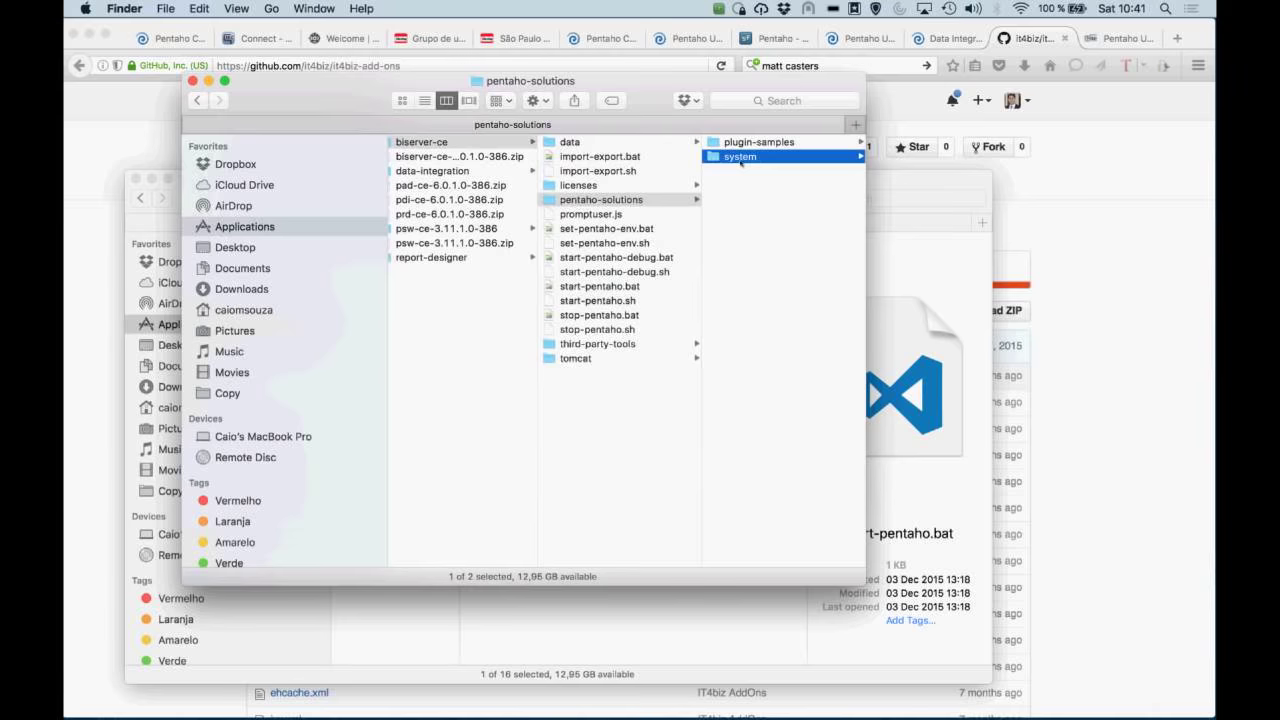
Open the it4biz-add-ons folder in the server's system folder, then bring up its GitHub repository page.
{"action": "scroll", "coordinate": [815, 369], "scroll_direction": "down", "scroll_amount": 10}
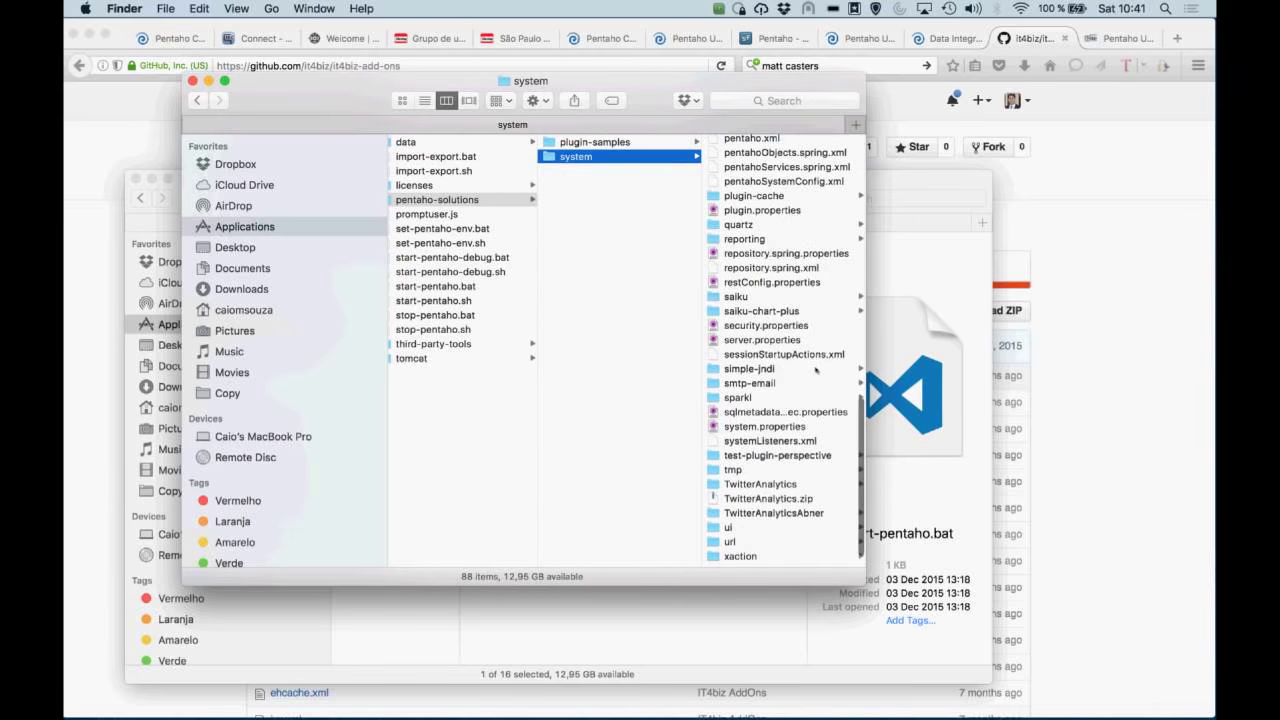
{"action": "scroll", "coordinate": [806, 420], "scroll_direction": "up", "scroll_amount": 5}
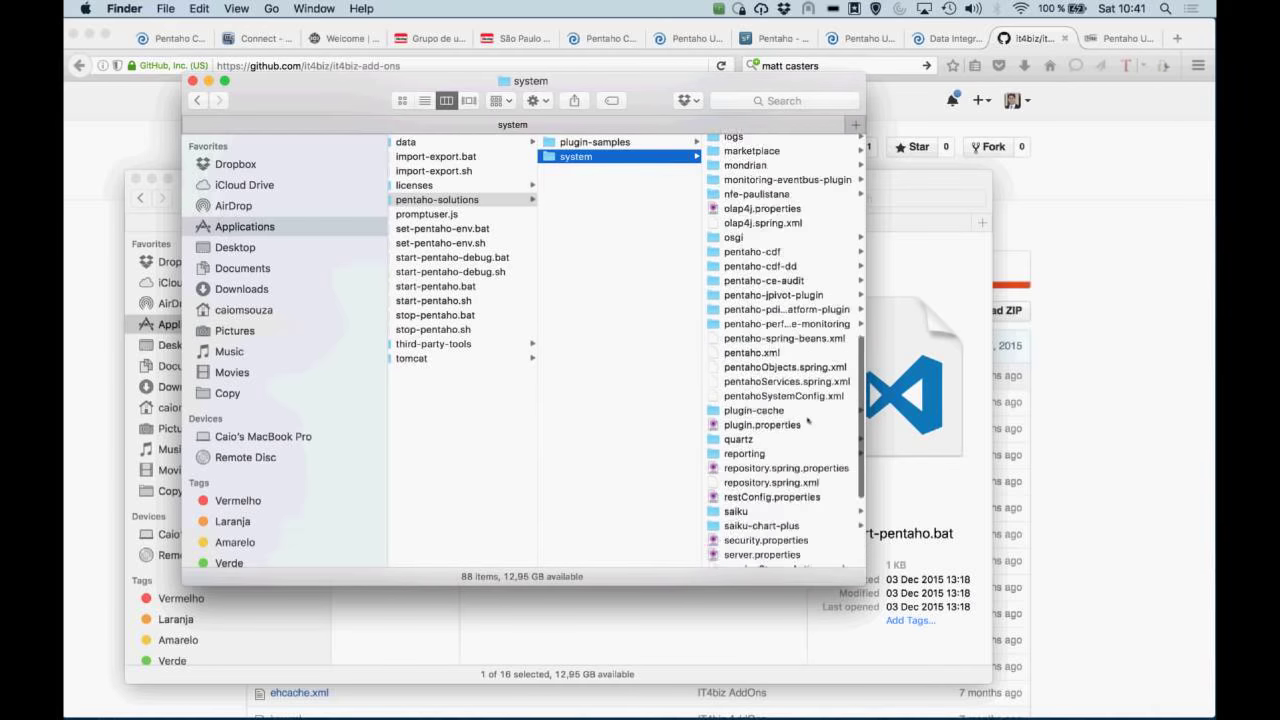
{"action": "scroll", "coordinate": [810, 400], "scroll_direction": "up", "scroll_amount": 5}
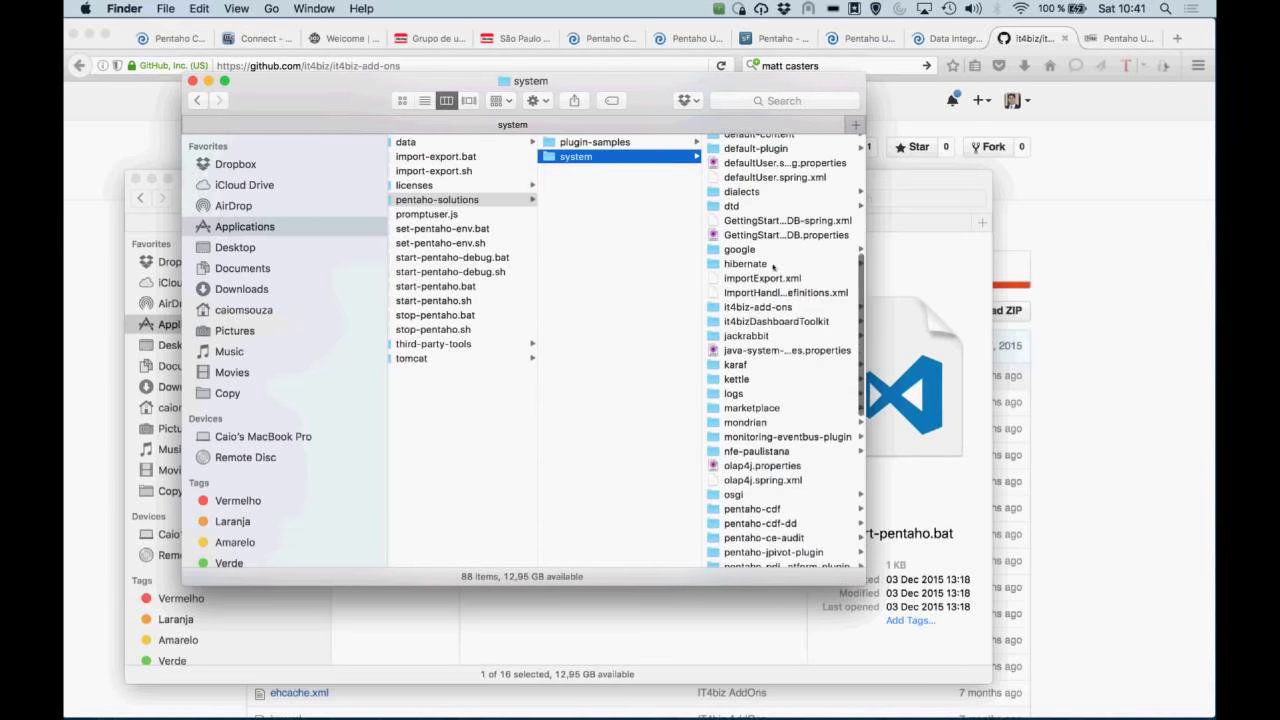
{"action": "left_click", "coordinate": [757, 307]}
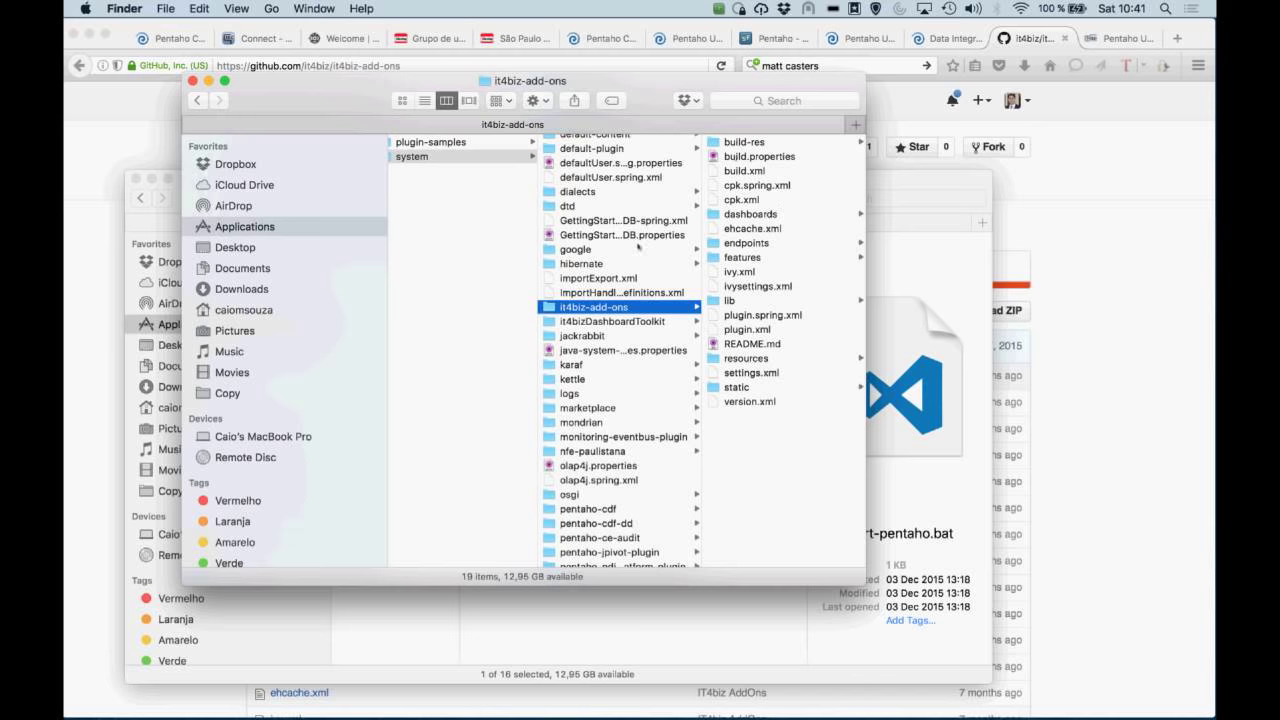
{"action": "left_click", "coordinate": [1116, 221]}
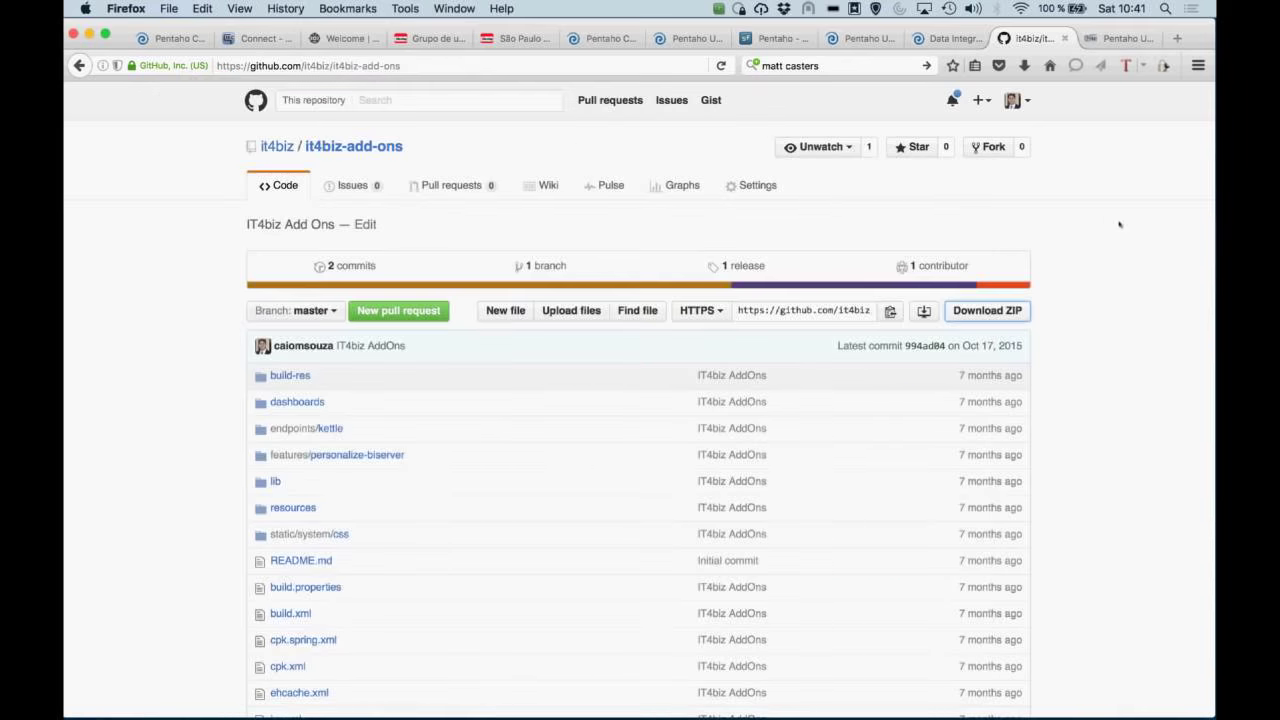
Log in to the Pentaho console with the administrator username and password.
{"action": "left_click", "coordinate": [1120, 38]}
{"action": "left_click", "coordinate": [776, 472]}
{"action": "type", "text": "admin"}
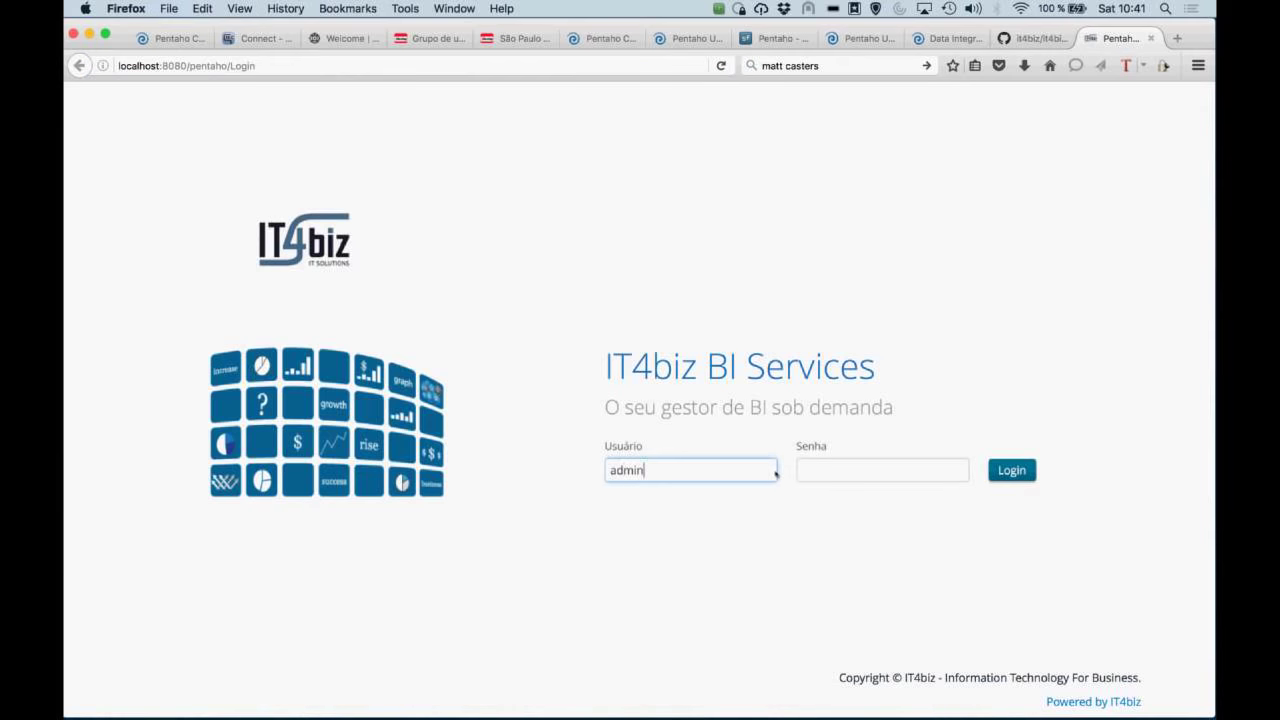
{"action": "key", "text": "Tab"}
{"action": "type", "text": "passwor"}
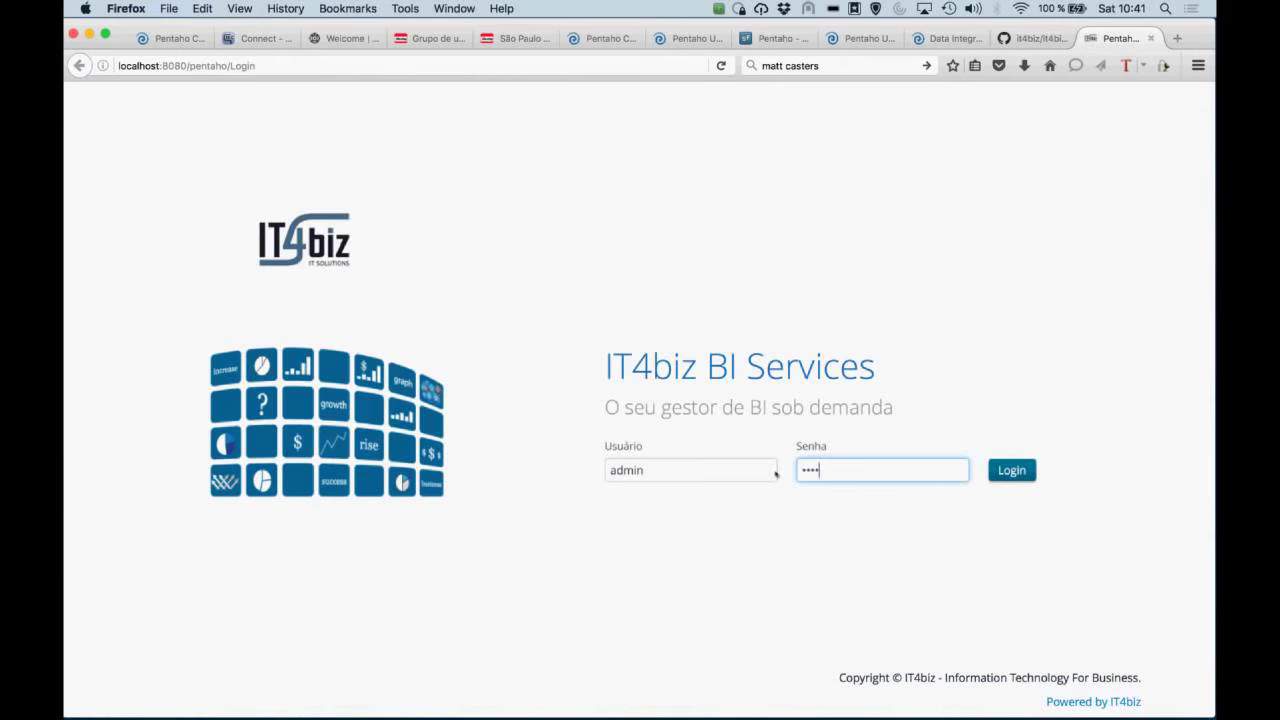
{"action": "type", "text": "d"}
{"action": "key", "text": "Return"}
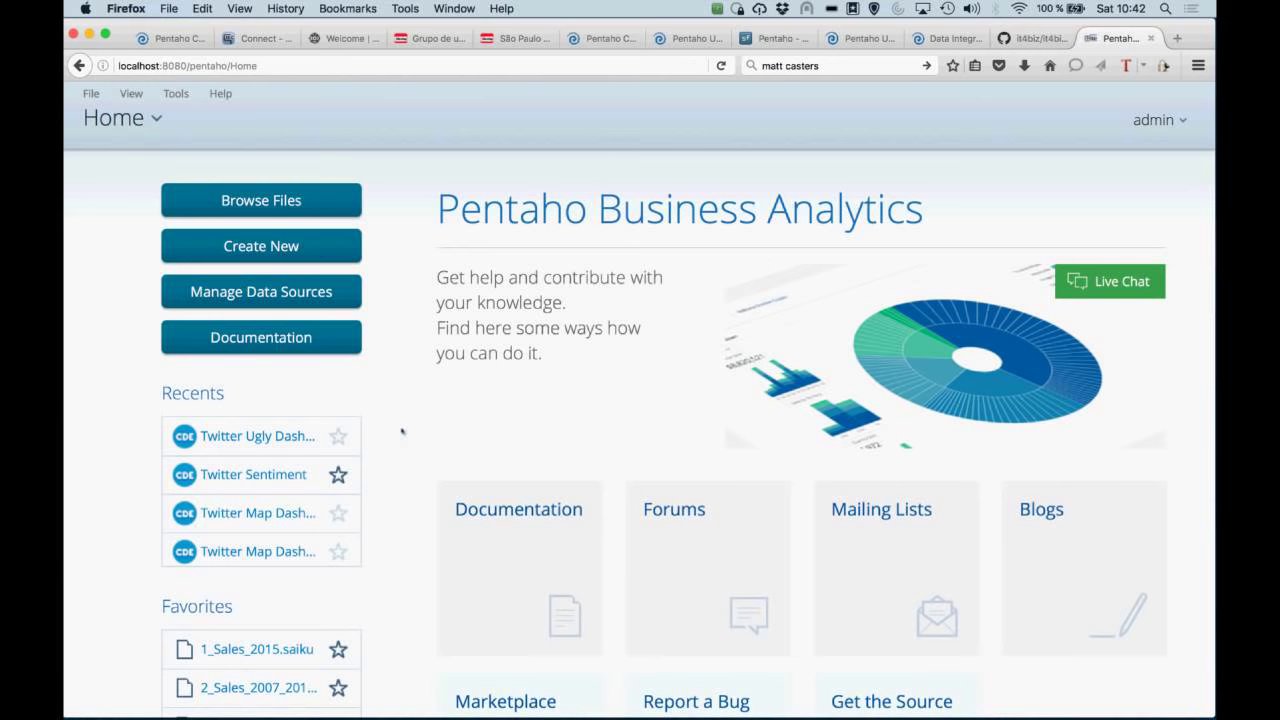
Launch MySQL Workbench and connect to the localhost server, checking it is running.
{"action": "key", "text": "super+space"}
{"action": "type", "text": "My"}
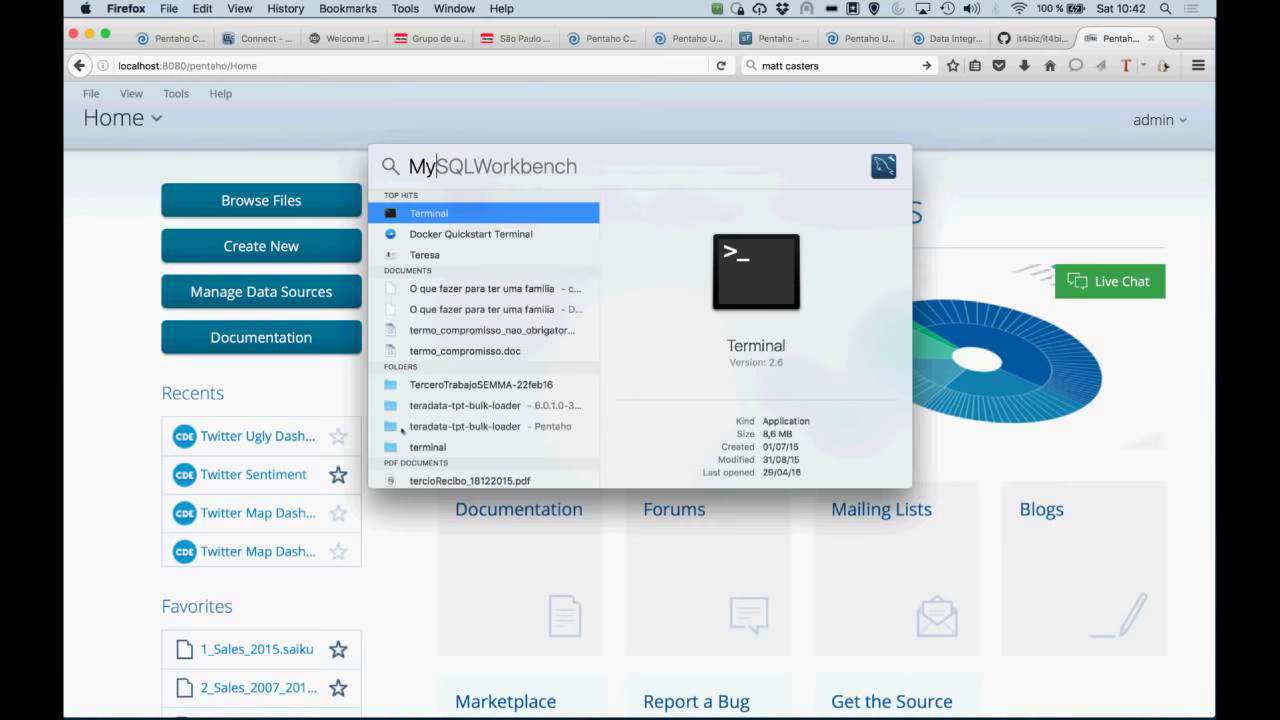
{"action": "key", "text": "Down"}
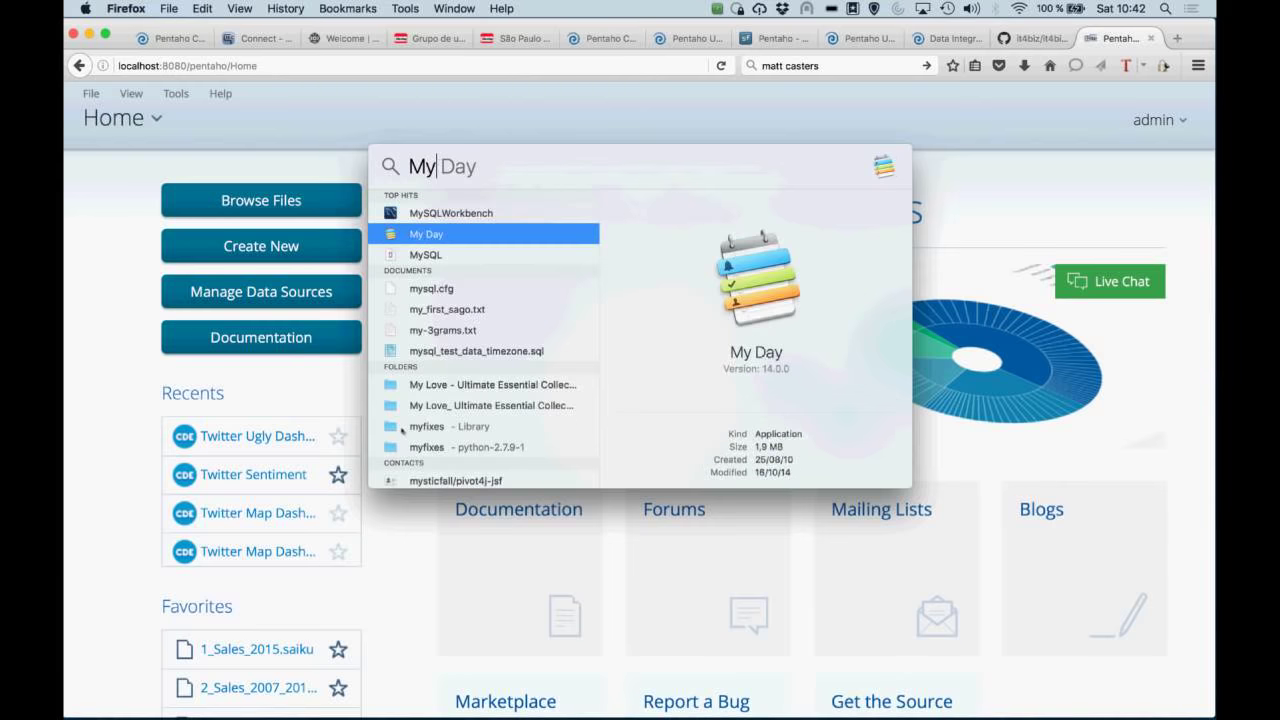
{"action": "key", "text": "Escape"}
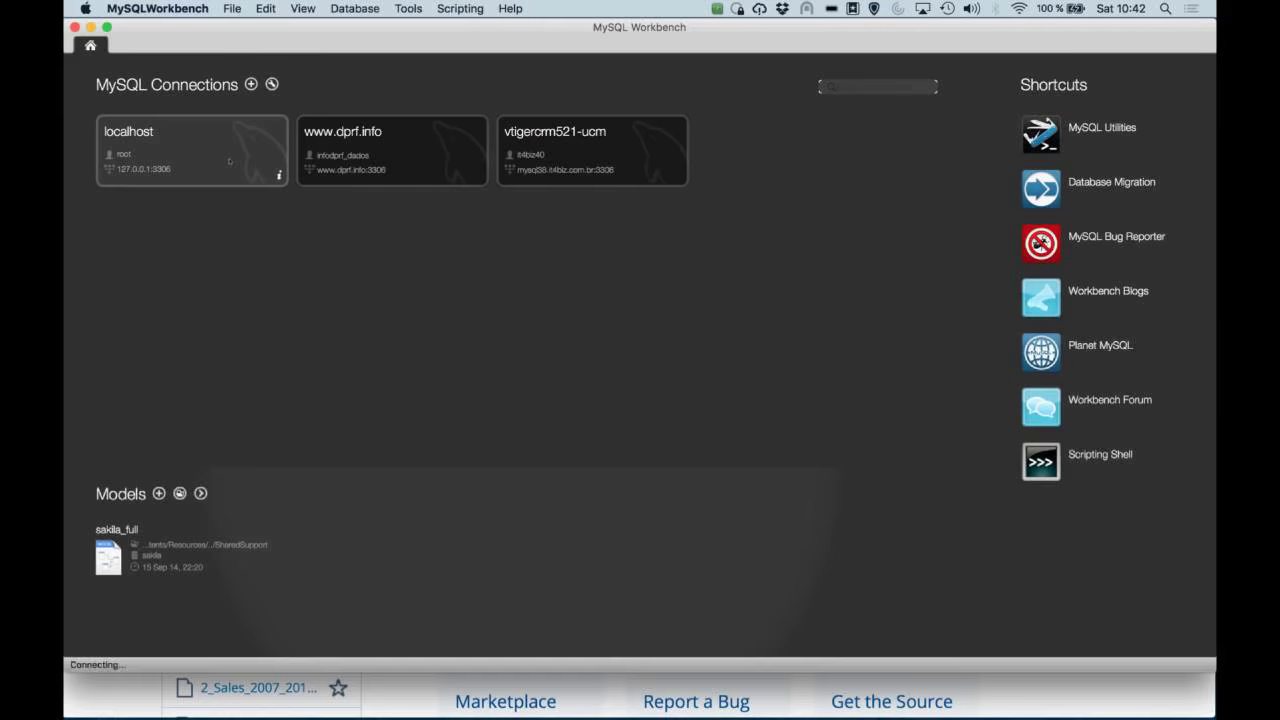
{"action": "left_click", "coordinate": [229, 161]}
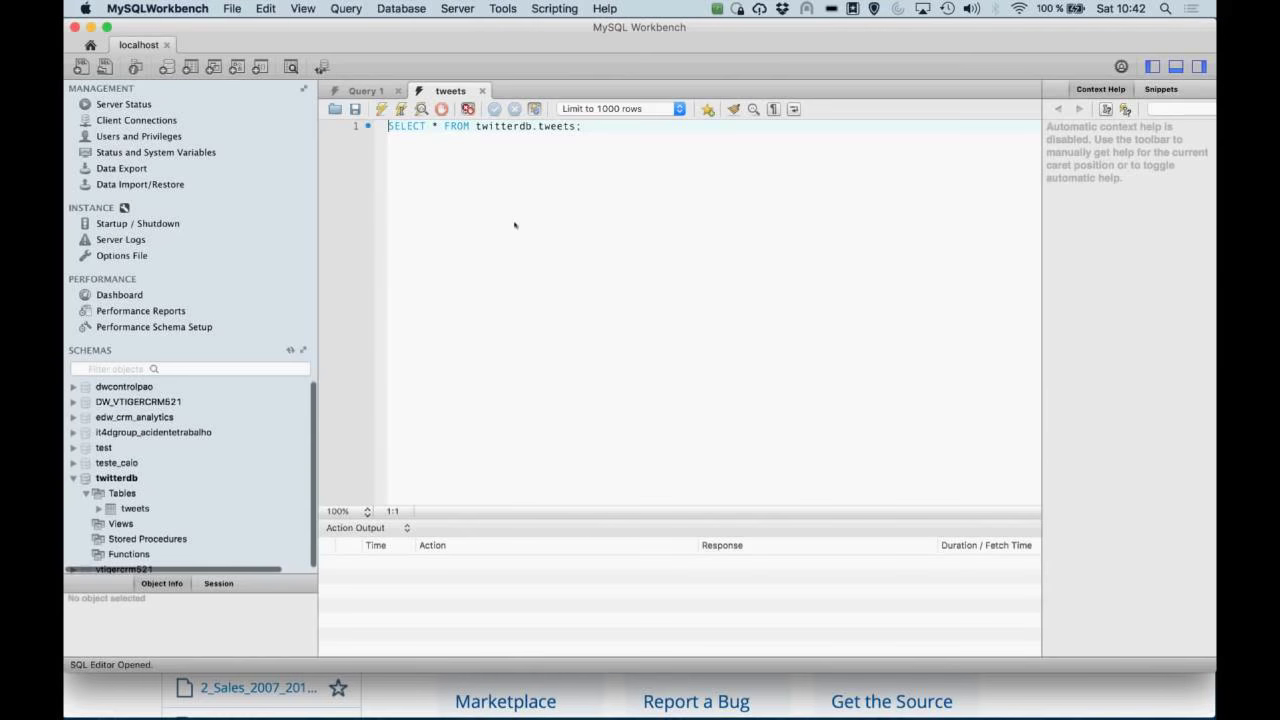
{"action": "left_click", "coordinate": [148, 228]}
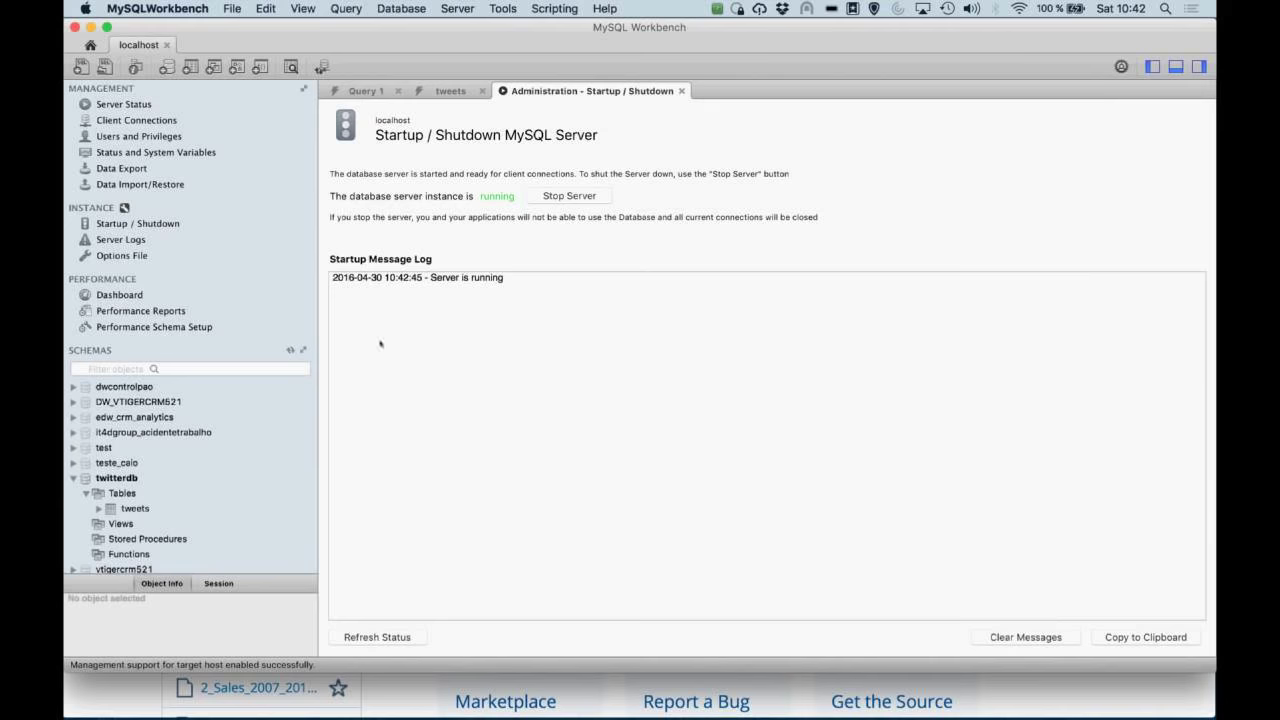
Select the twitterdb tweets table and bring up the Query 1 script.
{"action": "left_click", "coordinate": [128, 510]}
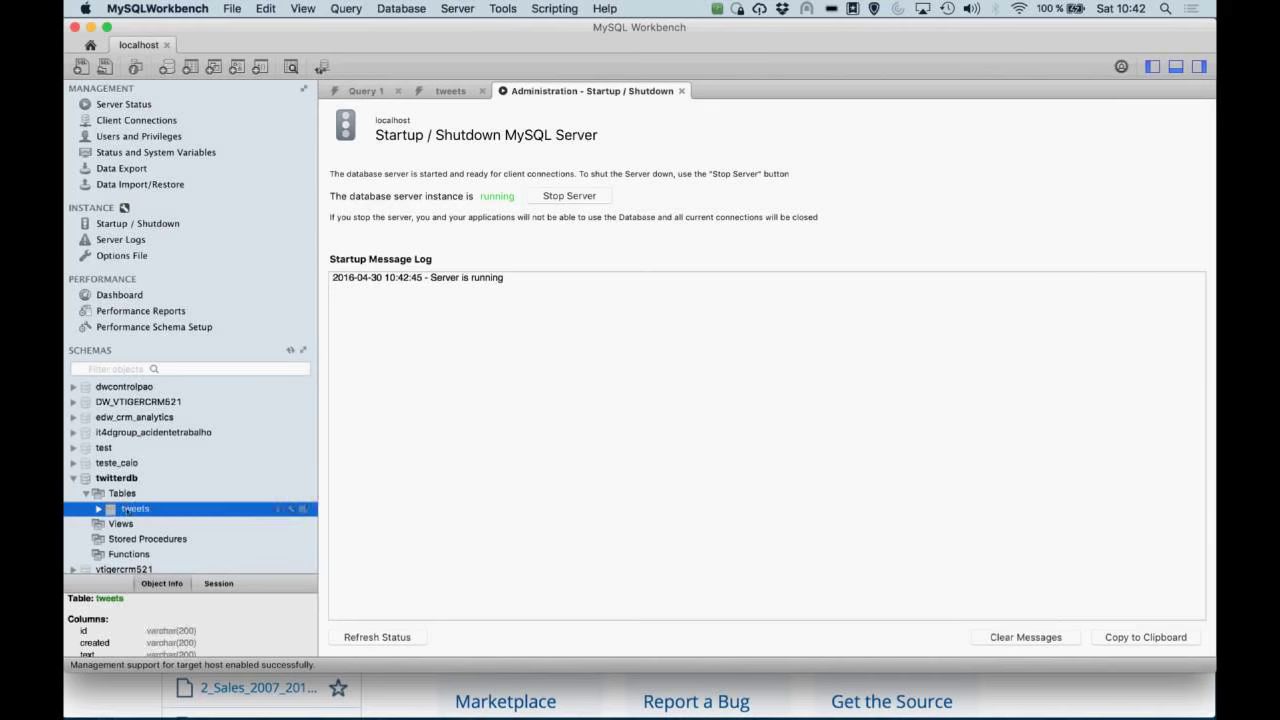
{"action": "right_click", "coordinate": [128, 511]}
{"action": "left_click", "coordinate": [209, 486]}
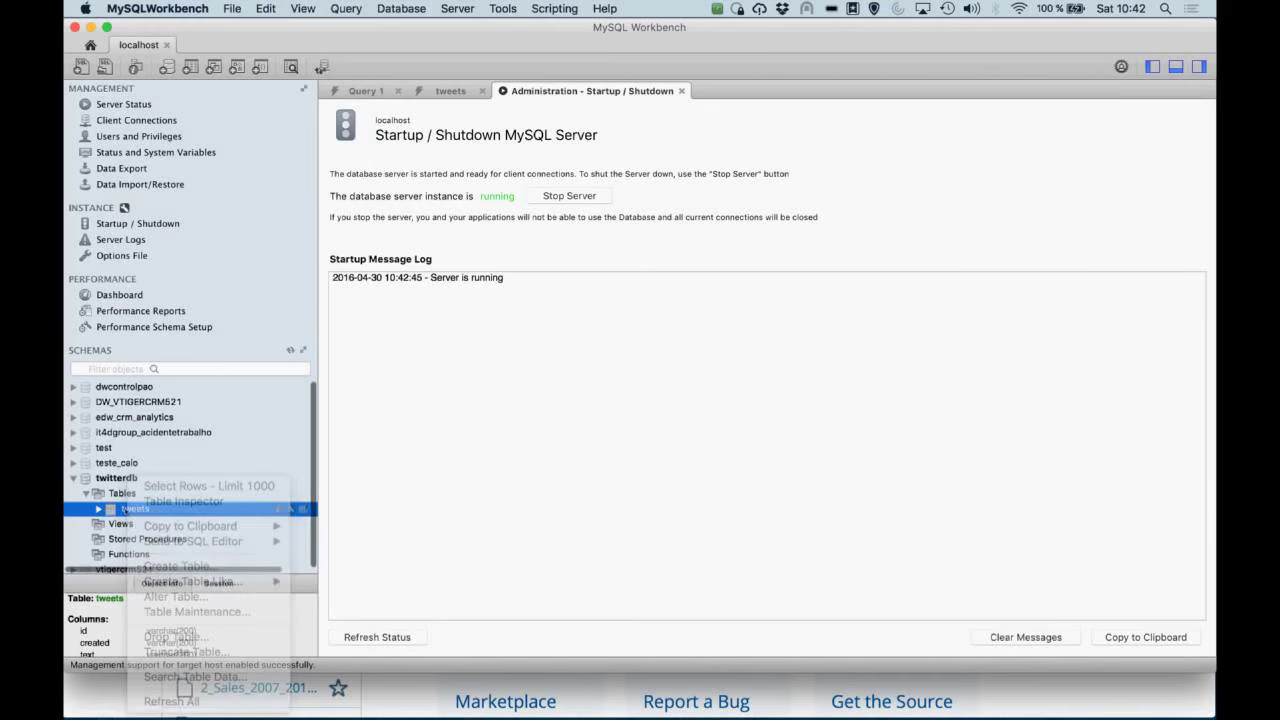
{"action": "left_click", "coordinate": [366, 91]}
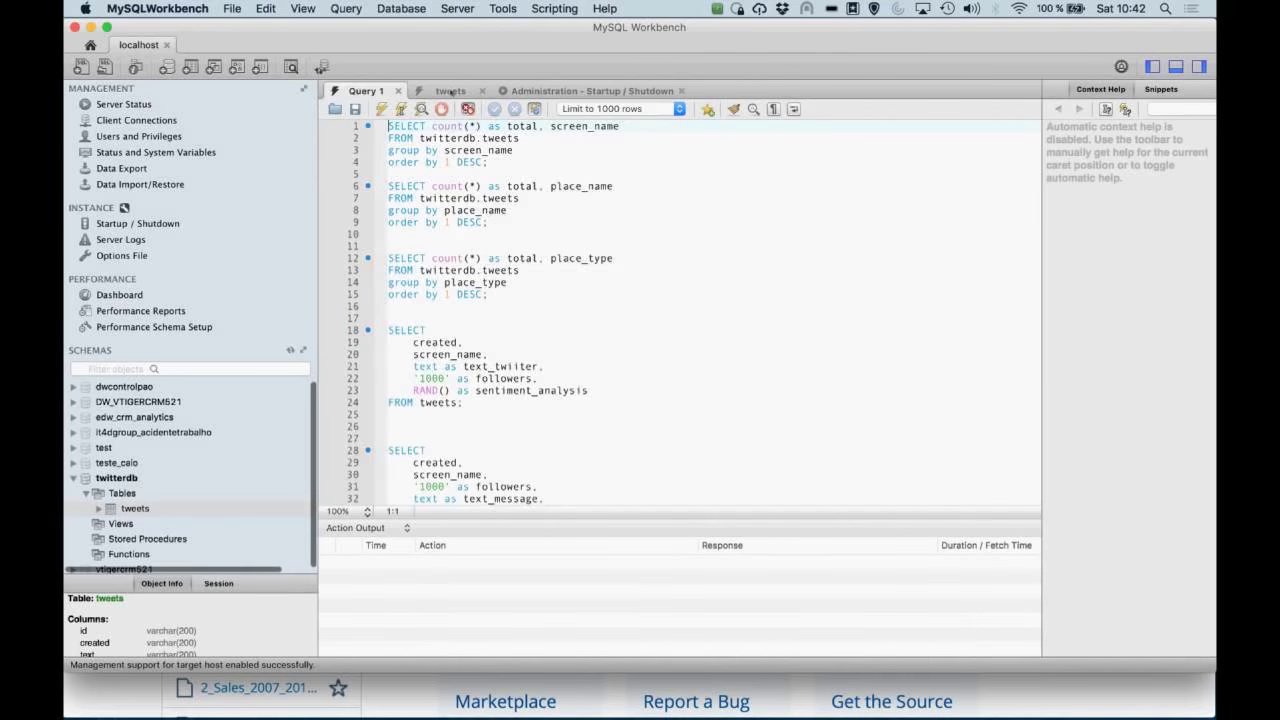
{"action": "left_click", "coordinate": [450, 91]}
{"action": "left_click", "coordinate": [366, 91]}
Run the tweet-count query grouped by screen_name, ordered by count descending.
{"action": "key", "text": "shift+Down"}
{"action": "key", "text": "shift+Down"}
{"action": "key", "text": "shift+Right"}
{"action": "key", "text": "shift+Right"}
{"action": "key", "text": "shift+Right"}
{"action": "key", "text": "shift+Right"}
{"action": "key", "text": "shift+Right"}
{"action": "key", "text": "shift+Right"}
{"action": "key", "text": "shift+Right"}
{"action": "key", "text": "shift+Right"}
{"action": "key", "text": "shift+Right"}
{"action": "key", "text": "shift+Down"}
{"action": "key", "text": "shift+End"}
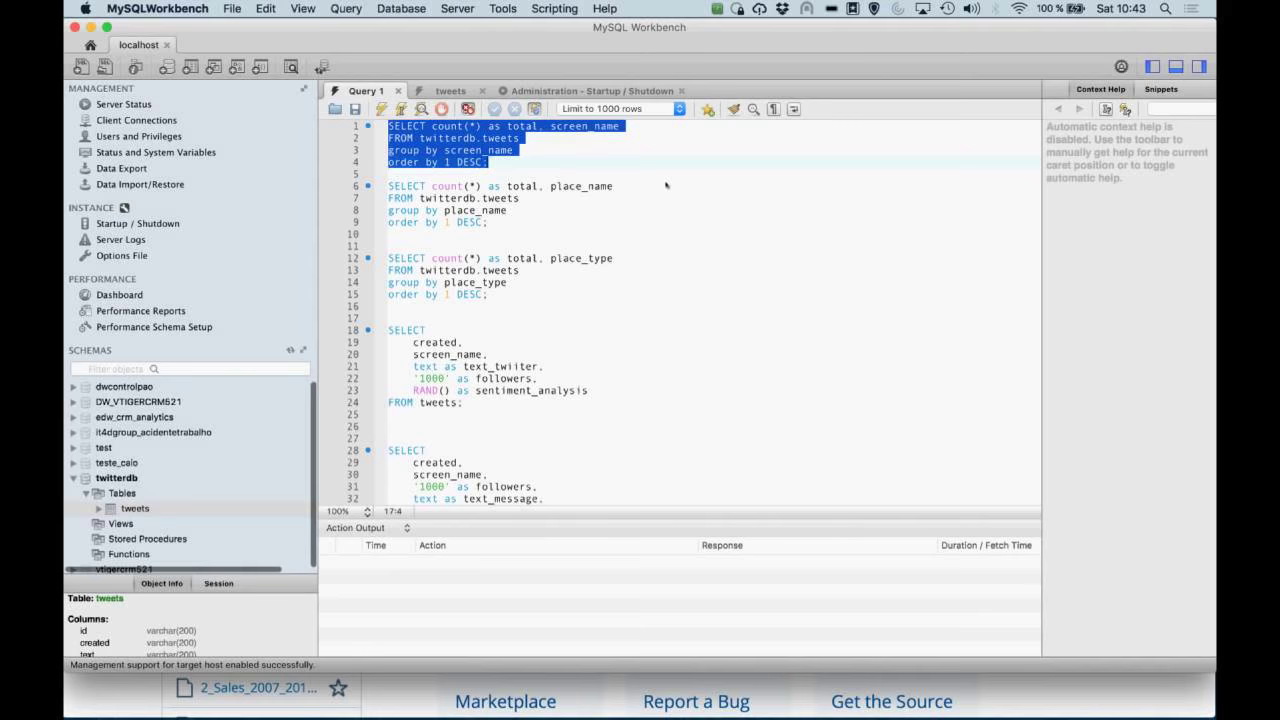
{"action": "left_click", "coordinate": [381, 109]}
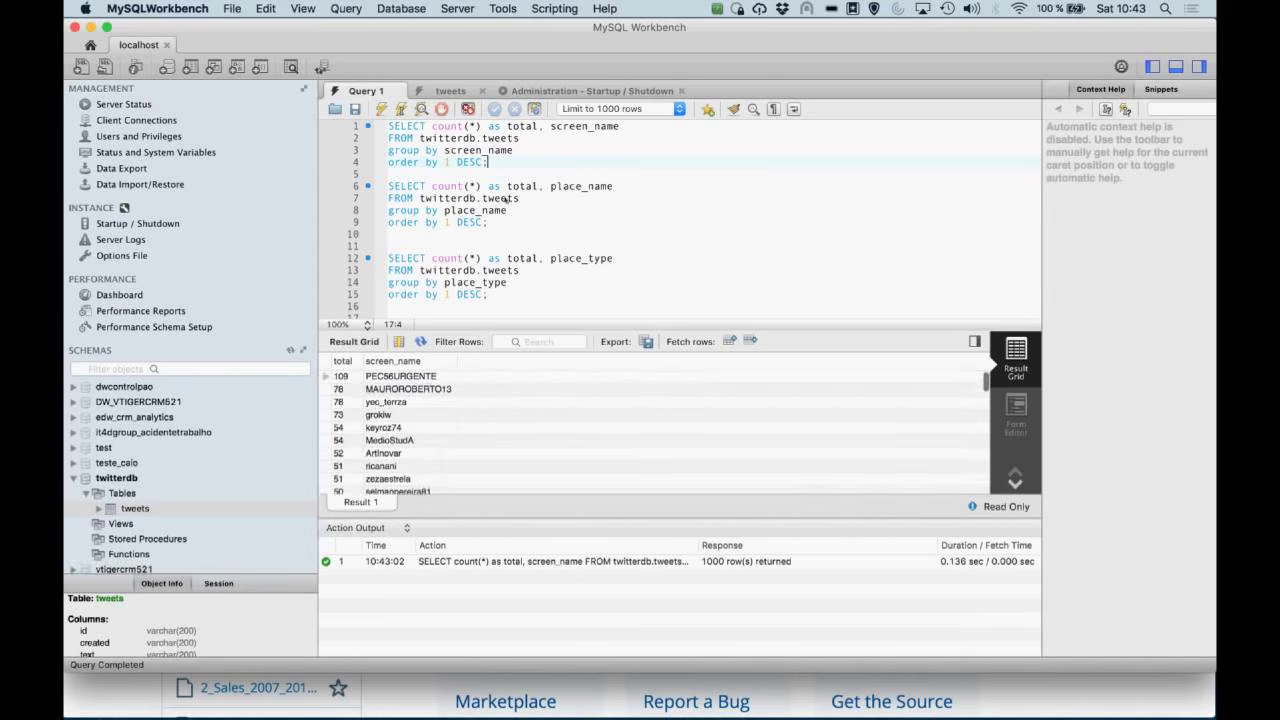
Run the place_name tweet-count query, then return to the Pentaho home page in Firefox.
{"action": "key", "text": "Down"}
{"action": "key", "text": "Down"}
{"action": "key", "text": "shift+Down"}
{"action": "key", "text": "shift+Down"}
{"action": "key", "text": "shift+Down"}
{"action": "key", "text": "shift+Down"}
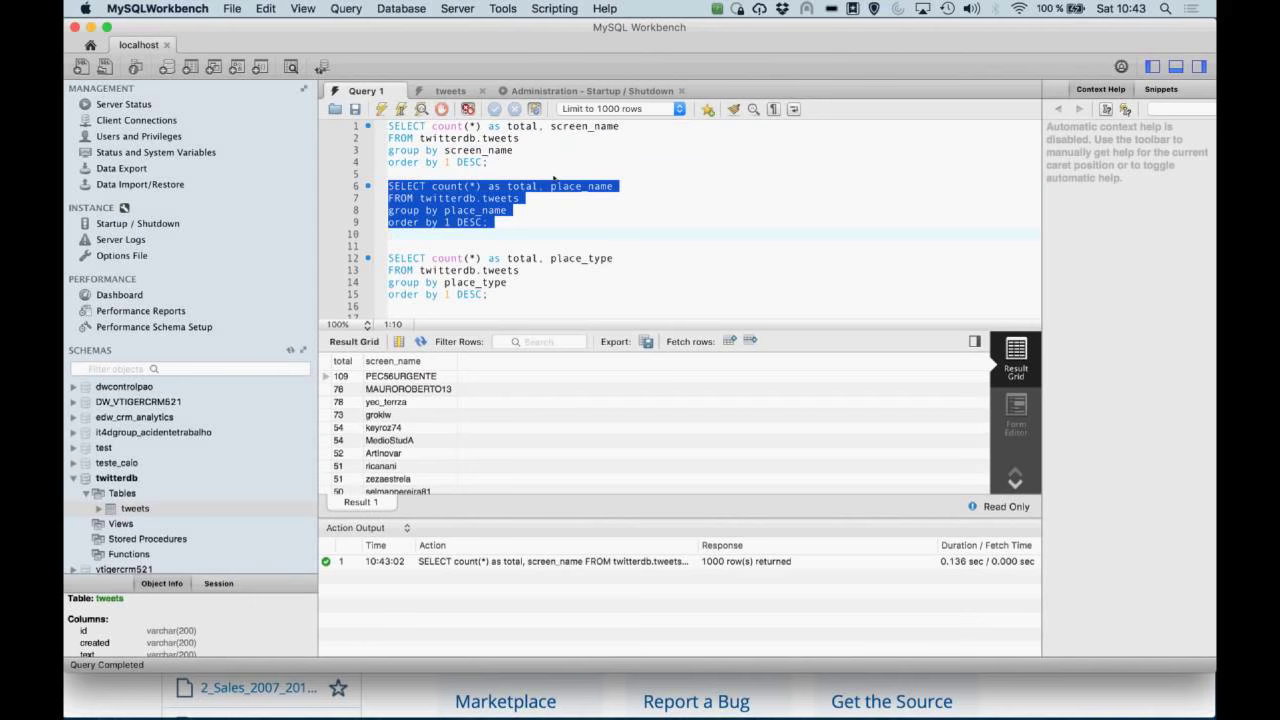
{"action": "key", "text": "shift+Left"}
{"action": "left_click", "coordinate": [384, 109]}
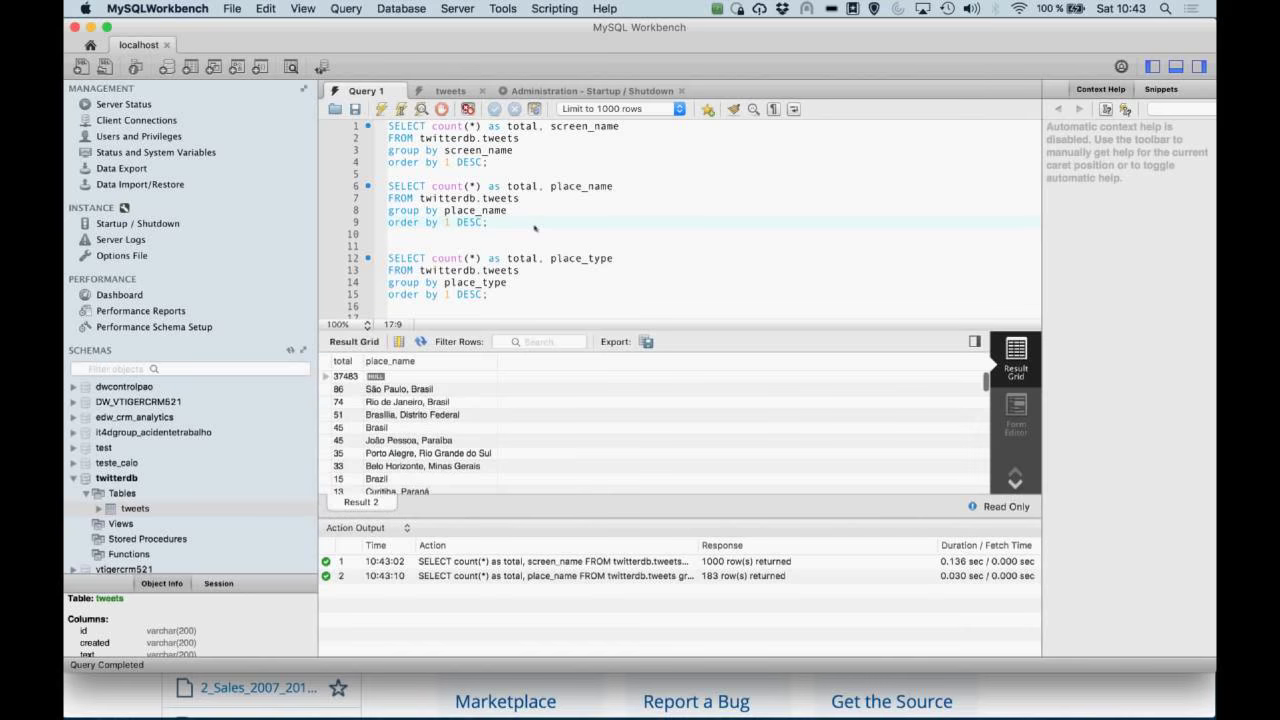
{"action": "key", "text": "super+Tab"}
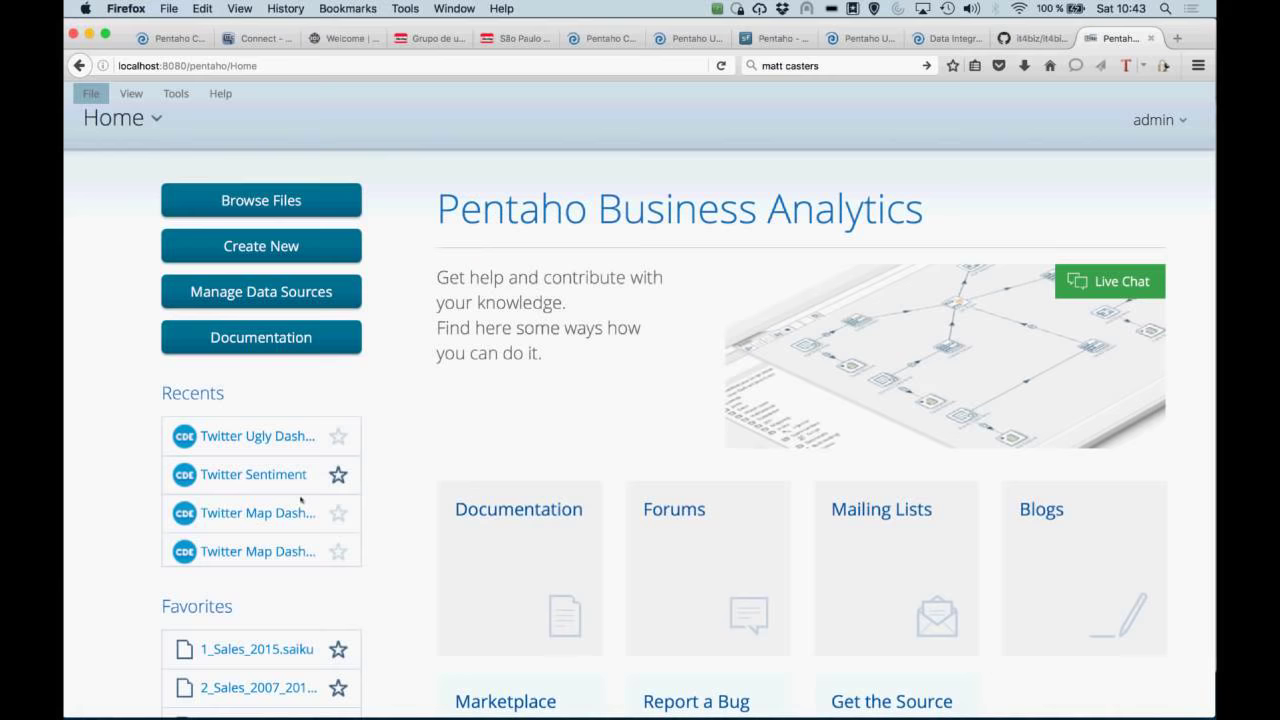
Open the recent Twitter Map Dashboard 2 in a separate browser tab.
{"action": "left_click", "coordinate": [235, 506]}
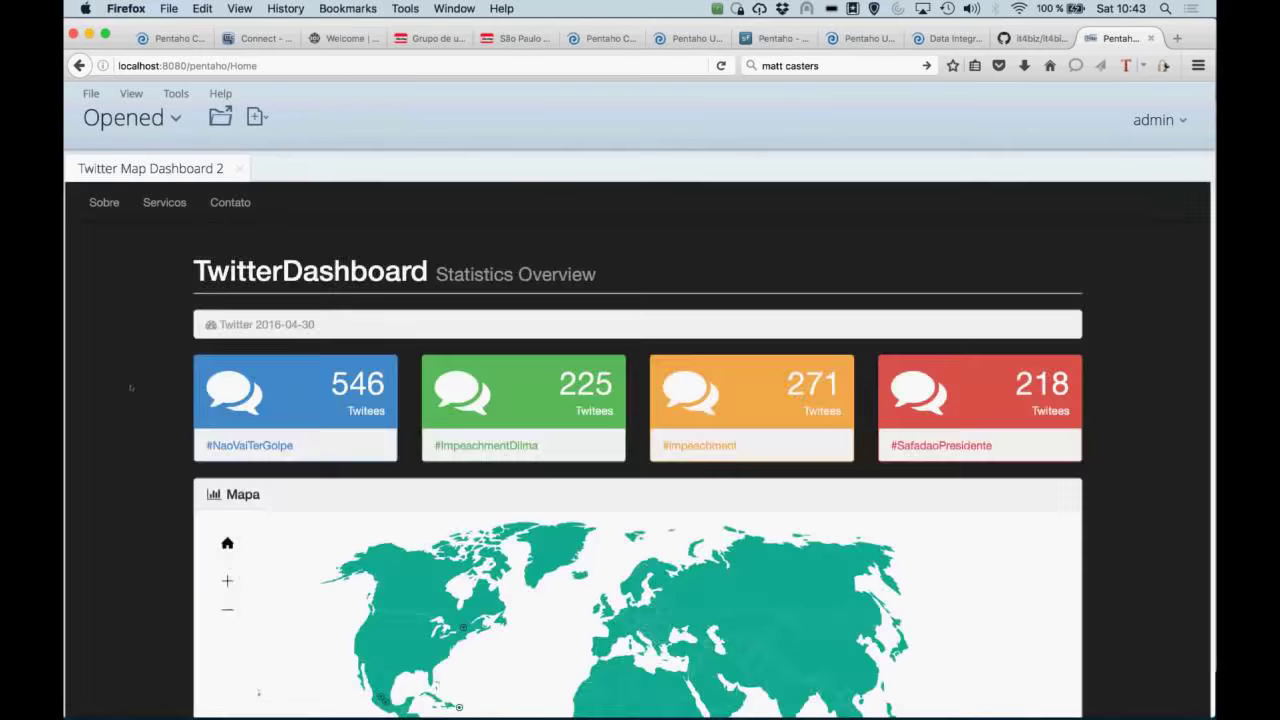
{"action": "double_click", "coordinate": [181, 168]}
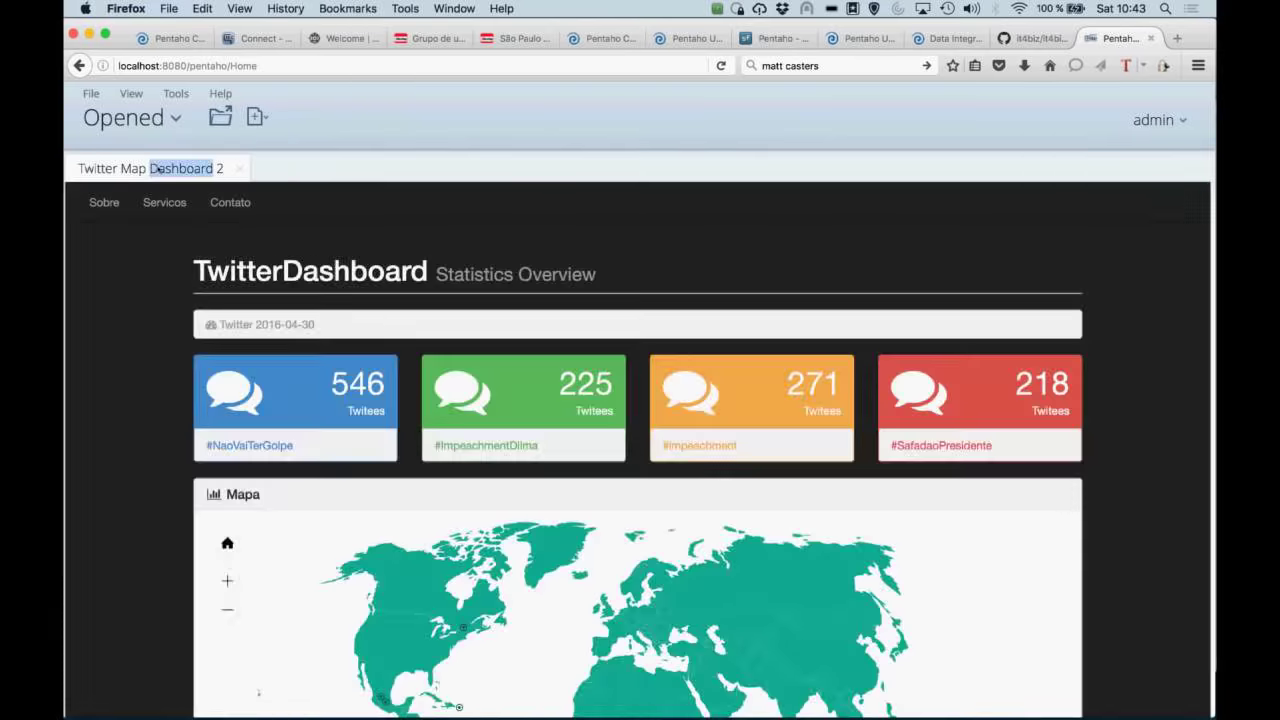
{"action": "left_click", "coordinate": [794, 429]}
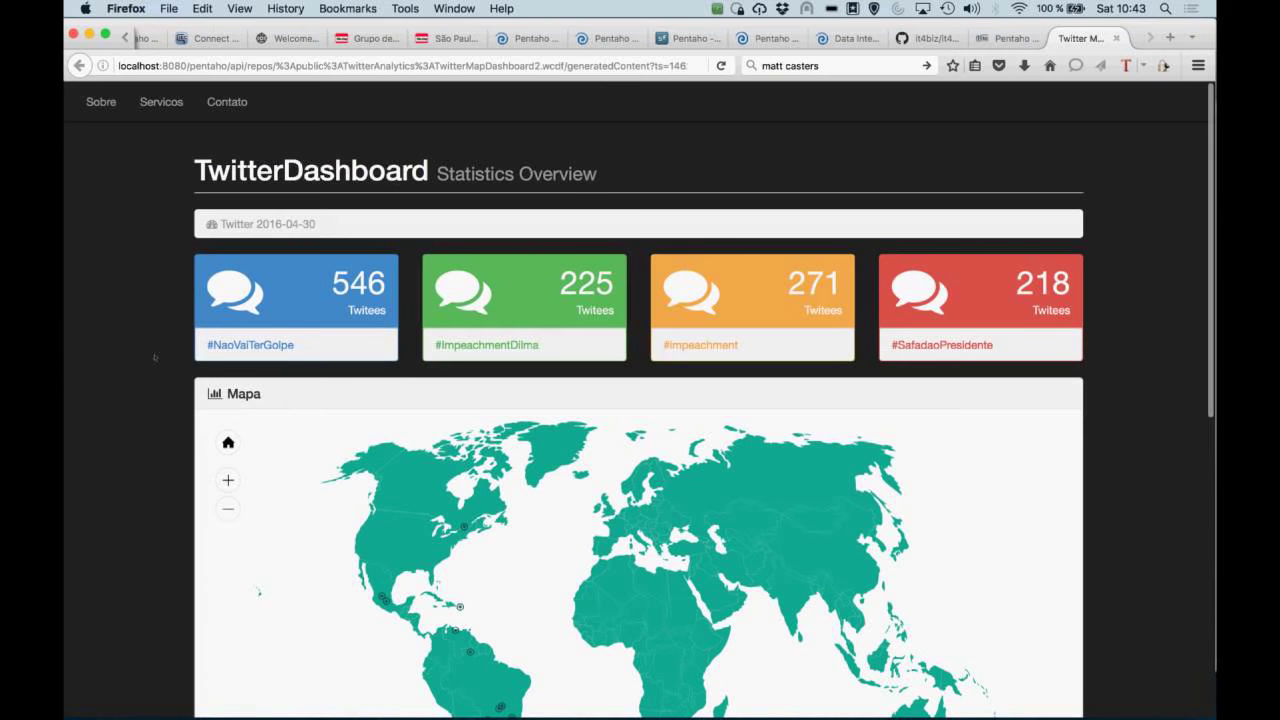
Scroll through the dashboard's hashtag counts, world map and charts, then return to the console tab.
{"action": "scroll", "coordinate": [155, 356], "scroll_direction": "down", "scroll_amount": 2}
{"action": "scroll", "coordinate": [155, 356], "scroll_direction": "down", "scroll_amount": 10}
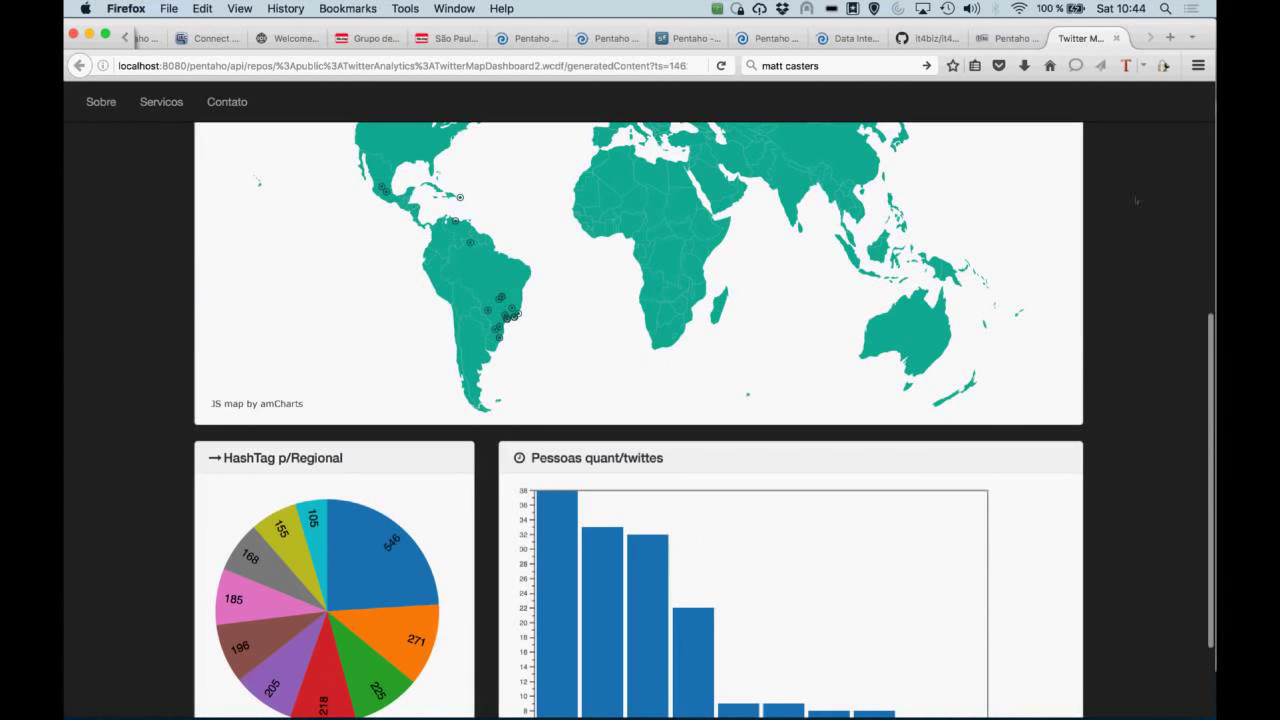
{"action": "scroll", "coordinate": [1136, 201], "scroll_direction": "up", "scroll_amount": 8}
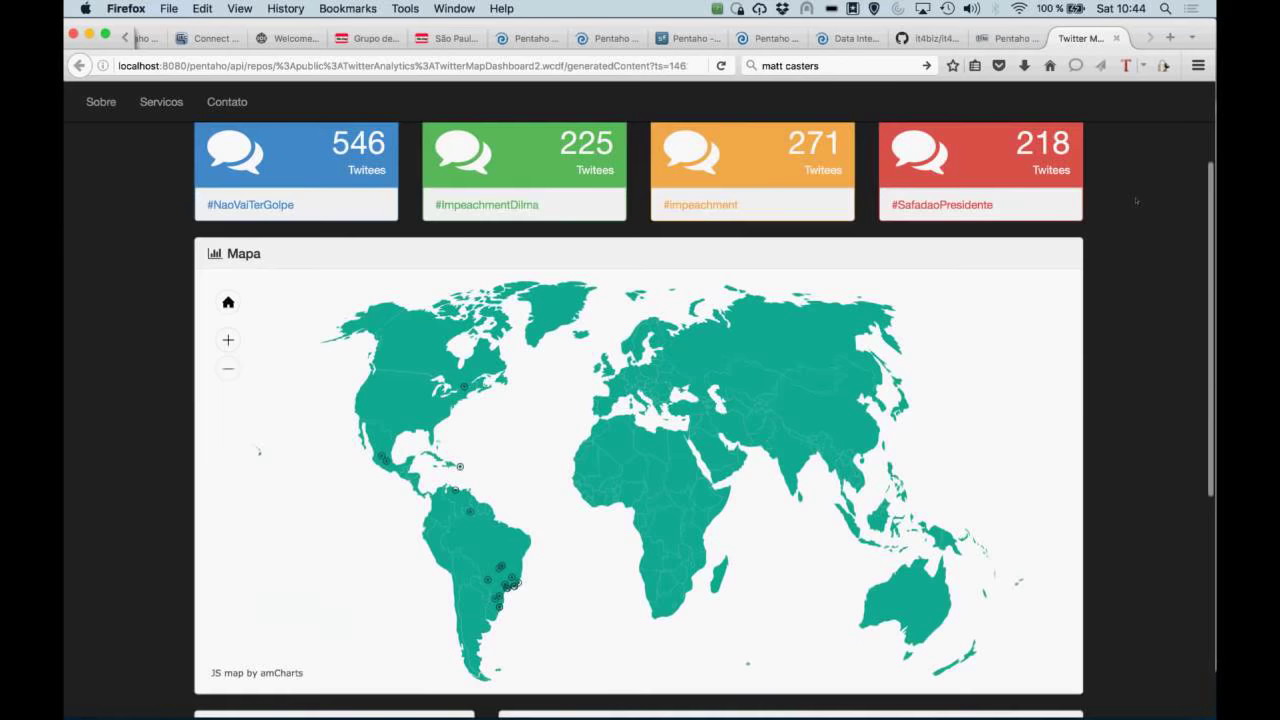
{"action": "scroll", "coordinate": [1139, 270], "scroll_direction": "up", "scroll_amount": 4}
{"action": "scroll", "coordinate": [1141, 337], "scroll_direction": "down", "scroll_amount": 15}
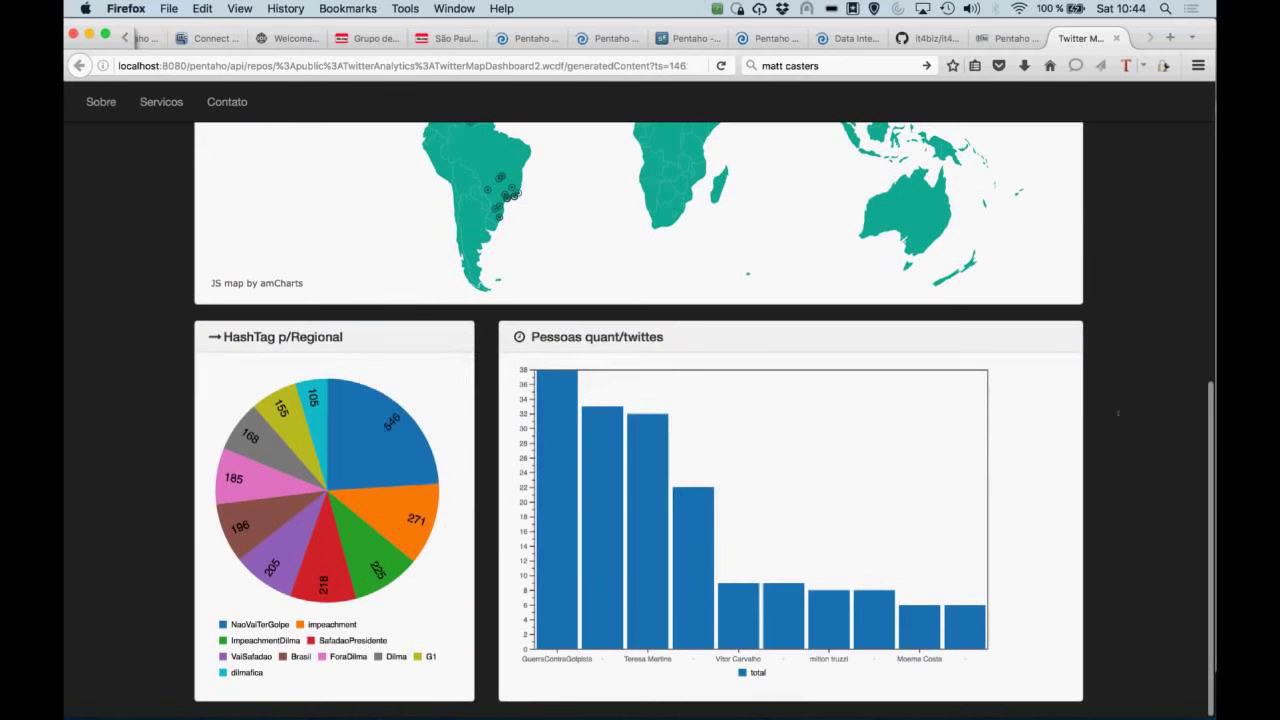
{"action": "left_click", "coordinate": [1012, 38]}
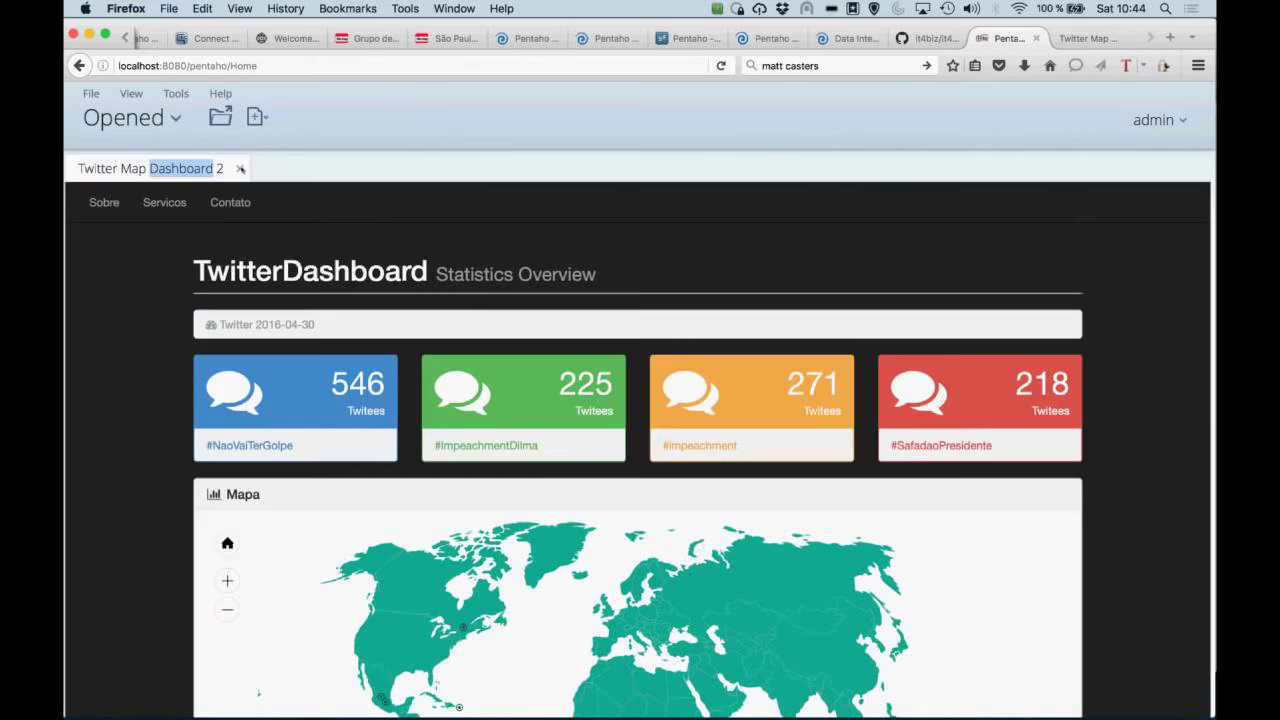
Close Twitter Map Dashboard 2 and look over the Home page's Recents and Favorites lists.
{"action": "left_click", "coordinate": [240, 168]}
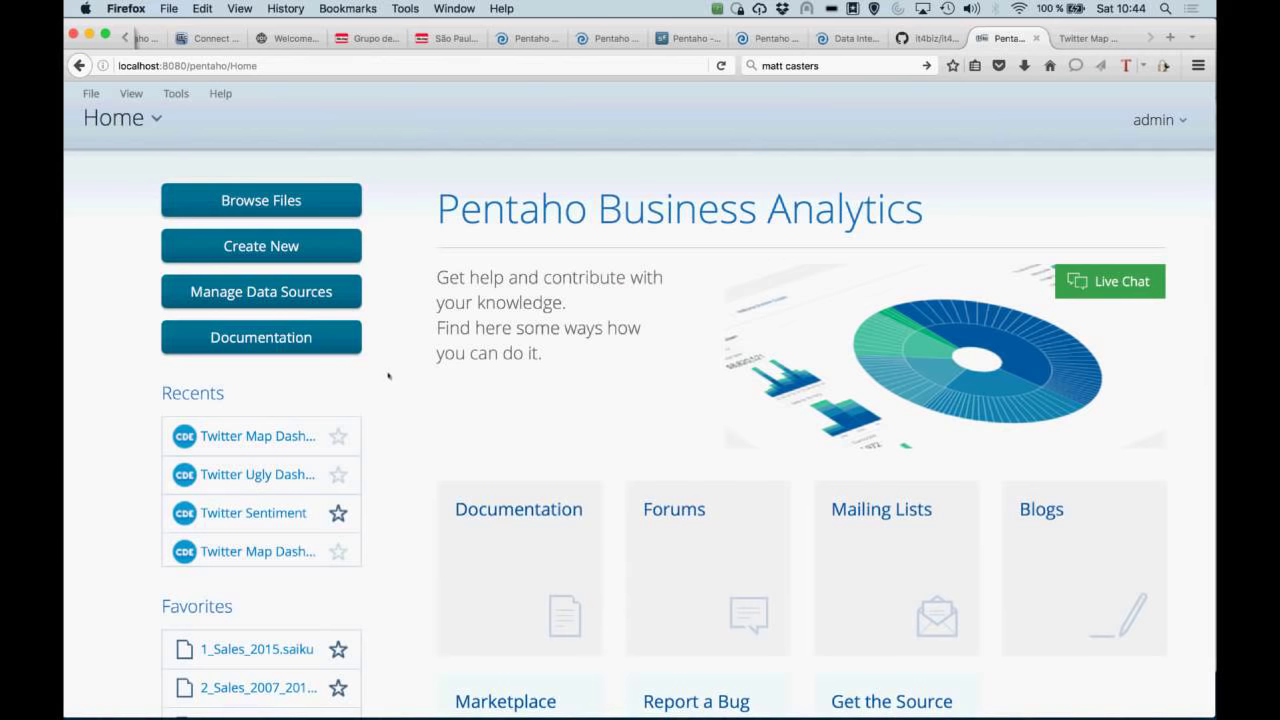
{"action": "scroll", "coordinate": [388, 376], "scroll_direction": "down", "scroll_amount": 3}
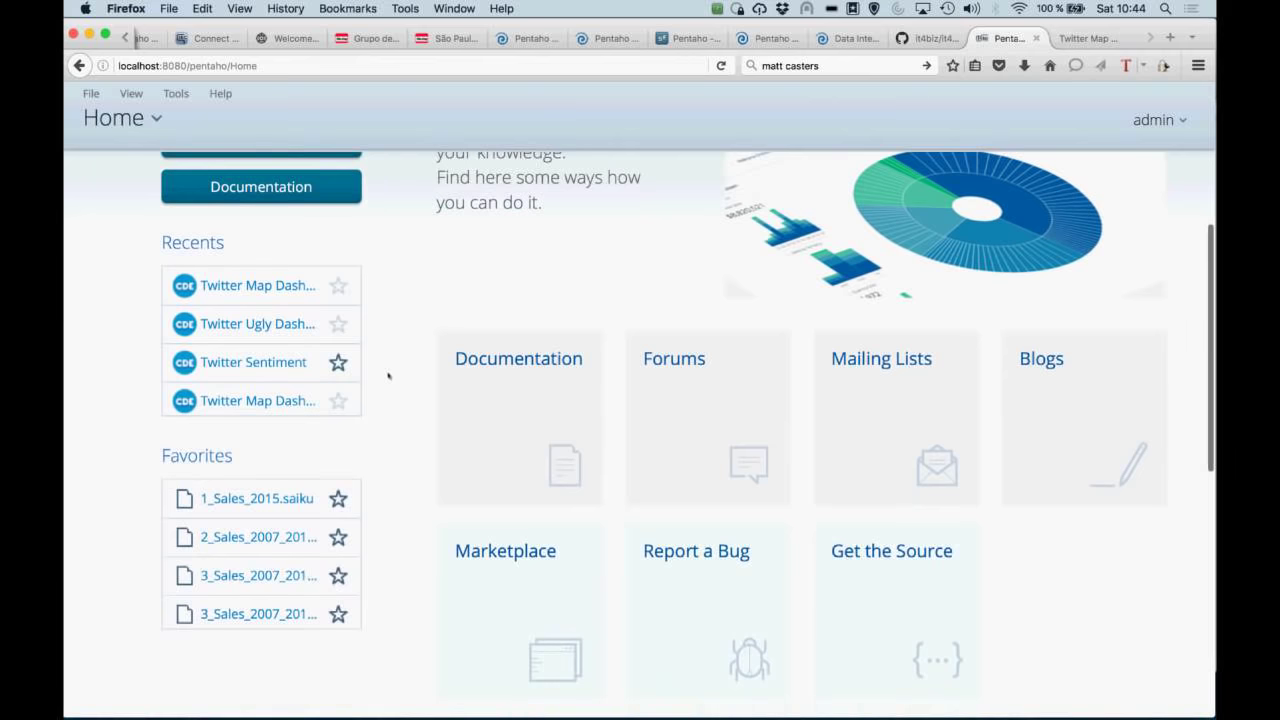
{"action": "scroll", "coordinate": [388, 376], "scroll_direction": "up", "scroll_amount": 1}
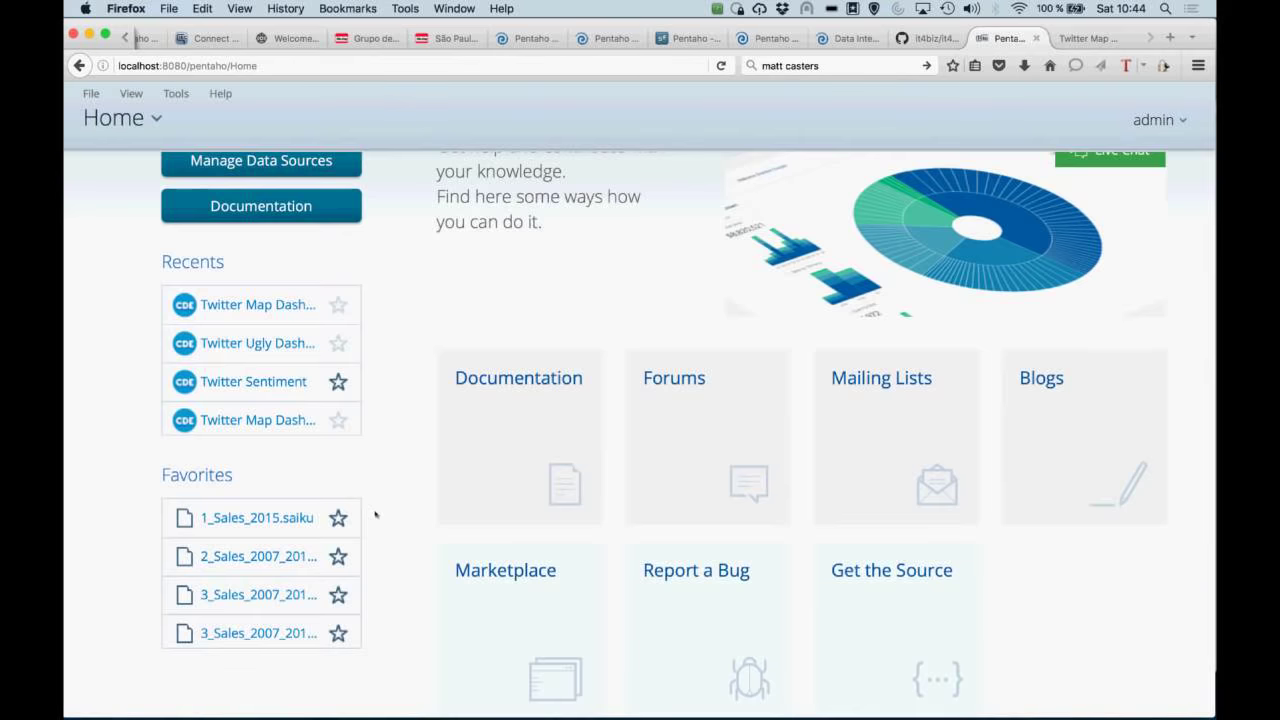
{"action": "scroll", "coordinate": [376, 515], "scroll_direction": "down", "scroll_amount": 2}
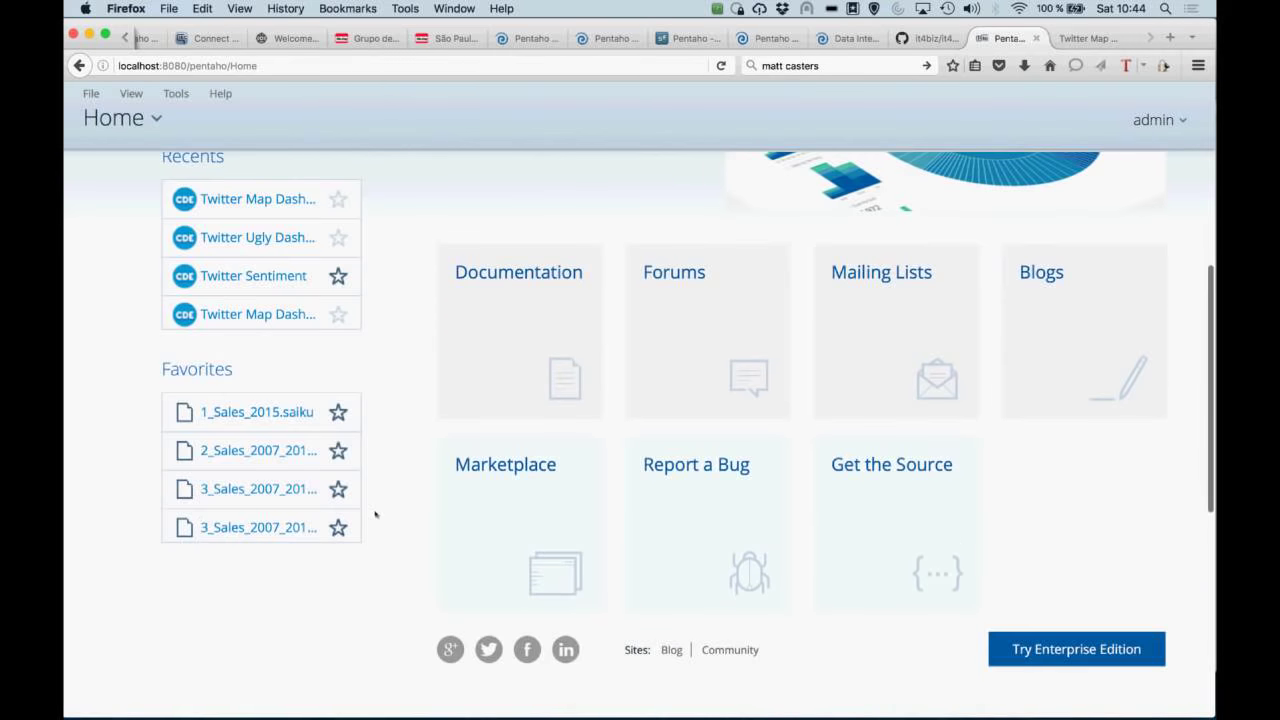
{"action": "scroll", "coordinate": [376, 515], "scroll_direction": "up", "scroll_amount": 2}
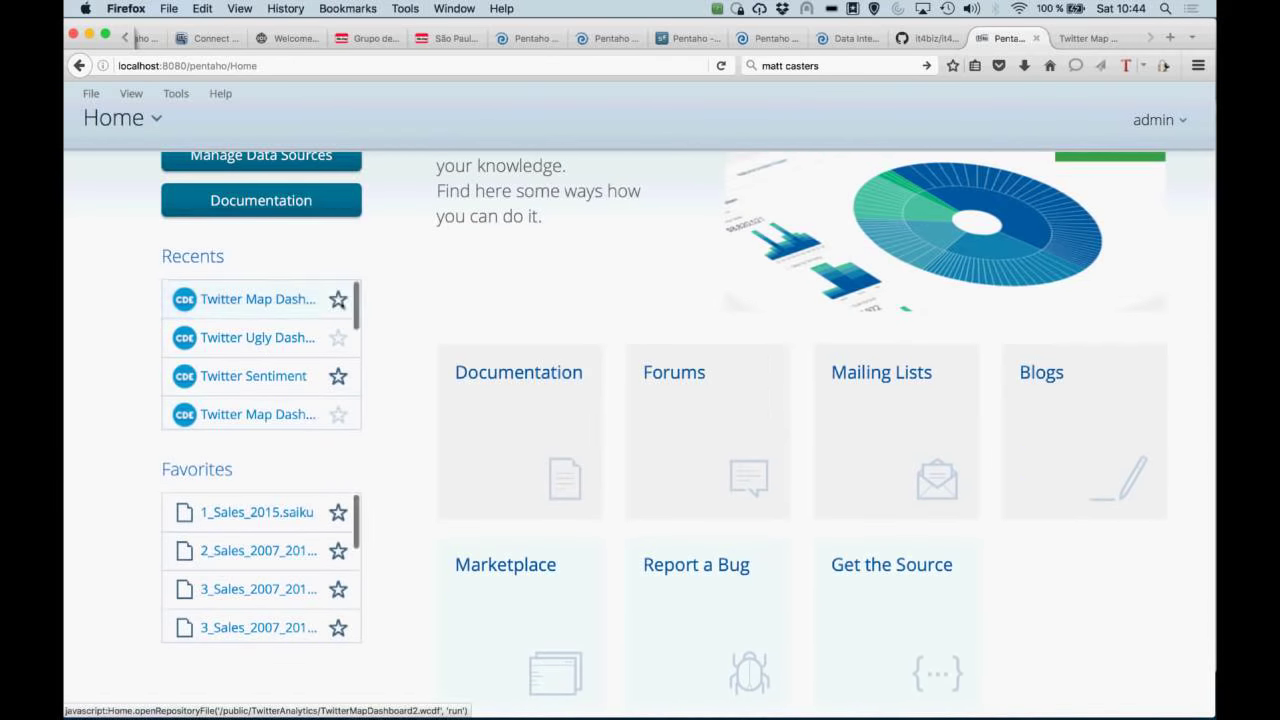
{"action": "scroll", "coordinate": [315, 553], "scroll_direction": "down", "scroll_amount": 4}
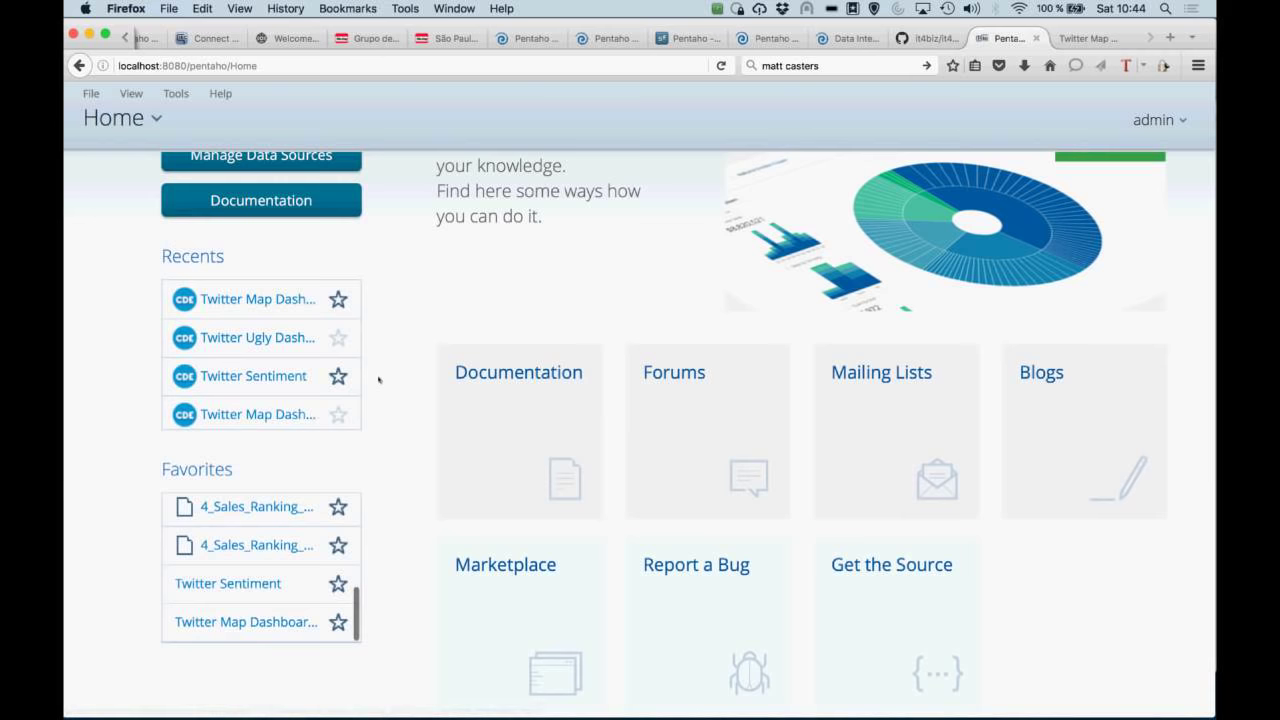
{"action": "scroll", "coordinate": [378, 379], "scroll_direction": "up", "scroll_amount": 2}
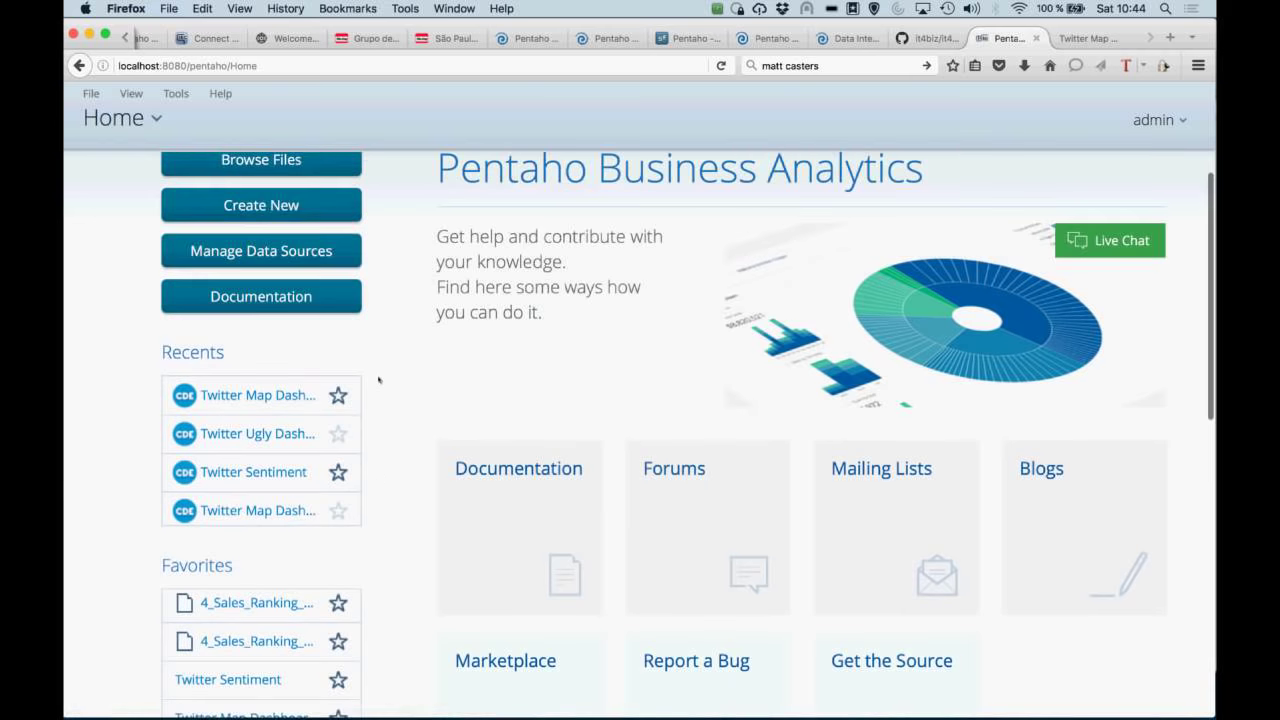
{"action": "scroll", "coordinate": [378, 379], "scroll_direction": "down", "scroll_amount": 1}
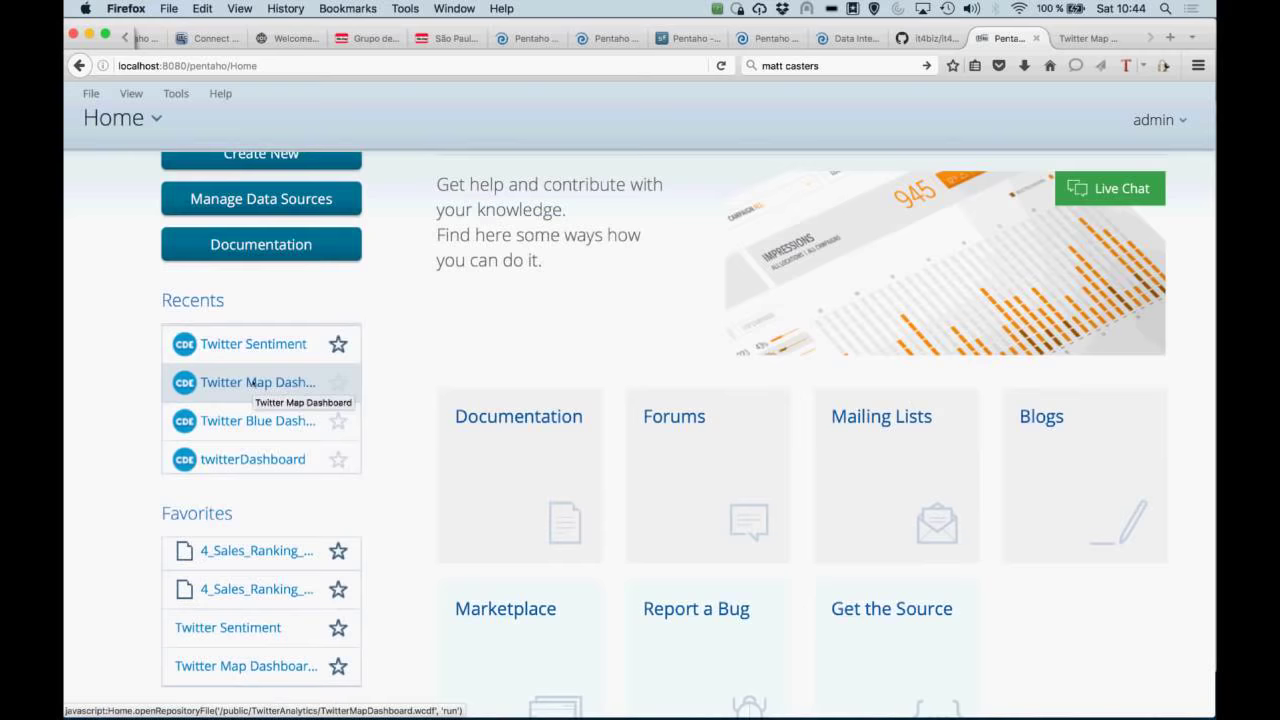
Open Twitter Map Dashboard from Recents and scroll through its hashtag counts and satellite heatmap.
{"action": "left_click", "coordinate": [256, 383]}
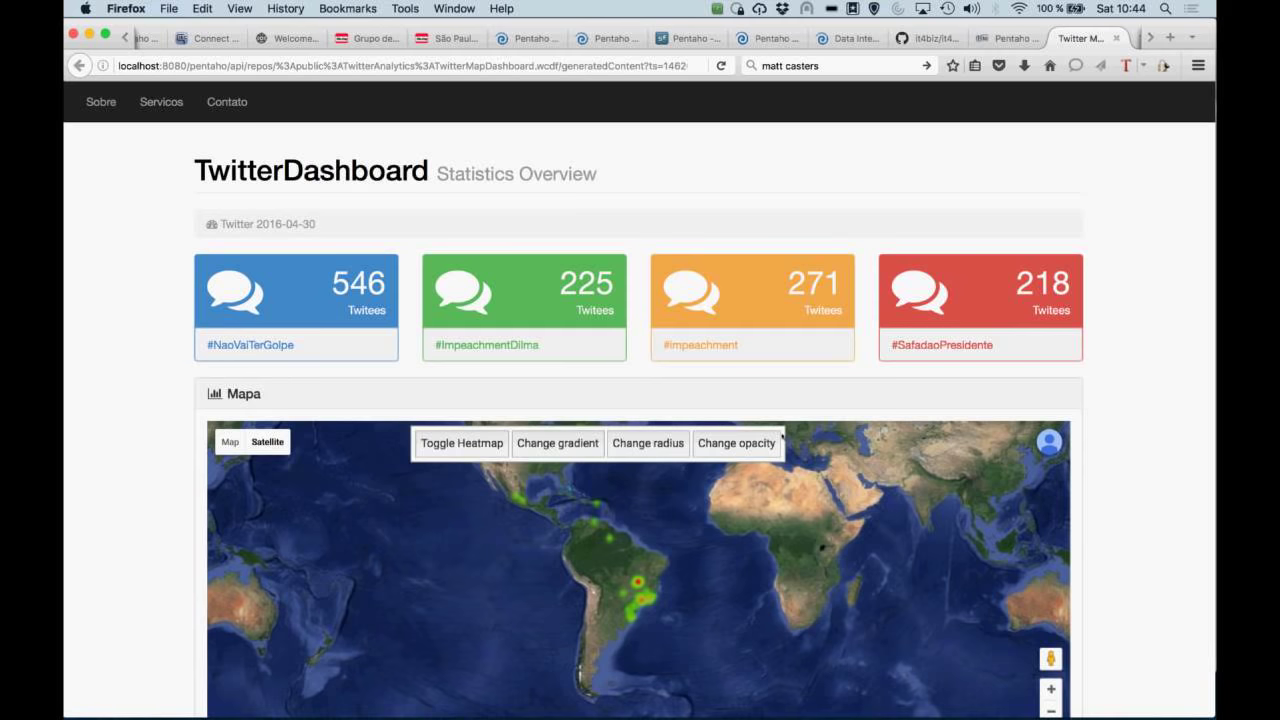
{"action": "scroll", "coordinate": [782, 435], "scroll_direction": "down", "scroll_amount": 3}
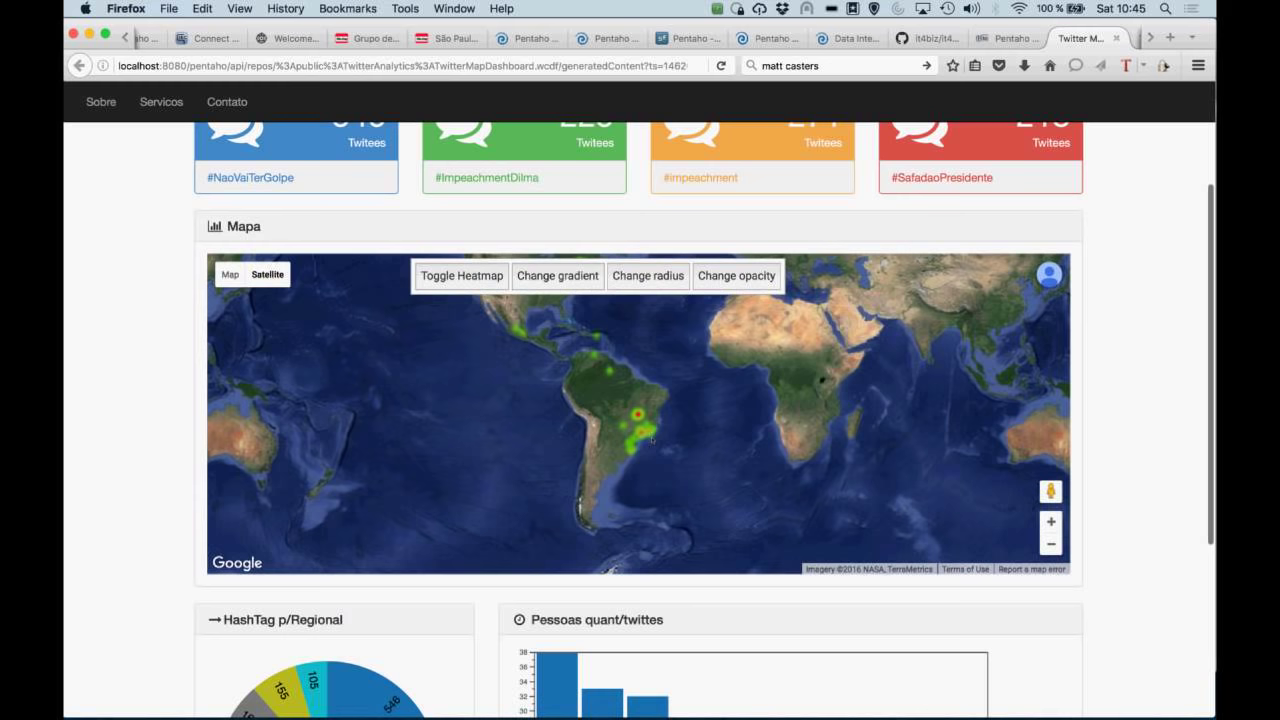
{"action": "scroll", "coordinate": [651, 438], "scroll_direction": "down", "scroll_amount": 1}
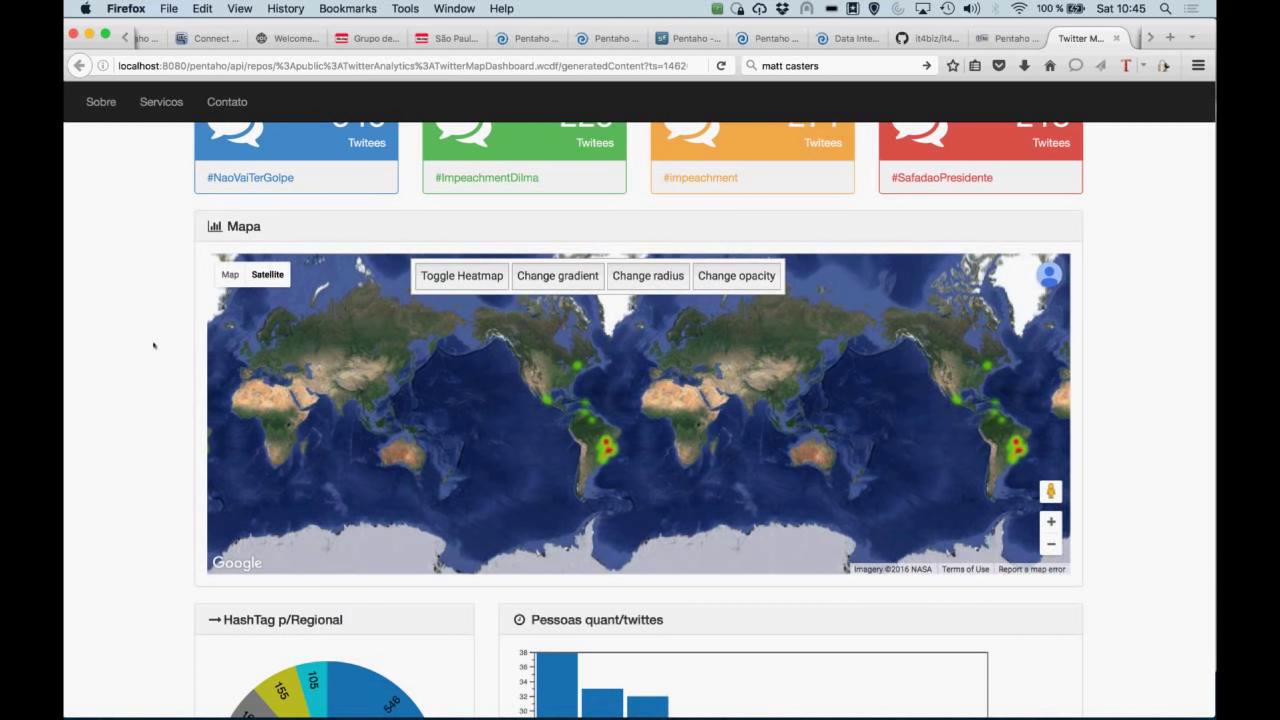
{"action": "scroll", "coordinate": [154, 345], "scroll_direction": "up", "scroll_amount": 3}
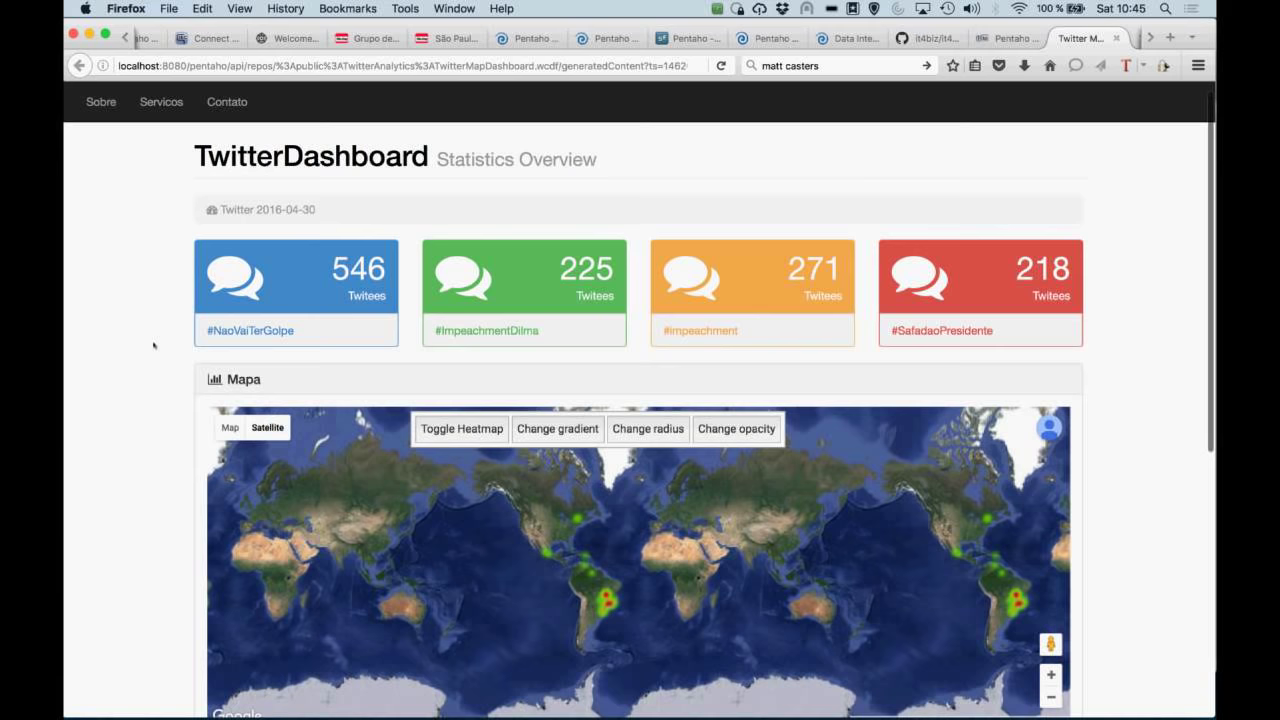
{"action": "scroll", "coordinate": [1126, 314], "scroll_direction": "down", "scroll_amount": 2}
Switch to the Twitter Blue Dashboard and scroll through its Top URL, Hashtags, Mentions, Usuários and Estados charts.
{"action": "key", "text": "ctrl+shift+Tab"}
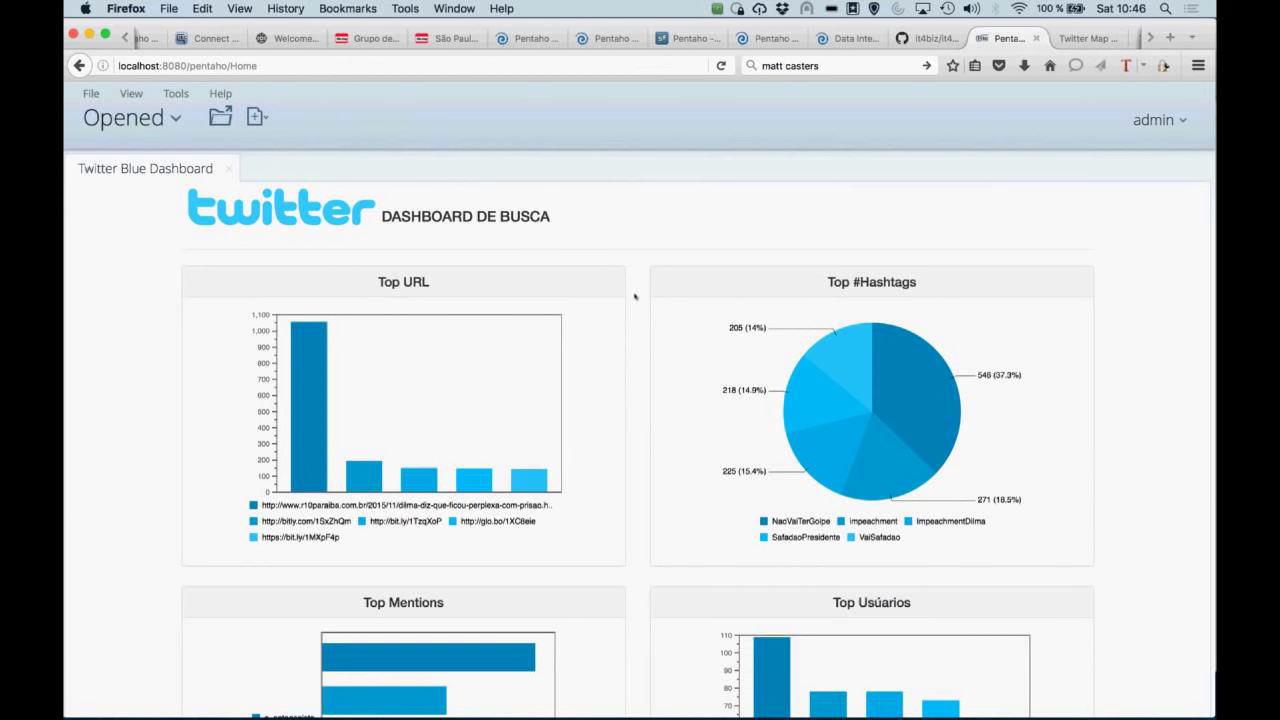
{"action": "scroll", "coordinate": [635, 296], "scroll_direction": "down", "scroll_amount": 10}
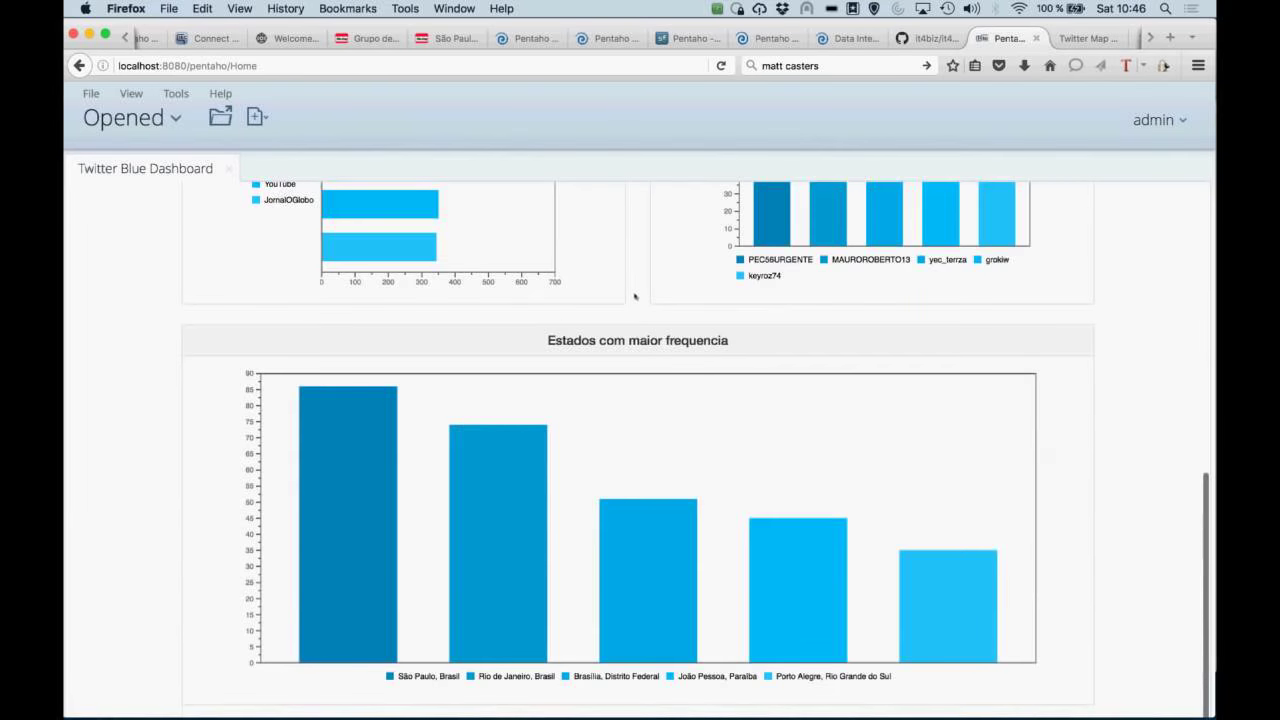
{"action": "scroll", "coordinate": [1149, 379], "scroll_direction": "up", "scroll_amount": 2}
{"action": "scroll", "coordinate": [1149, 379], "scroll_direction": "up", "scroll_amount": 7}
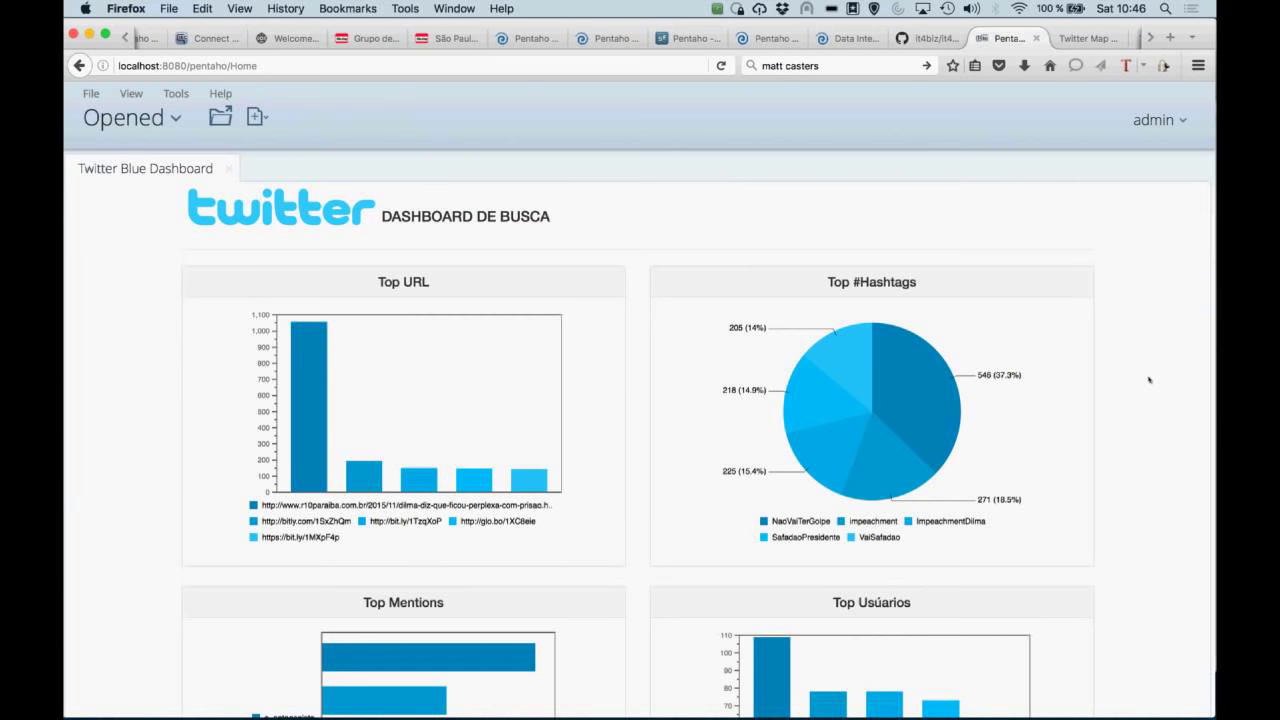
{"action": "scroll", "coordinate": [1149, 379], "scroll_direction": "down", "scroll_amount": 9}
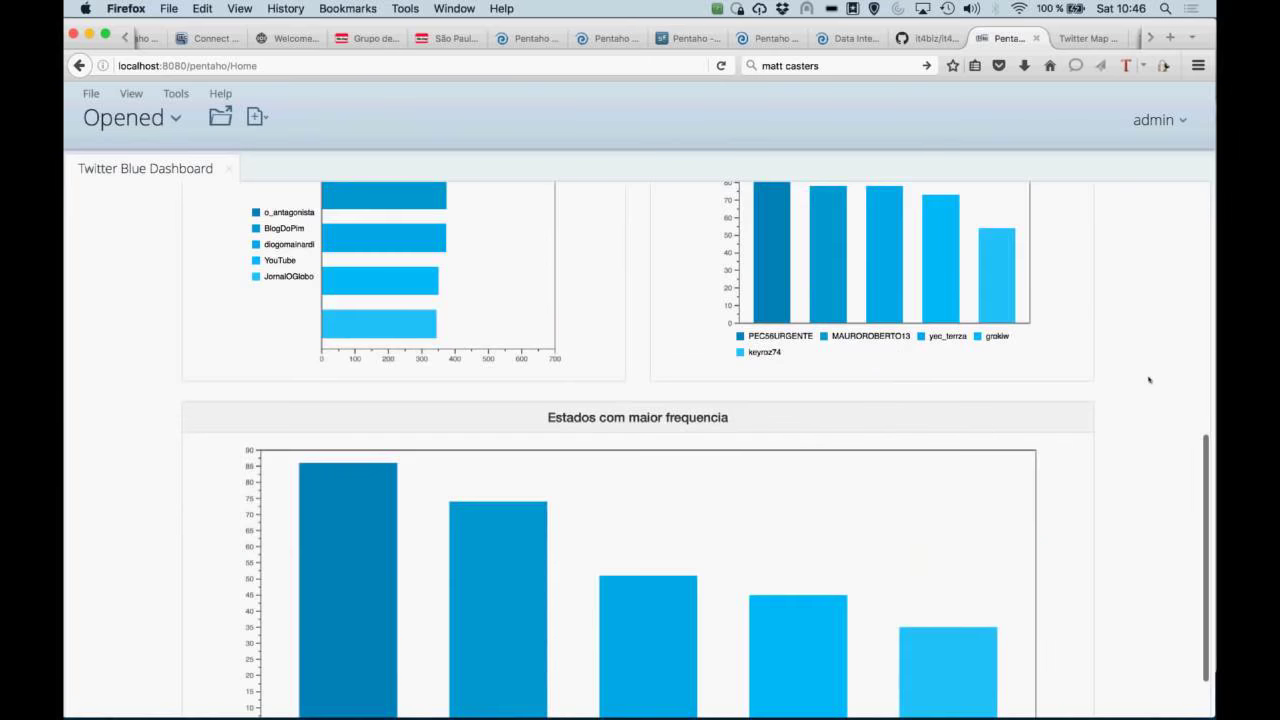
{"action": "scroll", "coordinate": [1149, 379], "scroll_direction": "up", "scroll_amount": 9}
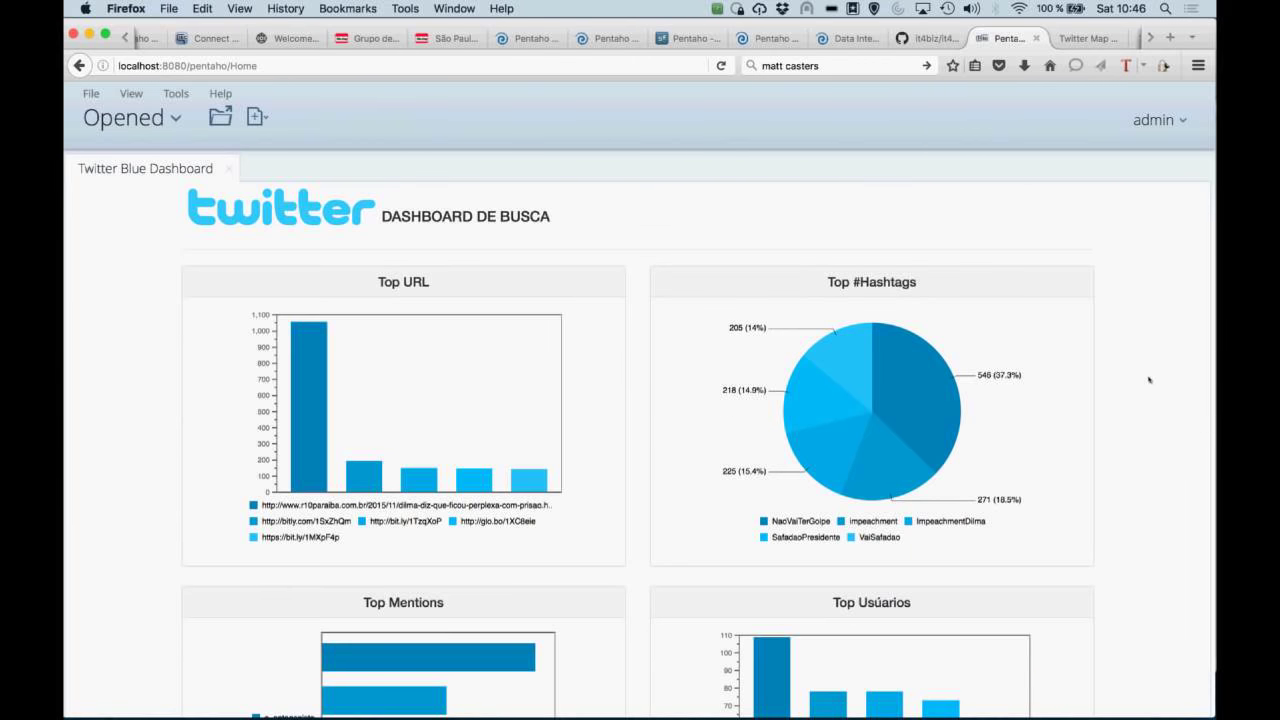
{"action": "scroll", "coordinate": [1149, 379], "scroll_direction": "up", "scroll_amount": 1}
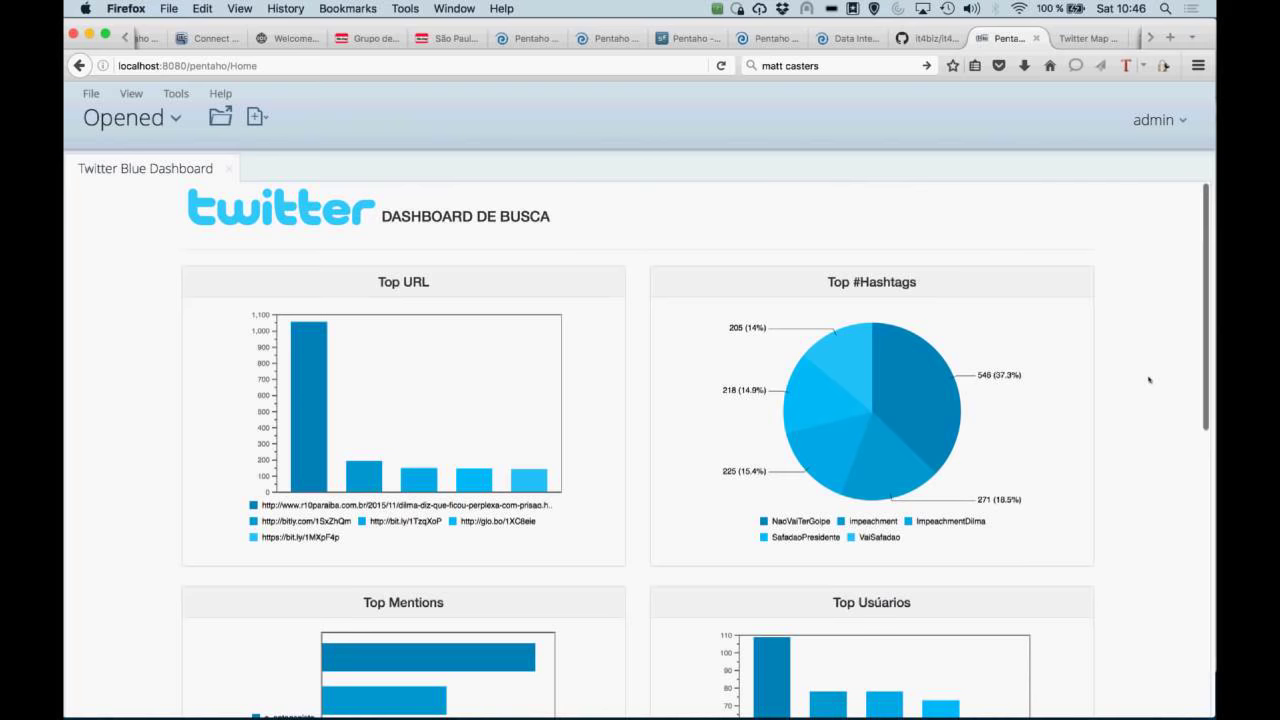
{"action": "scroll", "coordinate": [1149, 379], "scroll_direction": "down", "scroll_amount": 5}
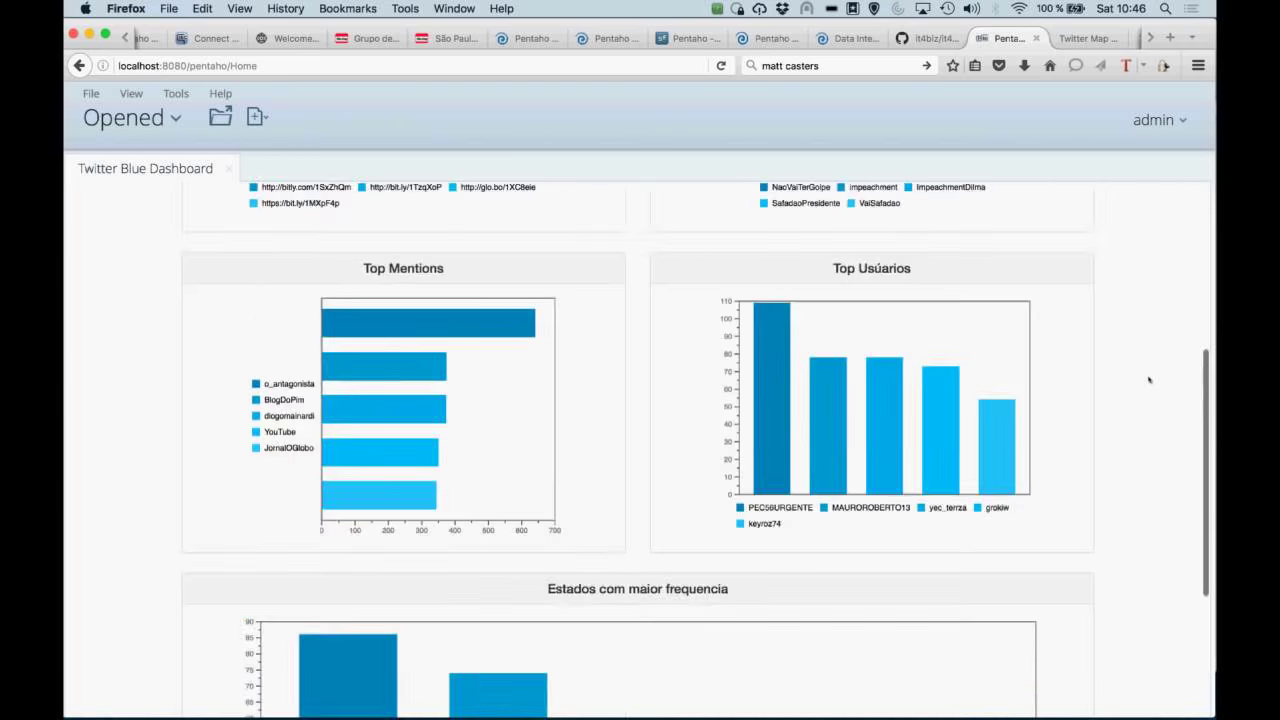
{"action": "scroll", "coordinate": [1149, 379], "scroll_direction": "up", "scroll_amount": 5}
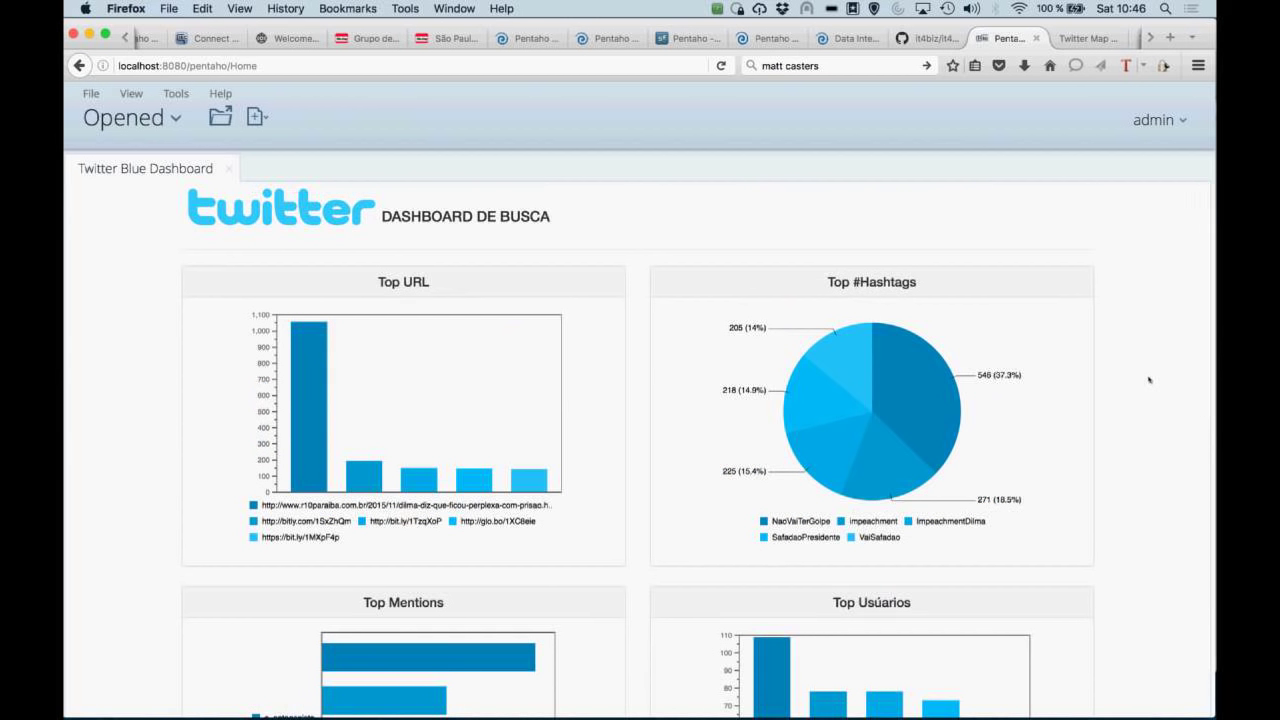
{"action": "scroll", "coordinate": [1149, 379], "scroll_direction": "down", "scroll_amount": 3}
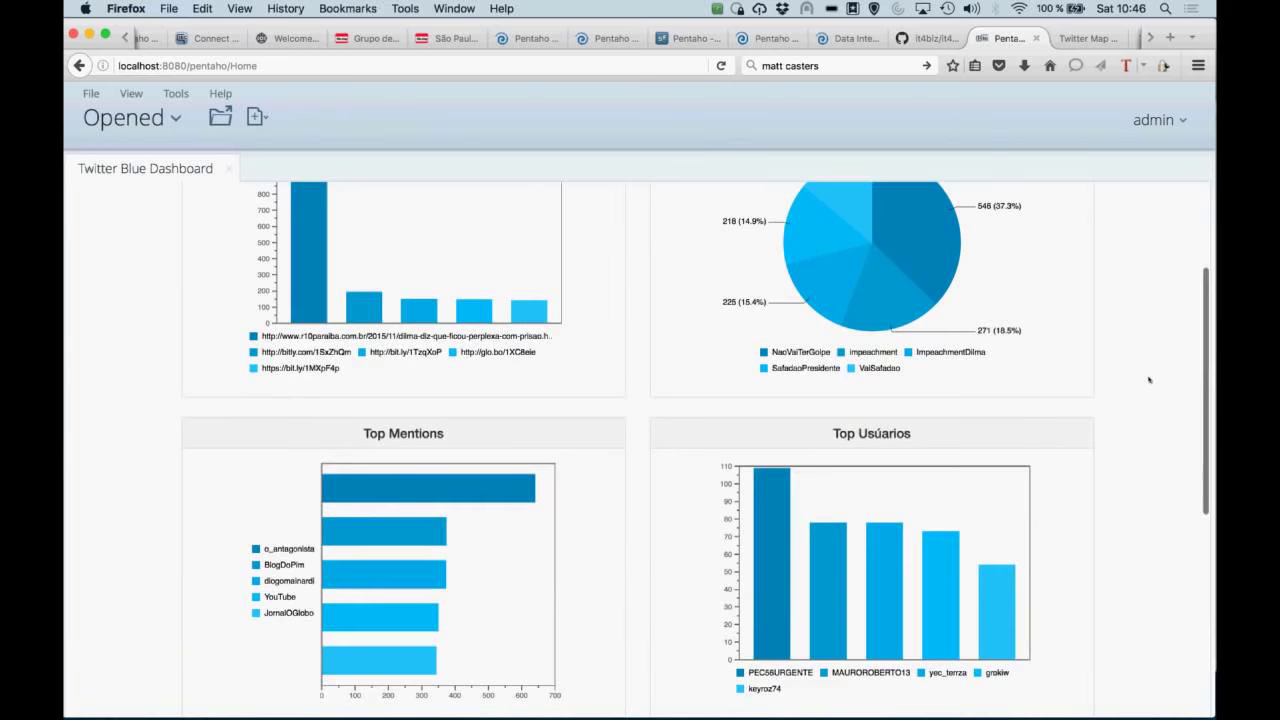
{"action": "scroll", "coordinate": [1149, 379], "scroll_direction": "down", "scroll_amount": 7}
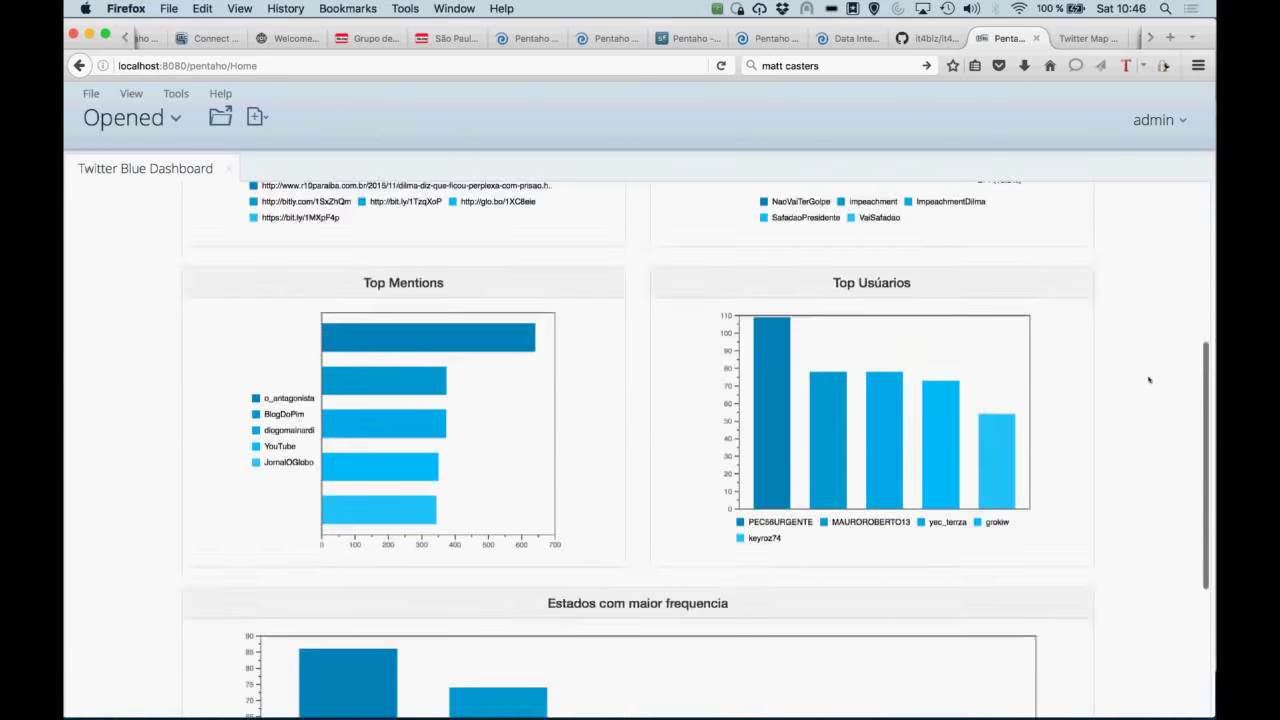
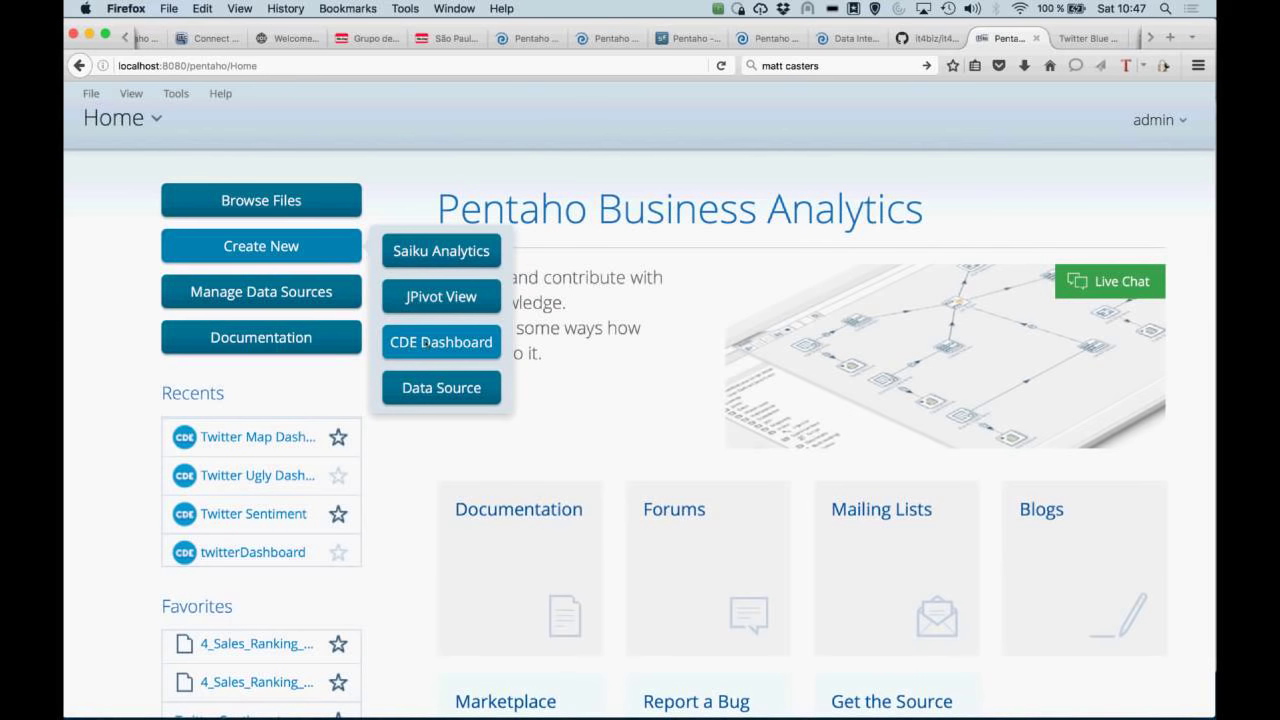
Switch to the Administration perspective and open the role management section.
{"action": "left_click", "coordinate": [138, 120]}
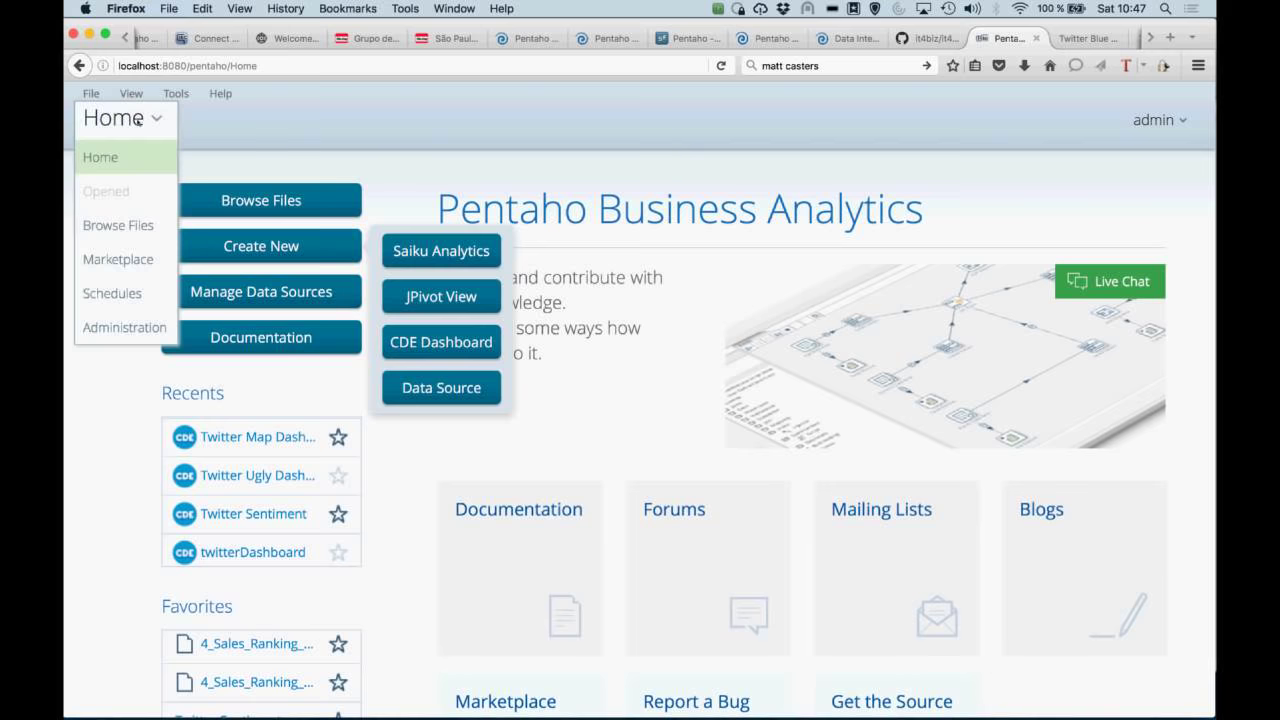
{"action": "left_click", "coordinate": [121, 325]}
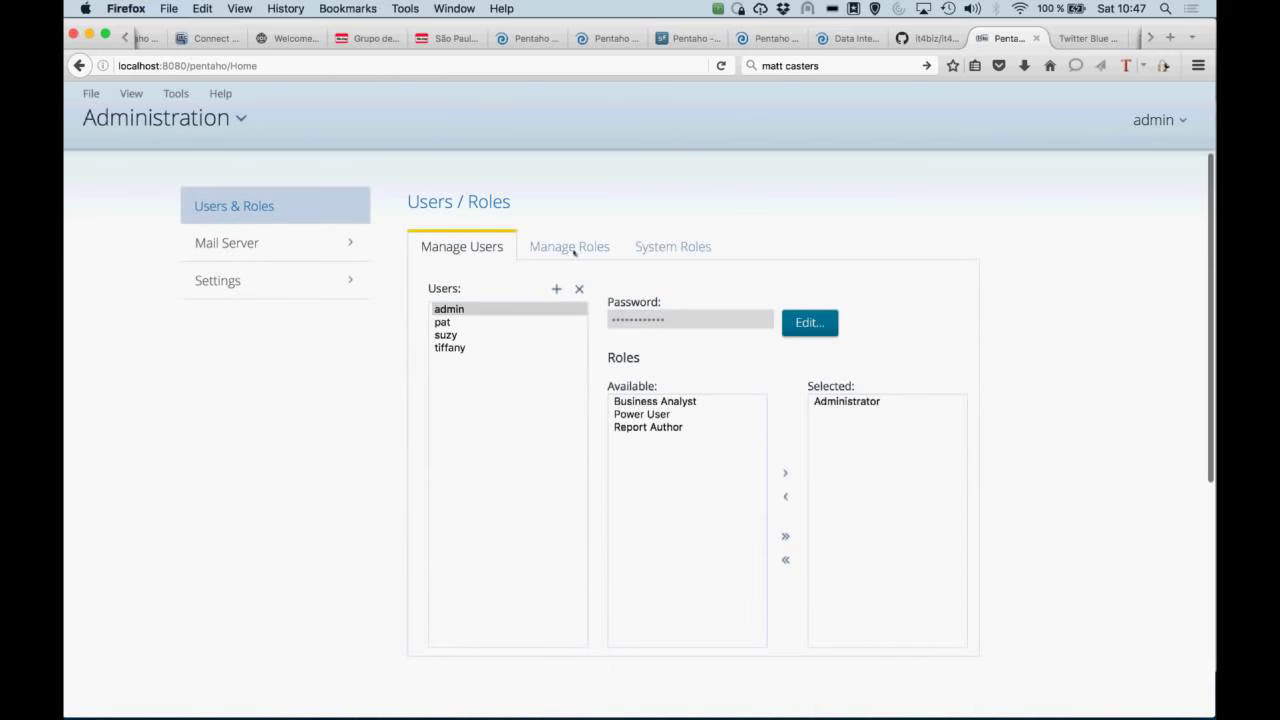
{"action": "left_click", "coordinate": [578, 250]}
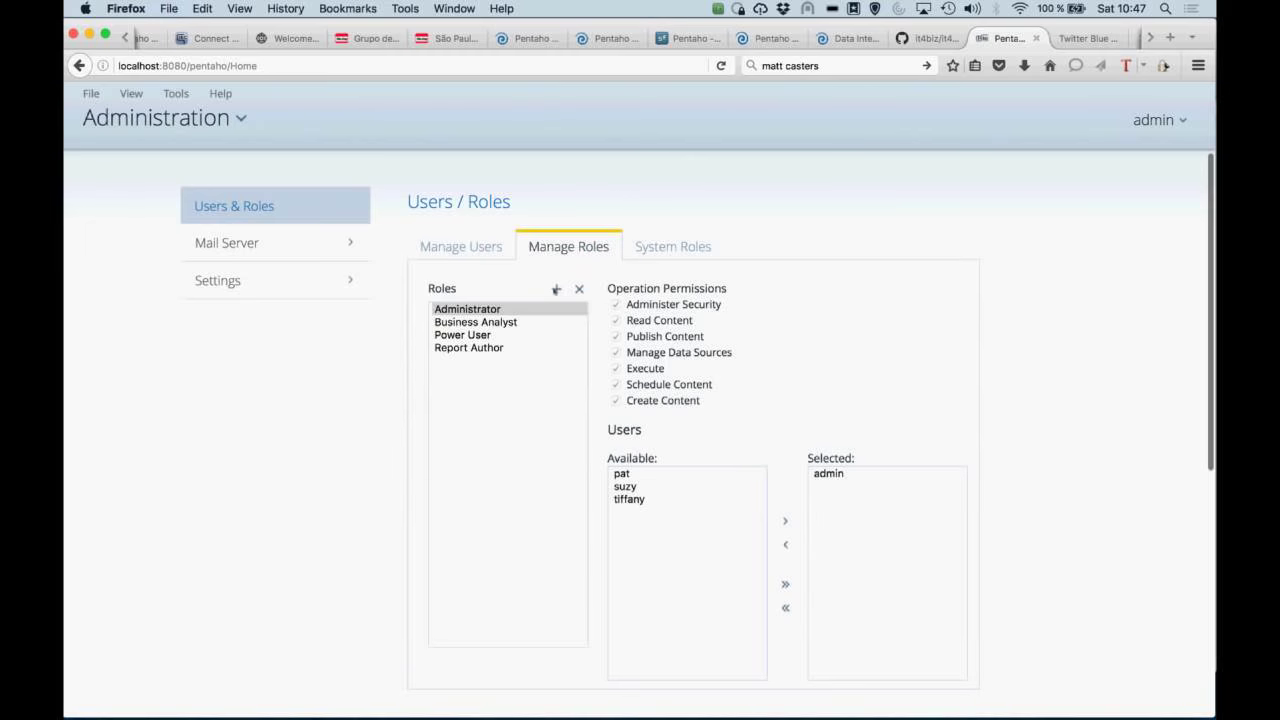
{"action": "left_click", "coordinate": [470, 247]}
{"action": "left_click", "coordinate": [556, 250]}
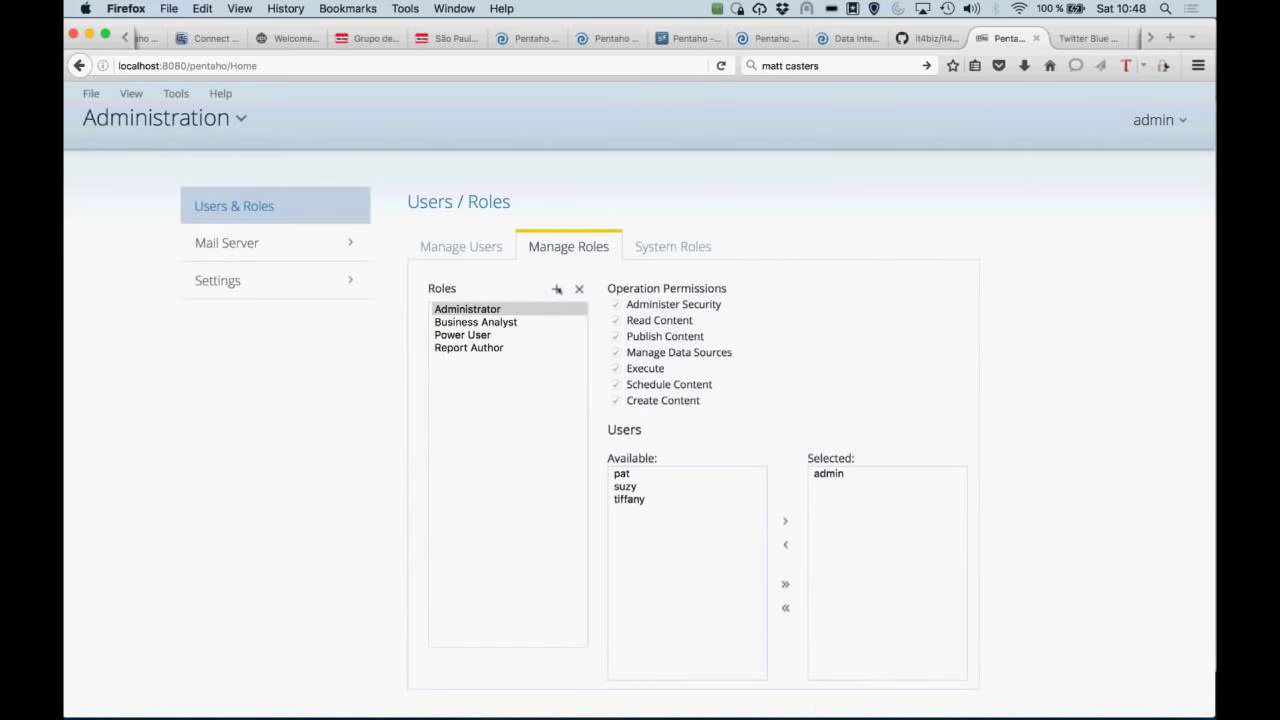
Add a new role named Comercial.
{"action": "left_click", "coordinate": [557, 289]}
{"action": "type", "text": "Comercial"}
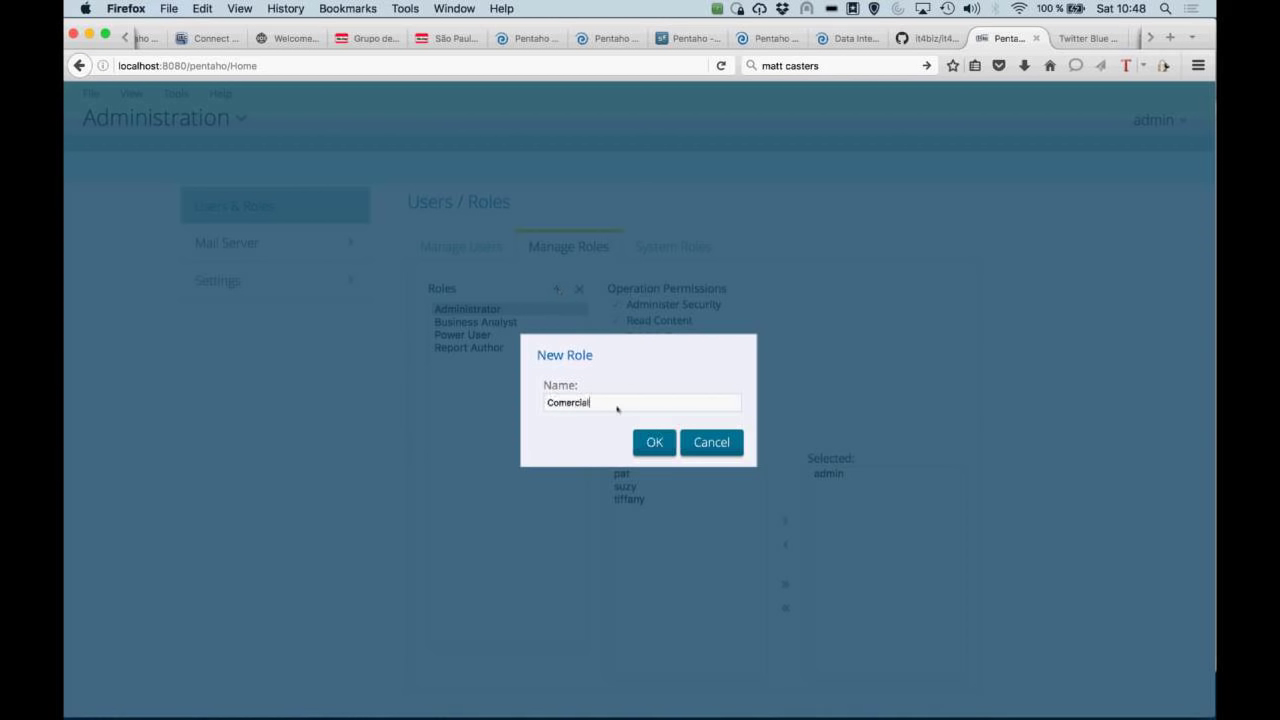
{"action": "left_click", "coordinate": [654, 442]}
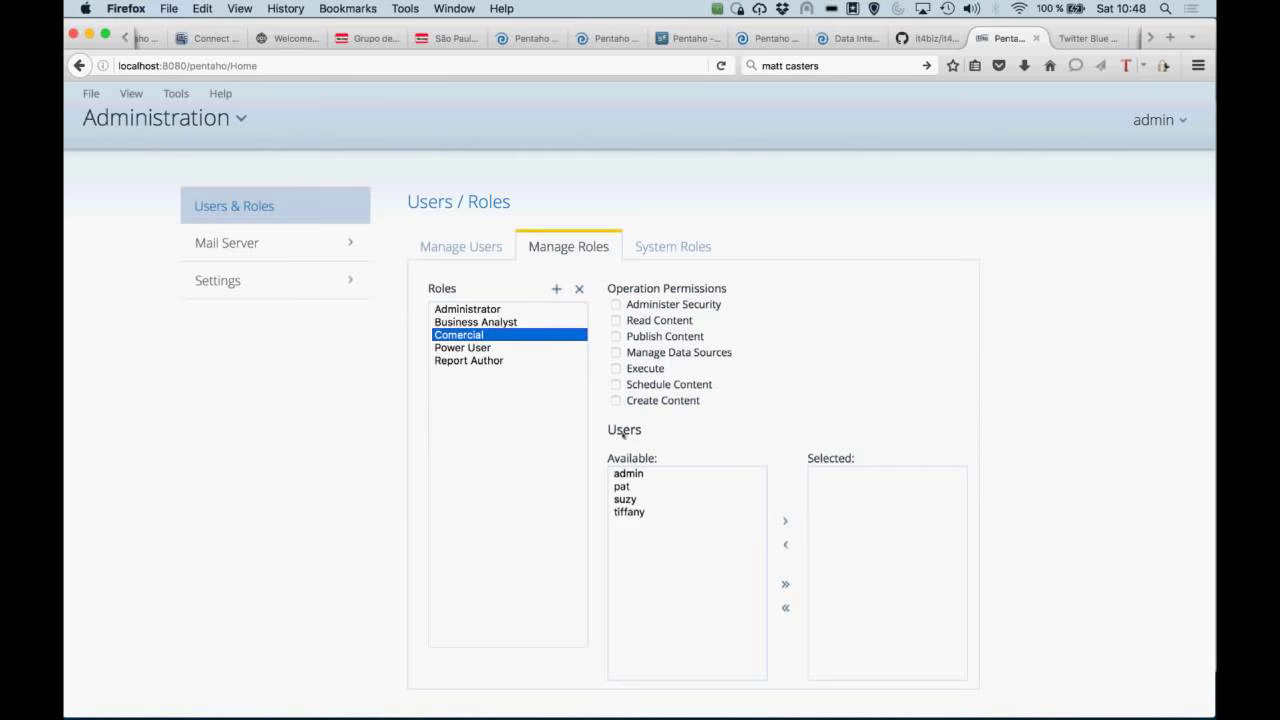
{"action": "left_click", "coordinate": [485, 248]}
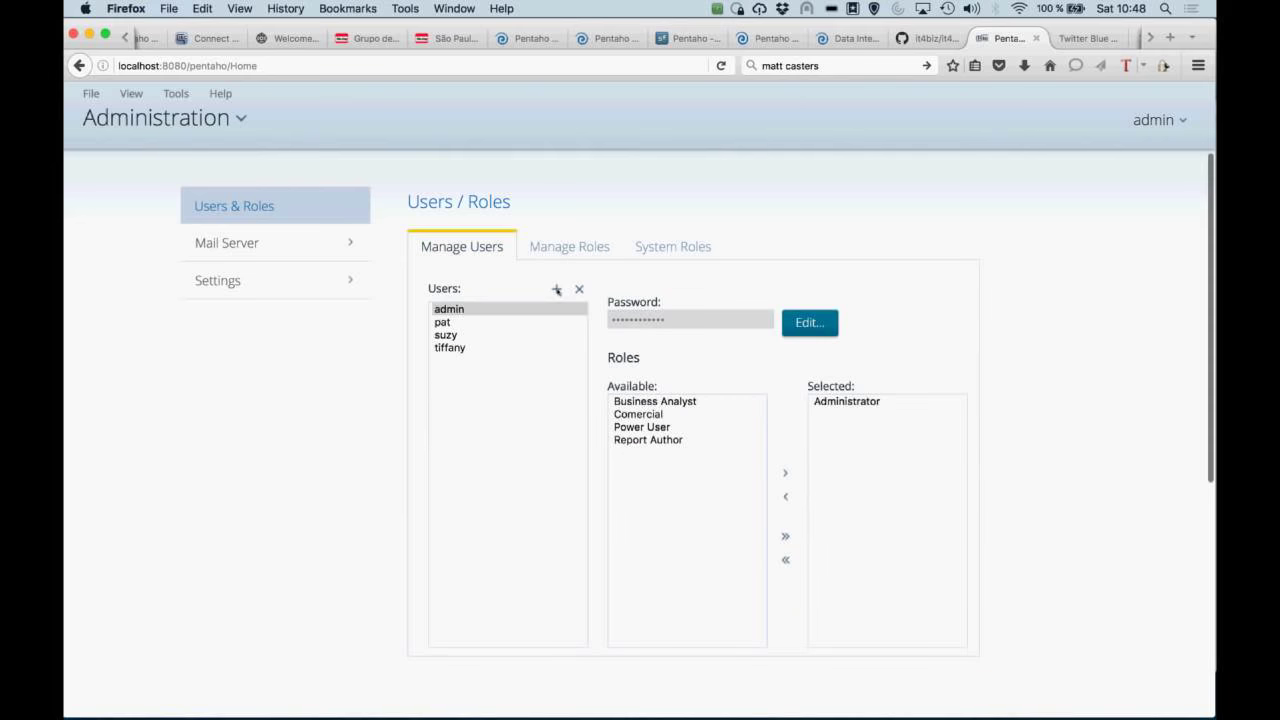
Create a new user named ceo with its password.
{"action": "left_click", "coordinate": [556, 290]}
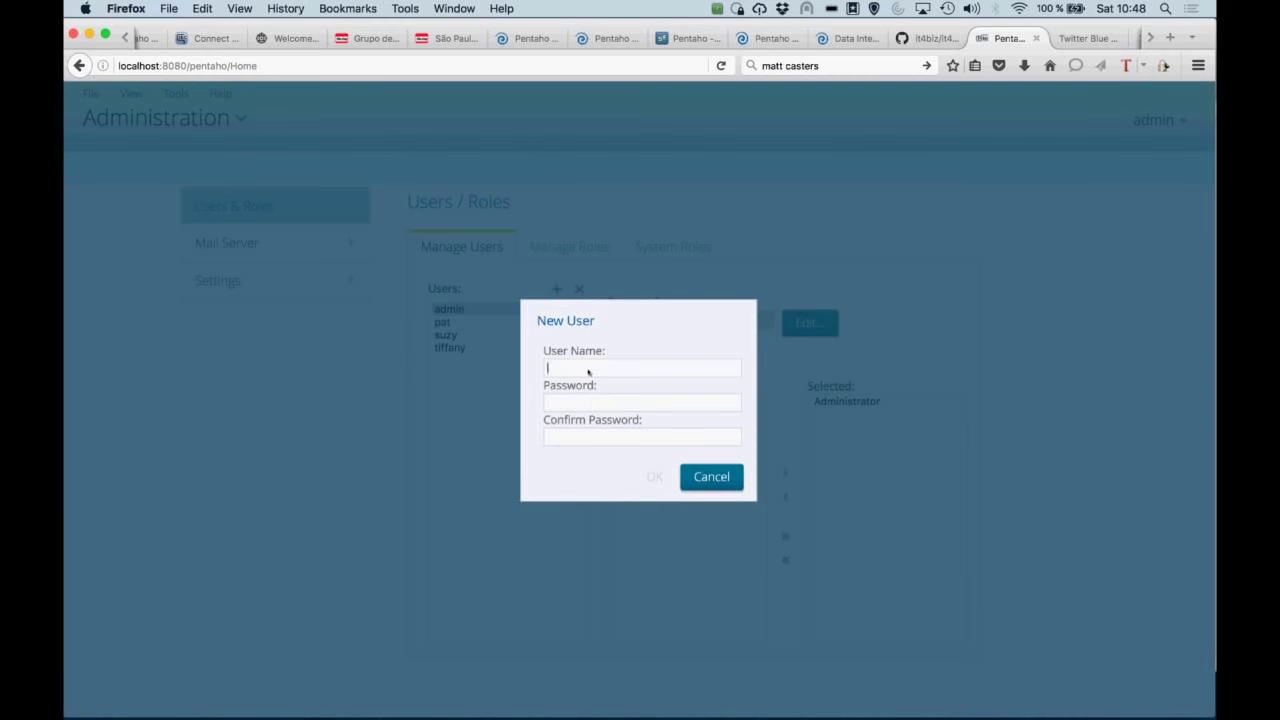
{"action": "key", "text": "Tab"}
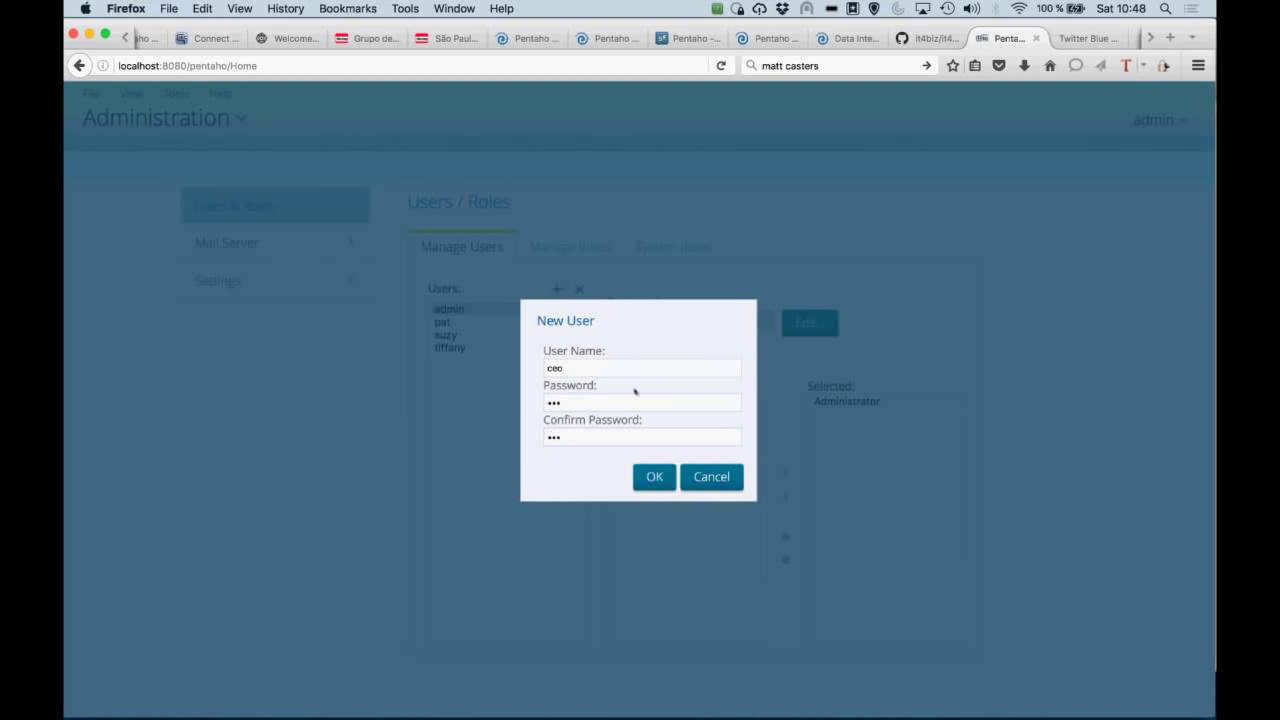
{"action": "left_click", "coordinate": [650, 479]}
Assign the Comercial role to the ceo user.
{"action": "left_click", "coordinate": [460, 322]}
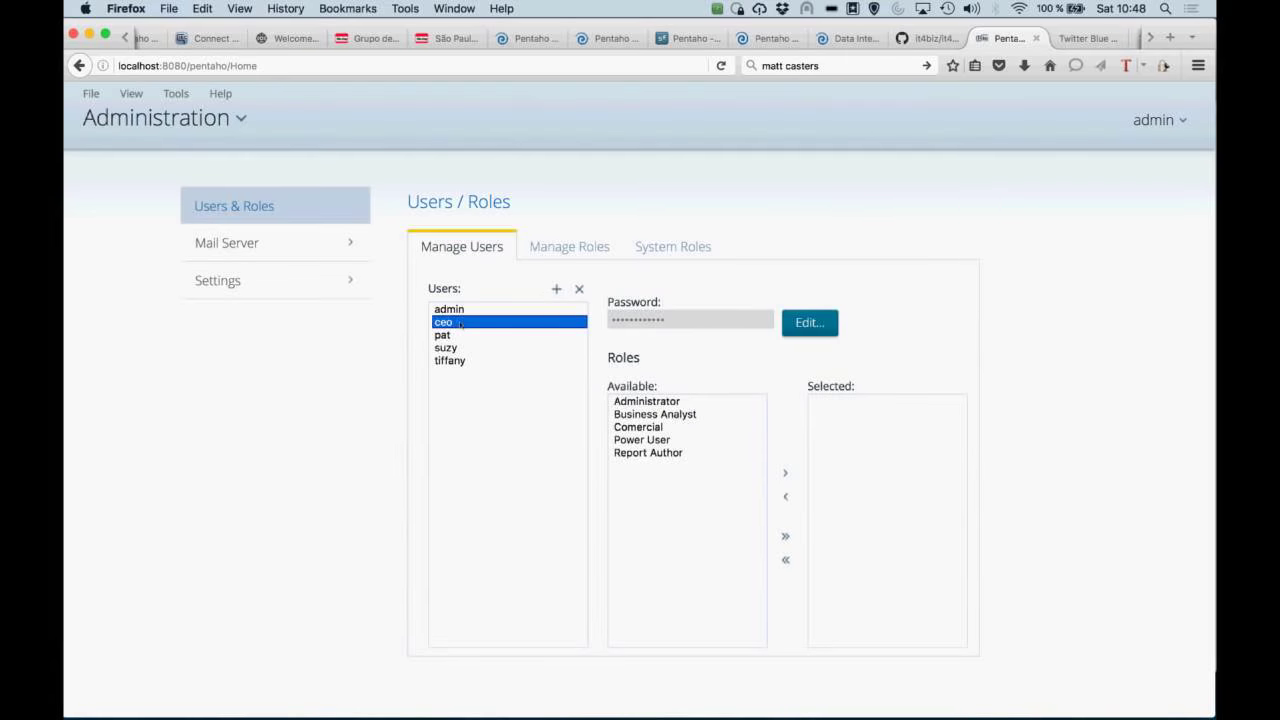
{"action": "left_click", "coordinate": [656, 427]}
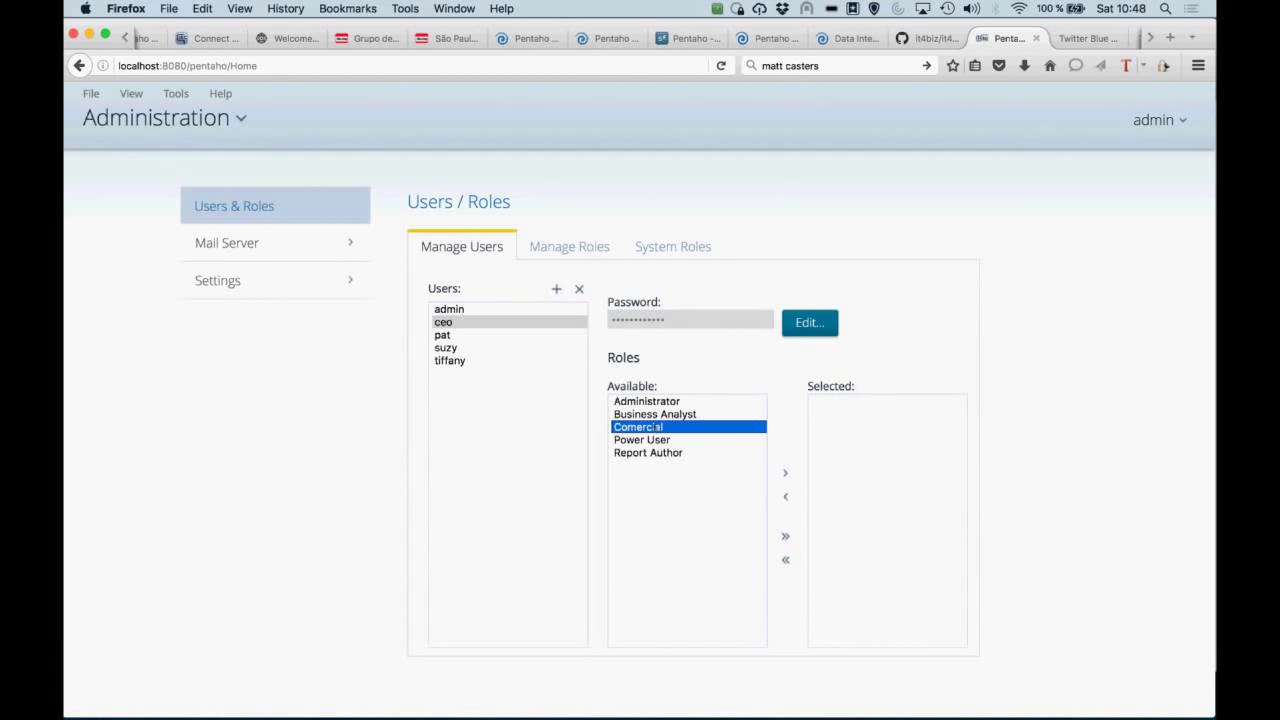
{"action": "left_click", "coordinate": [784, 472]}
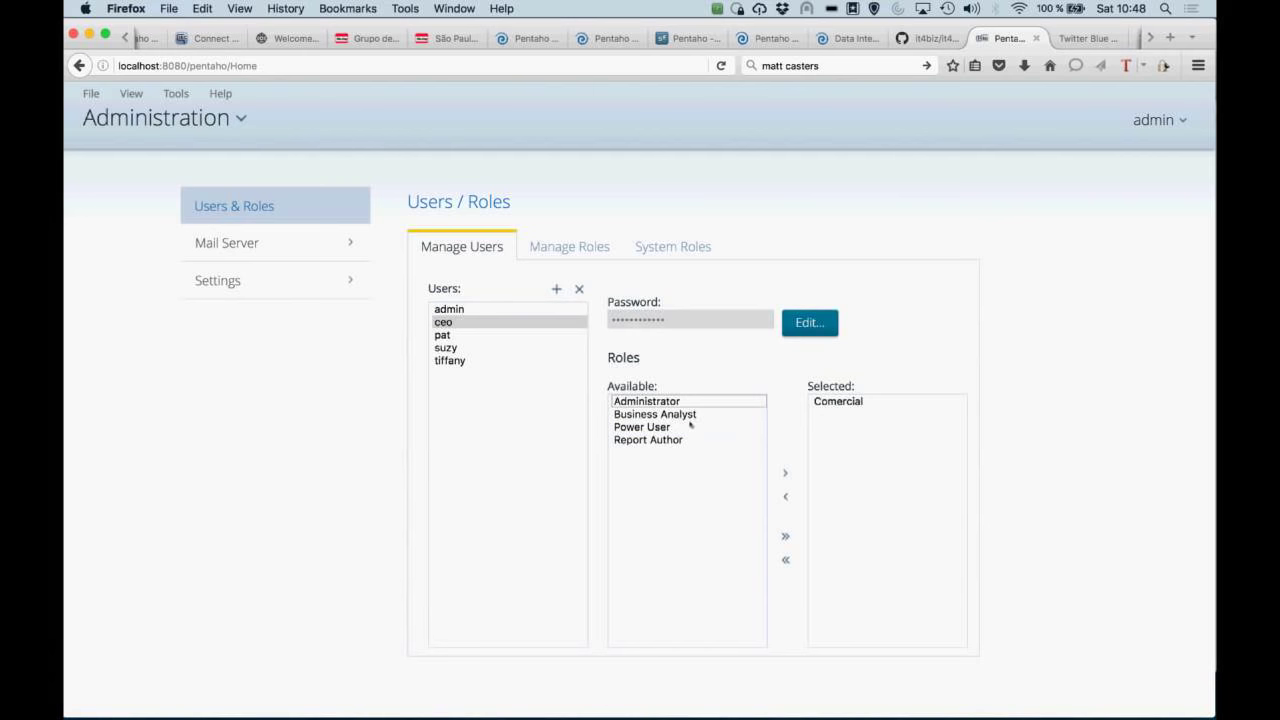
Grant the Comercial role Read Content, Publish Content, Execute and Create Content permissions.
{"action": "left_click", "coordinate": [566, 252]}
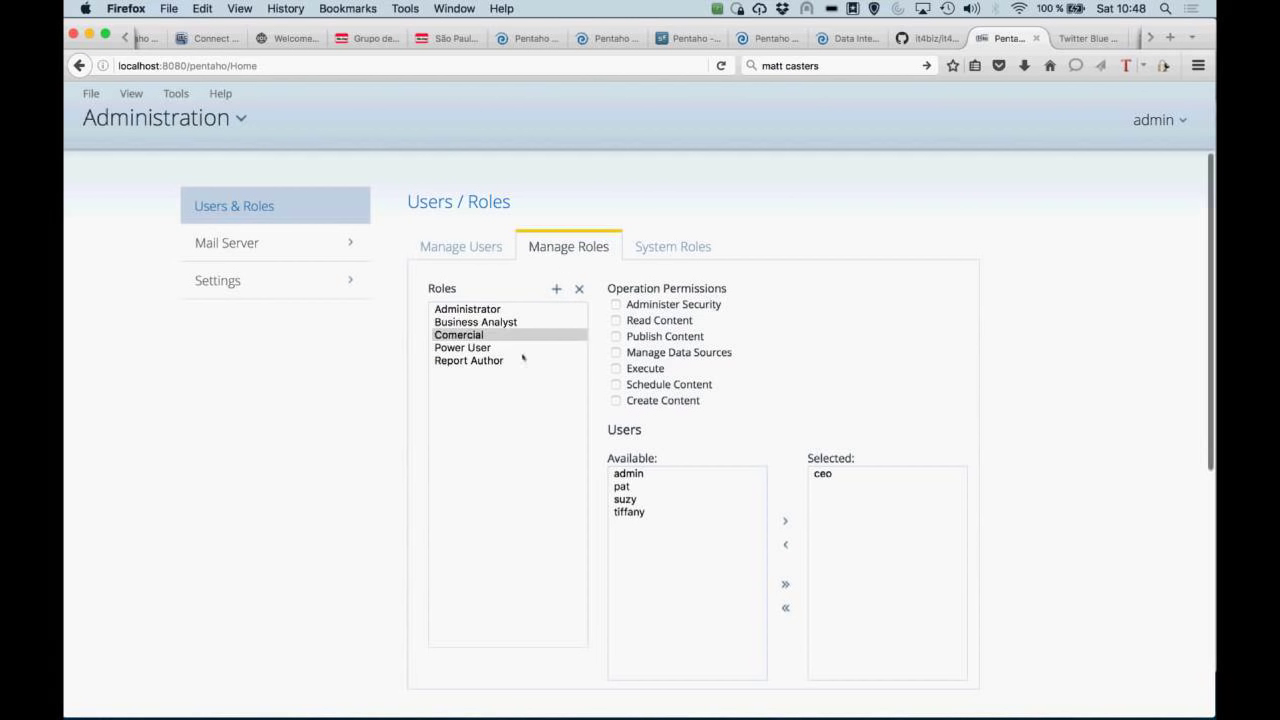
{"action": "left_click", "coordinate": [494, 342]}
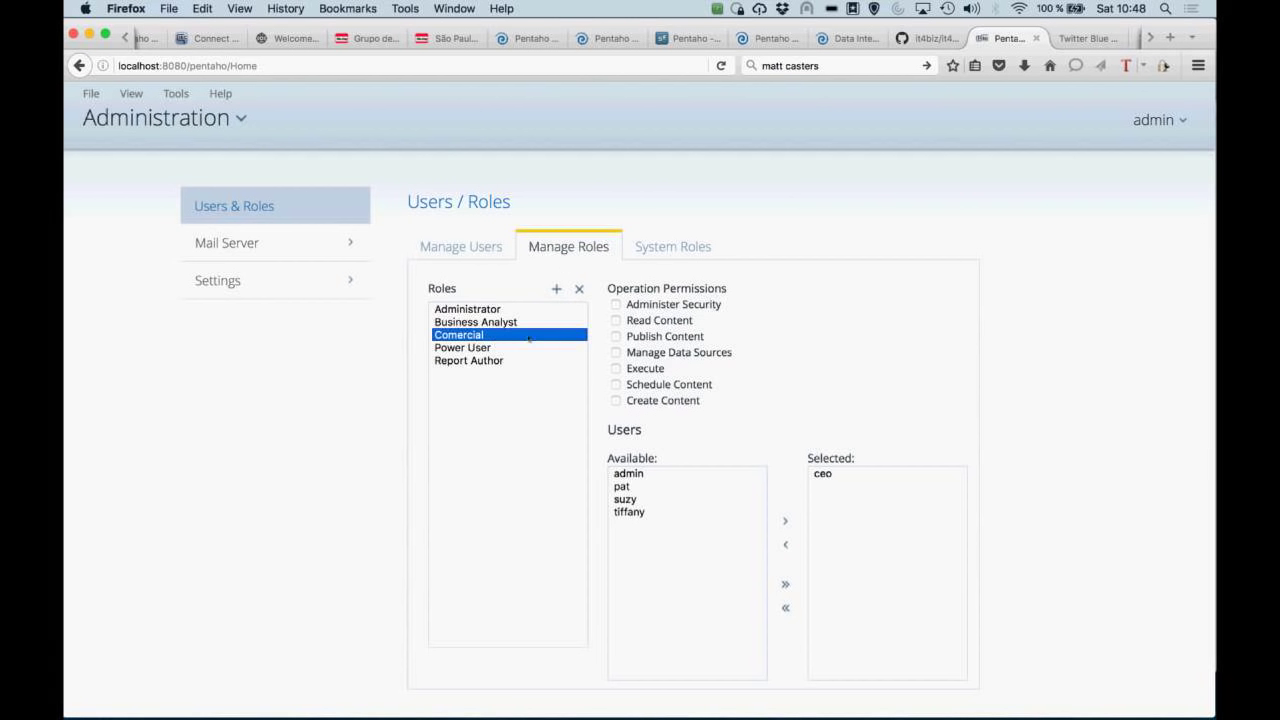
{"action": "left_click", "coordinate": [616, 337]}
{"action": "left_click", "coordinate": [616, 337]}
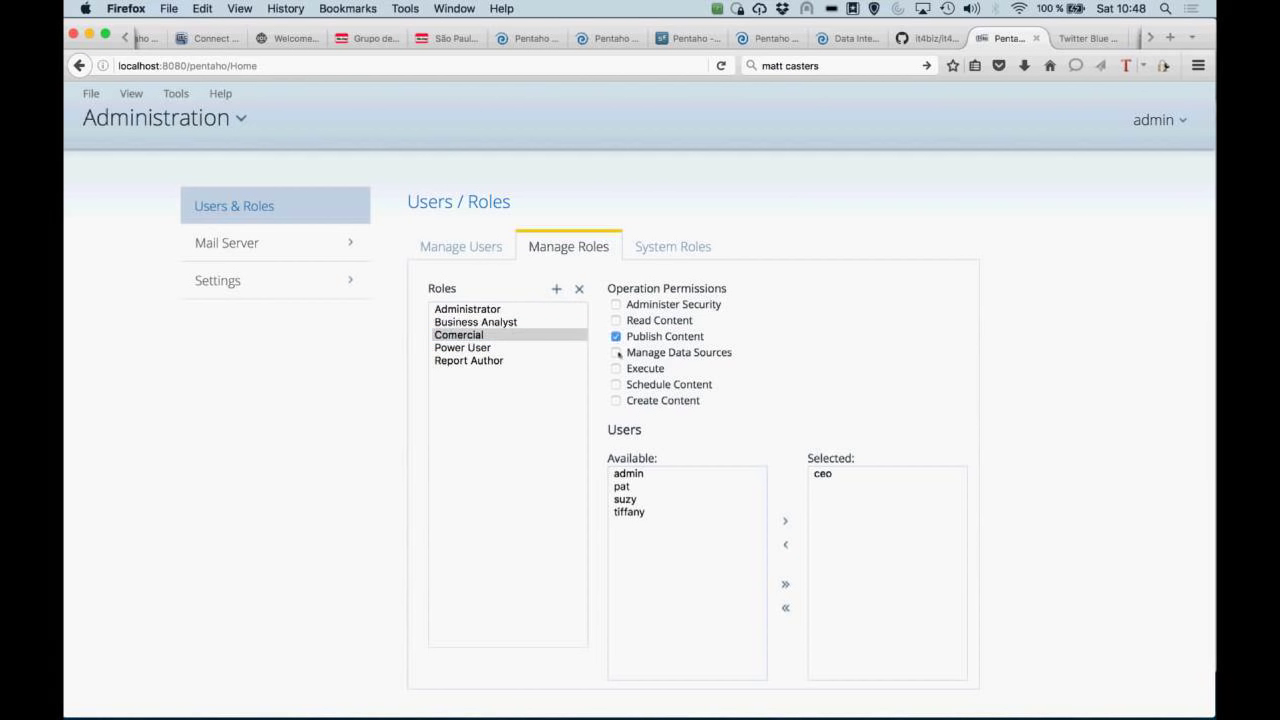
{"action": "left_click", "coordinate": [616, 369]}
{"action": "left_click", "coordinate": [616, 401]}
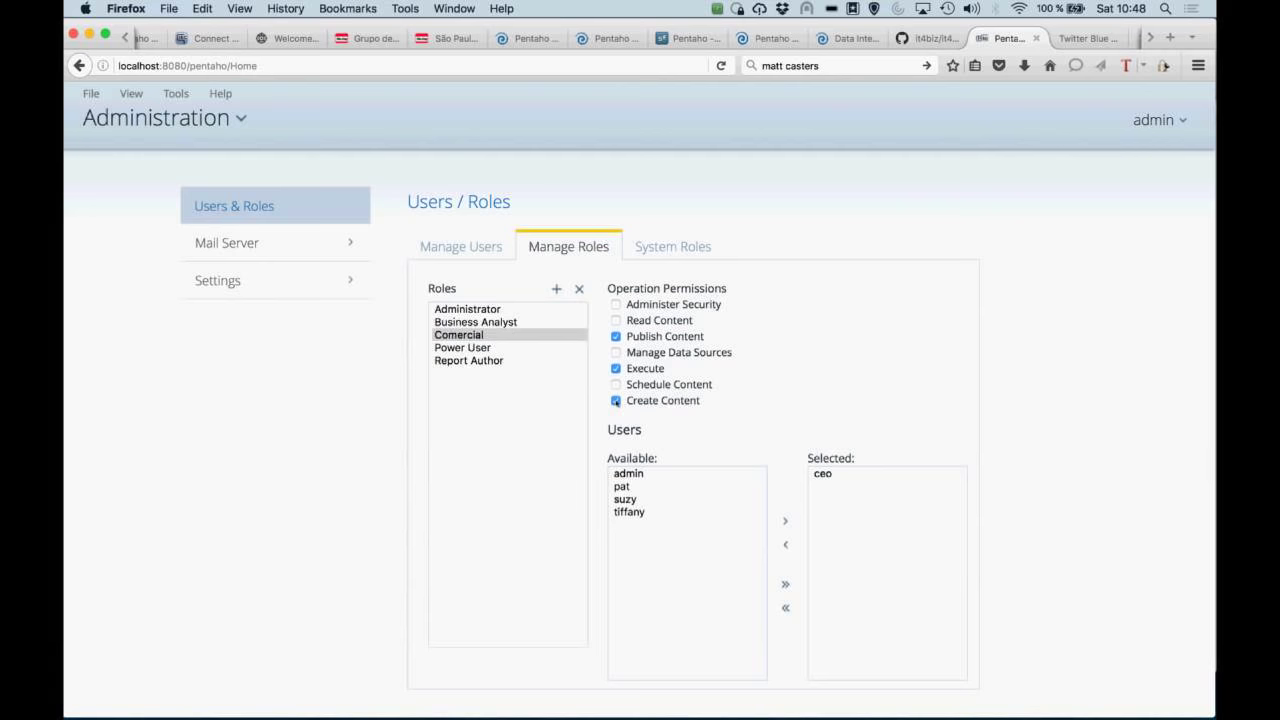
{"action": "left_click", "coordinate": [616, 321]}
{"action": "left_click", "coordinate": [160, 124]}
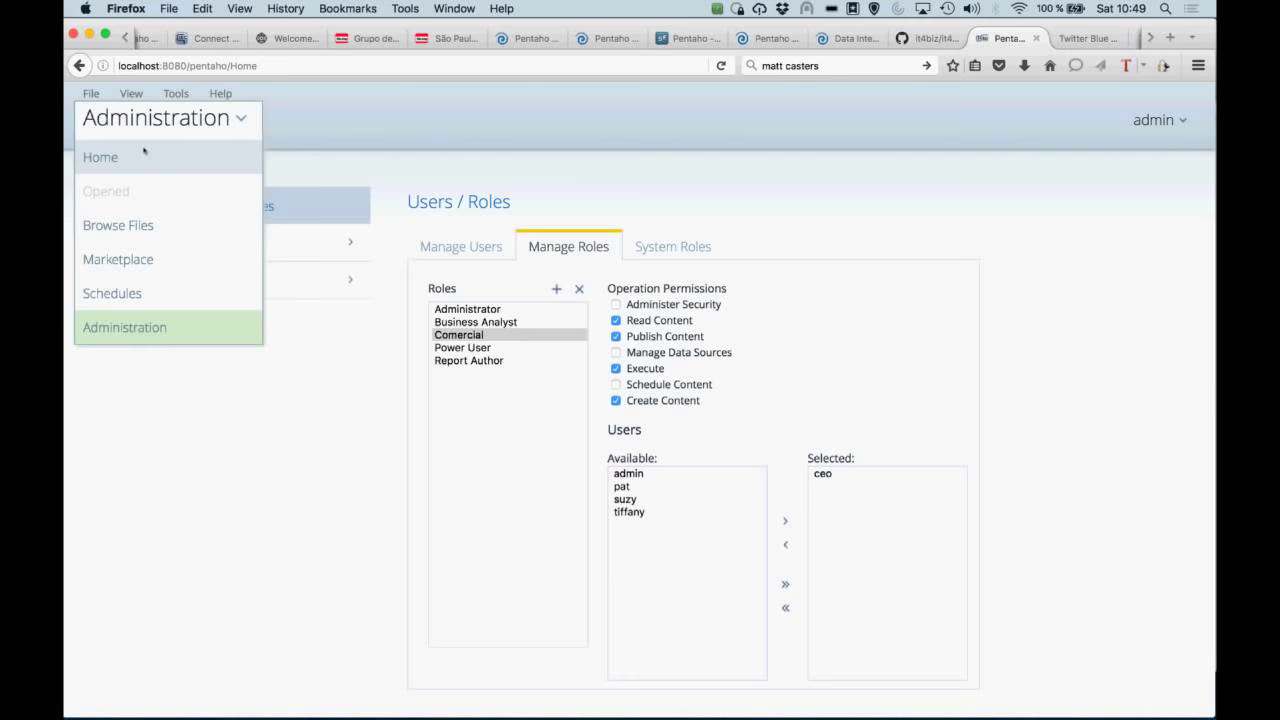
Return to the Home perspective and log out of the administrator account.
{"action": "left_click", "coordinate": [144, 155]}
{"action": "left_click", "coordinate": [90, 93]}
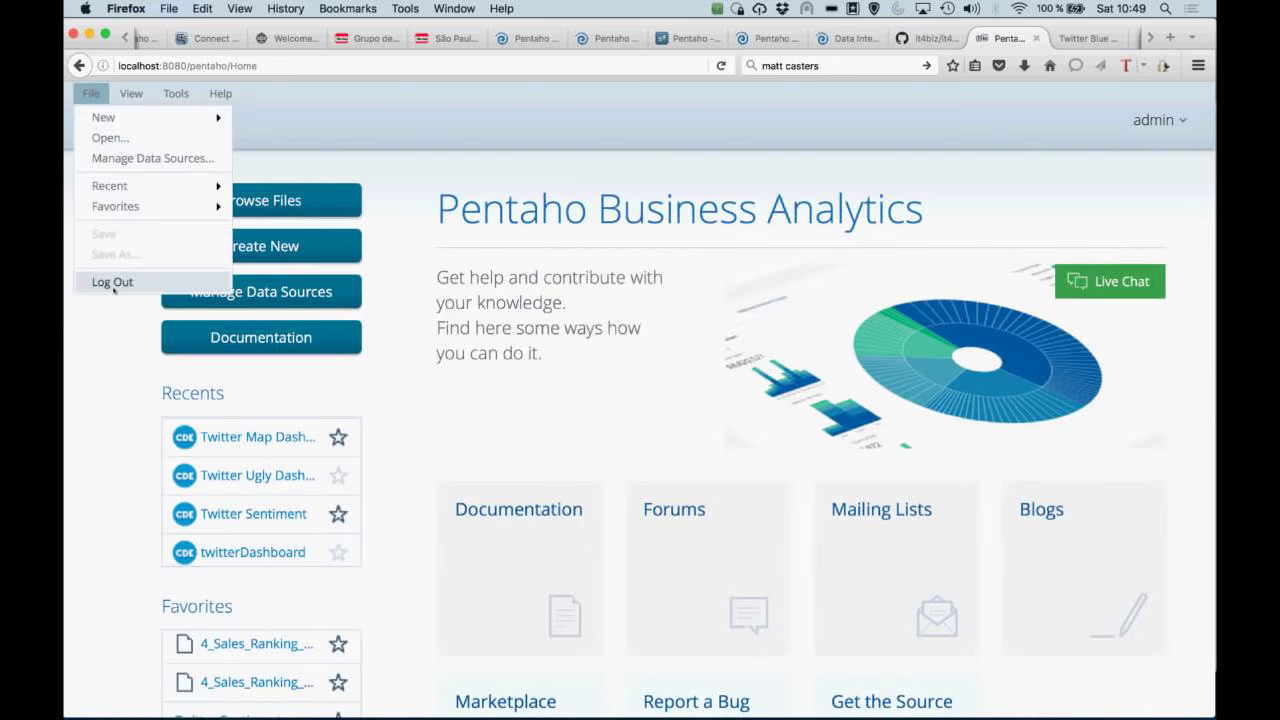
{"action": "left_click", "coordinate": [112, 285]}
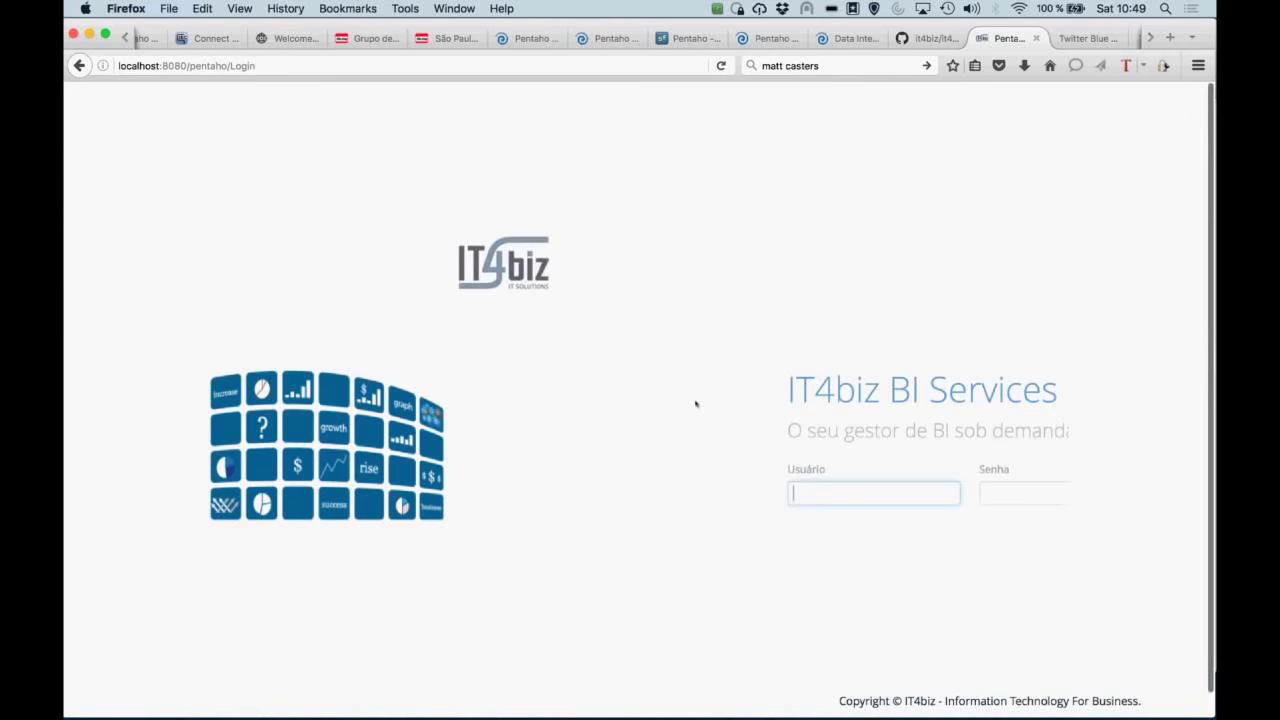
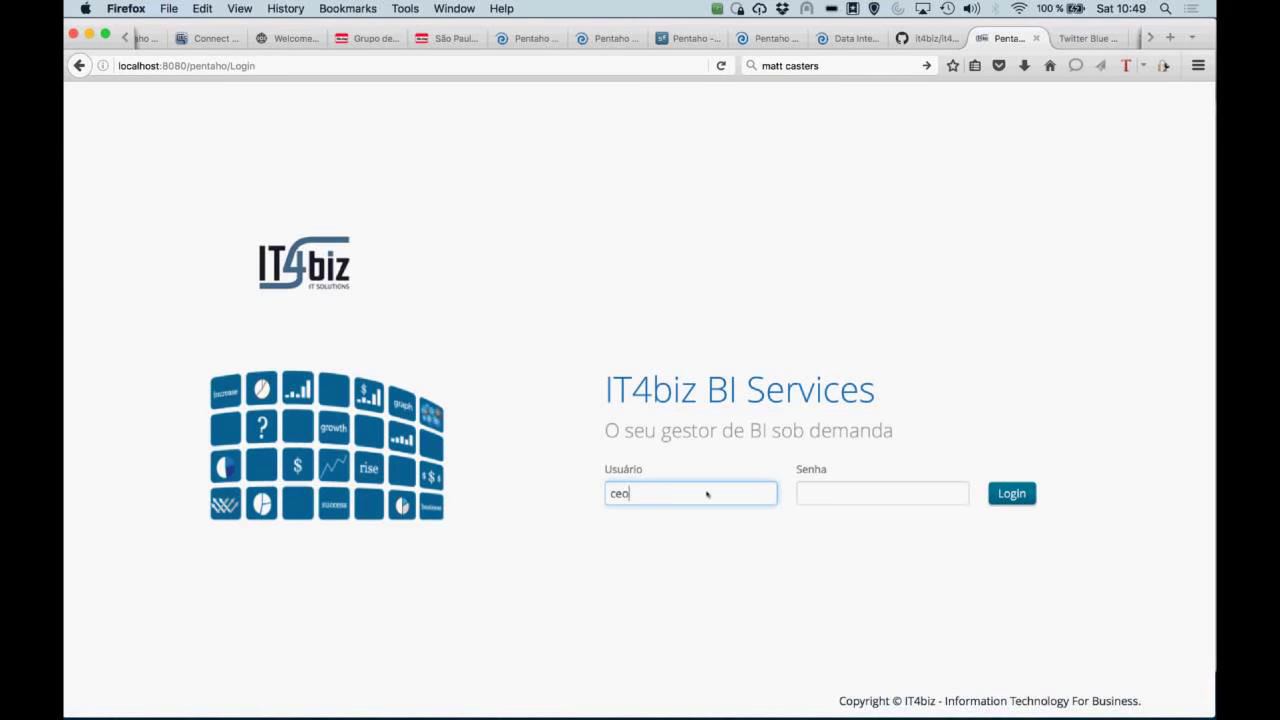
Sign in as user ceo with its password.
{"action": "key", "text": "Tab"}
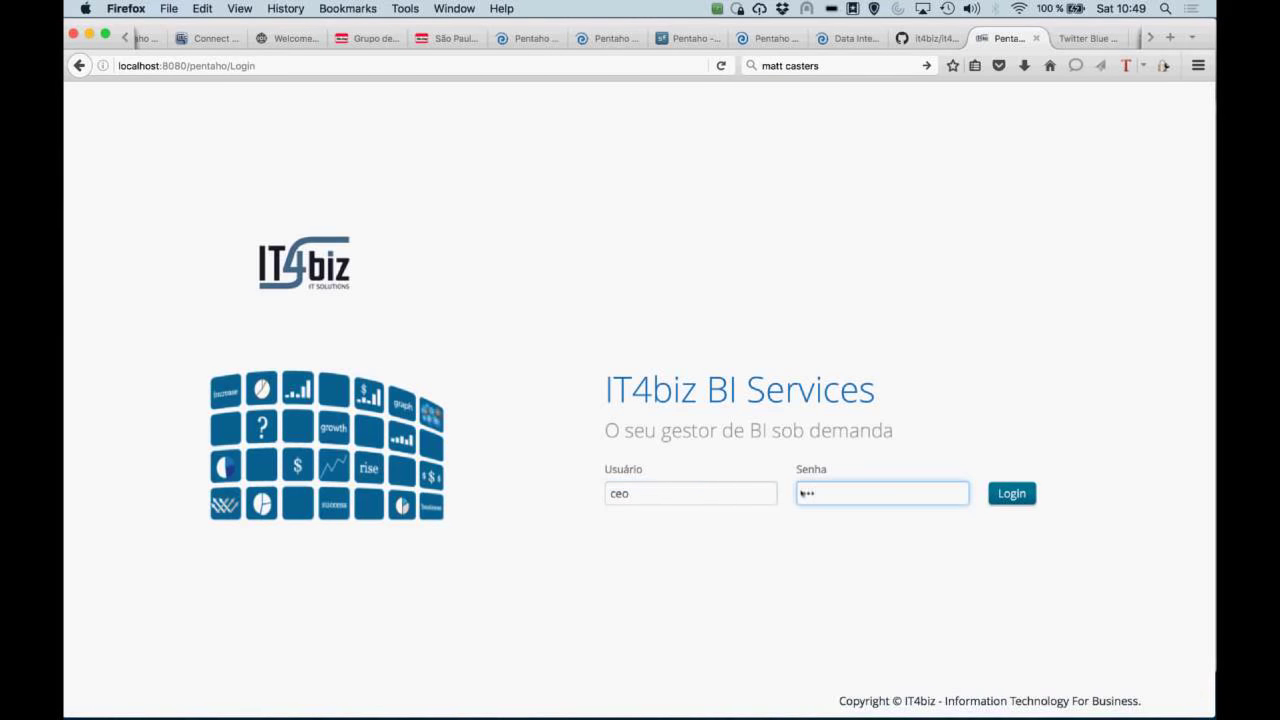
{"action": "left_click", "coordinate": [1015, 494]}
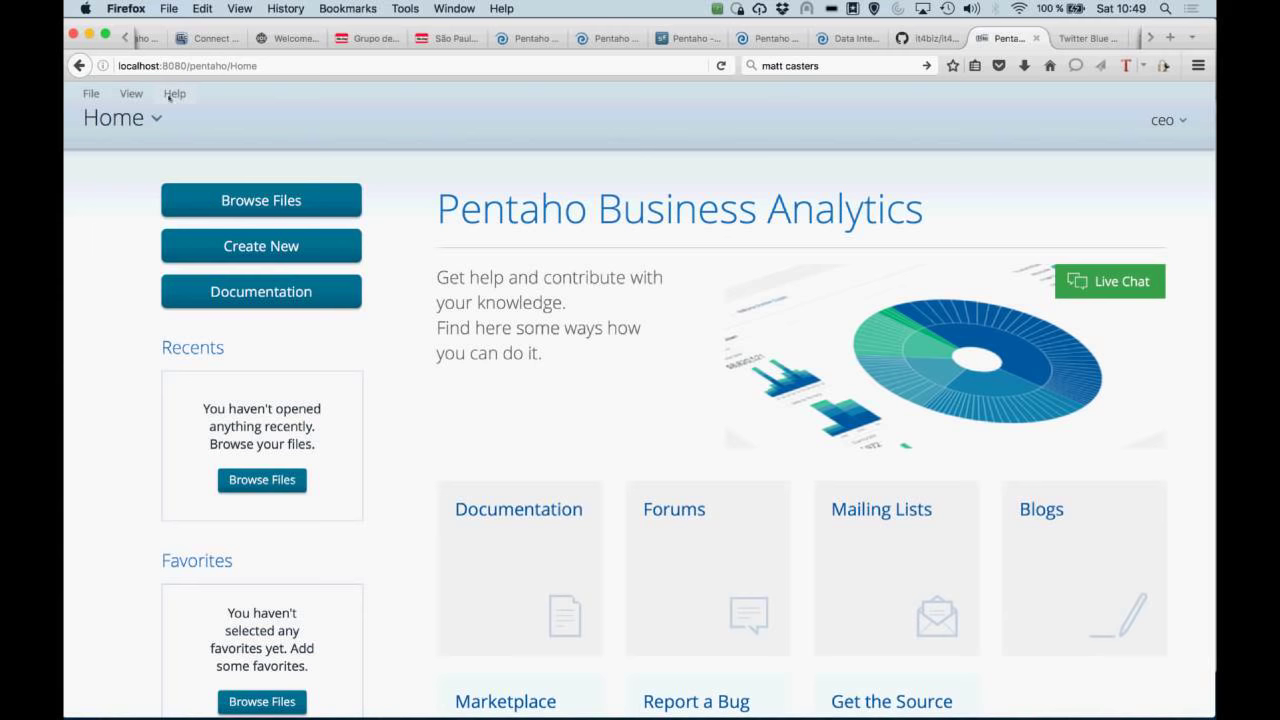
{"action": "left_click", "coordinate": [131, 95]}
{"action": "mouse_move", "coordinate": [147, 146]}
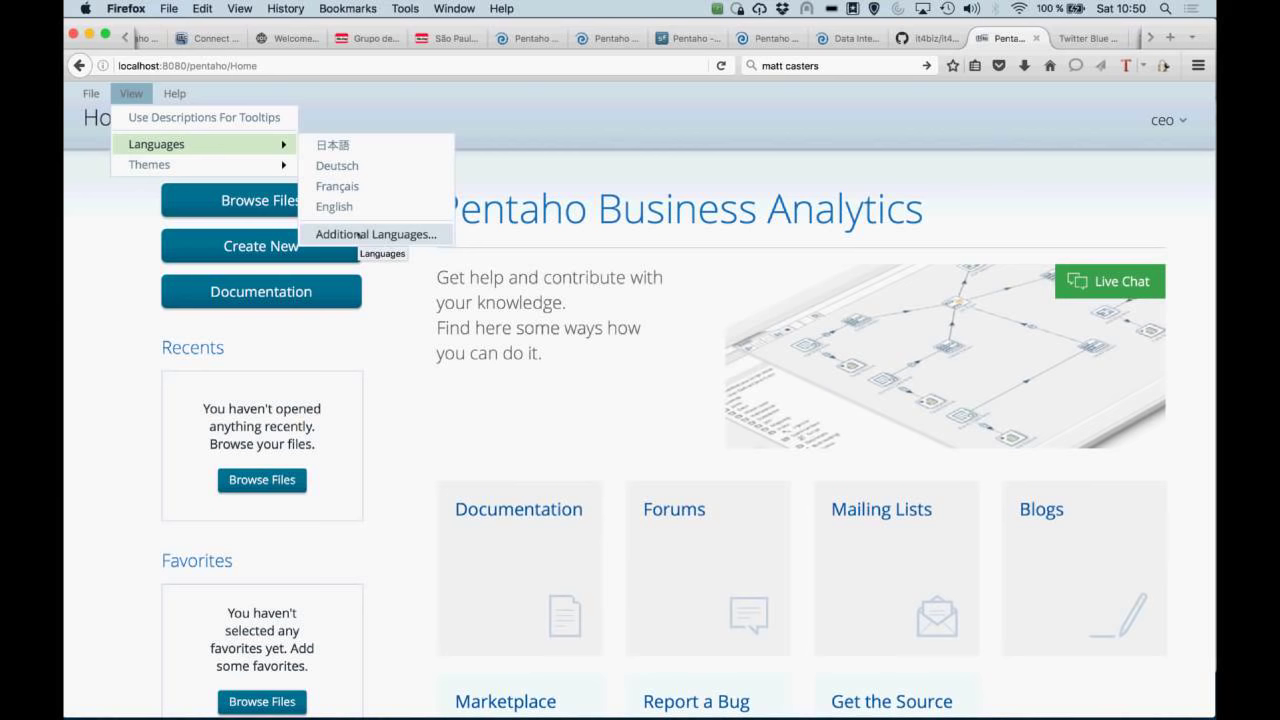
{"action": "mouse_move", "coordinate": [293, 166]}
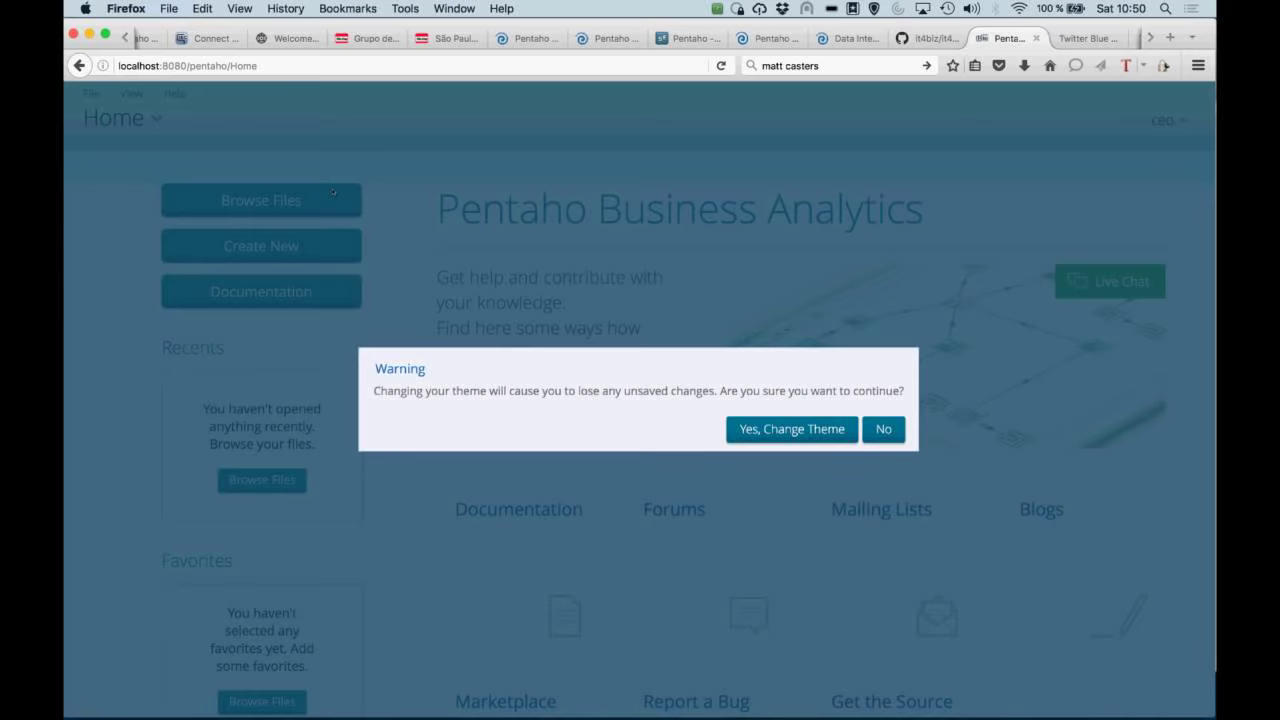
{"action": "left_click", "coordinate": [771, 428]}
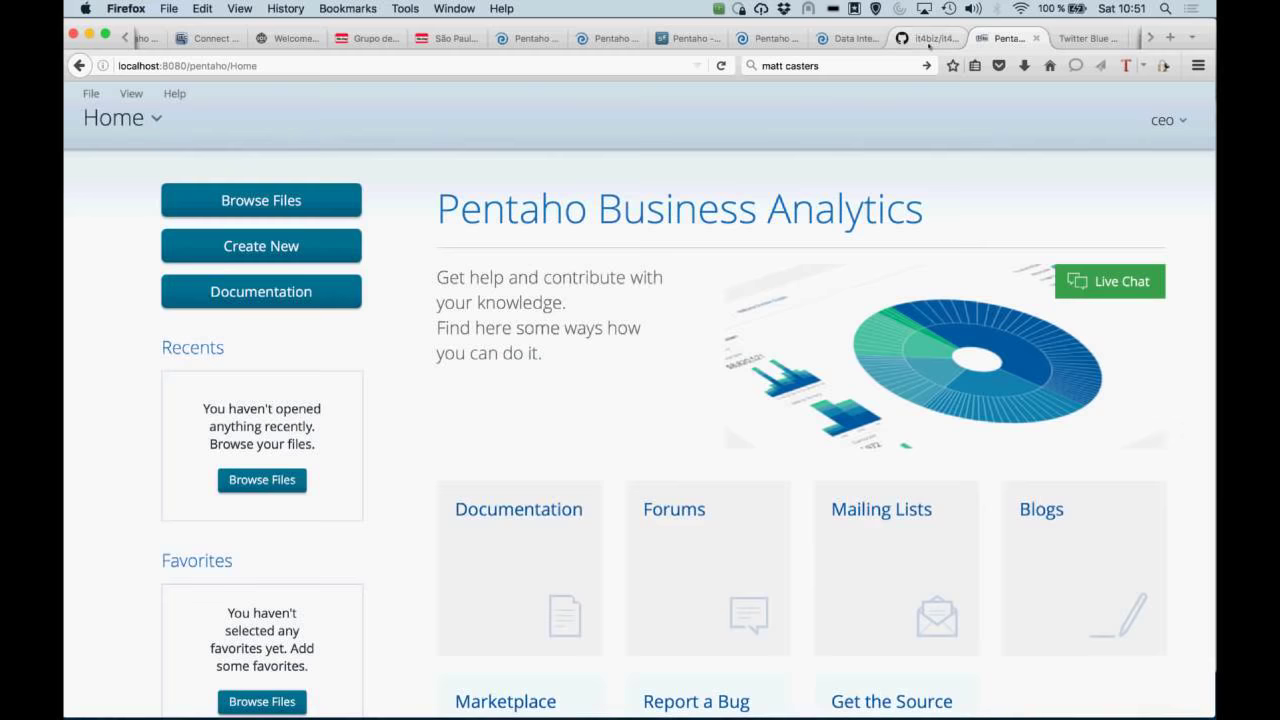
Open the it4biz pentaho-training repository on GitHub and browse its file list.
{"action": "left_click", "coordinate": [929, 44]}
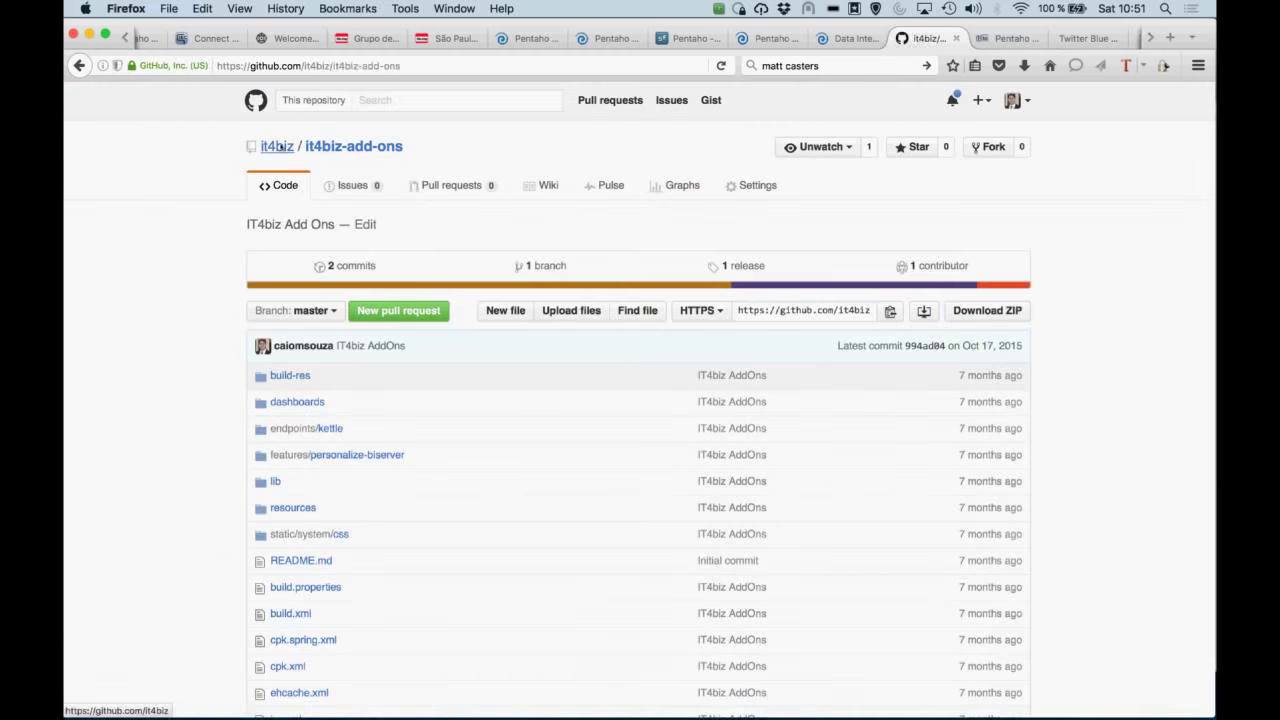
{"action": "left_click", "coordinate": [278, 146]}
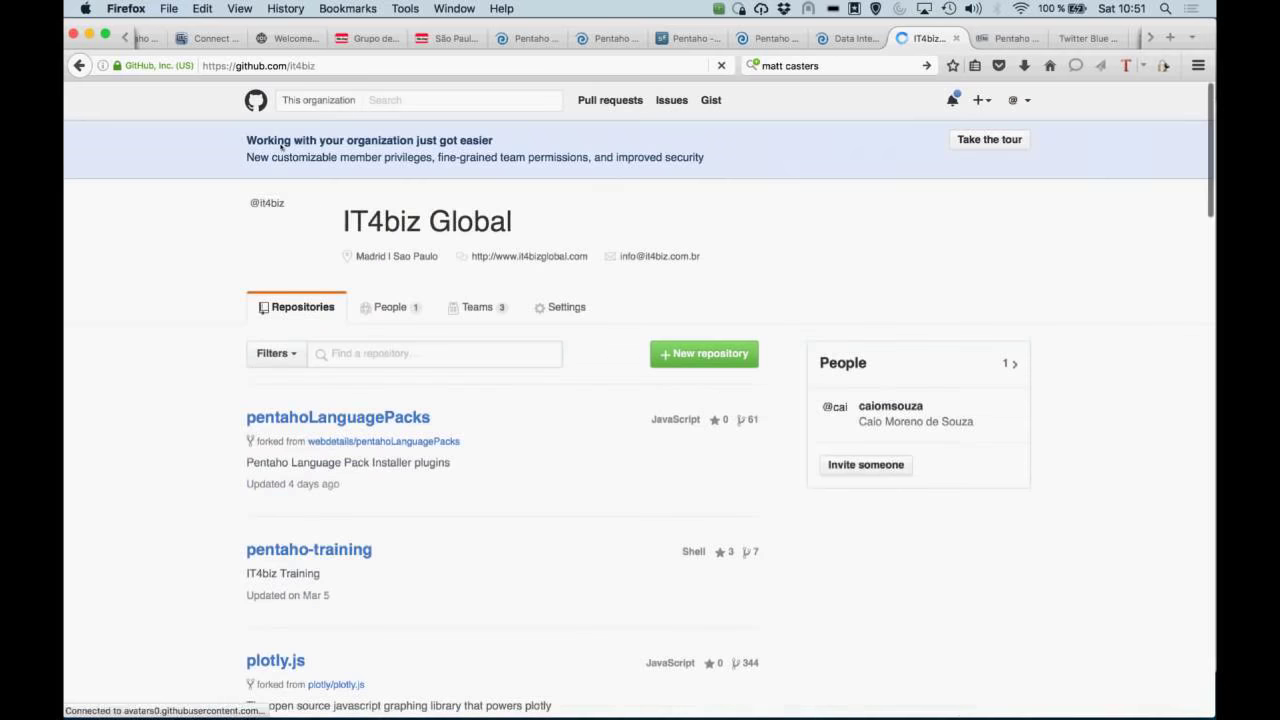
{"action": "left_click", "coordinate": [326, 550]}
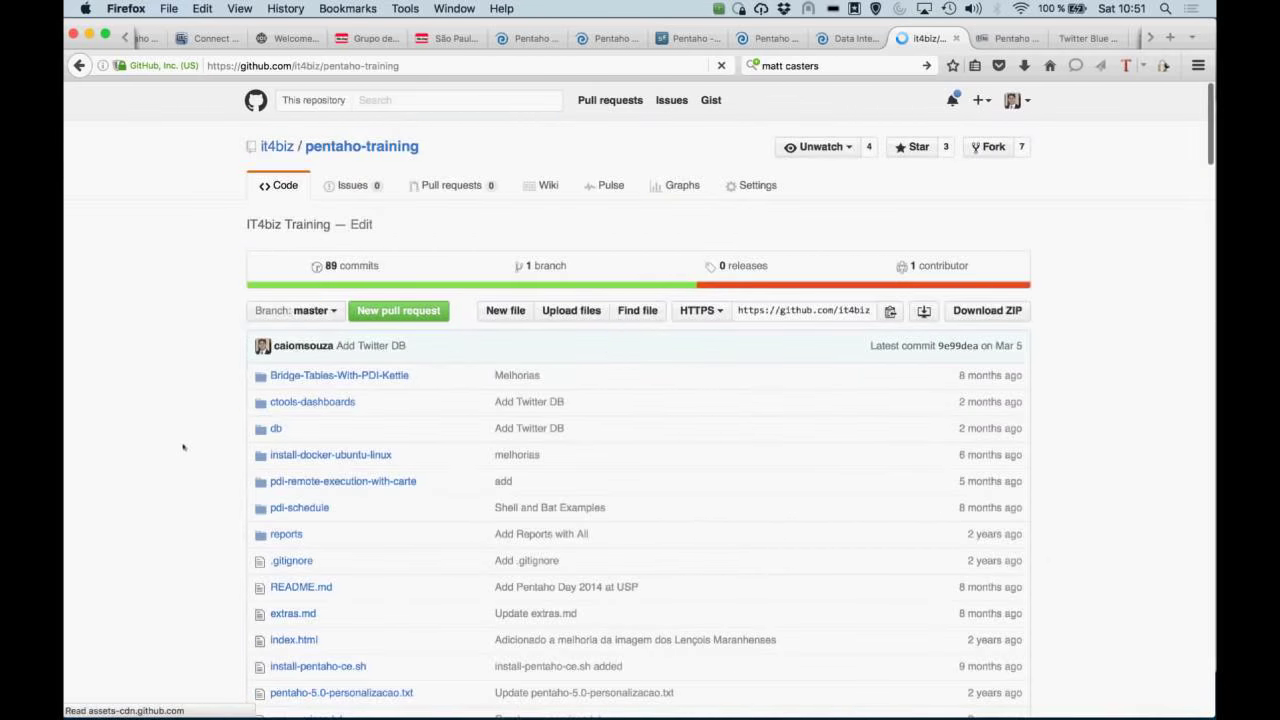
{"action": "scroll", "coordinate": [190, 460], "scroll_direction": "down", "scroll_amount": 3}
{"action": "scroll", "coordinate": [197, 470], "scroll_direction": "down", "scroll_amount": 2}
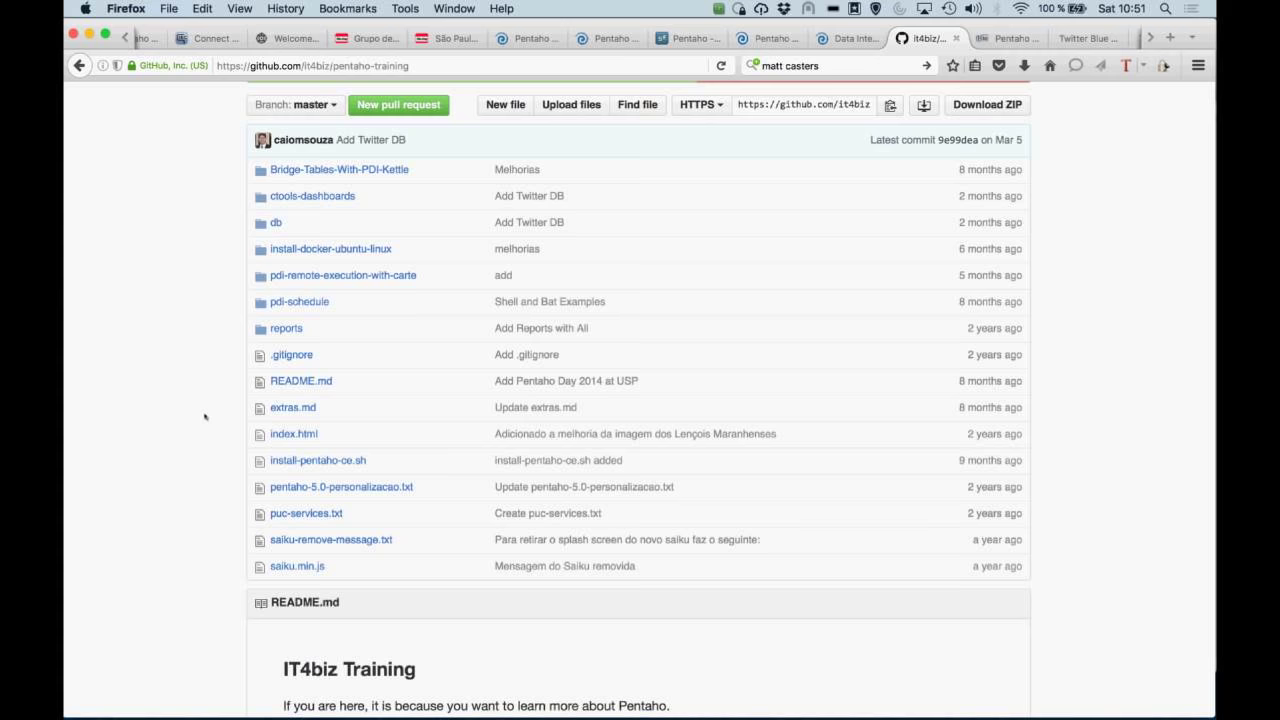
{"action": "scroll", "coordinate": [217, 377], "scroll_direction": "up", "scroll_amount": 1}
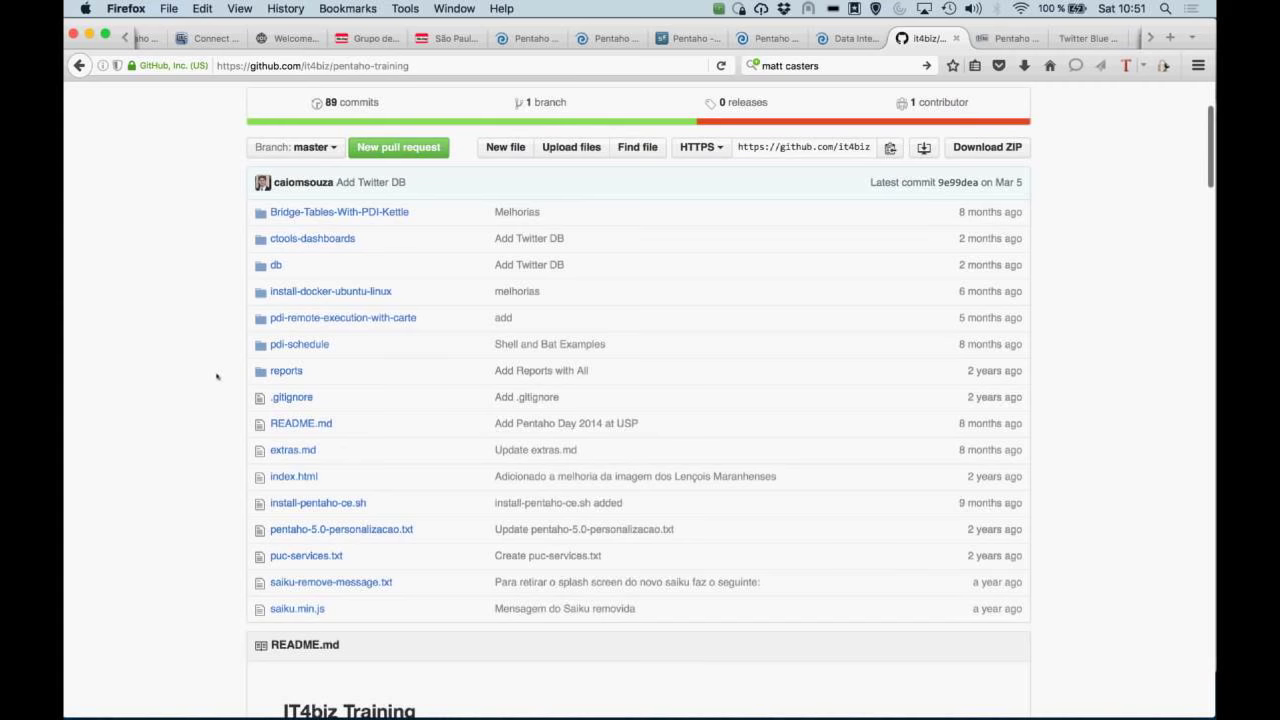
{"action": "scroll", "coordinate": [217, 377], "scroll_direction": "down", "scroll_amount": 5}
{"action": "scroll", "coordinate": [300, 390], "scroll_direction": "up", "scroll_amount": 4}
Read through pentaho-5.0-personalizacao.txt, then return to the Pentaho tab.
{"action": "left_click", "coordinate": [340, 405]}
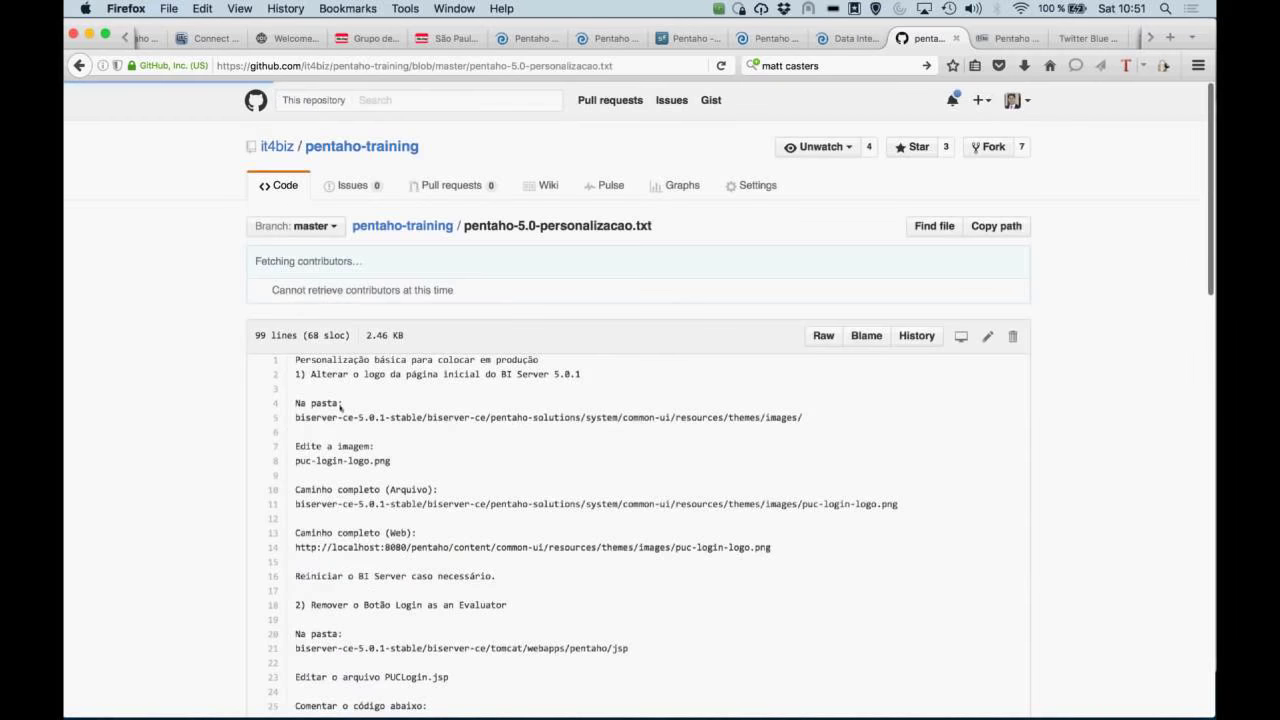
{"action": "scroll", "coordinate": [532, 435], "scroll_direction": "down", "scroll_amount": 1}
{"action": "scroll", "coordinate": [532, 435], "scroll_direction": "down", "scroll_amount": 3}
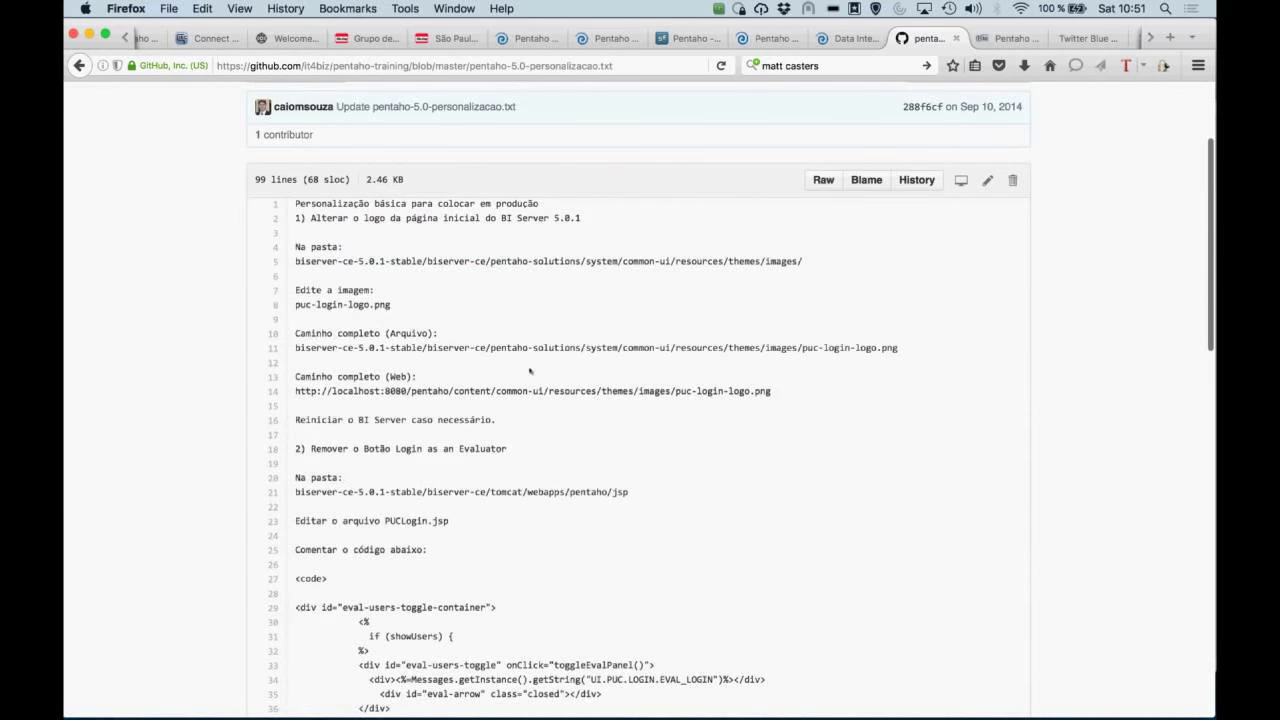
{"action": "scroll", "coordinate": [545, 436], "scroll_direction": "down", "scroll_amount": 1}
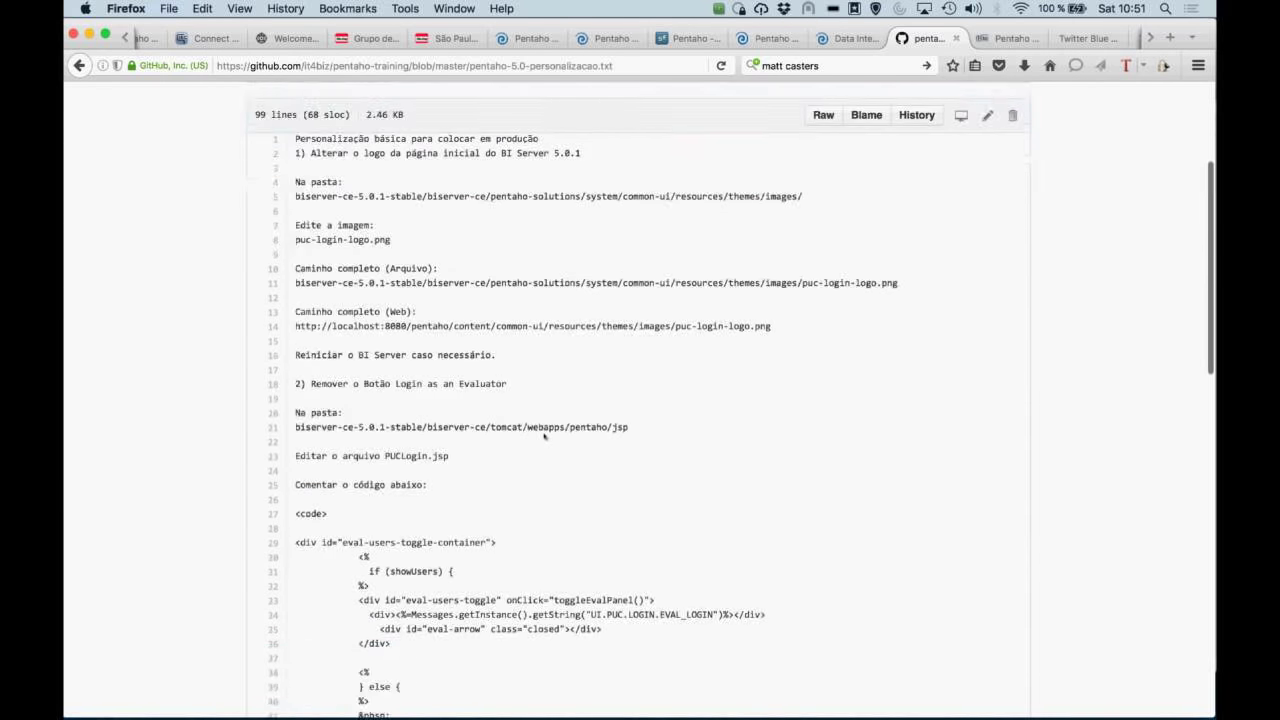
{"action": "scroll", "coordinate": [545, 436], "scroll_direction": "up", "scroll_amount": 2}
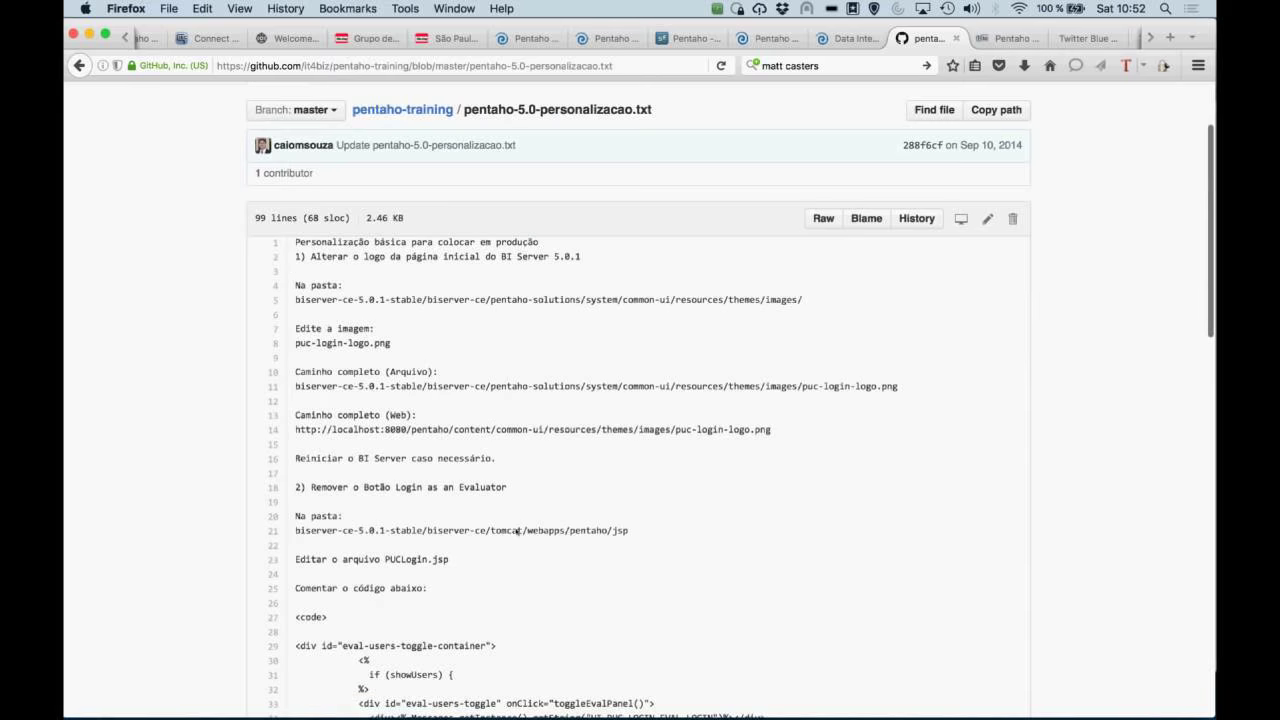
{"action": "scroll", "coordinate": [517, 530], "scroll_direction": "down", "scroll_amount": 4}
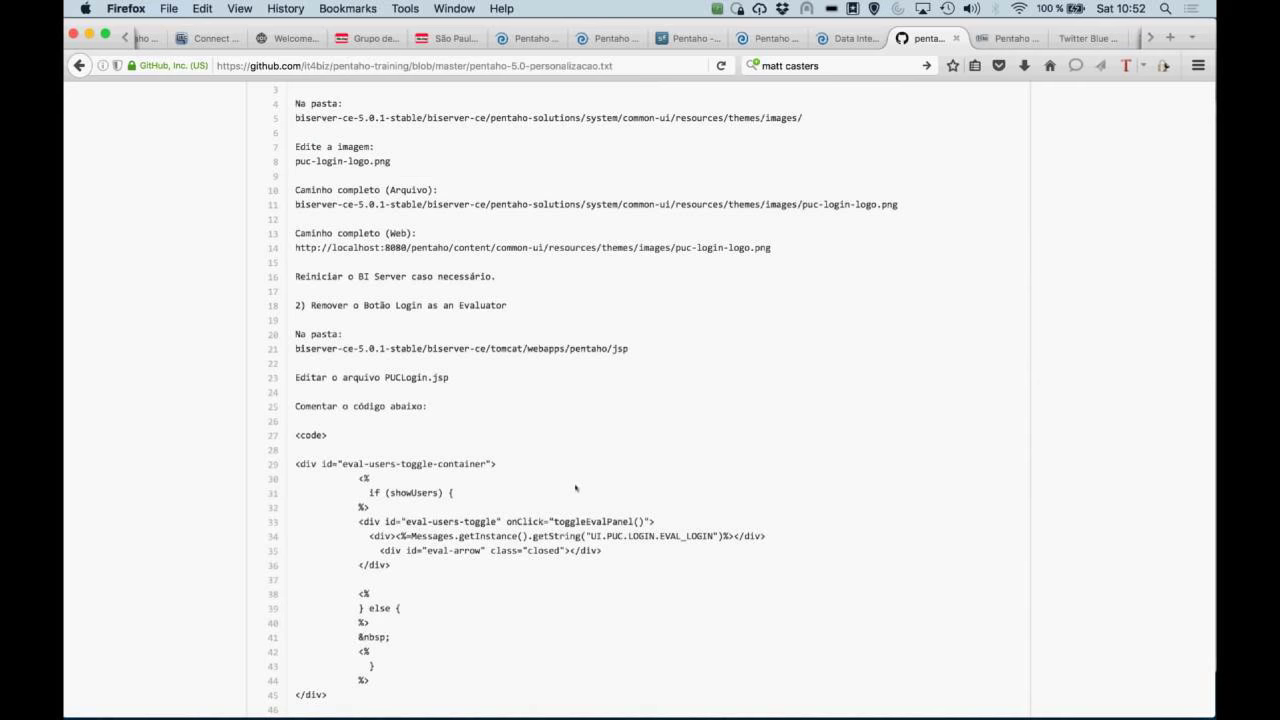
{"action": "scroll", "coordinate": [576, 488], "scroll_direction": "down", "scroll_amount": 2}
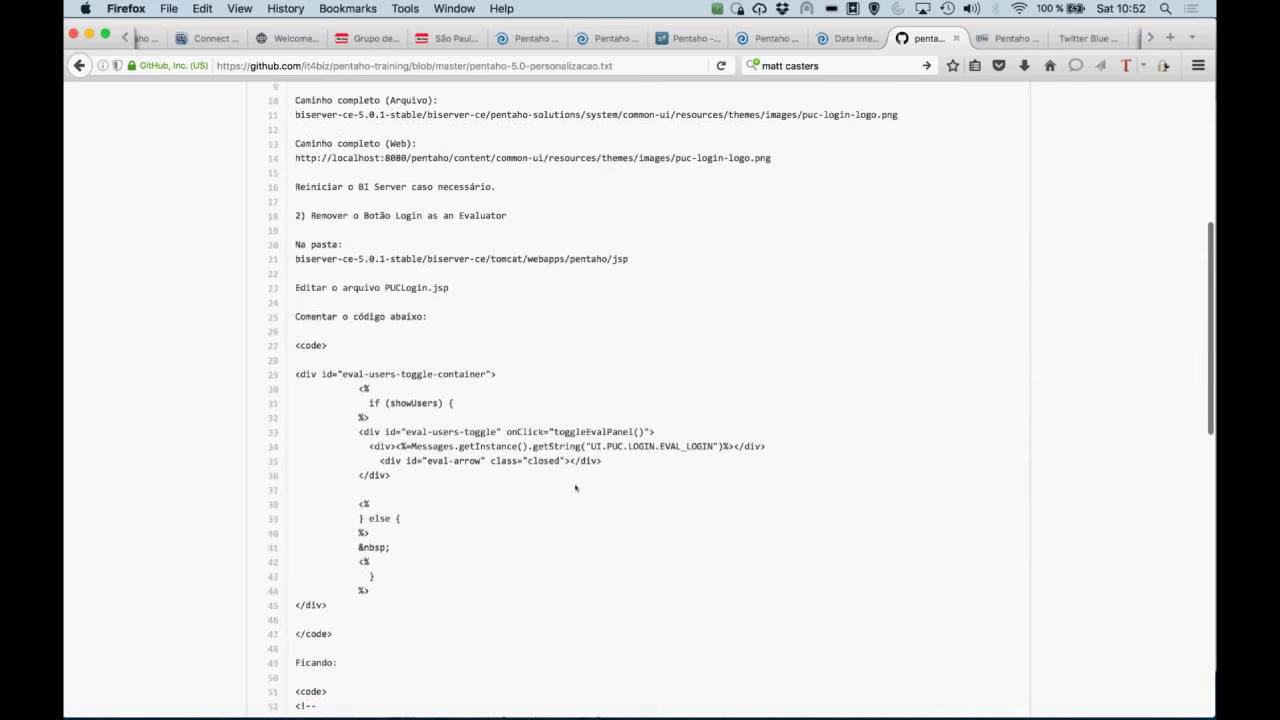
{"action": "scroll", "coordinate": [576, 488], "scroll_direction": "down", "scroll_amount": 8}
{"action": "scroll", "coordinate": [576, 279], "scroll_direction": "up", "scroll_amount": 15}
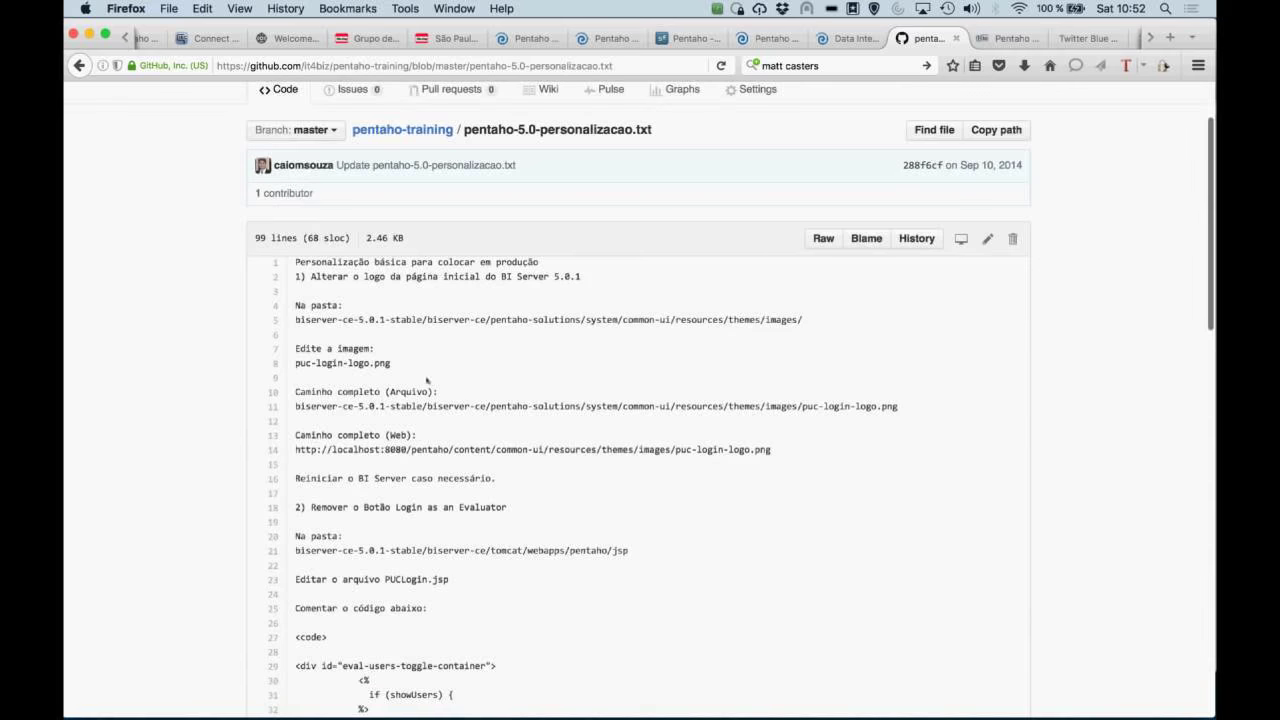
{"action": "scroll", "coordinate": [489, 440], "scroll_direction": "down", "scroll_amount": 2}
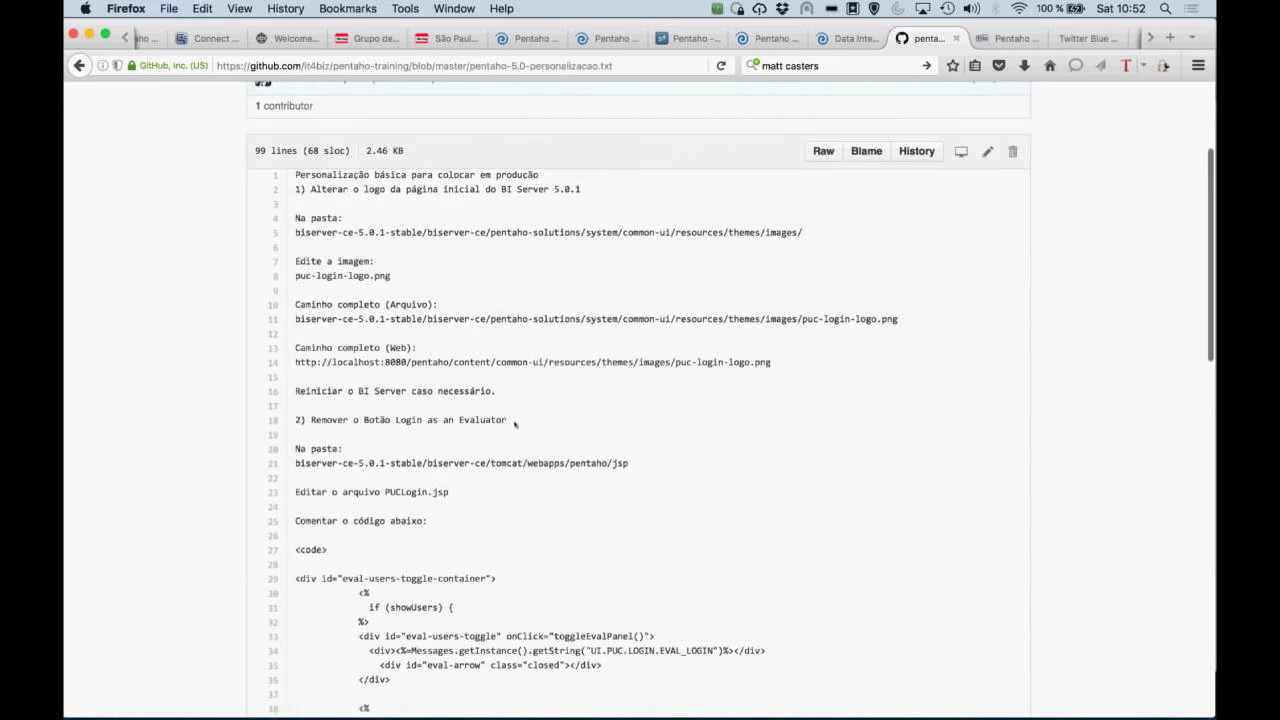
{"action": "scroll", "coordinate": [515, 424], "scroll_direction": "down", "scroll_amount": 20}
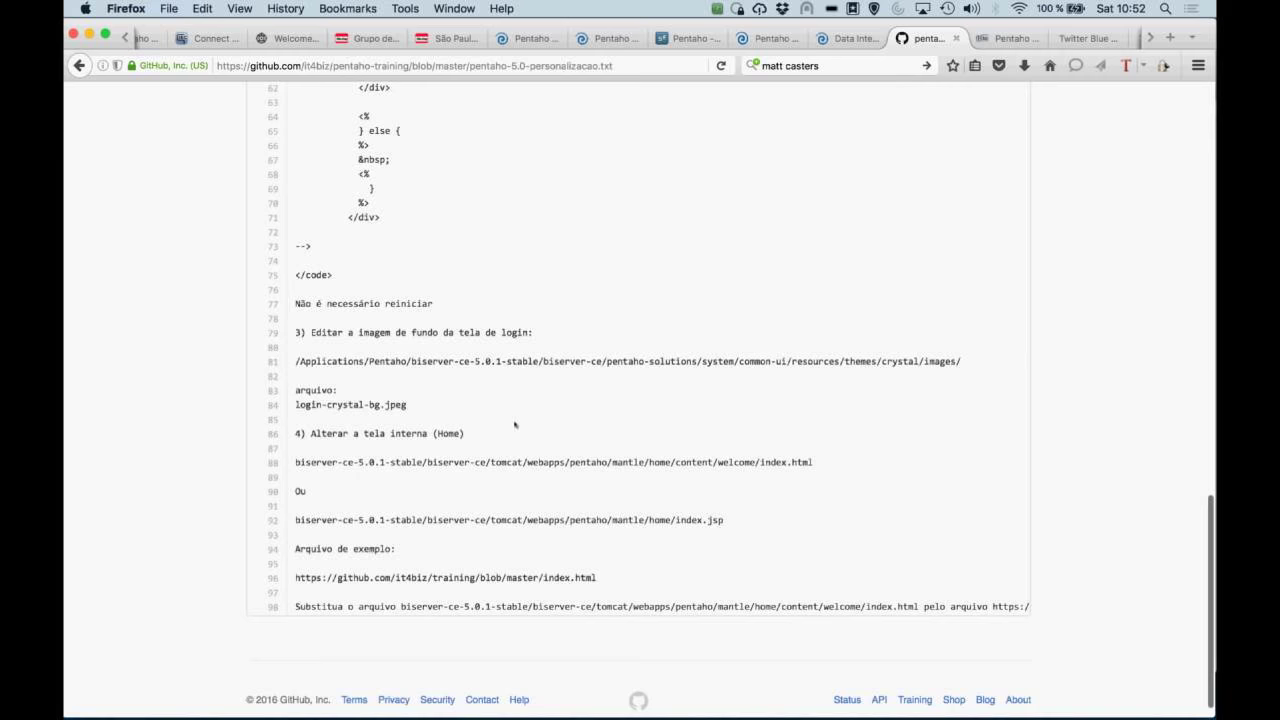
{"action": "scroll", "coordinate": [515, 424], "scroll_direction": "down", "scroll_amount": 1}
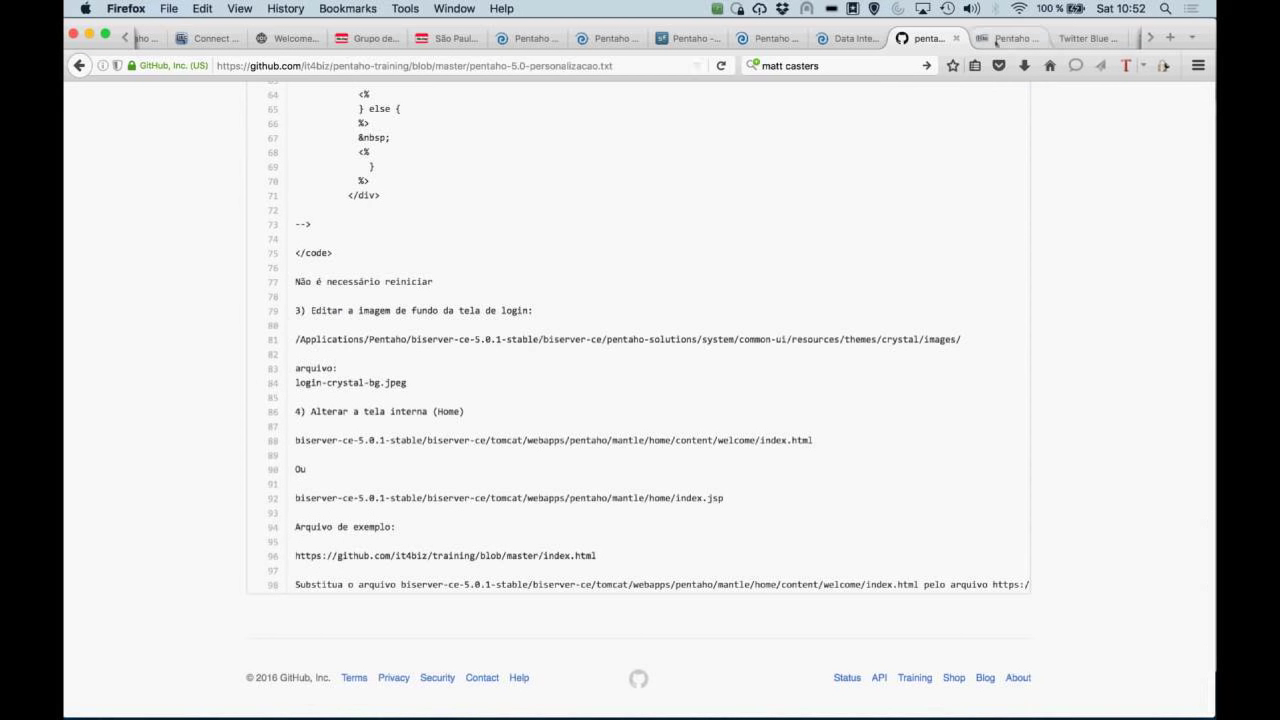
{"action": "left_click", "coordinate": [996, 42]}
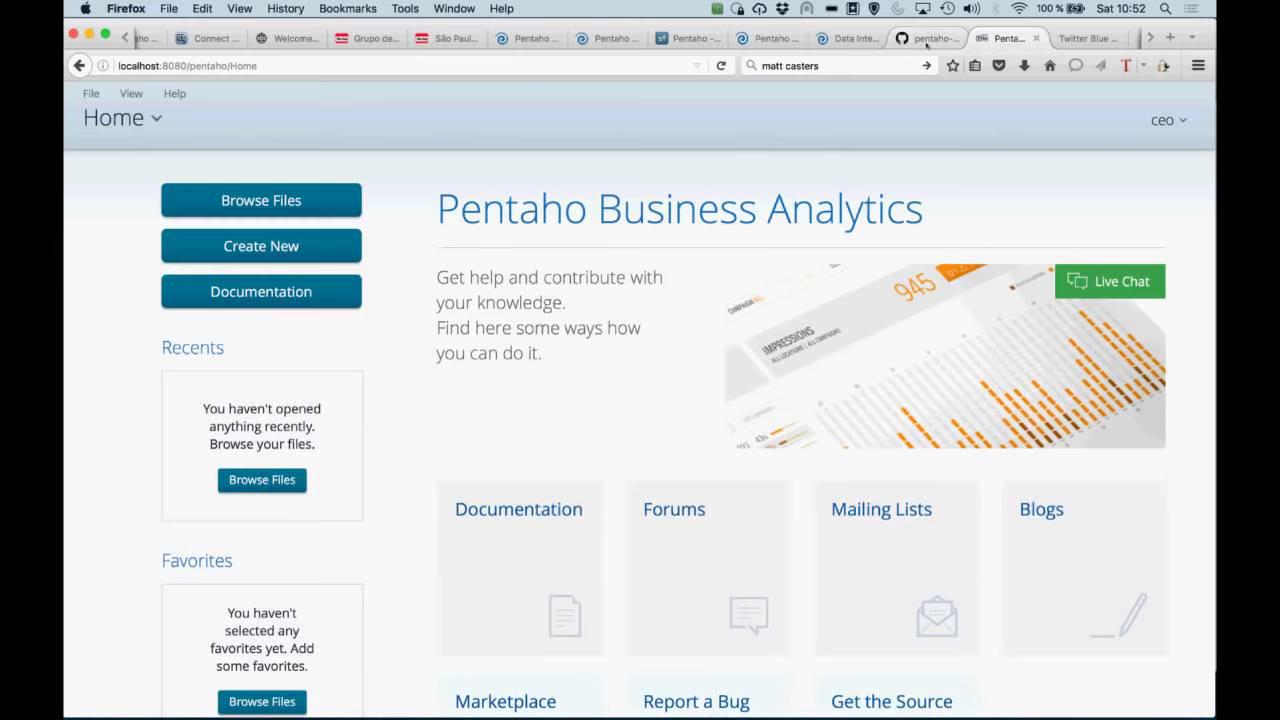
Back on the Pentaho tab, show the Create New options: Saiku Analytics, JPivot View, CDE Dashboard.
{"action": "left_click", "coordinate": [926, 40]}
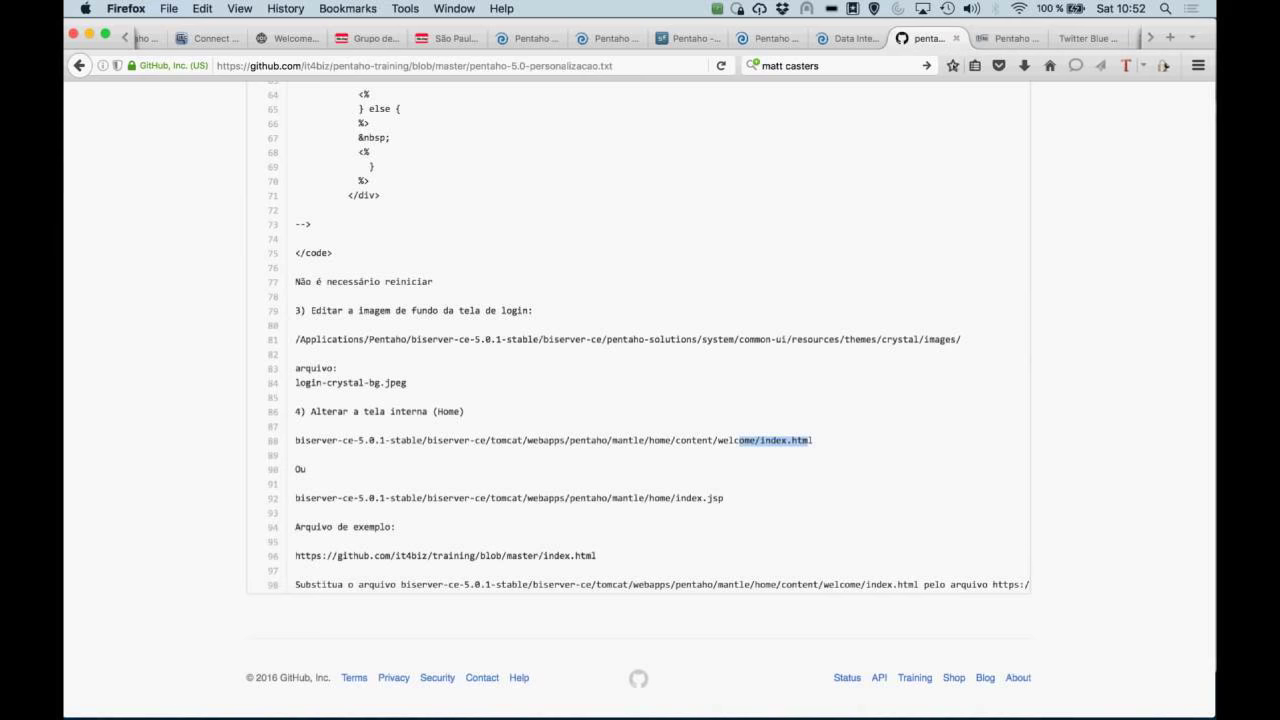
{"action": "left_click", "coordinate": [1007, 39]}
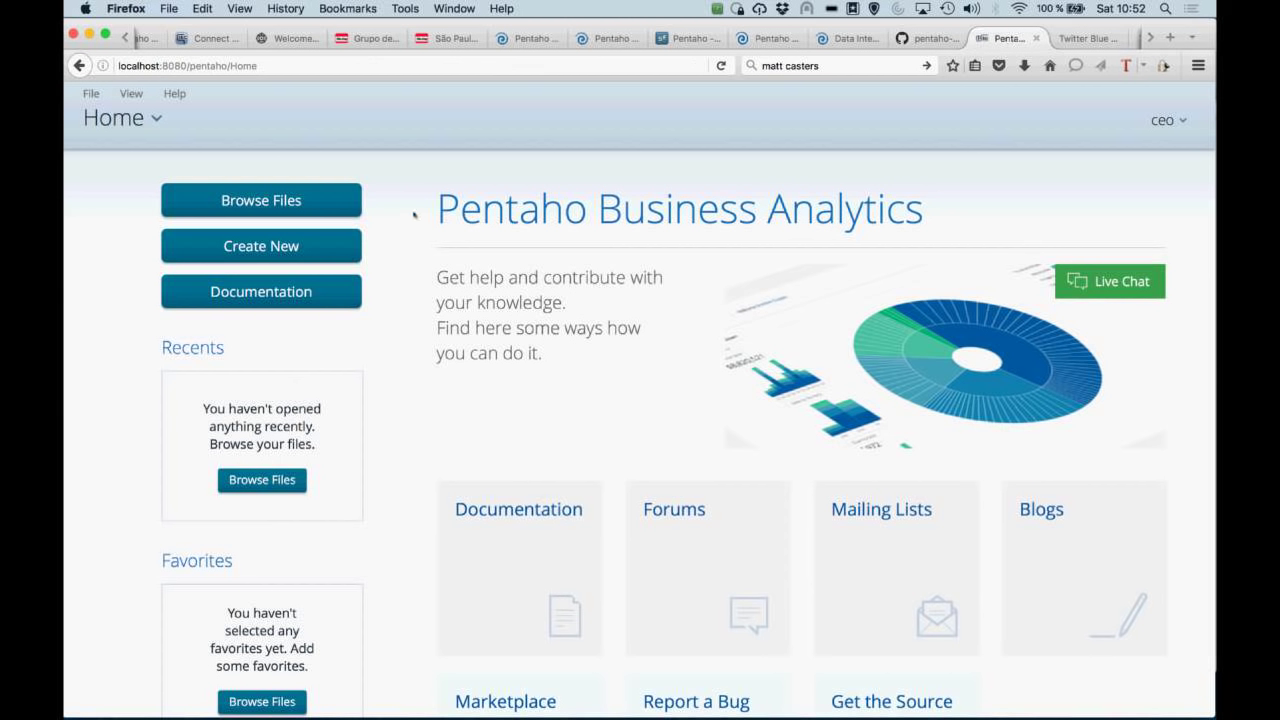
{"action": "scroll", "coordinate": [413, 214], "scroll_direction": "down", "scroll_amount": 1}
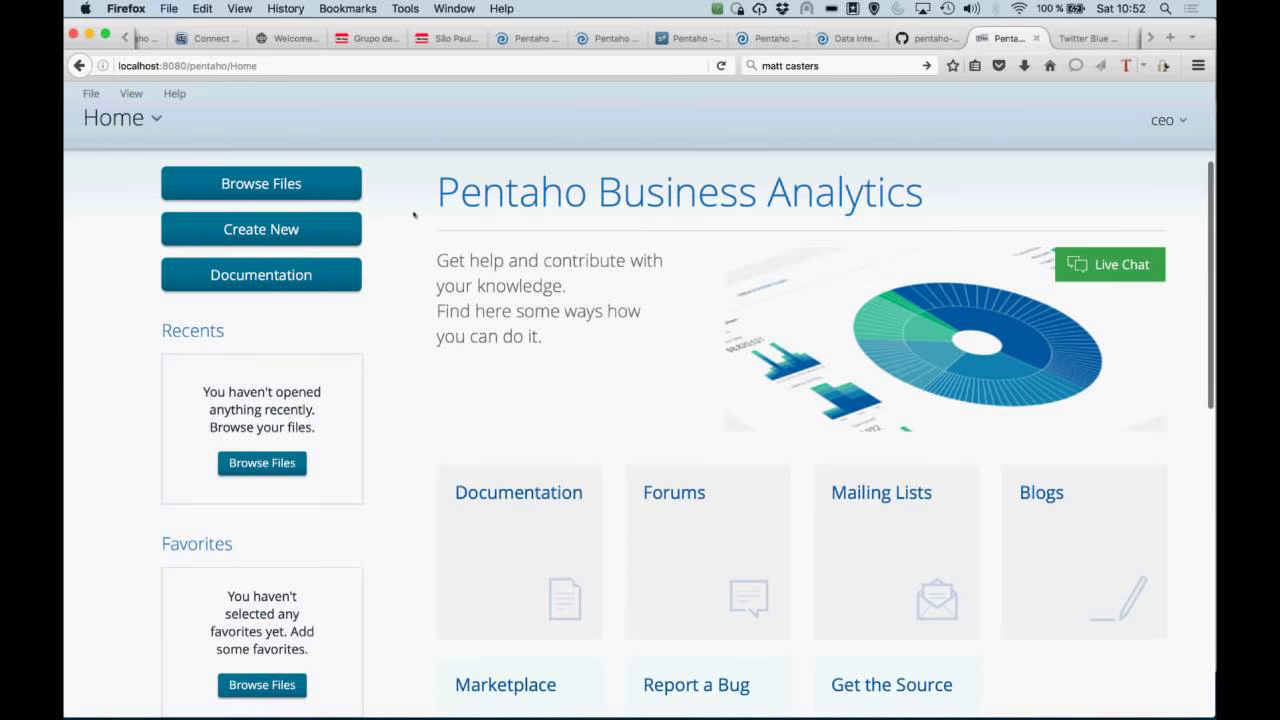
{"action": "scroll", "coordinate": [413, 214], "scroll_direction": "up", "scroll_amount": 1}
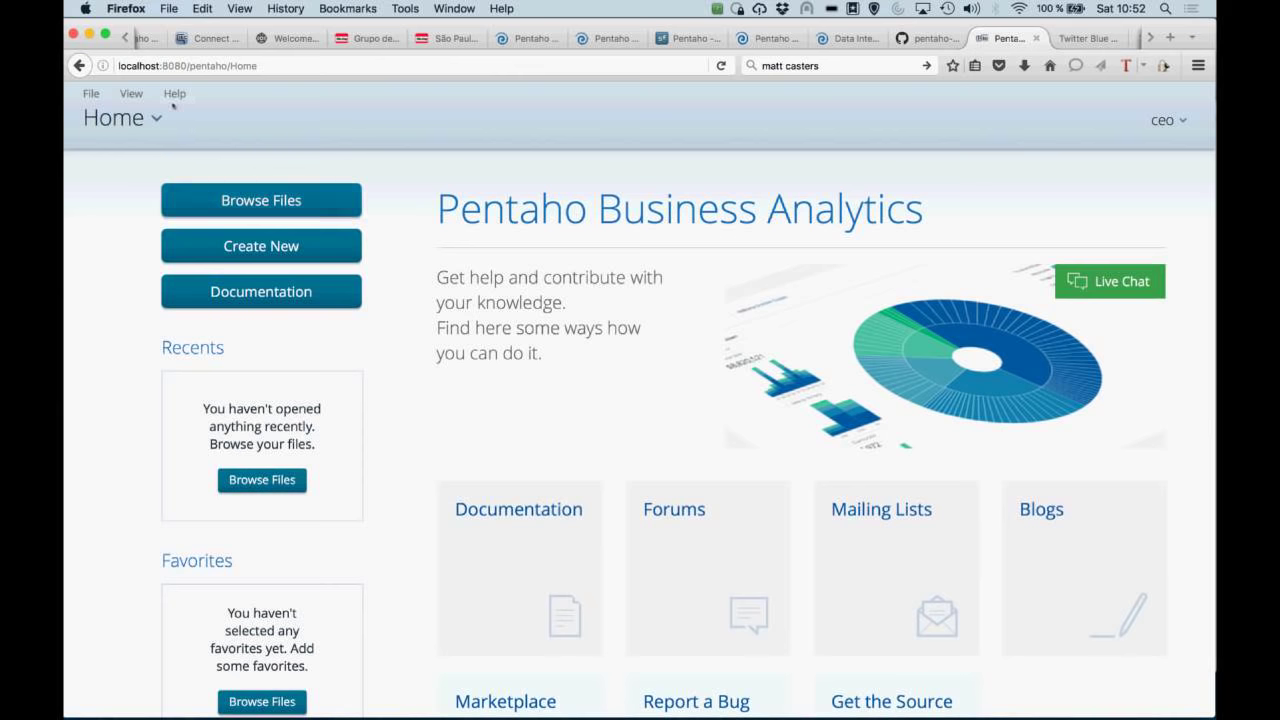
{"action": "left_click", "coordinate": [120, 118]}
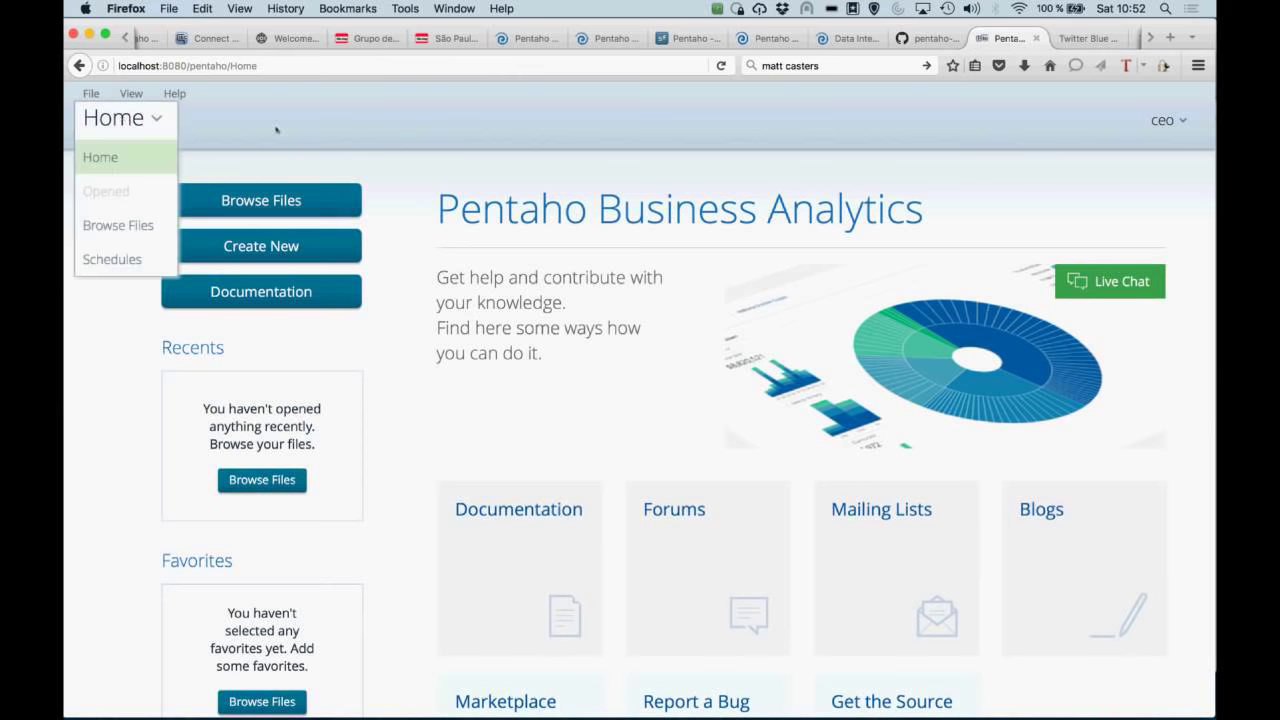
{"action": "left_click", "coordinate": [260, 247]}
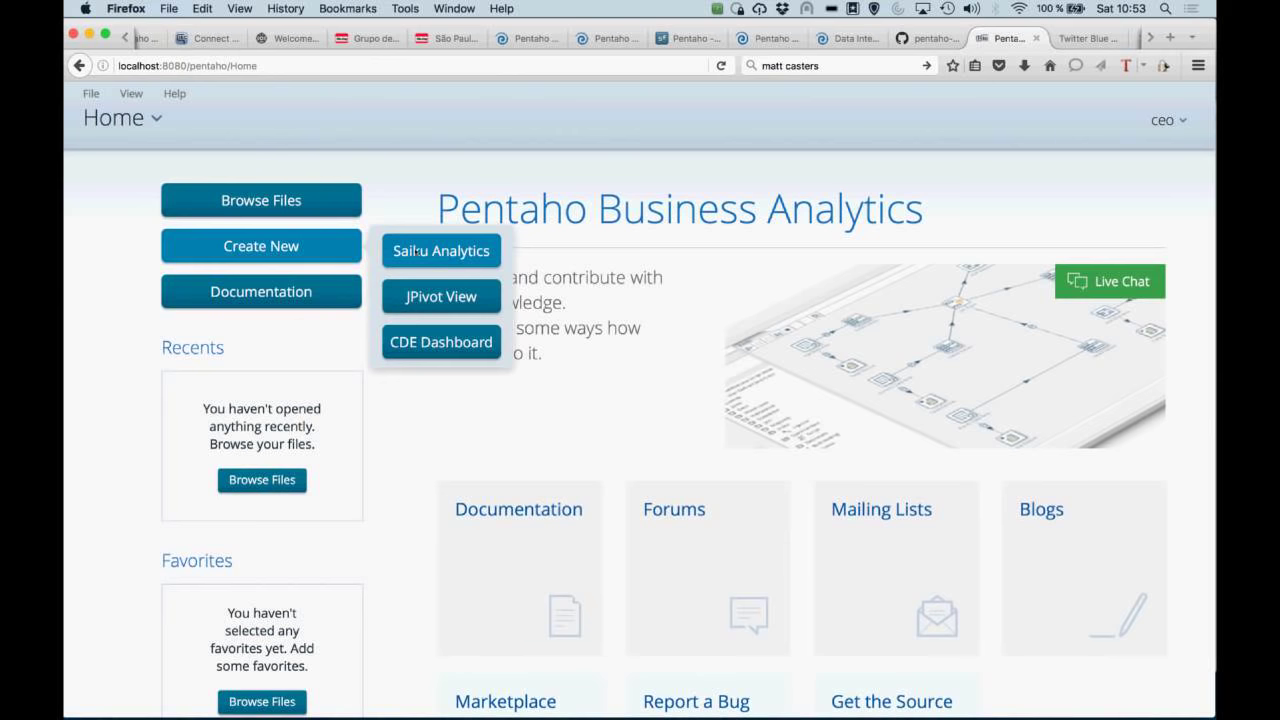
Launch Saiku Analytics and start a blank new query.
{"action": "left_click", "coordinate": [416, 251]}
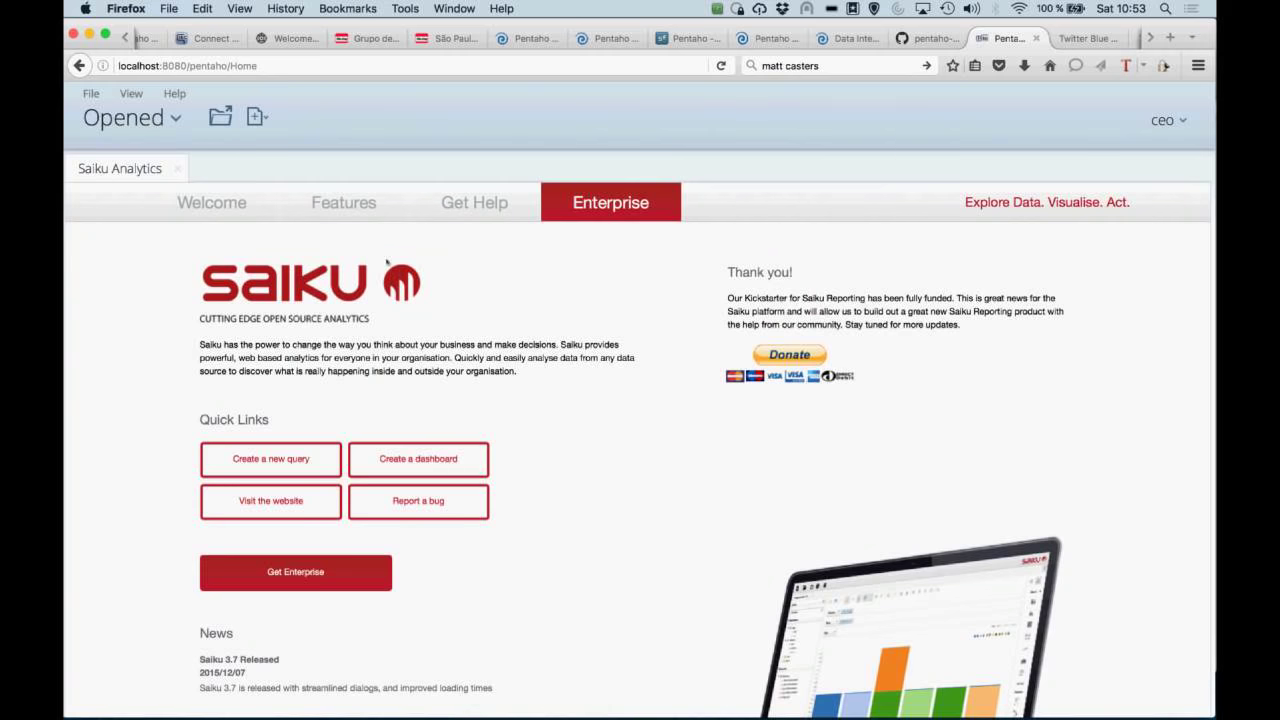
{"action": "left_click", "coordinate": [264, 461]}
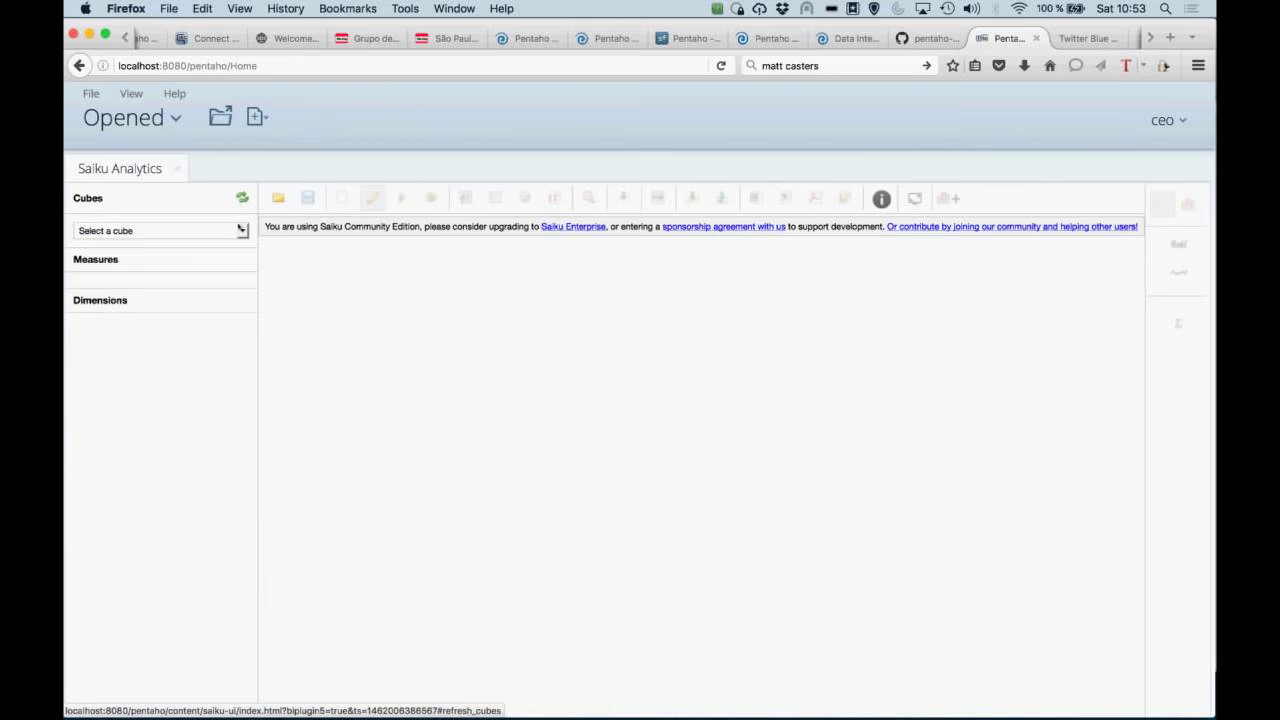
Use the SteelWheelsSales cube with Quantity and Sales measures and Markets Territory on rows.
{"action": "left_click", "coordinate": [241, 230]}
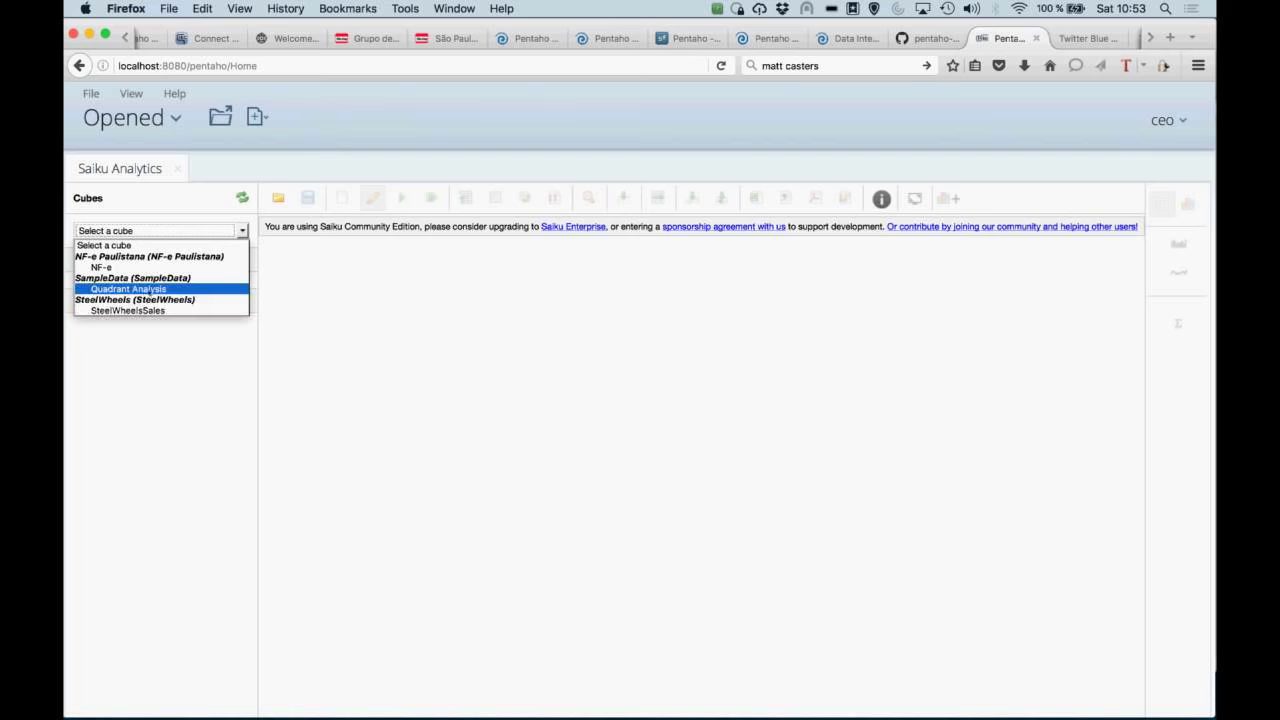
{"action": "left_click", "coordinate": [143, 312]}
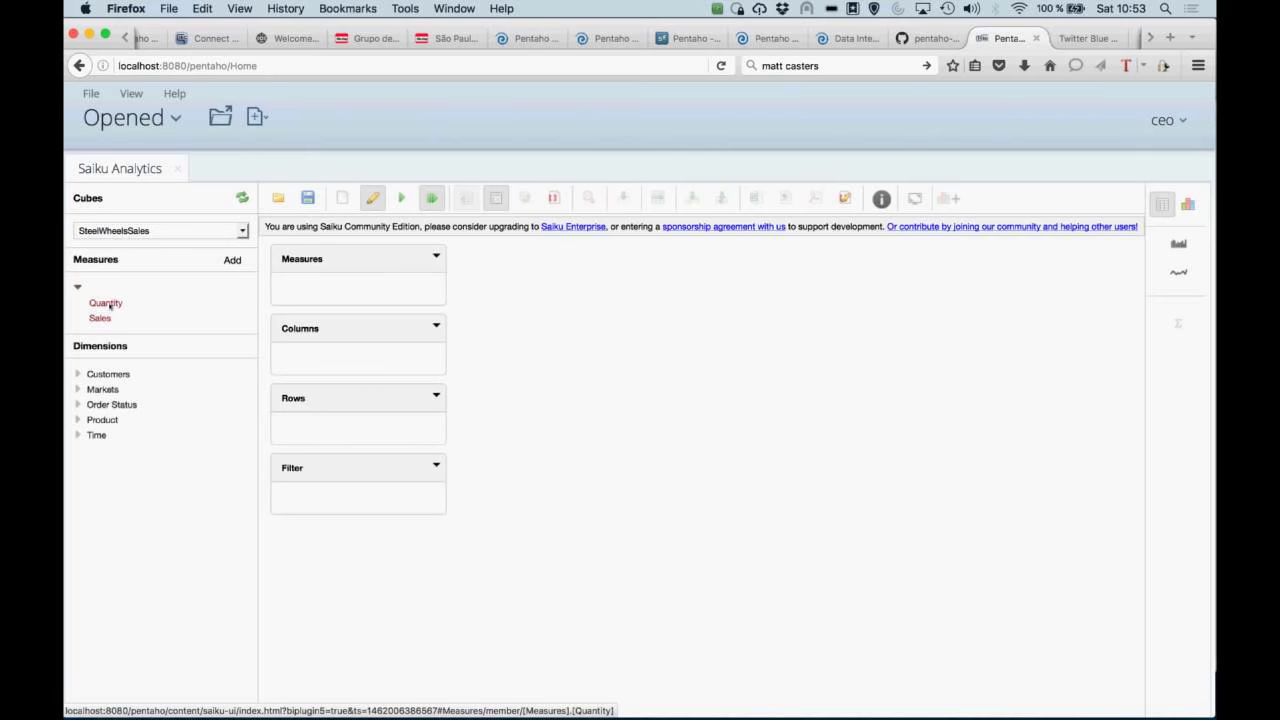
{"action": "left_click_drag", "start_coordinate": [110, 306], "coordinate": [320, 287]}
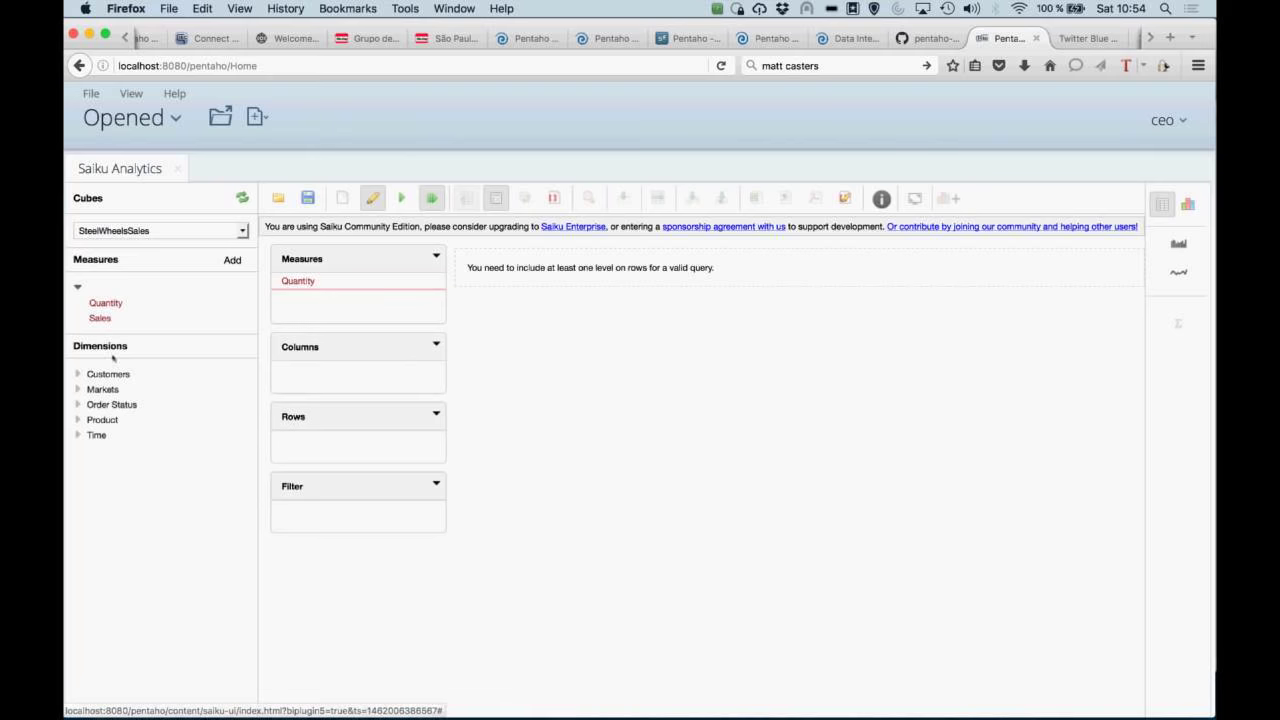
{"action": "left_click_drag", "start_coordinate": [102, 318], "coordinate": [329, 300]}
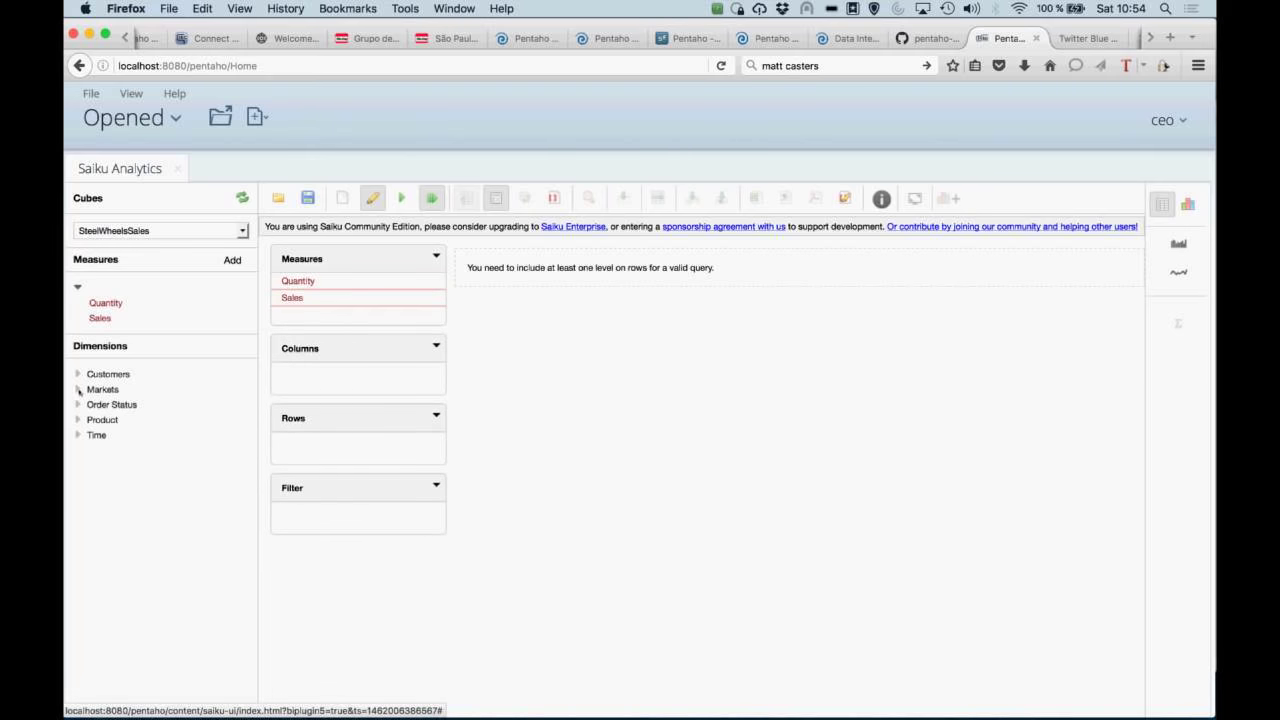
{"action": "left_click", "coordinate": [79, 390]}
{"action": "left_click_drag", "start_coordinate": [112, 421], "coordinate": [321, 447]}
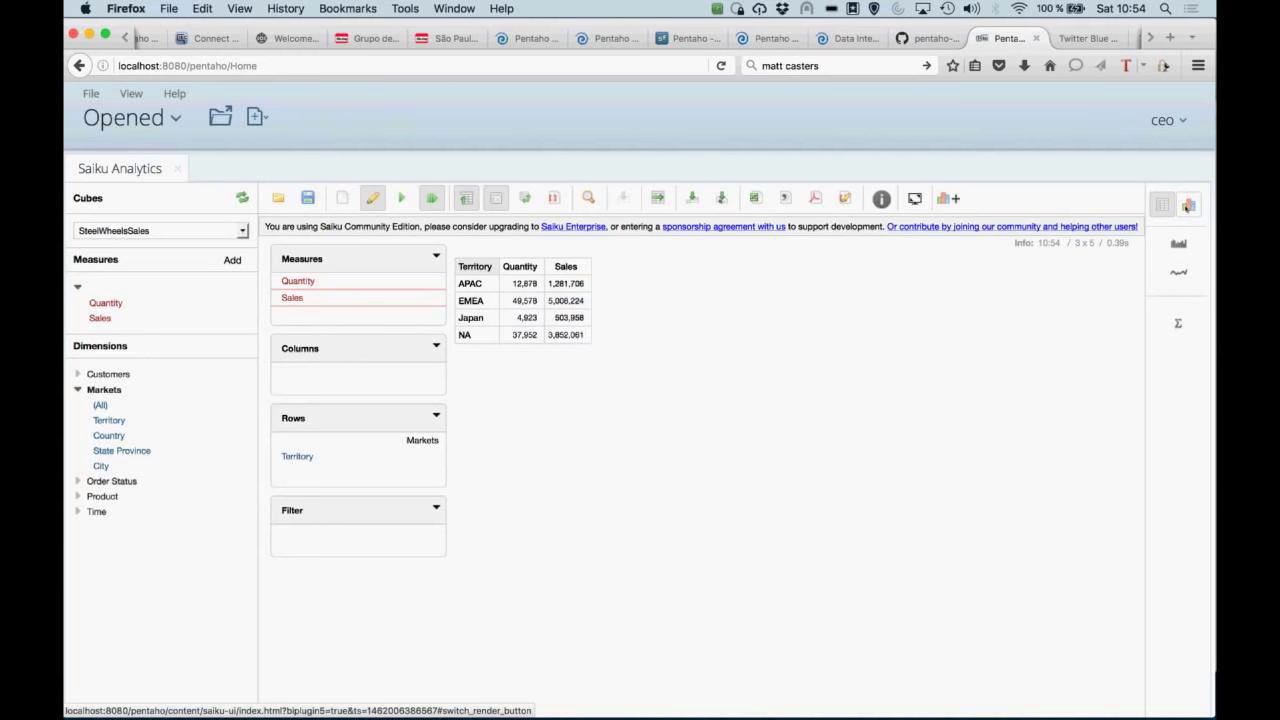
Chart Quantity alone by Territory, trying 100% stacked bar, line and area charts.
{"action": "left_click", "coordinate": [1186, 205]}
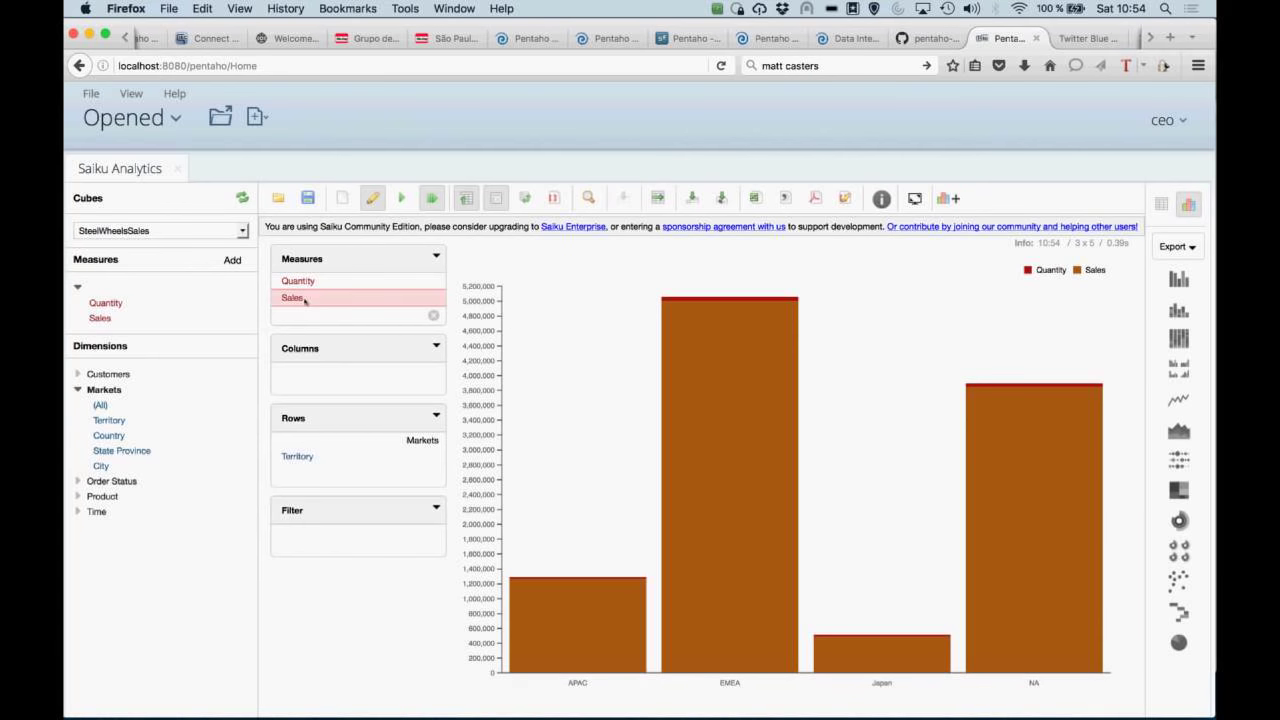
{"action": "left_click_drag", "start_coordinate": [305, 300], "coordinate": [113, 407]}
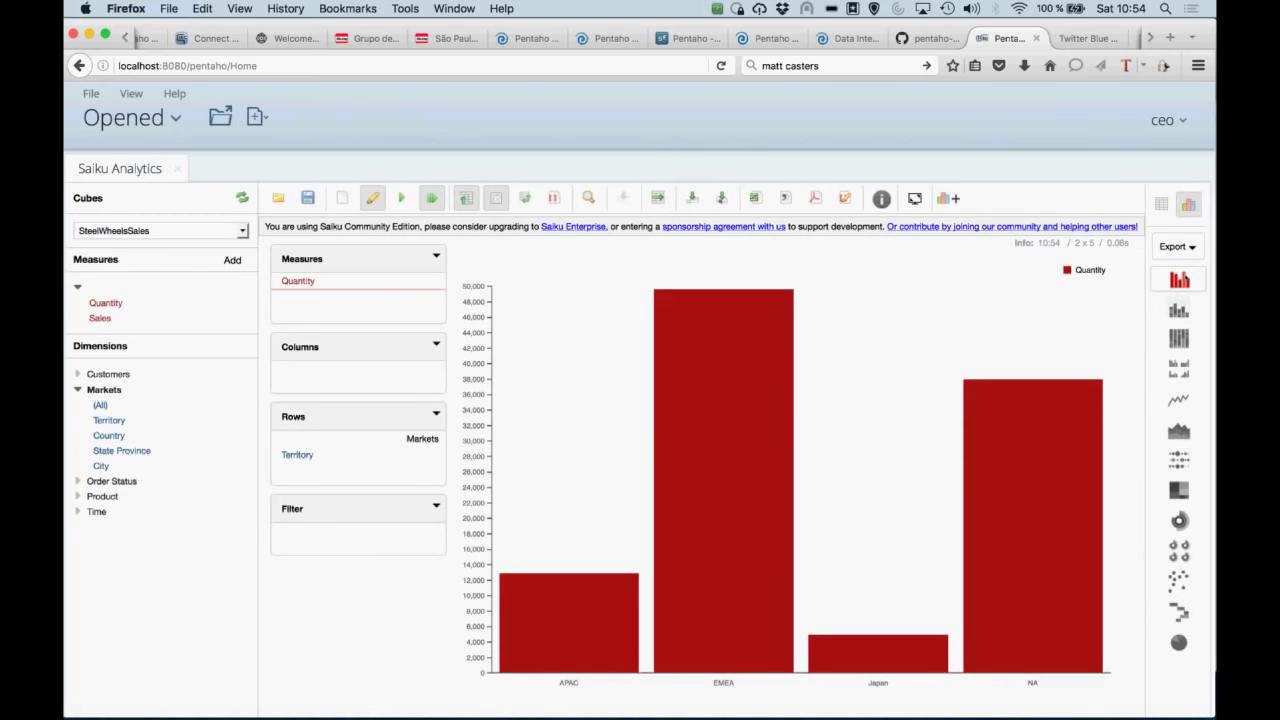
{"action": "left_click", "coordinate": [1179, 340]}
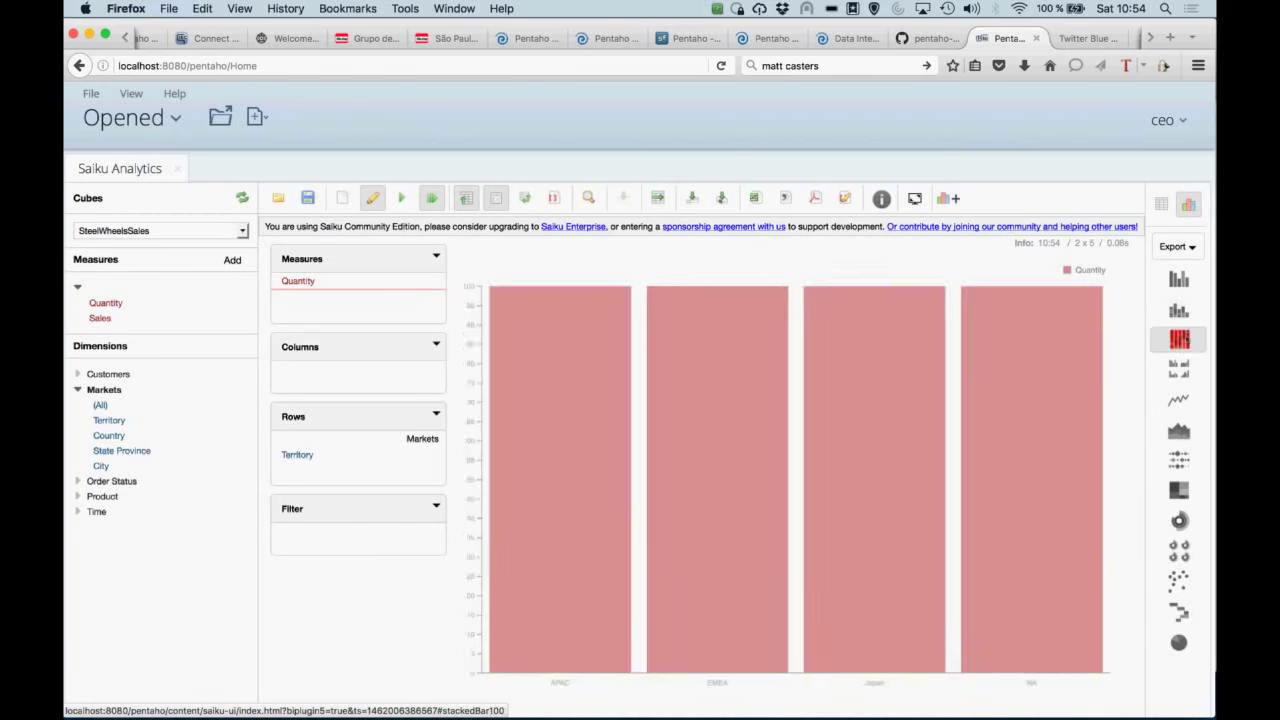
{"action": "left_click", "coordinate": [1179, 400]}
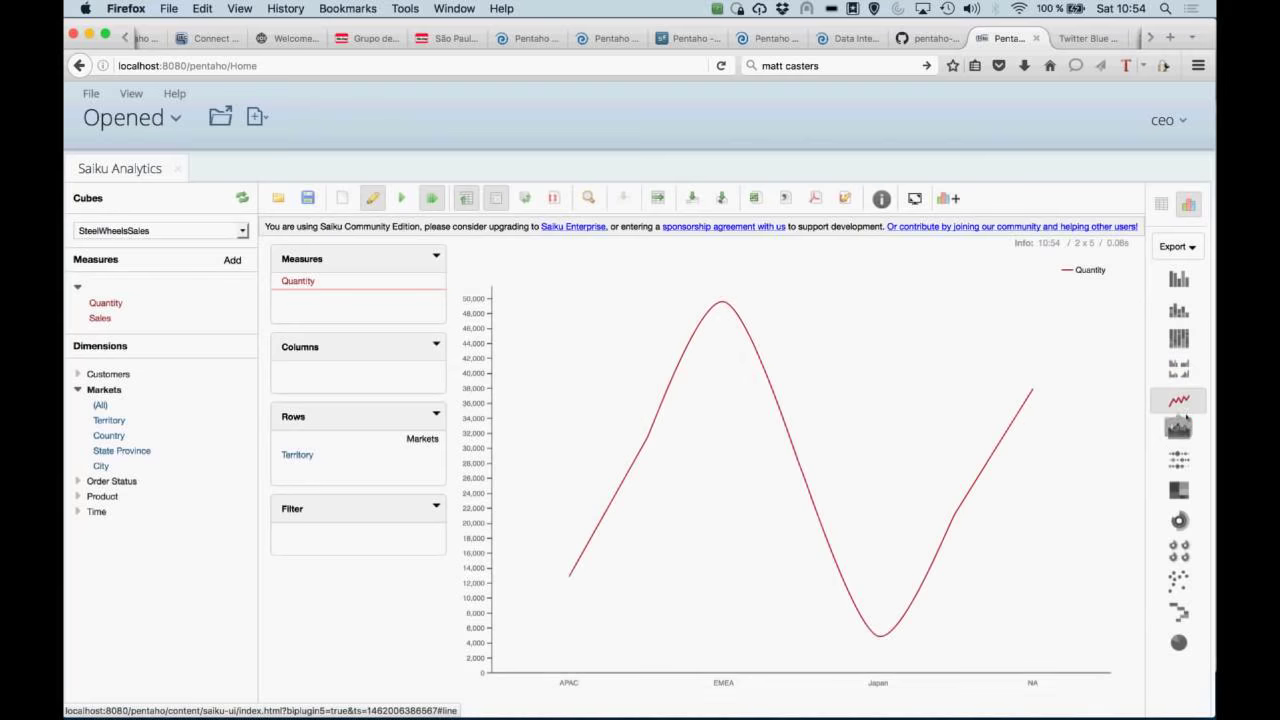
{"action": "left_click", "coordinate": [1180, 428]}
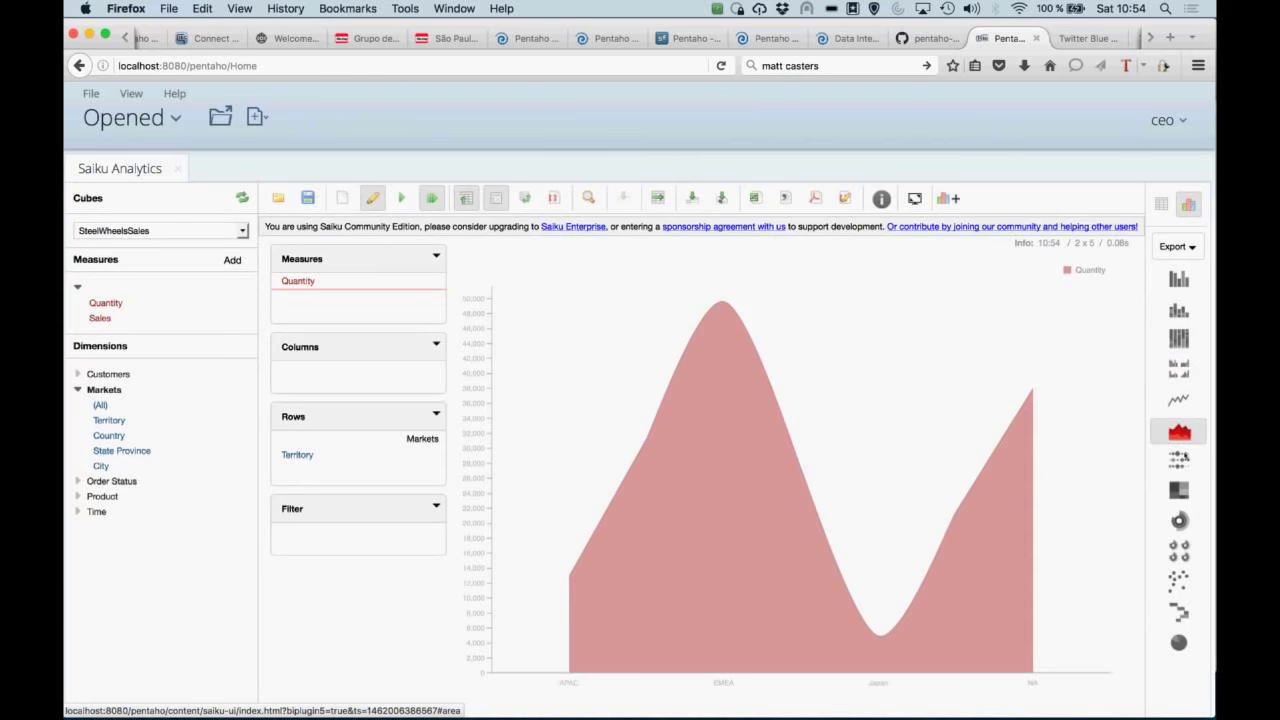
Try the scatter, heat map, sunburst and multi-donut charts, then return to the table view.
{"action": "left_click", "coordinate": [1179, 459]}
{"action": "left_click", "coordinate": [1179, 489]}
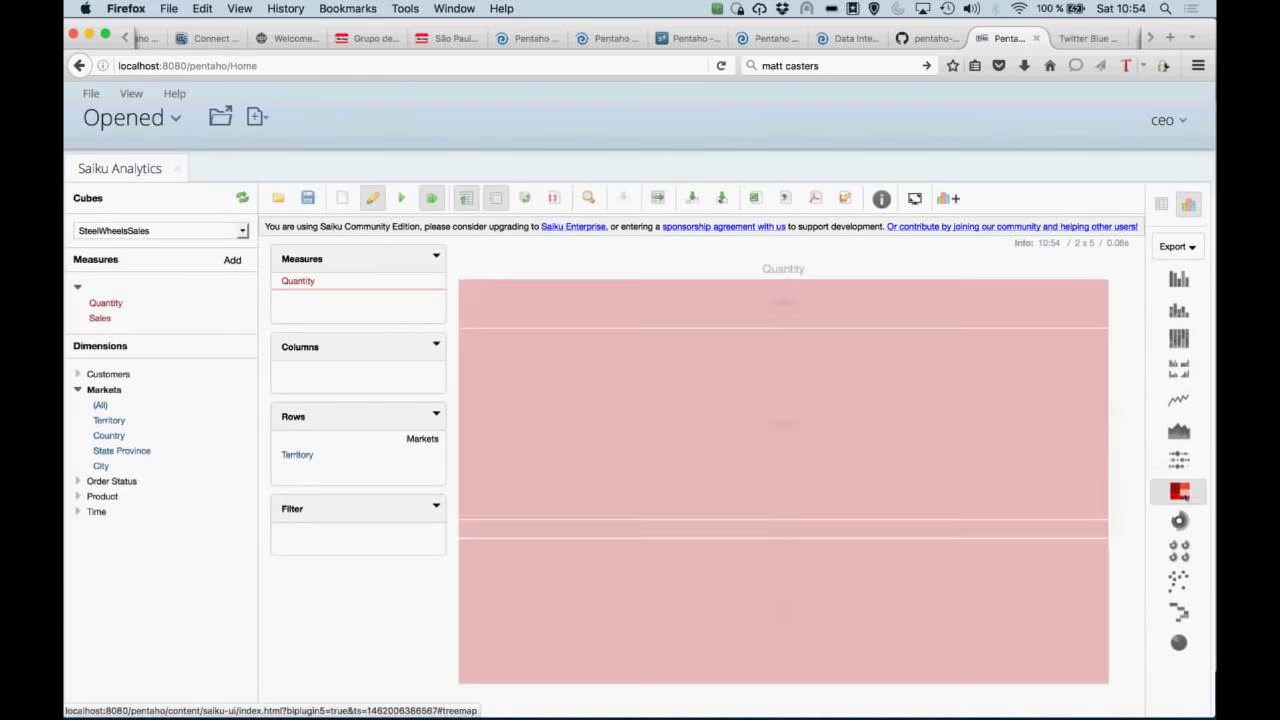
{"action": "left_click", "coordinate": [1179, 521]}
{"action": "left_click", "coordinate": [1179, 551]}
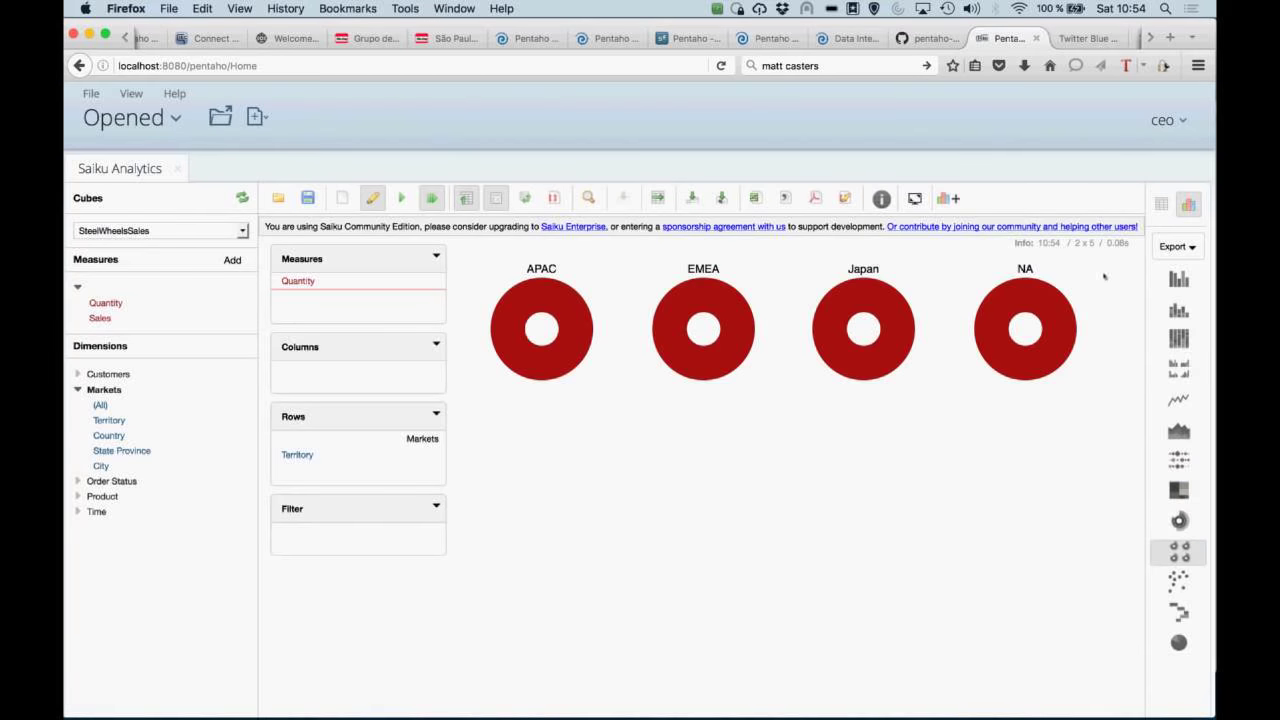
{"action": "left_click", "coordinate": [1163, 206]}
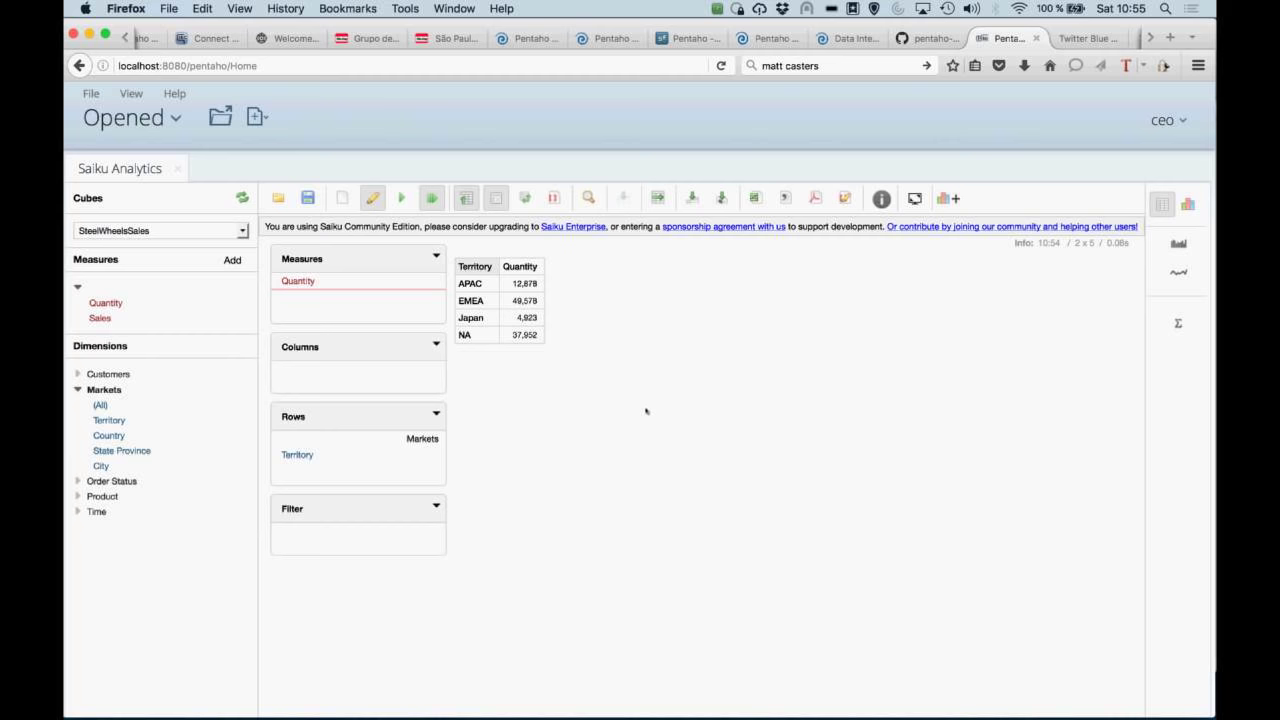
{"action": "key", "text": "super+Tab"}
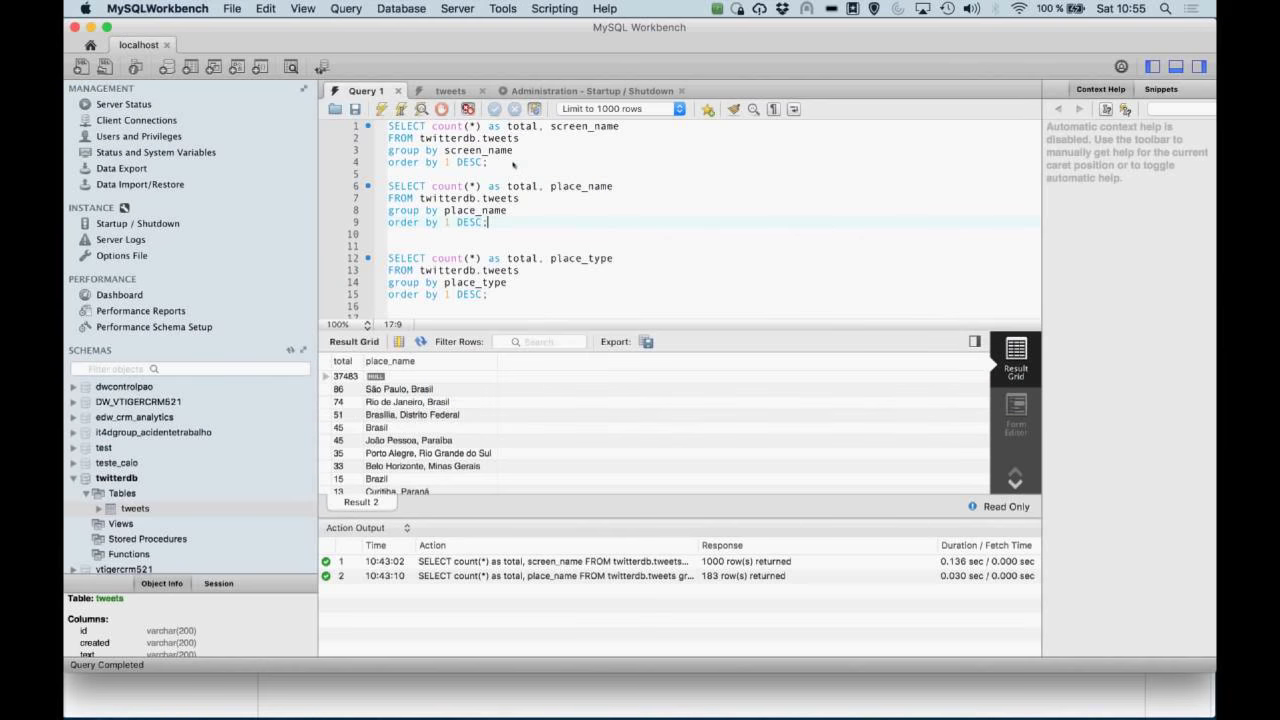
Rerun the first query counting tweets per screen_name, then return to the browser.
{"action": "left_click_drag", "start_coordinate": [513, 163], "coordinate": [381, 133]}
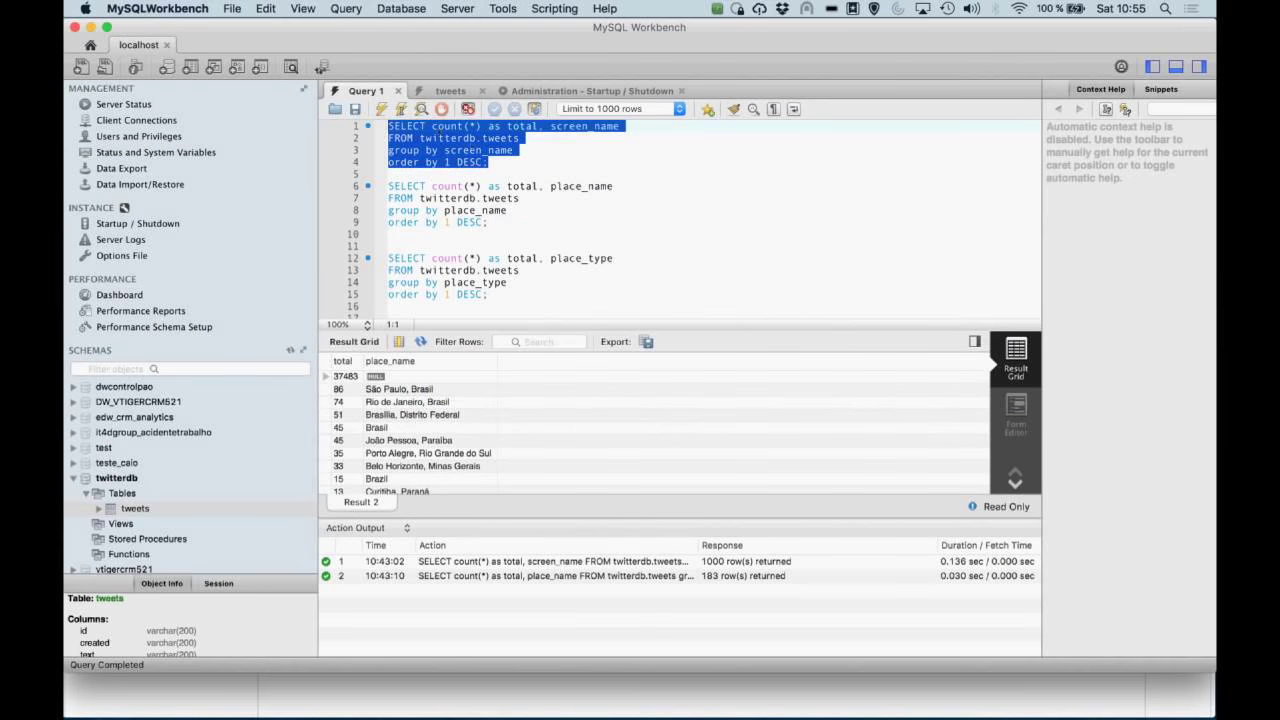
{"action": "key", "text": "super+shift+Return"}
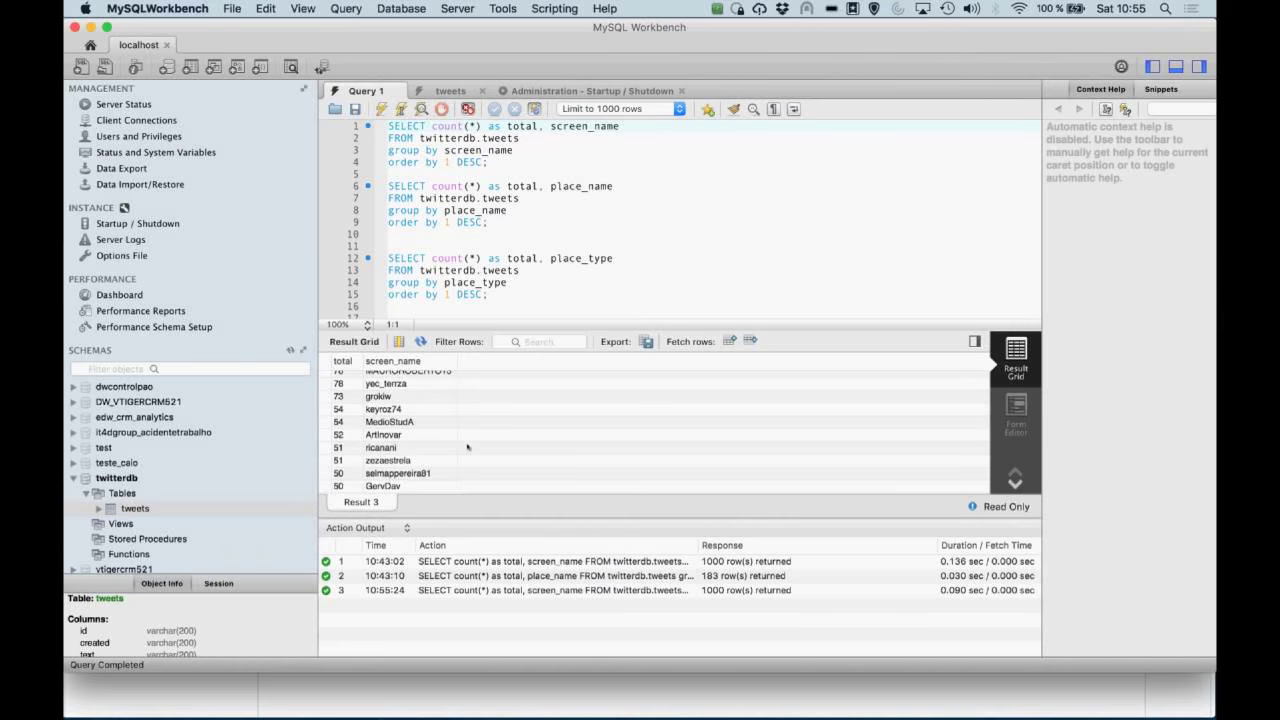
{"action": "scroll", "coordinate": [455, 430], "scroll_direction": "up", "scroll_amount": 2}
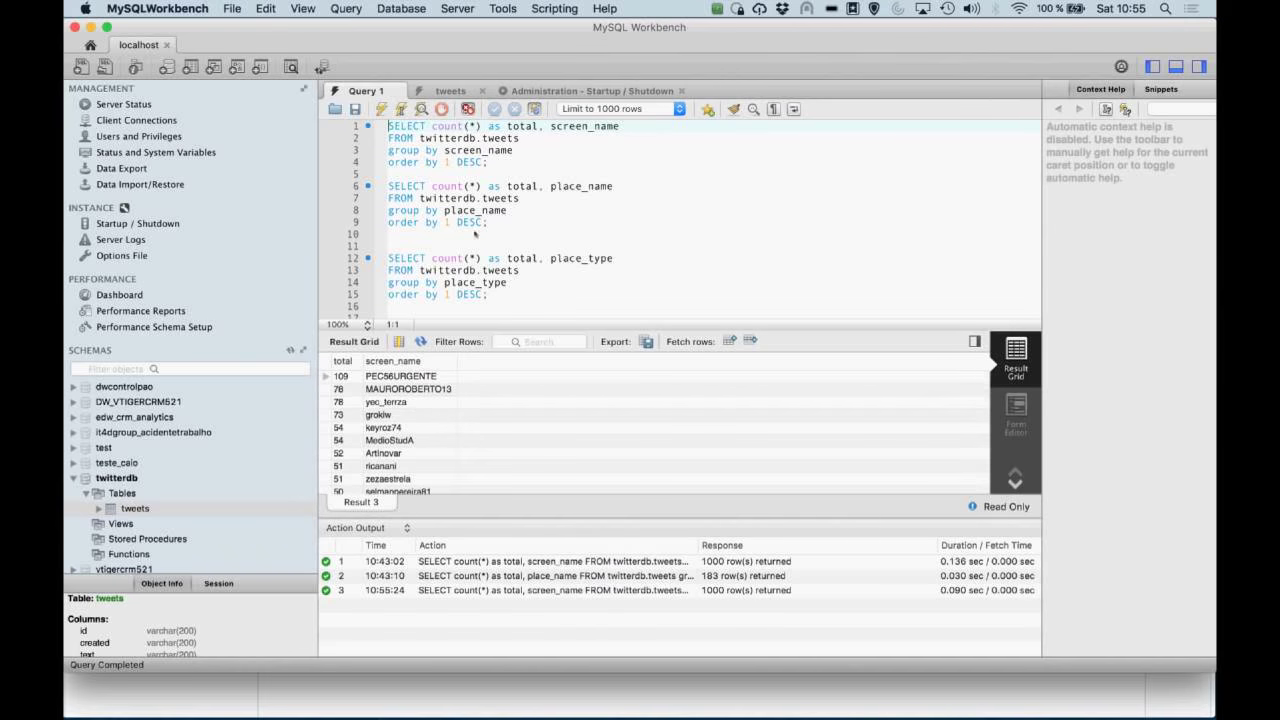
{"action": "key", "text": "super+Tab"}
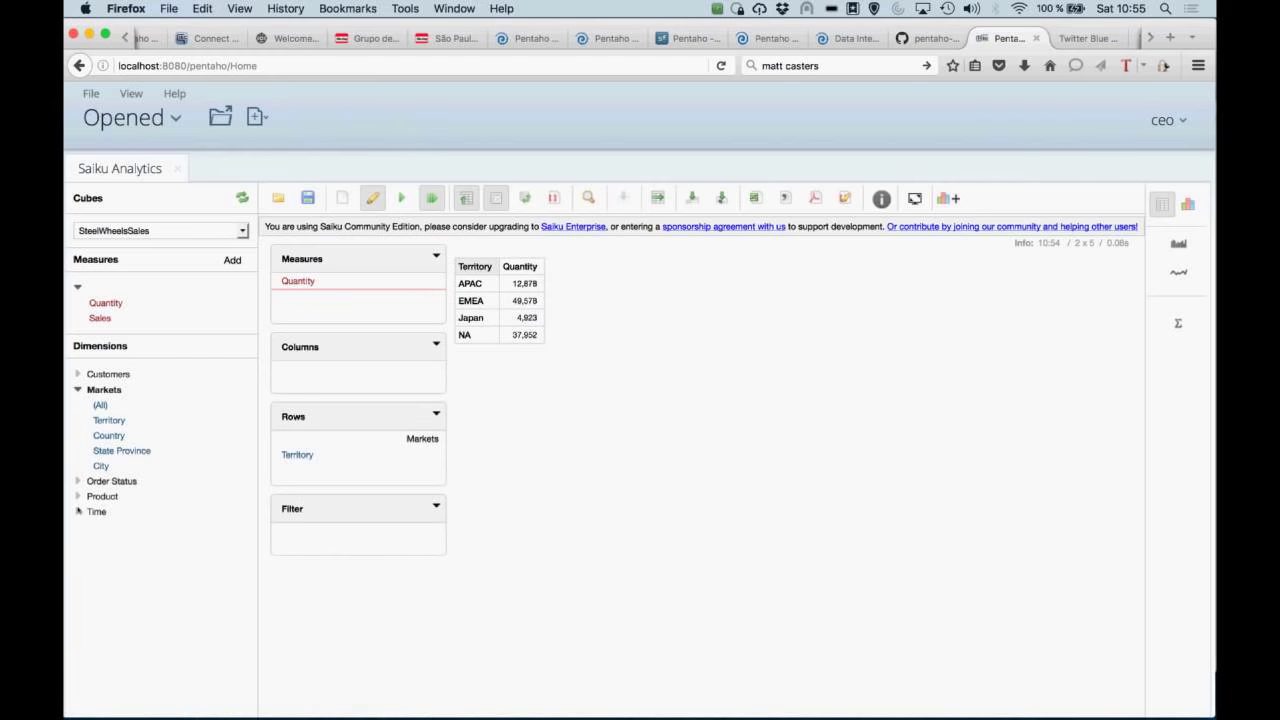
Add Time > Years as columns 2003, 2004 and 2005, then switch to MySQL Workbench.
{"action": "left_click", "coordinate": [78, 511]}
{"action": "left_click_drag", "start_coordinate": [106, 542], "coordinate": [321, 376]}
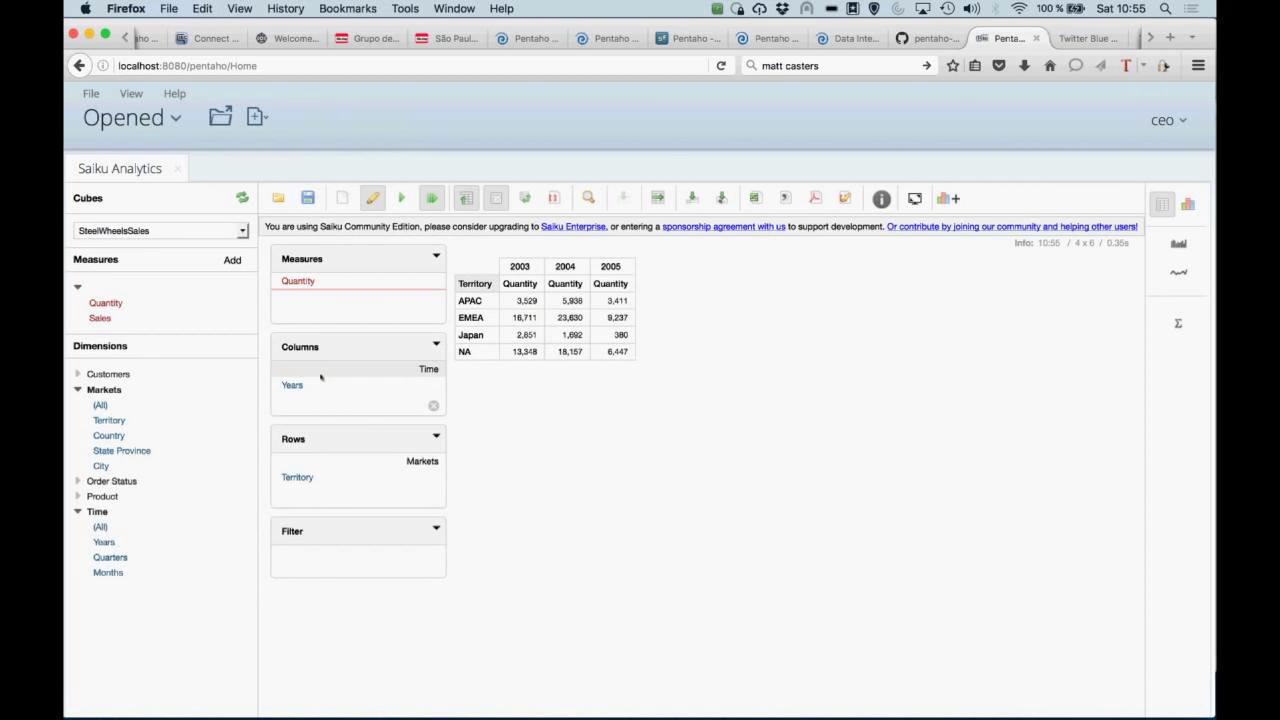
{"action": "key", "text": "super+Tab"}
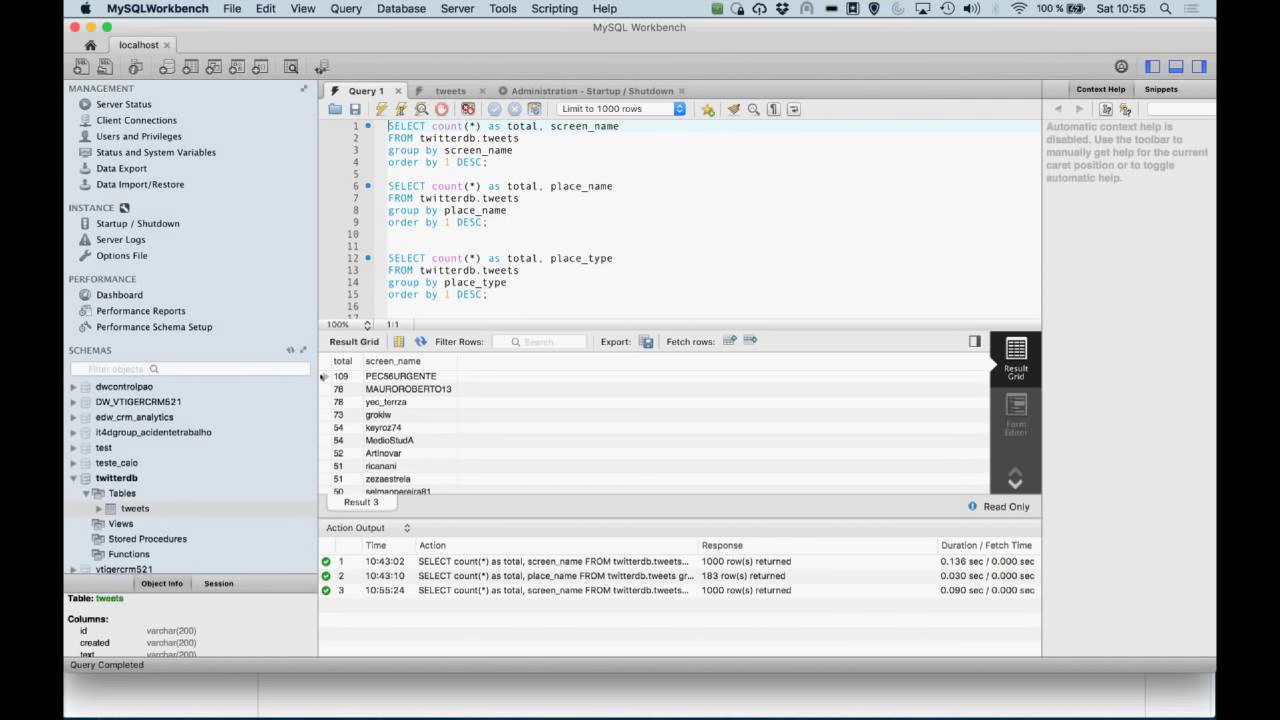
Switch back to the Saiku Quantity-by-Territory table in Firefox.
{"action": "key", "text": "super+Tab"}
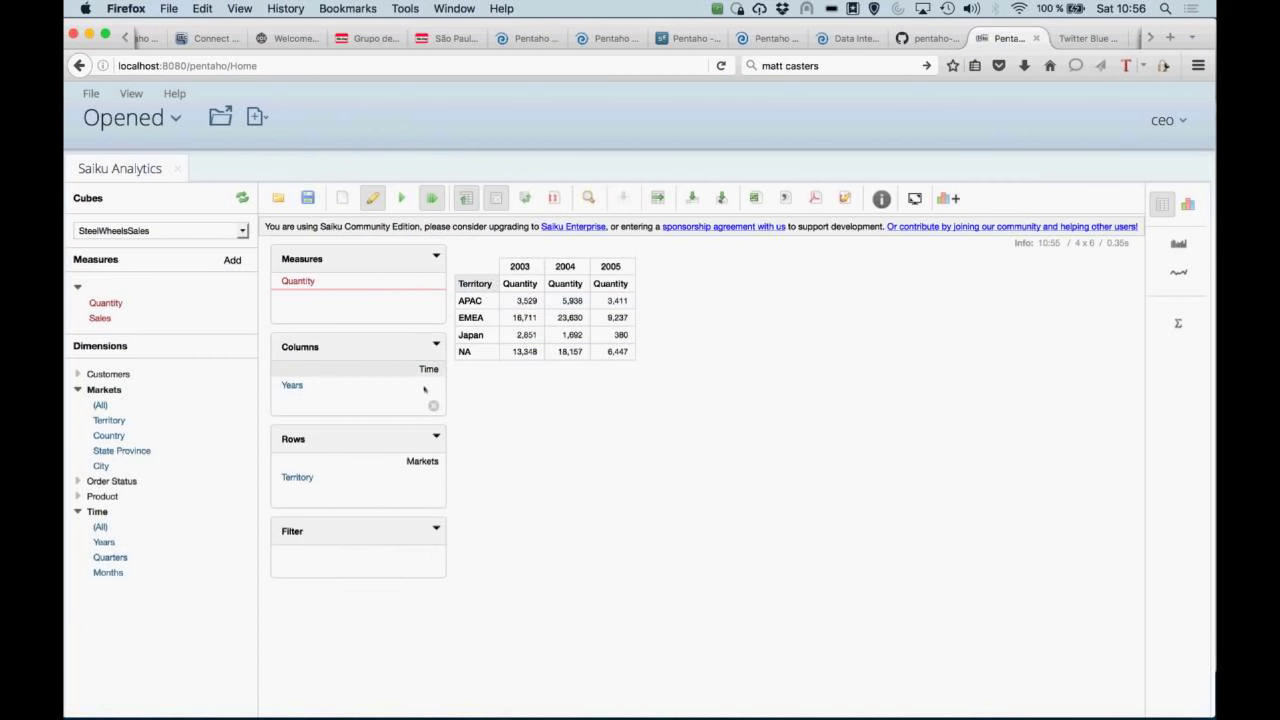
Try Order Status Type on the rows, then remove it and the Years columns.
{"action": "left_click", "coordinate": [110, 481]}
{"action": "left_click_drag", "start_coordinate": [103, 511], "coordinate": [342, 475]}
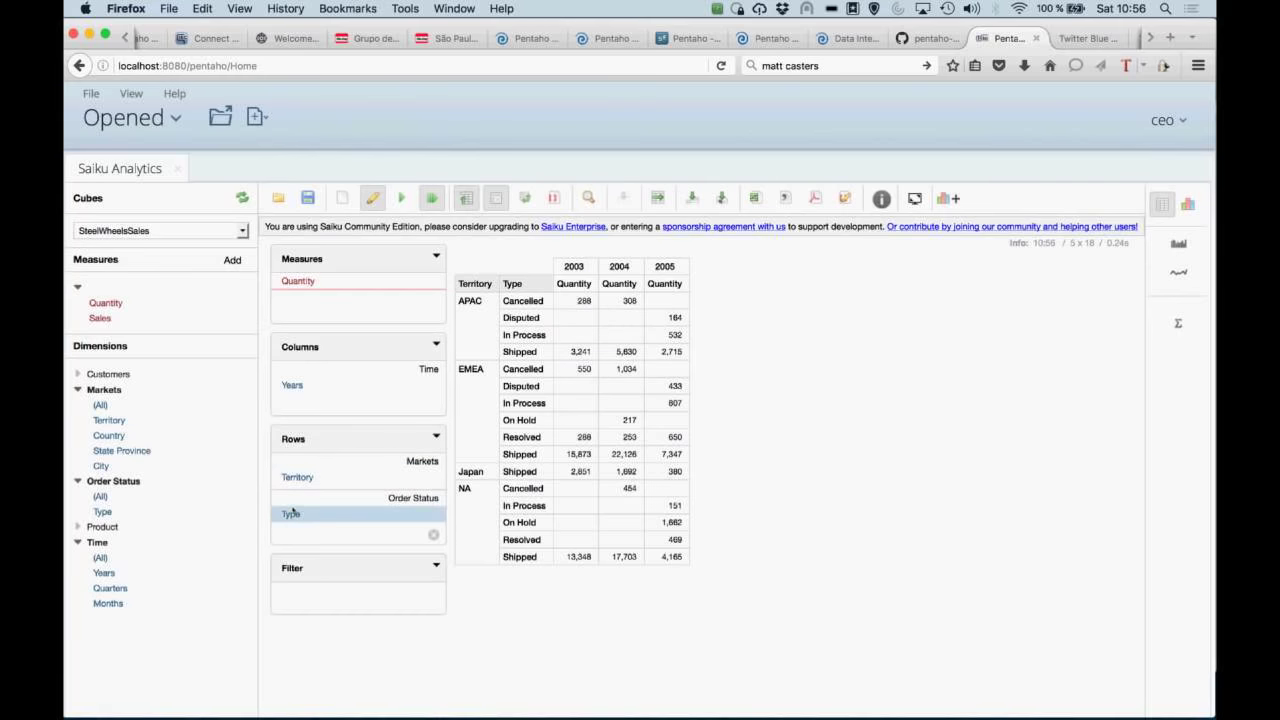
{"action": "left_click_drag", "start_coordinate": [291, 514], "coordinate": [128, 498]}
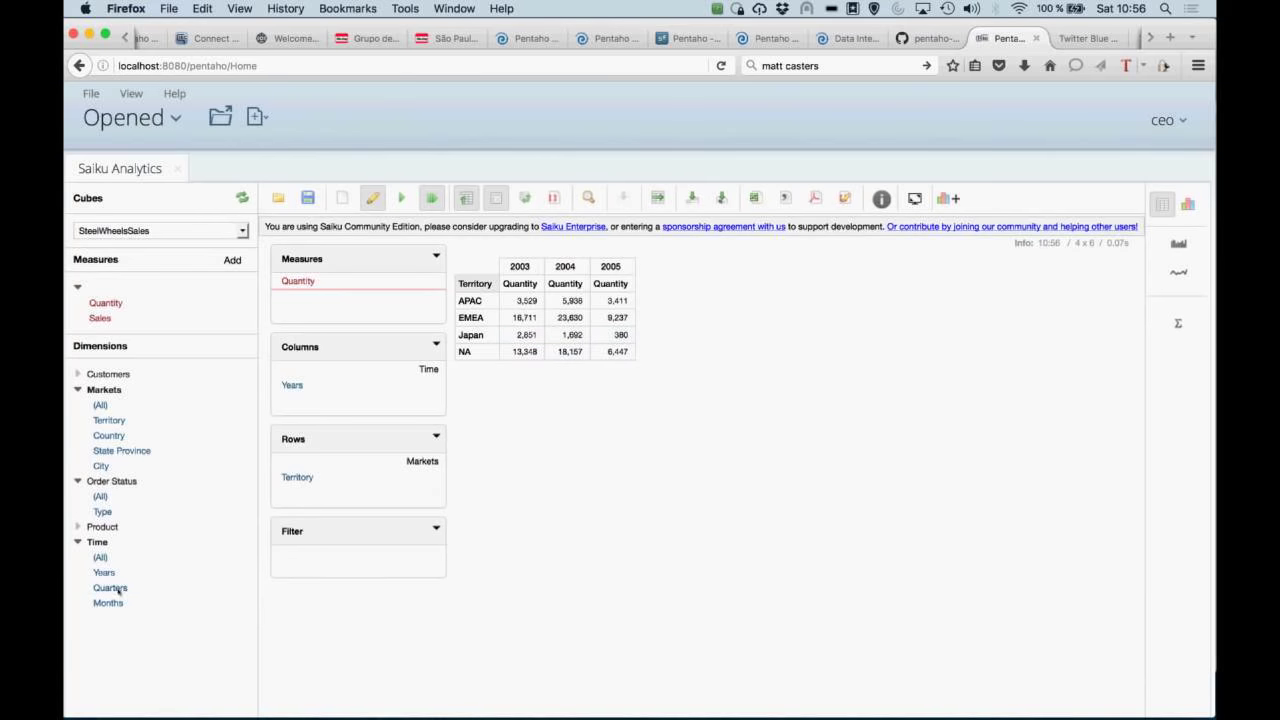
{"action": "left_click_drag", "start_coordinate": [110, 602], "coordinate": [223, 472]}
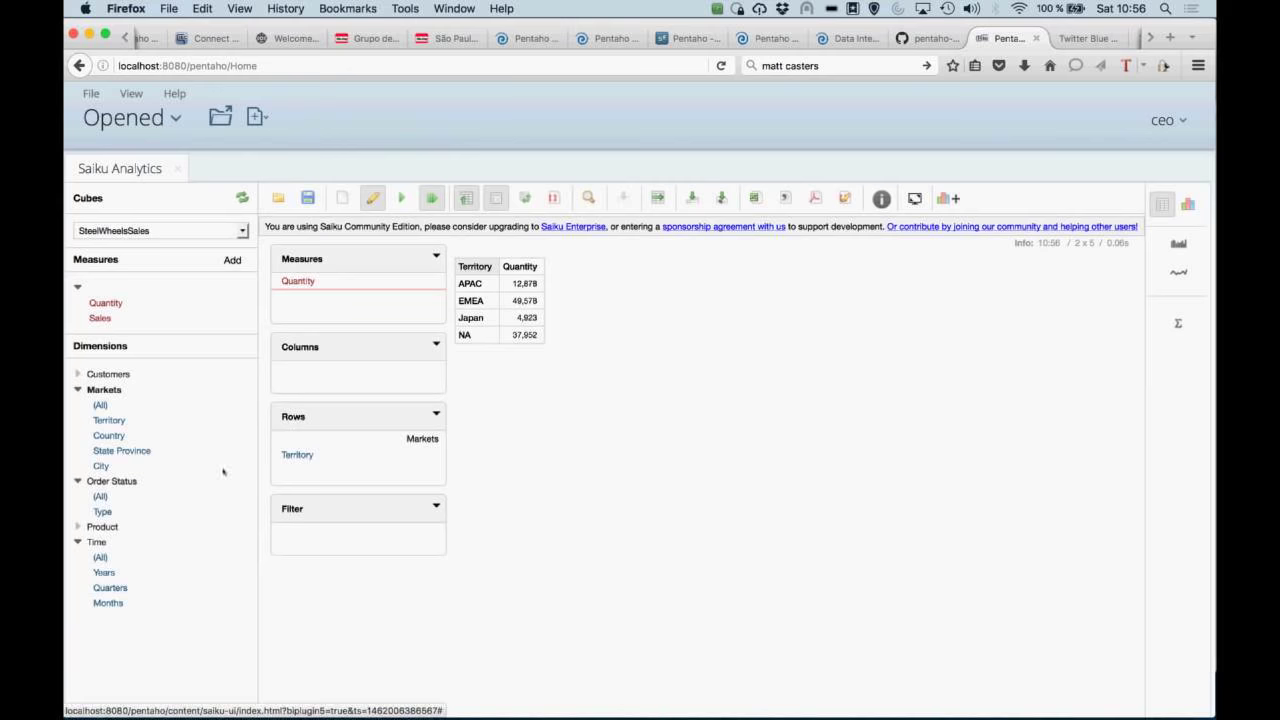
Put the Product level on the rows in place of Territory.
{"action": "left_click", "coordinate": [103, 527]}
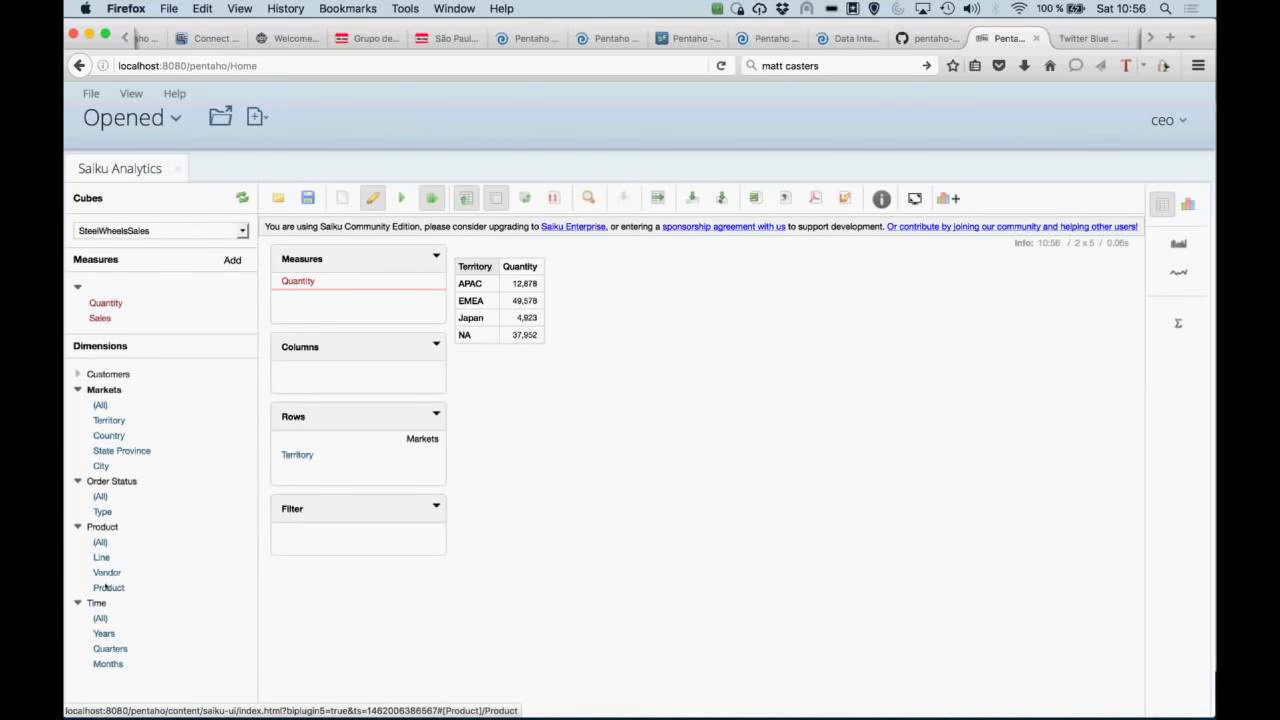
{"action": "left_click_drag", "start_coordinate": [106, 587], "coordinate": [333, 443]}
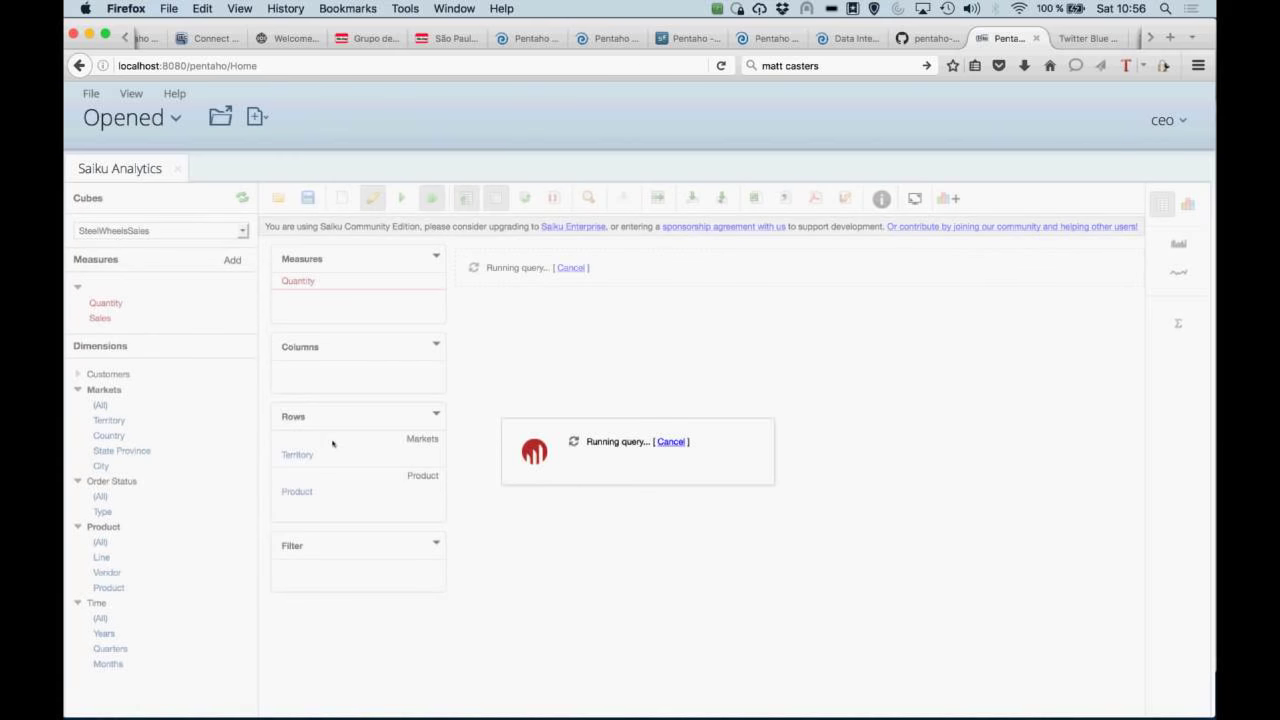
{"action": "left_click_drag", "start_coordinate": [297, 454], "coordinate": [83, 458]}
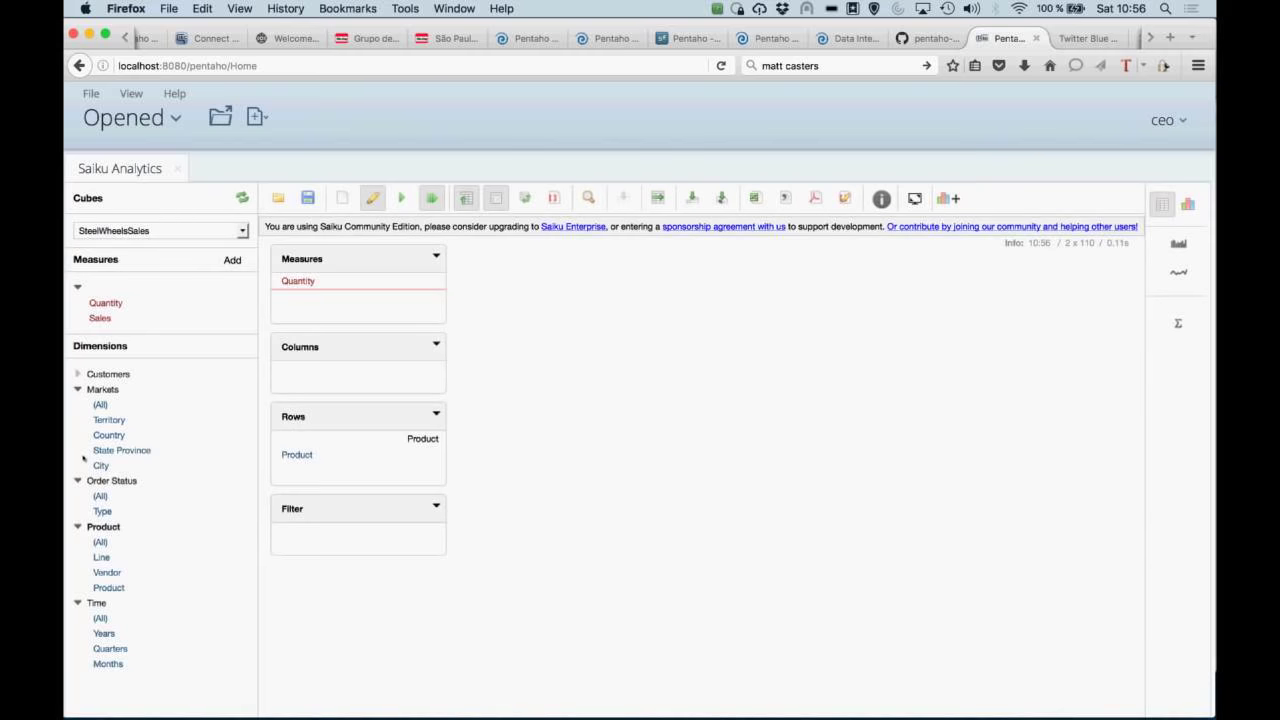
Sort the product rows by Quantity in descending order.
{"action": "left_click", "coordinate": [296, 454]}
{"action": "mouse_move", "coordinate": [336, 473]}
{"action": "mouse_move", "coordinate": [470, 475]}
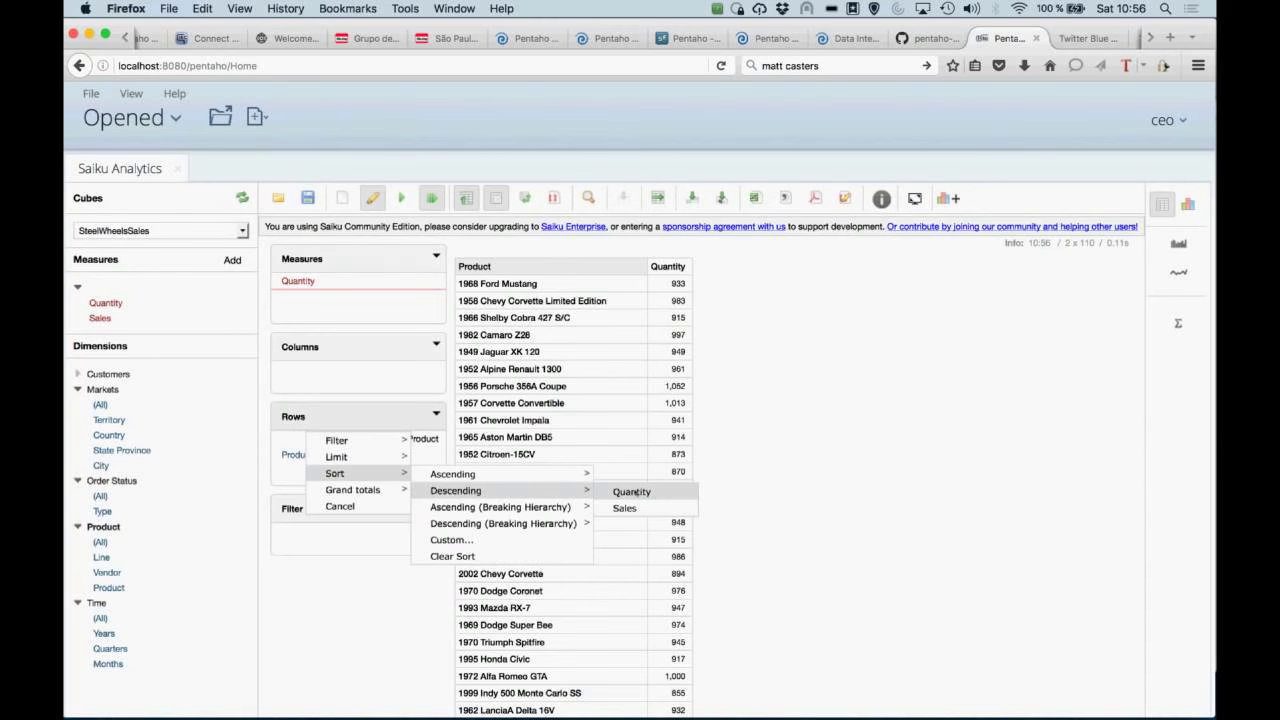
{"action": "left_click", "coordinate": [632, 492]}
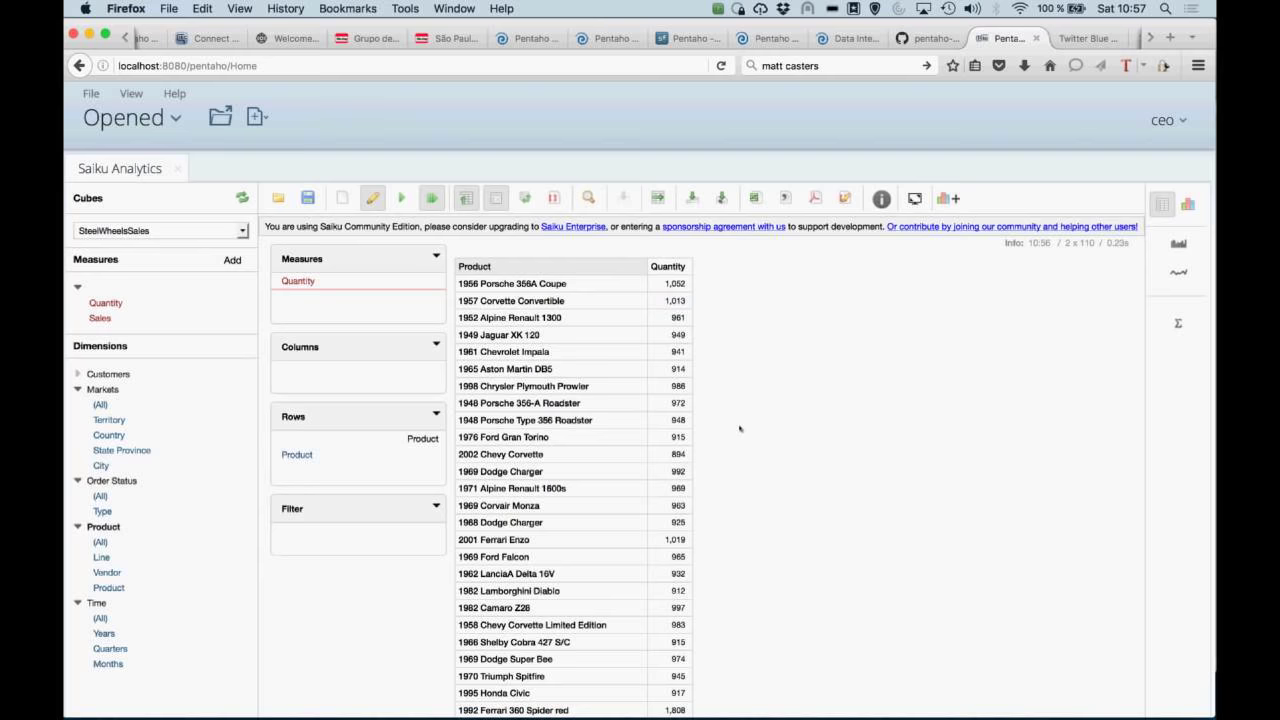
{"action": "scroll", "coordinate": [740, 428], "scroll_direction": "down", "scroll_amount": 3}
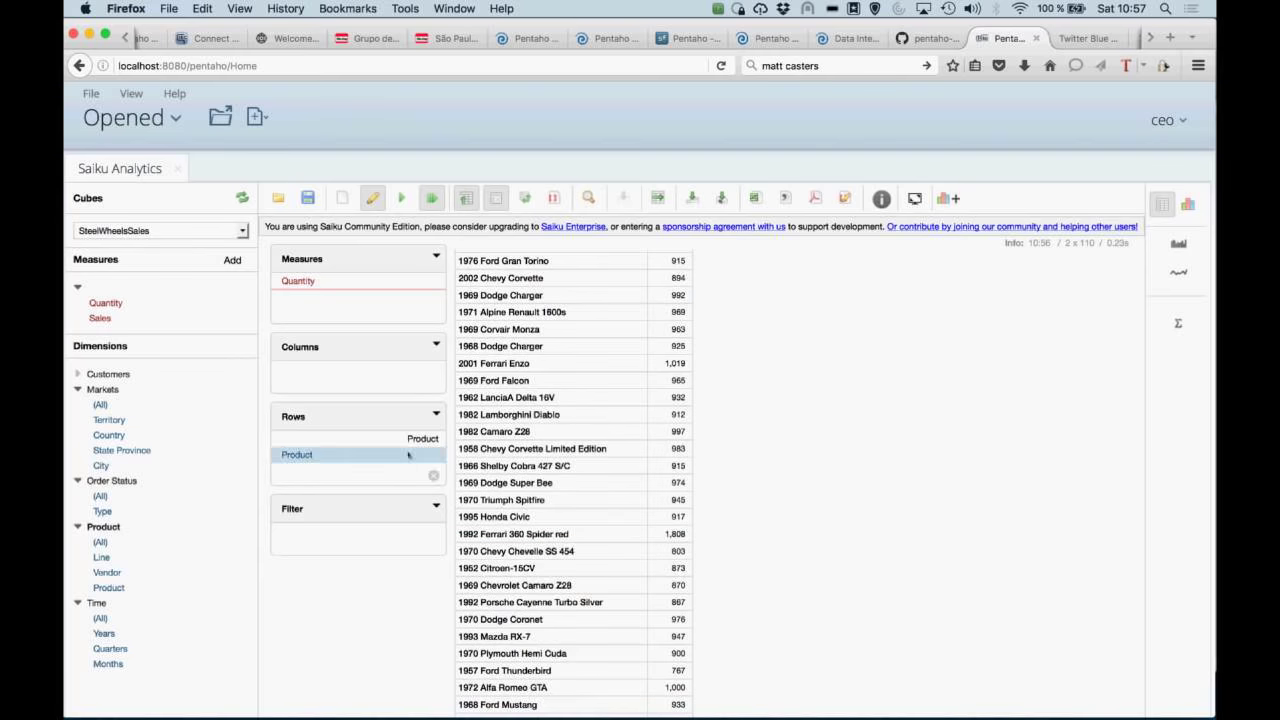
{"action": "left_click", "coordinate": [436, 257]}
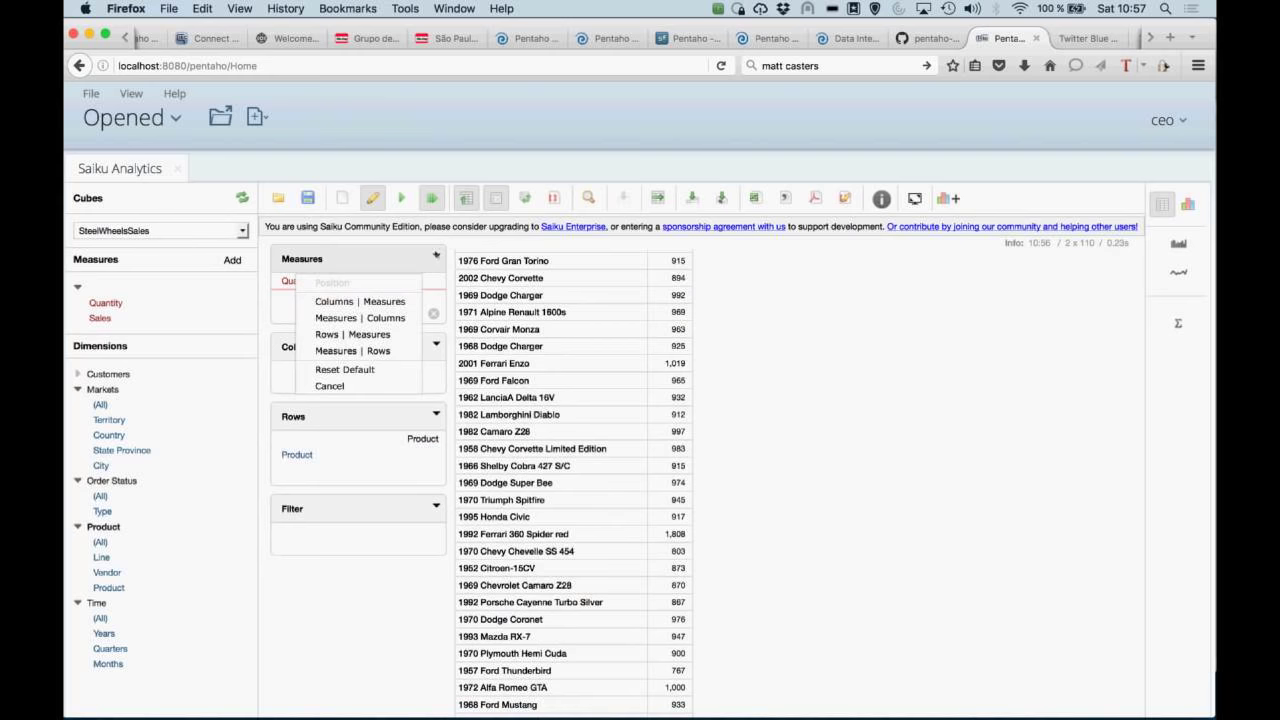
{"action": "left_click", "coordinate": [436, 255]}
{"action": "left_click", "coordinate": [410, 445]}
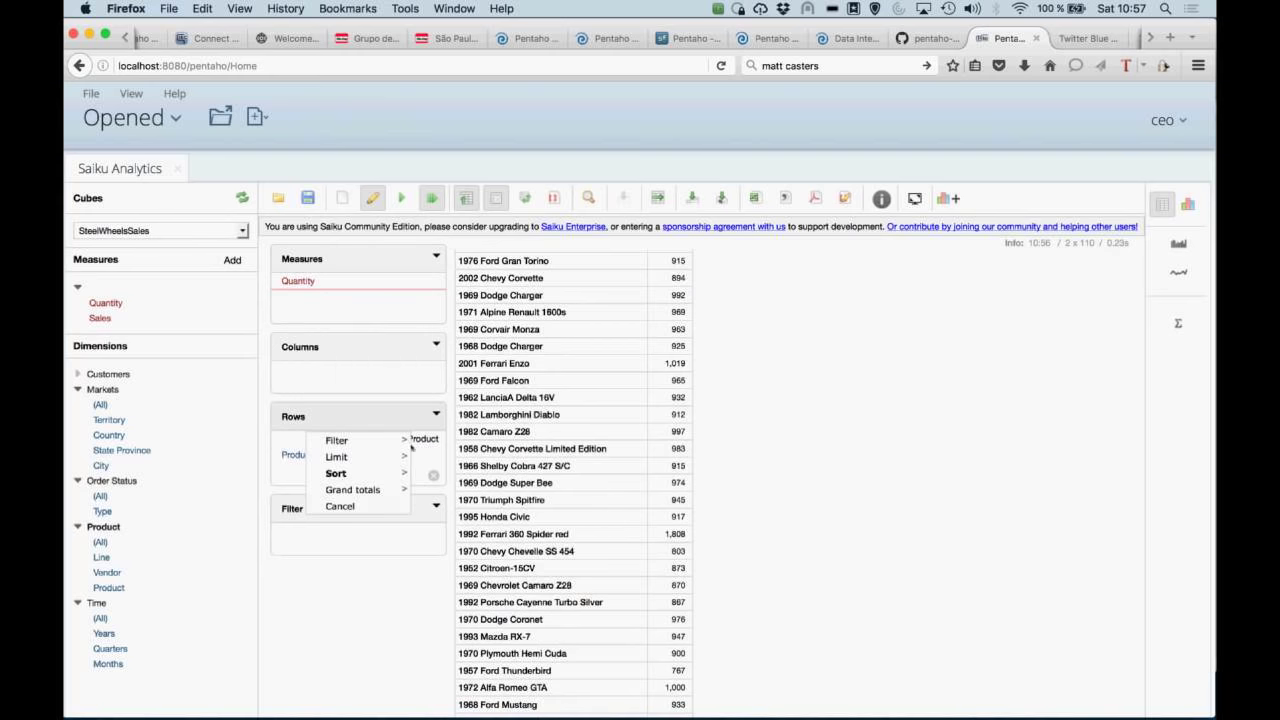
{"action": "mouse_move", "coordinate": [380, 476]}
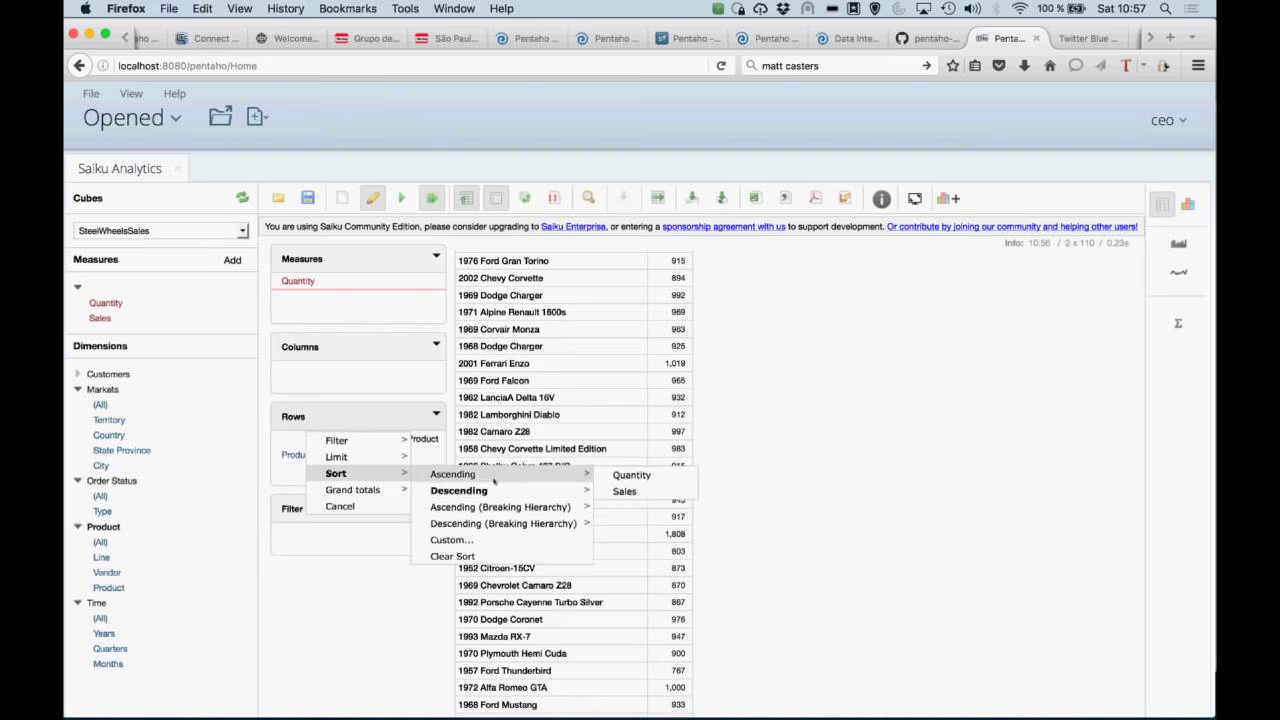
{"action": "left_click", "coordinate": [623, 492]}
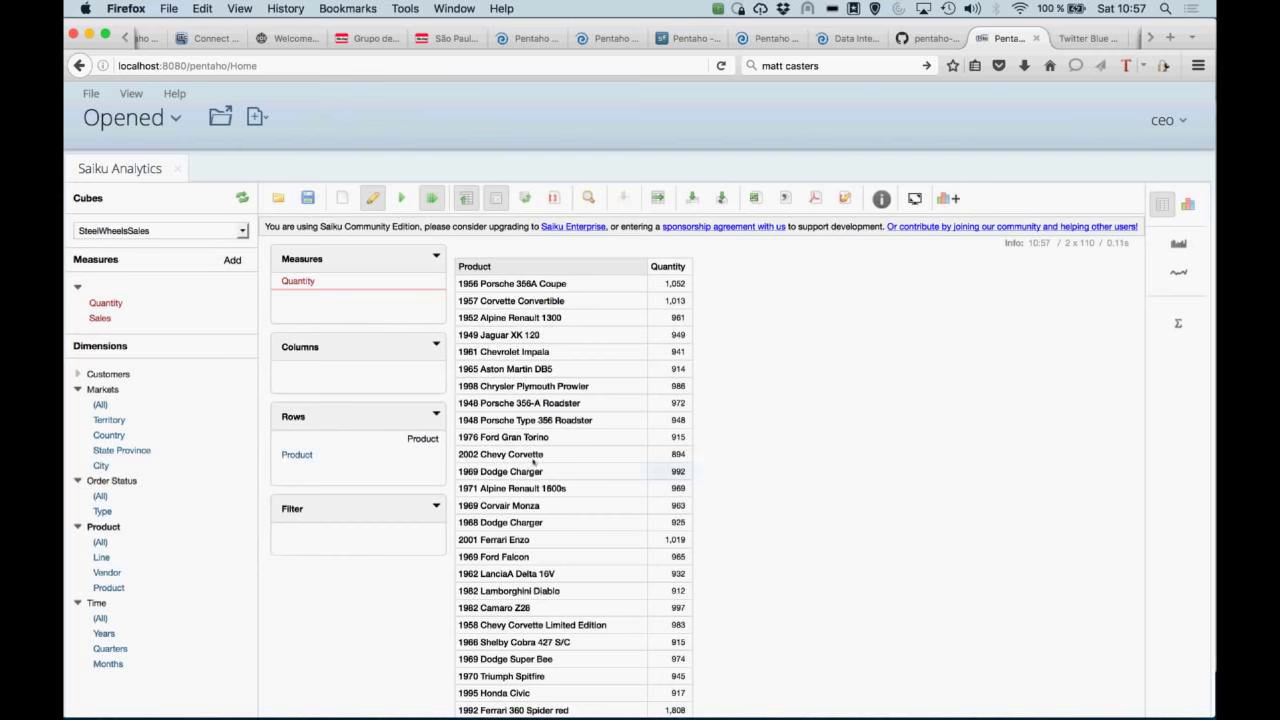
Clear the sort so products return to their default order.
{"action": "left_click", "coordinate": [436, 411]}
{"action": "mouse_move", "coordinate": [395, 462]}
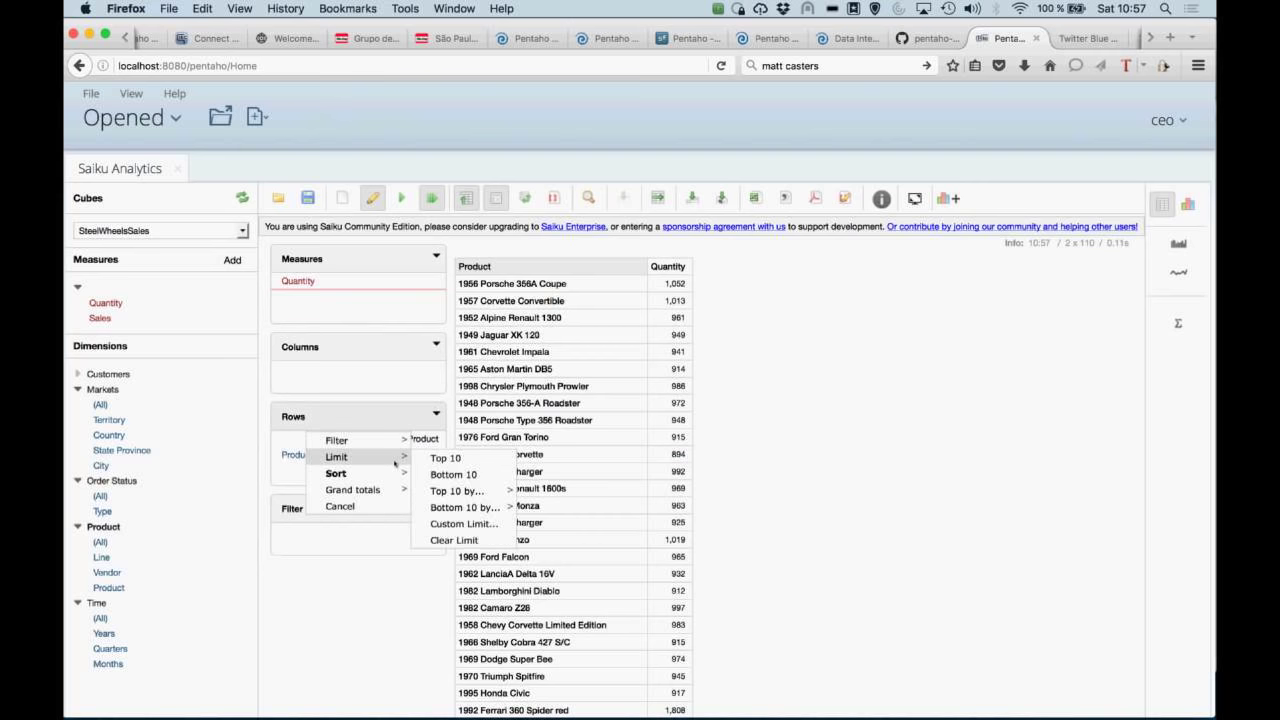
{"action": "left_click", "coordinate": [486, 556]}
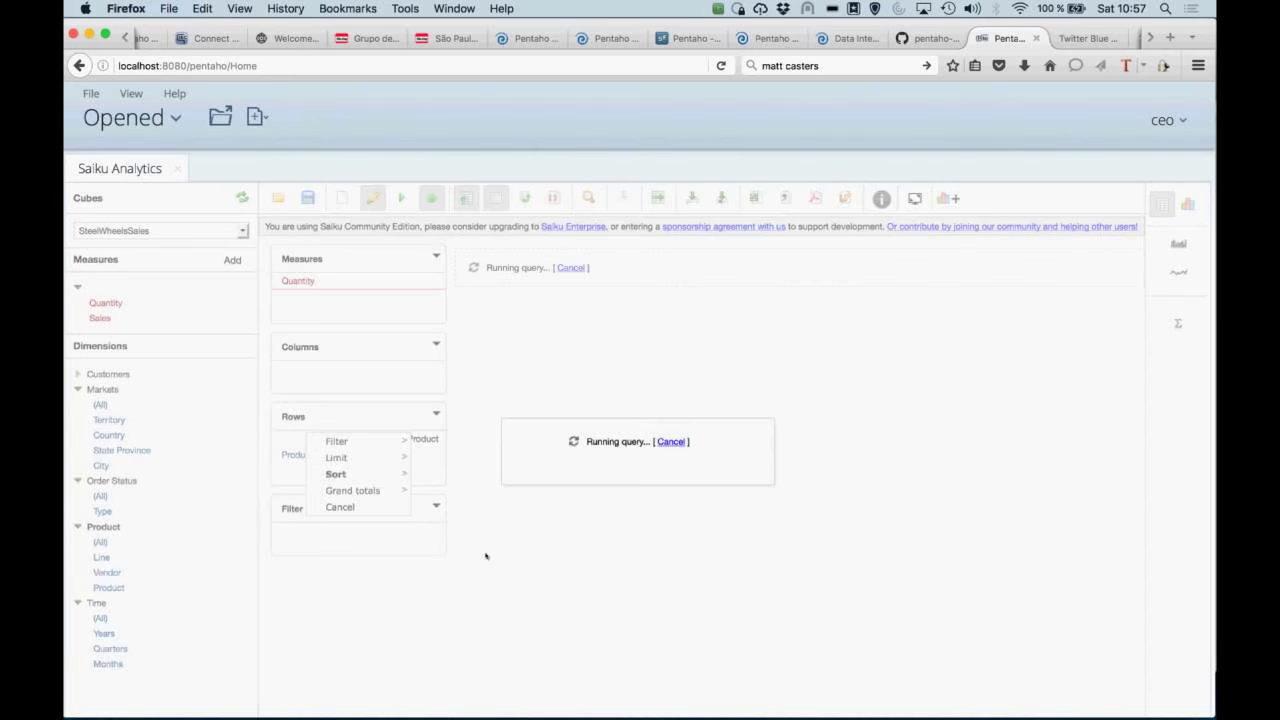
{"action": "mouse_move", "coordinate": [402, 458]}
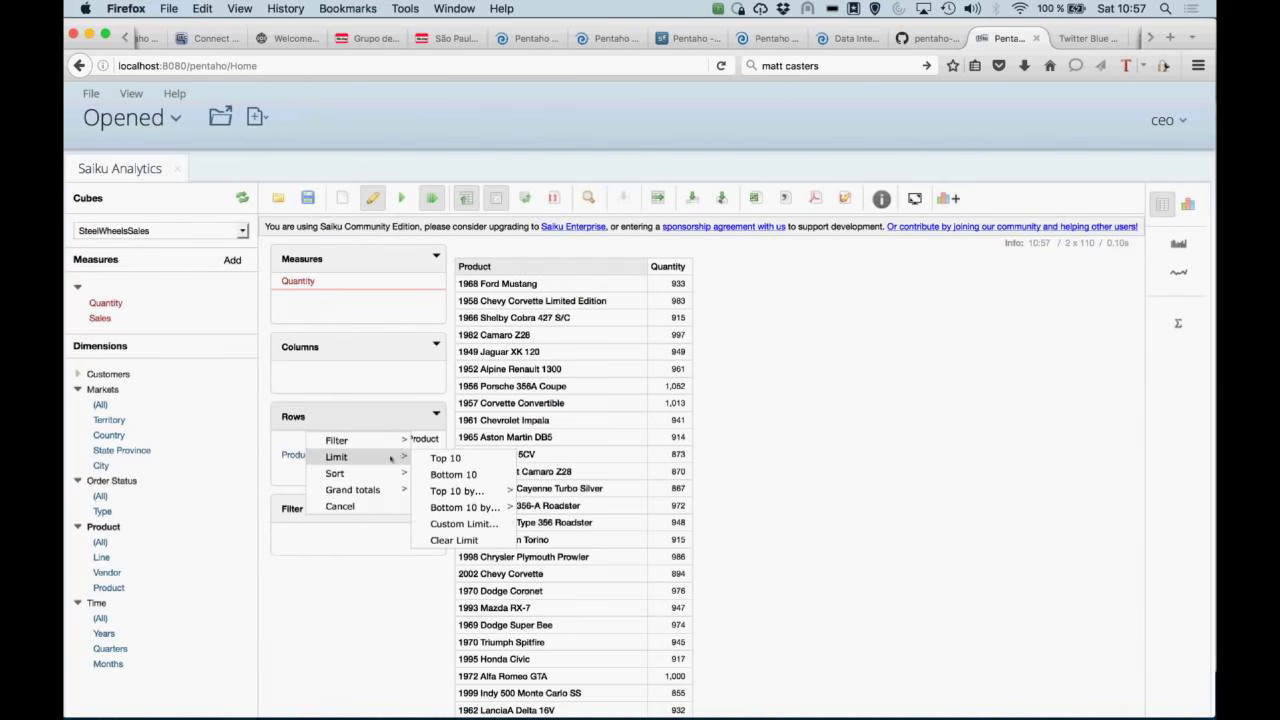
{"action": "mouse_move", "coordinate": [340, 473]}
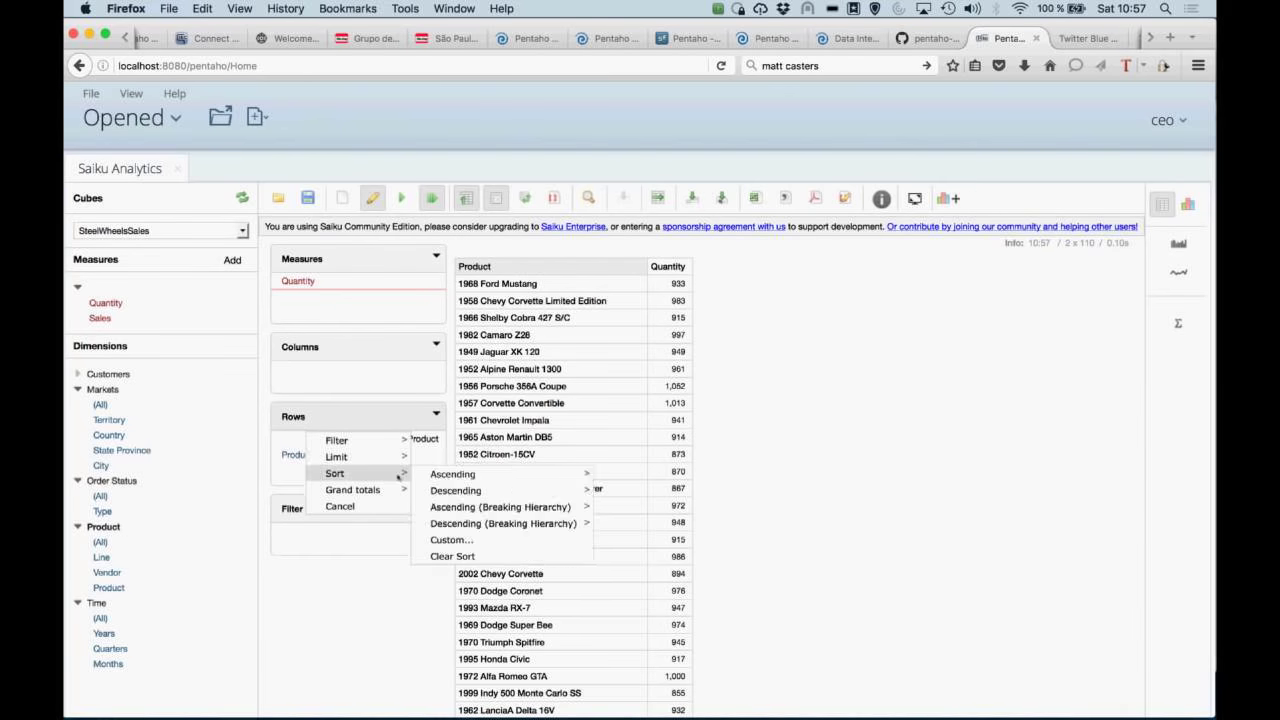
{"action": "mouse_move", "coordinate": [425, 480]}
{"action": "mouse_move", "coordinate": [476, 488]}
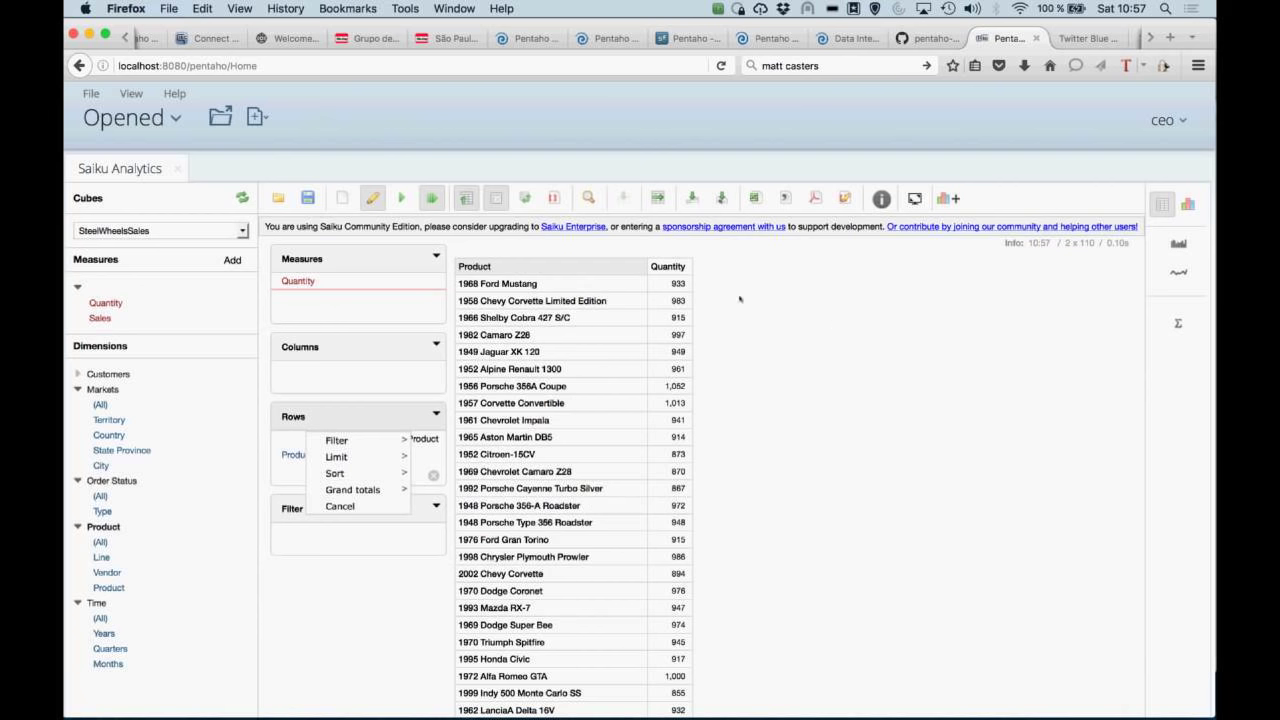
{"action": "mouse_move", "coordinate": [369, 457]}
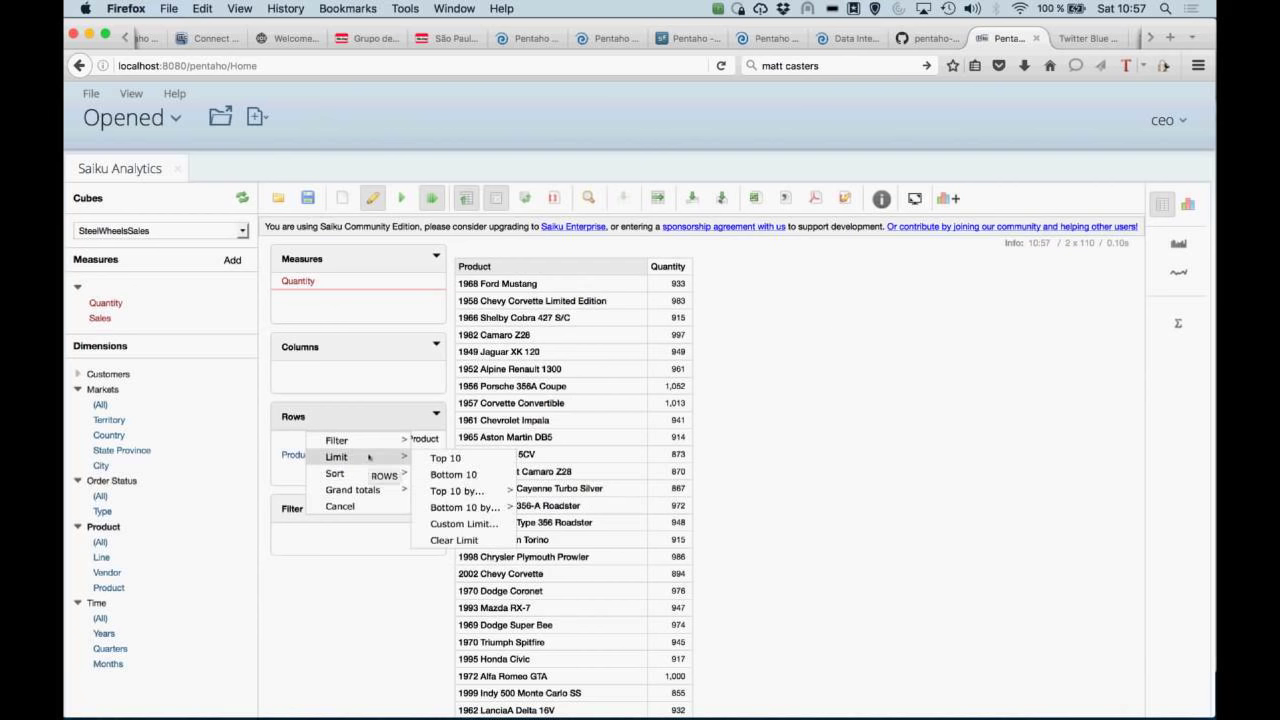
Close the Saiku query and build a JPivot view on the SteelWheels schema.
{"action": "left_click", "coordinate": [177, 170]}
{"action": "left_click", "coordinate": [285, 244]}
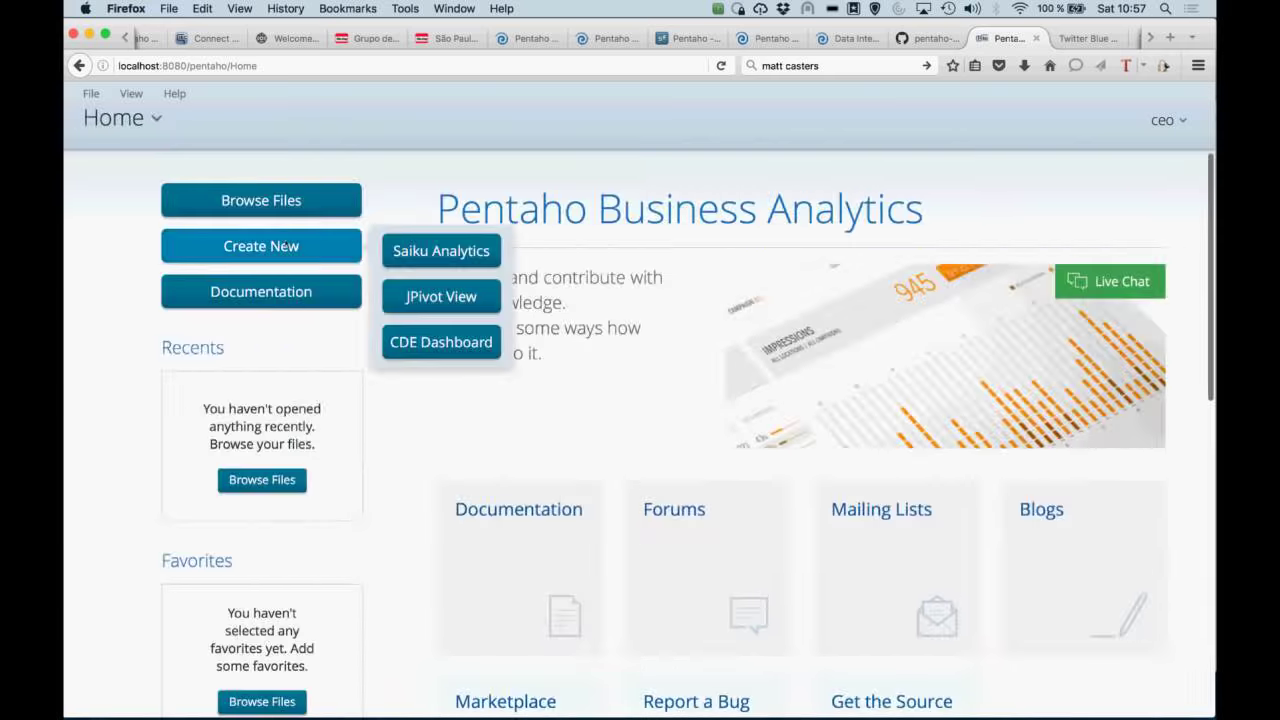
{"action": "left_click", "coordinate": [460, 299]}
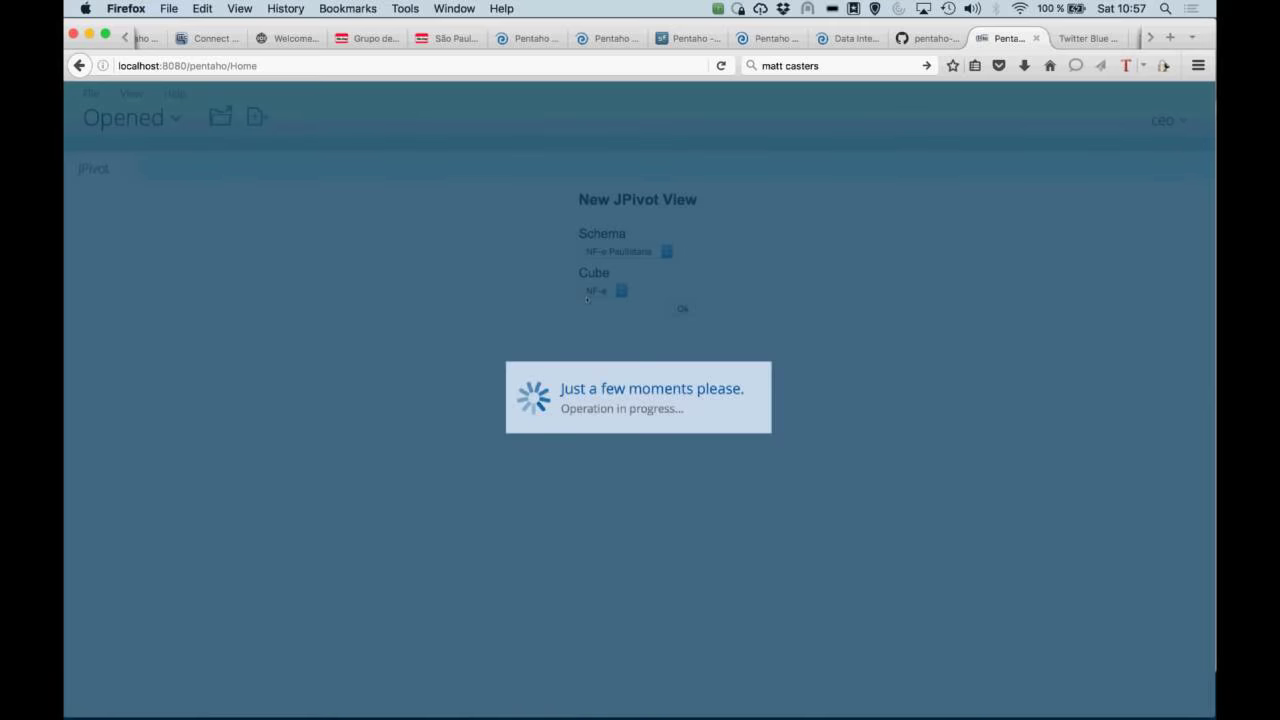
{"action": "left_click", "coordinate": [622, 251]}
{"action": "left_click", "coordinate": [621, 288]}
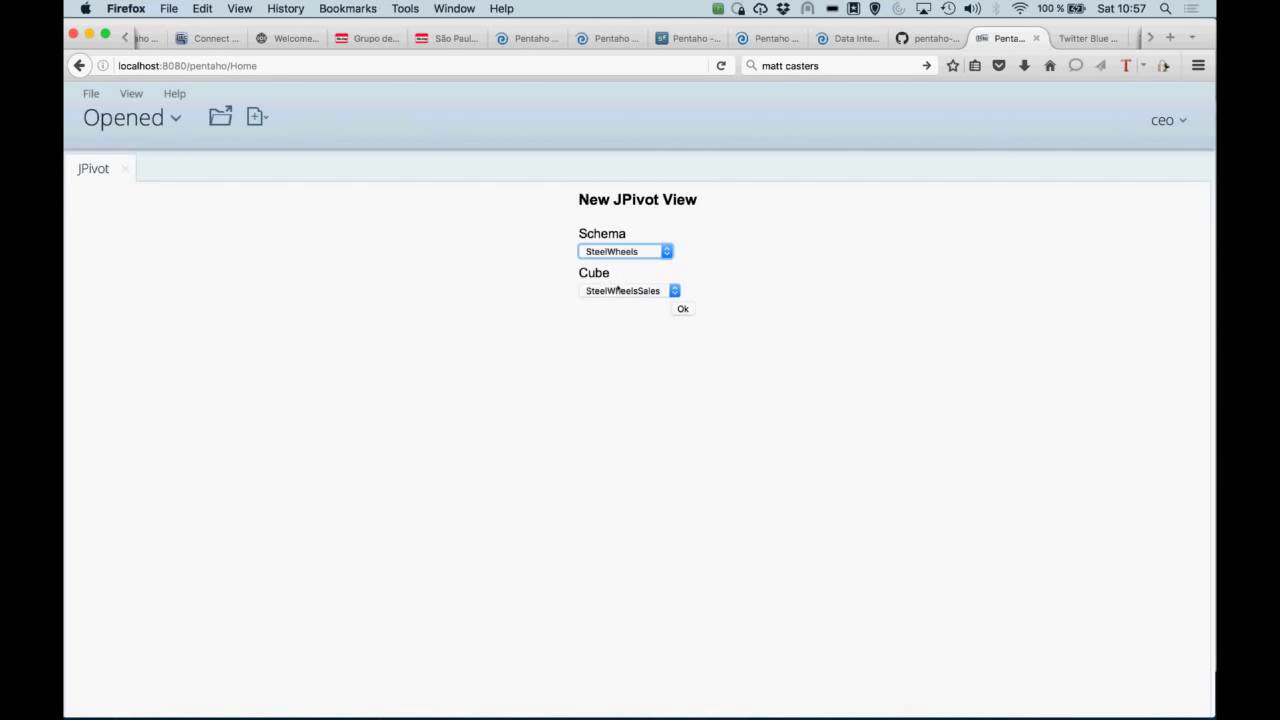
{"action": "left_click", "coordinate": [683, 309]}
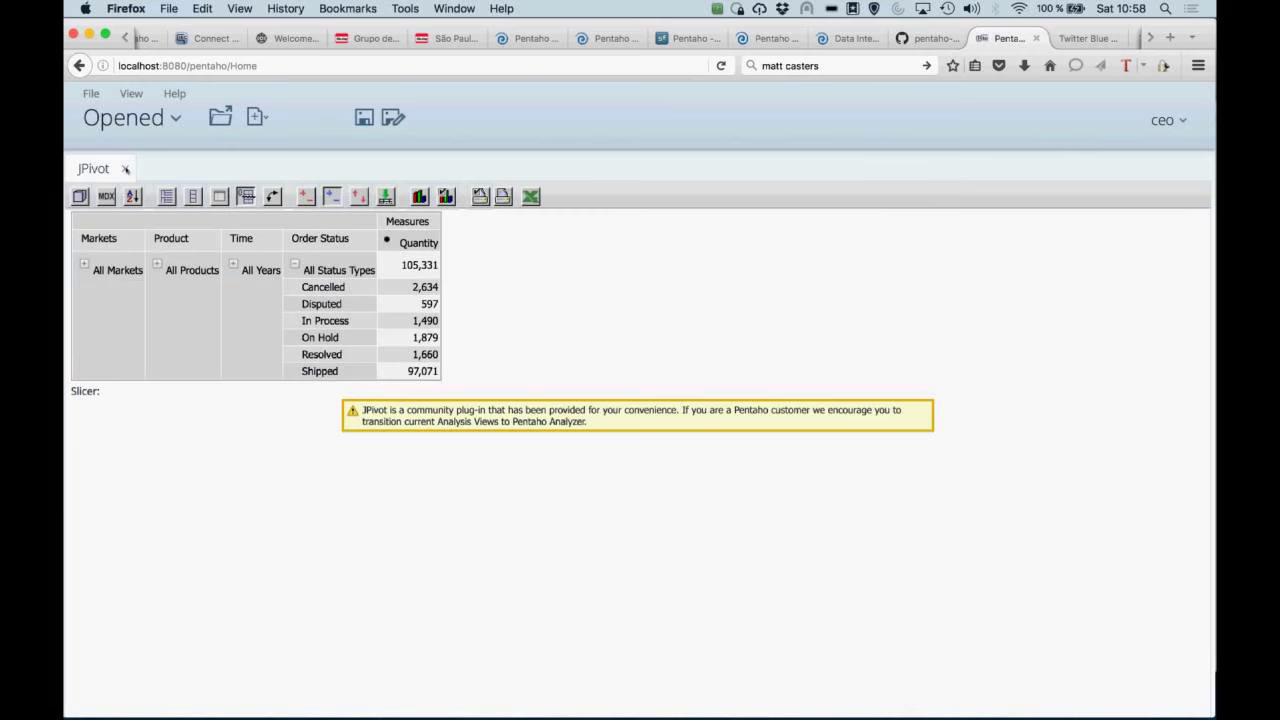
Close the JPivot view and start a new Saiku Analytics session.
{"action": "left_click", "coordinate": [125, 169]}
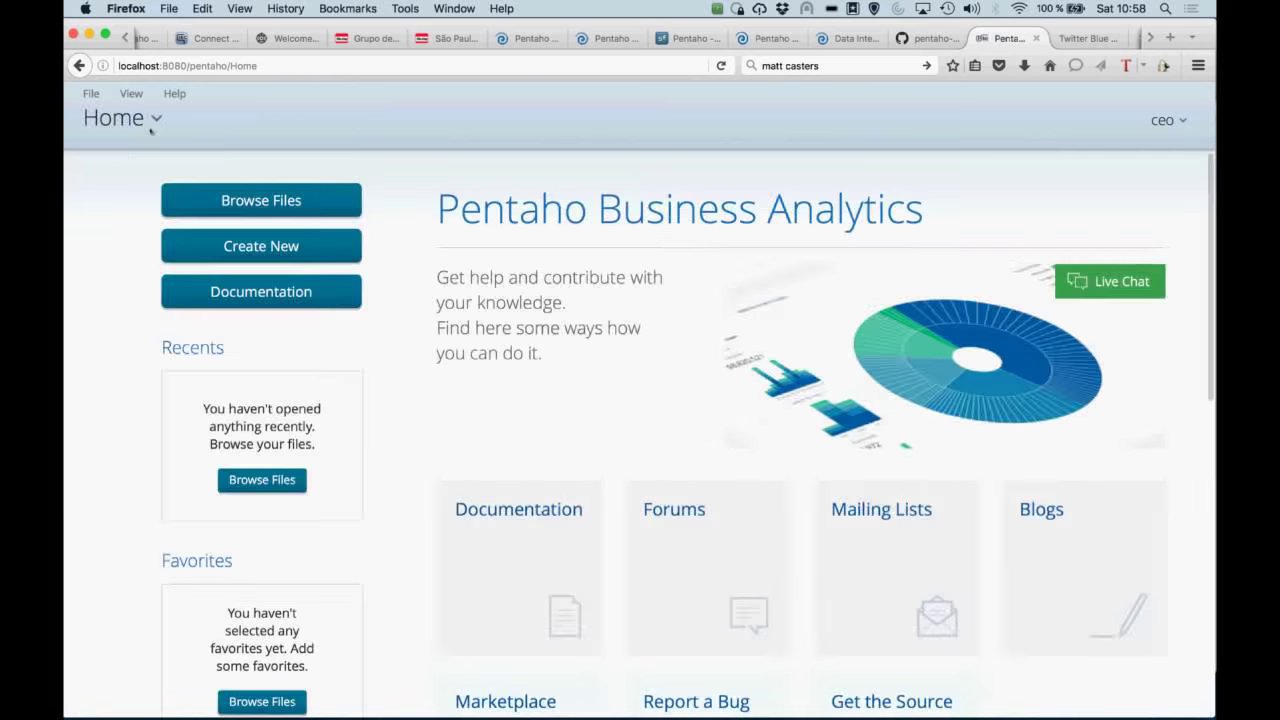
{"action": "left_click", "coordinate": [320, 246]}
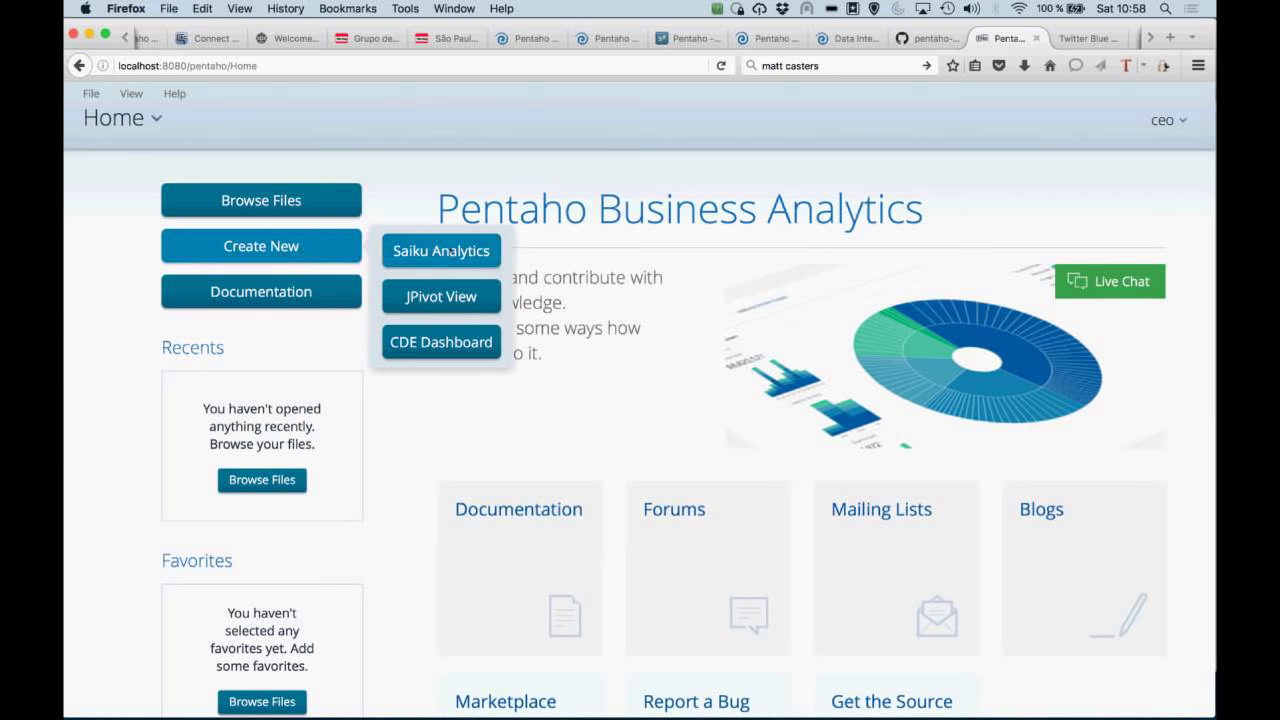
{"action": "left_click", "coordinate": [414, 253]}
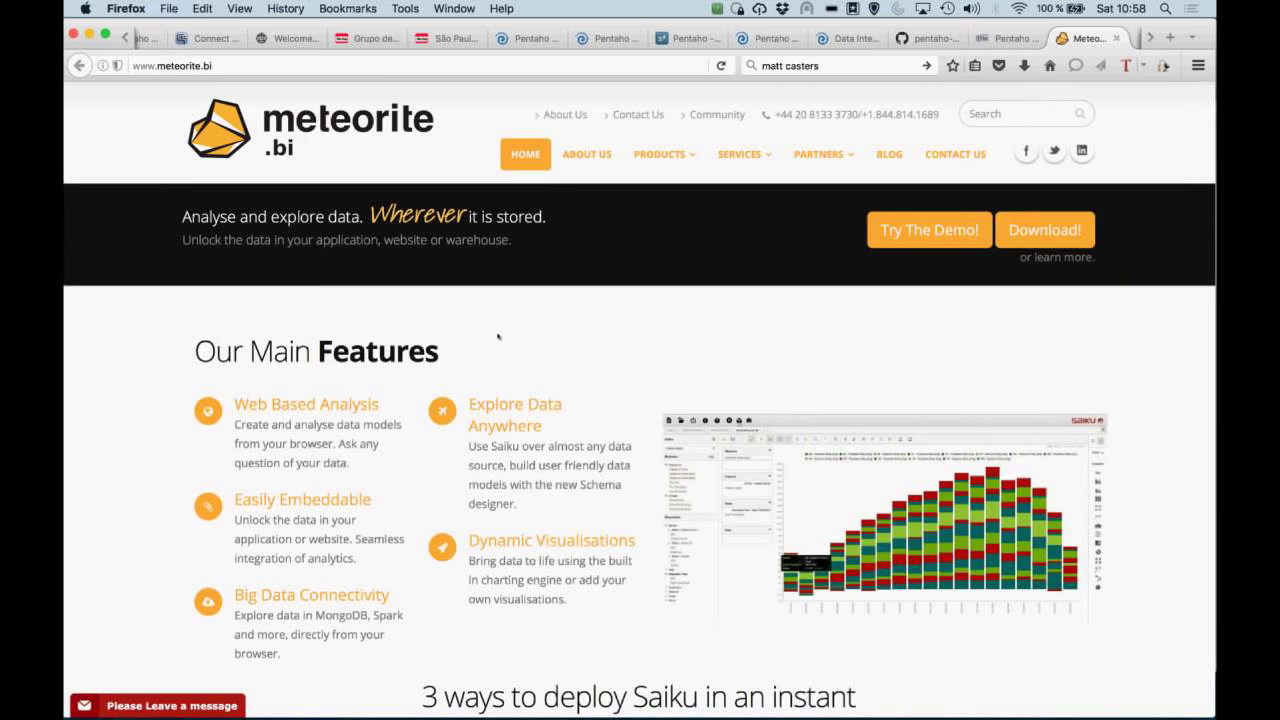
Open a new blank Firefox tab beside the meteorite.bi page.
{"action": "left_click", "coordinate": [368, 67]}
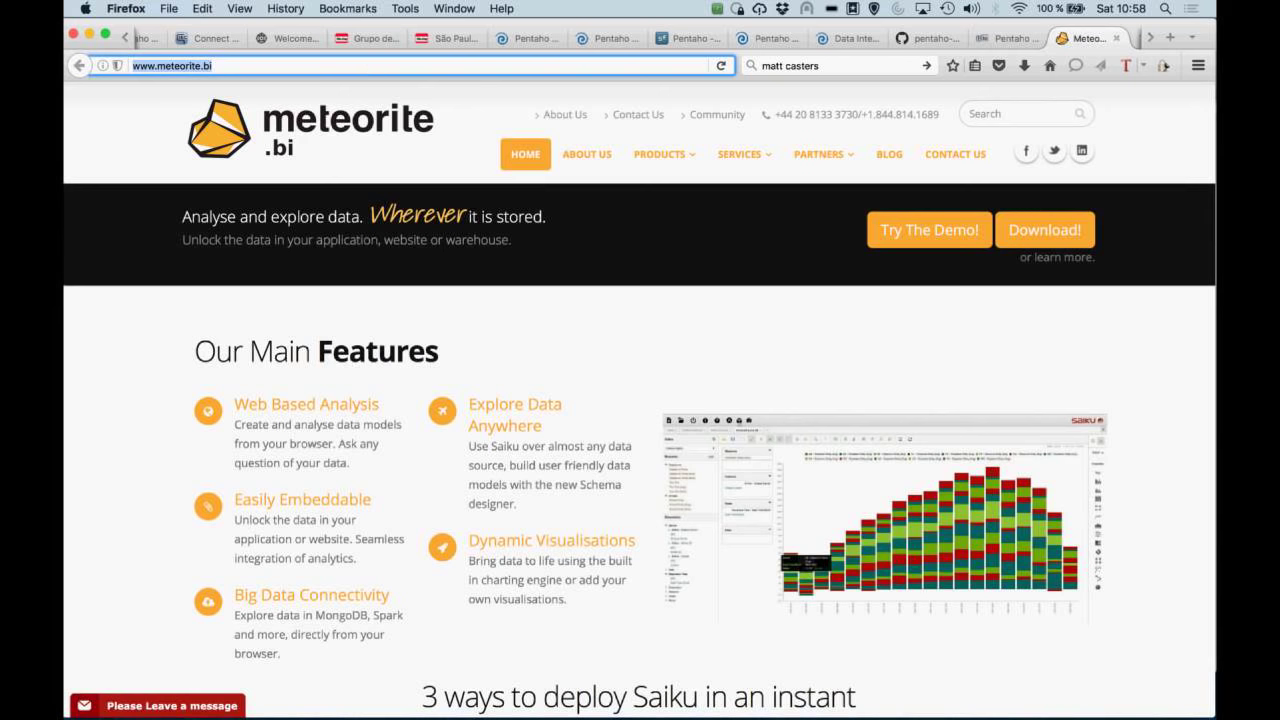
{"action": "key", "text": "super+space"}
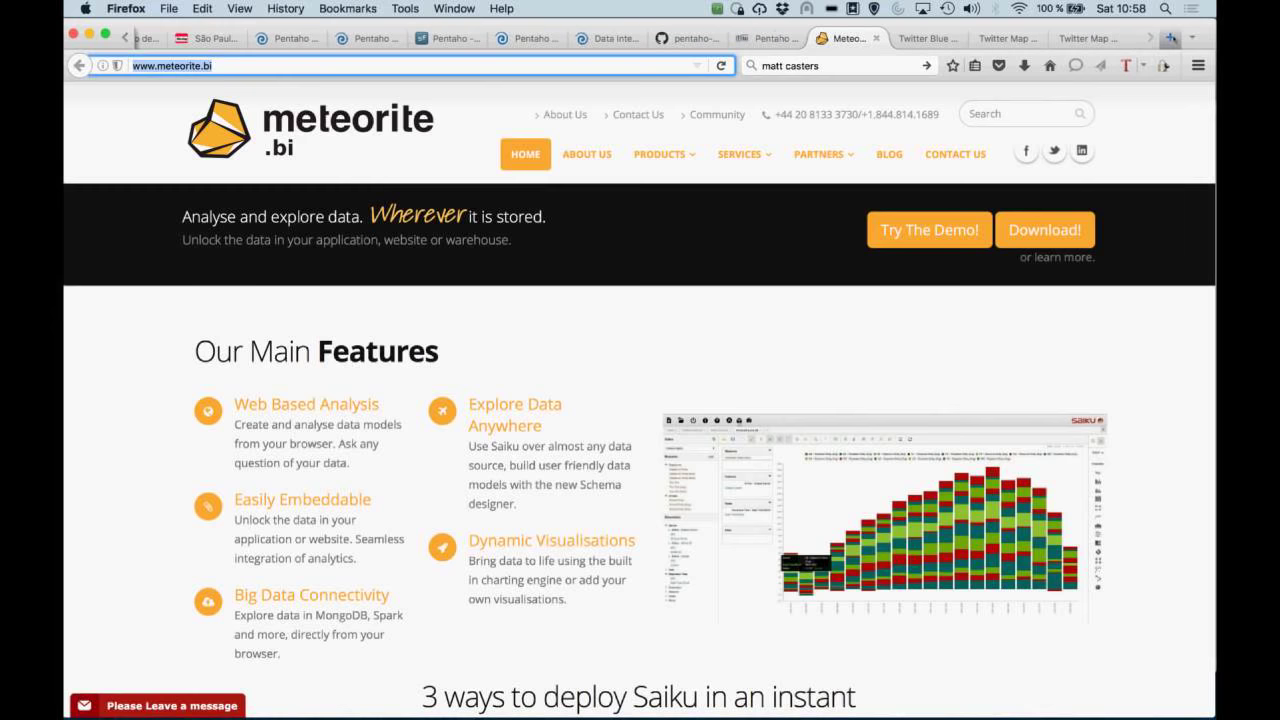
{"action": "left_click", "coordinate": [1170, 38]}
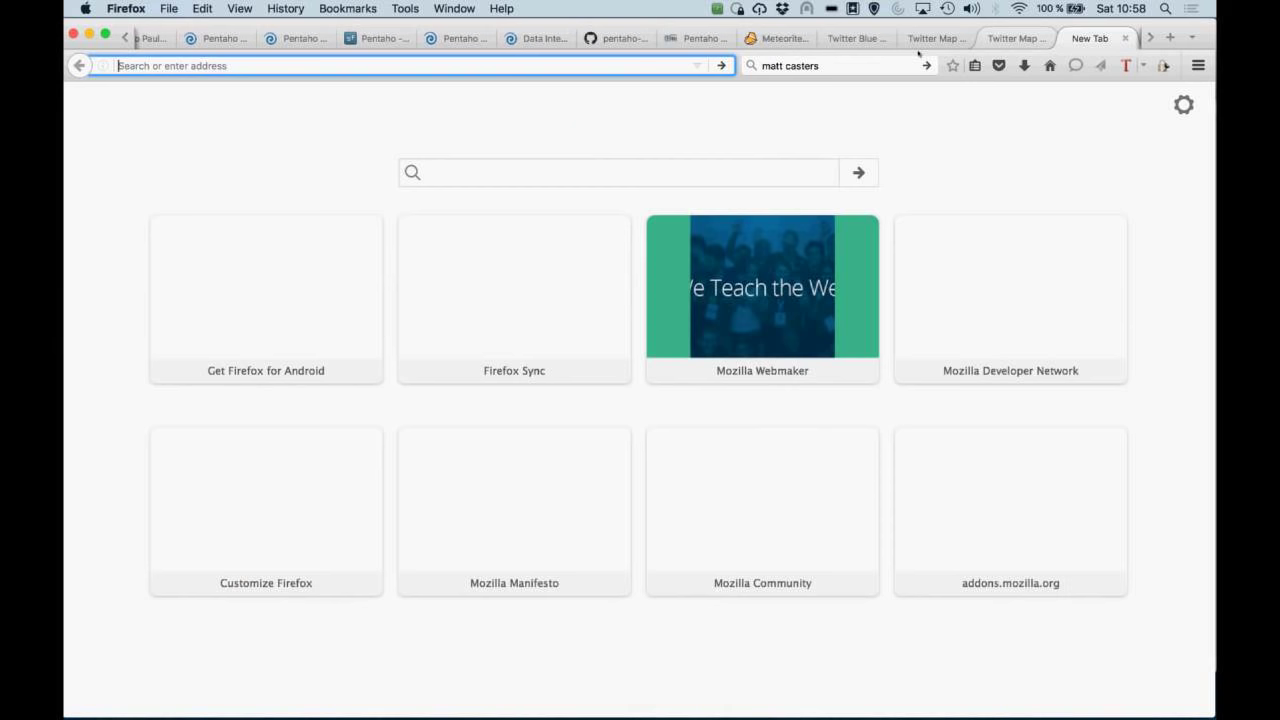
Search the web for 'jpivot' and open the FICO TONBELLER management page.
{"action": "left_click", "coordinate": [850, 63]}
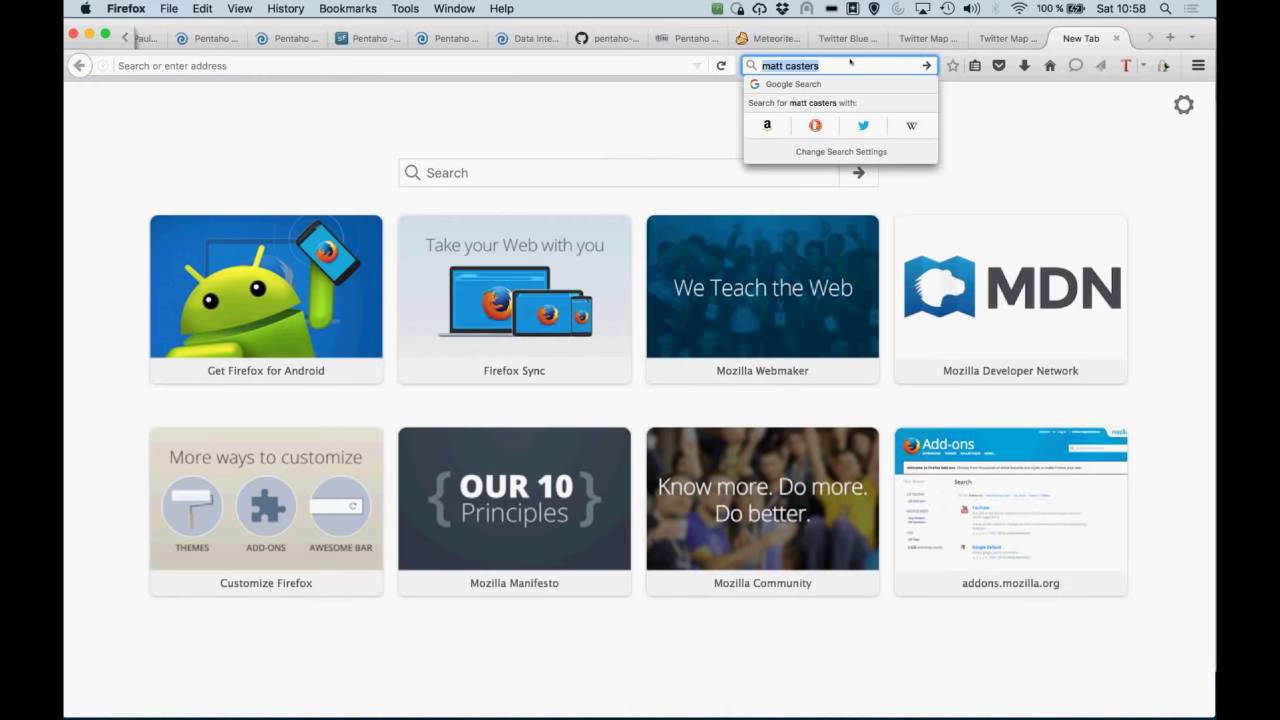
{"action": "type", "text": "jpivot"}
{"action": "key", "text": "Return"}
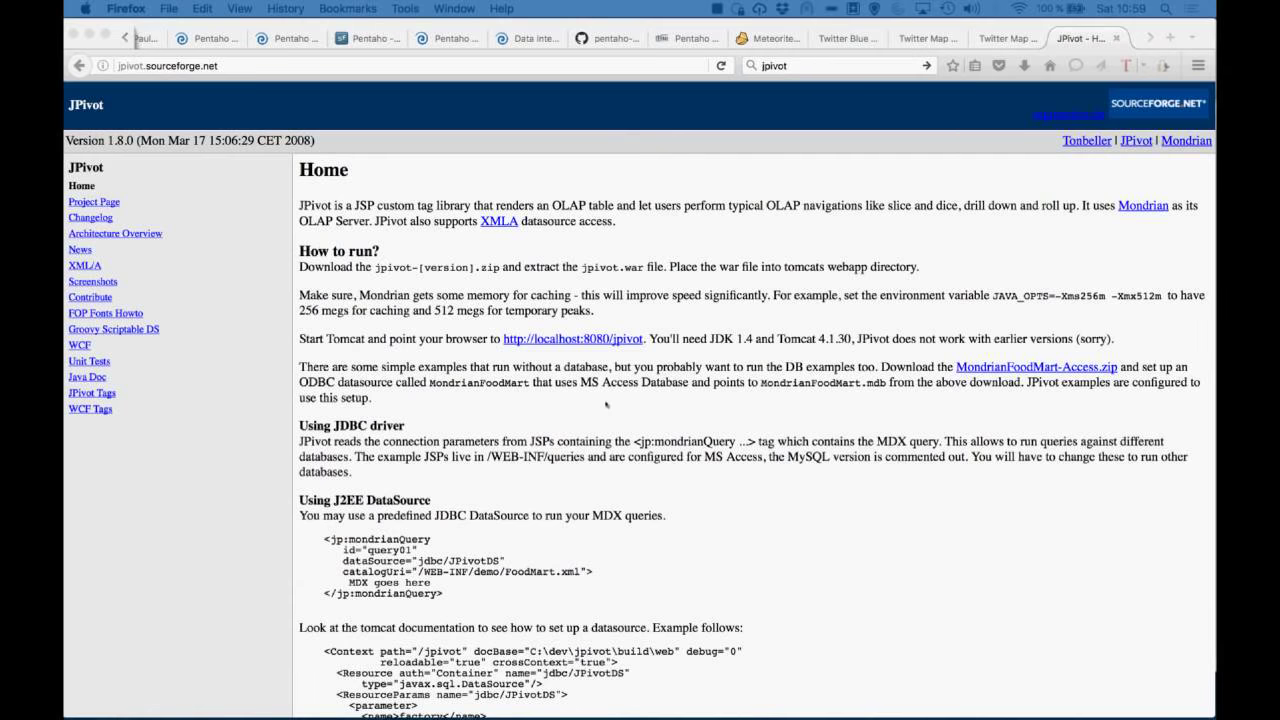
{"action": "scroll", "coordinate": [606, 404], "scroll_direction": "down", "scroll_amount": 1}
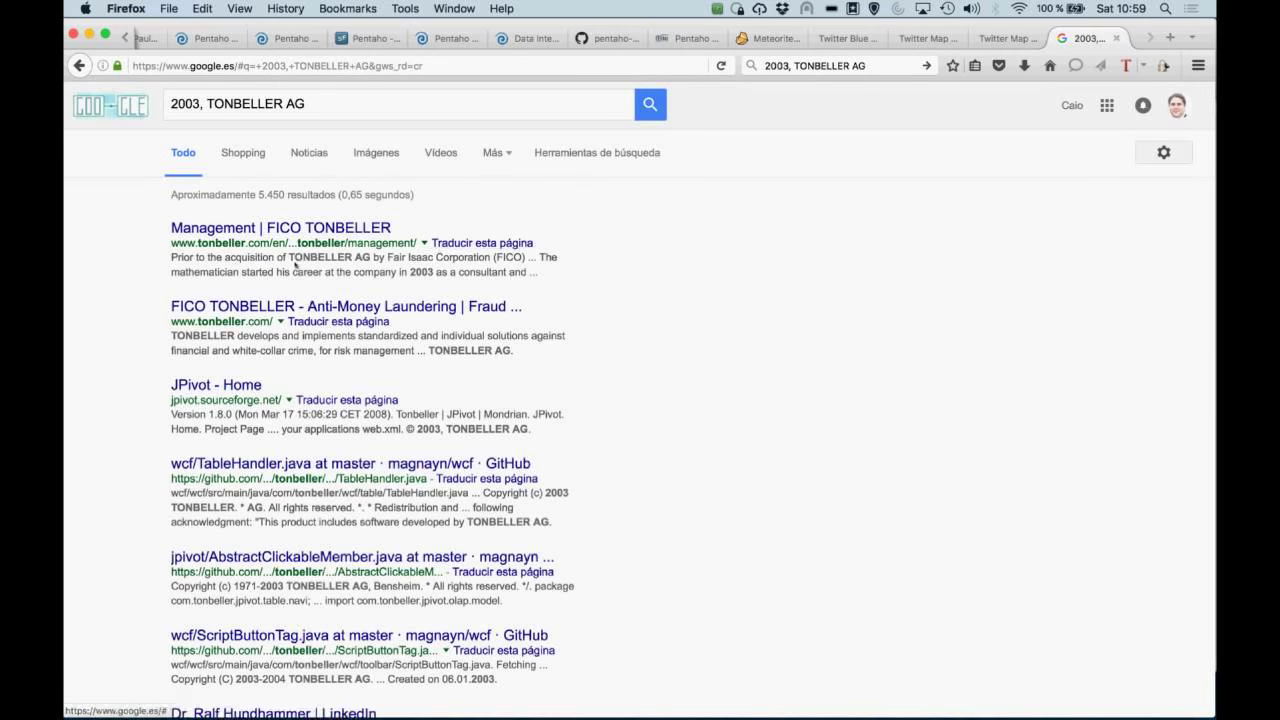
{"action": "left_click", "coordinate": [232, 237]}
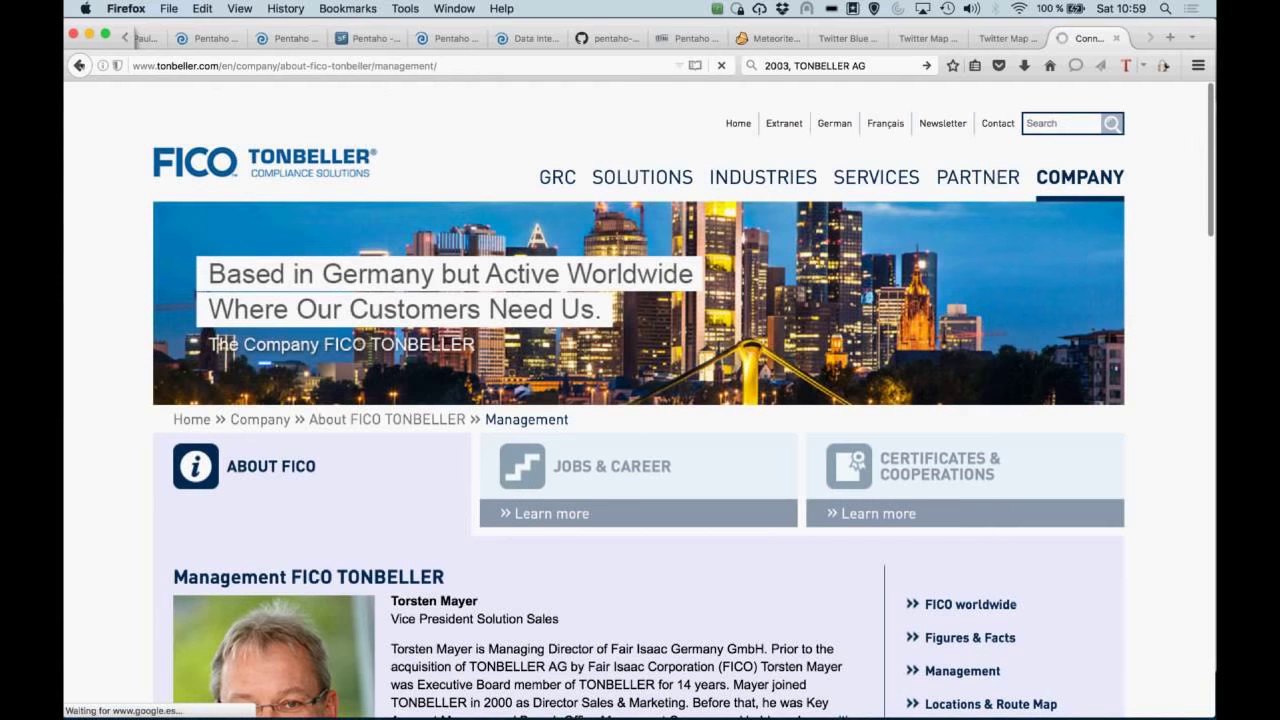
Start a new Saiku query on the SteelWheelsSales cube with Quantity as the measure.
{"action": "left_click", "coordinate": [753, 40]}
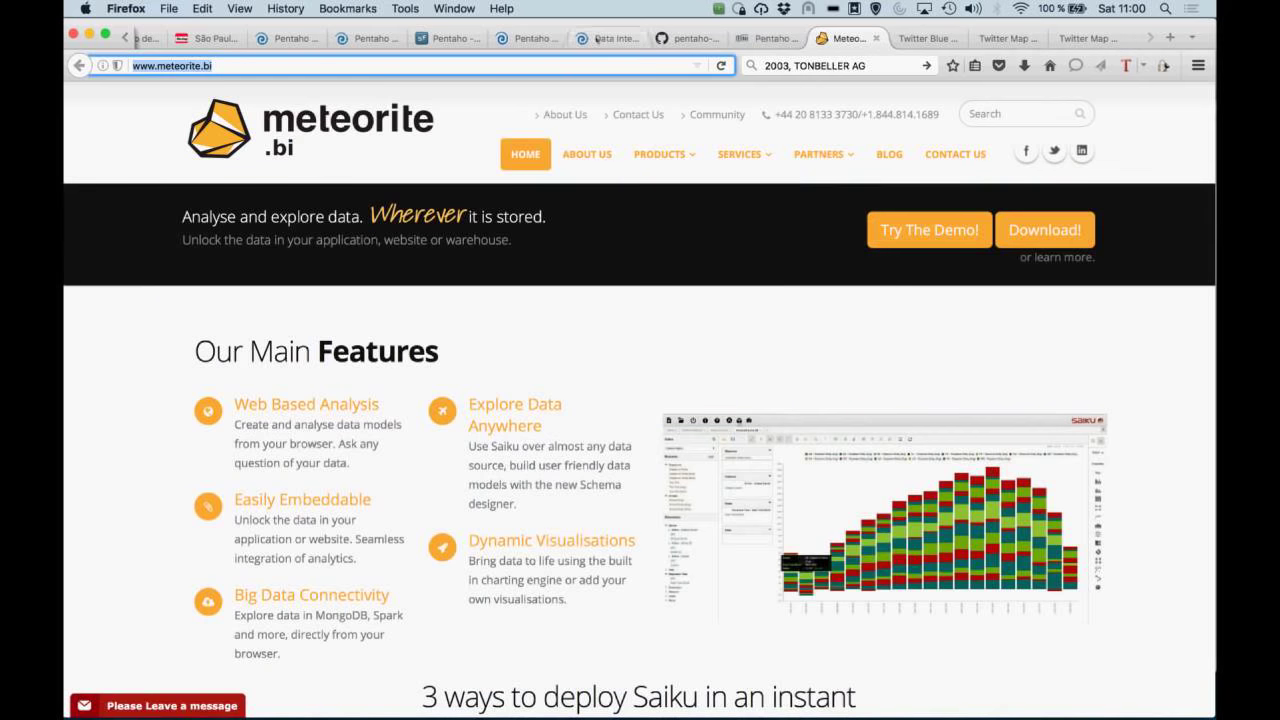
{"action": "left_click", "coordinate": [758, 39]}
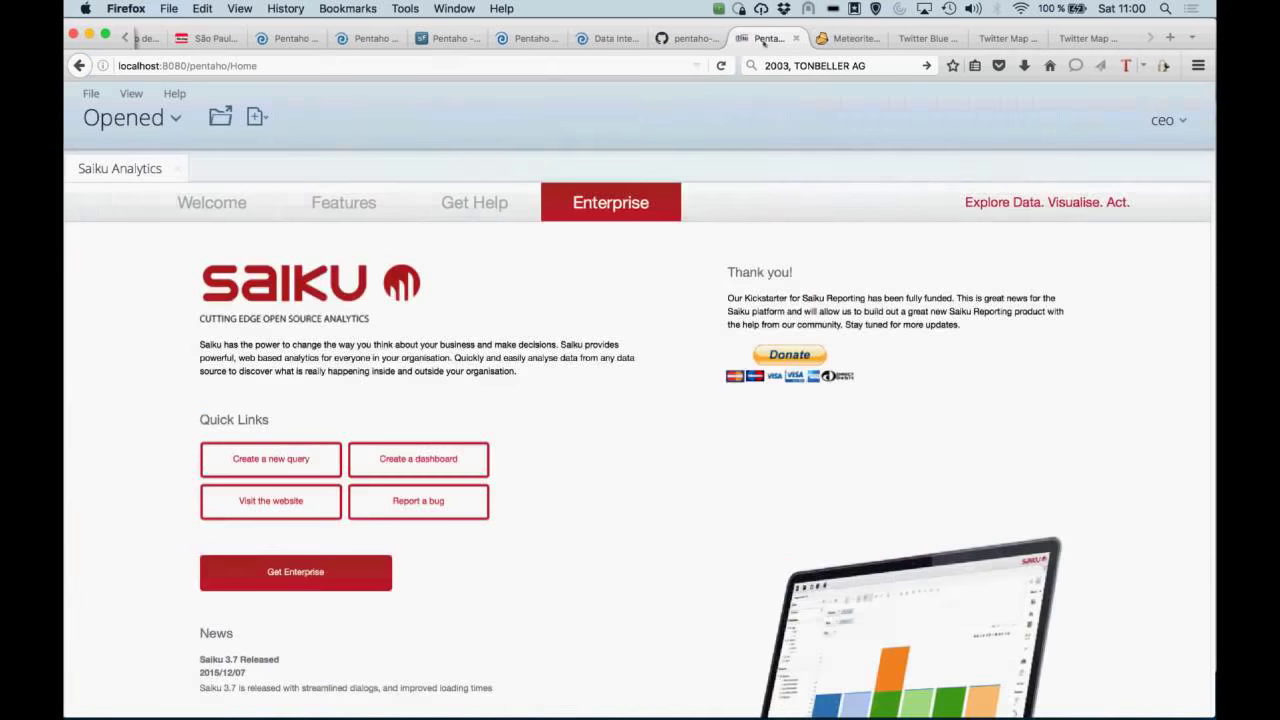
{"action": "left_click", "coordinate": [263, 455]}
{"action": "left_click", "coordinate": [164, 232]}
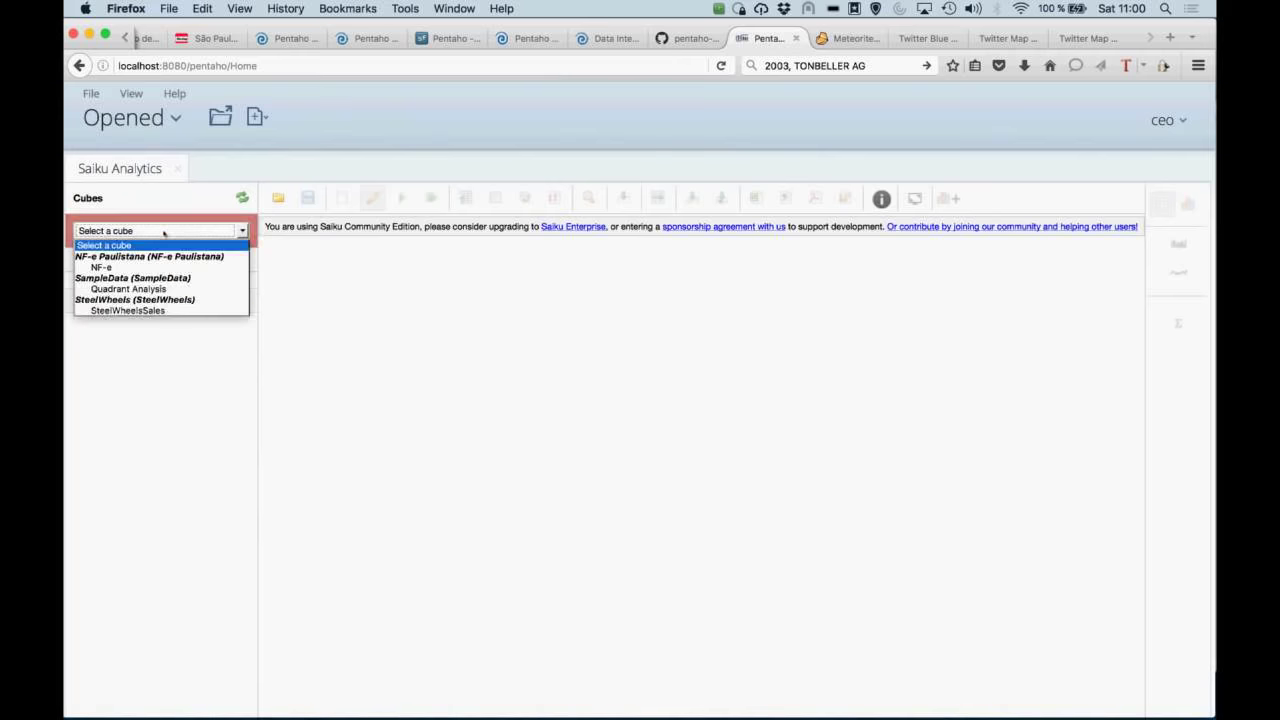
{"action": "left_click", "coordinate": [129, 312]}
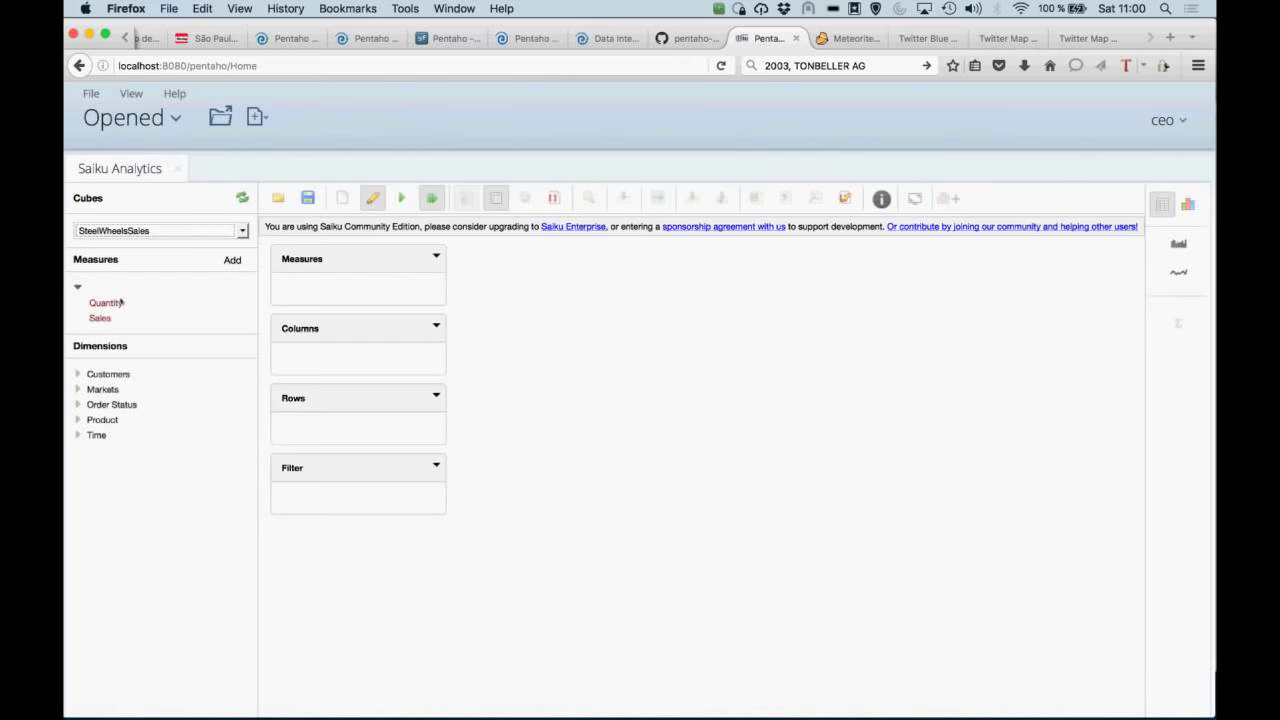
{"action": "left_click_drag", "start_coordinate": [106, 303], "coordinate": [340, 283]}
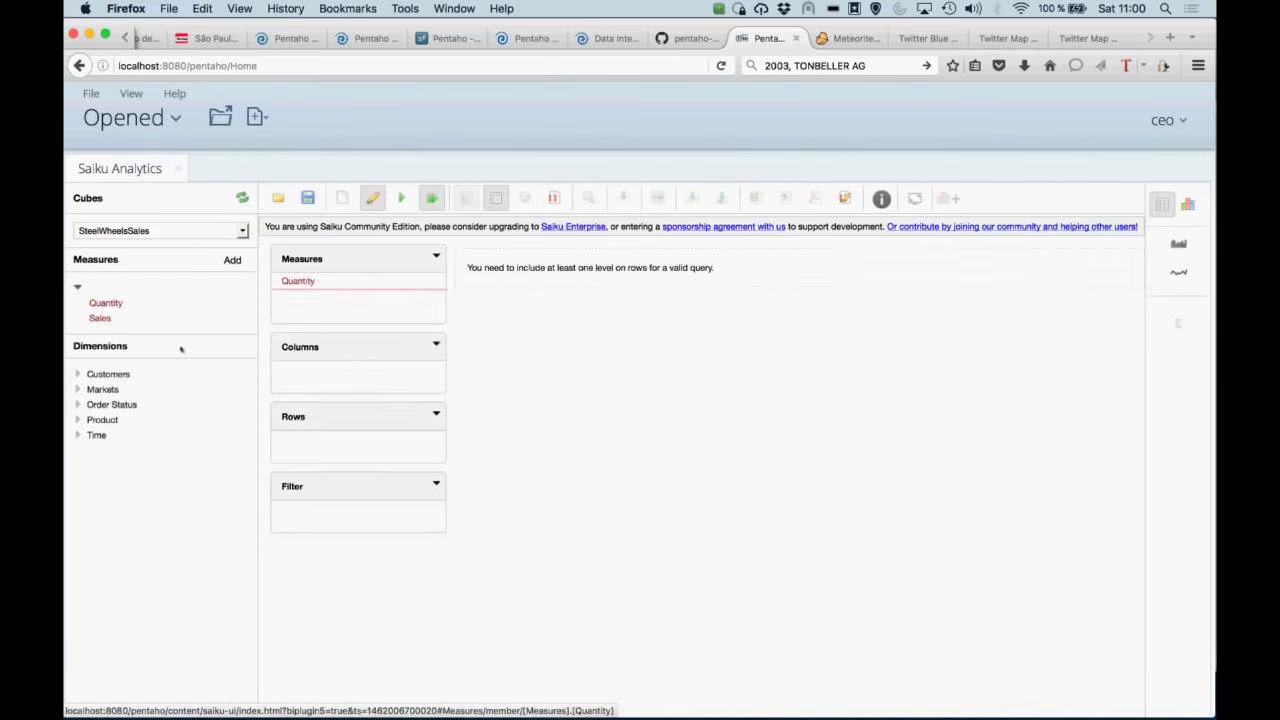
Try Customer on the rows, remove it, and expand the Markets dimension.
{"action": "left_click", "coordinate": [79, 374]}
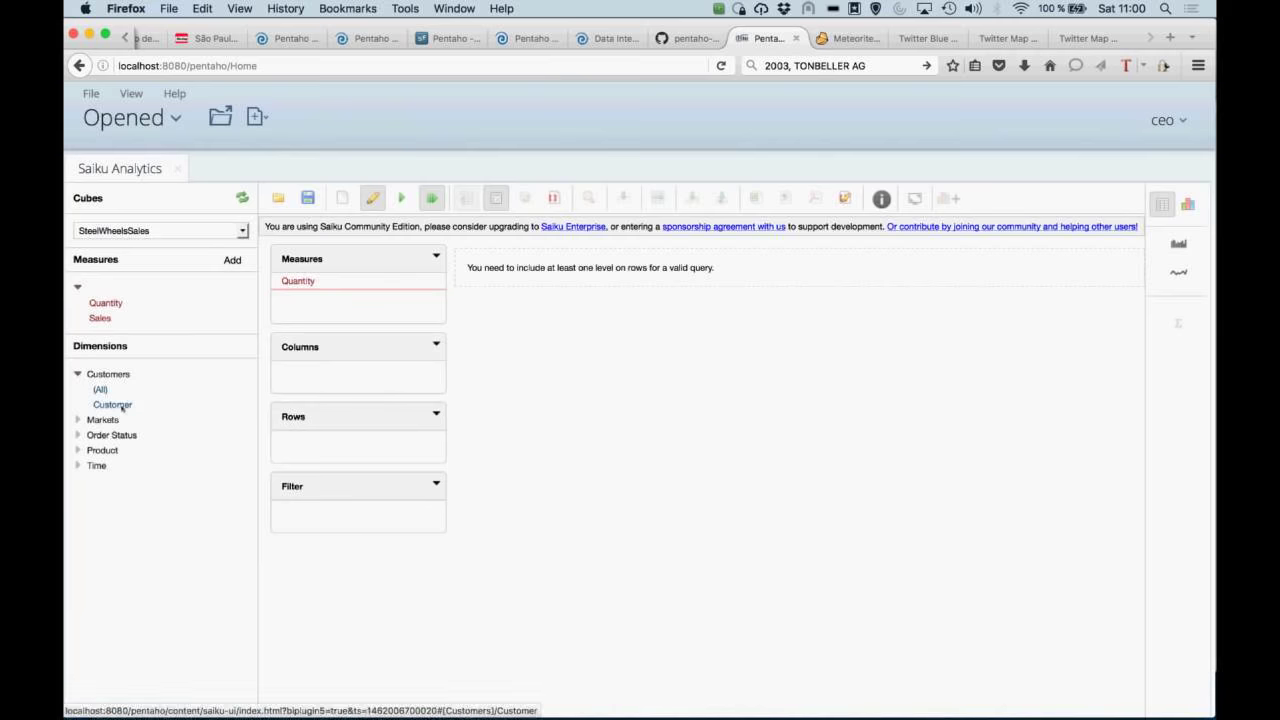
{"action": "left_click_drag", "start_coordinate": [124, 406], "coordinate": [326, 448]}
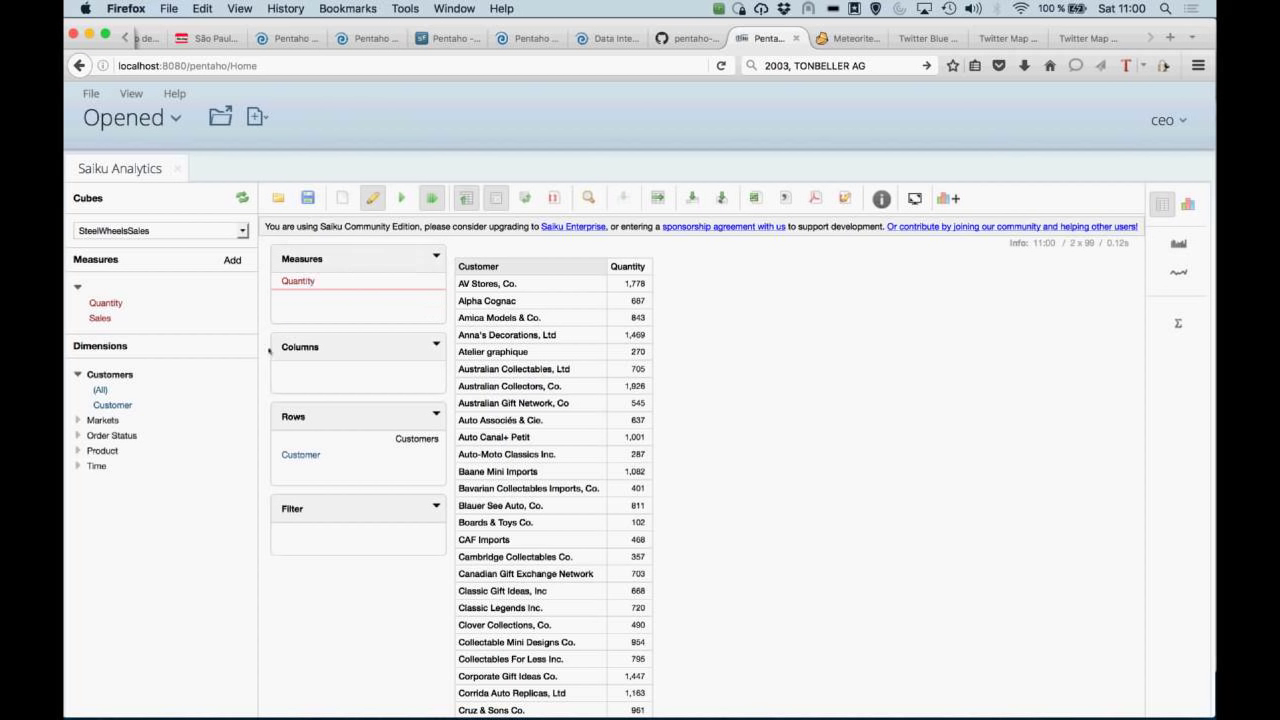
{"action": "mouse_move", "coordinate": [300, 455]}
{"action": "left_mouse_down"}
{"action": "mouse_move", "coordinate": [116, 452]}
{"action": "mouse_move", "coordinate": [292, 449]}
{"action": "left_mouse_up"}
{"action": "left_click", "coordinate": [102, 420]}
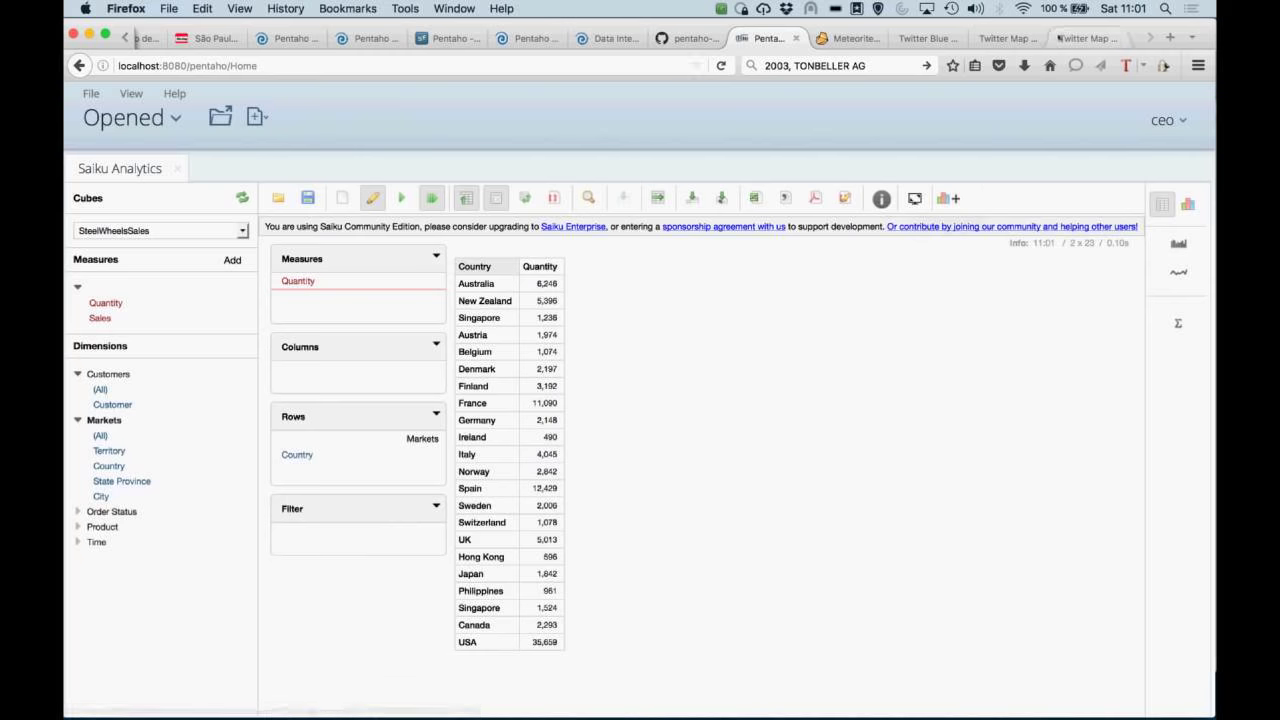
Browse the it4biz SaikuChartPlus repository on GitHub, then return to the Saiku query.
{"action": "left_click", "coordinate": [683, 40]}
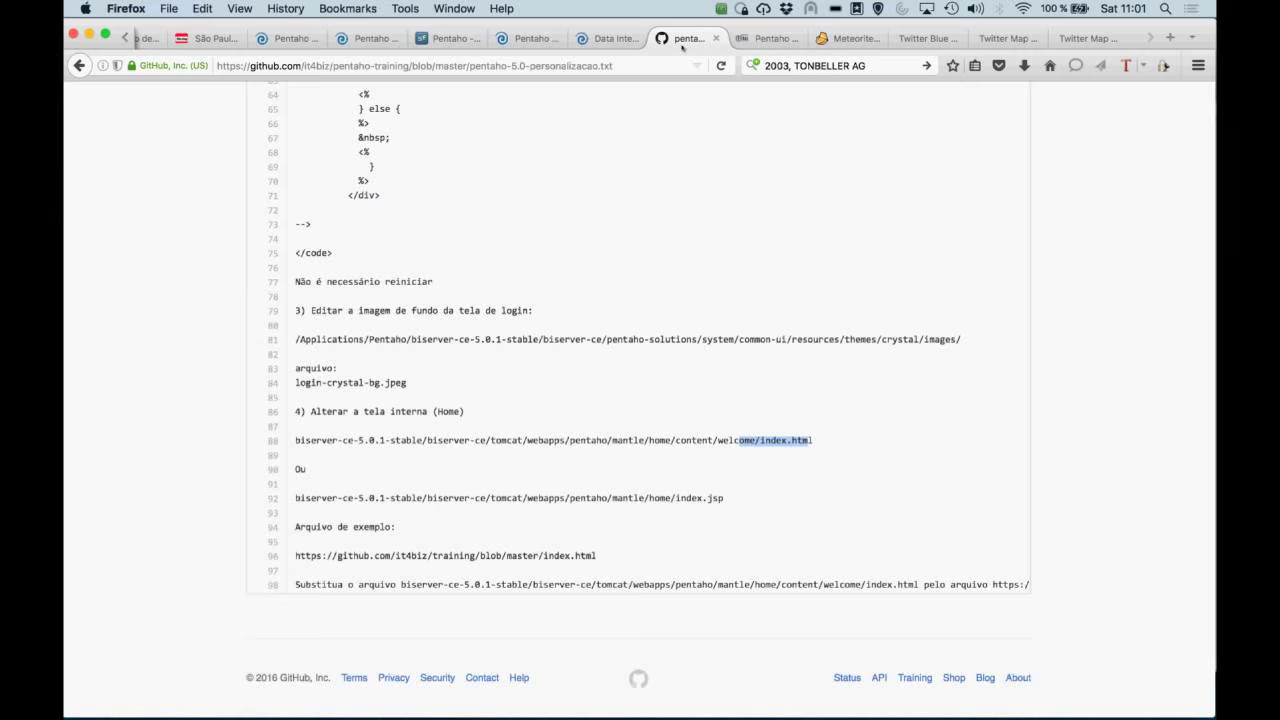
{"action": "scroll", "coordinate": [300, 160], "scroll_direction": "up", "scroll_amount": 20}
{"action": "left_click", "coordinate": [277, 146], "text": "super"}
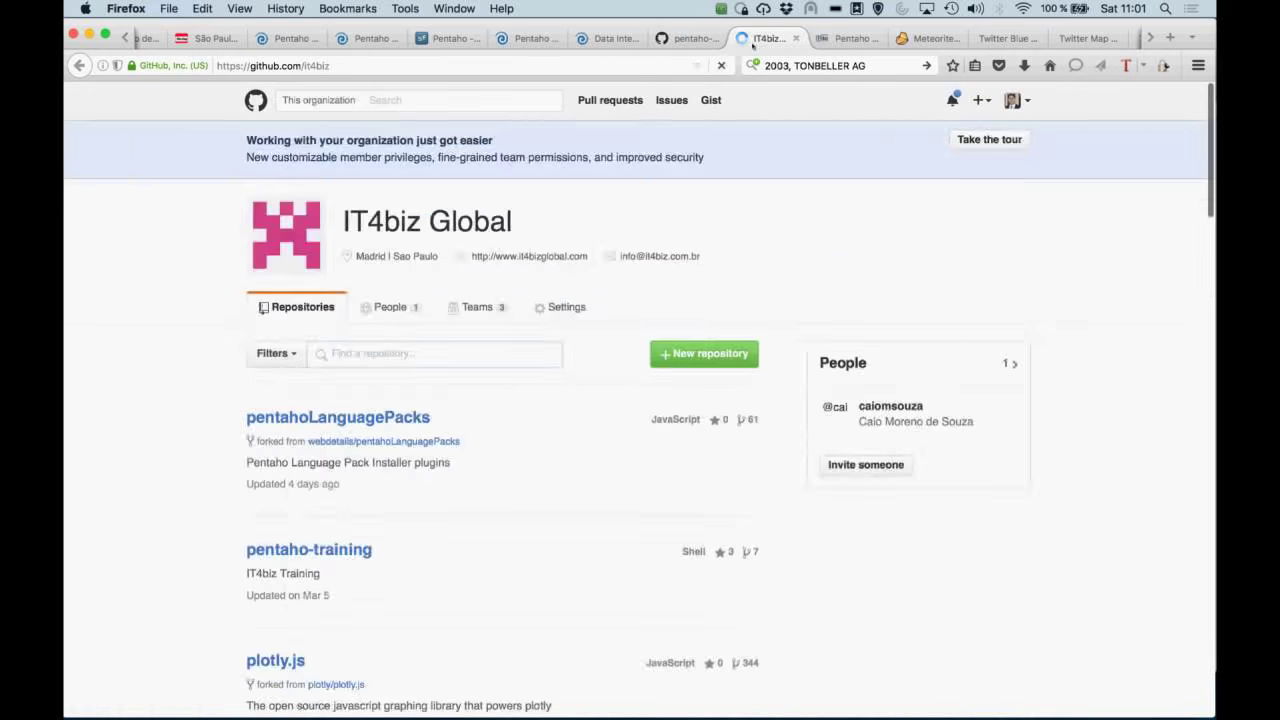
{"action": "scroll", "coordinate": [344, 400], "scroll_direction": "down", "scroll_amount": 5}
{"action": "left_click", "coordinate": [344, 305]}
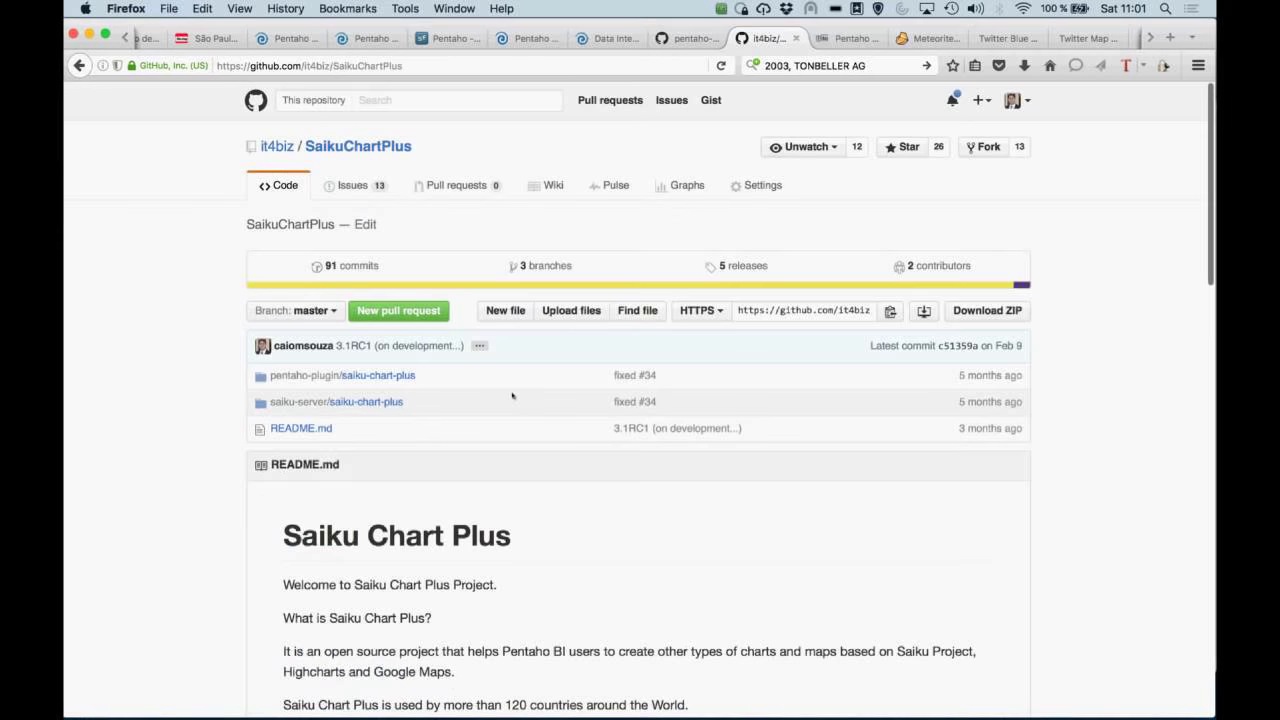
{"action": "scroll", "coordinate": [512, 396], "scroll_direction": "down", "scroll_amount": 15}
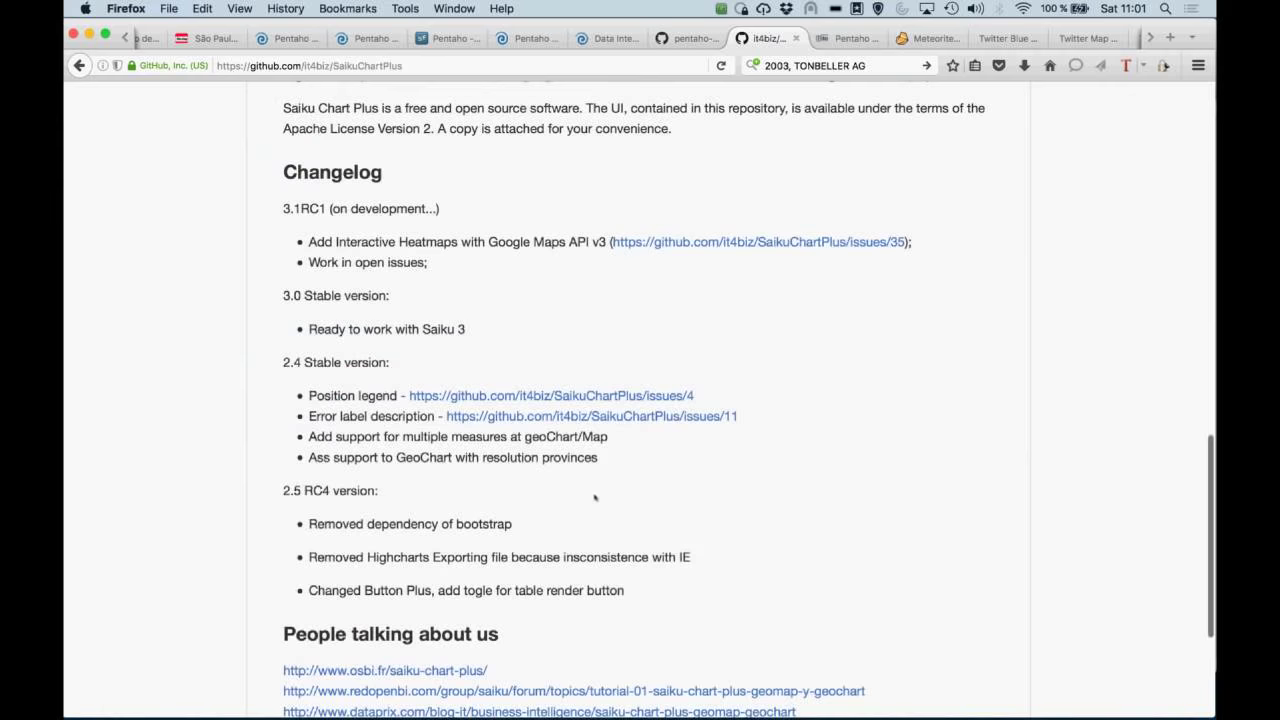
{"action": "key", "text": "ctrl+Tab"}
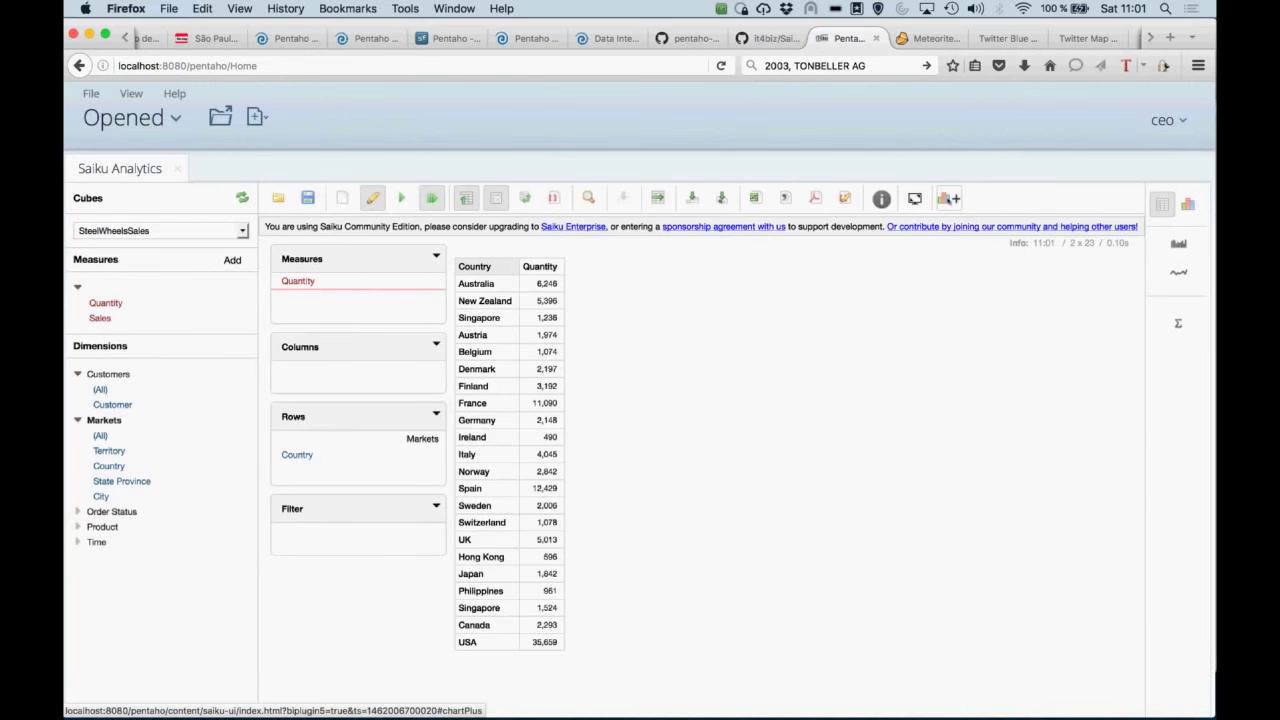
Chart the country quantities using the world map geographic chart.
{"action": "left_click", "coordinate": [948, 198]}
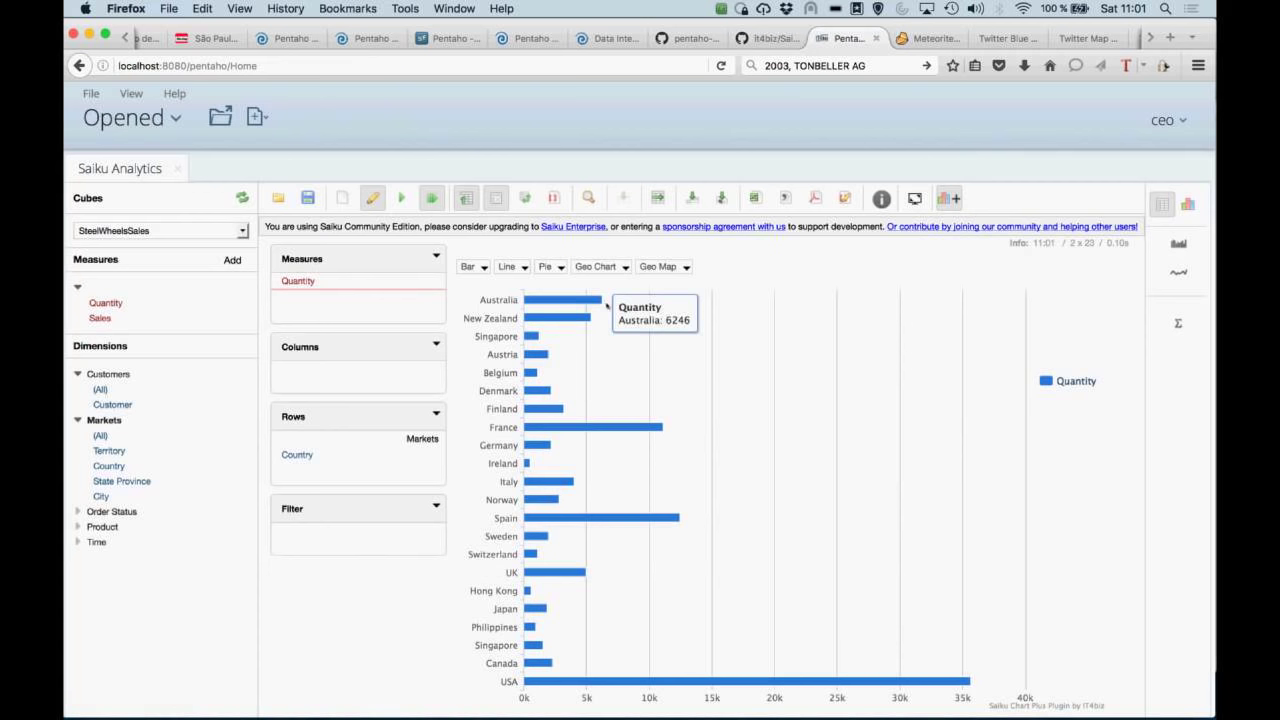
{"action": "left_click", "coordinate": [523, 266]}
{"action": "left_click", "coordinate": [598, 266]}
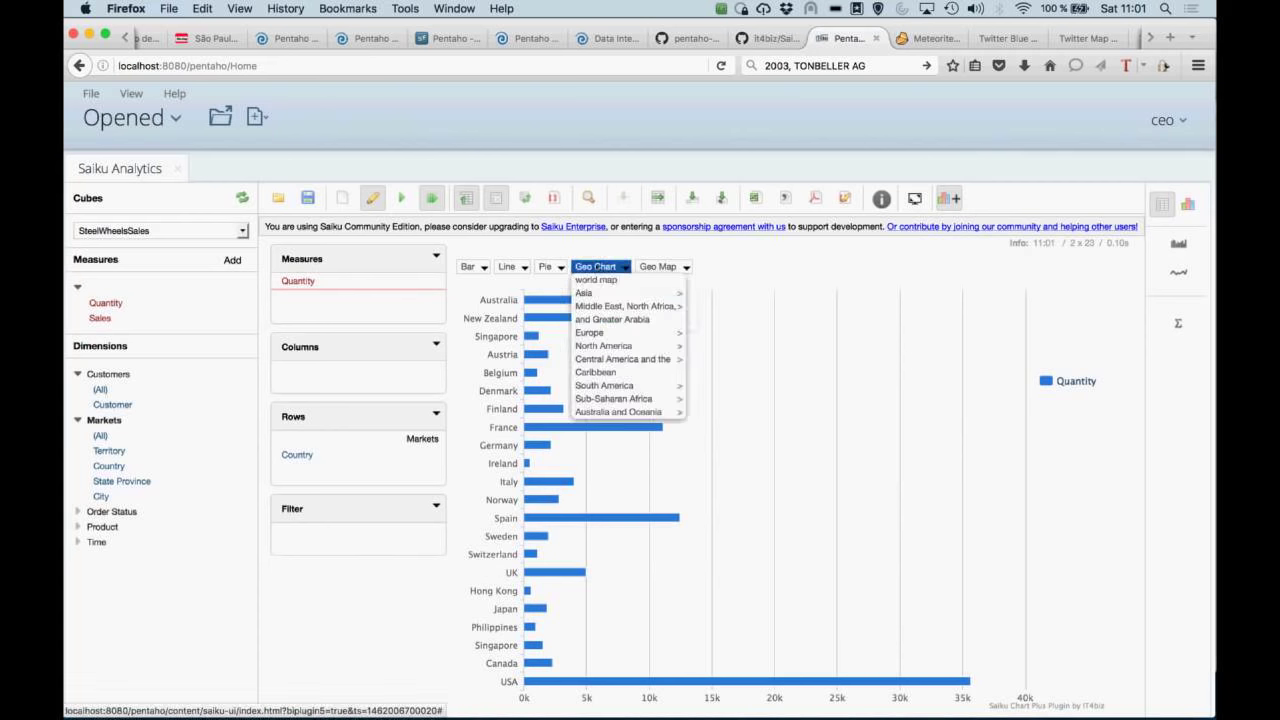
{"action": "left_click", "coordinate": [597, 281]}
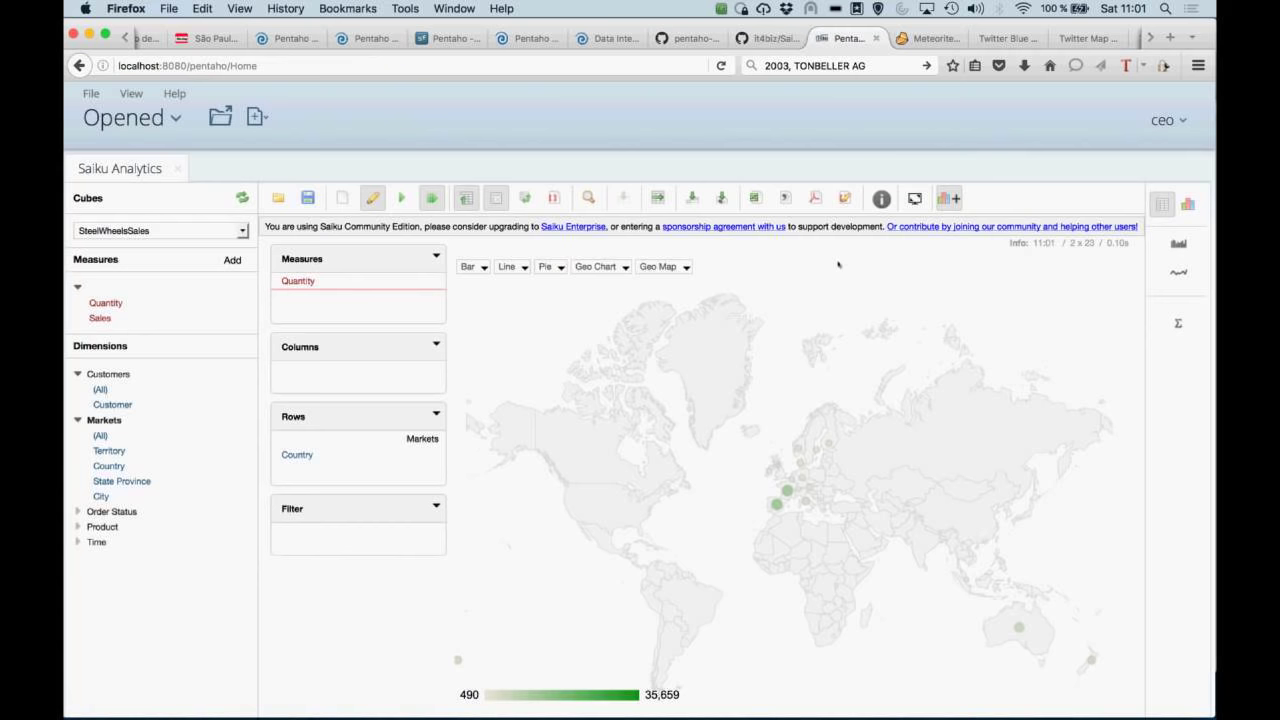
Switch to the Geo Map type, shading countries up to 35,659.
{"action": "left_click", "coordinate": [660, 266]}
{"action": "left_click", "coordinate": [675, 278]}
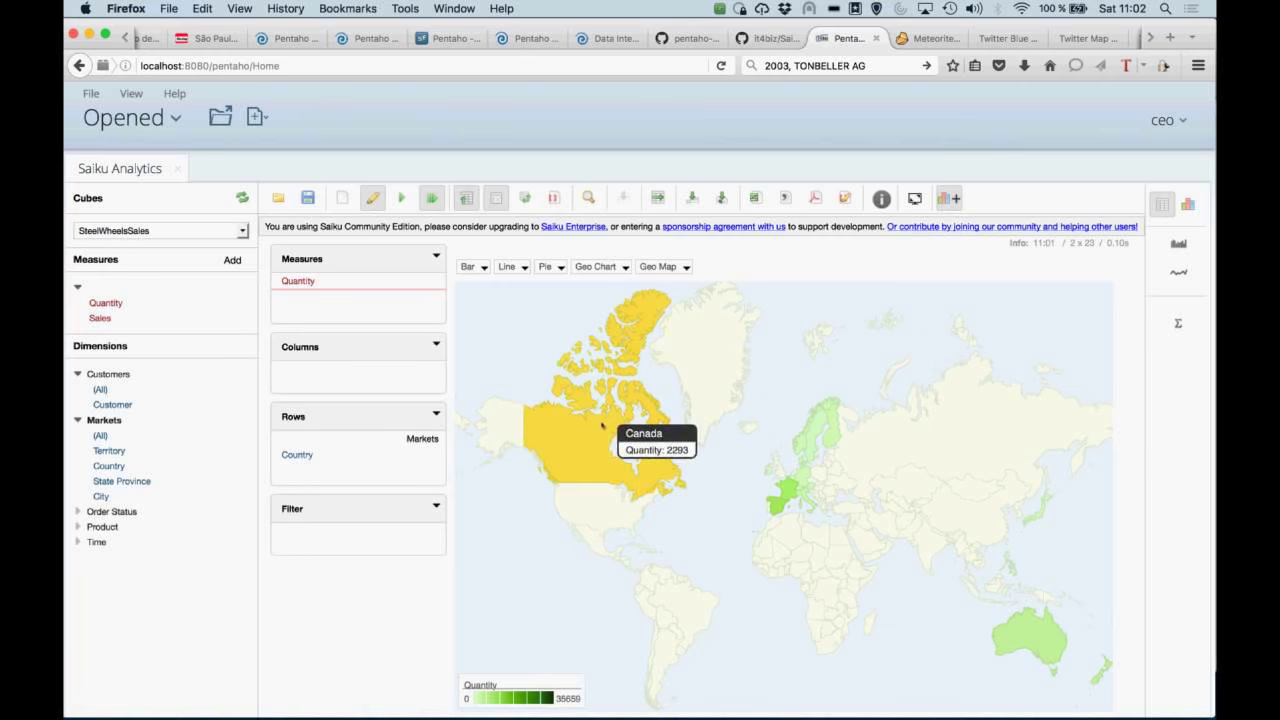
{"action": "mouse_move", "coordinate": [1024, 646]}
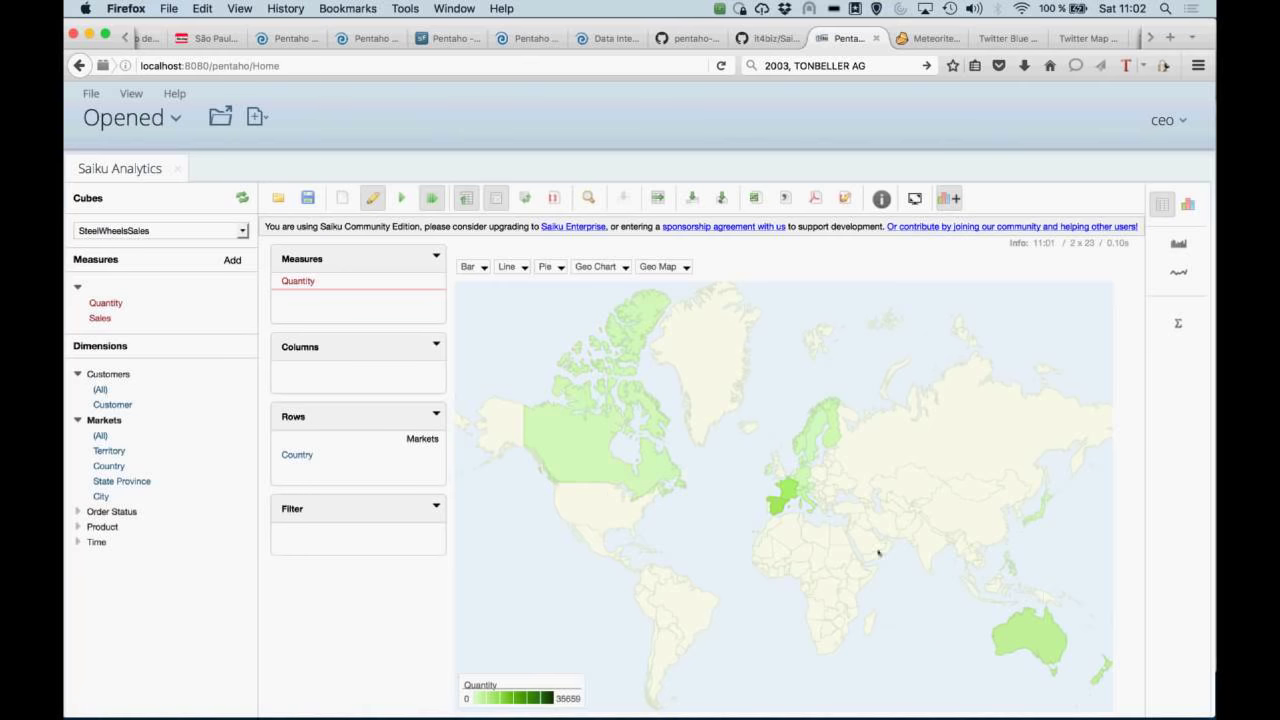
{"action": "mouse_move", "coordinate": [771, 508]}
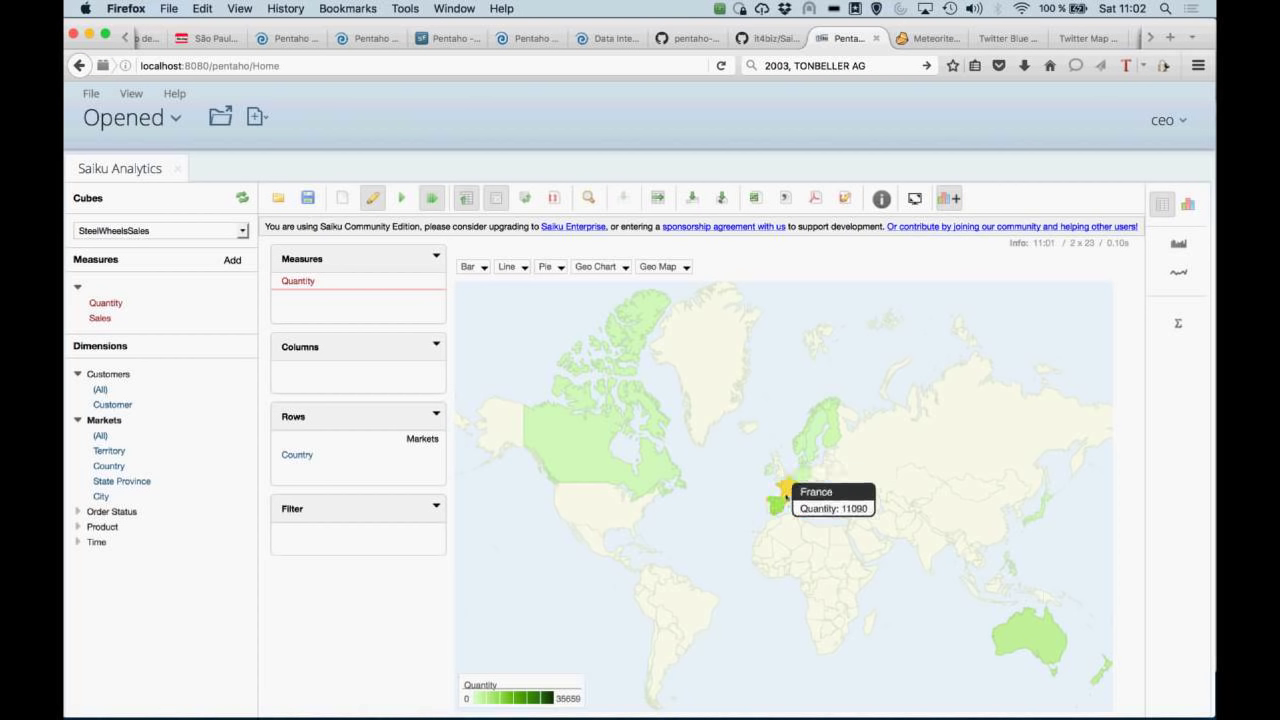
{"action": "mouse_move", "coordinate": [803, 449]}
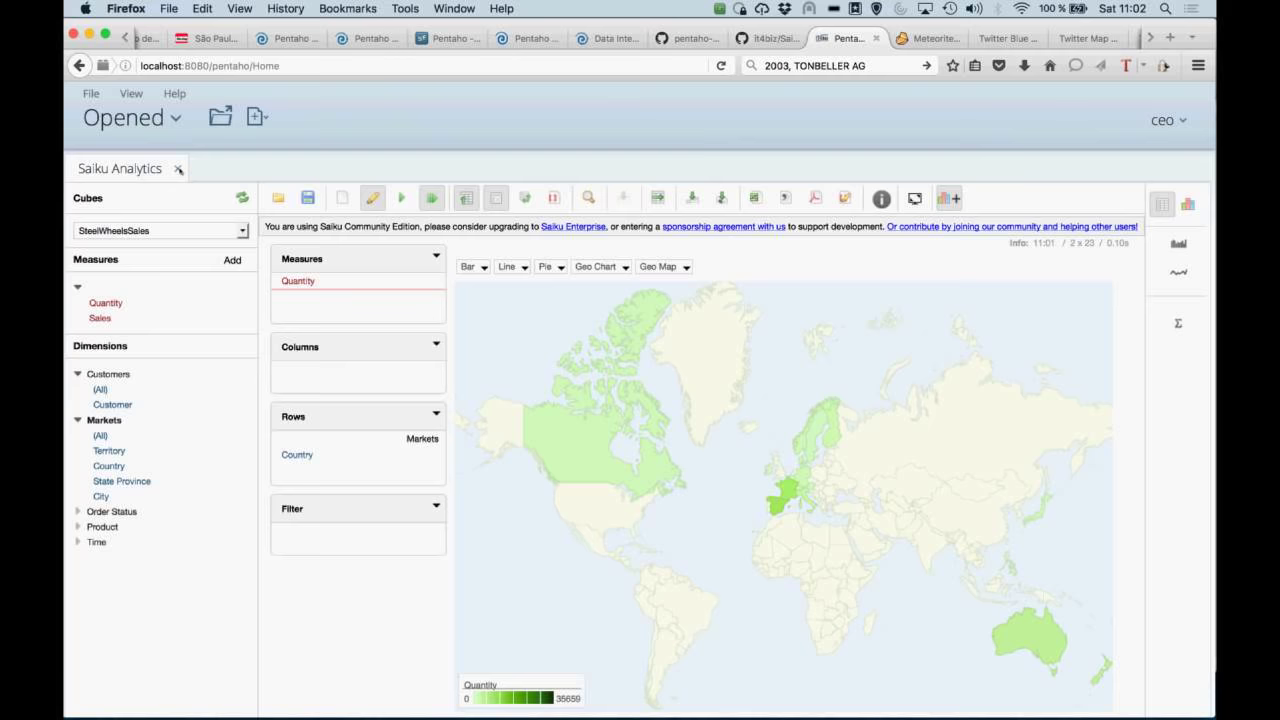
Close the Saiku analysis and create a new CDE Dashboard from Create New.
{"action": "left_click", "coordinate": [178, 169]}
{"action": "left_click", "coordinate": [261, 246]}
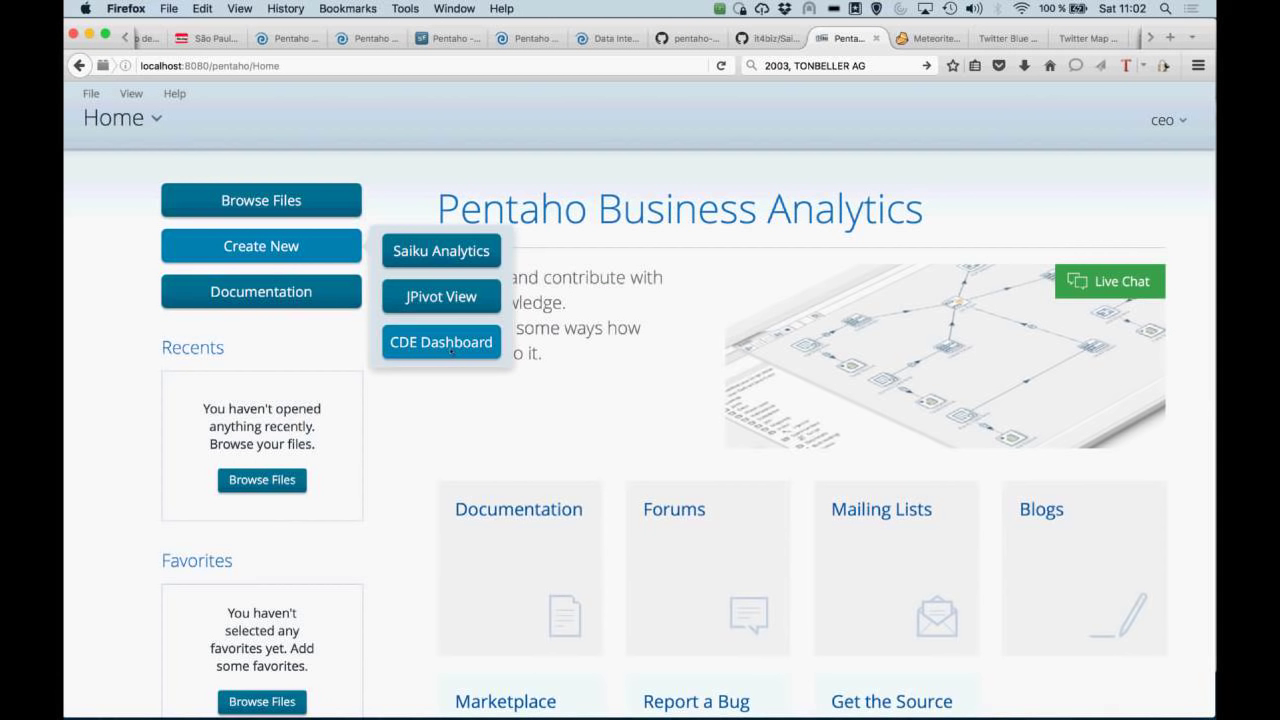
{"action": "left_click", "coordinate": [451, 351]}
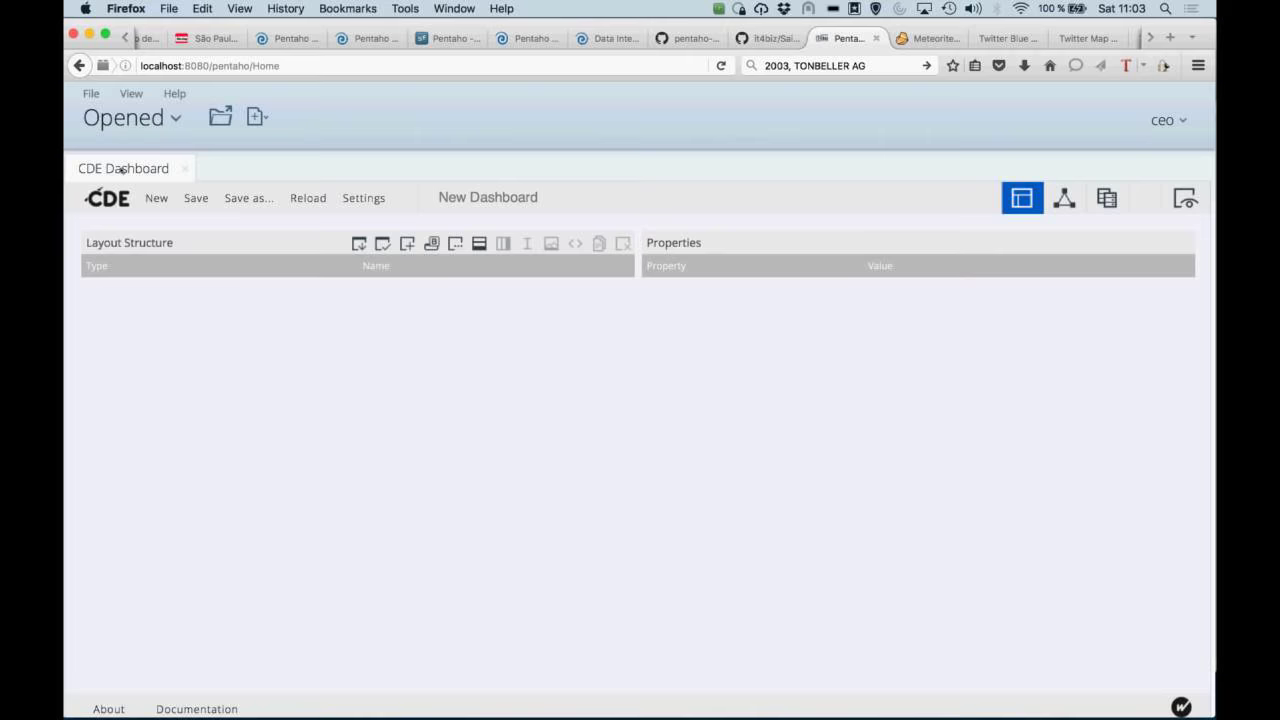
Move the blank CDE dashboard editor into its own browser window, confirming with Yes.
{"action": "double_click", "coordinate": [121, 170]}
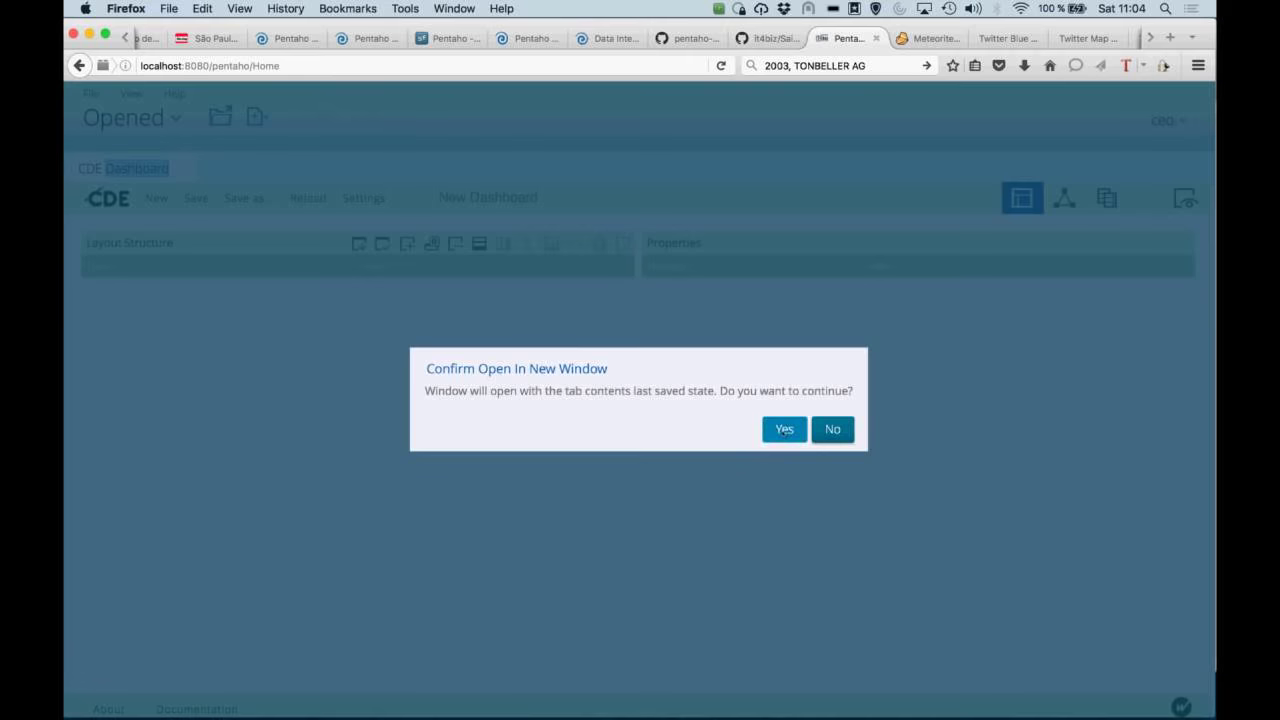
{"action": "left_click", "coordinate": [785, 430]}
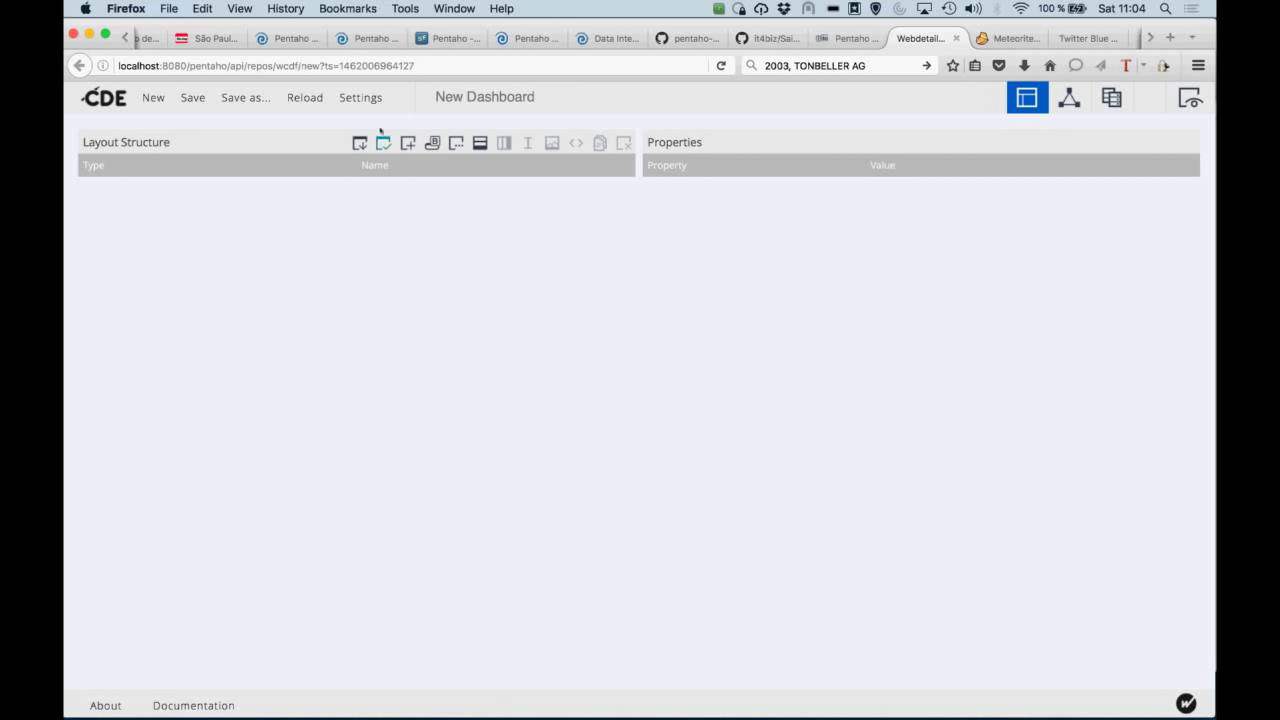
Start Save as and pick public > IT4biz > Analysis as the destination folder.
{"action": "left_click", "coordinate": [229, 98]}
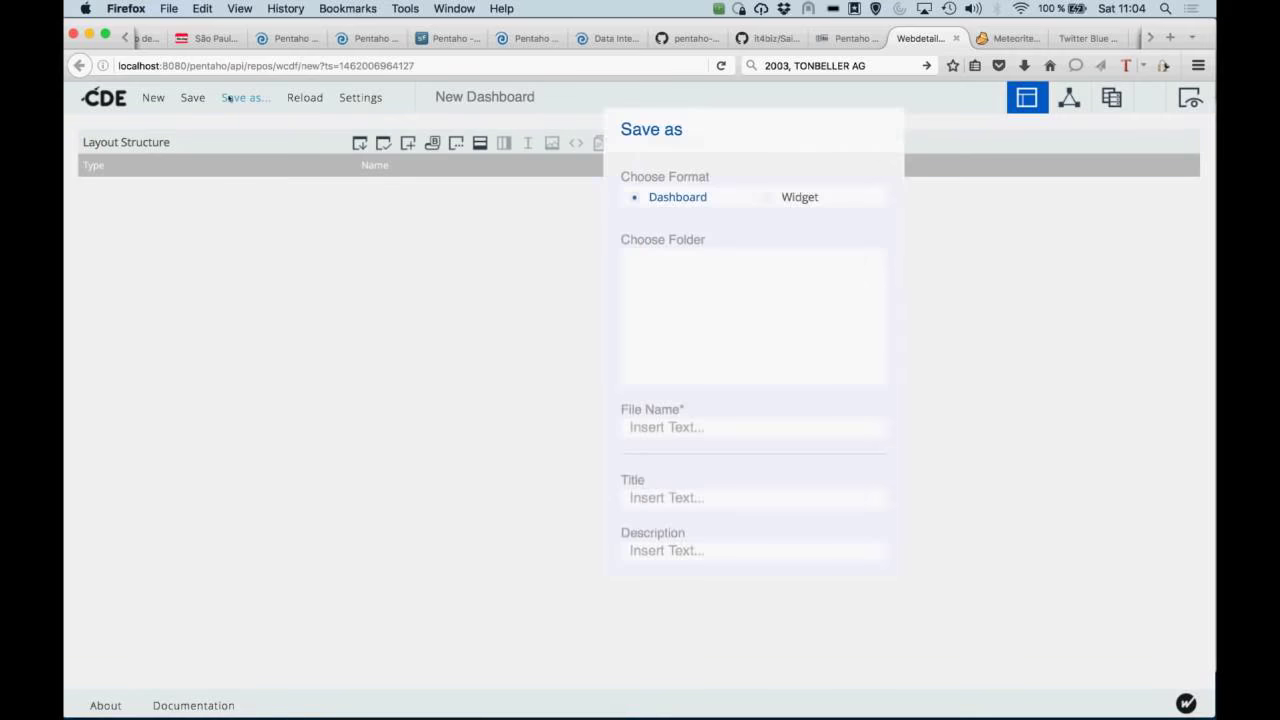
{"action": "left_click", "coordinate": [535, 282]}
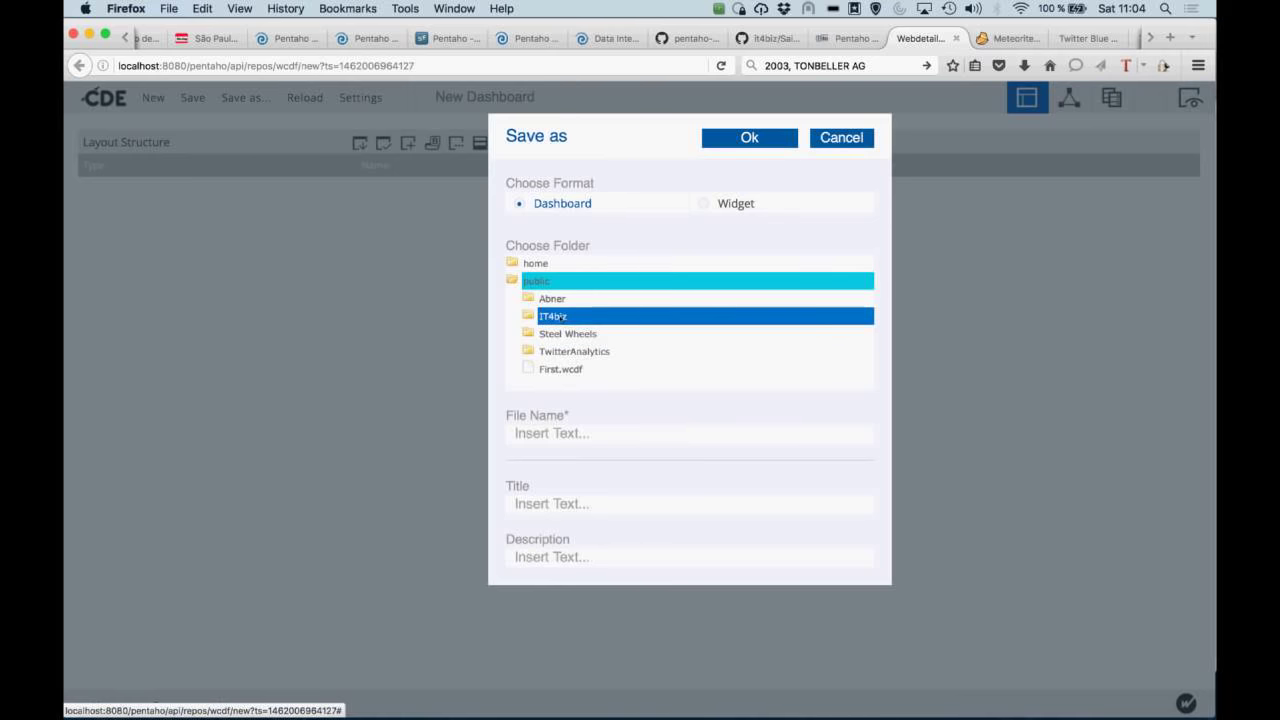
{"action": "left_click", "coordinate": [552, 316]}
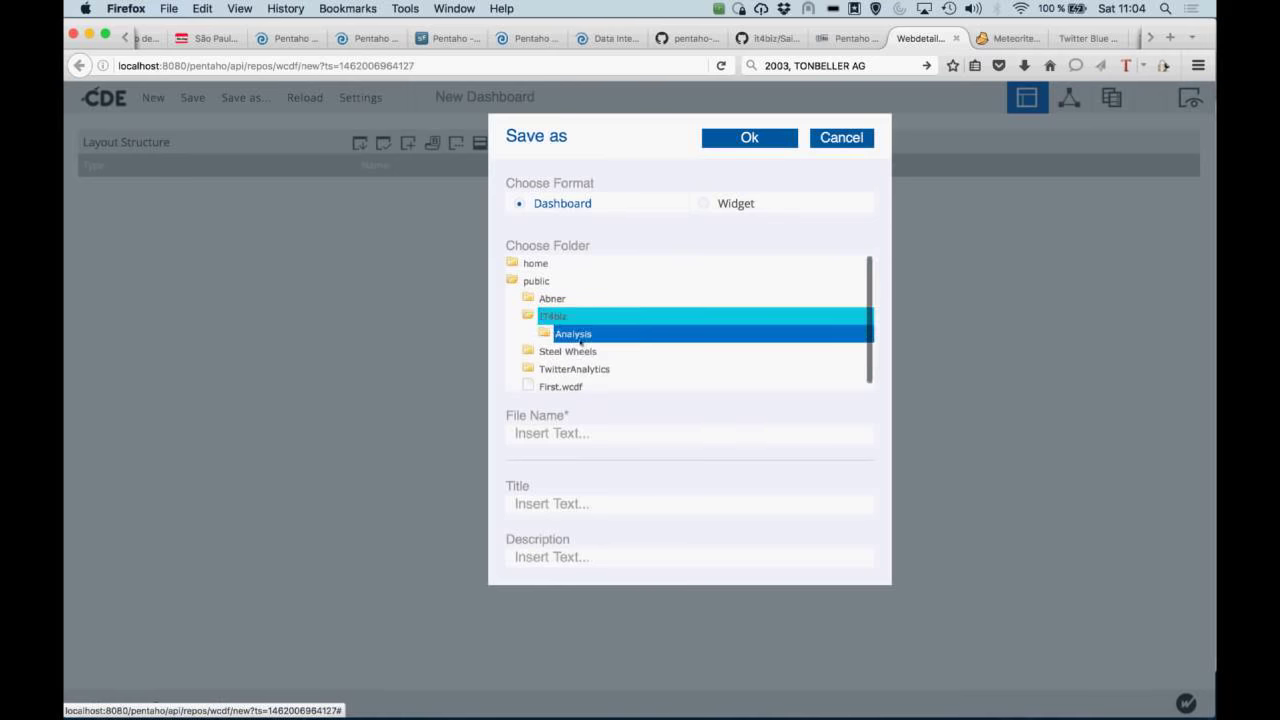
{"action": "left_click", "coordinate": [577, 335]}
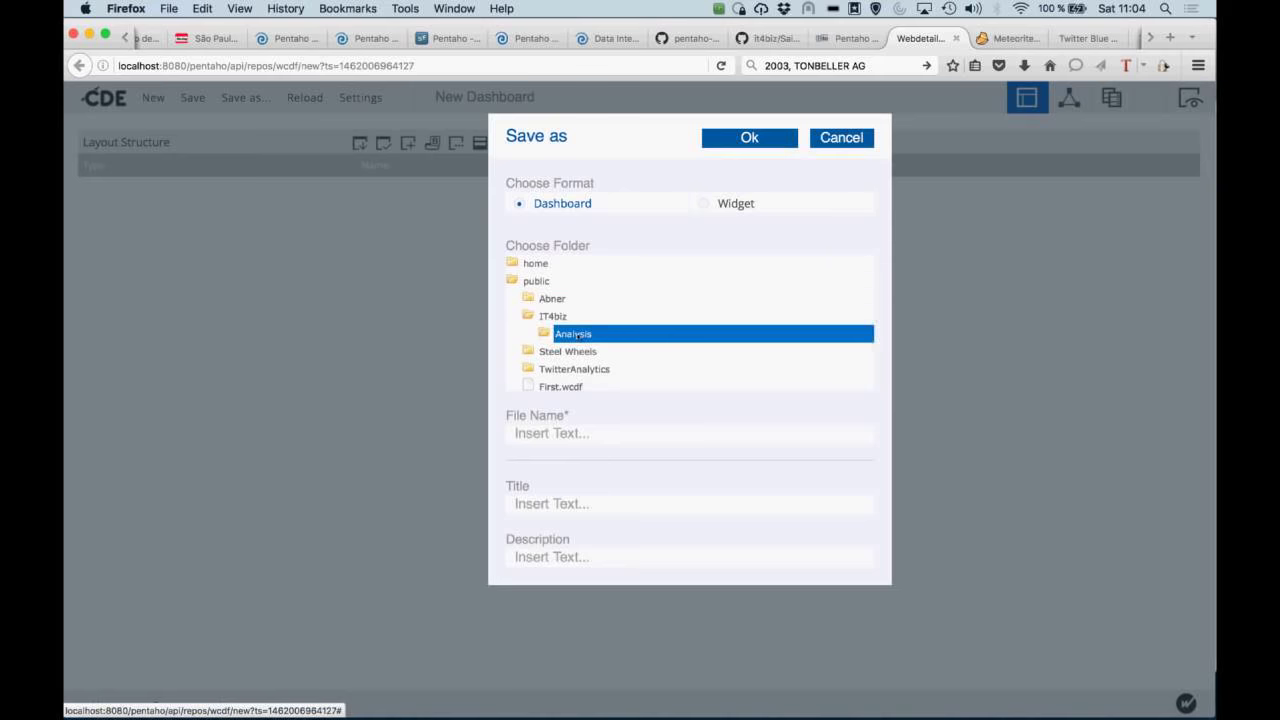
{"action": "left_click", "coordinate": [843, 36]}
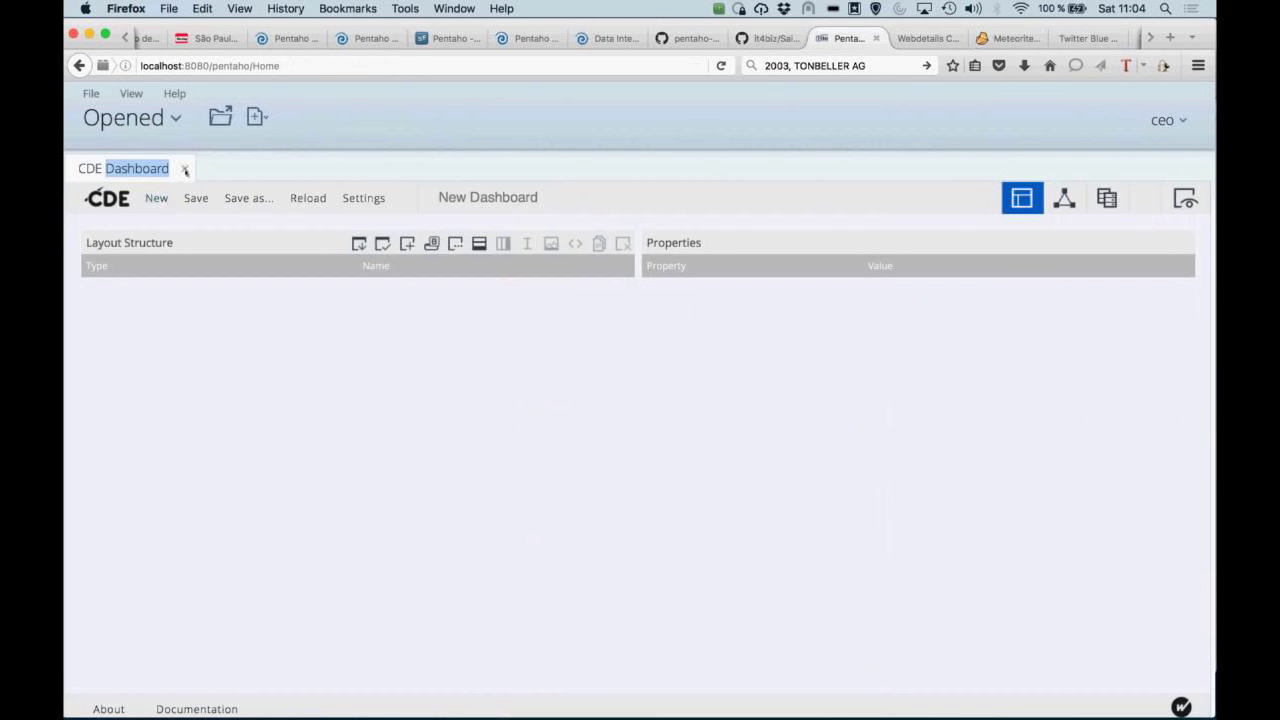
Close the duplicate CDE tab and browse the IT4biz and Analysis repository folders.
{"action": "left_click", "coordinate": [185, 170]}
{"action": "left_click", "coordinate": [260, 209]}
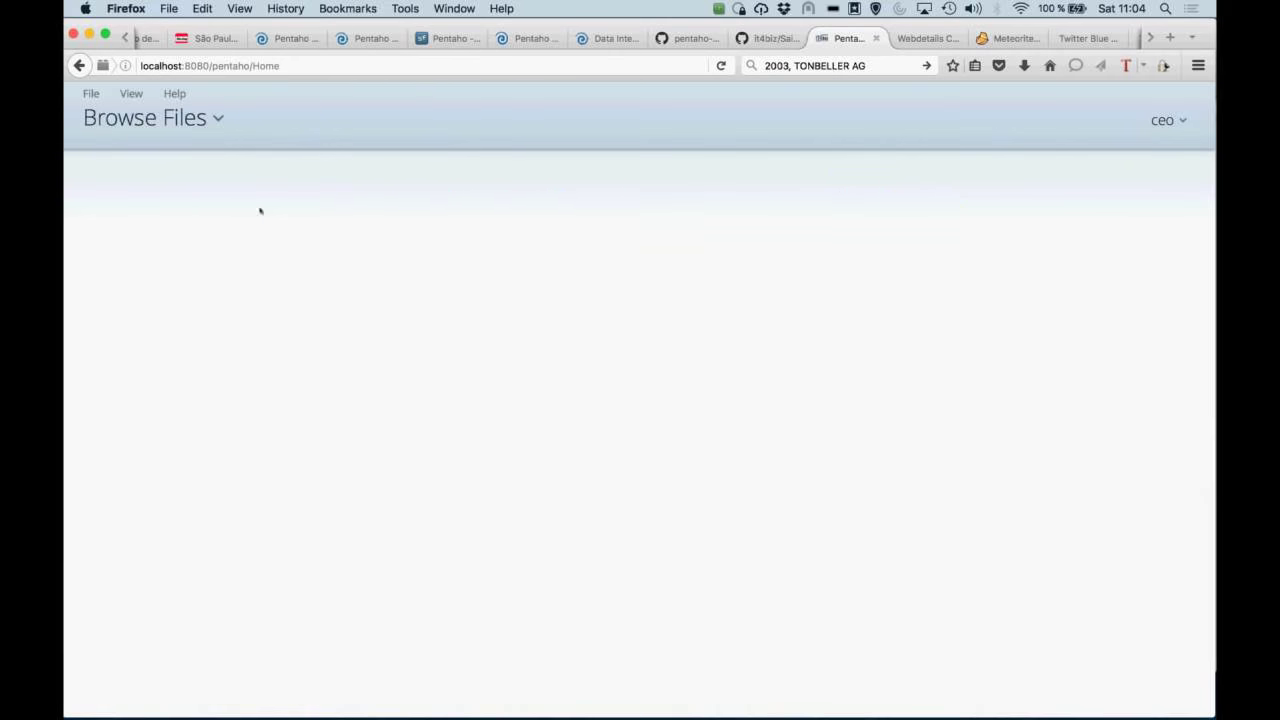
{"action": "left_click", "coordinate": [303, 332]}
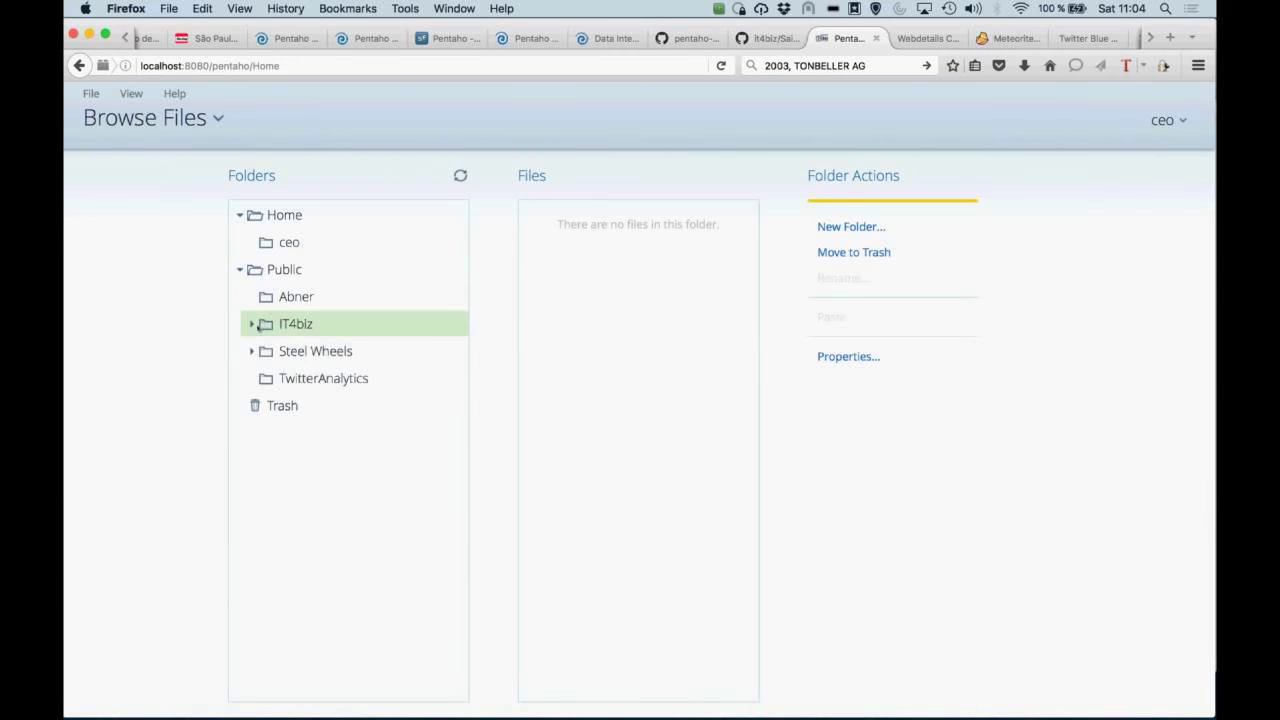
{"action": "left_click", "coordinate": [313, 351]}
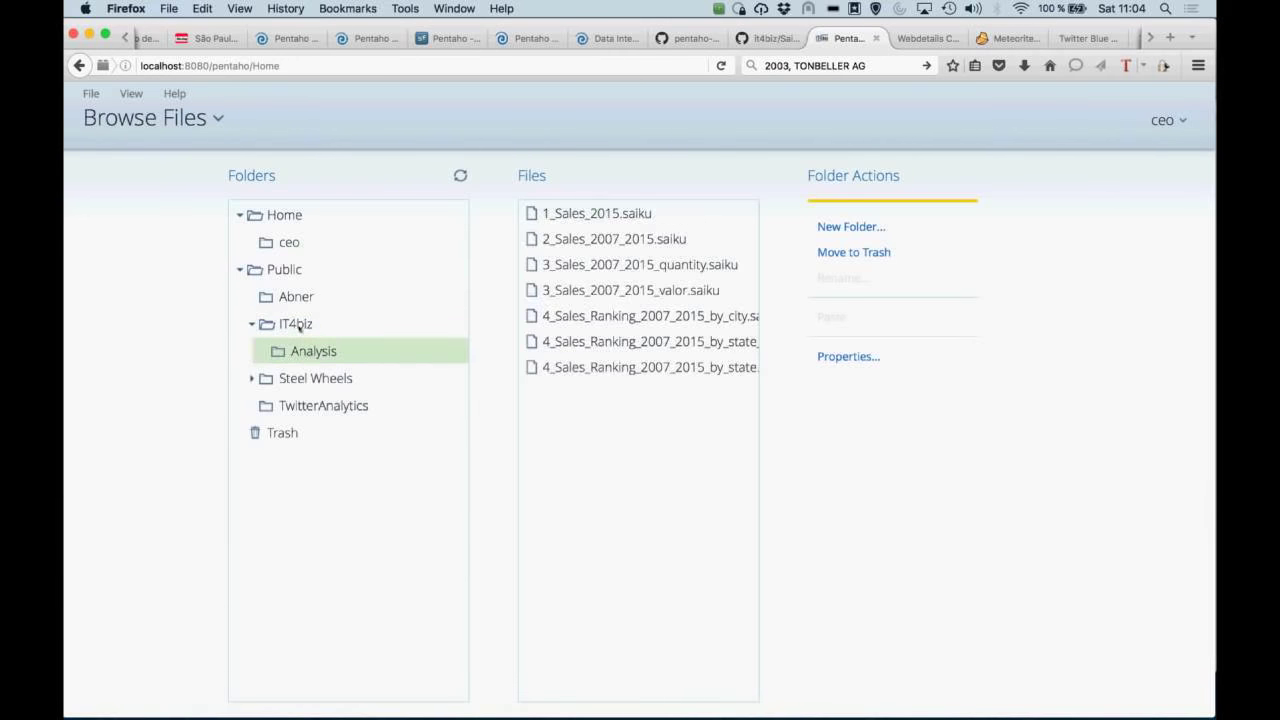
{"action": "left_click", "coordinate": [356, 327]}
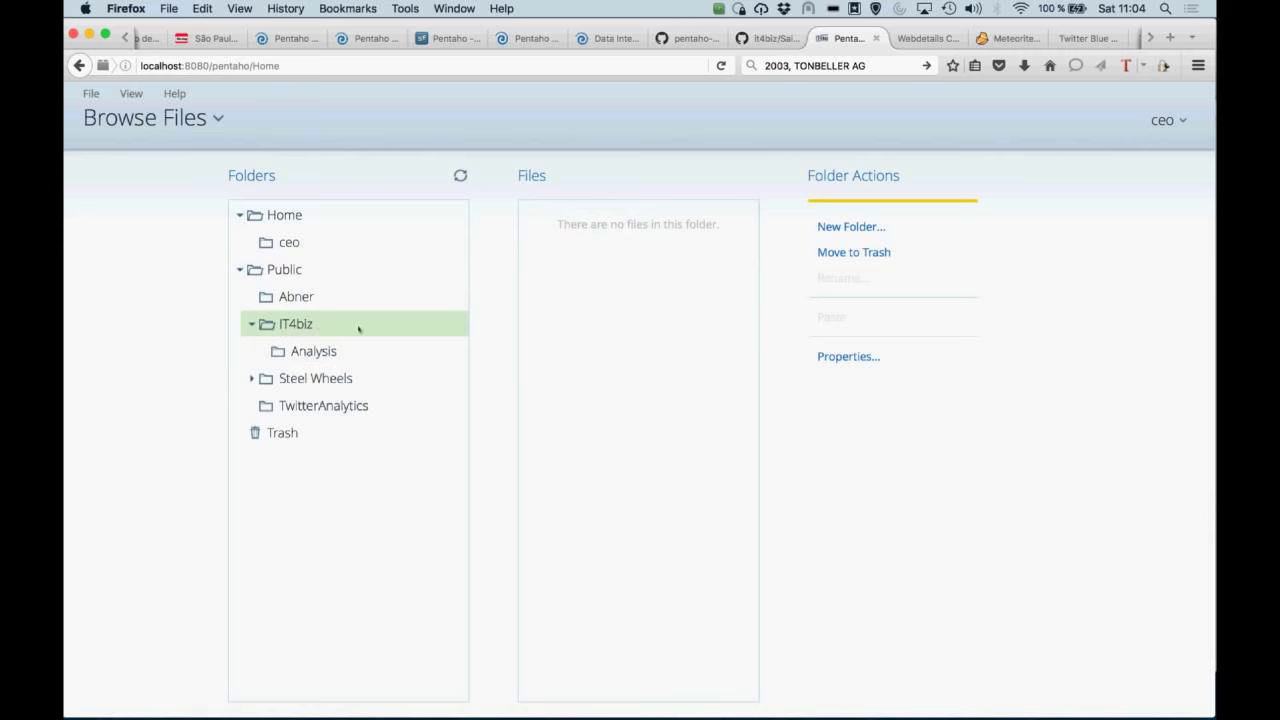
Try creating an 'Espana' folder inside IT4biz and dismiss the permission error.
{"action": "left_click", "coordinate": [832, 227]}
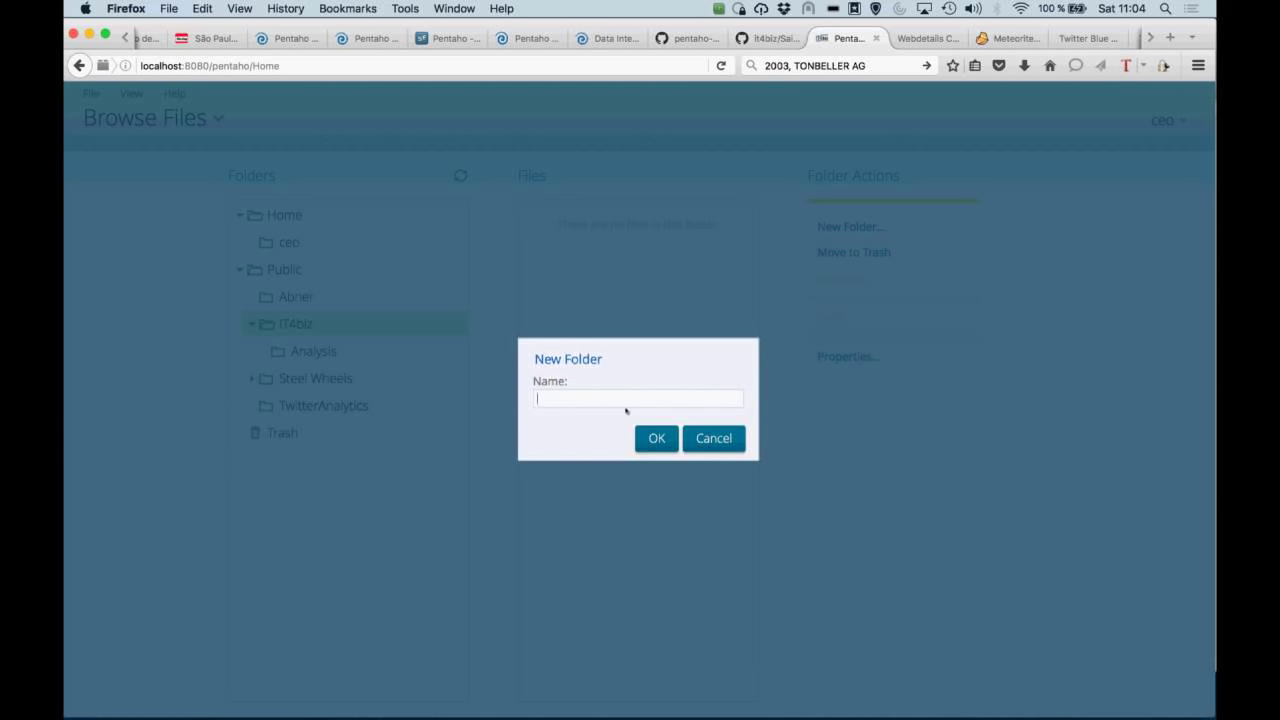
{"action": "type", "text": "Espana"}
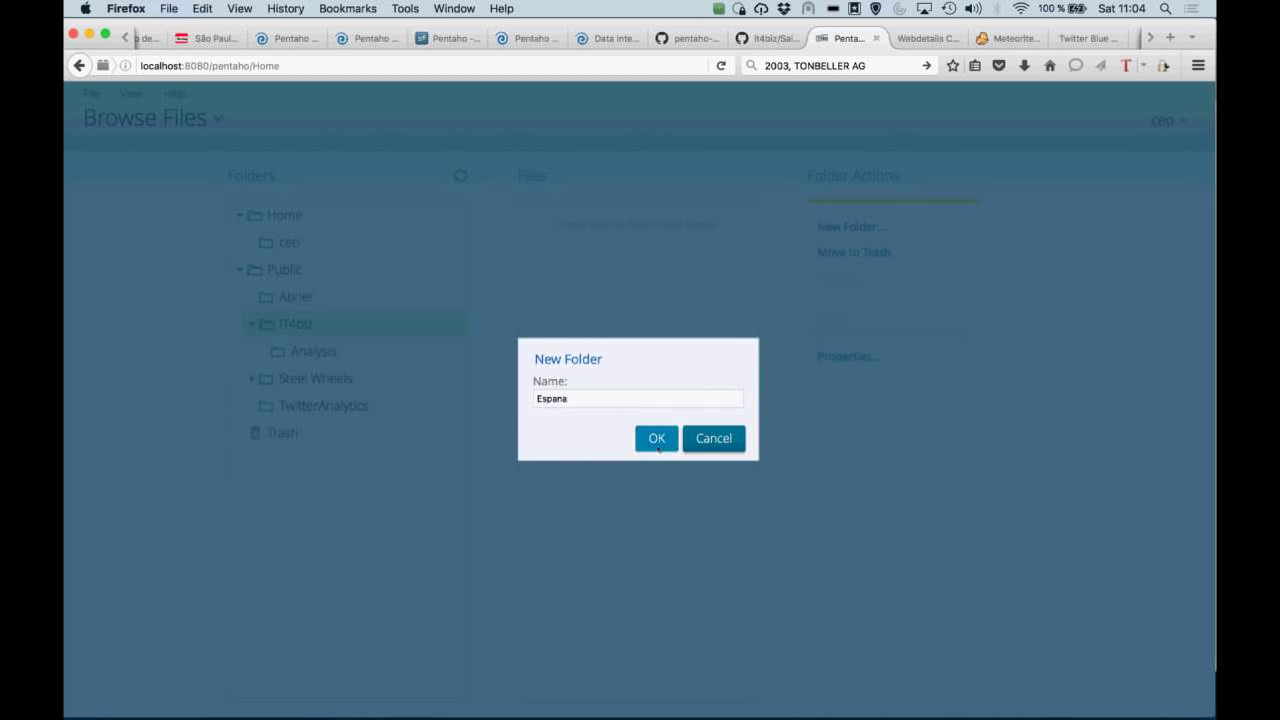
{"action": "left_click", "coordinate": [657, 446]}
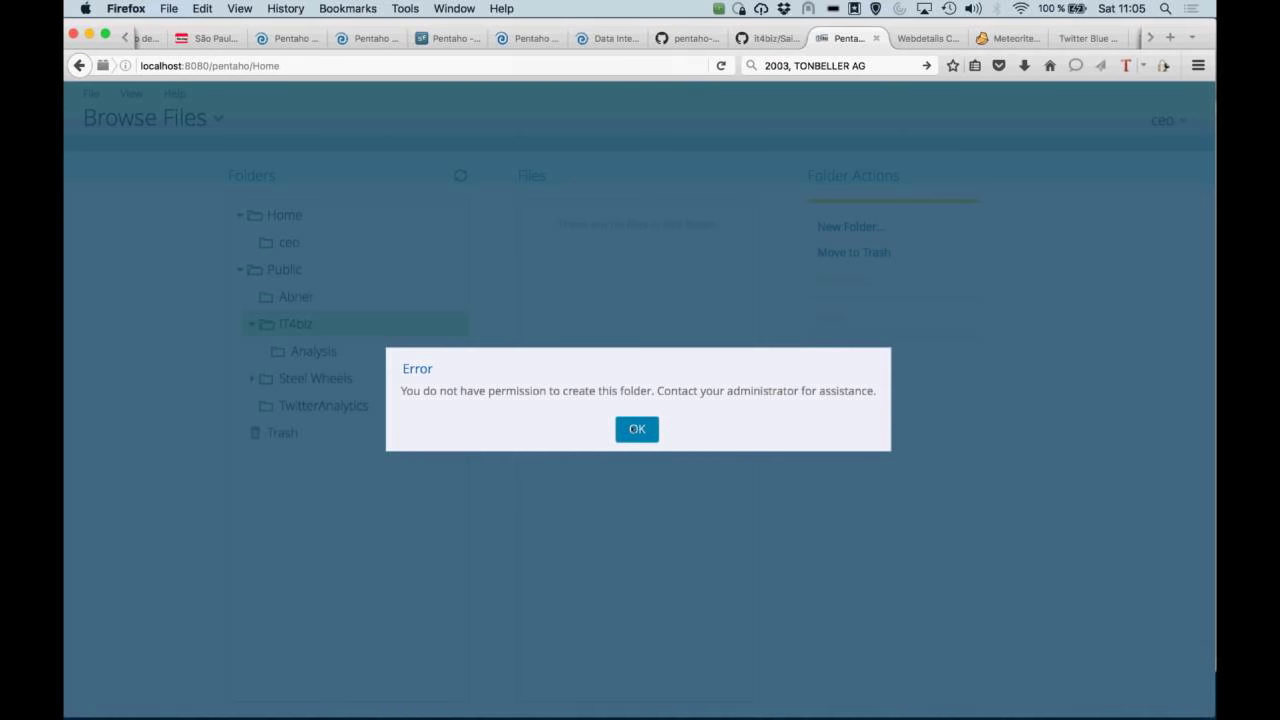
{"action": "left_click", "coordinate": [636, 429]}
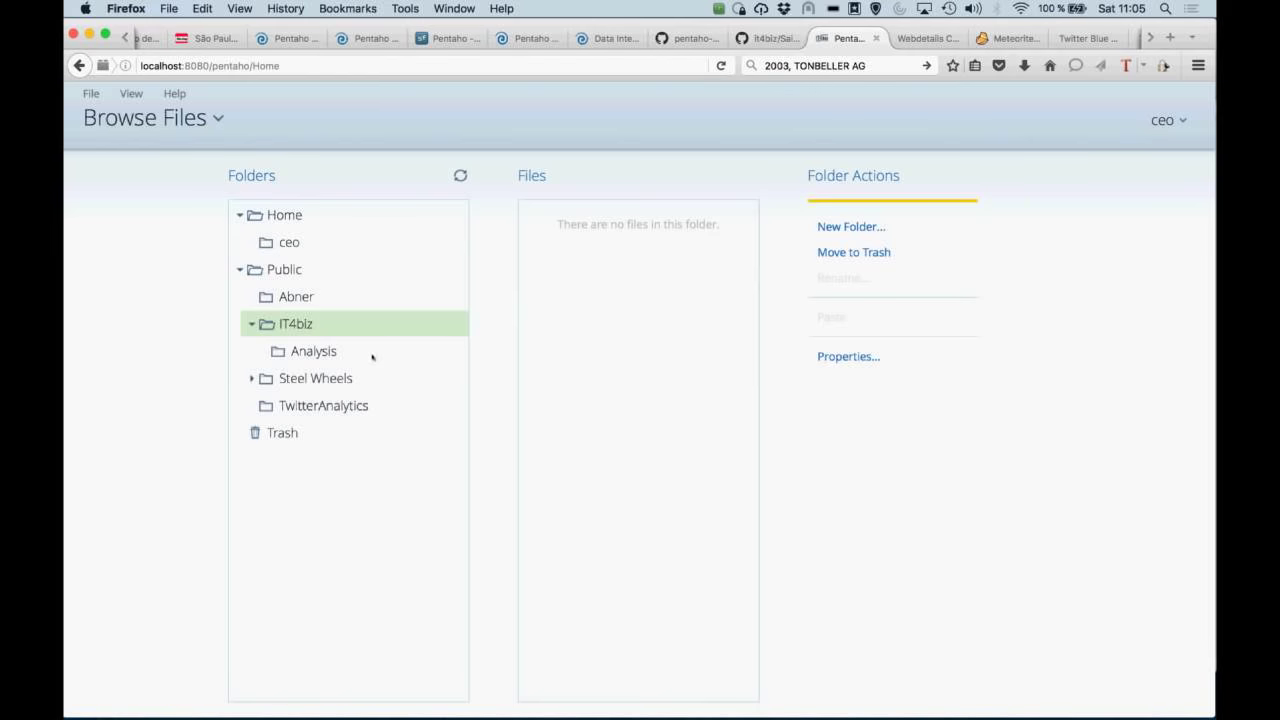
Browse the Analysis and IT4biz folder contents, then open ceo's home folder.
{"action": "left_click", "coordinate": [320, 352]}
{"action": "left_click", "coordinate": [309, 325]}
{"action": "left_click", "coordinate": [312, 349]}
{"action": "left_click", "coordinate": [309, 325]}
{"action": "left_click", "coordinate": [302, 351]}
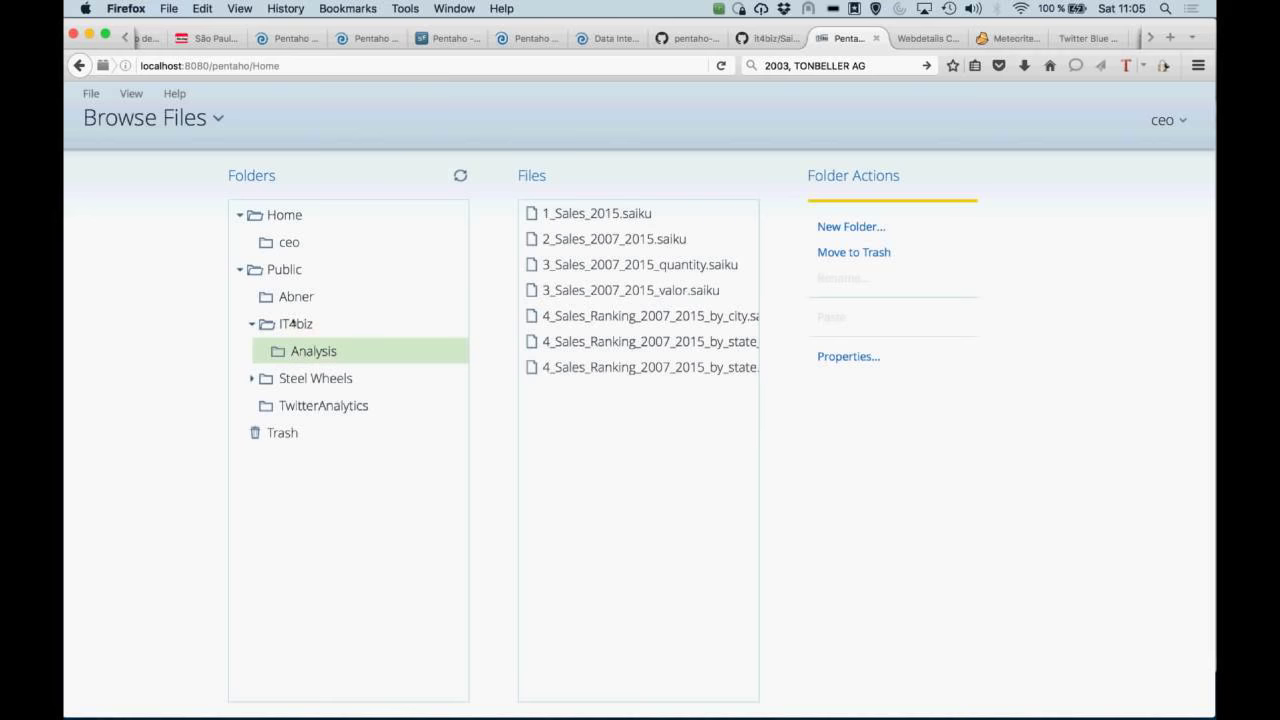
{"action": "left_click", "coordinate": [272, 243]}
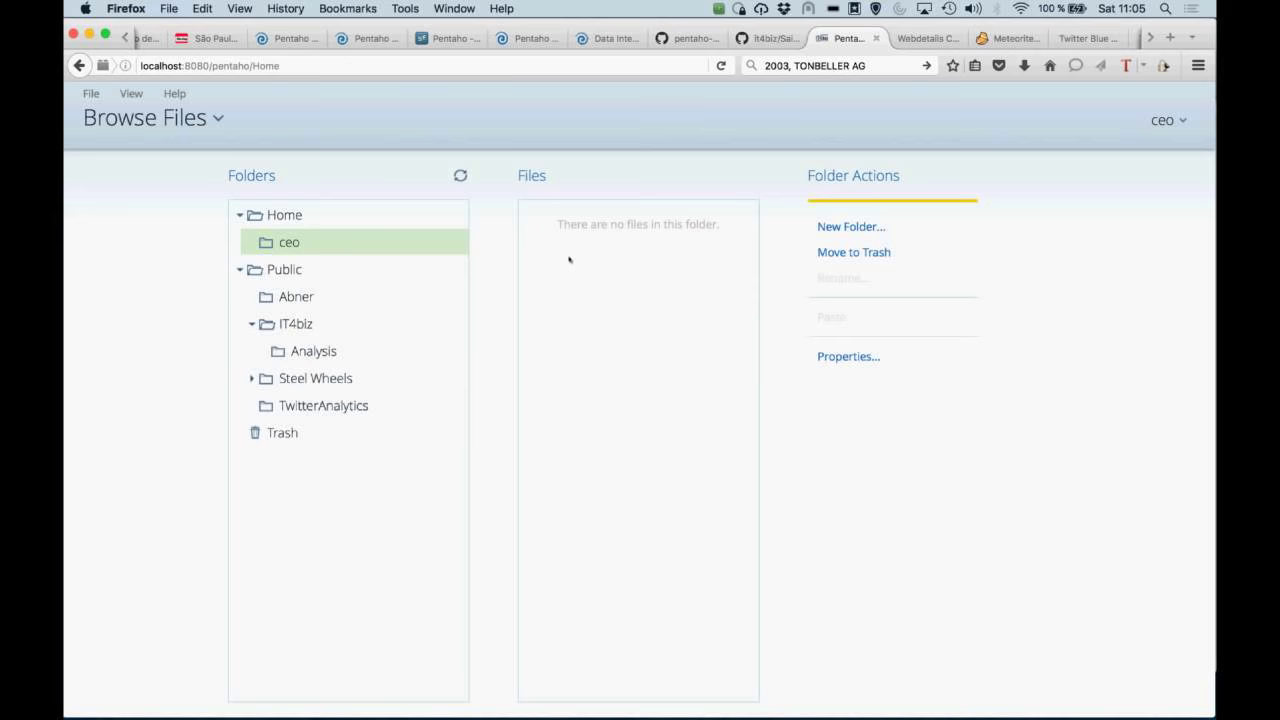
Save the dashboard as 'ceo_dash' with title 'CEO' in ceo's home folder.
{"action": "scroll", "coordinate": [1083, 40], "scroll_direction": "down", "scroll_amount": 2}
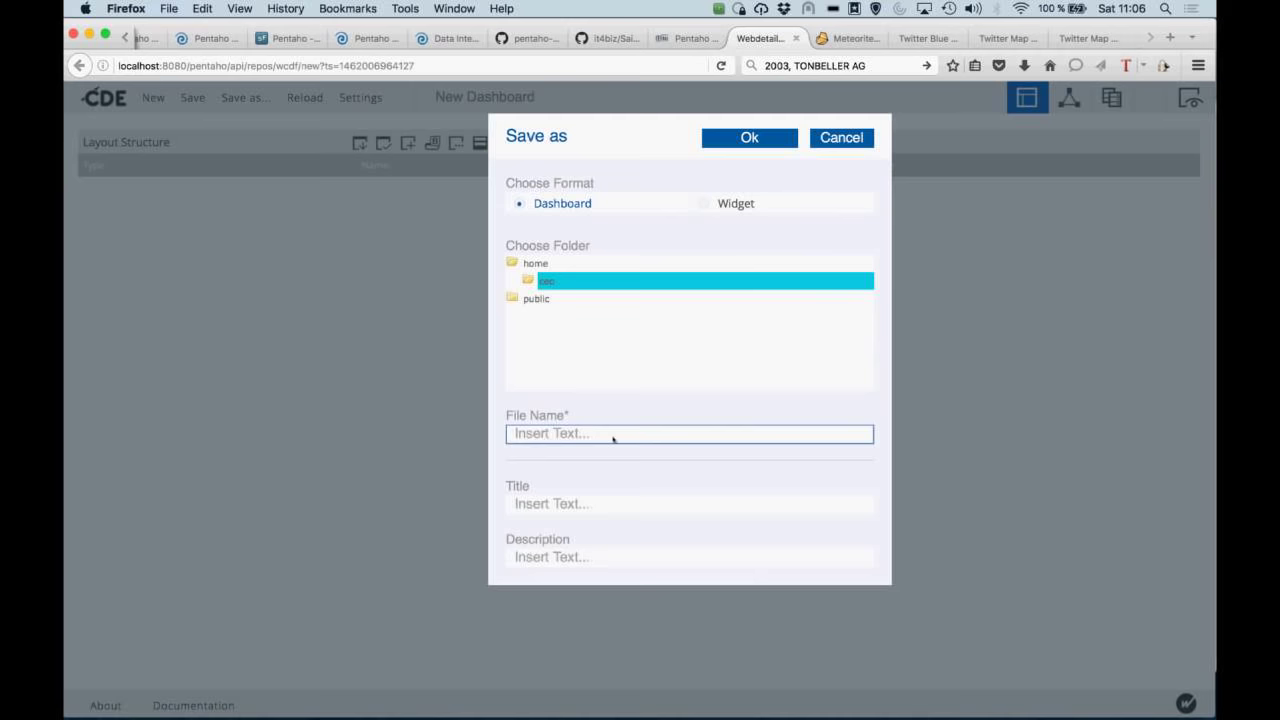
{"action": "type", "text": "CEO"}
{"action": "key", "text": "BackSpace"}
{"action": "key", "text": "BackSpace"}
{"action": "key", "text": "BackSpace"}
{"action": "type", "text": "ceo_ds"}
{"action": "key", "text": "BackSpace"}
{"action": "type", "text": "ash"}
{"action": "left_click", "coordinate": [624, 510]}
{"action": "type", "text": "CEO"}
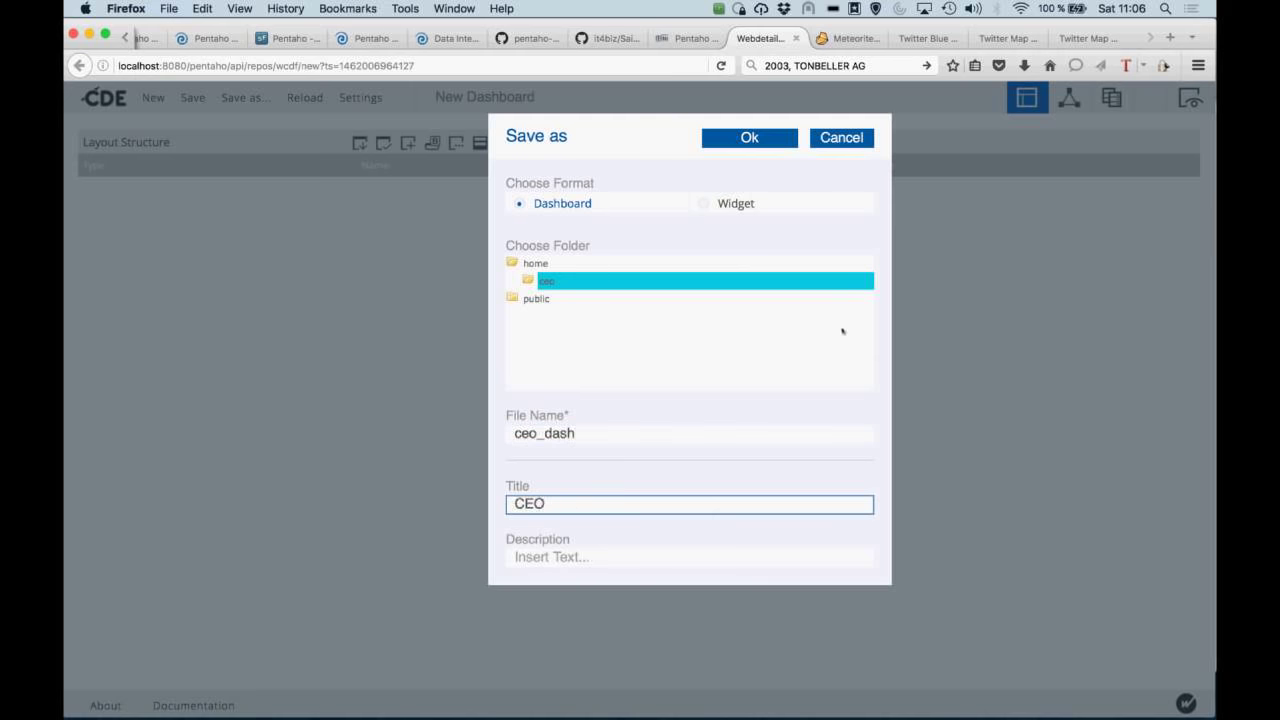
{"action": "left_click", "coordinate": [755, 140]}
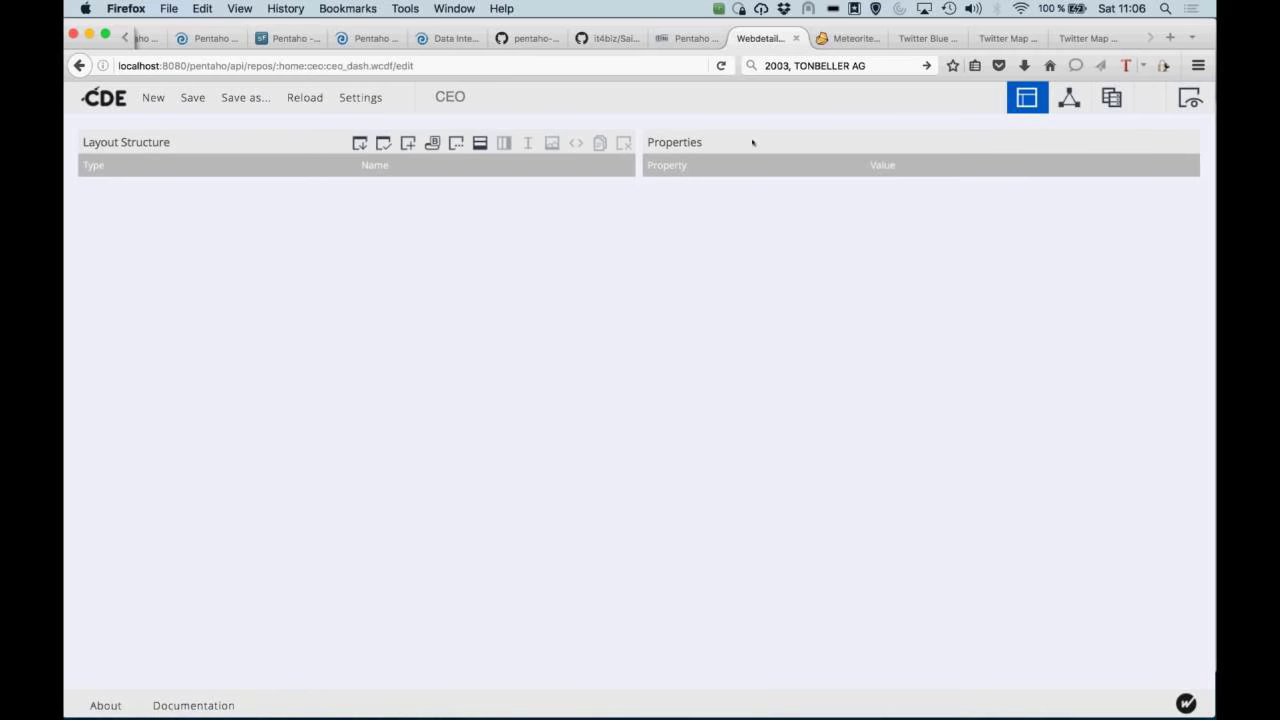
{"action": "left_click", "coordinate": [687, 39]}
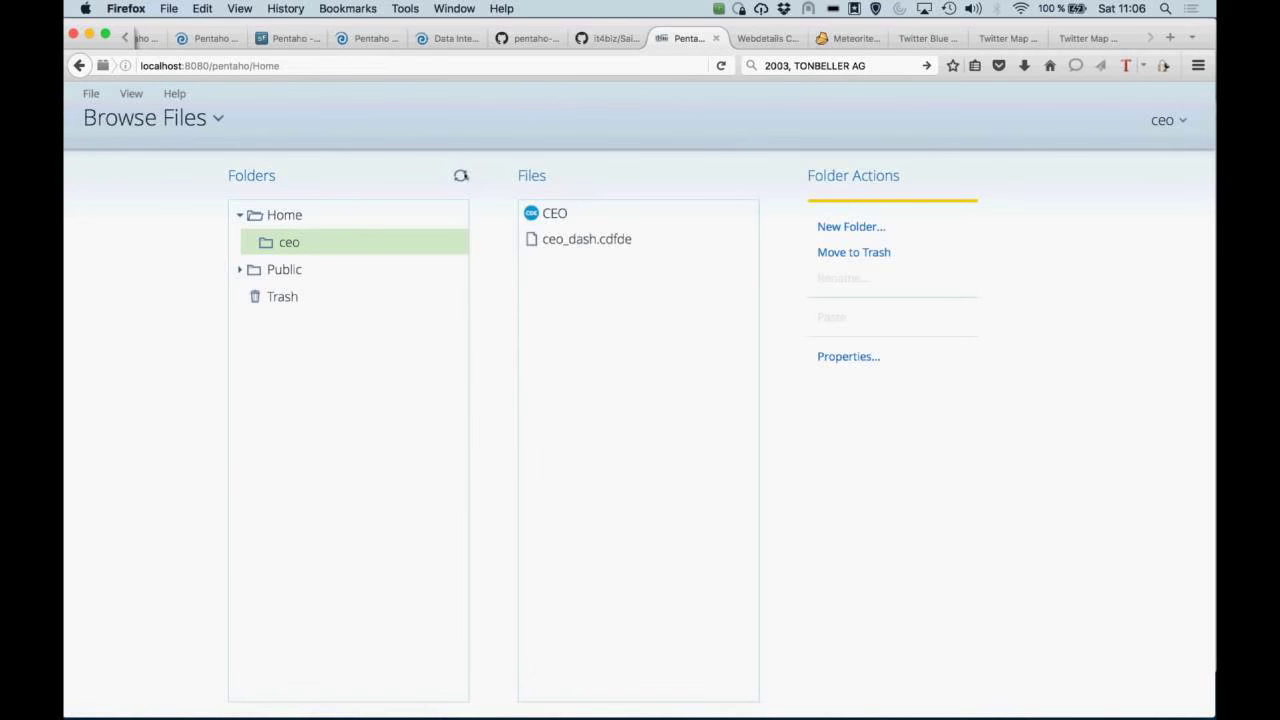
Preview the CEO dashboard, close it, and return to its CDE editor.
{"action": "double_click", "coordinate": [552, 214]}
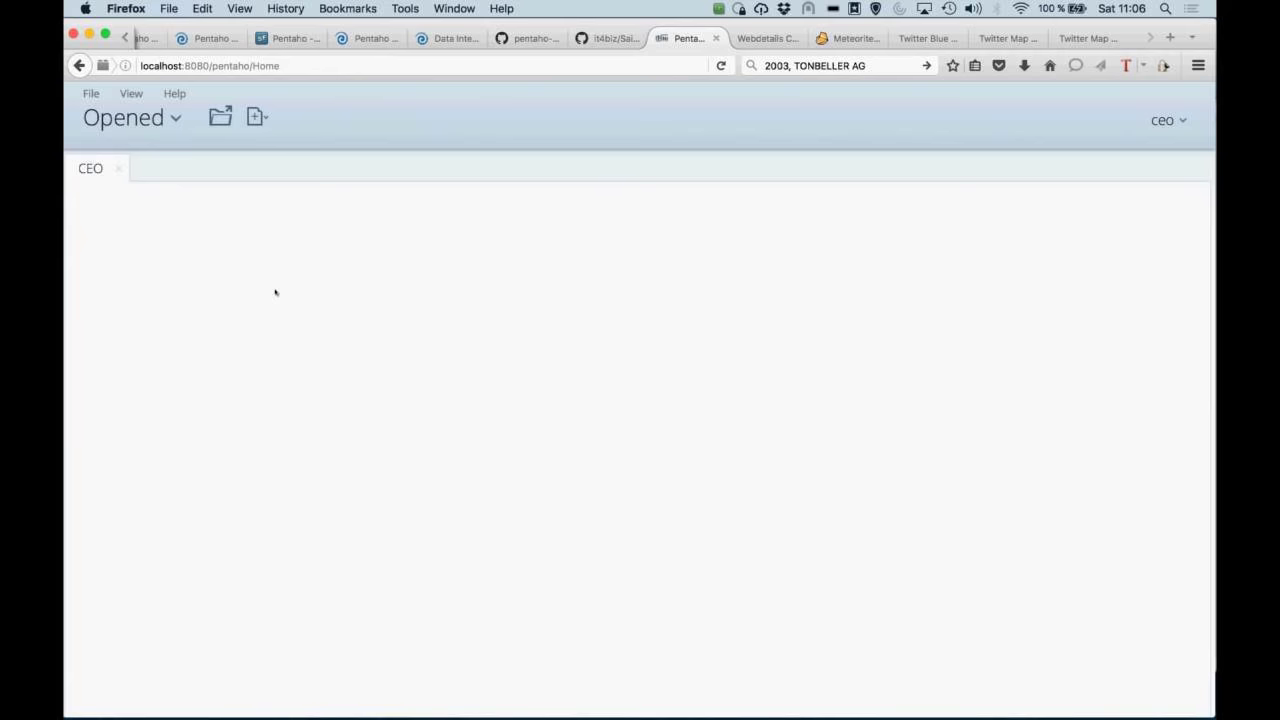
{"action": "left_click", "coordinate": [118, 169]}
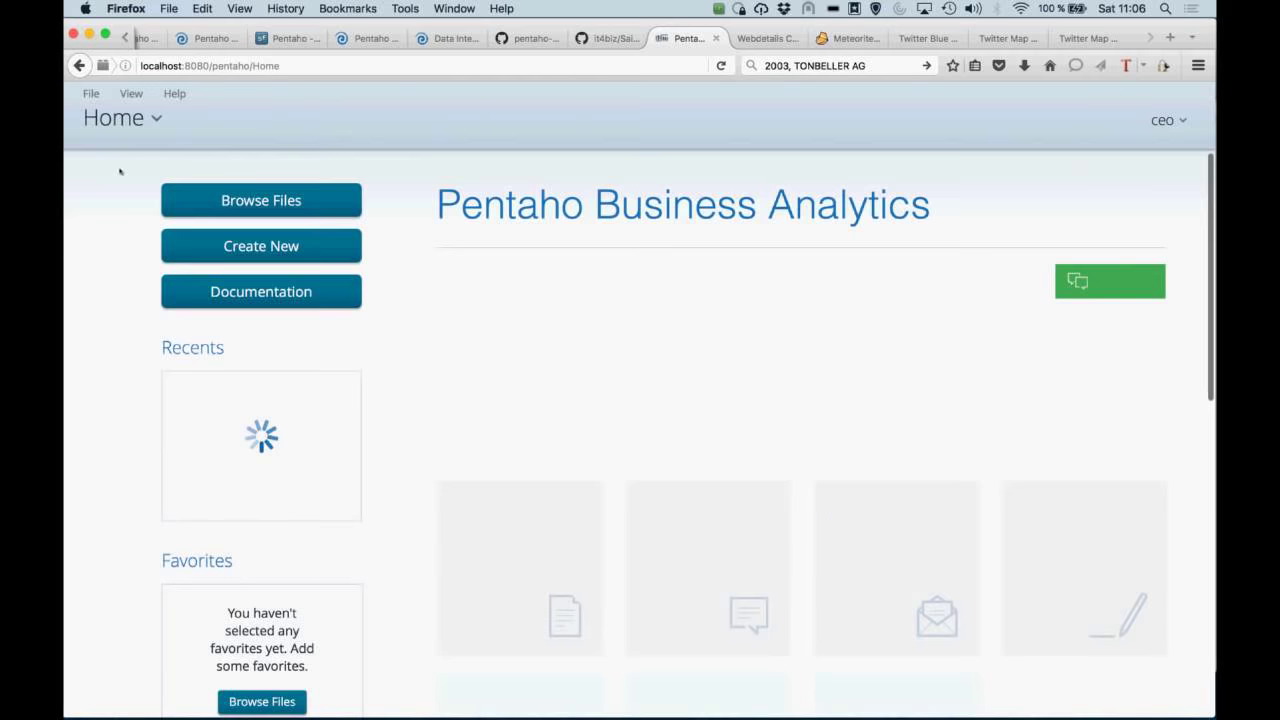
{"action": "scroll", "coordinate": [376, 446], "scroll_direction": "down", "scroll_amount": 3}
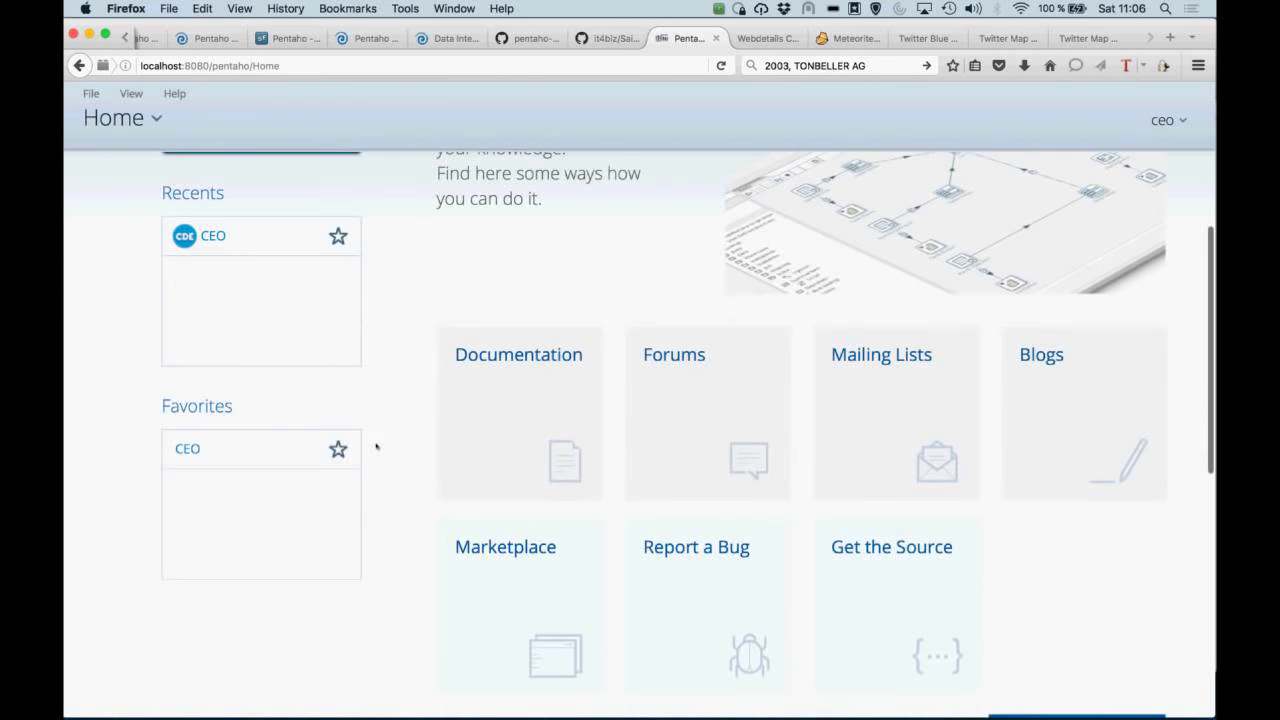
{"action": "scroll", "coordinate": [389, 435], "scroll_direction": "up", "scroll_amount": 1}
{"action": "scroll", "coordinate": [389, 435], "scroll_direction": "up", "scroll_amount": 3}
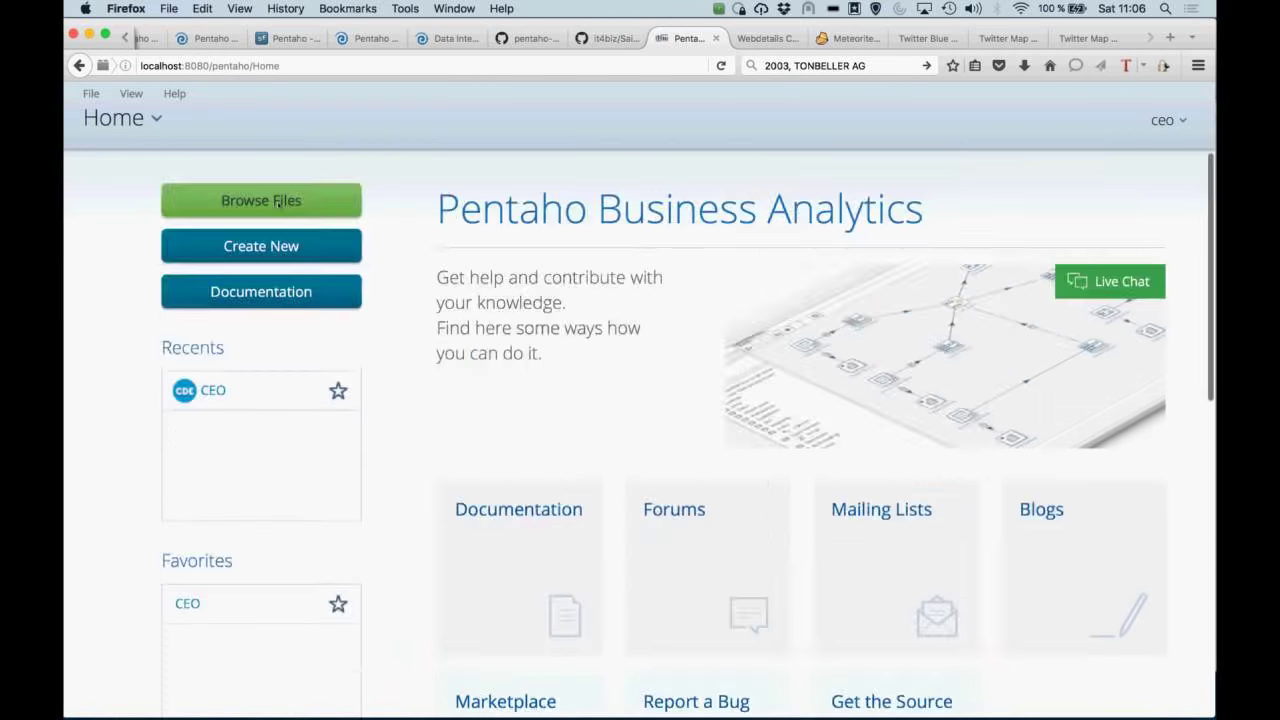
{"action": "left_click", "coordinate": [261, 200]}
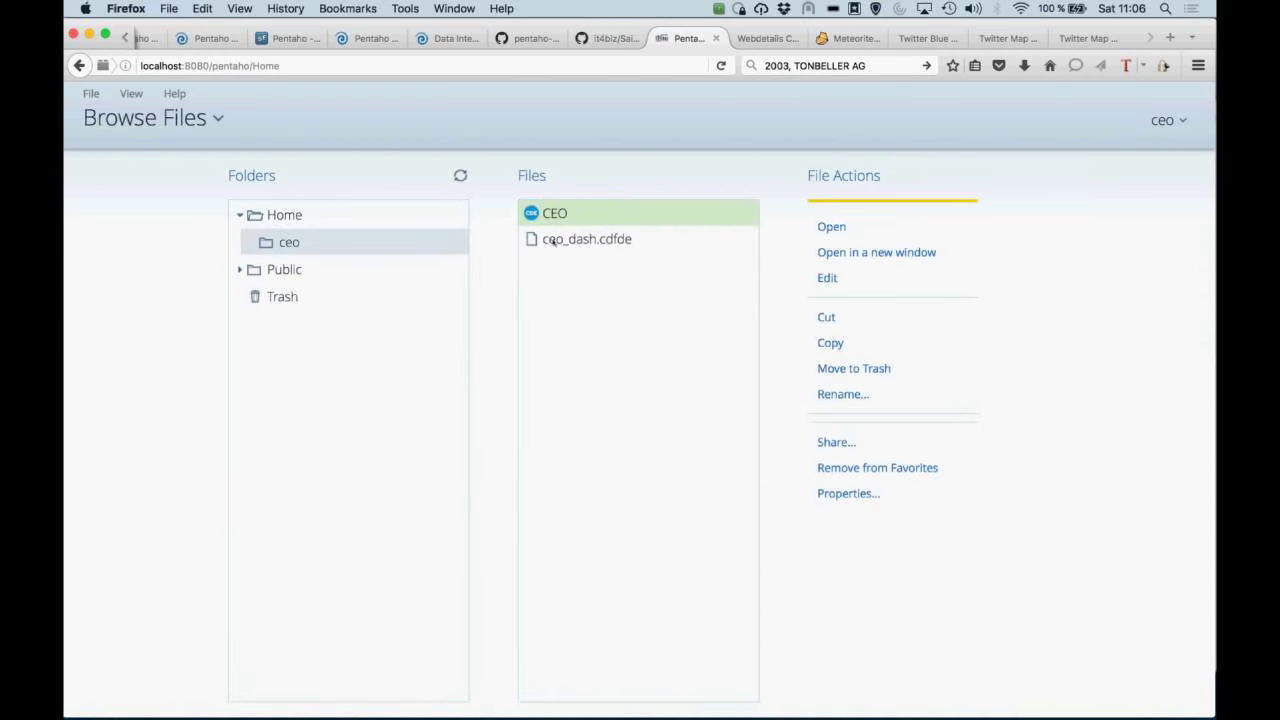
{"action": "left_click", "coordinate": [764, 40]}
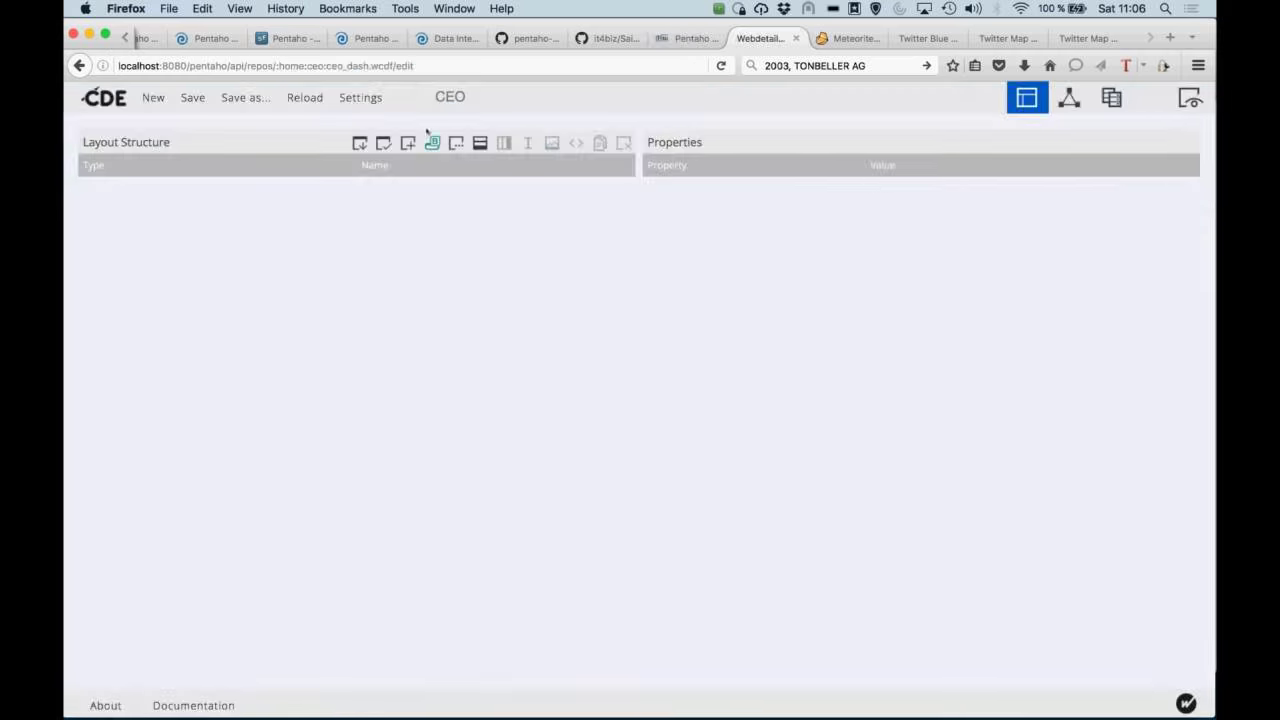
Change the Dashboard Type from bootstrap to blueprint in Settings and save.
{"action": "left_click", "coordinate": [372, 101]}
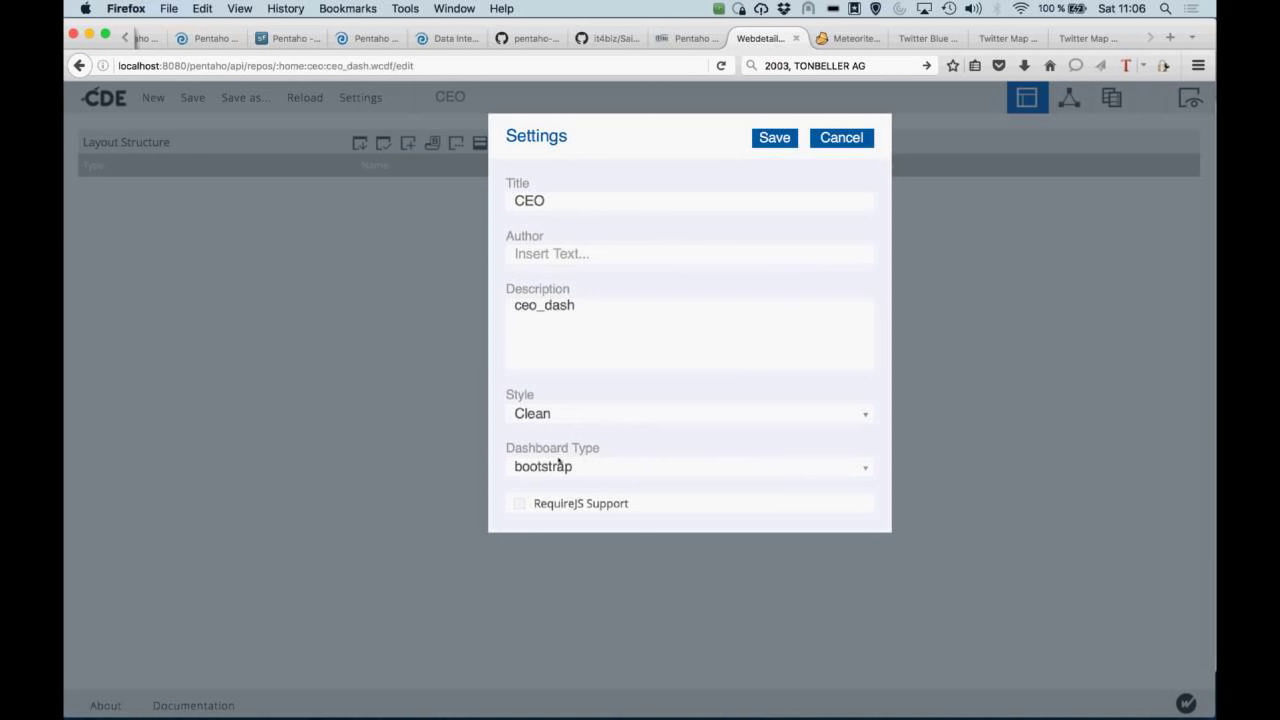
{"action": "left_click", "coordinate": [559, 462]}
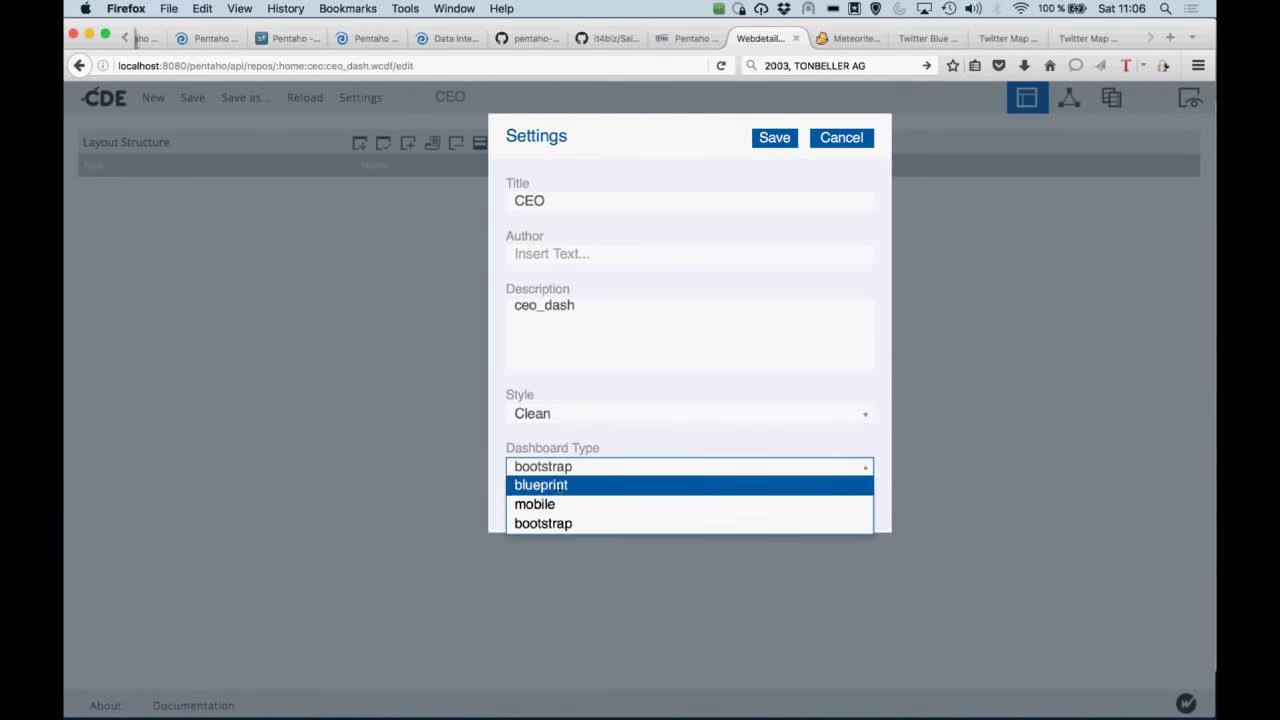
{"action": "left_click", "coordinate": [560, 486]}
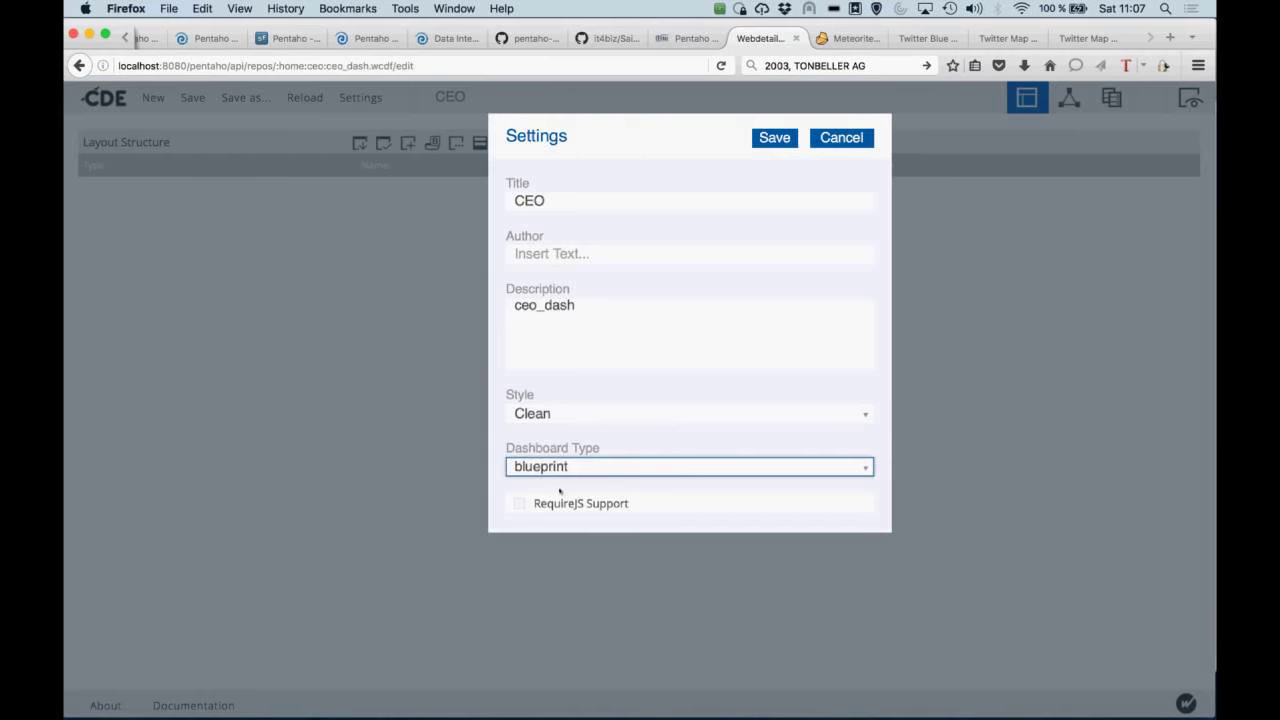
{"action": "left_click", "coordinate": [776, 138]}
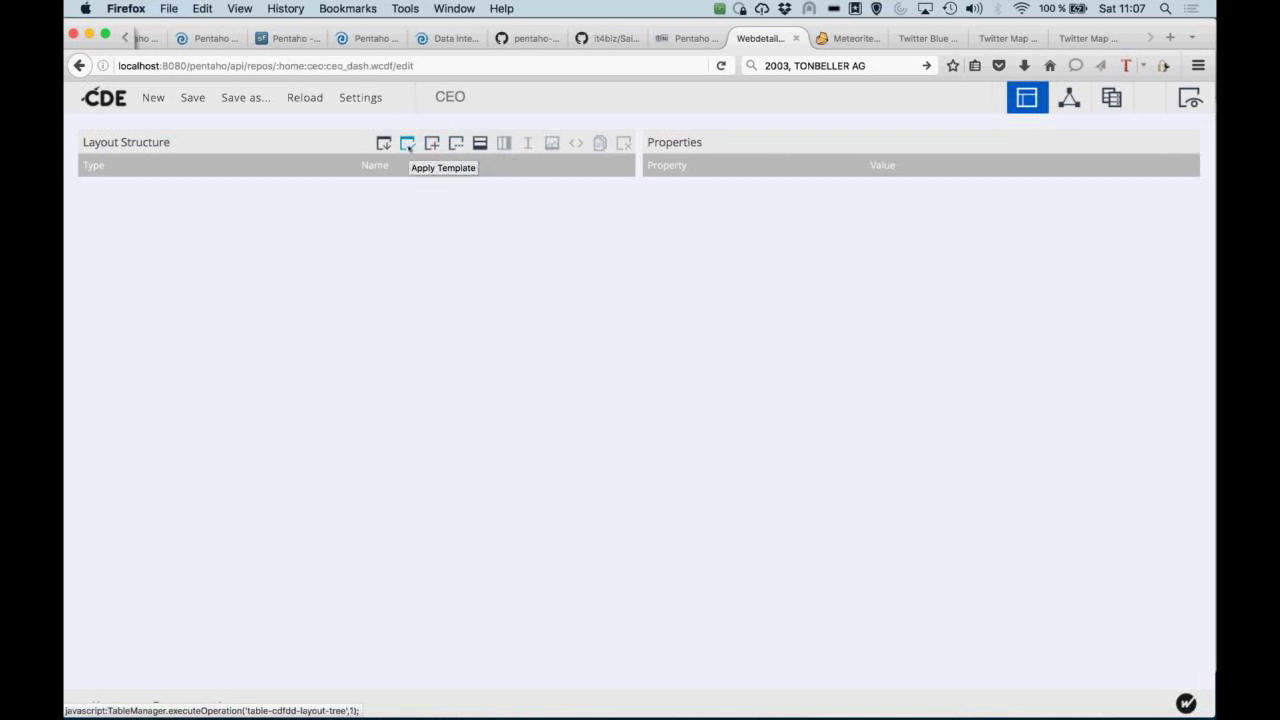
Apply the '2 Columns Template' layout, confirming it overwrites the current layout.
{"action": "left_click", "coordinate": [408, 144]}
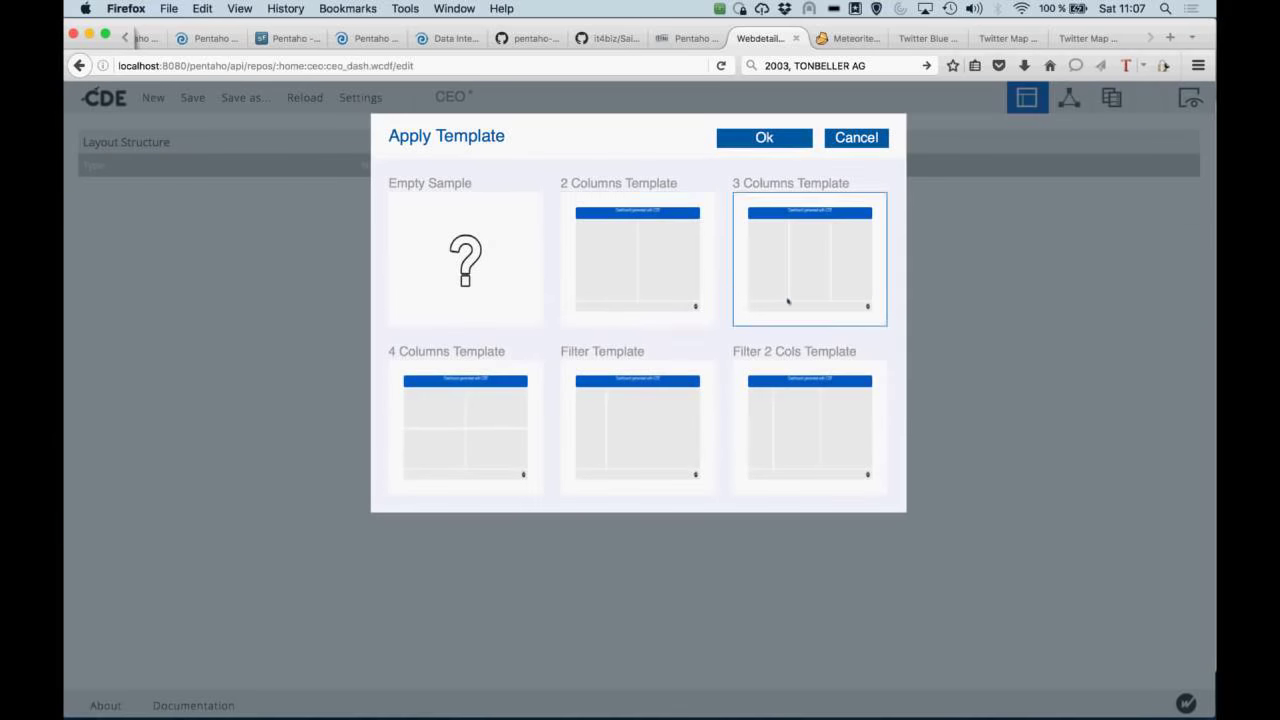
{"action": "scroll", "coordinate": [788, 300], "scroll_direction": "down", "scroll_amount": 3}
{"action": "scroll", "coordinate": [788, 300], "scroll_direction": "up", "scroll_amount": 3}
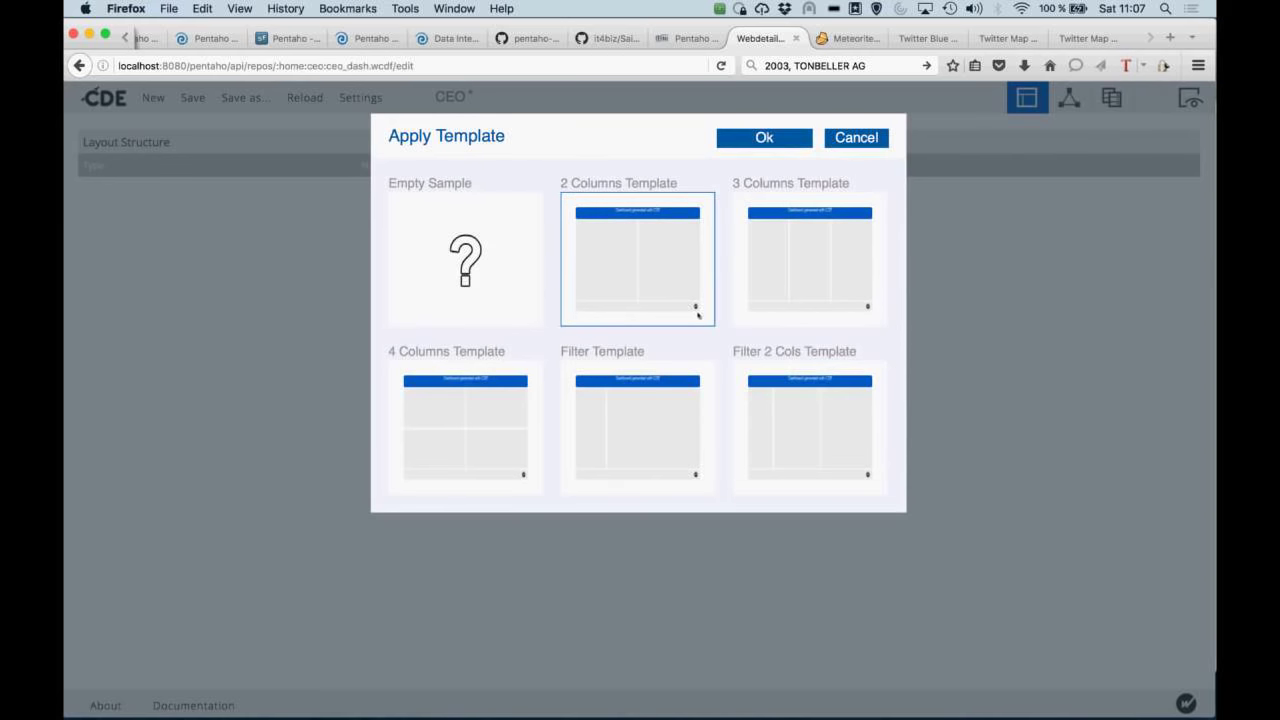
{"action": "scroll", "coordinate": [698, 315], "scroll_direction": "down", "scroll_amount": 2}
{"action": "scroll", "coordinate": [698, 315], "scroll_direction": "down", "scroll_amount": 1}
{"action": "scroll", "coordinate": [694, 309], "scroll_direction": "up", "scroll_amount": 3}
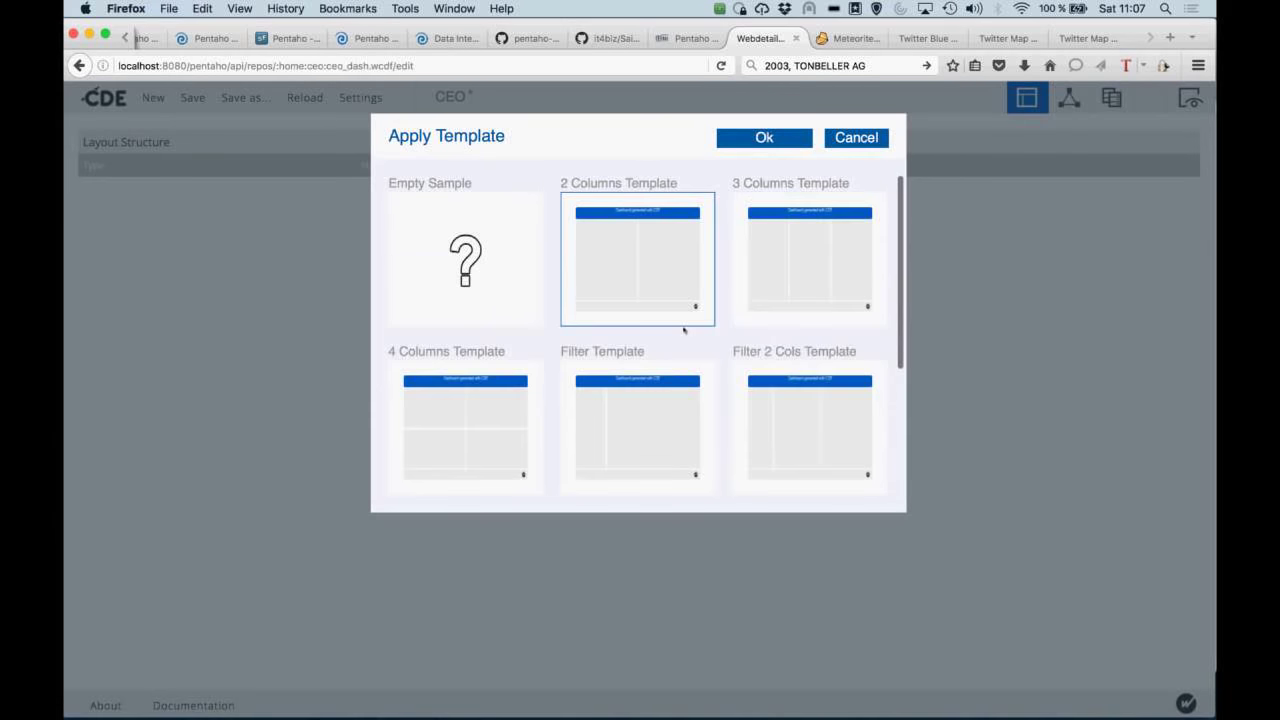
{"action": "scroll", "coordinate": [685, 330], "scroll_direction": "down", "scroll_amount": 1}
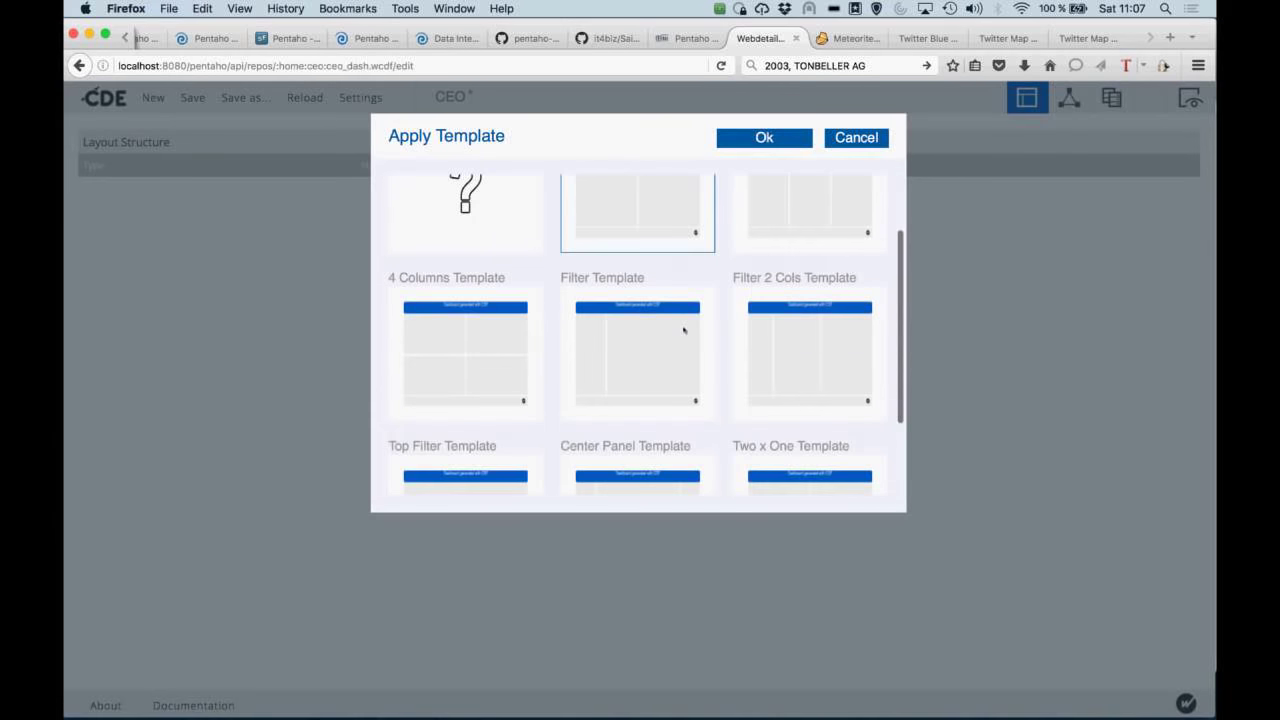
{"action": "scroll", "coordinate": [684, 330], "scroll_direction": "down", "scroll_amount": 2}
{"action": "scroll", "coordinate": [684, 330], "scroll_direction": "up", "scroll_amount": 4}
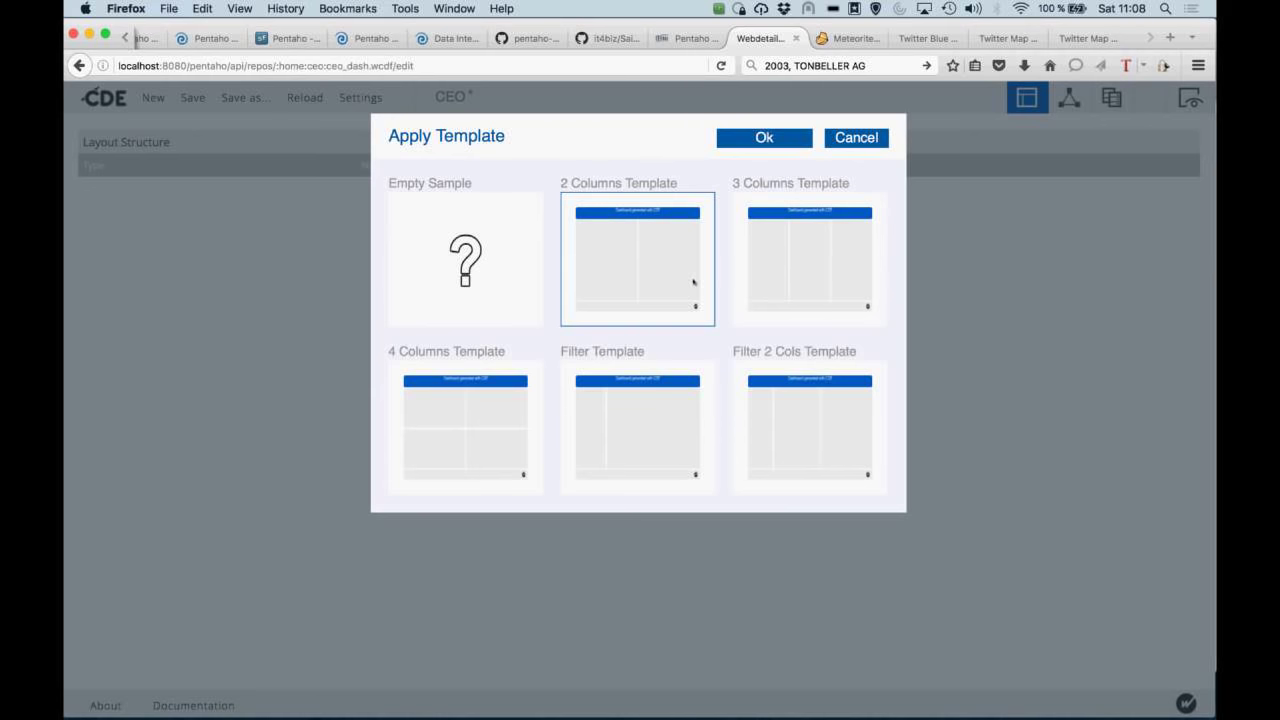
{"action": "scroll", "coordinate": [693, 282], "scroll_direction": "down", "scroll_amount": 3}
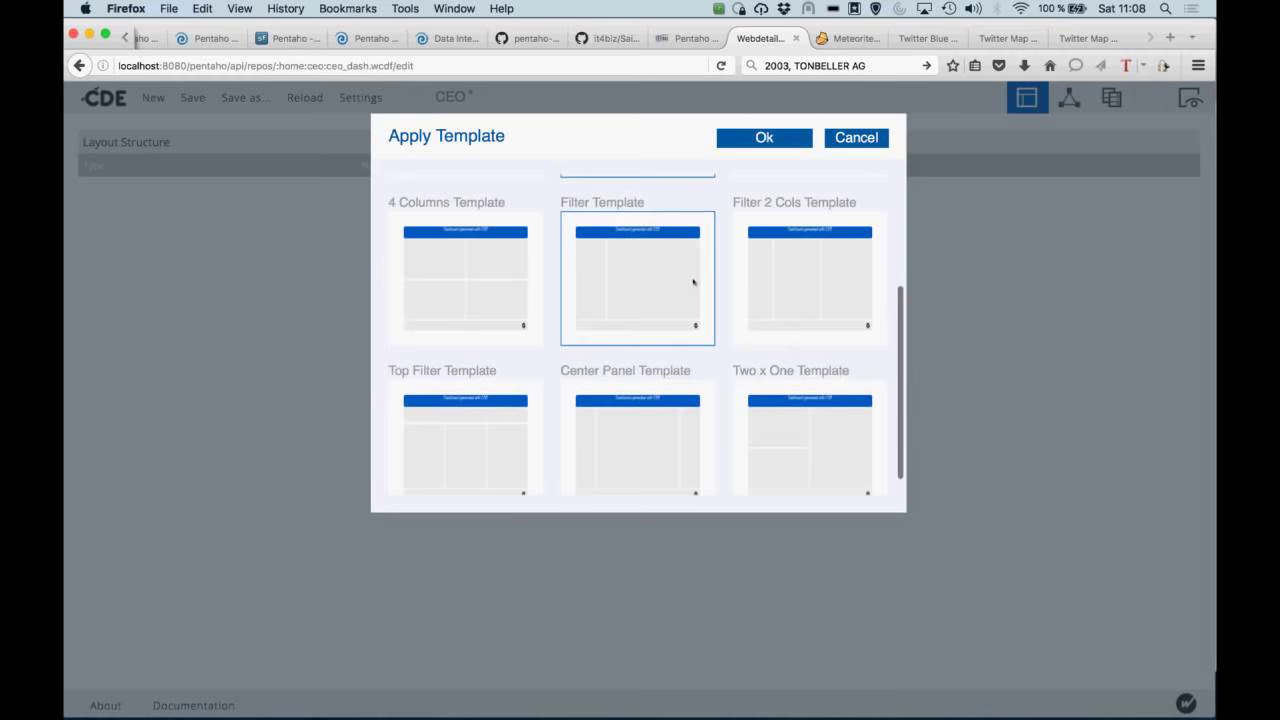
{"action": "scroll", "coordinate": [692, 280], "scroll_direction": "up", "scroll_amount": 3}
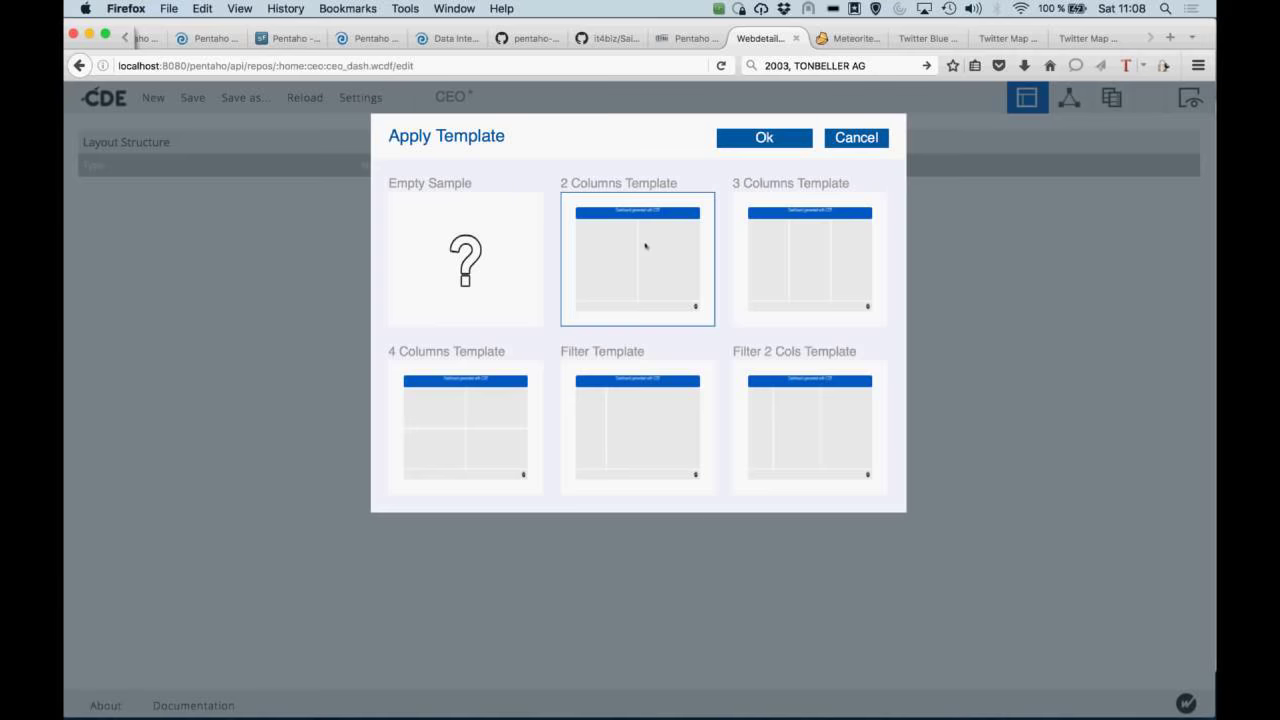
{"action": "left_click", "coordinate": [748, 139]}
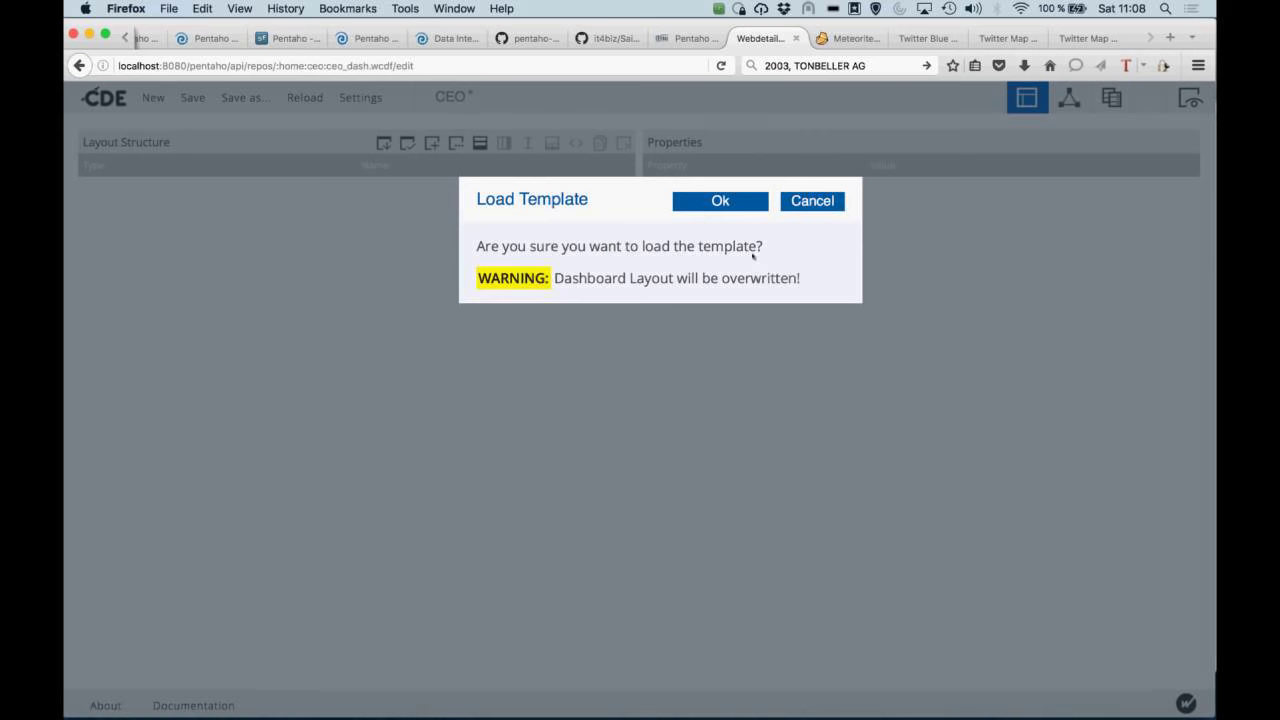
{"action": "left_click", "coordinate": [720, 204]}
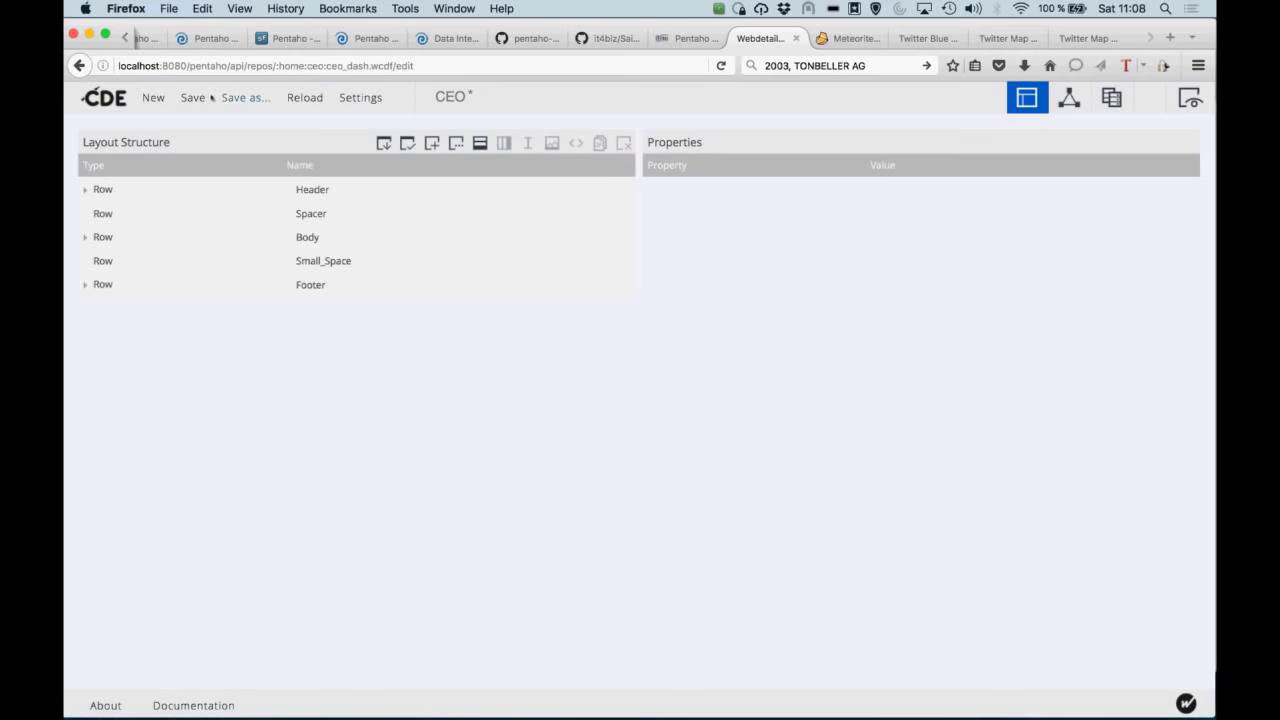
Save the new layout and preview the CEO dashboard in its own tab before returning to CDE.
{"action": "left_click", "coordinate": [193, 97]}
{"action": "left_click", "coordinate": [682, 38]}
{"action": "double_click", "coordinate": [562, 214]}
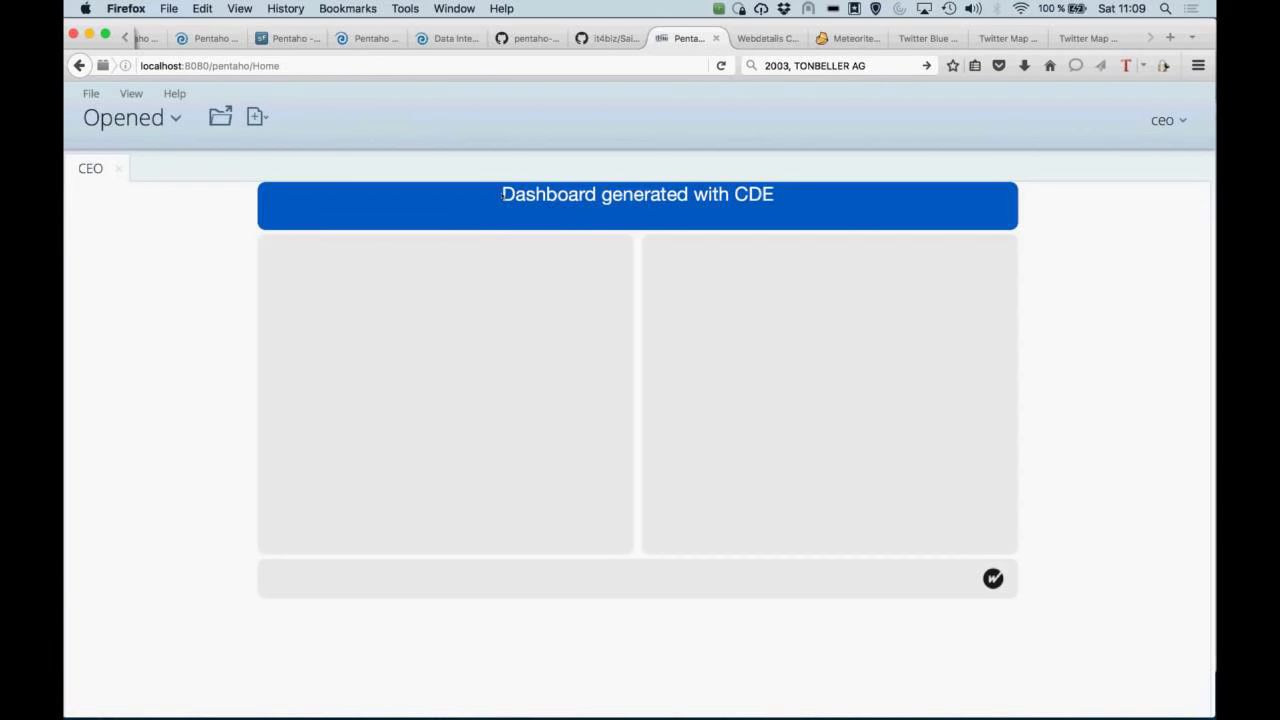
{"action": "left_click_drag", "start_coordinate": [502, 195], "coordinate": [788, 199]}
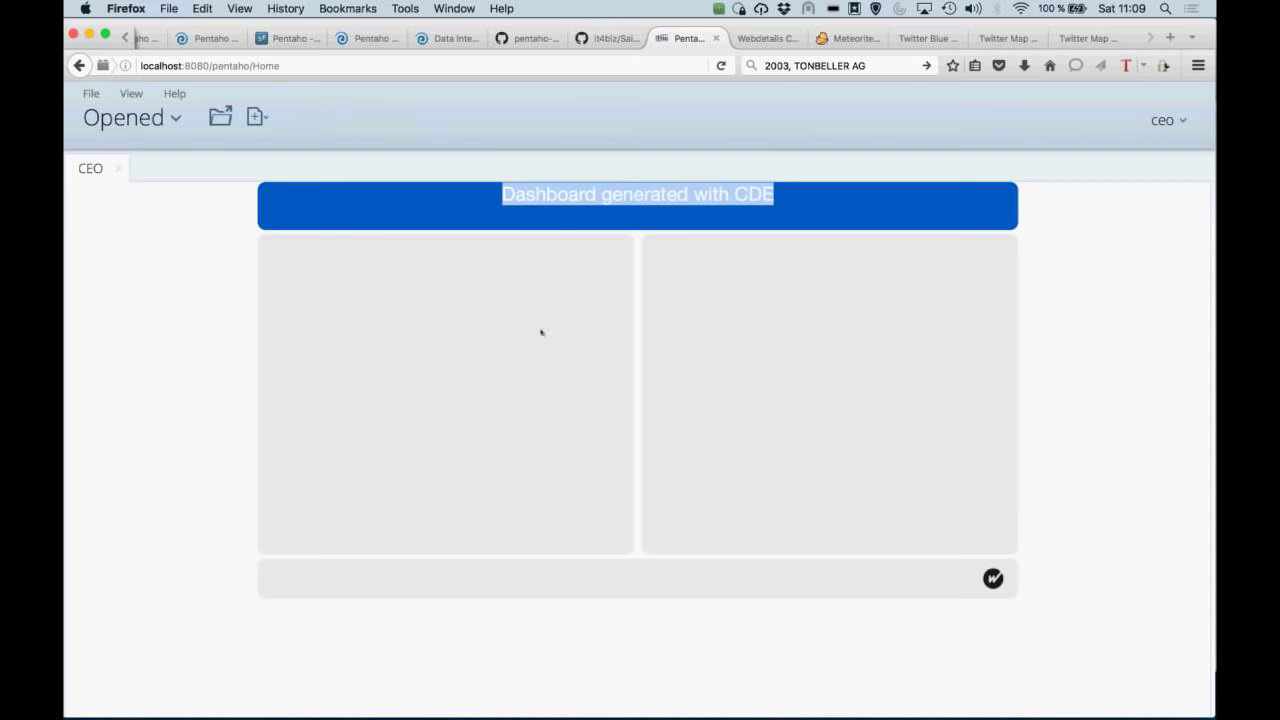
{"action": "left_click", "coordinate": [95, 170]}
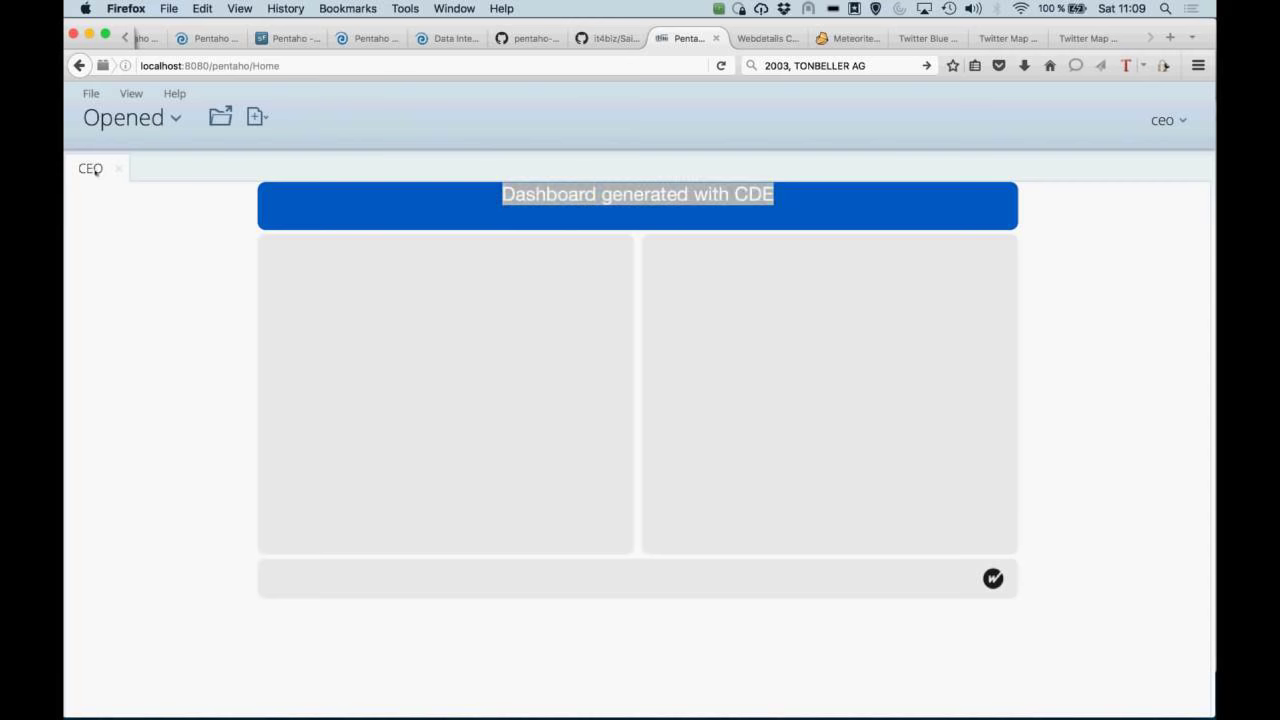
{"action": "double_click", "coordinate": [95, 170]}
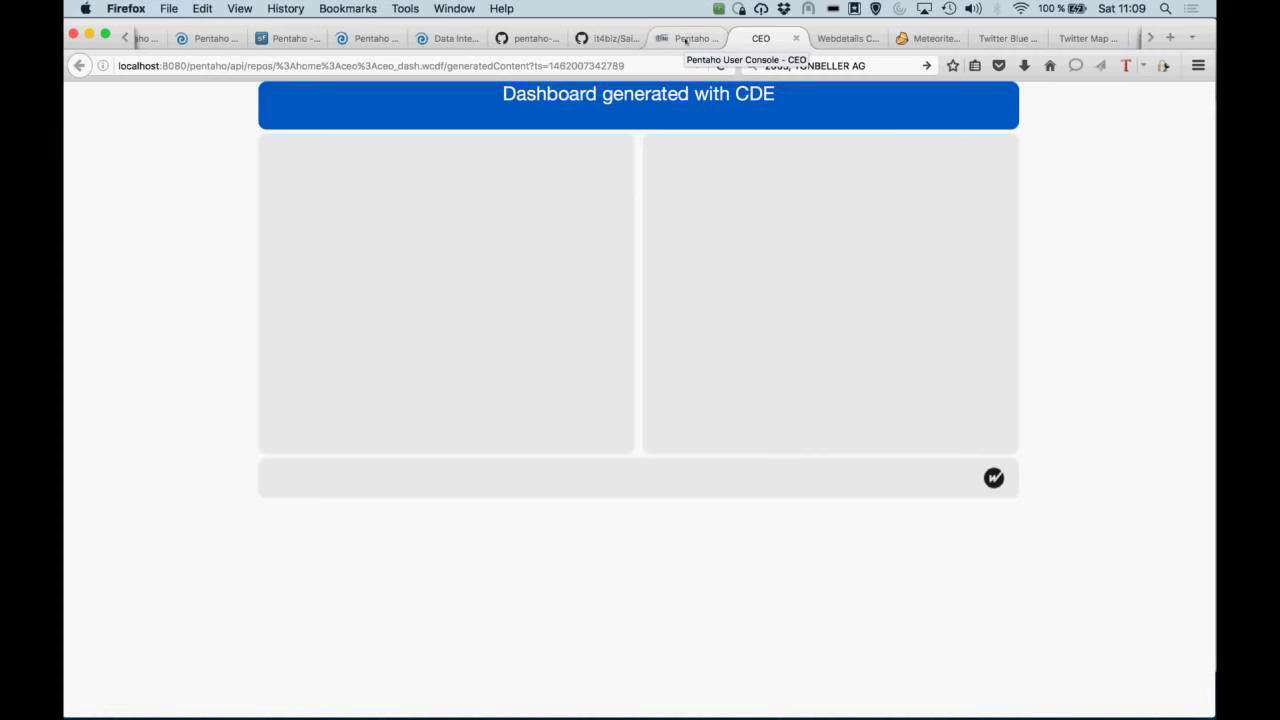
{"action": "left_click", "coordinate": [686, 40]}
{"action": "left_click", "coordinate": [843, 38]}
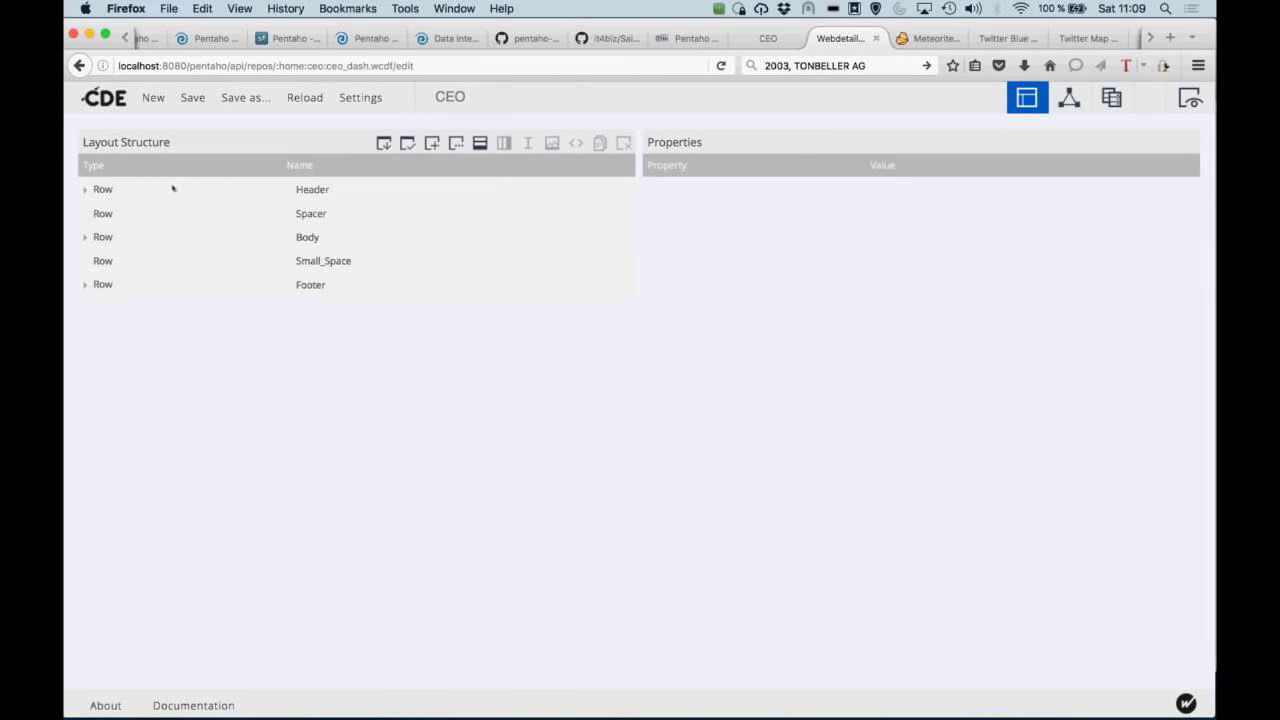
Change the Header title Html element's text to 'CEO Spain'.
{"action": "left_click", "coordinate": [86, 189]}
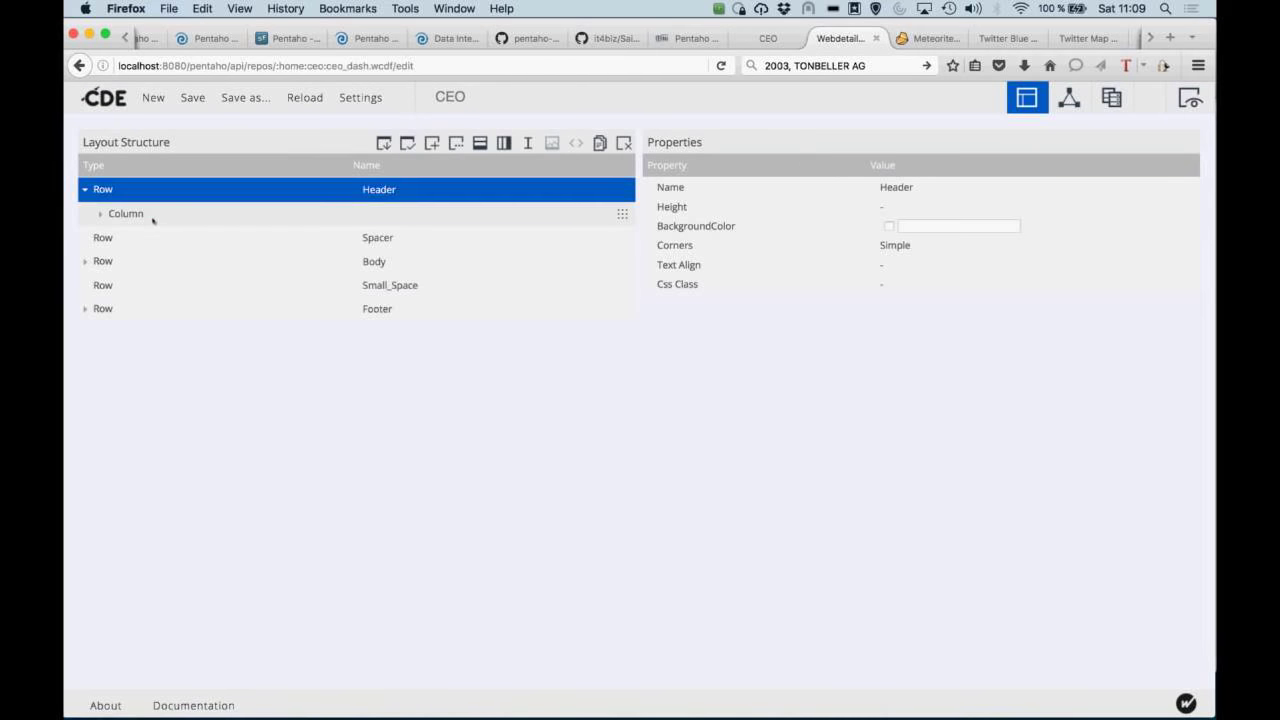
{"action": "left_click", "coordinate": [126, 213]}
{"action": "left_click", "coordinate": [100, 213]}
{"action": "left_click", "coordinate": [134, 237]}
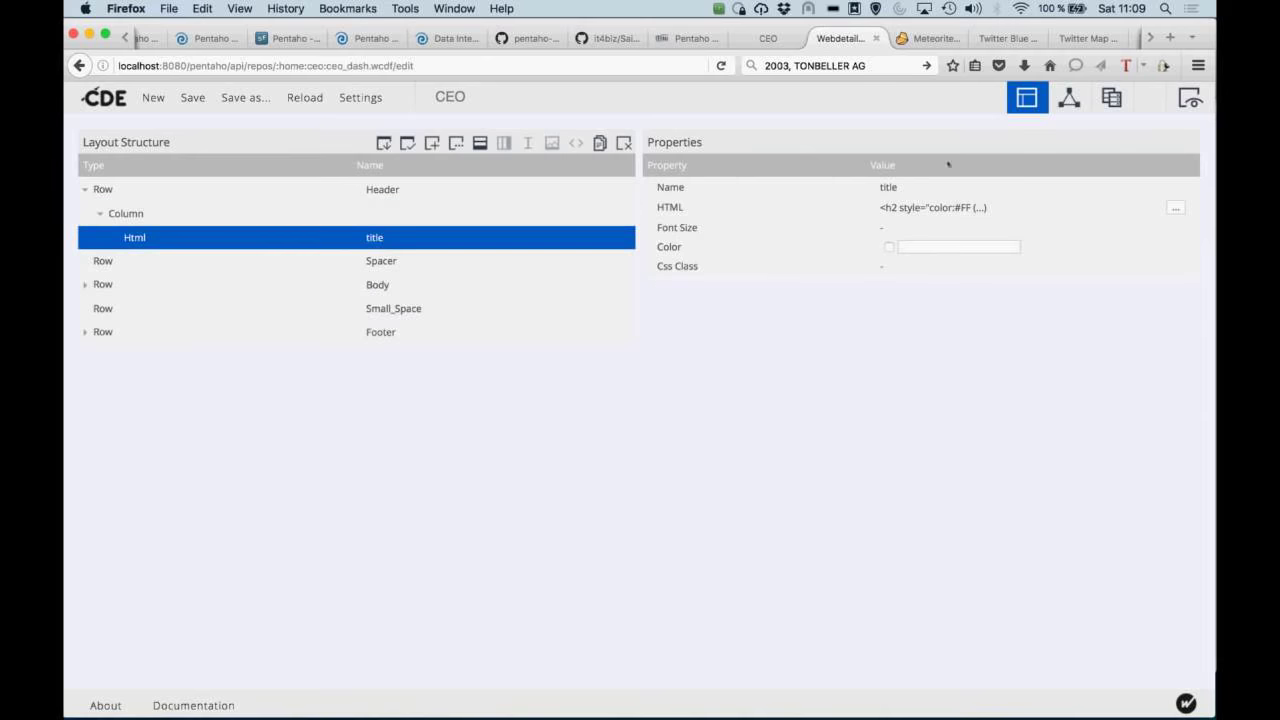
{"action": "left_click", "coordinate": [1175, 208]}
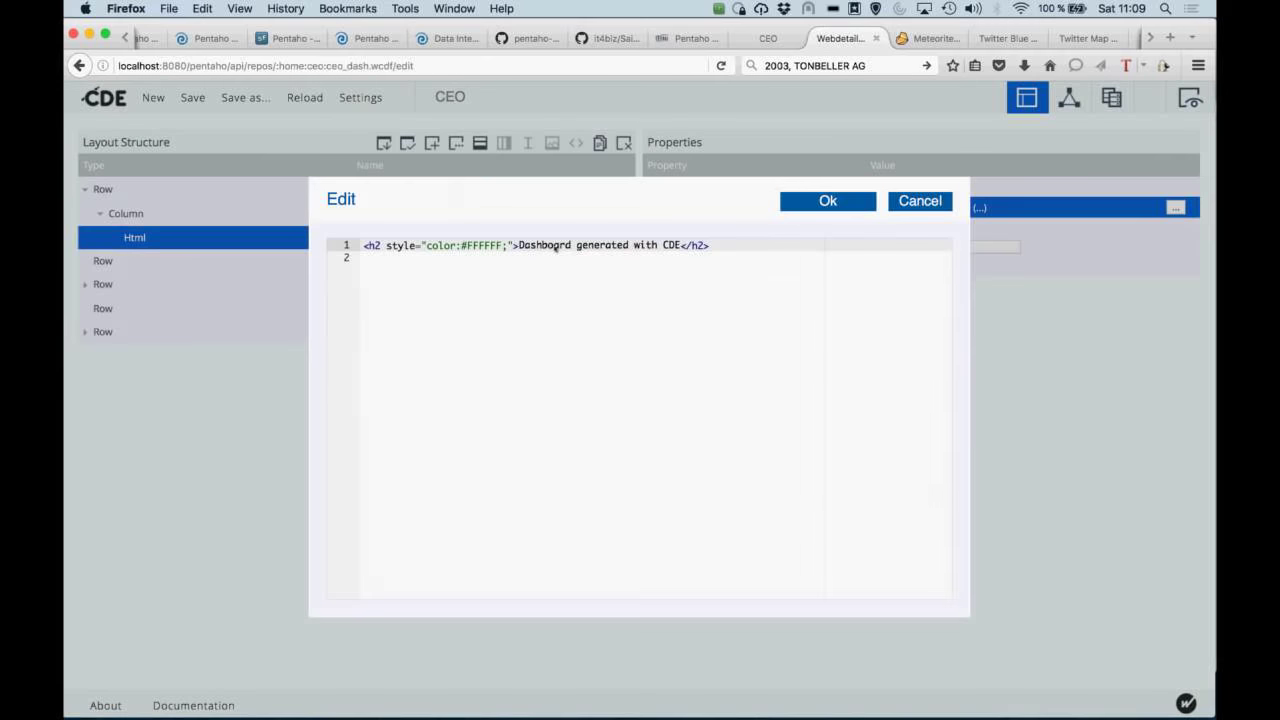
{"action": "left_click_drag", "start_coordinate": [519, 245], "coordinate": [686, 246]}
{"action": "key", "text": "BackSpace"}
{"action": "type", "text": "CEO "}
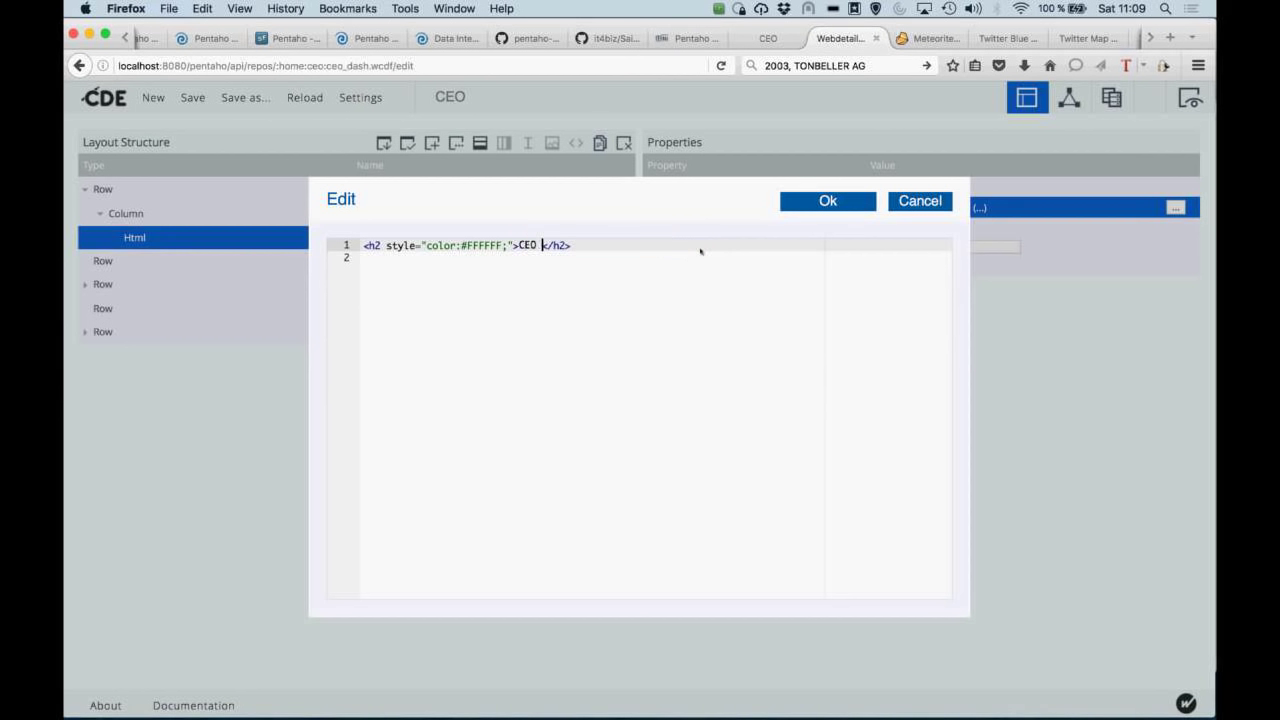
{"action": "type", "text": "Espa˜ñ"}
{"action": "key", "text": "BackSpace"}
{"action": "key", "text": "BackSpace"}
{"action": "key", "text": "BackSpace"}
{"action": "key", "text": "BackSpace"}
{"action": "key", "text": "BackSpace"}
{"action": "key", "text": "BackSpace"}
{"action": "type", "text": "Spain"}
{"action": "left_click", "coordinate": [828, 204]}
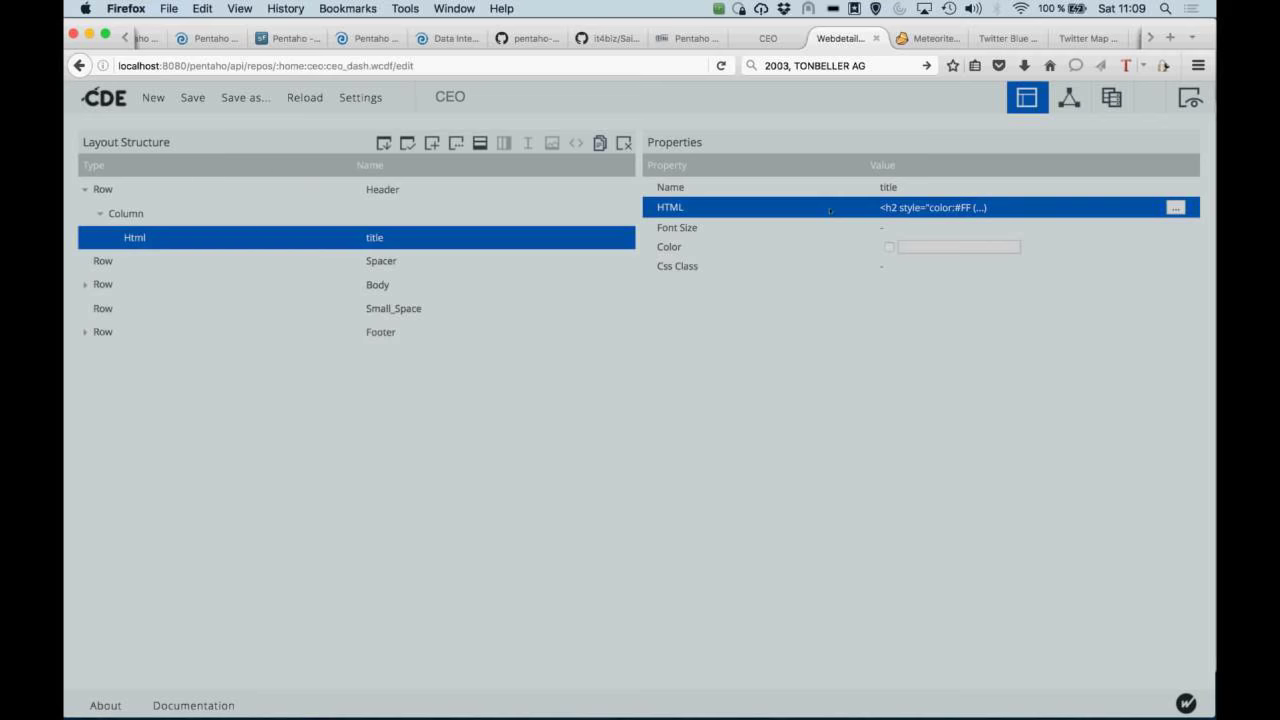
Save the dashboard and reload the CEO preview to check the new header.
{"action": "left_click", "coordinate": [192, 97]}
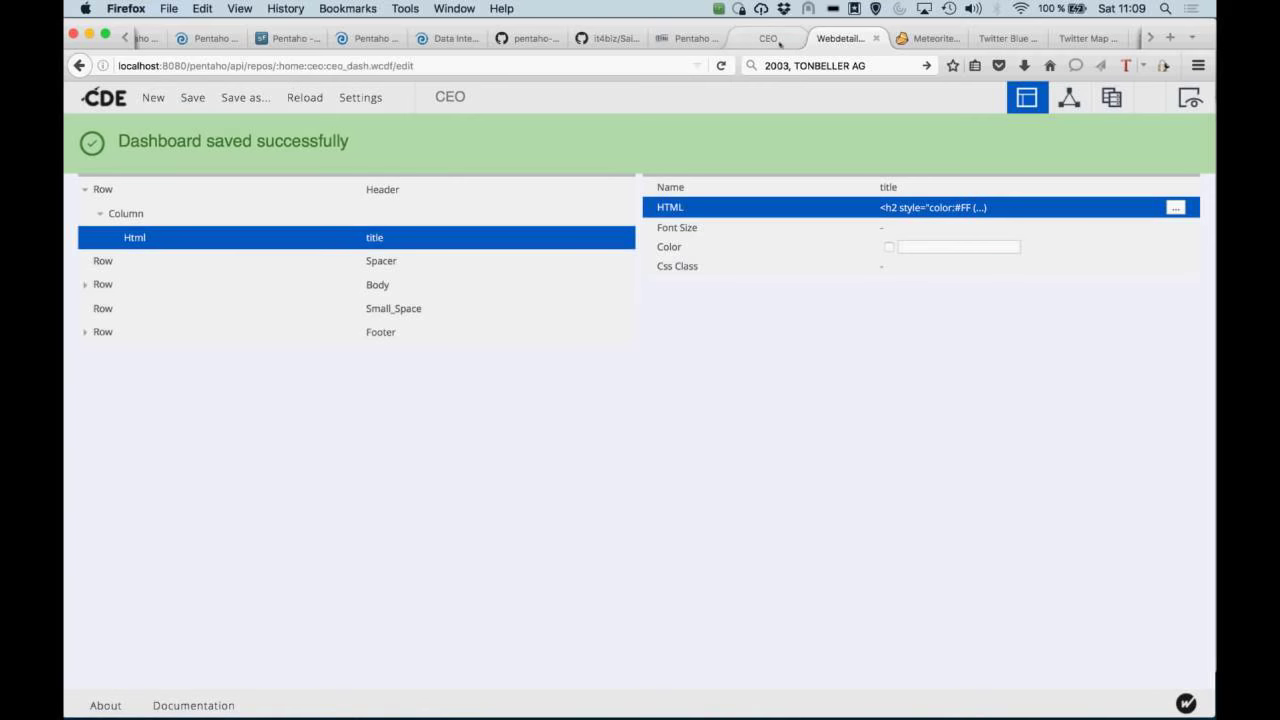
{"action": "left_click", "coordinate": [779, 42]}
{"action": "left_click", "coordinate": [721, 66]}
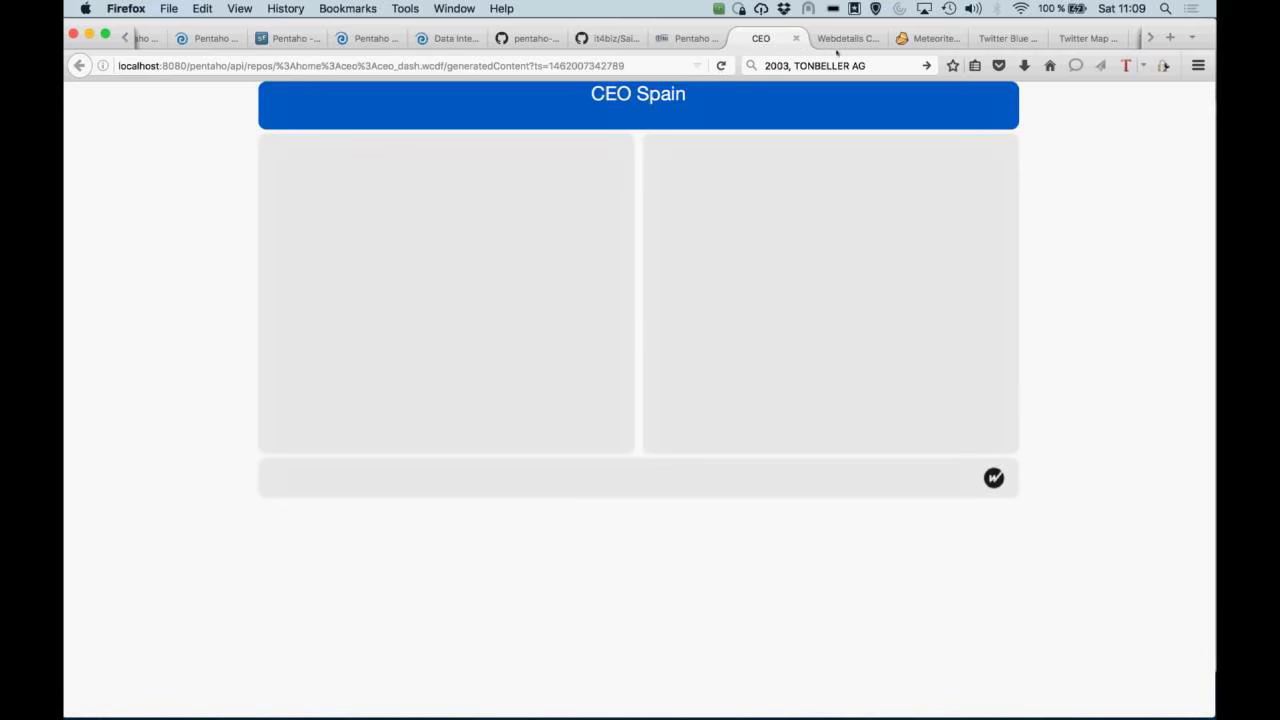
{"action": "left_click", "coordinate": [840, 40]}
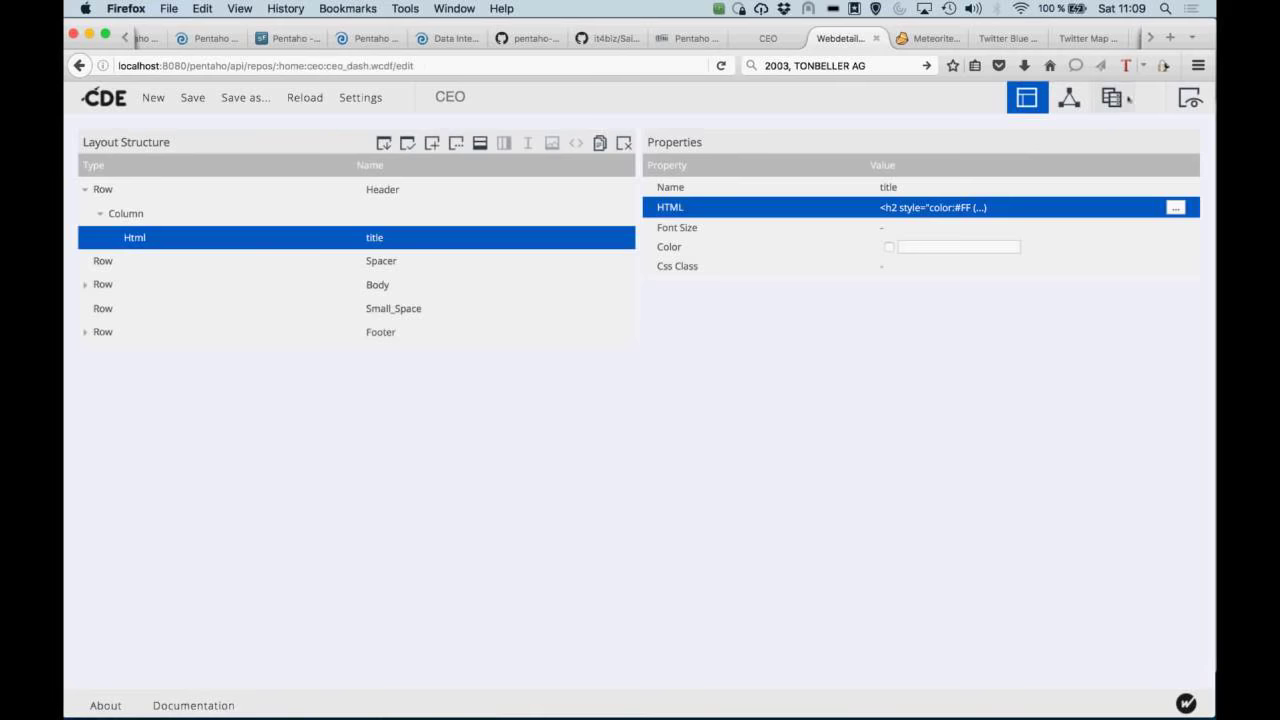
Launch the OLAP Chart datasource wizard and select the SteelWheels catalog.
{"action": "left_click", "coordinate": [1112, 97]}
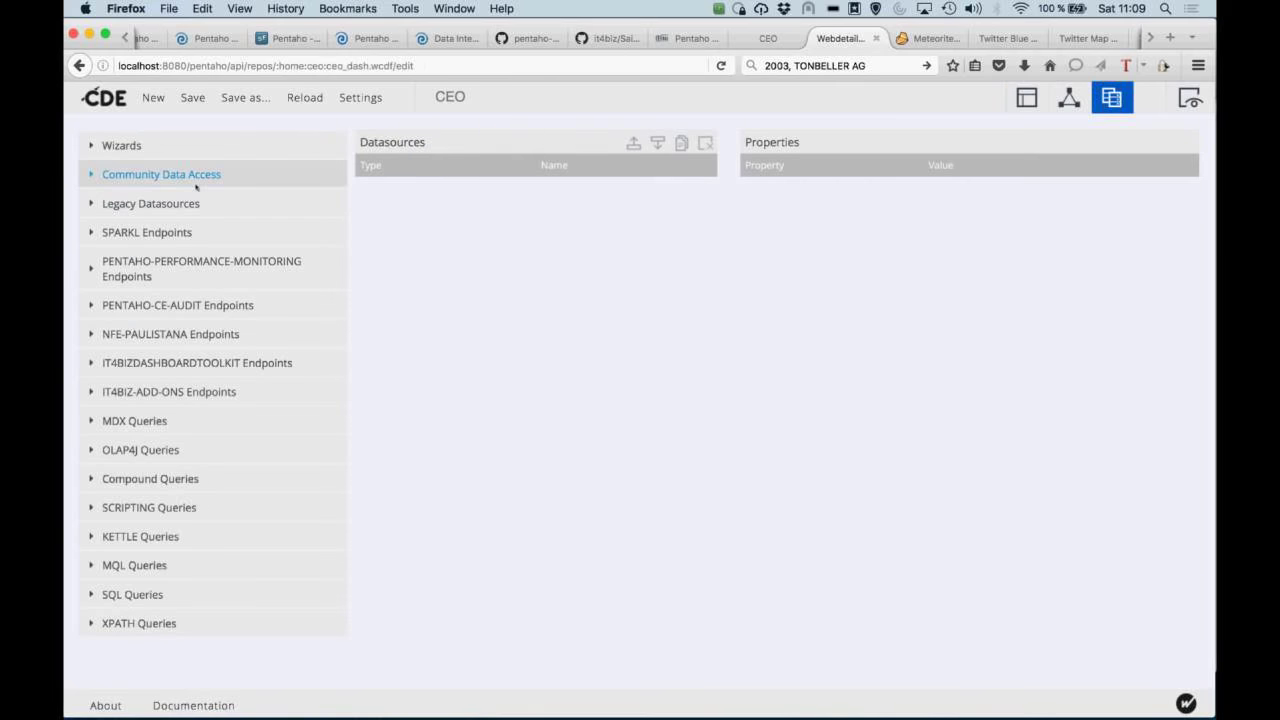
{"action": "left_click", "coordinate": [142, 148]}
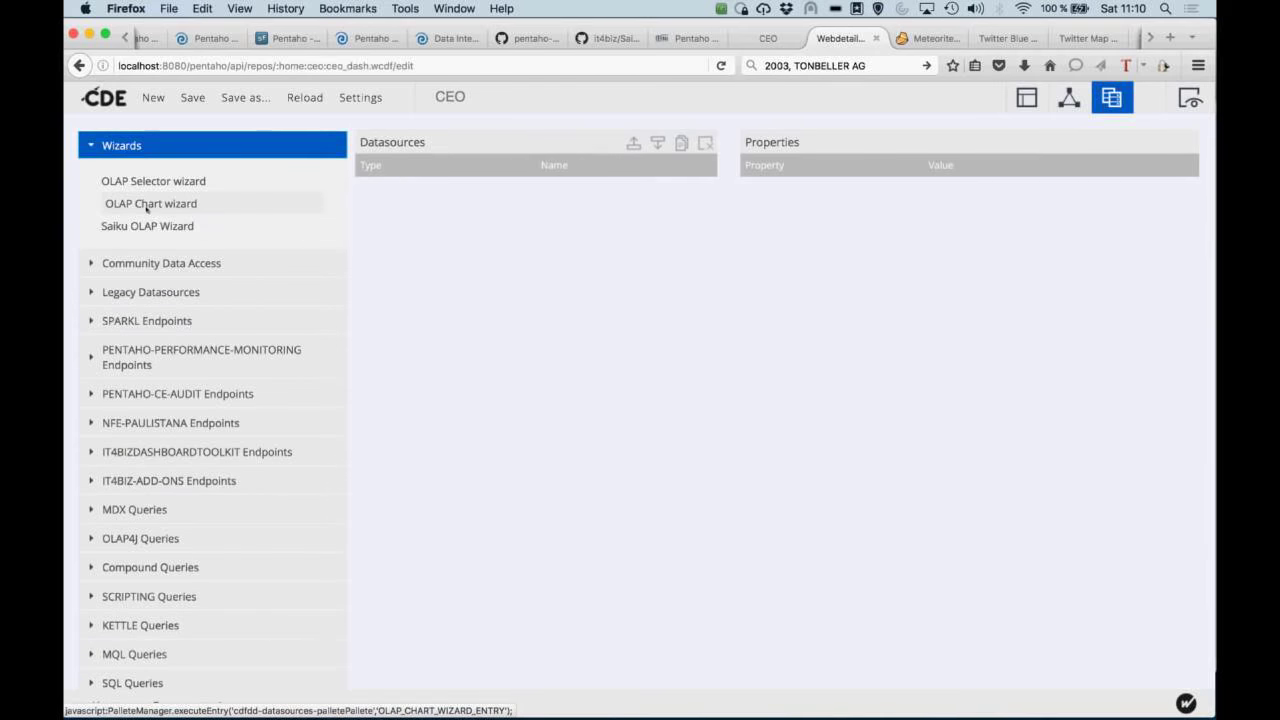
{"action": "left_click", "coordinate": [147, 204]}
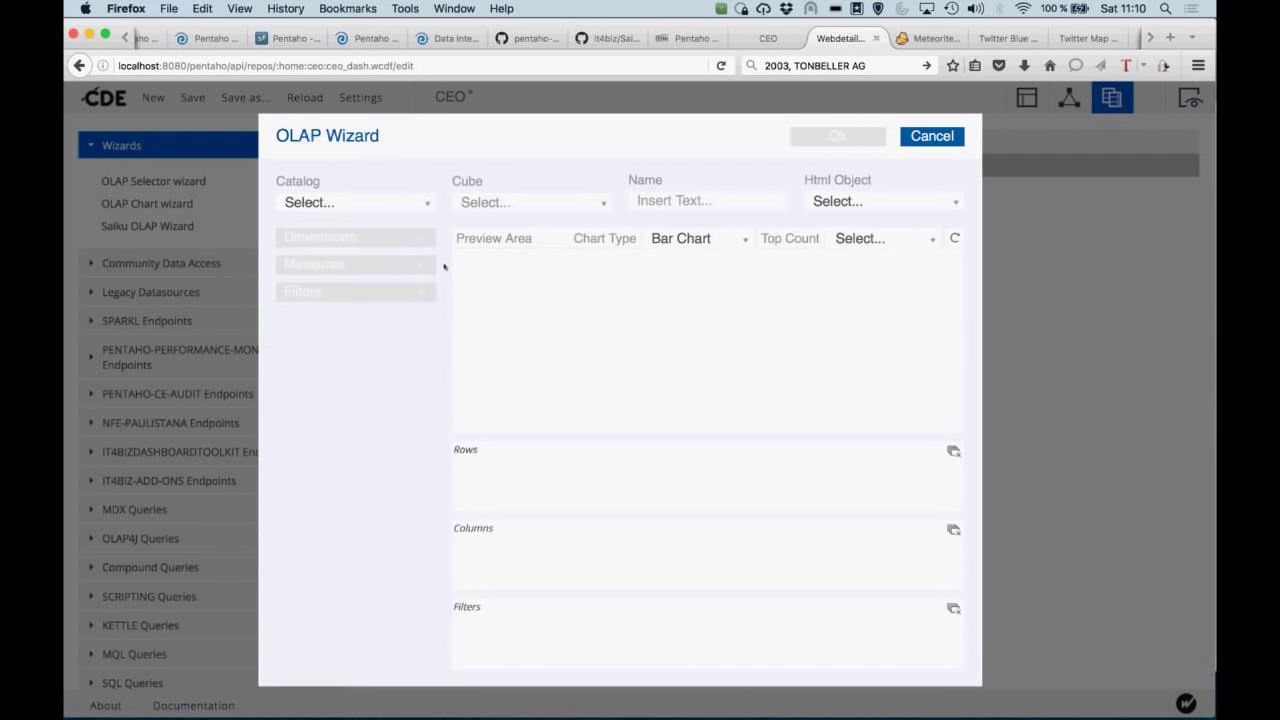
{"action": "left_click", "coordinate": [353, 204]}
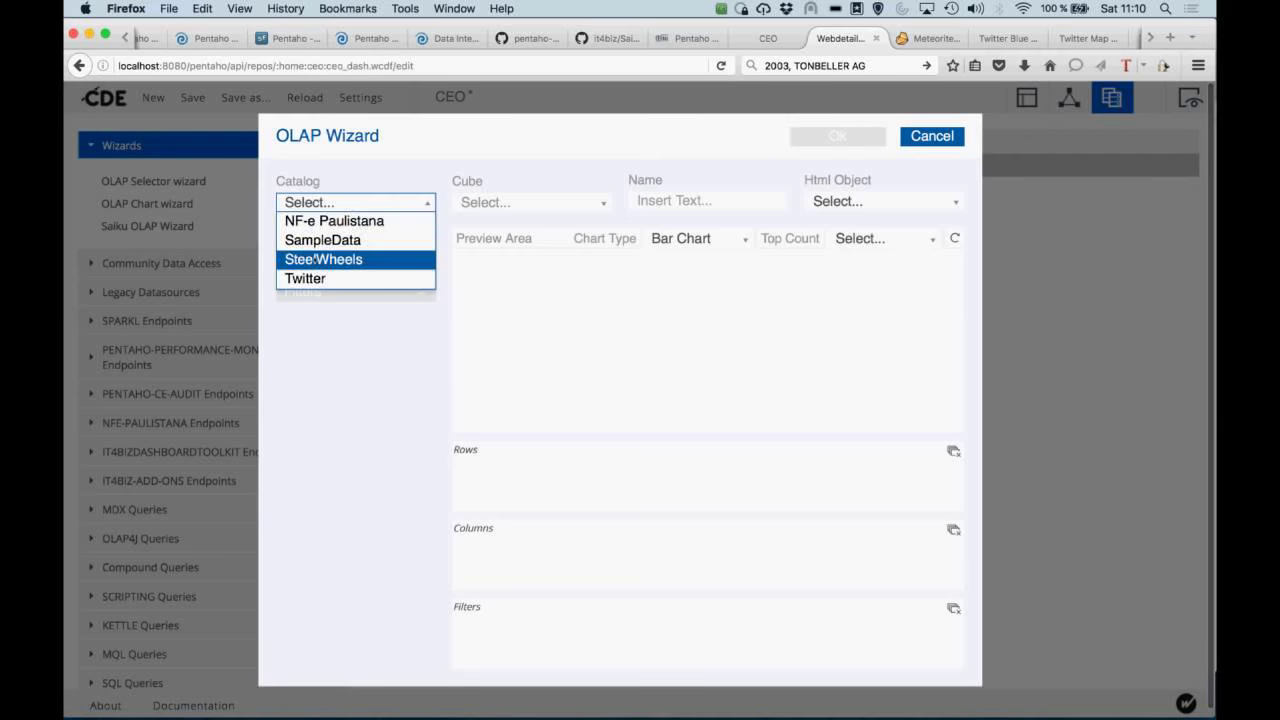
{"action": "left_click", "coordinate": [316, 259]}
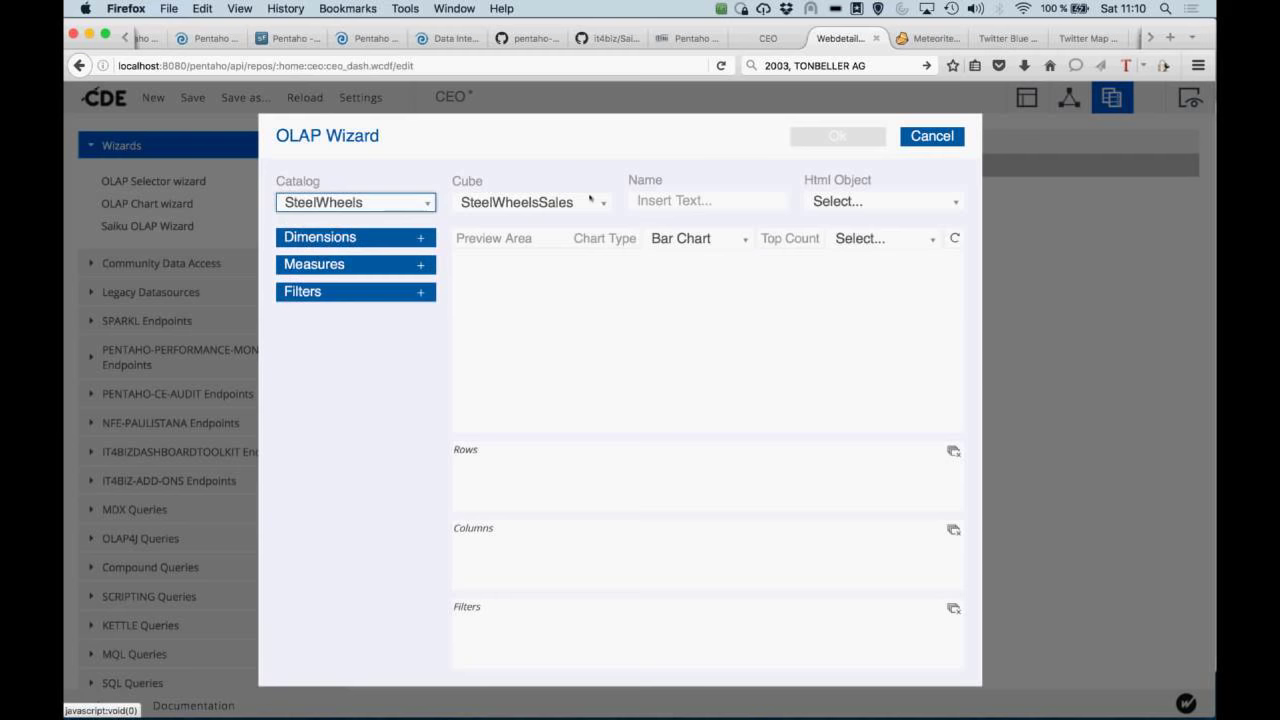
Name the chart grafico1, then compare the target HTML object list with the rendered CEO dashboard.
{"action": "left_click", "coordinate": [690, 200]}
{"action": "type", "text": "g"}
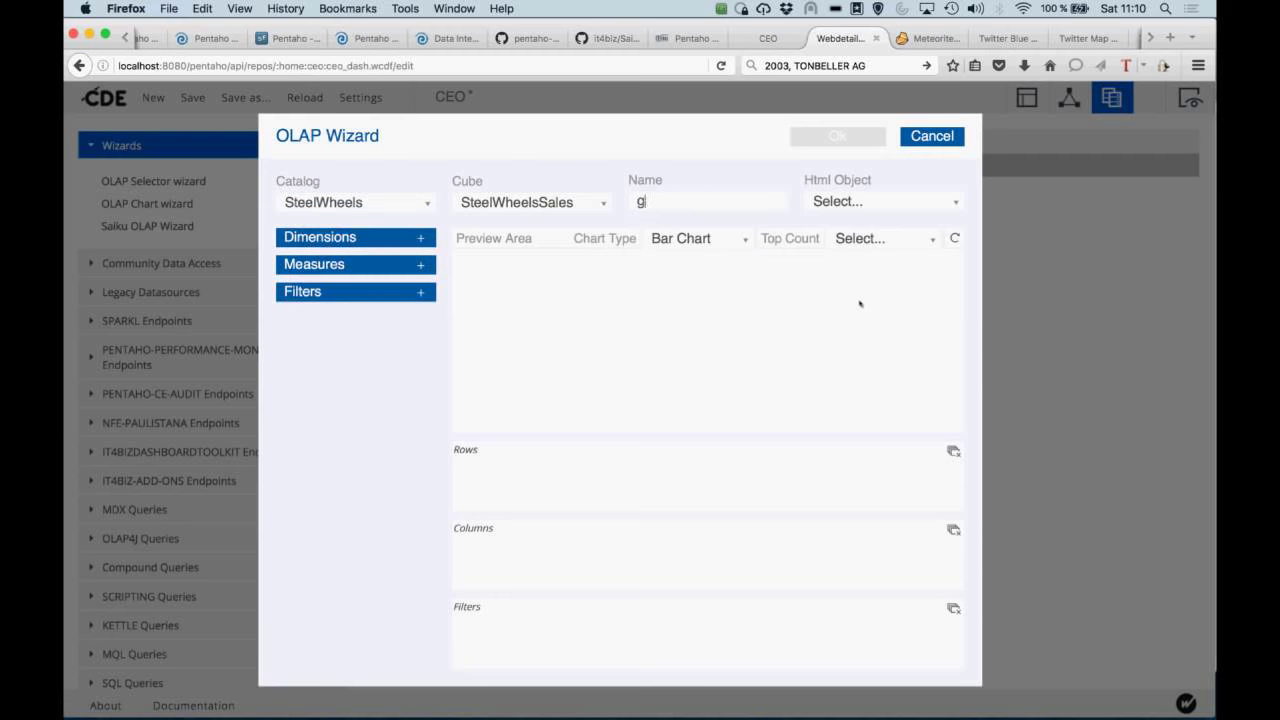
{"action": "type", "text": "rafico1"}
{"action": "left_click", "coordinate": [880, 200]}
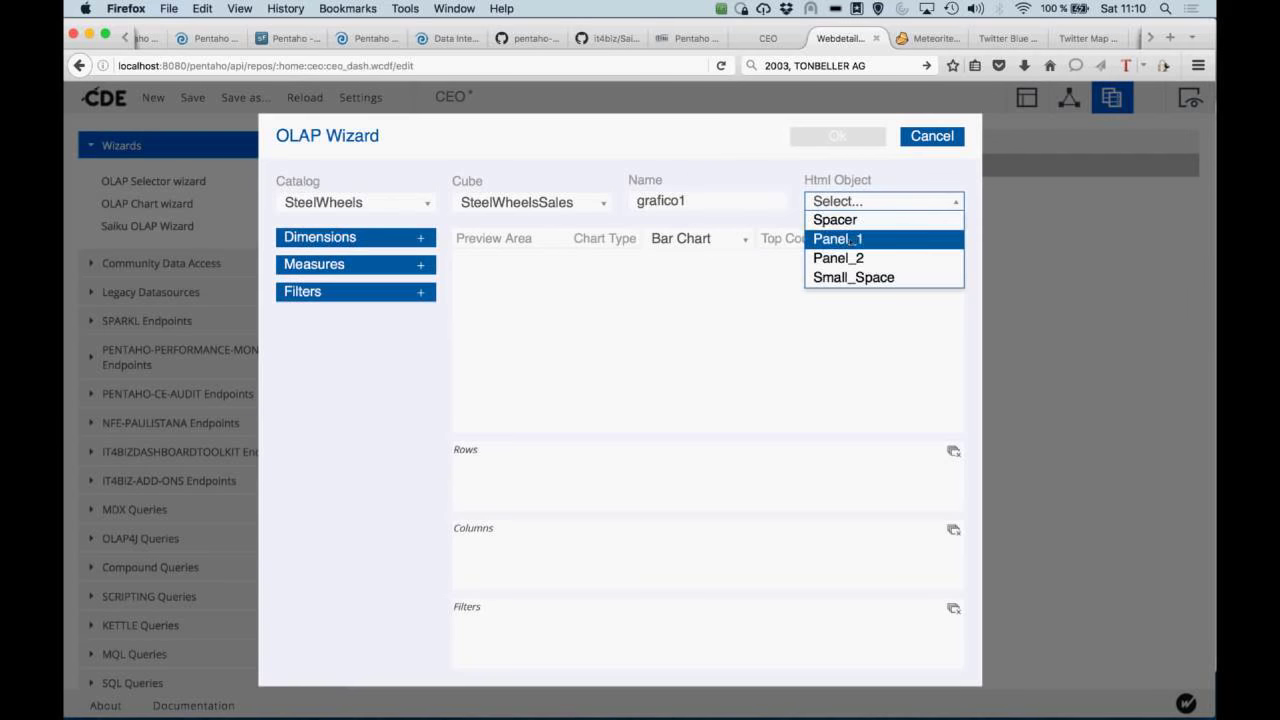
{"action": "left_click", "coordinate": [768, 40]}
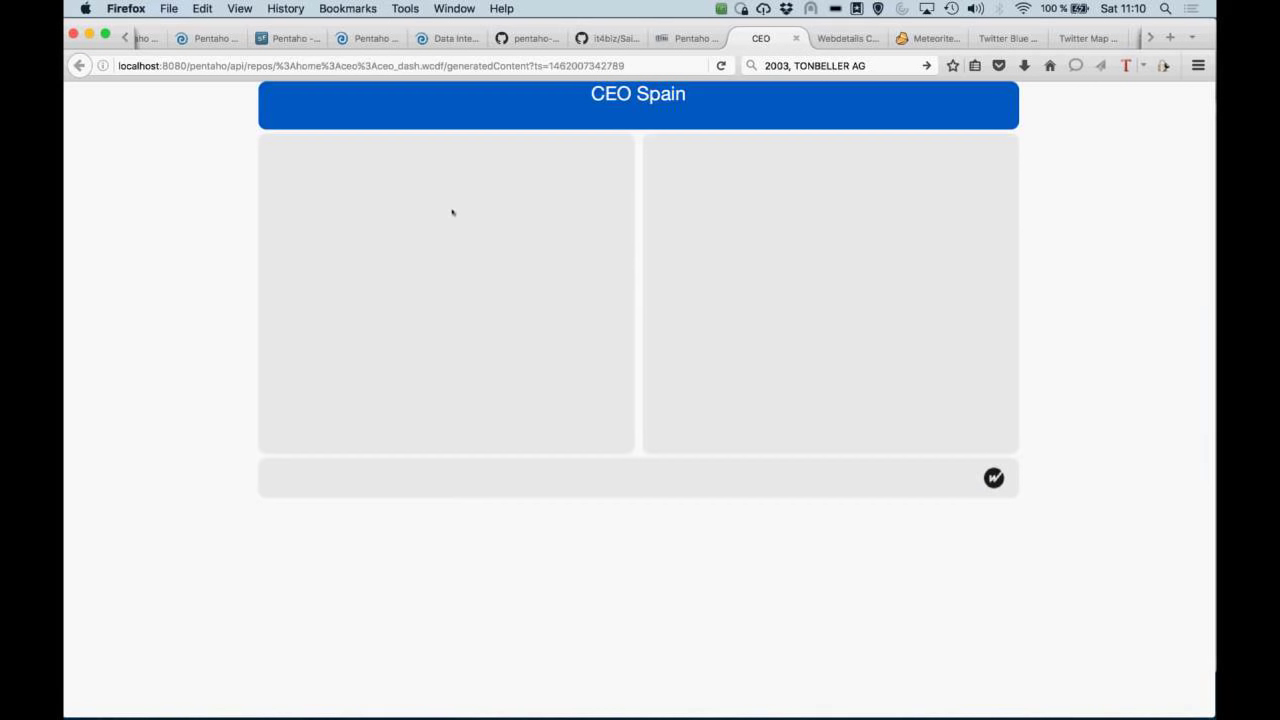
Search the web for 'html div' and read the W3Schools div tag page.
{"action": "left_click", "coordinate": [877, 67]}
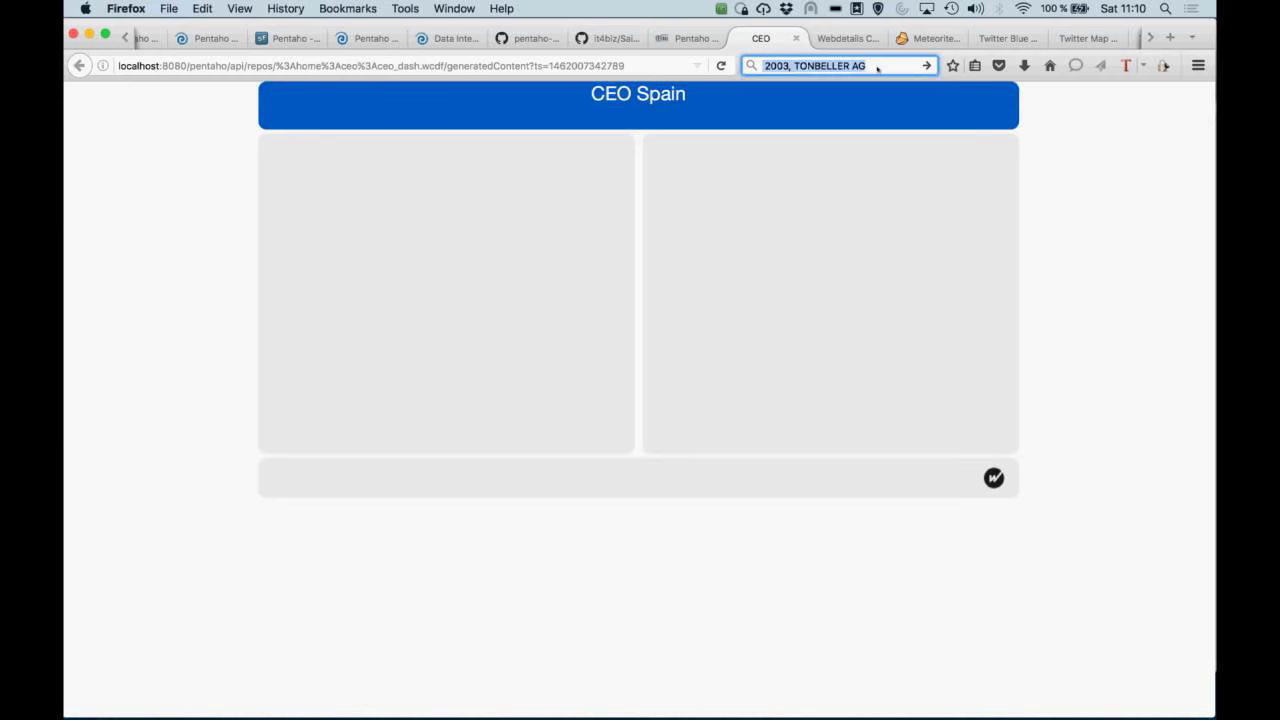
{"action": "type", "text": "div"}
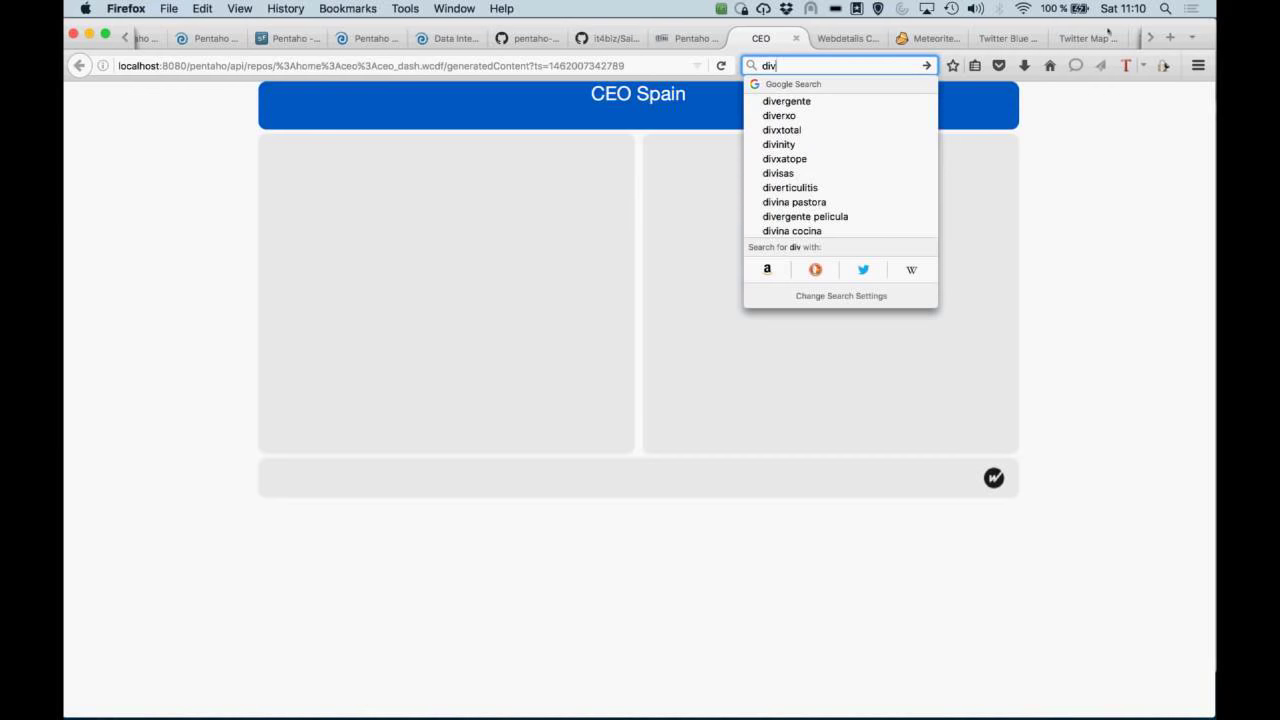
{"action": "left_click", "coordinate": [1012, 39]}
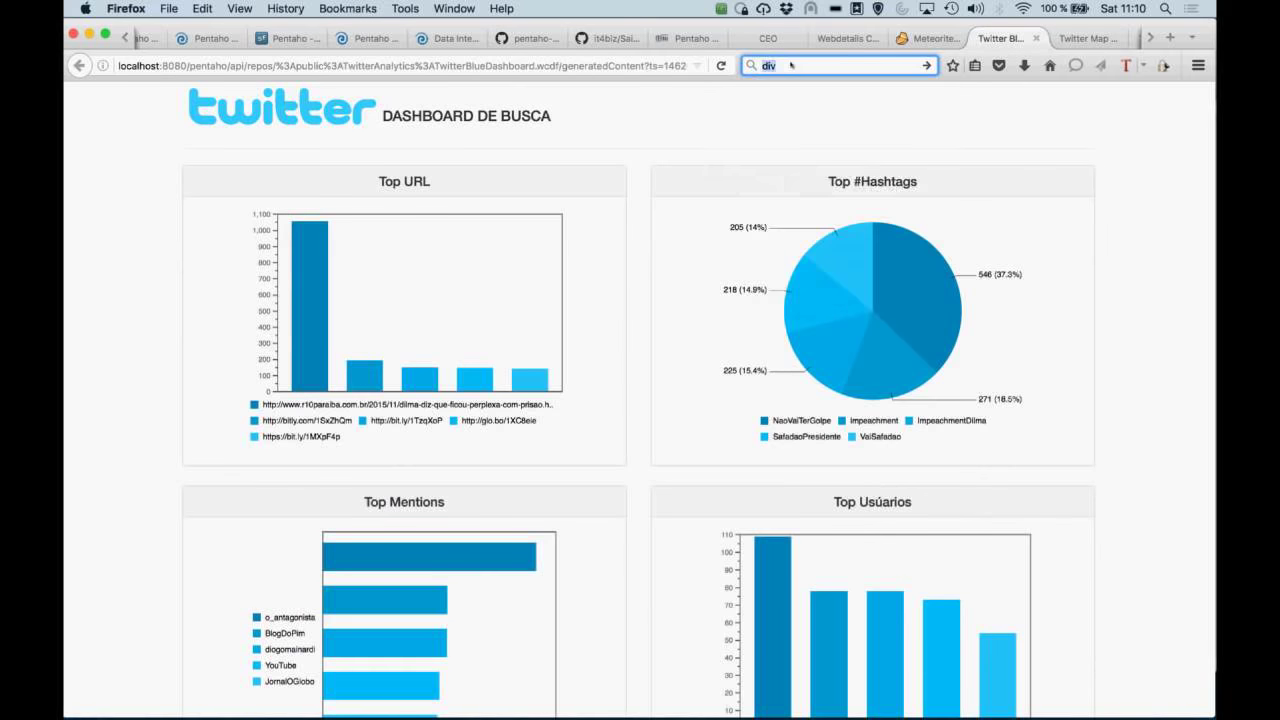
{"action": "left_click", "coordinate": [791, 65]}
{"action": "type", "text": "html"}
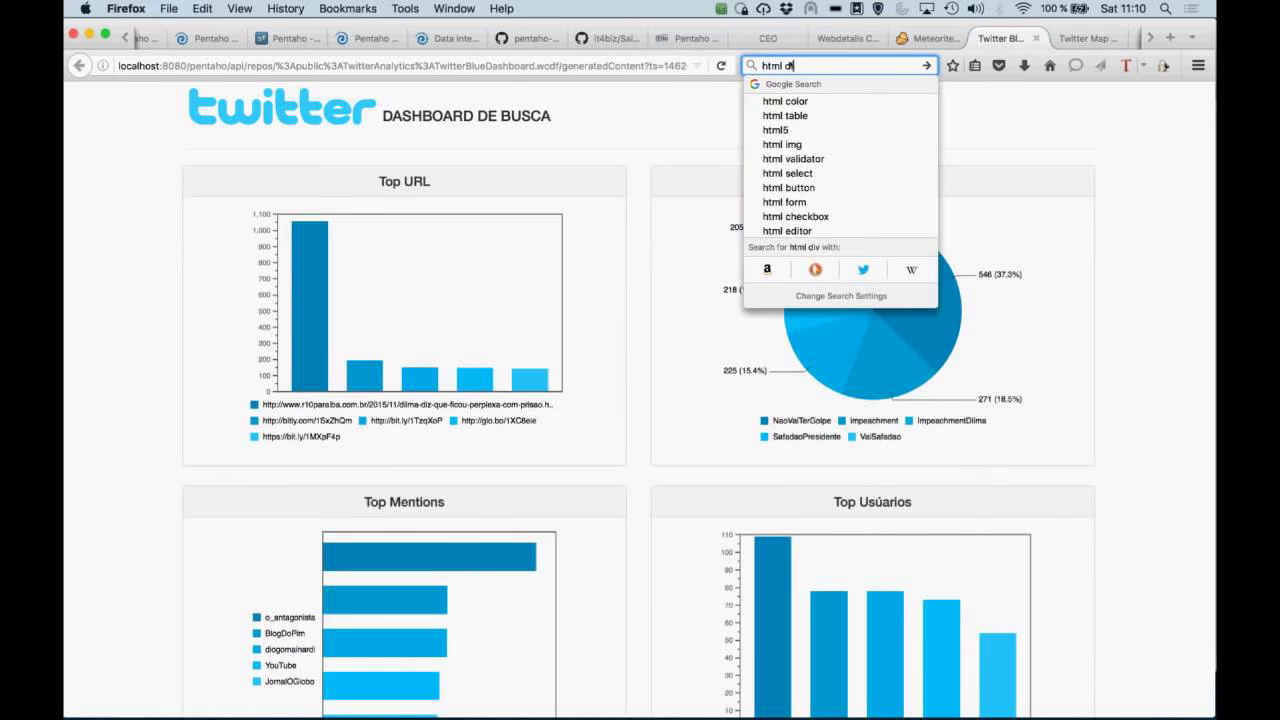
{"action": "key", "text": "Return"}
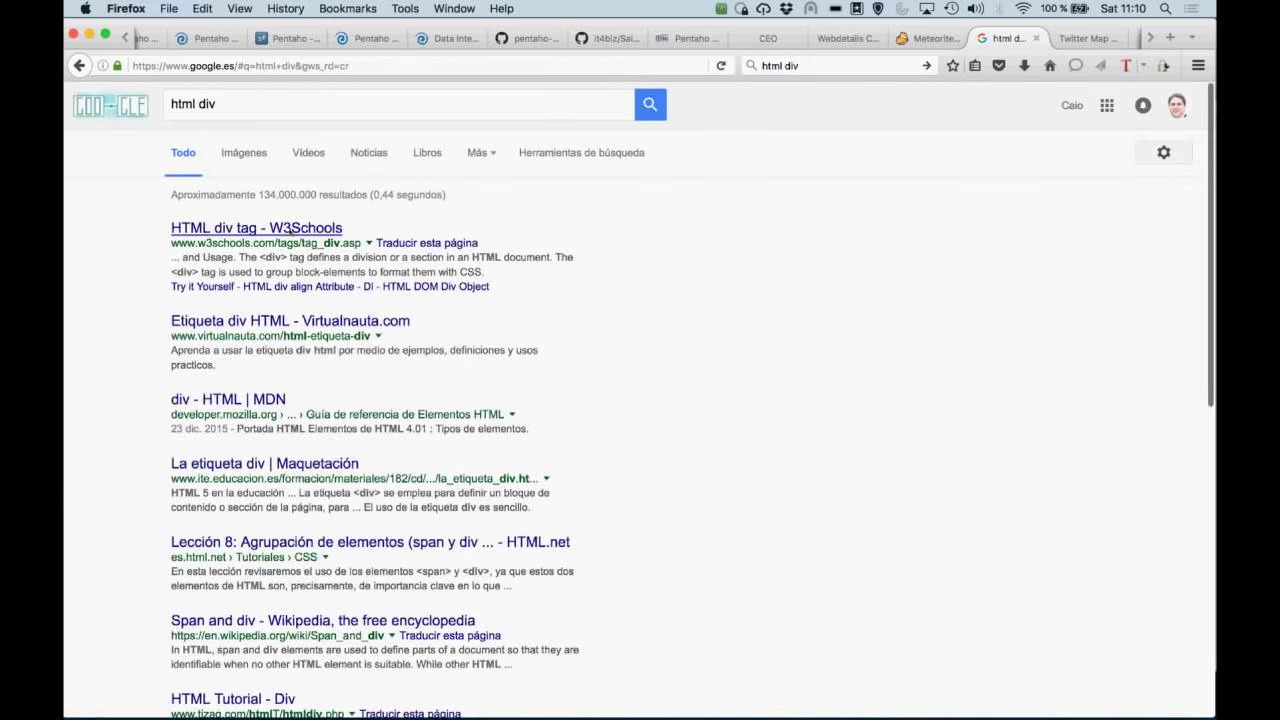
{"action": "left_click", "coordinate": [290, 229]}
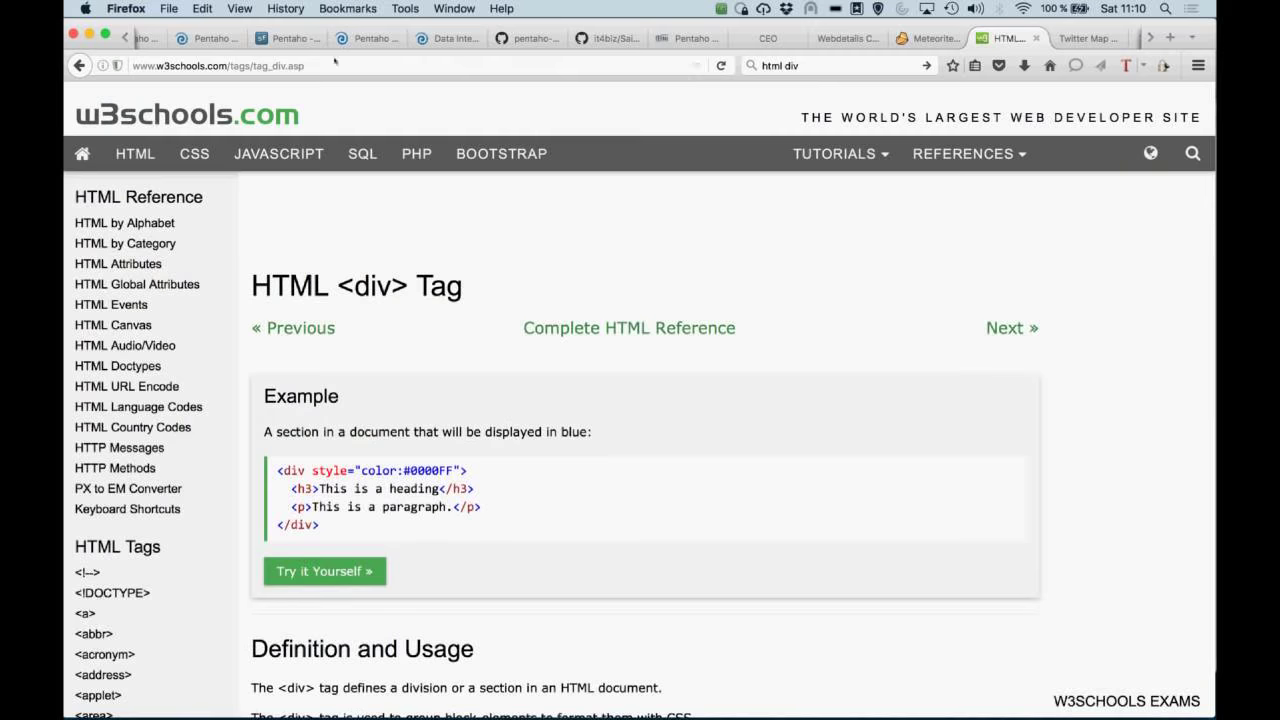
Search the web for 'css blueprint'.
{"action": "left_click", "coordinate": [820, 74]}
{"action": "type", "text": "css "}
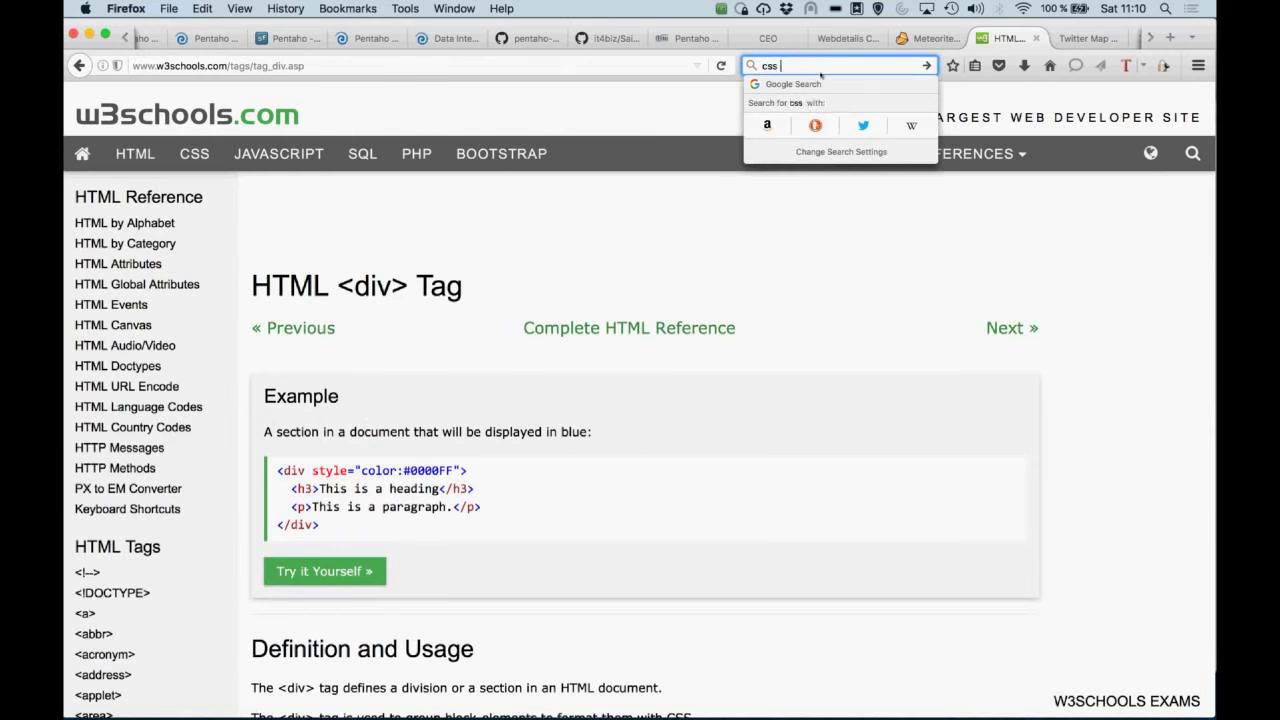
{"action": "type", "text": "blueprin"}
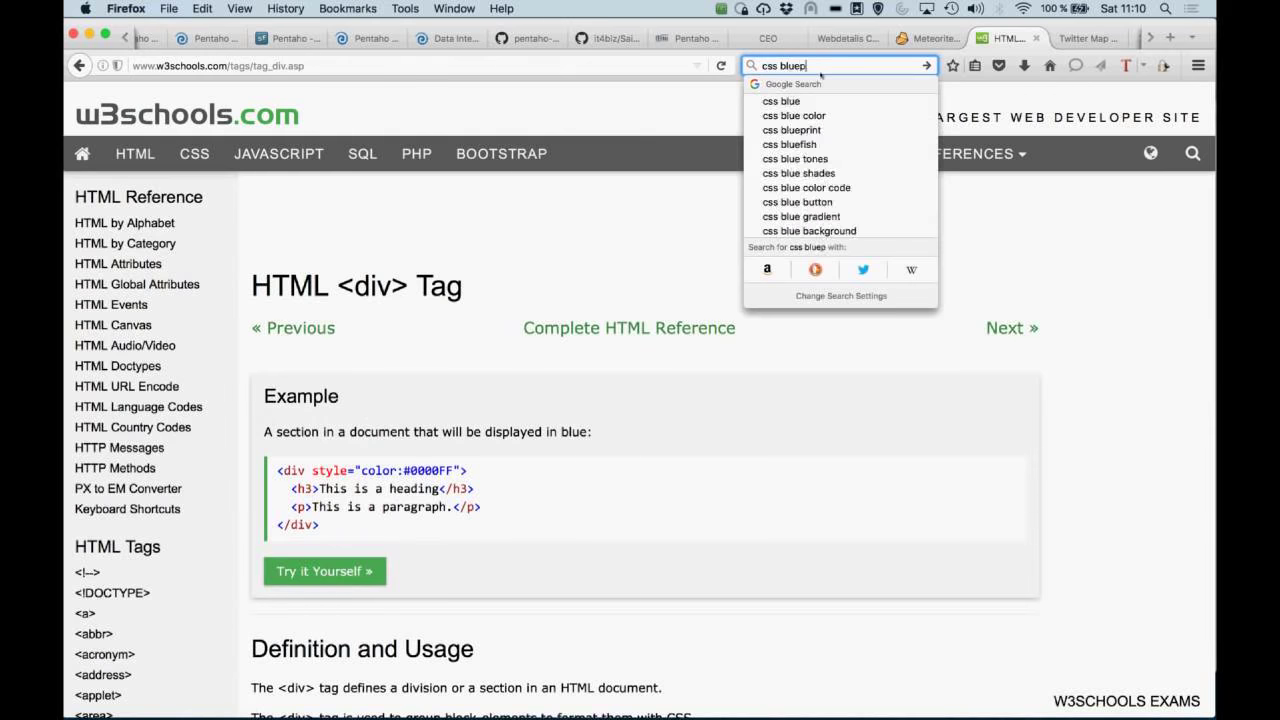
{"action": "left_click", "coordinate": [790, 101]}
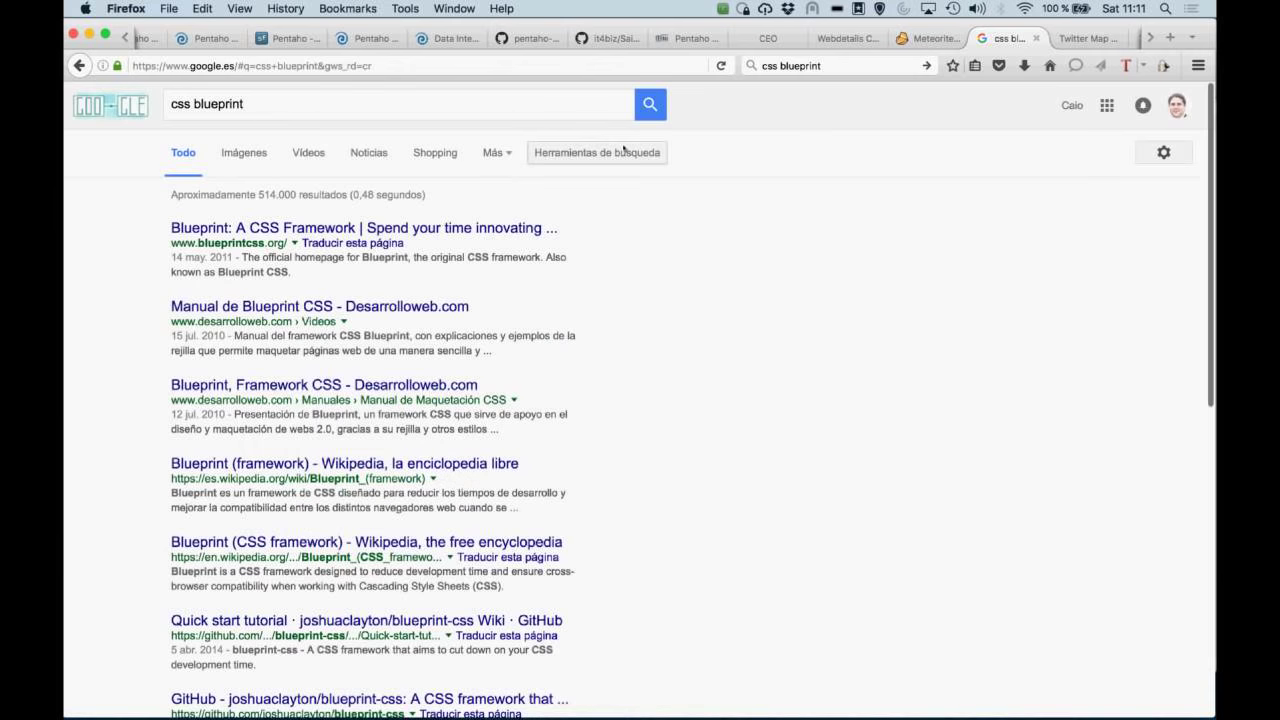
Look over the Blueprint CSS homepage, then return to the grafico1 OLAP wizard.
{"action": "left_click", "coordinate": [313, 229]}
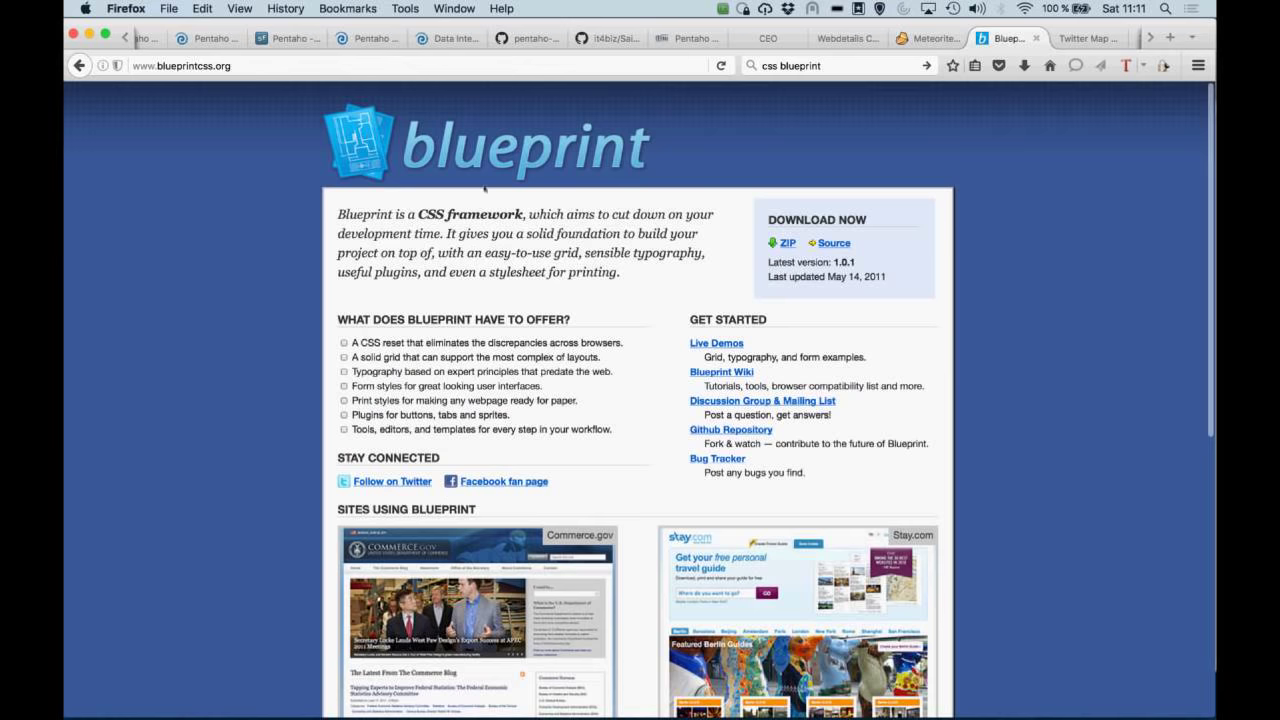
{"action": "left_click", "coordinate": [639, 67]}
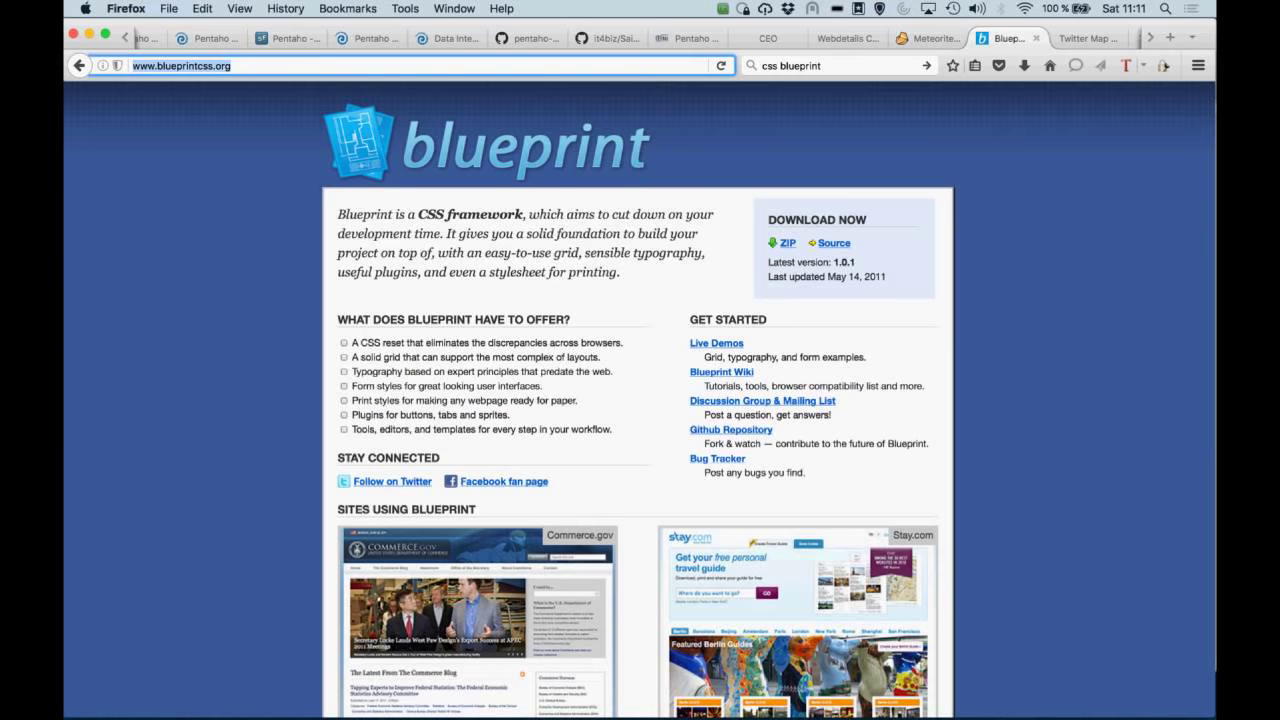
{"action": "key", "text": "super+Tab"}
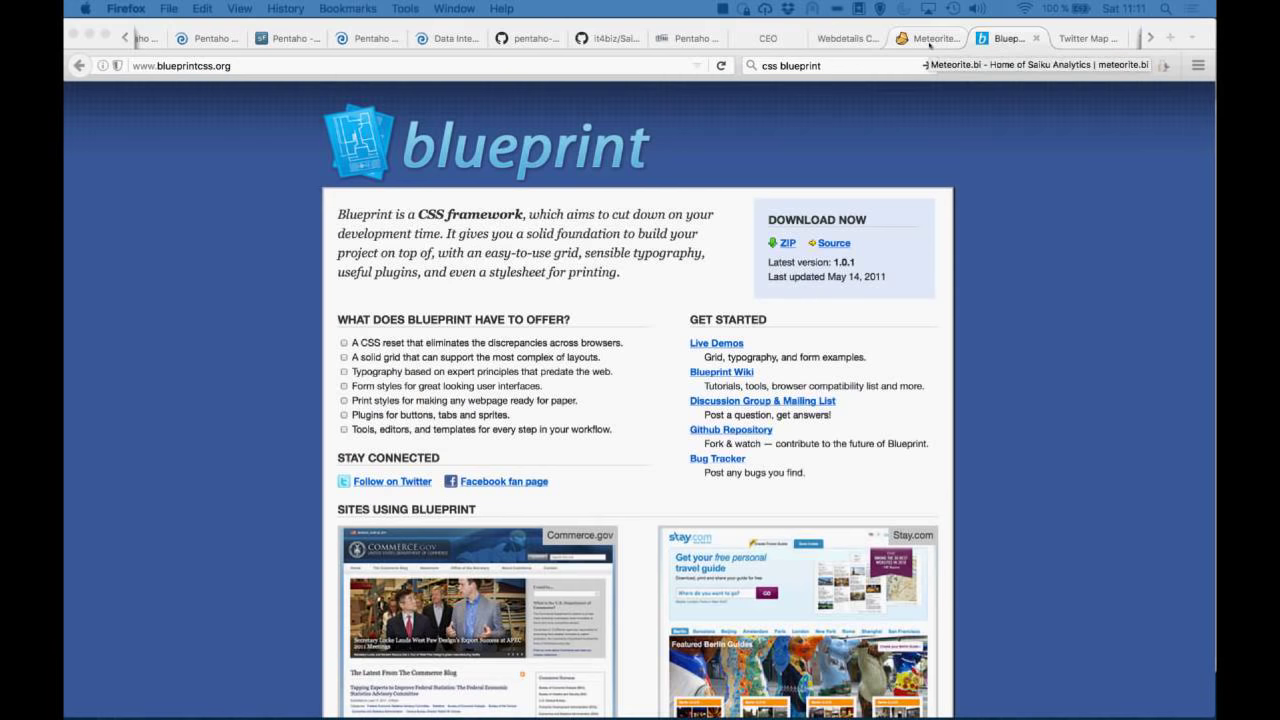
{"action": "left_click", "coordinate": [843, 40]}
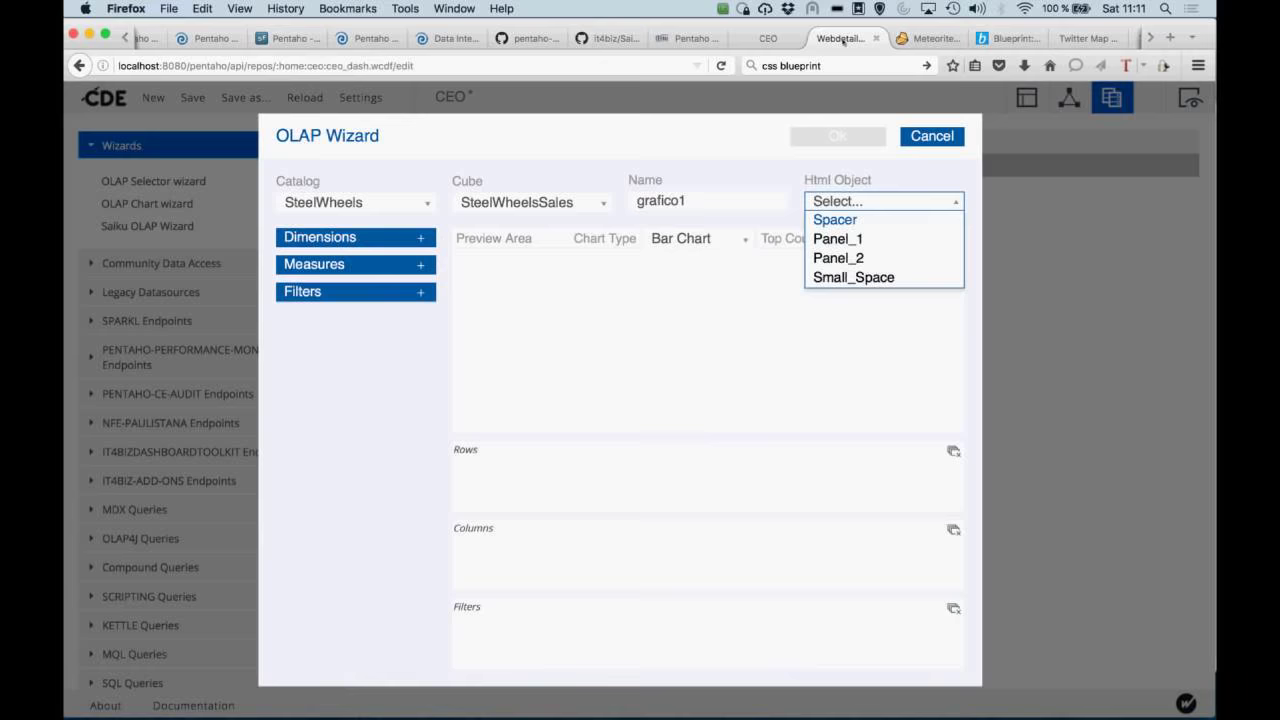
Place grafico1 in Panel_1, checking the panel on the rendered CEO dashboard.
{"action": "left_click", "coordinate": [850, 240]}
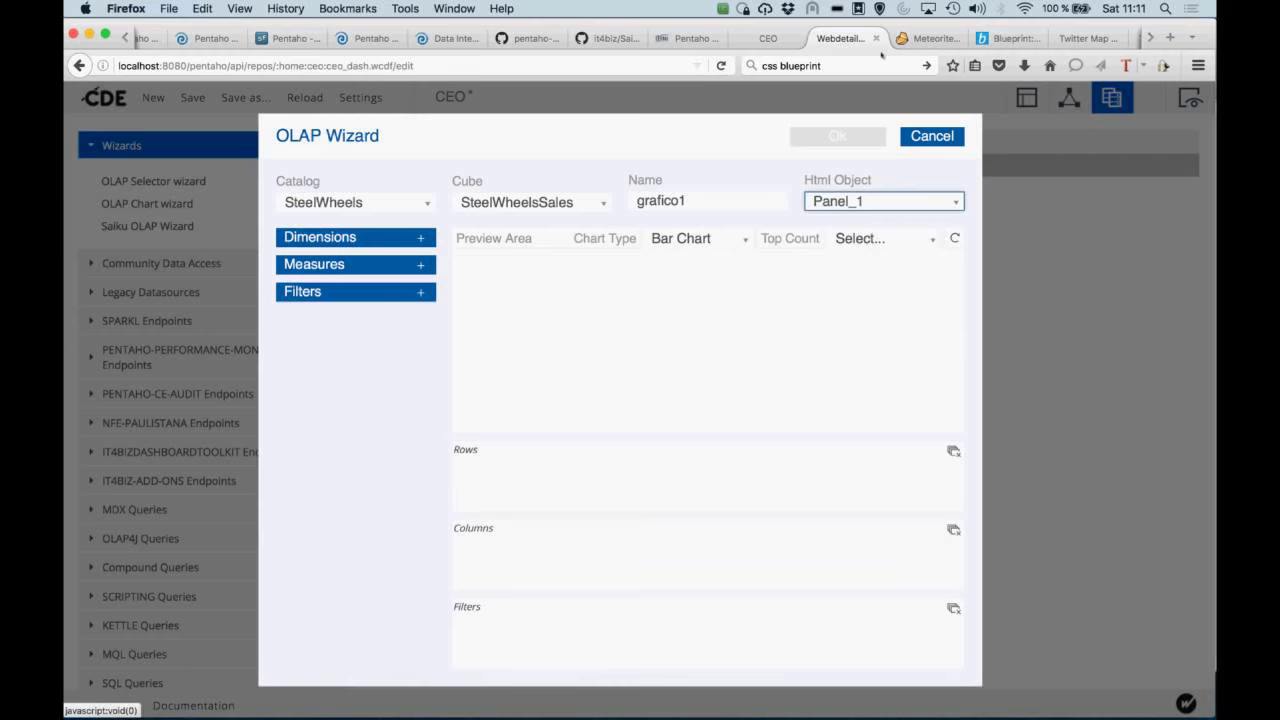
{"action": "left_click", "coordinate": [778, 39]}
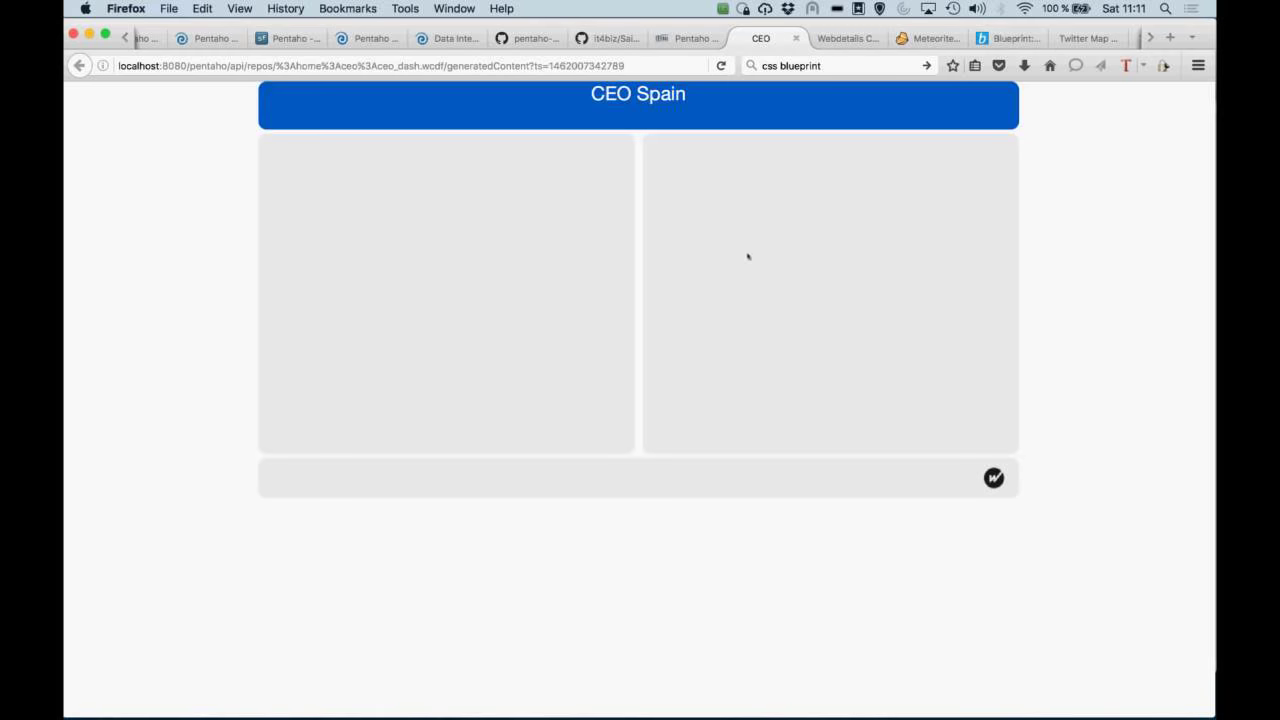
{"action": "left_click", "coordinate": [849, 39]}
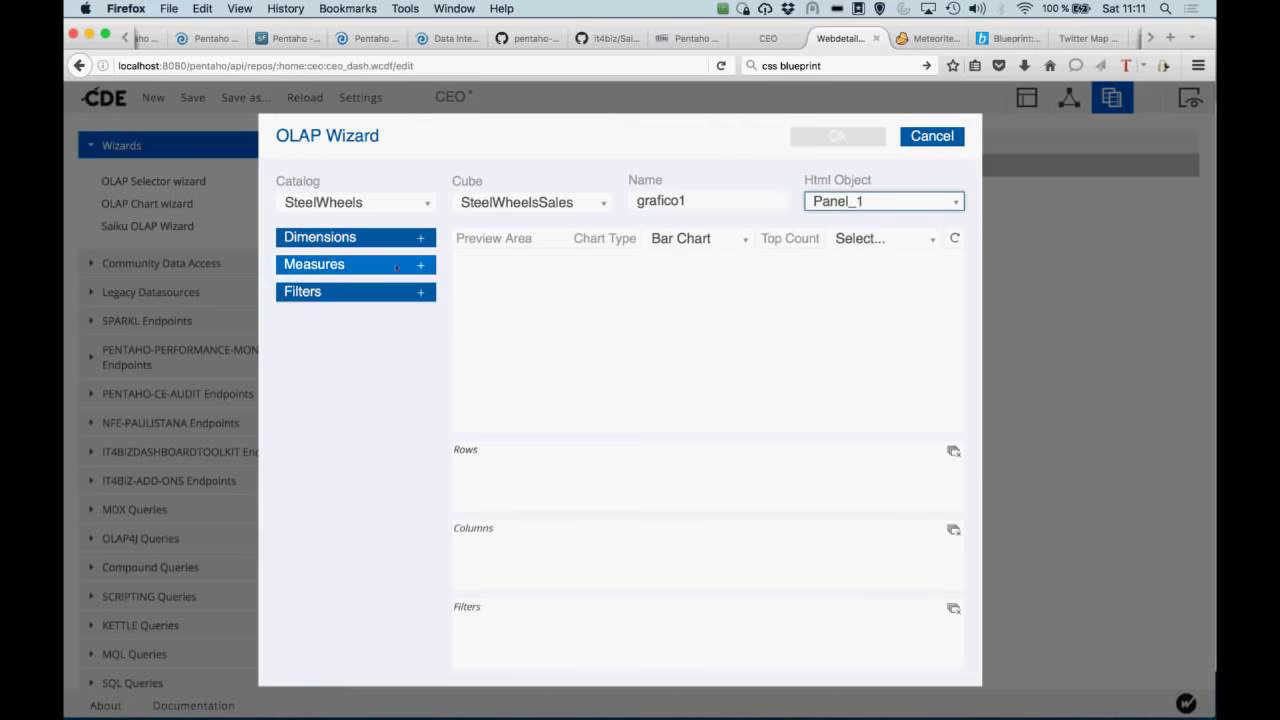
Put the Quantity measure on rows and Time's Years level on columns.
{"action": "left_click", "coordinate": [386, 240]}
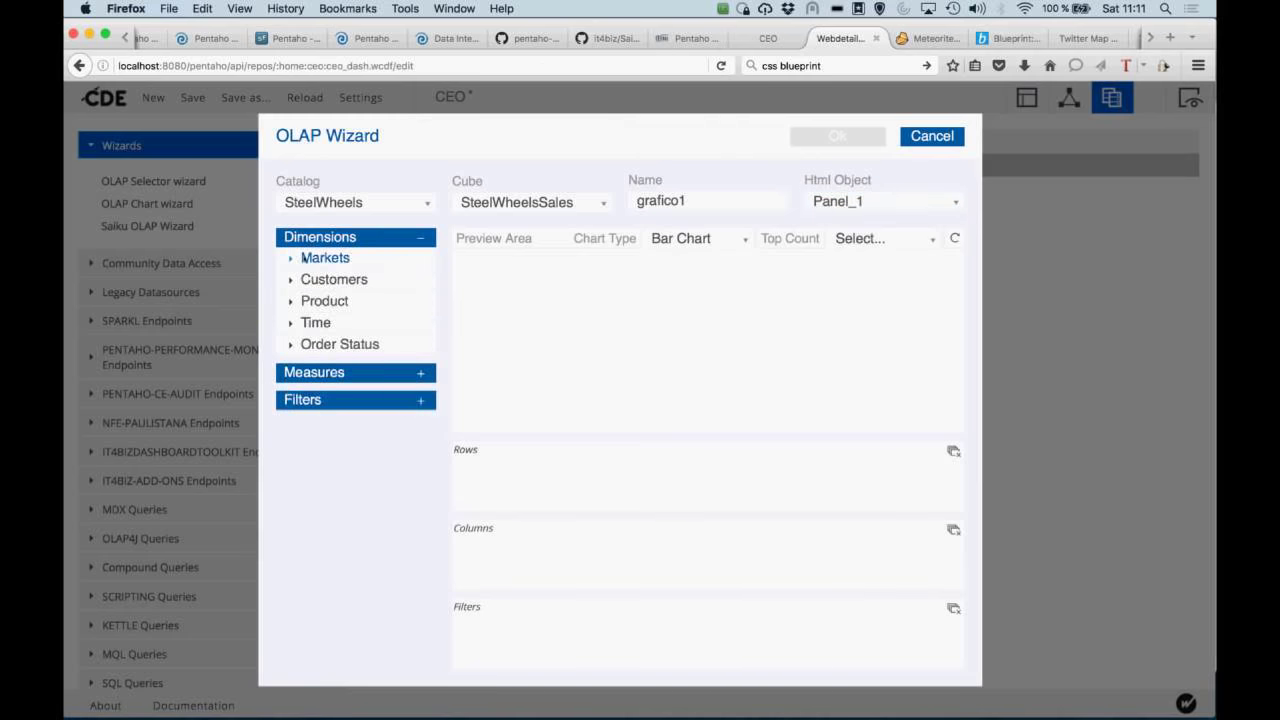
{"action": "left_click", "coordinate": [347, 373]}
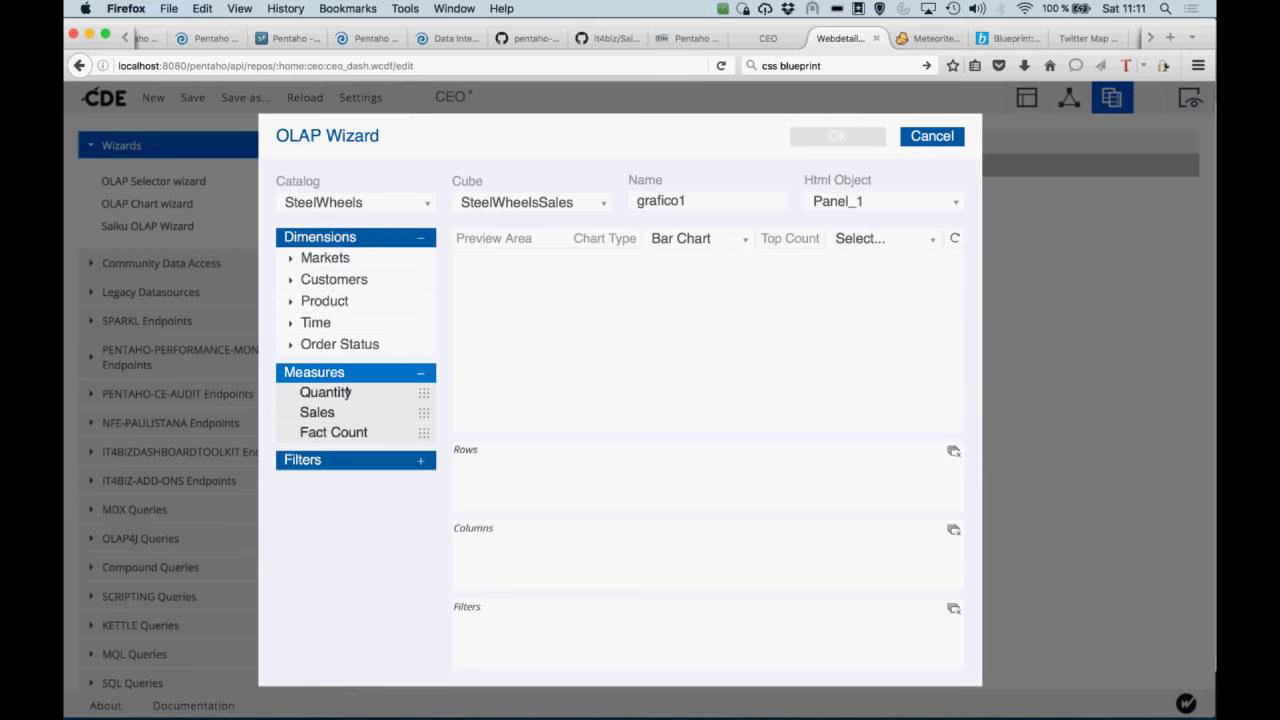
{"action": "left_click_drag", "start_coordinate": [347, 392], "coordinate": [545, 476]}
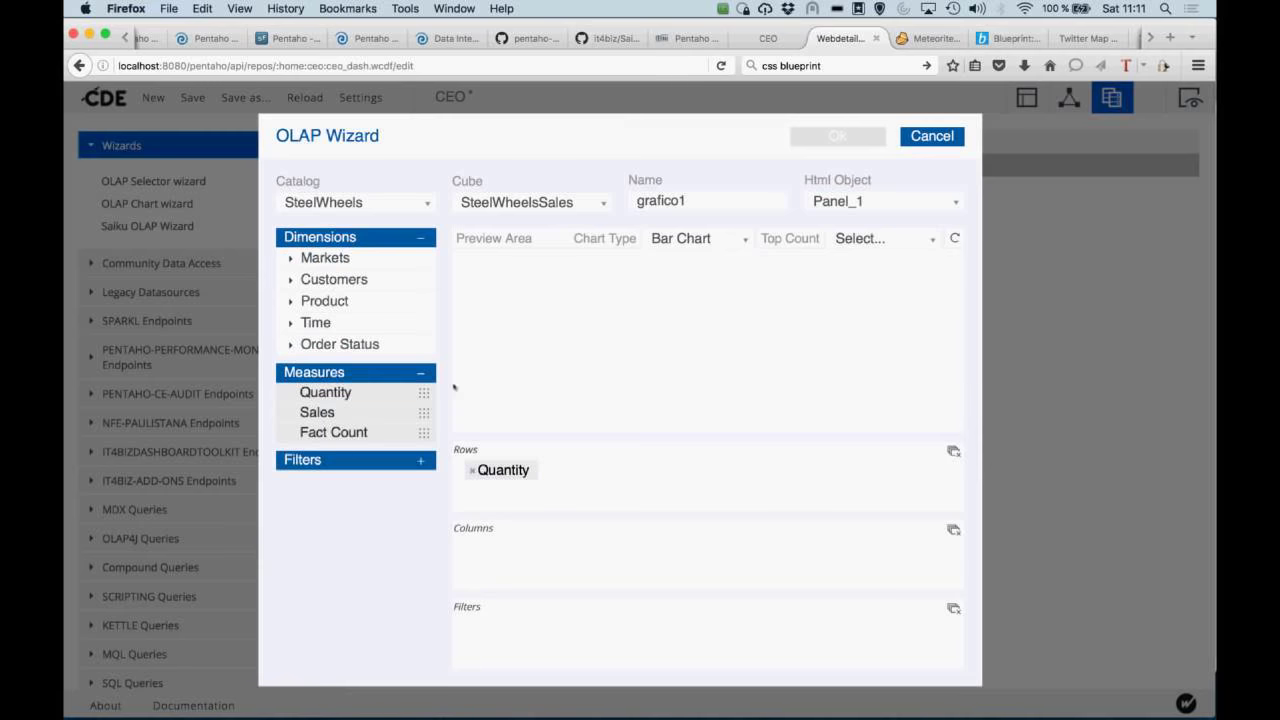
{"action": "left_click", "coordinate": [324, 324]}
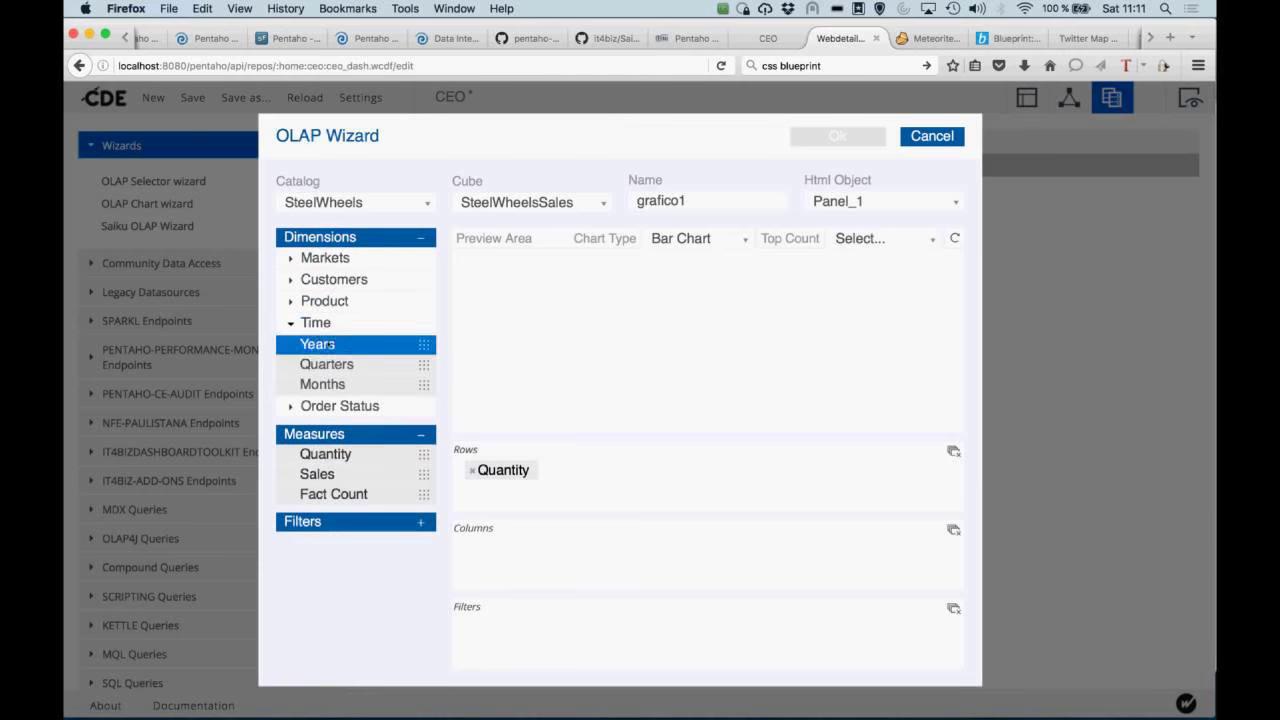
{"action": "left_click_drag", "start_coordinate": [330, 350], "coordinate": [514, 551]}
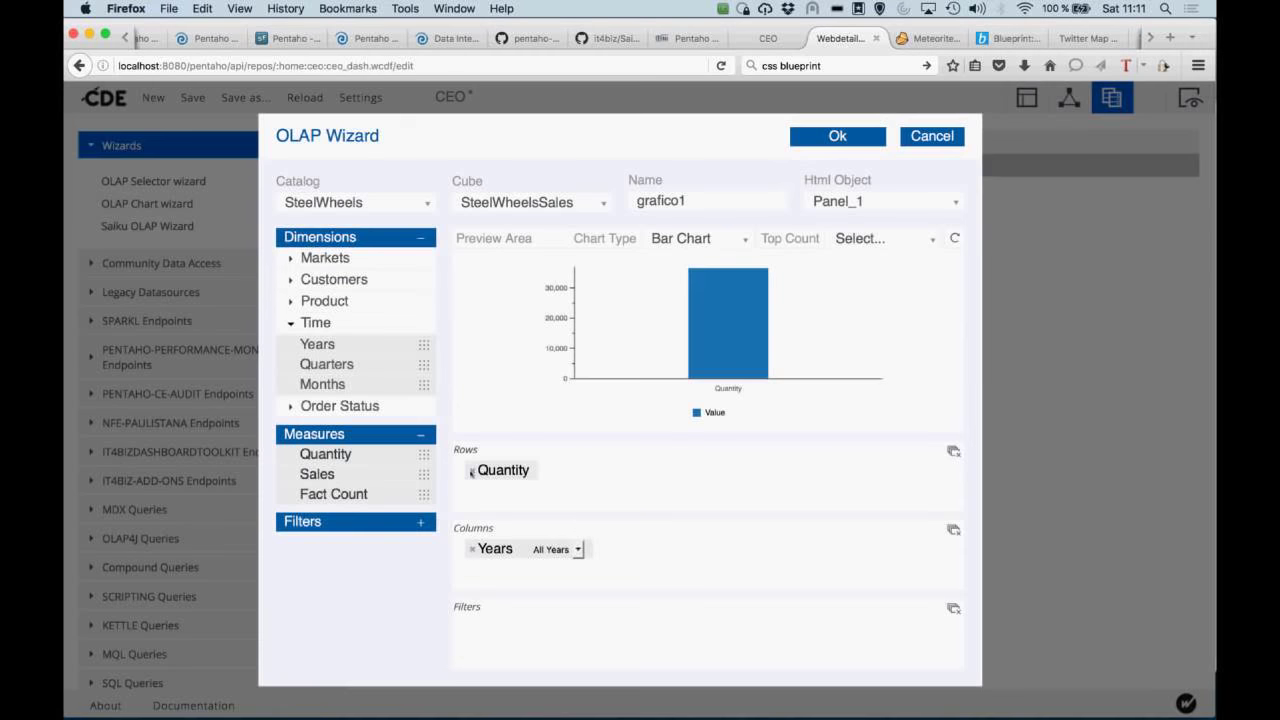
Swap the axes so Years sits in rows and Quantity in columns.
{"action": "left_click", "coordinate": [472, 470]}
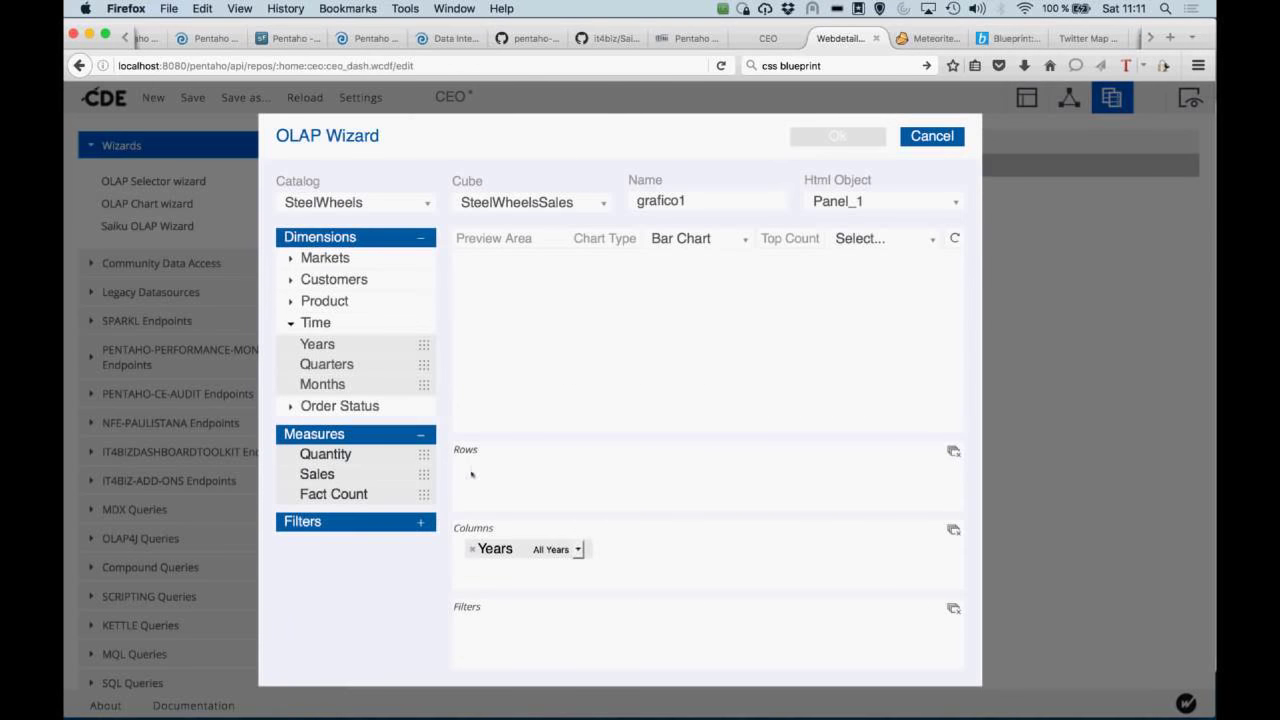
{"action": "left_click", "coordinate": [472, 549]}
{"action": "left_click", "coordinate": [346, 383]}
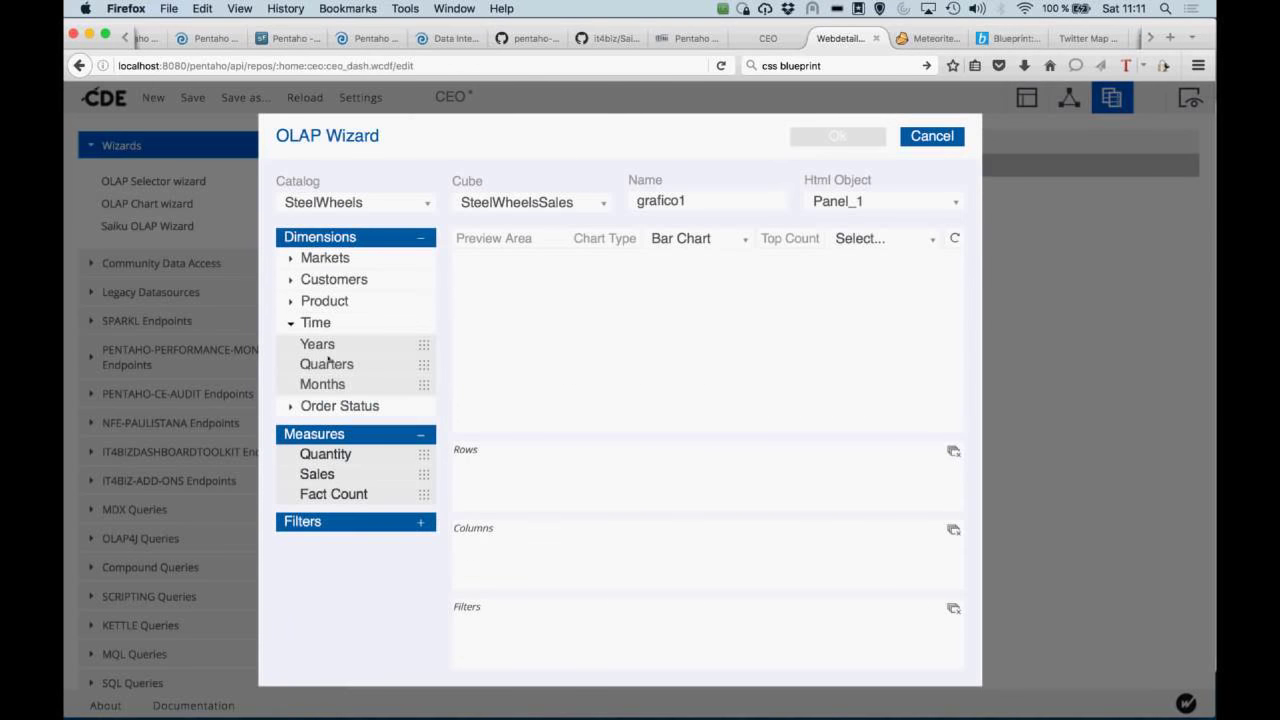
{"action": "left_click_drag", "start_coordinate": [317, 344], "coordinate": [530, 455]}
{"action": "left_click_drag", "start_coordinate": [326, 453], "coordinate": [513, 573]}
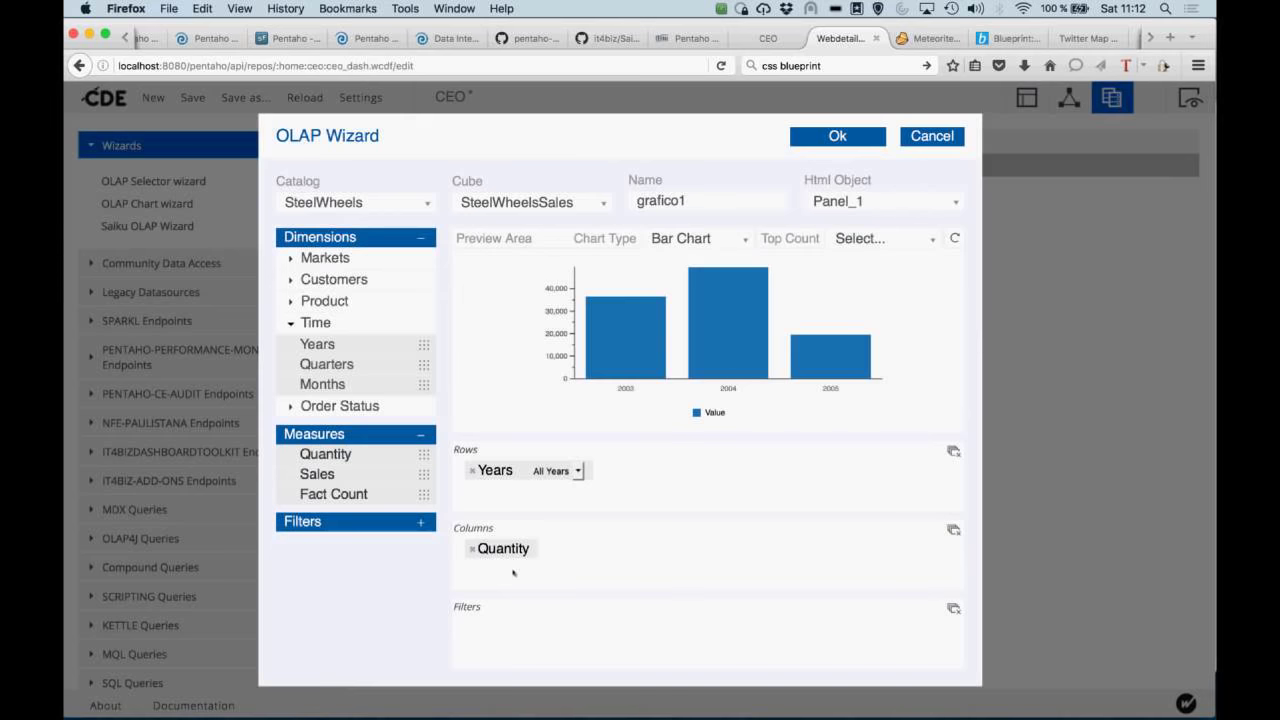
Preview the Quantity-by-year data as a pie chart, then as a line chart.
{"action": "left_click", "coordinate": [746, 240]}
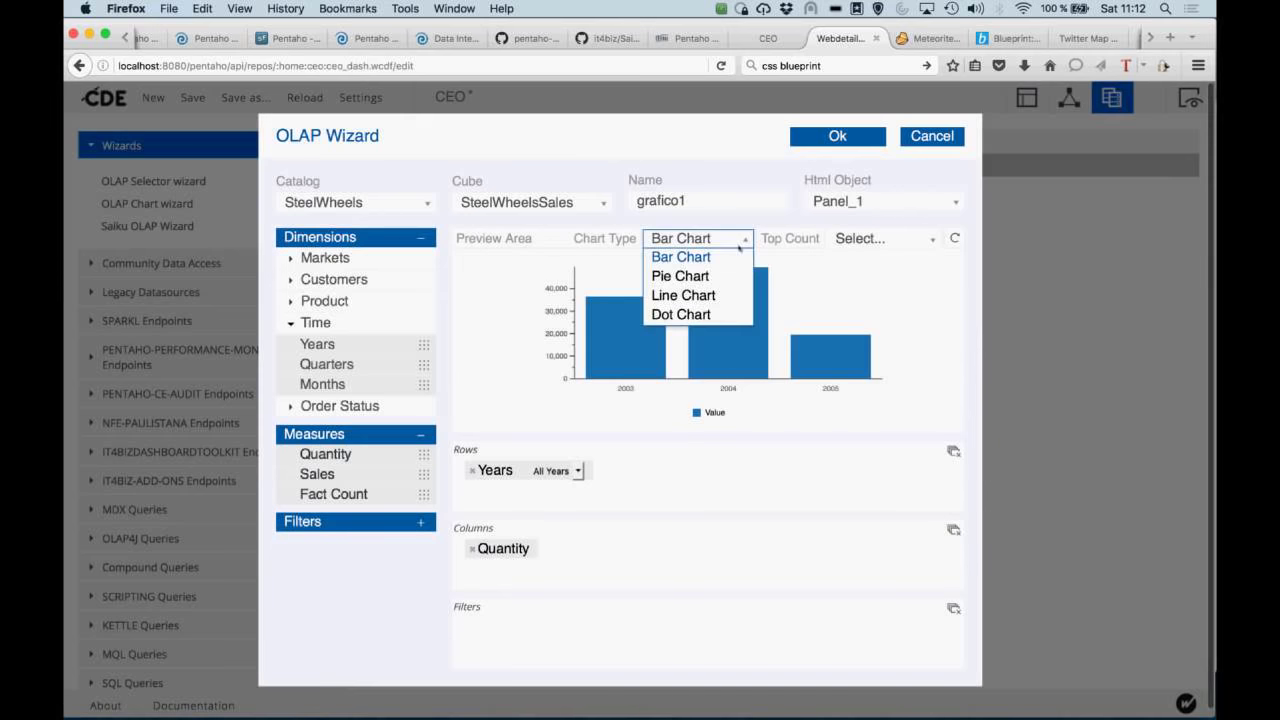
{"action": "left_click", "coordinate": [704, 275]}
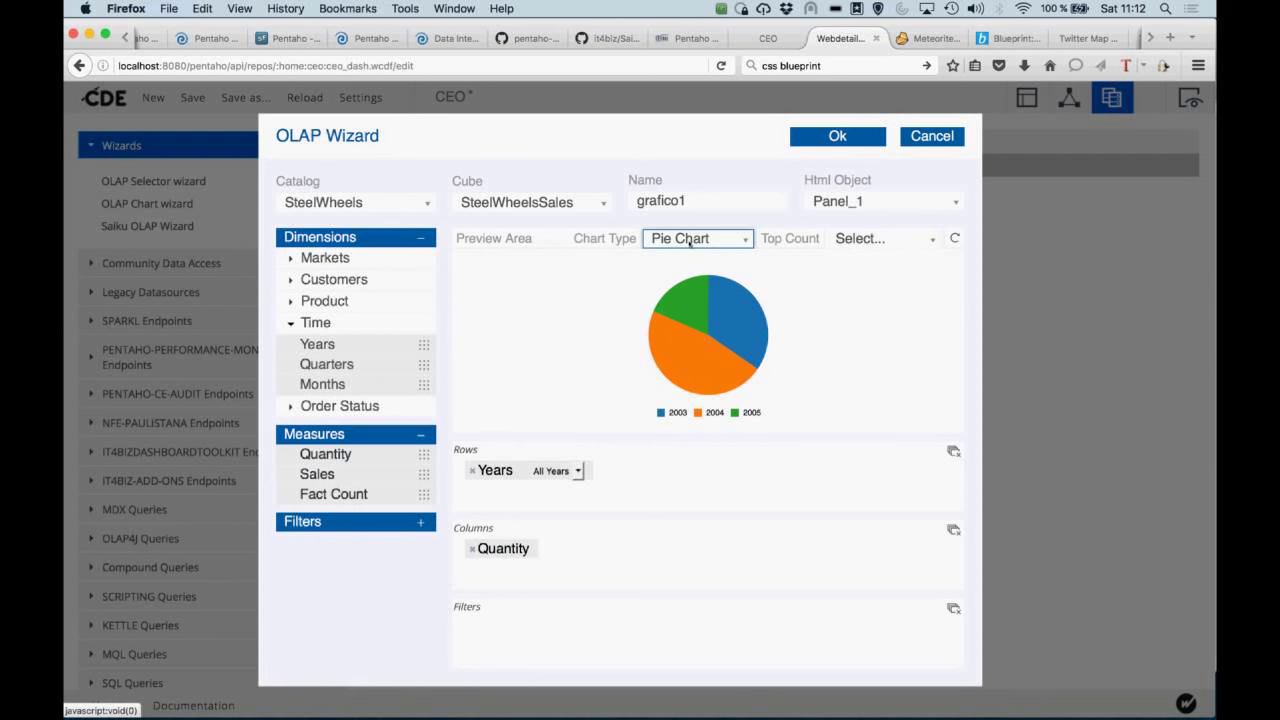
{"action": "mouse_move", "coordinate": [716, 387]}
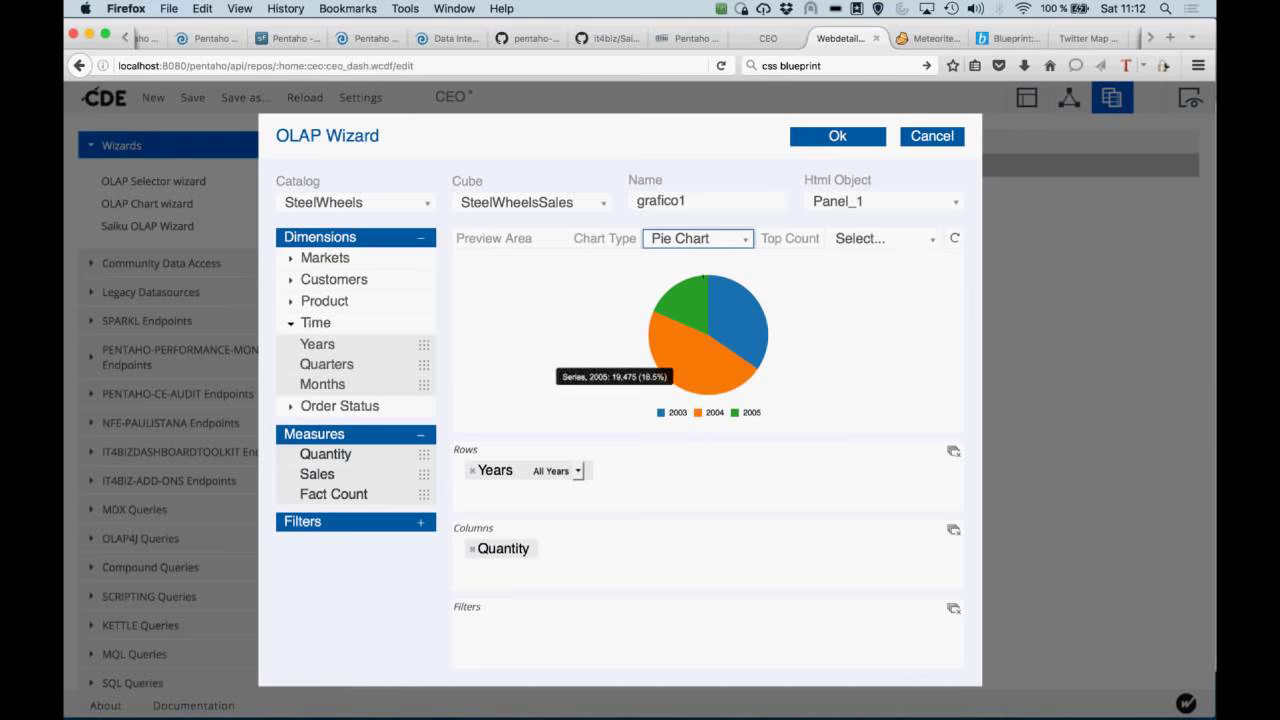
{"action": "left_click", "coordinate": [697, 239]}
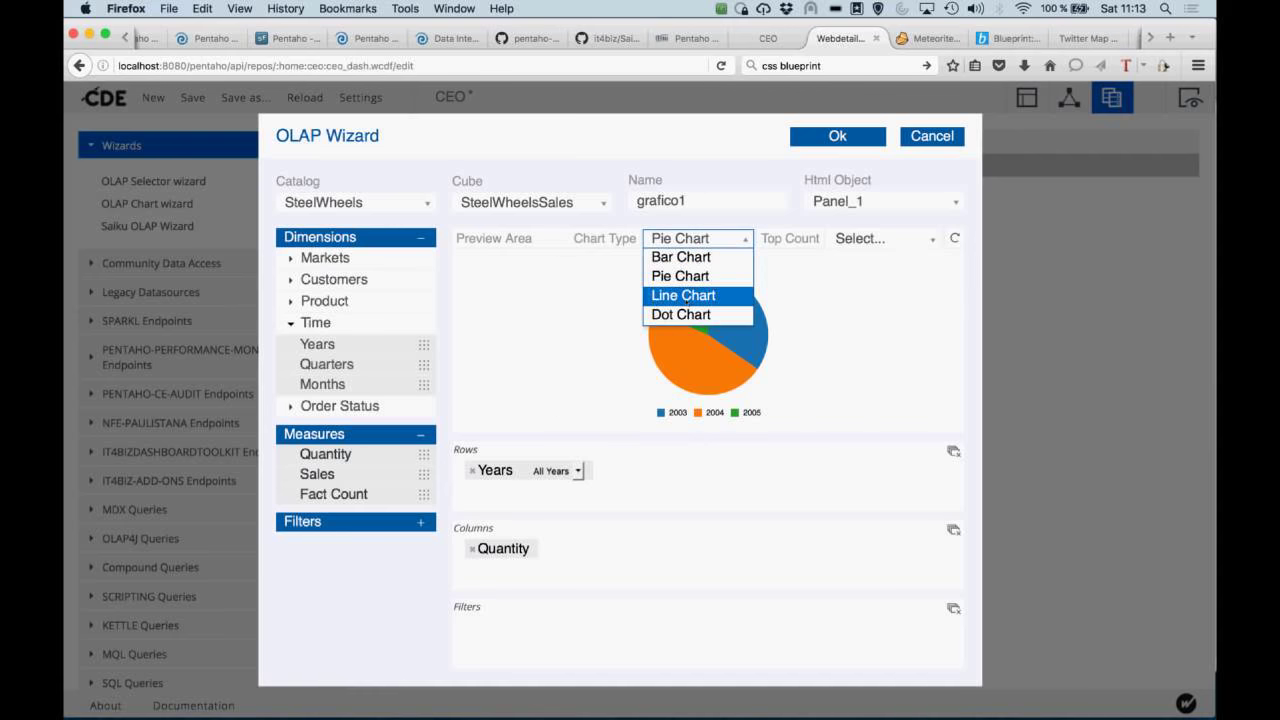
{"action": "left_click", "coordinate": [686, 296]}
{"action": "mouse_move", "coordinate": [628, 299]}
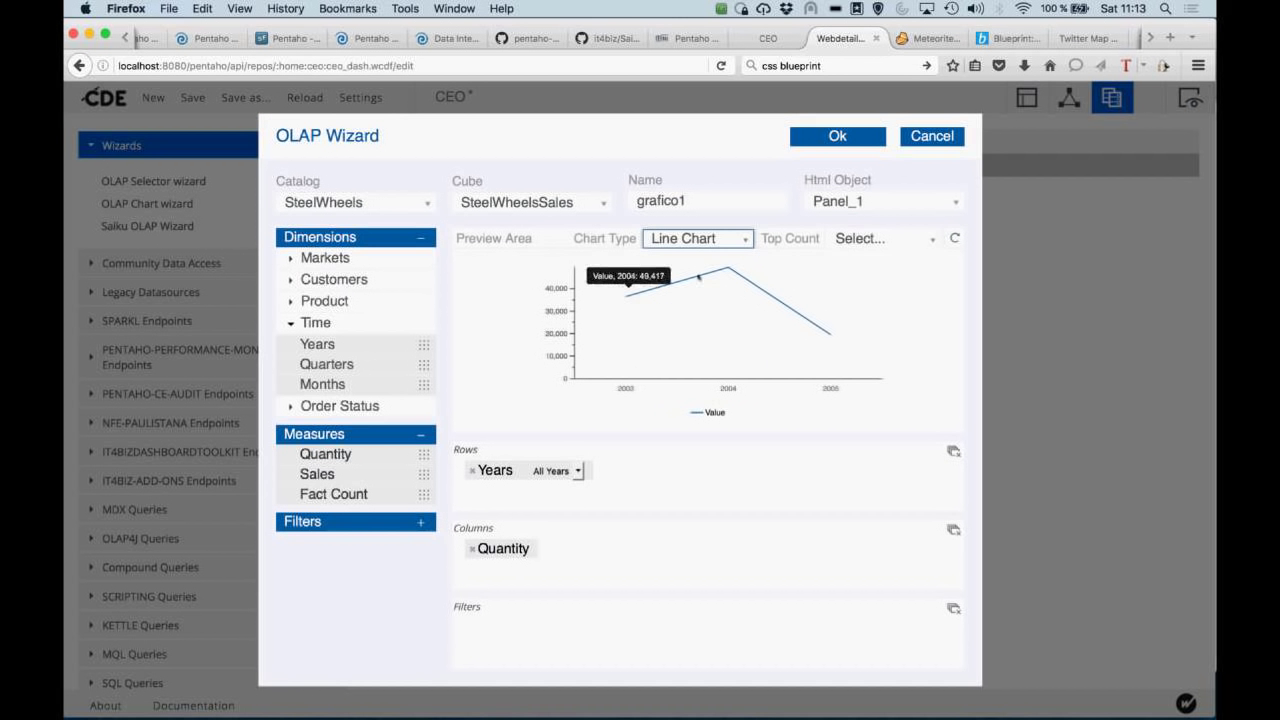
{"action": "mouse_move", "coordinate": [738, 264]}
{"action": "mouse_move", "coordinate": [830, 332]}
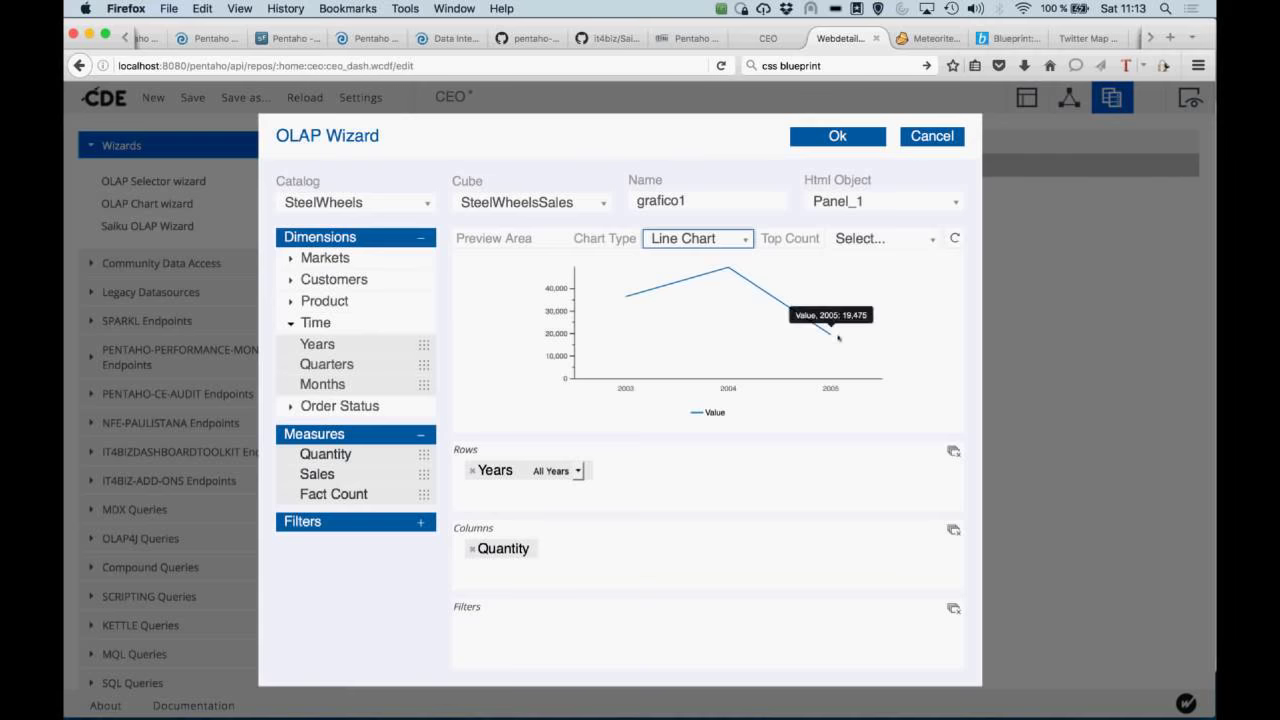
Try the dot chart, then switch the preview back to a bar chart.
{"action": "left_click", "coordinate": [700, 238]}
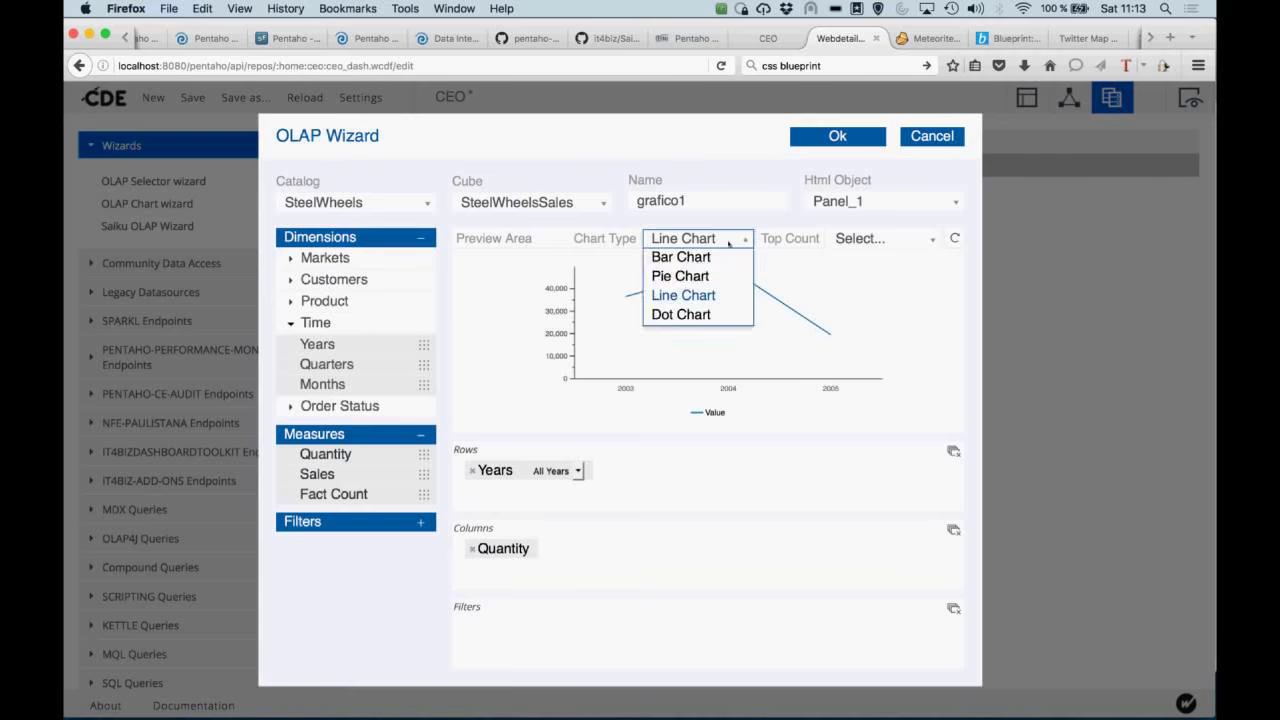
{"action": "left_click", "coordinate": [703, 313]}
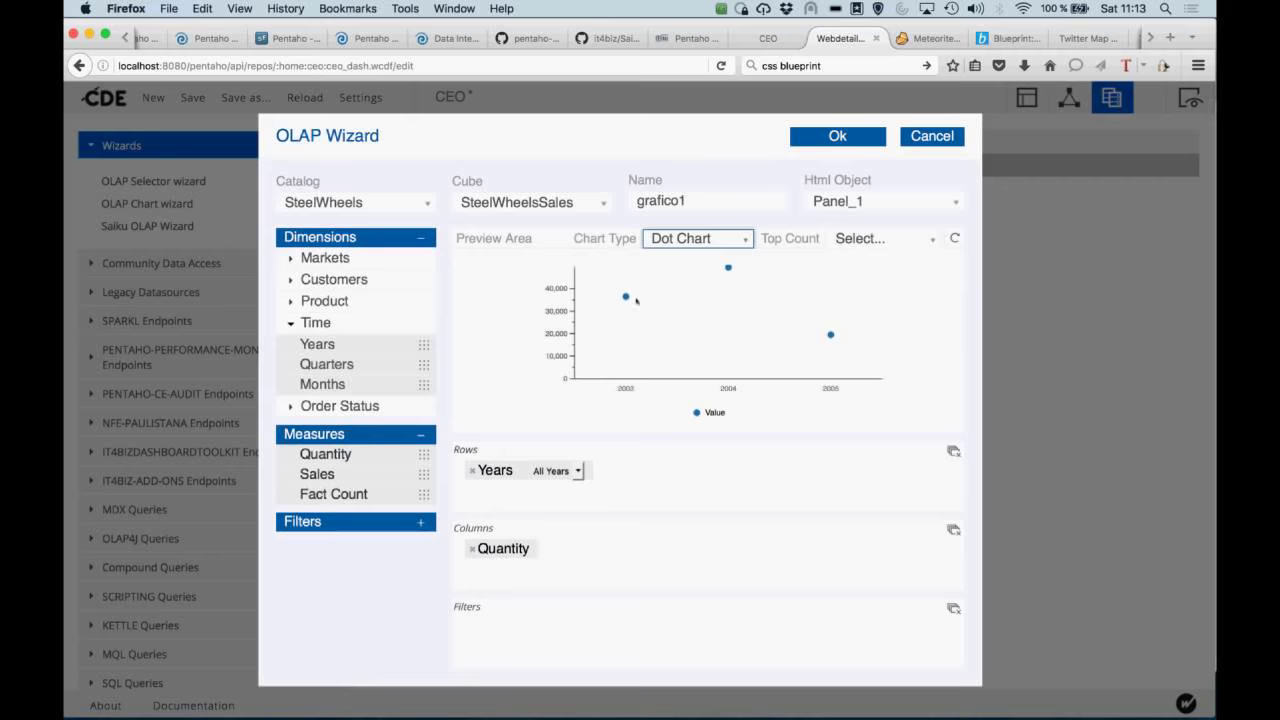
{"action": "mouse_move", "coordinate": [626, 297]}
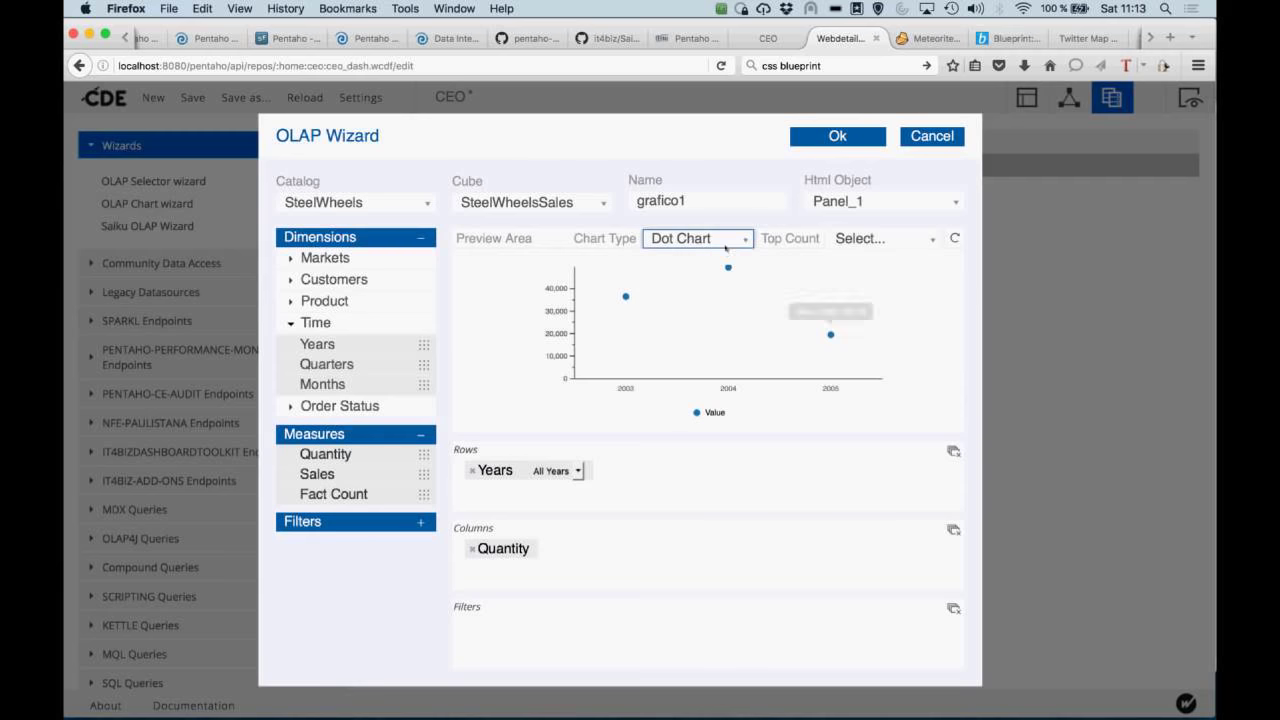
{"action": "left_click", "coordinate": [703, 239]}
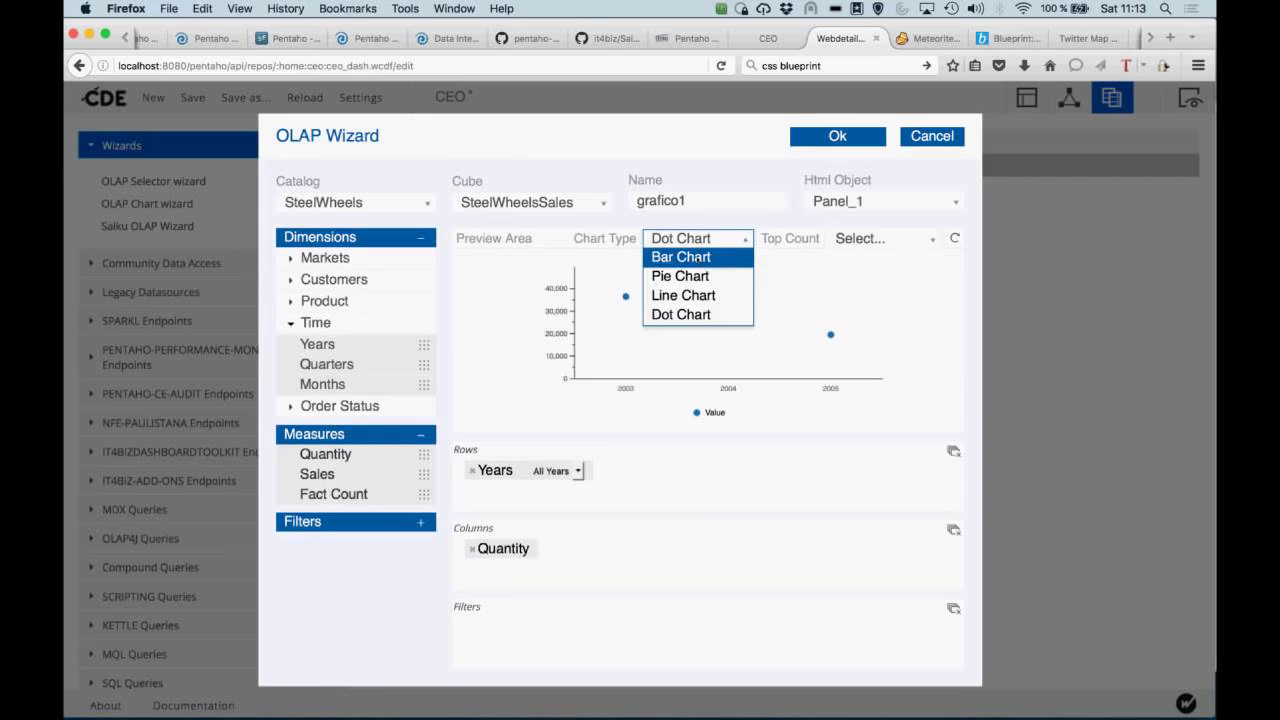
{"action": "left_click", "coordinate": [697, 257]}
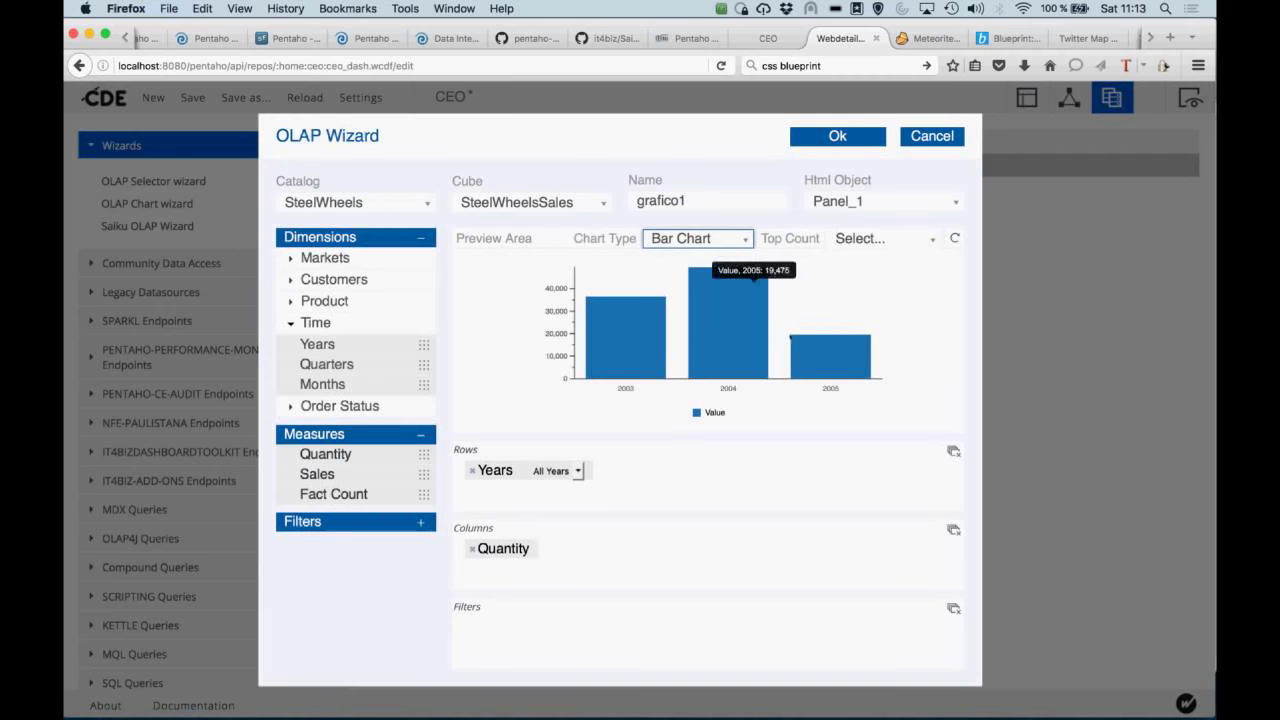
{"action": "left_click", "coordinate": [722, 241]}
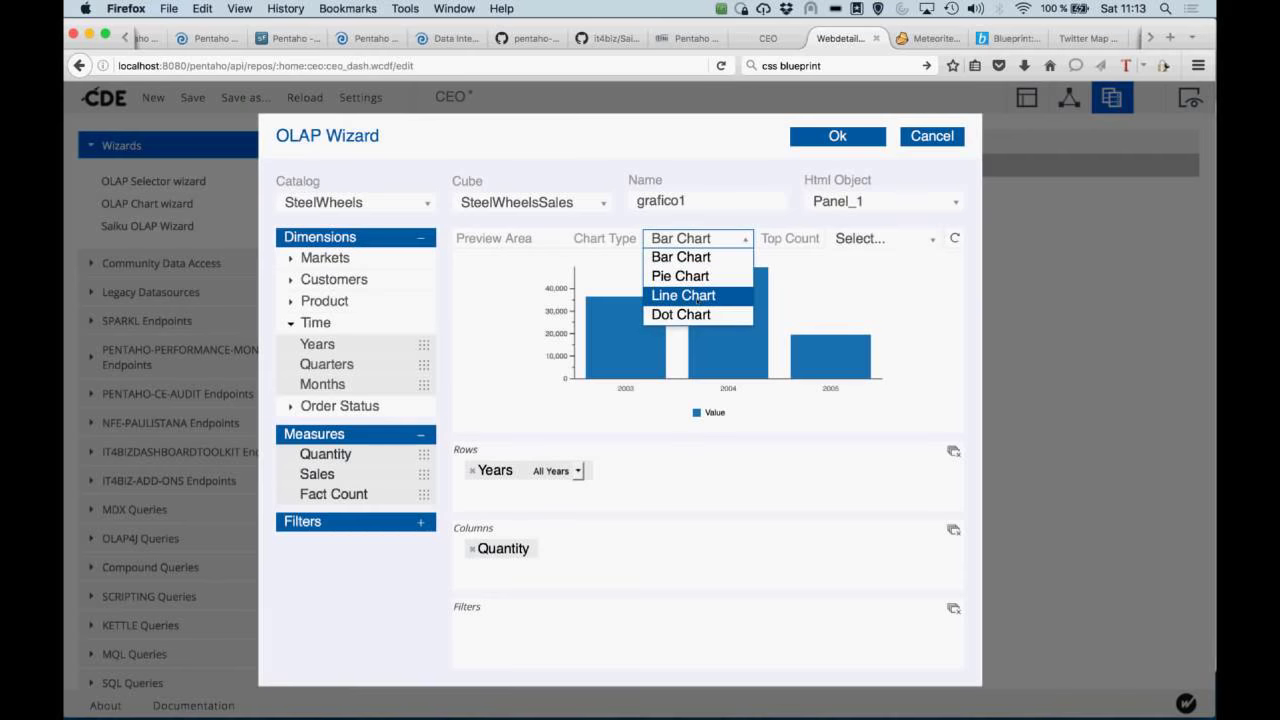
Choose Line Chart, confirm the wizard to create grafico1Query, and save the CEO dashboard.
{"action": "left_click", "coordinate": [697, 296]}
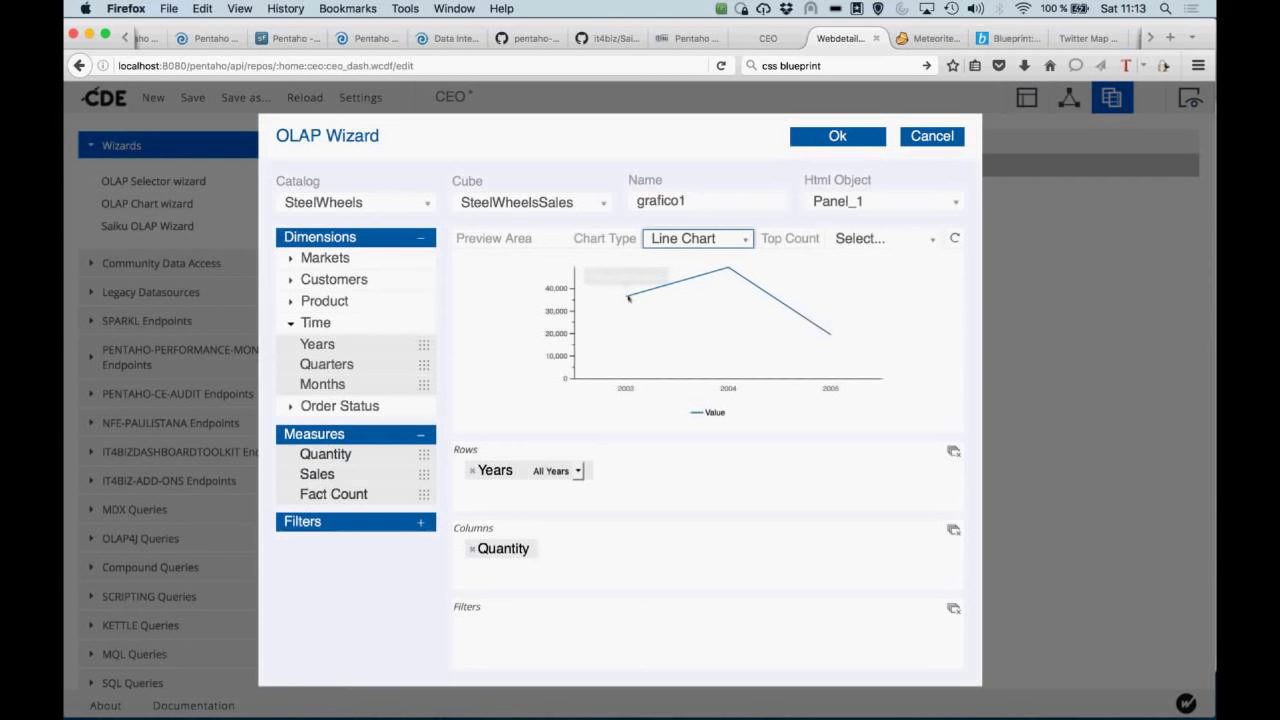
{"action": "mouse_move", "coordinate": [829, 328]}
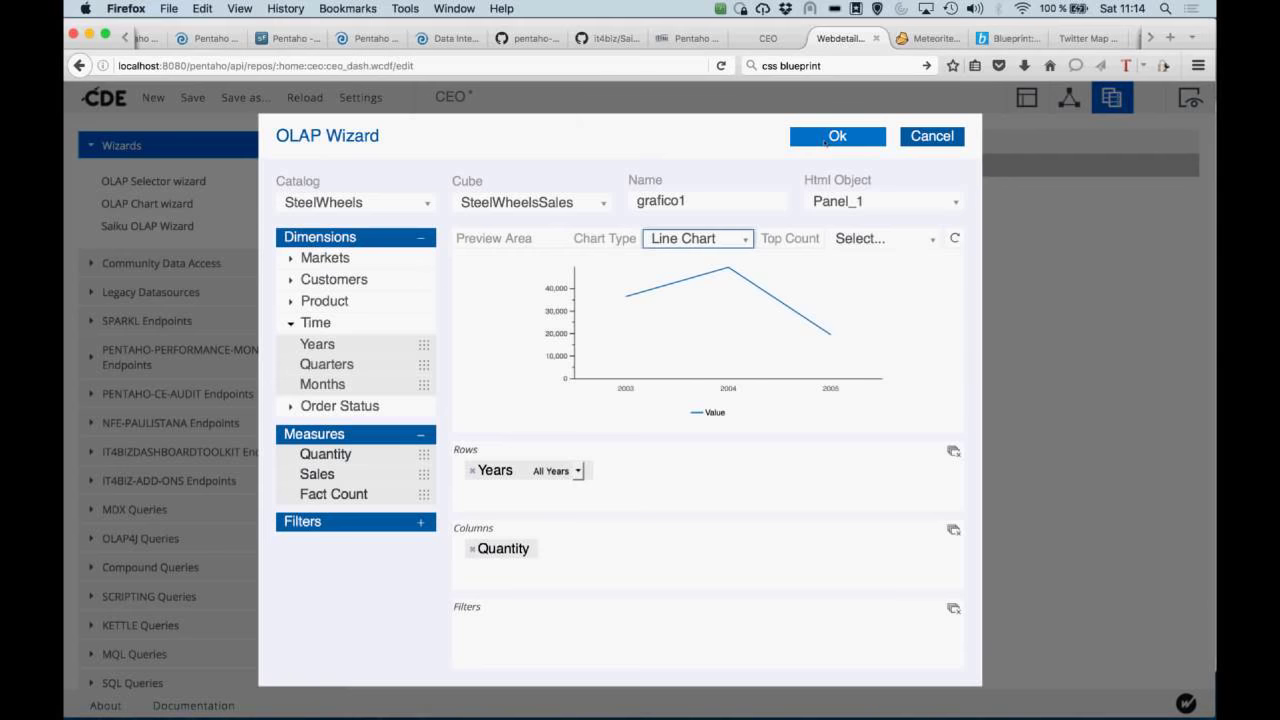
{"action": "left_click", "coordinate": [837, 136]}
{"action": "left_click", "coordinate": [193, 97]}
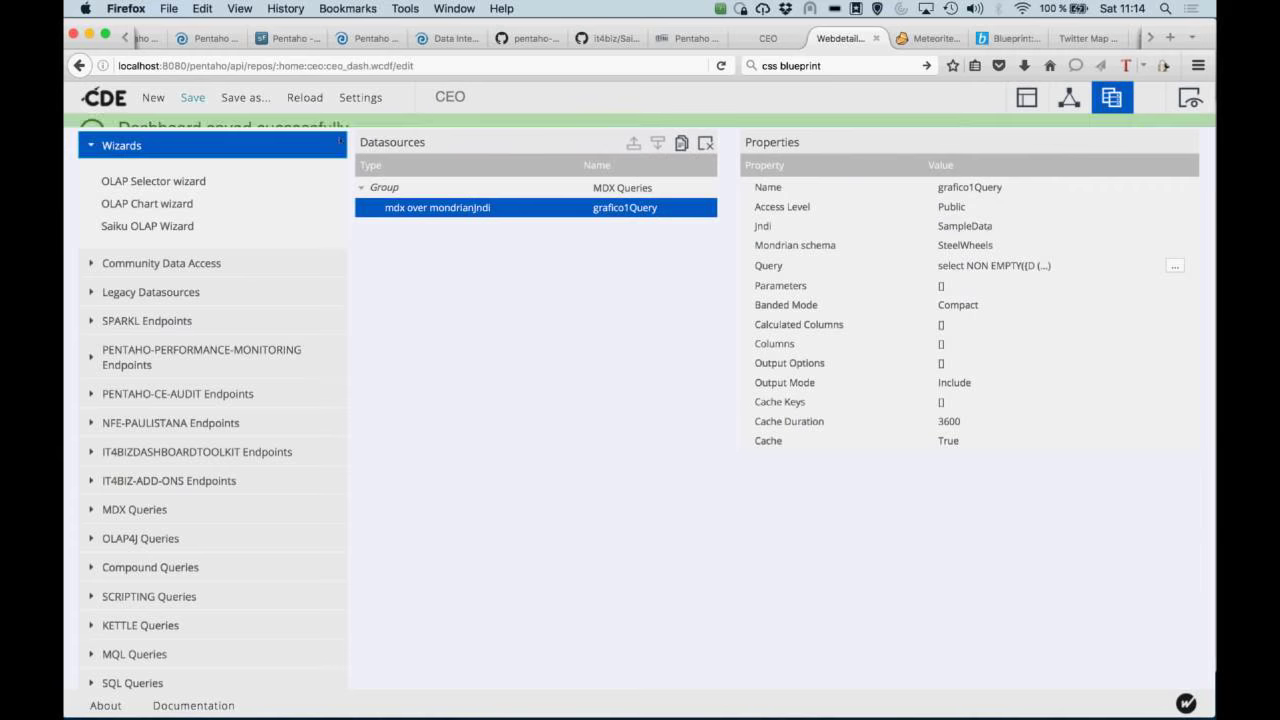
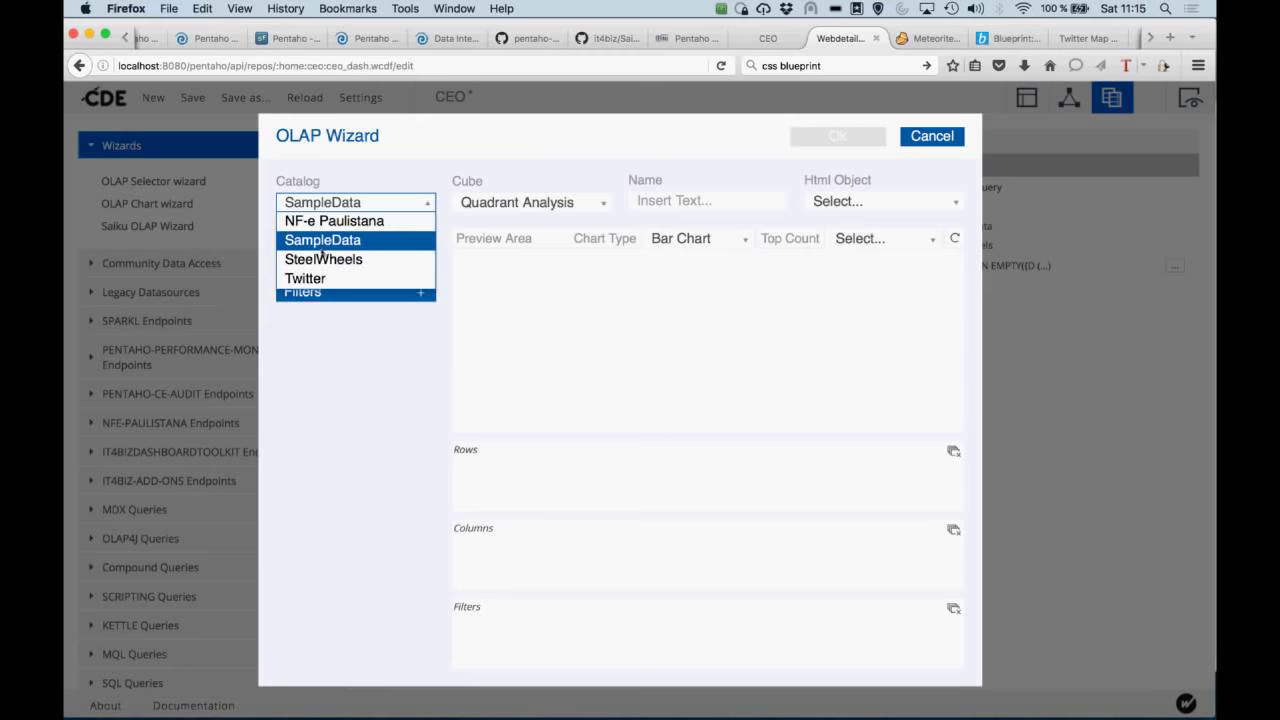
Pick the SampleData catalog, putting Actual on columns and Region on rows.
{"action": "left_click", "coordinate": [321, 241]}
{"action": "left_click", "coordinate": [316, 261]}
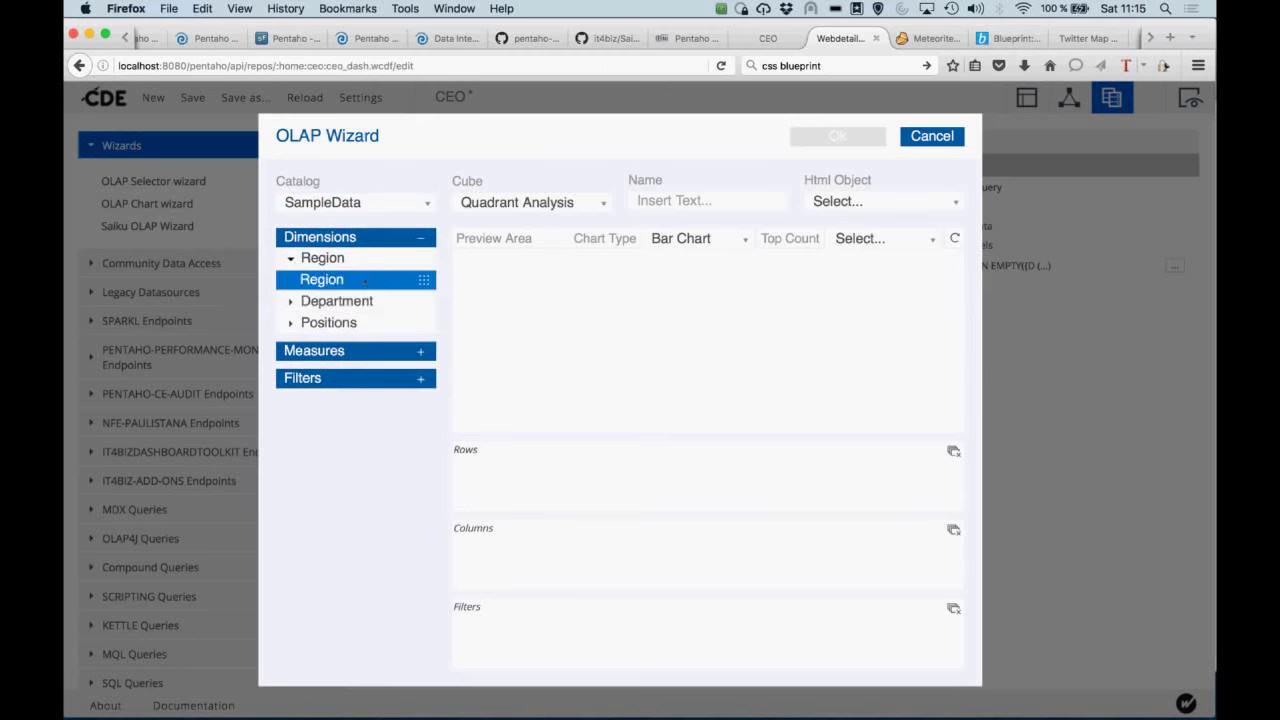
{"action": "left_click", "coordinate": [318, 350]}
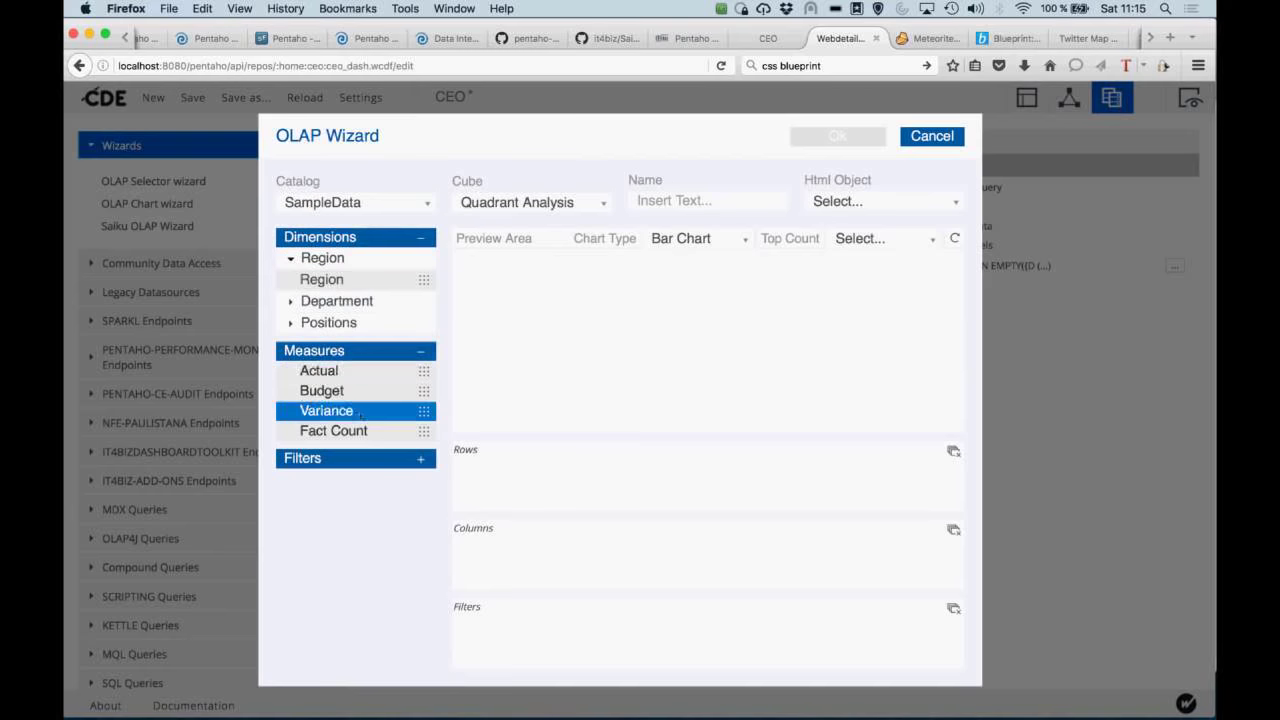
{"action": "left_click_drag", "start_coordinate": [324, 379], "coordinate": [533, 489]}
{"action": "left_click_drag", "start_coordinate": [322, 285], "coordinate": [523, 482]}
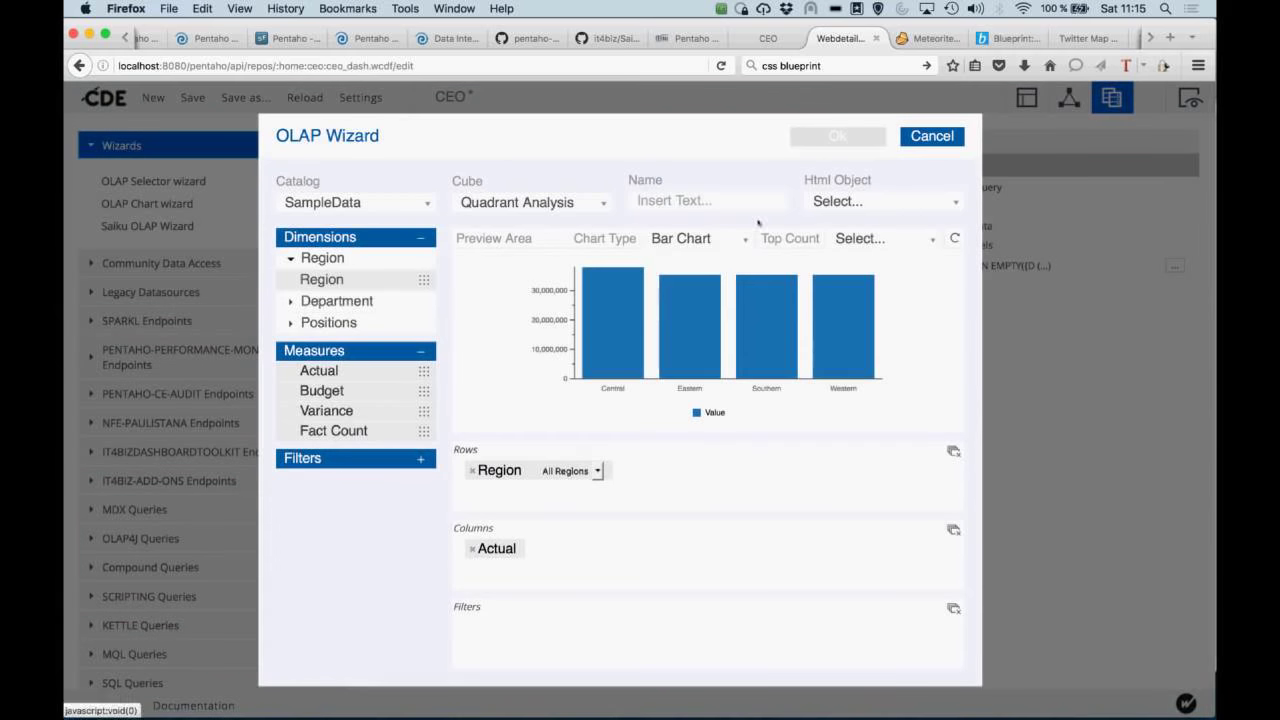
Preview pie, line and dot chart types, settling on a pie chart.
{"action": "left_click", "coordinate": [716, 240]}
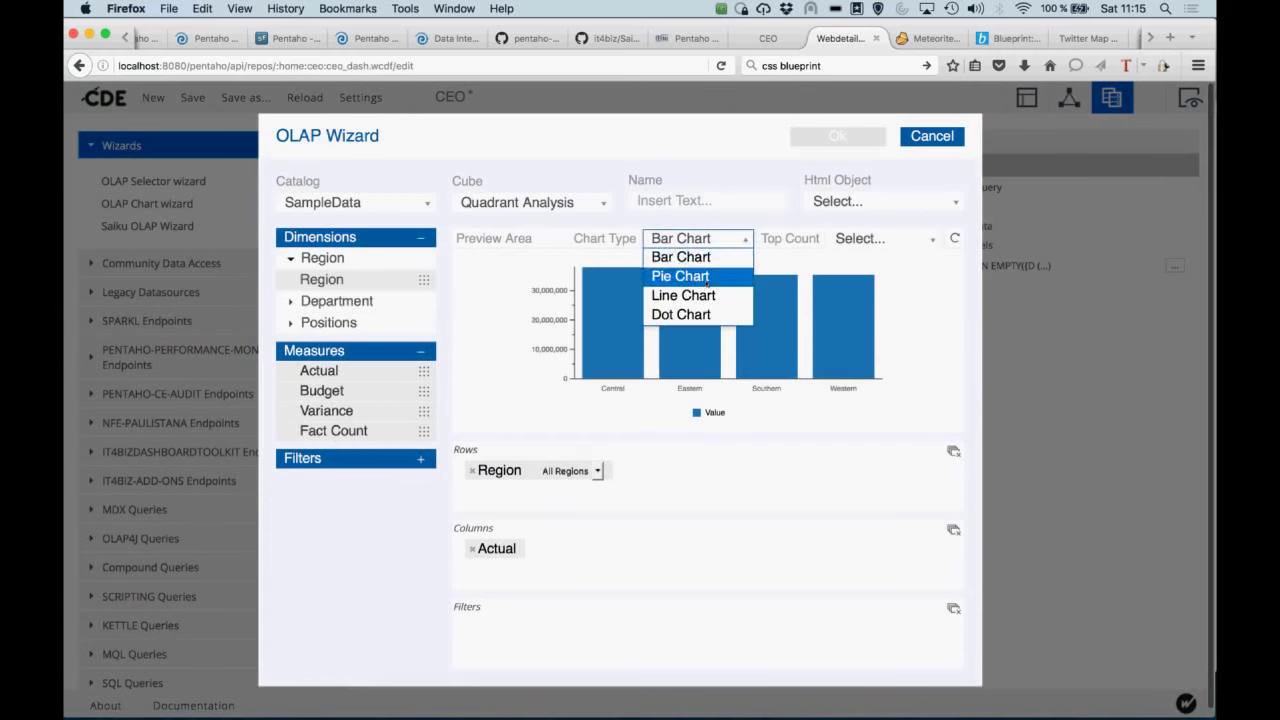
{"action": "left_click", "coordinate": [707, 276]}
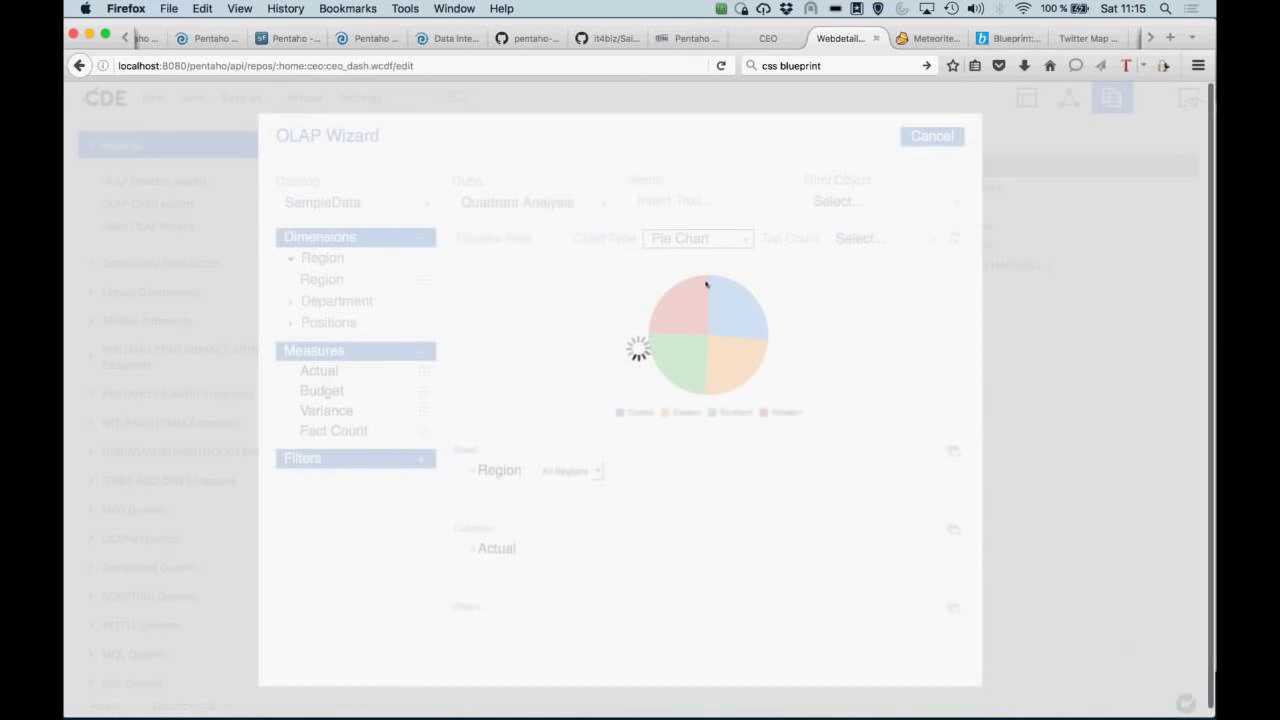
{"action": "left_click", "coordinate": [697, 238]}
{"action": "left_click", "coordinate": [704, 291]}
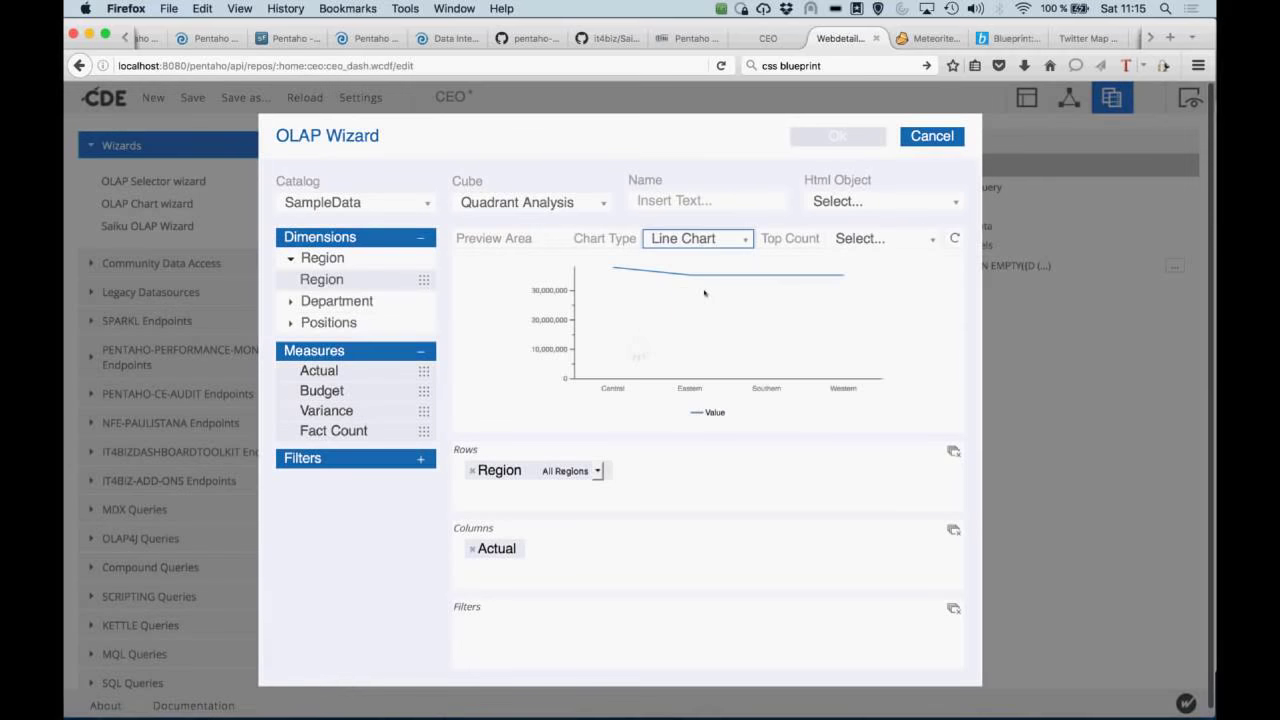
{"action": "left_click", "coordinate": [706, 240]}
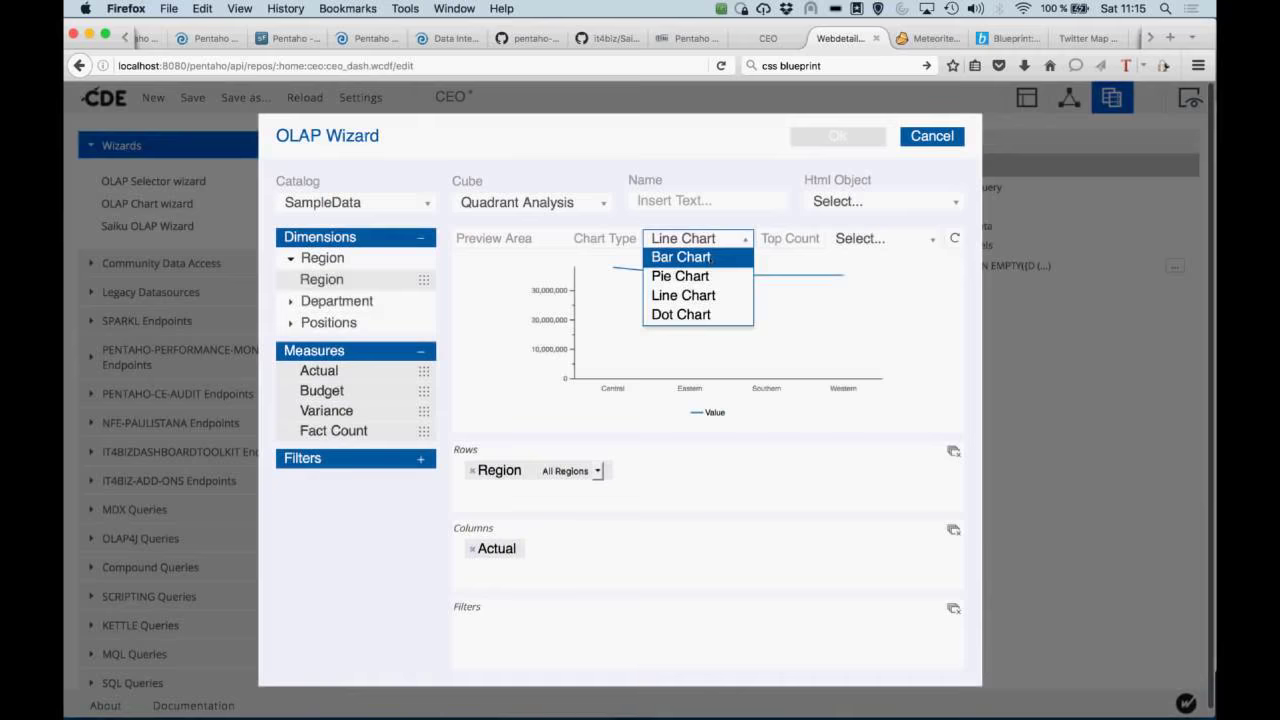
{"action": "left_click", "coordinate": [698, 314]}
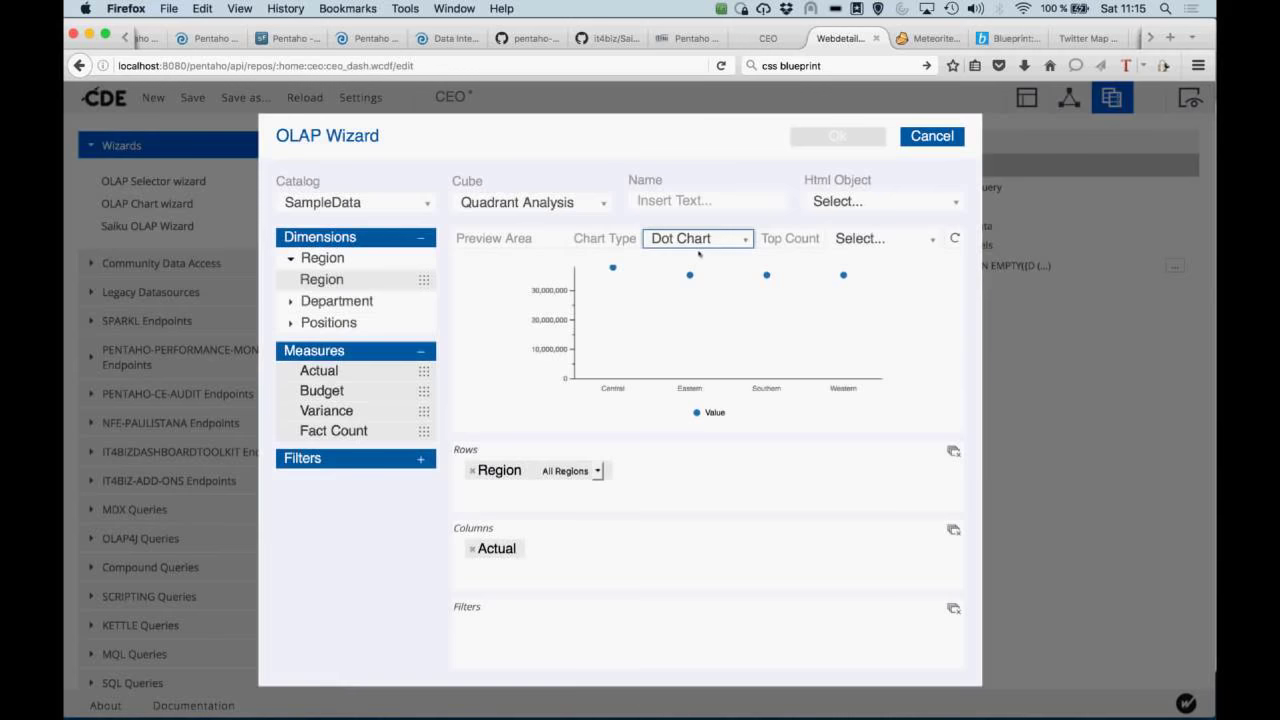
{"action": "left_click", "coordinate": [698, 240]}
{"action": "left_click", "coordinate": [690, 282]}
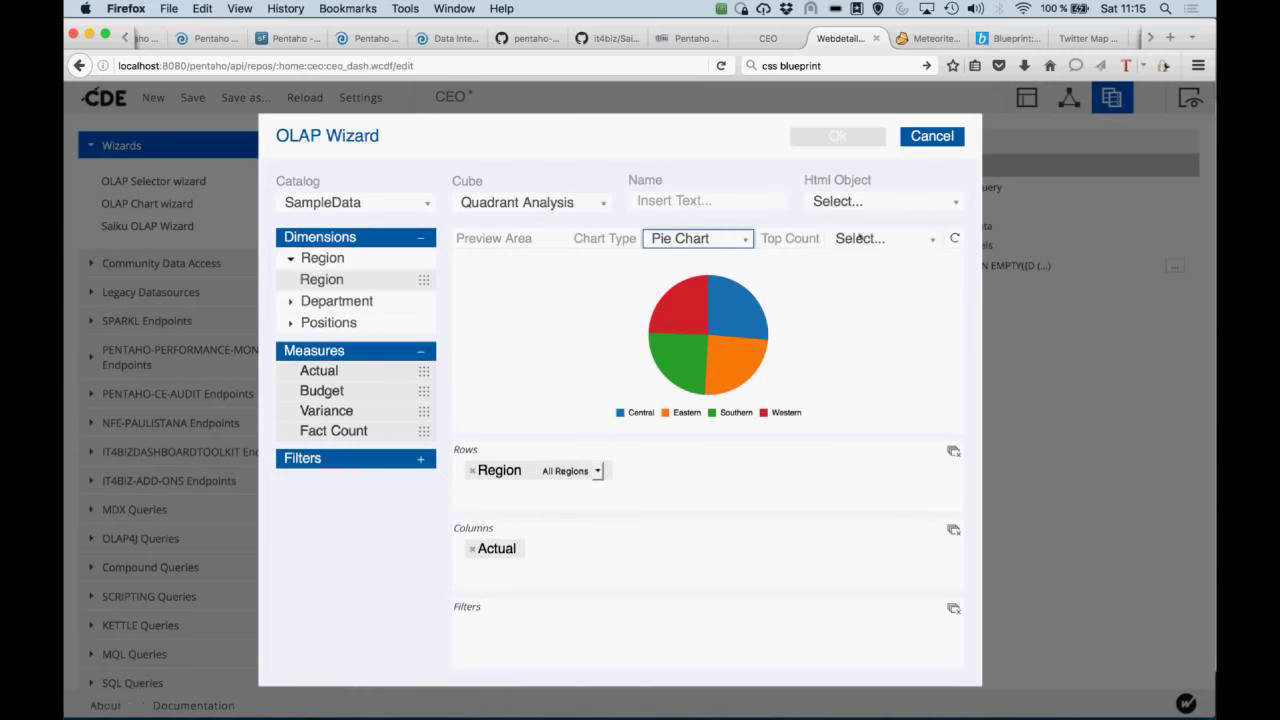
Place the chart in Panel_2, name it g2, and finish the wizard.
{"action": "left_click", "coordinate": [861, 238]}
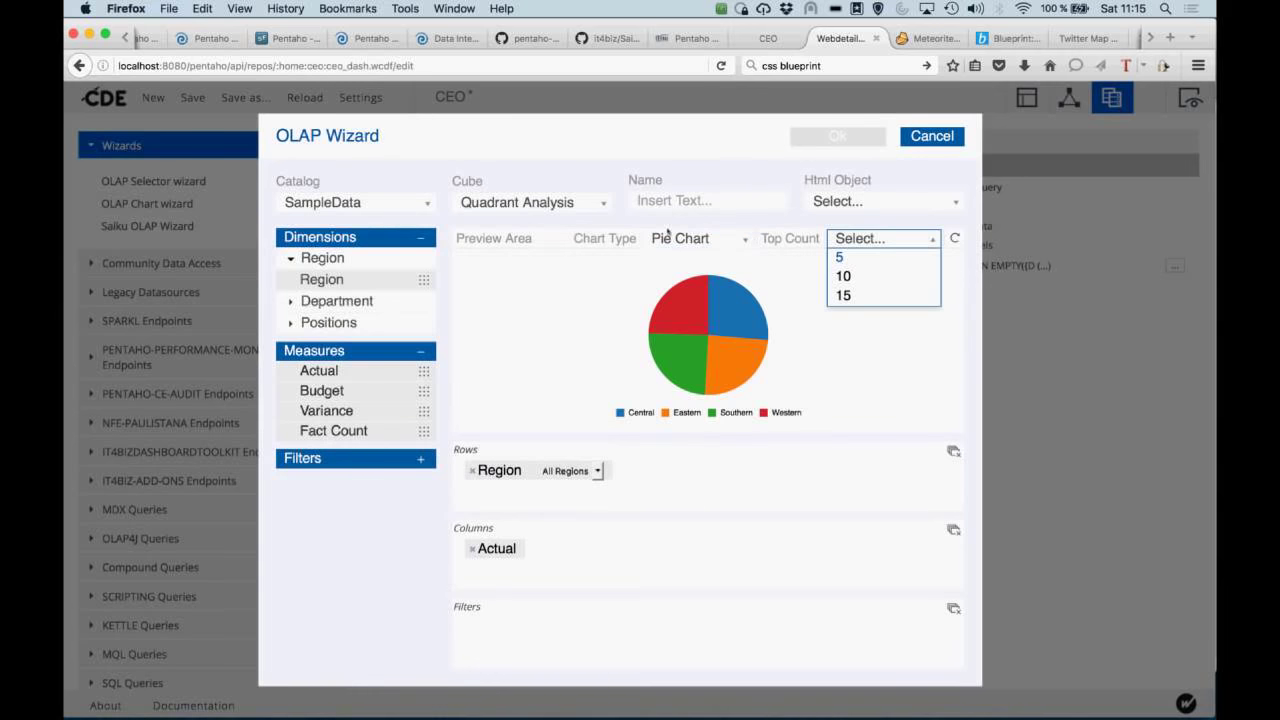
{"action": "left_click", "coordinate": [876, 194]}
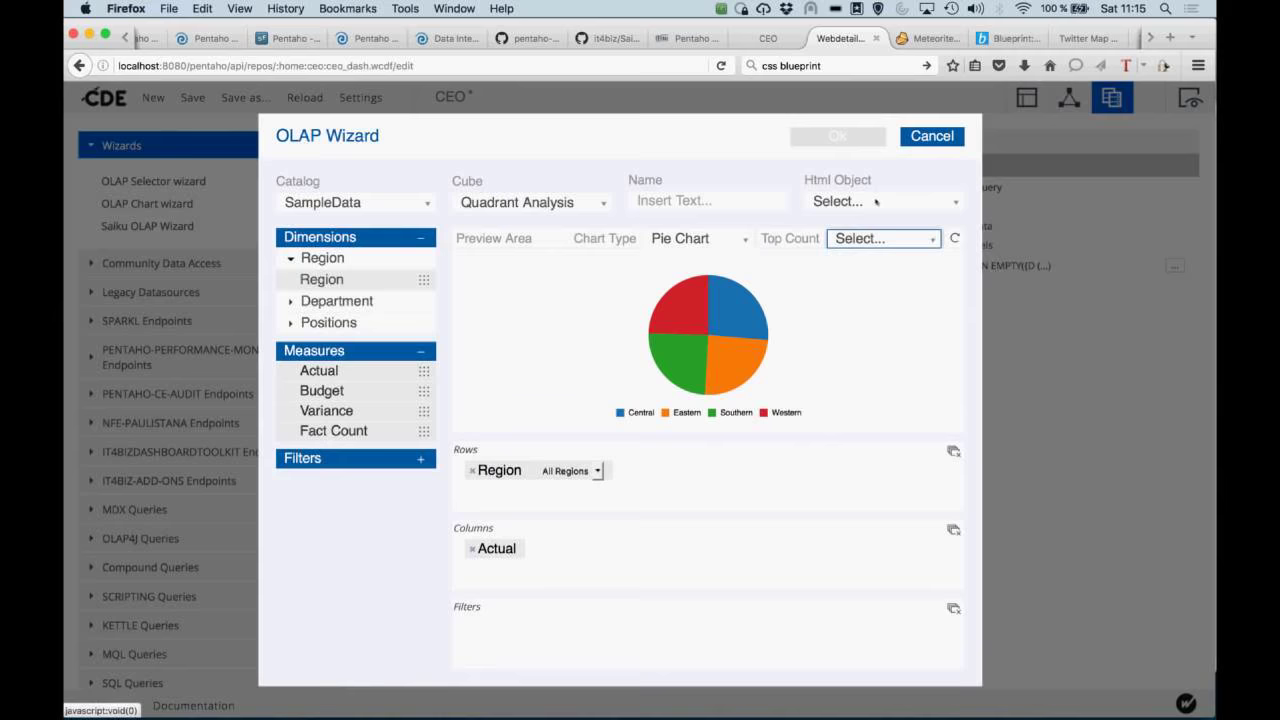
{"action": "left_click", "coordinate": [877, 201]}
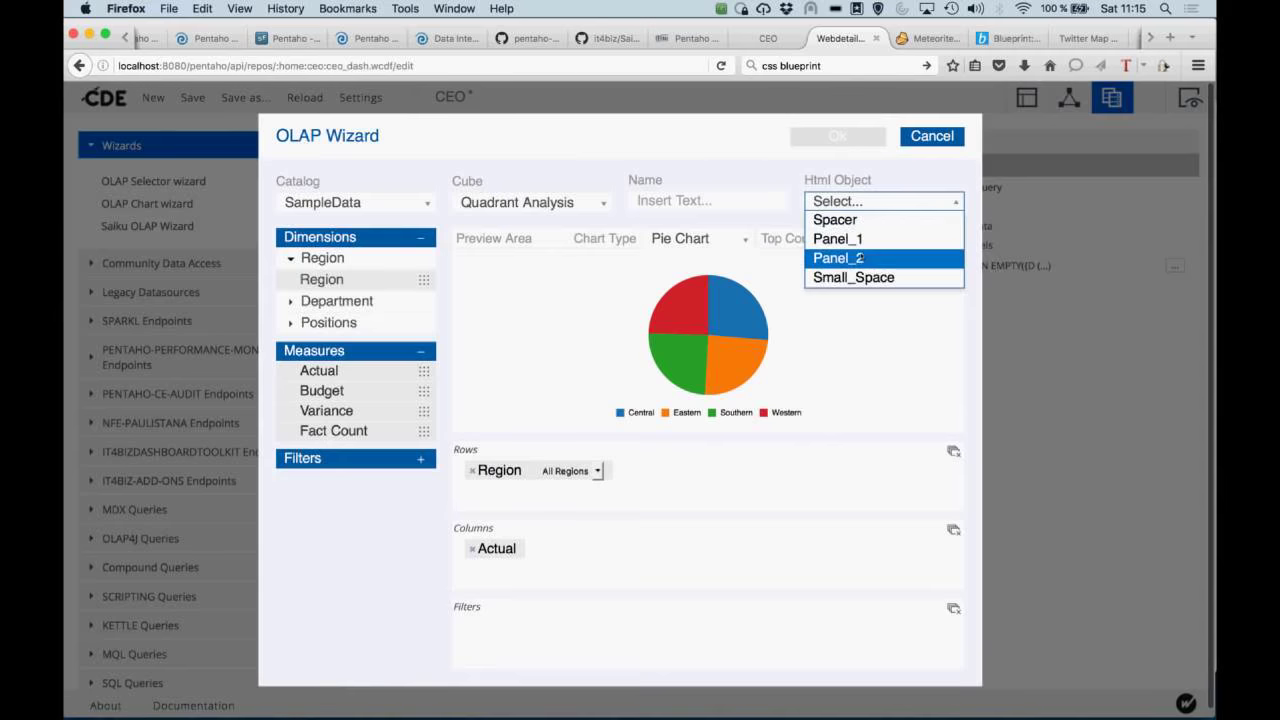
{"action": "left_click", "coordinate": [859, 258]}
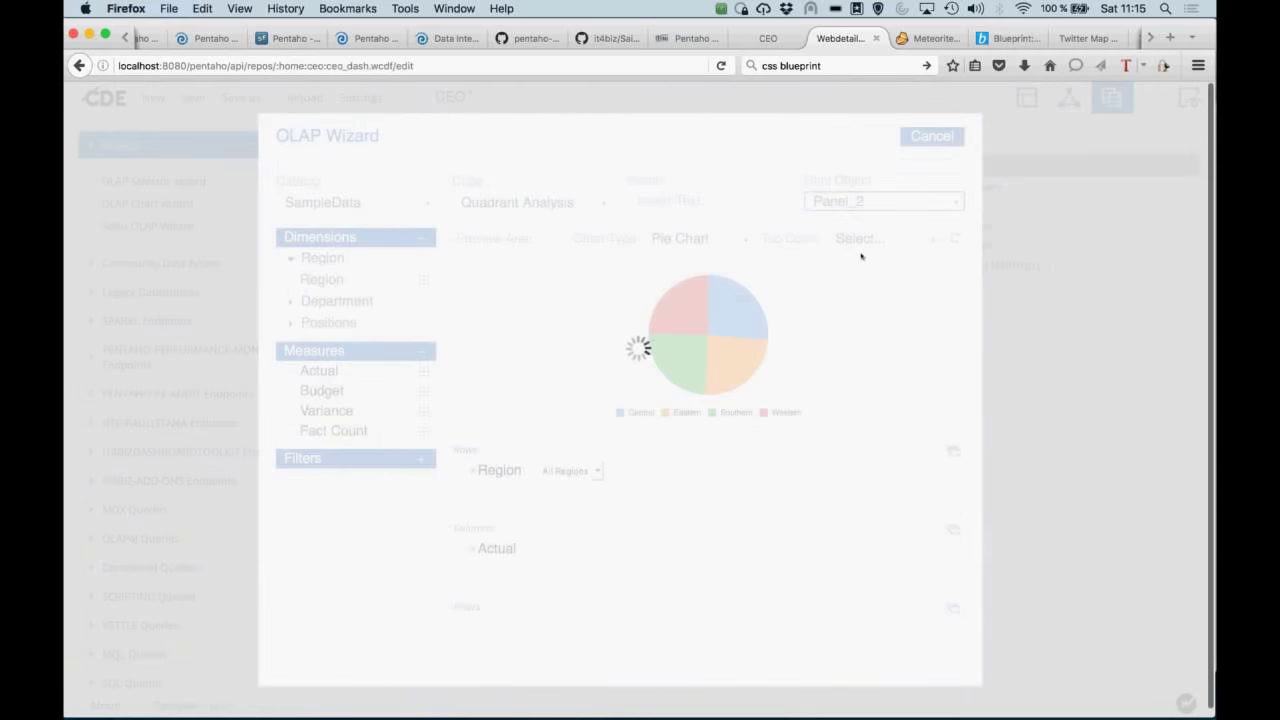
{"action": "type", "text": "g2"}
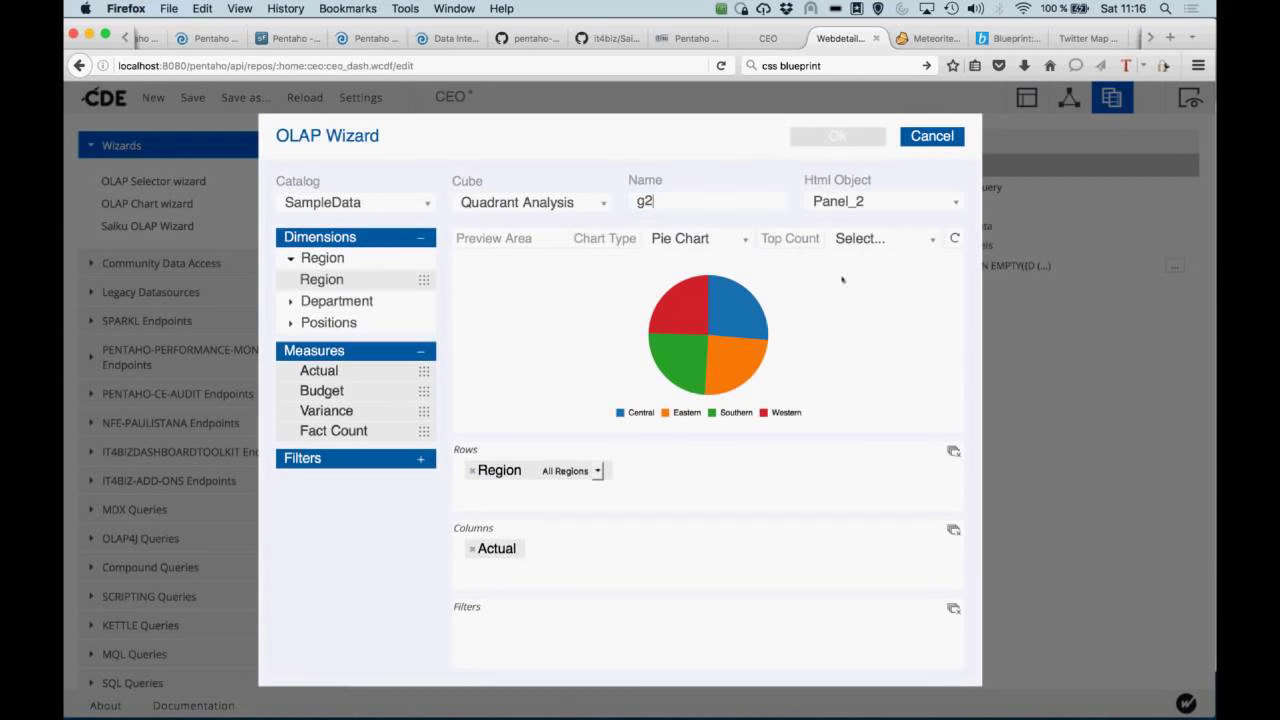
{"action": "left_click", "coordinate": [857, 201]}
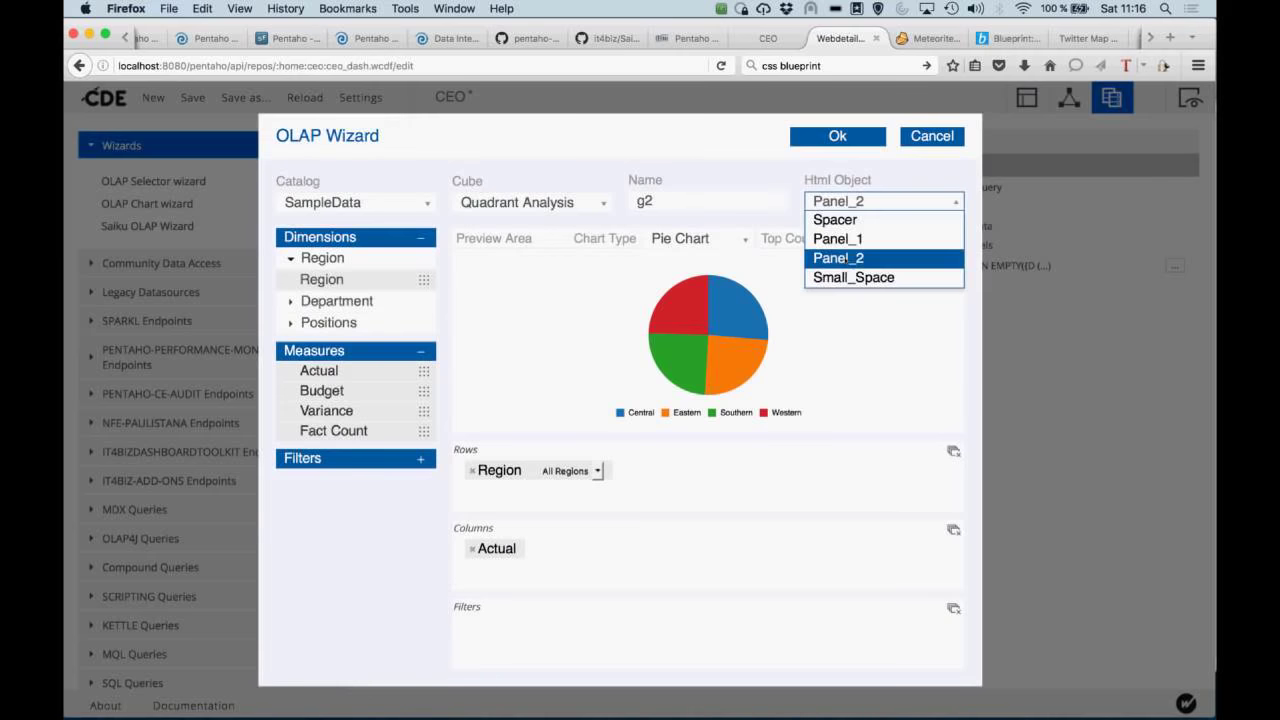
{"action": "left_click", "coordinate": [846, 257]}
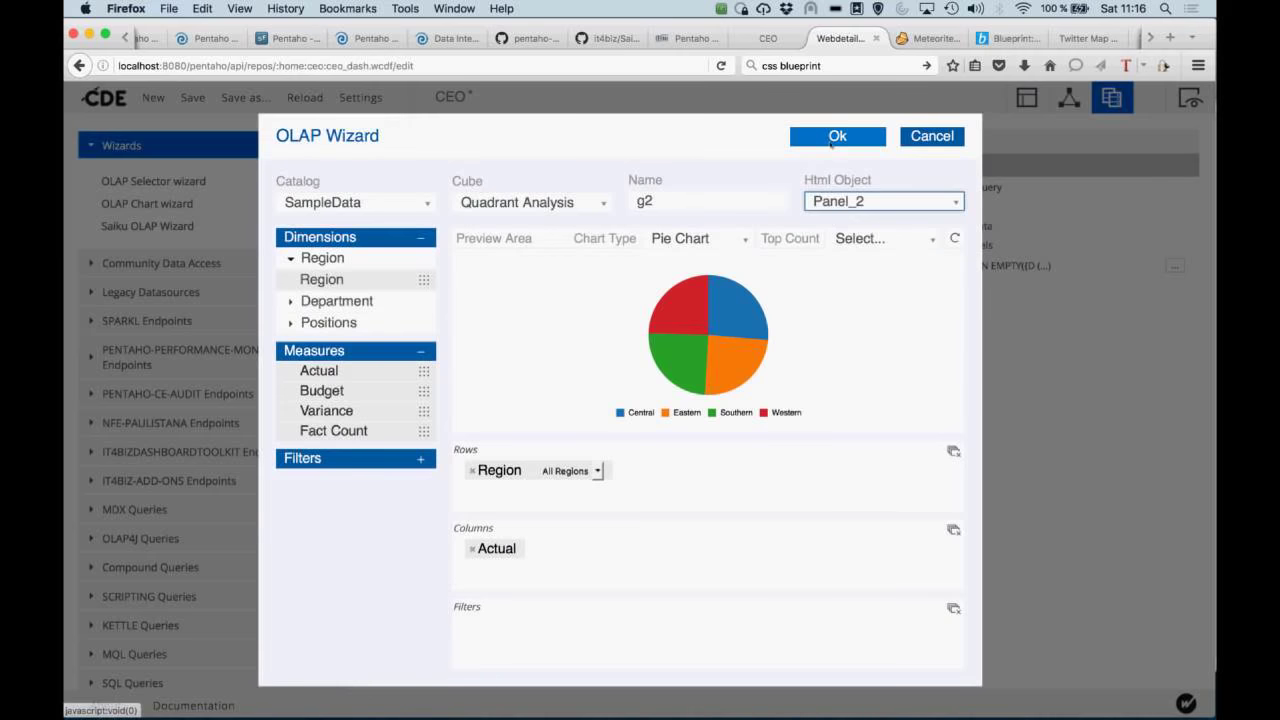
{"action": "left_click", "coordinate": [836, 137]}
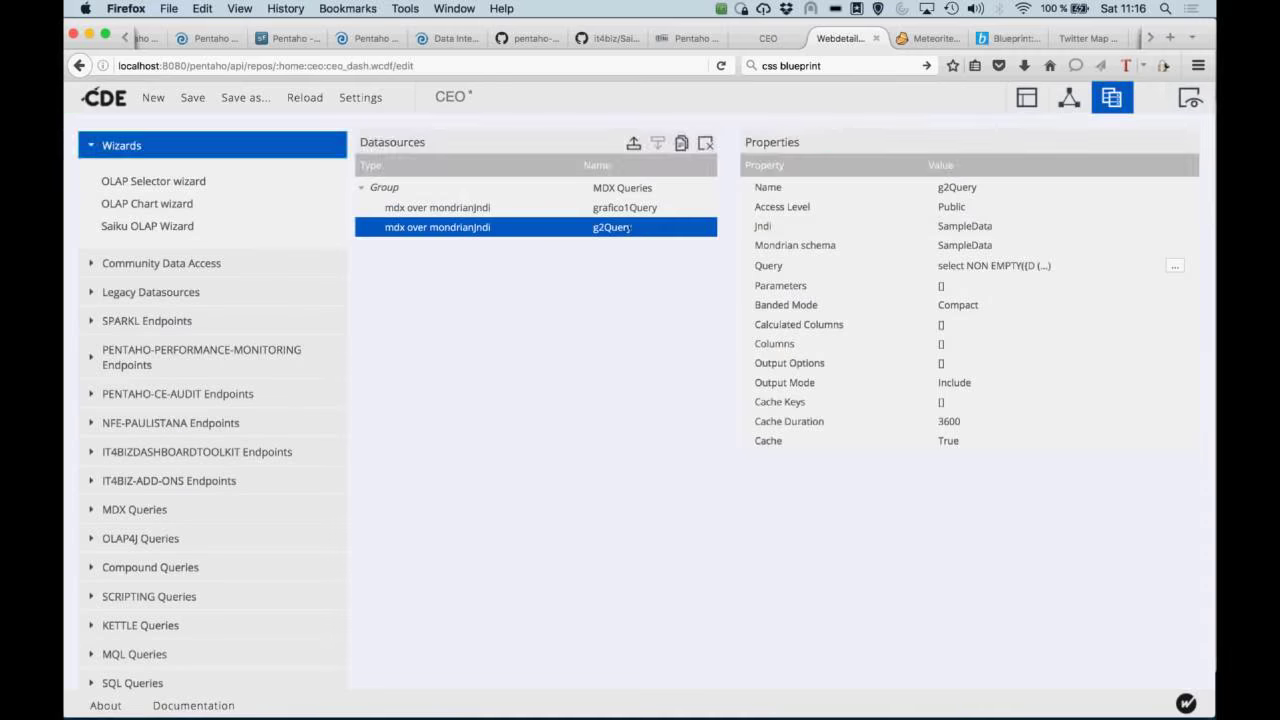
Save the dashboard, close its preview, and inspect the grafico1Query datasource settings.
{"action": "key", "text": "ctrl+s"}
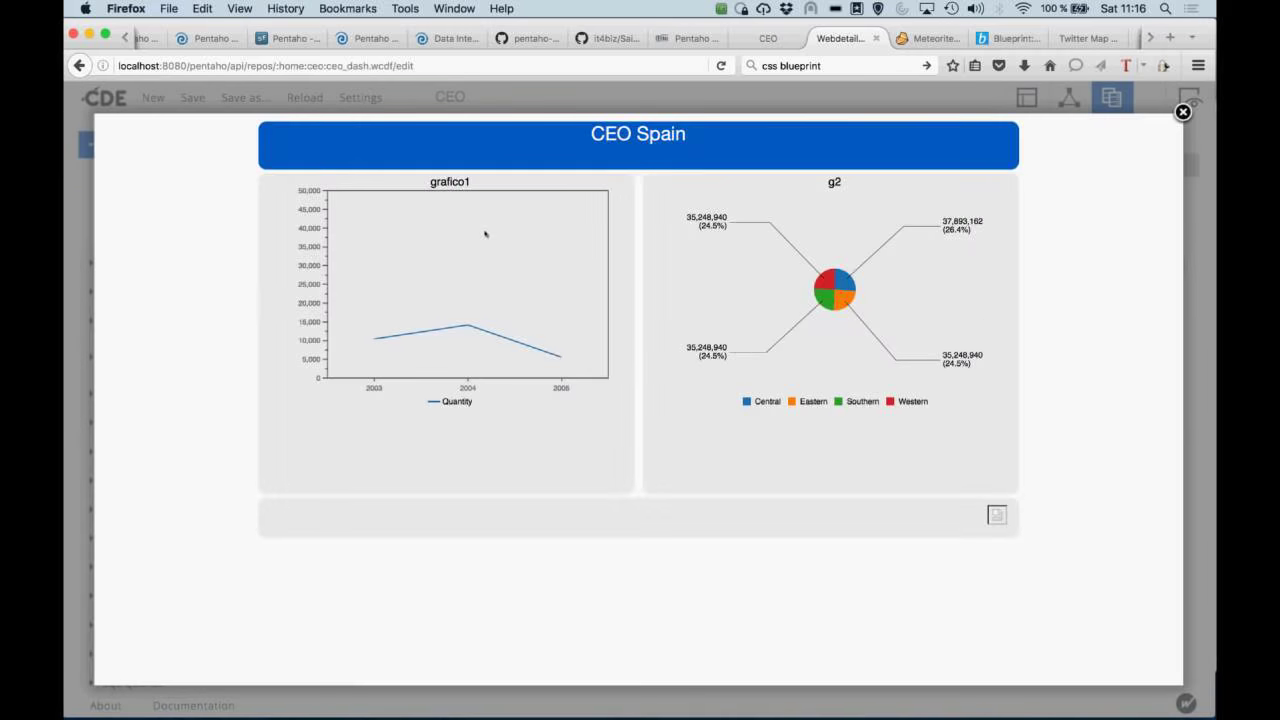
{"action": "left_click", "coordinate": [1183, 113]}
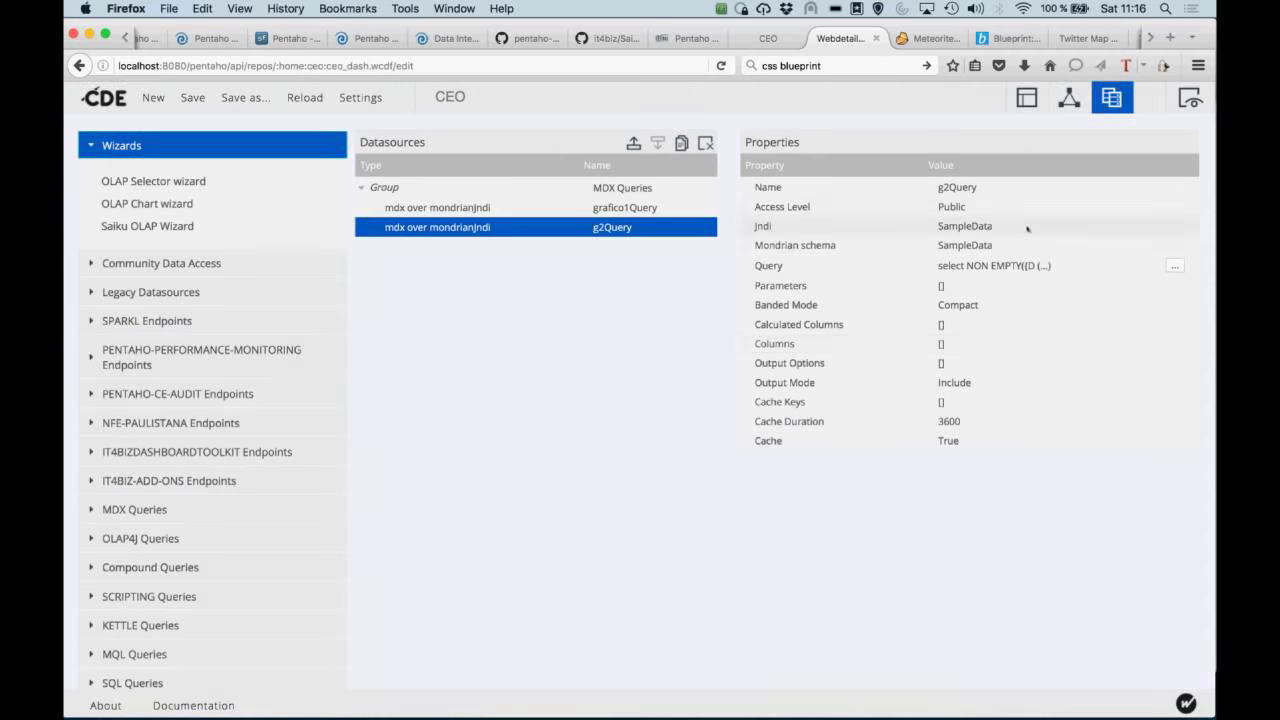
{"action": "left_click", "coordinate": [612, 207]}
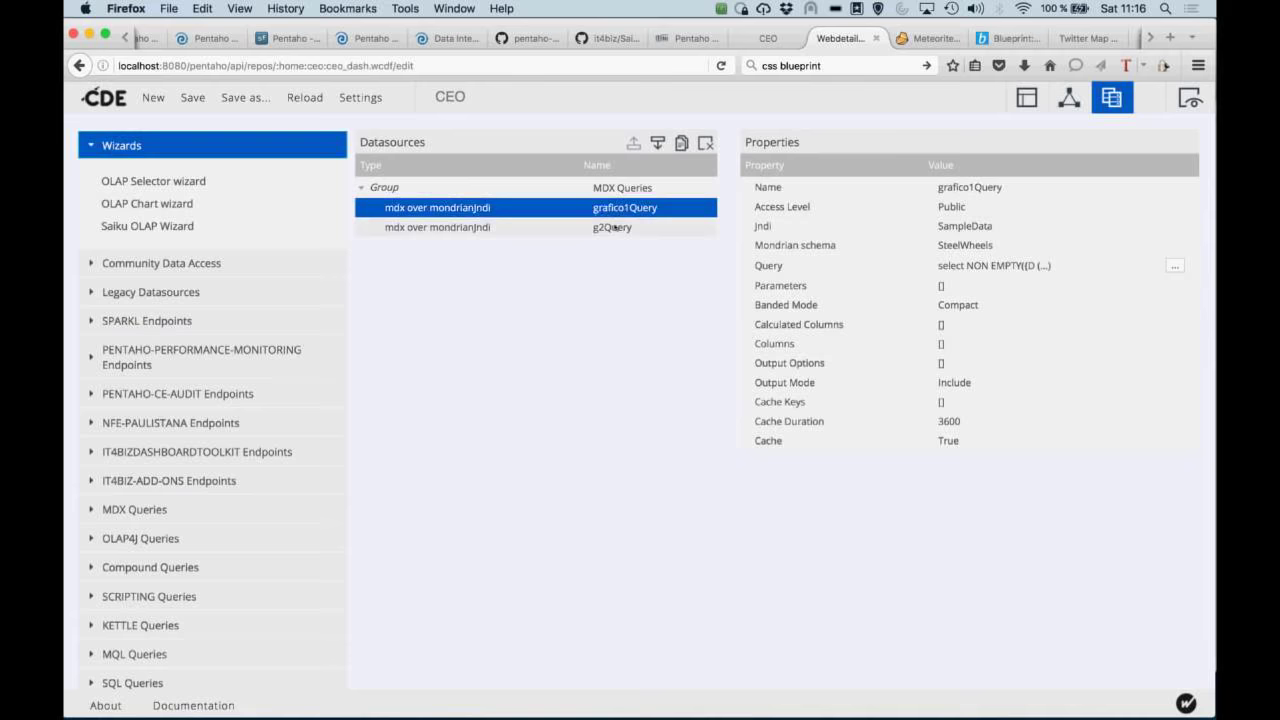
{"action": "left_click", "coordinate": [614, 227]}
Clear the Title property of the g2Chart pie and grafico1Chart line components.
{"action": "left_click", "coordinate": [1069, 97]}
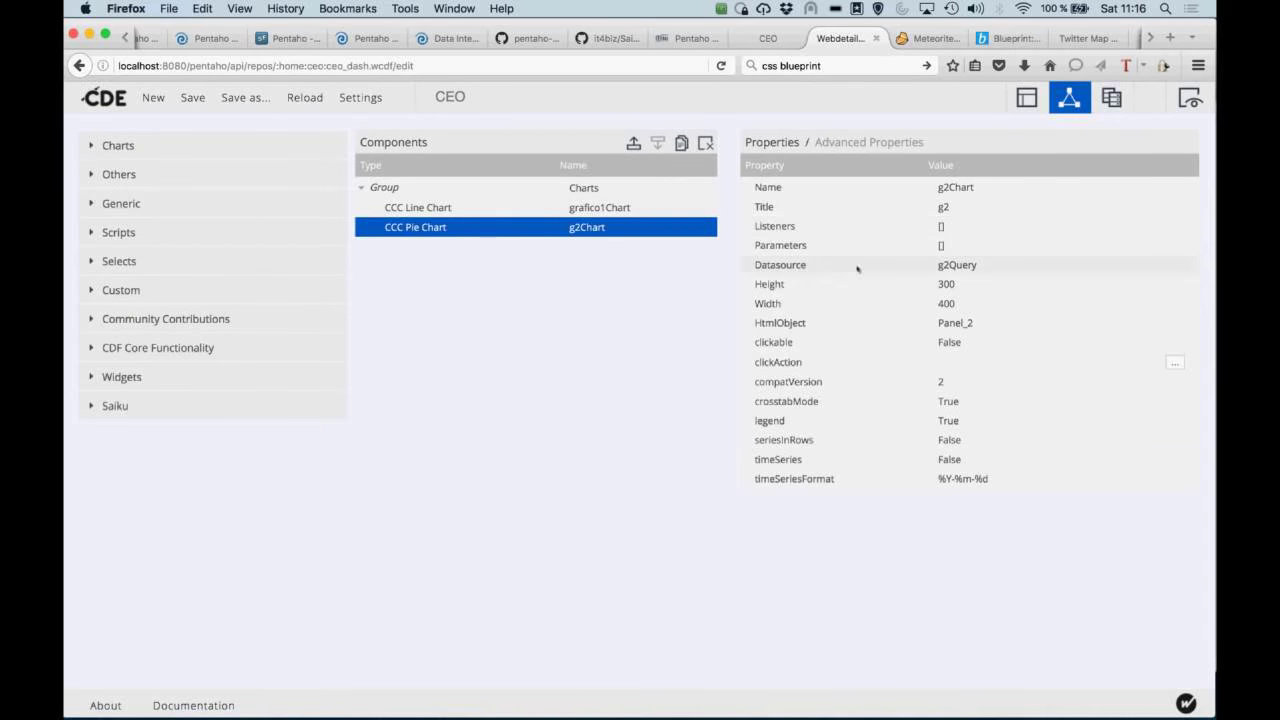
{"action": "left_click", "coordinate": [946, 207]}
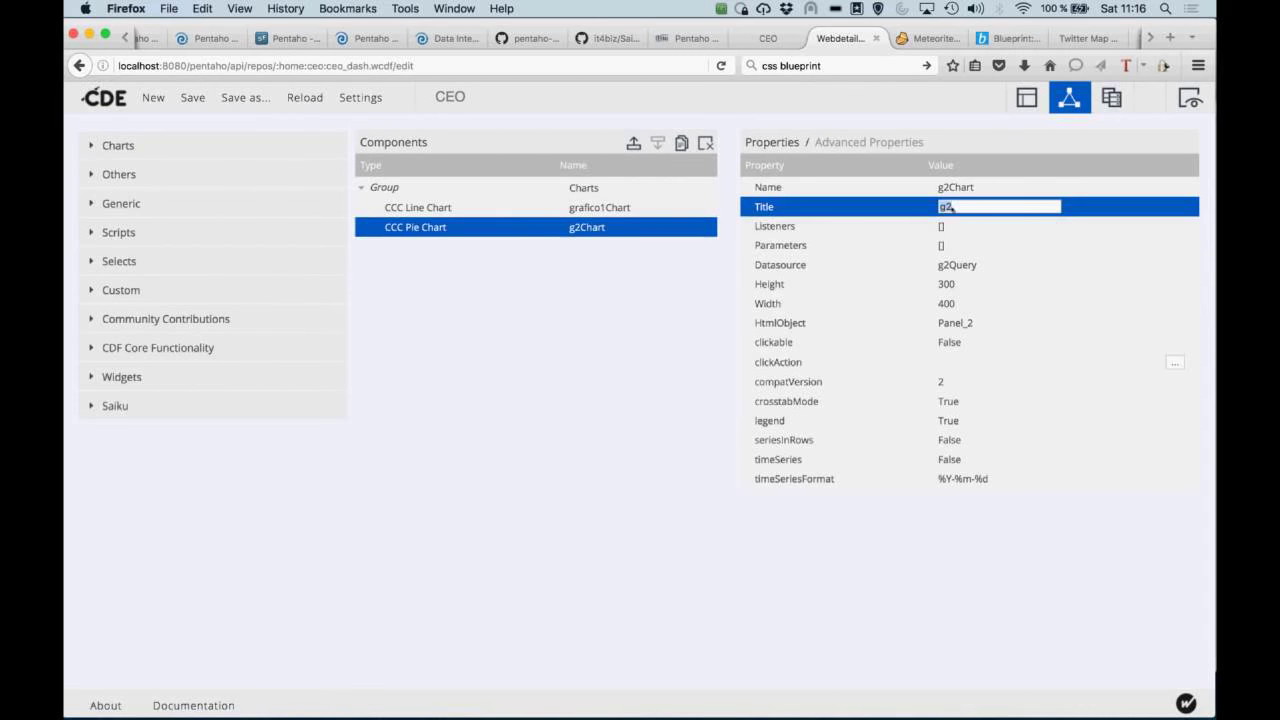
{"action": "type", "text": "G"}
{"action": "key", "text": "BackSpace"}
{"action": "key", "text": "Return"}
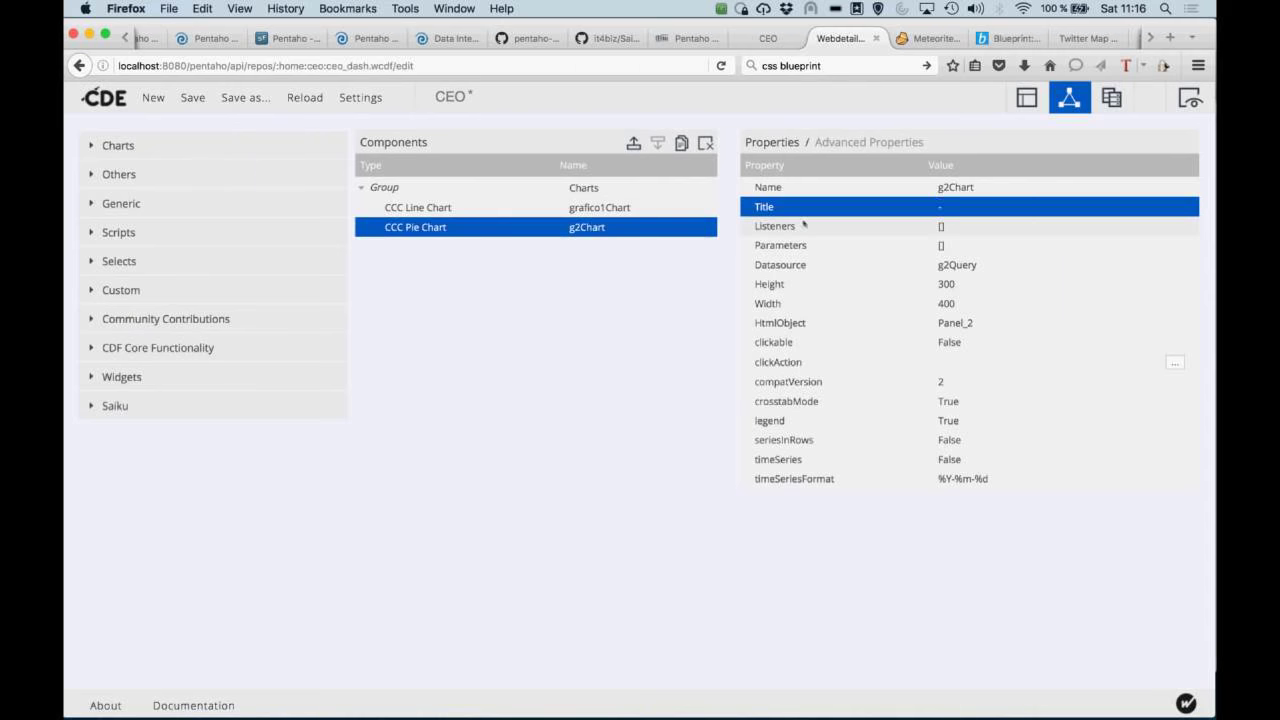
{"action": "left_click", "coordinate": [610, 208]}
{"action": "left_click", "coordinate": [605, 228]}
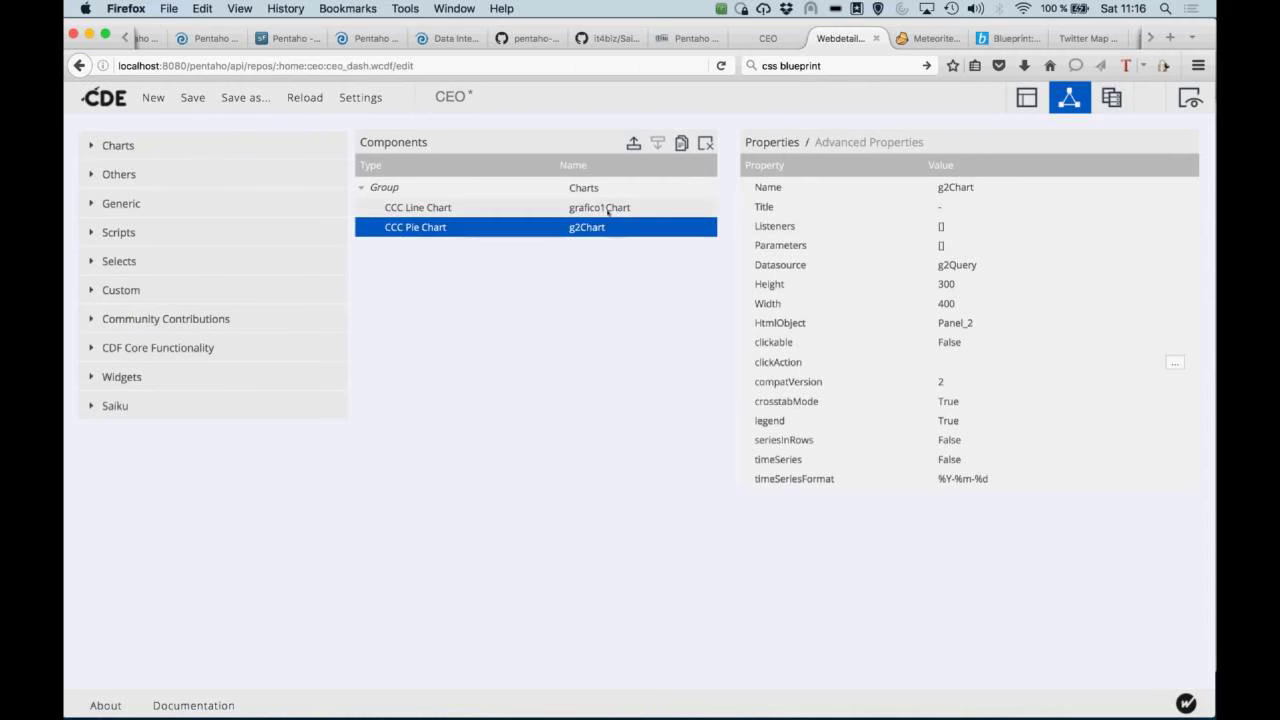
{"action": "left_click", "coordinate": [612, 208]}
{"action": "left_click", "coordinate": [960, 210]}
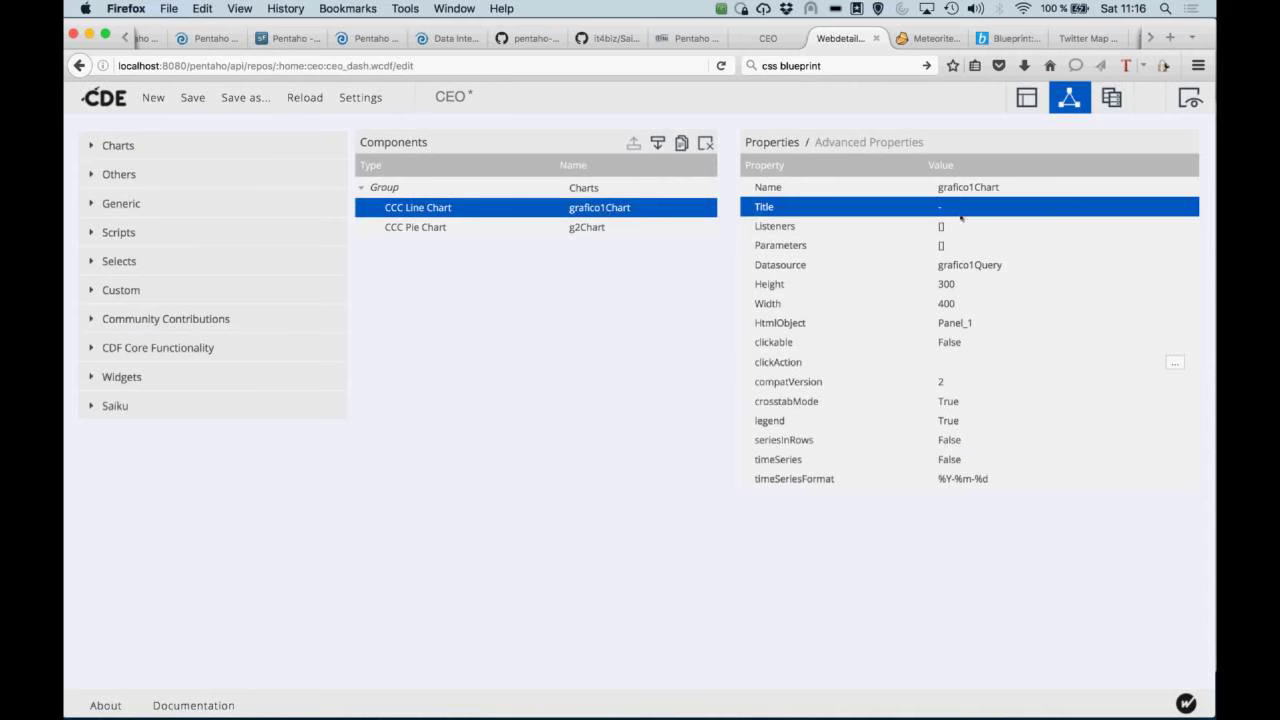
{"action": "left_click", "coordinate": [510, 227]}
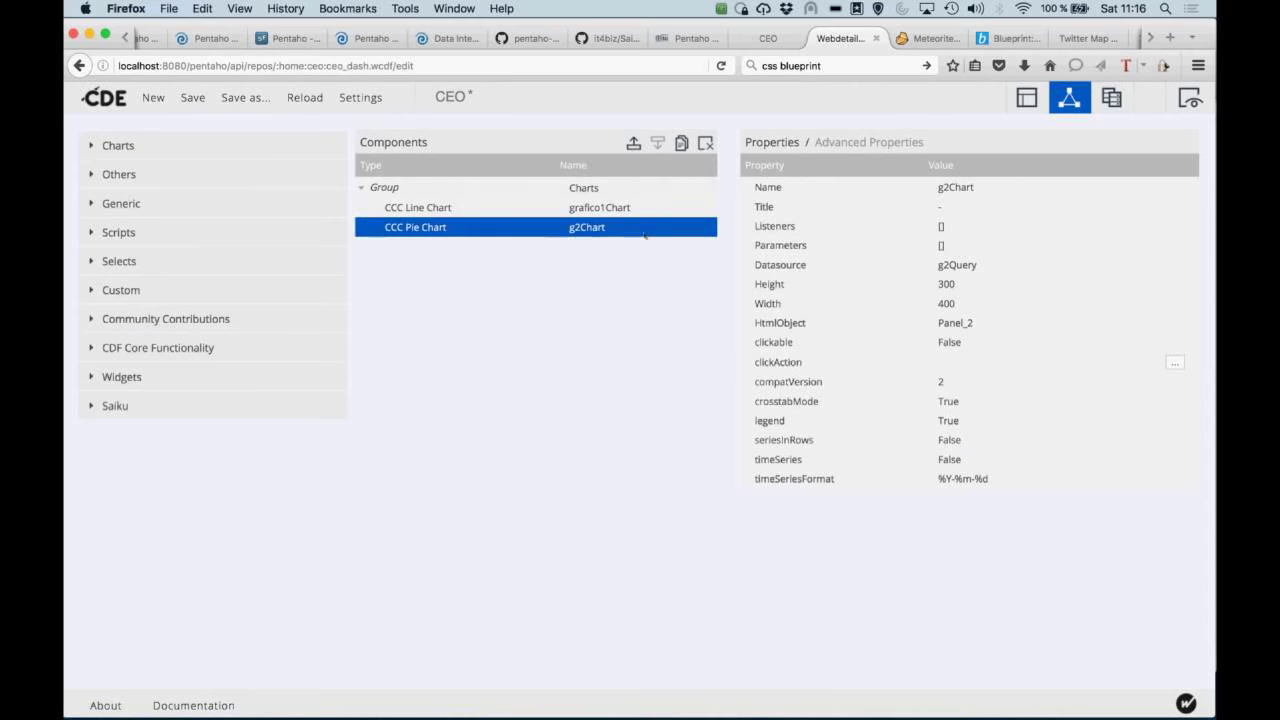
Save the dashboard and check it in the preview.
{"action": "left_click", "coordinate": [192, 97]}
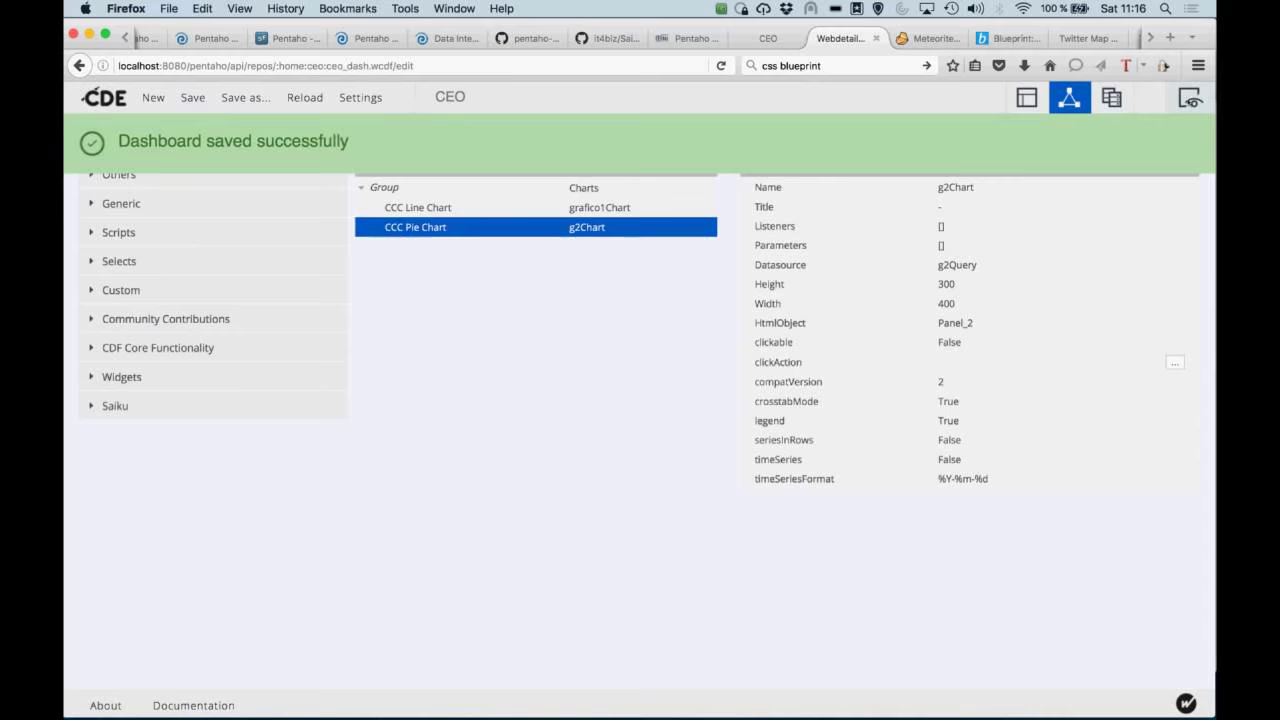
{"action": "left_click", "coordinate": [1189, 97]}
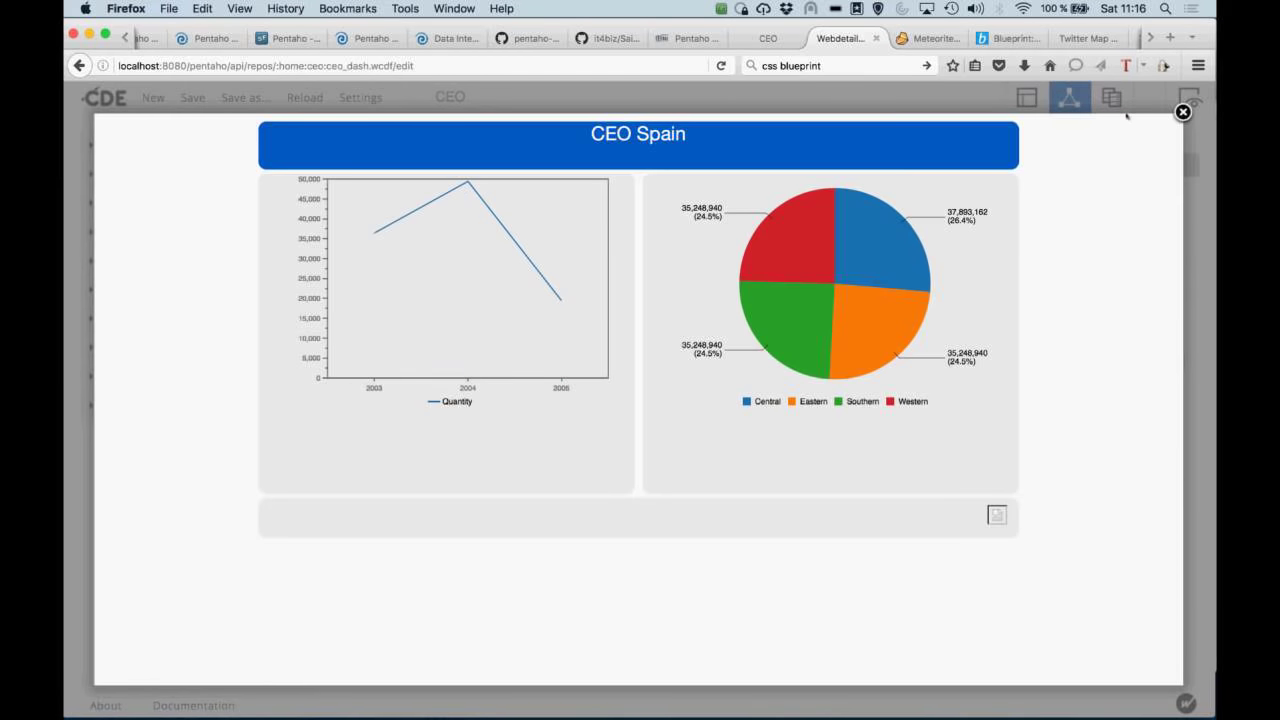
{"action": "left_click", "coordinate": [1183, 112]}
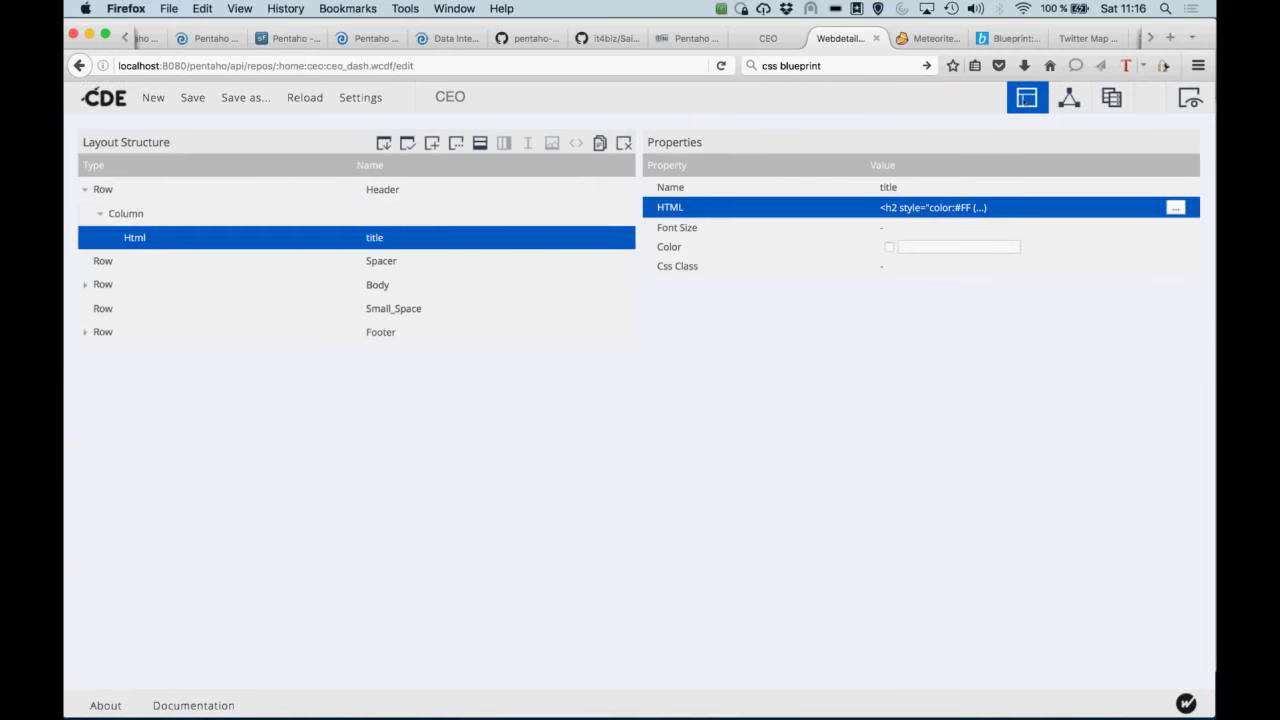
Review the Header and Body row properties and uncheck Panel_2's BackgroundColor.
{"action": "left_click", "coordinate": [618, 189]}
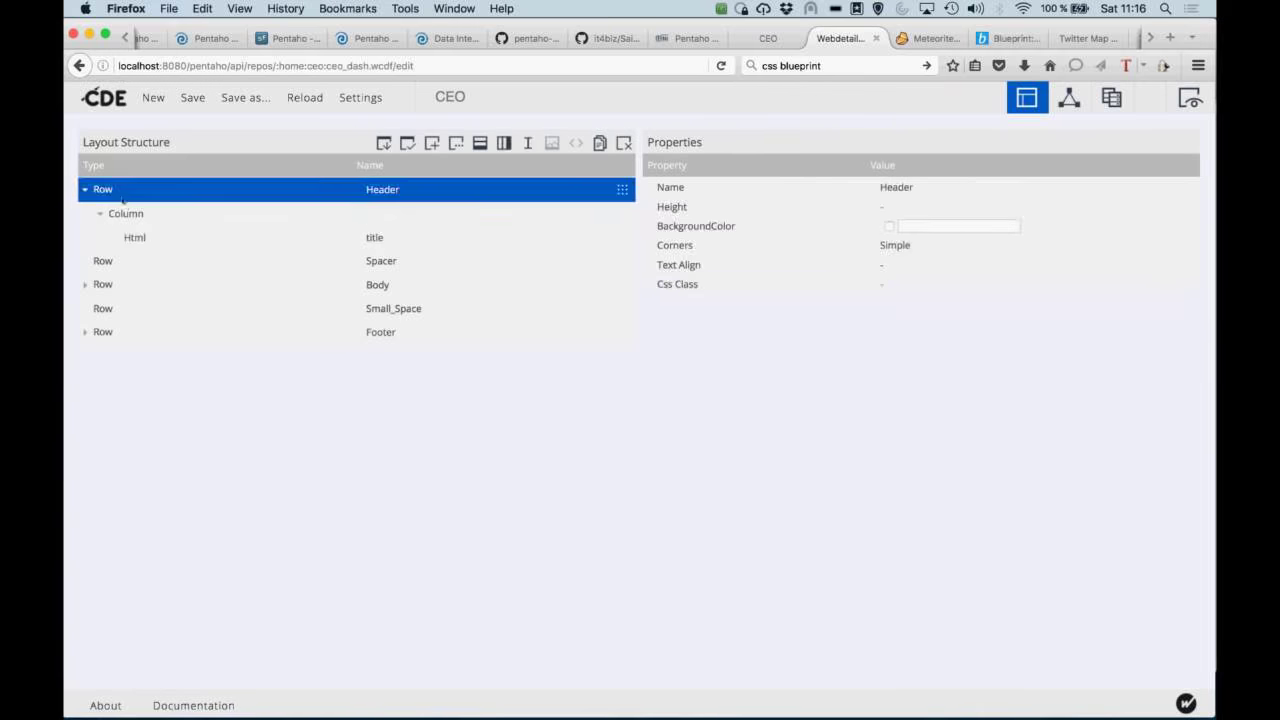
{"action": "left_click", "coordinate": [427, 223]}
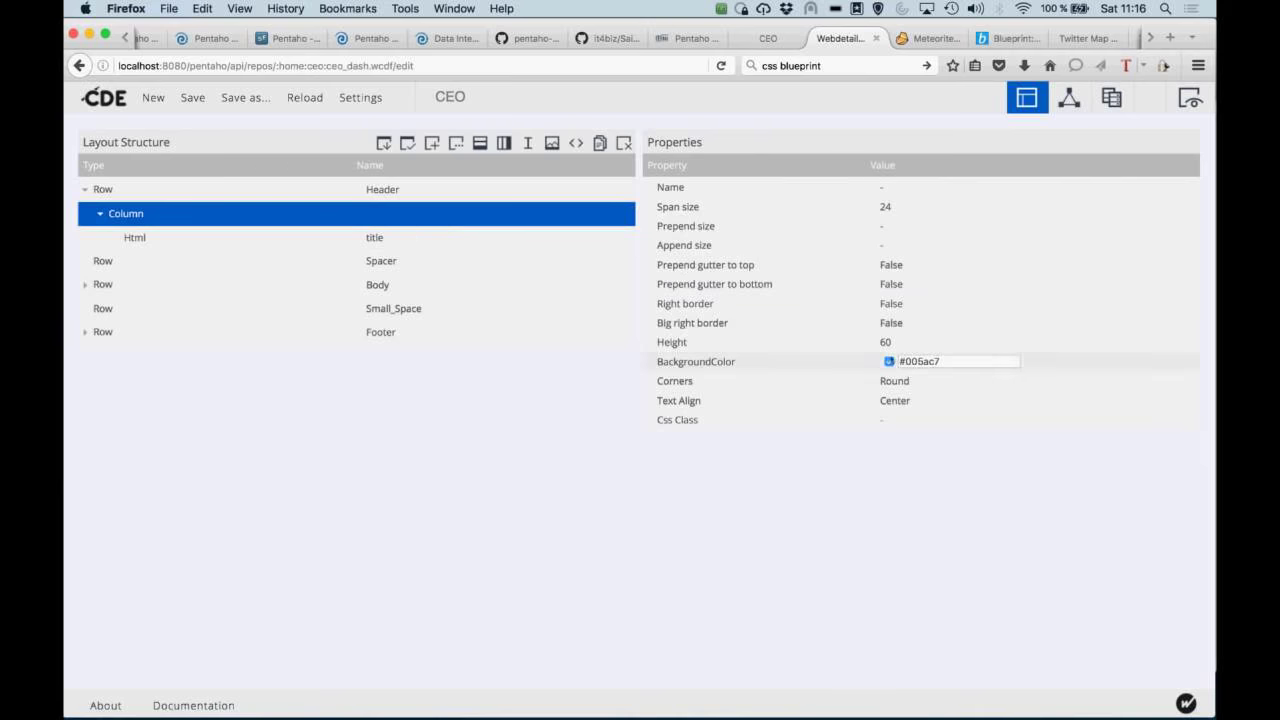
{"action": "left_click", "coordinate": [891, 362]}
{"action": "left_click", "coordinate": [445, 240]}
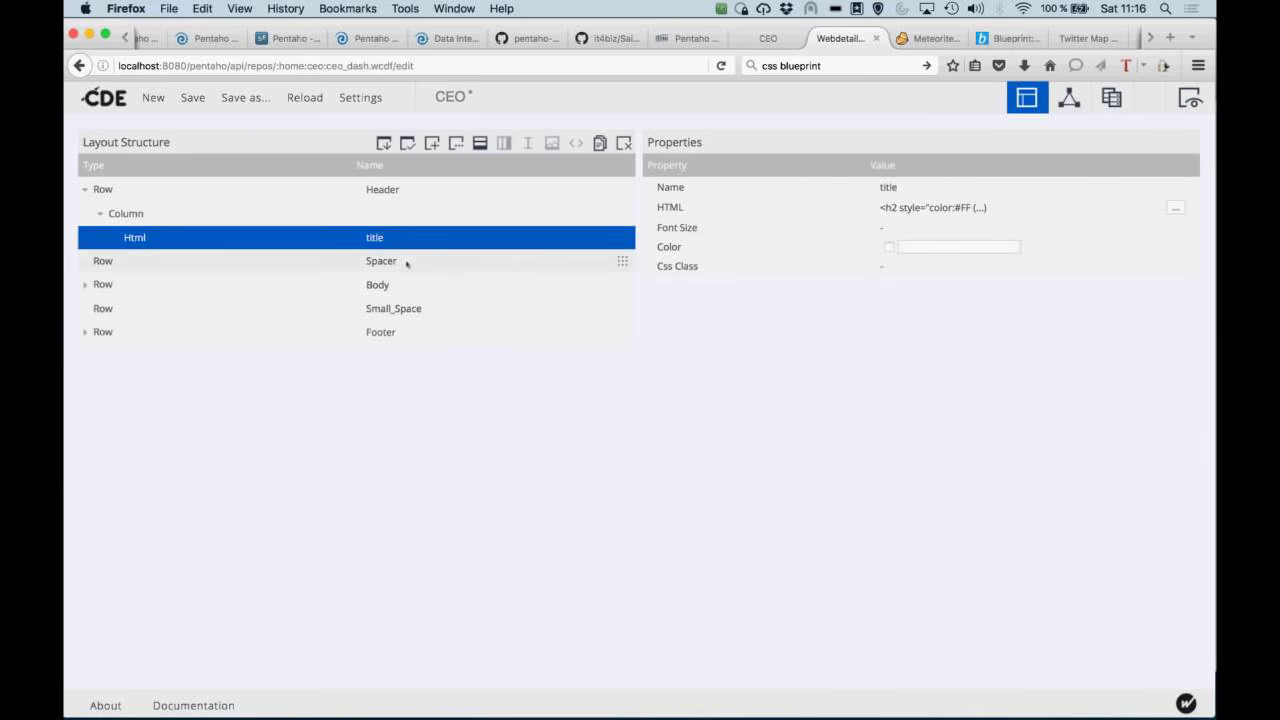
{"action": "left_click", "coordinate": [395, 261]}
{"action": "left_click", "coordinate": [423, 286]}
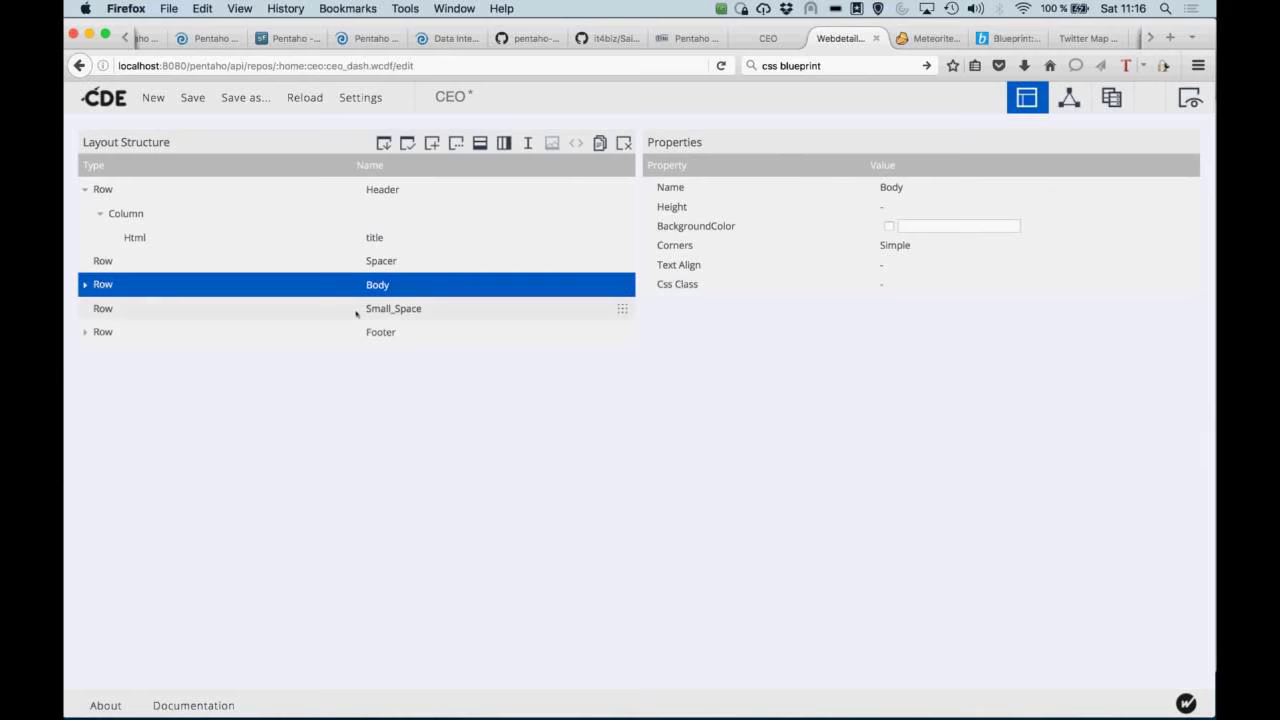
{"action": "left_click", "coordinate": [85, 284]}
{"action": "left_click", "coordinate": [143, 308]}
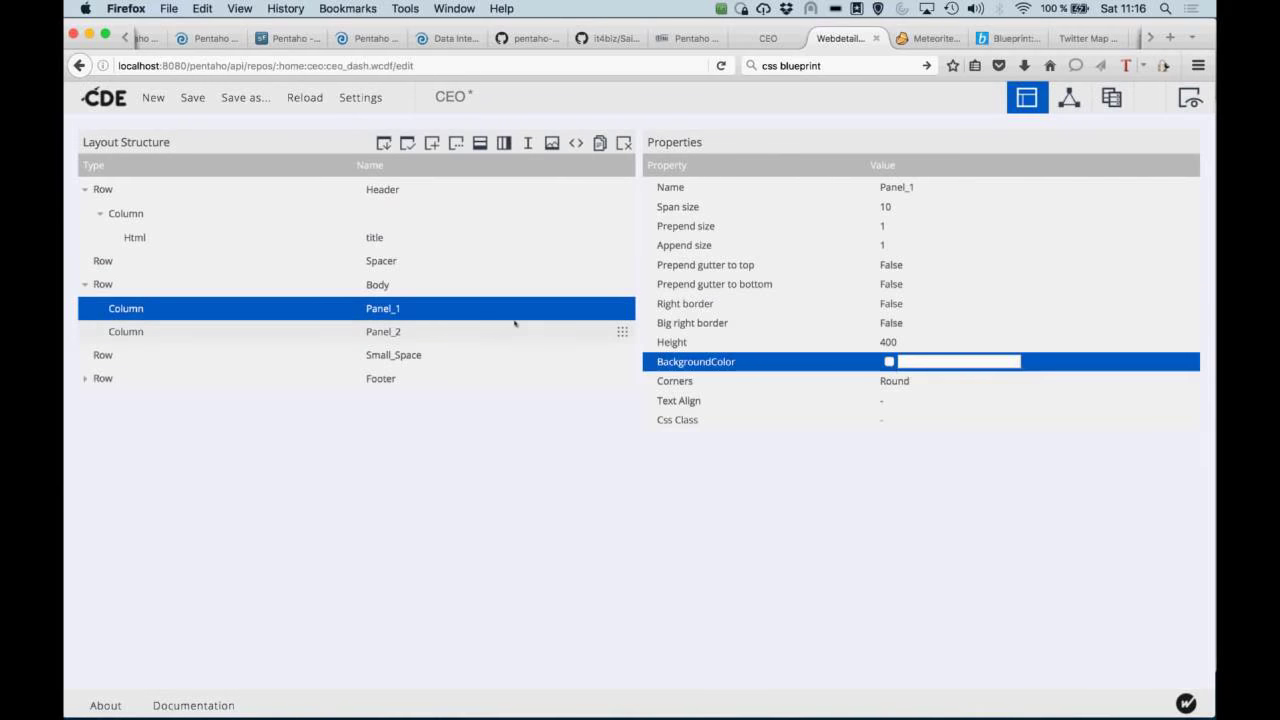
{"action": "left_click", "coordinate": [411, 331]}
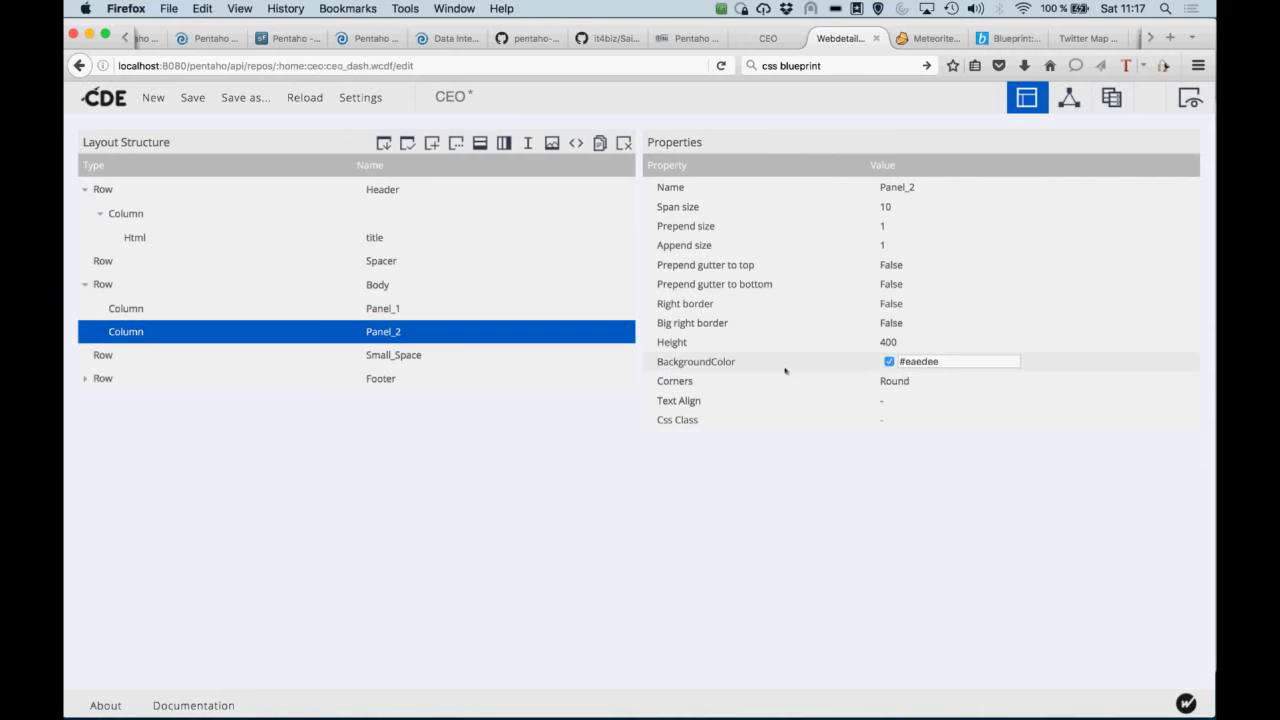
{"action": "left_click", "coordinate": [867, 367]}
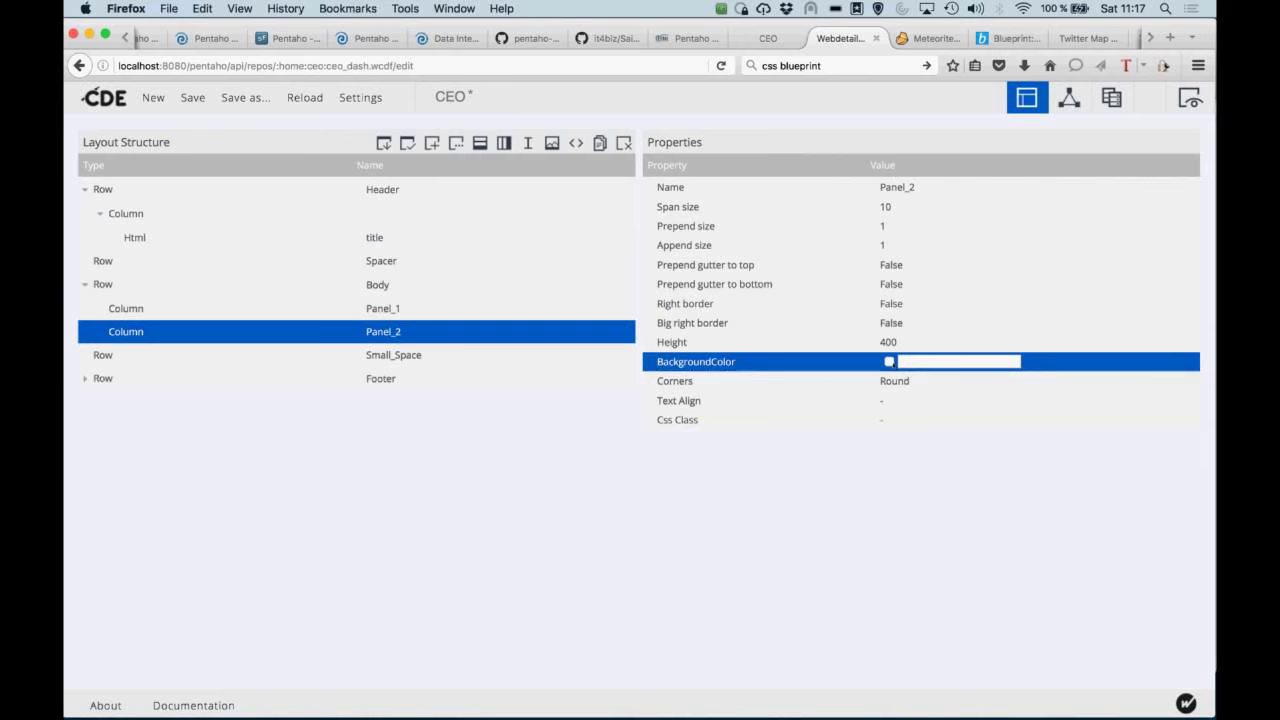
{"action": "left_click", "coordinate": [292, 292]}
{"action": "left_click", "coordinate": [240, 308]}
{"action": "left_click", "coordinate": [195, 332]}
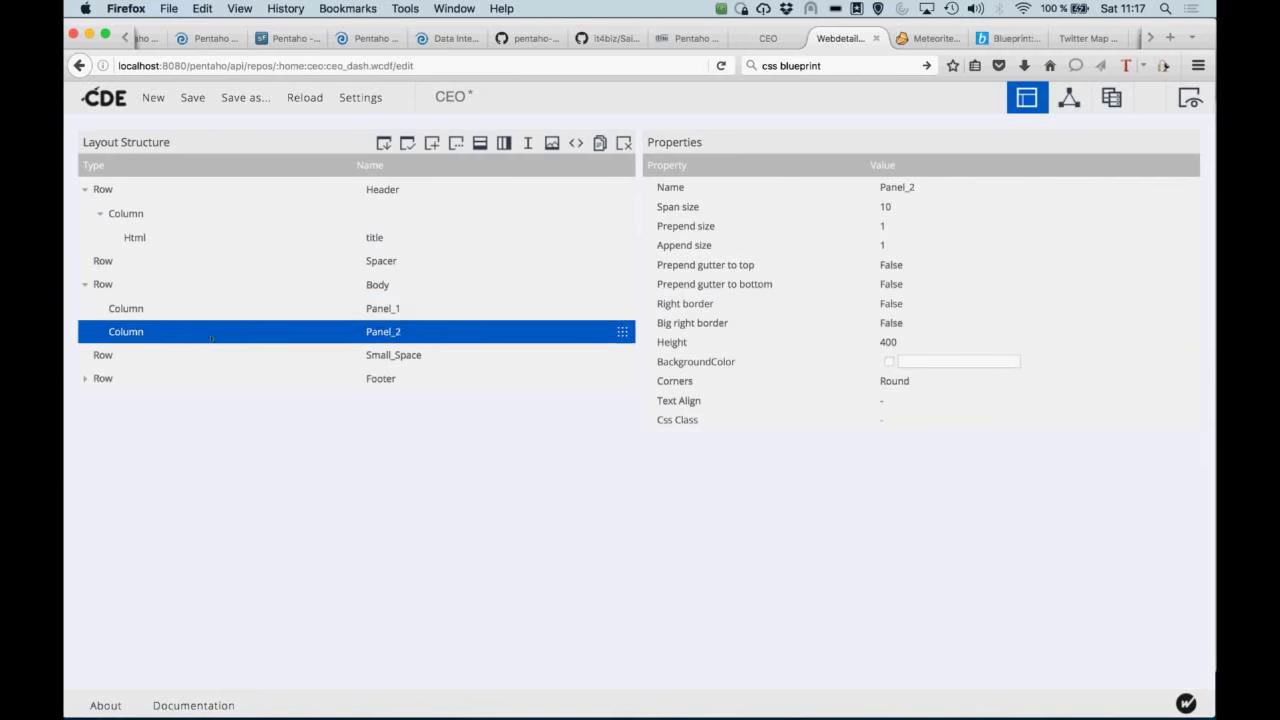
Uncheck the Footer row's BackgroundColor, then save and preview the dashboard.
{"action": "left_click", "coordinate": [161, 360]}
{"action": "left_click", "coordinate": [134, 385]}
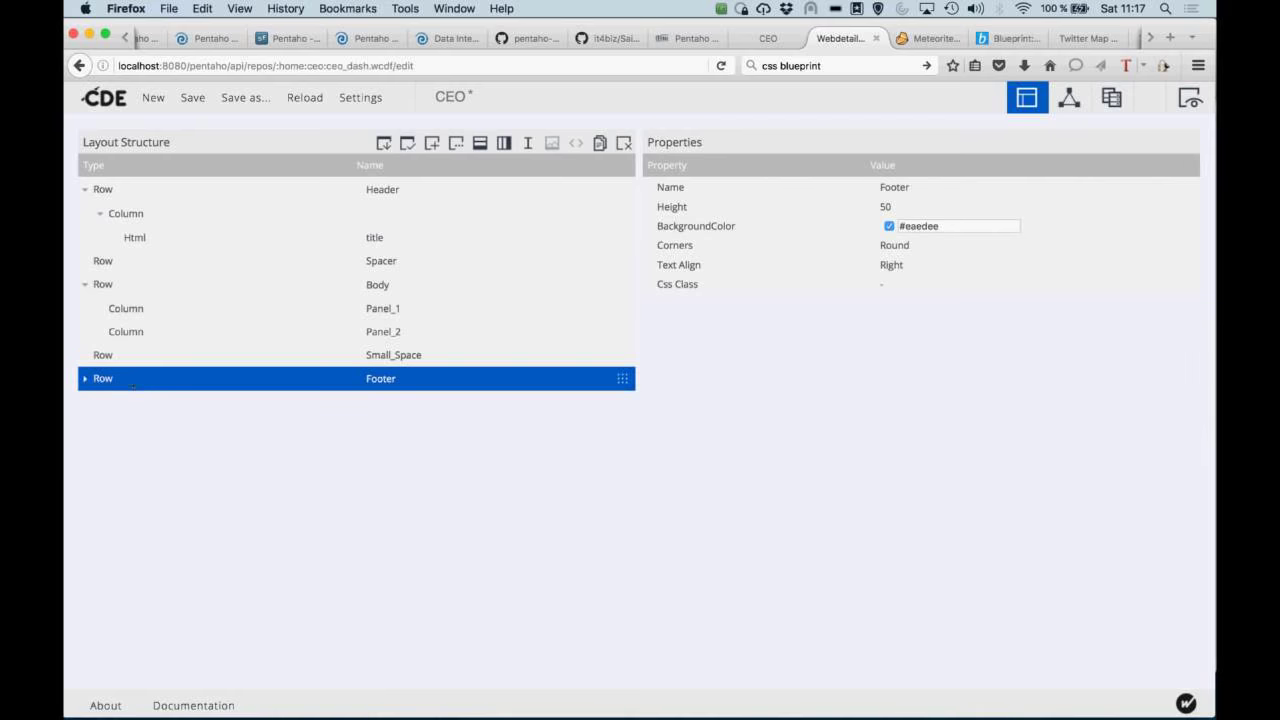
{"action": "left_click", "coordinate": [85, 378]}
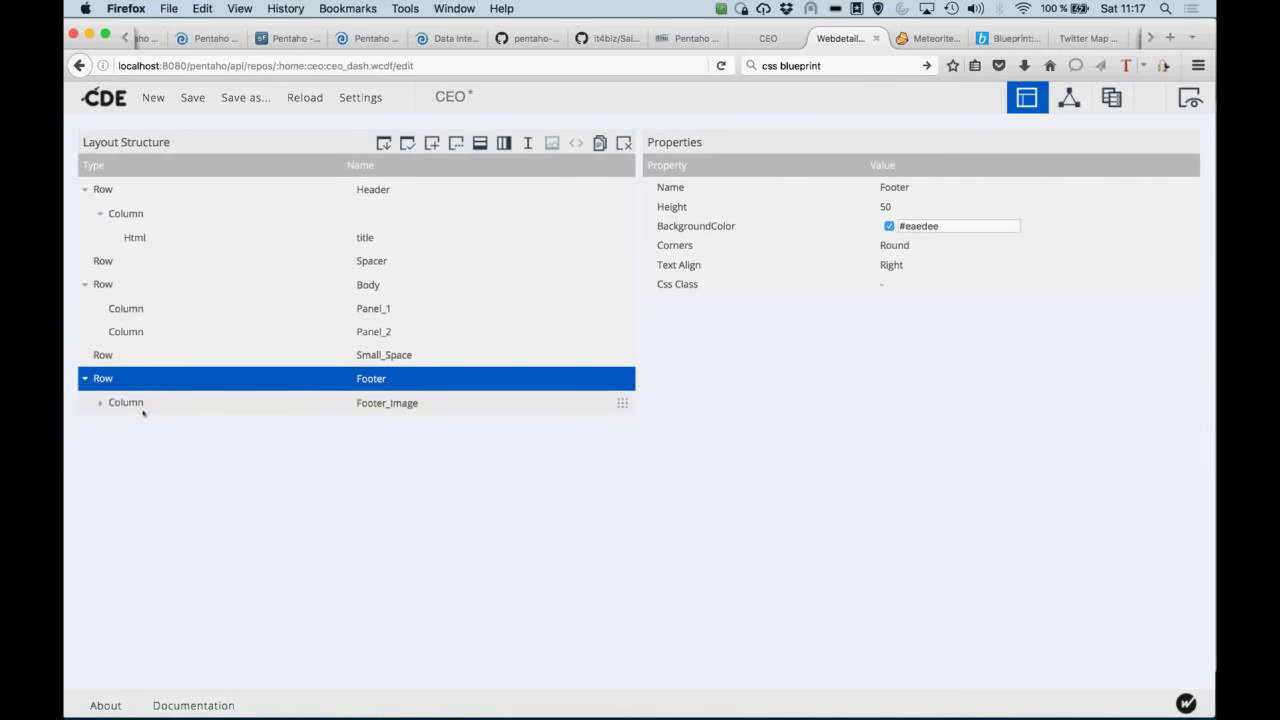
{"action": "left_click", "coordinate": [889, 226]}
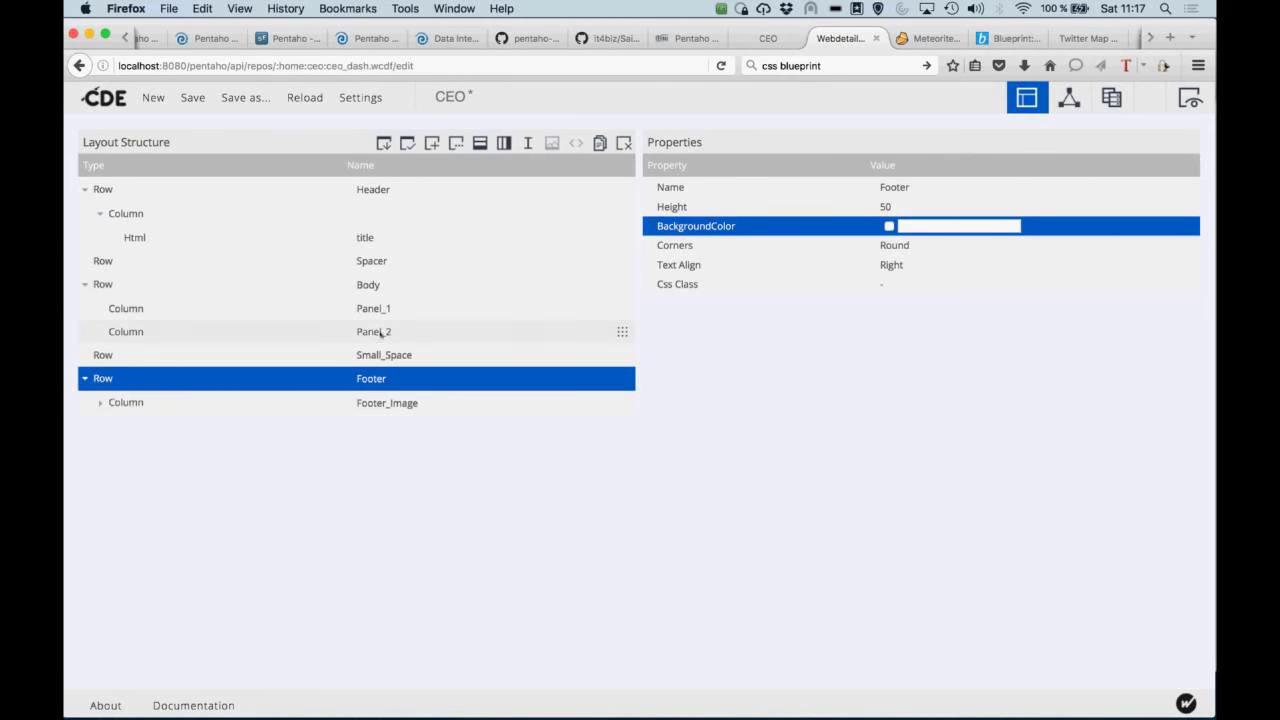
{"action": "left_click", "coordinate": [200, 402]}
{"action": "left_click", "coordinate": [100, 402]}
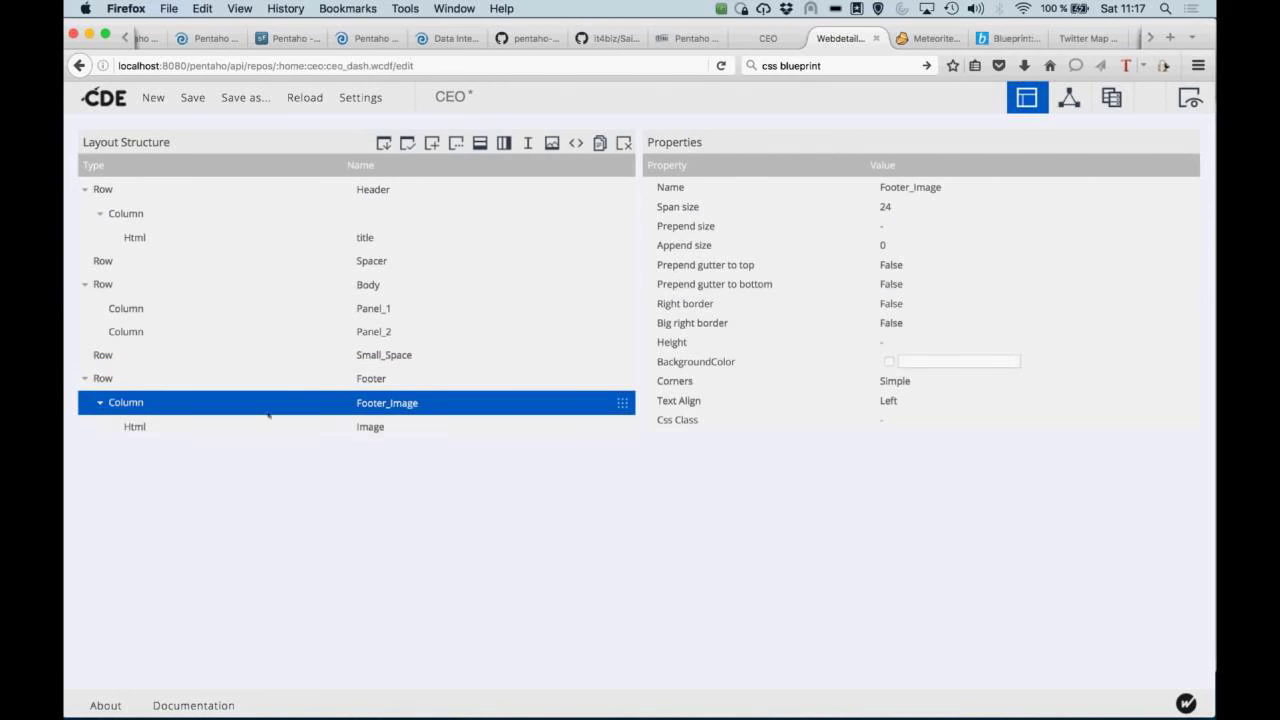
{"action": "left_click", "coordinate": [202, 428]}
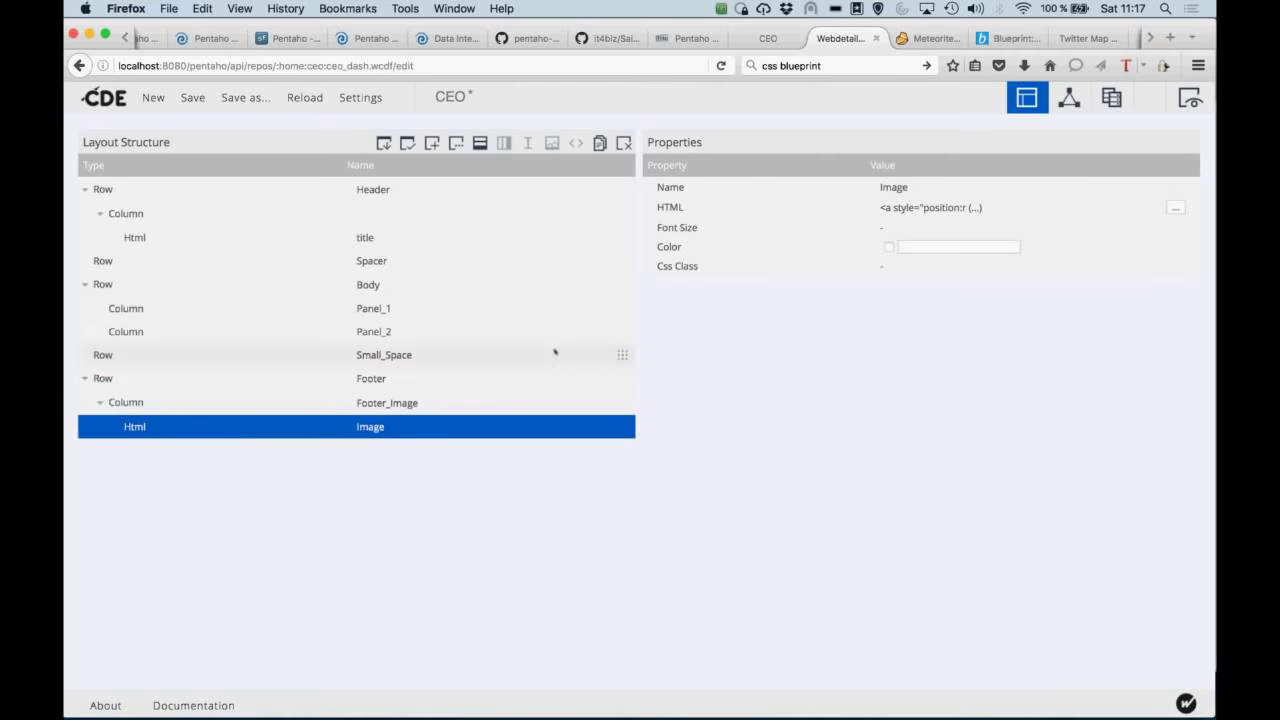
{"action": "left_click", "coordinate": [193, 97]}
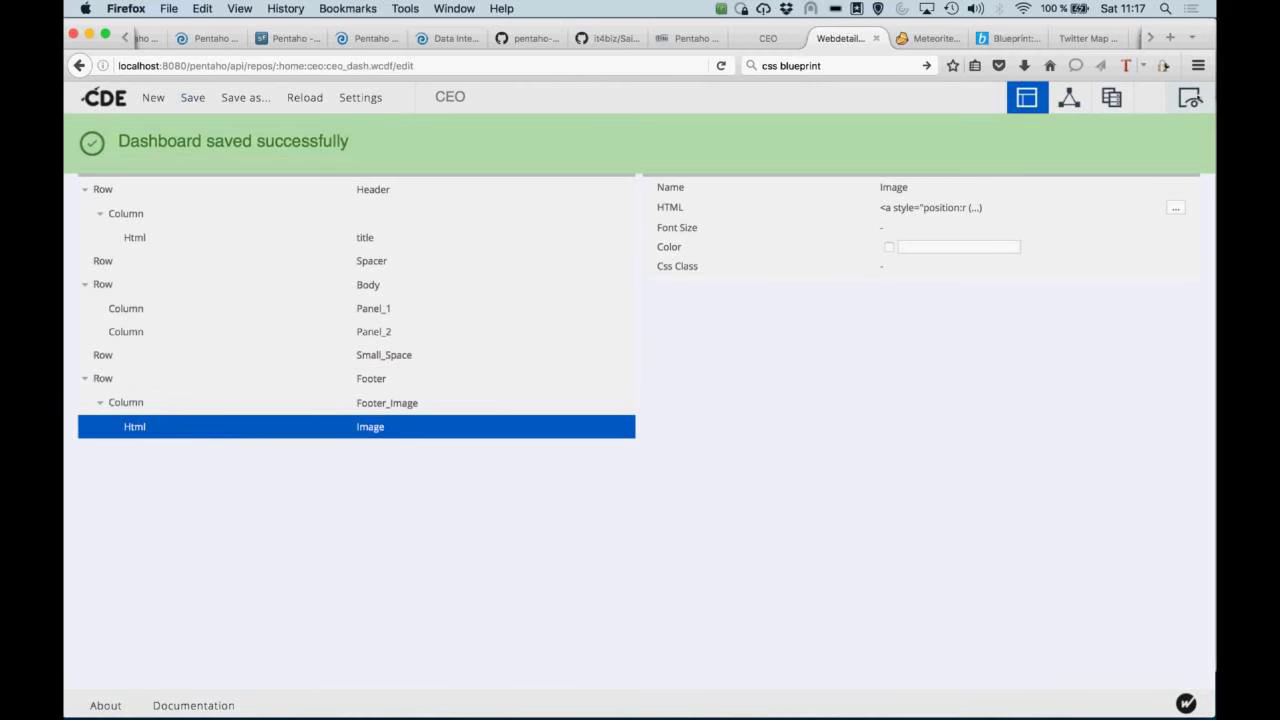
{"action": "left_click", "coordinate": [1190, 97]}
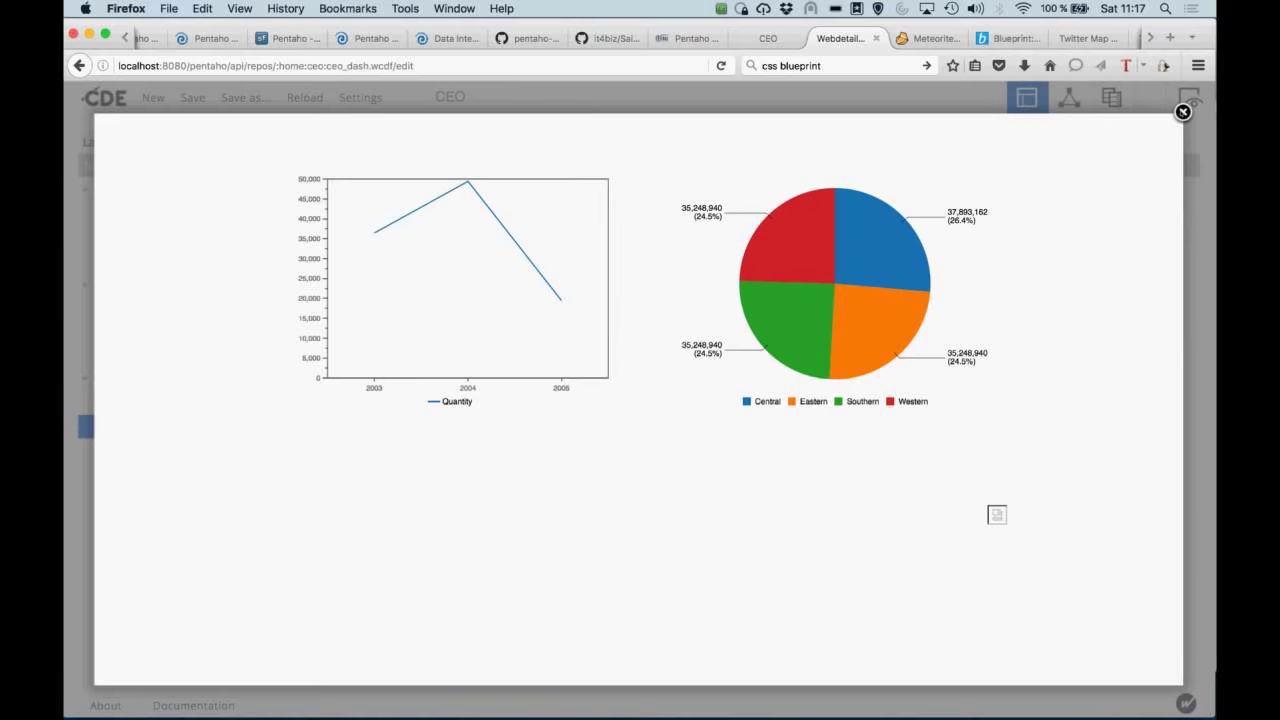
Reload the rendered CEO dashboard page and highlight the invisible CEO Spain title.
{"action": "left_click", "coordinate": [1183, 112]}
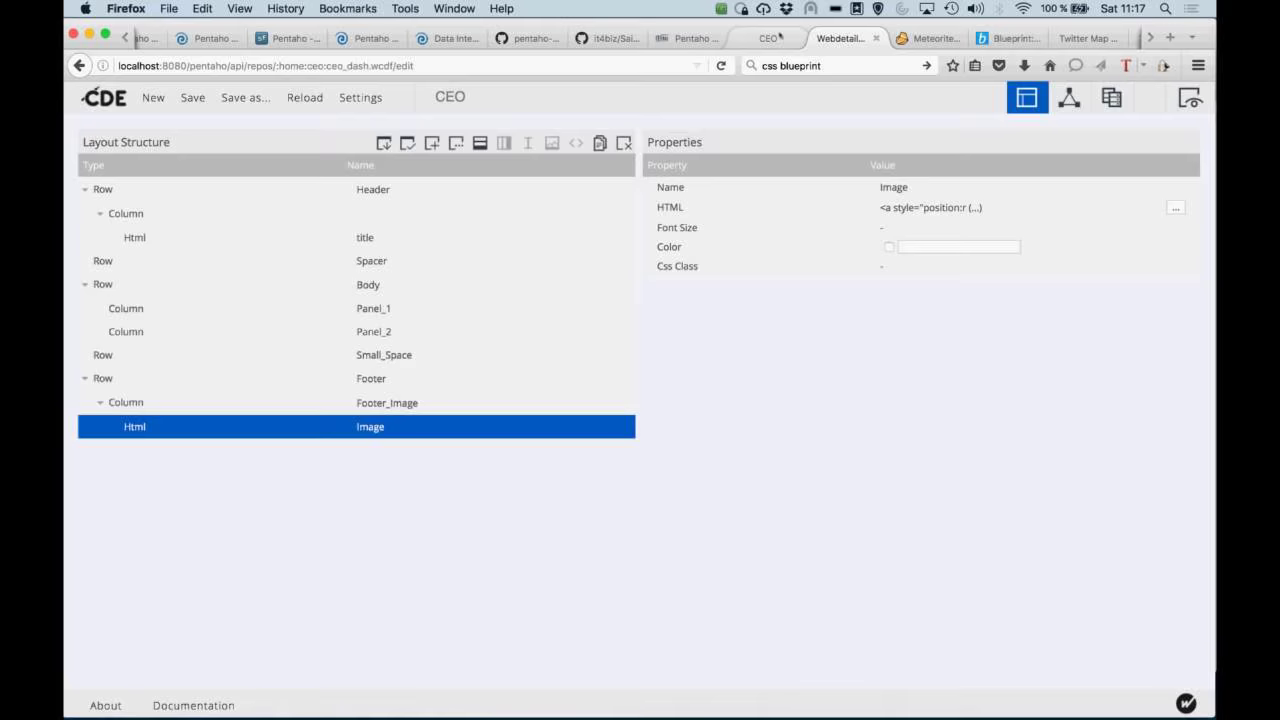
{"action": "left_click", "coordinate": [779, 36]}
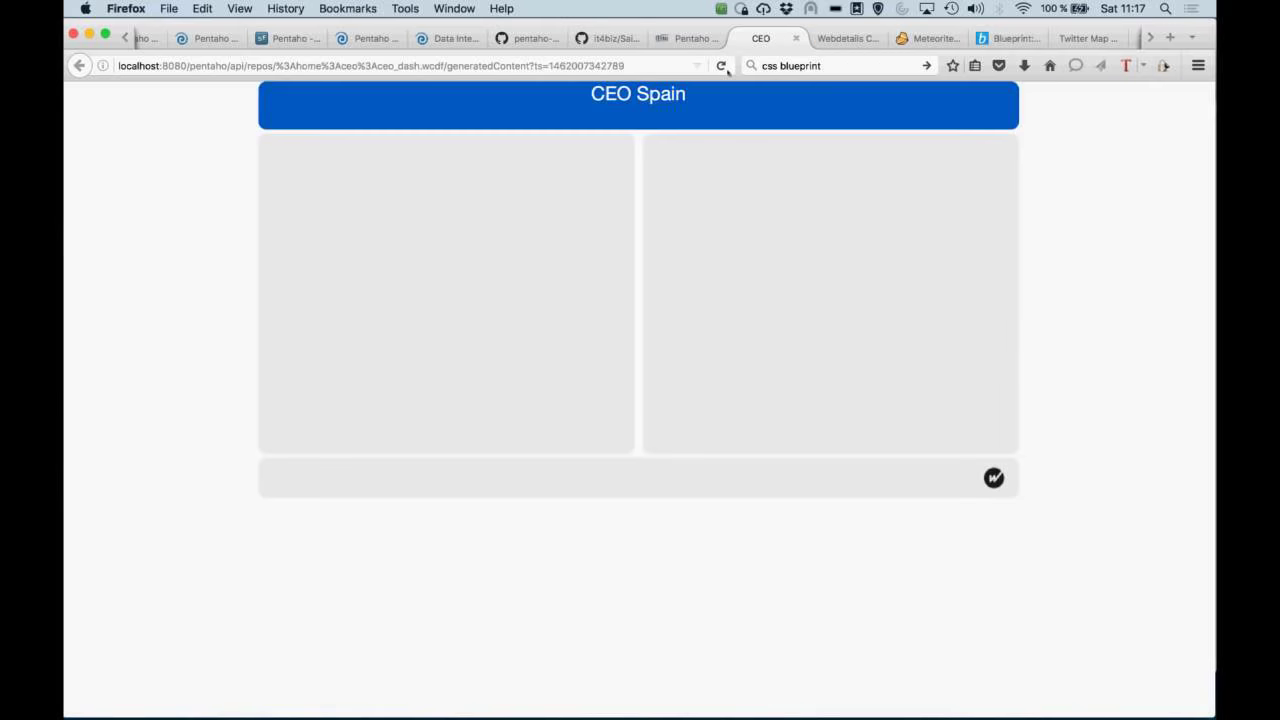
{"action": "left_click", "coordinate": [721, 66]}
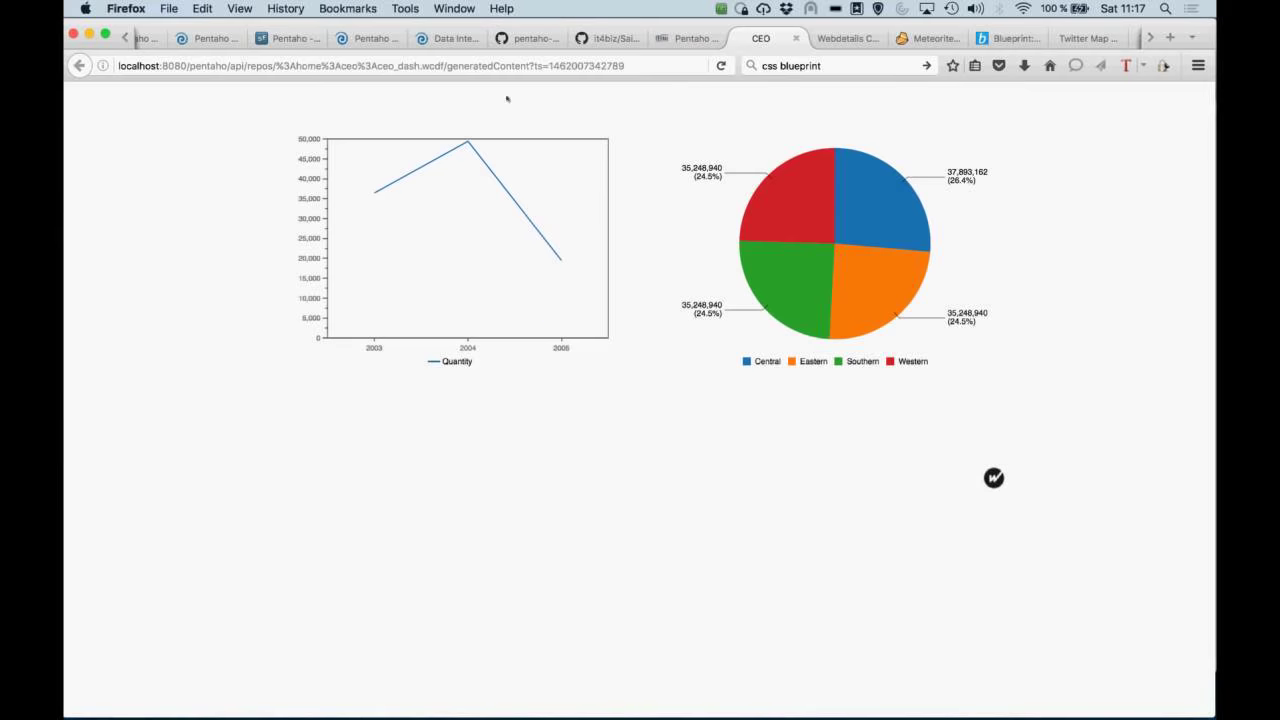
{"action": "left_click_drag", "start_coordinate": [506, 98], "coordinate": [692, 128]}
{"action": "left_click", "coordinate": [673, 98]}
Strip the white h2 styling from the title HTML, leaving plain 'CEO Spain', and save.
{"action": "left_click", "coordinate": [845, 38]}
{"action": "left_click", "coordinate": [184, 236]}
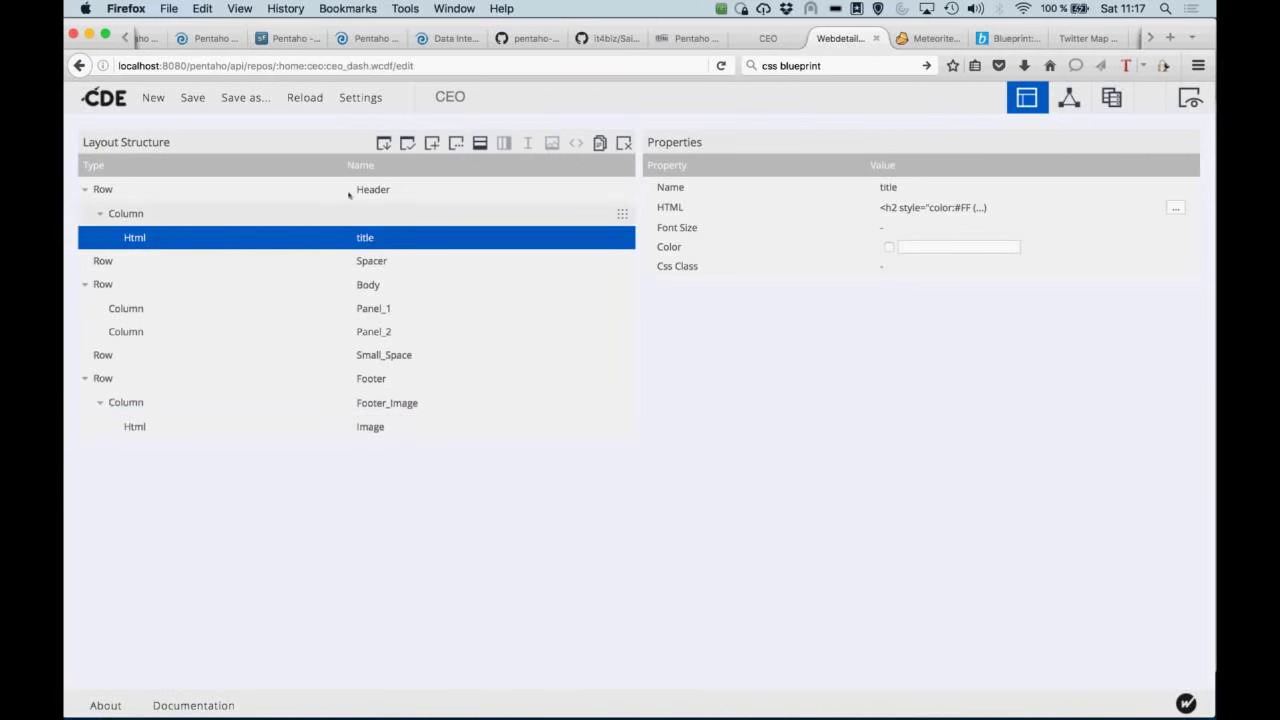
{"action": "left_click", "coordinate": [1174, 209]}
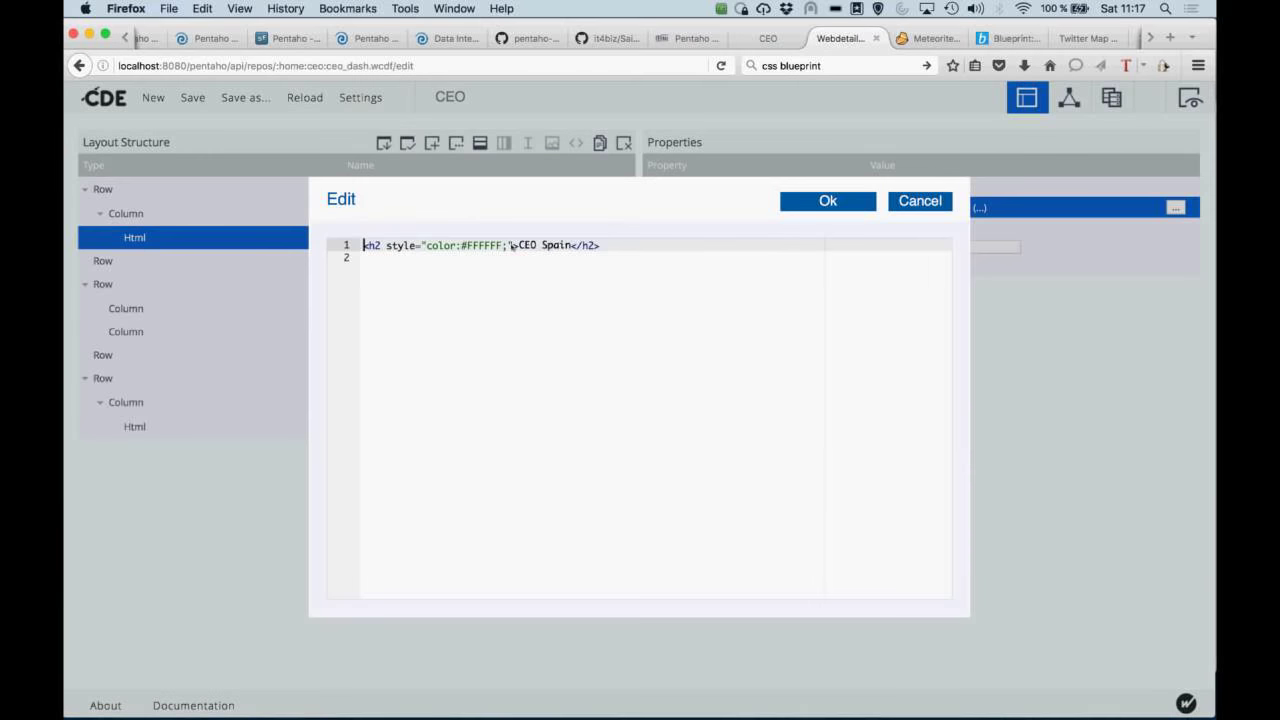
{"action": "left_click_drag", "start_coordinate": [502, 245], "coordinate": [464, 245]}
{"action": "type", "text": "))"}
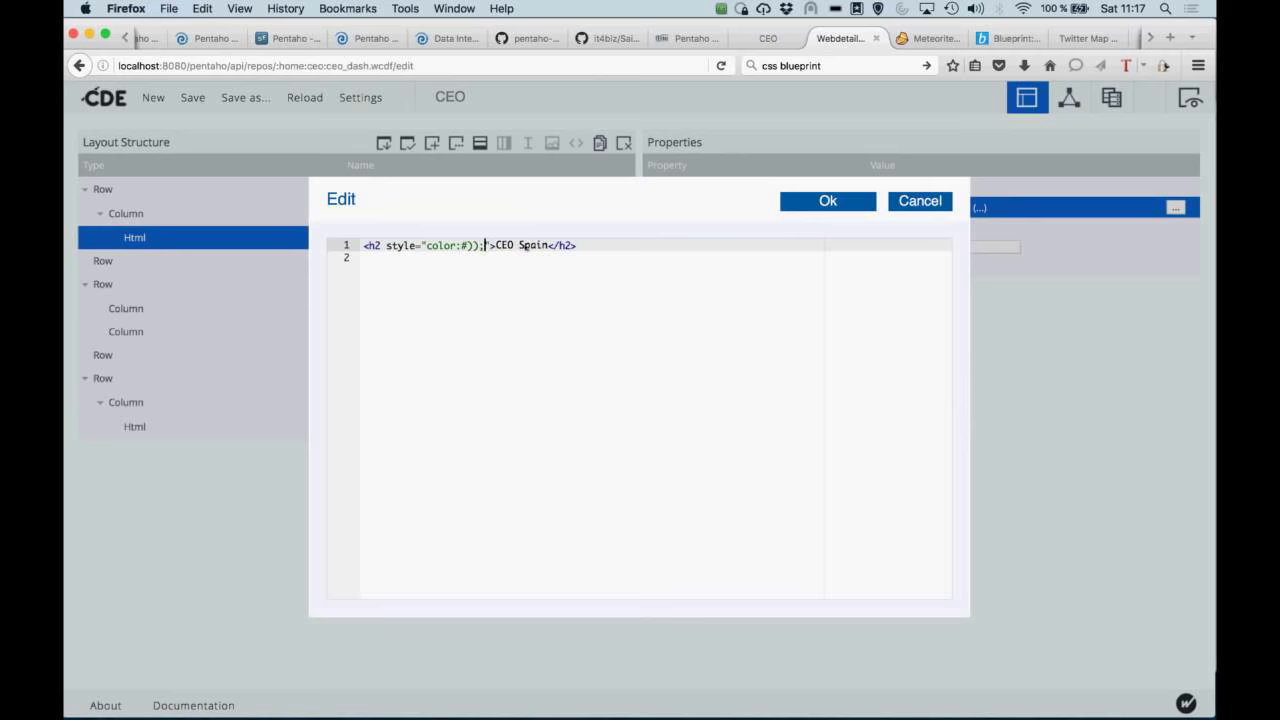
{"action": "key", "text": "Right"}
{"action": "key", "text": "Right"}
{"action": "key", "text": "Right"}
{"action": "key", "text": "super+BackSpace"}
{"action": "key", "text": "Down"}
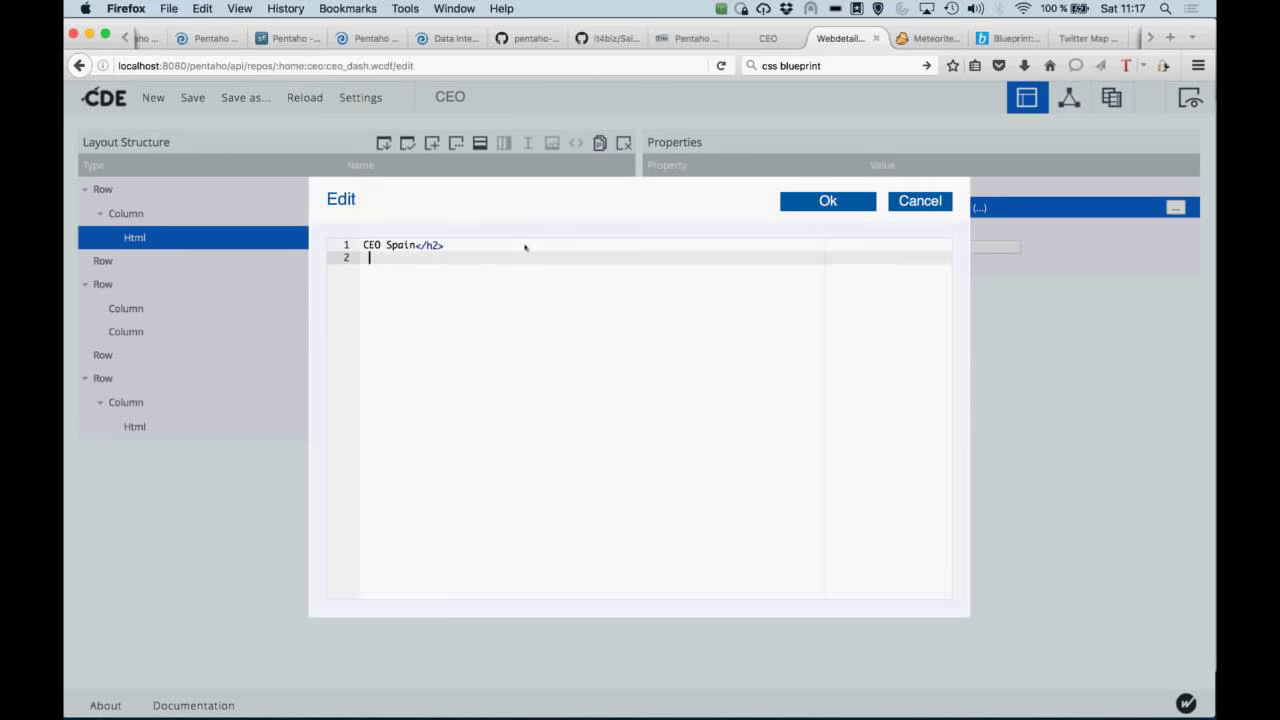
{"action": "key", "text": "BackSpace"}
{"action": "key", "text": "BackSpace"}
{"action": "key", "text": "BackSpace"}
{"action": "key", "text": "BackSpace"}
{"action": "key", "text": "BackSpace"}
{"action": "key", "text": "BackSpace"}
{"action": "key", "text": "BackSpace"}
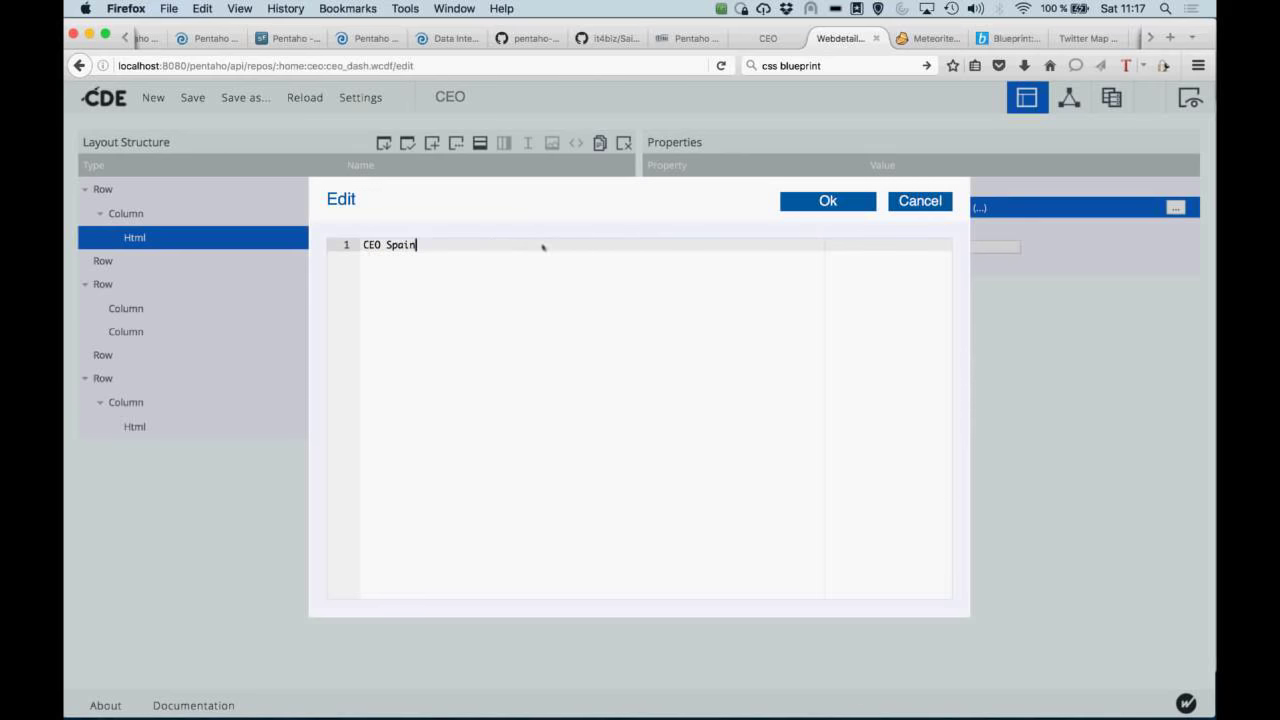
{"action": "left_click", "coordinate": [828, 201]}
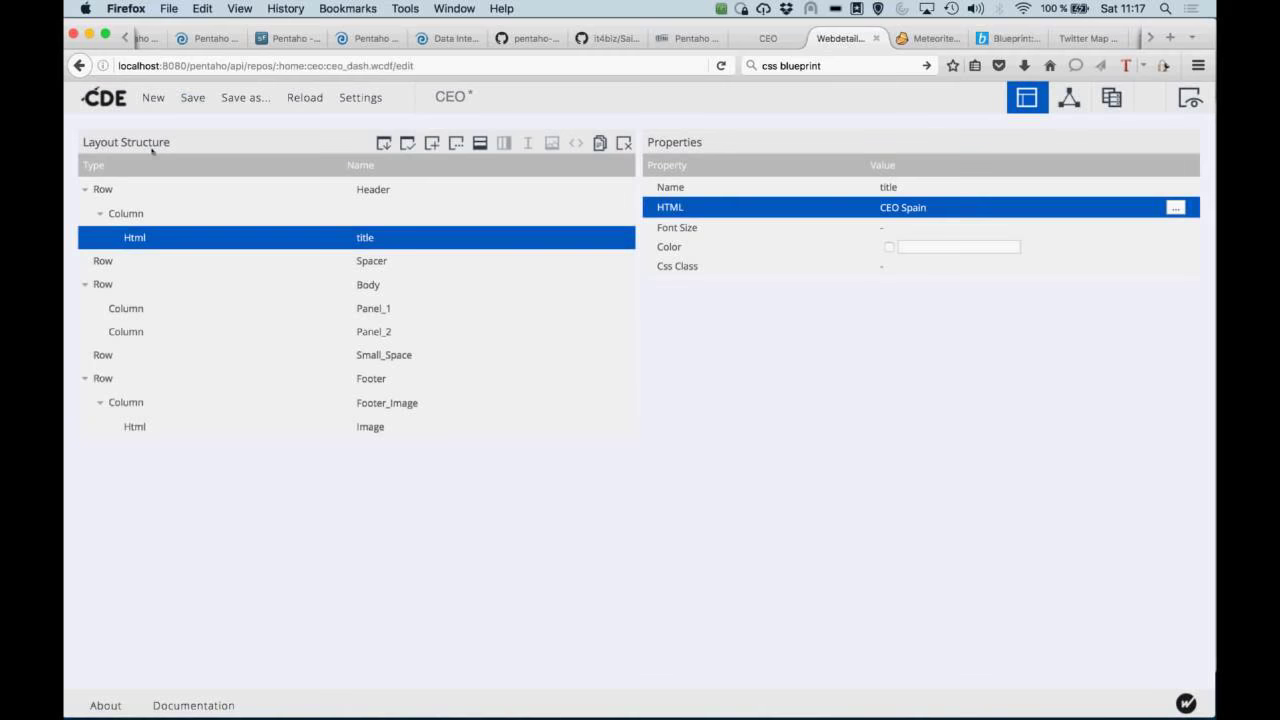
{"action": "left_click", "coordinate": [193, 97]}
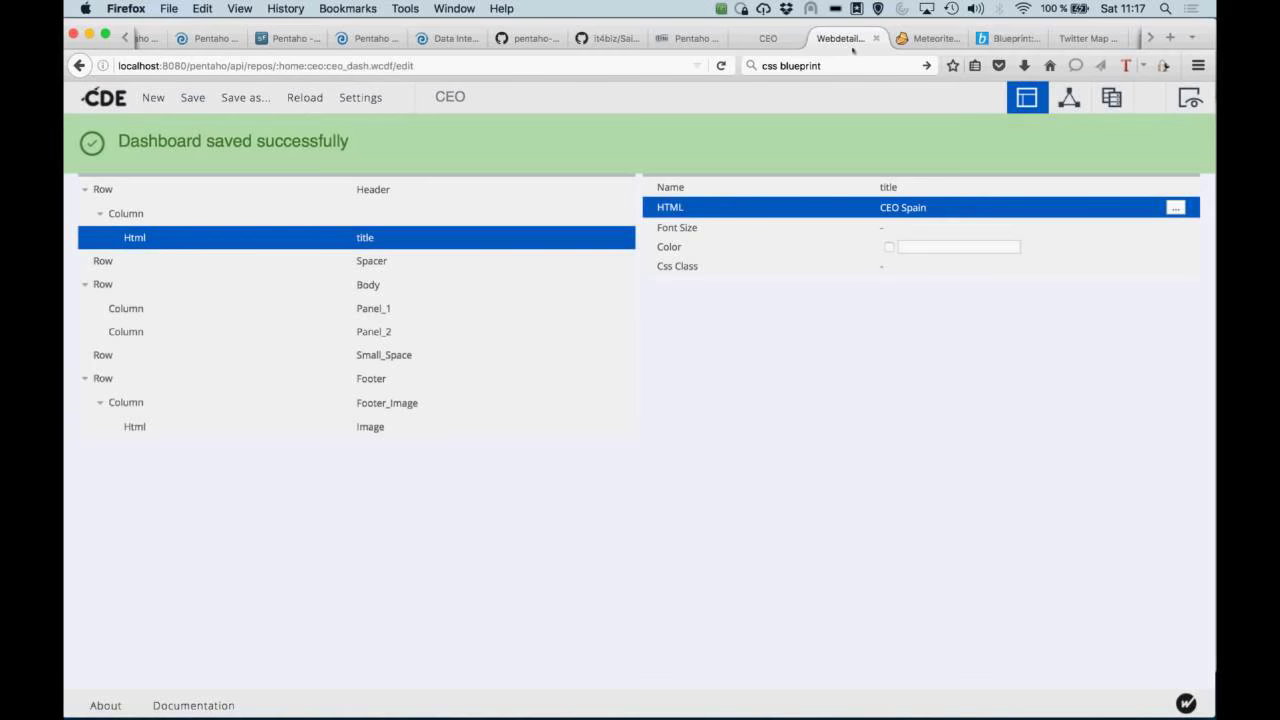
{"action": "left_click", "coordinate": [767, 40]}
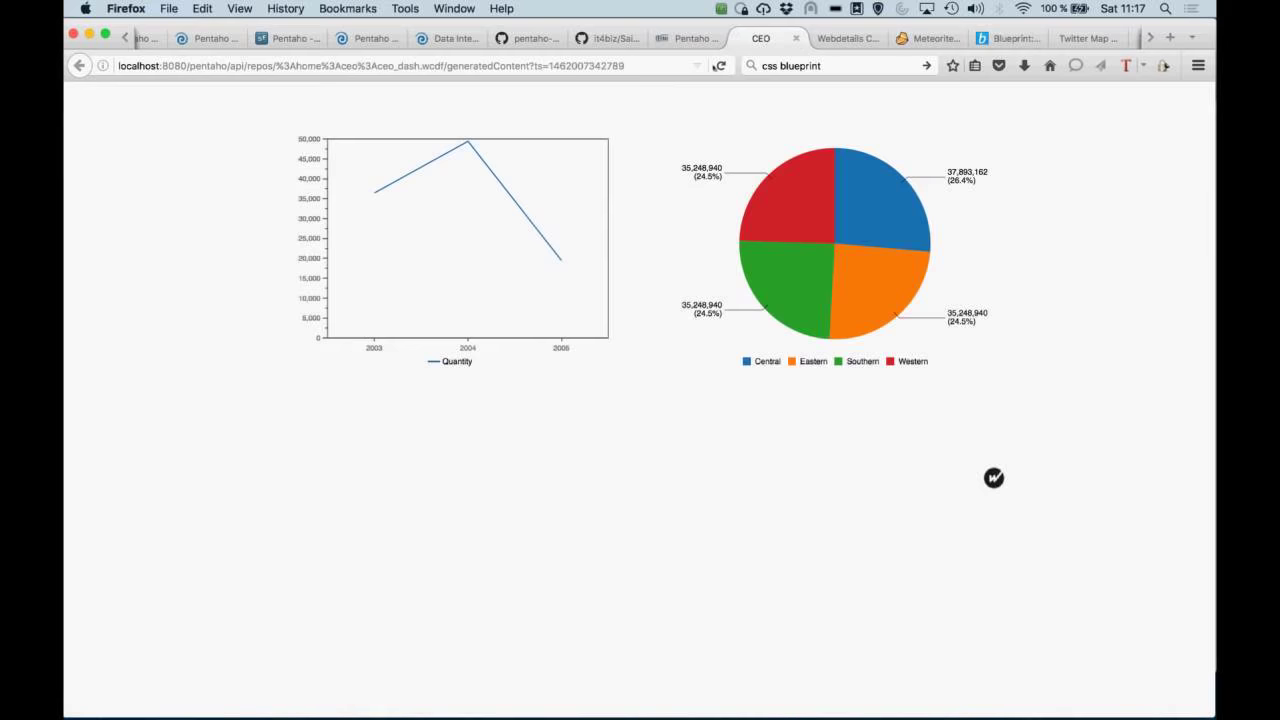
Reload the CEO Spain dashboard page twice, then return to the Pentaho console tab.
{"action": "left_click", "coordinate": [721, 66]}
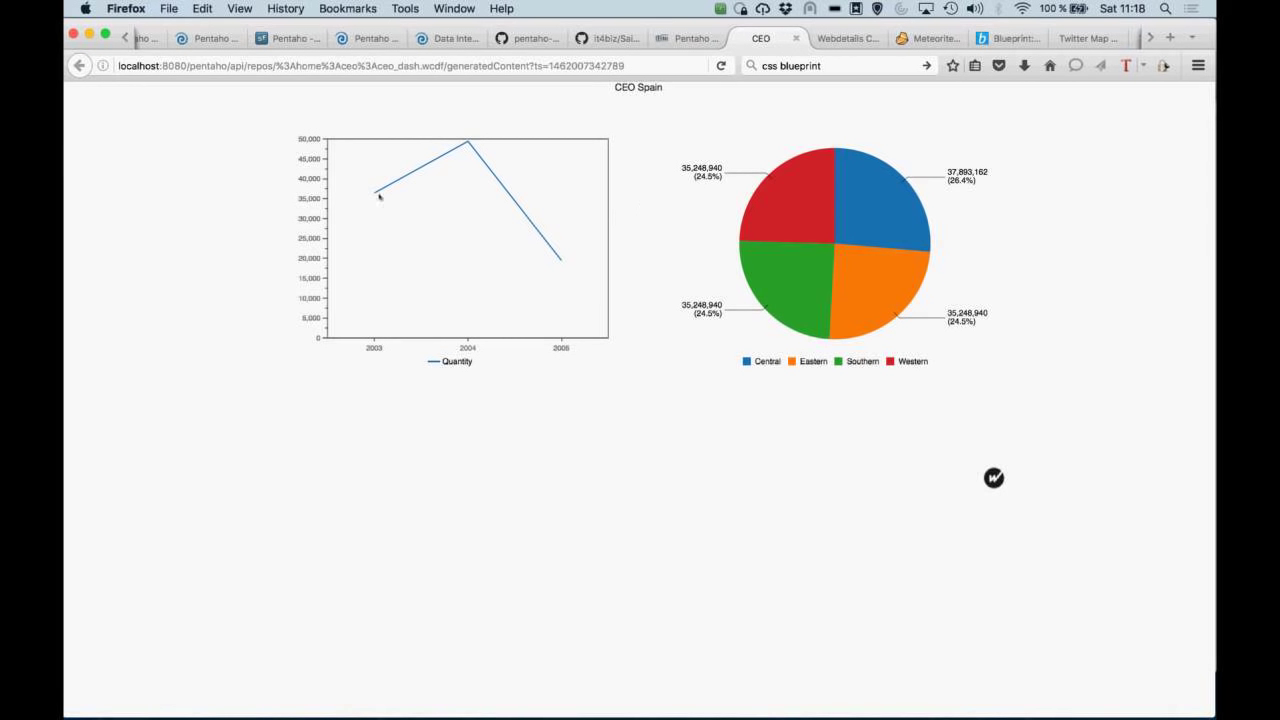
{"action": "mouse_move", "coordinate": [375, 193]}
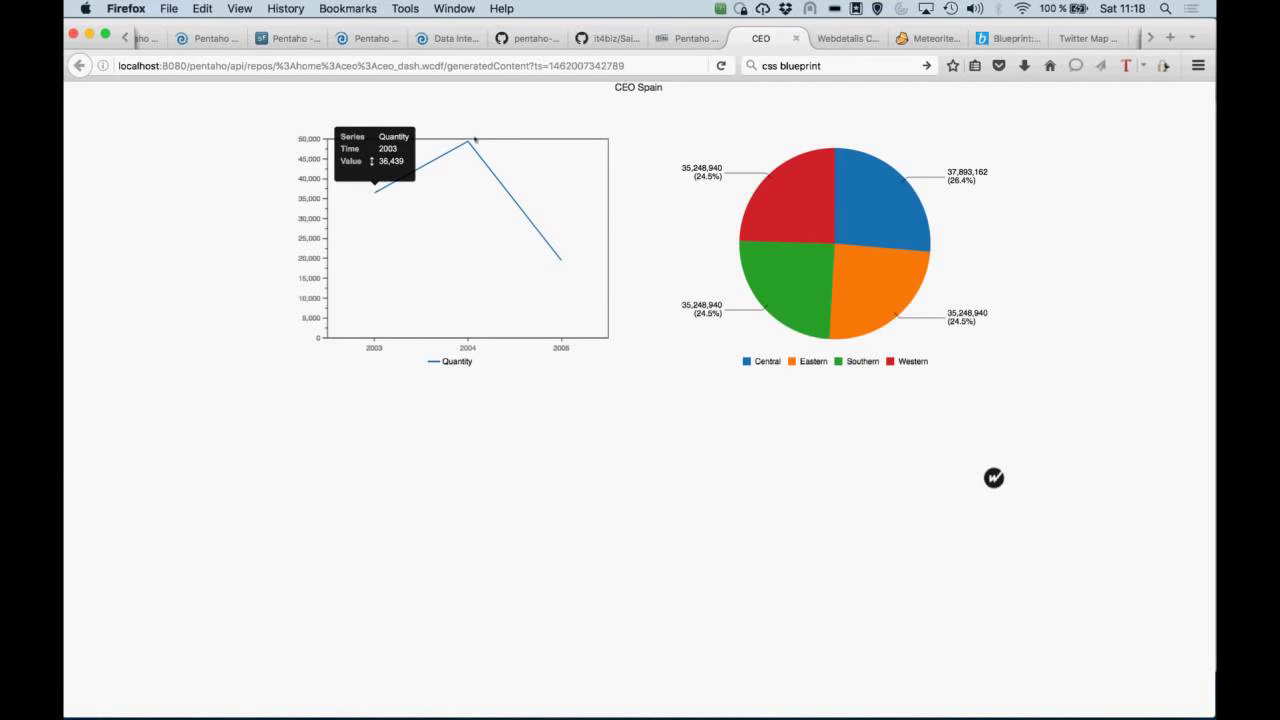
{"action": "mouse_move", "coordinate": [555, 247]}
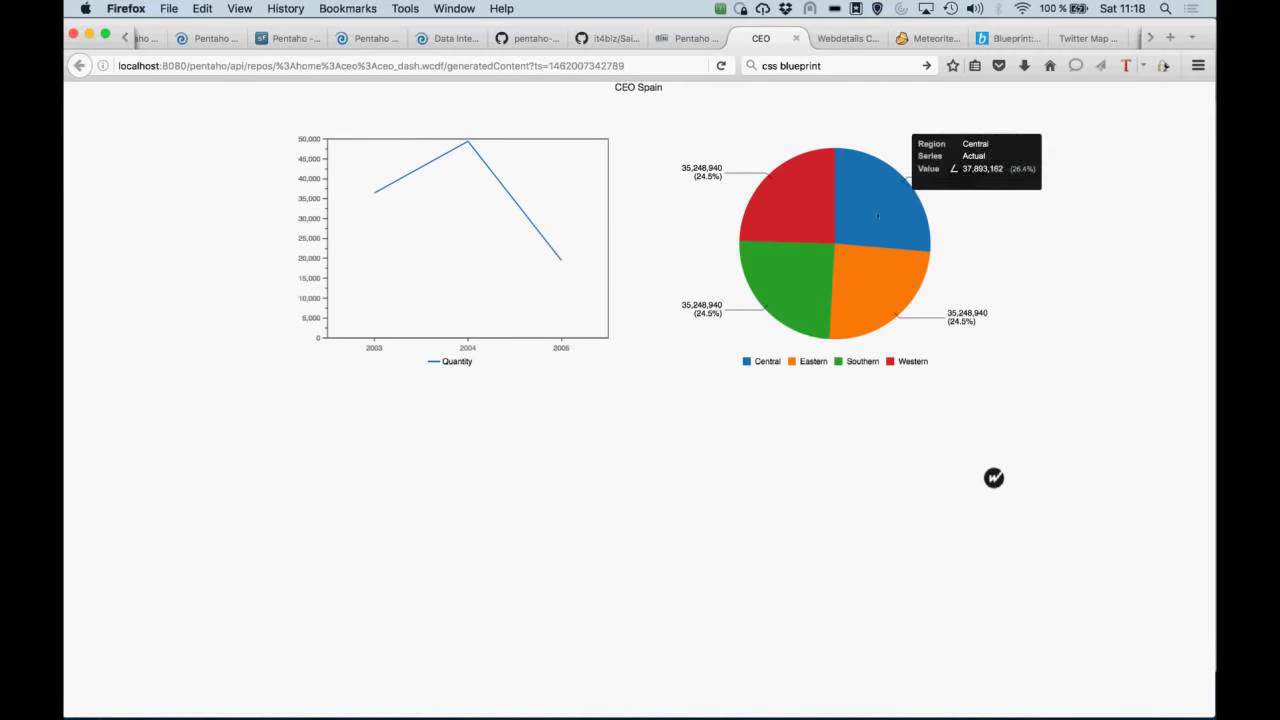
{"action": "mouse_move", "coordinate": [901, 279]}
{"action": "mouse_move", "coordinate": [798, 226]}
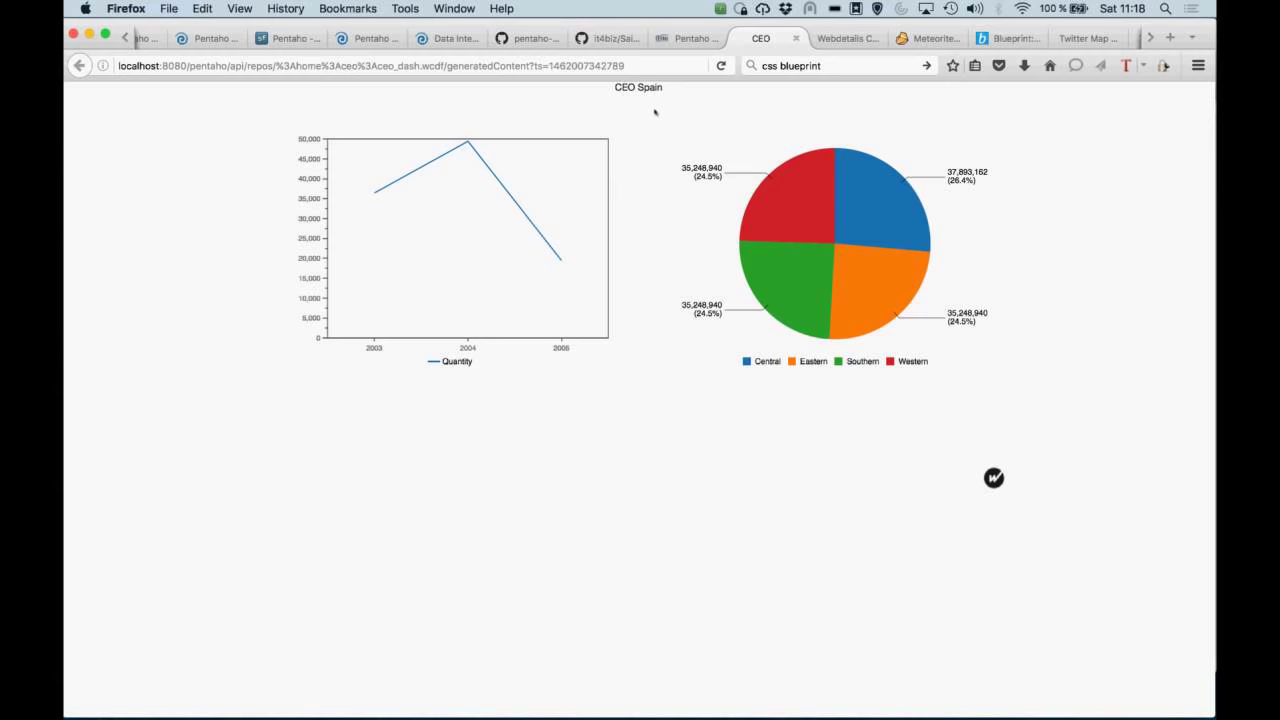
{"action": "left_click", "coordinate": [720, 66]}
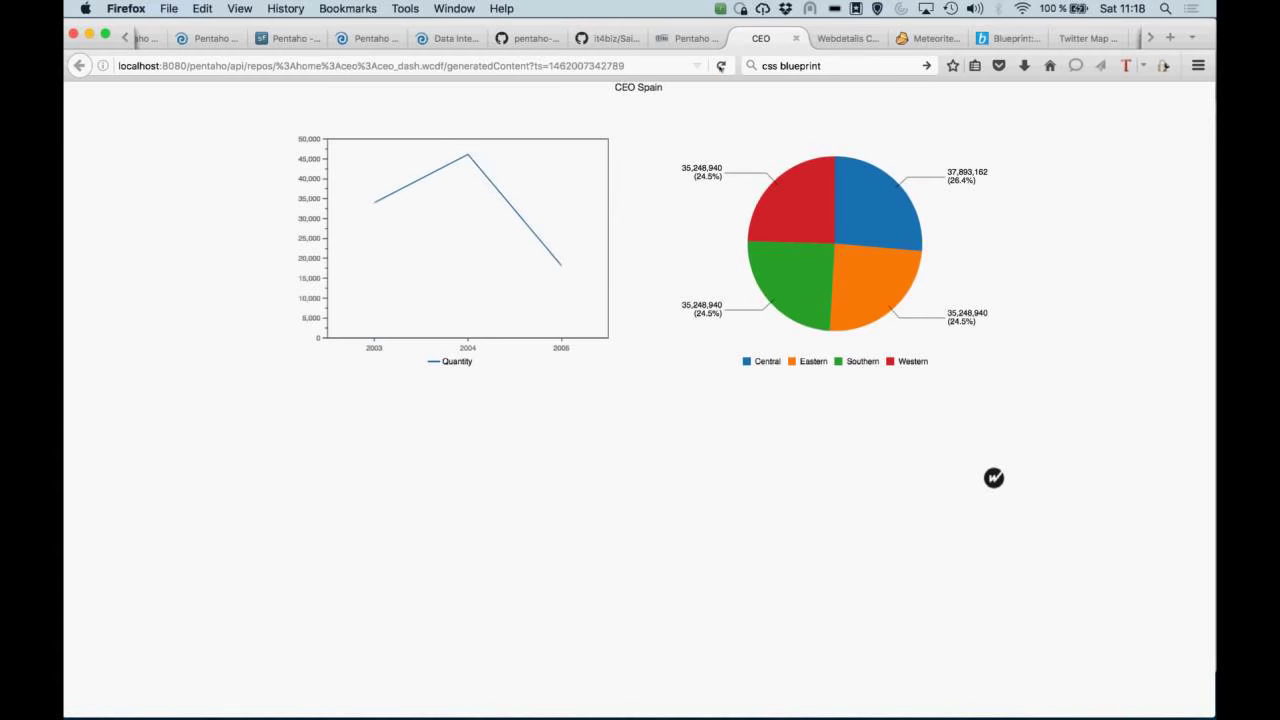
{"action": "left_click", "coordinate": [682, 39]}
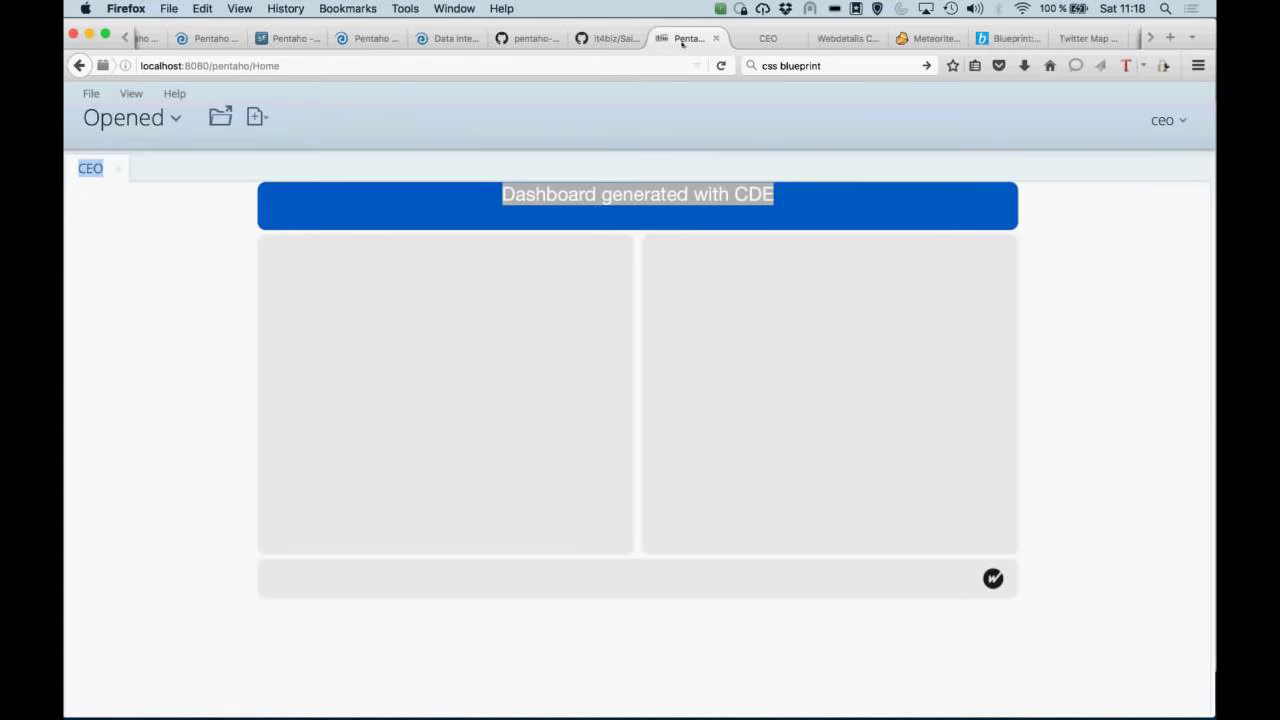
Close the CEO dashboard tab and log out of the ceo user via File > Log Out.
{"action": "left_click", "coordinate": [119, 169]}
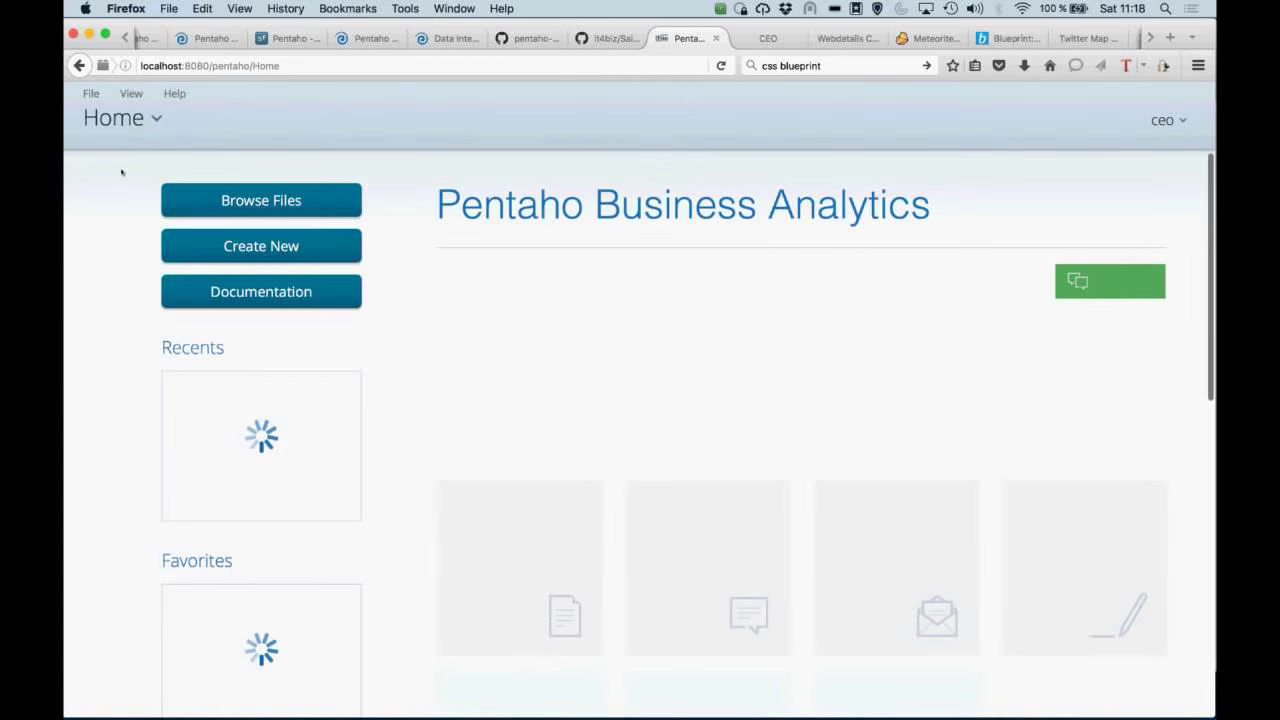
{"action": "left_click", "coordinate": [91, 93]}
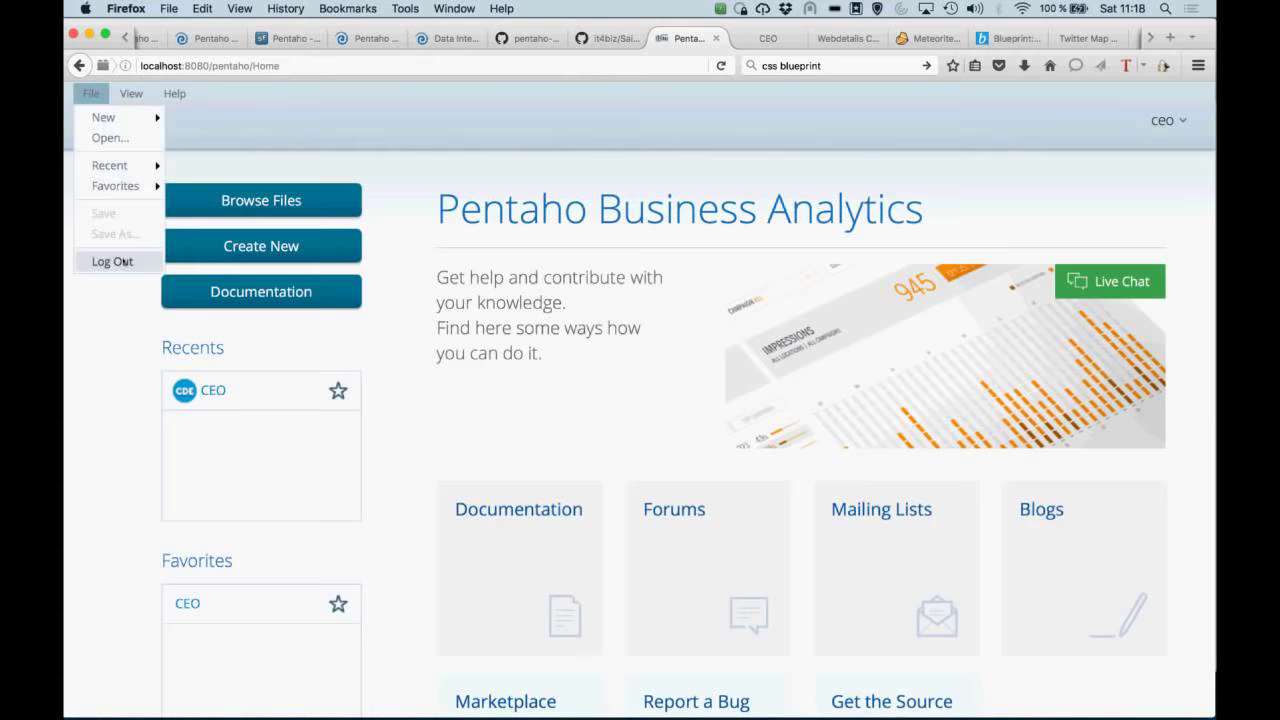
{"action": "left_click", "coordinate": [123, 260]}
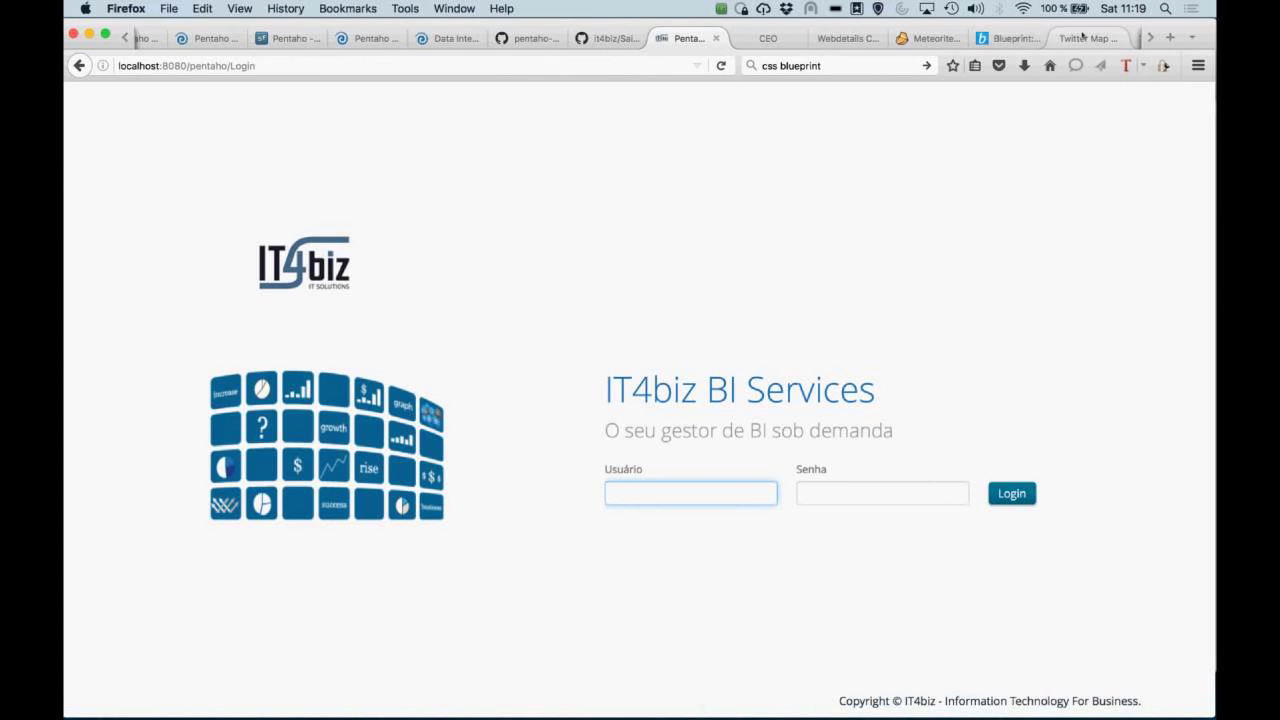
{"action": "left_click", "coordinate": [1082, 37]}
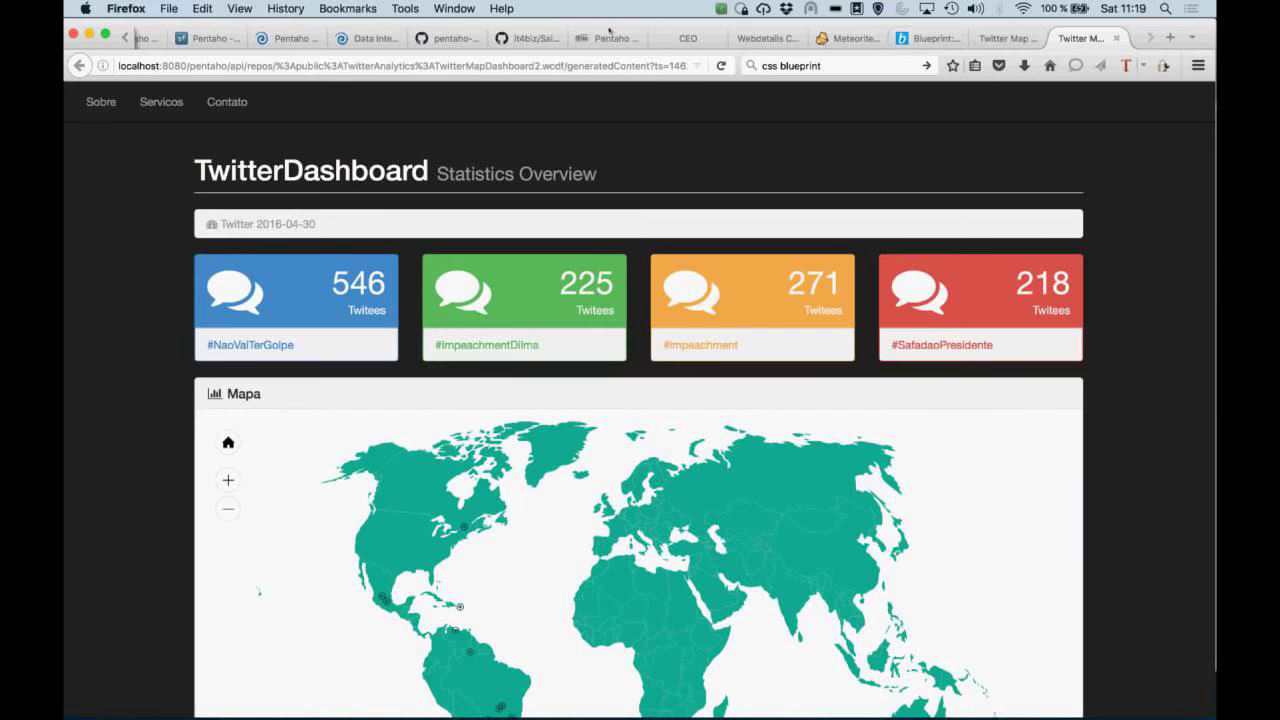
{"action": "left_click", "coordinate": [716, 40]}
Log back in with the administrator username and password.
{"action": "left_click", "coordinate": [613, 42]}
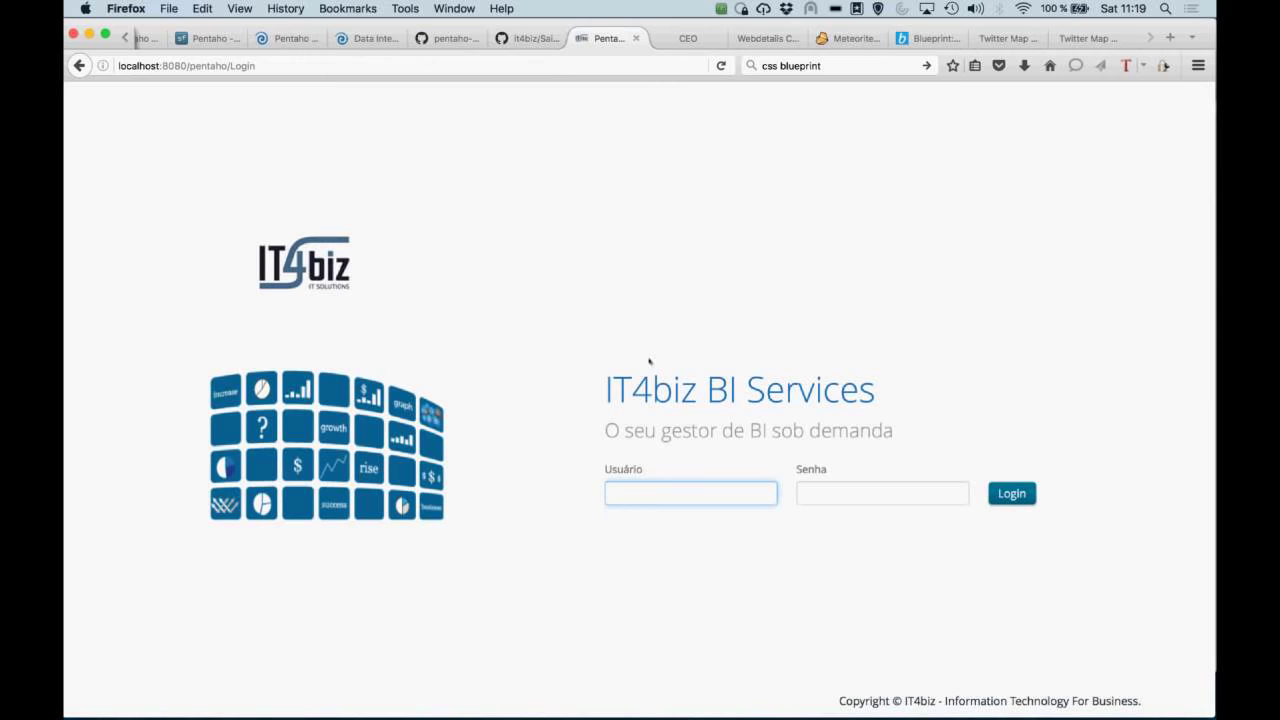
{"action": "type", "text": "admin"}
{"action": "key", "text": "Tab"}
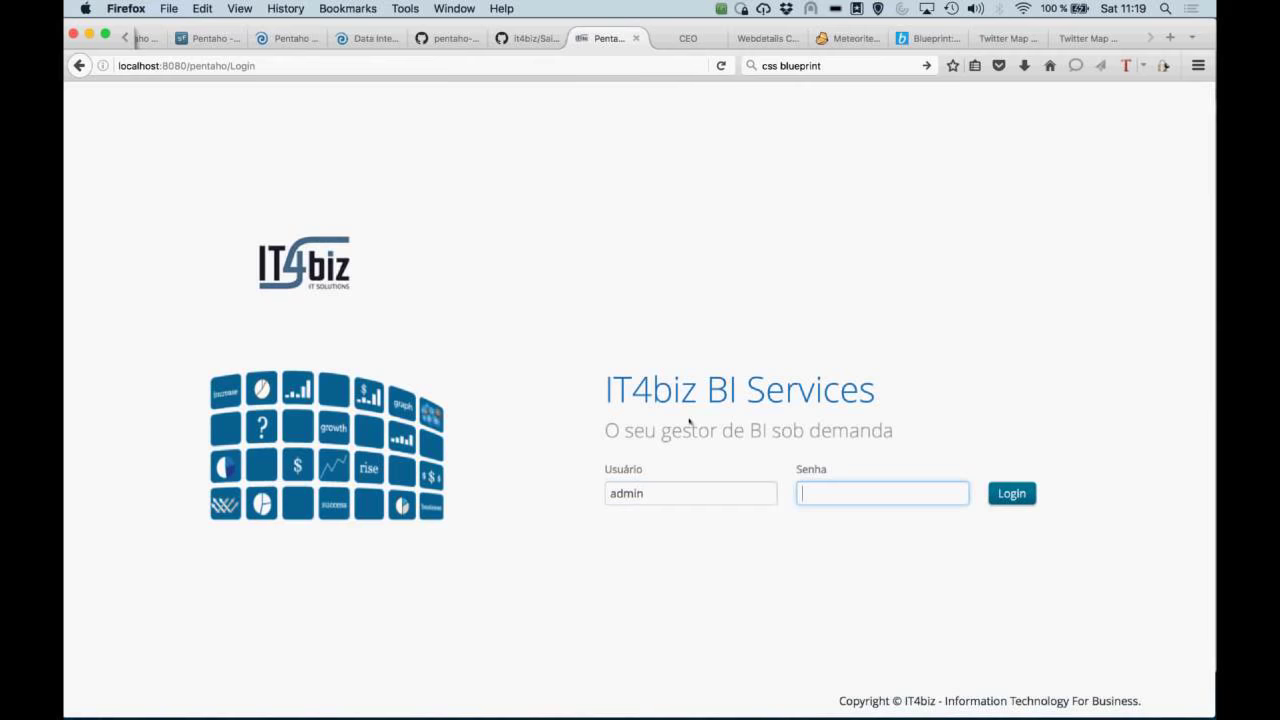
{"action": "type", "text": "password"}
{"action": "key", "text": "Return"}
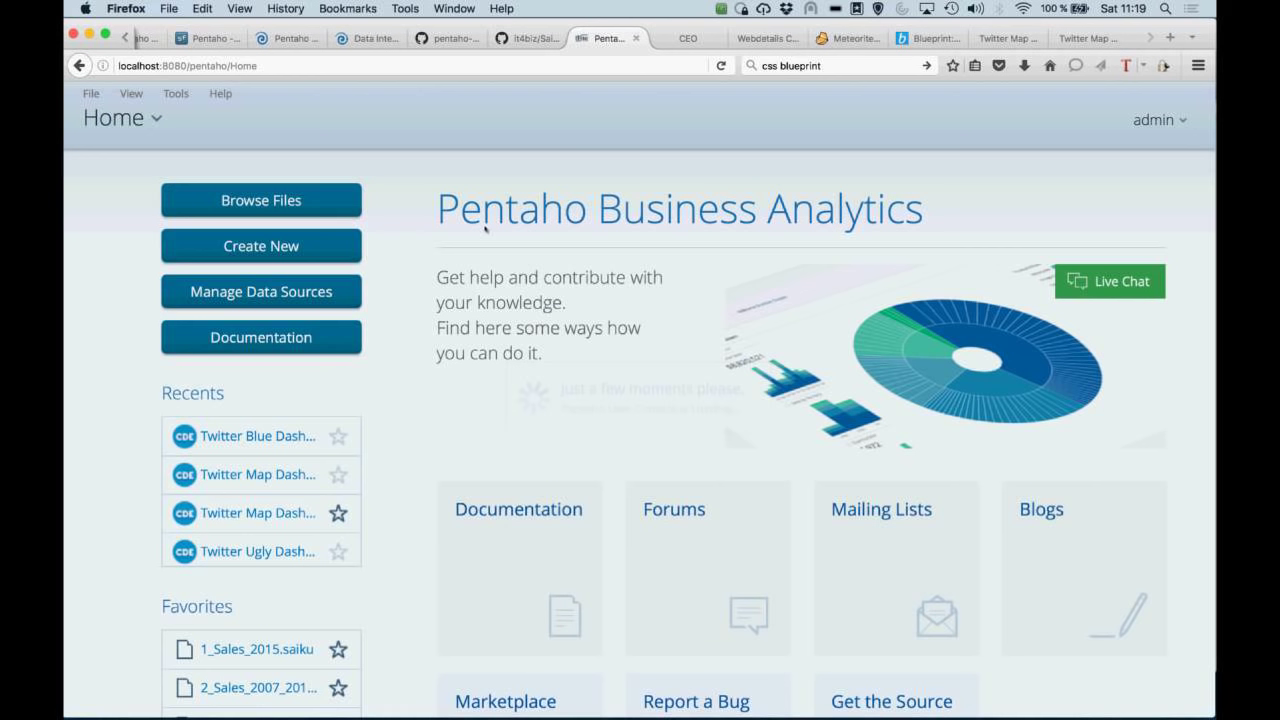
Glance at the Tools and View menus, then choose Marketplace from the perspectives list.
{"action": "left_click", "coordinate": [176, 93]}
{"action": "mouse_move", "coordinate": [200, 117]}
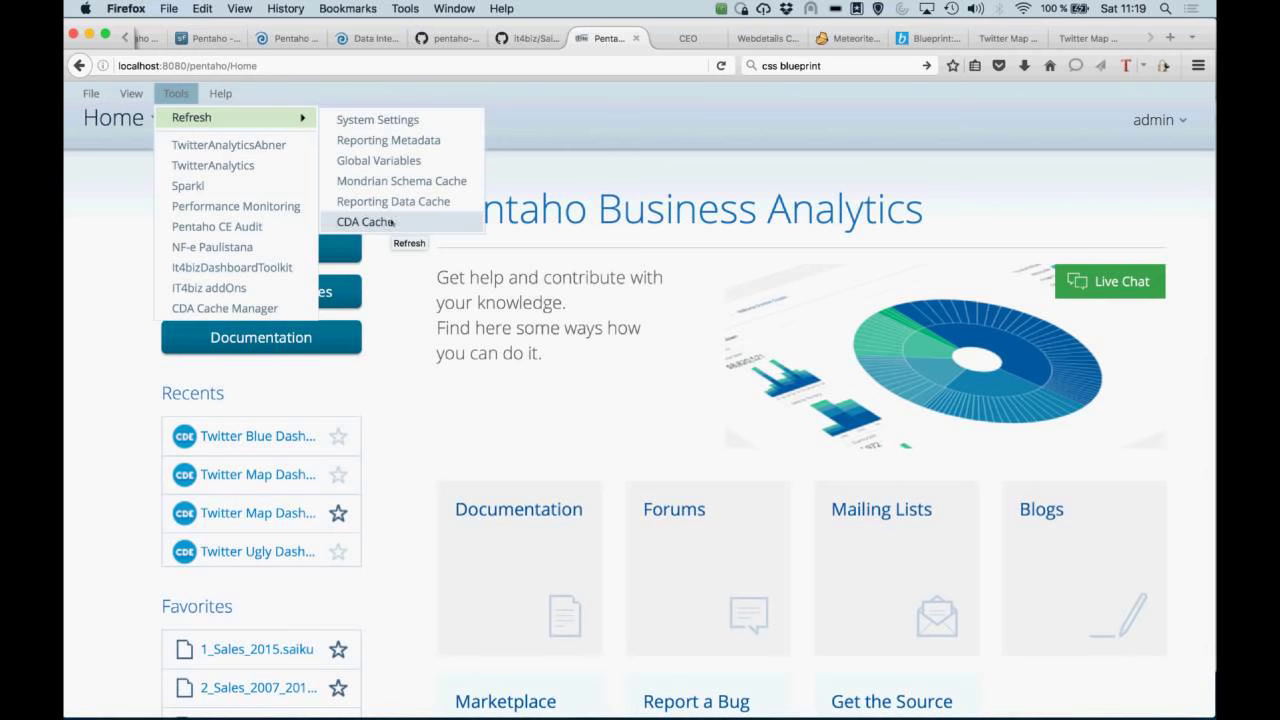
{"action": "left_click", "coordinate": [330, 93]}
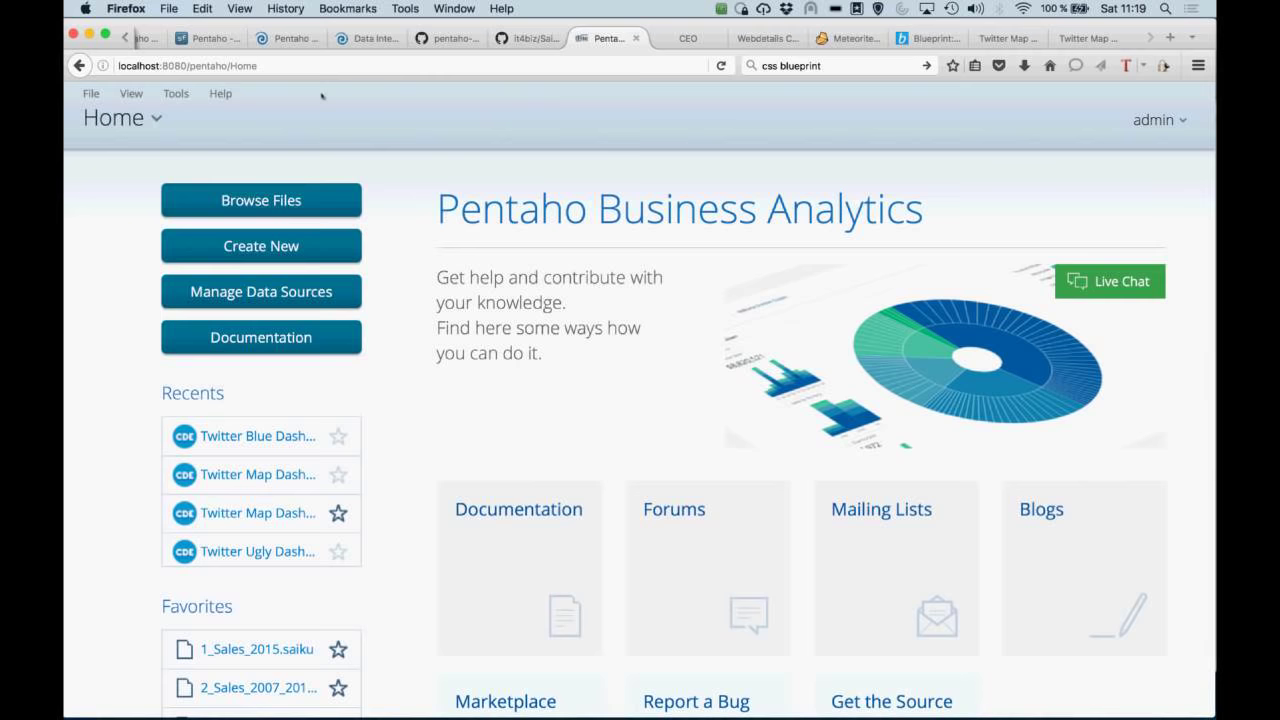
{"action": "left_click", "coordinate": [131, 95]}
{"action": "left_click", "coordinate": [118, 118]}
{"action": "left_click", "coordinate": [118, 118]}
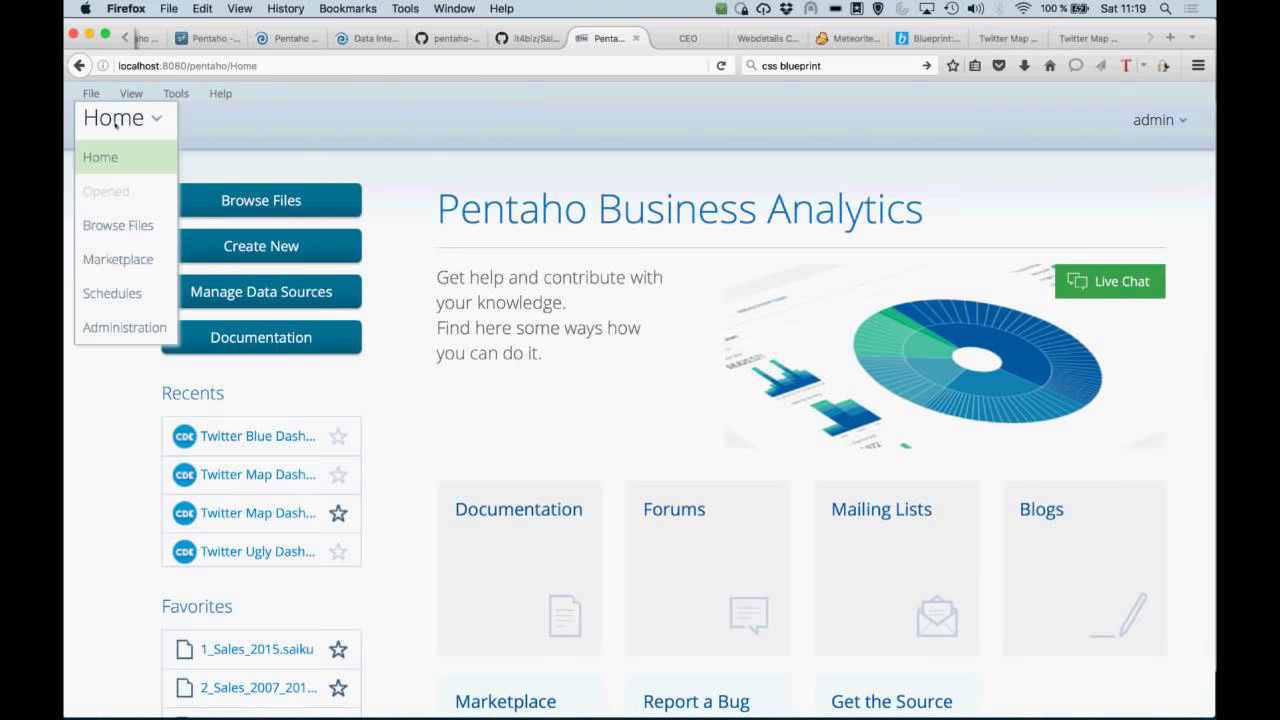
{"action": "left_click", "coordinate": [121, 261]}
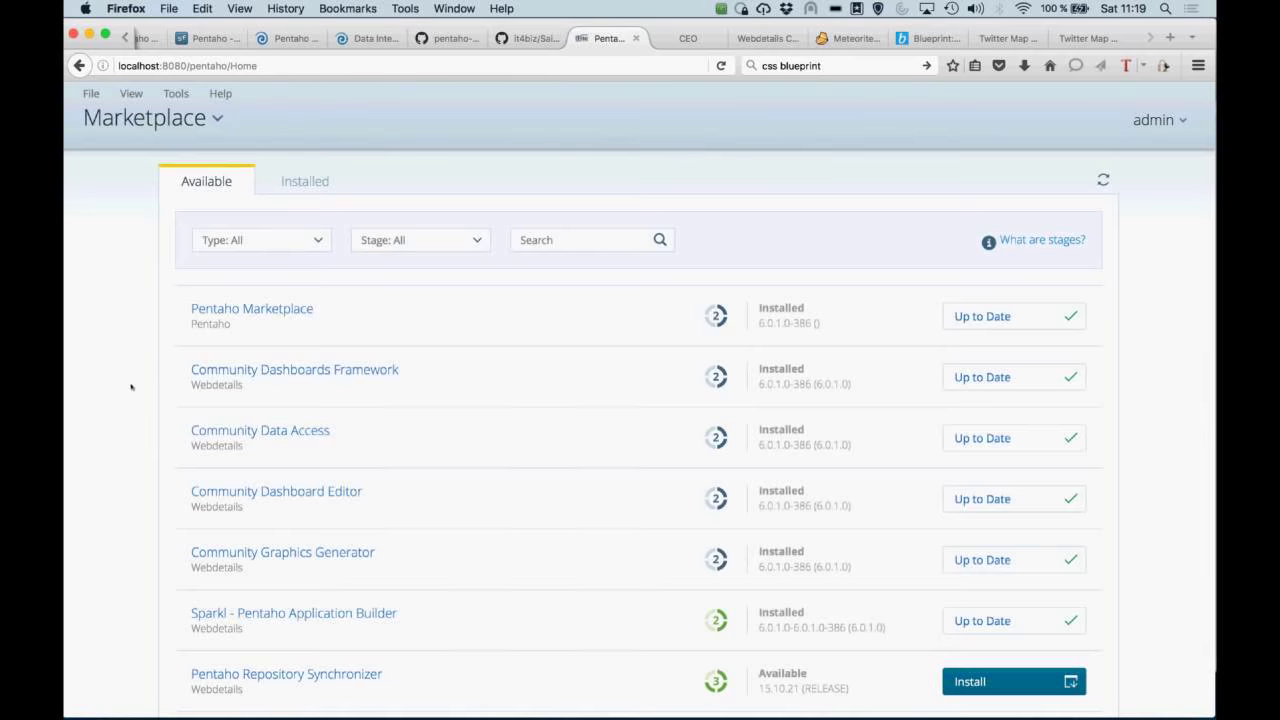
Scroll the Marketplace plugins and open Saiku Analytics details (version 3.8.2-EE, installed).
{"action": "scroll", "coordinate": [131, 386], "scroll_direction": "down", "scroll_amount": 1}
{"action": "scroll", "coordinate": [131, 386], "scroll_direction": "down", "scroll_amount": 2}
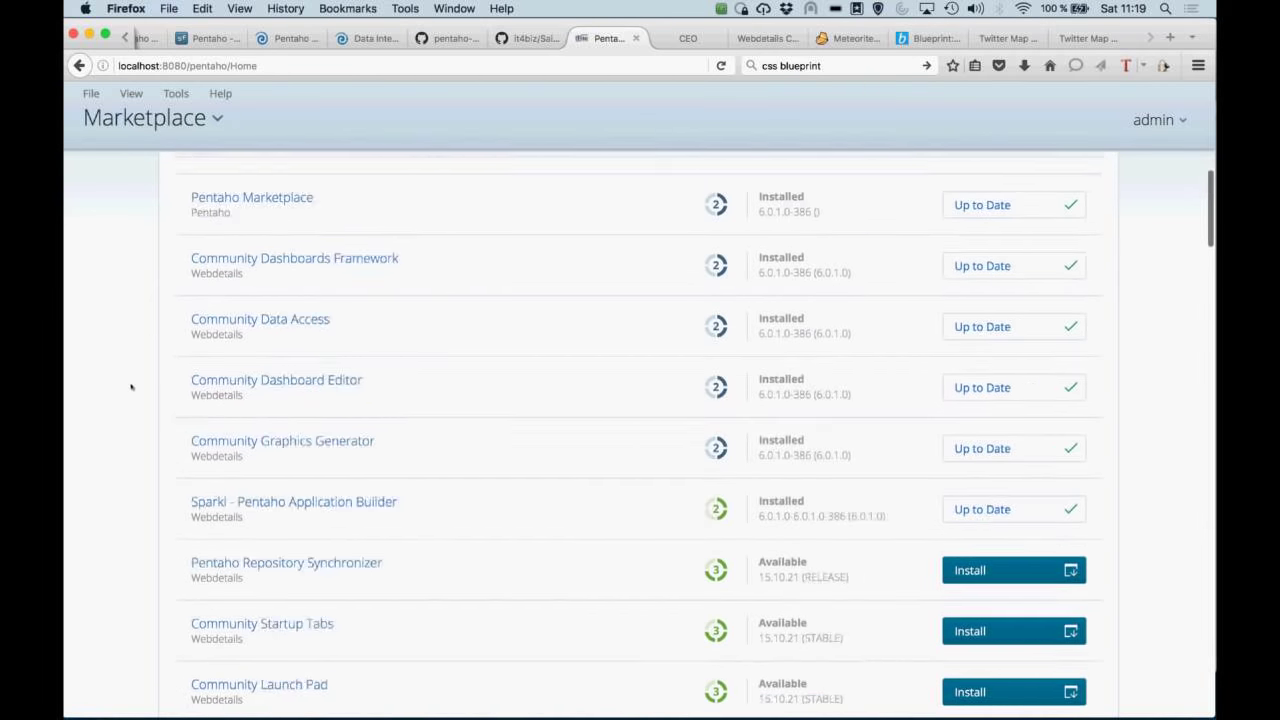
{"action": "scroll", "coordinate": [131, 386], "scroll_direction": "down", "scroll_amount": 7}
{"action": "scroll", "coordinate": [131, 386], "scroll_direction": "up", "scroll_amount": 2}
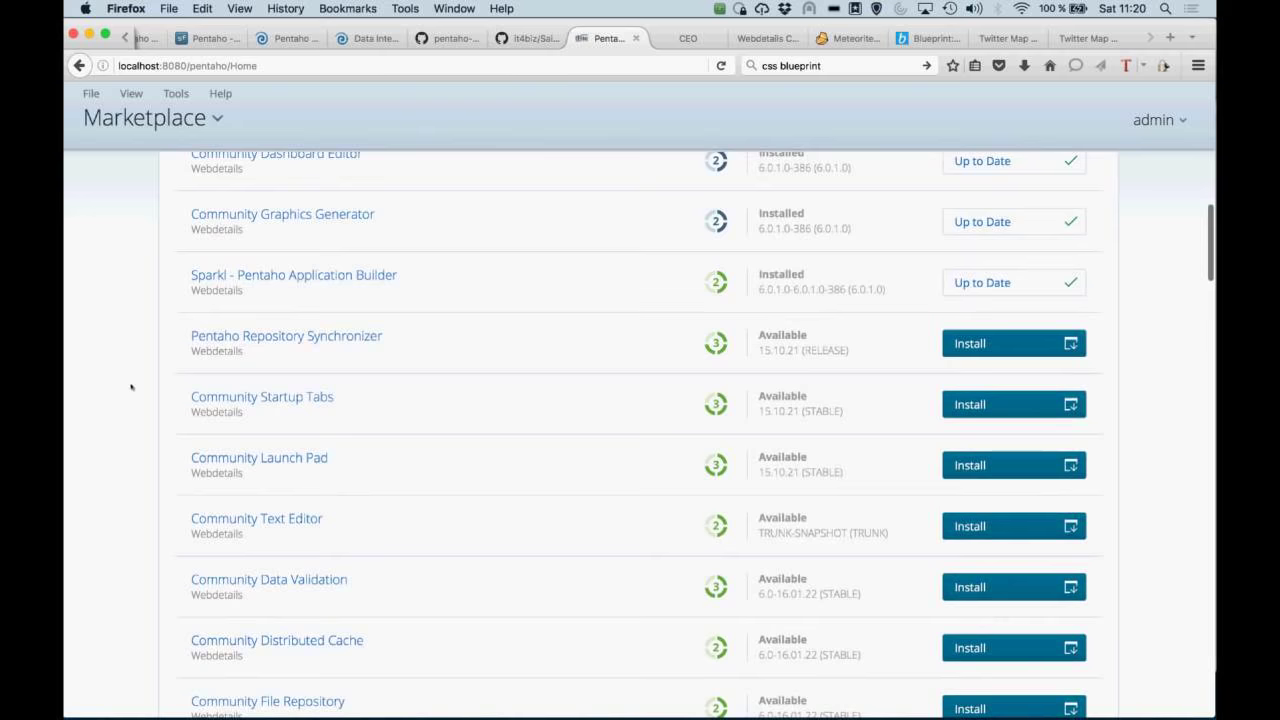
{"action": "scroll", "coordinate": [372, 366], "scroll_direction": "down", "scroll_amount": 2}
{"action": "scroll", "coordinate": [372, 366], "scroll_direction": "down", "scroll_amount": 10}
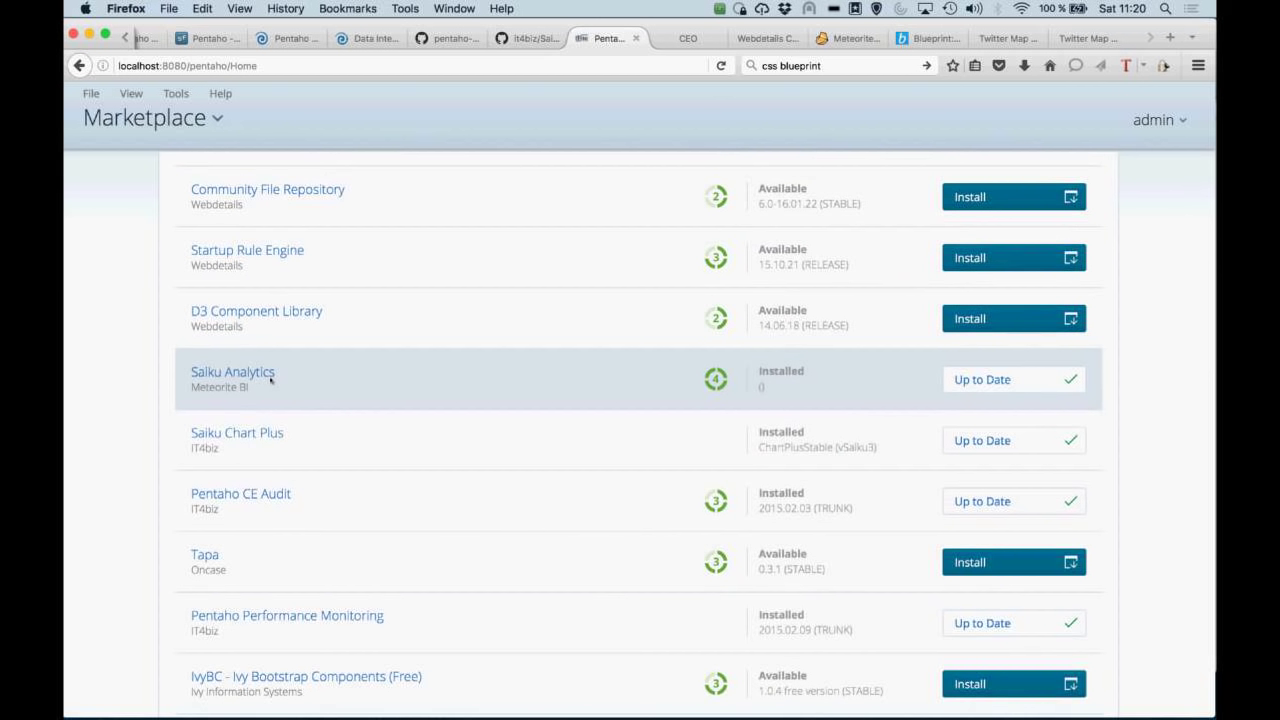
{"action": "left_click", "coordinate": [271, 377]}
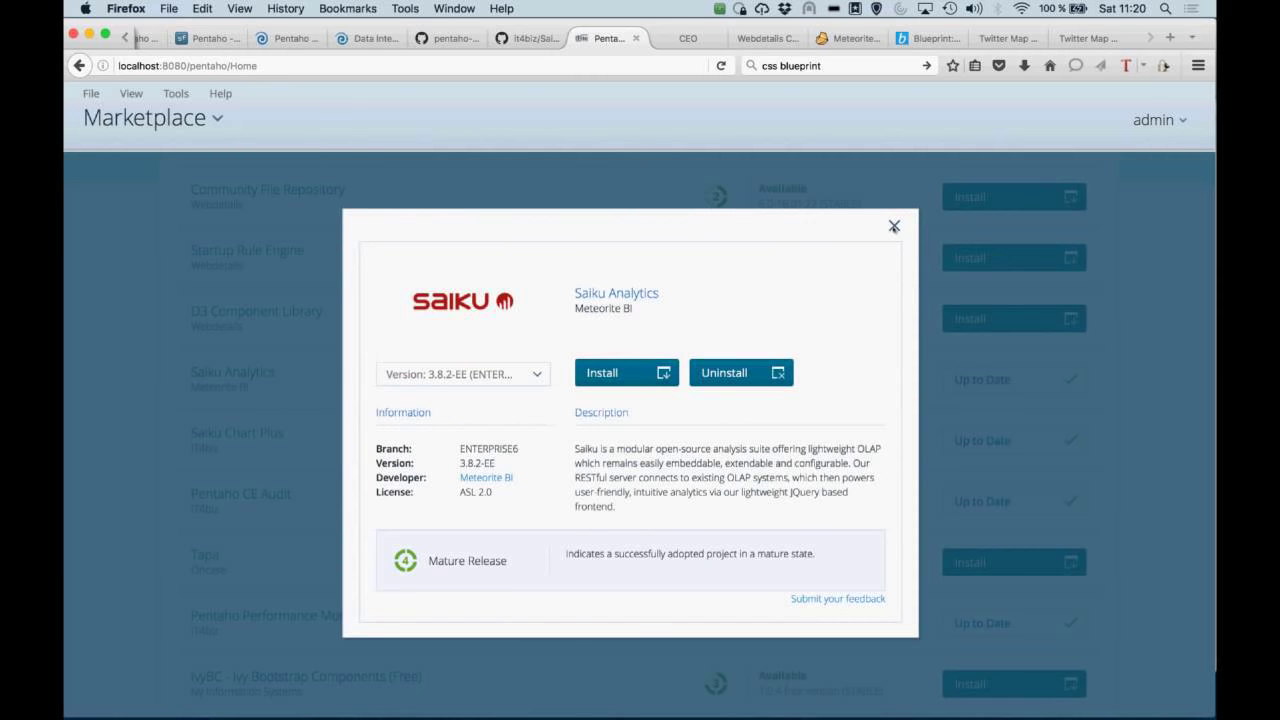
Reopen Saiku Analytics, view version 3.8.8 (PENTAHO6), and close the details dialog.
{"action": "left_click", "coordinate": [894, 226]}
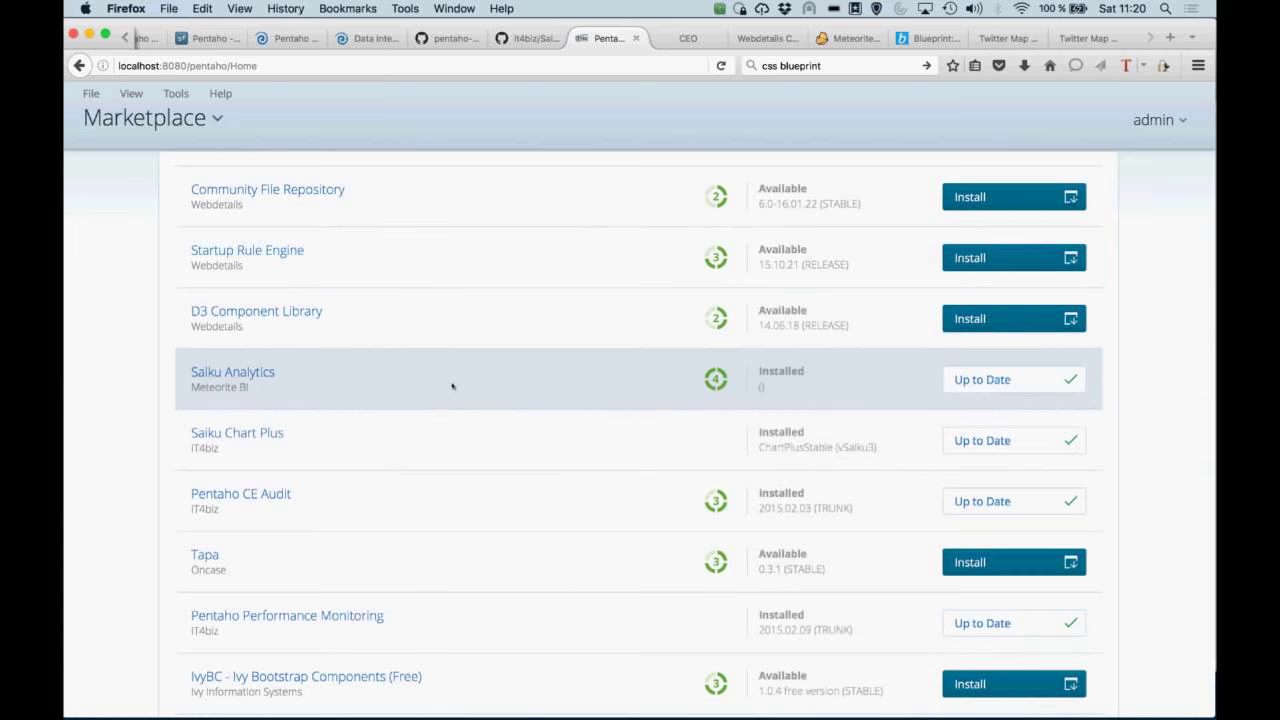
{"action": "left_click", "coordinate": [431, 375]}
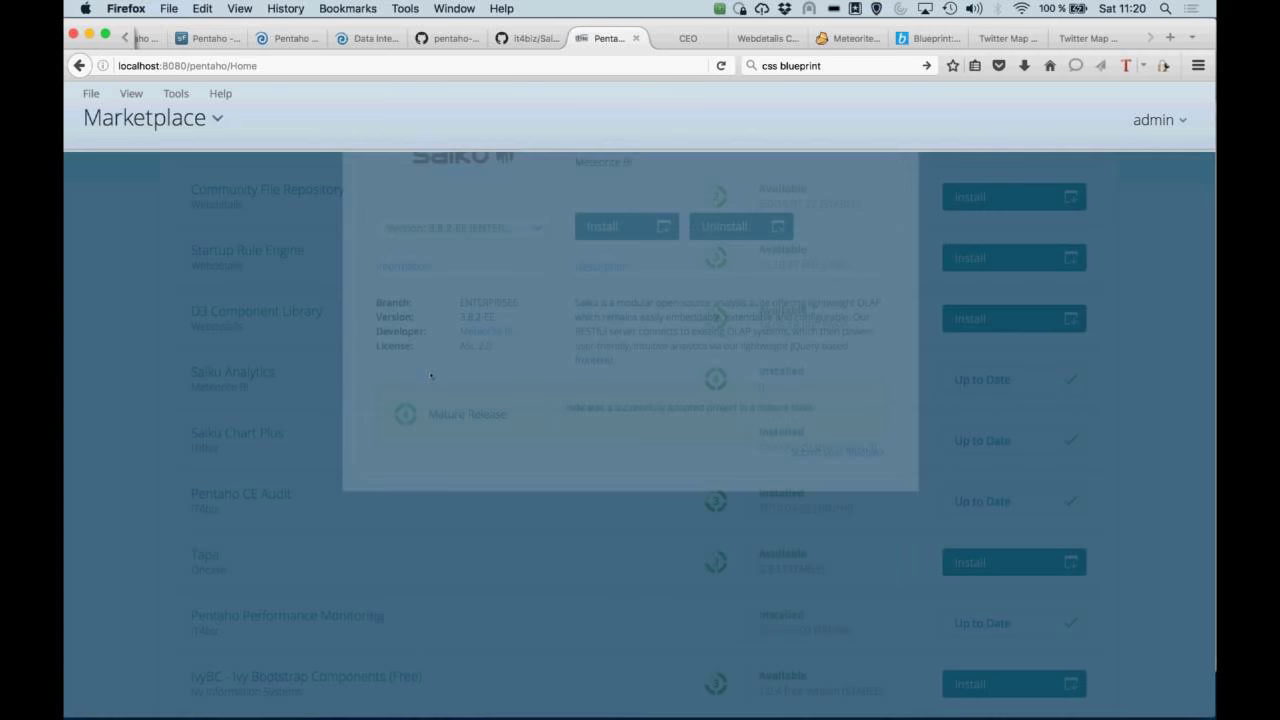
{"action": "left_click", "coordinate": [431, 375]}
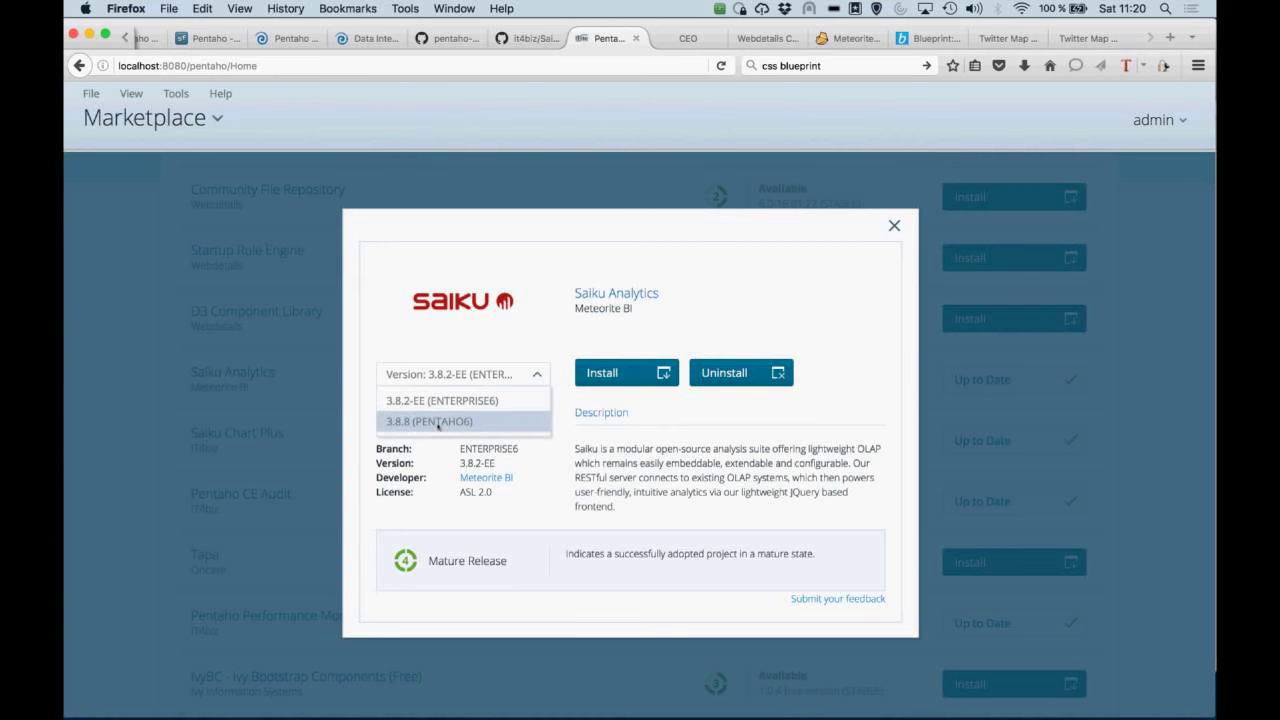
{"action": "left_click", "coordinate": [437, 422]}
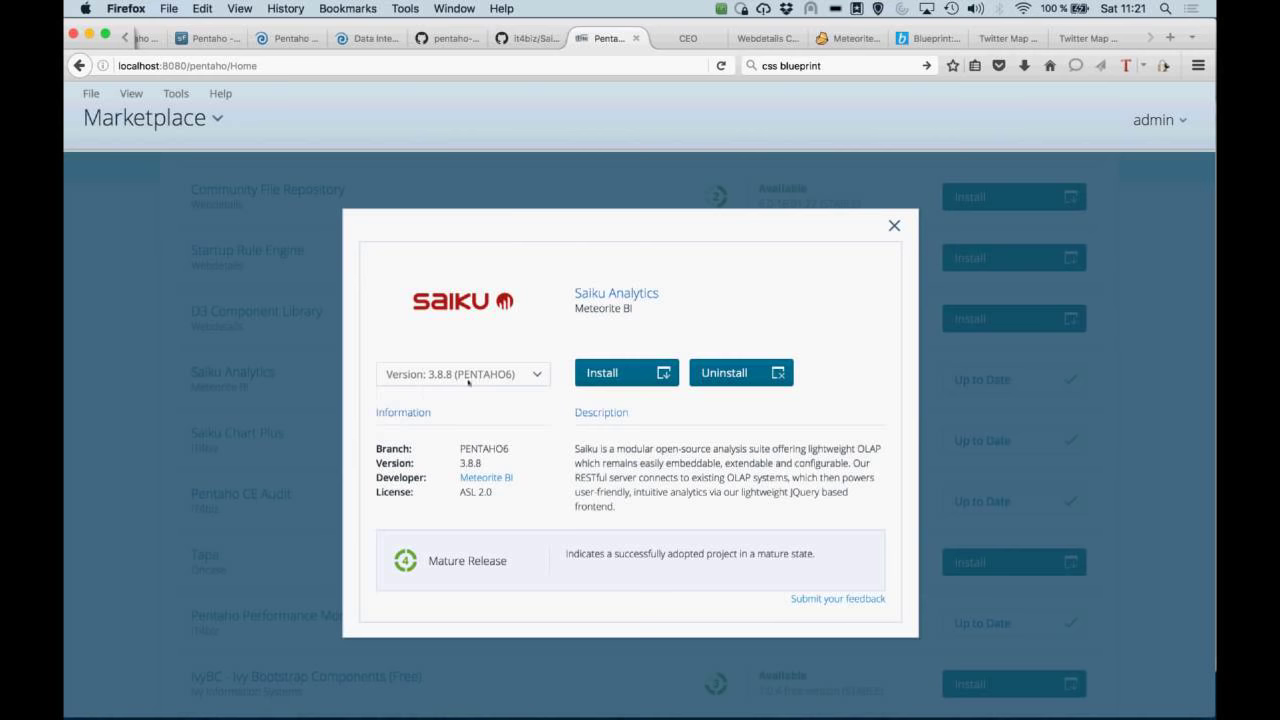
{"action": "left_click", "coordinate": [468, 378]}
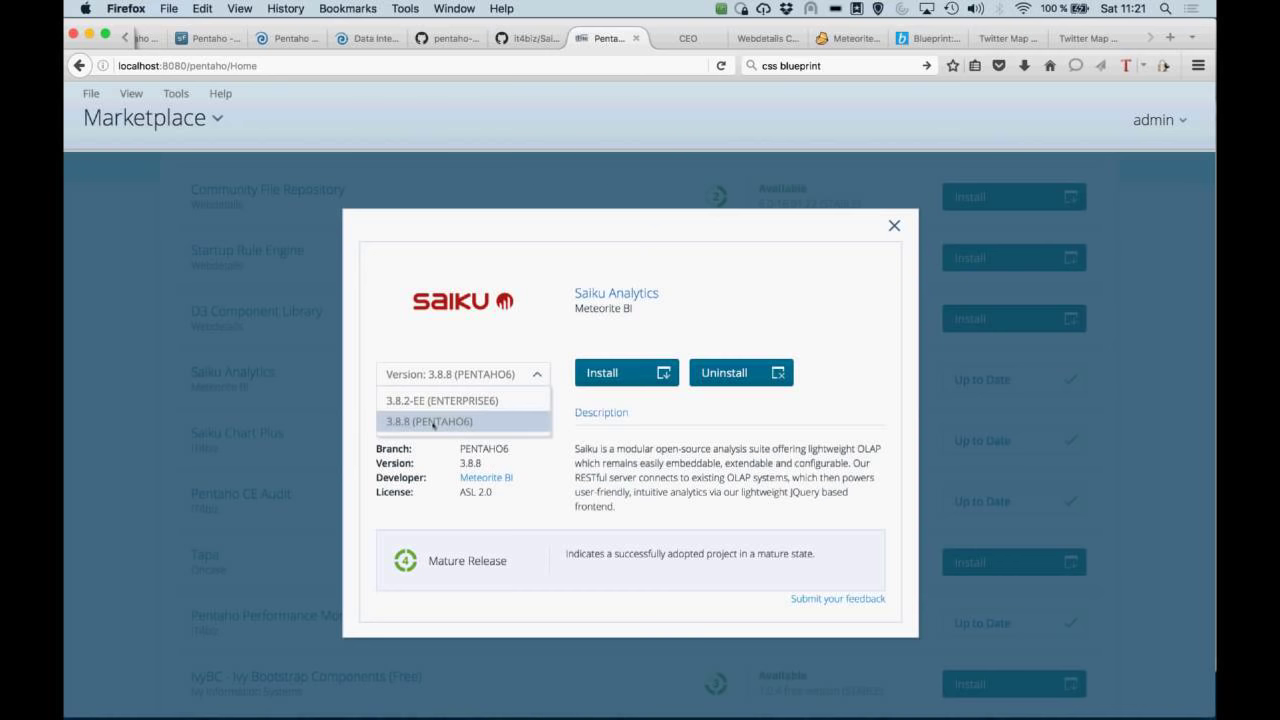
{"action": "left_click", "coordinate": [604, 438]}
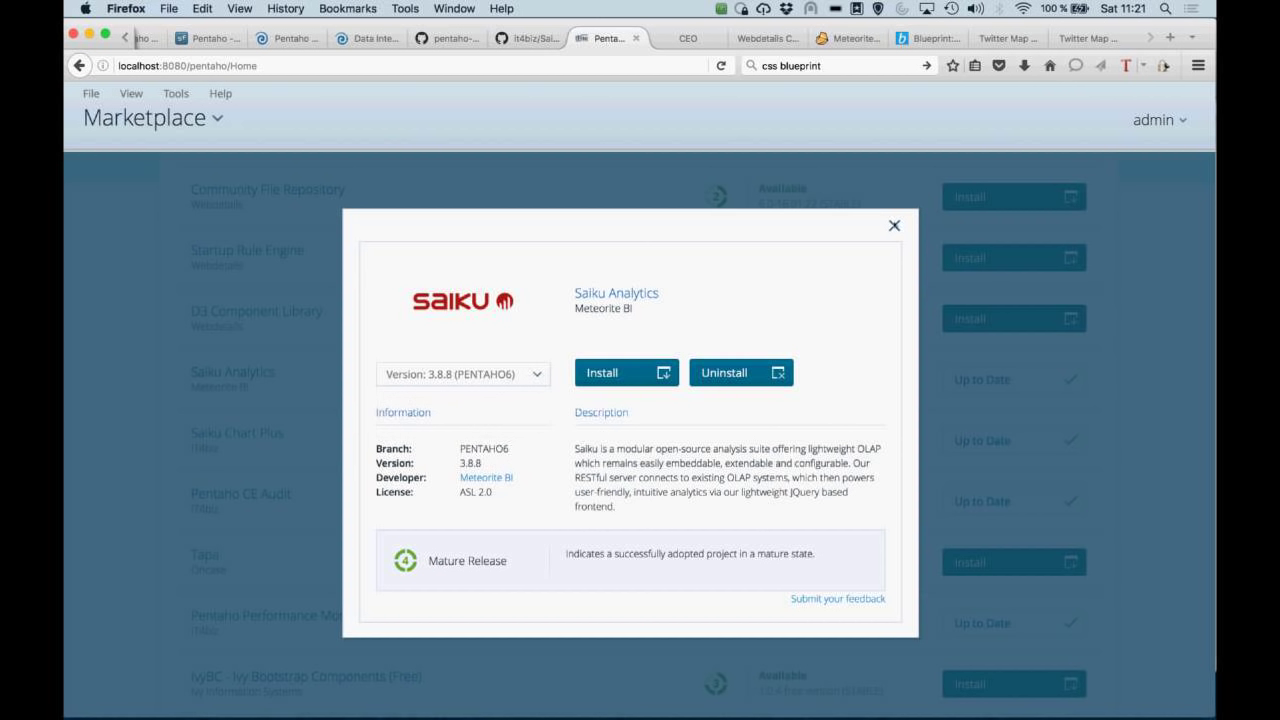
{"action": "left_click", "coordinate": [894, 225]}
{"action": "scroll", "coordinate": [588, 432], "scroll_direction": "down", "scroll_amount": 1}
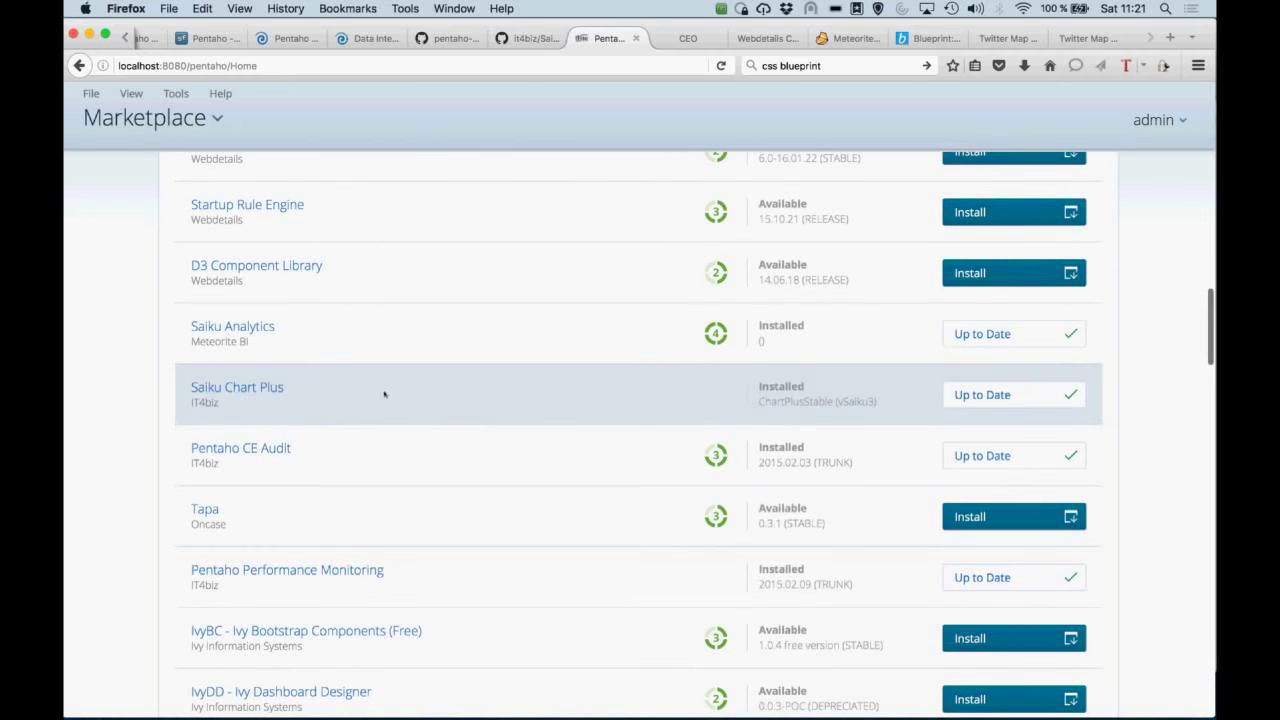
Check the available versions of the Saiku Chart Plus and Pentaho CE Audit plugins.
{"action": "left_click", "coordinate": [384, 394]}
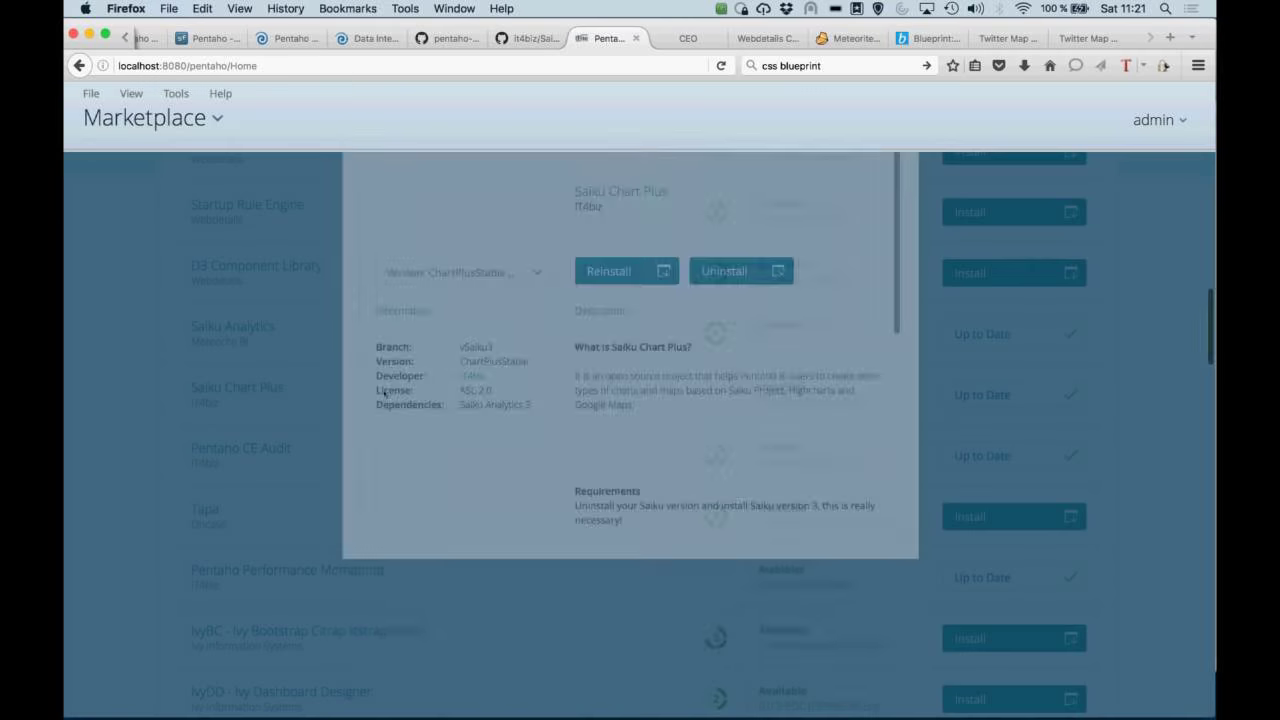
{"action": "left_click", "coordinate": [536, 375]}
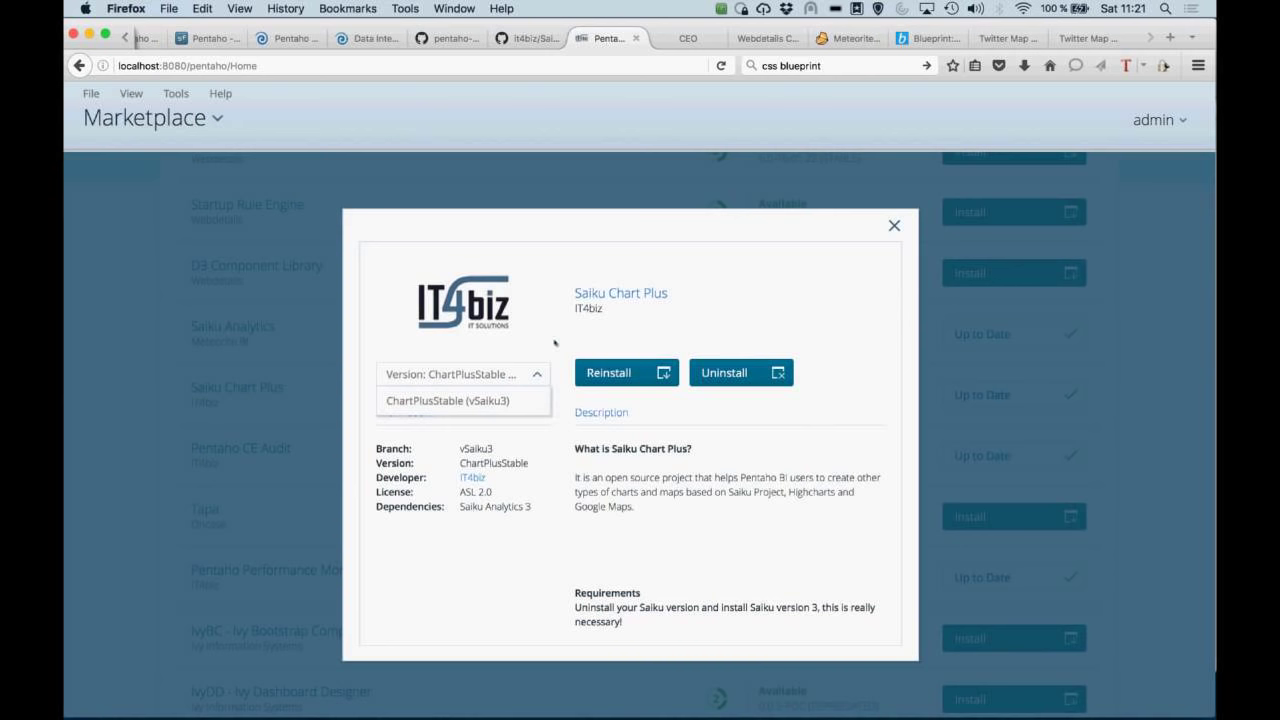
{"action": "left_click", "coordinate": [895, 225]}
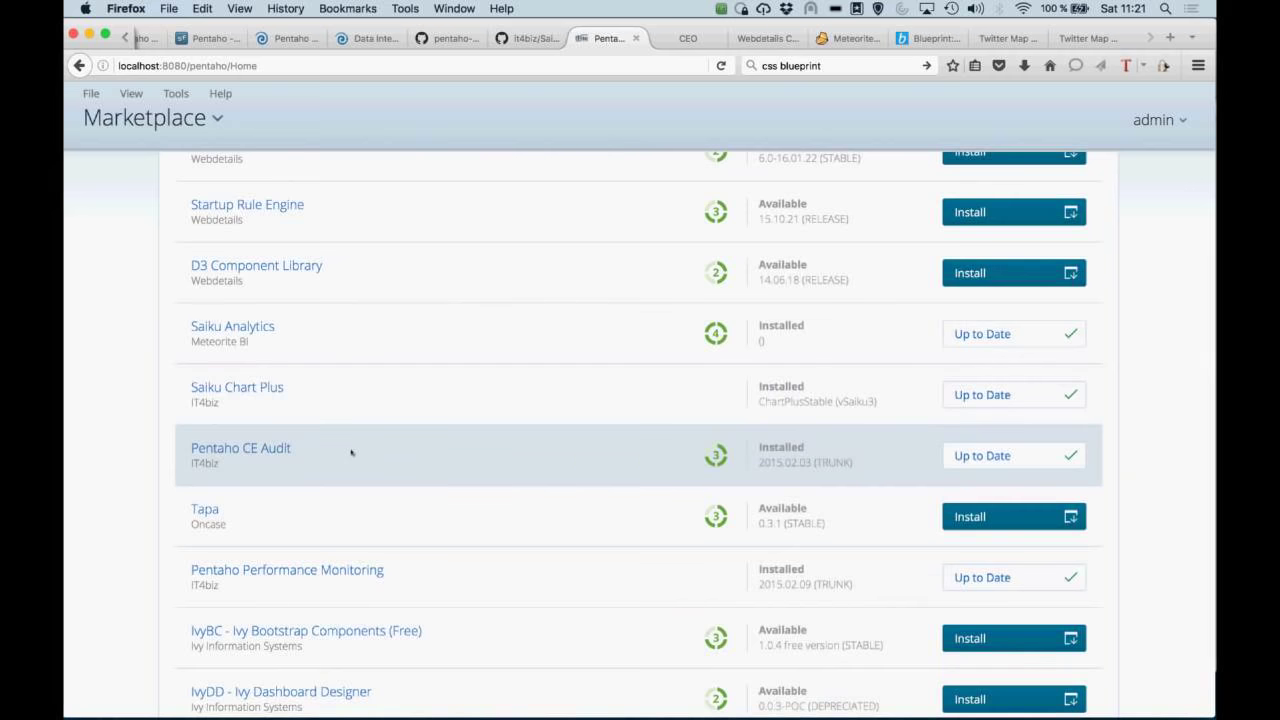
{"action": "scroll", "coordinate": [351, 453], "scroll_direction": "down", "scroll_amount": 1}
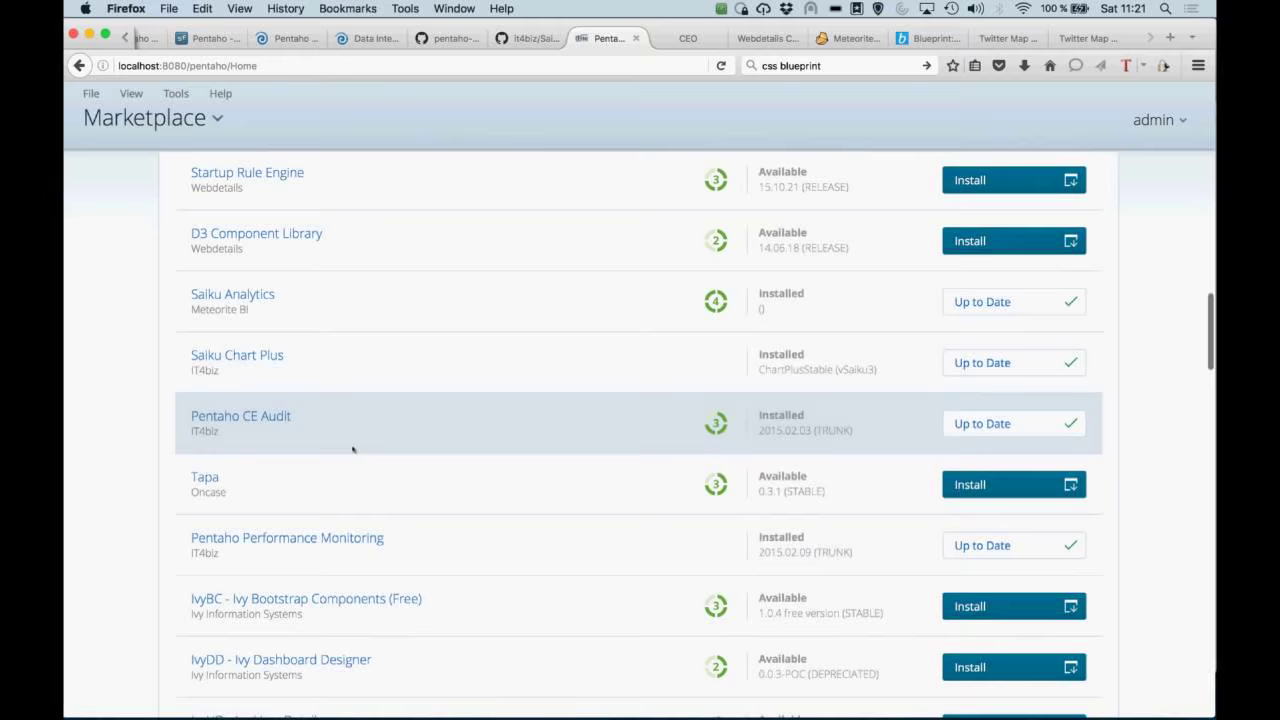
{"action": "scroll", "coordinate": [352, 449], "scroll_direction": "down", "scroll_amount": 1}
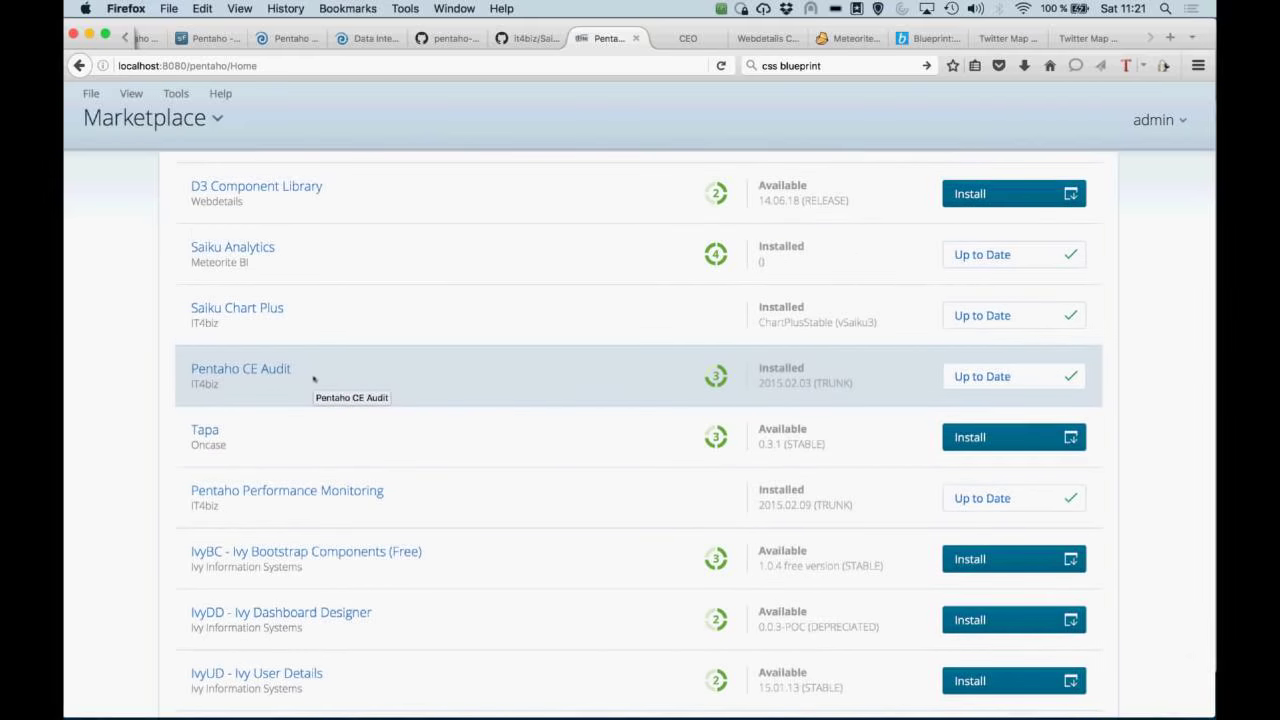
{"action": "left_click", "coordinate": [313, 378]}
{"action": "left_click", "coordinate": [474, 376]}
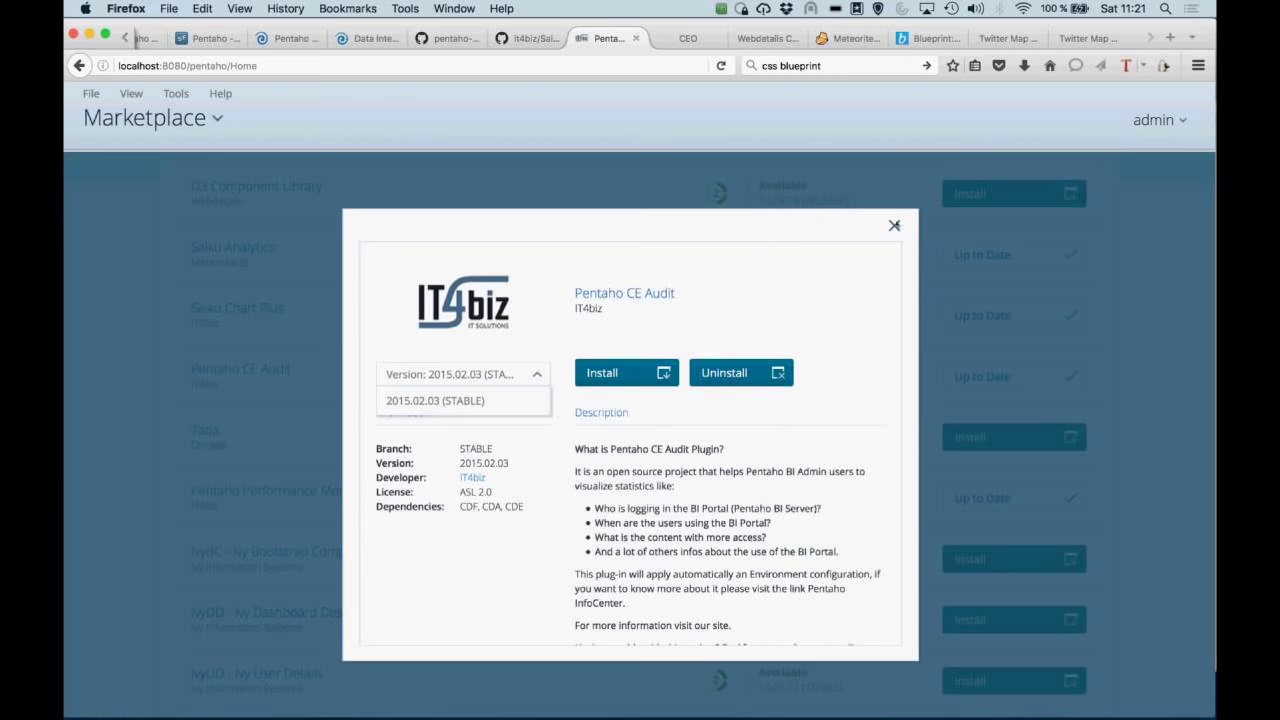
{"action": "left_click", "coordinate": [895, 225]}
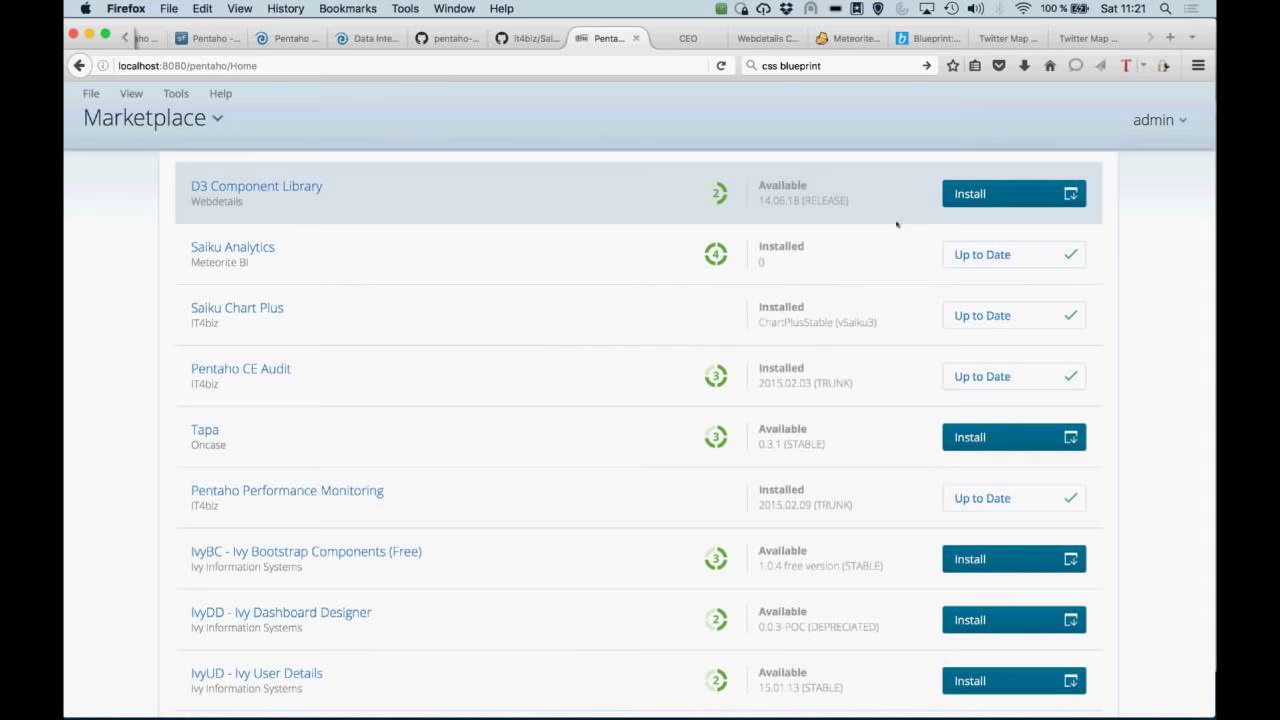
Look at the OpenI-Pentaho Plugin details, then scroll through the rest of the Marketplace list.
{"action": "scroll", "coordinate": [454, 429], "scroll_direction": "down", "scroll_amount": 1}
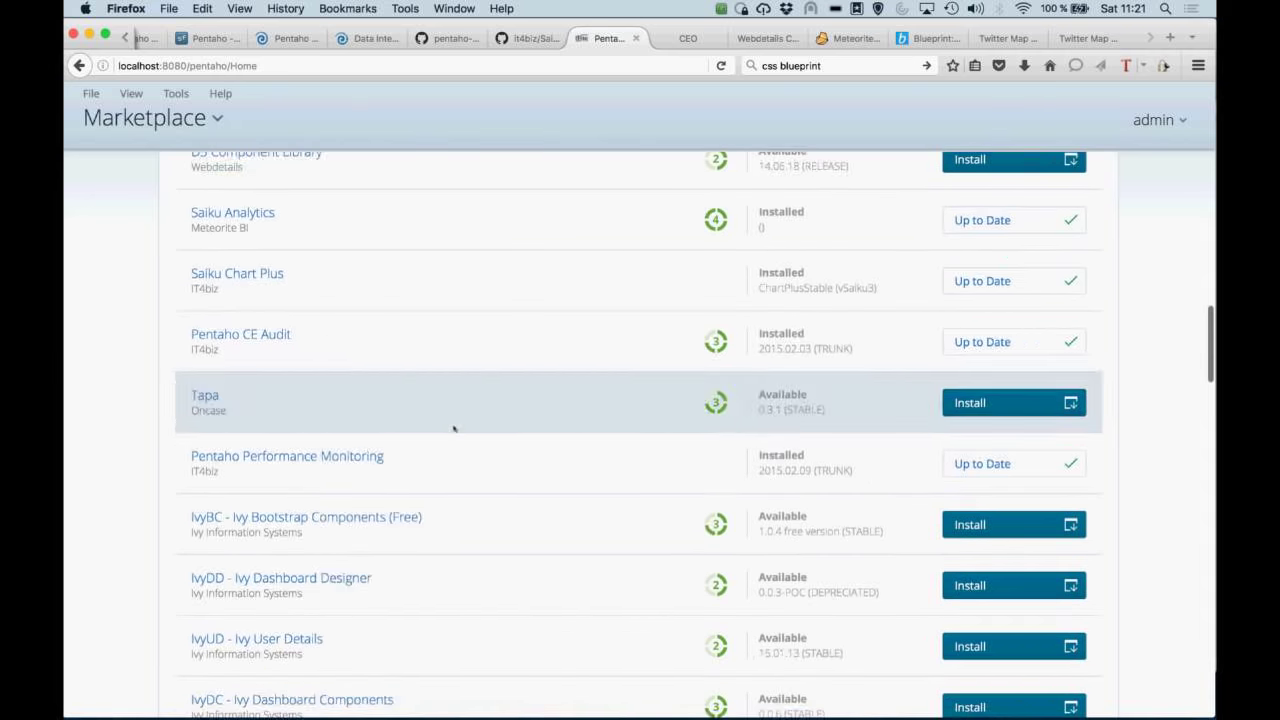
{"action": "scroll", "coordinate": [454, 429], "scroll_direction": "down", "scroll_amount": 5}
{"action": "scroll", "coordinate": [251, 343], "scroll_direction": "down", "scroll_amount": 2}
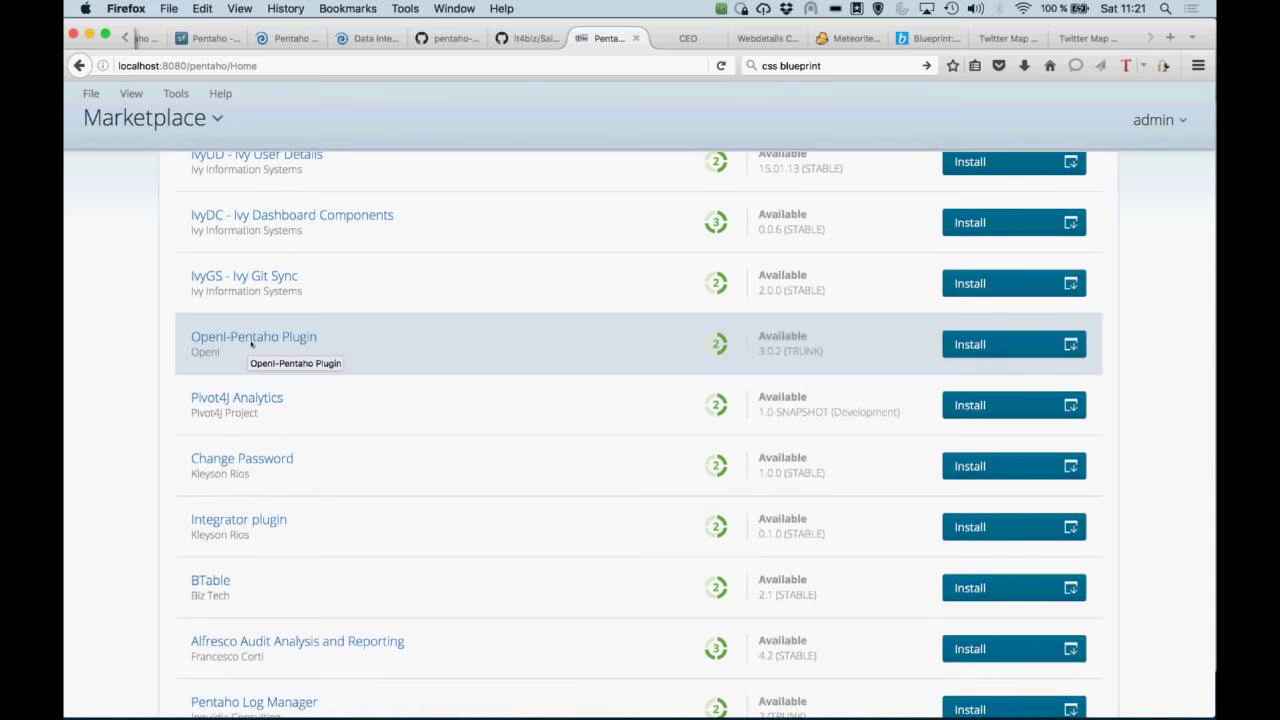
{"action": "left_click", "coordinate": [251, 340]}
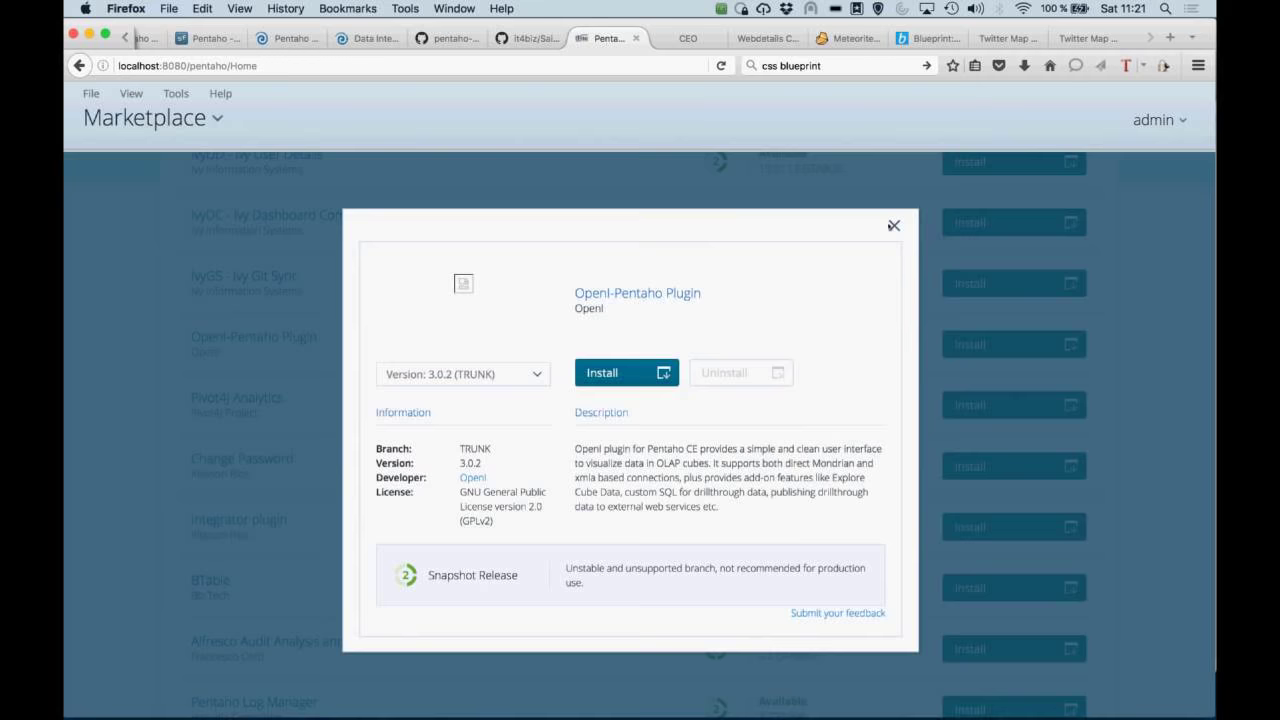
{"action": "left_click", "coordinate": [893, 226]}
{"action": "scroll", "coordinate": [424, 488], "scroll_direction": "down", "scroll_amount": 1}
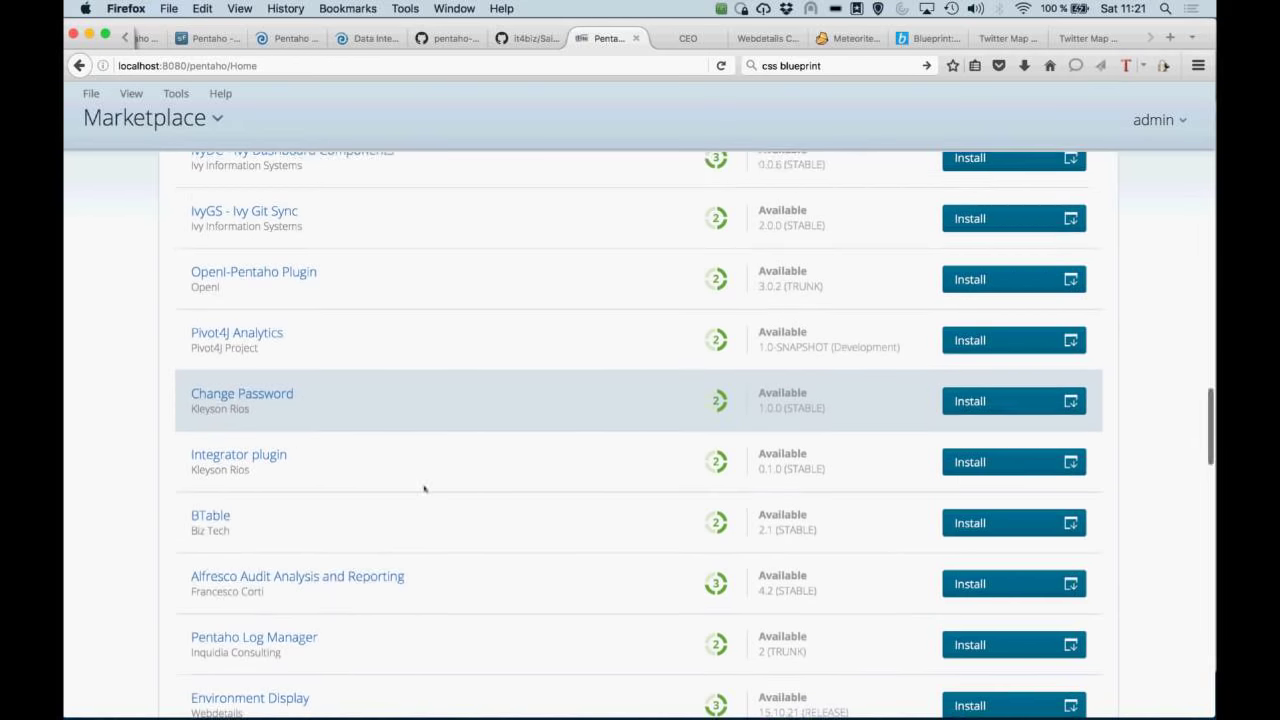
{"action": "scroll", "coordinate": [302, 390], "scroll_direction": "down", "scroll_amount": 1}
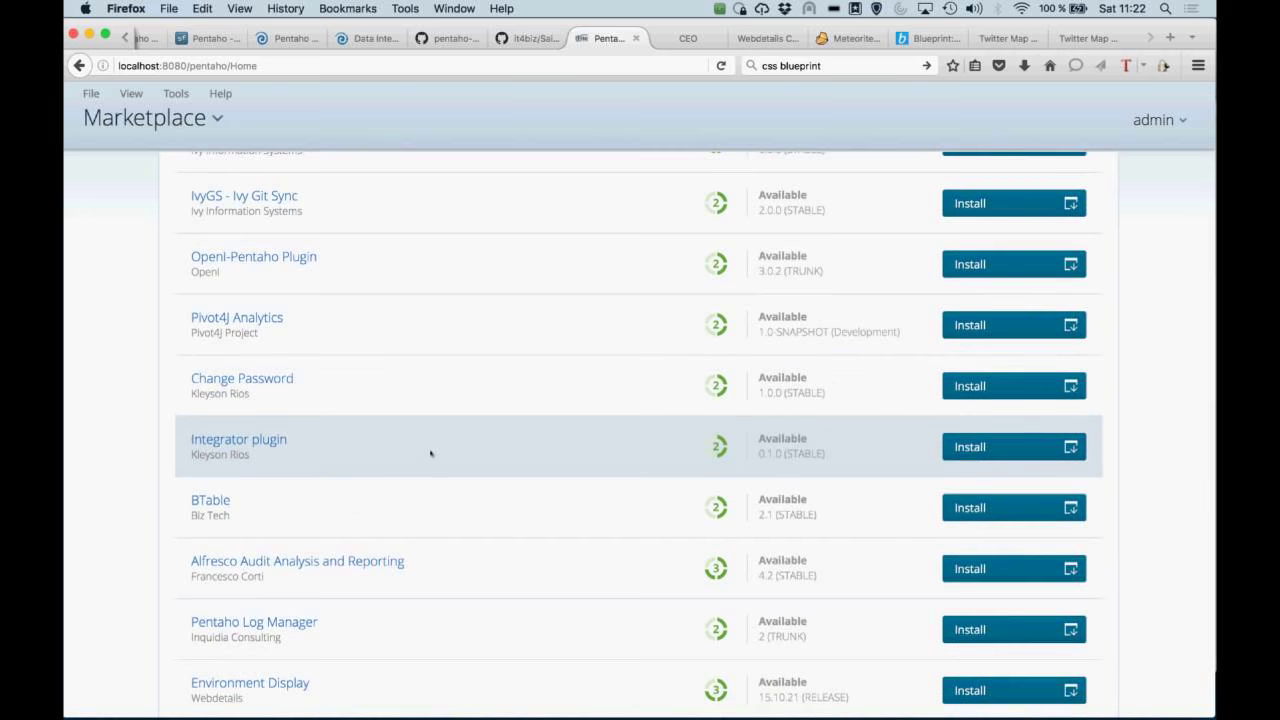
{"action": "scroll", "coordinate": [430, 454], "scroll_direction": "down", "scroll_amount": 2}
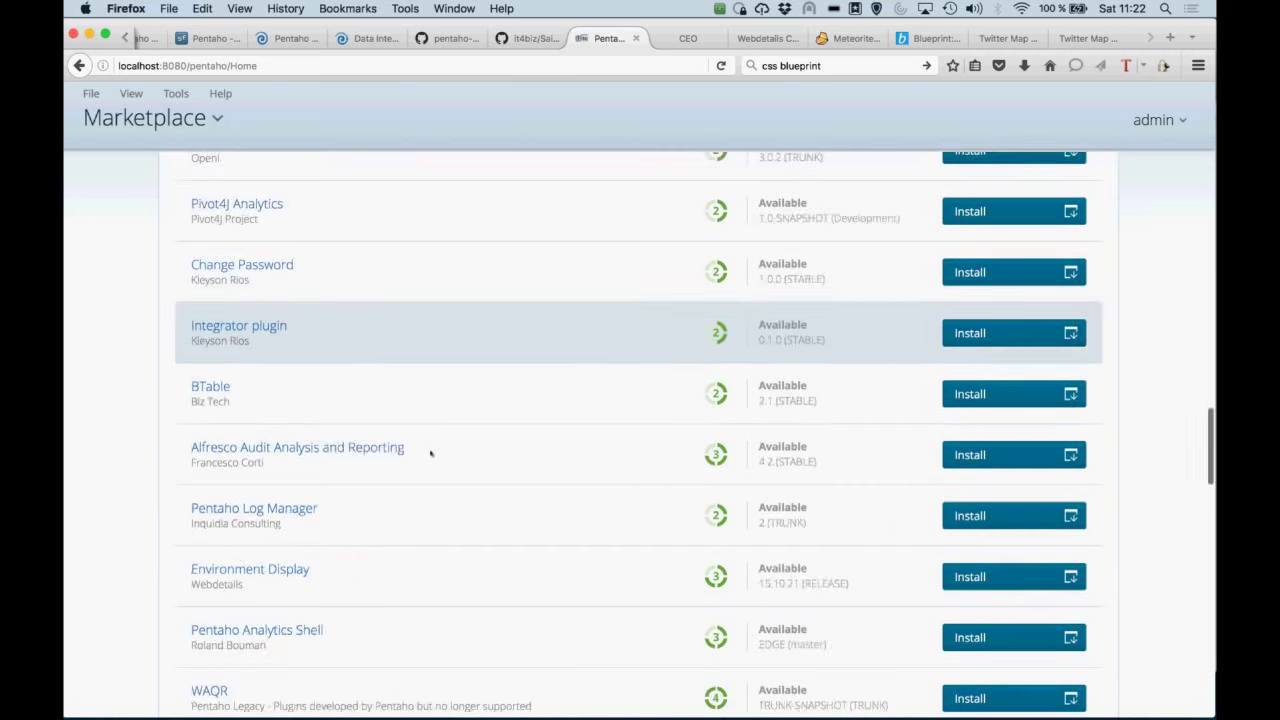
{"action": "scroll", "coordinate": [430, 454], "scroll_direction": "down", "scroll_amount": 15}
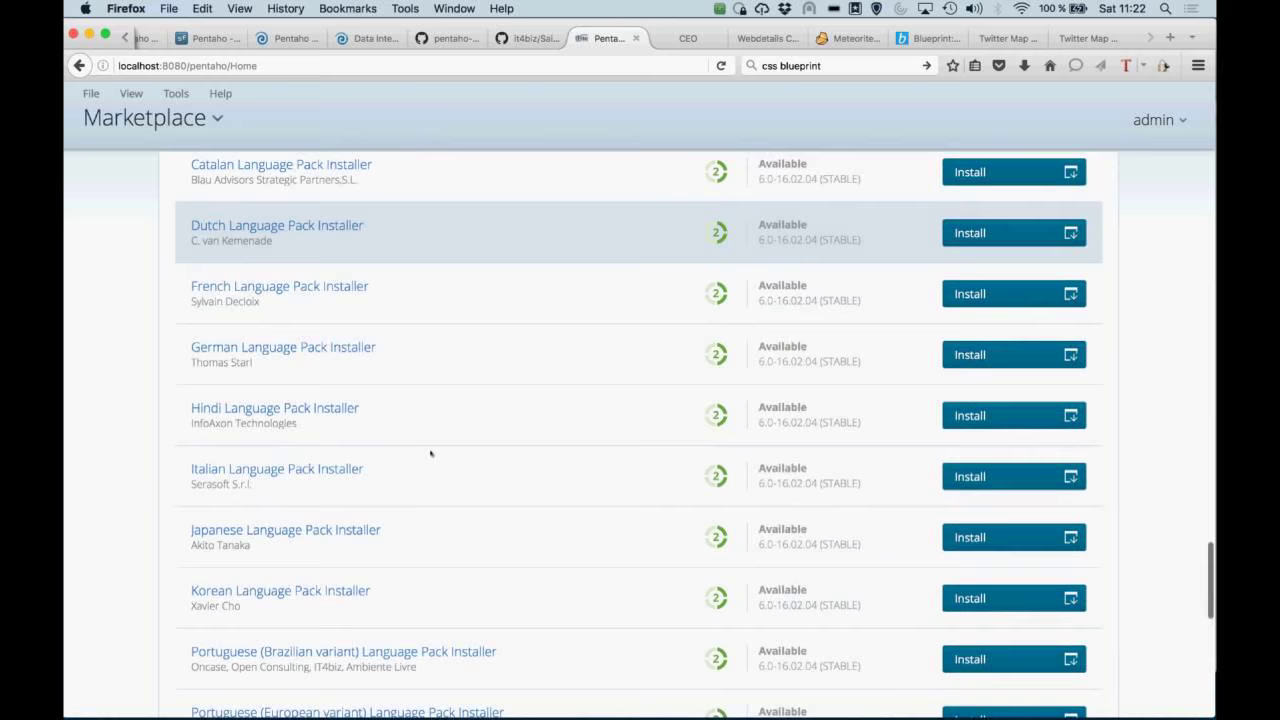
{"action": "scroll", "coordinate": [430, 454], "scroll_direction": "down", "scroll_amount": 6}
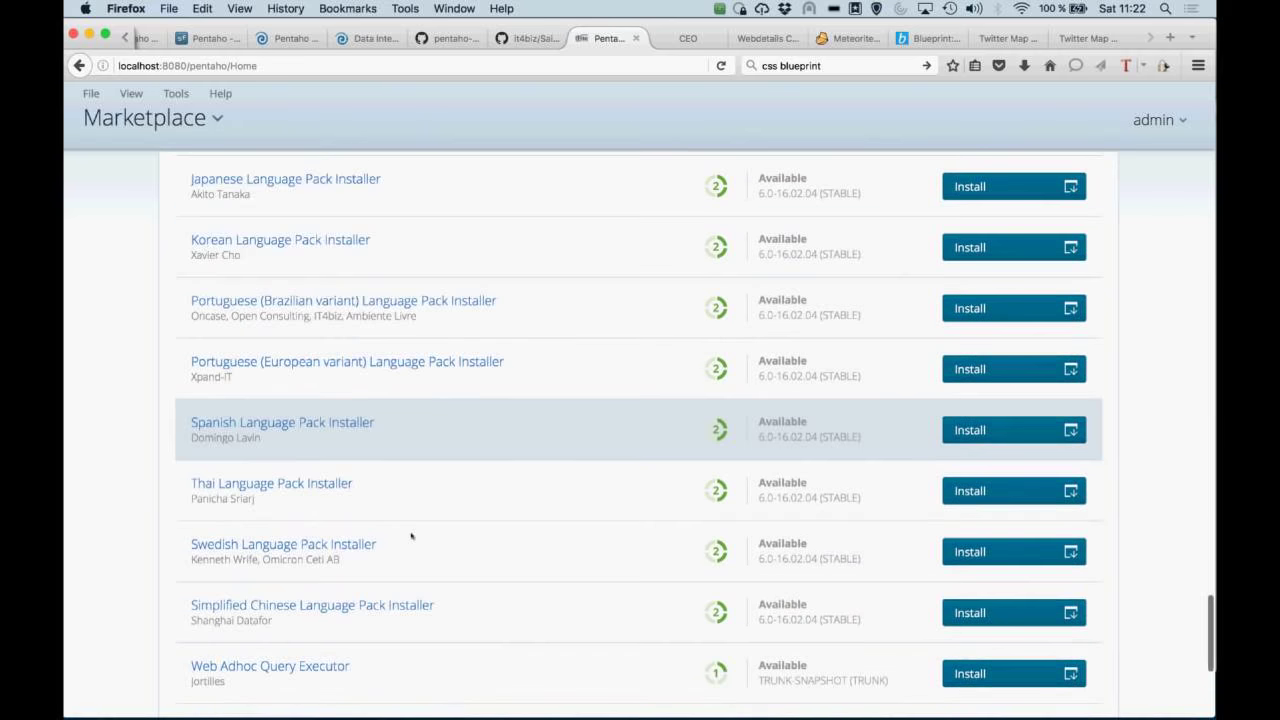
{"action": "scroll", "coordinate": [411, 537], "scroll_direction": "down", "scroll_amount": 5}
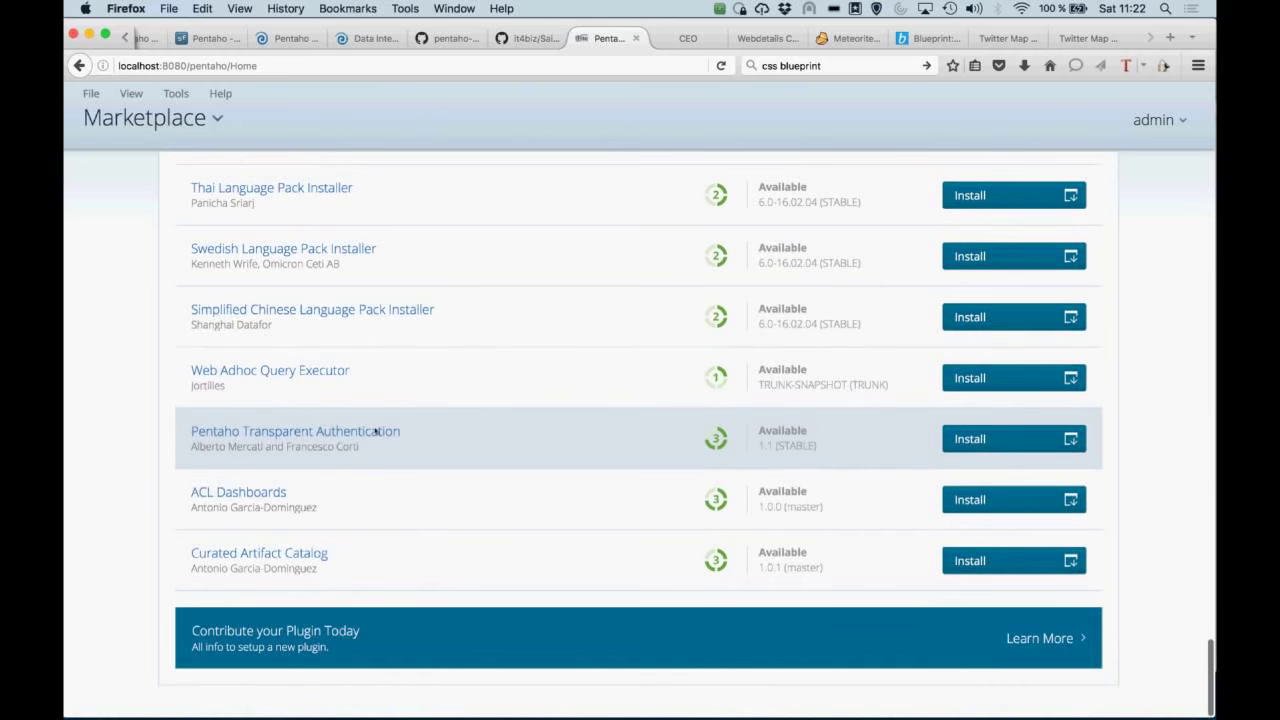
{"action": "scroll", "coordinate": [390, 400], "scroll_direction": "up", "scroll_amount": 2}
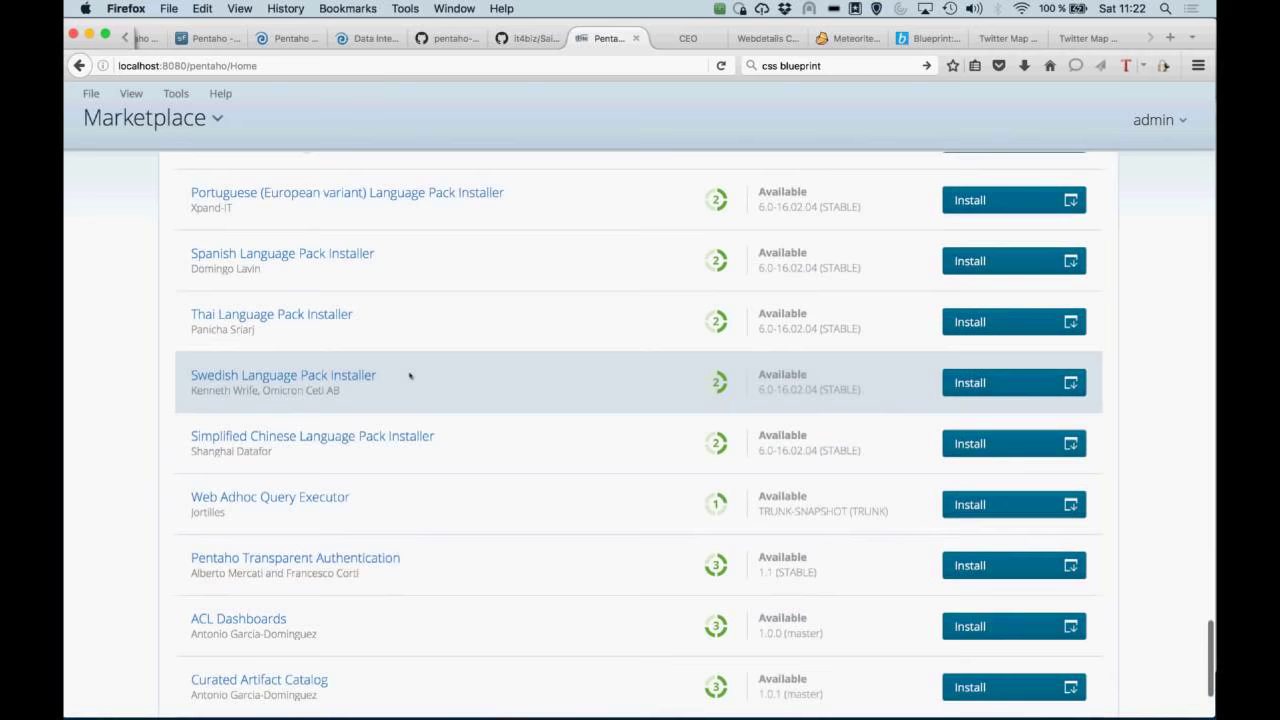
{"action": "scroll", "coordinate": [307, 362], "scroll_direction": "up", "scroll_amount": 2}
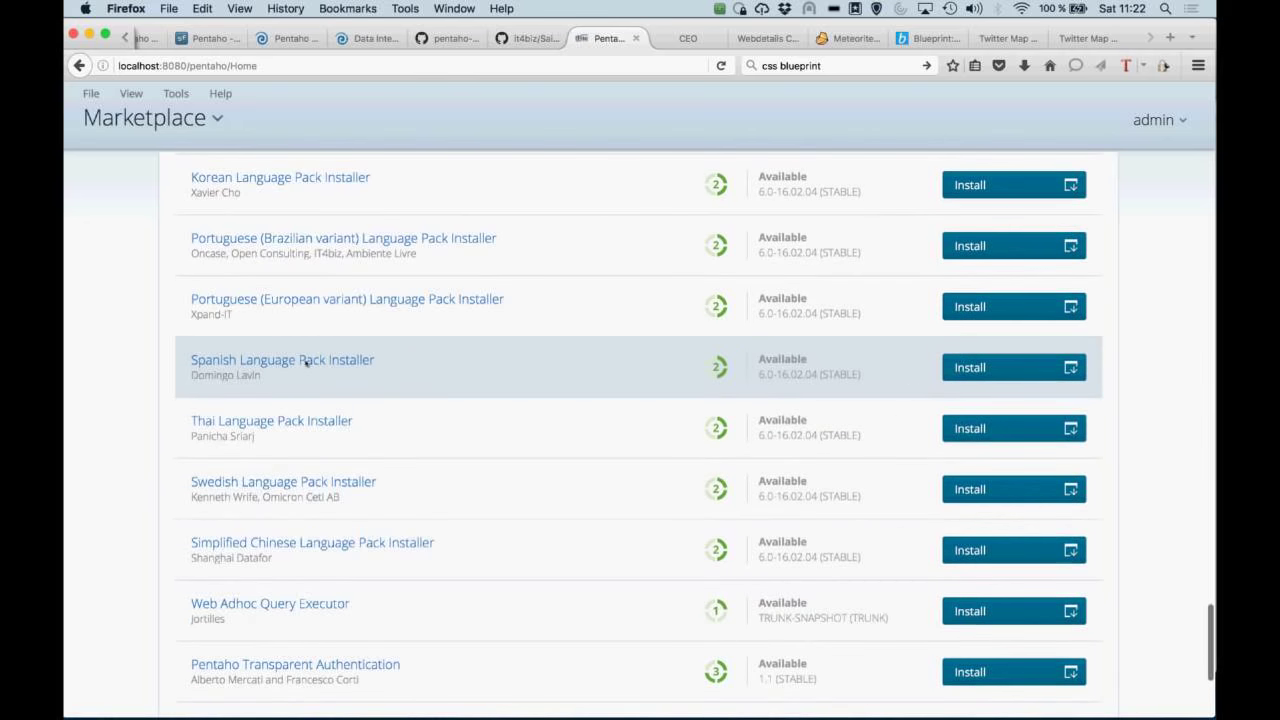
{"action": "scroll", "coordinate": [307, 362], "scroll_direction": "up", "scroll_amount": 2}
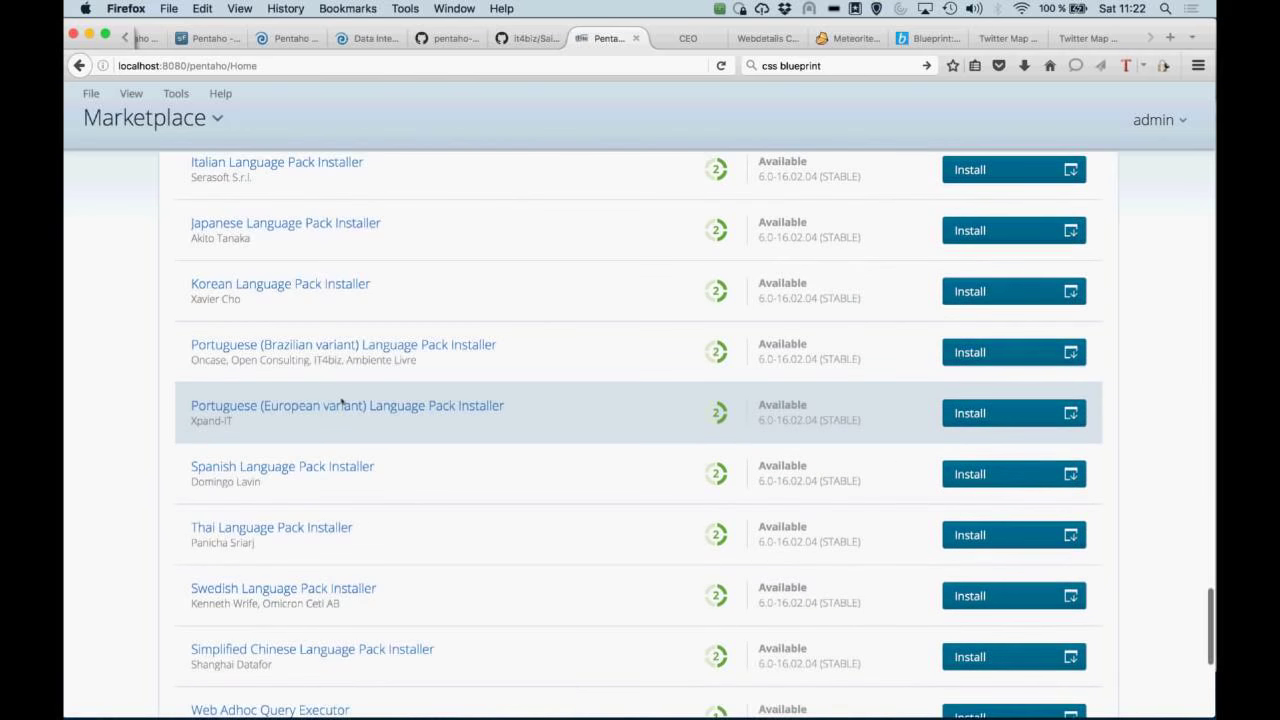
{"action": "scroll", "coordinate": [400, 370], "scroll_direction": "up", "scroll_amount": 1}
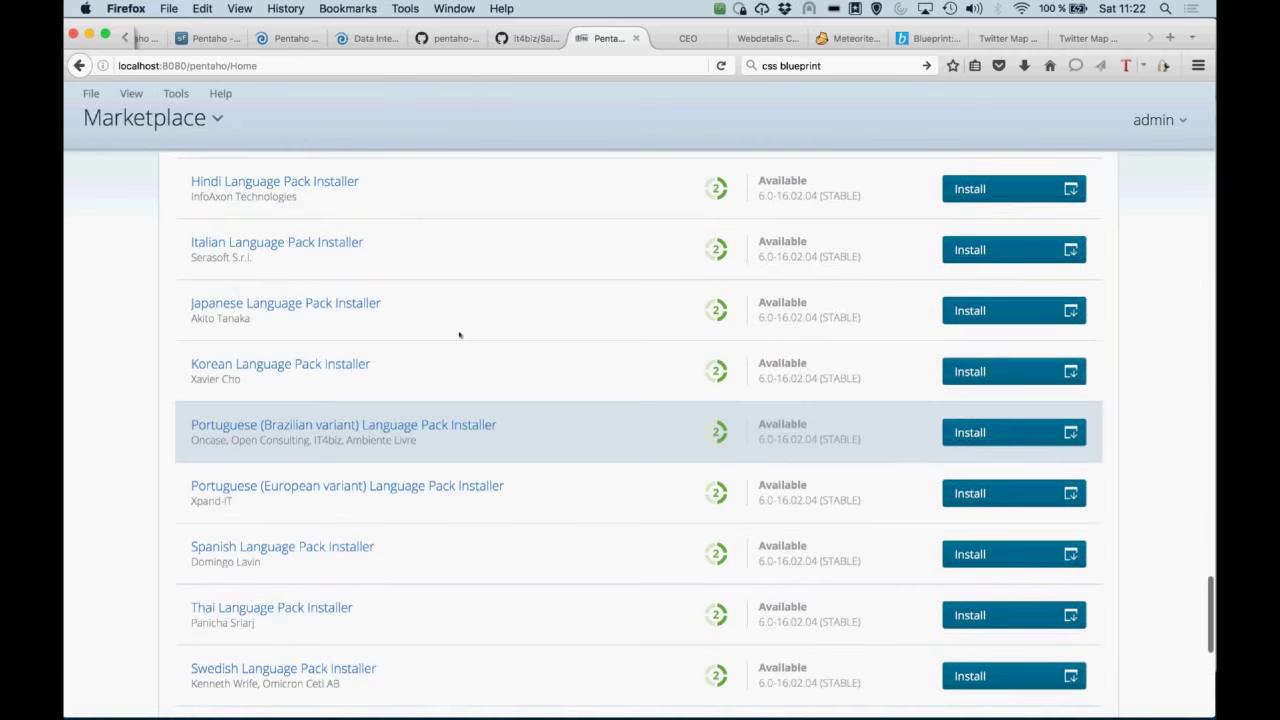
{"action": "scroll", "coordinate": [450, 355], "scroll_direction": "up", "scroll_amount": 9}
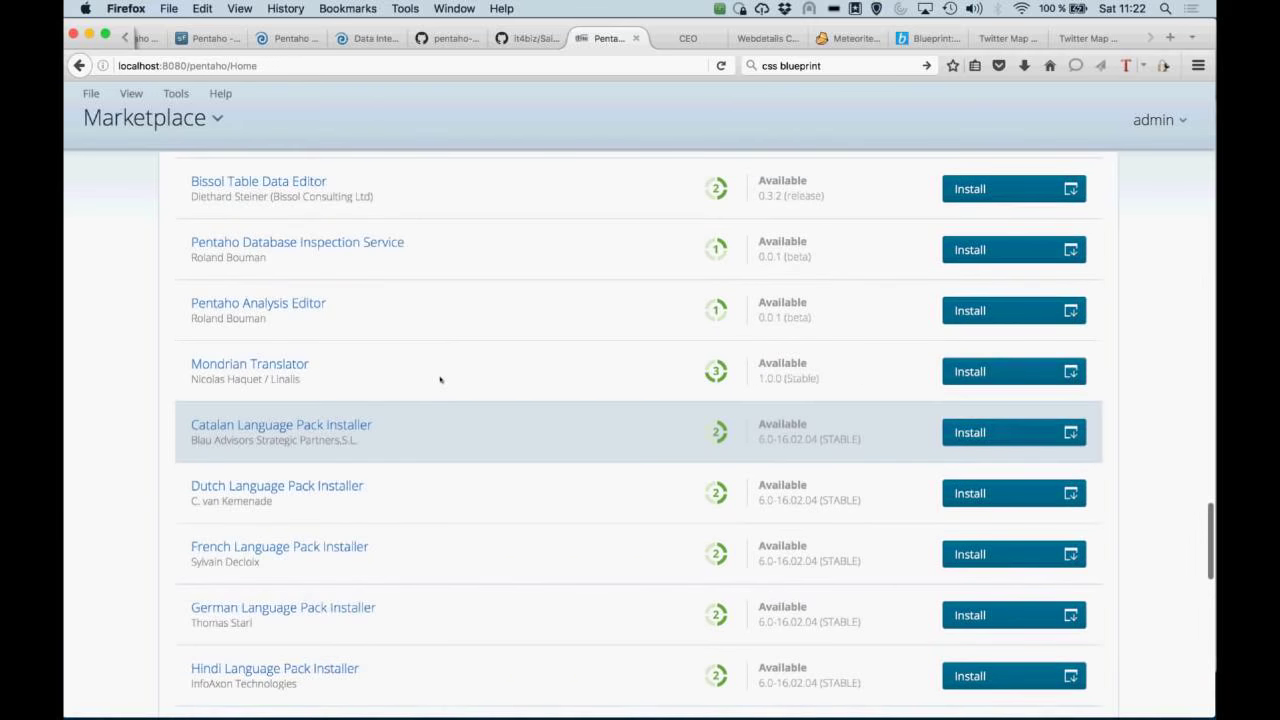
{"action": "scroll", "coordinate": [440, 379], "scroll_direction": "up", "scroll_amount": 10}
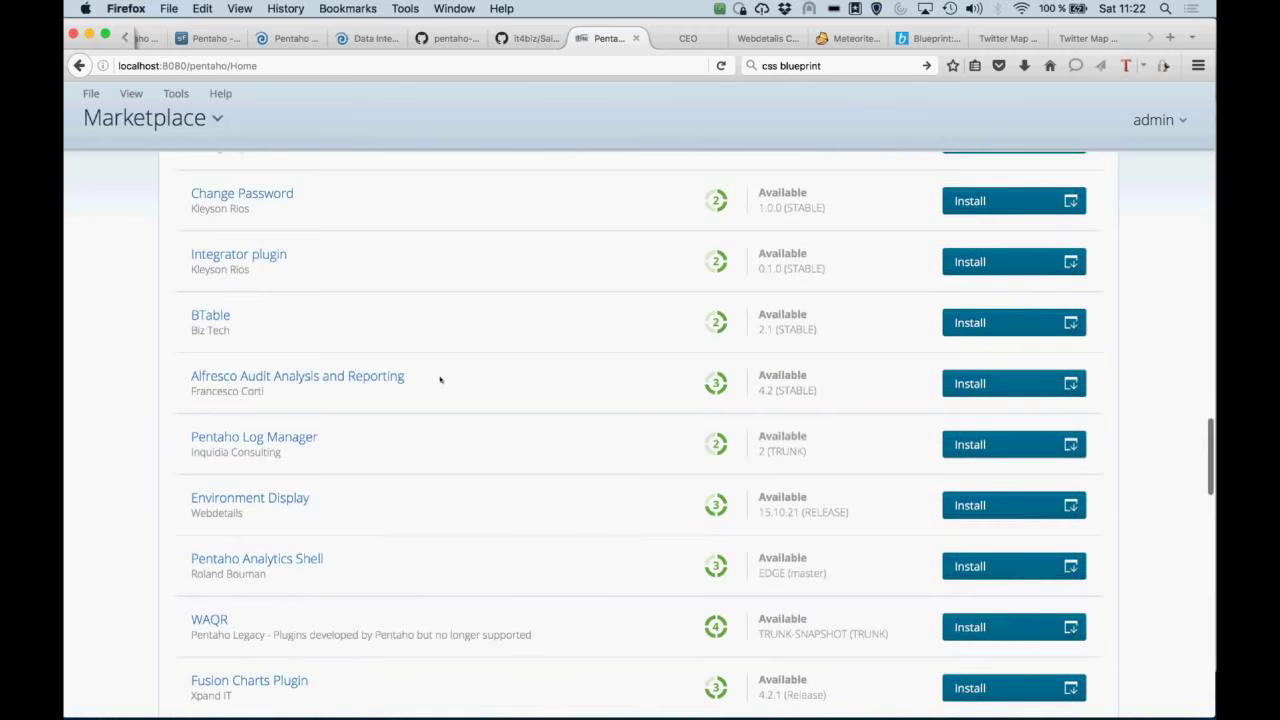
{"action": "scroll", "coordinate": [440, 379], "scroll_direction": "up", "scroll_amount": 10}
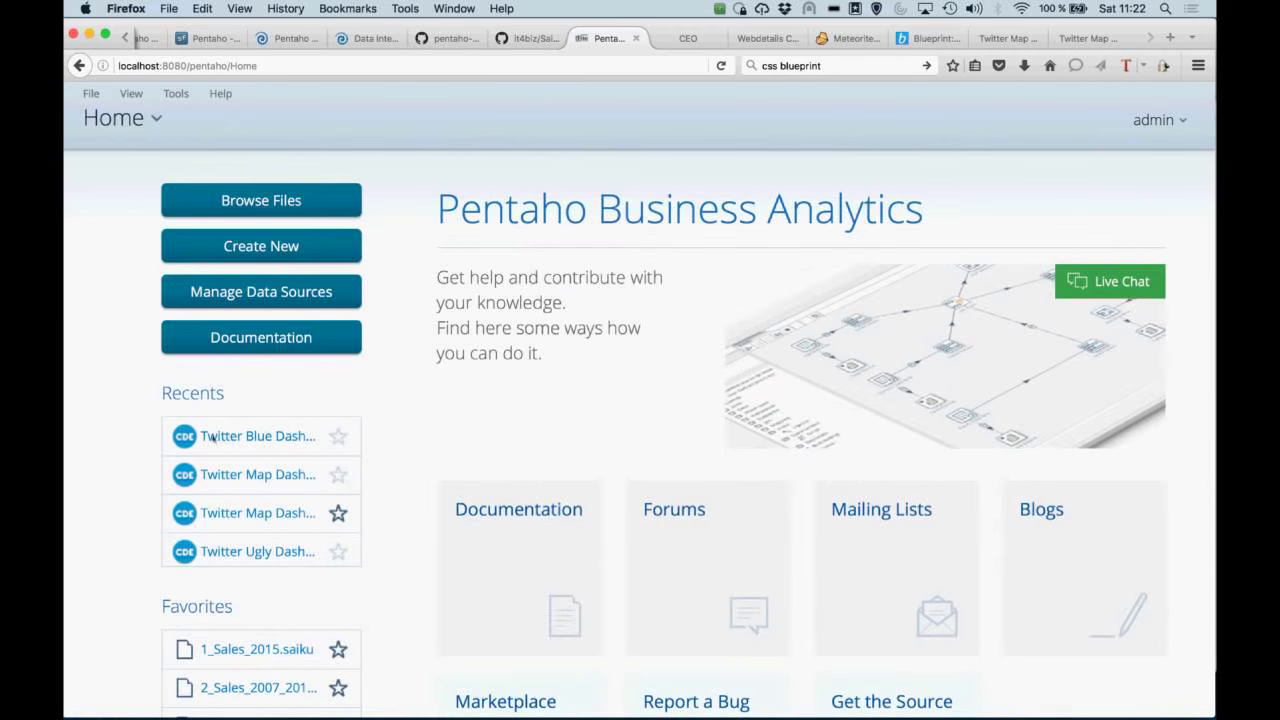
Start a New Connection from Manage Data Sources and scroll the Database Type list to MySQL.
{"action": "left_click", "coordinate": [282, 250]}
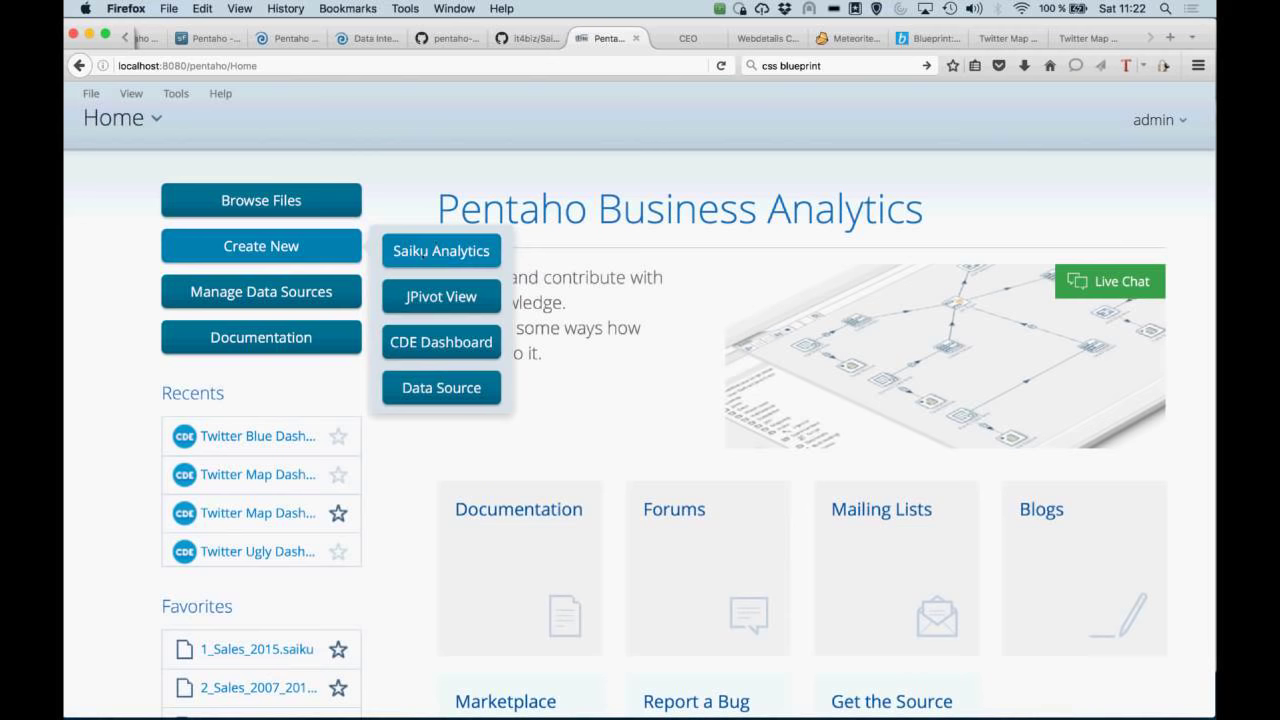
{"action": "left_click", "coordinate": [106, 303]}
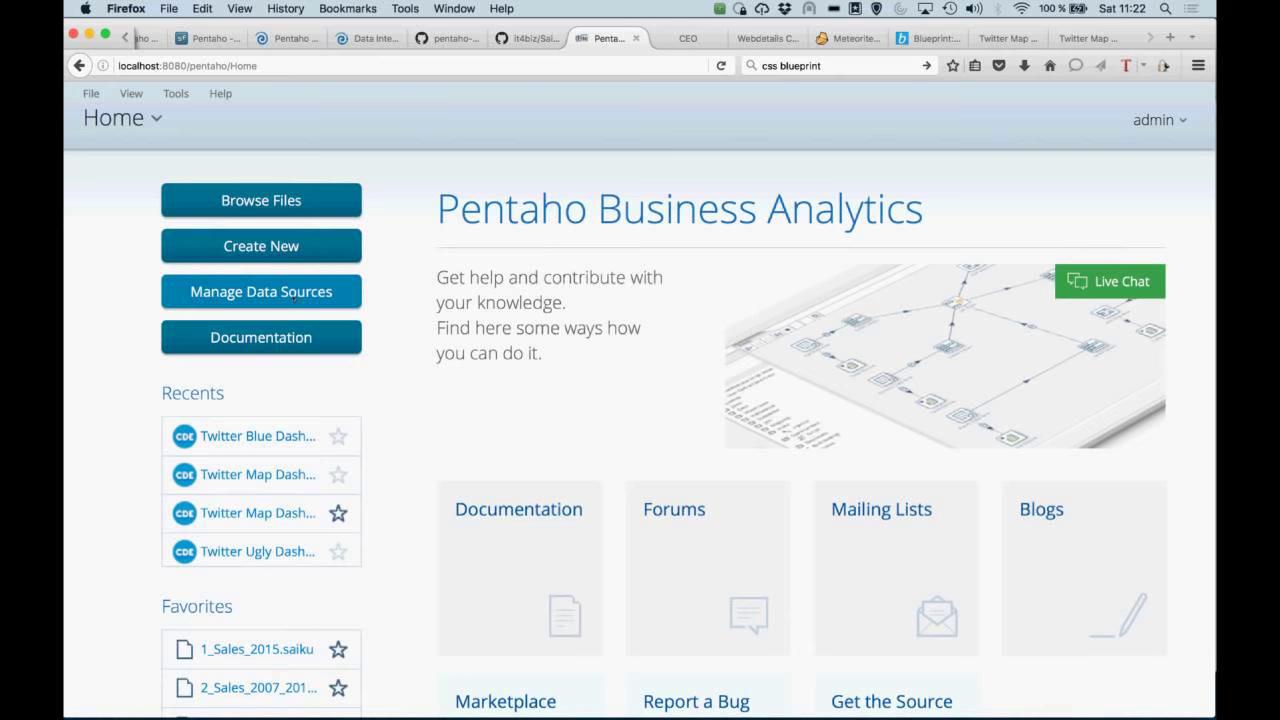
{"action": "left_click", "coordinate": [293, 296]}
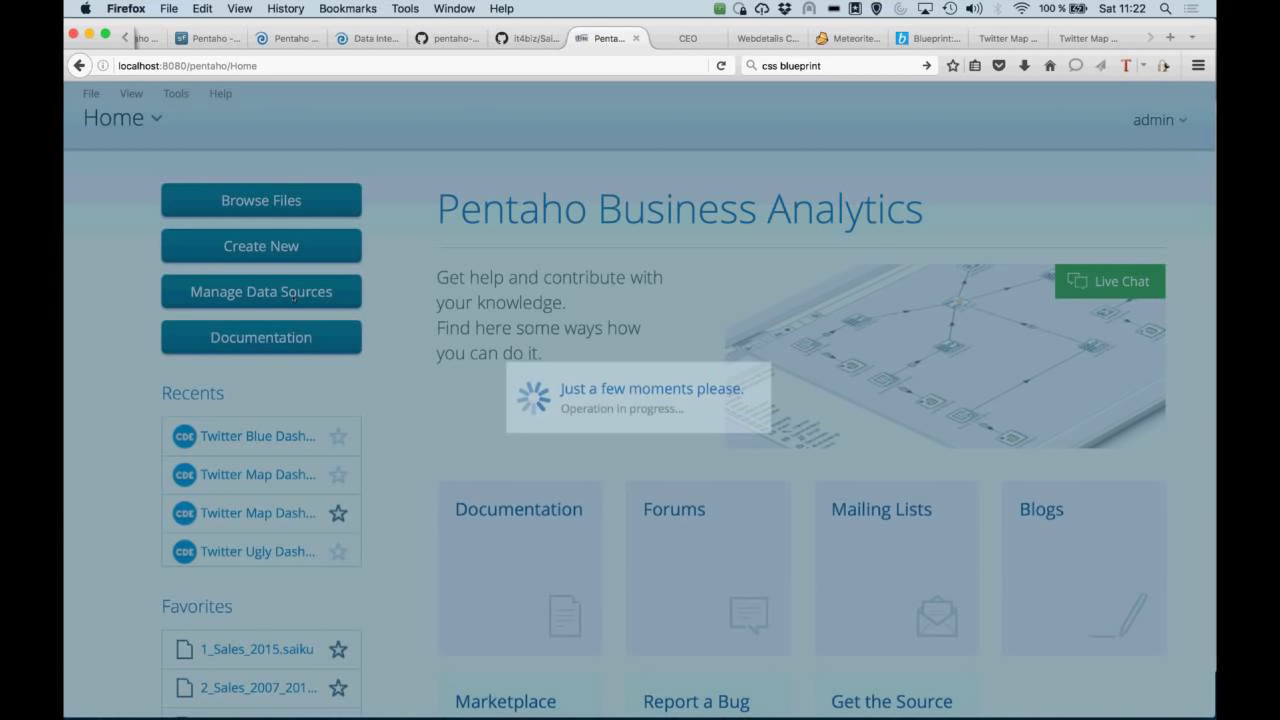
{"action": "left_click", "coordinate": [703, 361]}
{"action": "left_click", "coordinate": [735, 501]}
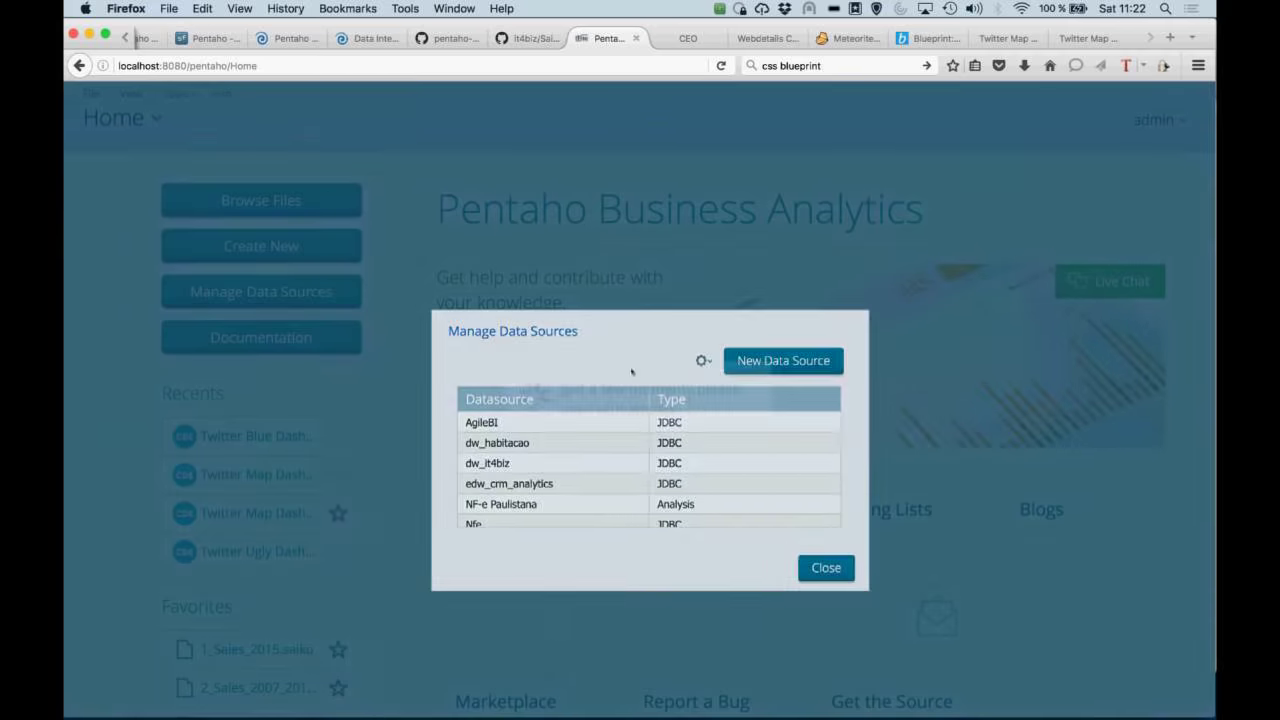
{"action": "scroll", "coordinate": [545, 386], "scroll_direction": "down", "scroll_amount": 3}
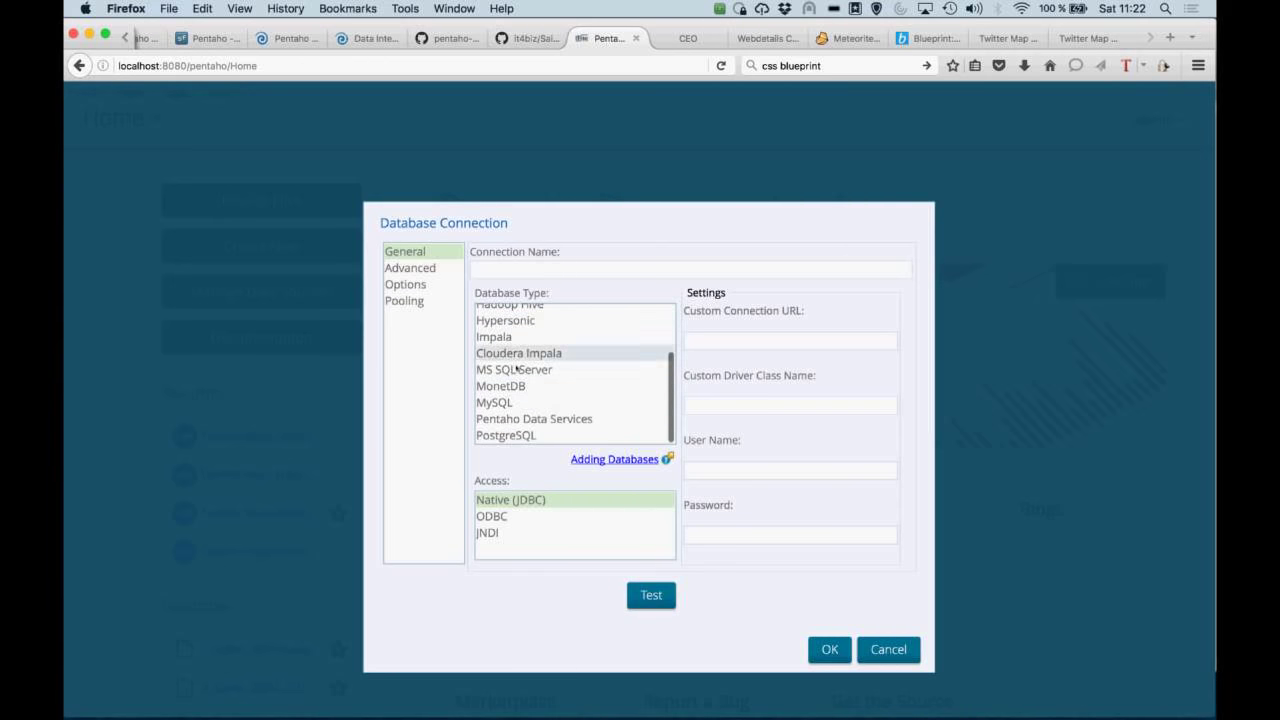
{"action": "scroll", "coordinate": [530, 348], "scroll_direction": "up", "scroll_amount": 3}
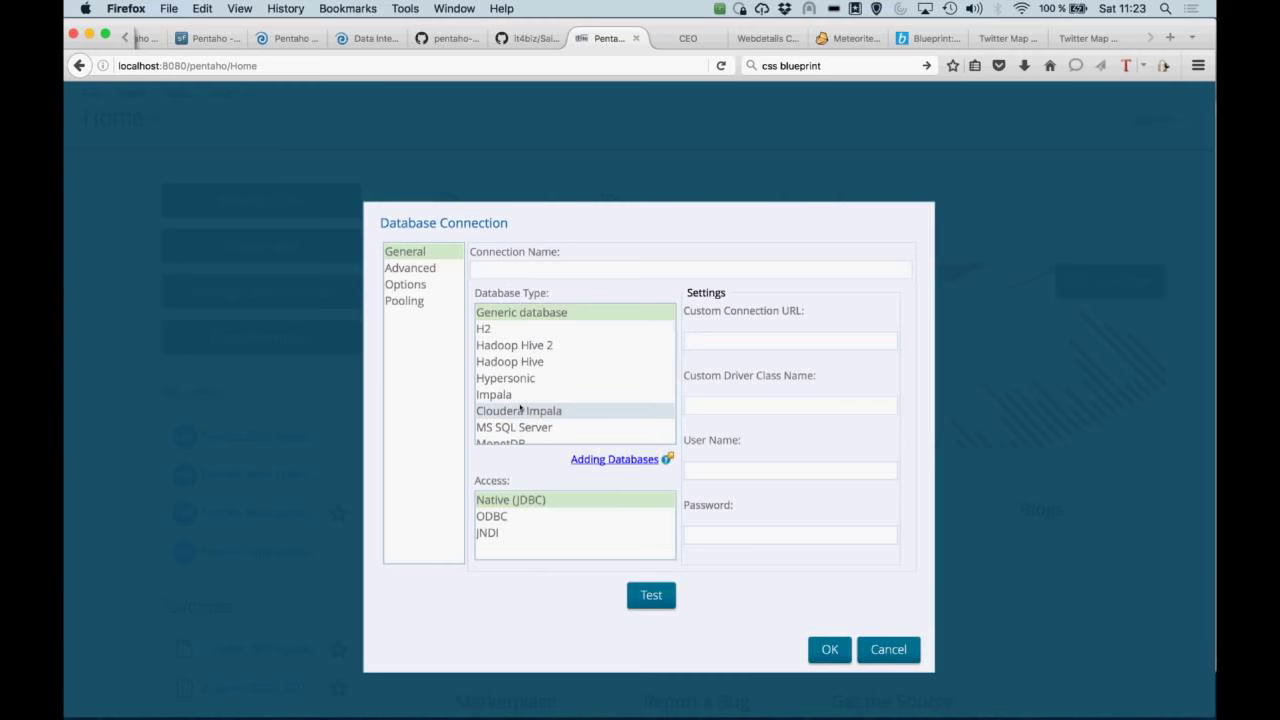
{"action": "scroll", "coordinate": [554, 413], "scroll_direction": "down", "scroll_amount": 3}
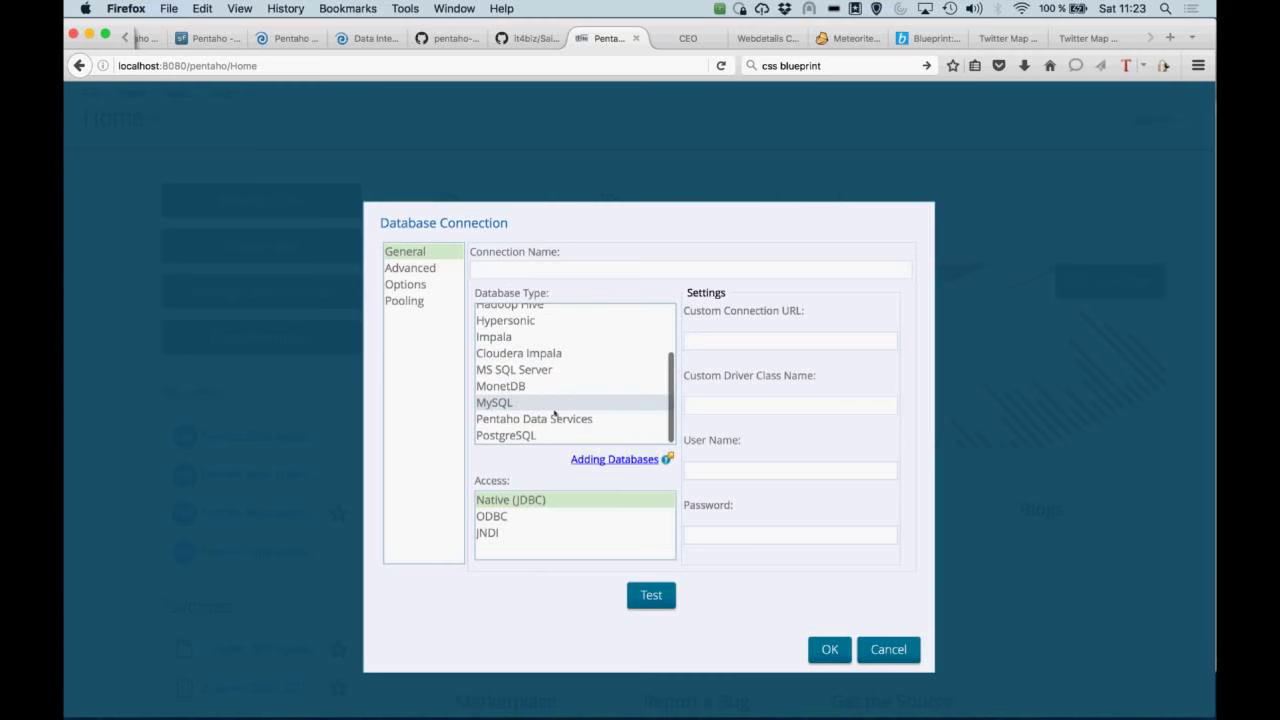
{"action": "key", "text": "super+Tab"}
{"action": "key", "text": "super+Tab"}
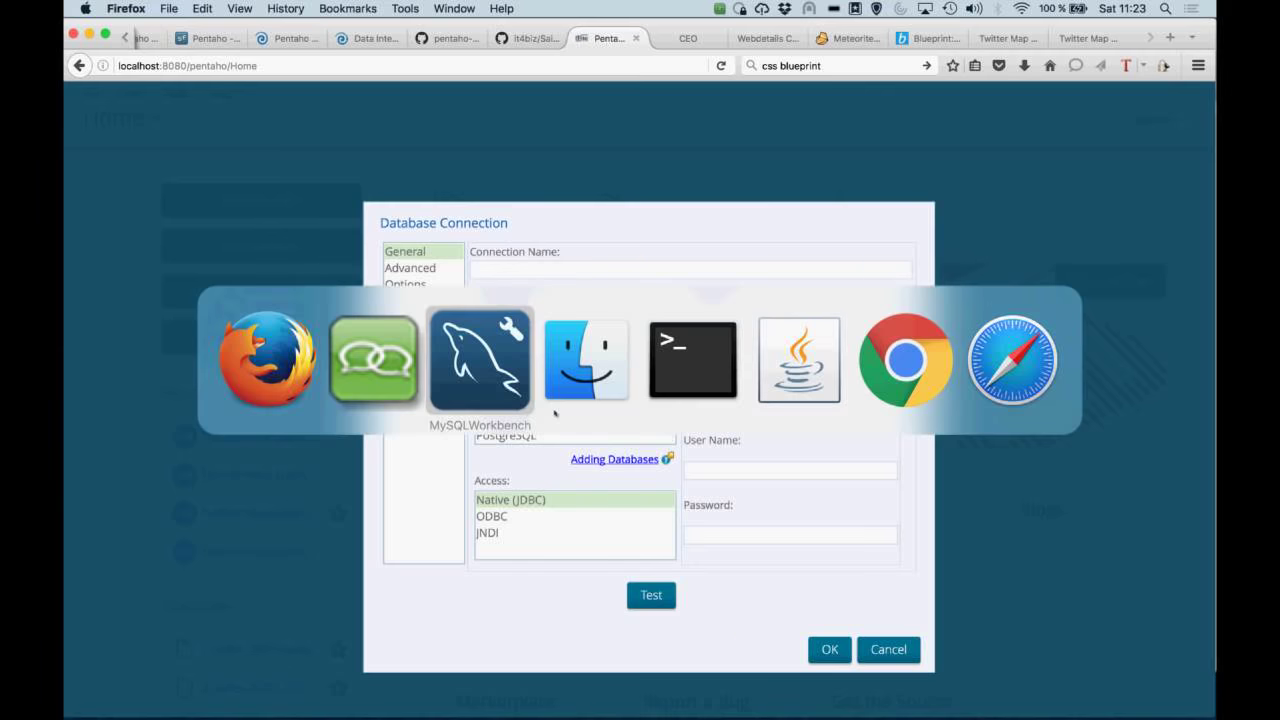
In Finder, locate mysql-connector-java-5.1.17.jar in the tomcat lib folder, then return to Firefox.
{"action": "key", "text": "super+Tab"}
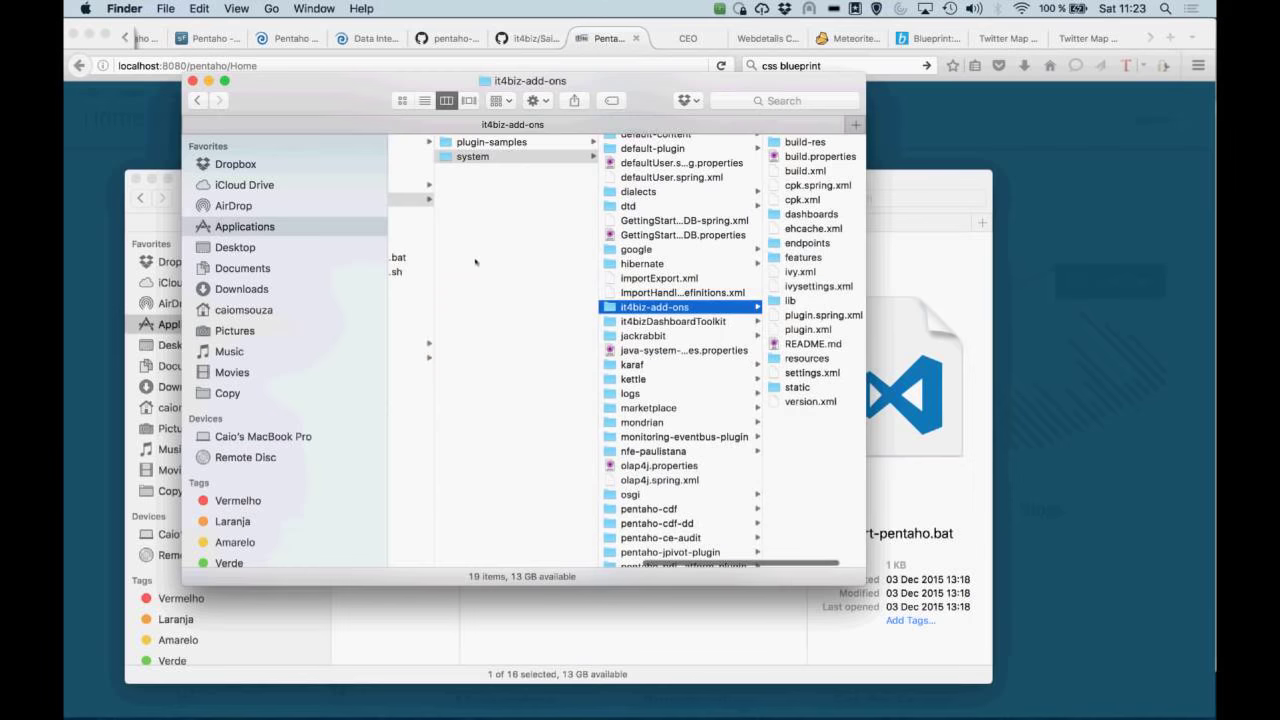
{"action": "left_click", "coordinate": [475, 262]}
{"action": "left_click", "coordinate": [524, 358]}
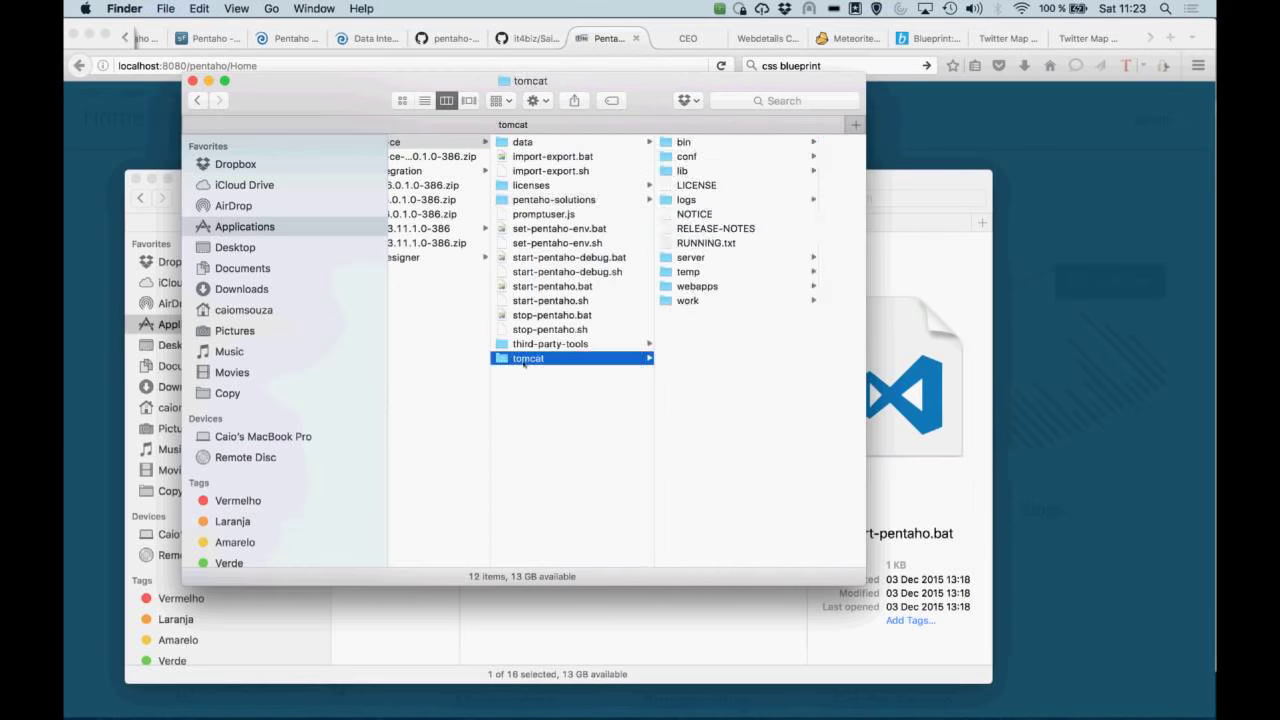
{"action": "left_click", "coordinate": [687, 170]}
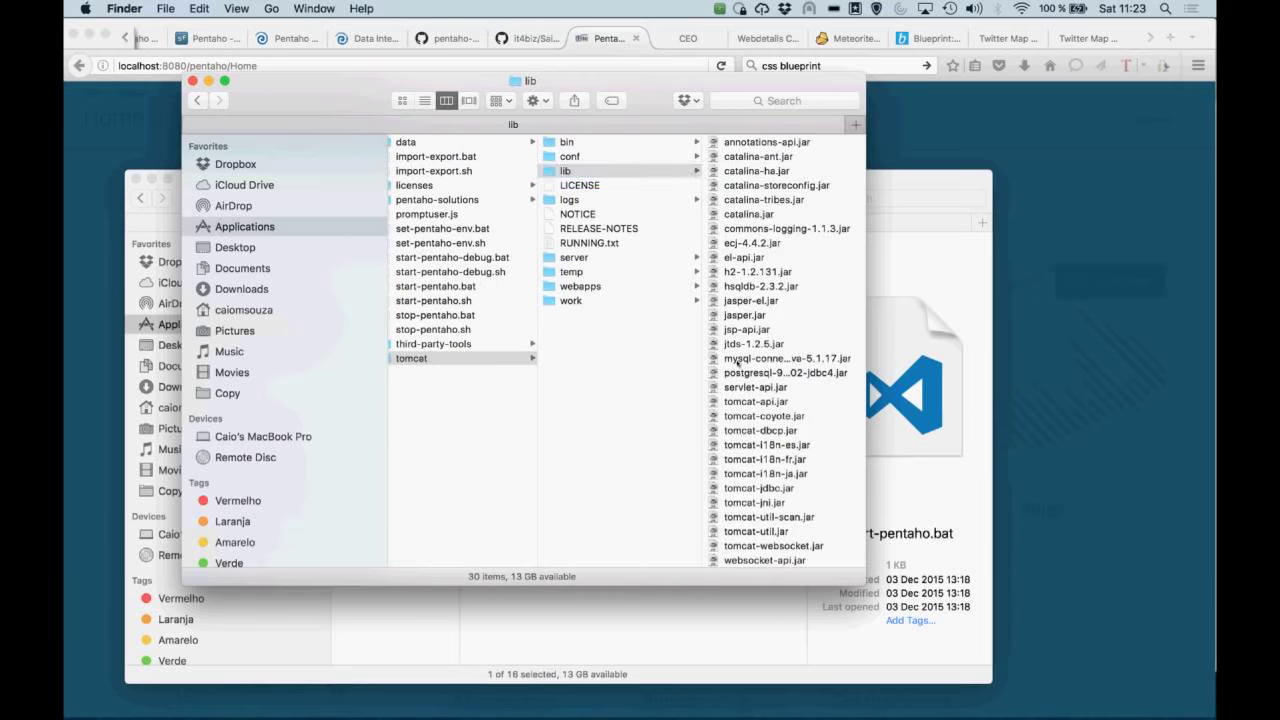
{"action": "left_click", "coordinate": [737, 360]}
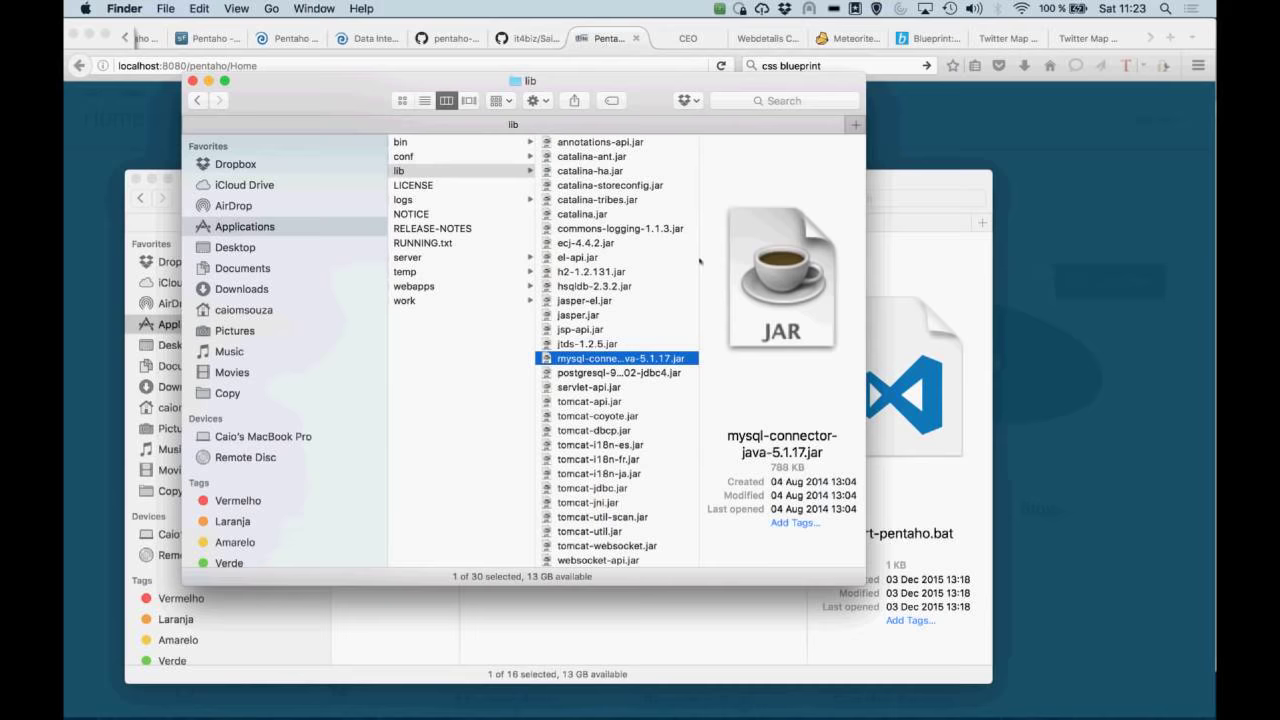
{"action": "left_click_drag", "start_coordinate": [700, 262], "coordinate": [734, 300]}
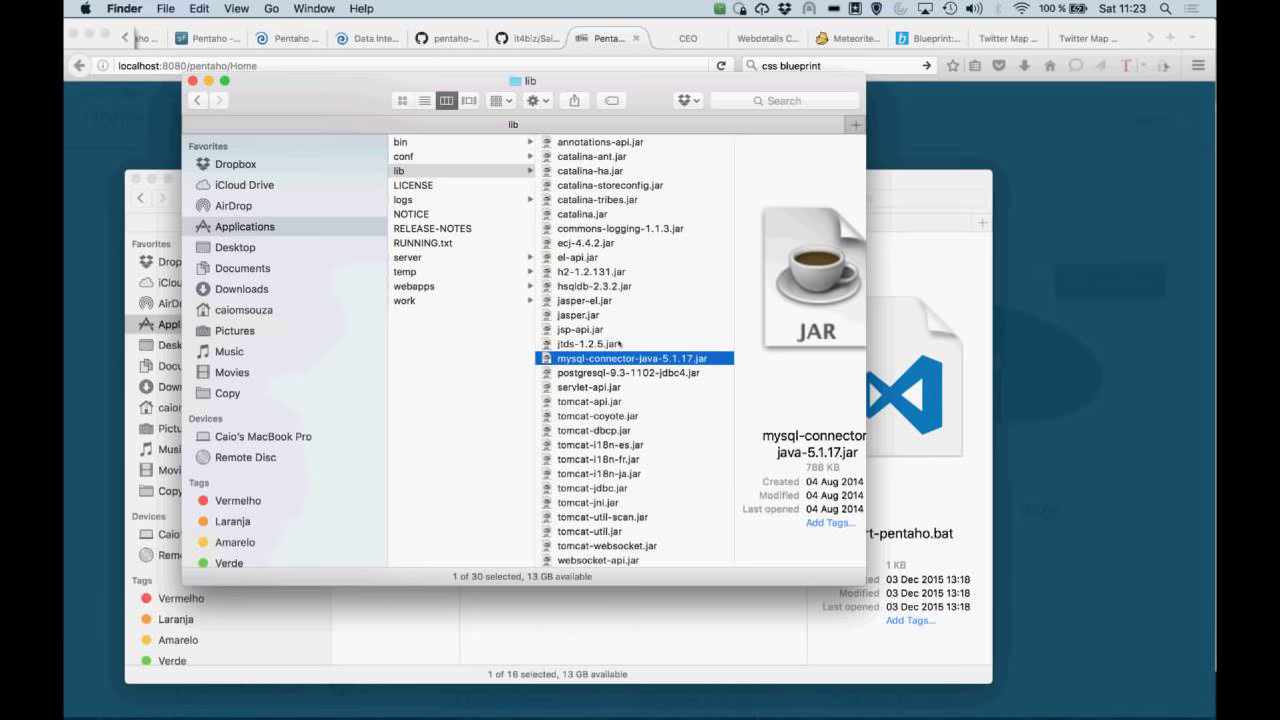
{"action": "key", "text": "super+Tab"}
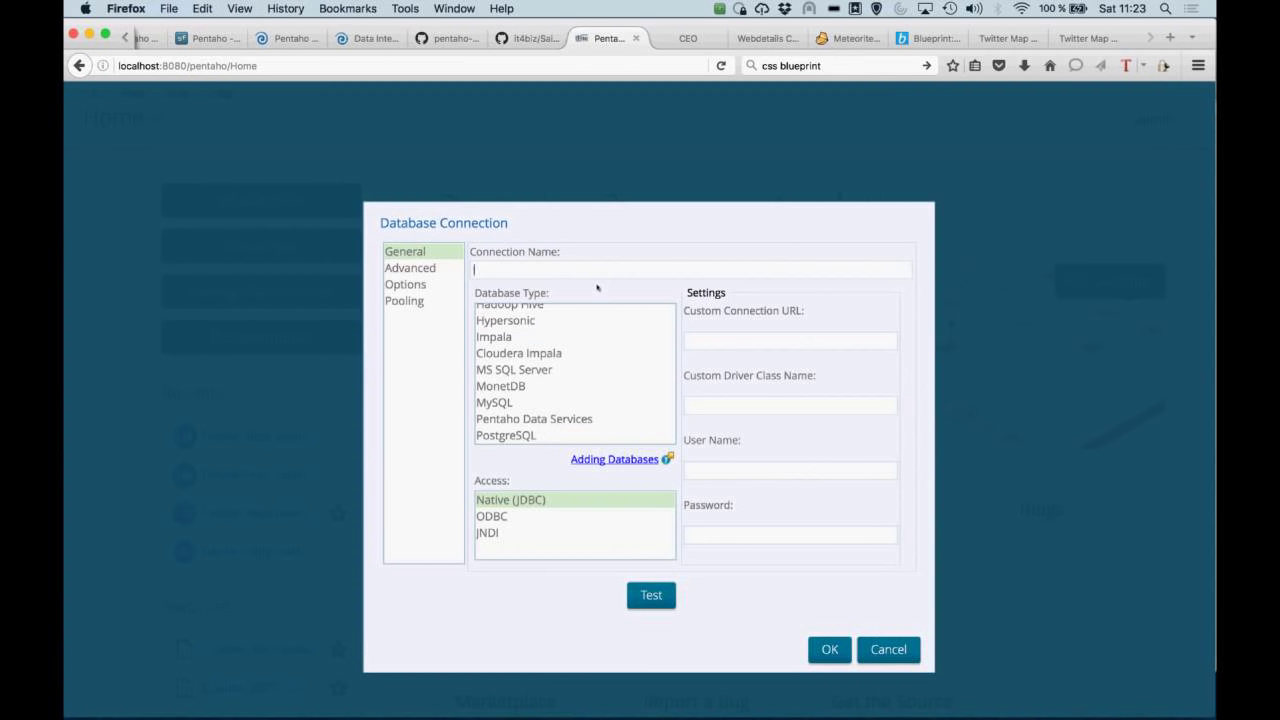
Name a new connection 'twitter' with MySQL type, then discard it.
{"action": "type", "text": "twtt"}
{"action": "key", "text": "BackSpace"}
{"action": "type", "text": "itter"}
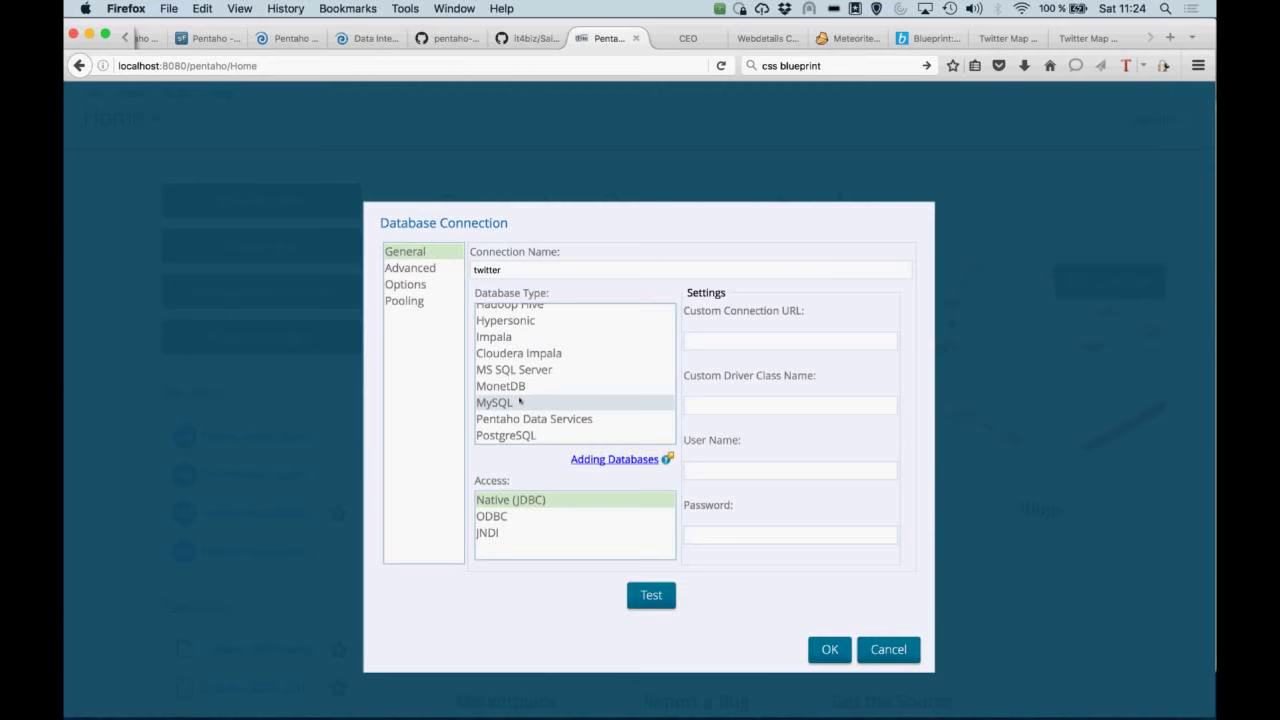
{"action": "left_click", "coordinate": [519, 401]}
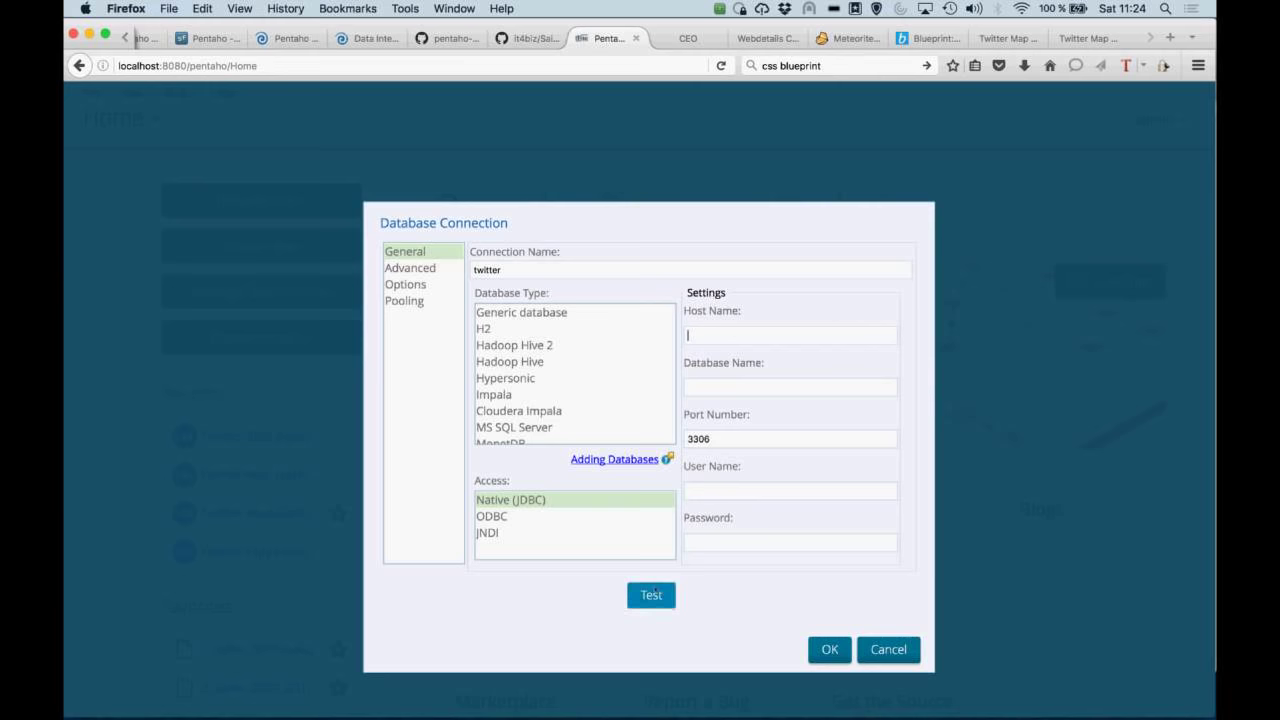
{"action": "left_click", "coordinate": [888, 650]}
Edit the existing twitterdb connection and confirm its connection test succeeds.
{"action": "scroll", "coordinate": [552, 485], "scroll_direction": "down", "scroll_amount": 4}
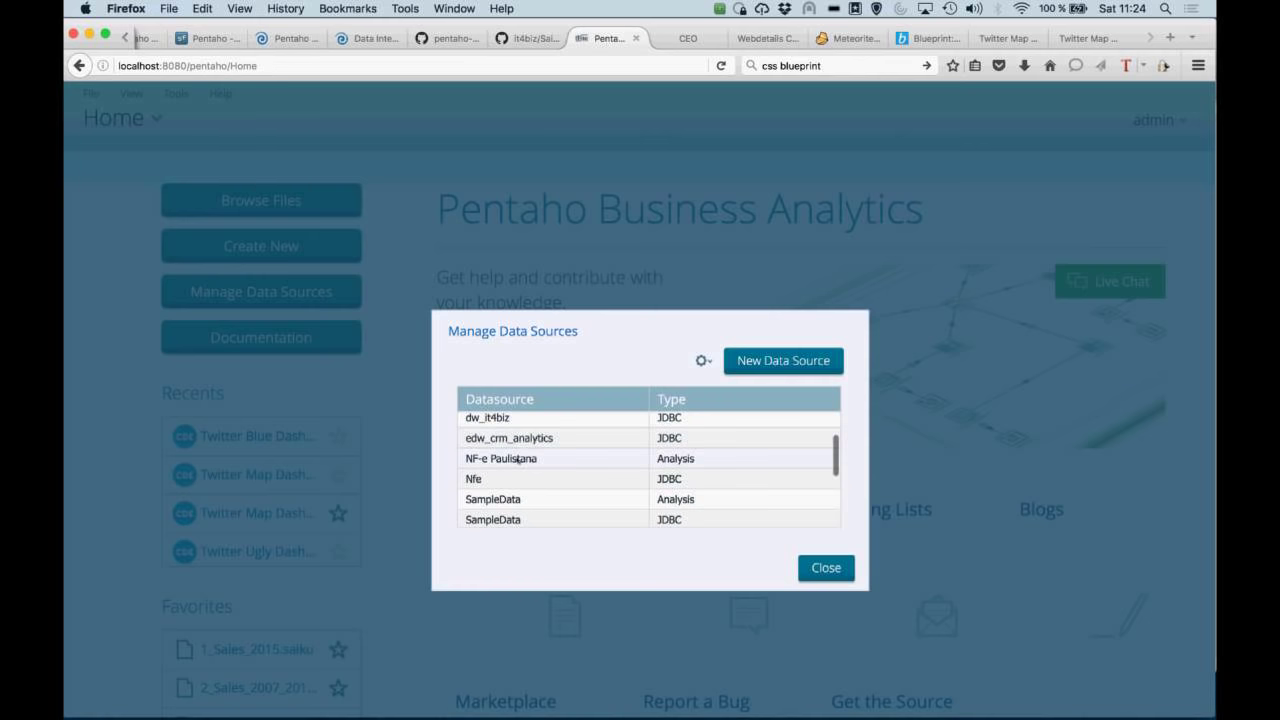
{"action": "scroll", "coordinate": [518, 458], "scroll_direction": "down", "scroll_amount": 4}
{"action": "left_click", "coordinate": [488, 496]}
{"action": "left_click", "coordinate": [703, 360]}
{"action": "left_click", "coordinate": [715, 388]}
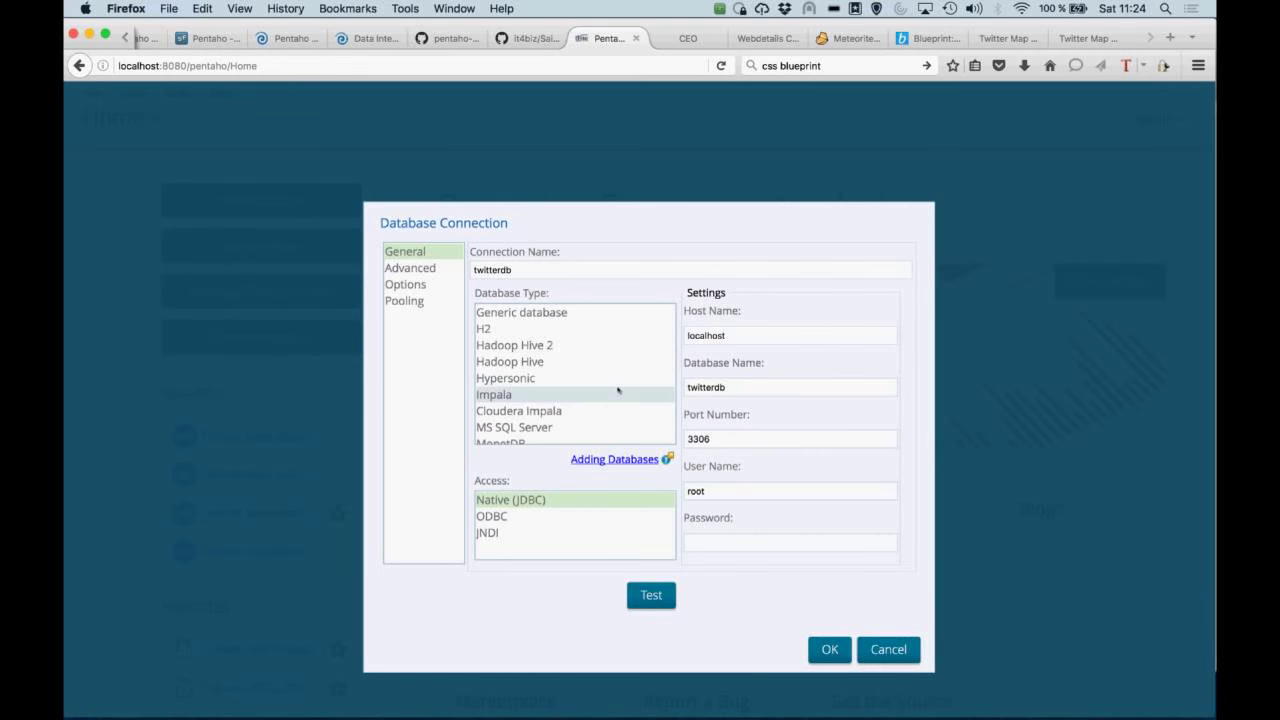
{"action": "scroll", "coordinate": [618, 390], "scroll_direction": "down", "scroll_amount": 2}
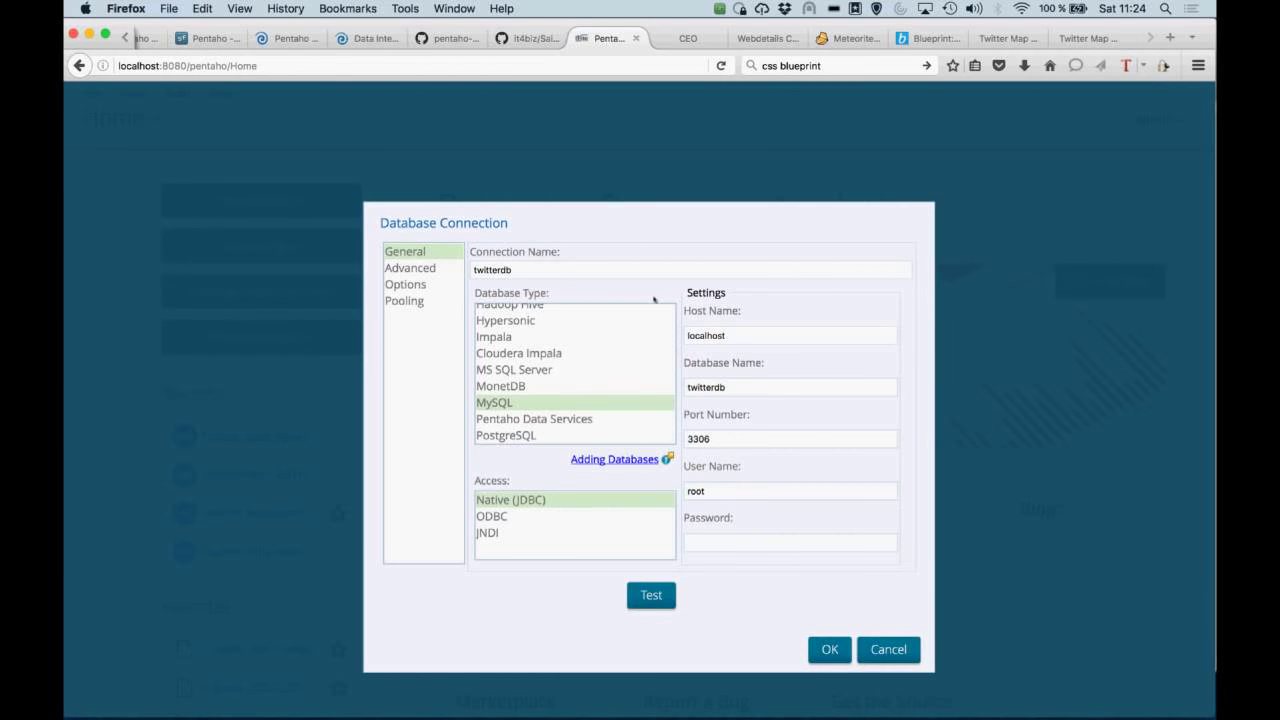
{"action": "left_click", "coordinate": [651, 596]}
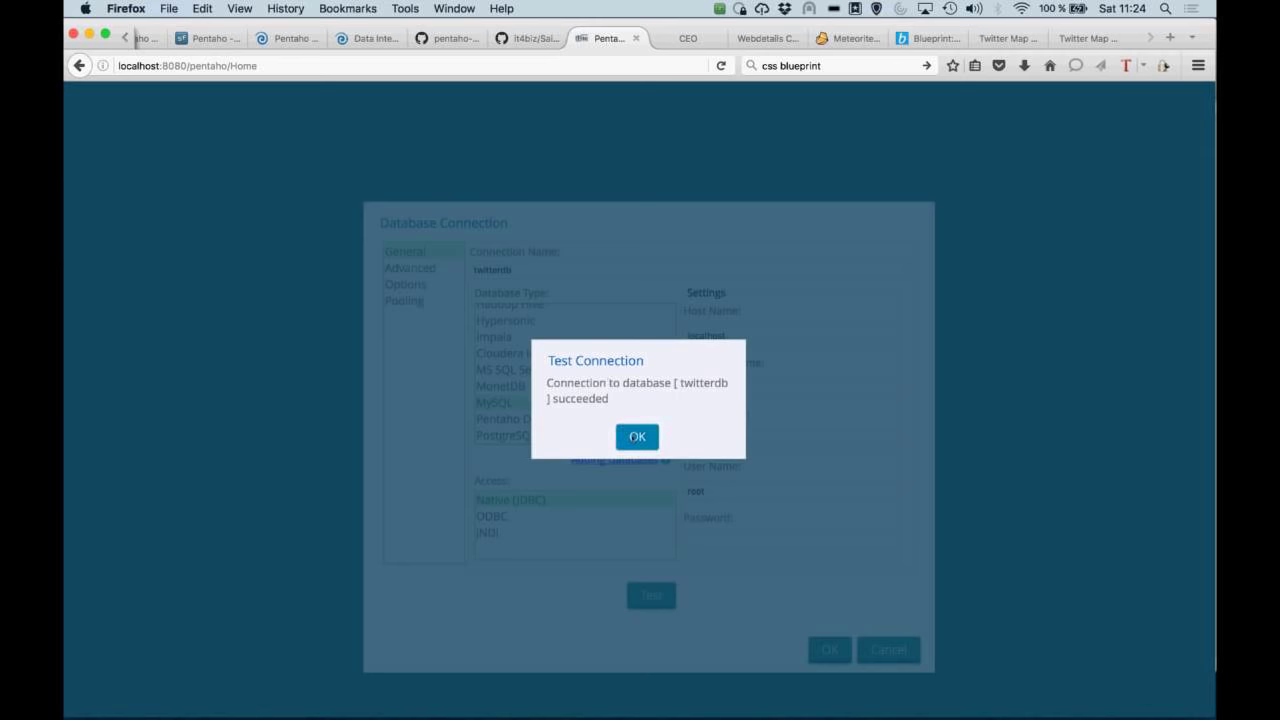
{"action": "left_click", "coordinate": [637, 436]}
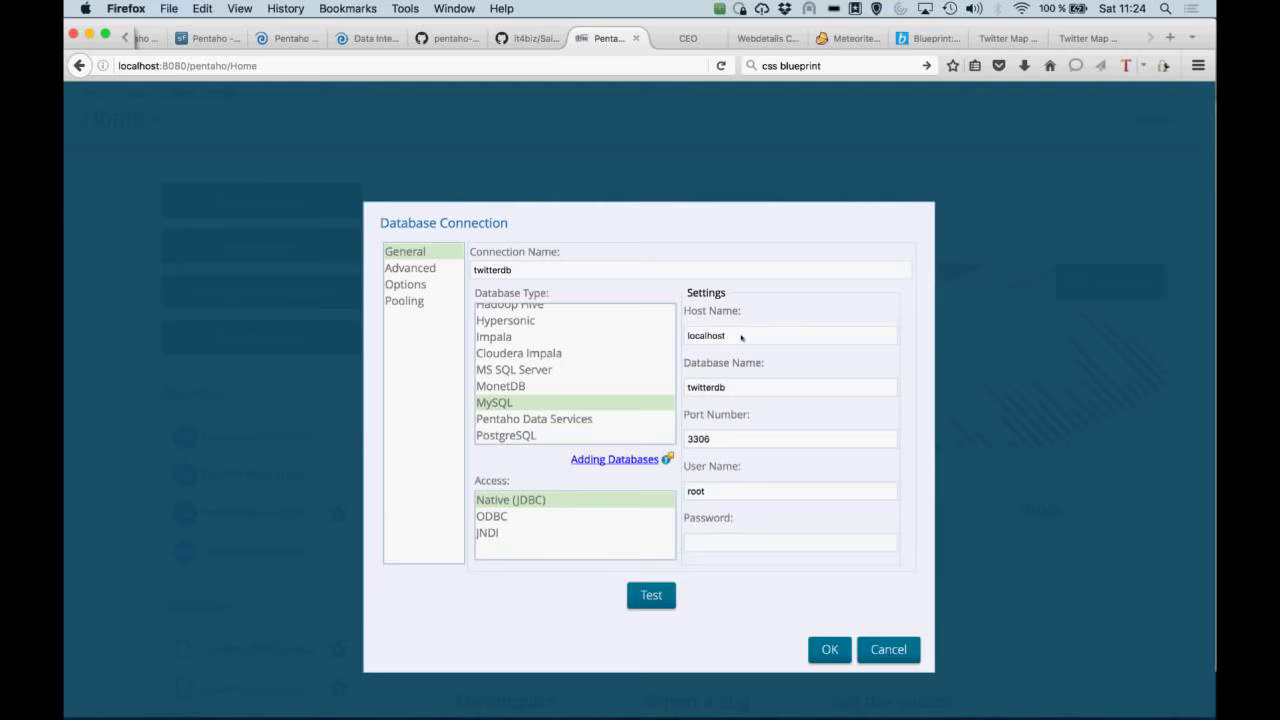
Glance at MySQL Workbench, then close the connection settings and the data source list.
{"action": "key", "text": "super+Tab"}
{"action": "key", "text": "super+Tab"}
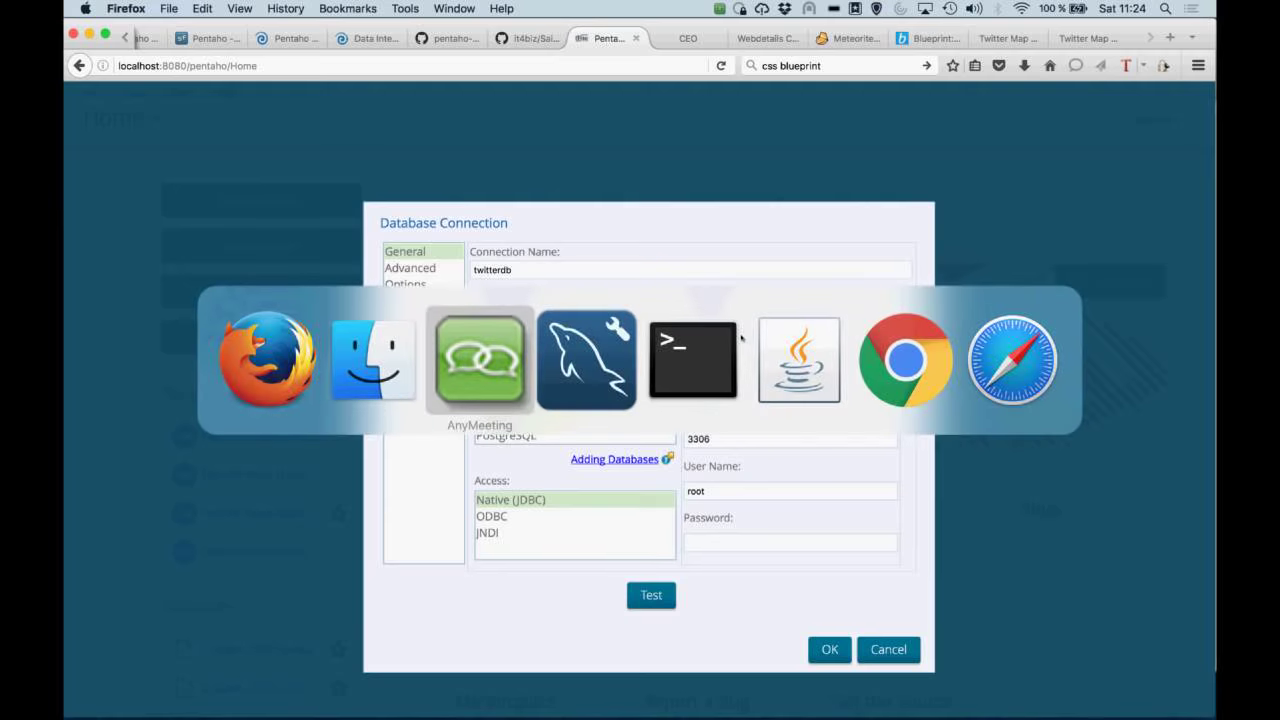
{"action": "key", "text": "super+Tab"}
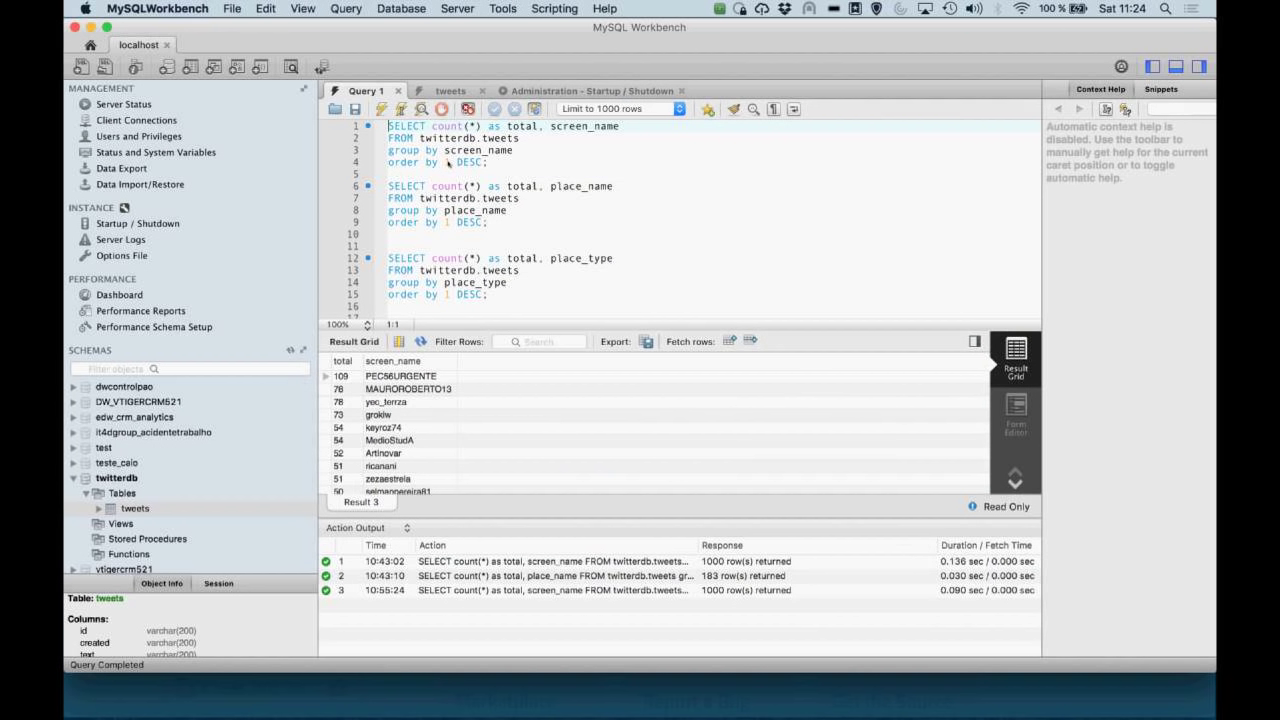
{"action": "key", "text": "super+Tab"}
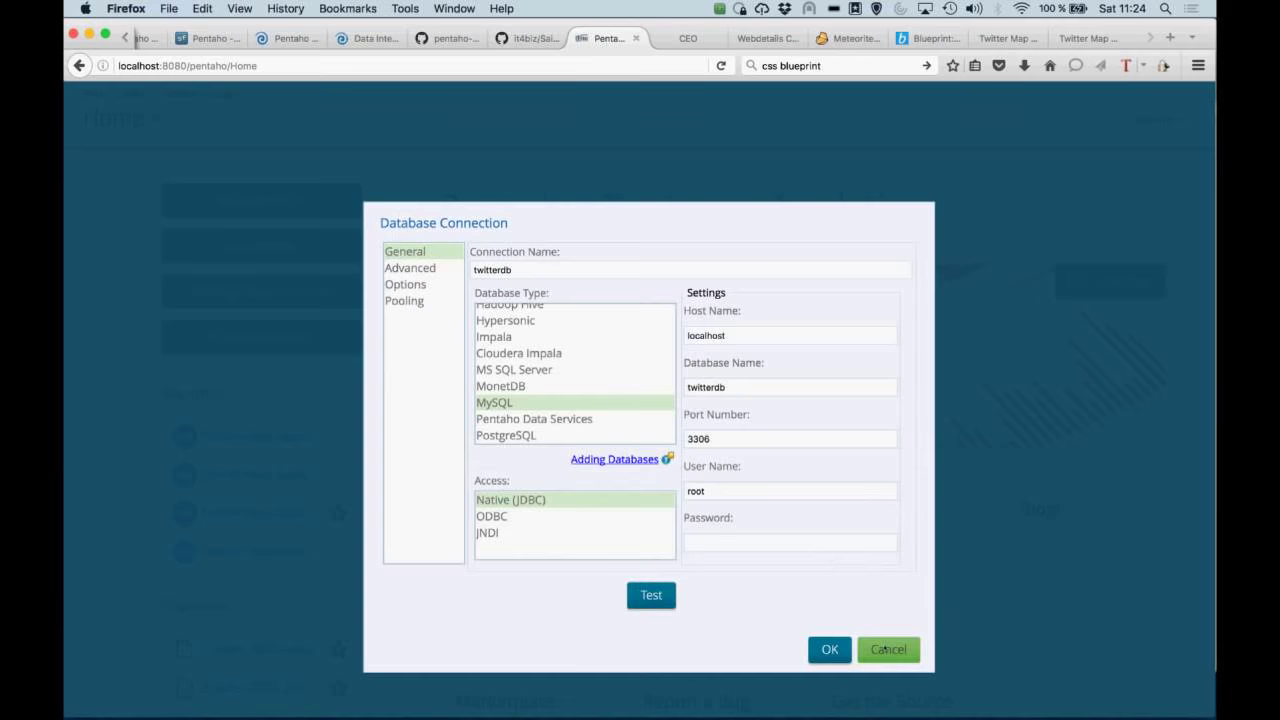
{"action": "left_click", "coordinate": [885, 650]}
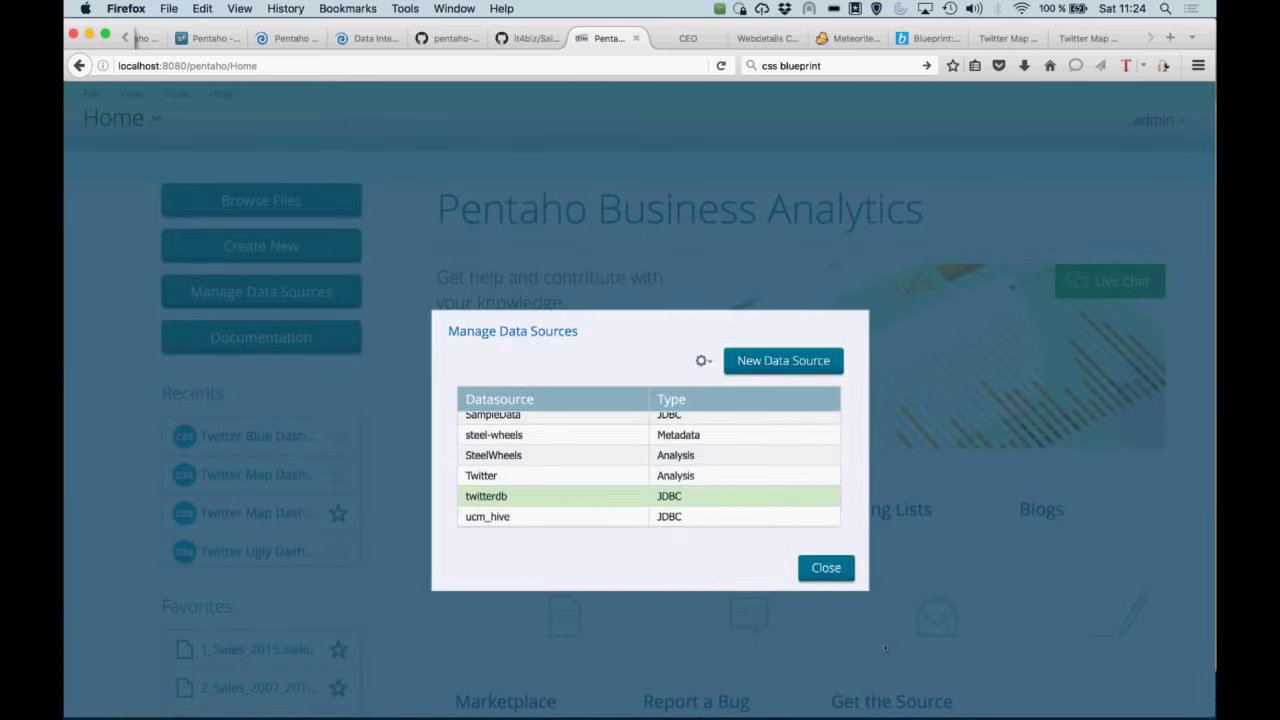
{"action": "left_click", "coordinate": [826, 567]}
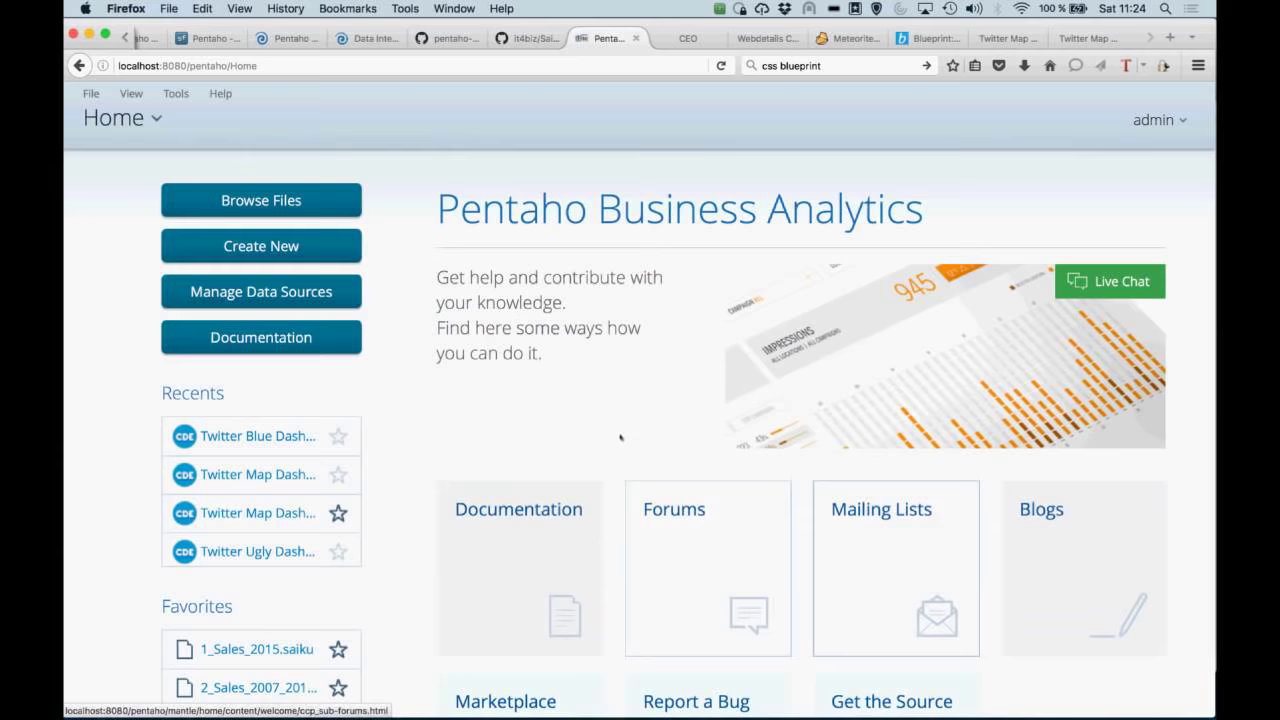
View the New Data Source wizard's source types, then cancel it and close Manage Data Sources.
{"action": "left_click", "coordinate": [301, 296]}
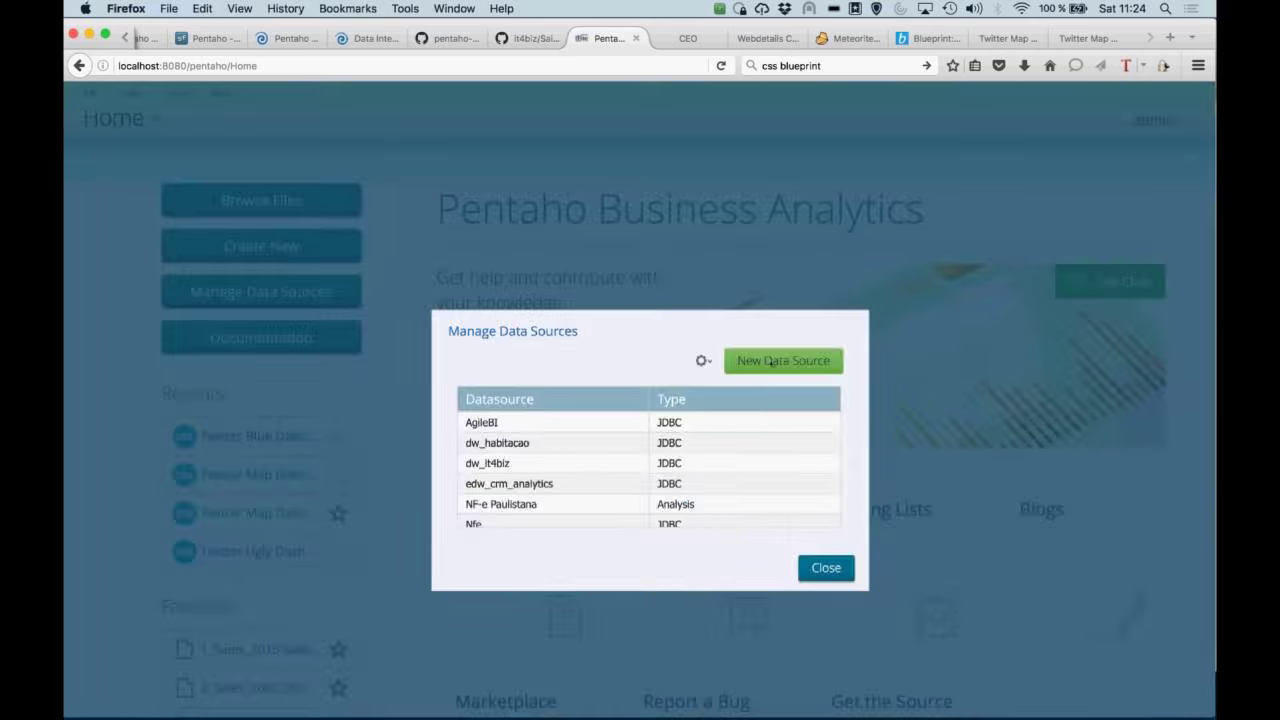
{"action": "left_click", "coordinate": [770, 362]}
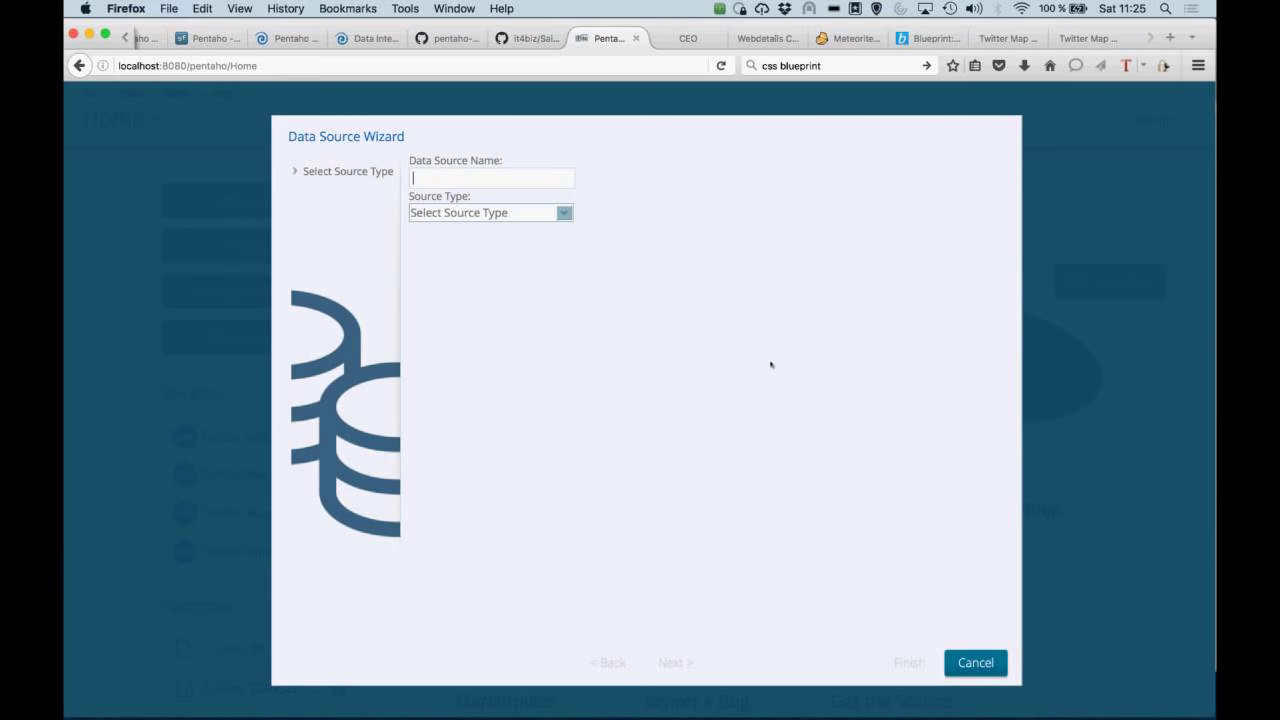
{"action": "left_click", "coordinate": [552, 217]}
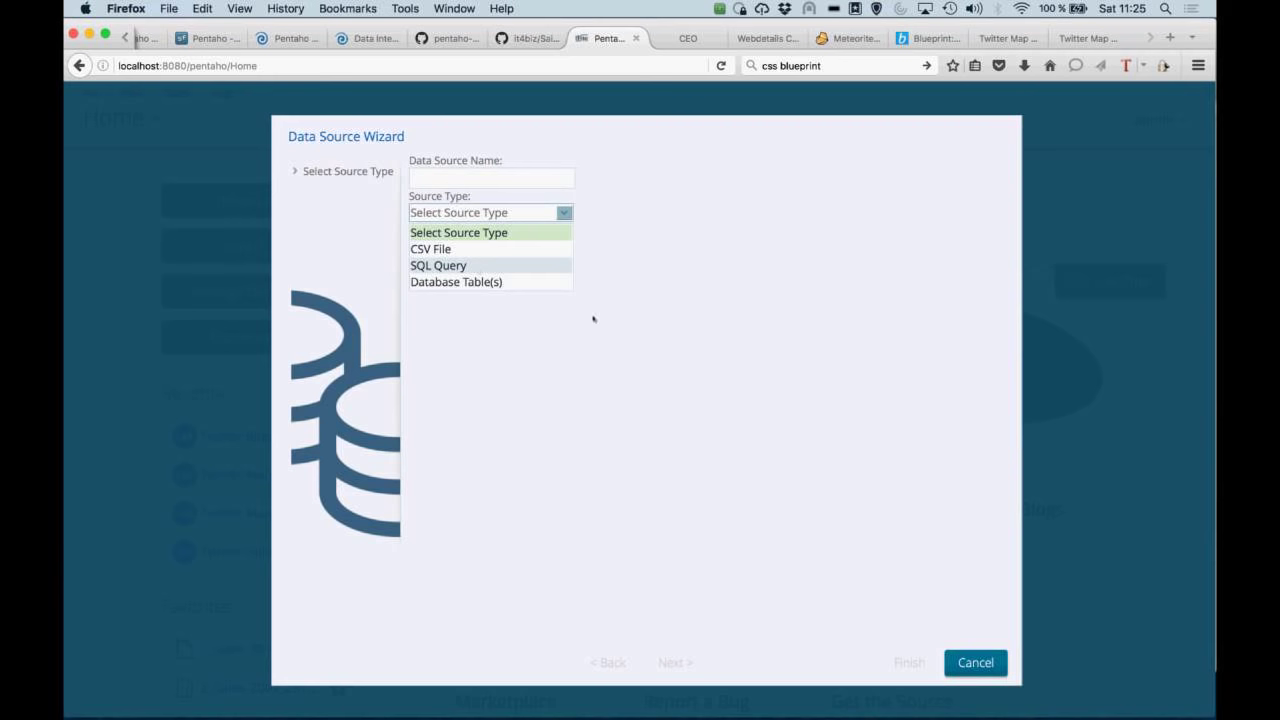
{"action": "left_click", "coordinate": [978, 659]}
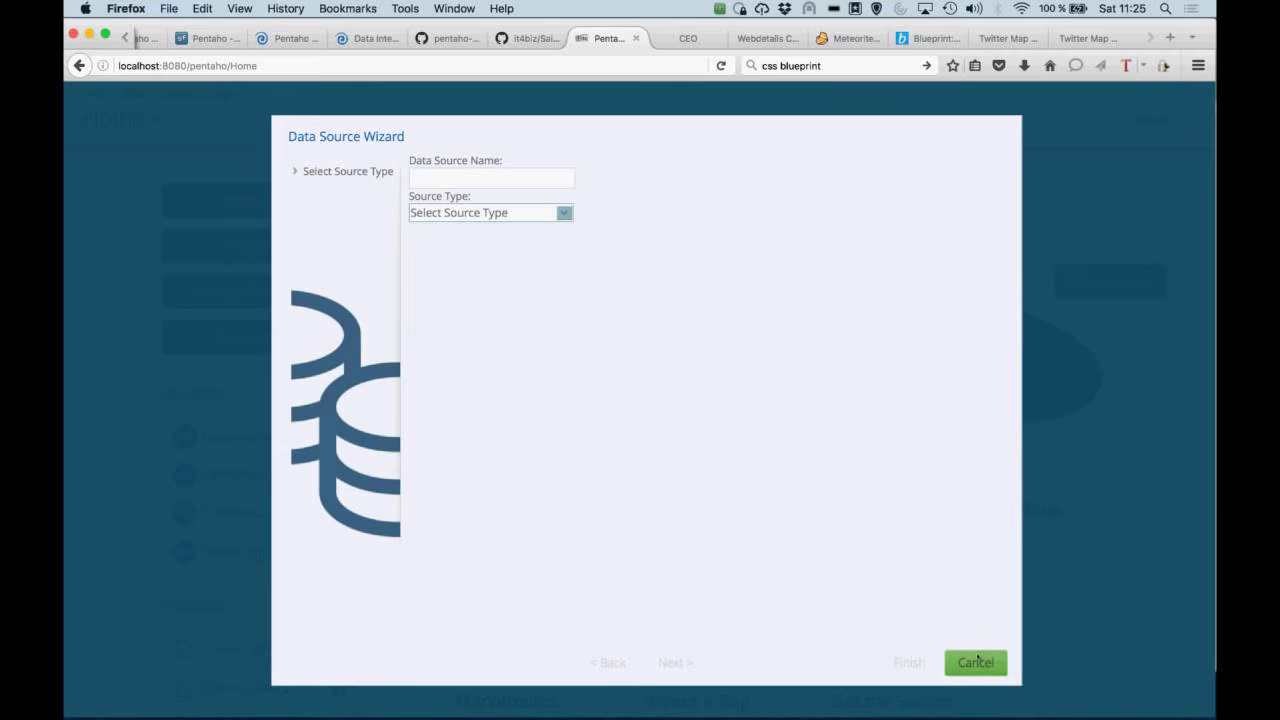
{"action": "left_click", "coordinate": [976, 662]}
{"action": "left_click", "coordinate": [826, 566]}
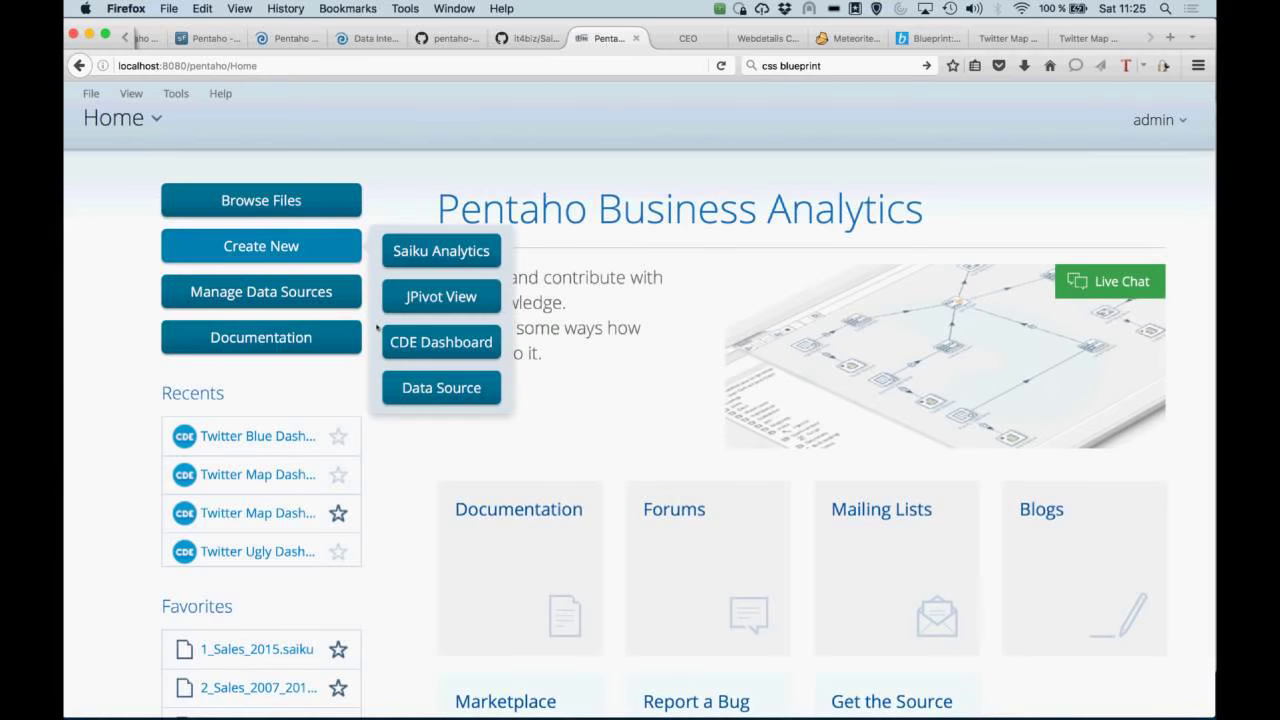
Start a new data source via Create New and name it espana.
{"action": "left_click", "coordinate": [335, 292]}
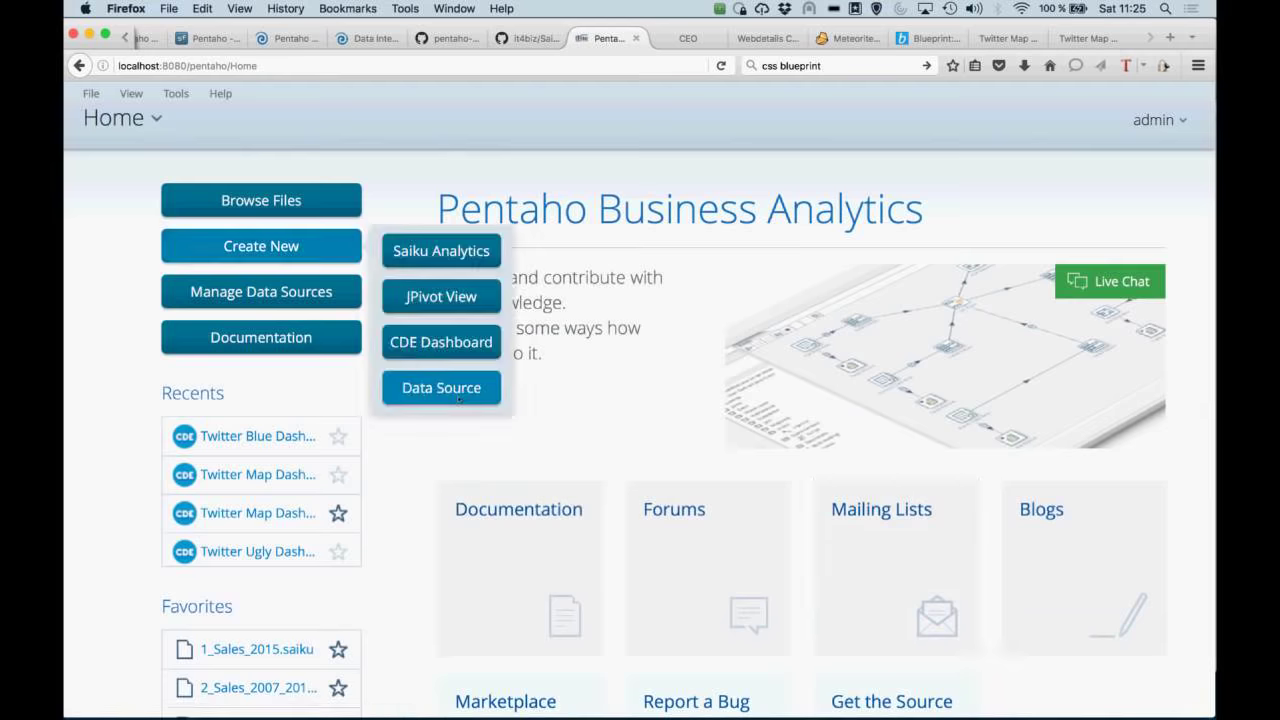
{"action": "left_click", "coordinate": [458, 395]}
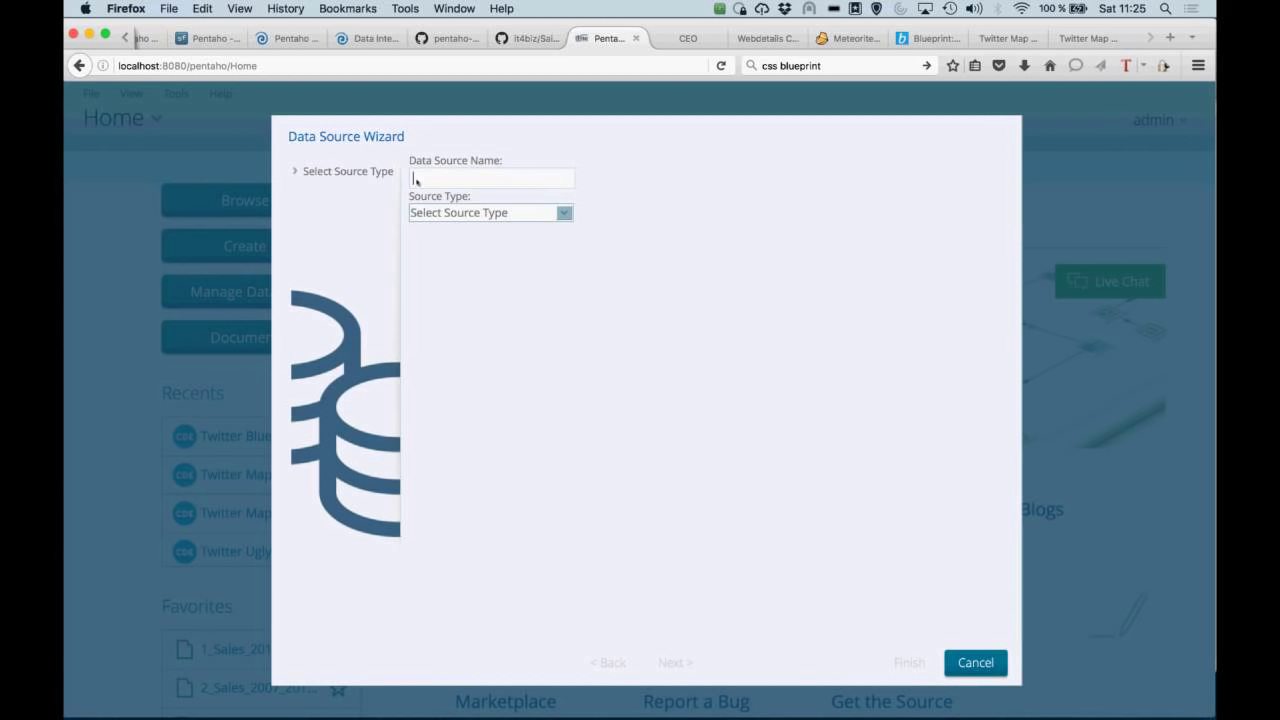
{"action": "type", "text": "espana madrid"}
{"action": "key", "text": "BackSpace"}
{"action": "key", "text": "BackSpace"}
{"action": "key", "text": "BackSpace"}
{"action": "key", "text": "BackSpace"}
{"action": "key", "text": "BackSpace"}
{"action": "key", "text": "BackSpace"}
{"action": "key", "text": "BackSpace"}
{"action": "key", "text": "BackSpace"}
{"action": "key", "text": "BackSpace"}
{"action": "key", "text": "BackSpace"}
{"action": "key", "text": "BackSpace"}
{"action": "key", "text": "BackSpace"}
{"action": "key", "text": "BackSpace"}
{"action": "type", "text": "madrid"}
{"action": "key", "text": "BackSpace"}
{"action": "key", "text": "BackSpace"}
{"action": "key", "text": "BackSpace"}
{"action": "key", "text": "BackSpace"}
{"action": "key", "text": "BackSpace"}
{"action": "key", "text": "BackSpace"}
{"action": "type", "text": "espana_madri"}
{"action": "key", "text": "BackSpace"}
{"action": "key", "text": "BackSpace"}
{"action": "key", "text": "BackSpace"}
{"action": "key", "text": "BackSpace"}
{"action": "key", "text": "BackSpace"}
{"action": "key", "text": "BackSpace"}
{"action": "key", "text": "BackSpace"}
{"action": "key", "text": "BackSpace"}
{"action": "key", "text": "BackSpace"}
{"action": "key", "text": "BackSpace"}
{"action": "key", "text": "BackSpace"}
{"action": "key", "text": "BackSpace"}
{"action": "type", "text": "espana"}
Set the source type to SQL Query on the twitterdb connection, after briefly trying CSV File.
{"action": "left_click", "coordinate": [518, 213]}
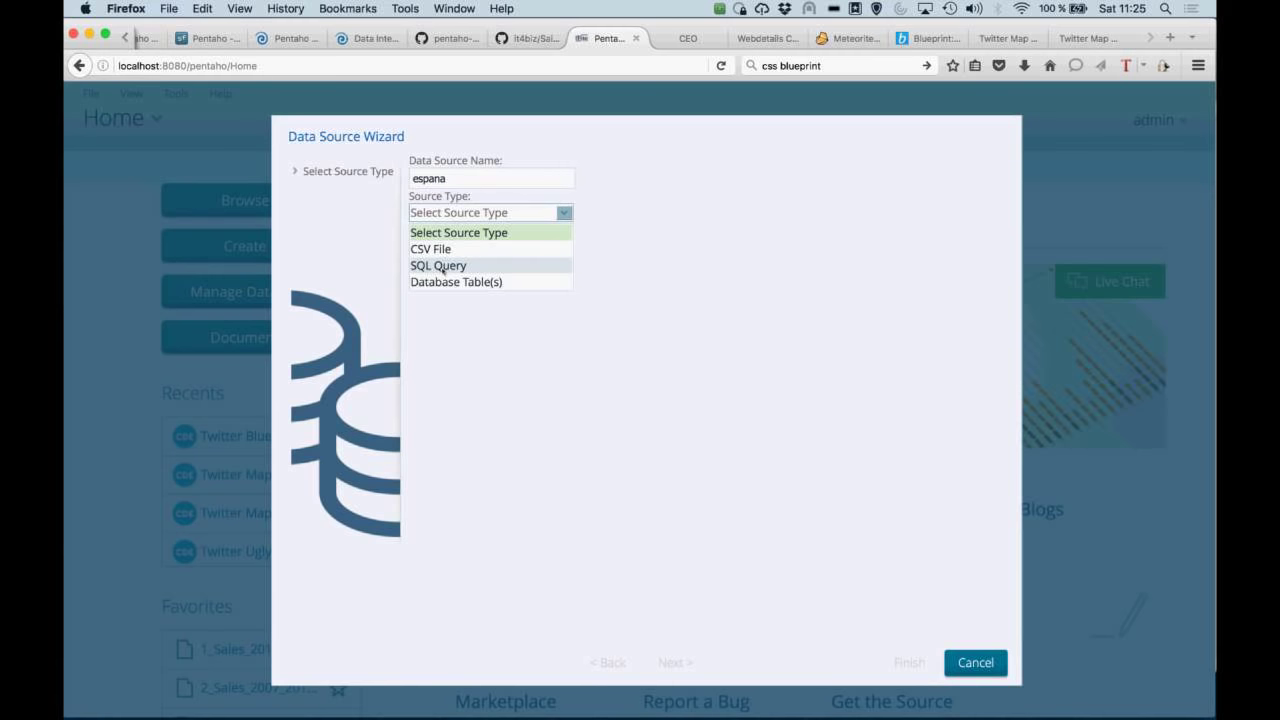
{"action": "left_click", "coordinate": [443, 267]}
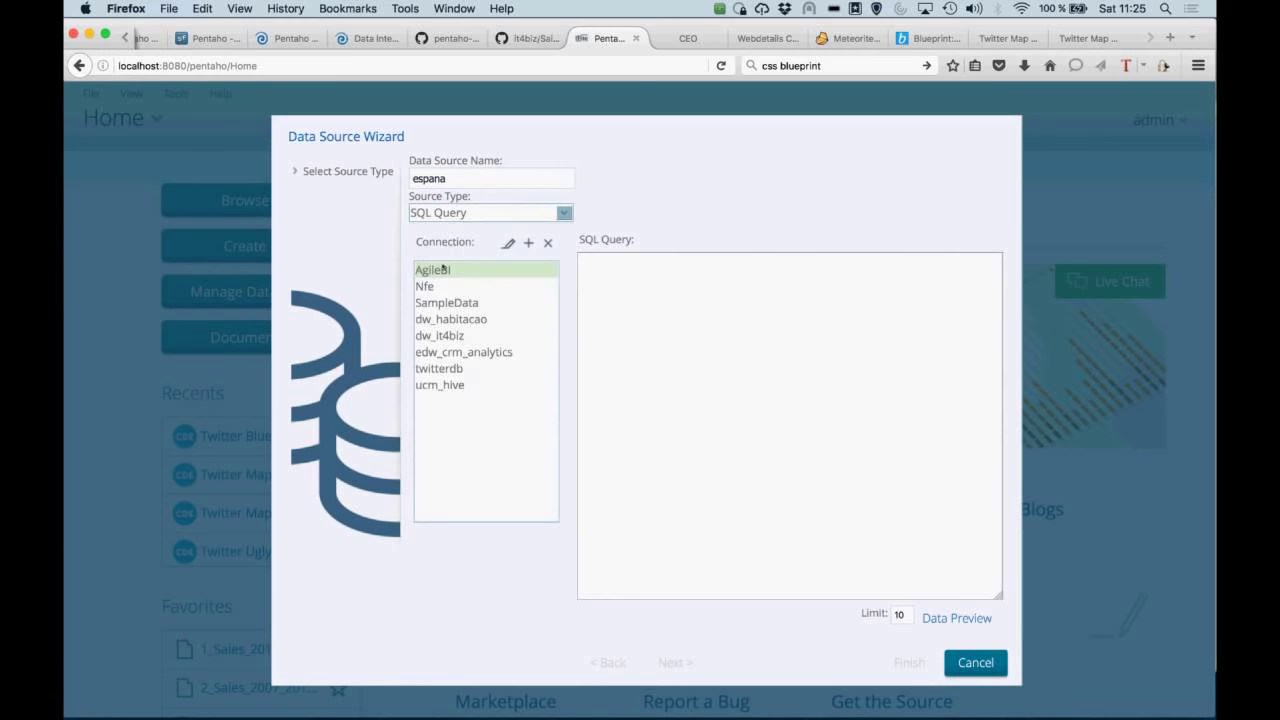
{"action": "left_click", "coordinate": [451, 212]}
{"action": "left_click", "coordinate": [450, 252]}
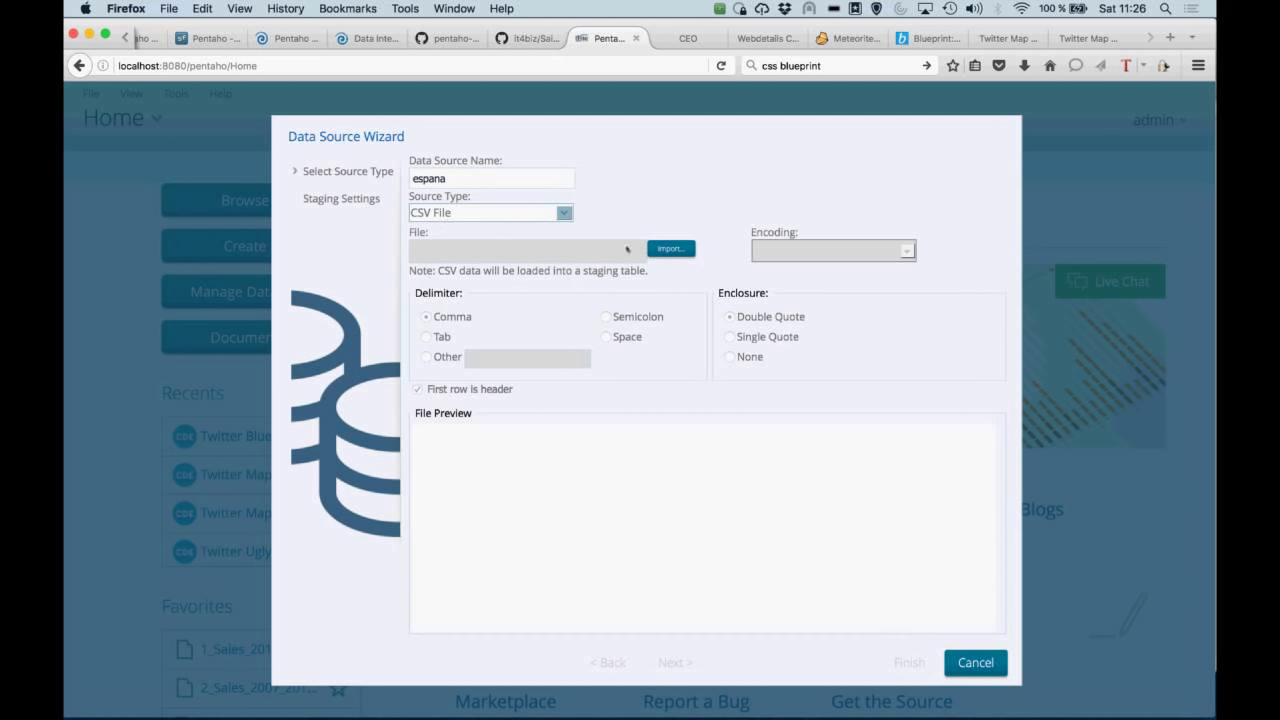
{"action": "left_click", "coordinate": [670, 249]}
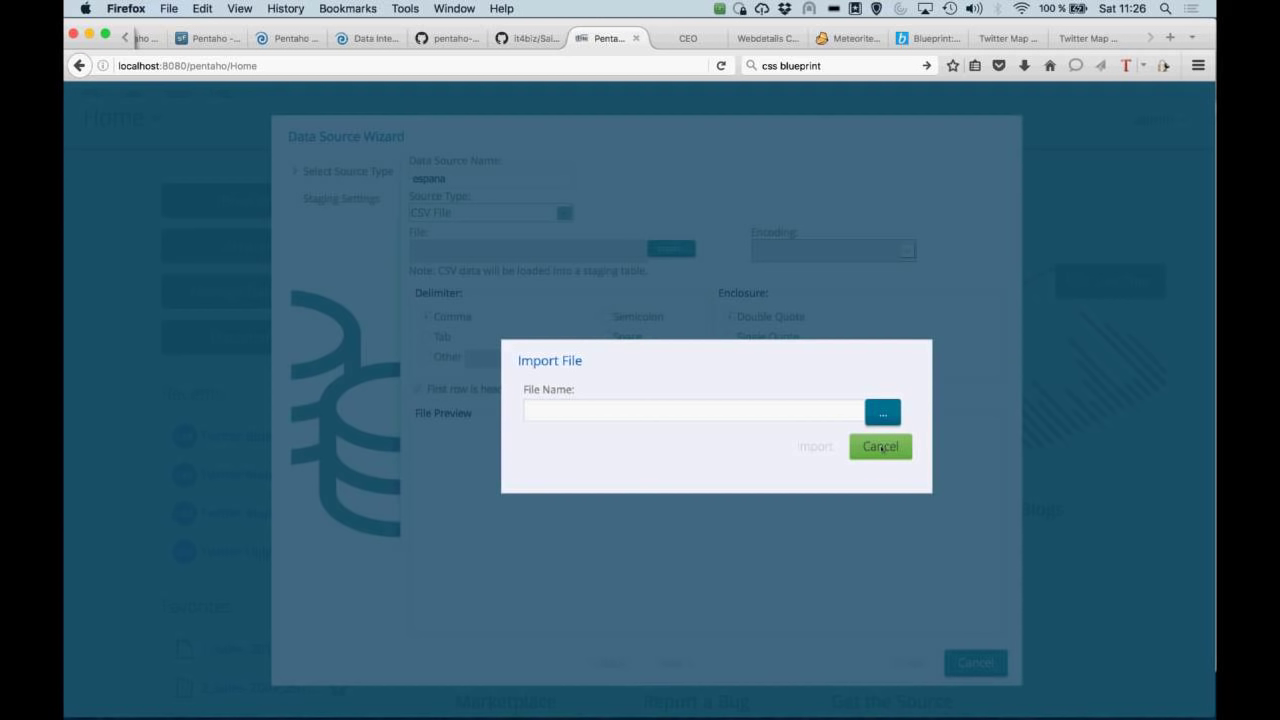
{"action": "left_click", "coordinate": [880, 446]}
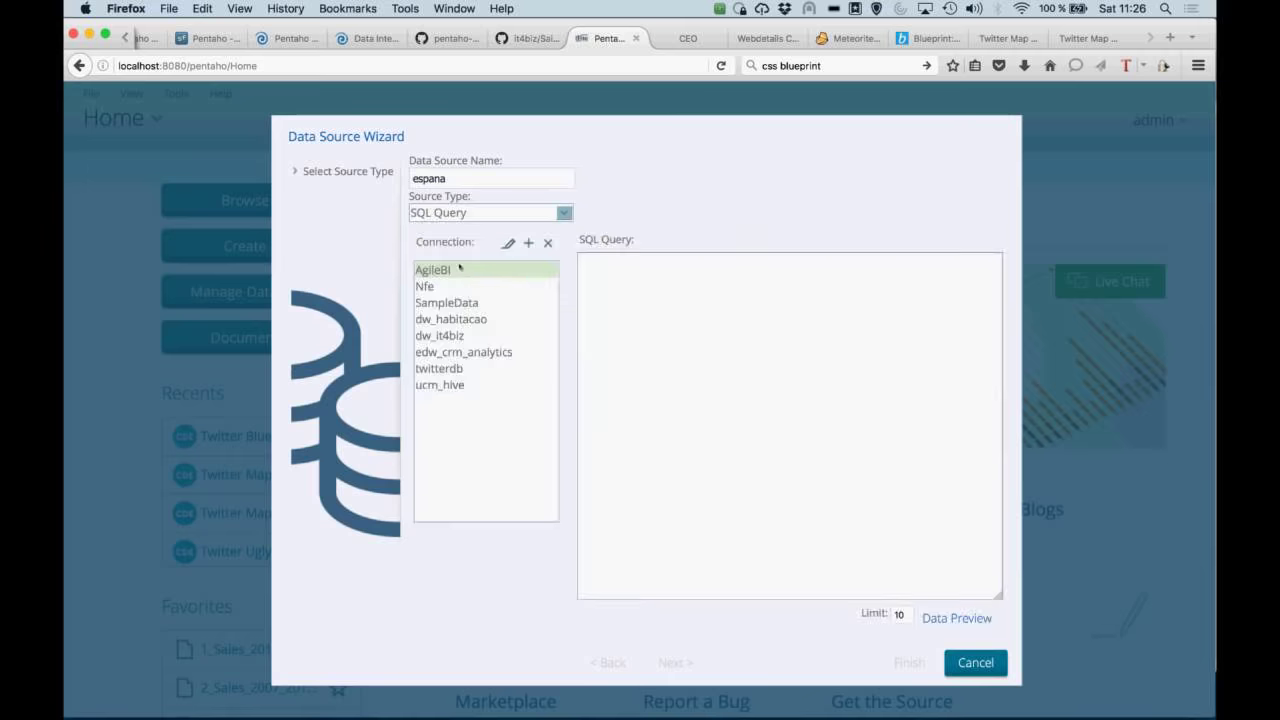
{"action": "left_click", "coordinate": [450, 370]}
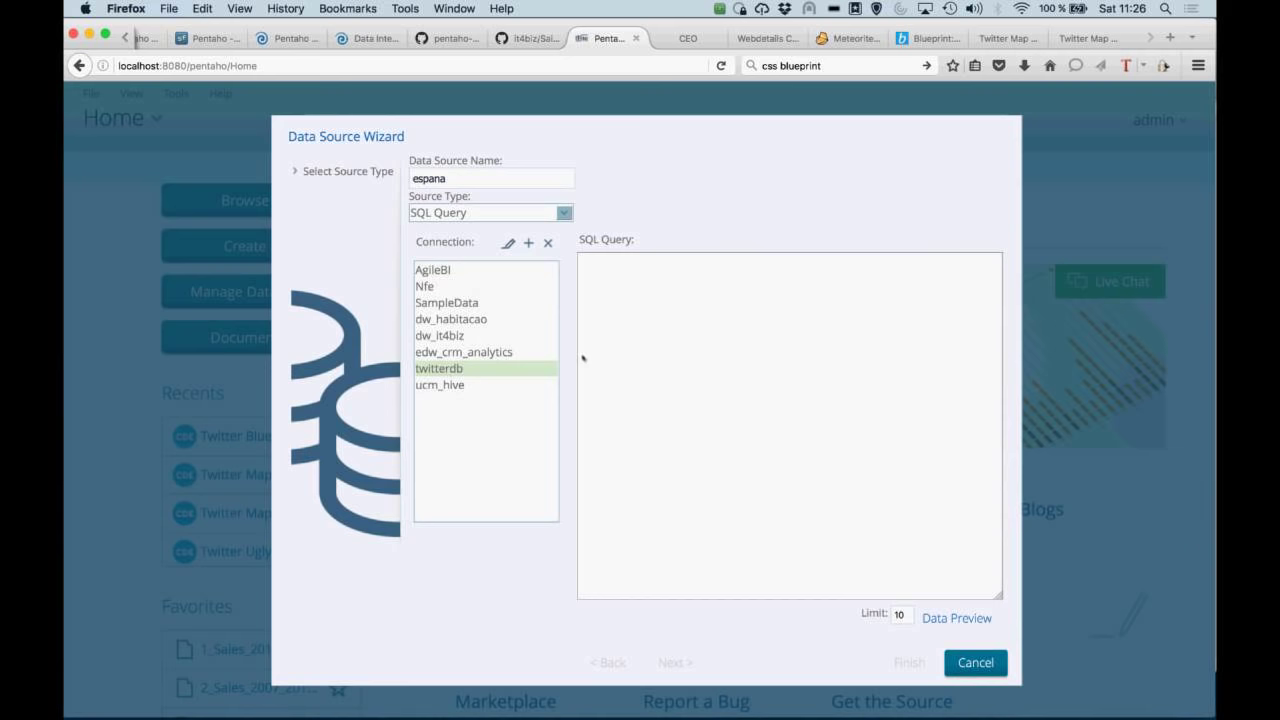
{"action": "left_click", "coordinate": [648, 297]}
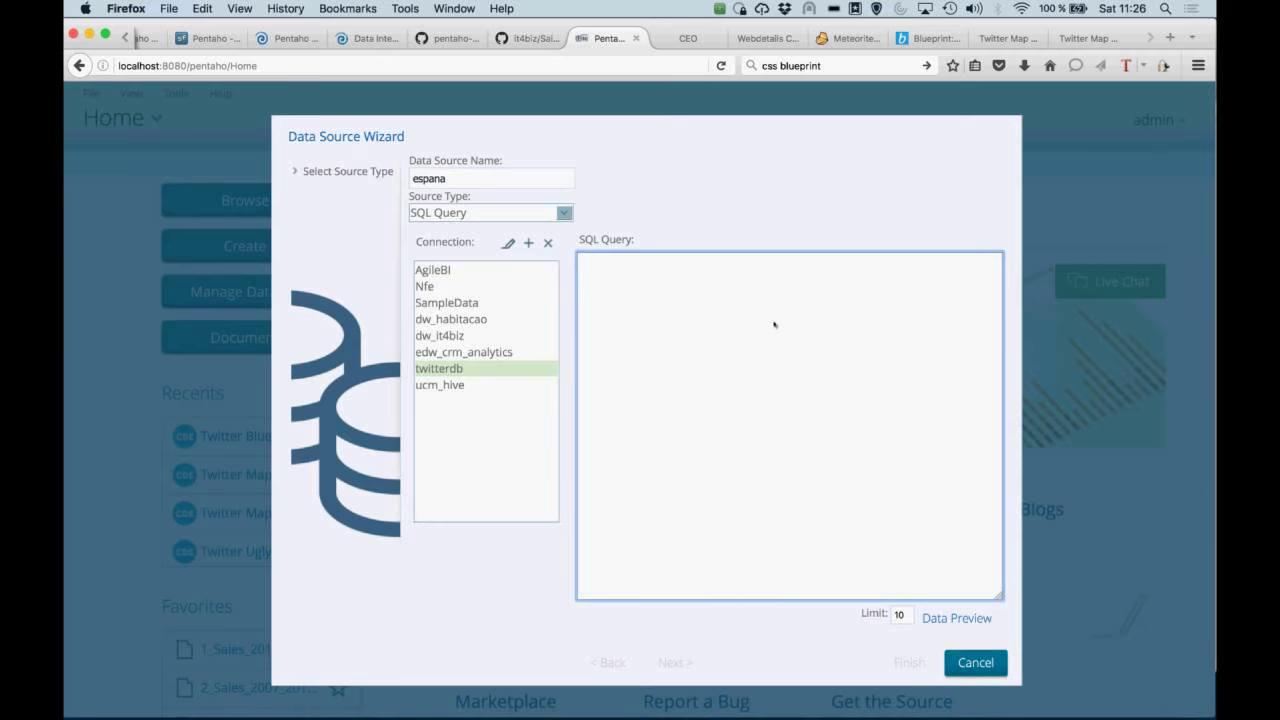
{"action": "key", "text": "super+Tab"}
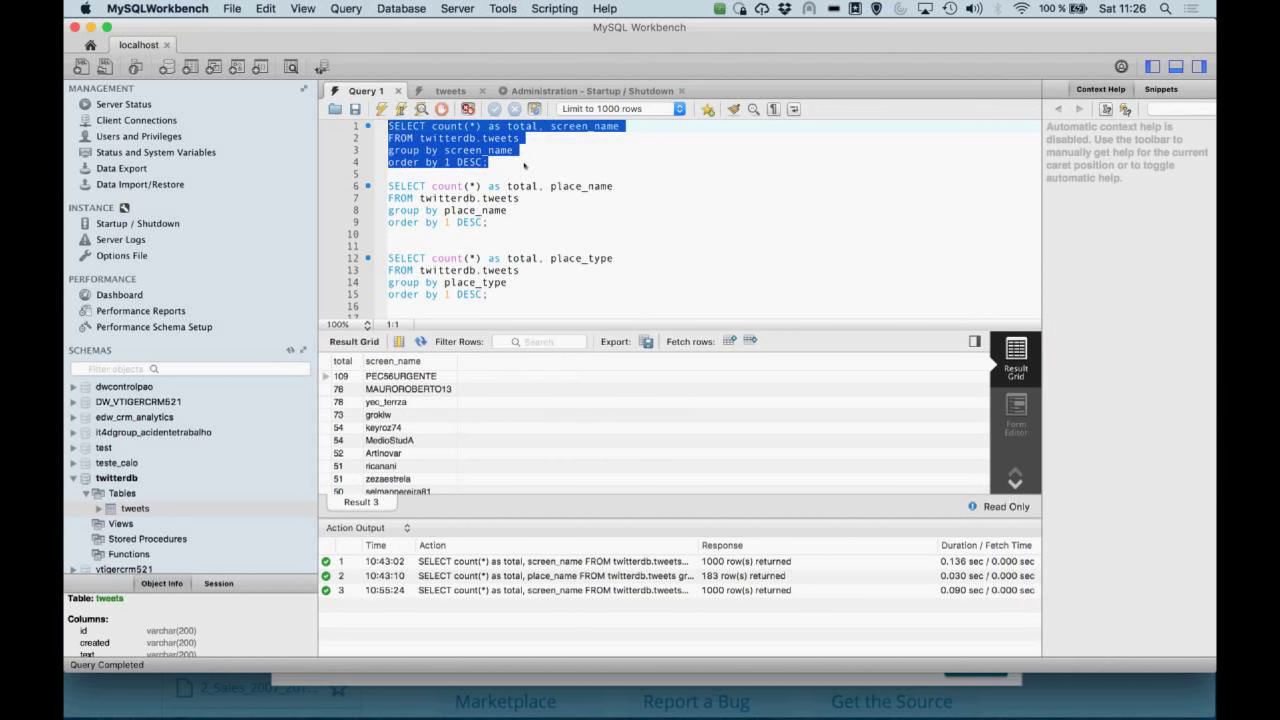
Paste the screen_name count query into the wizard and try finishing, hitting a validation error.
{"action": "key", "text": "super+Tab"}
{"action": "type", "text": "SELECT count(*) as total, screen_name FROM twitterdb.tweets group by screen_name order by 1 DESC;"}
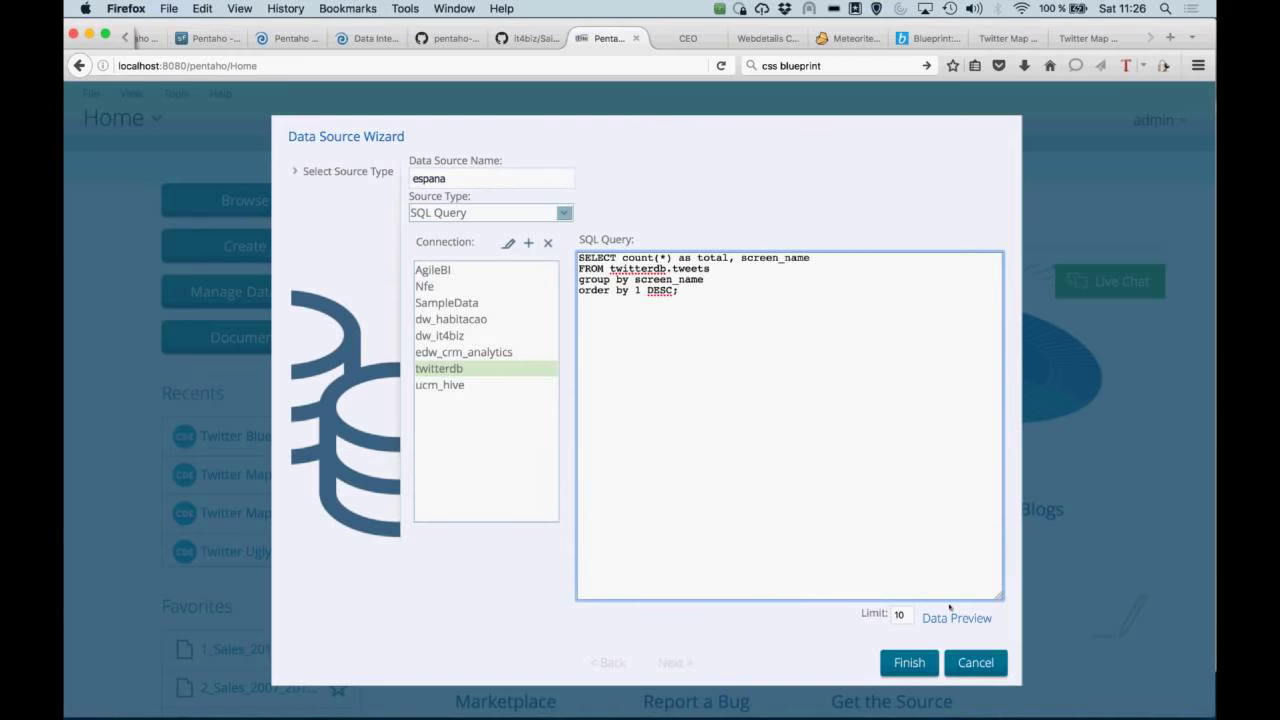
{"action": "left_click", "coordinate": [950, 608]}
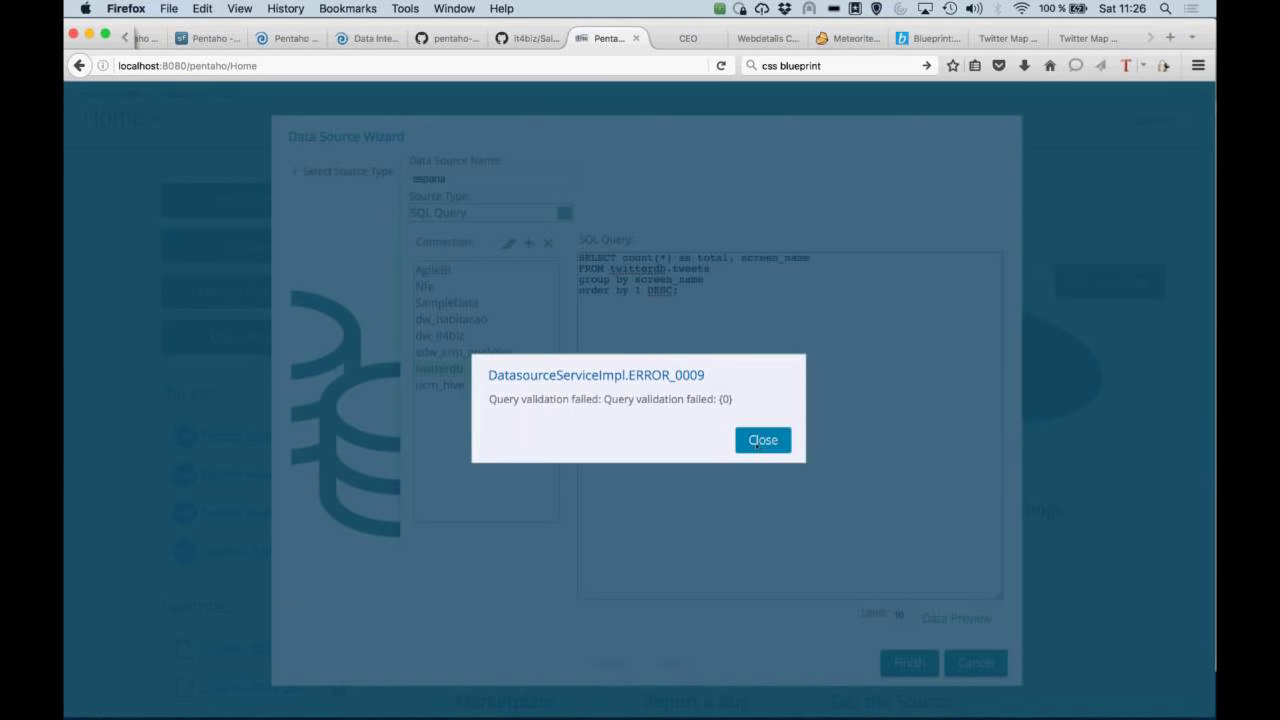
{"action": "left_click", "coordinate": [757, 443]}
Simplify the query to SELECT * FROM twitterdb.tweets and preview it, which fails validation.
{"action": "key", "text": "BackSpace"}
{"action": "left_click_drag", "start_coordinate": [623, 260], "coordinate": [812, 260]}
{"action": "type", "text": "*"}
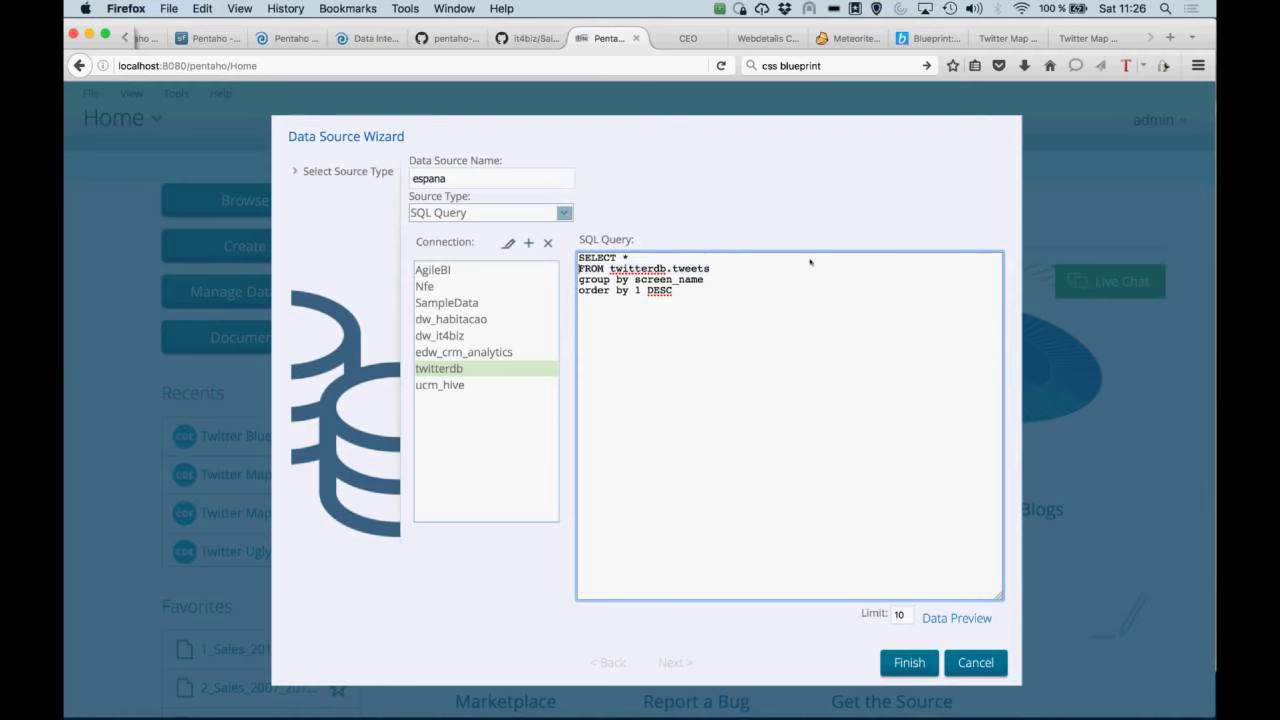
{"action": "key", "text": "Down"}
{"action": "key", "text": "Home"}
{"action": "key", "text": "shift+End"}
{"action": "key", "text": "Left"}
{"action": "key", "text": "BackSpace"}
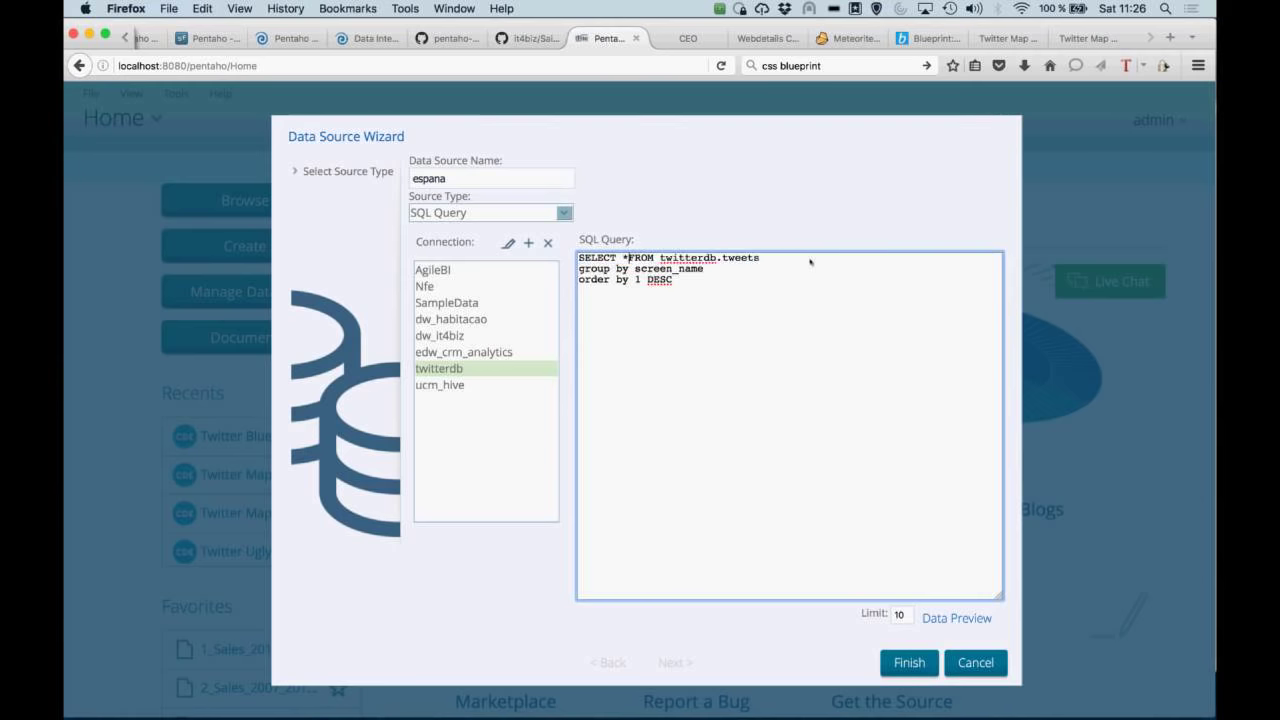
{"action": "key", "text": "Down"}
{"action": "key", "text": "Down"}
{"action": "key", "text": "End"}
{"action": "key", "text": "shift+Up"}
{"action": "key", "text": "shift+Left"}
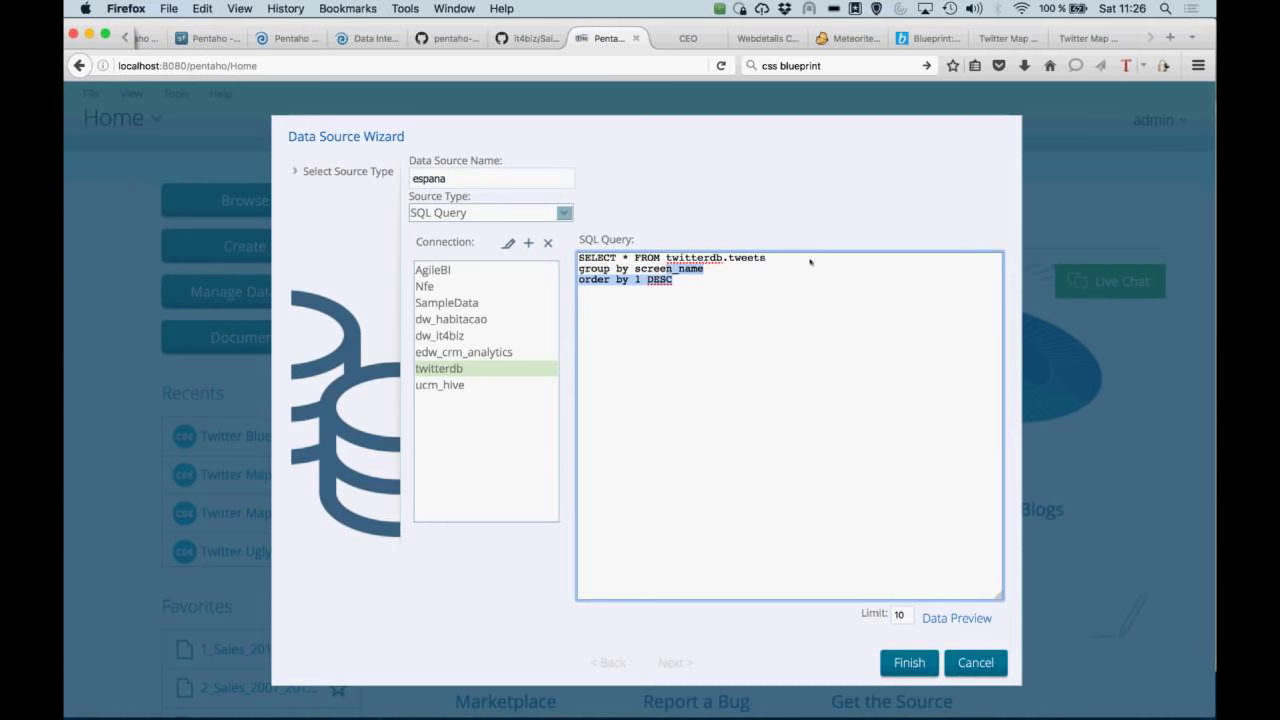
{"action": "key", "text": "shift+Left"}
{"action": "key", "text": "shift+Left"}
{"action": "key", "text": "shift+Left"}
{"action": "key", "text": "shift+Left"}
{"action": "key", "text": "shift+Left"}
{"action": "key", "text": "shift+Left"}
{"action": "key", "text": "shift+Left"}
{"action": "key", "text": "shift+Left"}
{"action": "key", "text": "shift+Left"}
{"action": "key", "text": "shift+Left"}
{"action": "key", "text": "shift+Left"}
{"action": "key", "text": "shift+Left"}
{"action": "key", "text": "shift+Left"}
{"action": "key", "text": "shift+Left"}
{"action": "key", "text": "BackSpace"}
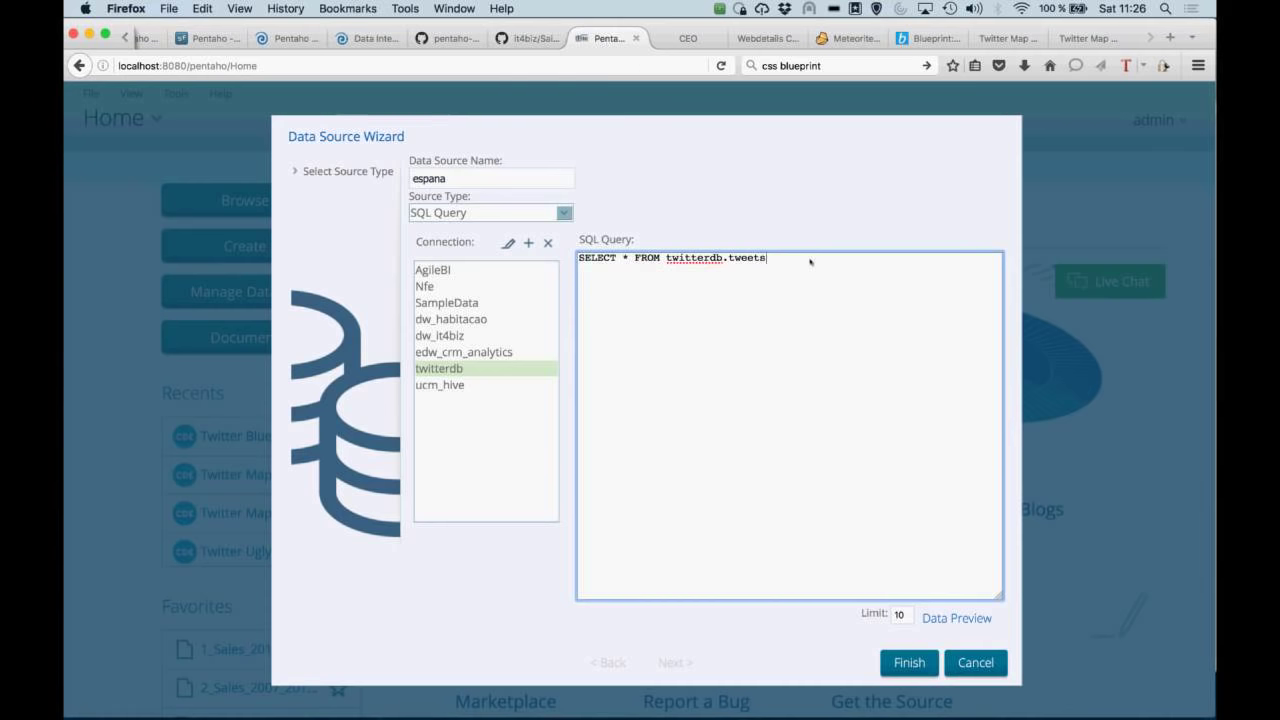
{"action": "left_click", "coordinate": [961, 619]}
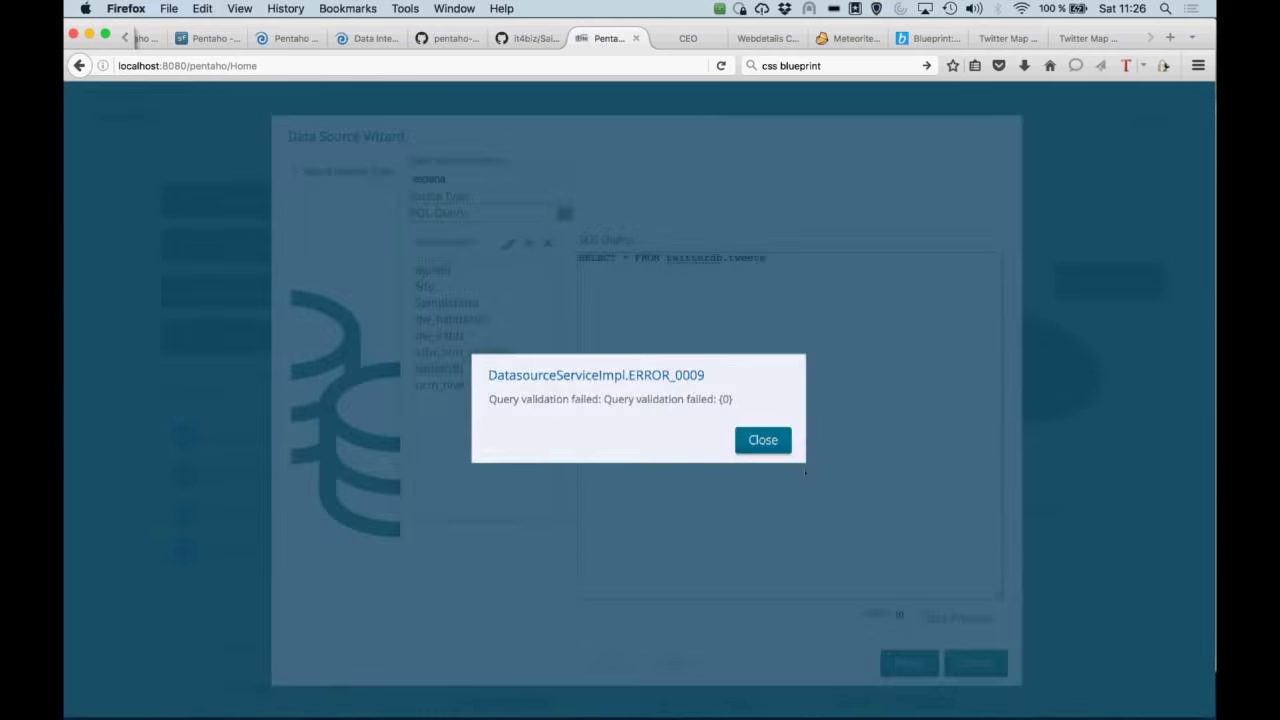
{"action": "left_click", "coordinate": [763, 440]}
Retry with SELECT * FROM tweets, then delete the whole query after it fails.
{"action": "left_click_drag", "start_coordinate": [666, 258], "coordinate": [722, 258]}
{"action": "key", "text": "BackSpace"}
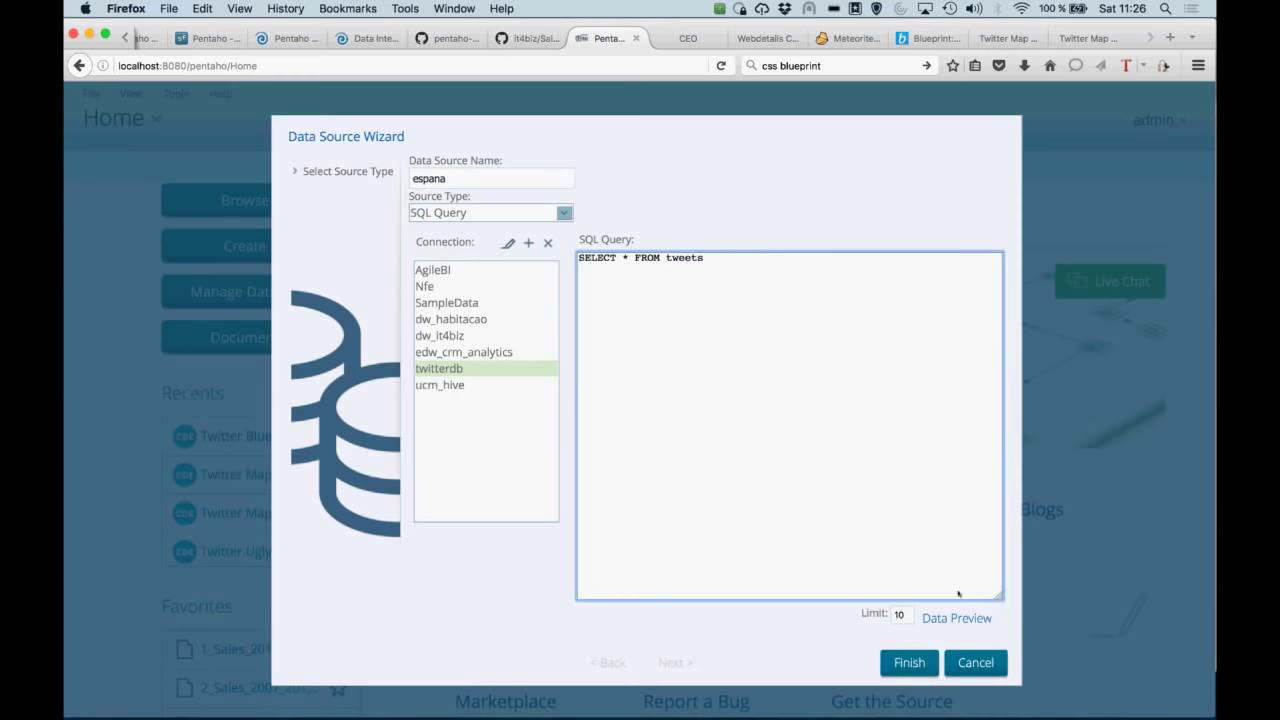
{"action": "left_click", "coordinate": [960, 620]}
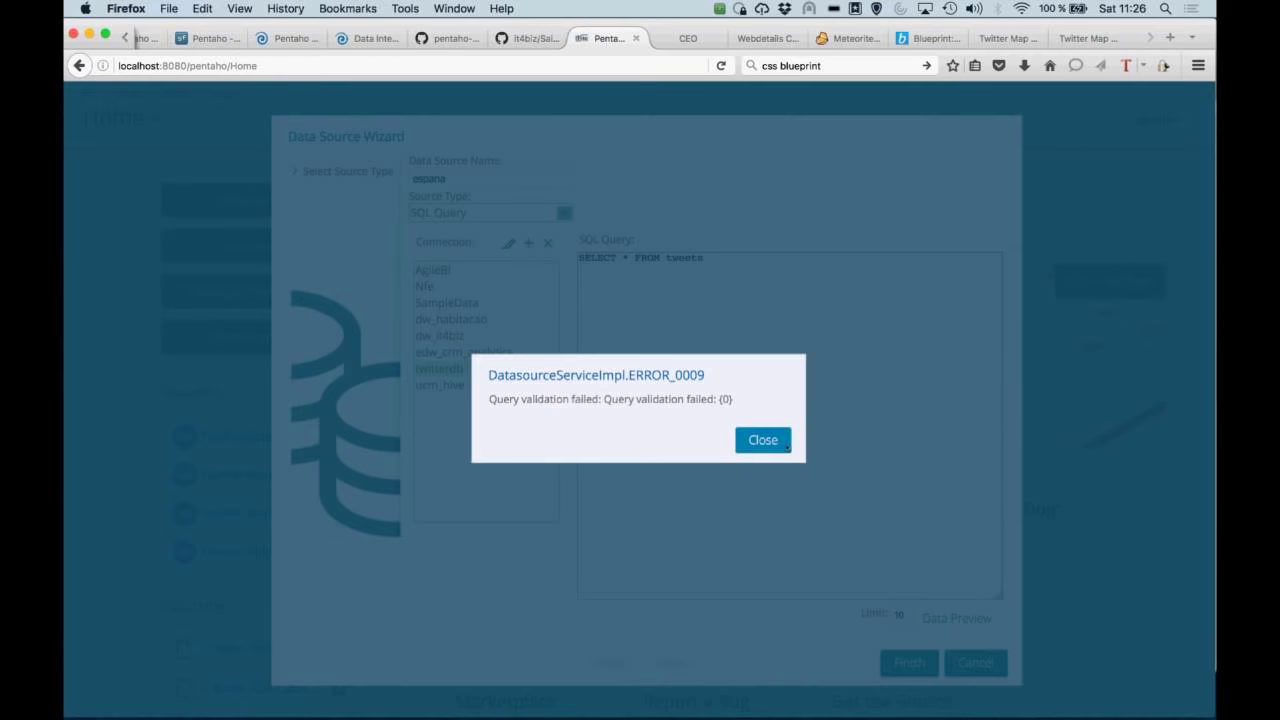
{"action": "left_click", "coordinate": [763, 440]}
{"action": "left_click", "coordinate": [737, 260]}
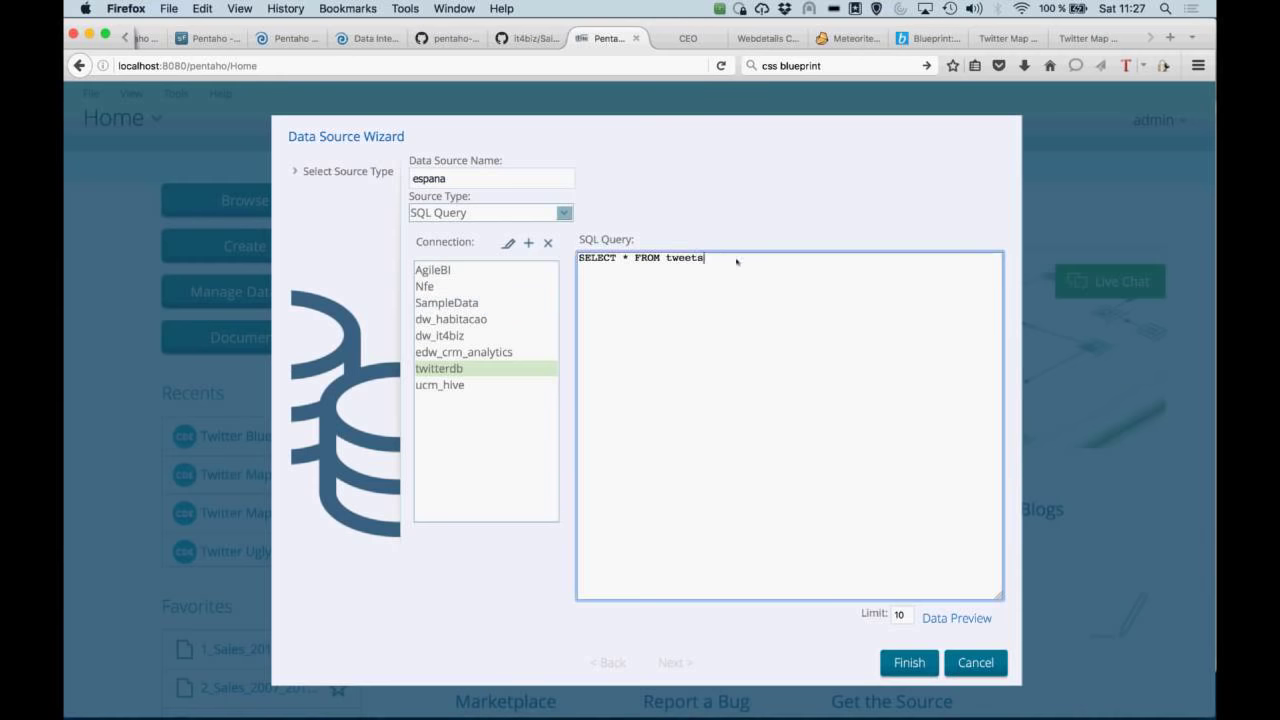
{"action": "left_click_drag", "start_coordinate": [737, 260], "coordinate": [578, 257]}
{"action": "key", "text": "BackSpace"}
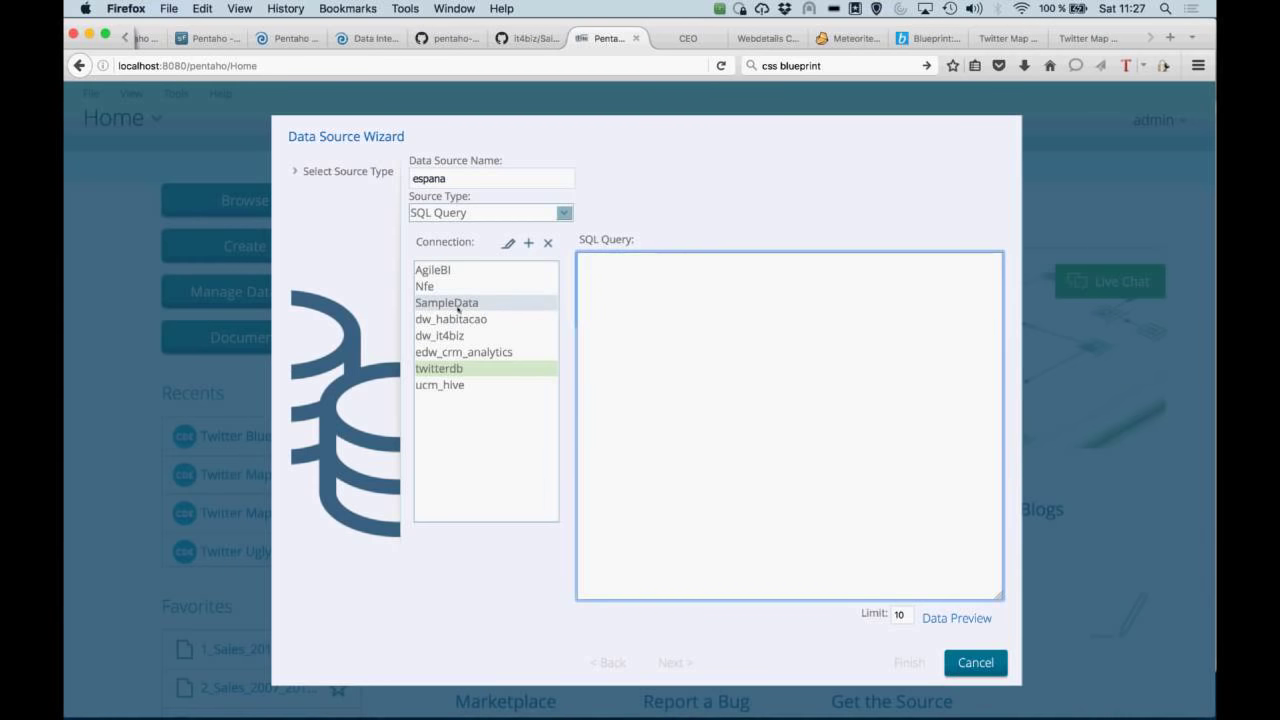
Try SampleData briefly, then reselect twitterdb and review its localhost, port 3306 settings.
{"action": "left_click", "coordinate": [457, 305]}
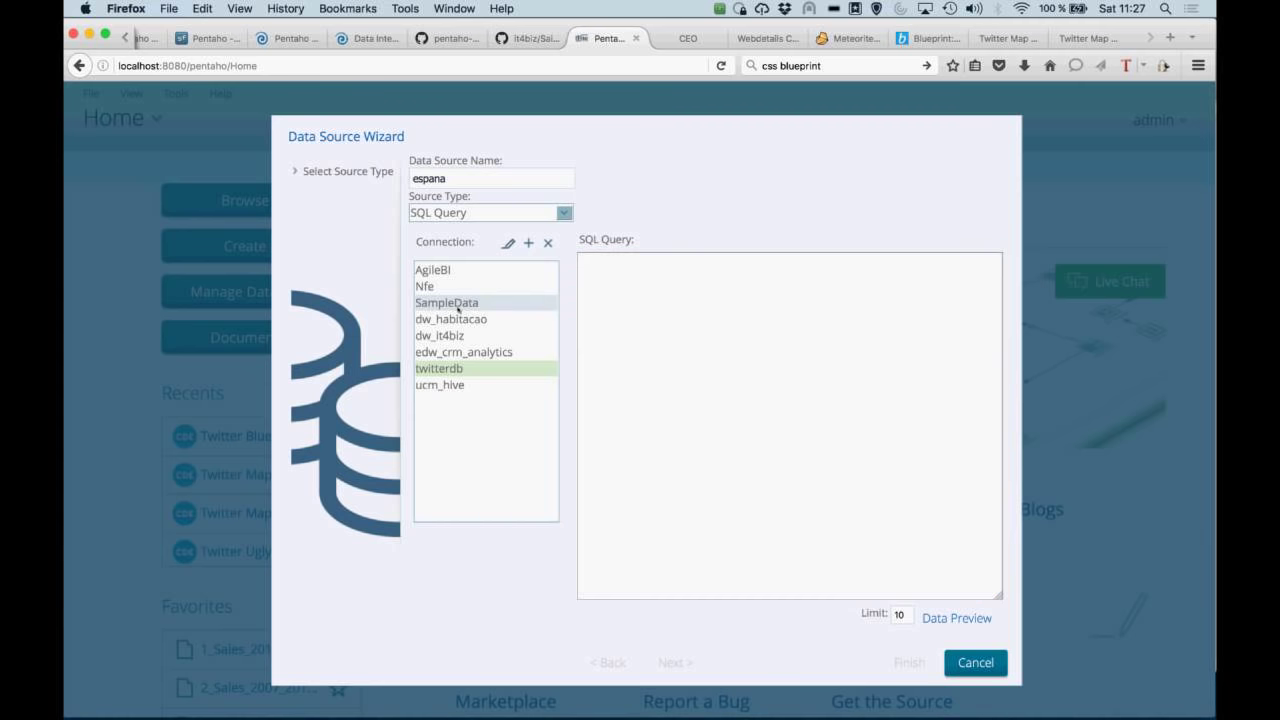
{"action": "left_click", "coordinate": [620, 278]}
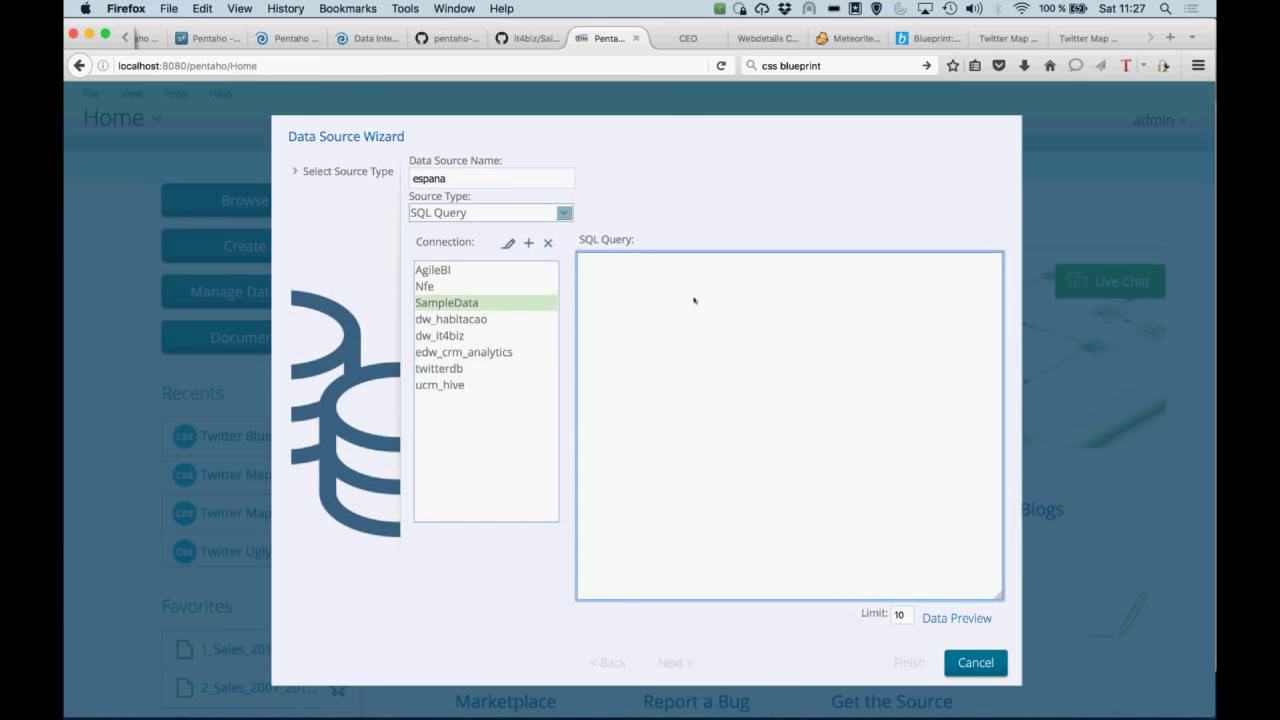
{"action": "type", "text": "selev"}
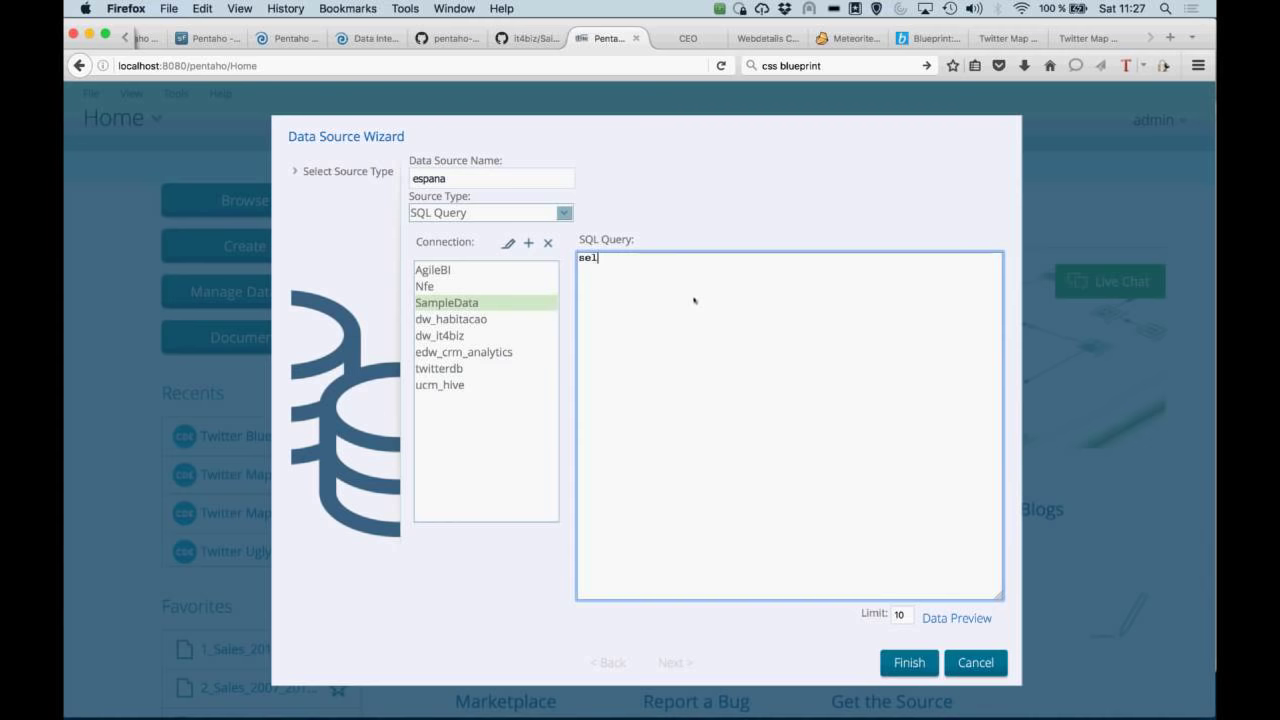
{"action": "key", "text": "BackSpace"}
{"action": "key", "text": "BackSpace"}
{"action": "key", "text": "BackSpace"}
{"action": "key", "text": "BackSpace"}
{"action": "key", "text": "BackSpace"}
{"action": "type", "text": "s"}
{"action": "left_click", "coordinate": [462, 306]}
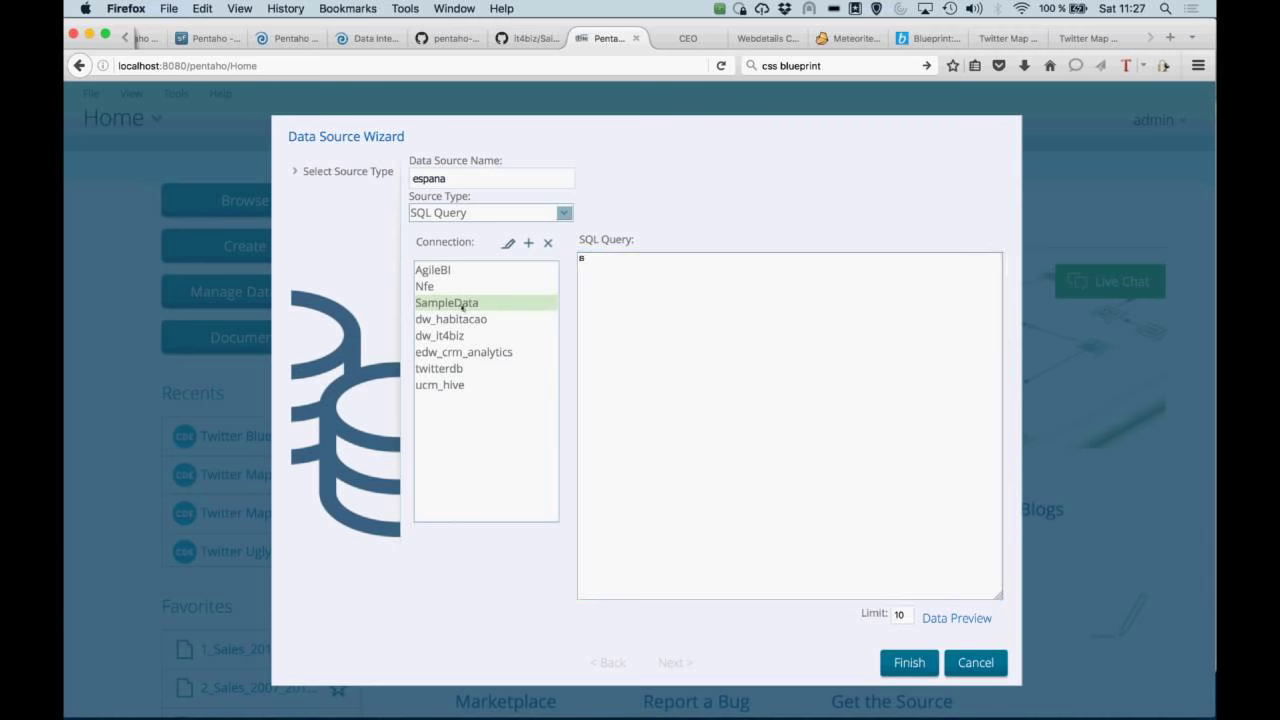
{"action": "left_click", "coordinate": [458, 368]}
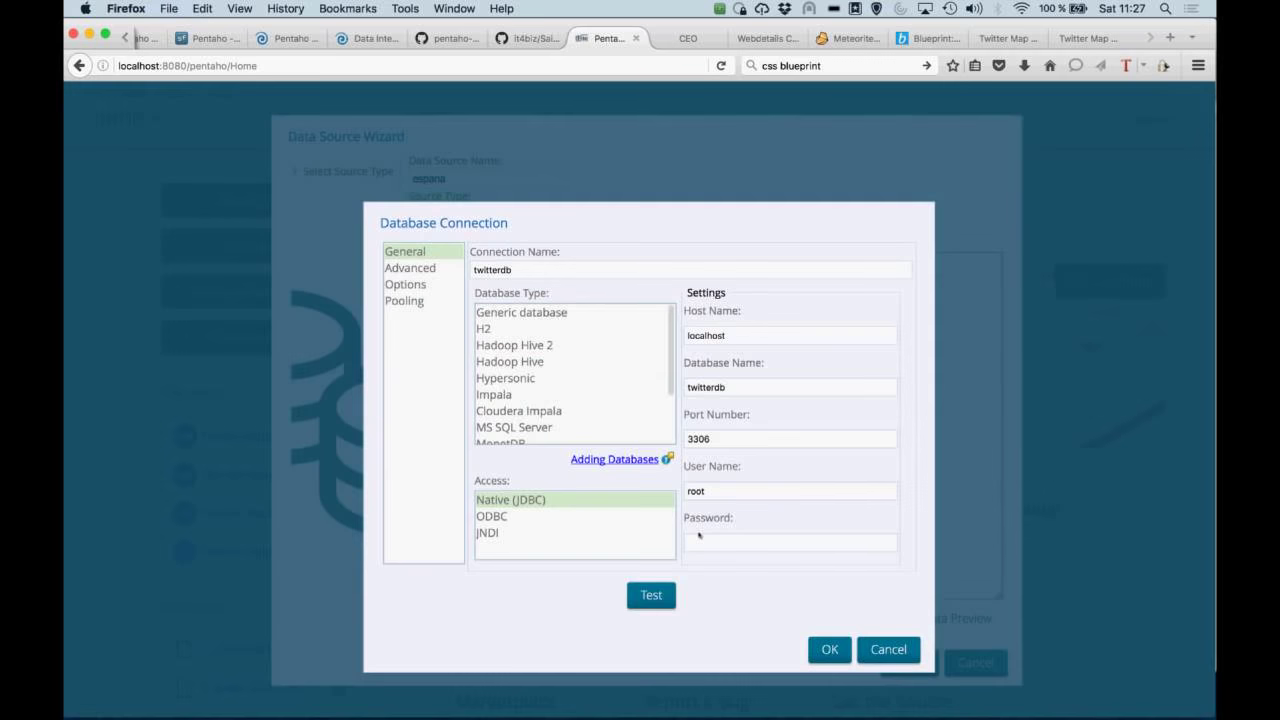
{"action": "key", "text": "Escape"}
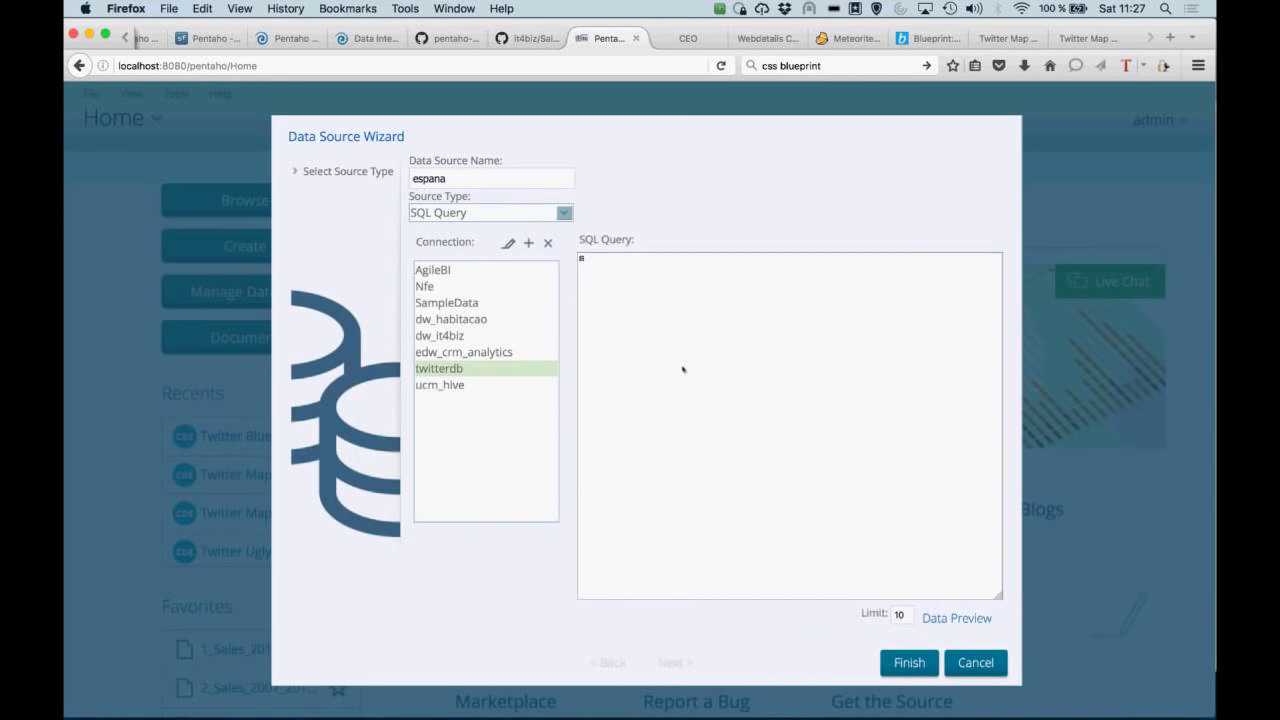
Run select * from twitterdb.tweets in MySQL Workbench, returning 1000 rows, and copy the query line.
{"action": "key", "text": "super+Tab"}
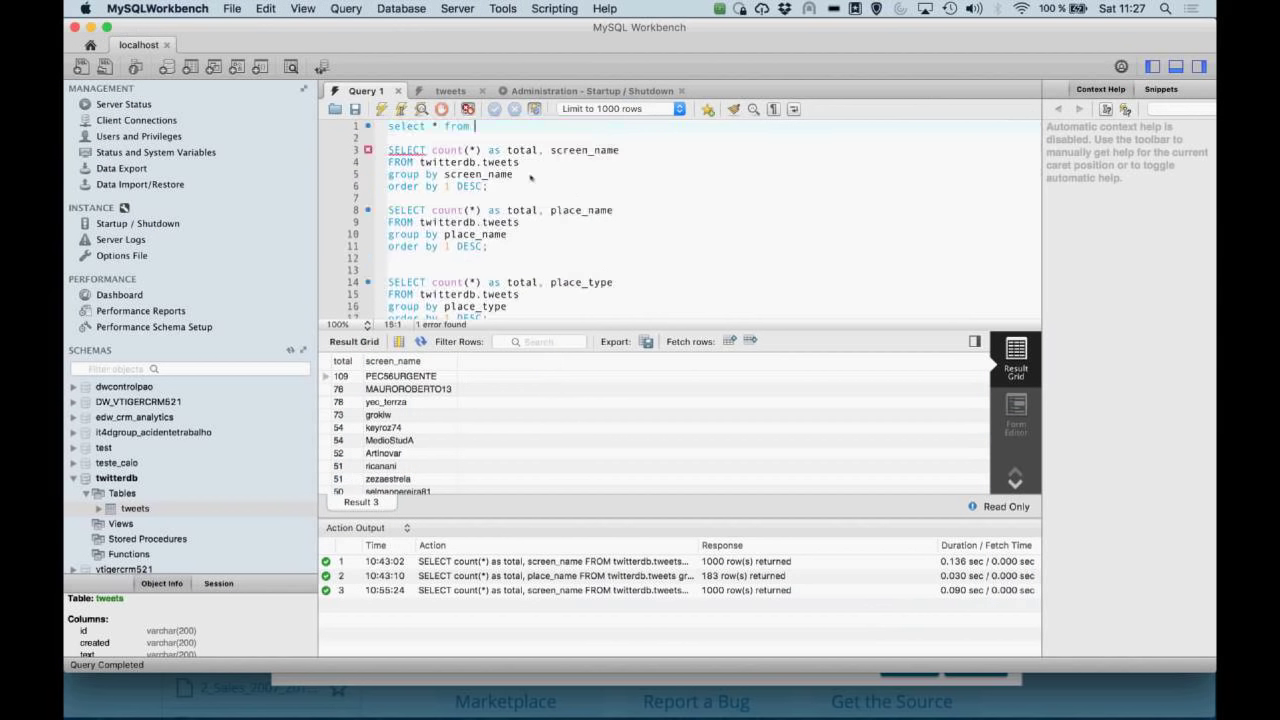
{"action": "type", "text": "t"}
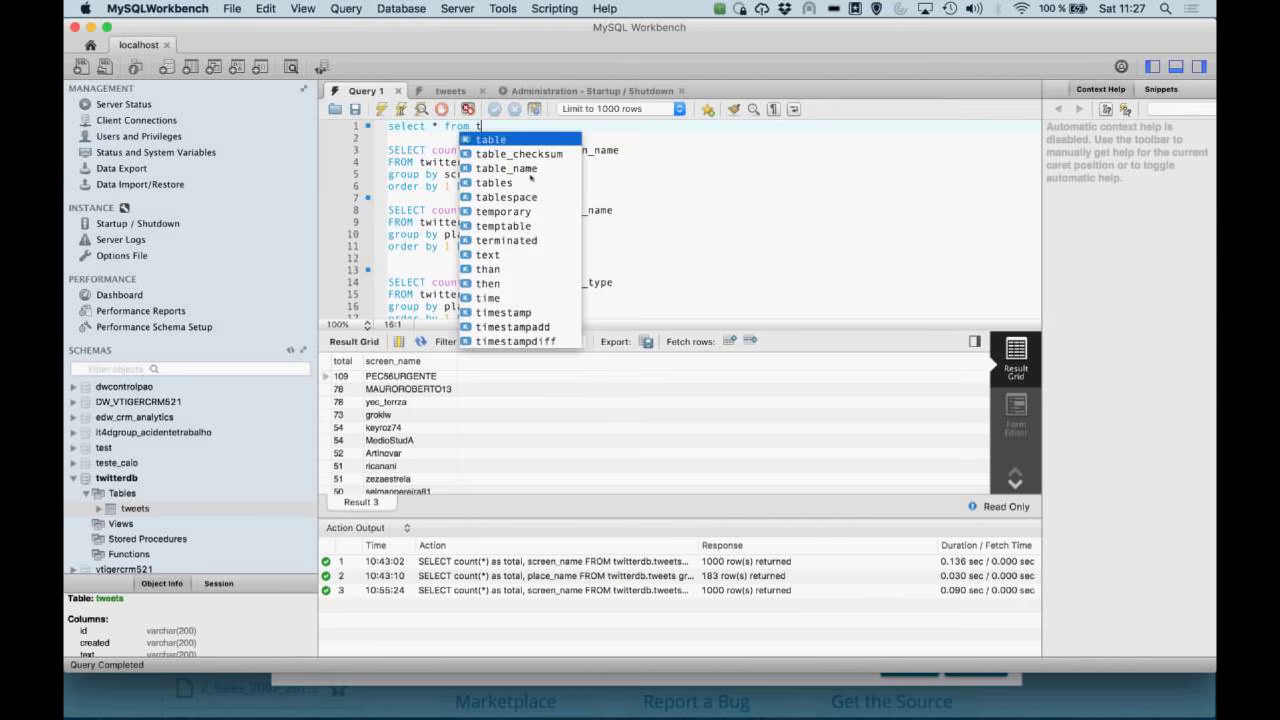
{"action": "type", "text": "wi"}
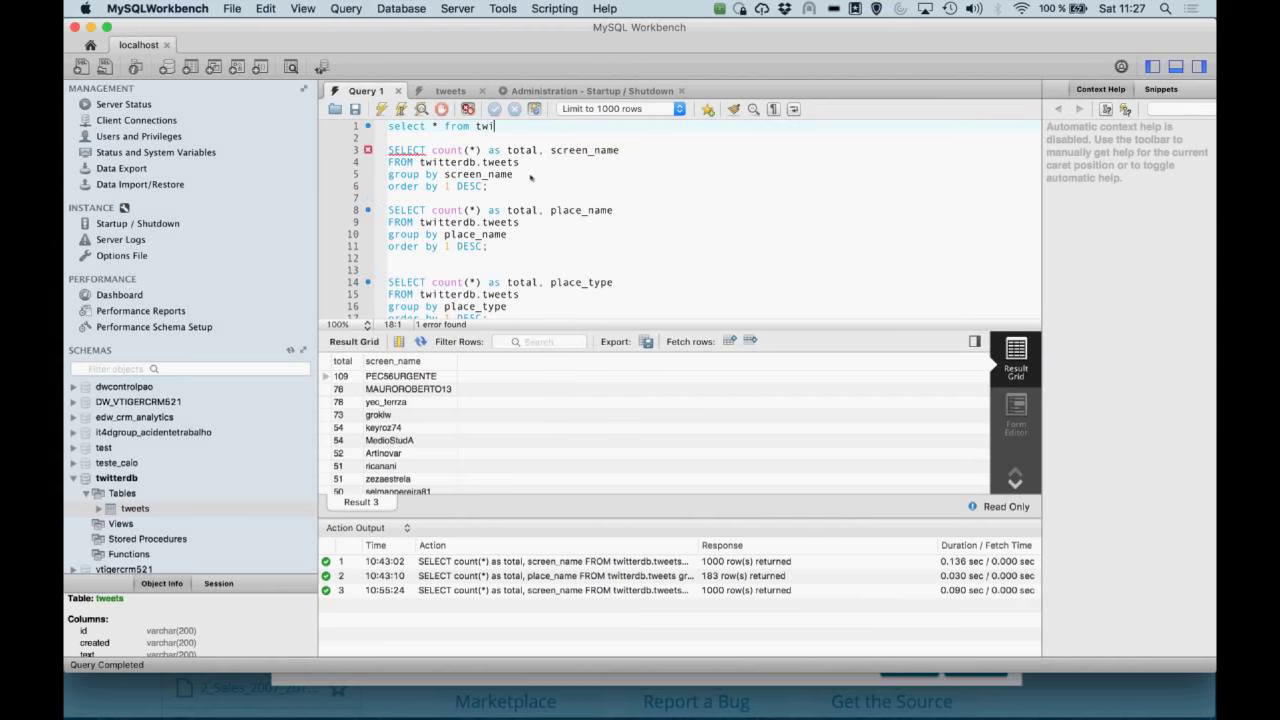
{"action": "type", "text": "tter."}
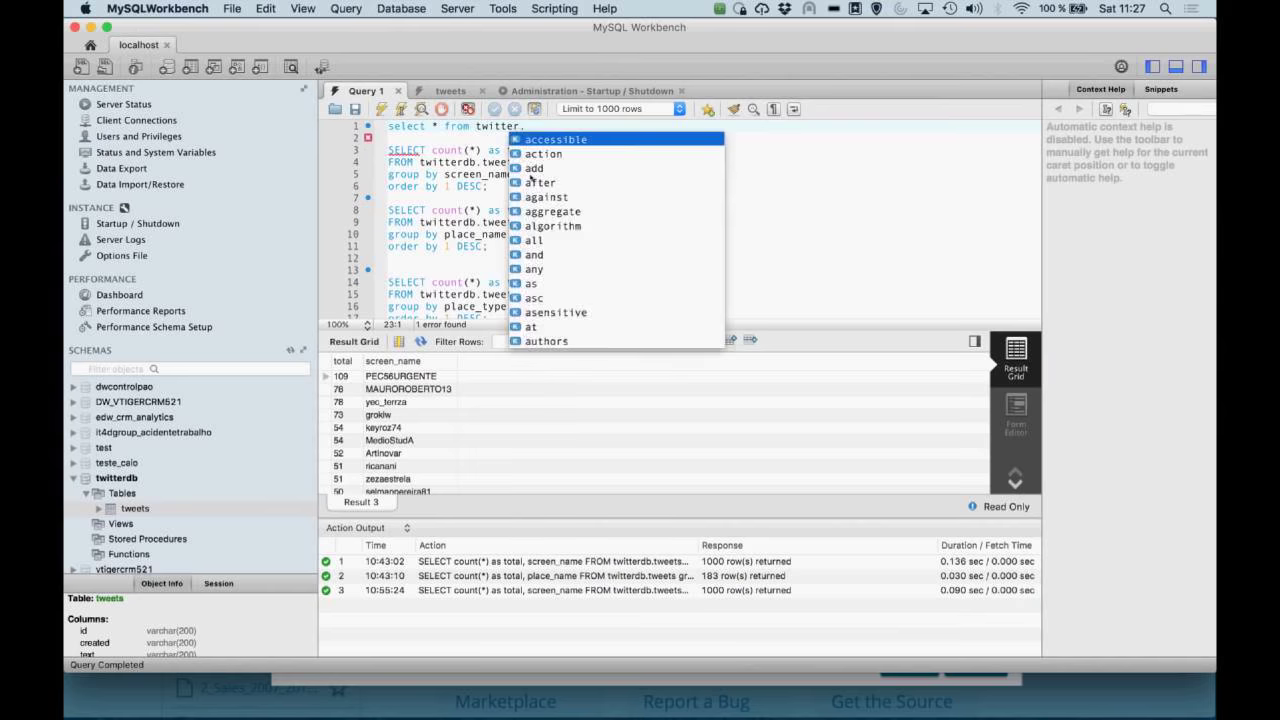
{"action": "key", "text": "BackSpace"}
{"action": "key", "text": "BackSpace"}
{"action": "key", "text": "BackSpace"}
{"action": "key", "text": "BackSpace"}
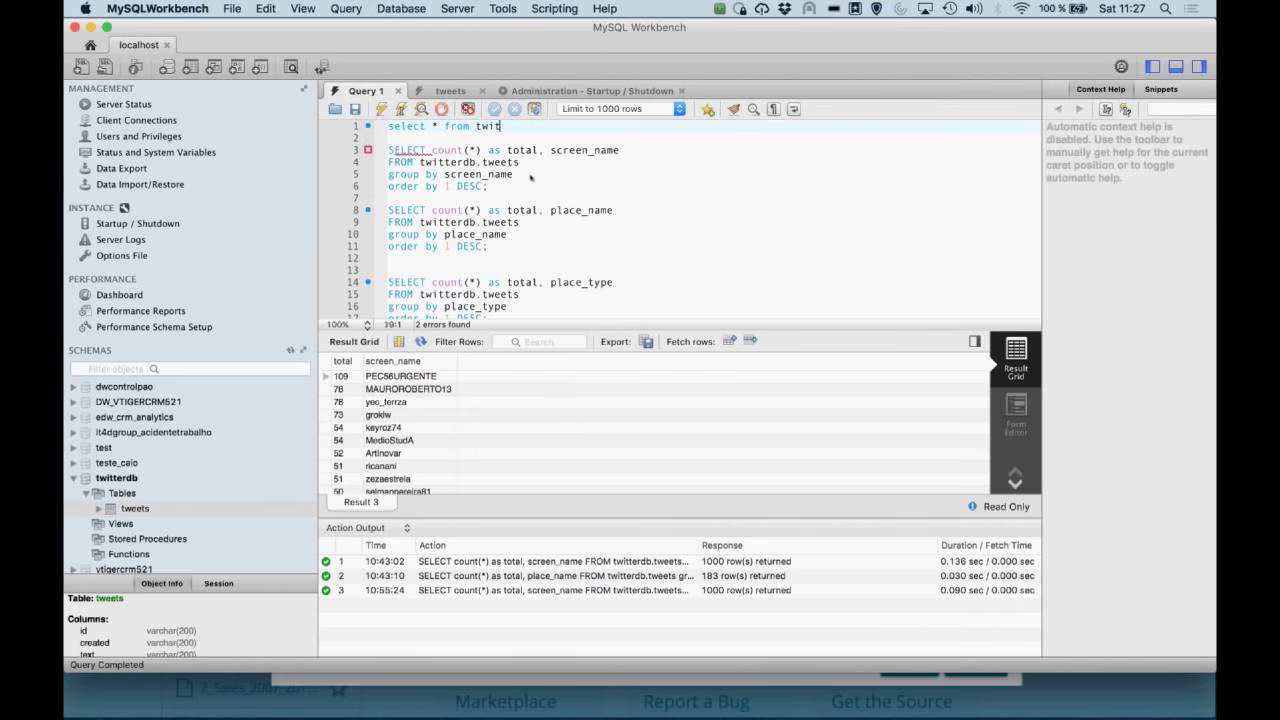
{"action": "key", "text": "BackSpace"}
{"action": "key", "text": "BackSpace"}
{"action": "key", "text": "BackSpace"}
{"action": "key", "text": "BackSpace"}
{"action": "left_click_drag", "start_coordinate": [420, 162], "coordinate": [520, 163]}
{"action": "key", "text": "super+c"}
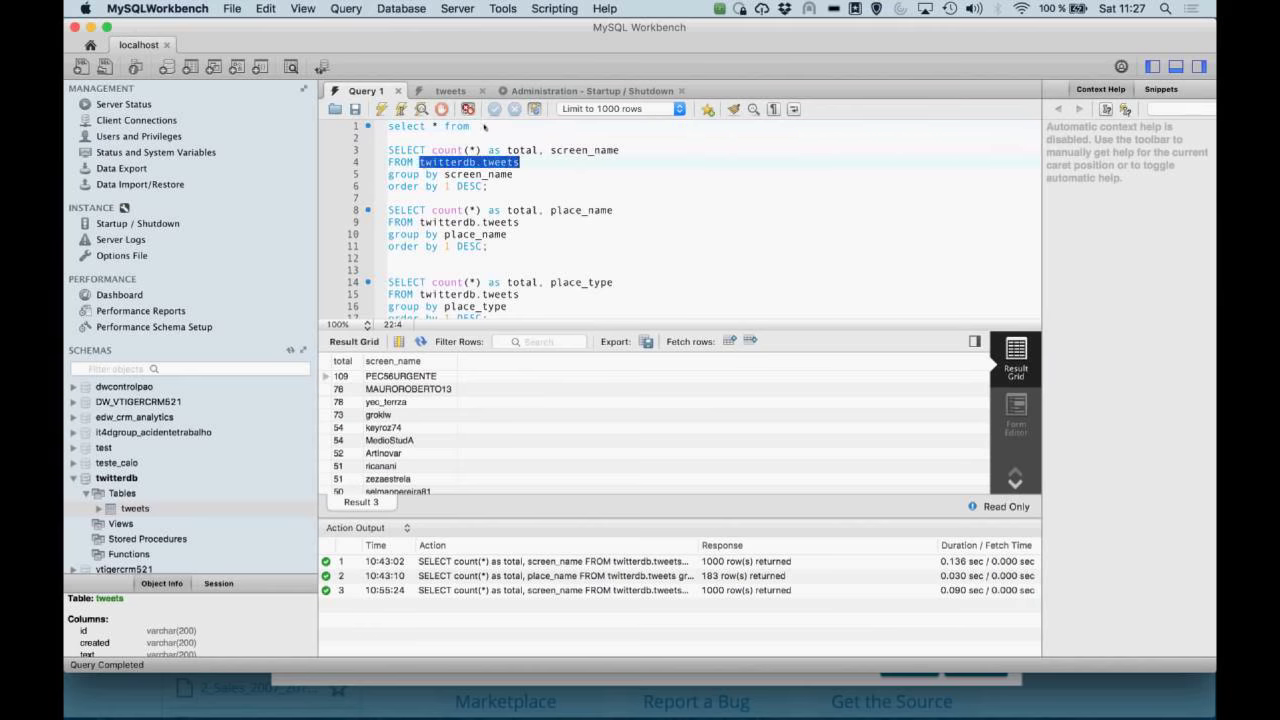
{"action": "left_click", "coordinate": [484, 126]}
{"action": "key", "text": "super+v"}
{"action": "triple_click", "coordinate": [484, 126]}
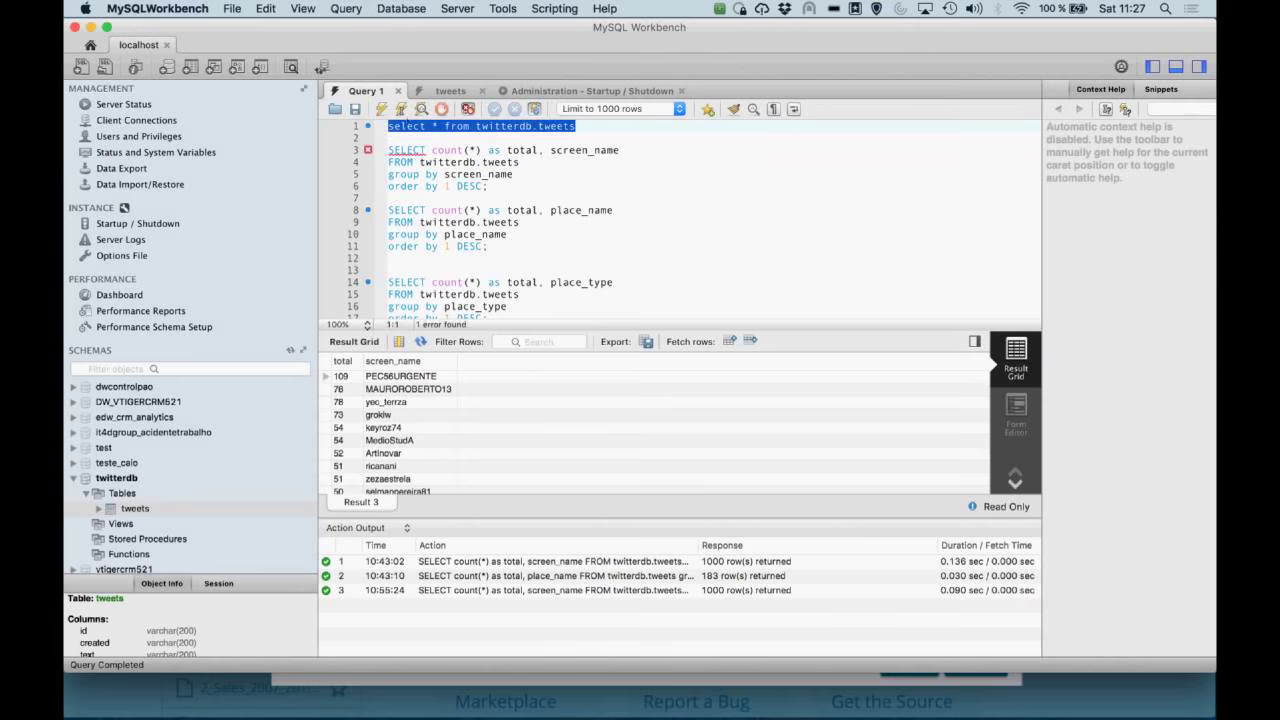
{"action": "key", "text": "super+Return"}
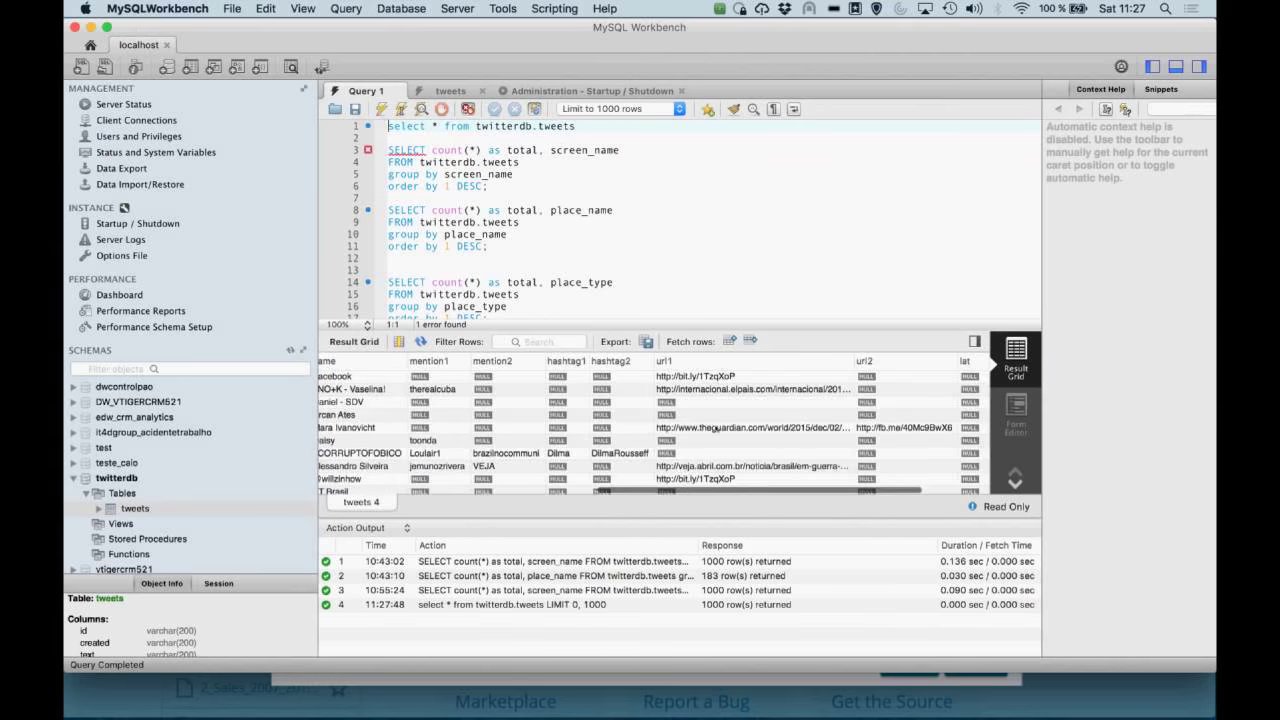
{"action": "scroll", "coordinate": [715, 428], "scroll_direction": "left", "scroll_amount": 10}
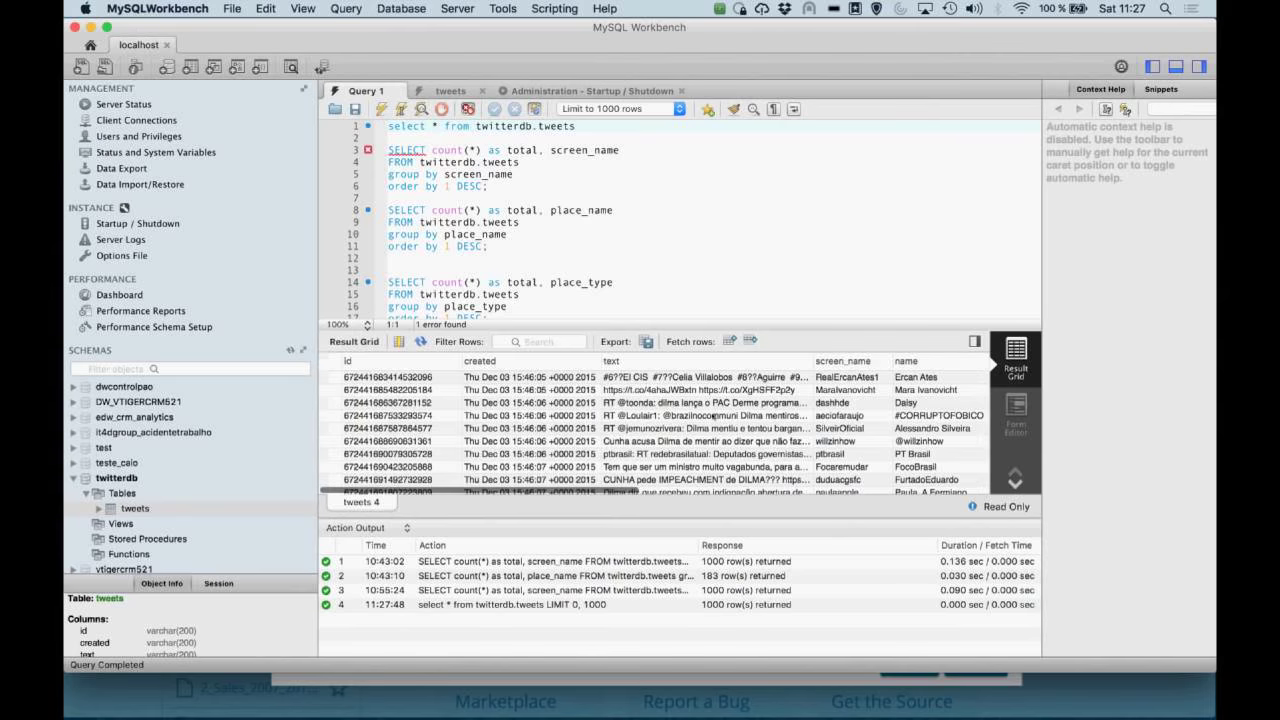
{"action": "key", "text": "shift+End"}
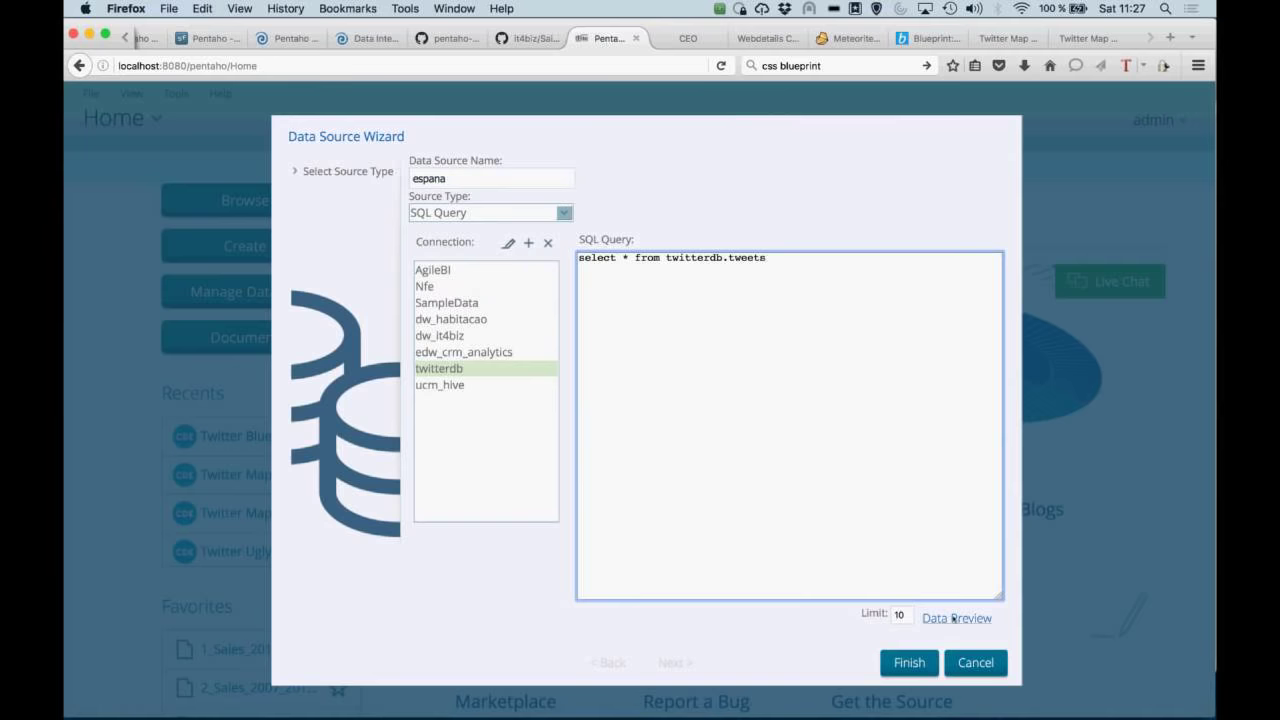
Retry the twitterdb.tweets data preview, then scroll back through the stack trace in catalina.out.
{"action": "left_click", "coordinate": [954, 619]}
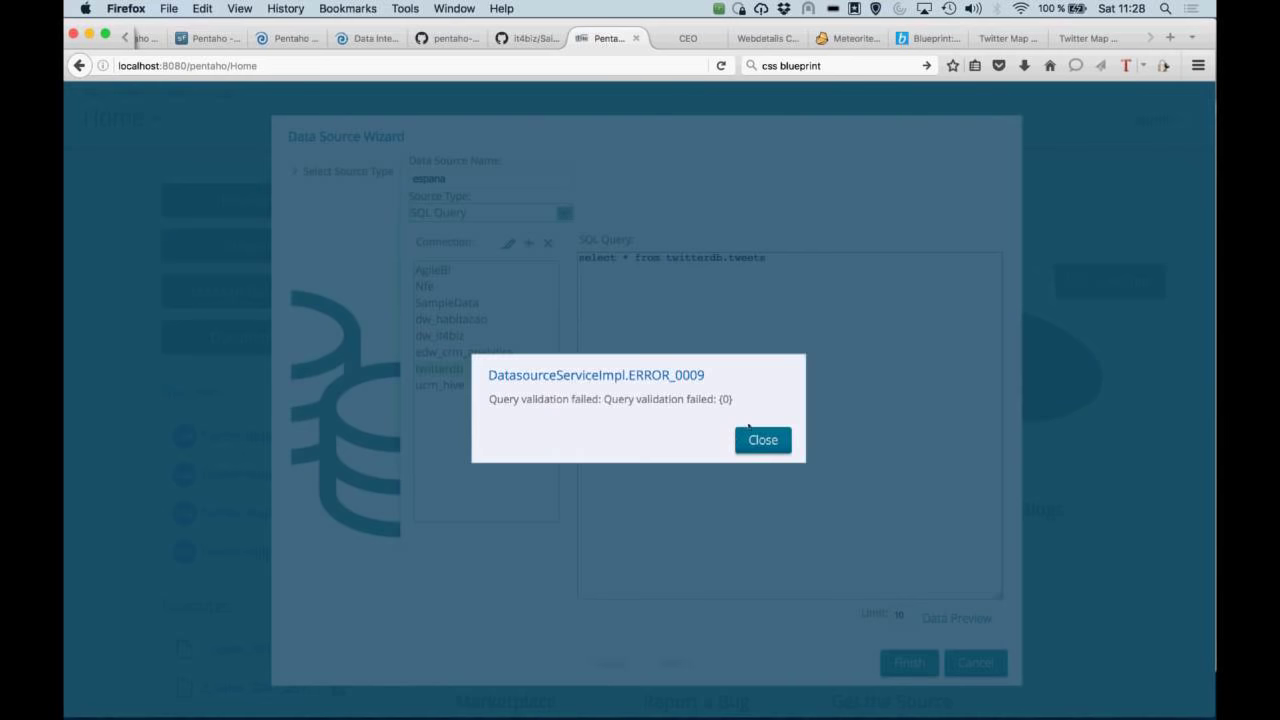
{"action": "key", "text": "super+Tab"}
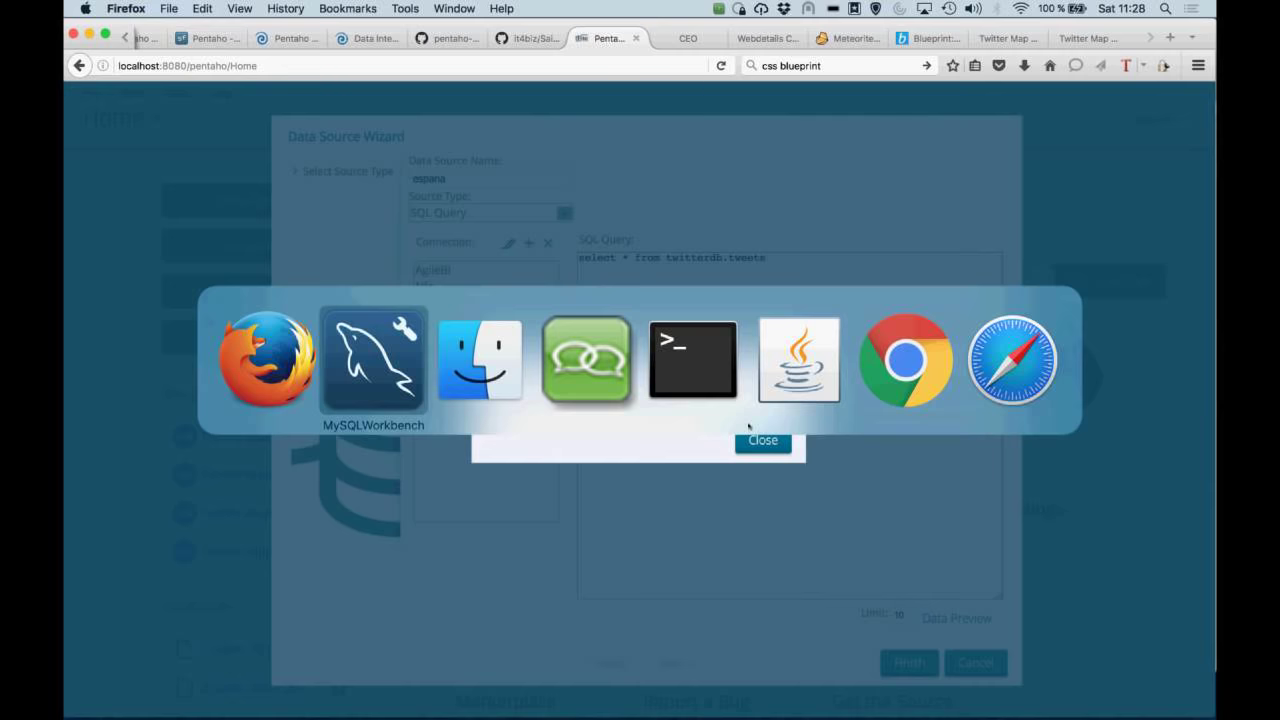
{"action": "key", "text": "super+Tab"}
{"action": "key", "text": "super+Tab"}
{"action": "key", "text": "super+Tab"}
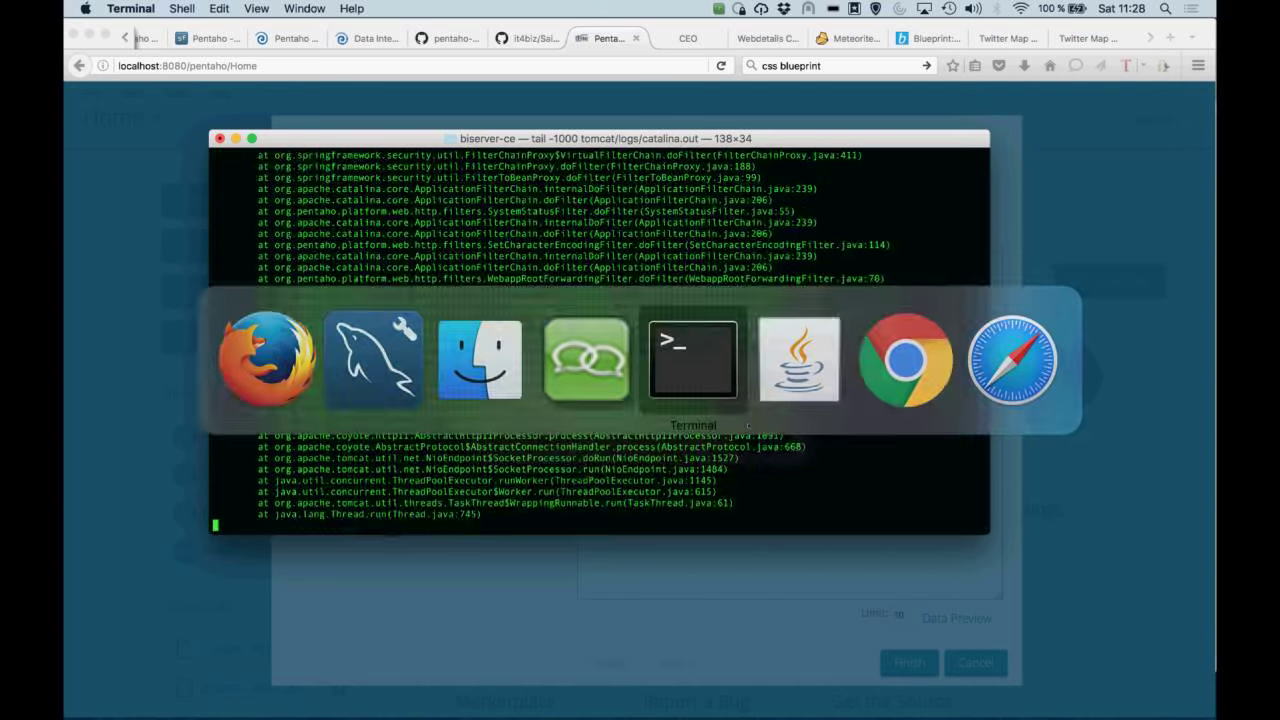
{"action": "scroll", "coordinate": [668, 305], "scroll_direction": "up", "scroll_amount": 10}
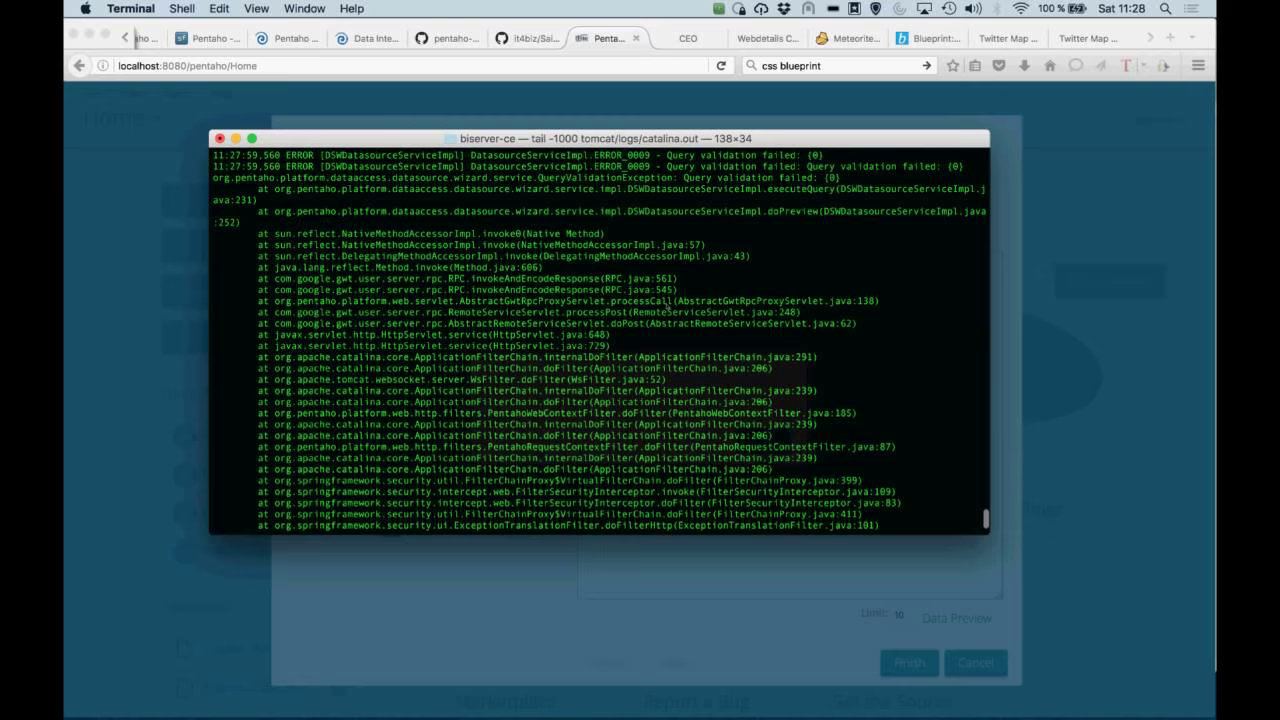
{"action": "scroll", "coordinate": [668, 305], "scroll_direction": "up", "scroll_amount": 2}
{"action": "scroll", "coordinate": [668, 305], "scroll_direction": "up", "scroll_amount": 5}
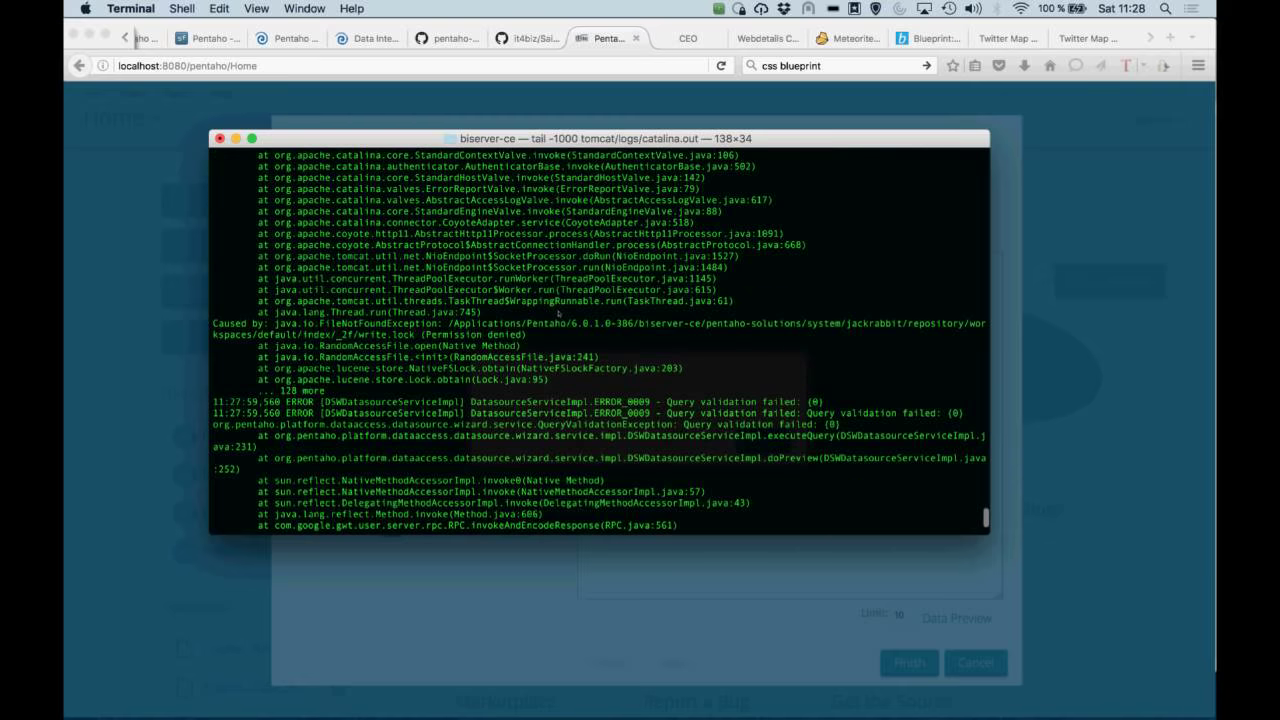
Finish reading the permission-denied trace, then close the DatasourceServiceImpl.ERROR_0009 dialog in Firefox.
{"action": "scroll", "coordinate": [660, 306], "scroll_direction": "up", "scroll_amount": 5}
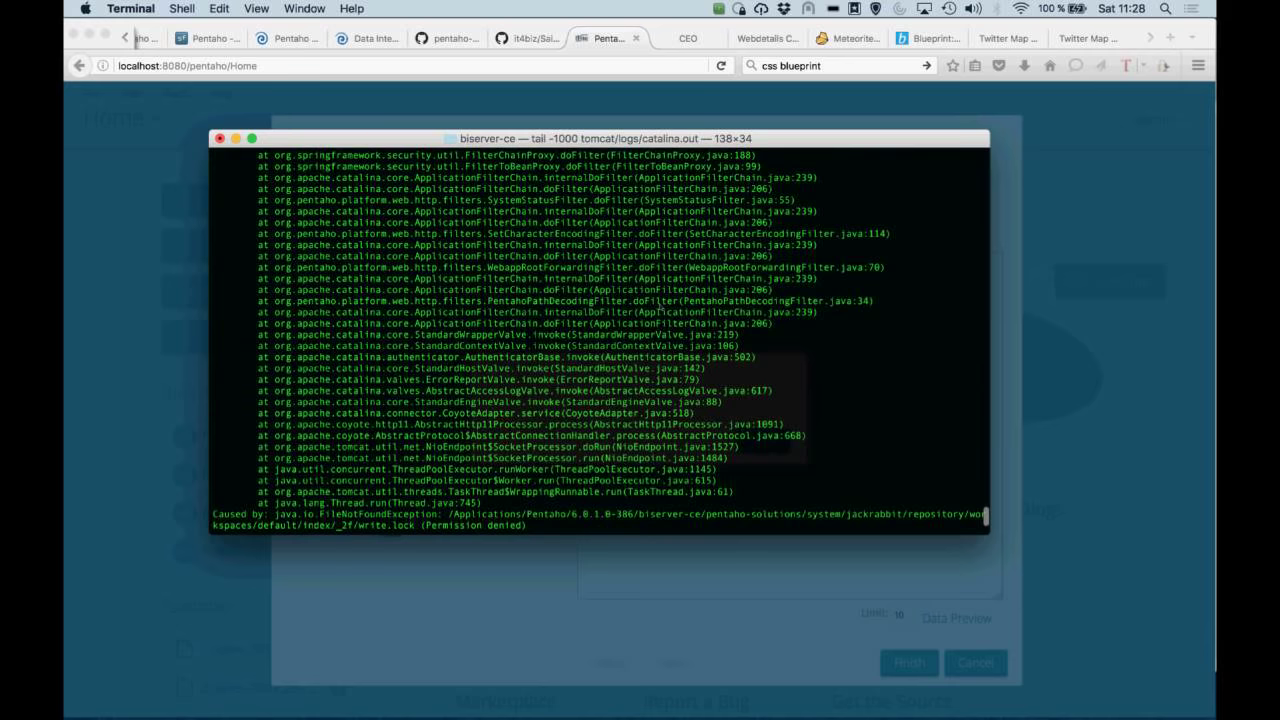
{"action": "scroll", "coordinate": [661, 305], "scroll_direction": "up", "scroll_amount": 10}
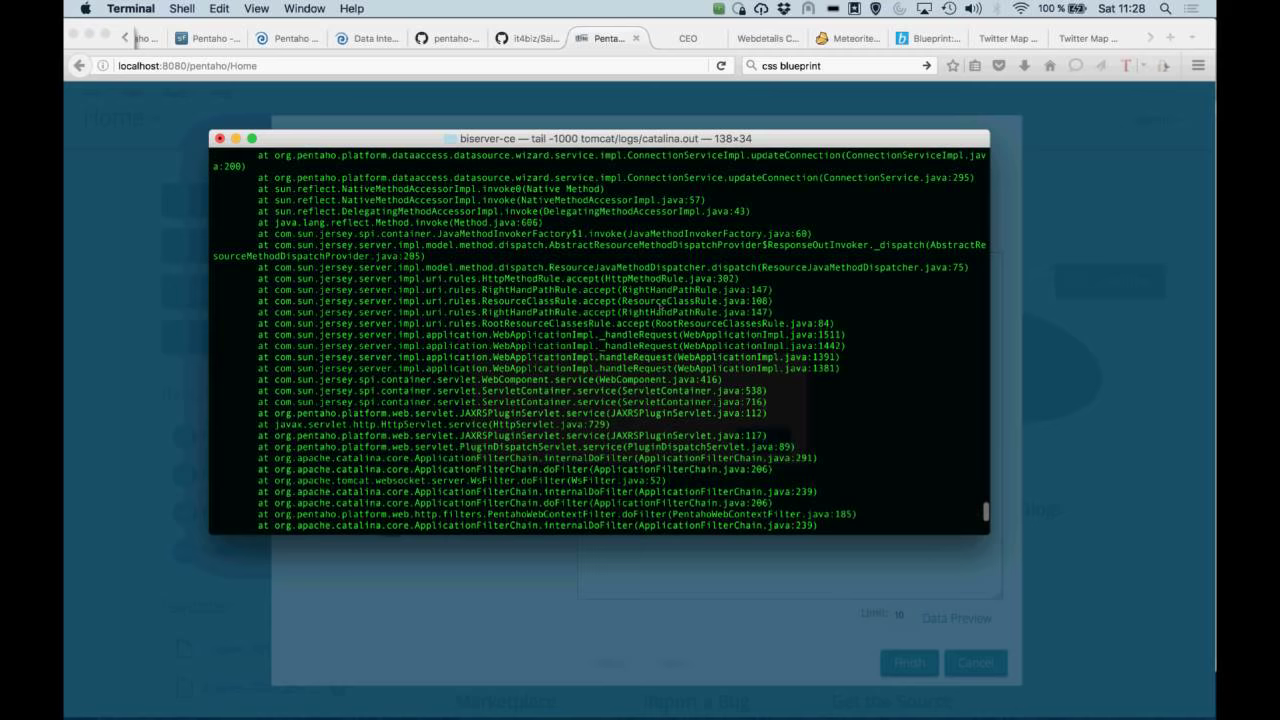
{"action": "key", "text": "super+Tab"}
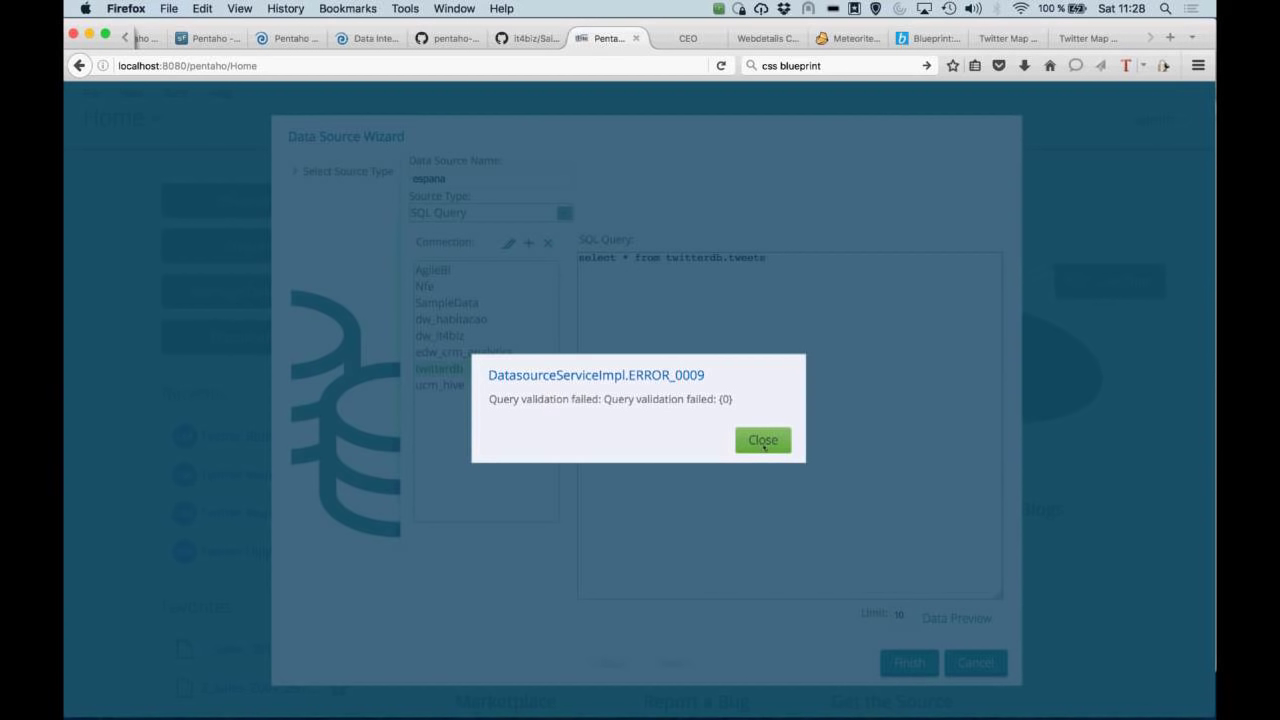
{"action": "left_click", "coordinate": [763, 441]}
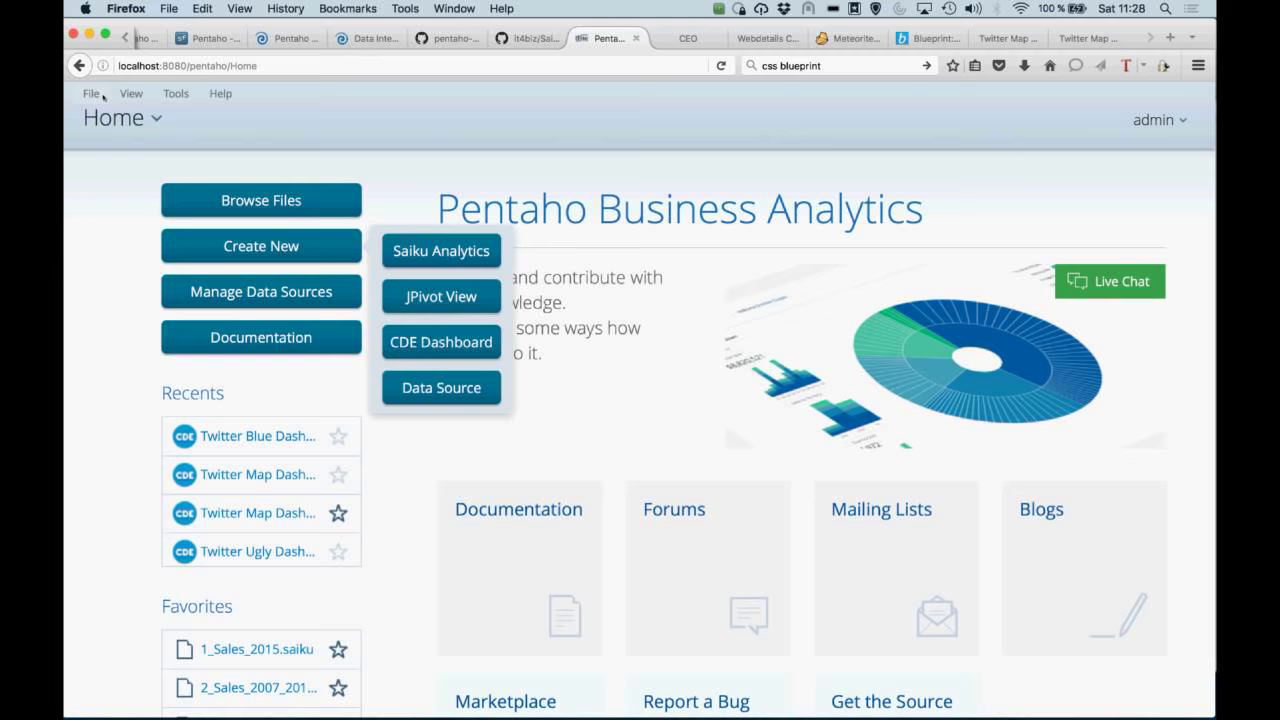
List the running Java processes with ps -ef | grep java.
{"action": "key", "text": "super+Tab"}
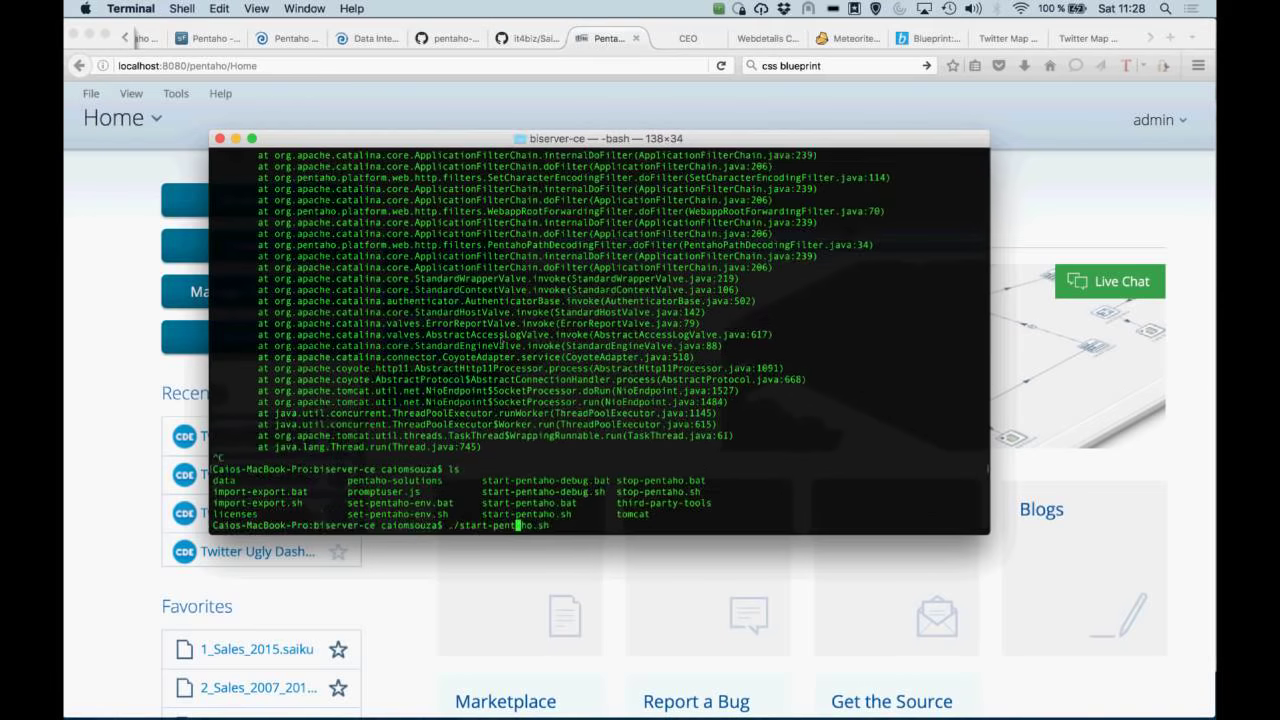
{"action": "key", "text": "Return"}
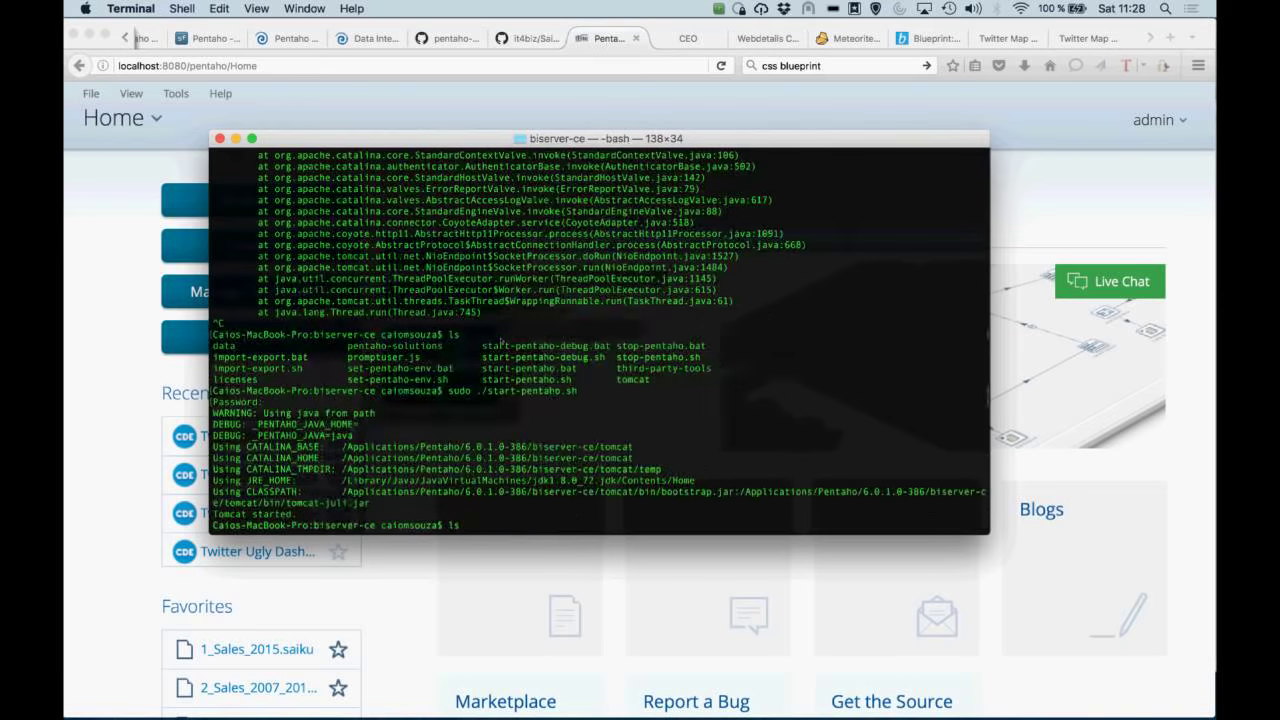
{"action": "key", "text": "BackSpace"}
{"action": "key", "text": "BackSpace"}
{"action": "type", "text": "ps -ef | grep java"}
{"action": "key", "text": "Return"}
Kill the stale Java server process 24450 with sudo kill -9.
{"action": "type", "text": "sud"}
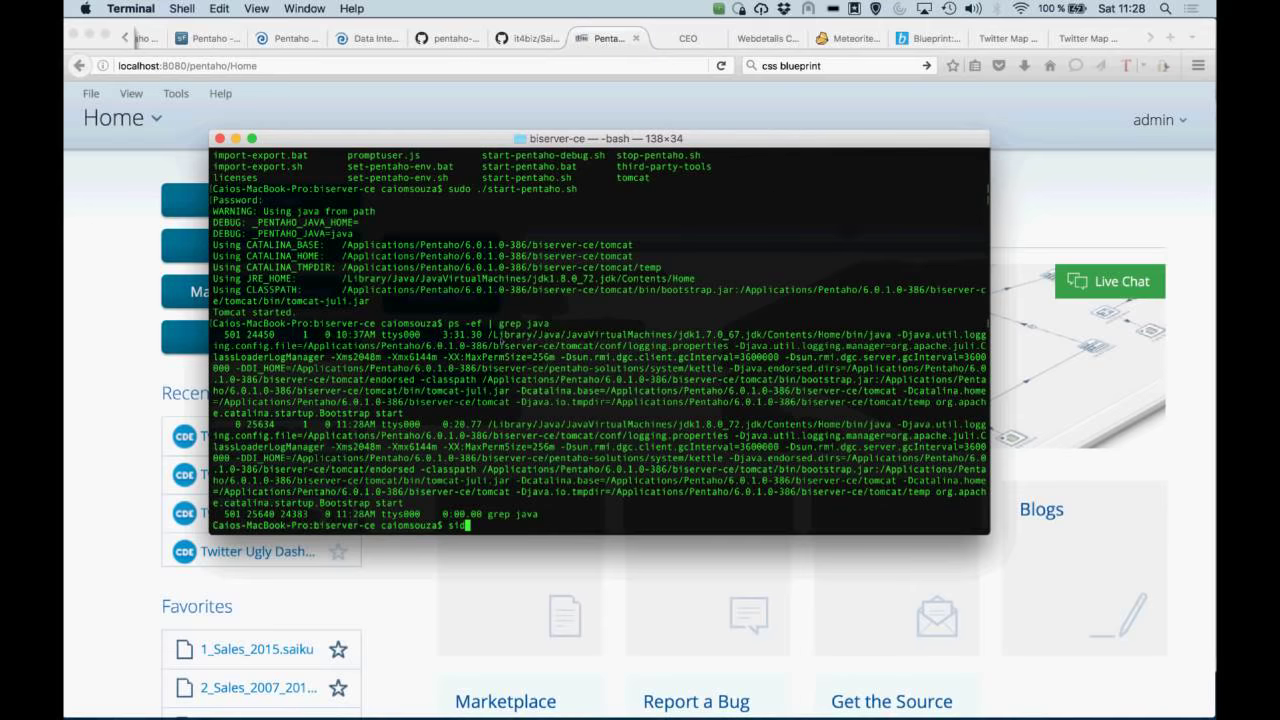
{"action": "key", "text": "BackSpace"}
{"action": "key", "text": "BackSpace"}
{"action": "type", "text": "udo kil"}
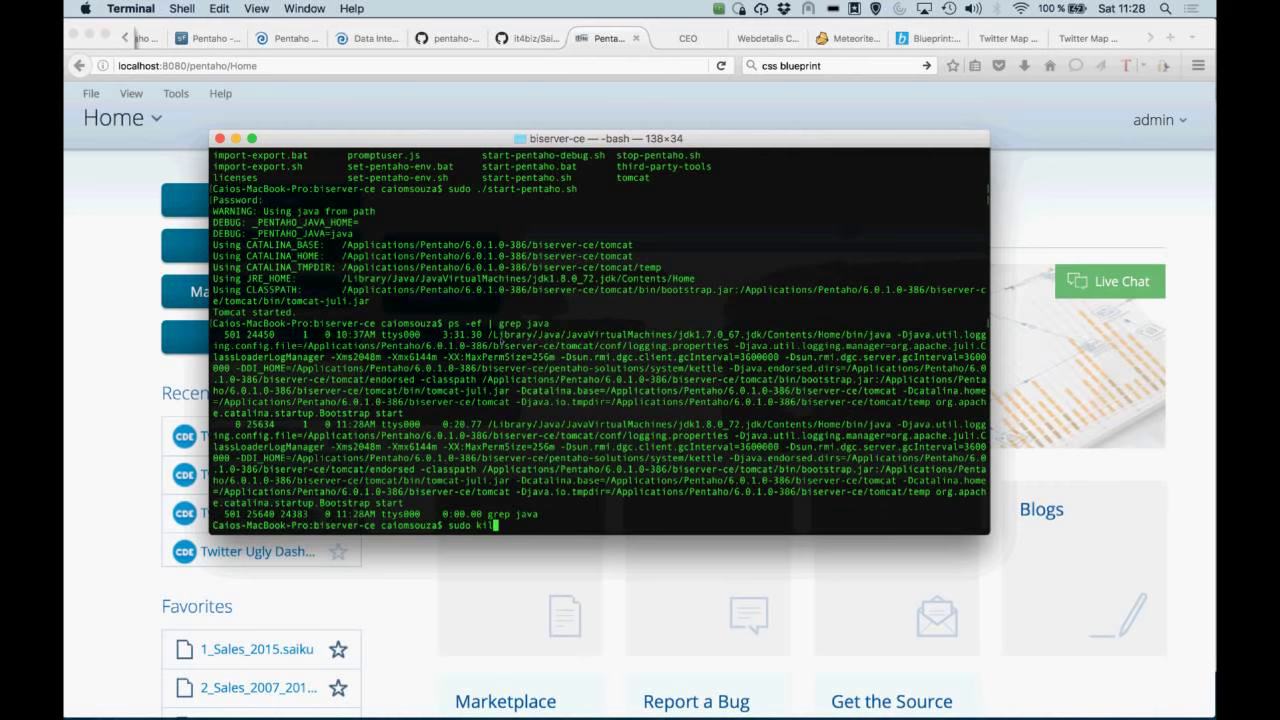
{"action": "type", "text": "l -9 244"}
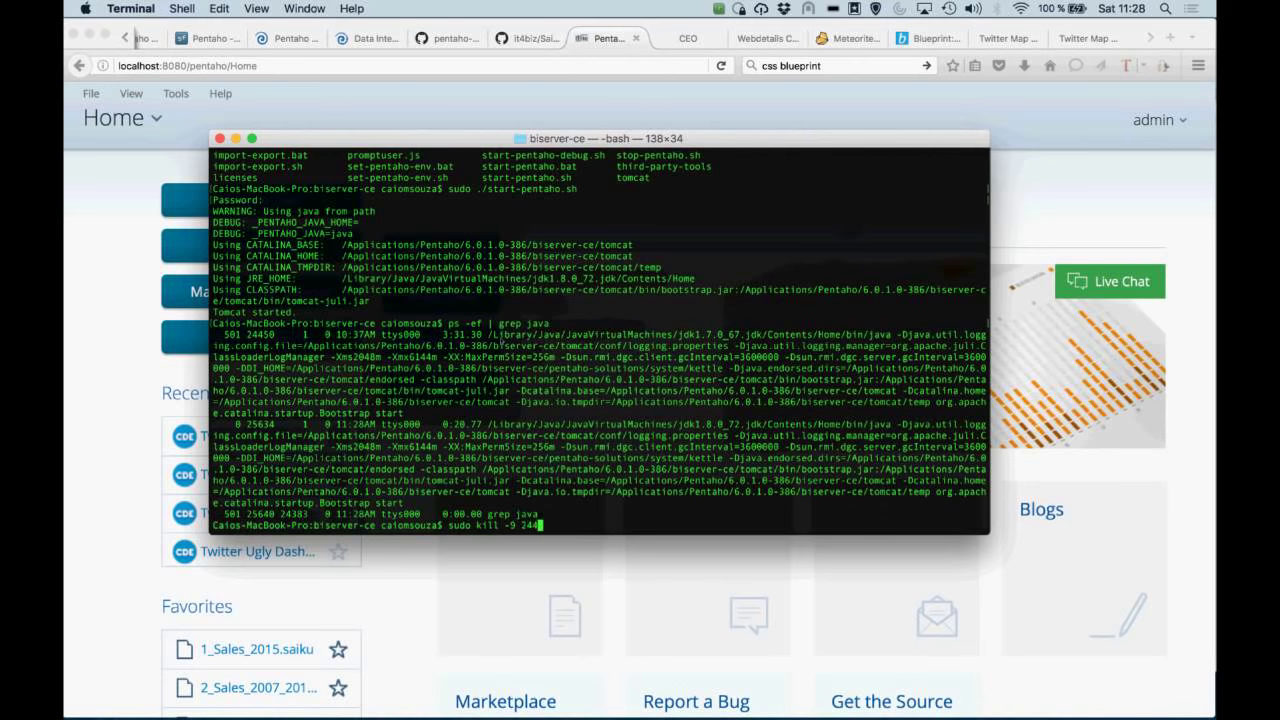
{"action": "type", "text": "50"}
{"action": "key", "text": "Return"}
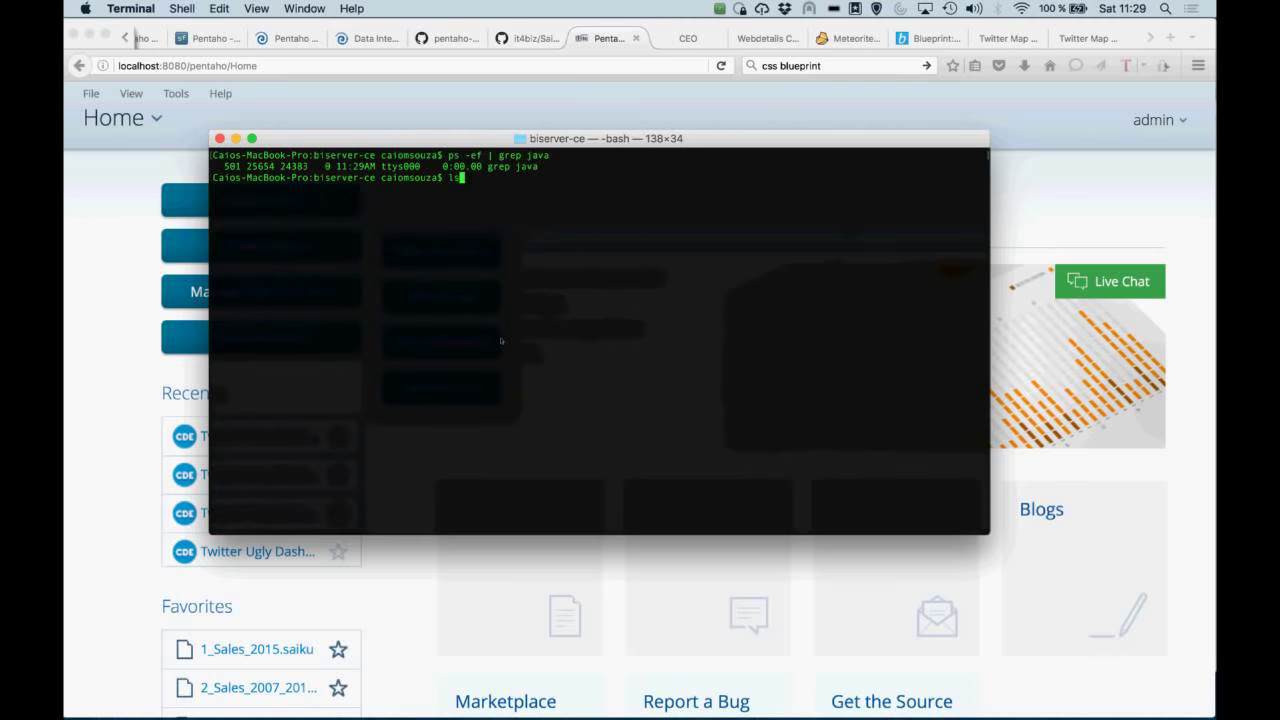
Clear the screen and relaunch the server with sudo ./start-pentaho.sh.
{"action": "type", "text": "ls"}
{"action": "key", "text": "Return"}
{"action": "type", "text": "sudo ./start-pentaho.sh"}
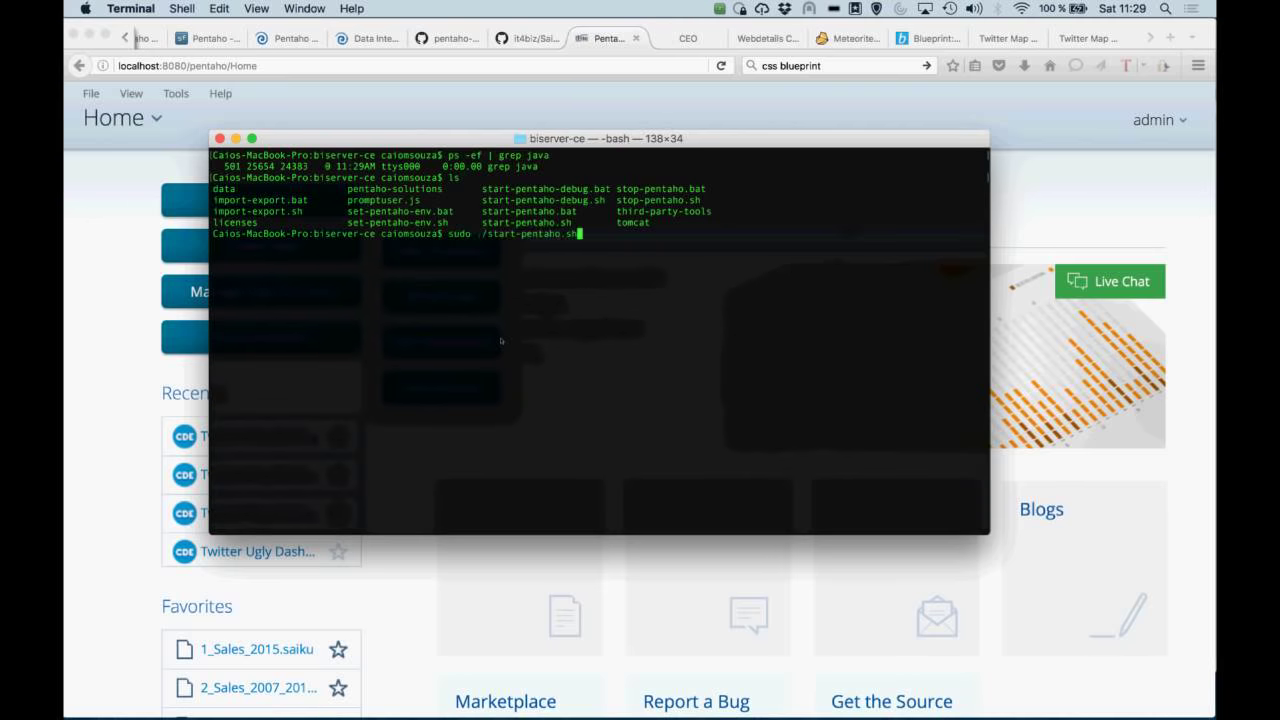
{"action": "key", "text": "Return"}
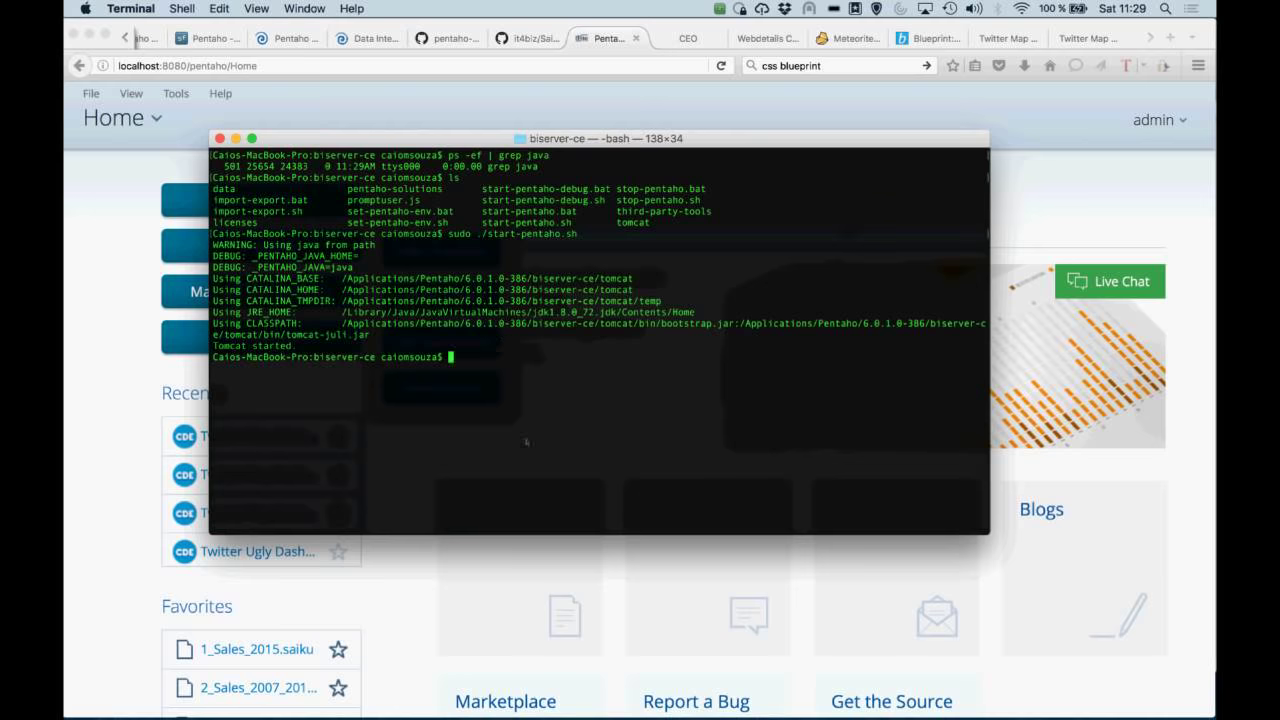
Rerun tail -1000f tomcat/logs/catalina.out from history to watch the boot, then return to Firefox.
{"action": "type", "text": "ls"}
{"action": "key", "text": "Up"}
{"action": "key", "text": "Down"}
{"action": "key", "text": "Up"}
{"action": "key", "text": "Down"}
{"action": "key", "text": "Up"}
{"action": "key", "text": "Up"}
{"action": "key", "text": "Up"}
{"action": "key", "text": "Up"}
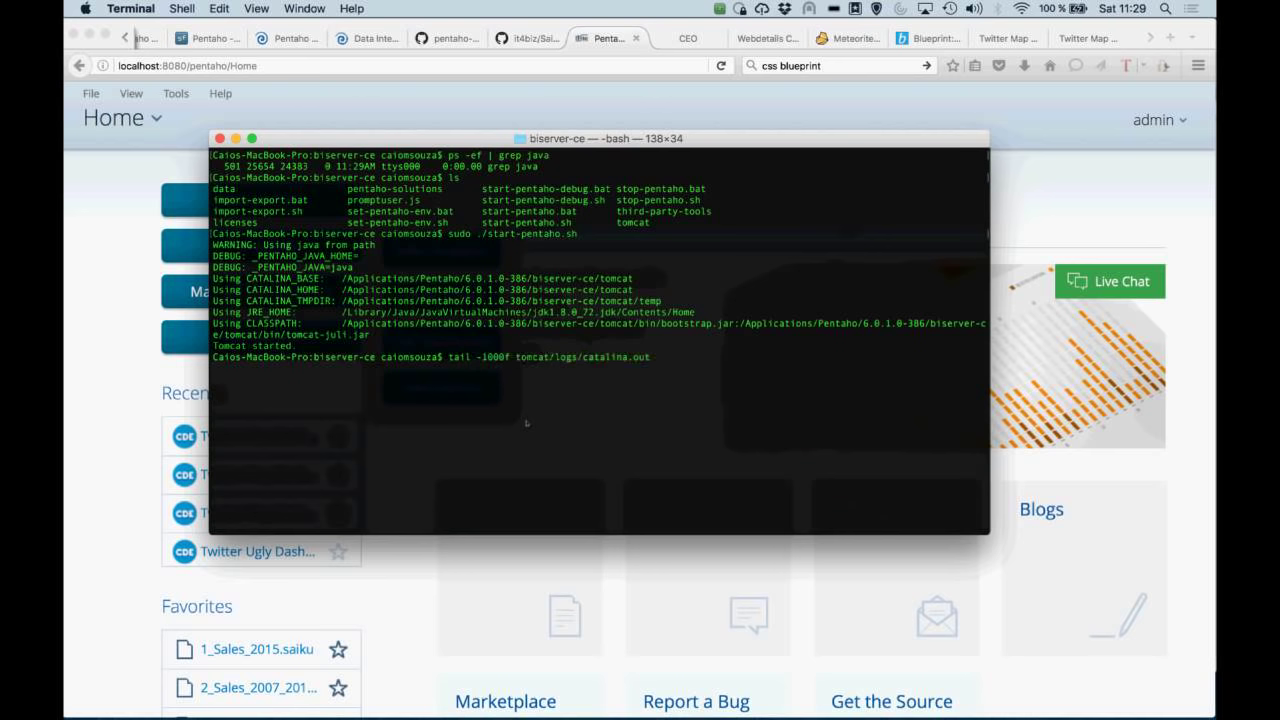
{"action": "key", "text": "Return"}
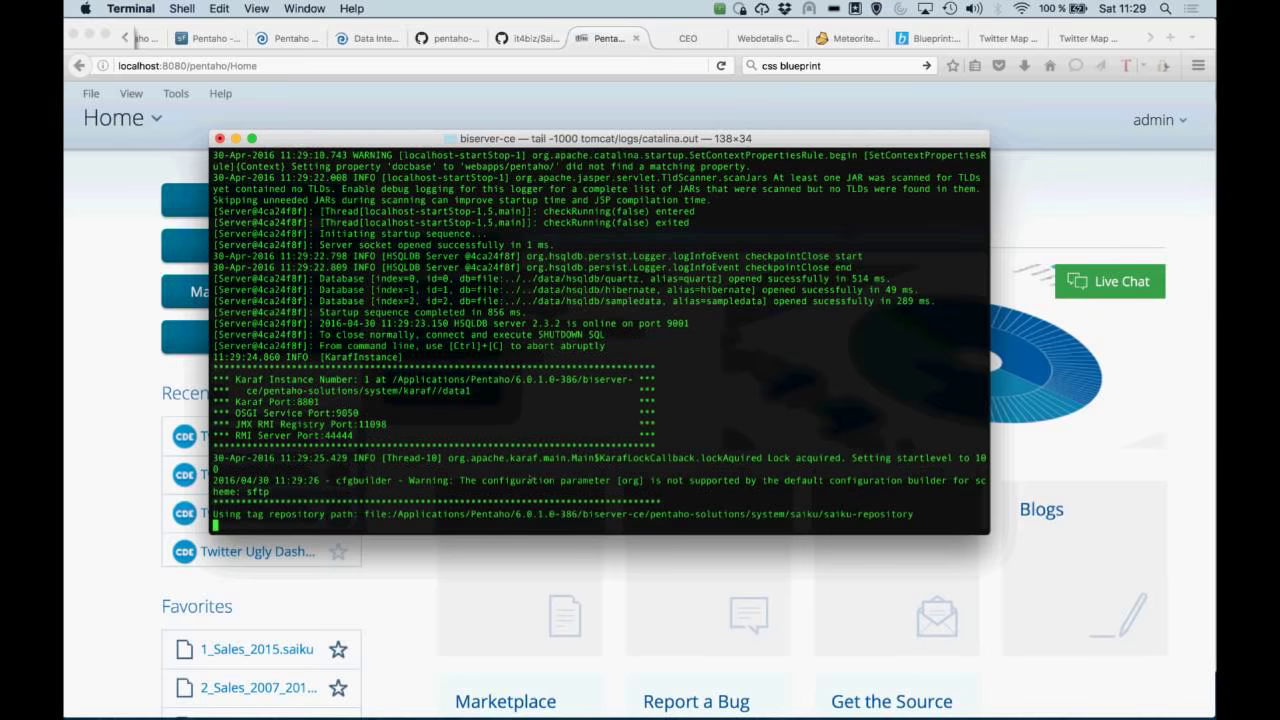
{"action": "key", "text": "super+Tab"}
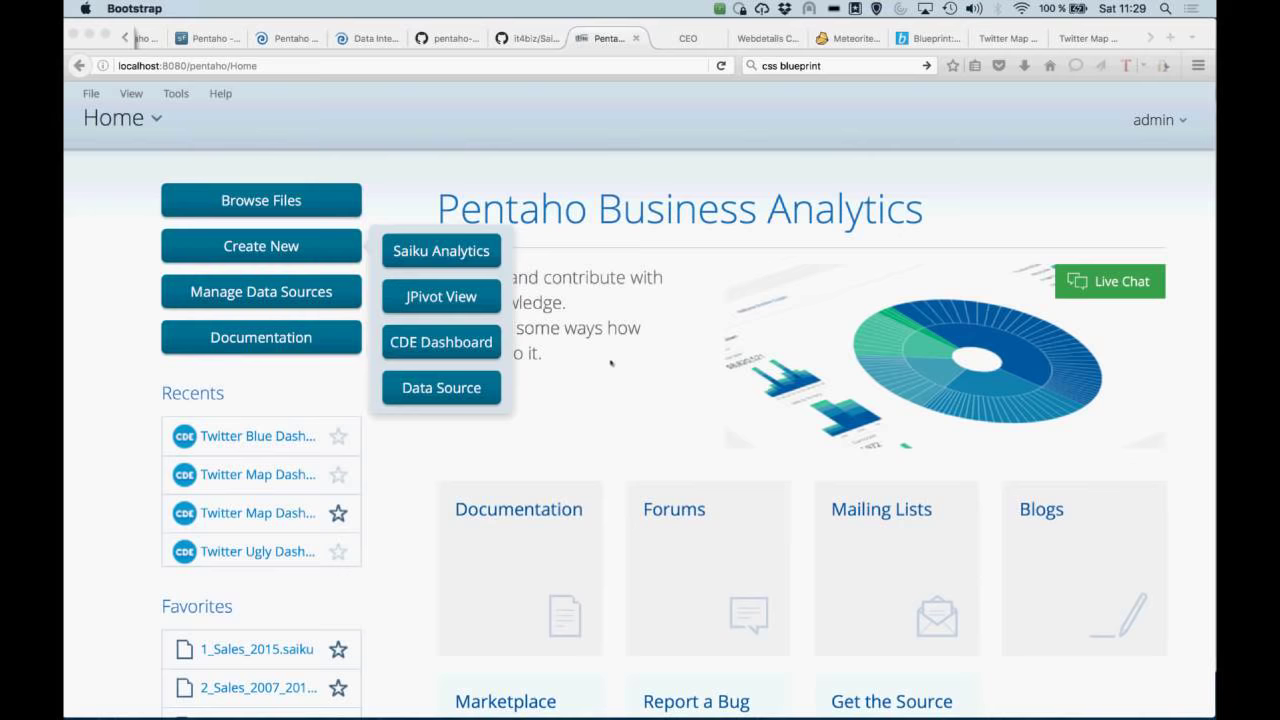
Open a new Terminal tab and change into the /Applications/Pentaho folder.
{"action": "key", "text": "super+Tab"}
{"action": "key", "text": "super+t"}
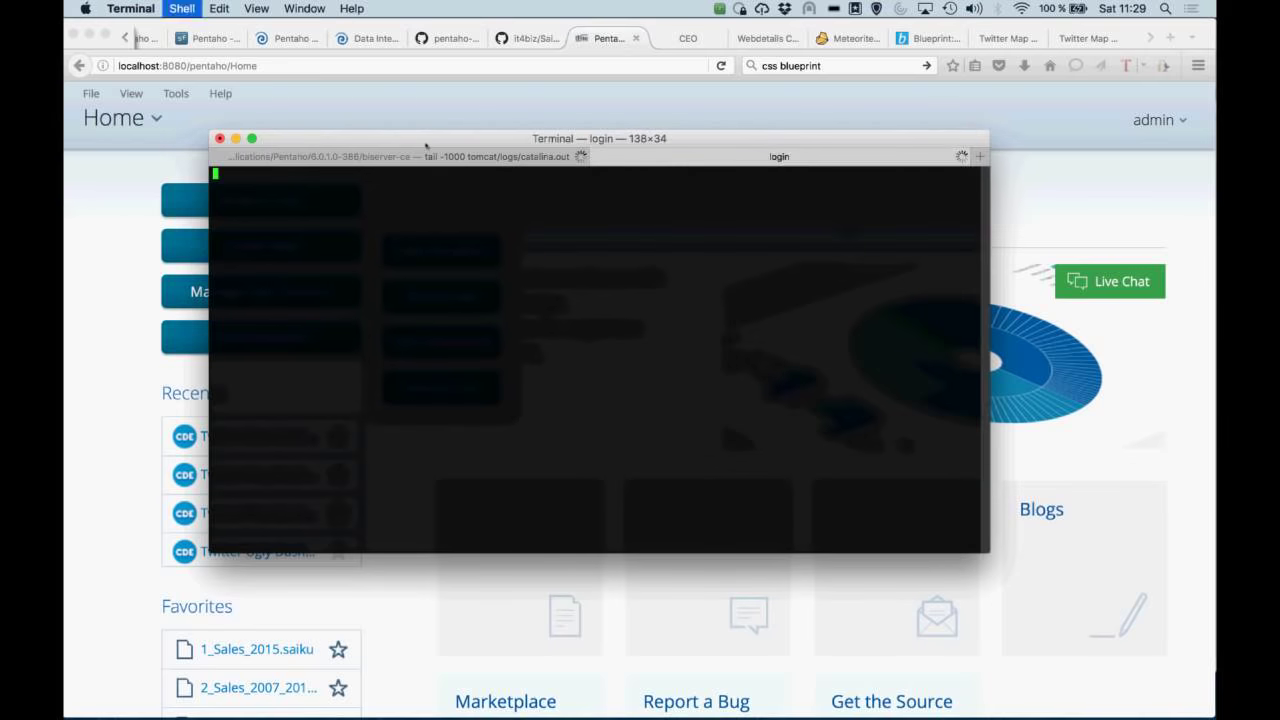
{"action": "type", "text": "ls"}
{"action": "key", "text": "Return"}
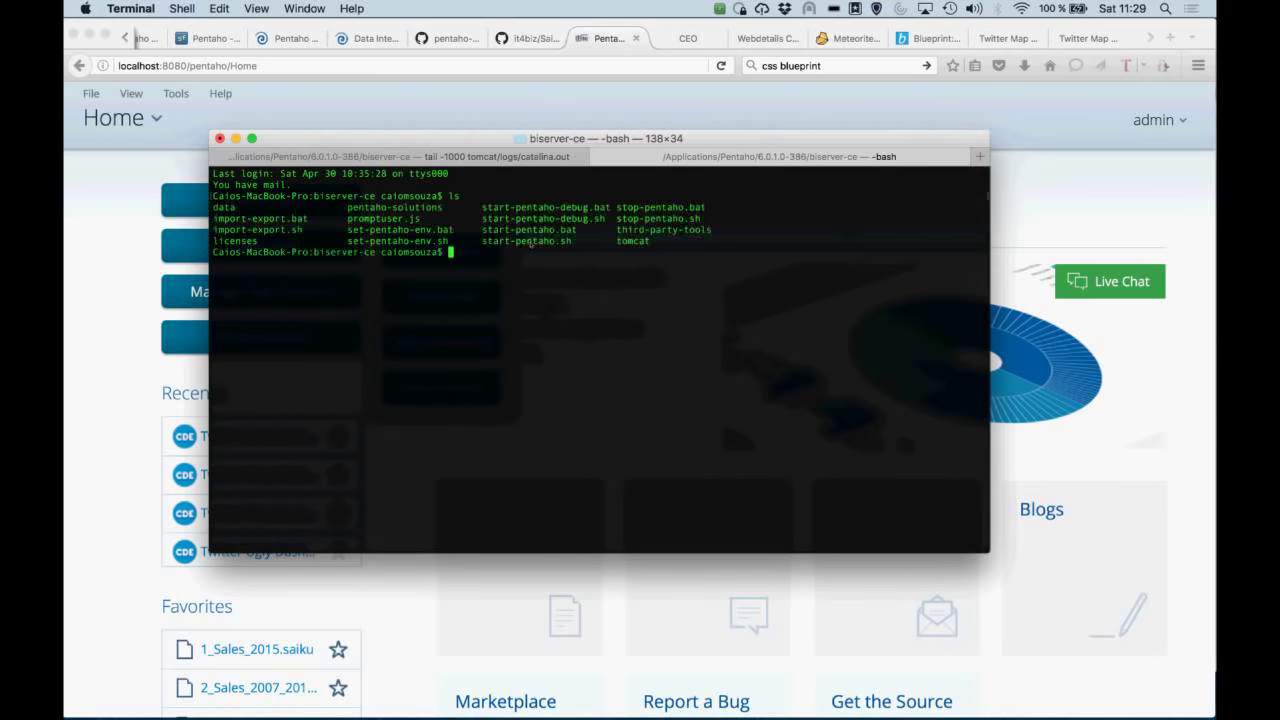
{"action": "type", "text": "cd /"}
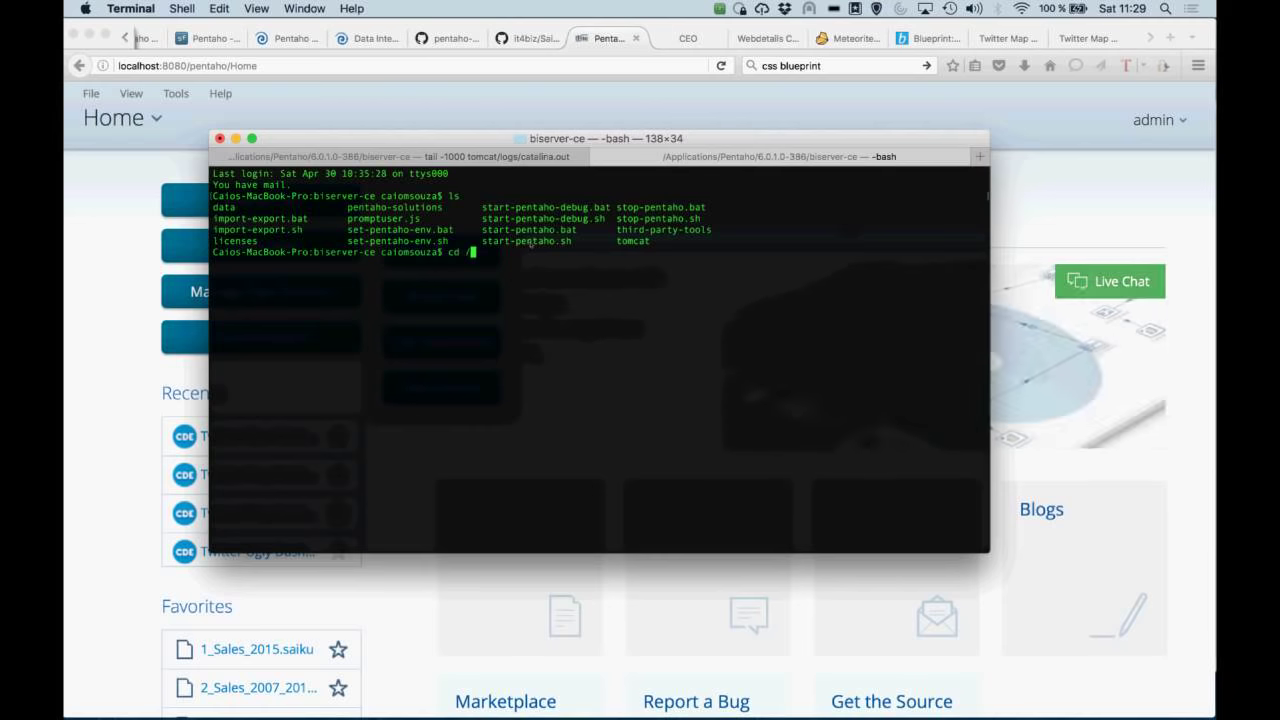
{"action": "type", "text": "Ap"}
{"action": "key", "text": "Tab"}
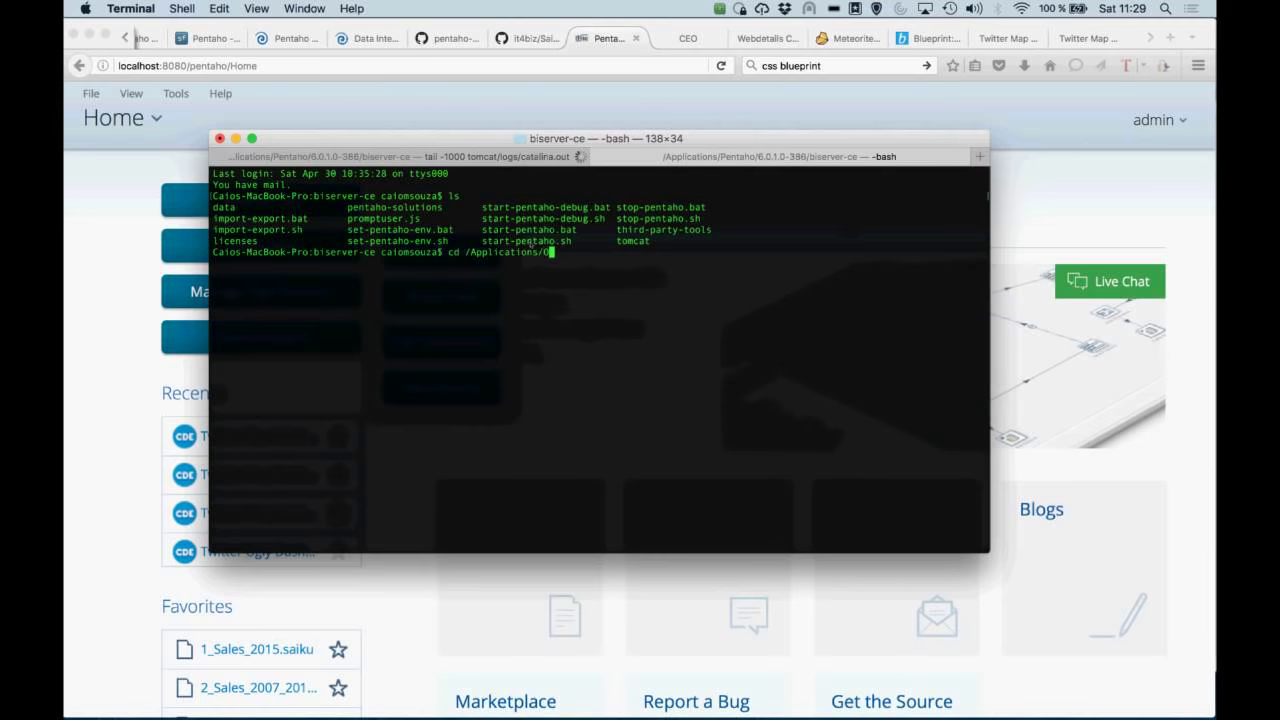
{"action": "type", "text": "Pen"}
{"action": "key", "text": "Tab"}
{"action": "key", "text": "Return"}
{"action": "type", "text": "ls"}
{"action": "key", "text": "Return"}
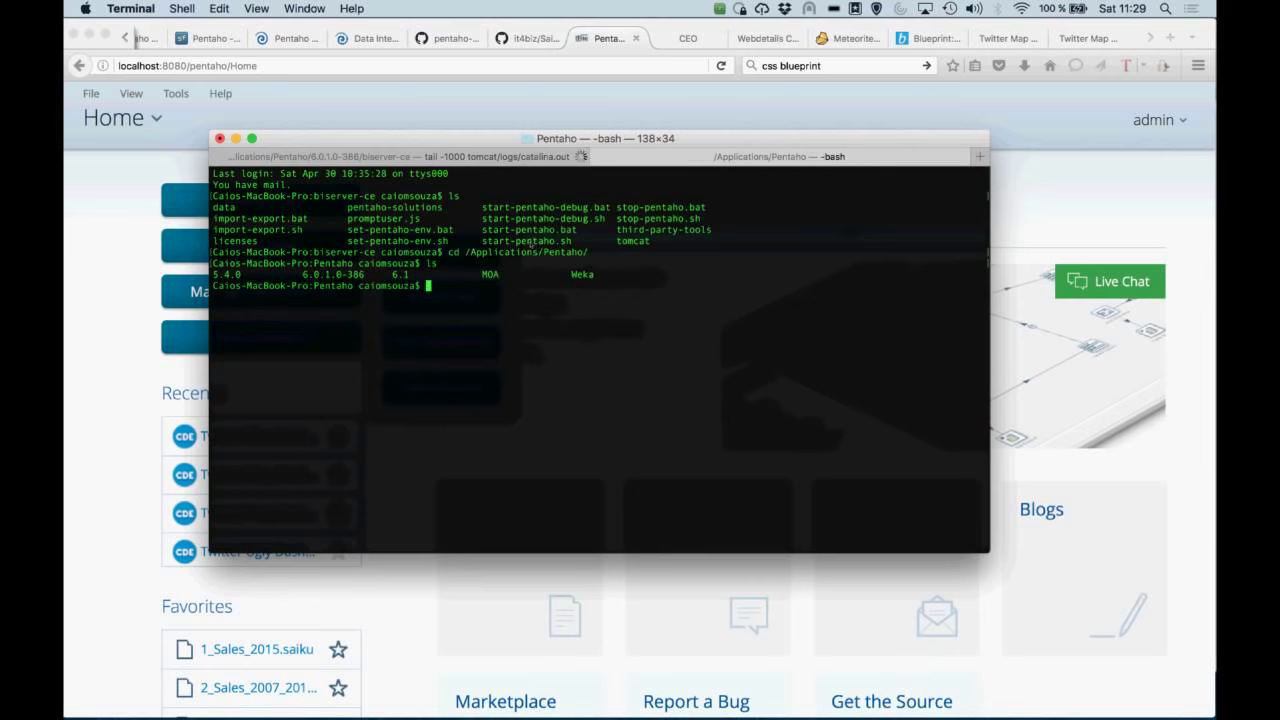
Move into the 6.0.1.0-386/data-integration folder.
{"action": "type", "text": "cd 6"}
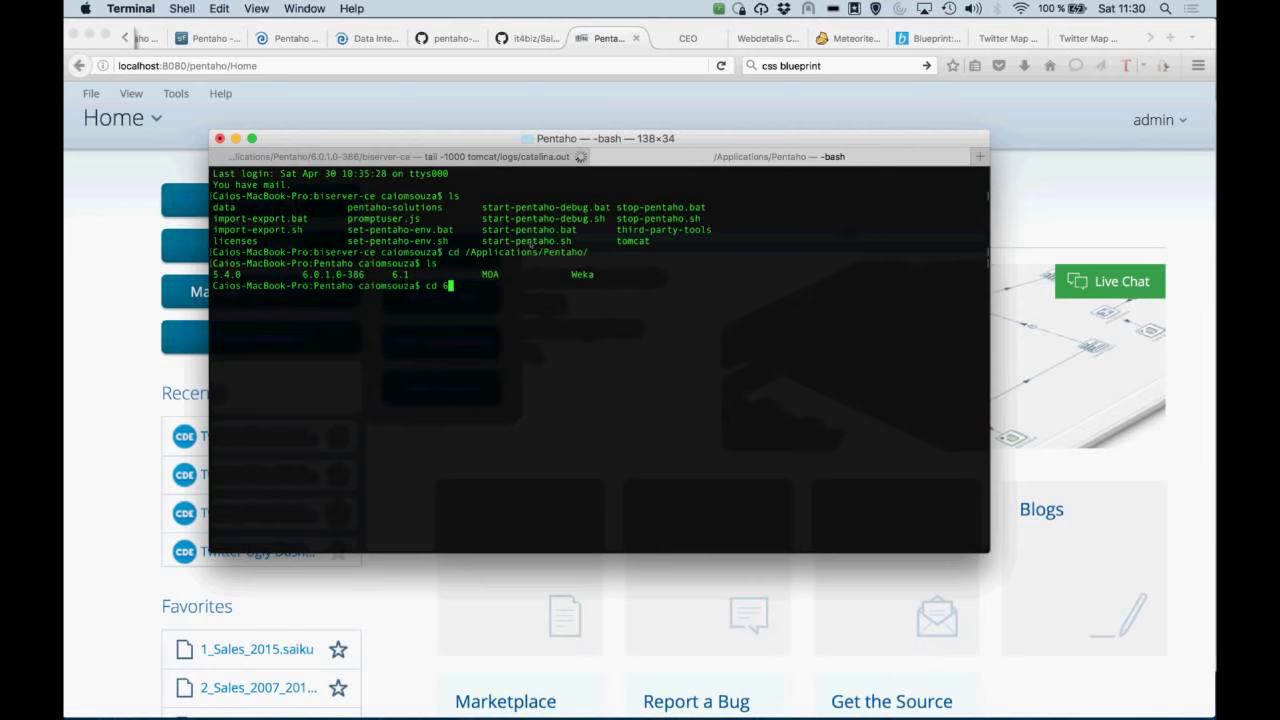
{"action": "type", "text": ".0"}
{"action": "key", "text": "Tab"}
{"action": "key", "text": "Return"}
{"action": "type", "text": "ks"}
{"action": "key", "text": "Return"}
{"action": "type", "text": "ls"}
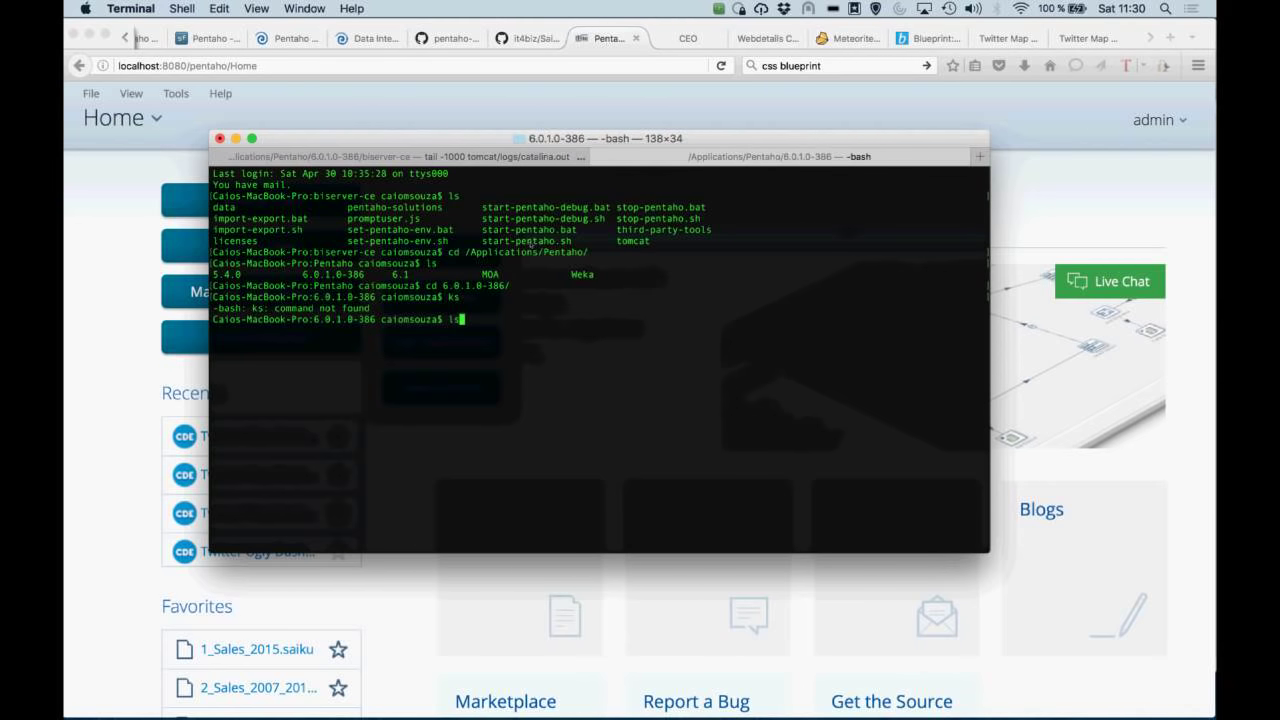
{"action": "key", "text": "Return"}
{"action": "type", "text": "cd d"}
{"action": "key", "text": "Tab"}
{"action": "key", "text": "Return"}
Launch Spoon with ./spoon.sh, then bring Firefox back to the front.
{"action": "type", "text": "ls"}
{"action": "key", "text": "Return"}
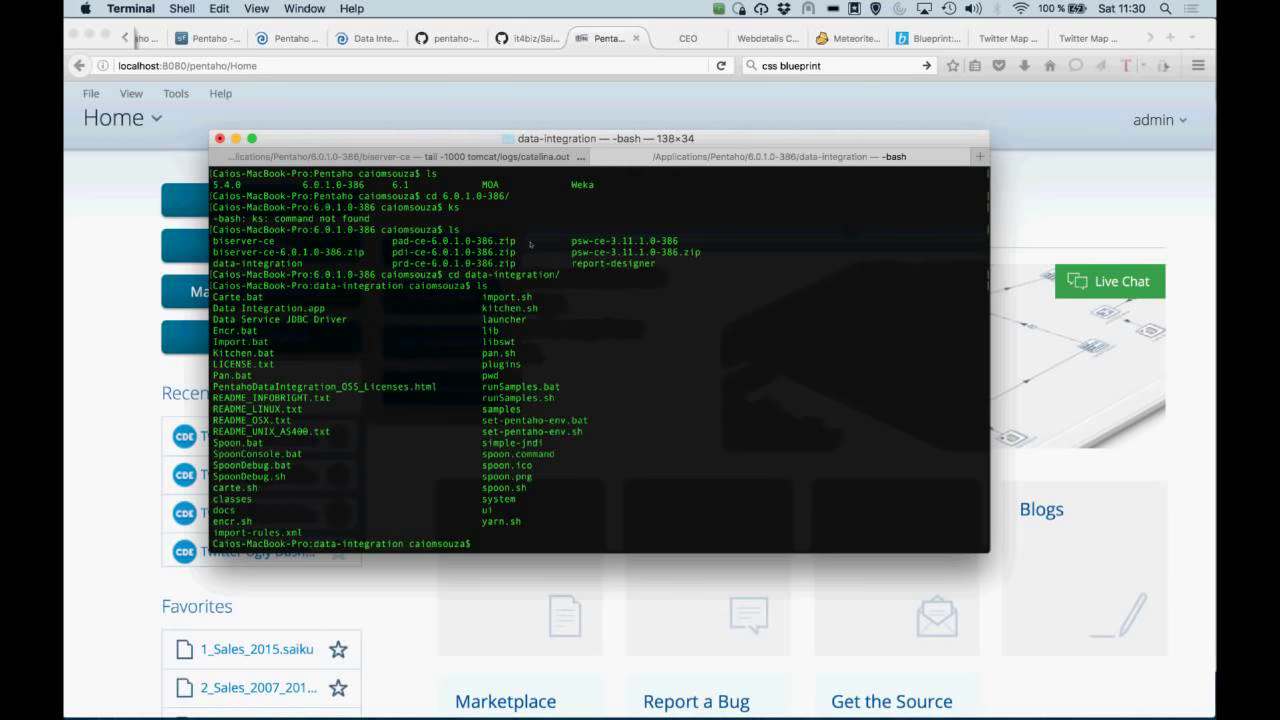
{"action": "type", "text": "./spoon.sh"}
{"action": "key", "text": "Return"}
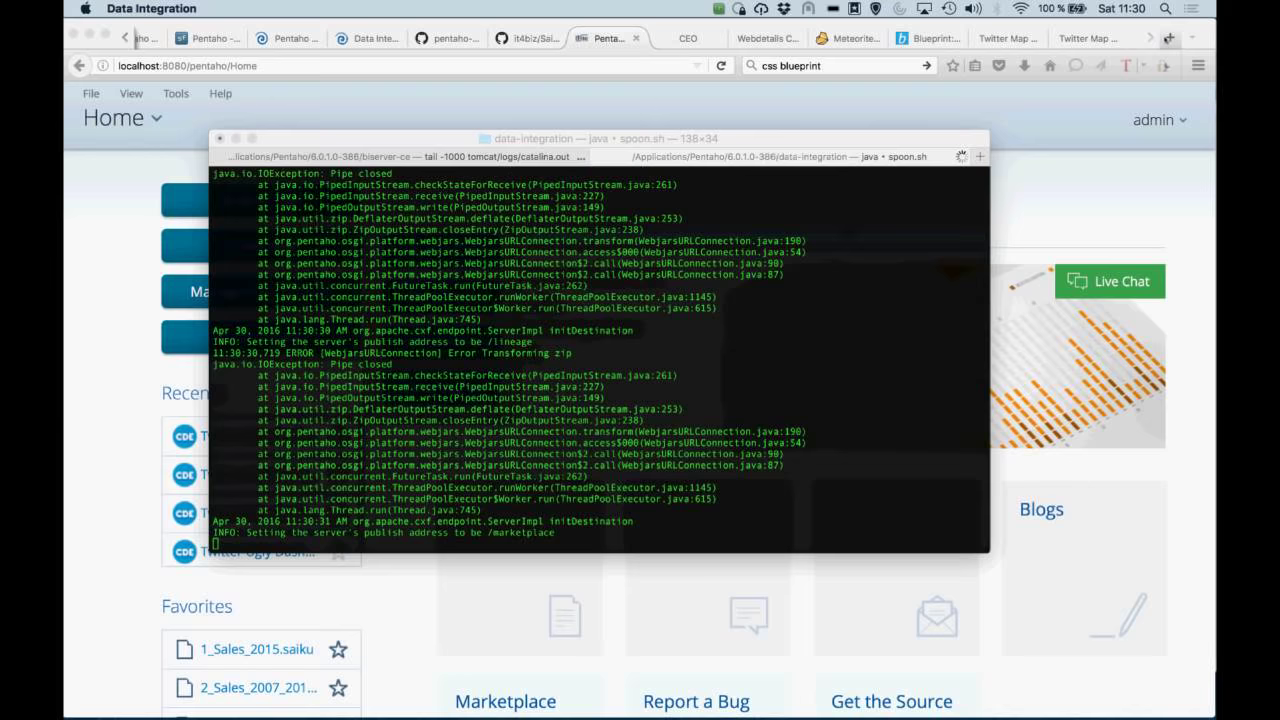
{"action": "left_click", "coordinate": [1168, 38]}
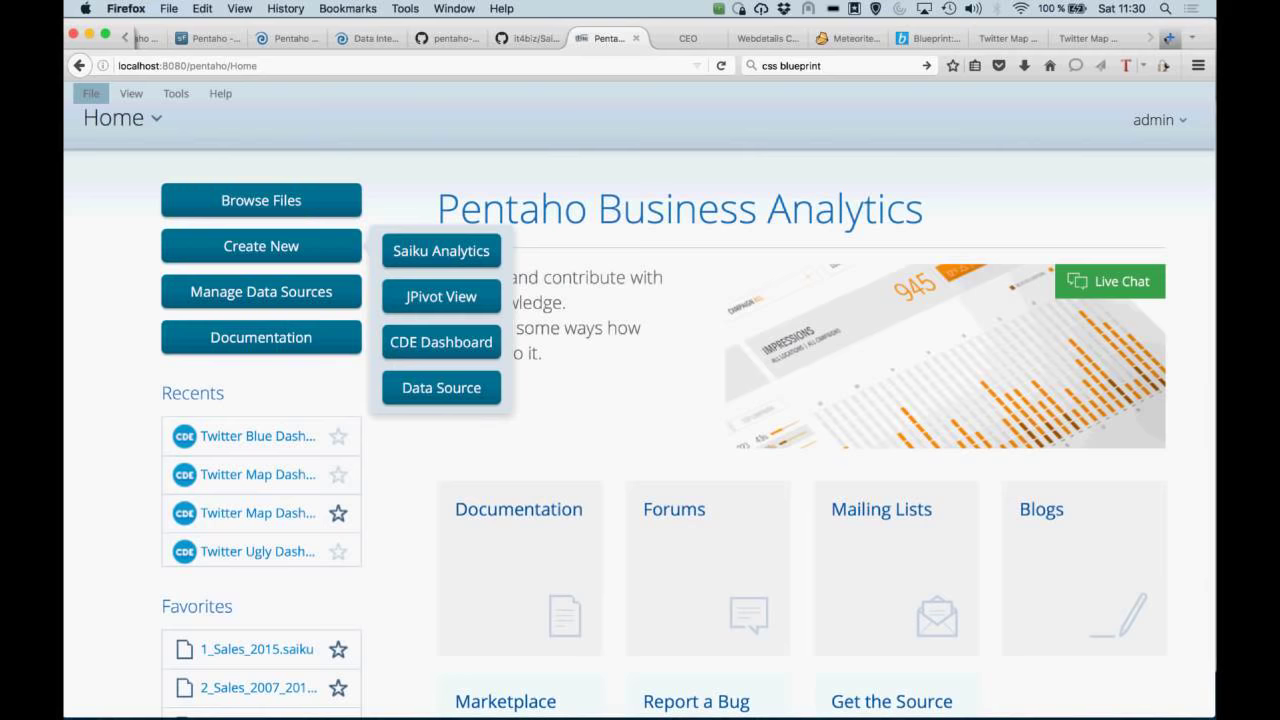
Open the Spanish Wikipedia ETL article in a new tab and scroll through it.
{"action": "key", "text": "ctrl+t"}
{"action": "left_click", "coordinate": [867, 62]}
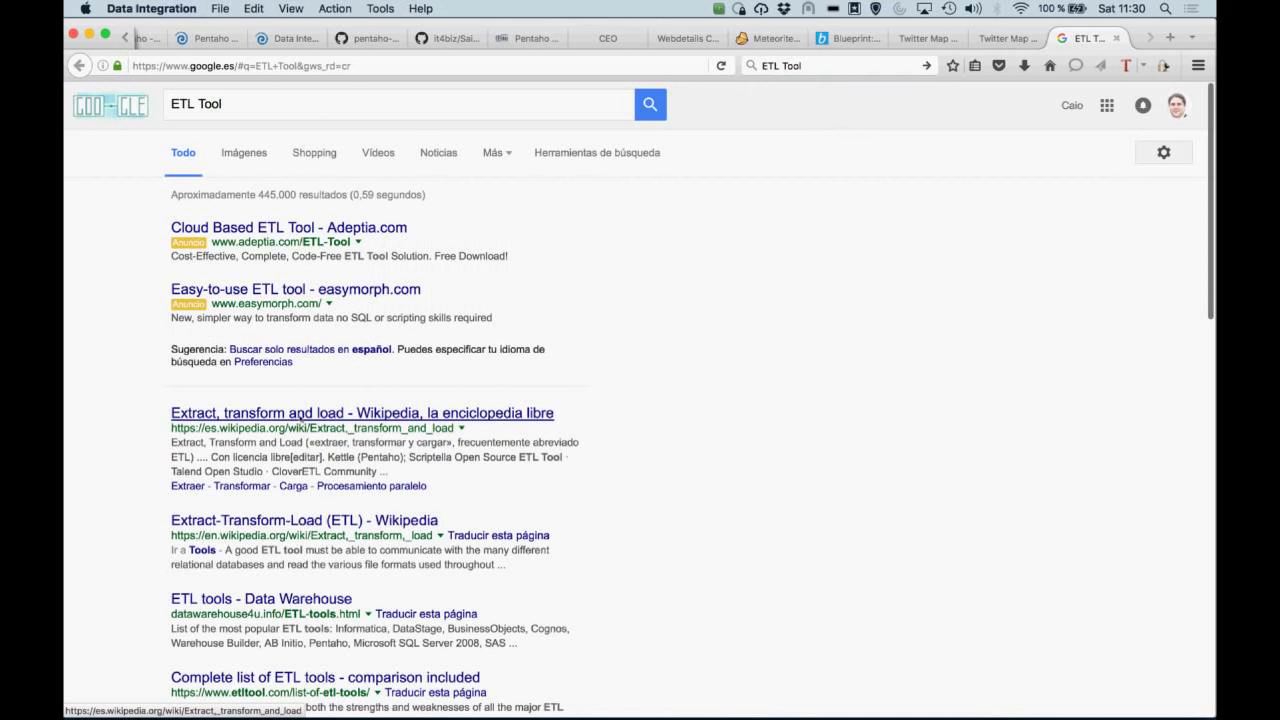
{"action": "left_click", "coordinate": [301, 416]}
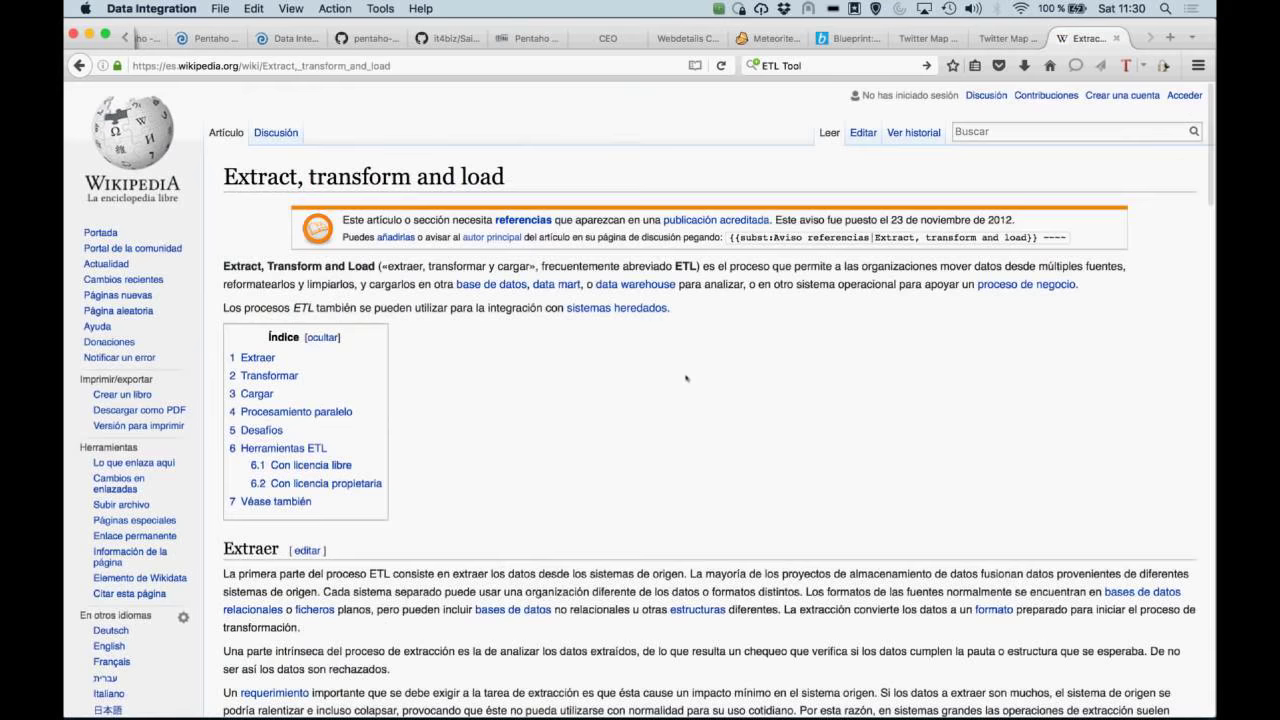
{"action": "scroll", "coordinate": [686, 378], "scroll_direction": "down", "scroll_amount": 20}
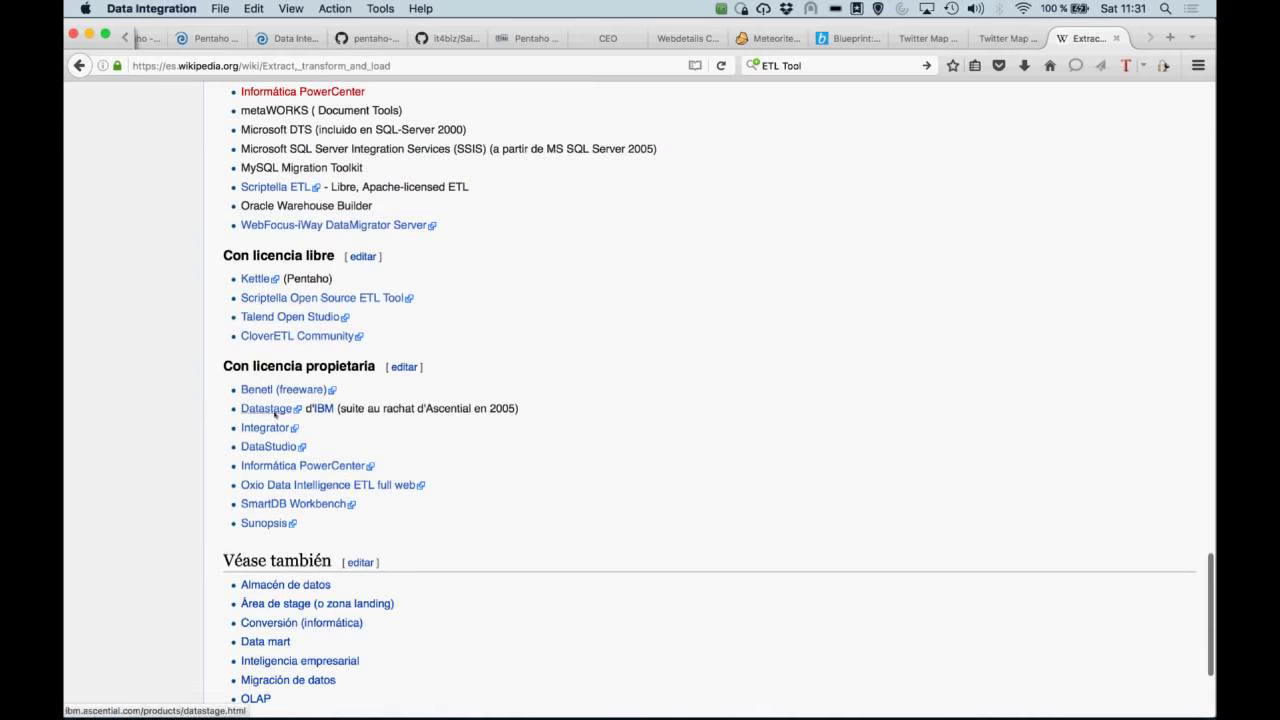
{"action": "scroll", "coordinate": [436, 484], "scroll_direction": "down", "scroll_amount": 1}
{"action": "scroll", "coordinate": [436, 484], "scroll_direction": "down", "scroll_amount": 3}
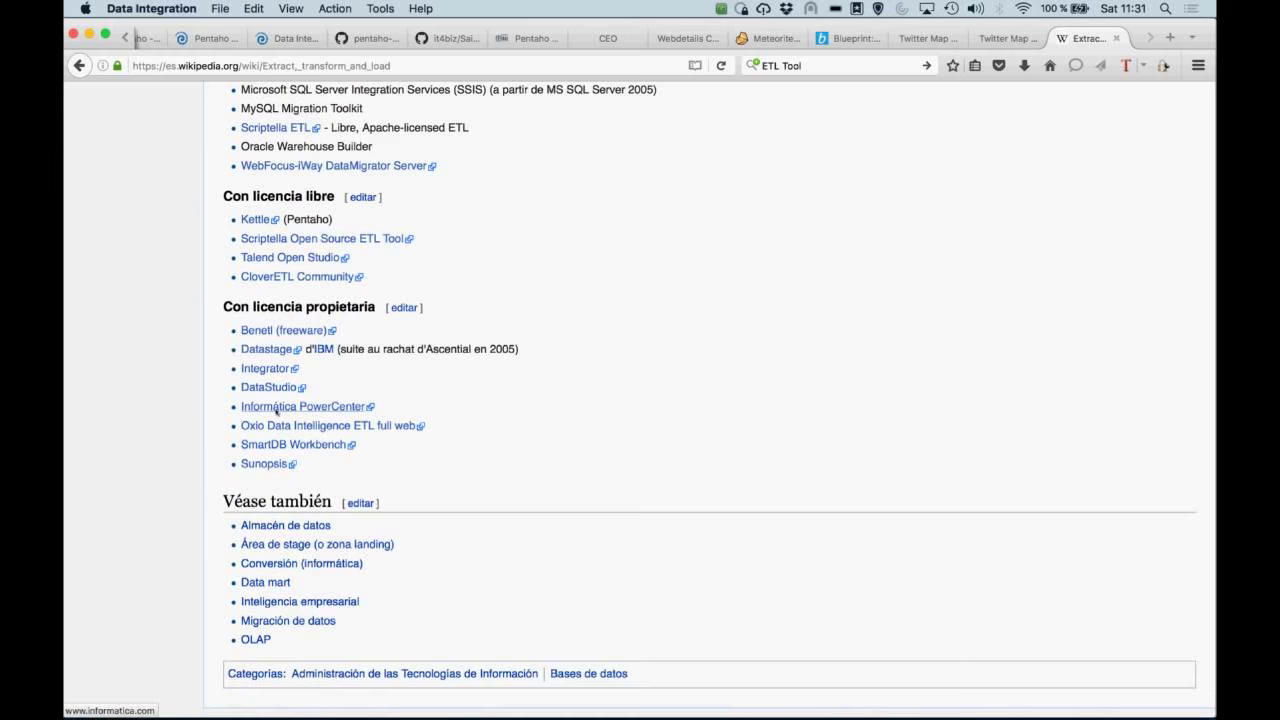
Select the article's address, then switch to the Pentaho Data Integration window.
{"action": "left_click", "coordinate": [386, 66]}
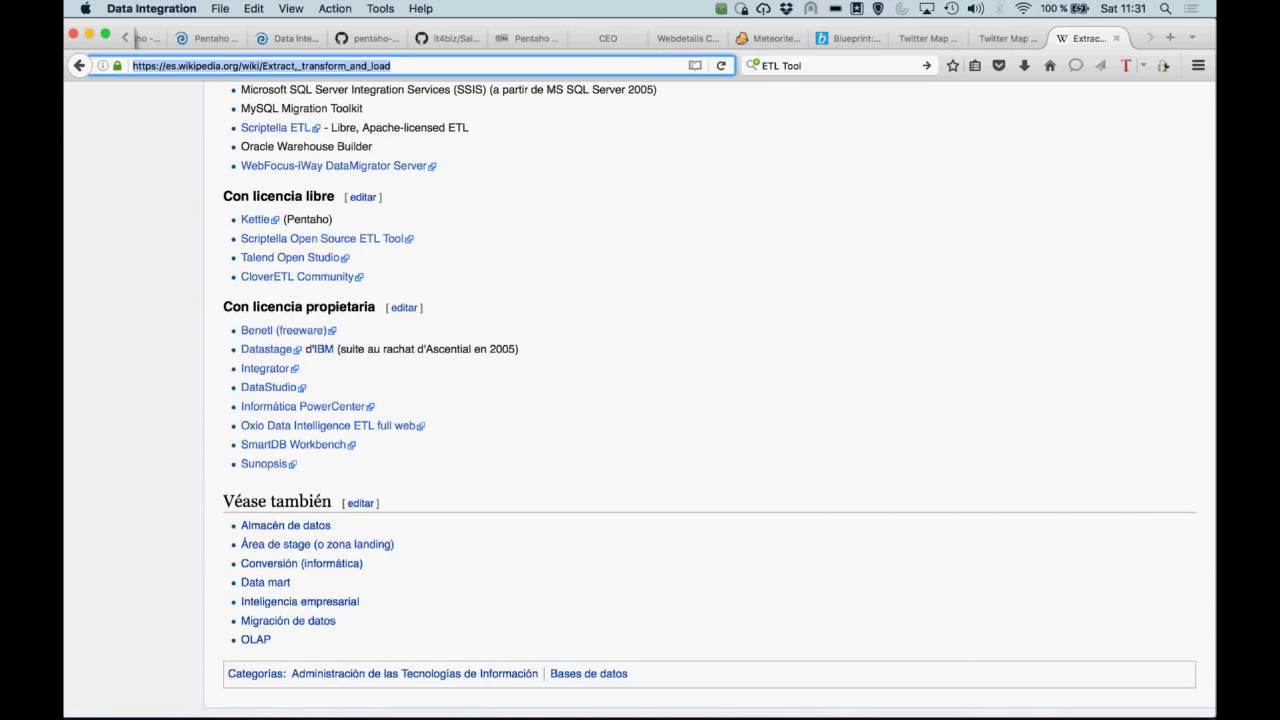
{"action": "key", "text": "super+Tab"}
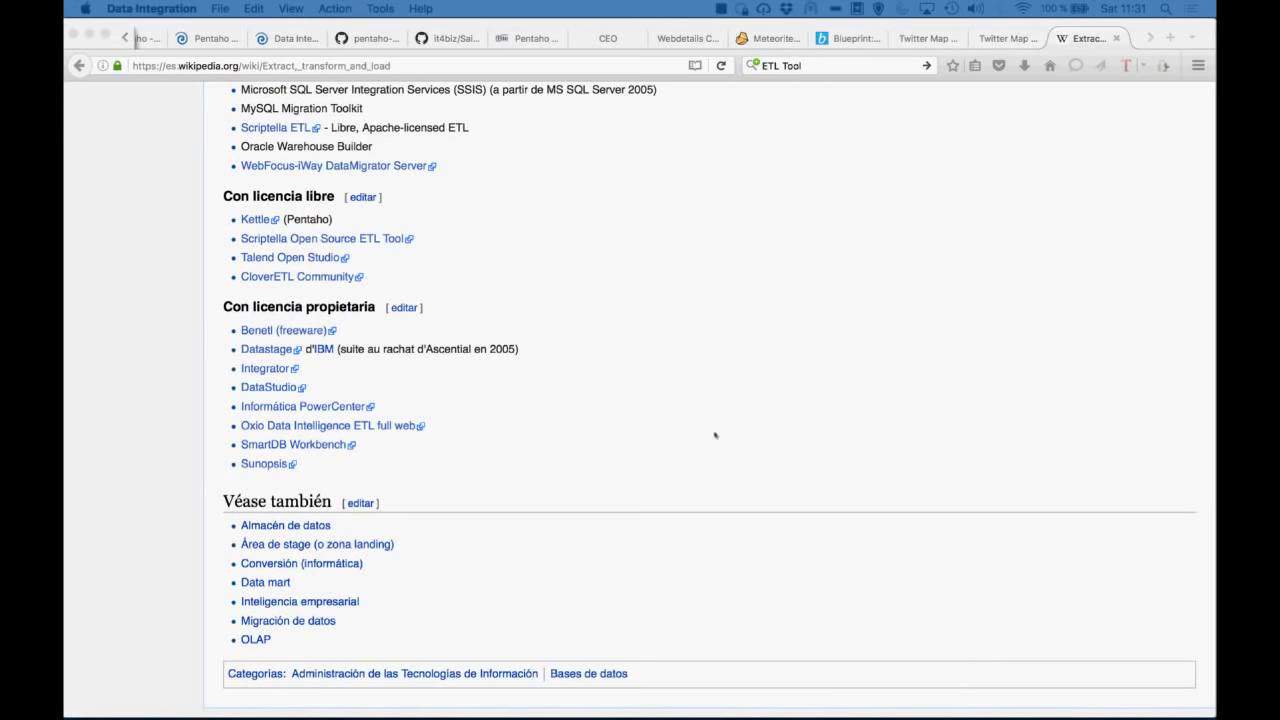
{"action": "key", "text": "super+Tab"}
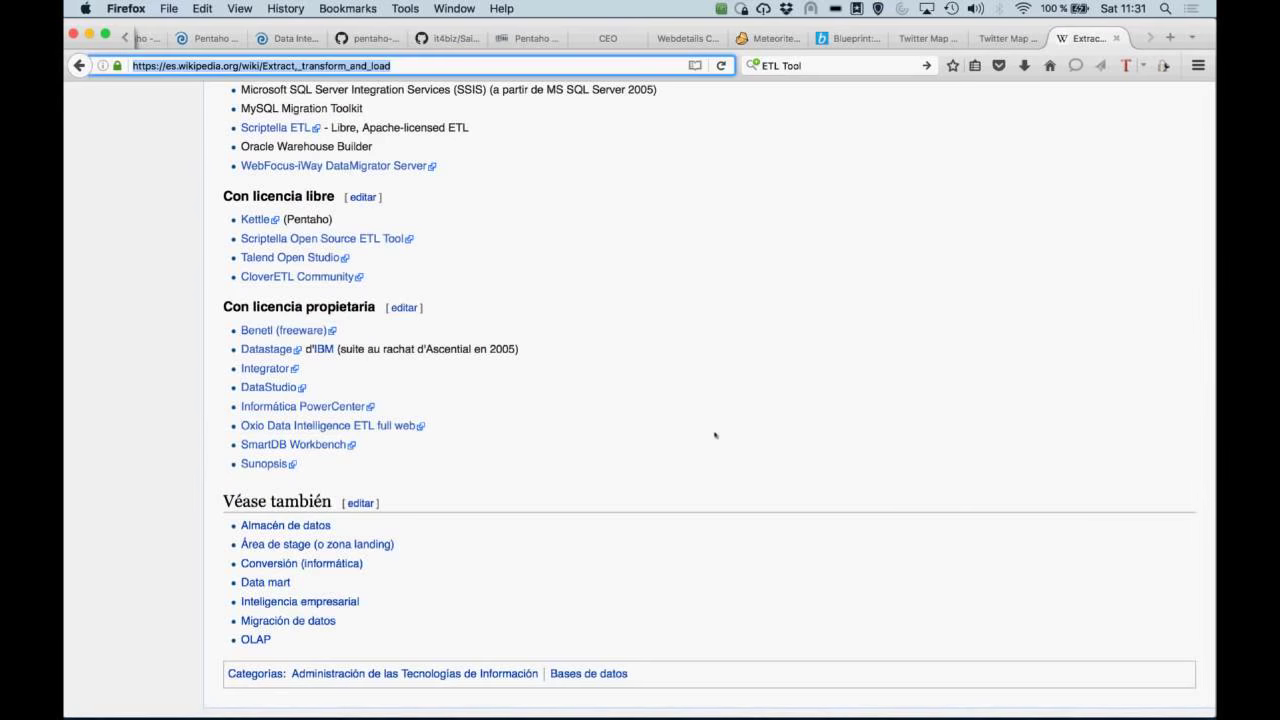
{"action": "key", "text": "super+Tab"}
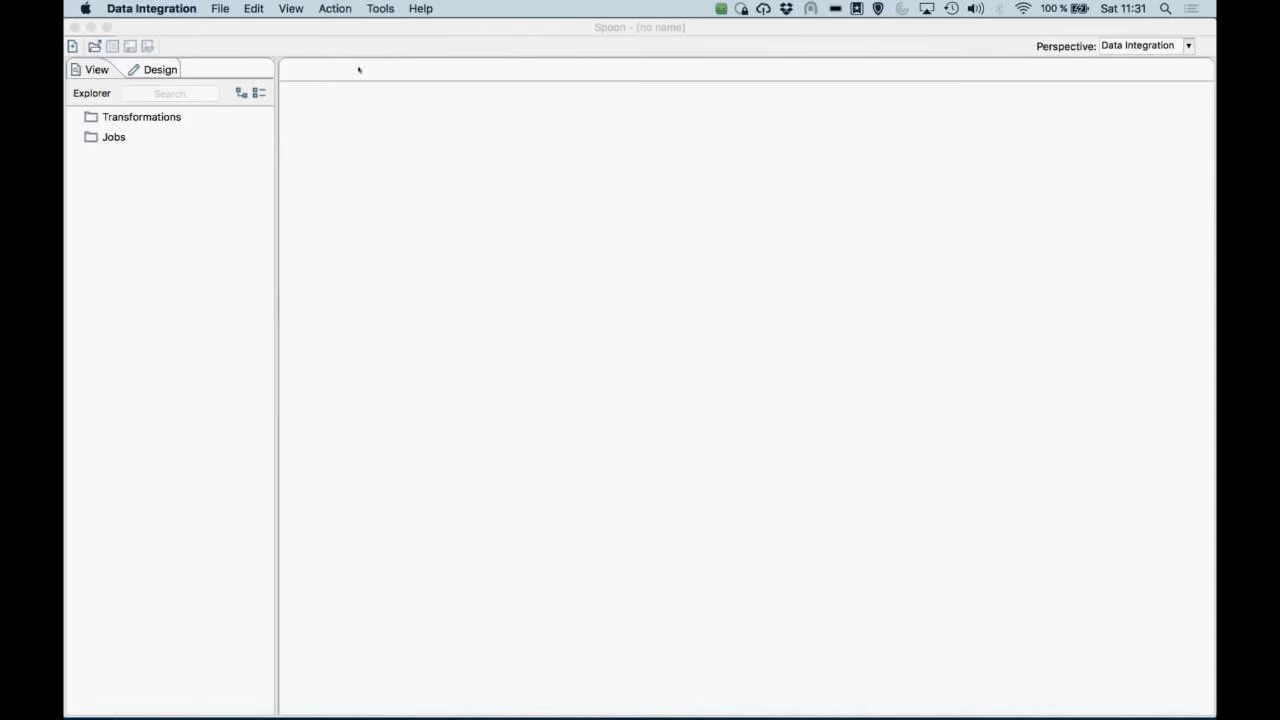
Create a new transformation and look through the Input step category.
{"action": "left_click", "coordinate": [72, 46]}
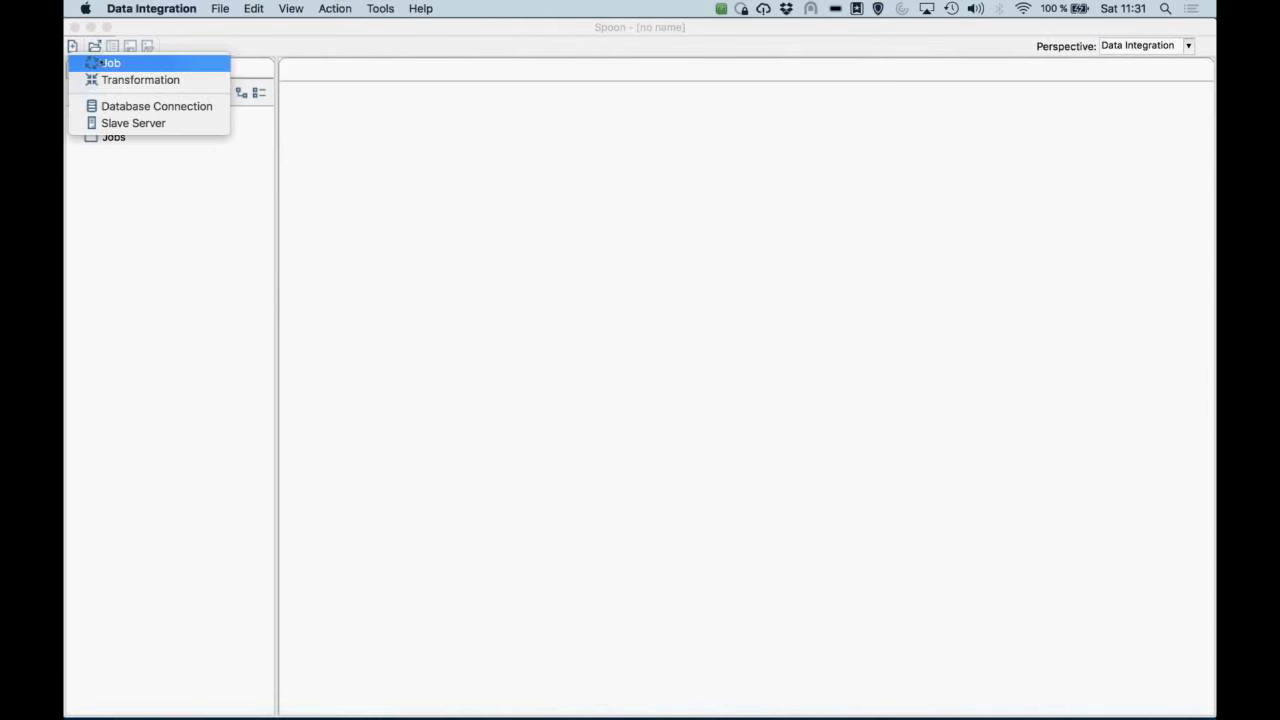
{"action": "left_click", "coordinate": [107, 80]}
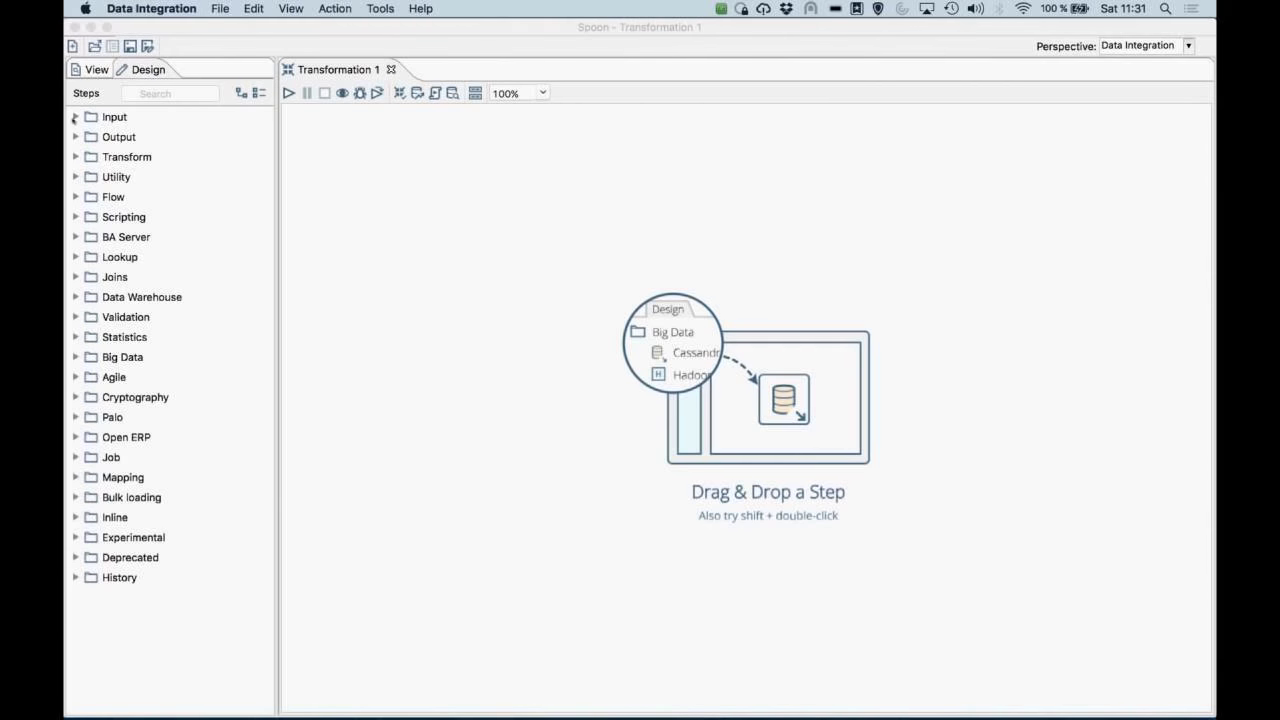
{"action": "left_click", "coordinate": [75, 118]}
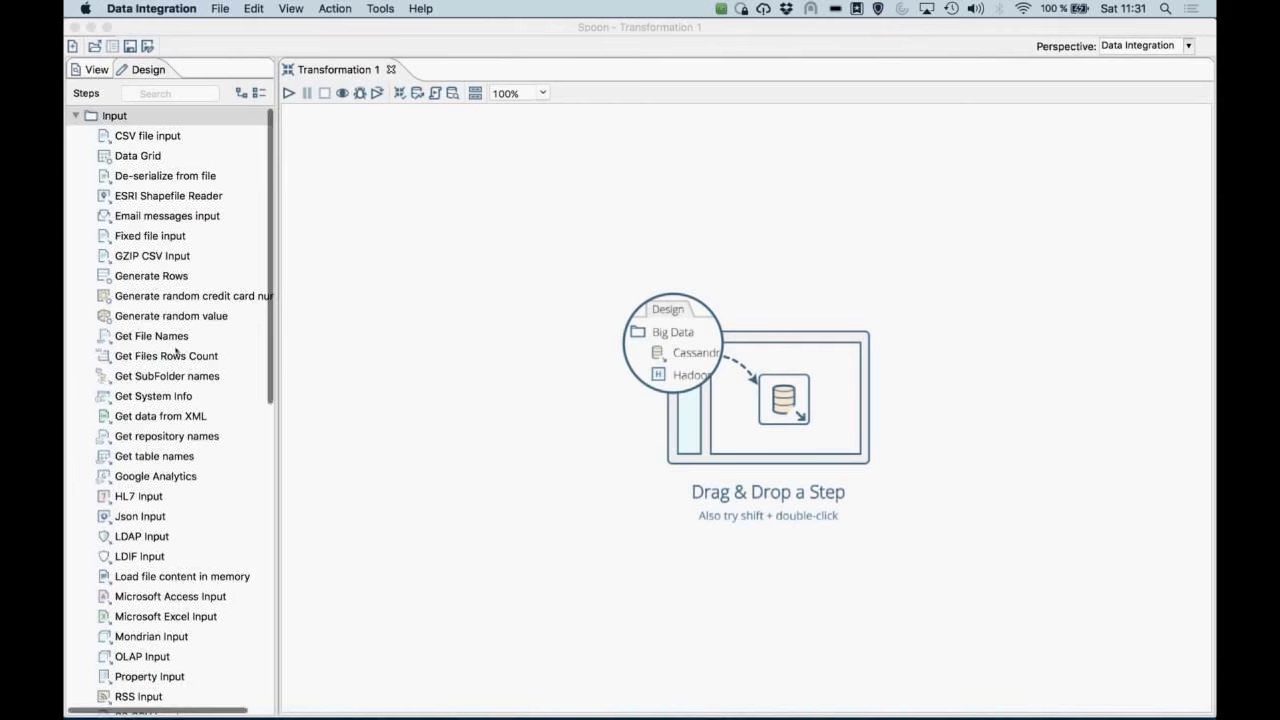
{"action": "scroll", "coordinate": [175, 350], "scroll_direction": "down", "scroll_amount": 5}
{"action": "scroll", "coordinate": [172, 233], "scroll_direction": "up", "scroll_amount": 3}
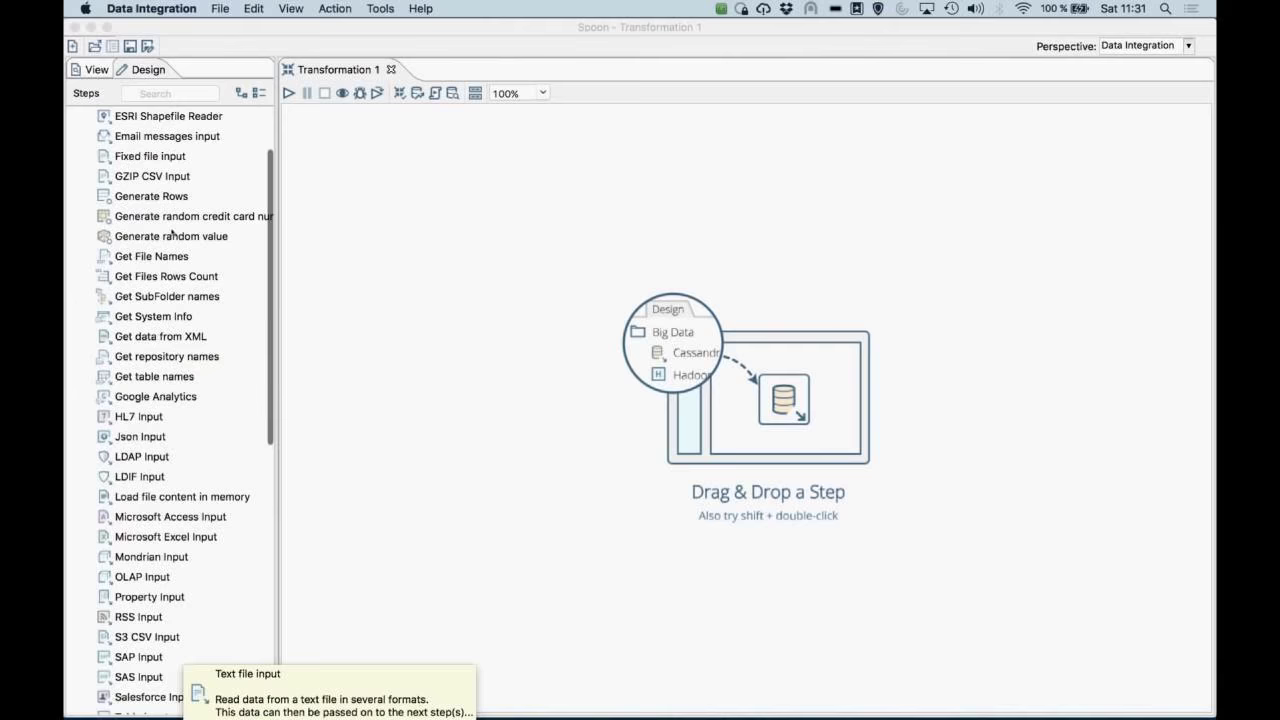
{"action": "scroll", "coordinate": [172, 233], "scroll_direction": "up", "scroll_amount": 3}
{"action": "left_click", "coordinate": [77, 118]}
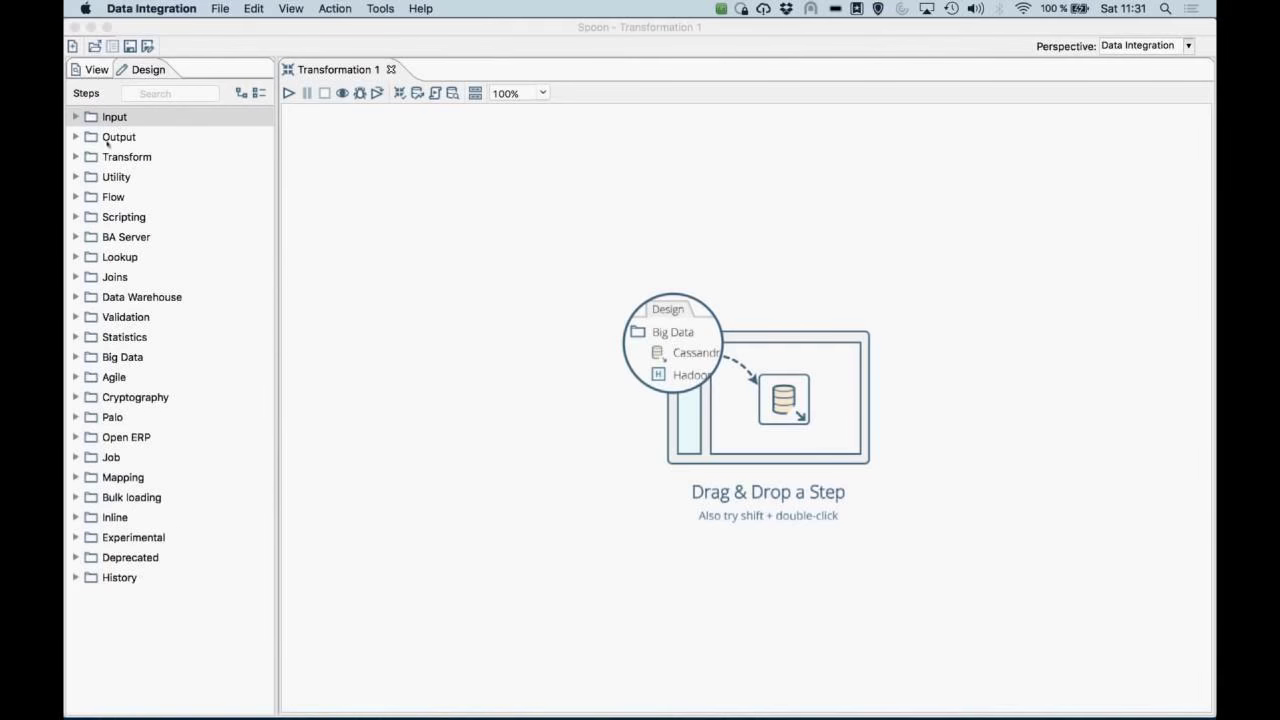
Browse the Output and Transform categories, leave Big Data expanded, then switch to Terminal.
{"action": "left_click", "coordinate": [76, 139]}
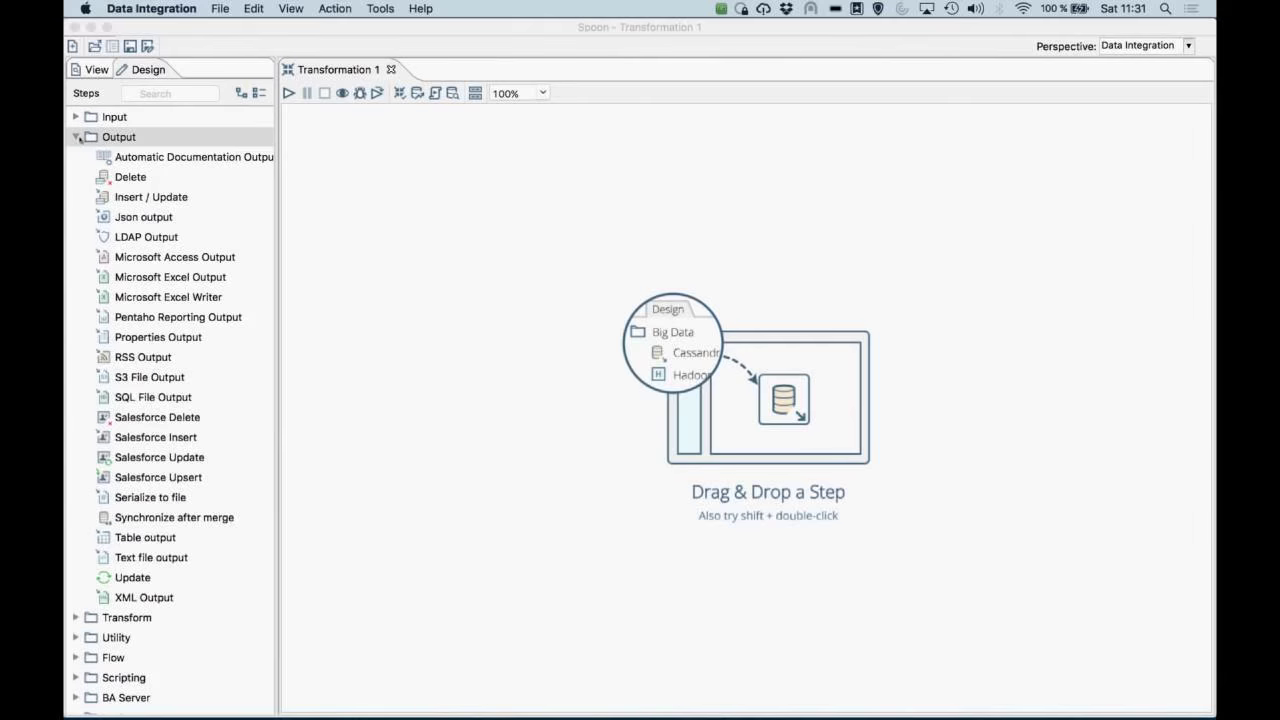
{"action": "left_click", "coordinate": [76, 139]}
{"action": "left_click", "coordinate": [76, 157]}
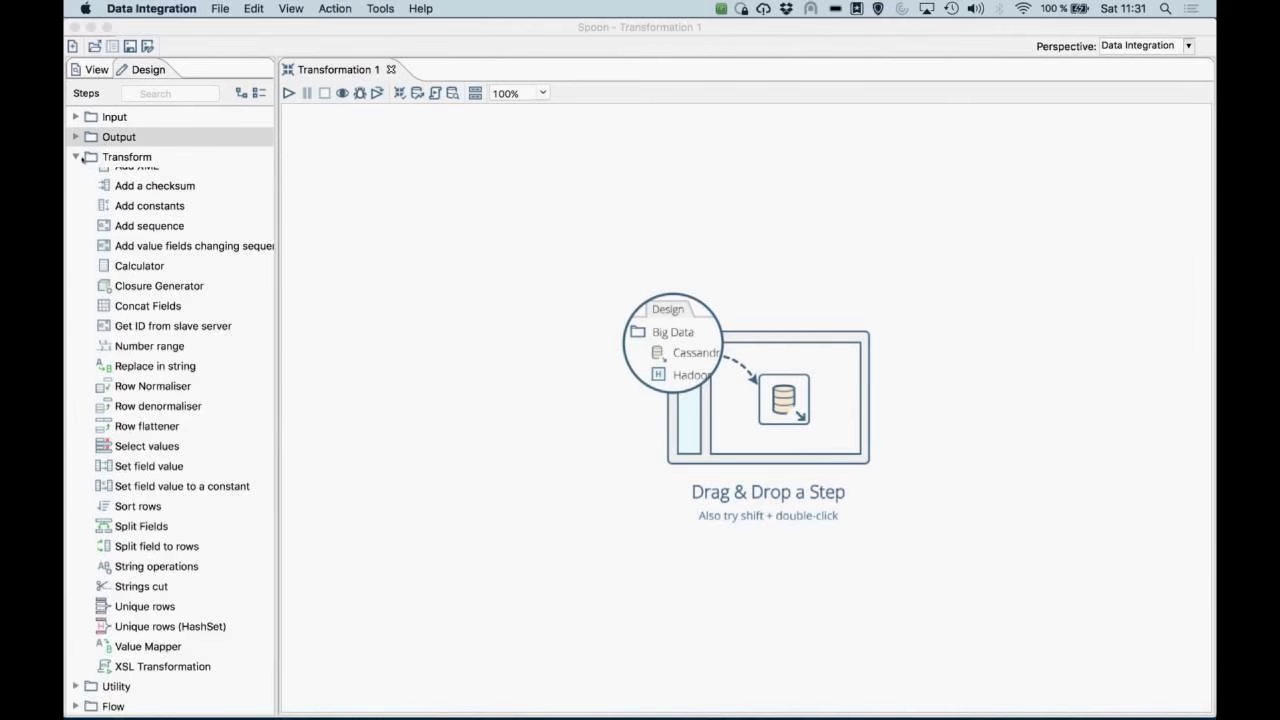
{"action": "left_click", "coordinate": [98, 162]}
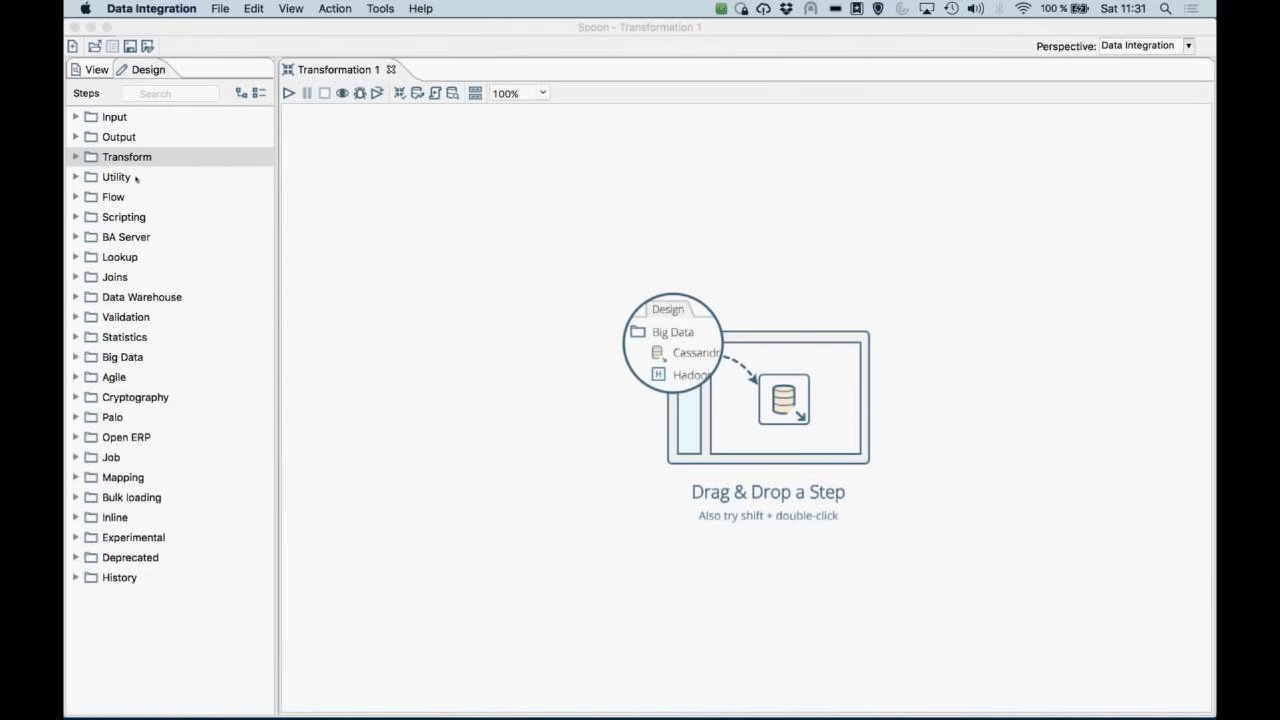
{"action": "left_click", "coordinate": [77, 358]}
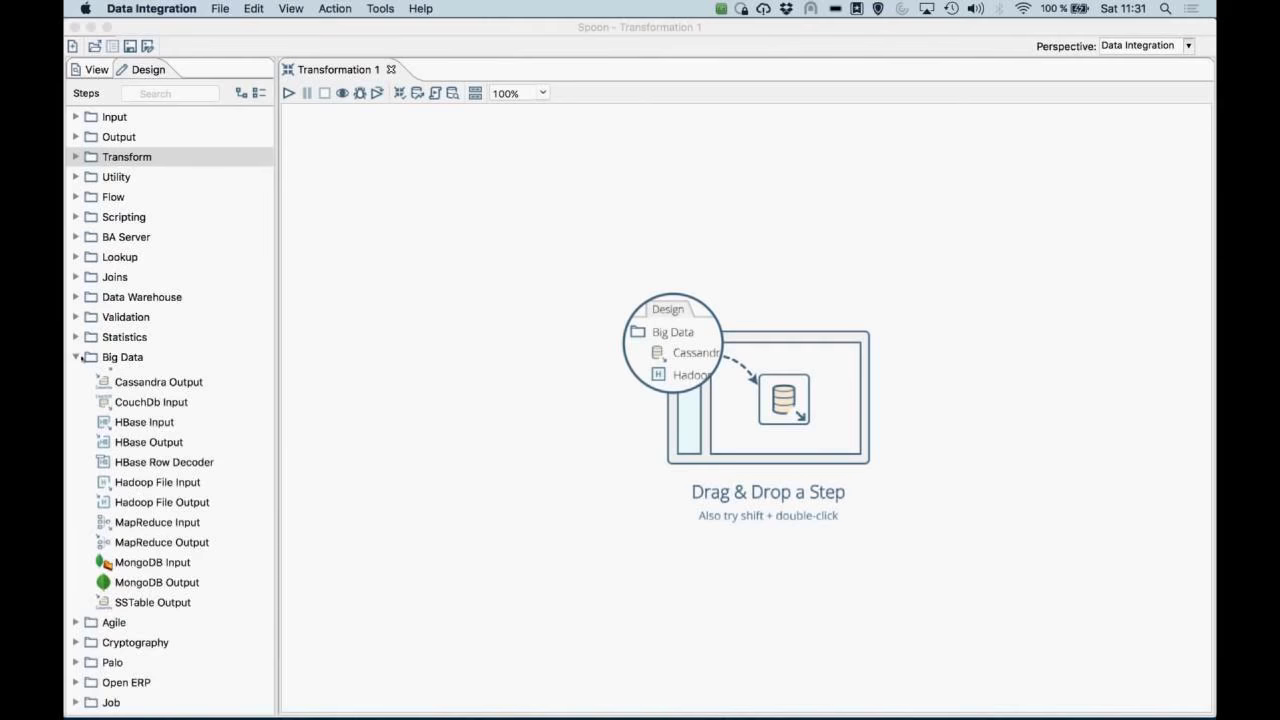
{"action": "scroll", "coordinate": [152, 380], "scroll_direction": "down", "scroll_amount": 1}
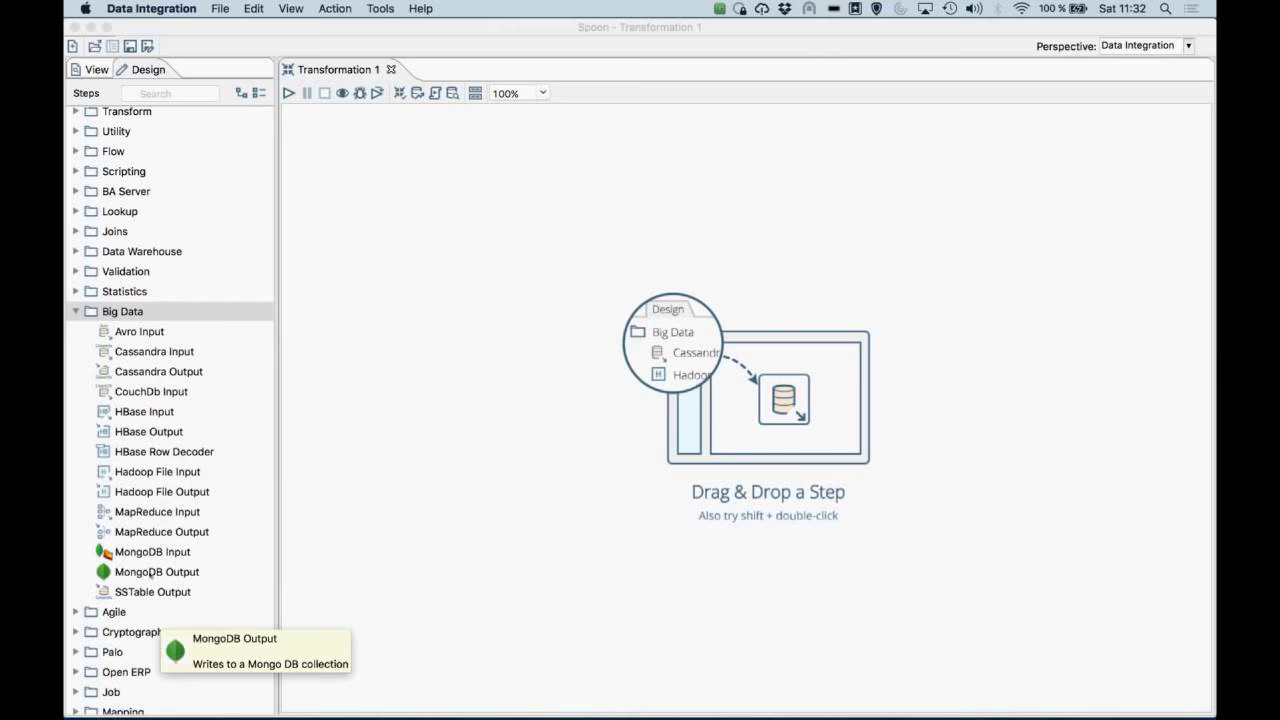
{"action": "key", "text": "super+Tab"}
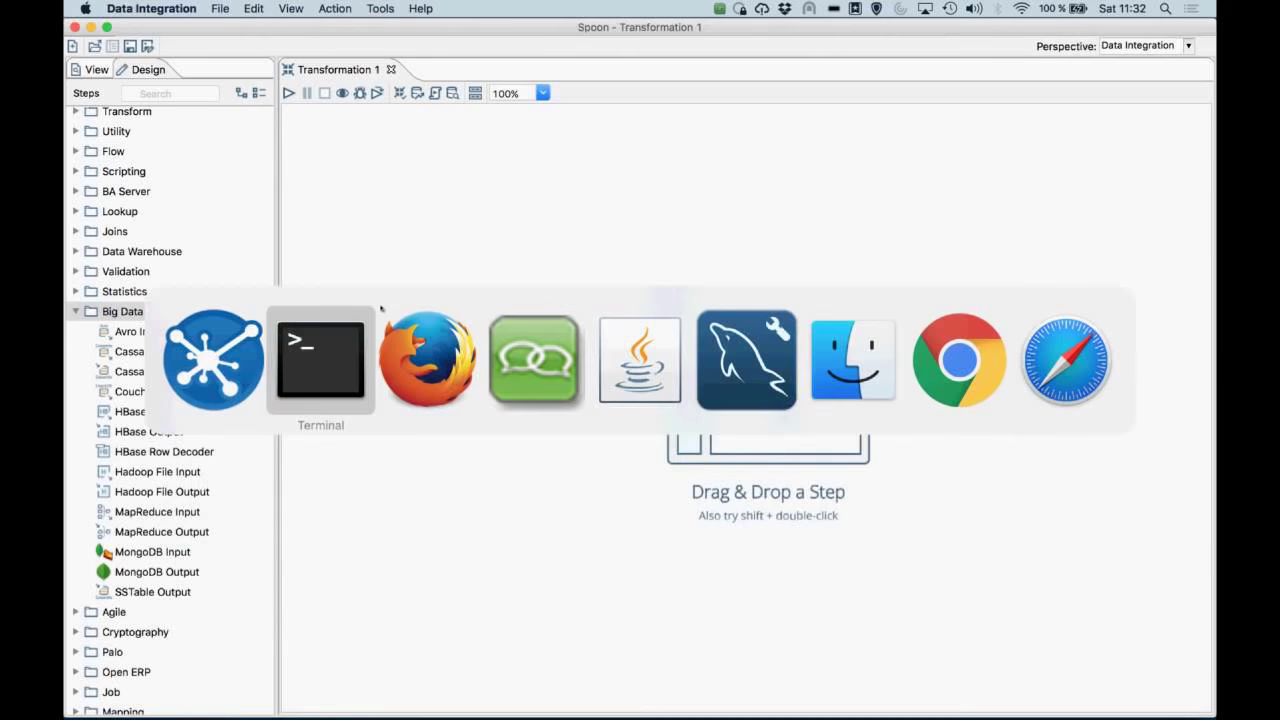
In Firefox, go from the Saiku Chart Plus GitHub page to it4biz's repository list.
{"action": "key", "text": "super+Tab"}
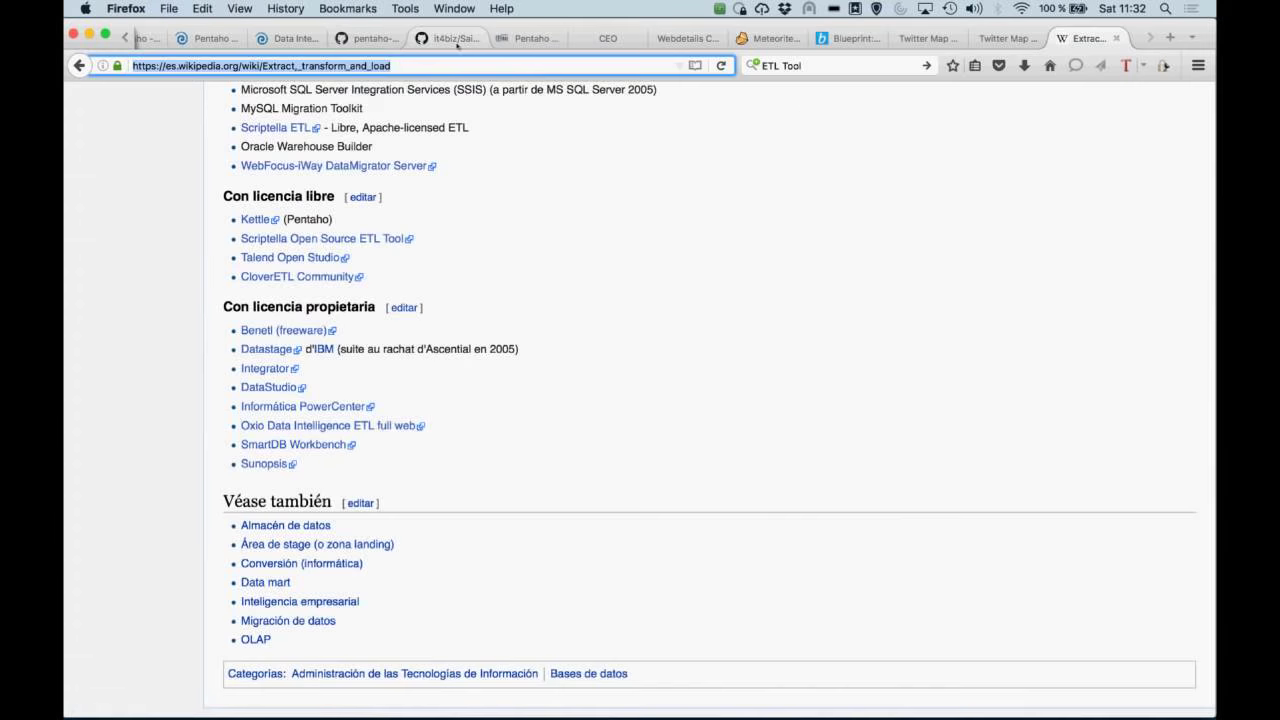
{"action": "left_click", "coordinate": [452, 39]}
{"action": "scroll", "coordinate": [524, 230], "scroll_direction": "up", "scroll_amount": 5}
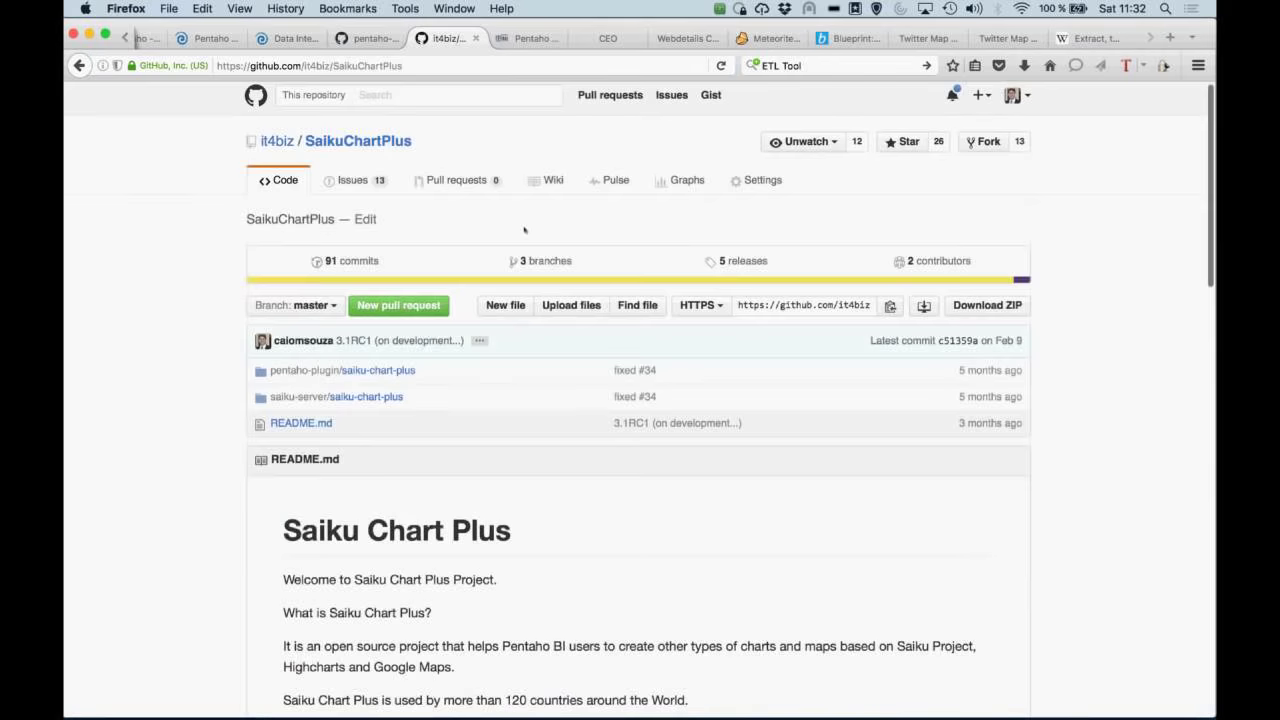
{"action": "left_click", "coordinate": [277, 141]}
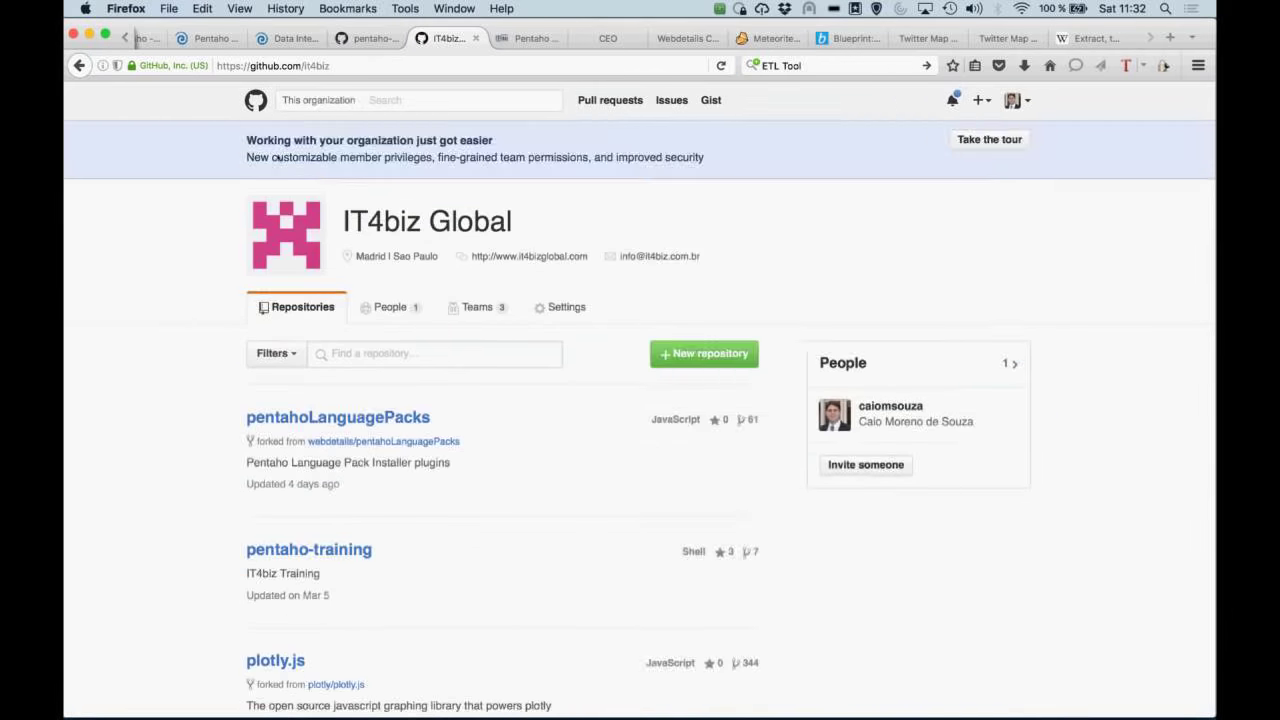
{"action": "scroll", "coordinate": [362, 399], "scroll_direction": "down", "scroll_amount": 15}
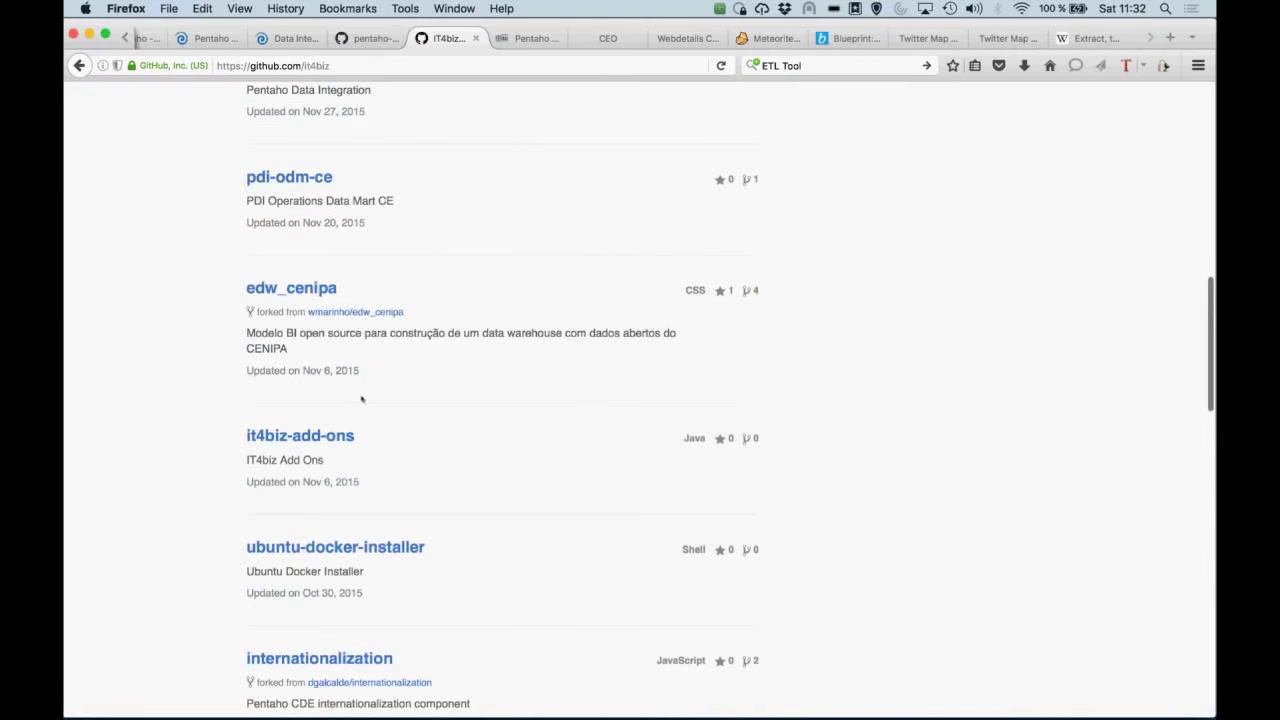
{"action": "scroll", "coordinate": [362, 399], "scroll_direction": "down", "scroll_amount": 6}
{"action": "scroll", "coordinate": [362, 399], "scroll_direction": "down", "scroll_amount": 2}
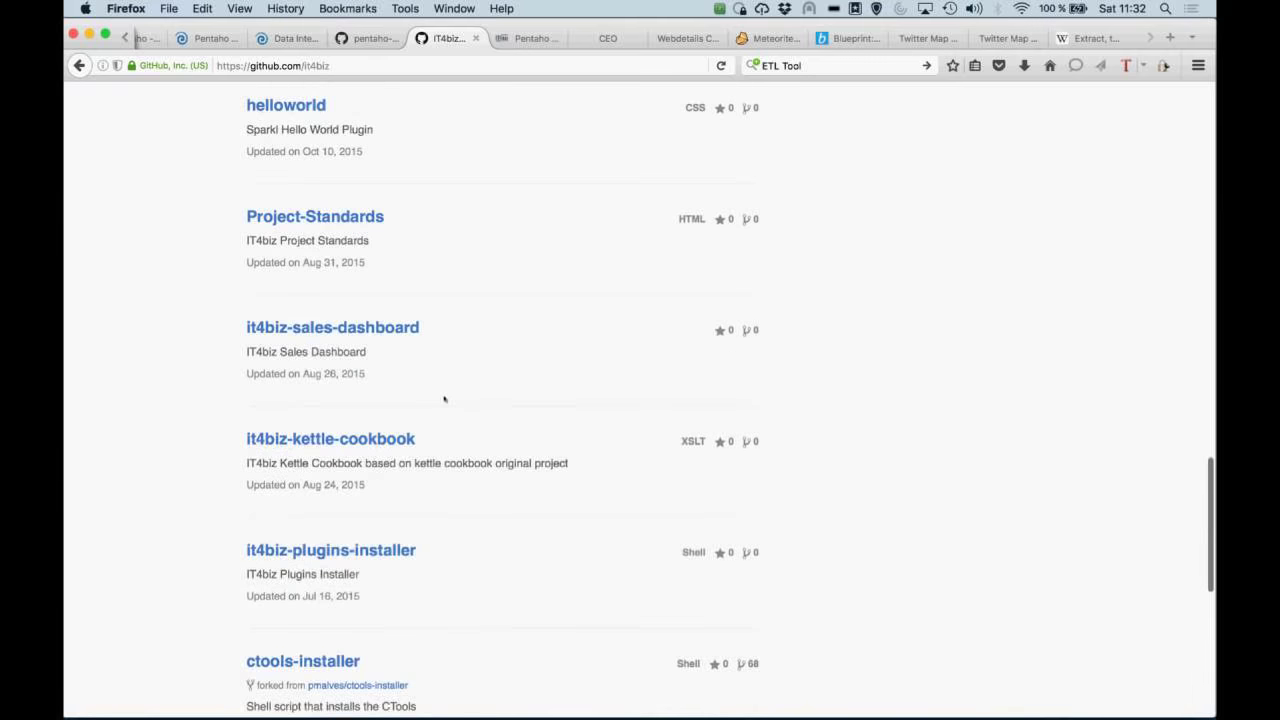
{"action": "scroll", "coordinate": [444, 399], "scroll_direction": "down", "scroll_amount": 3}
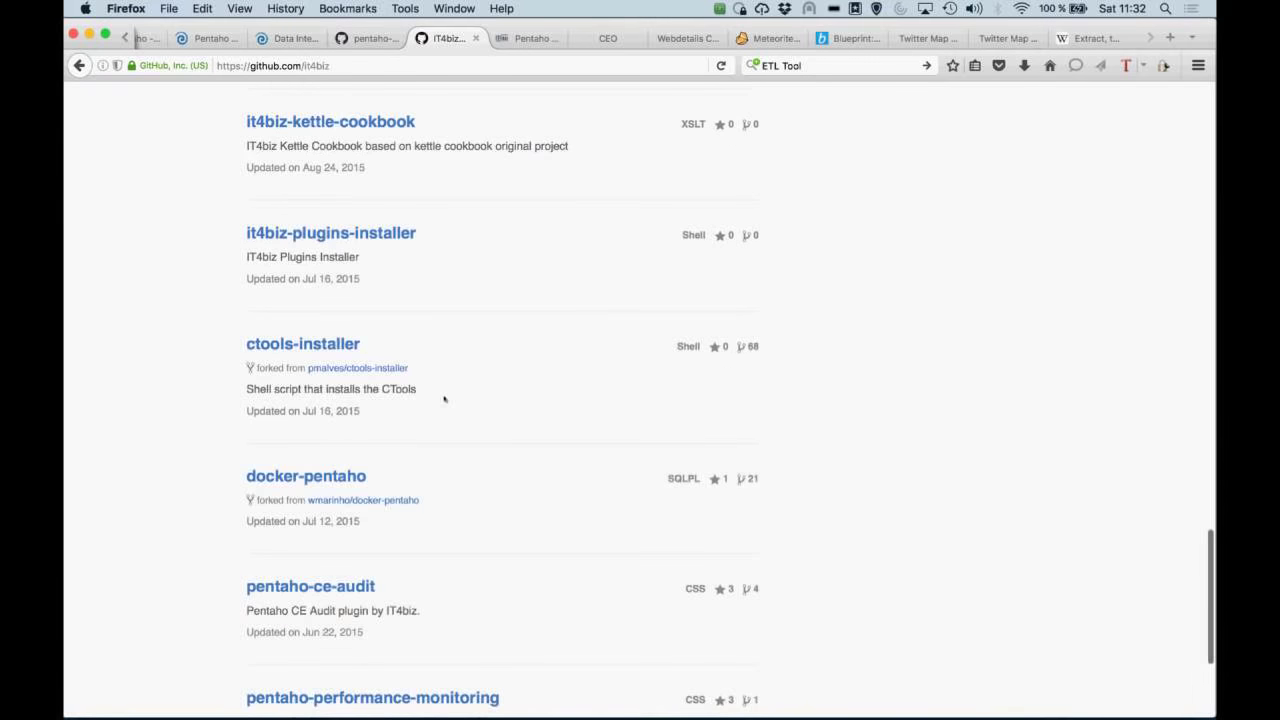
{"action": "scroll", "coordinate": [444, 399], "scroll_direction": "down", "scroll_amount": 3}
On page 2, open it4biz-etl-library's mongodb-examples folder and select its URL.
{"action": "left_click", "coordinate": [526, 494]}
{"action": "scroll", "coordinate": [505, 543], "scroll_direction": "down", "scroll_amount": 2}
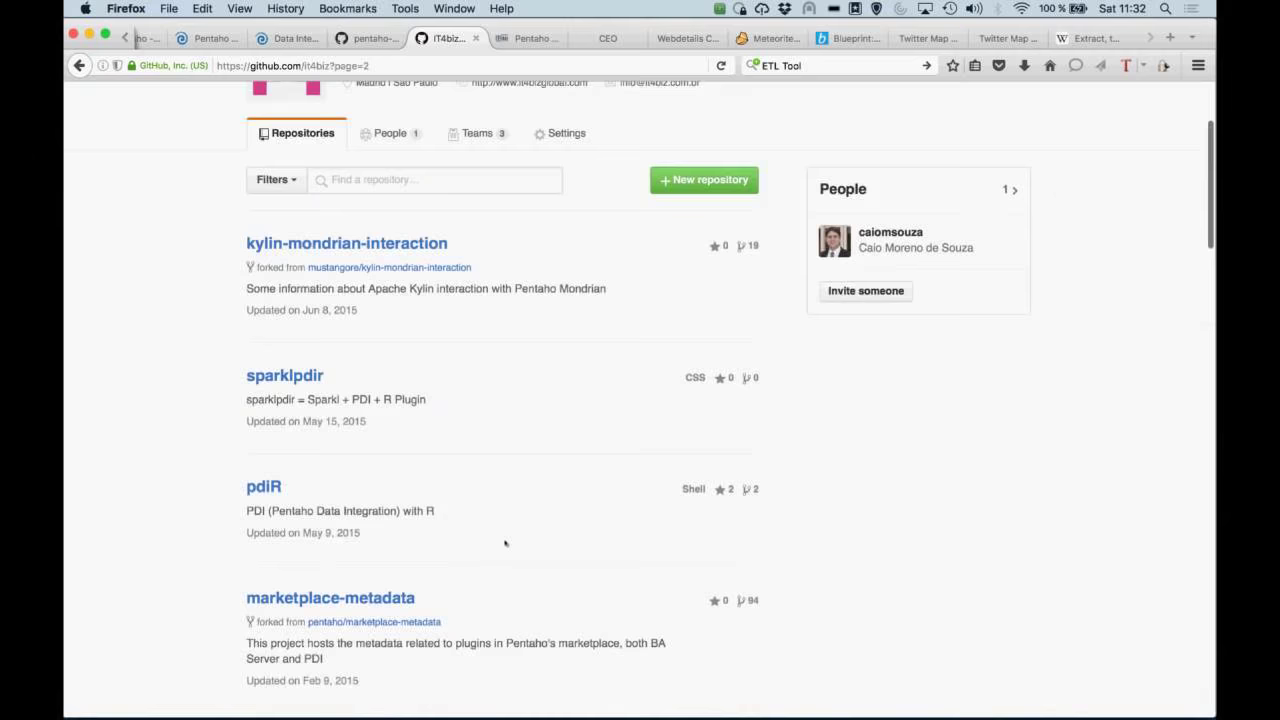
{"action": "scroll", "coordinate": [505, 543], "scroll_direction": "down", "scroll_amount": 4}
{"action": "scroll", "coordinate": [505, 543], "scroll_direction": "down", "scroll_amount": 4}
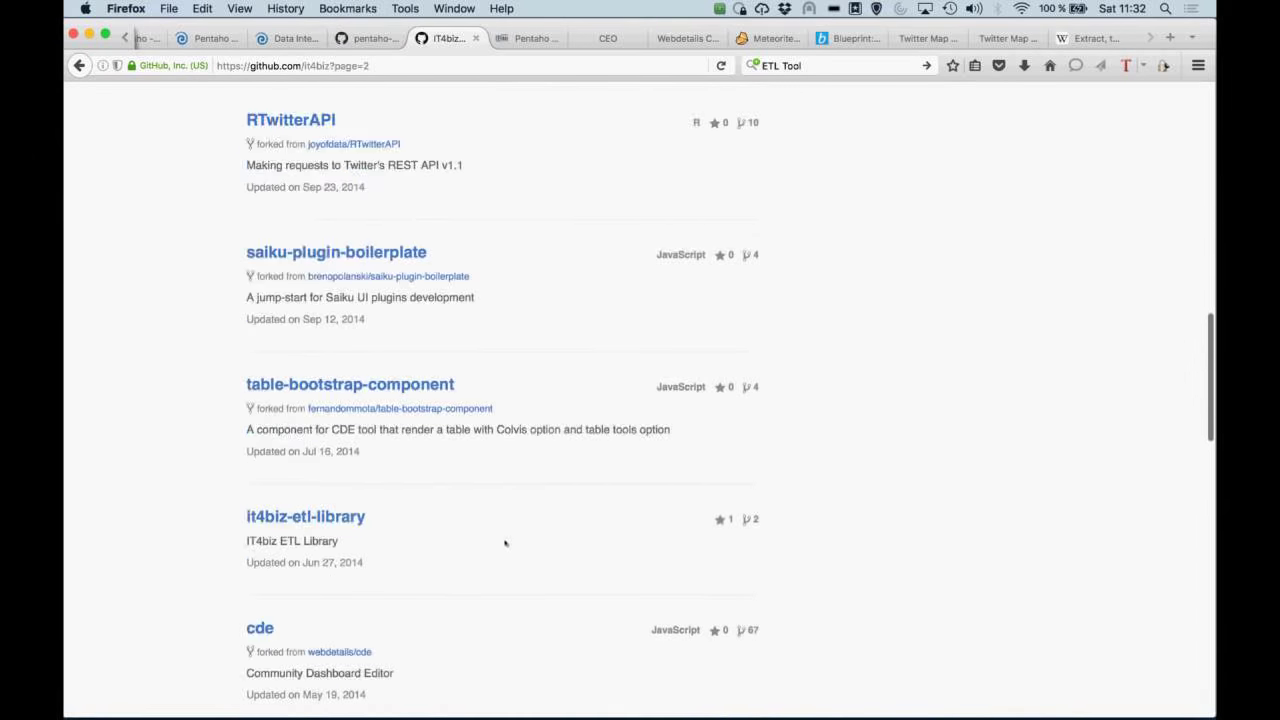
{"action": "scroll", "coordinate": [505, 543], "scroll_direction": "down", "scroll_amount": 1}
{"action": "left_click", "coordinate": [357, 461]}
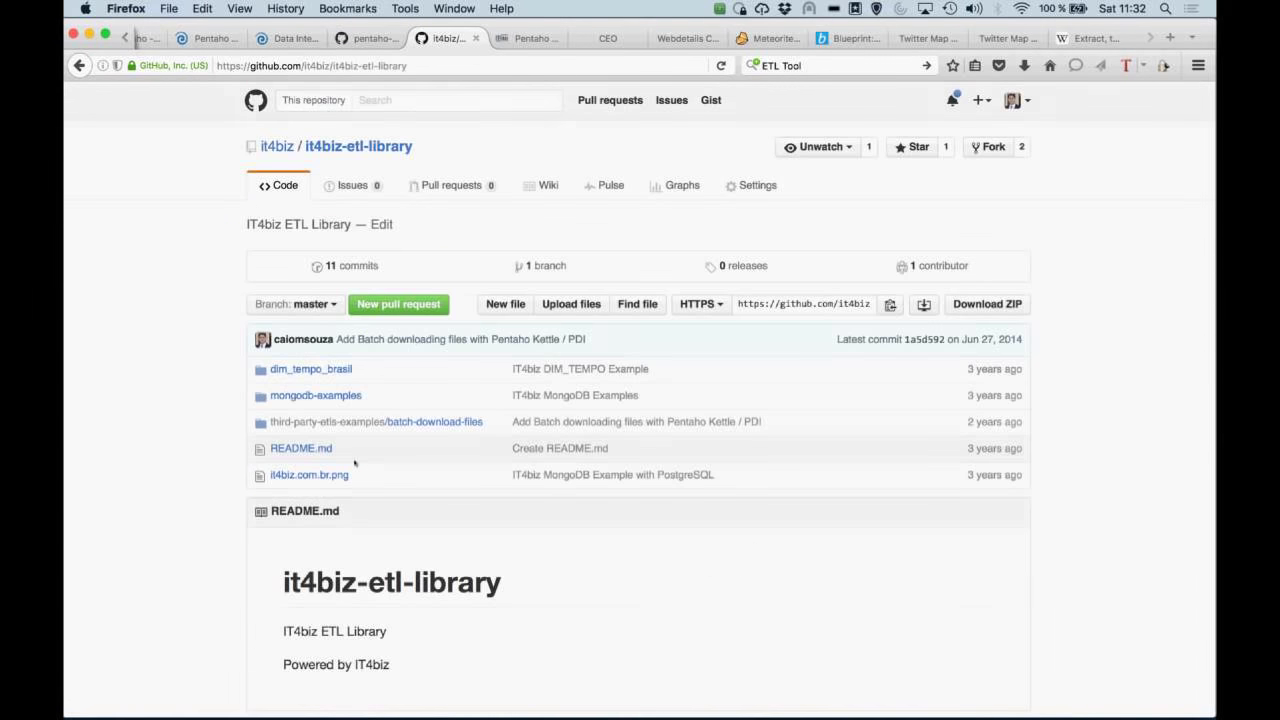
{"action": "left_click", "coordinate": [317, 396]}
{"action": "left_click", "coordinate": [444, 66]}
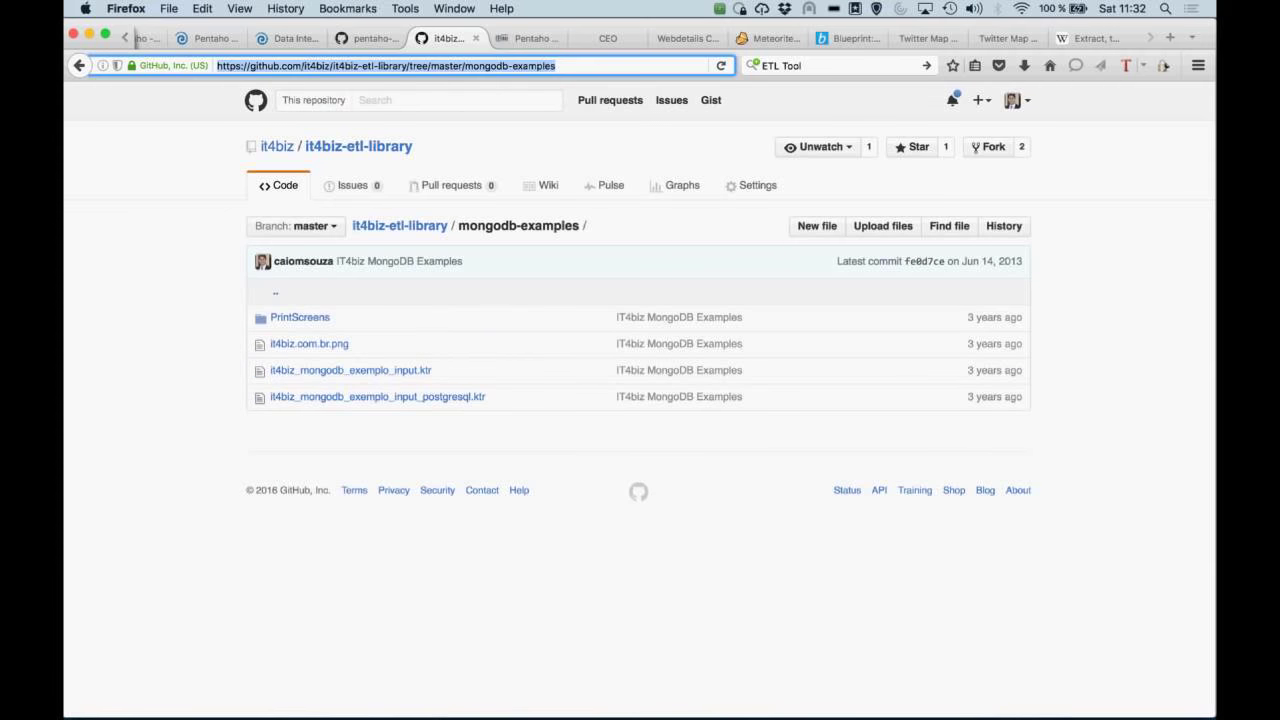
In Spoon, create a new job, Job 1, and expand the Big Data category.
{"action": "key", "text": "super+Tab"}
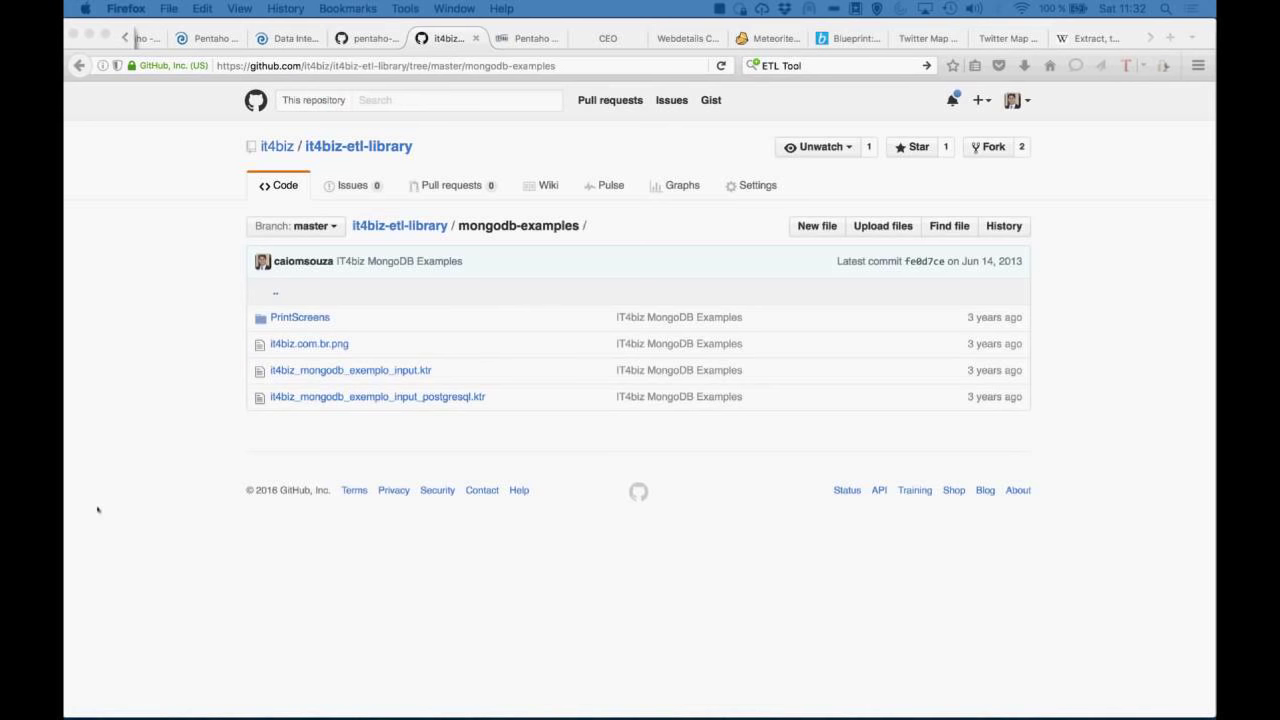
{"action": "key", "text": "super+Tab"}
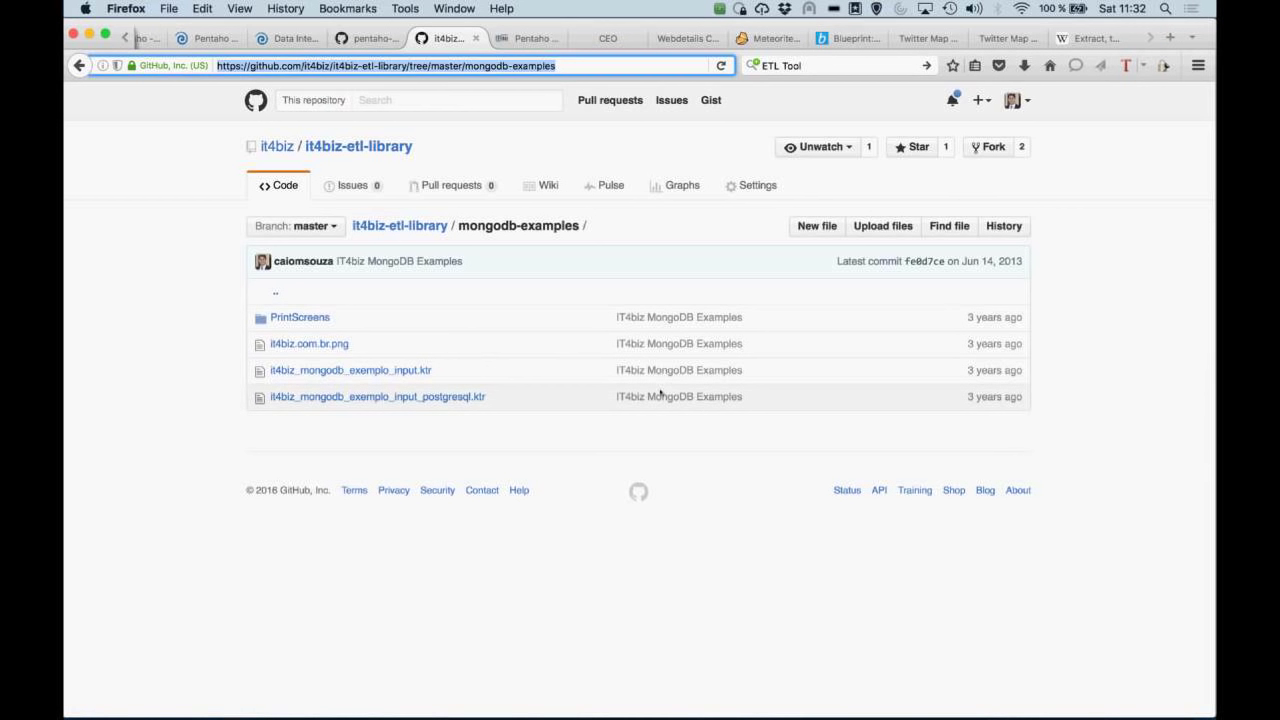
{"action": "key", "text": "super+Tab"}
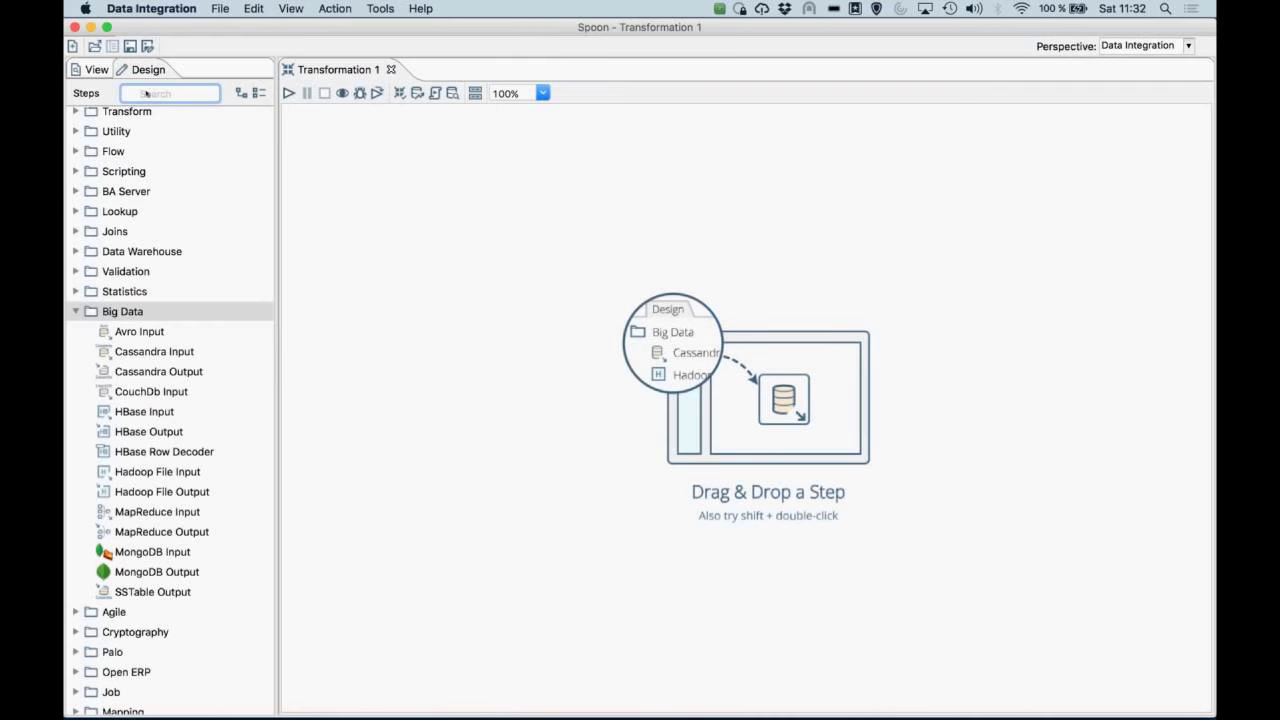
{"action": "key", "text": "super+alt+n"}
{"action": "left_click", "coordinate": [122, 237]}
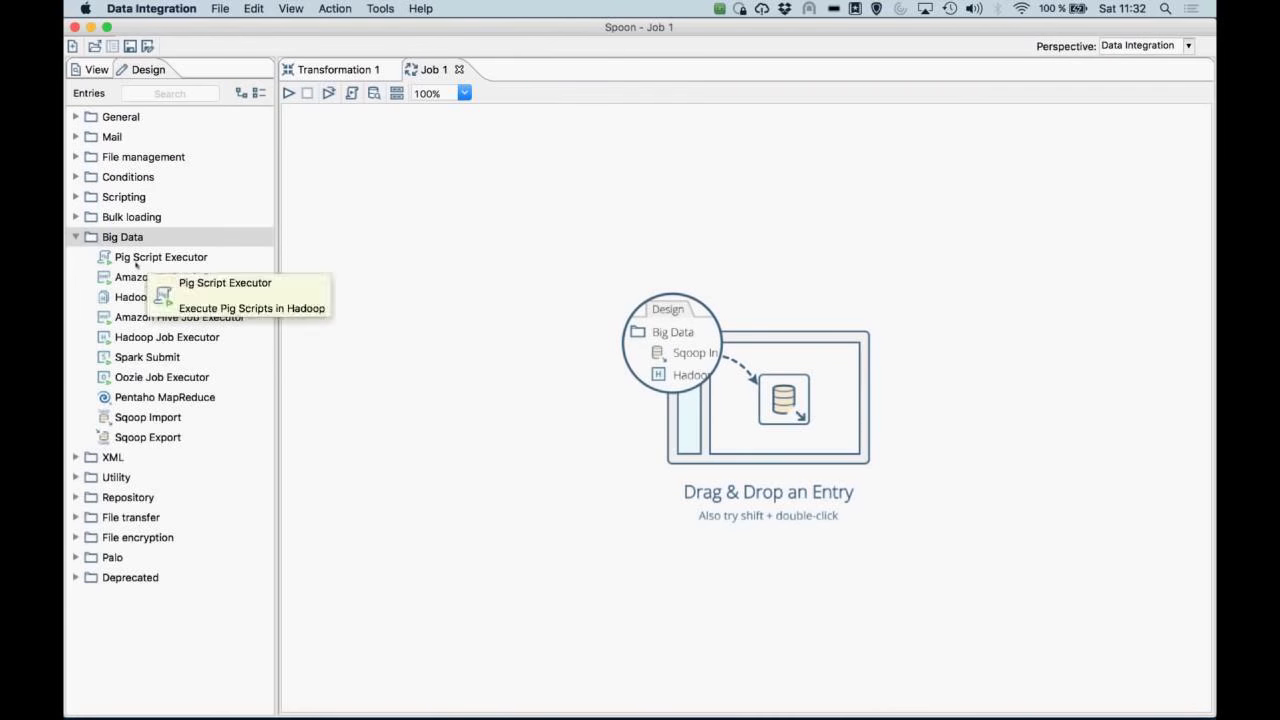
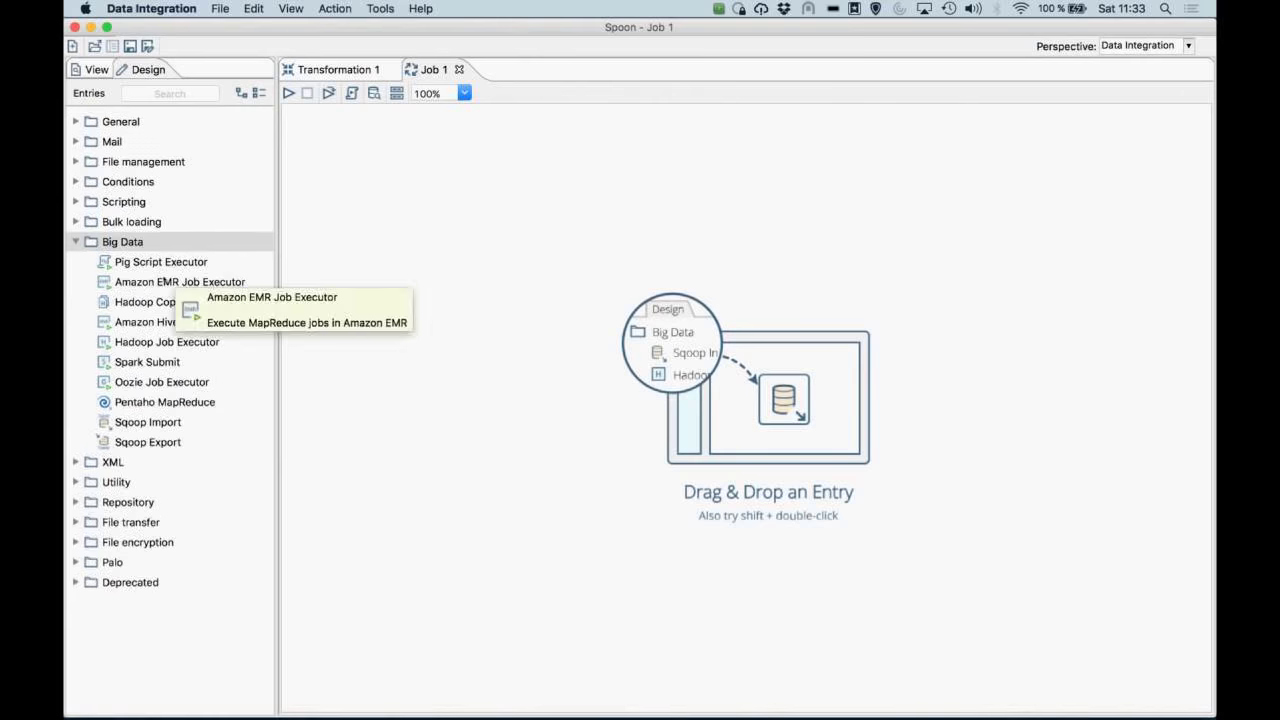
Collapse Big Data, then expand File transfer, File encryption, Repository, Conditions and File management job entries.
{"action": "left_click", "coordinate": [75, 237]}
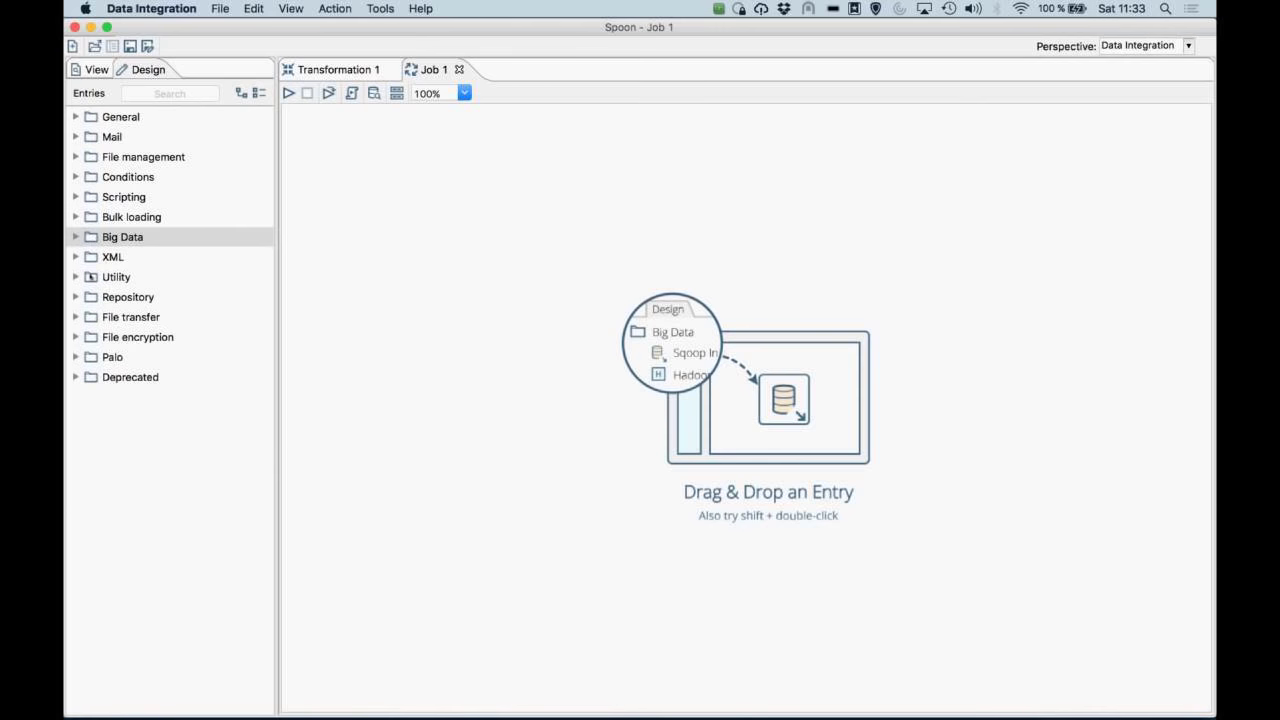
{"action": "left_click", "coordinate": [76, 317]}
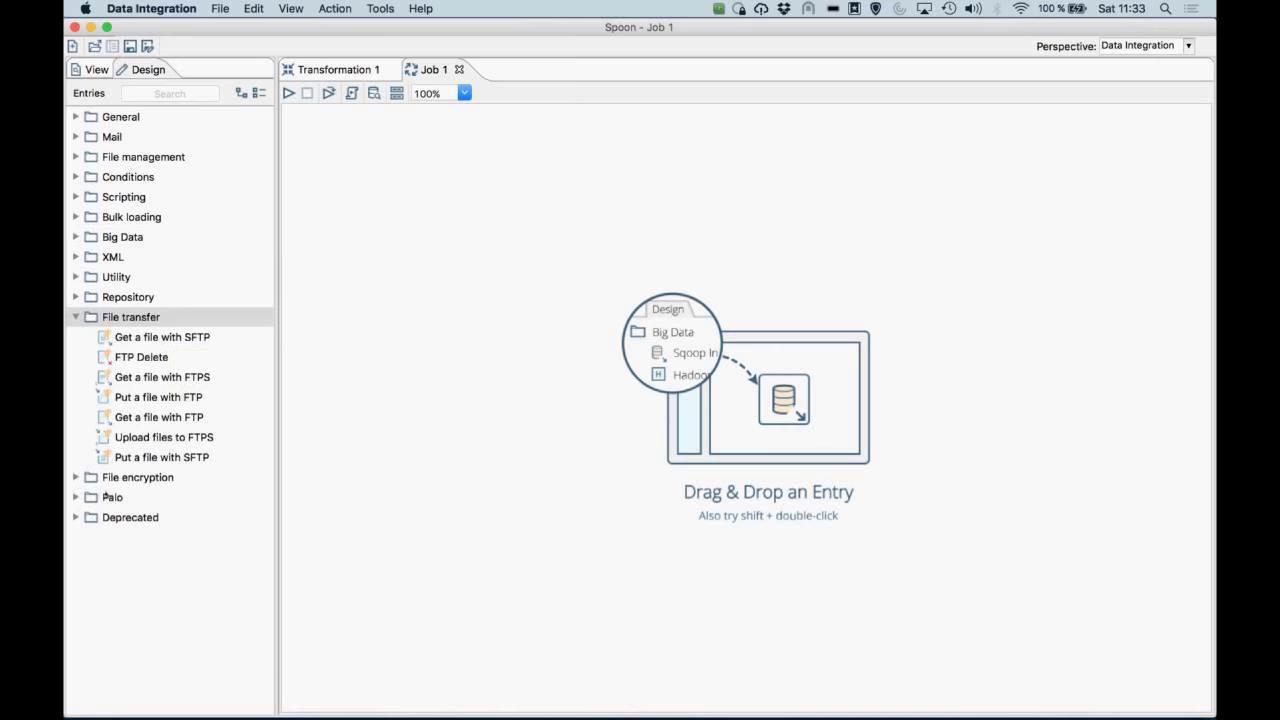
{"action": "left_click", "coordinate": [77, 477]}
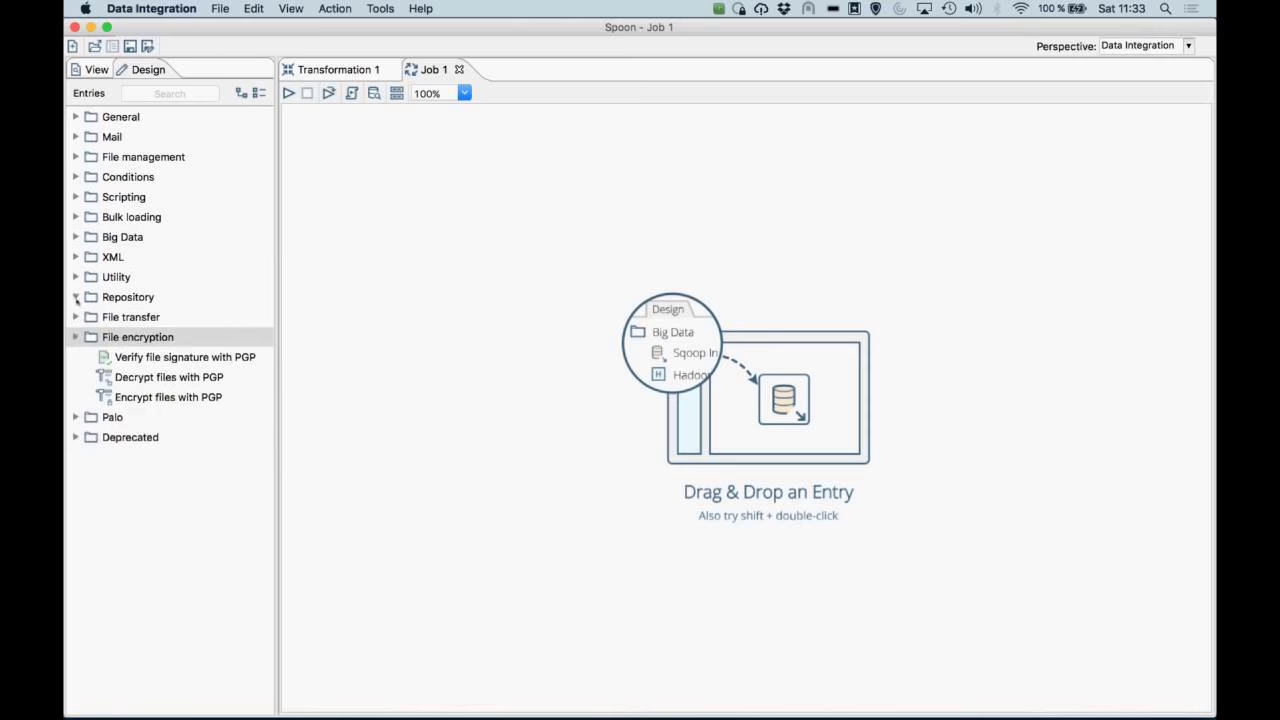
{"action": "left_click", "coordinate": [76, 297]}
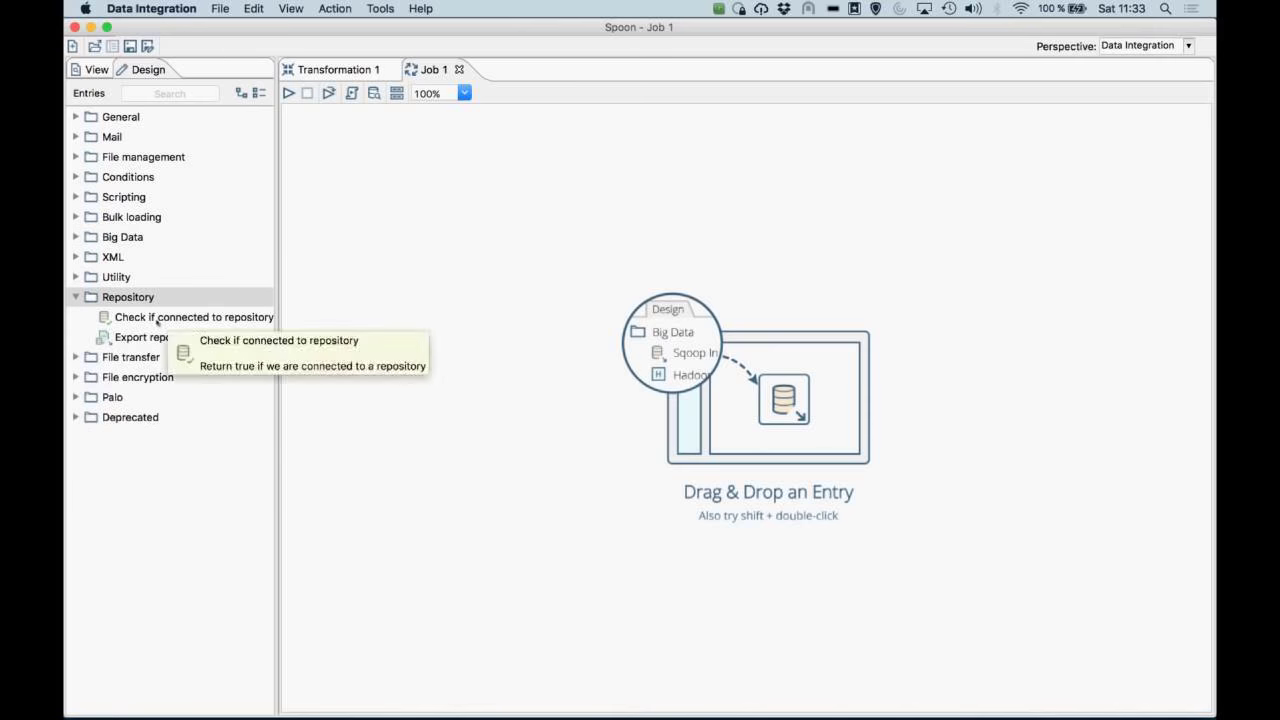
{"action": "left_click", "coordinate": [76, 177]}
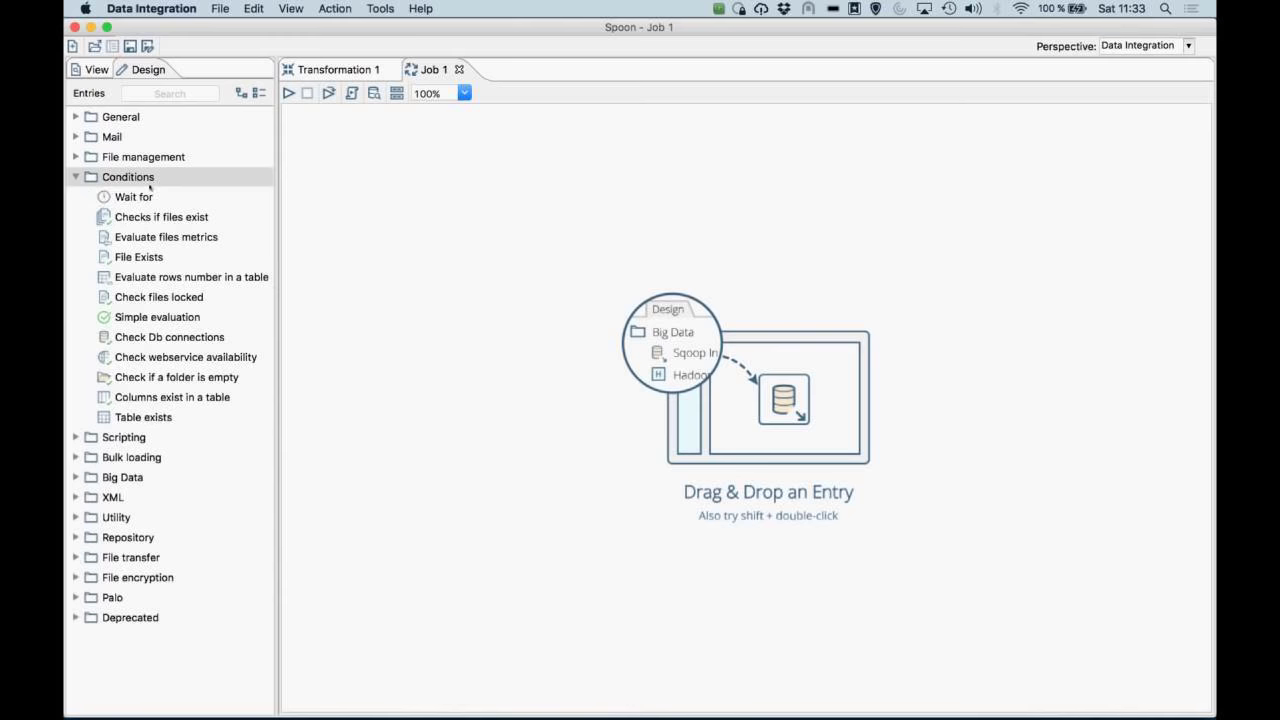
{"action": "left_click", "coordinate": [76, 157]}
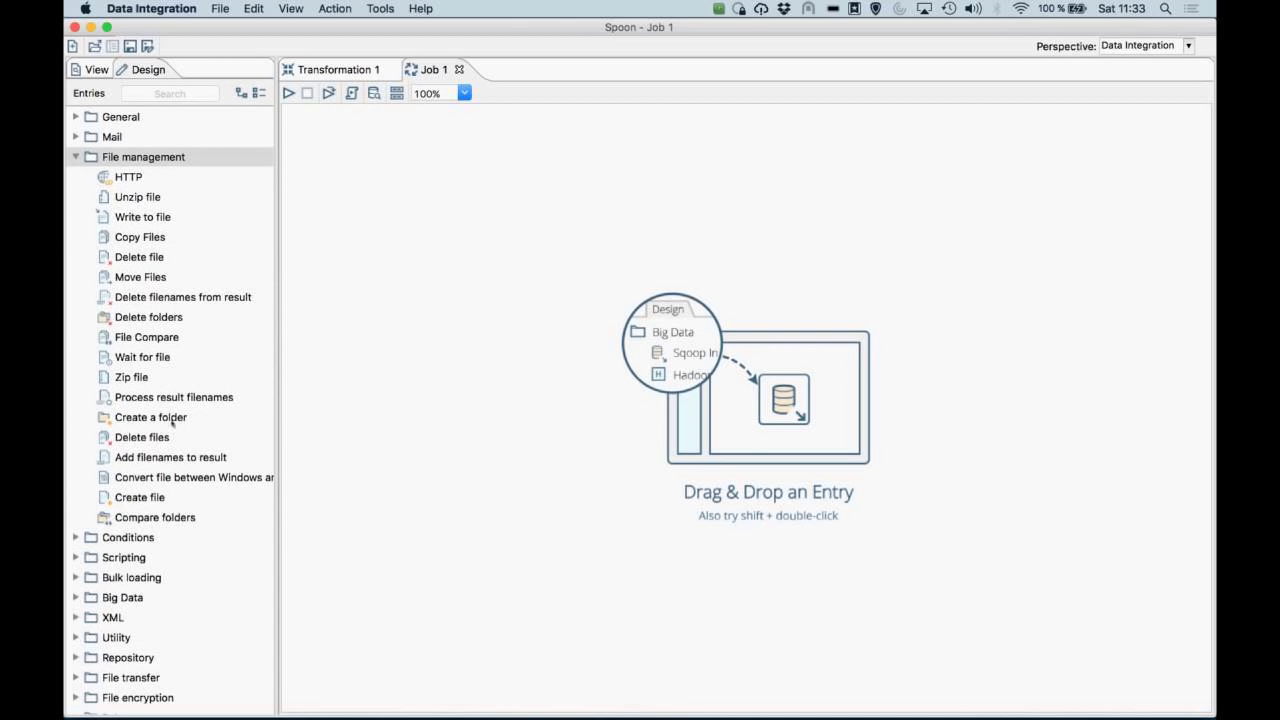
In Firefox, load github.com/it4dgroup and copy the organisation page address.
{"action": "key", "text": "super+Tab"}
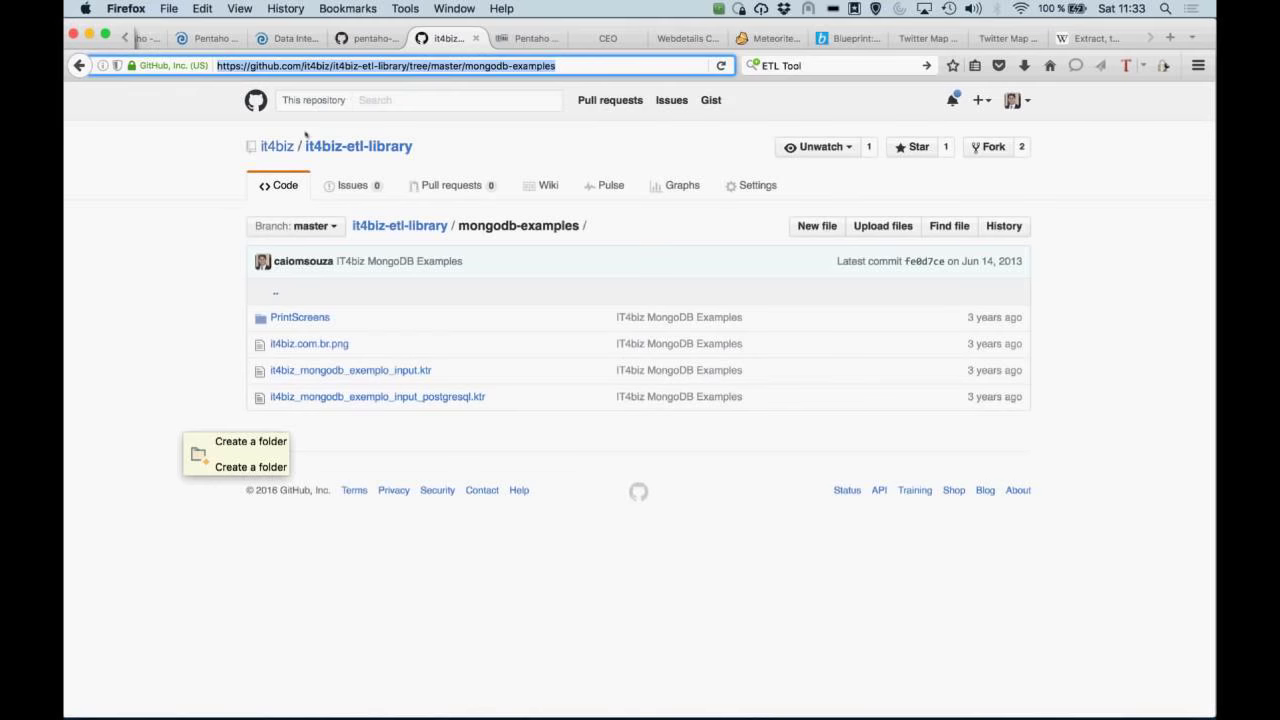
{"action": "left_click", "coordinate": [305, 67]}
{"action": "left_click_drag", "start_coordinate": [305, 67], "coordinate": [700, 65]}
{"action": "type", "text": "ithub.com/it"}
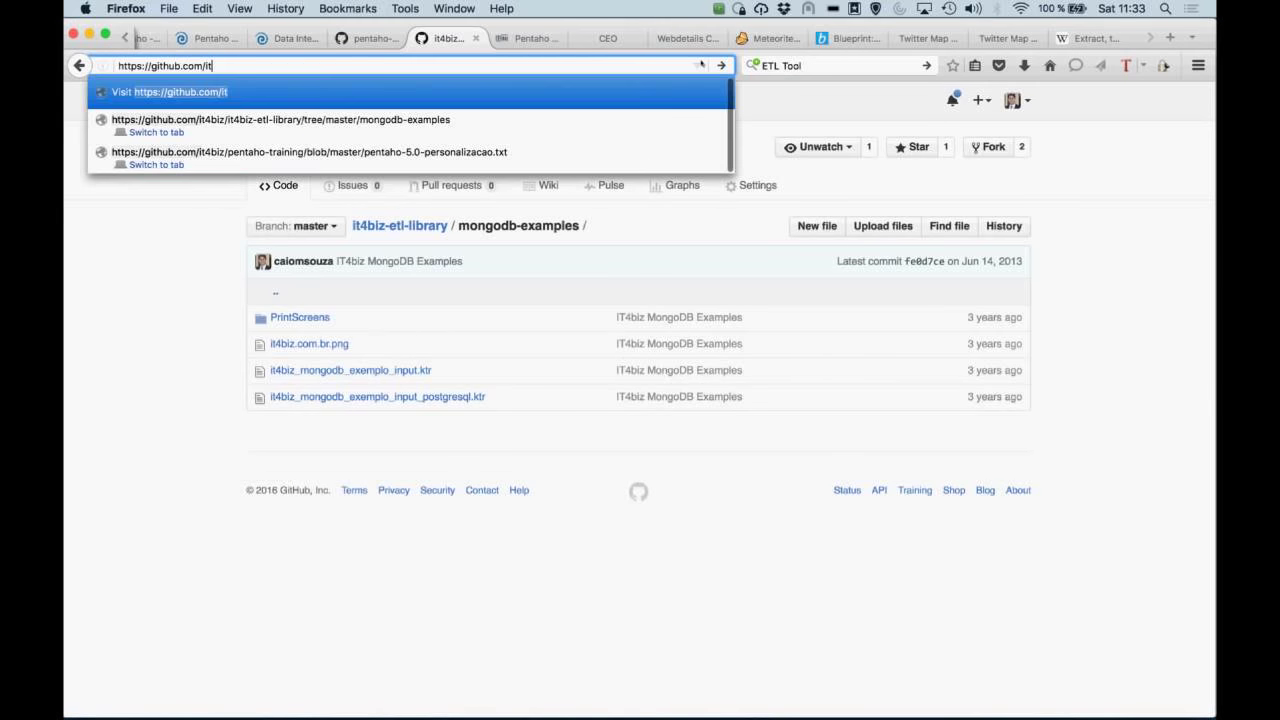
{"action": "type", "text": "4dgroup"}
{"action": "key", "text": "Return"}
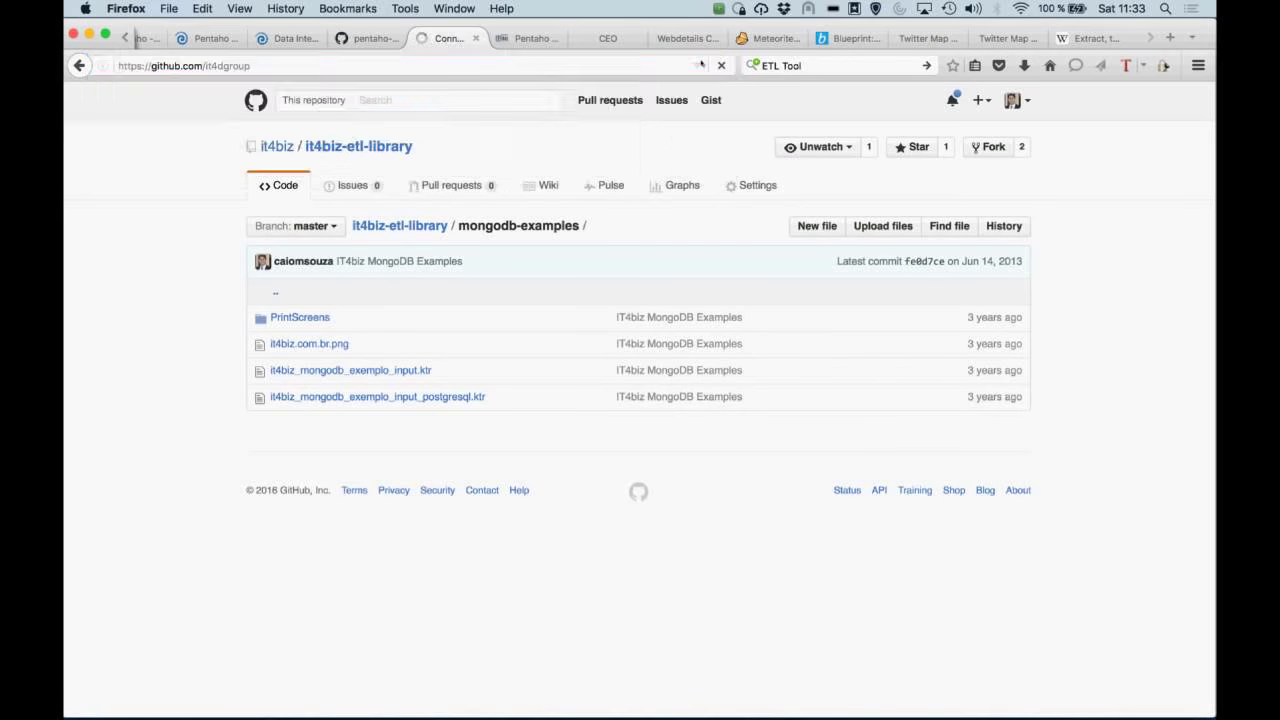
{"action": "left_click", "coordinate": [521, 66]}
{"action": "key", "text": "super+c"}
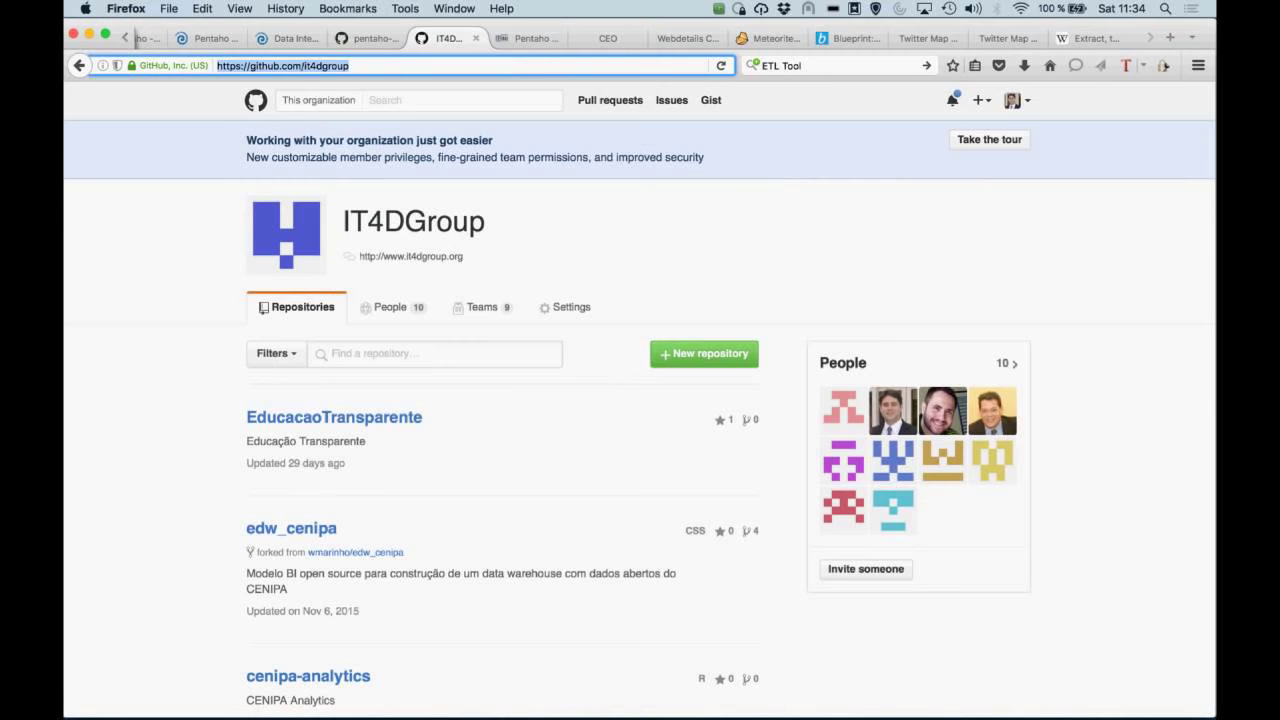
Scroll the IT4DGroup repository list and open the SICONV-Analytics repository.
{"action": "key", "text": "super+Tab"}
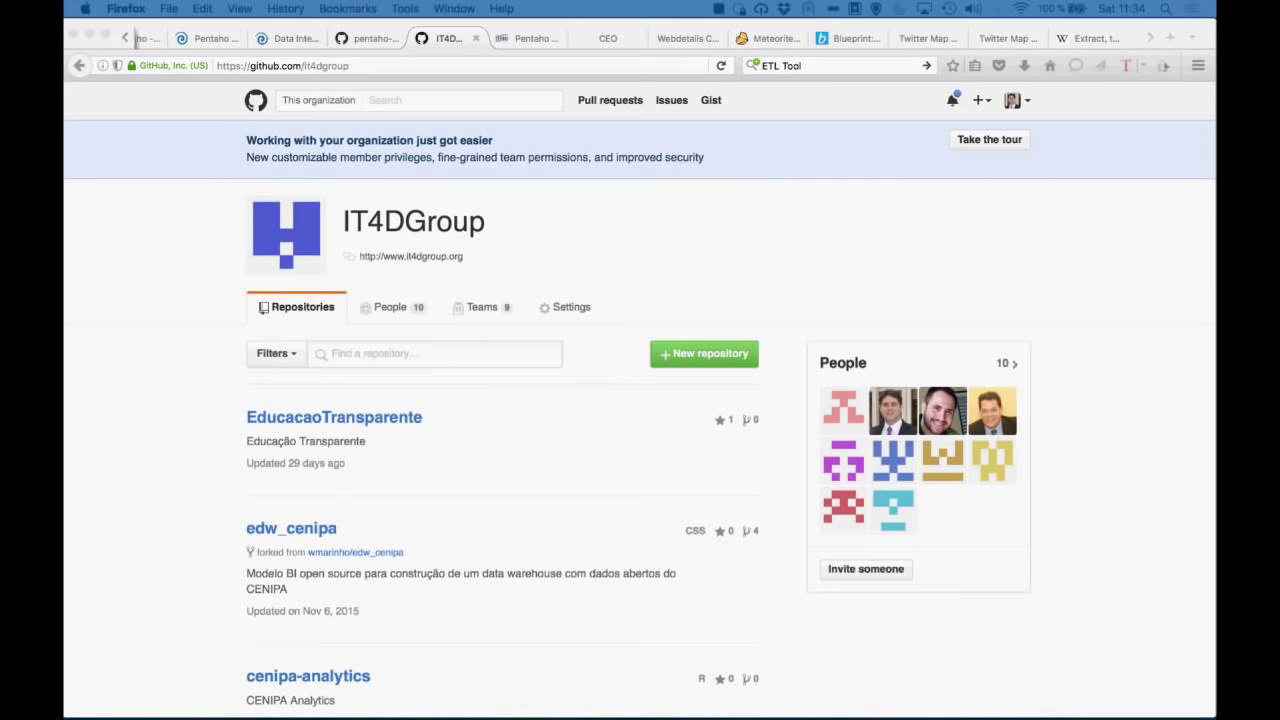
{"action": "key", "text": "super+Tab"}
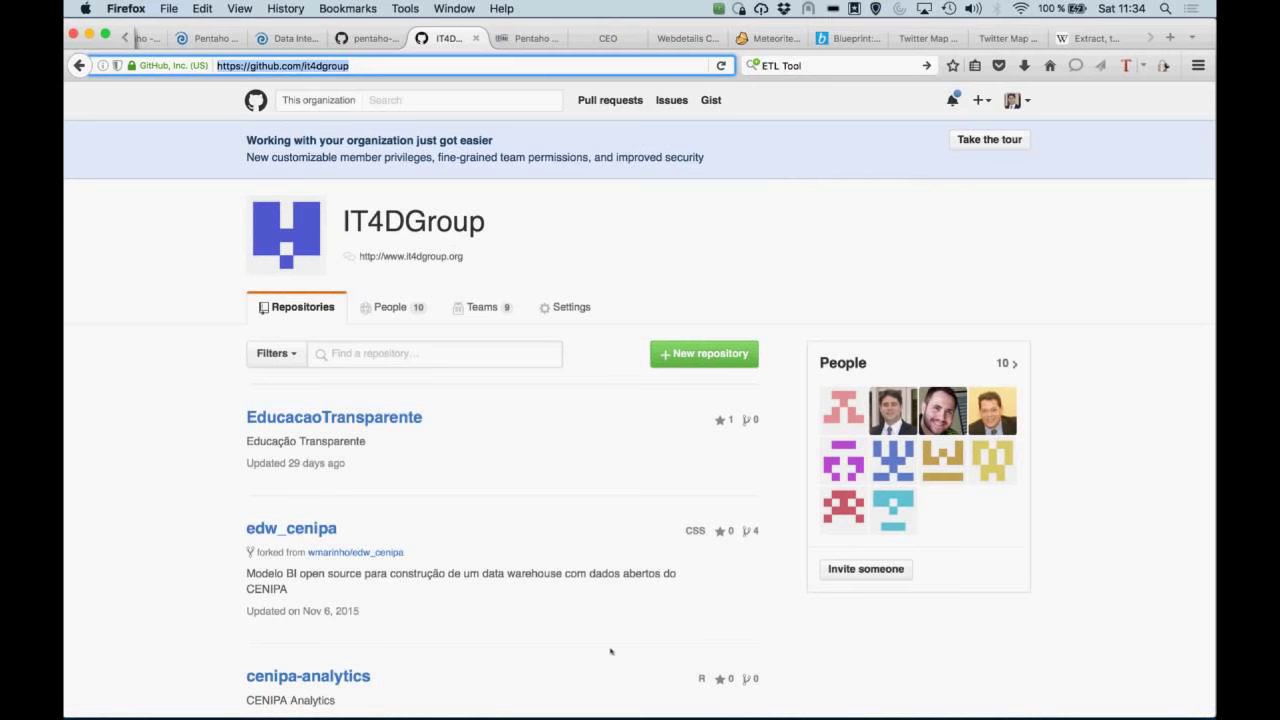
{"action": "left_click", "coordinate": [211, 490]}
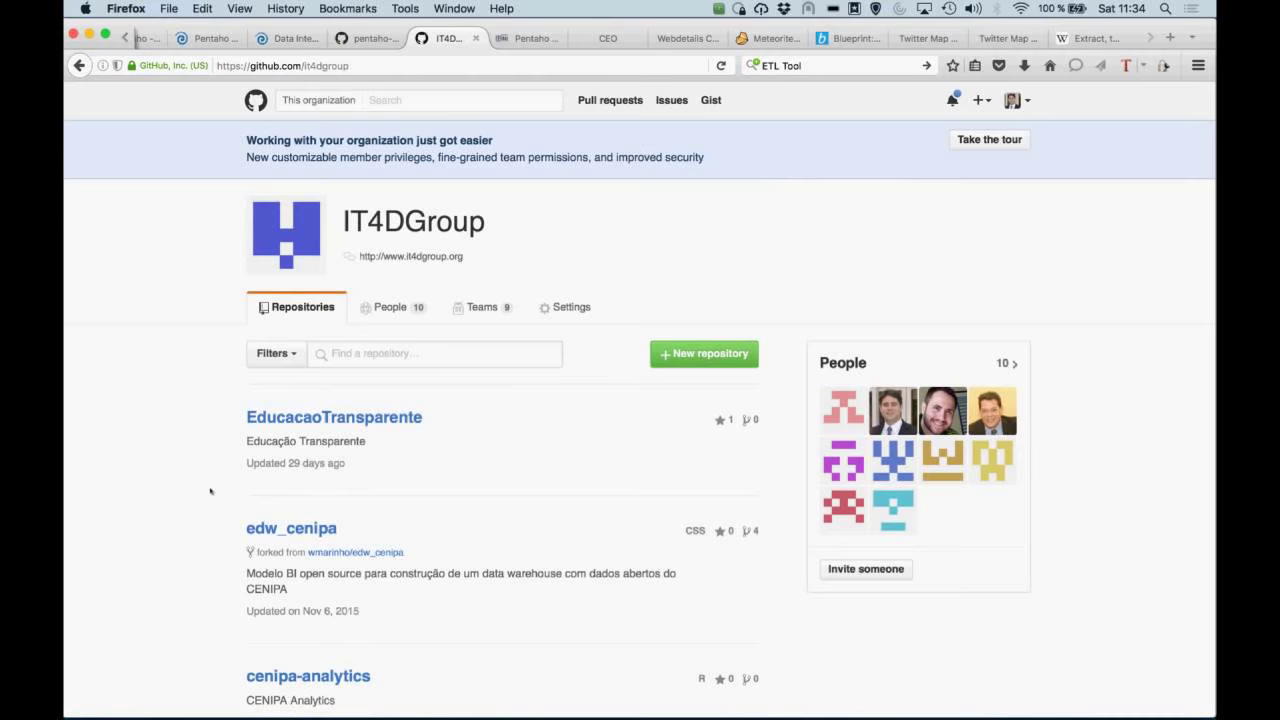
{"action": "scroll", "coordinate": [210, 490], "scroll_direction": "down", "scroll_amount": 3}
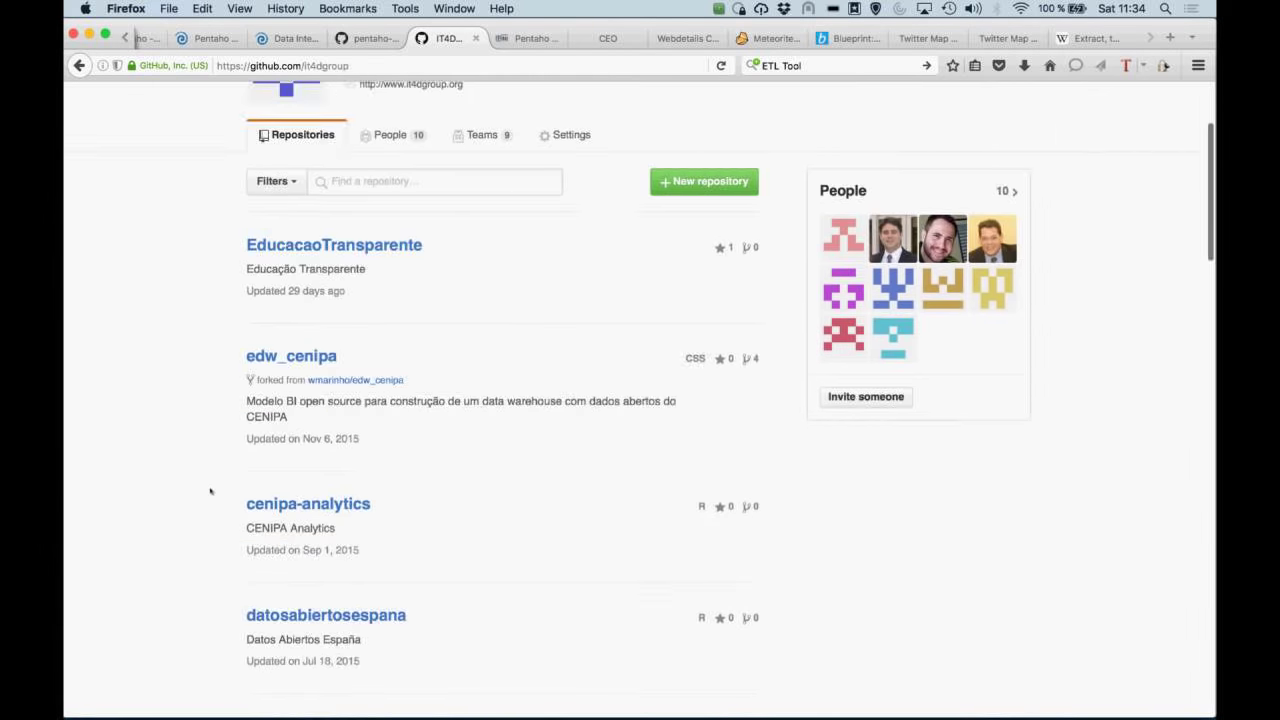
{"action": "scroll", "coordinate": [210, 490], "scroll_direction": "down", "scroll_amount": 8}
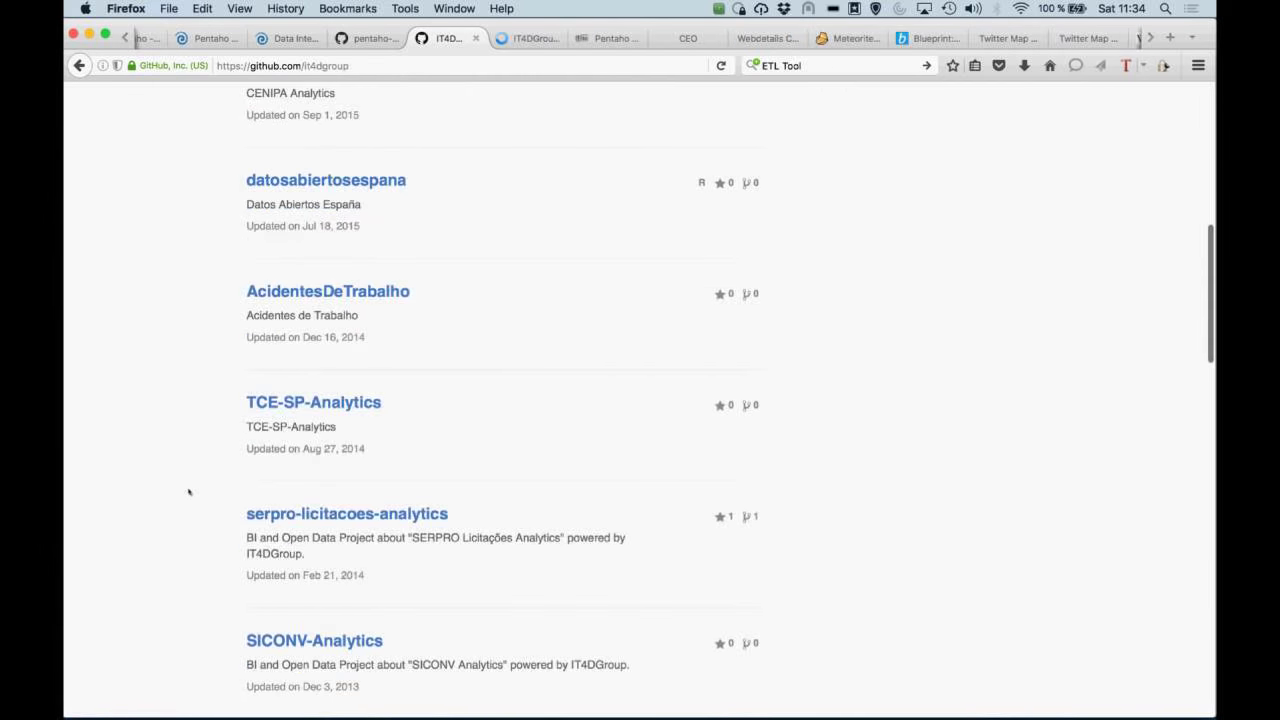
{"action": "scroll", "coordinate": [188, 491], "scroll_direction": "down", "scroll_amount": 6}
{"action": "scroll", "coordinate": [188, 491], "scroll_direction": "down", "scroll_amount": 2}
{"action": "left_click", "coordinate": [333, 201]}
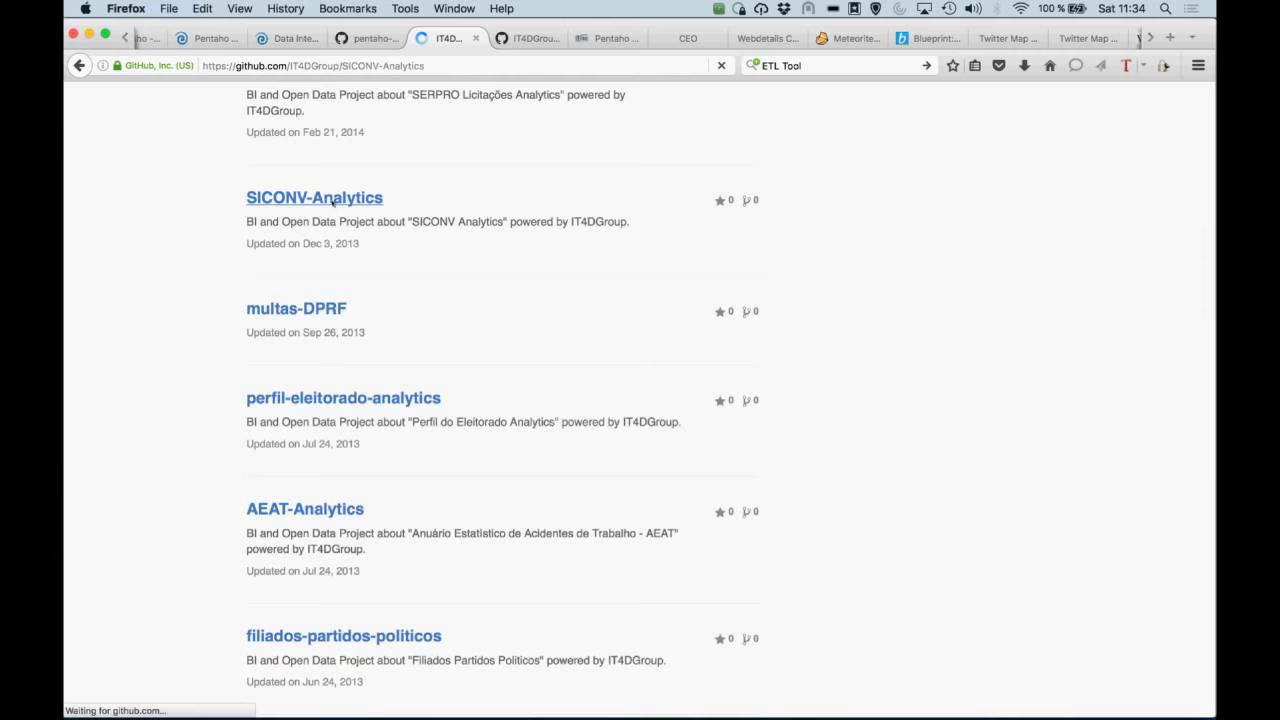
Open the etls folder and scroll through its .kjb job and .ktr transformation files.
{"action": "left_click", "coordinate": [277, 400]}
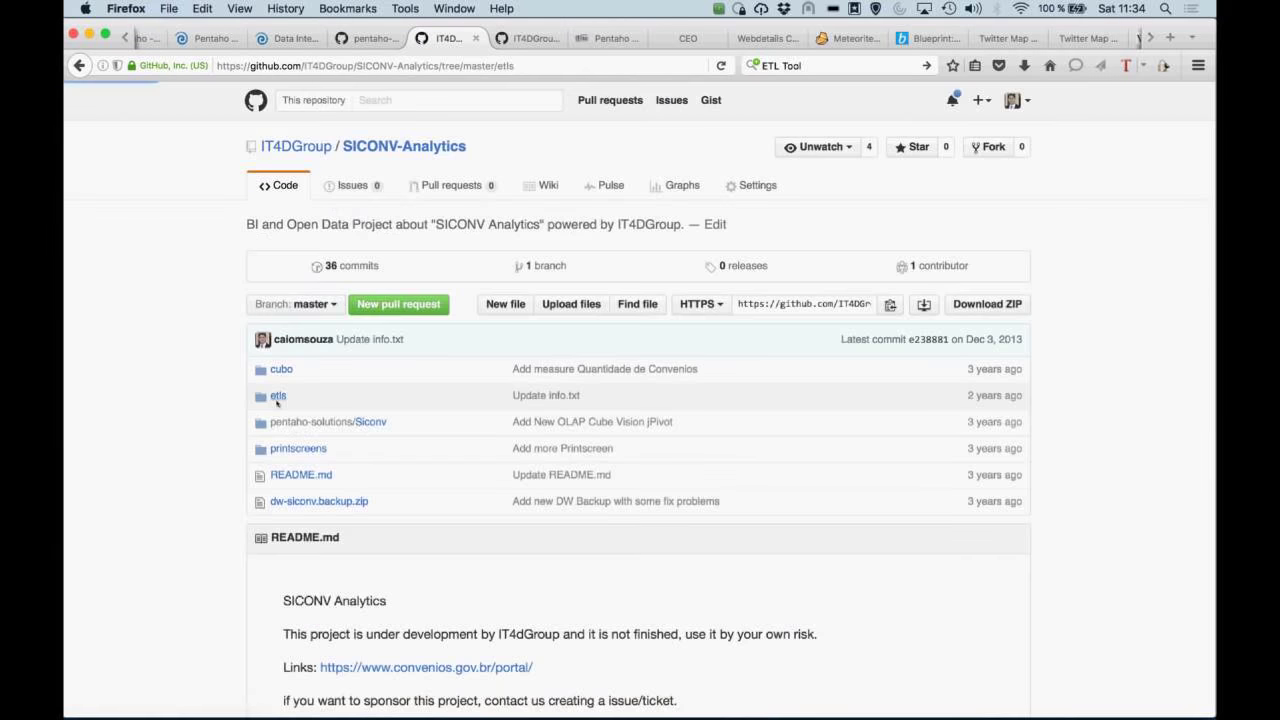
{"action": "scroll", "coordinate": [412, 339], "scroll_direction": "down", "scroll_amount": 5}
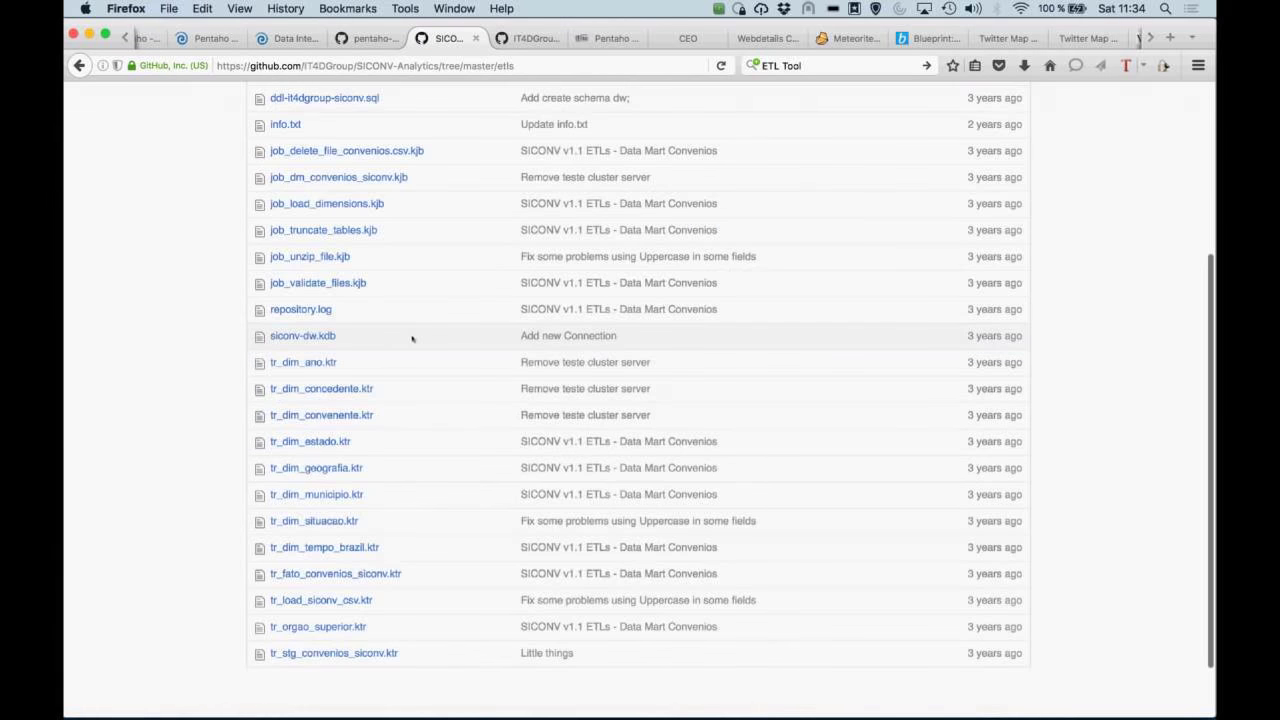
{"action": "scroll", "coordinate": [412, 339], "scroll_direction": "up", "scroll_amount": 3}
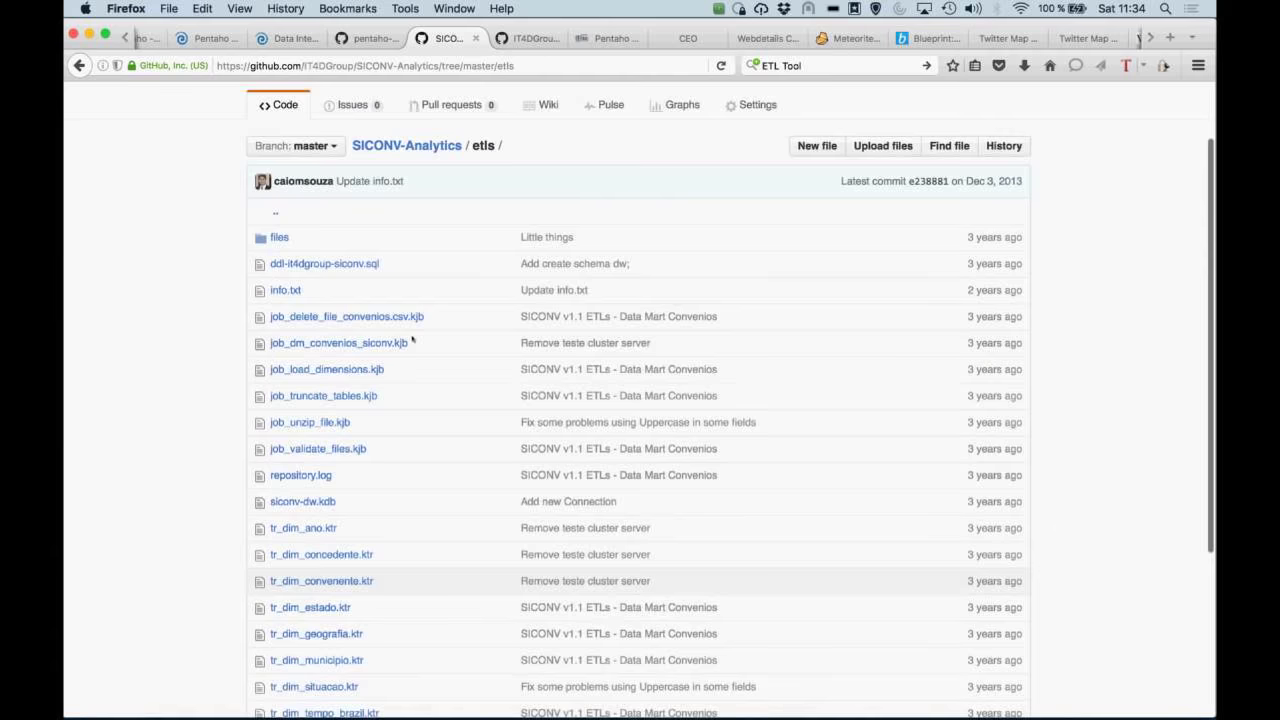
{"action": "scroll", "coordinate": [412, 341], "scroll_direction": "down", "scroll_amount": 4}
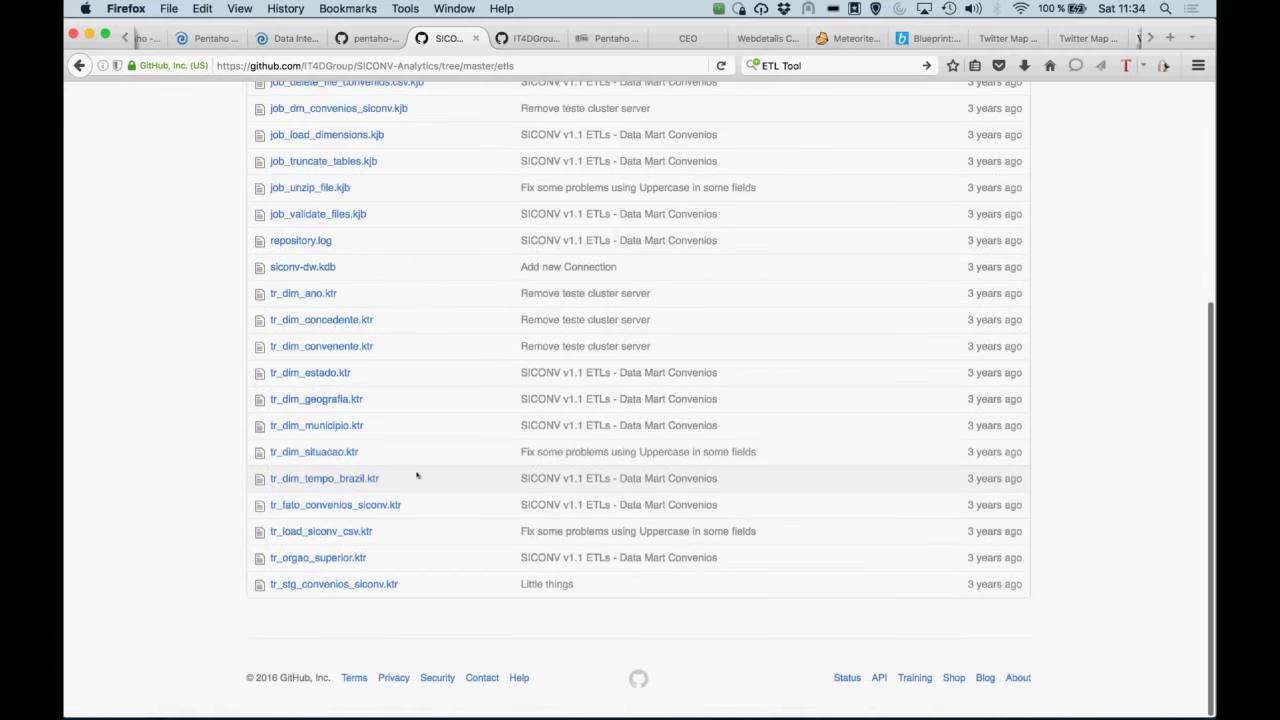
{"action": "scroll", "coordinate": [417, 475], "scroll_direction": "up", "scroll_amount": 5}
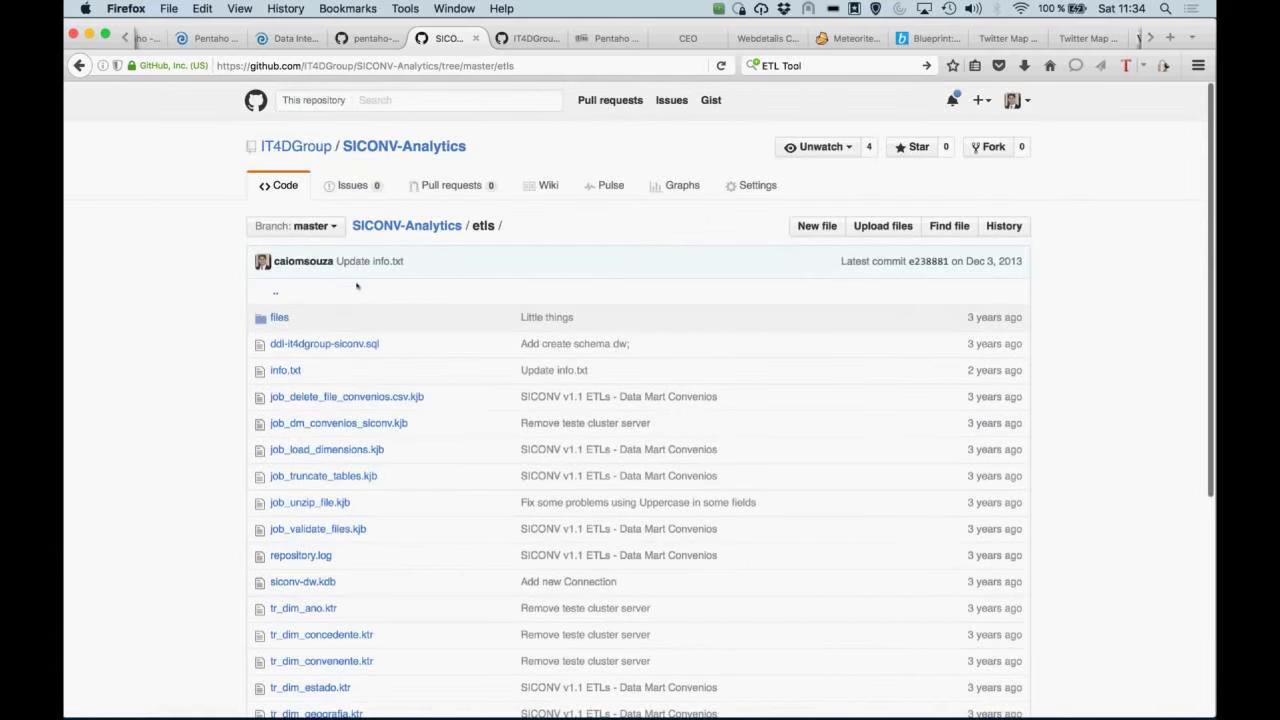
{"action": "scroll", "coordinate": [356, 286], "scroll_direction": "down", "scroll_amount": 4}
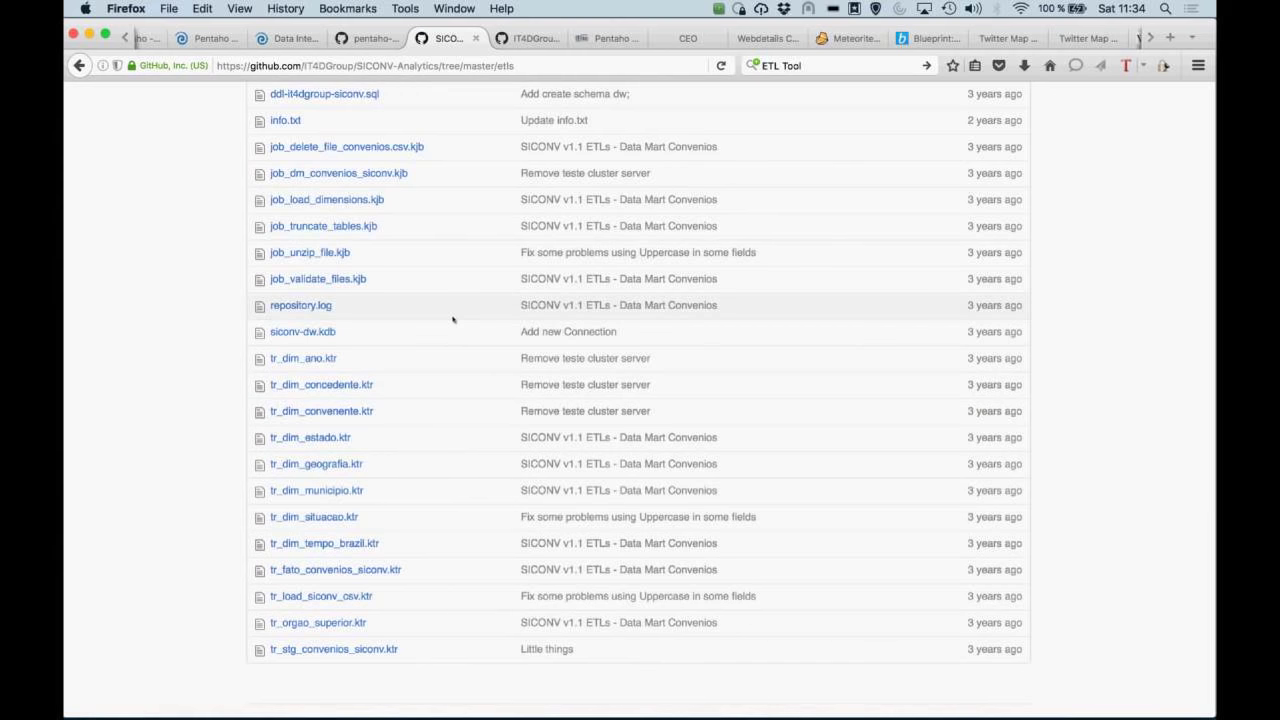
{"action": "scroll", "coordinate": [452, 319], "scroll_direction": "up", "scroll_amount": 1}
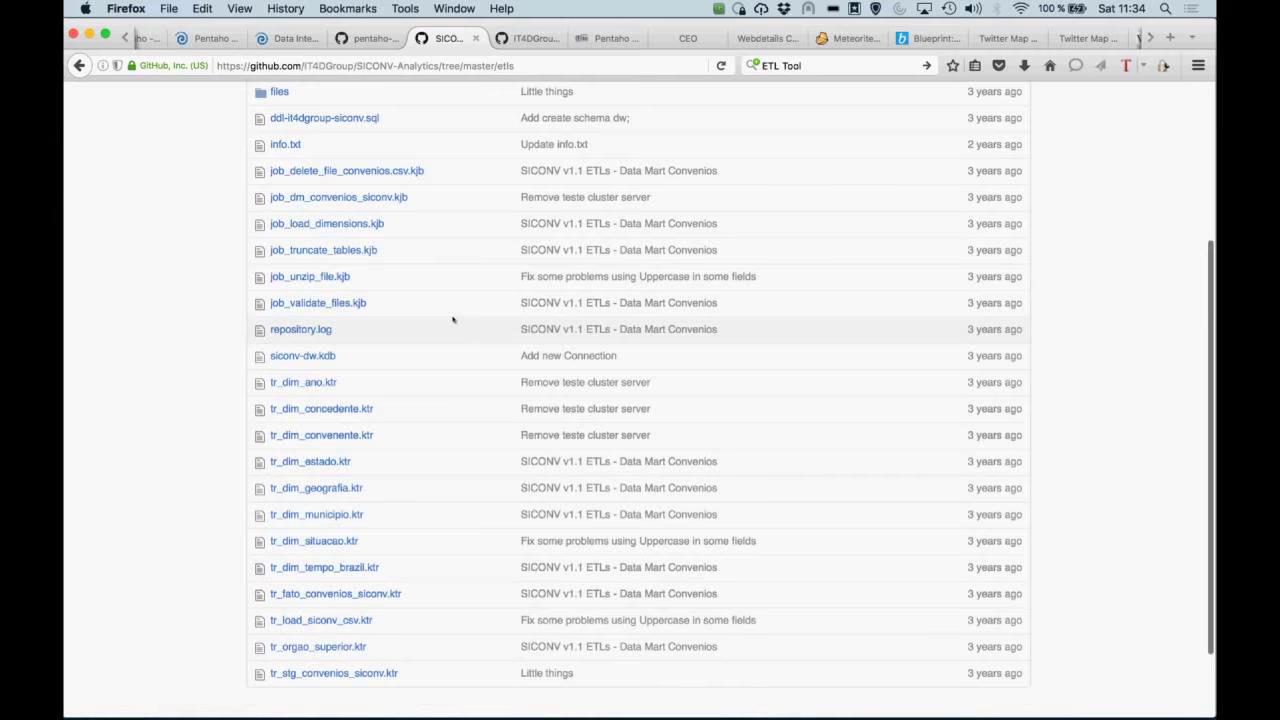
{"action": "scroll", "coordinate": [452, 319], "scroll_direction": "up", "scroll_amount": 5}
{"action": "scroll", "coordinate": [371, 491], "scroll_direction": "down", "scroll_amount": 6}
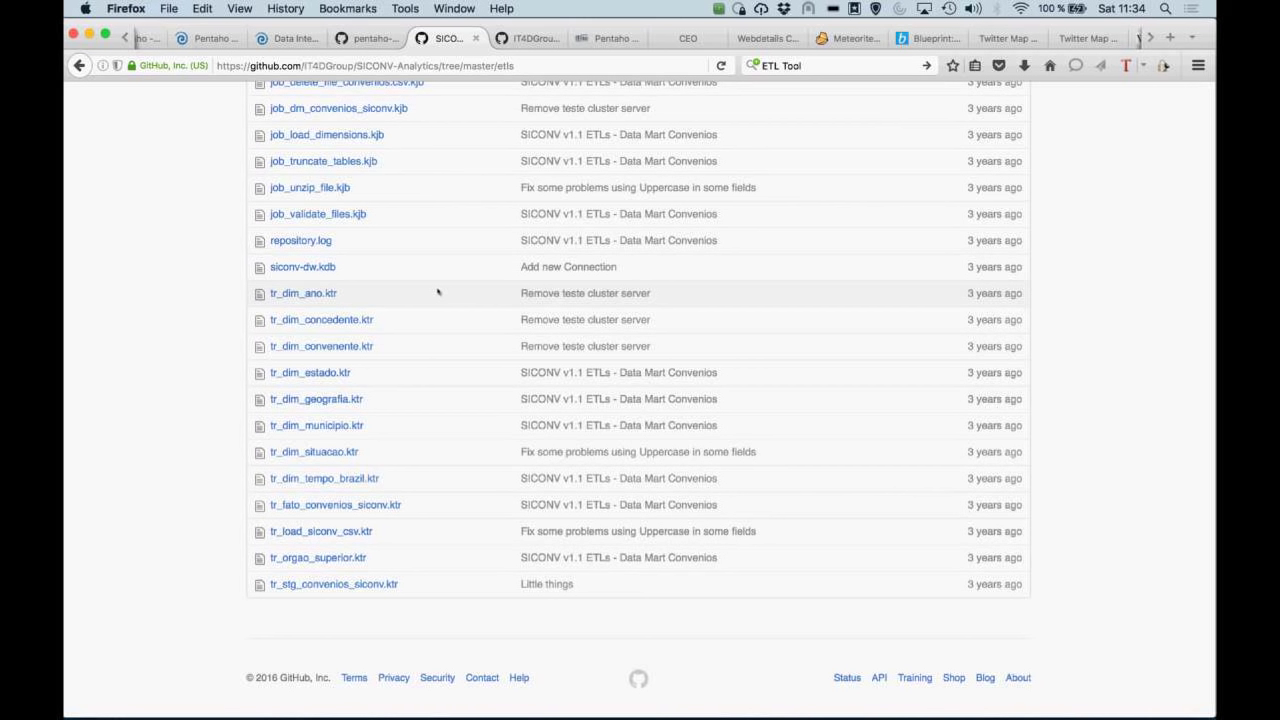
{"action": "scroll", "coordinate": [437, 291], "scroll_direction": "up", "scroll_amount": 2}
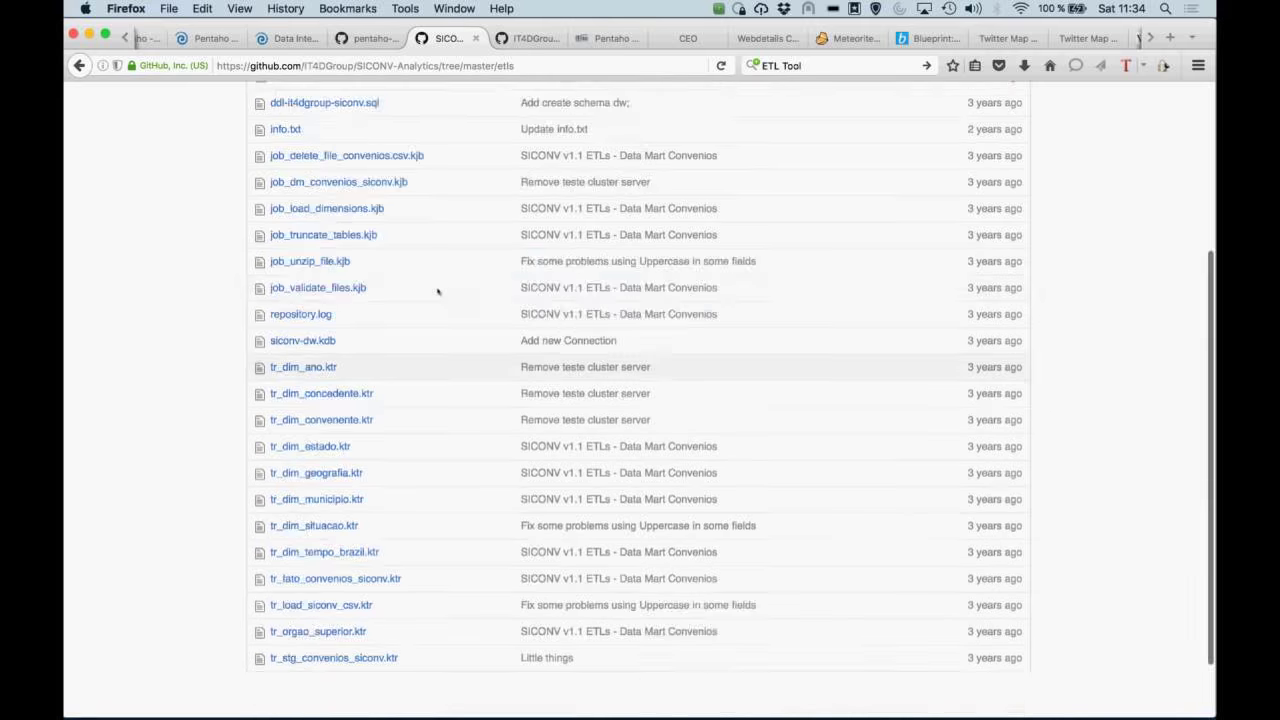
{"action": "scroll", "coordinate": [437, 291], "scroll_direction": "up", "scroll_amount": 6}
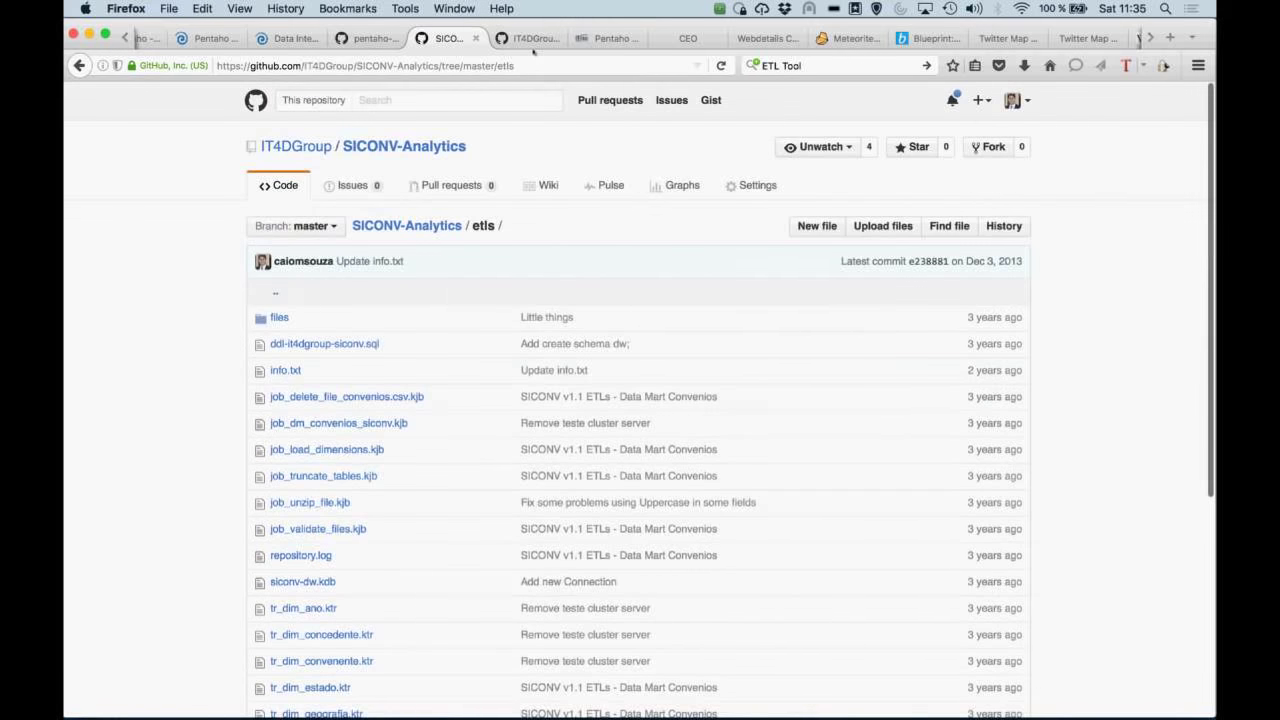
Switch to the edw_cenipa repository, go back to the wmarinho original and read its README.
{"action": "left_click", "coordinate": [533, 40]}
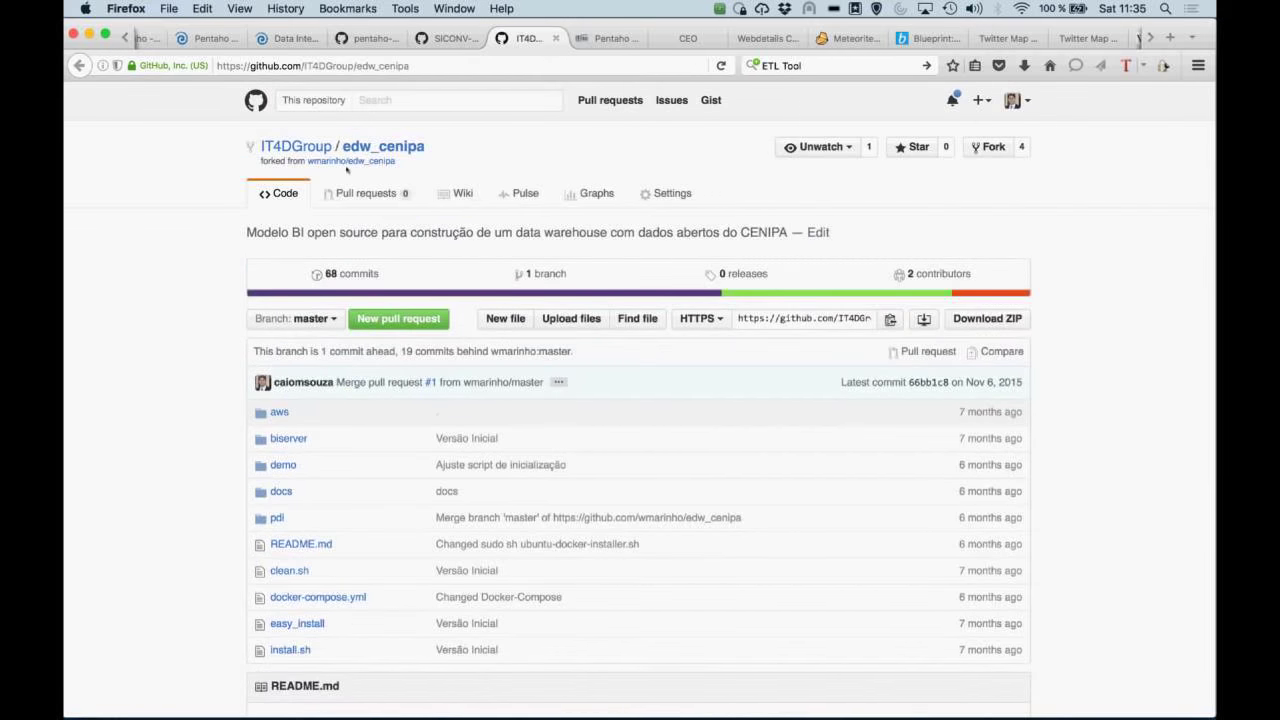
{"action": "scroll", "coordinate": [222, 563], "scroll_direction": "down", "scroll_amount": 3}
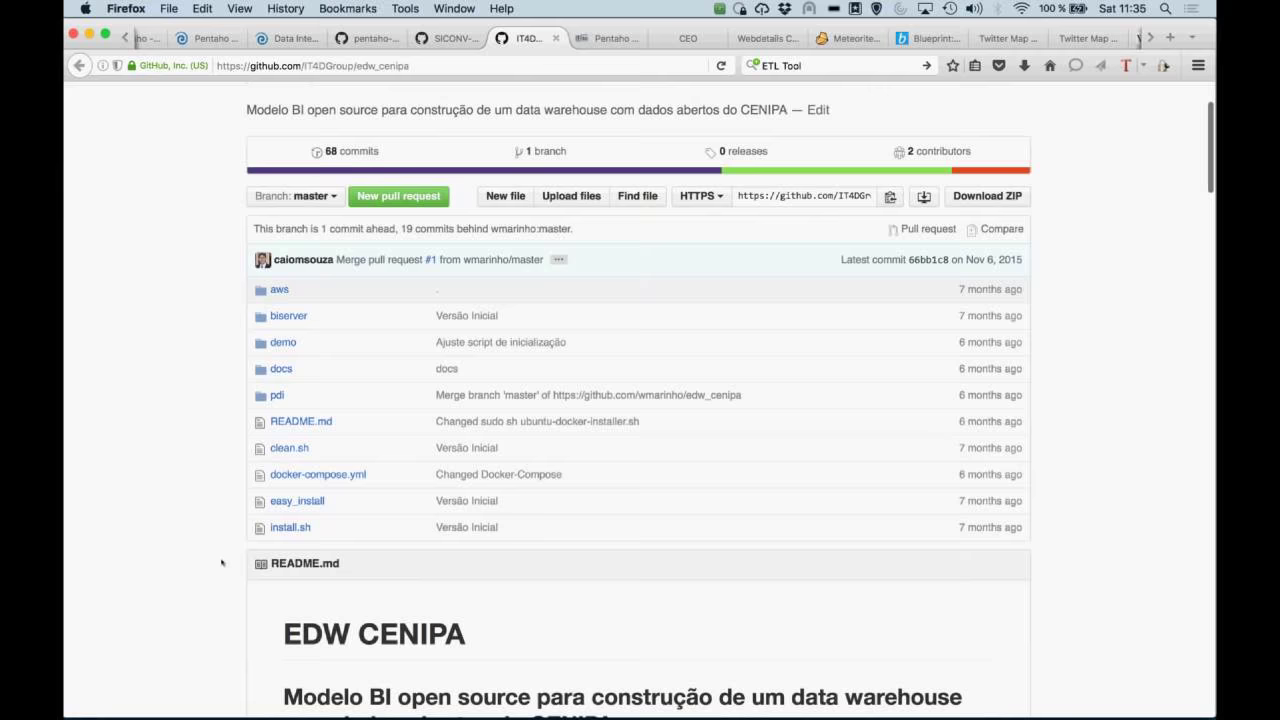
{"action": "scroll", "coordinate": [222, 563], "scroll_direction": "up", "scroll_amount": 3}
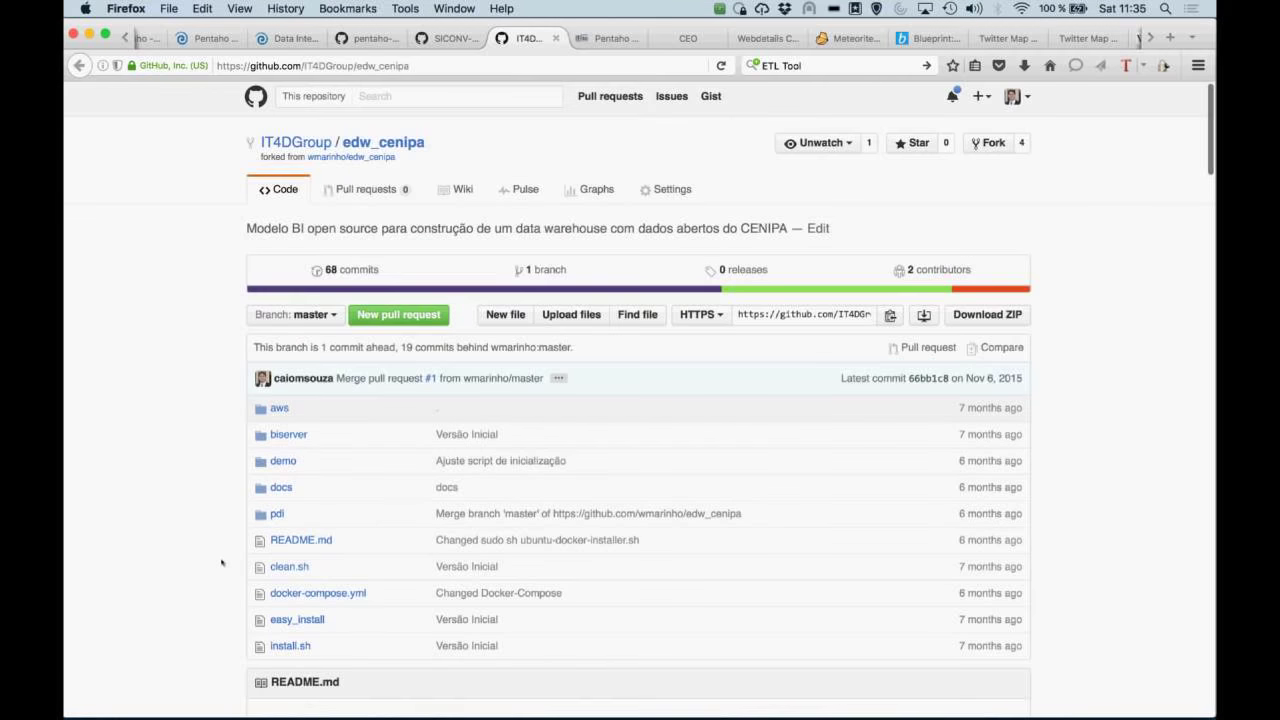
{"action": "key", "text": "super+Left"}
{"action": "scroll", "coordinate": [215, 367], "scroll_direction": "down", "scroll_amount": 15}
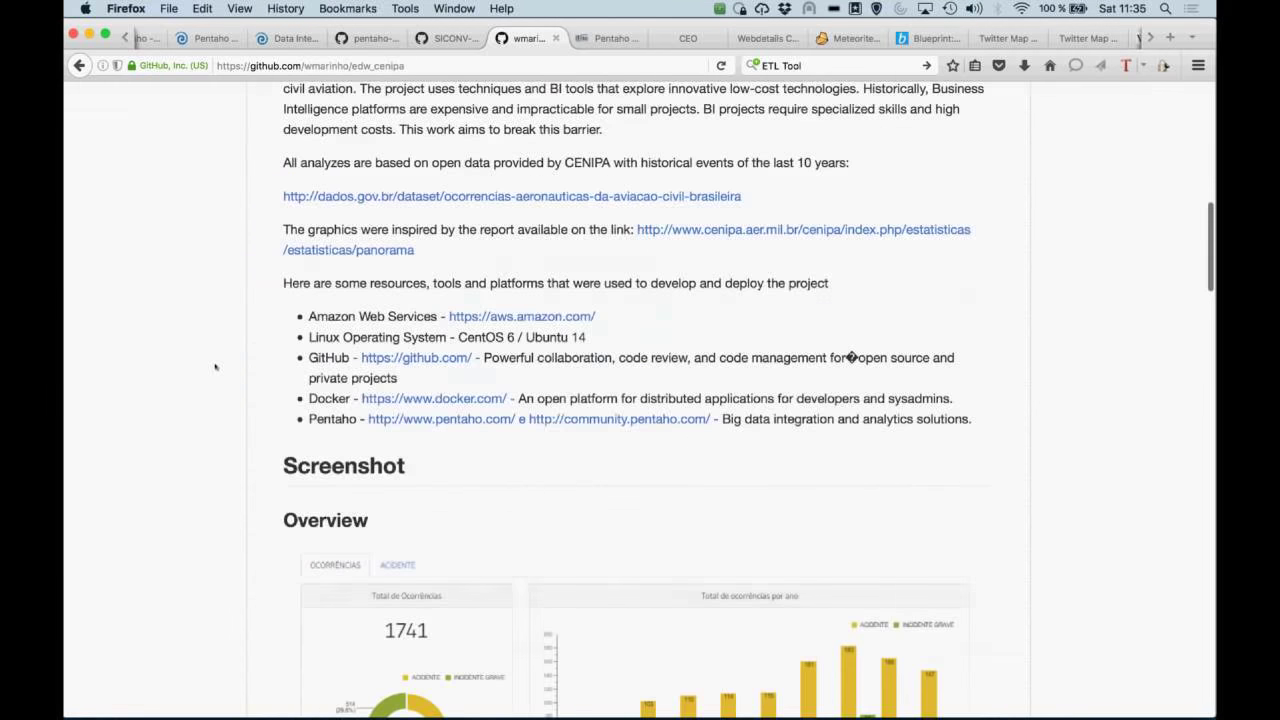
{"action": "scroll", "coordinate": [215, 367], "scroll_direction": "up", "scroll_amount": 5}
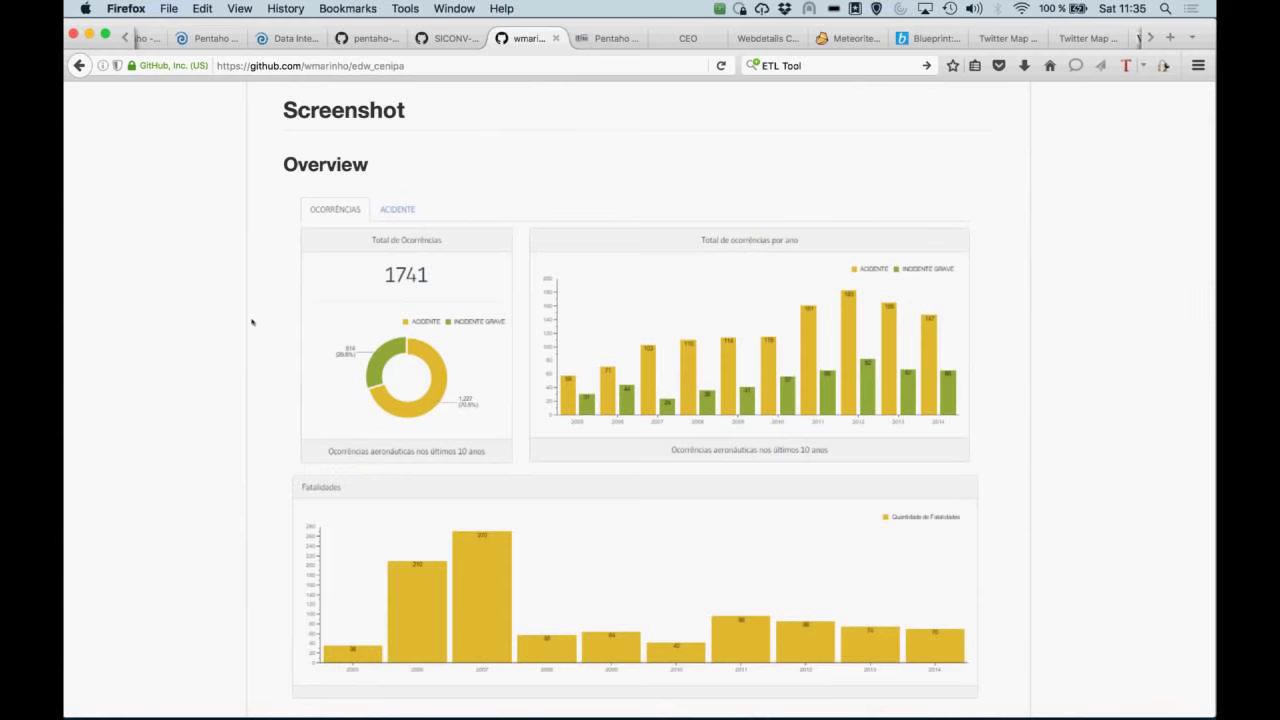
{"action": "scroll", "coordinate": [253, 322], "scroll_direction": "down", "scroll_amount": 1}
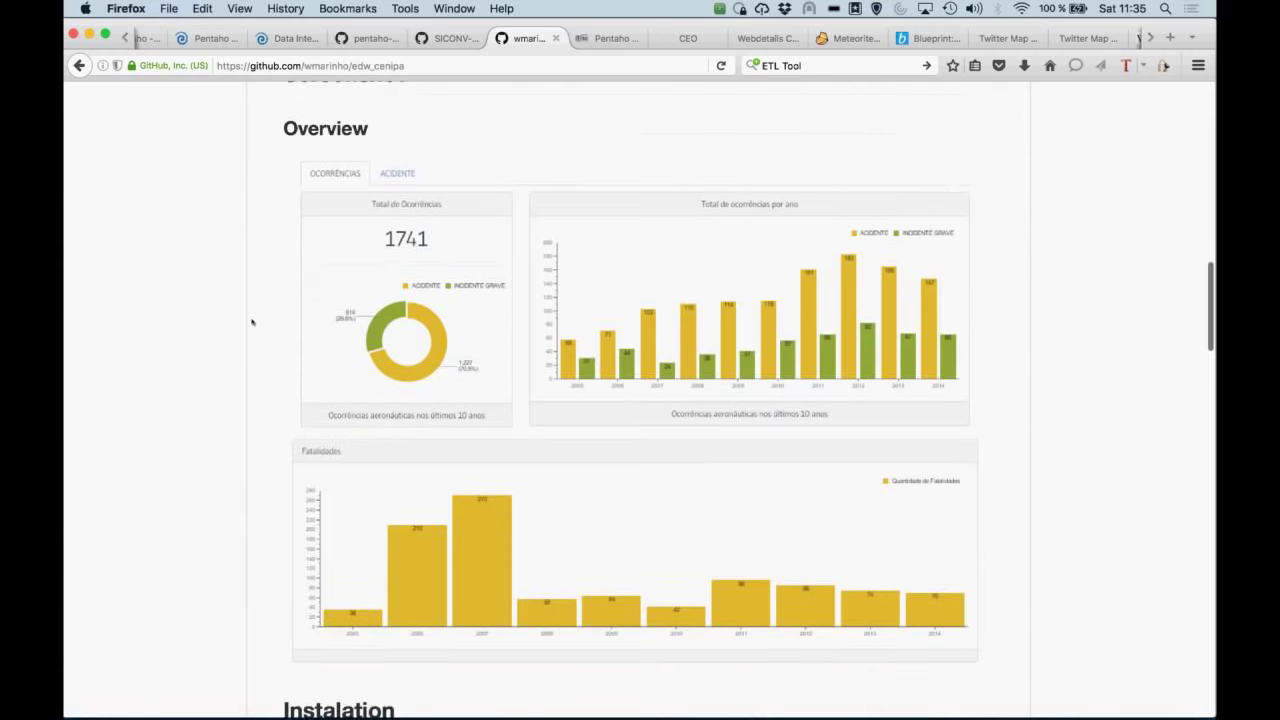
{"action": "scroll", "coordinate": [253, 322], "scroll_direction": "down", "scroll_amount": 1}
{"action": "scroll", "coordinate": [493, 286], "scroll_direction": "up", "scroll_amount": 3}
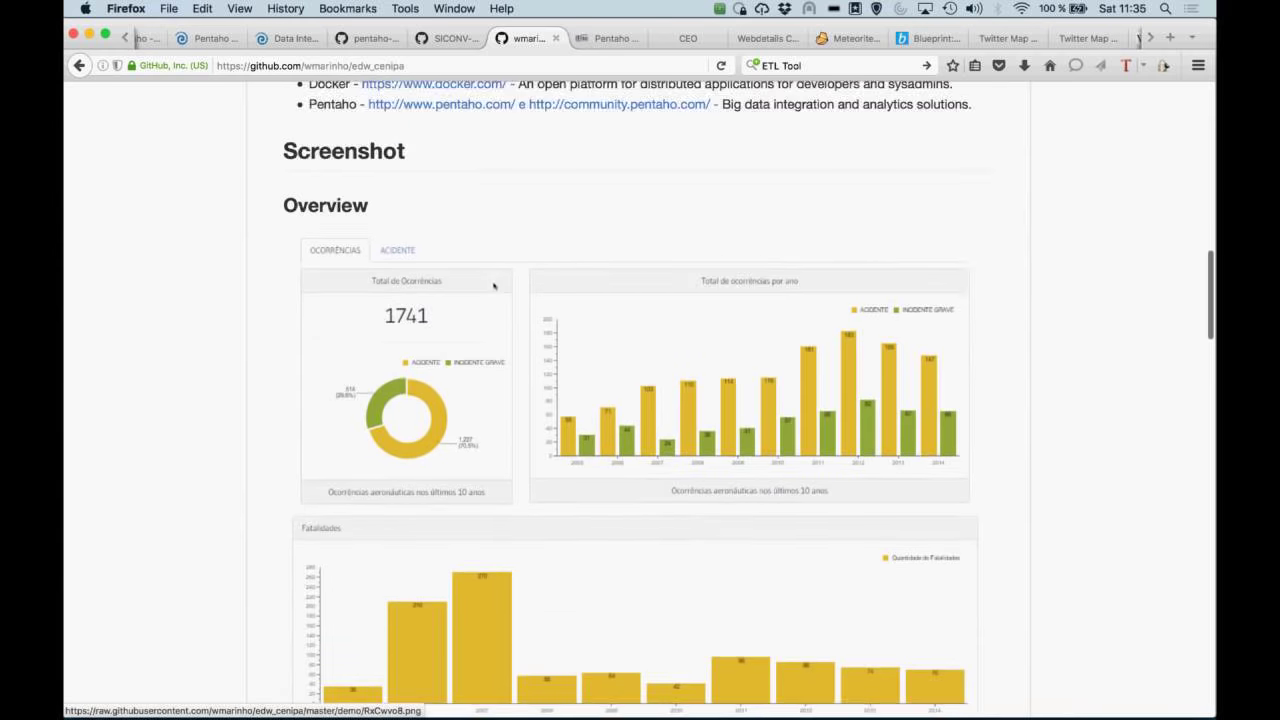
{"action": "scroll", "coordinate": [493, 286], "scroll_direction": "down", "scroll_amount": 3}
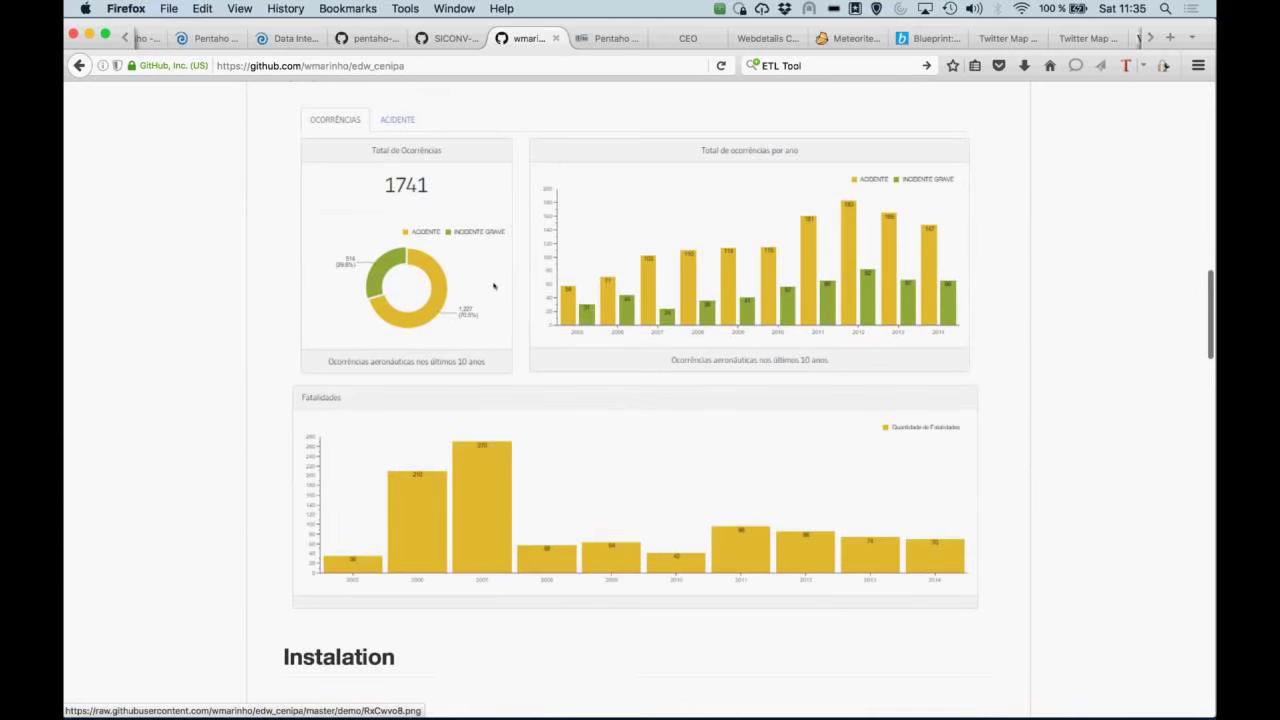
{"action": "scroll", "coordinate": [493, 286], "scroll_direction": "down", "scroll_amount": 7}
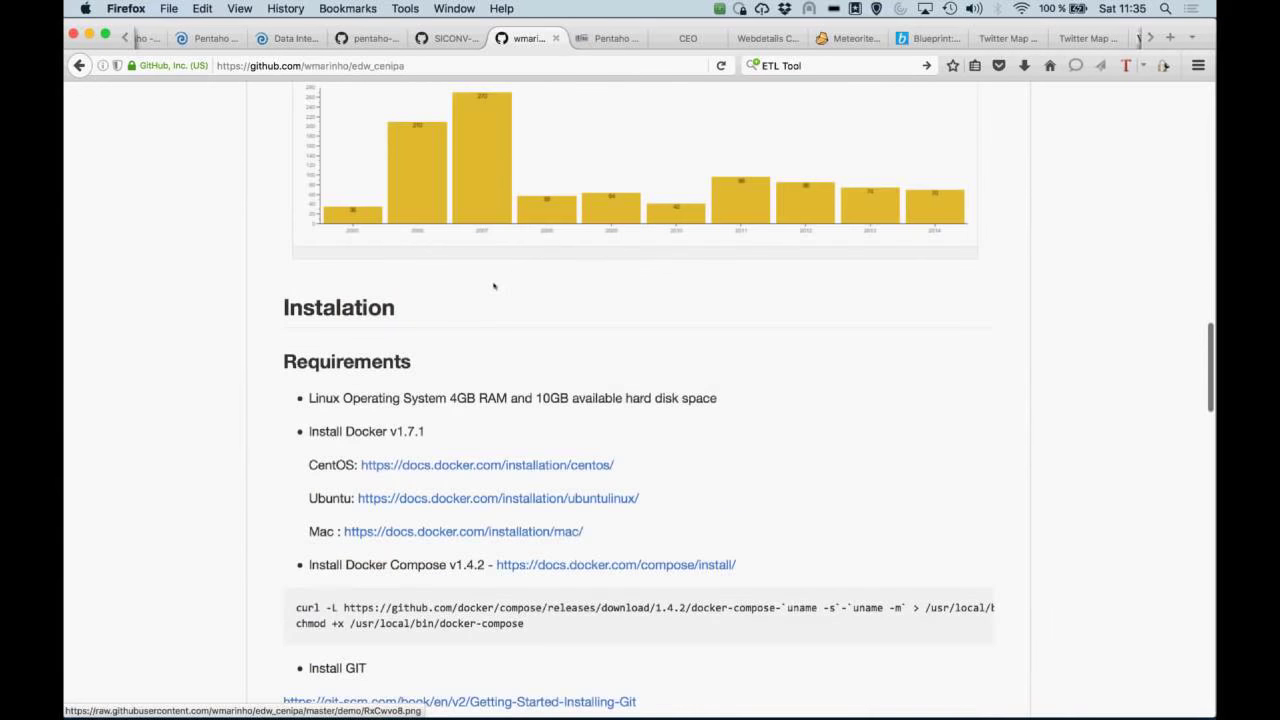
{"action": "scroll", "coordinate": [493, 286], "scroll_direction": "down", "scroll_amount": 7}
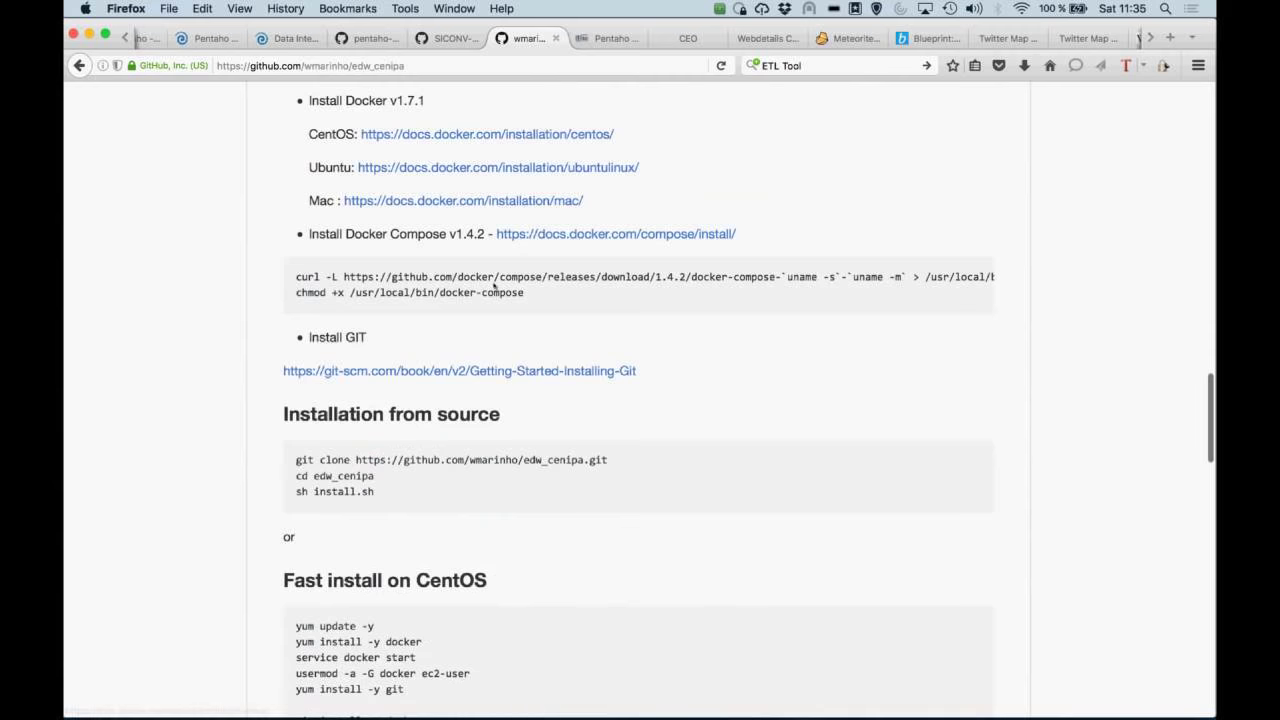
{"action": "scroll", "coordinate": [493, 286], "scroll_direction": "down", "scroll_amount": 12}
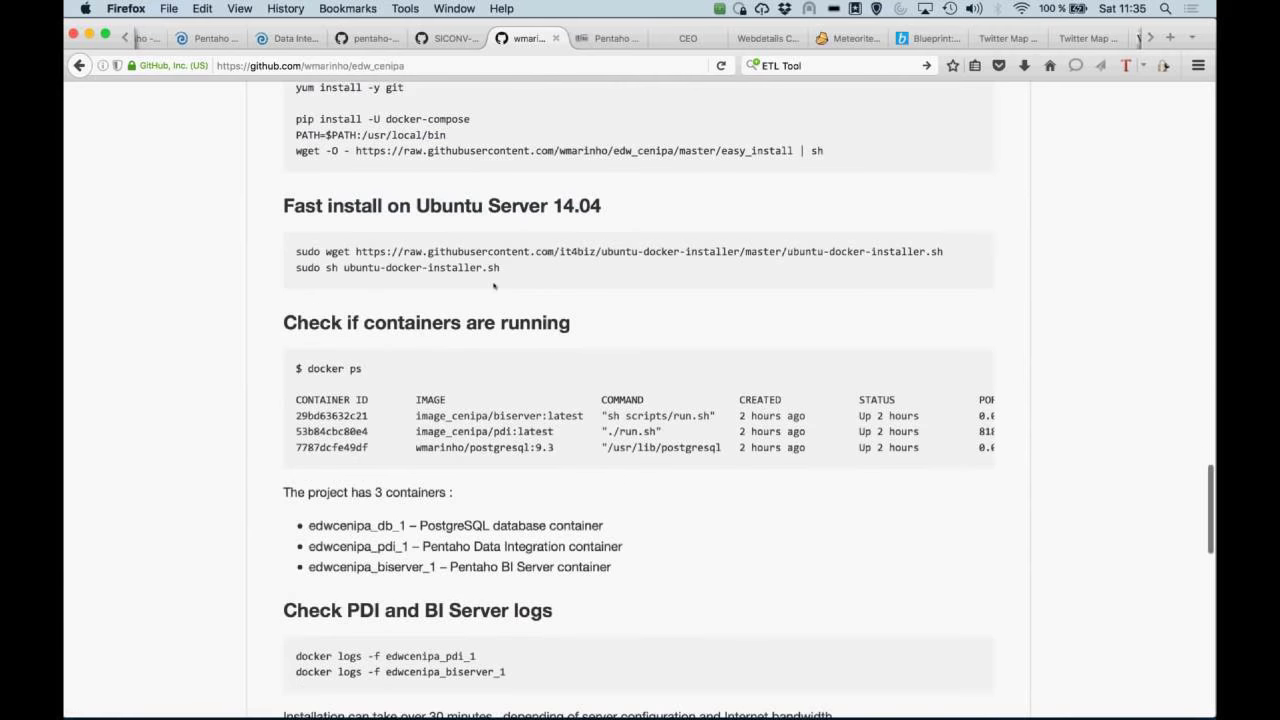
{"action": "scroll", "coordinate": [493, 286], "scroll_direction": "up", "scroll_amount": 20}
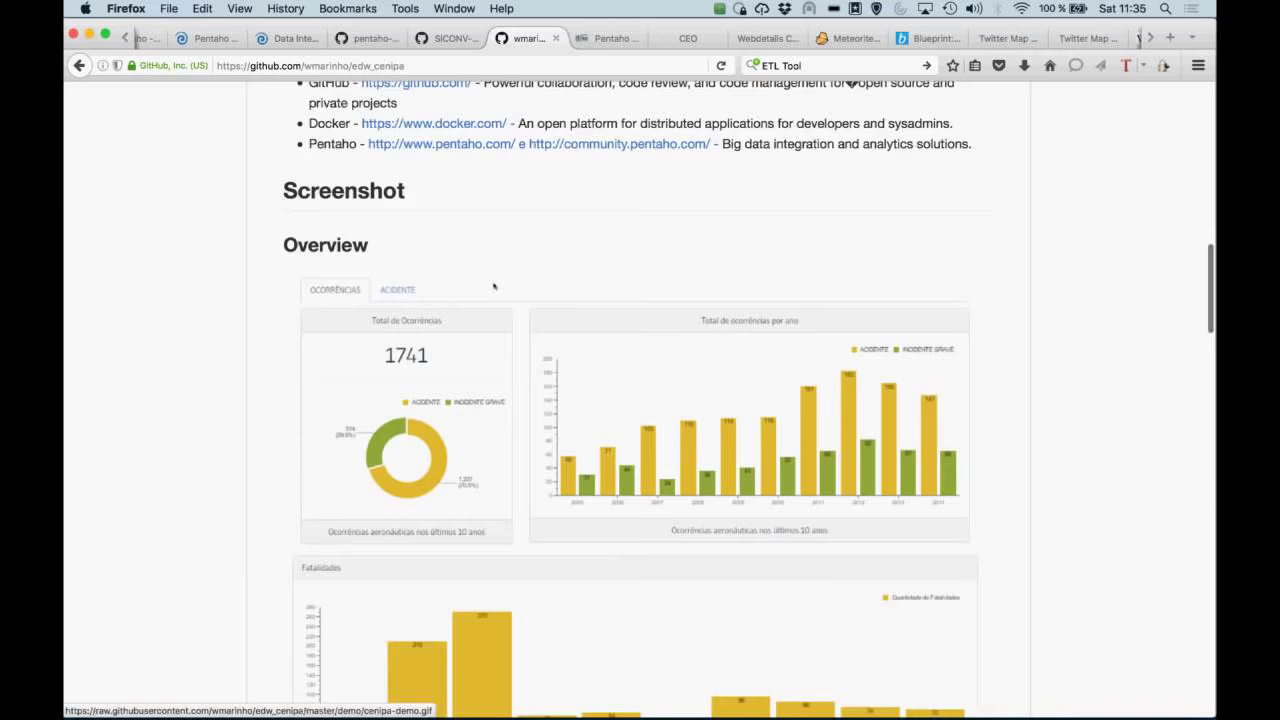
{"action": "scroll", "coordinate": [493, 286], "scroll_direction": "up", "scroll_amount": 15}
Browse the biserver folder and the pdi/2_etl/cenipa 1_dimensoes and 2_fatos folders, returning to the root.
{"action": "left_click", "coordinate": [288, 299]}
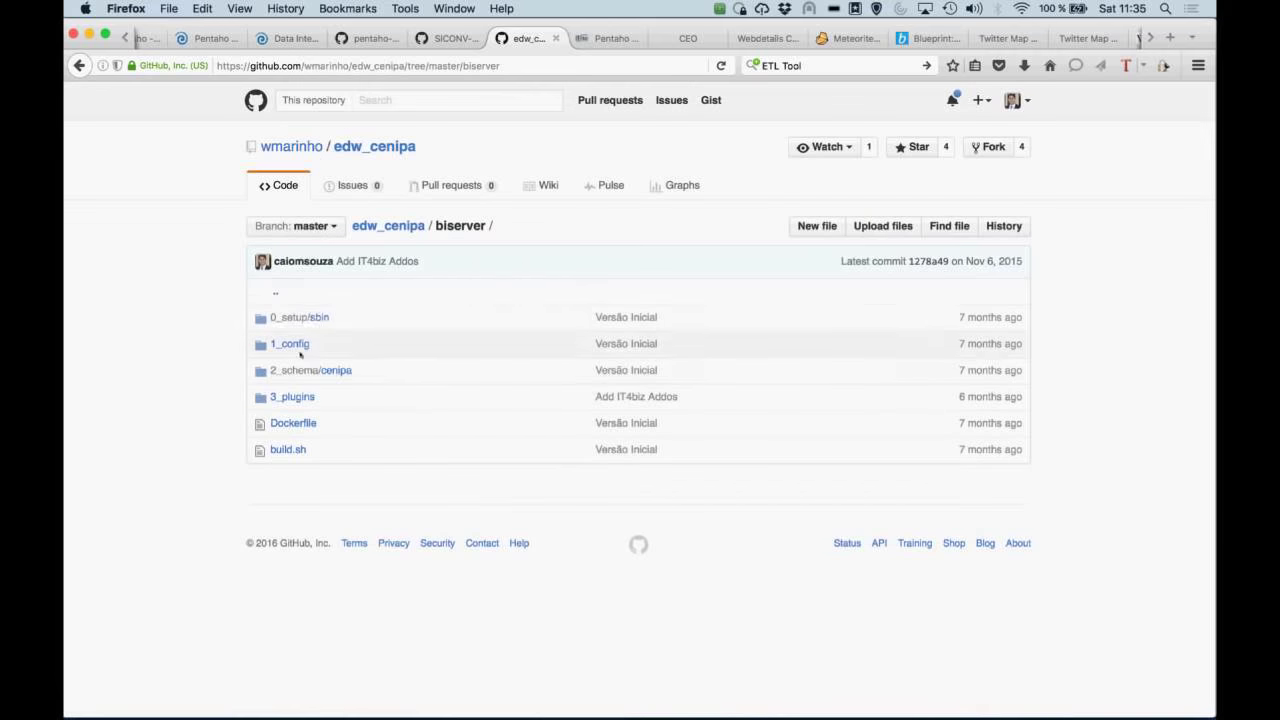
{"action": "left_click", "coordinate": [404, 230]}
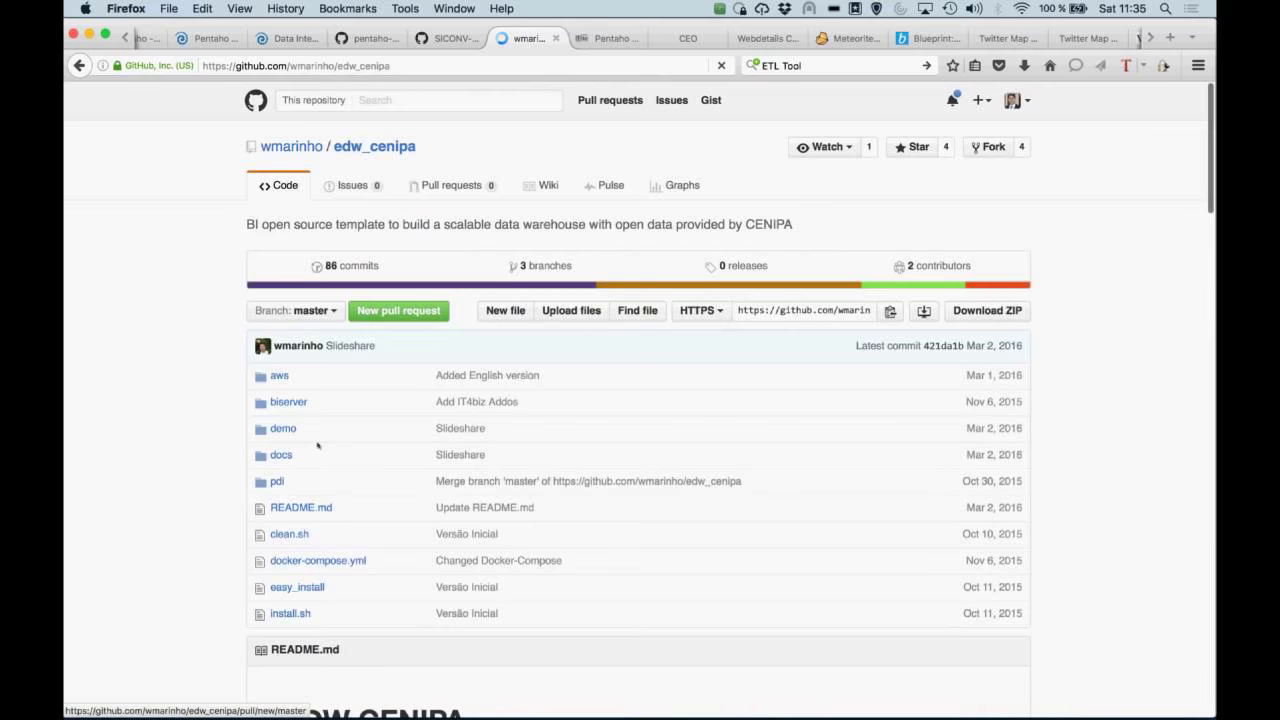
{"action": "left_click", "coordinate": [277, 481]}
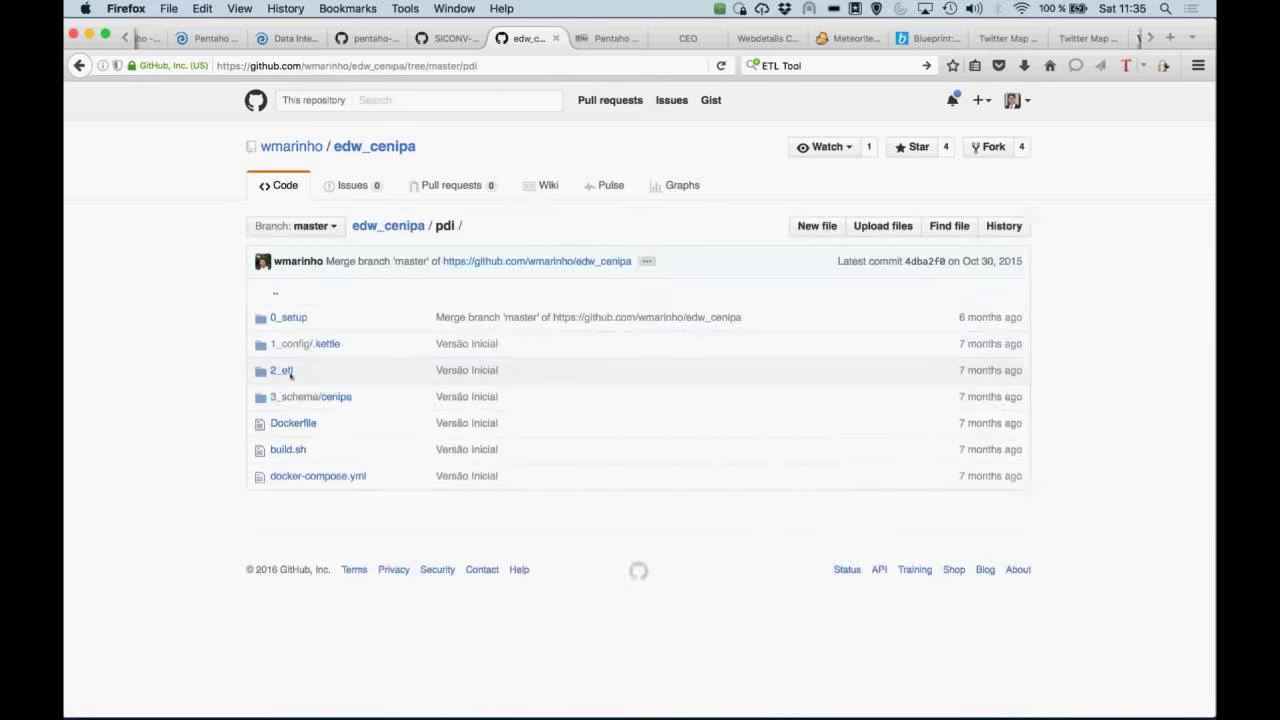
{"action": "left_click", "coordinate": [284, 371]}
{"action": "left_click", "coordinate": [285, 343]}
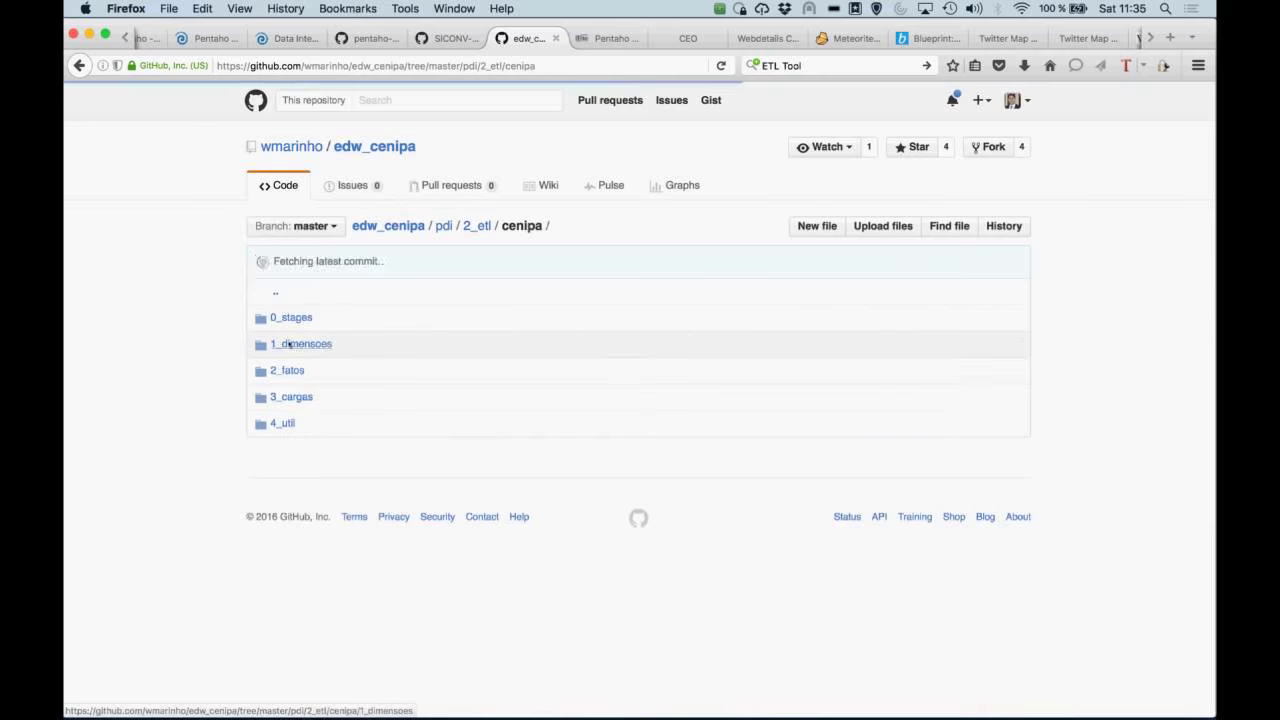
{"action": "left_click", "coordinate": [300, 343]}
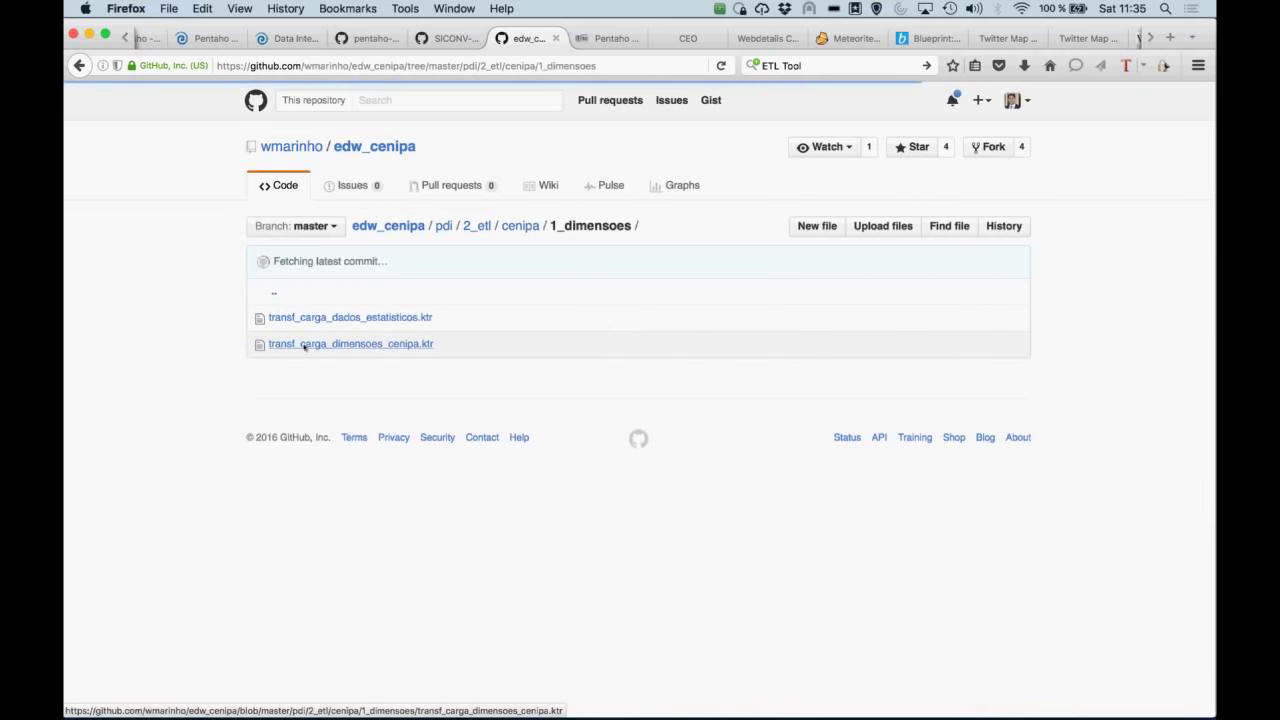
{"action": "left_click", "coordinate": [520, 226]}
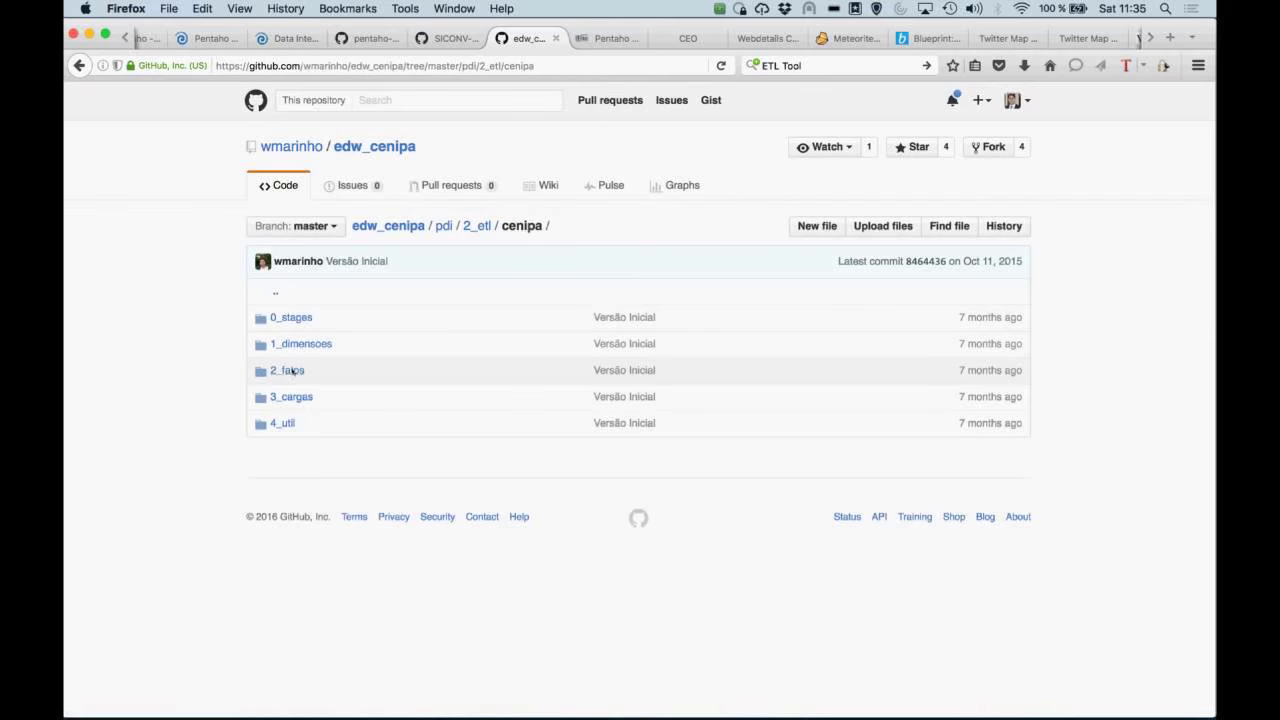
{"action": "left_click", "coordinate": [290, 370]}
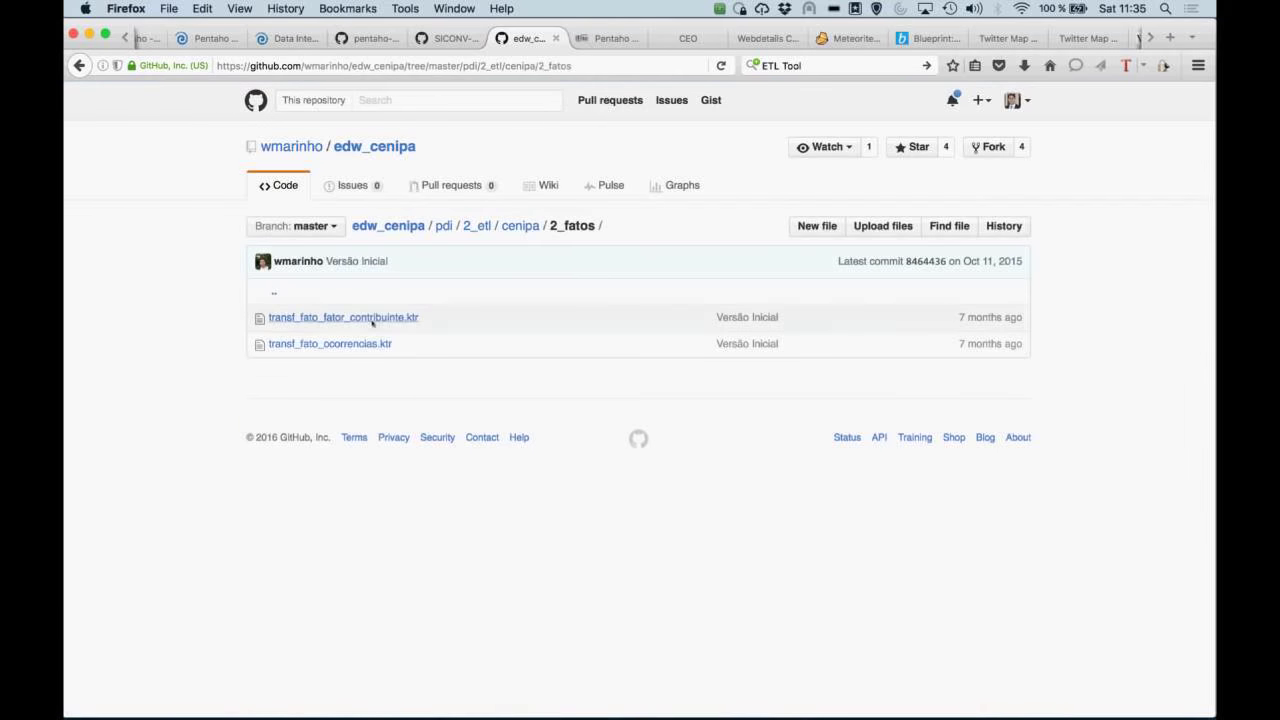
{"action": "left_click", "coordinate": [472, 226]}
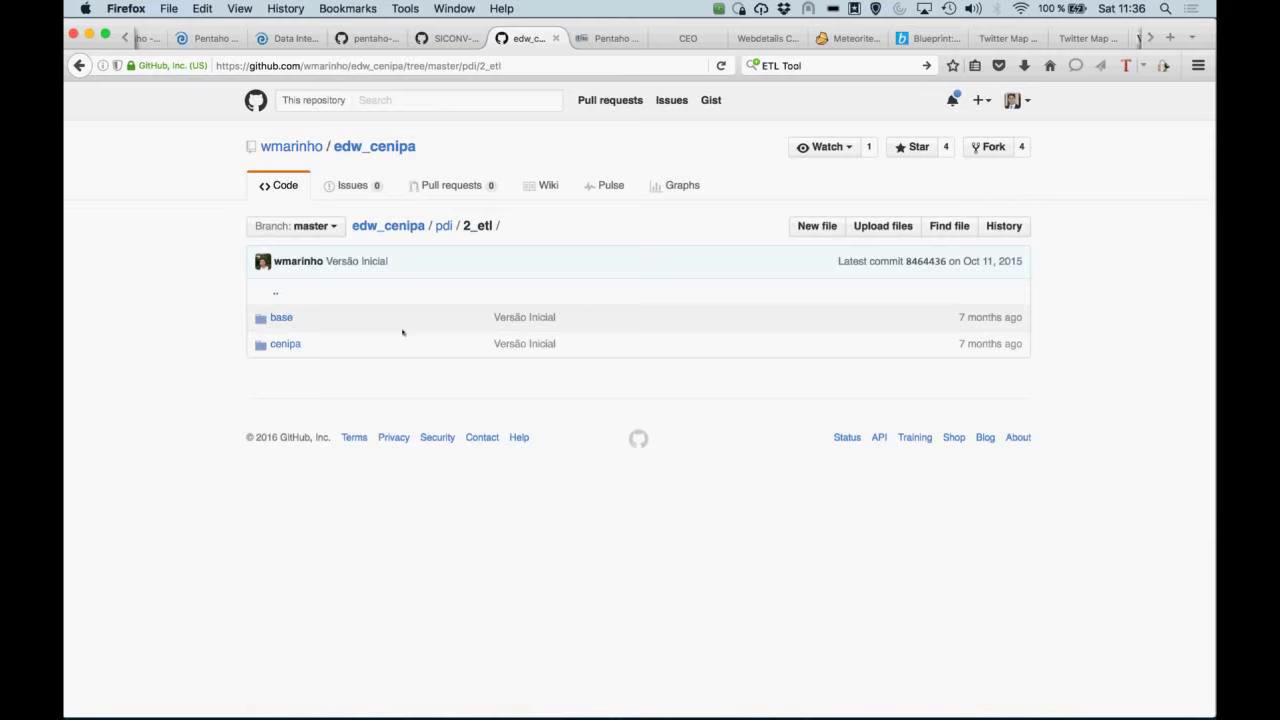
{"action": "left_click", "coordinate": [406, 227]}
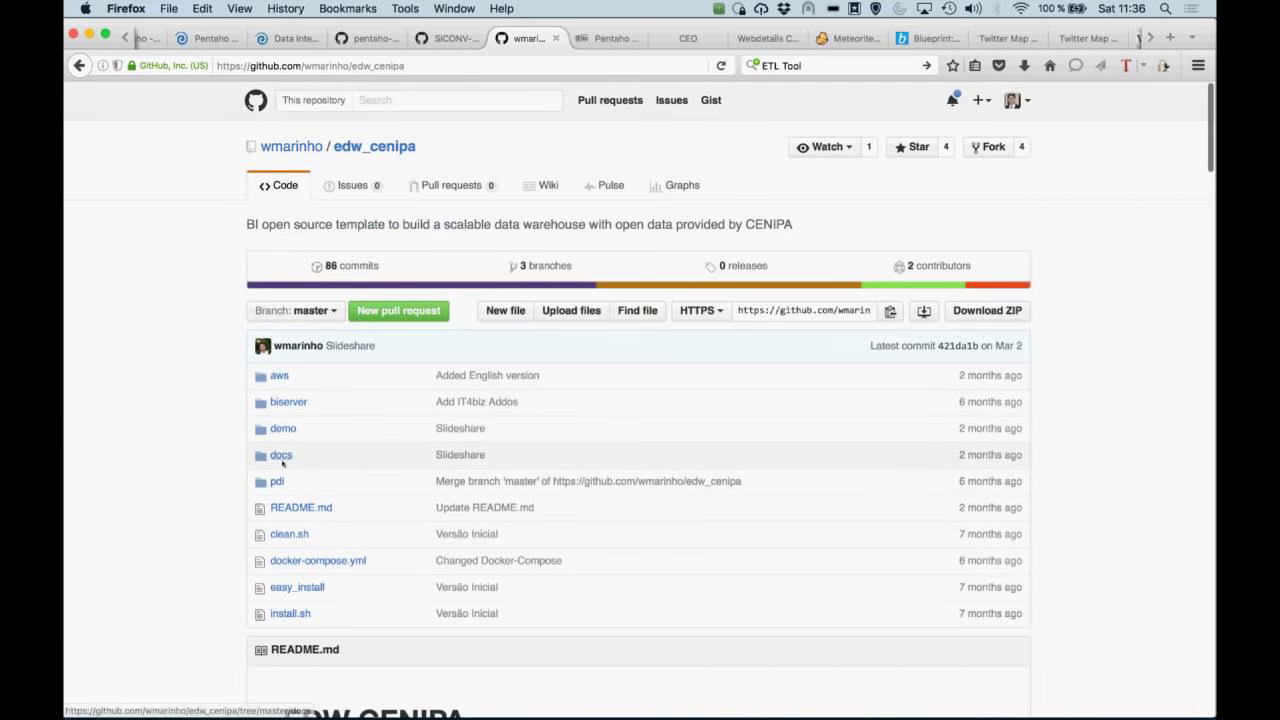
Look inside the docs folder, then open the owner's profile in a background tab.
{"action": "left_click", "coordinate": [281, 455]}
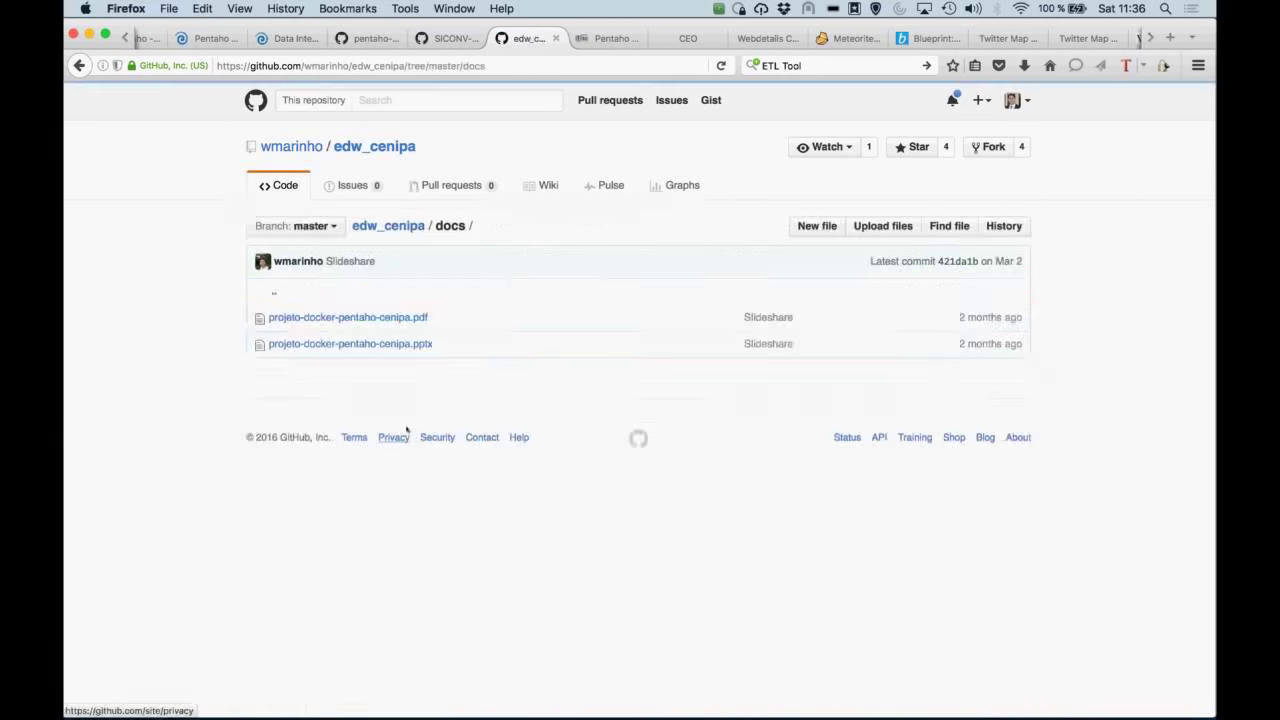
{"action": "left_click", "coordinate": [395, 228]}
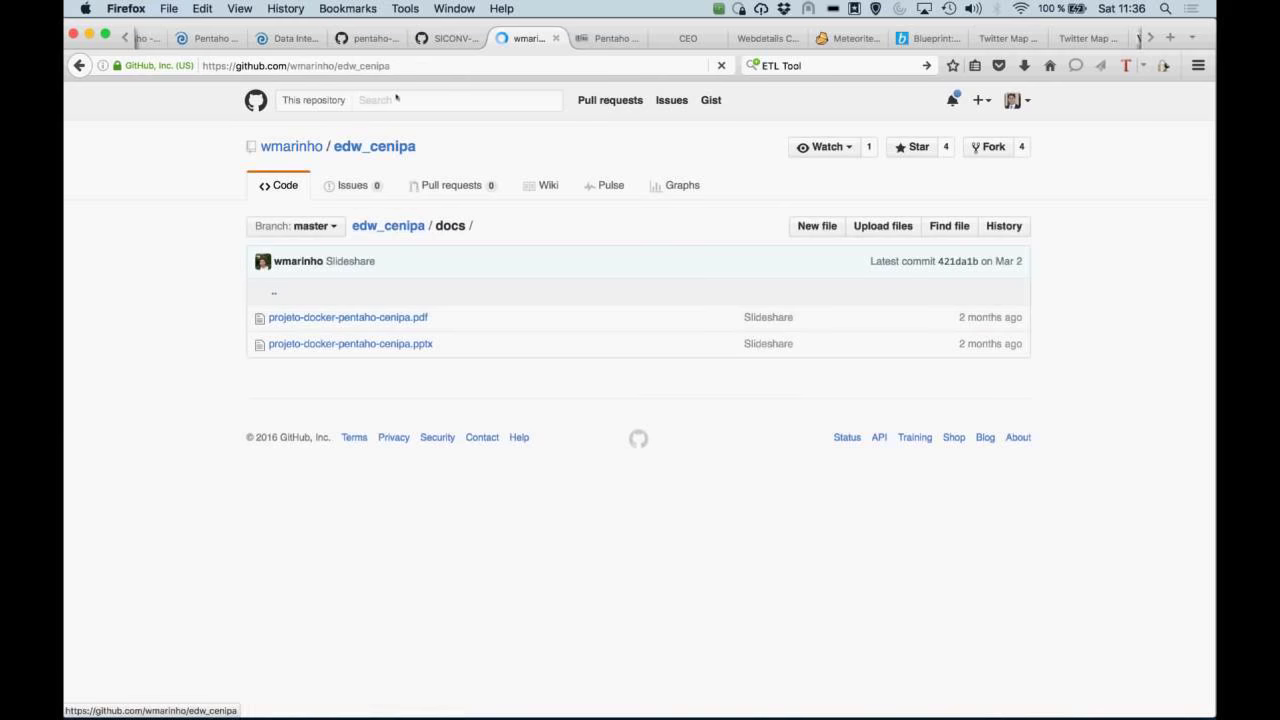
{"action": "key", "text": "super+l"}
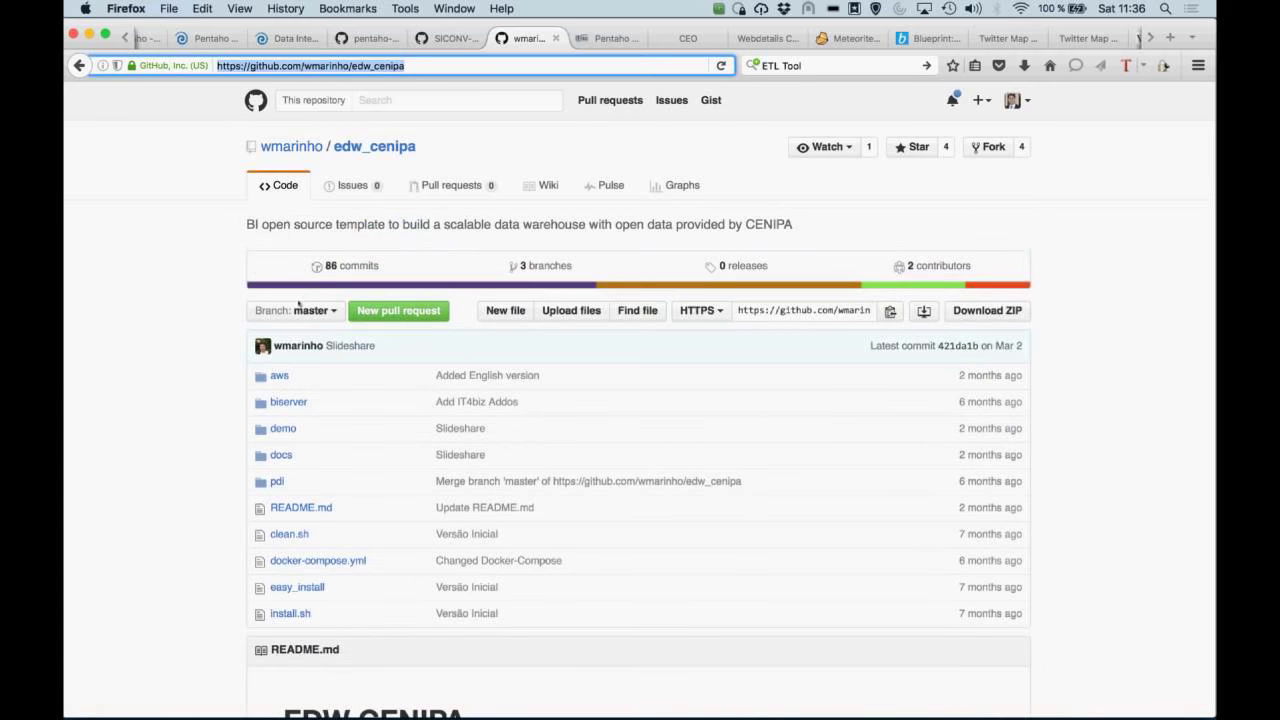
{"action": "left_click", "coordinate": [302, 346], "text": "super"}
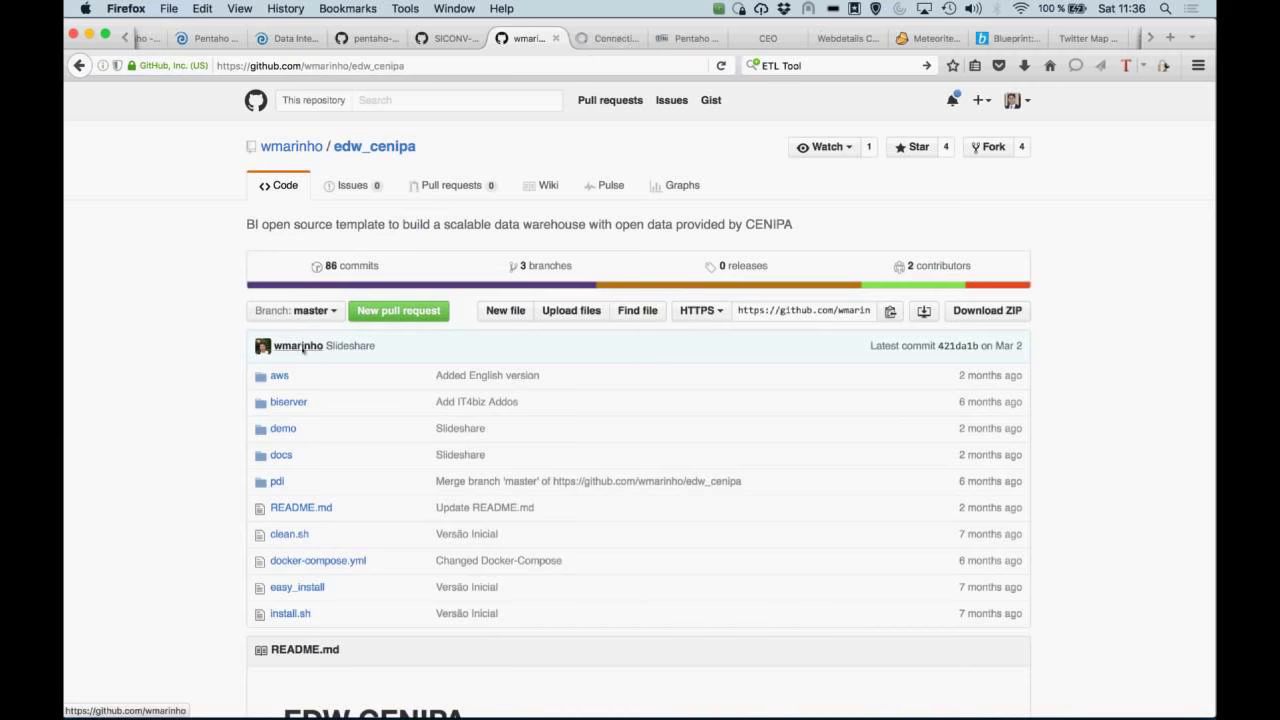
Copy the employer name 'Globosat' from the owner's profile and search the web for it.
{"action": "left_click", "coordinate": [601, 40]}
{"action": "left_click_drag", "start_coordinate": [311, 428], "coordinate": [264, 427]}
{"action": "key", "text": "super+c"}
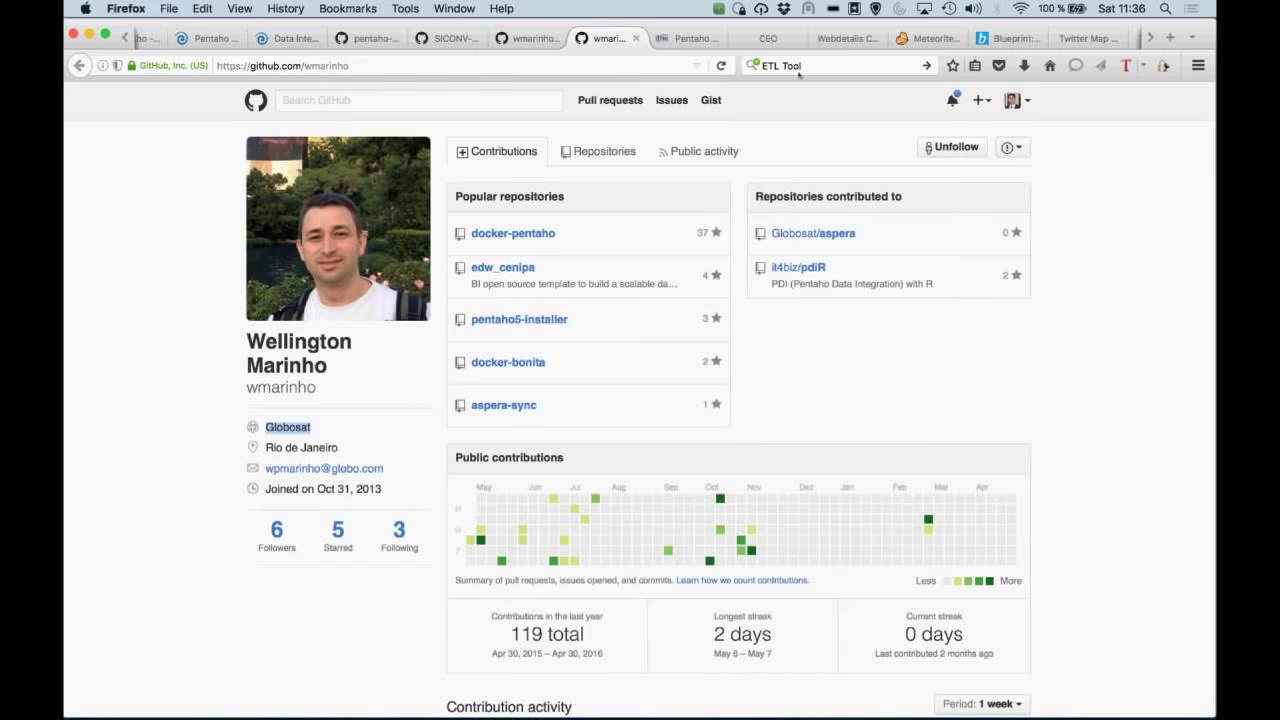
{"action": "left_click", "coordinate": [798, 68]}
{"action": "key", "text": "super+v"}
{"action": "key", "text": "Return"}
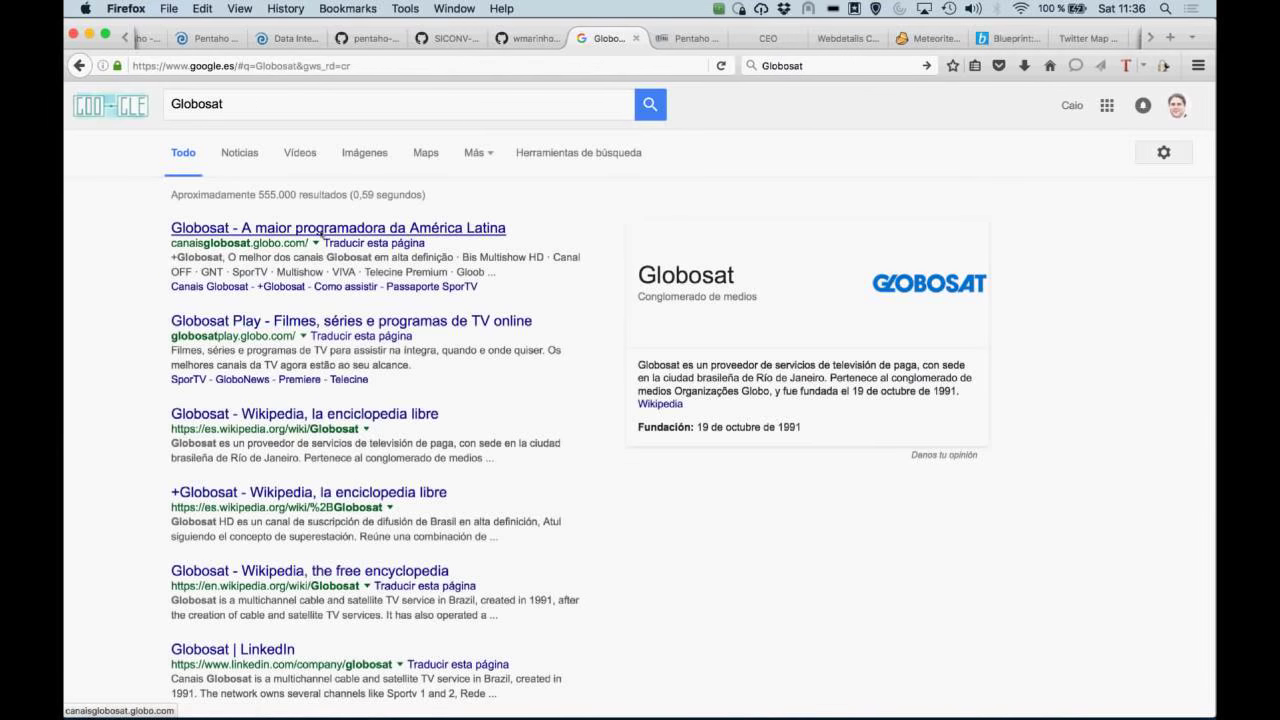
Open and skim the Globosat channels website, then return to the edw_cenipa tab.
{"action": "left_click", "coordinate": [320, 232]}
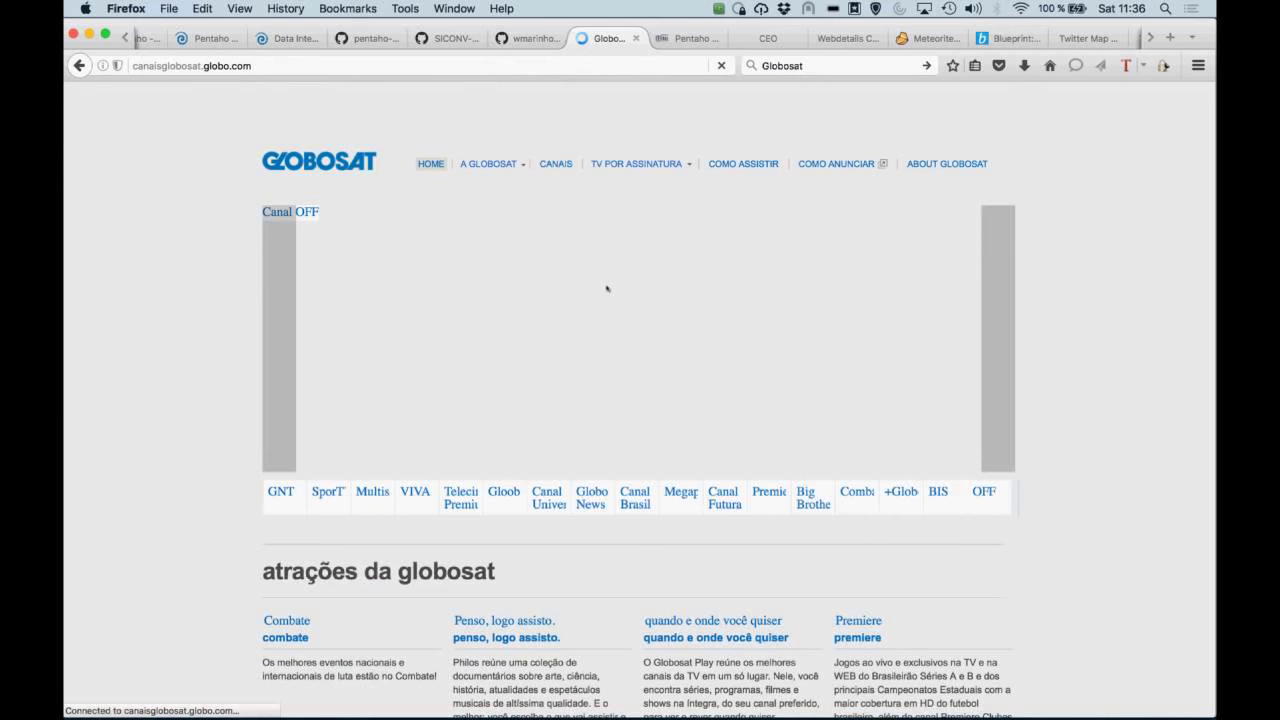
{"action": "scroll", "coordinate": [607, 288], "scroll_direction": "down", "scroll_amount": 5}
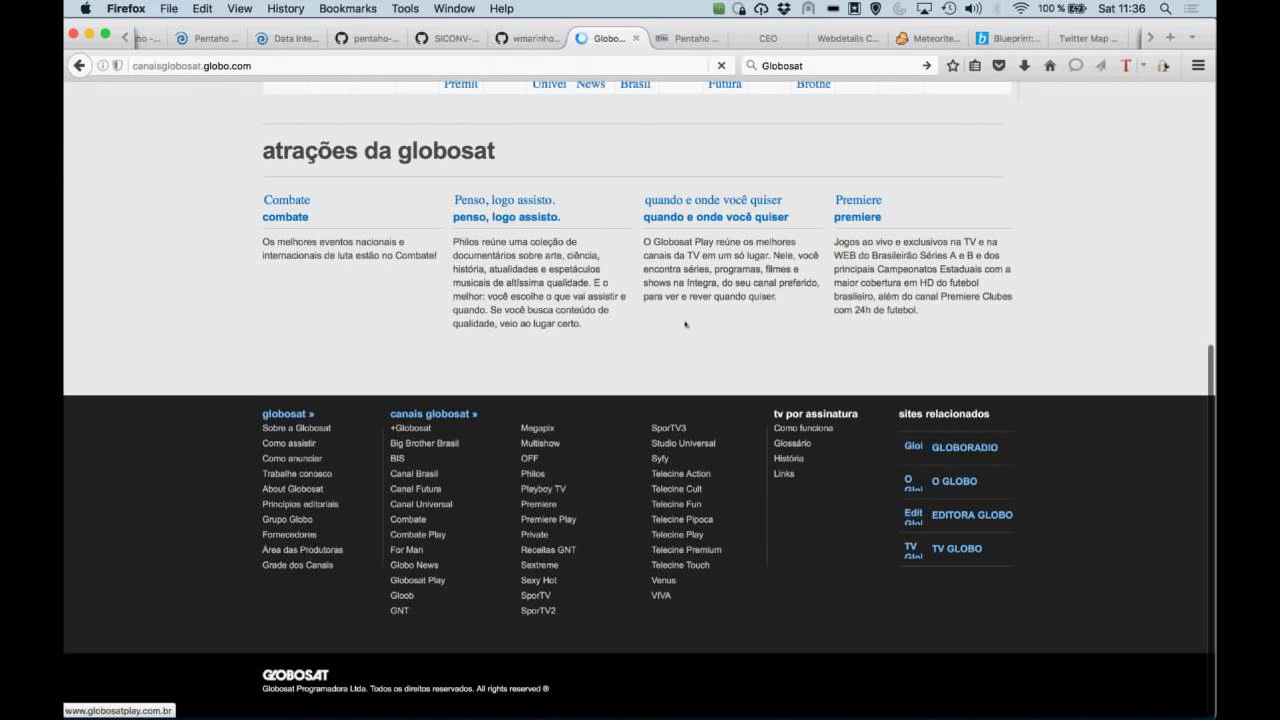
{"action": "scroll", "coordinate": [685, 324], "scroll_direction": "up", "scroll_amount": 5}
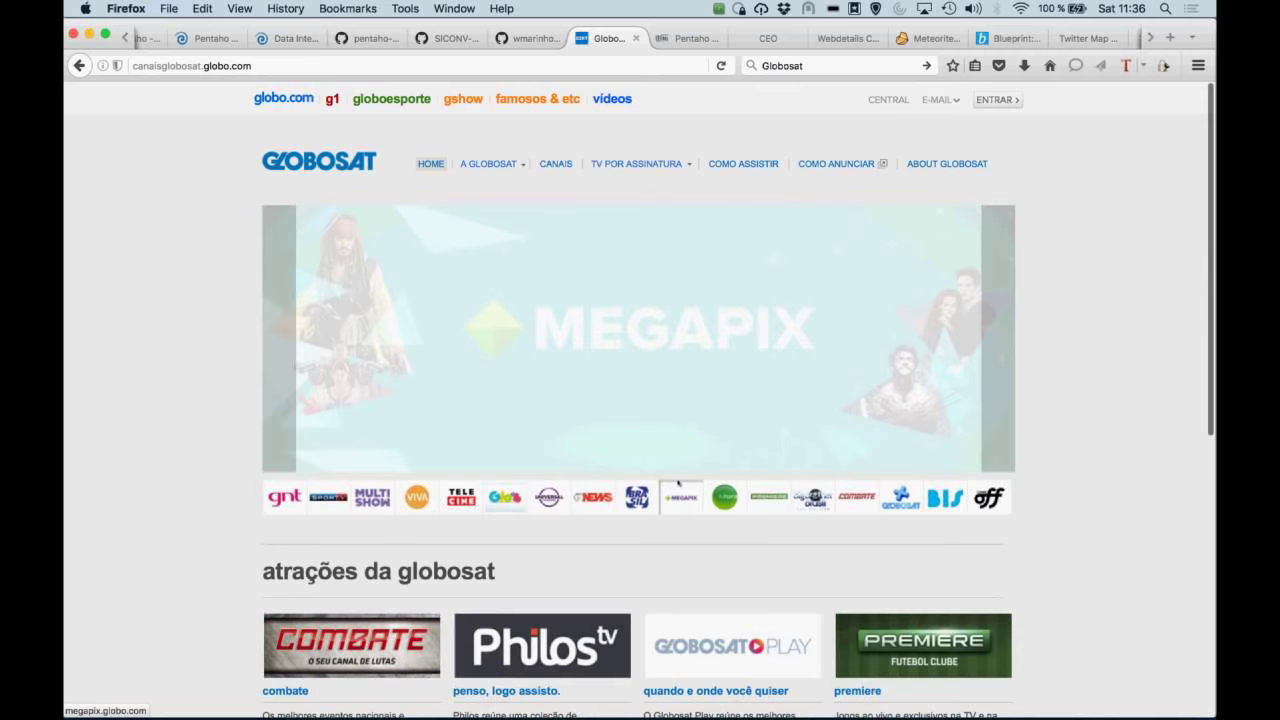
{"action": "key", "text": "ctrl+shift+Tab"}
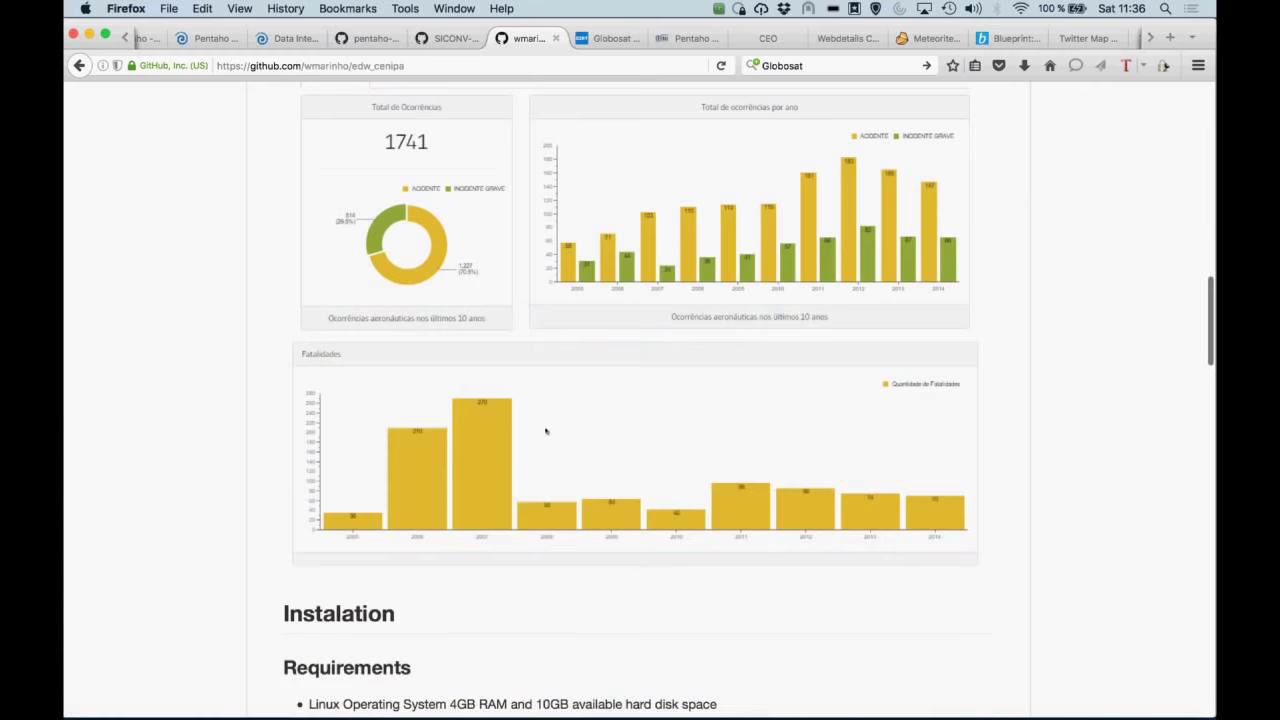
Copy the edw_cenipa repository page address.
{"action": "scroll", "coordinate": [546, 431], "scroll_direction": "down", "scroll_amount": 15}
{"action": "scroll", "coordinate": [546, 434], "scroll_direction": "up", "scroll_amount": 17}
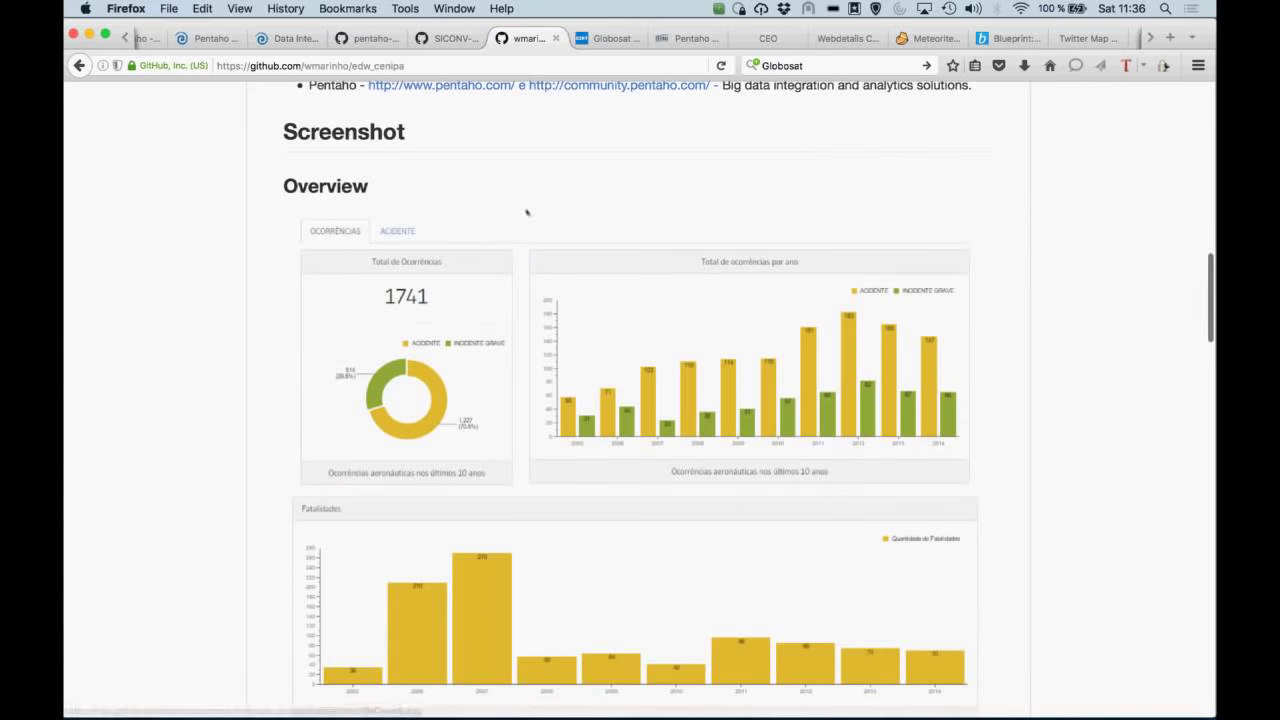
{"action": "key", "text": "super+l"}
{"action": "key", "text": "super+c"}
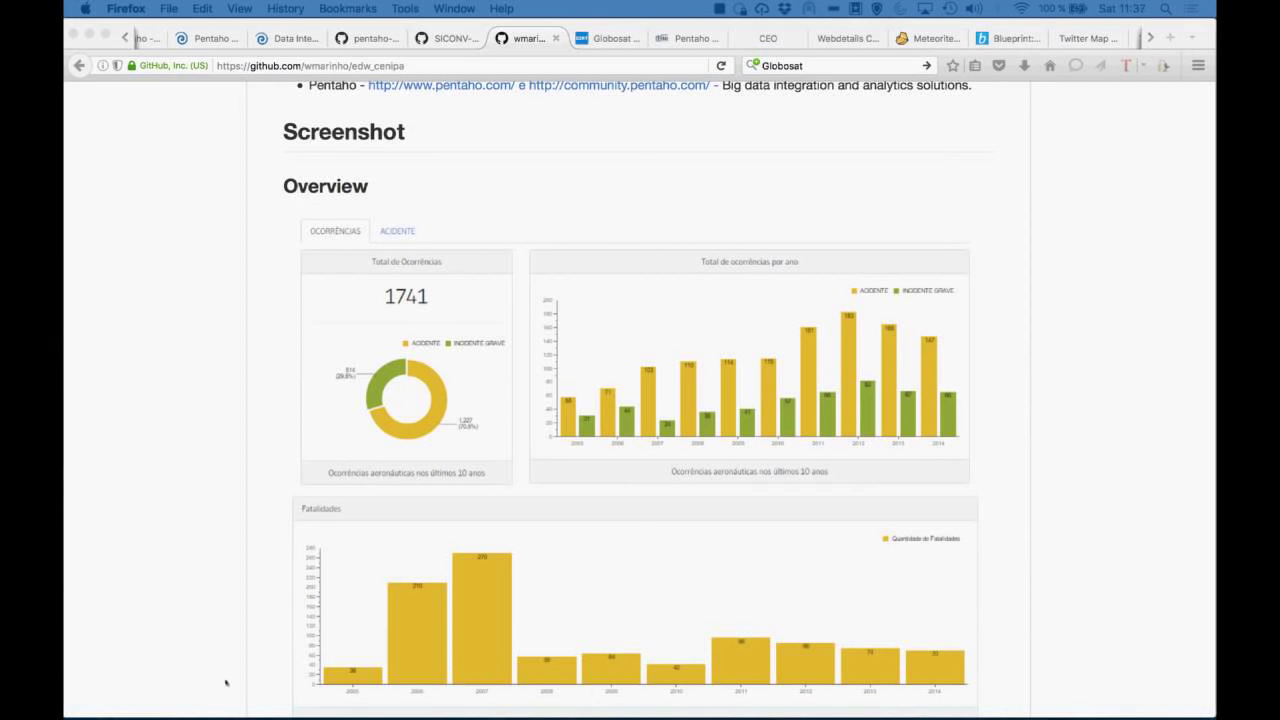
Search for 'docker', visit the Docker website, then close the Docker and Globosat tabs.
{"action": "left_click", "coordinate": [819, 66]}
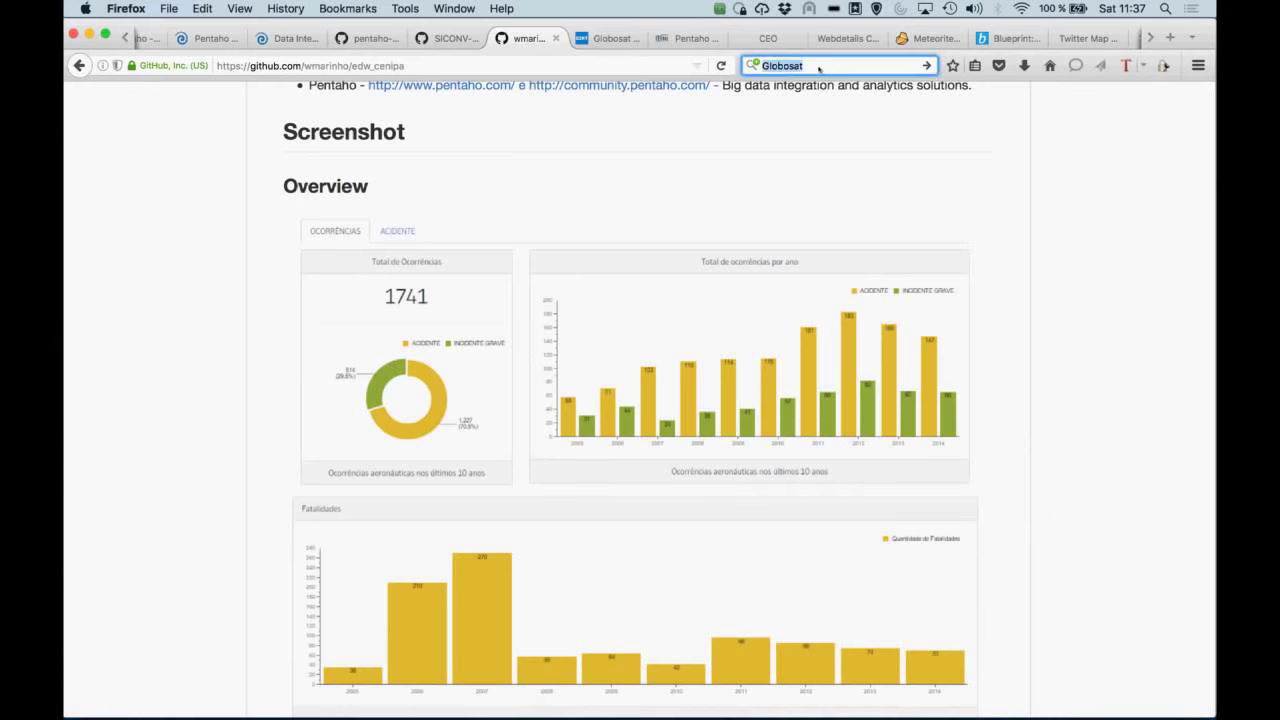
{"action": "type", "text": "docker"}
{"action": "key", "text": "Return"}
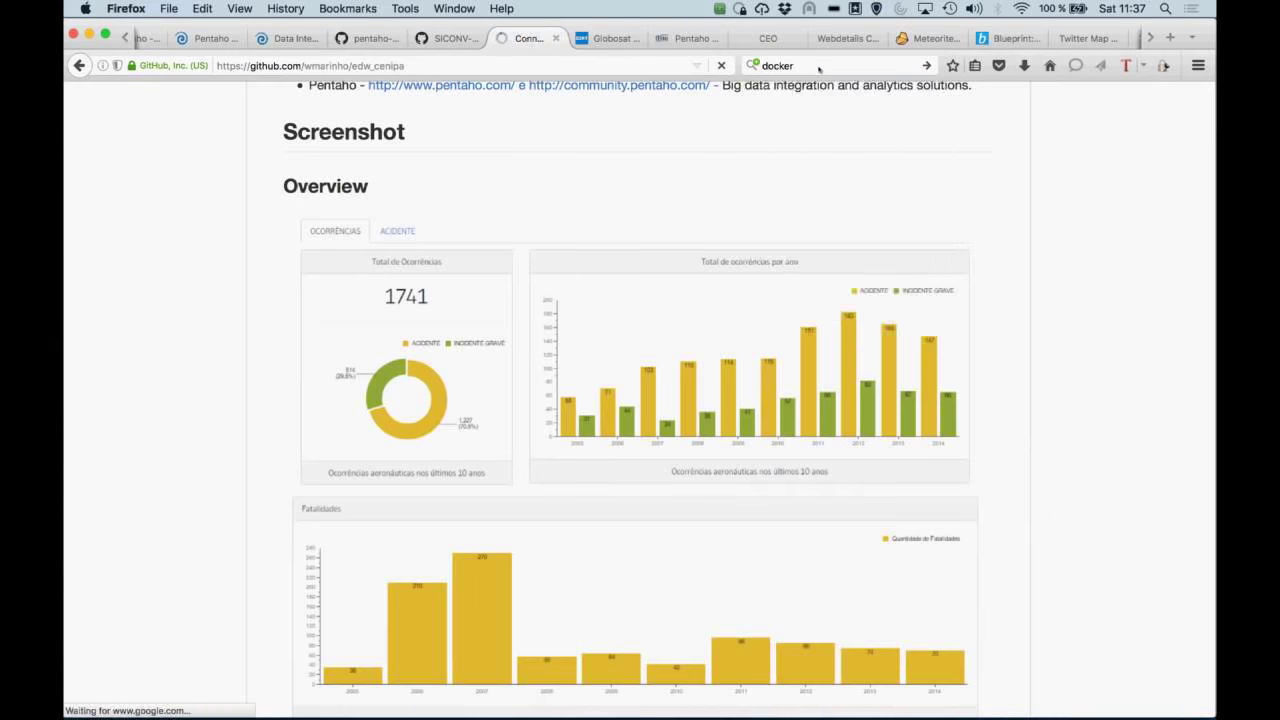
{"action": "left_click", "coordinate": [245, 293]}
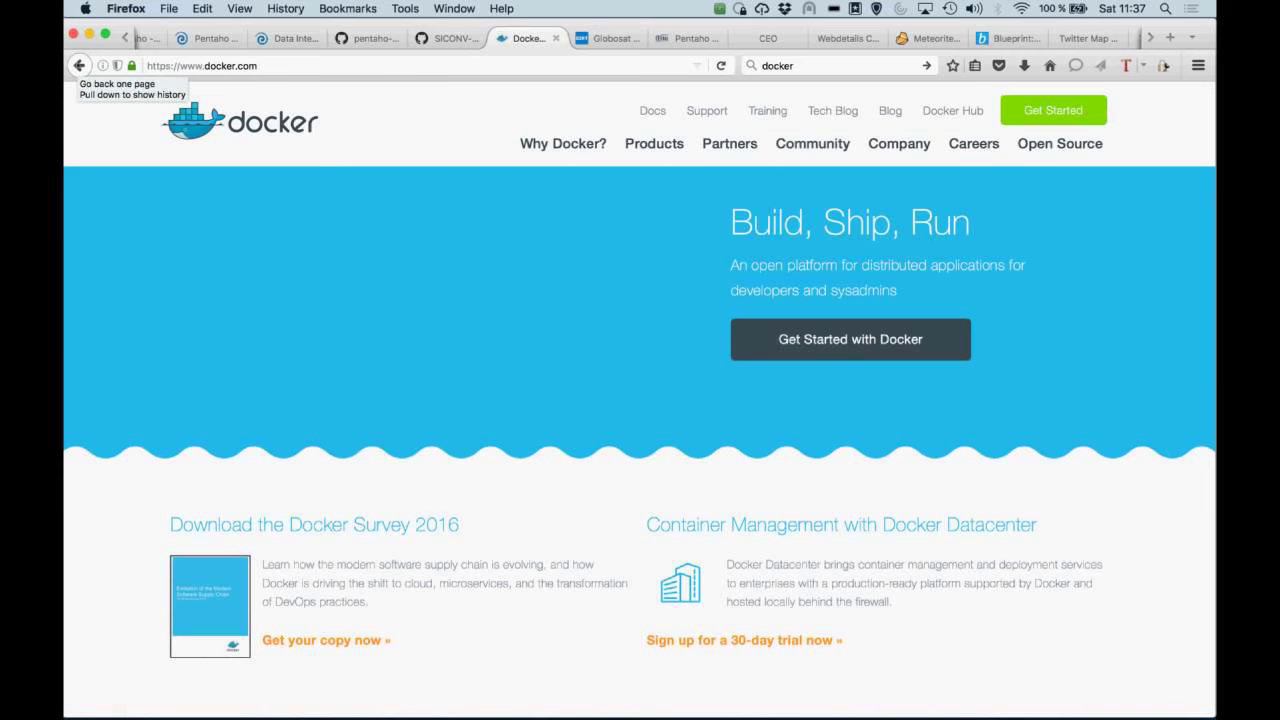
{"action": "left_click", "coordinate": [79, 65]}
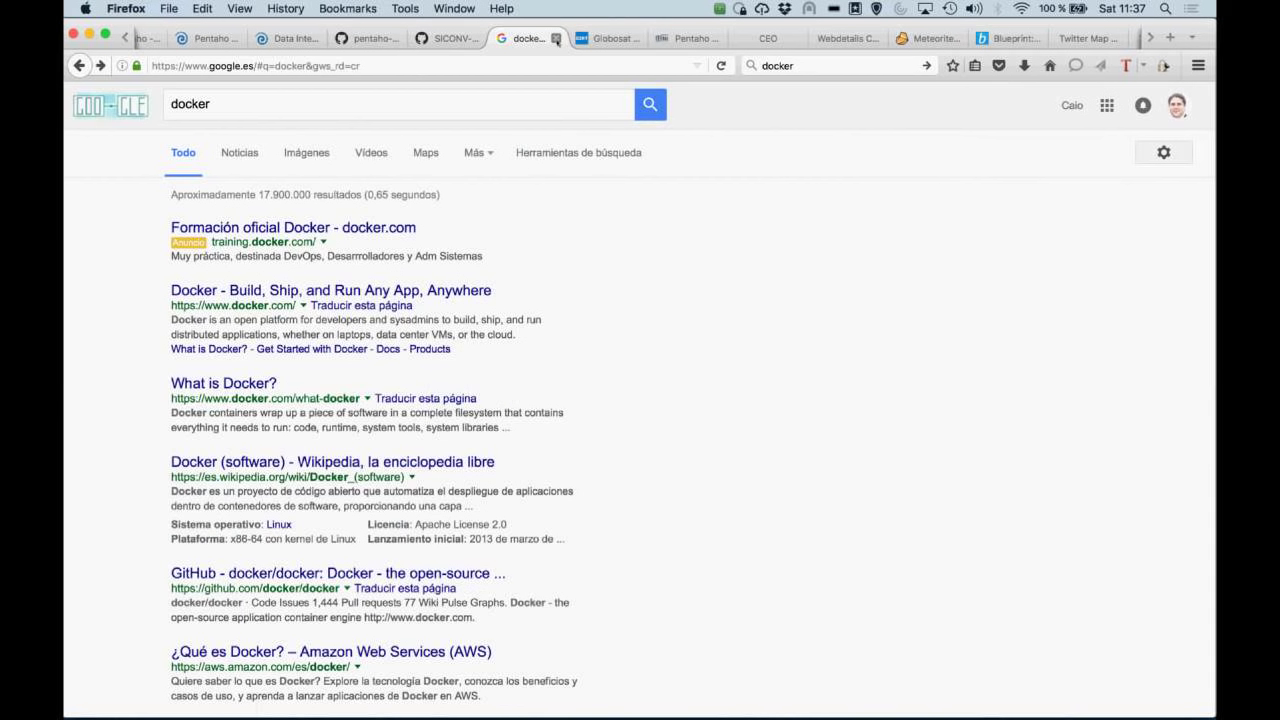
{"action": "left_click", "coordinate": [557, 39]}
{"action": "left_click", "coordinate": [557, 39]}
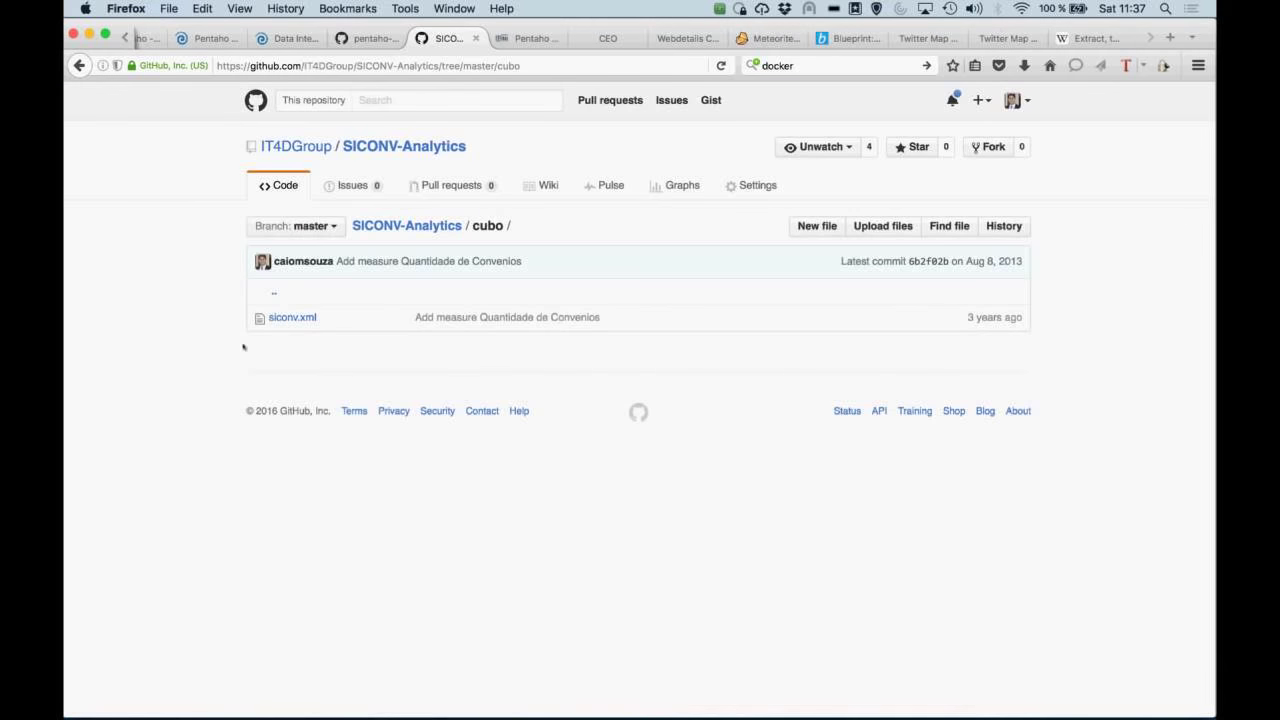
Open siconv.xml, scroll to the end of the Mondrian schema, and bring Spoon forward.
{"action": "left_click", "coordinate": [292, 319]}
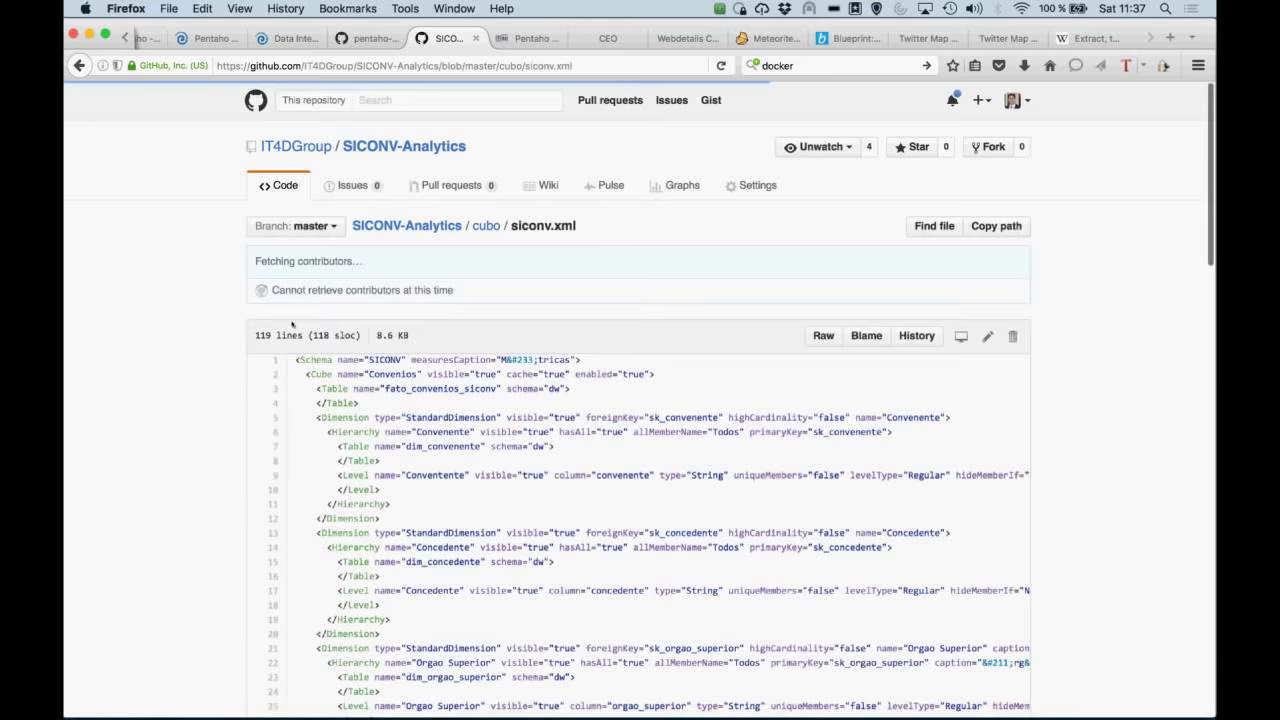
{"action": "scroll", "coordinate": [528, 342], "scroll_direction": "down", "scroll_amount": 2}
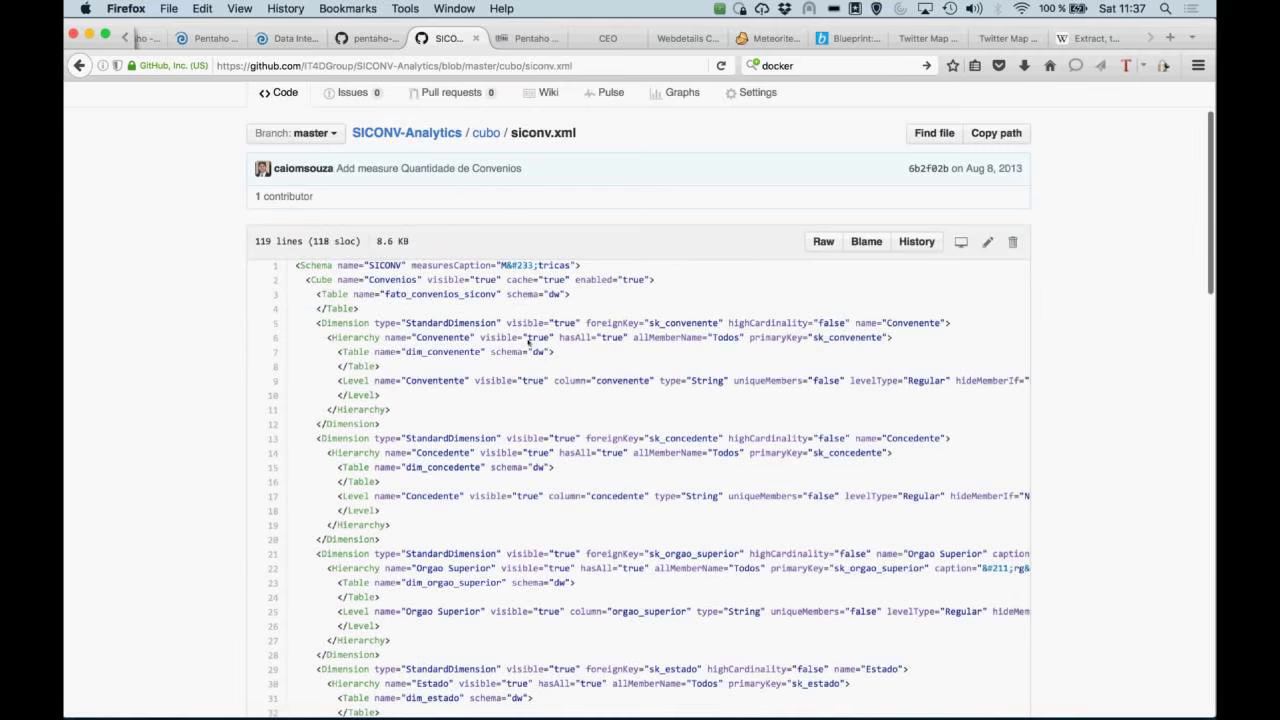
{"action": "scroll", "coordinate": [528, 342], "scroll_direction": "down", "scroll_amount": 2}
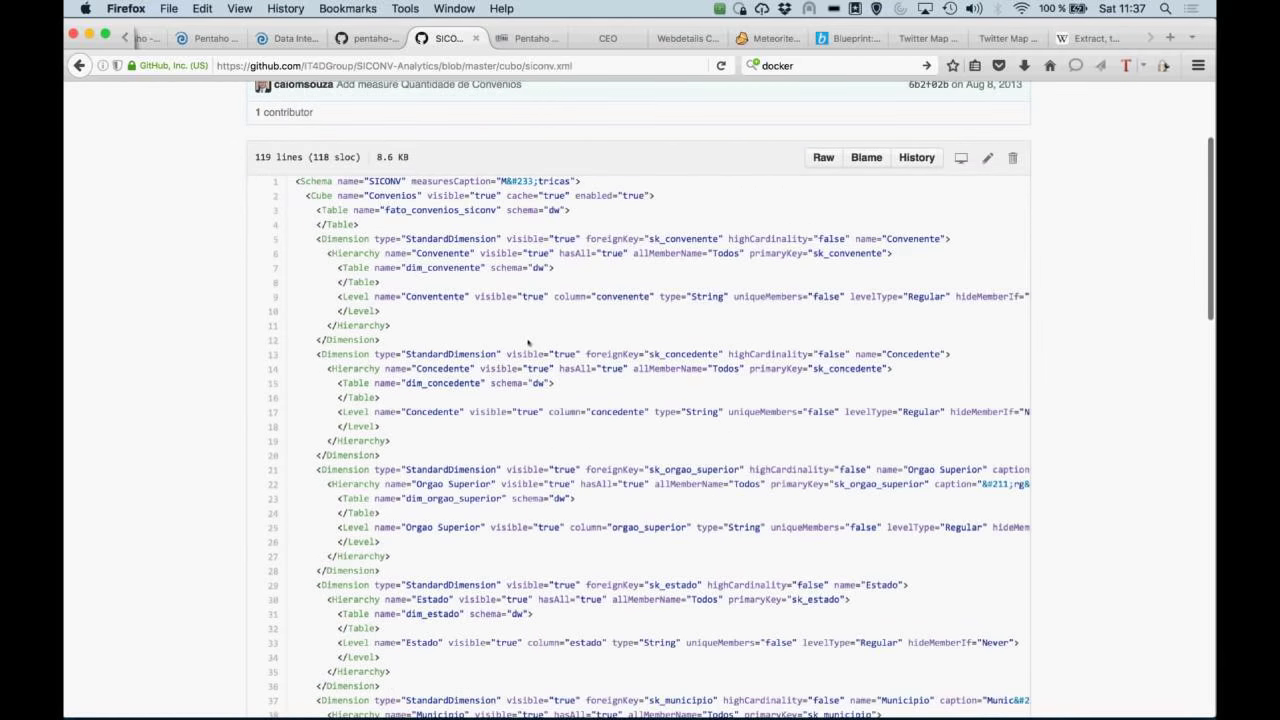
{"action": "scroll", "coordinate": [528, 342], "scroll_direction": "down", "scroll_amount": 20}
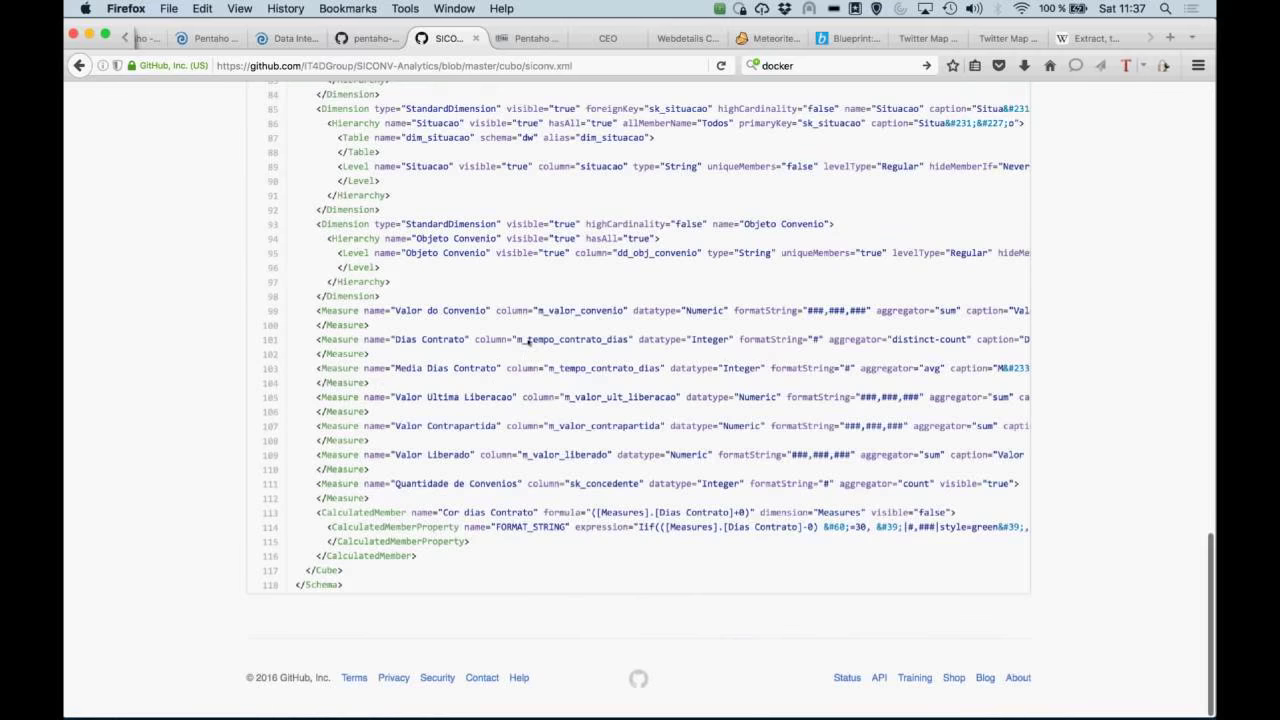
{"action": "key", "text": "super+Tab"}
{"action": "key", "text": "super+Tab"}
{"action": "key", "text": "super+Tab"}
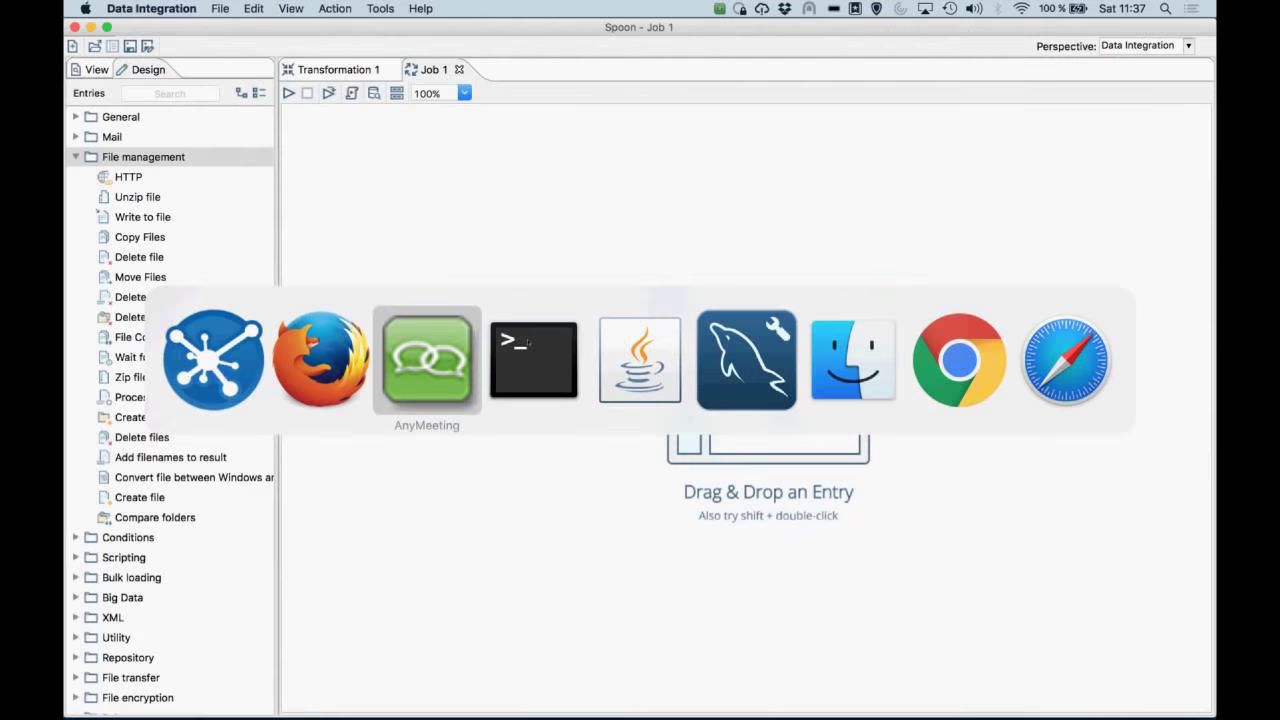
{"action": "key", "text": "super+Tab"}
{"action": "key", "text": "super+Tab"}
{"action": "key", "text": "super+Tab"}
{"action": "key", "text": "super+Tab"}
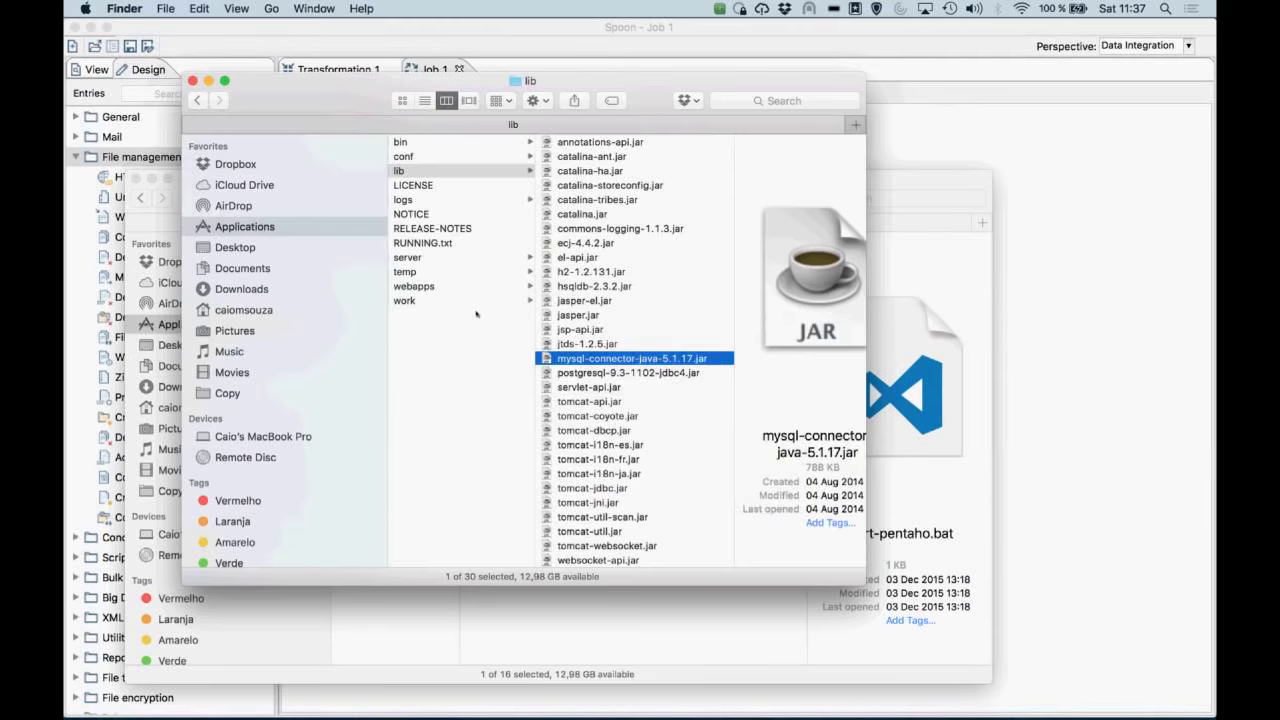
In Finder, open psw-ce-3.11.1.0-386 and its schema-workbench folder, then return to Firefox.
{"action": "scroll", "coordinate": [477, 313], "scroll_direction": "left", "scroll_amount": 5}
{"action": "scroll", "coordinate": [477, 313], "scroll_direction": "left", "scroll_amount": 2}
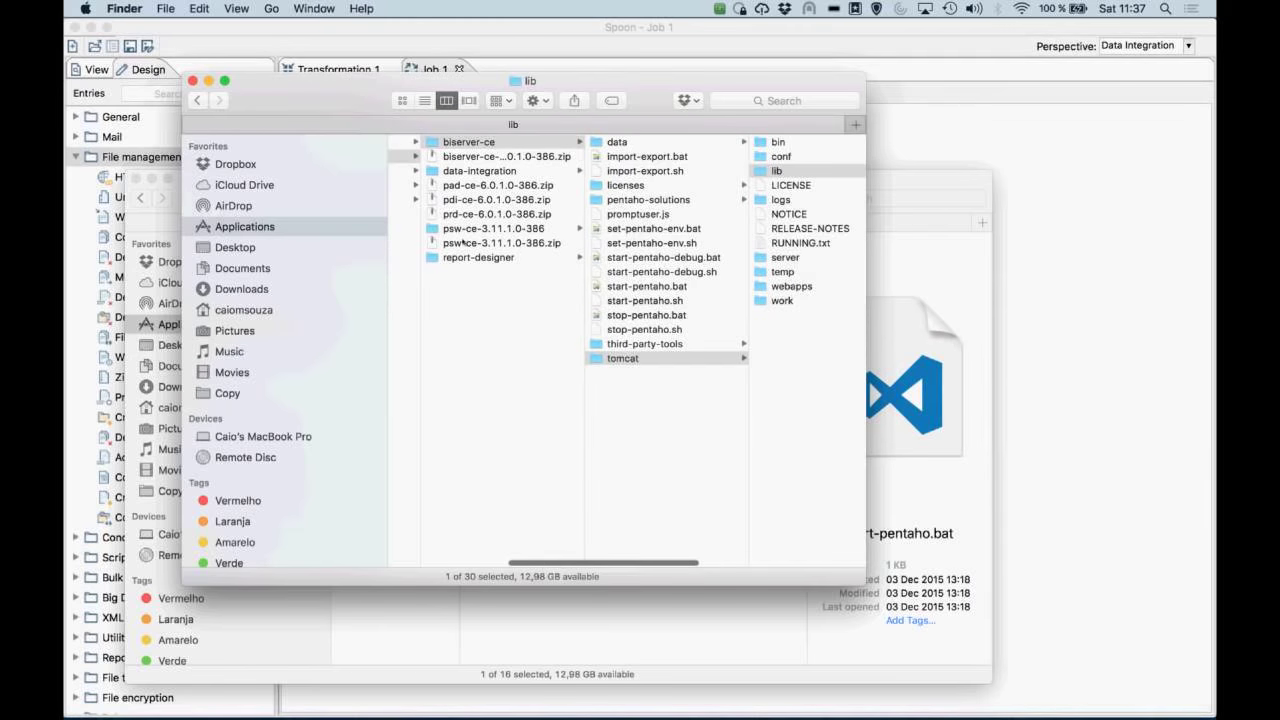
{"action": "left_click", "coordinate": [468, 229]}
{"action": "left_click", "coordinate": [648, 143]}
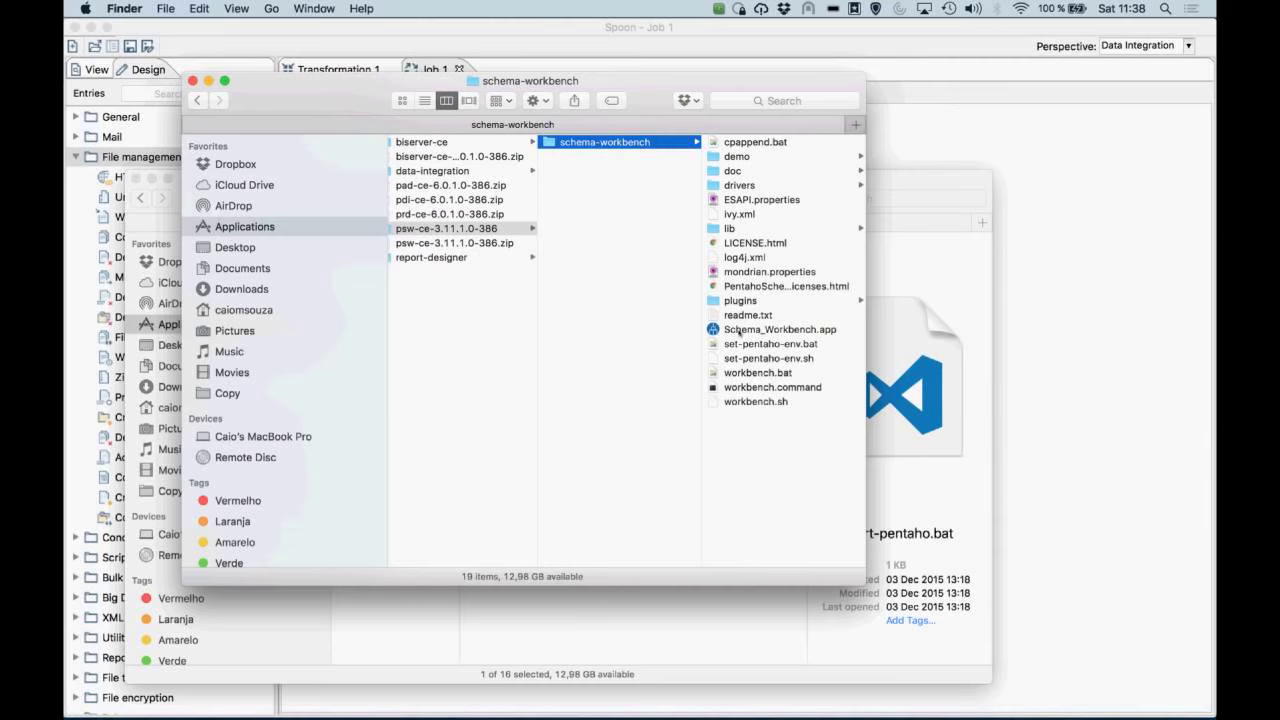
{"action": "key", "text": "super+Tab"}
{"action": "key", "text": "super+Tab"}
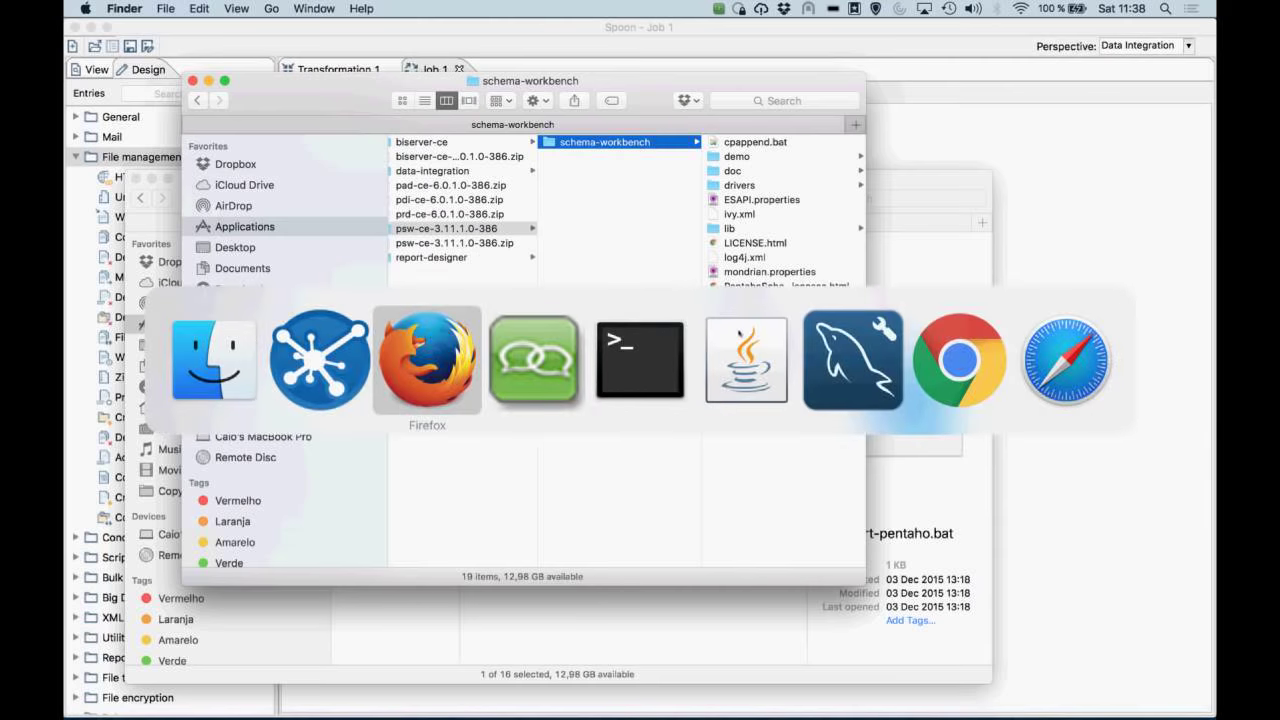
{"action": "scroll", "coordinate": [426, 408], "scroll_direction": "down", "scroll_amount": 4}
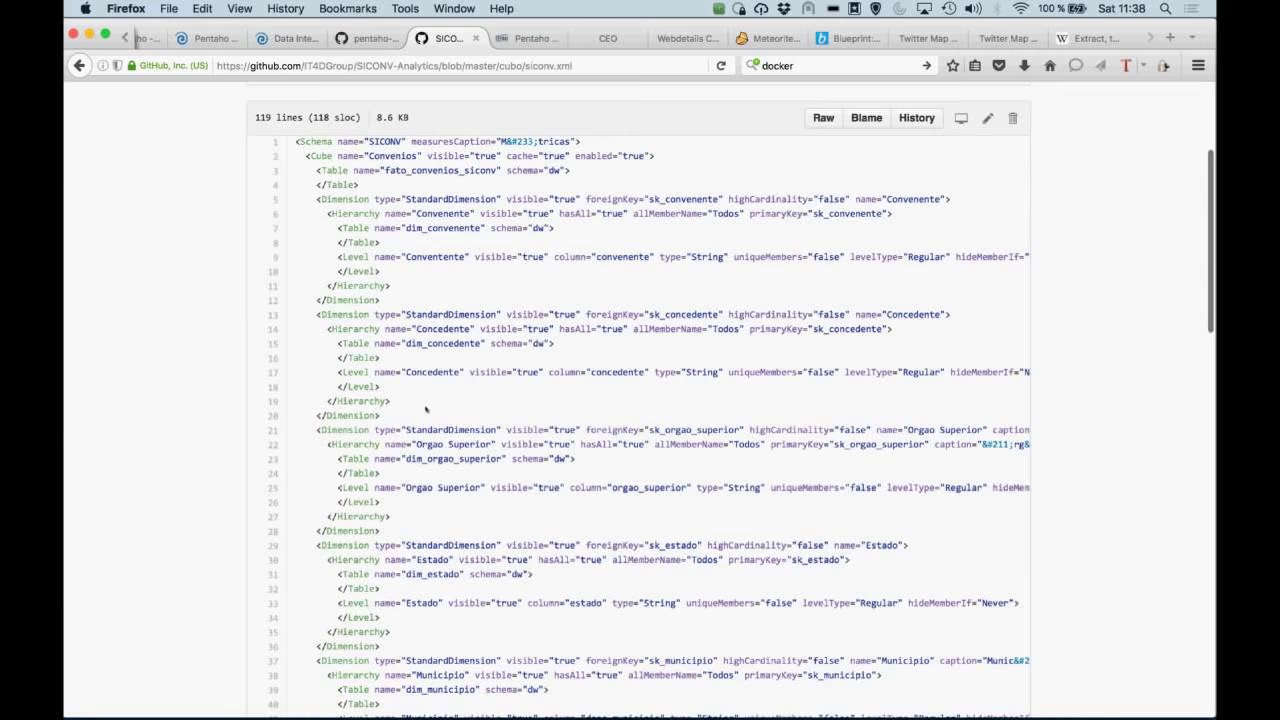
Switch to the Wikipedia 'Extract, transform and load' article and scroll through it.
{"action": "scroll", "coordinate": [426, 408], "scroll_direction": "down", "scroll_amount": 3}
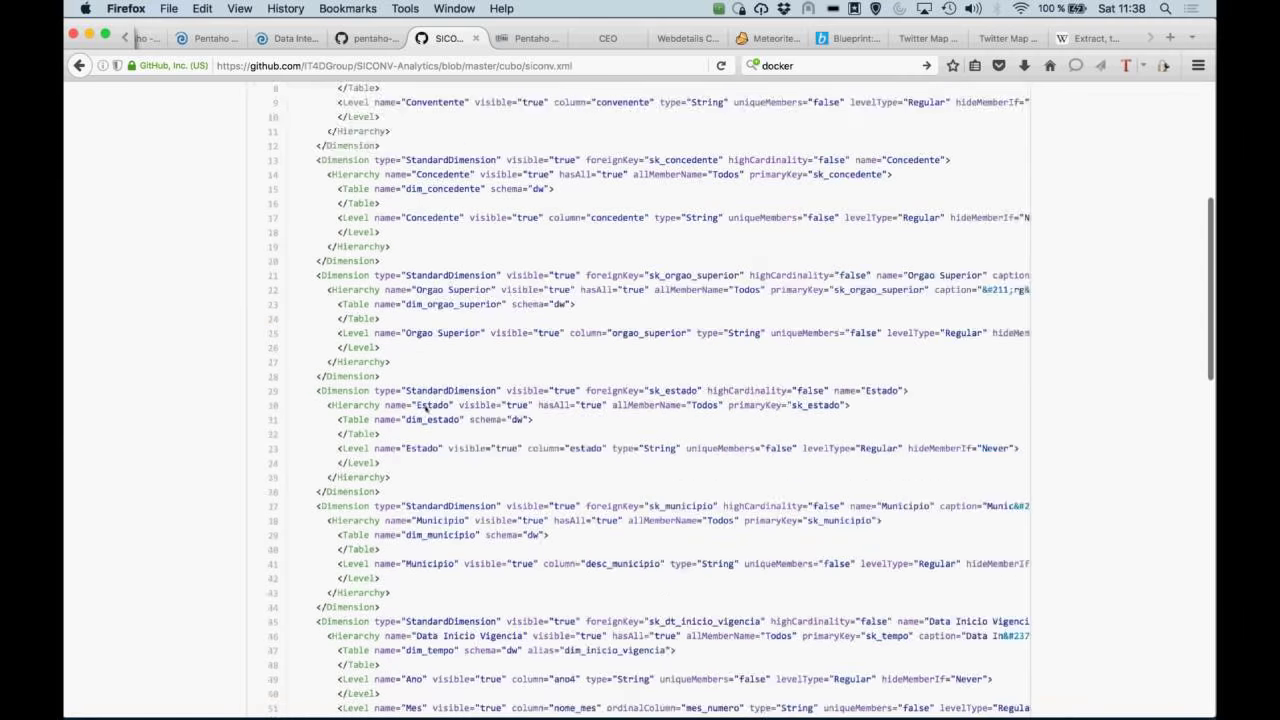
{"action": "scroll", "coordinate": [420, 406], "scroll_direction": "up", "scroll_amount": 7}
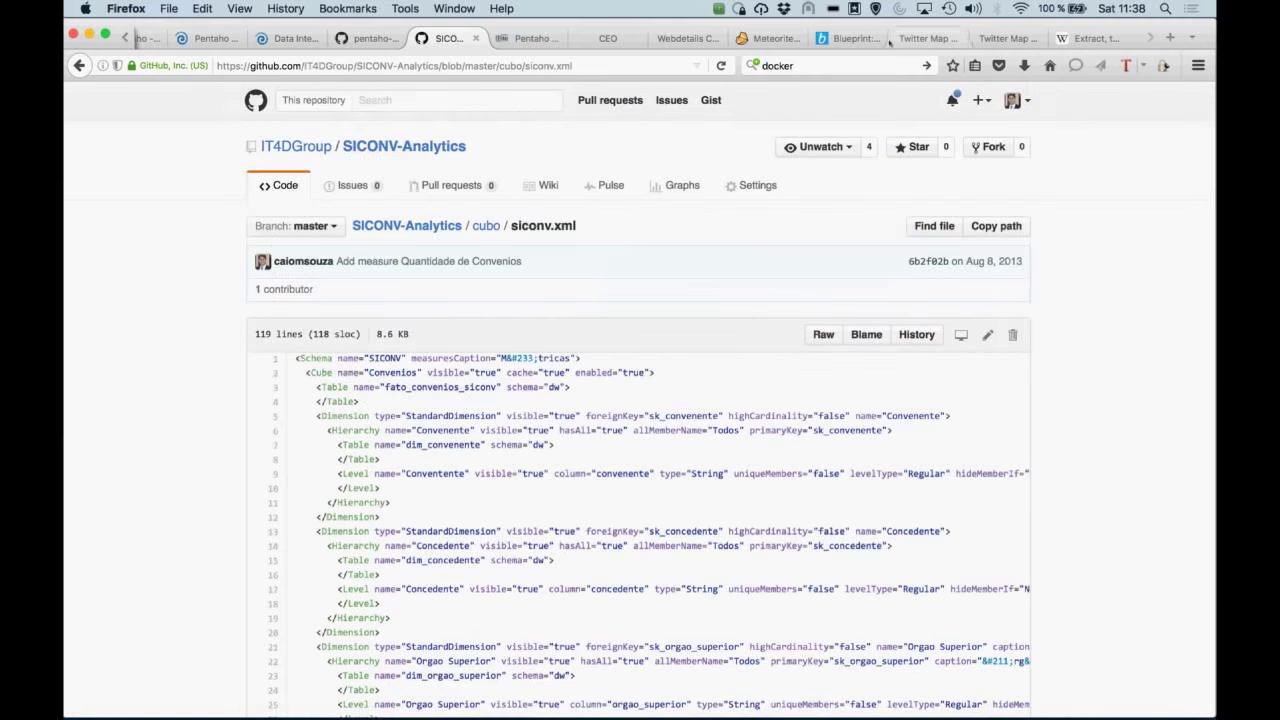
{"action": "left_click", "coordinate": [1087, 40]}
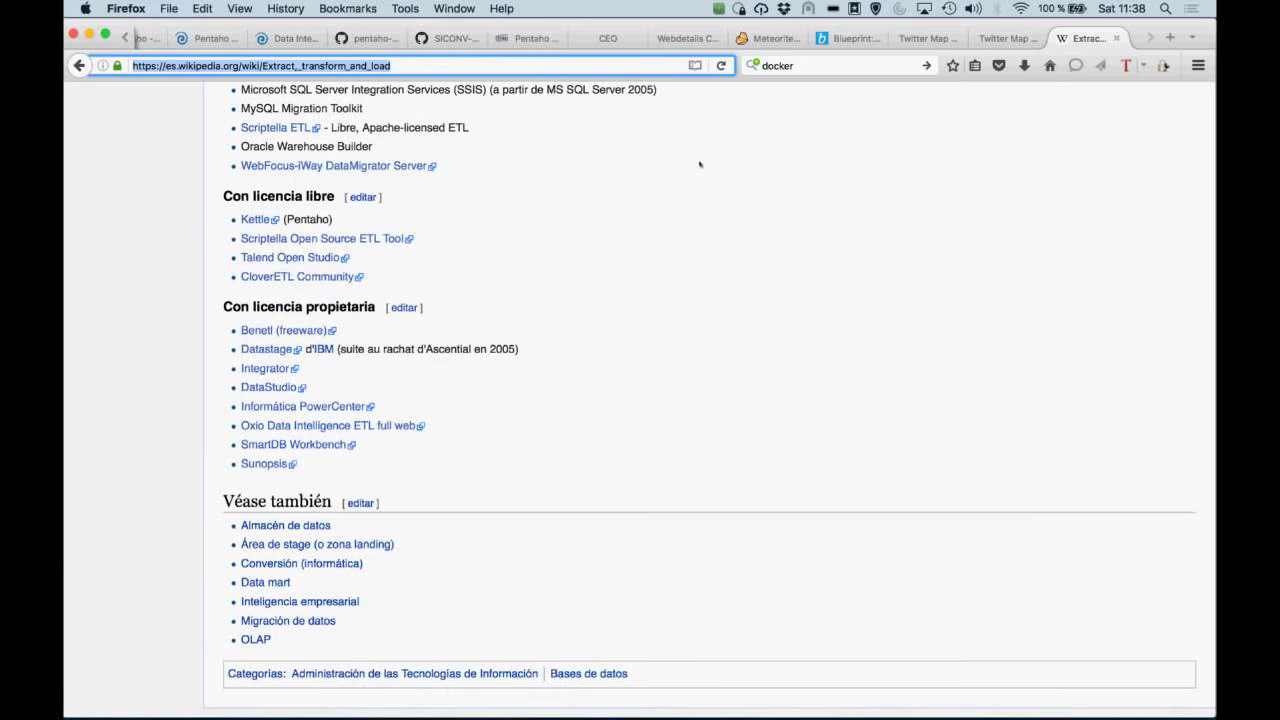
{"action": "scroll", "coordinate": [700, 164], "scroll_direction": "up", "scroll_amount": 10}
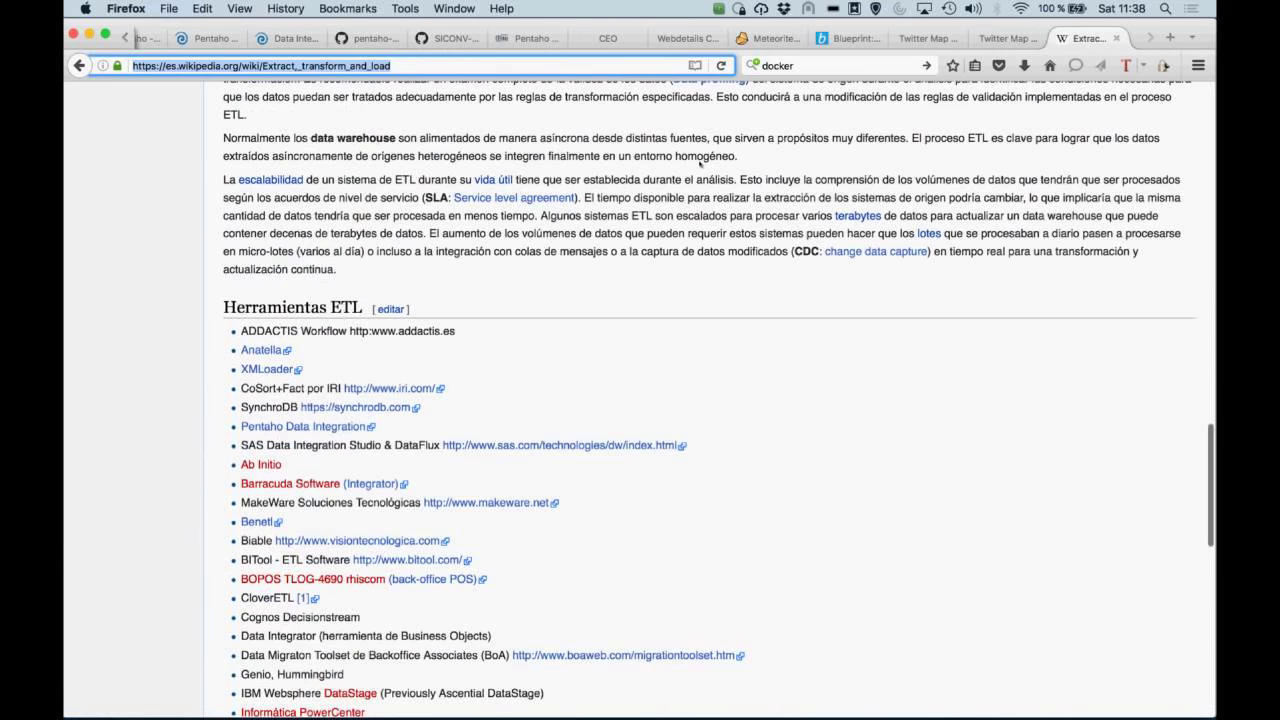
{"action": "scroll", "coordinate": [700, 164], "scroll_direction": "up", "scroll_amount": 10}
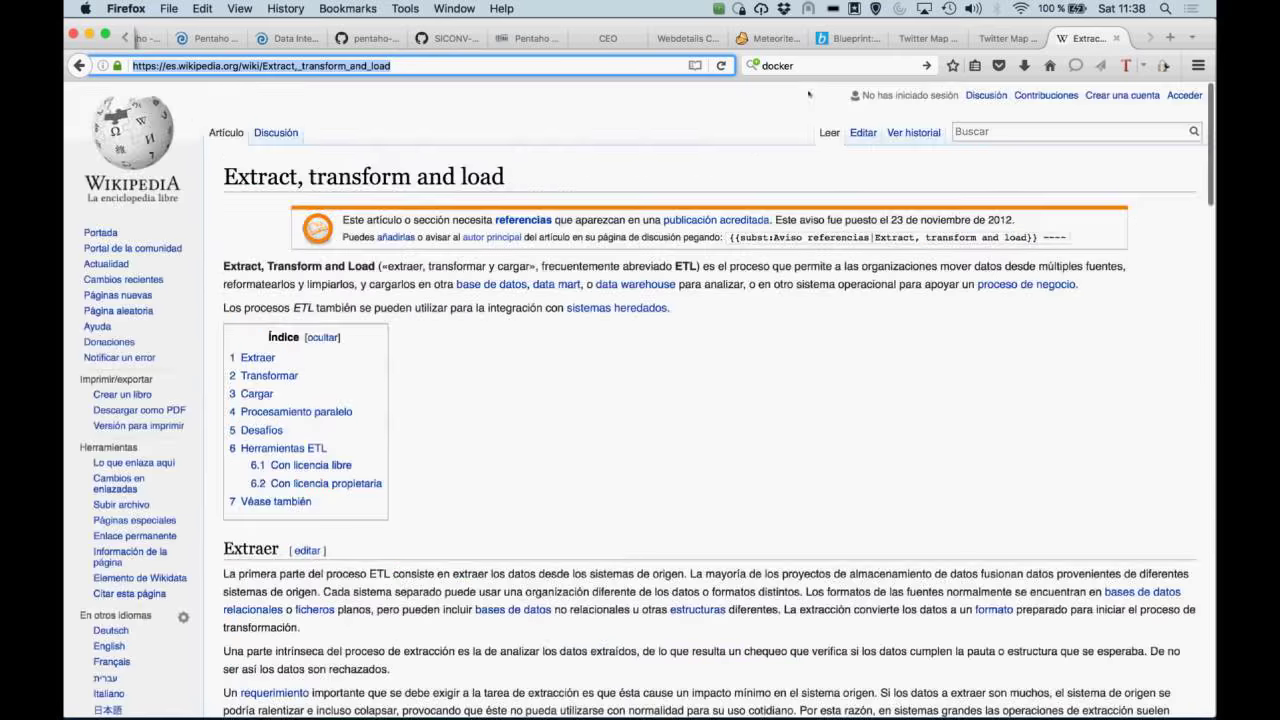
Search Google for 'ETL' and start typing a new 'dim' query.
{"action": "left_click", "coordinate": [807, 66]}
{"action": "type", "text": "ETL"}
{"action": "key", "text": "Return"}
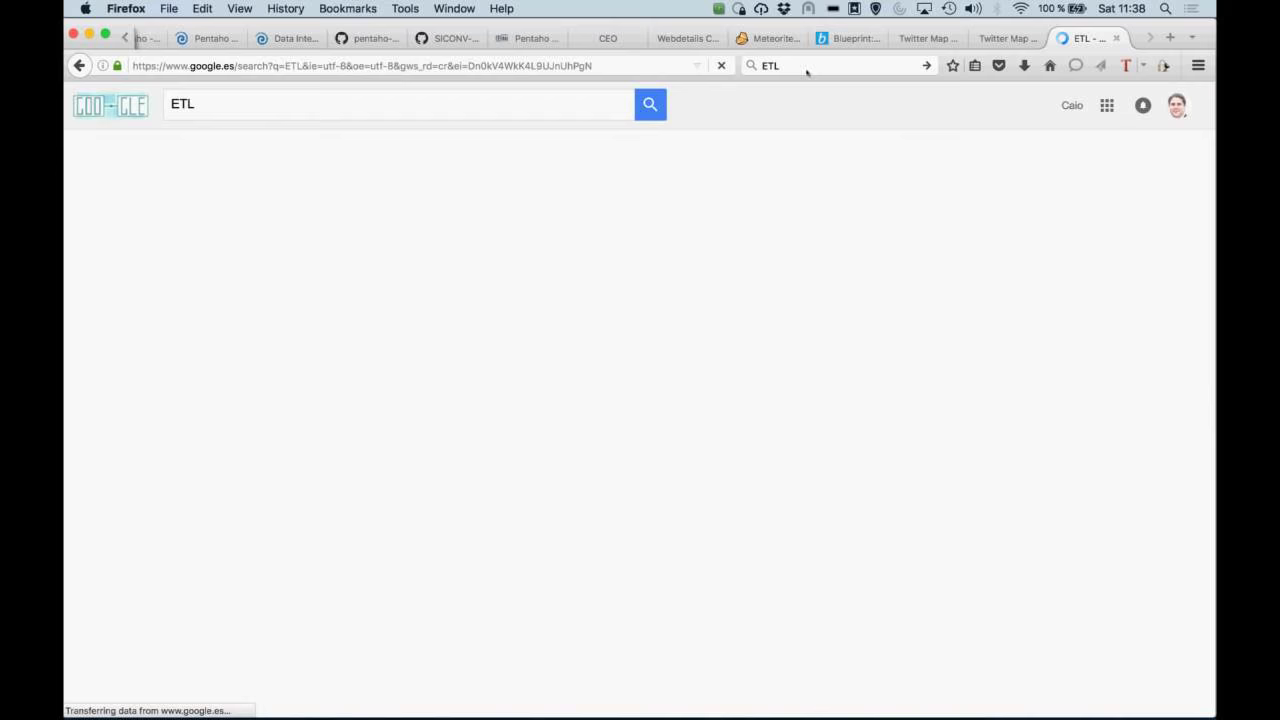
{"action": "type", "text": "dim"}
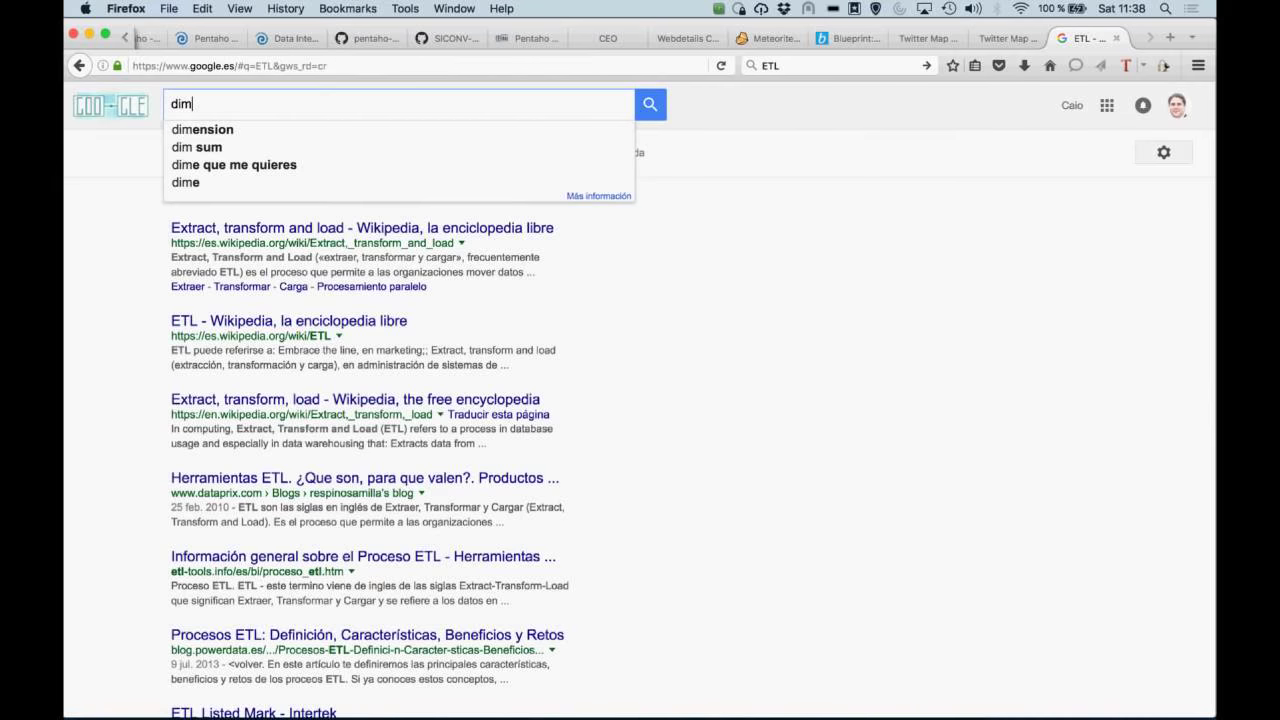
{"action": "type", "text": "ne"}
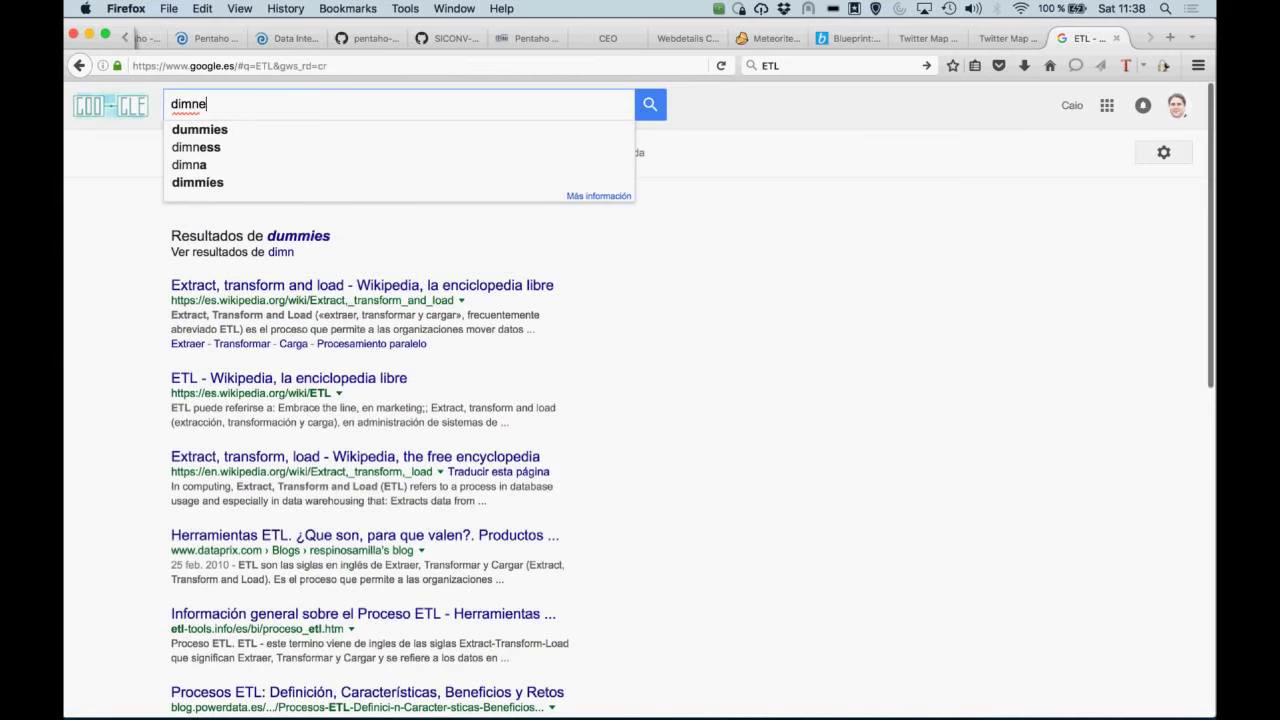
Fix the typo and search Google for 'dimensional modeling'.
{"action": "key", "text": "BackSpace"}
{"action": "key", "text": "BackSpace"}
{"action": "type", "text": "ensional modeling"}
{"action": "key", "text": "Return"}
Search for Ralph Kimball, glance at image results, and open his English Wikipedia article.
{"action": "key", "text": "super+a"}
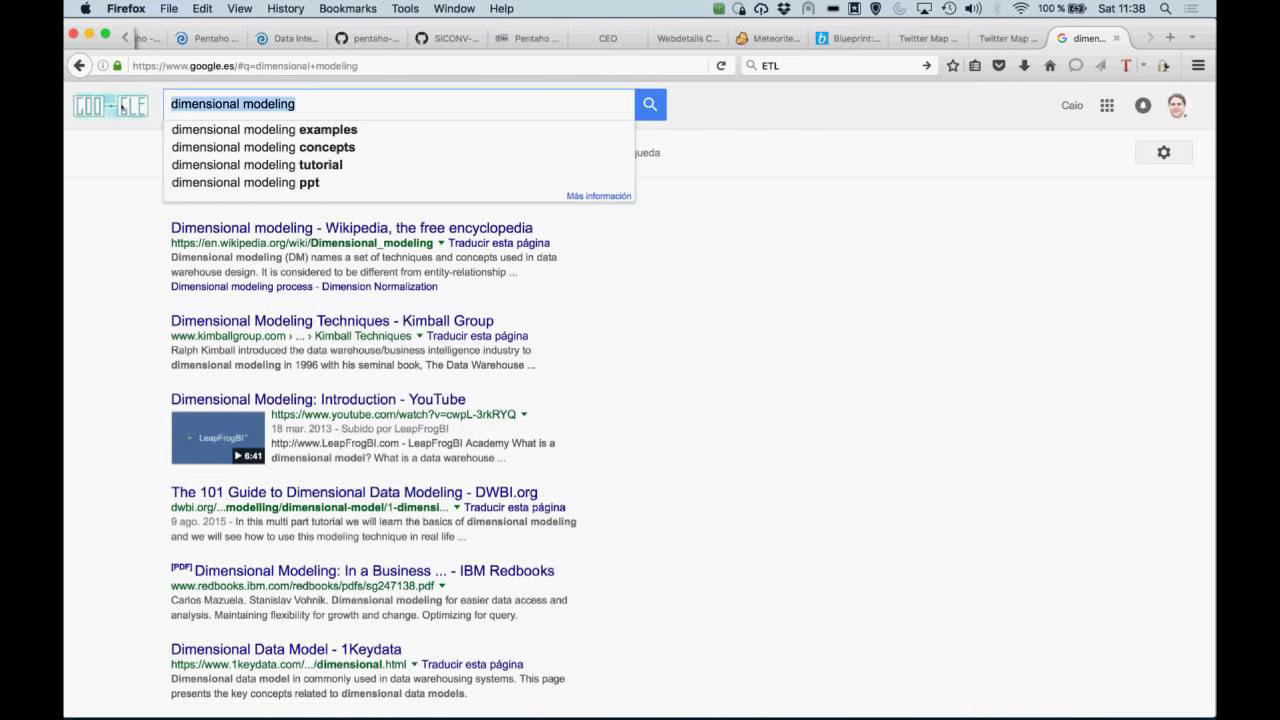
{"action": "type", "text": "ralph"}
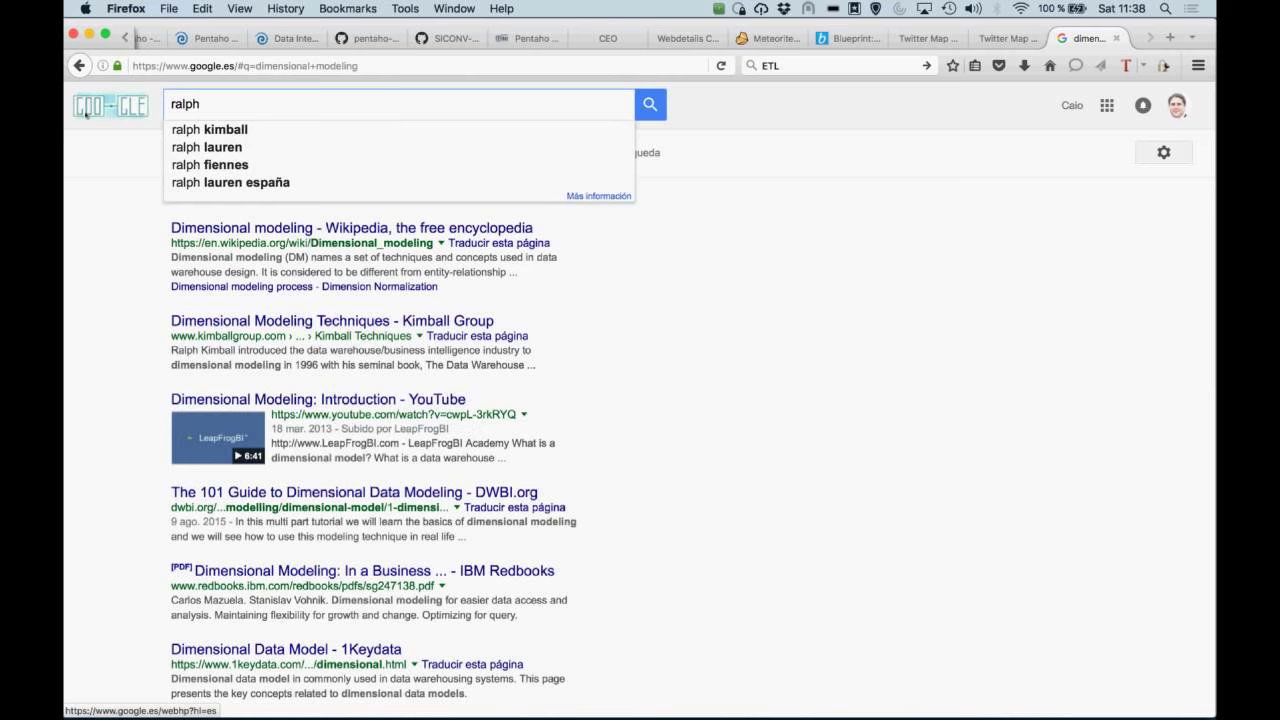
{"action": "key", "text": "Down"}
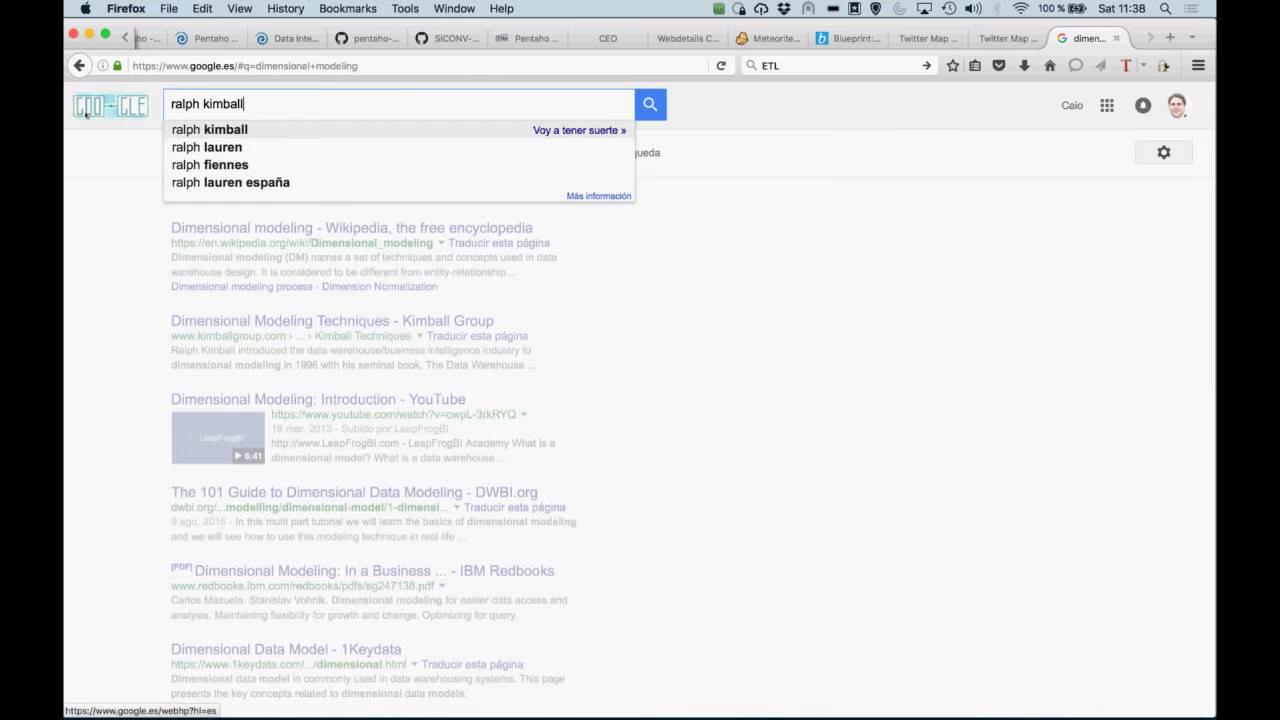
{"action": "key", "text": "Return"}
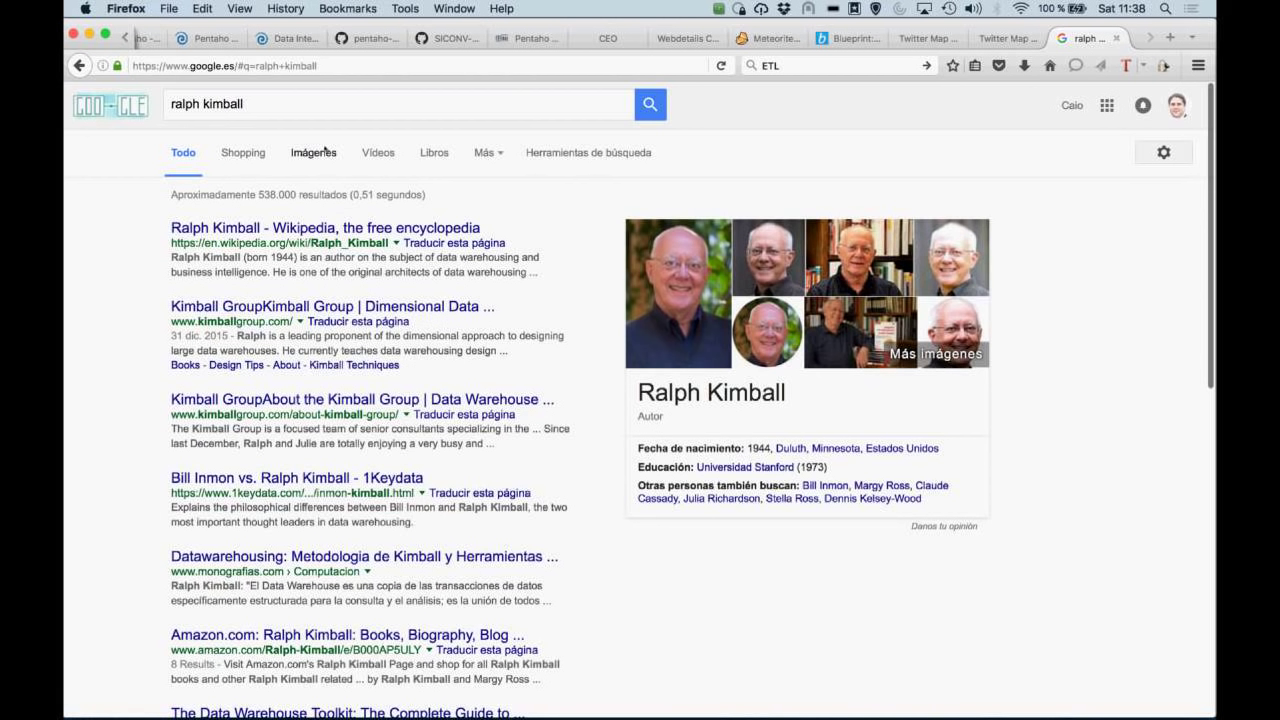
{"action": "left_click", "coordinate": [325, 150]}
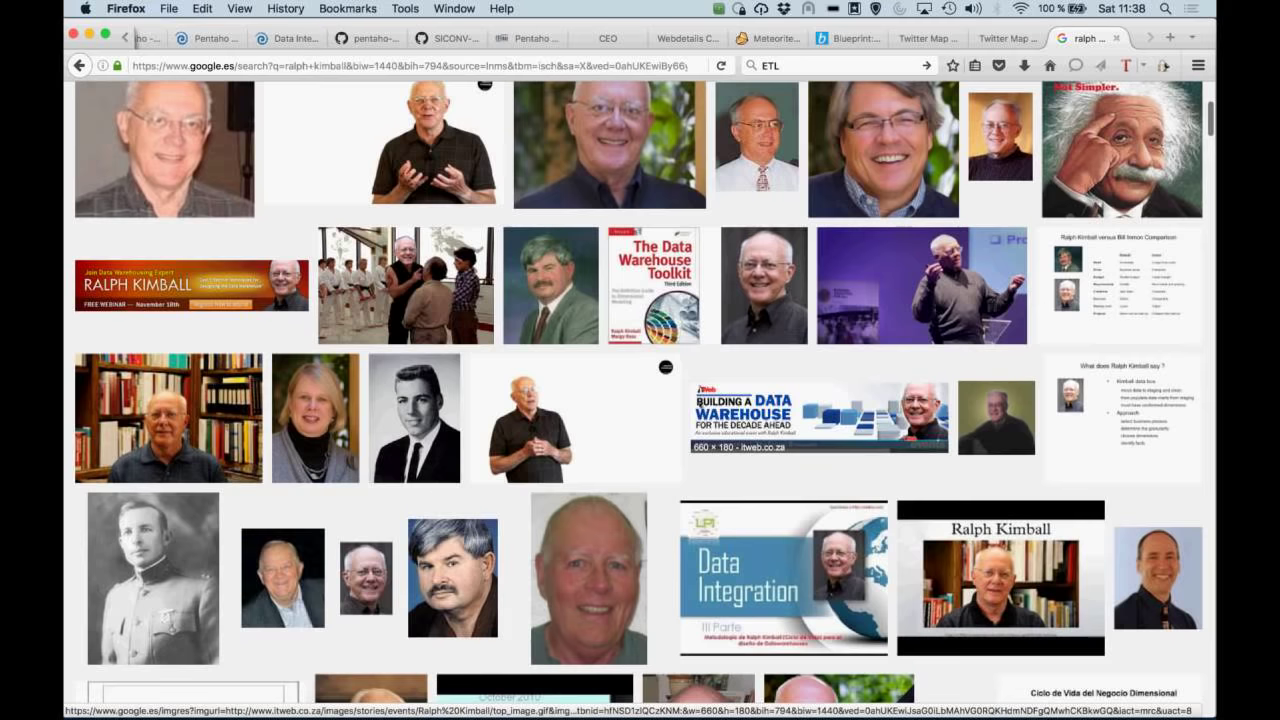
{"action": "key", "text": "super+Left"}
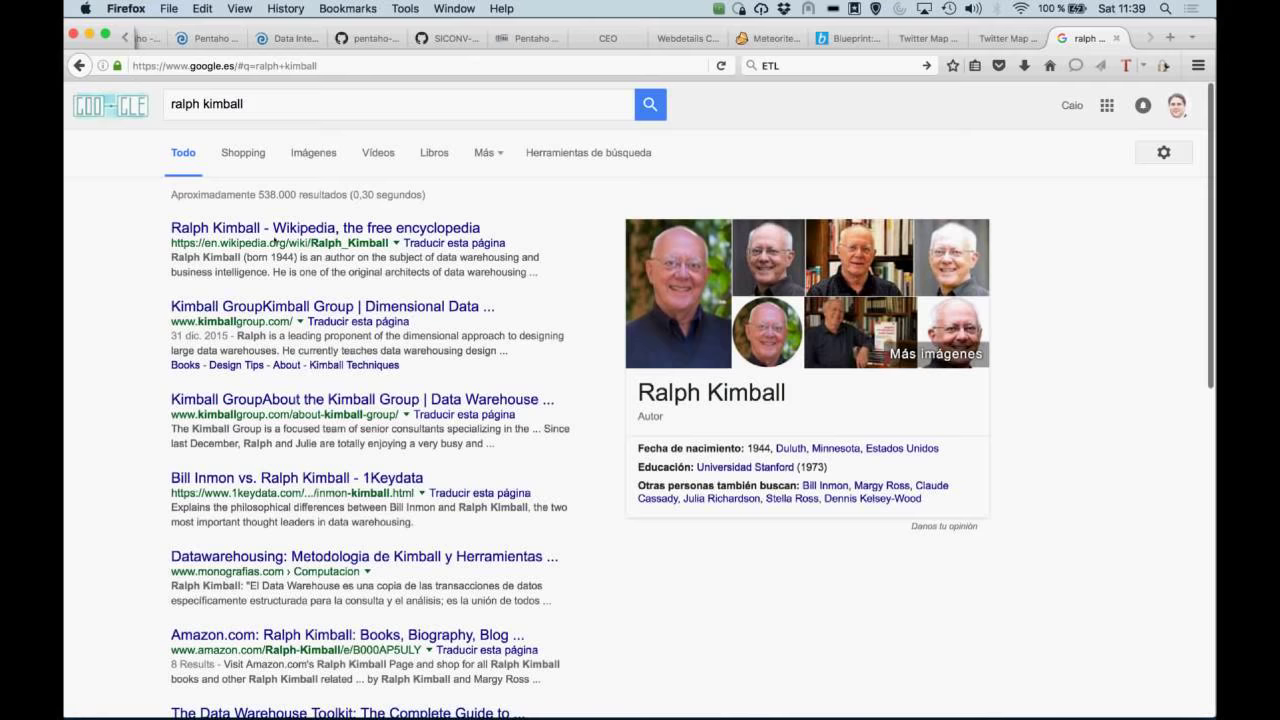
{"action": "left_click", "coordinate": [275, 238]}
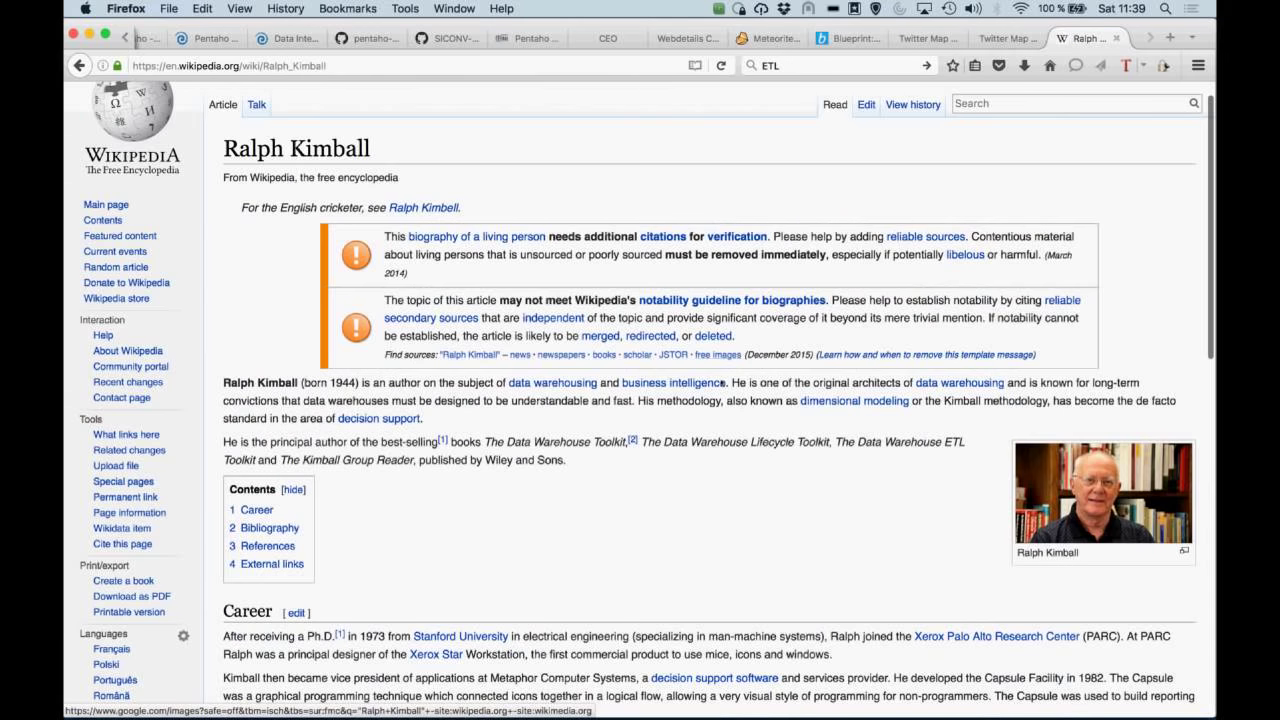
Search the web for 'kimball group' and open the Kimball Group website.
{"action": "left_click", "coordinate": [785, 65]}
{"action": "type", "text": "raplj"}
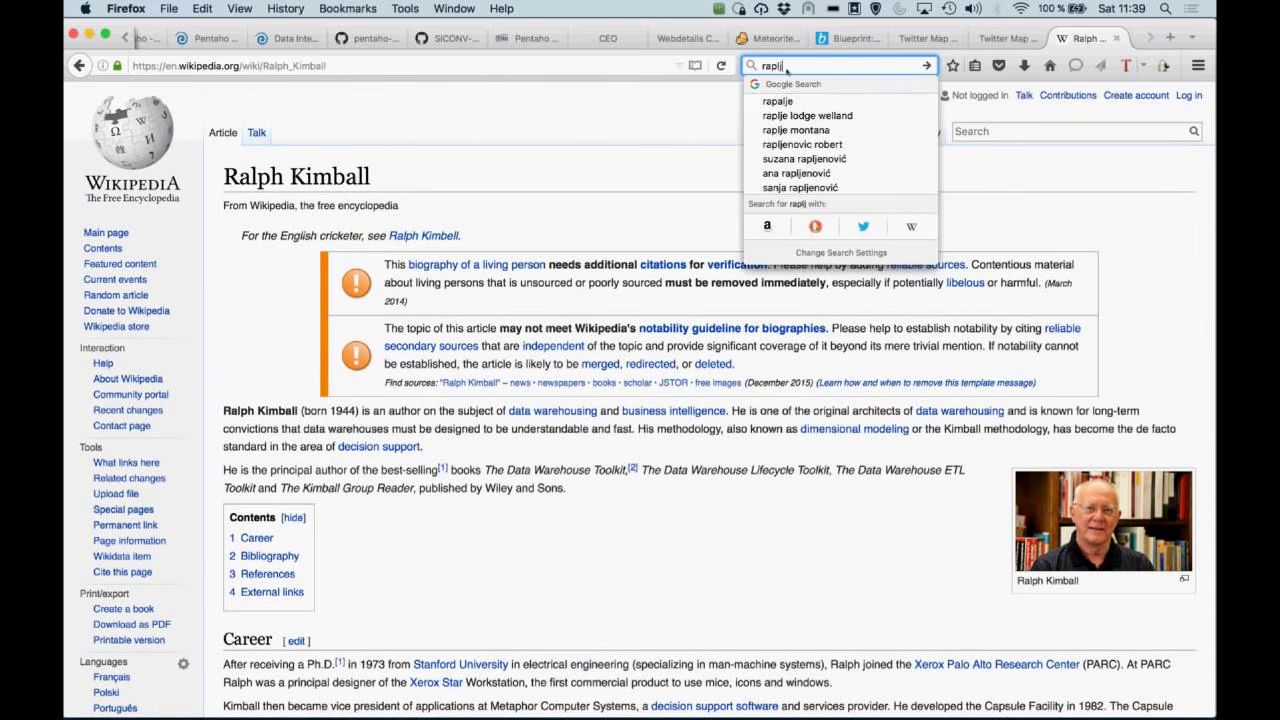
{"action": "key", "text": "BackSpace"}
{"action": "key", "text": "BackSpace"}
{"action": "key", "text": "BackSpace"}
{"action": "key", "text": "BackSpace"}
{"action": "key", "text": "BackSpace"}
{"action": "type", "text": "kimball g"}
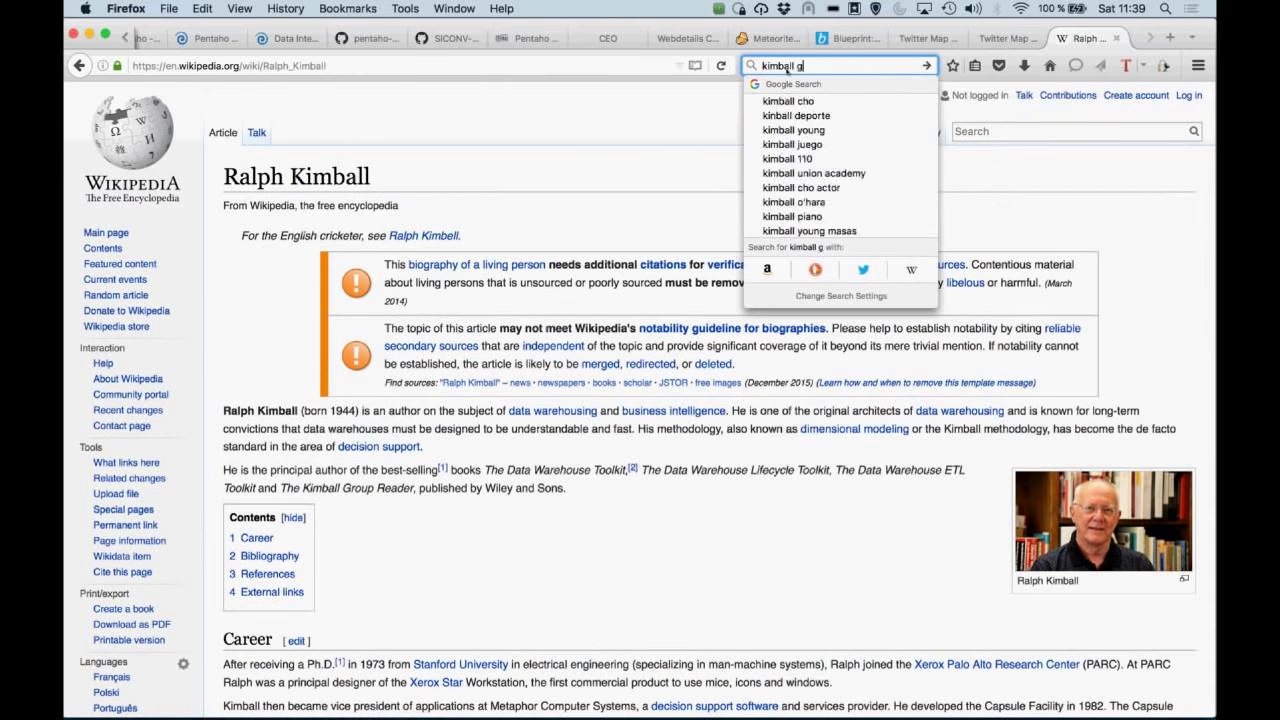
{"action": "type", "text": "roup"}
{"action": "key", "text": "Return"}
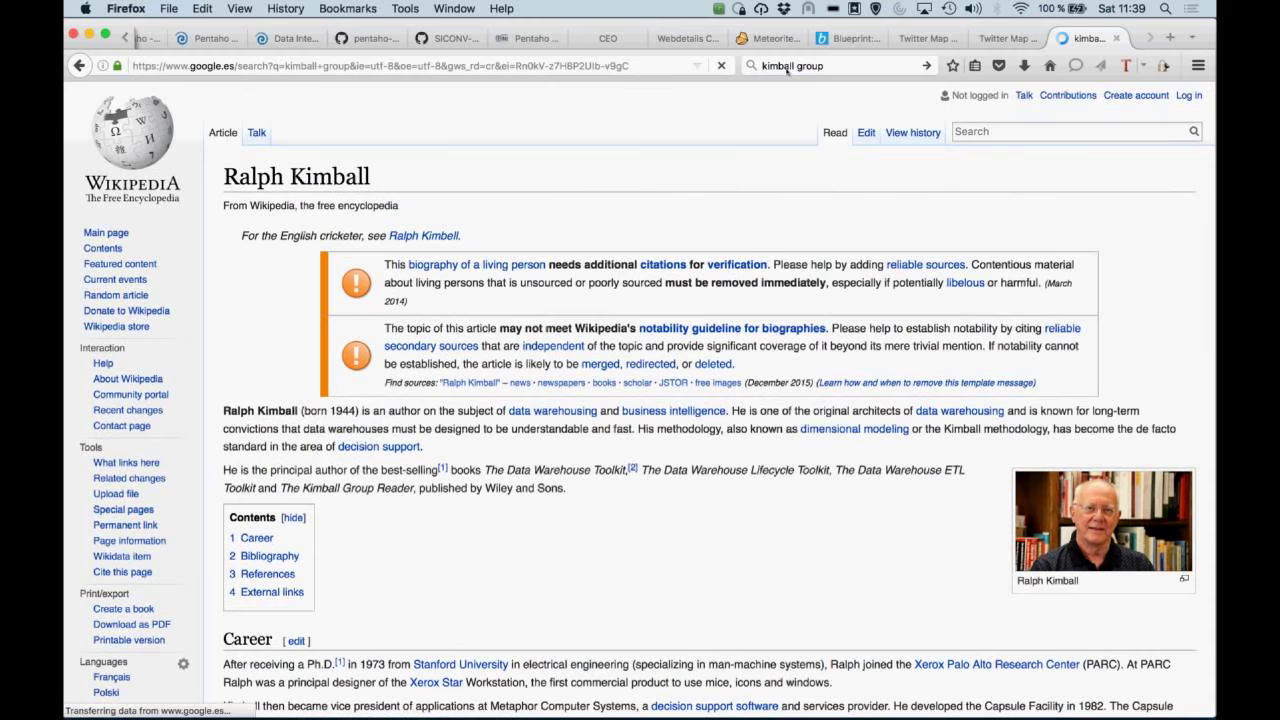
{"action": "left_click", "coordinate": [327, 229]}
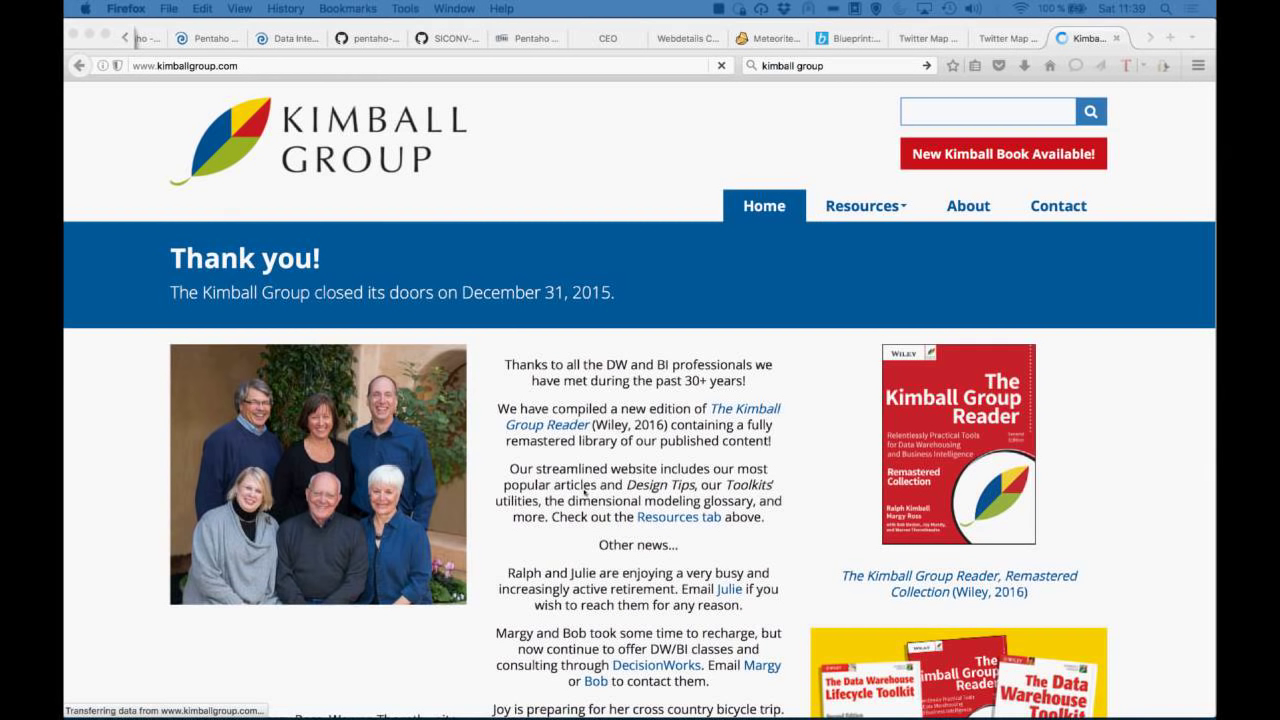
Read the home page down to the footer and back, noting the December 31, 2015 closure notice.
{"action": "scroll", "coordinate": [585, 491], "scroll_direction": "down", "scroll_amount": 5}
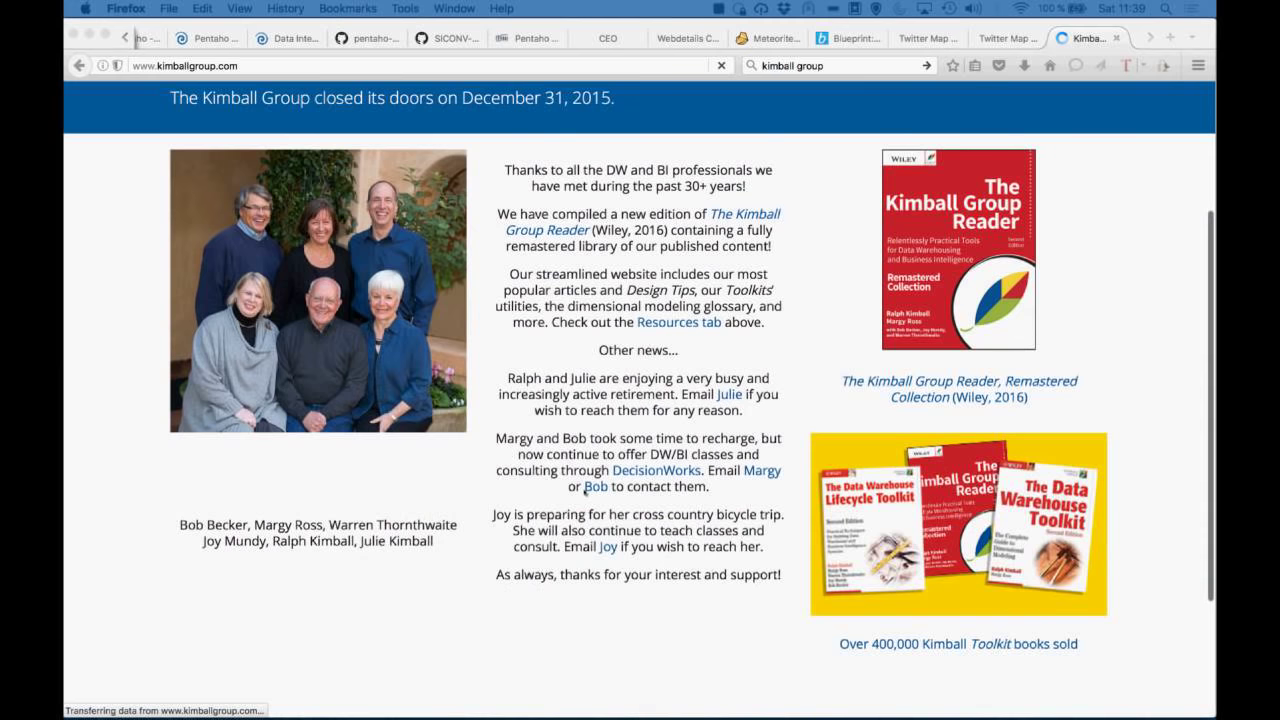
{"action": "scroll", "coordinate": [585, 491], "scroll_direction": "down", "scroll_amount": 5}
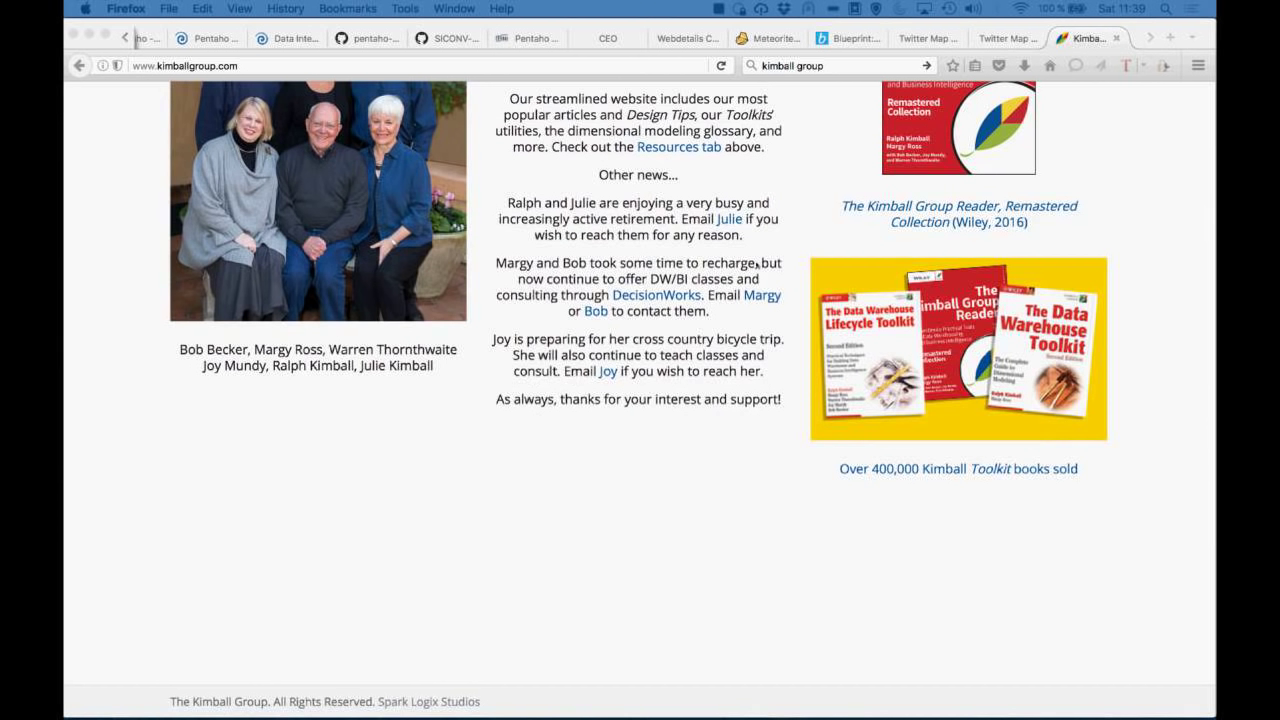
{"action": "scroll", "coordinate": [578, 202], "scroll_direction": "up", "scroll_amount": 10}
{"action": "key", "text": "super+Tab"}
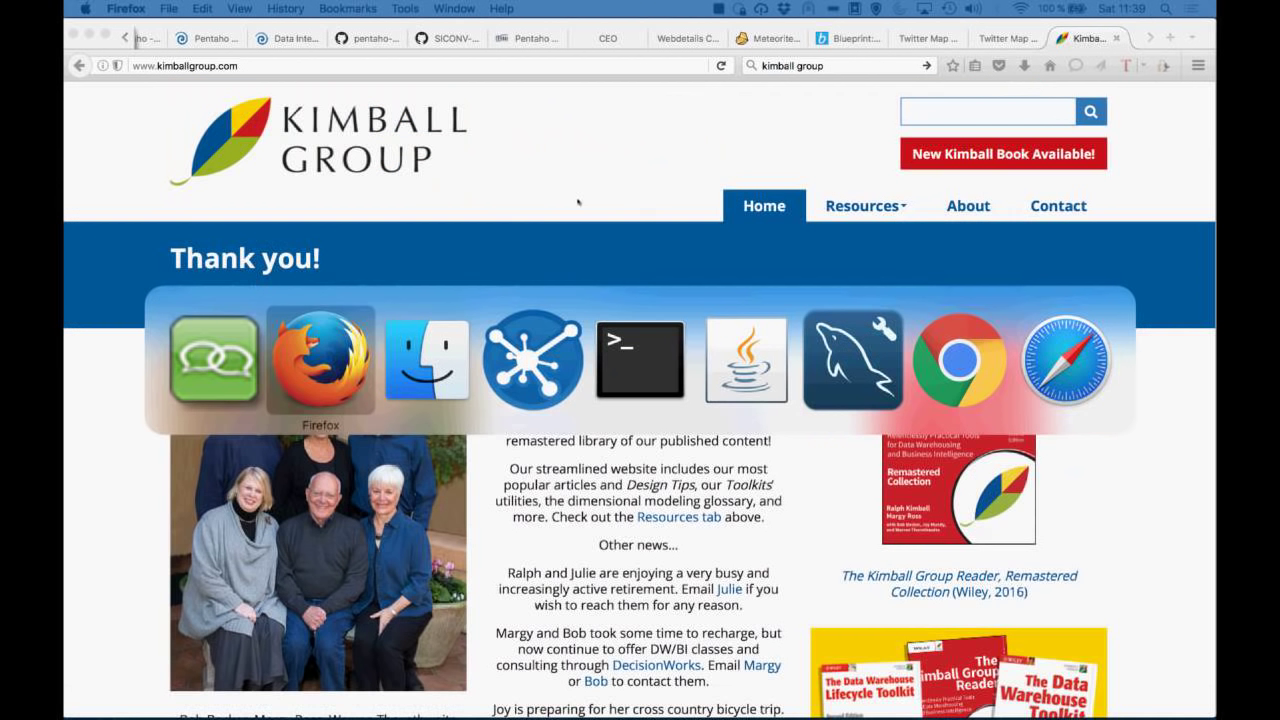
Back in MySQL Workbench, browse the edw_crm_analytics schema and select its DIM_PRODUCTS table.
{"action": "key", "text": "super+Tab"}
{"action": "key", "text": "super+Tab"}
{"action": "key", "text": "super+Tab"}
{"action": "key", "text": "super+Tab"}
{"action": "key", "text": "super+Tab"}
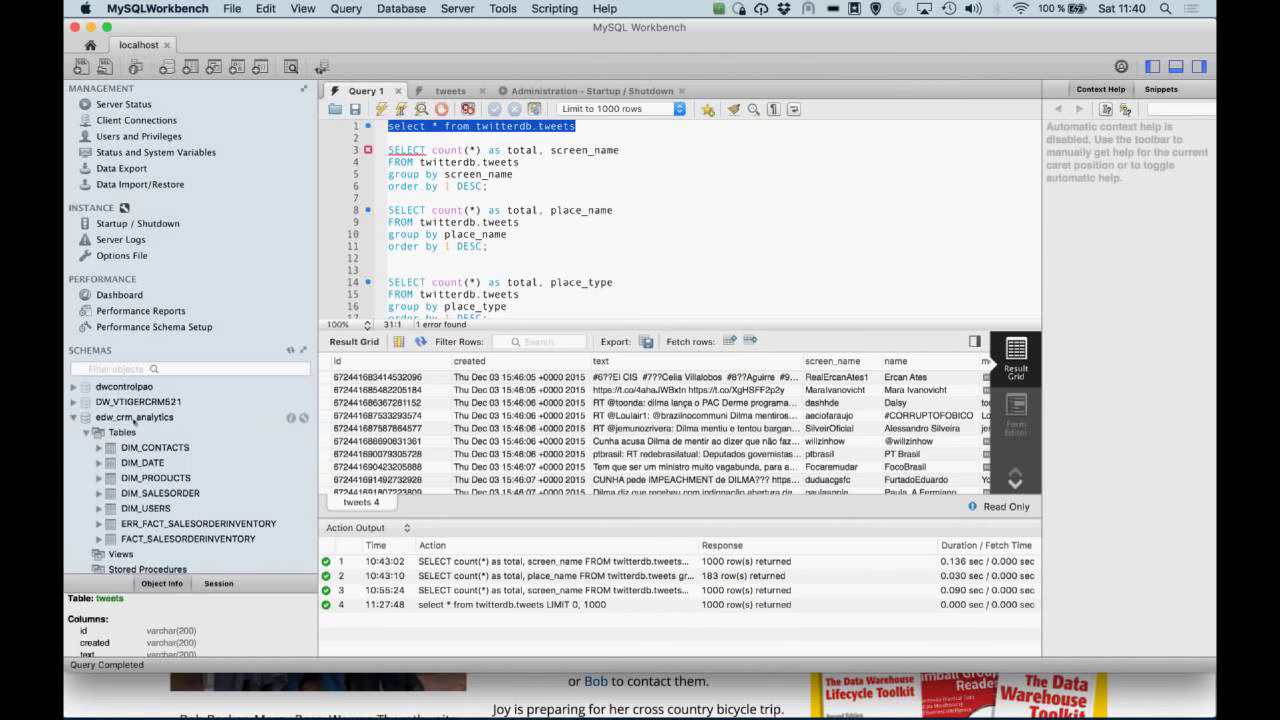
{"action": "left_click", "coordinate": [134, 420]}
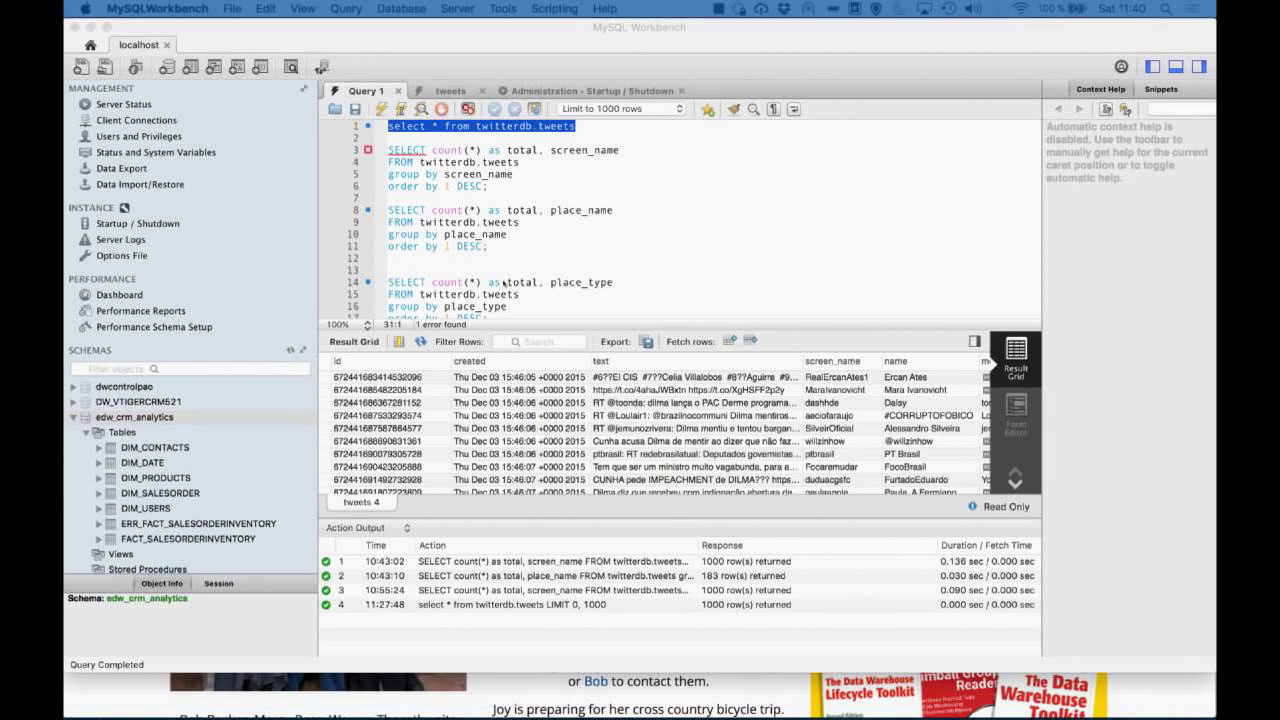
{"action": "key", "text": "super+Tab"}
{"action": "left_click", "coordinate": [811, 65]}
{"action": "type", "text": "v"}
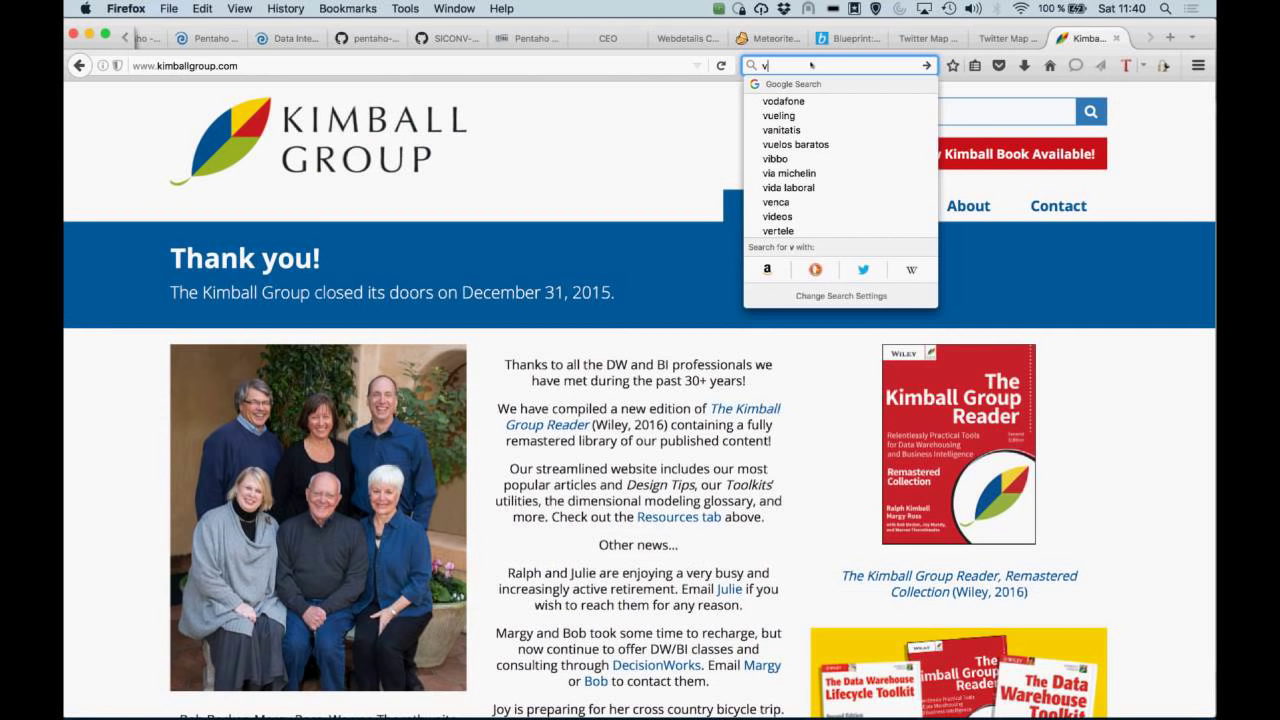
{"action": "key", "text": "super+Tab"}
{"action": "left_click", "coordinate": [157, 478]}
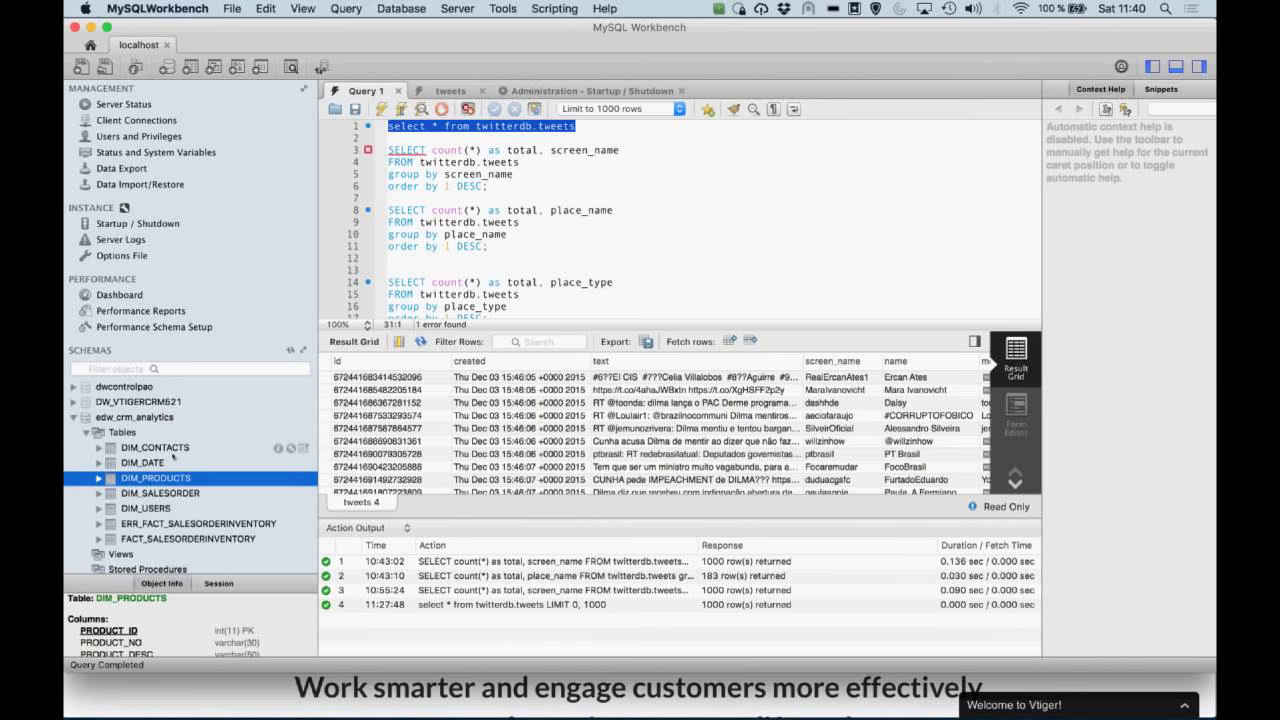
{"action": "scroll", "coordinate": [170, 450], "scroll_direction": "down", "scroll_amount": 5}
{"action": "scroll", "coordinate": [150, 440], "scroll_direction": "up", "scroll_amount": 5}
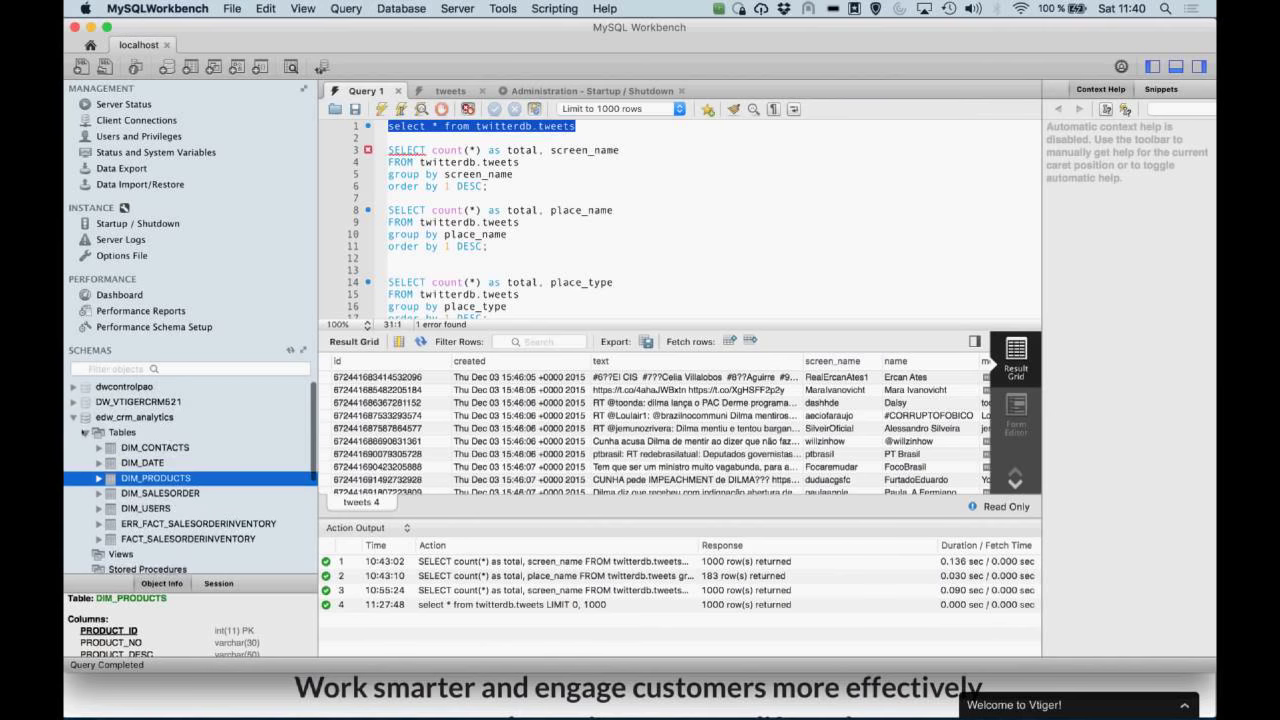
Expand dwcontrolpao's tables, glance at fato_vendas, and set dwcontrolpao as the default schema.
{"action": "left_click", "coordinate": [73, 417]}
{"action": "left_click", "coordinate": [73, 386]}
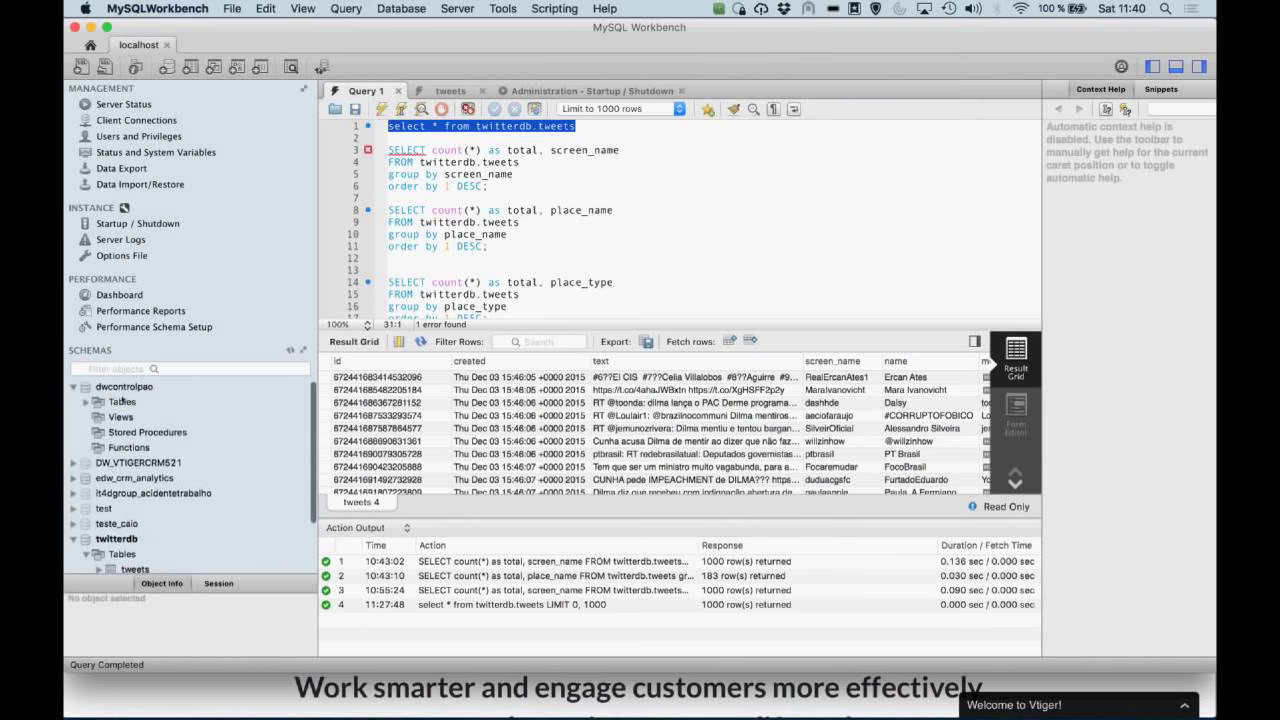
{"action": "left_click", "coordinate": [85, 402]}
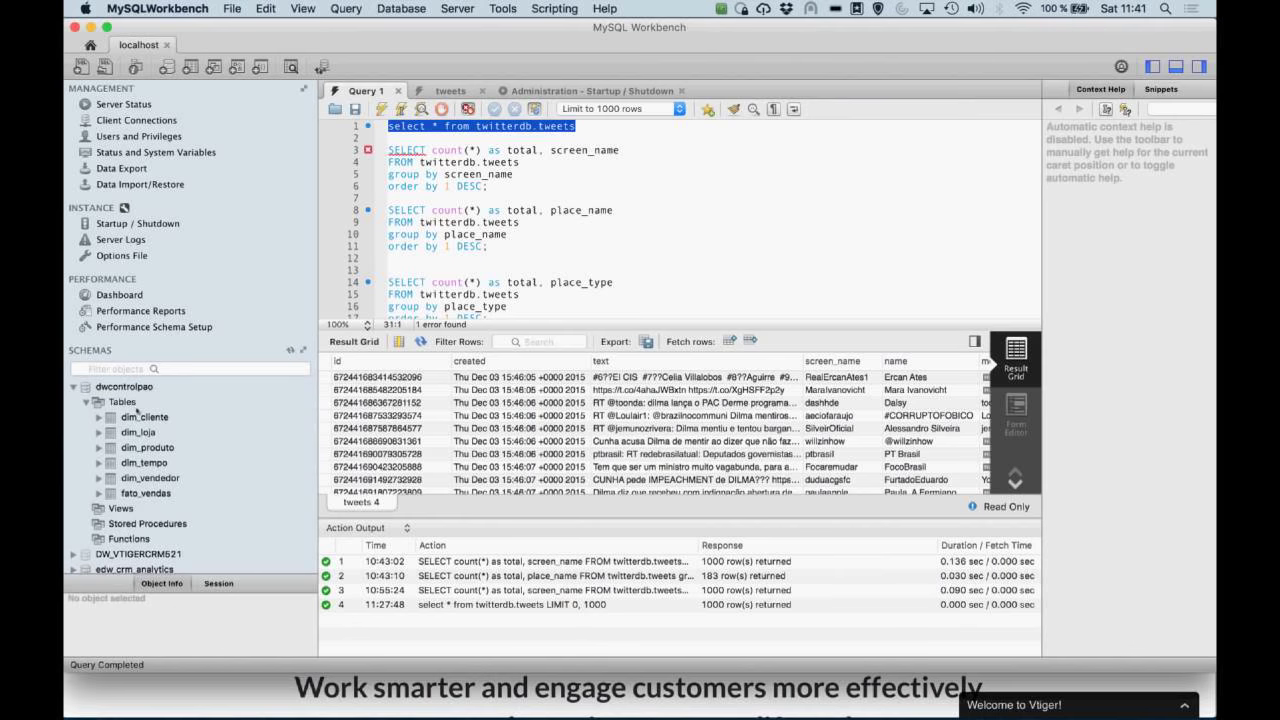
{"action": "left_click", "coordinate": [145, 494]}
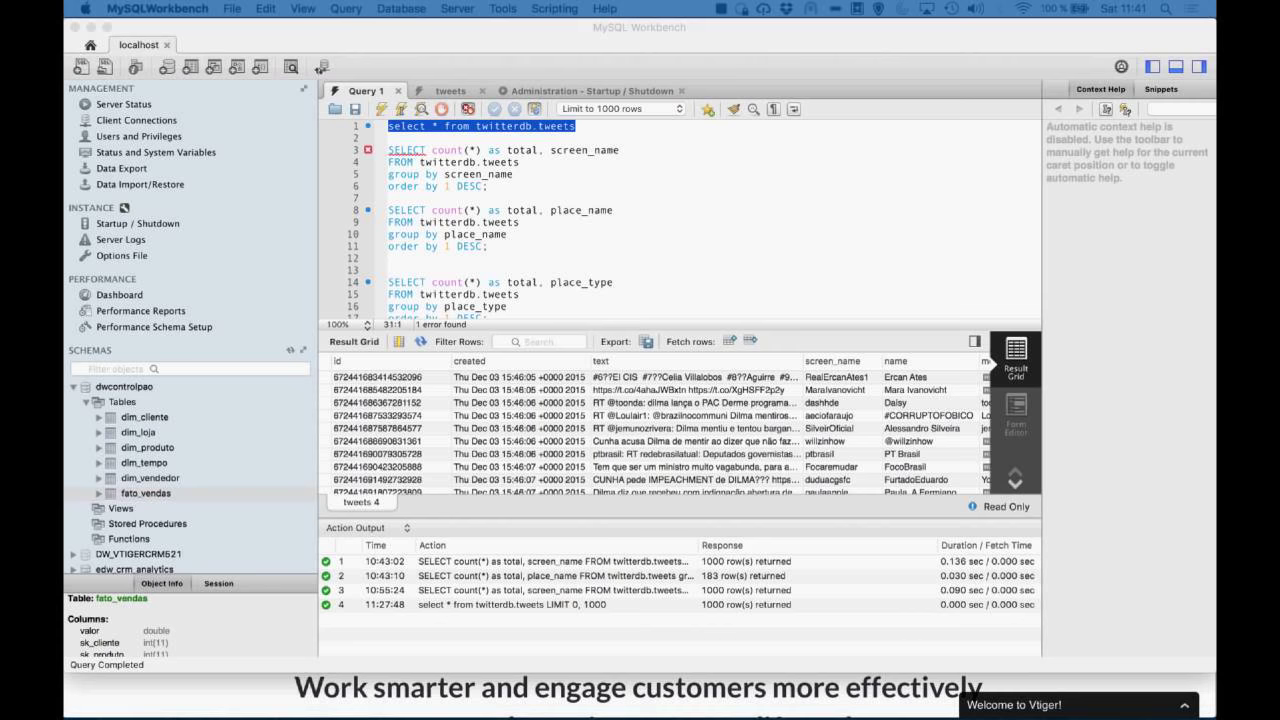
{"action": "right_click", "coordinate": [131, 389]}
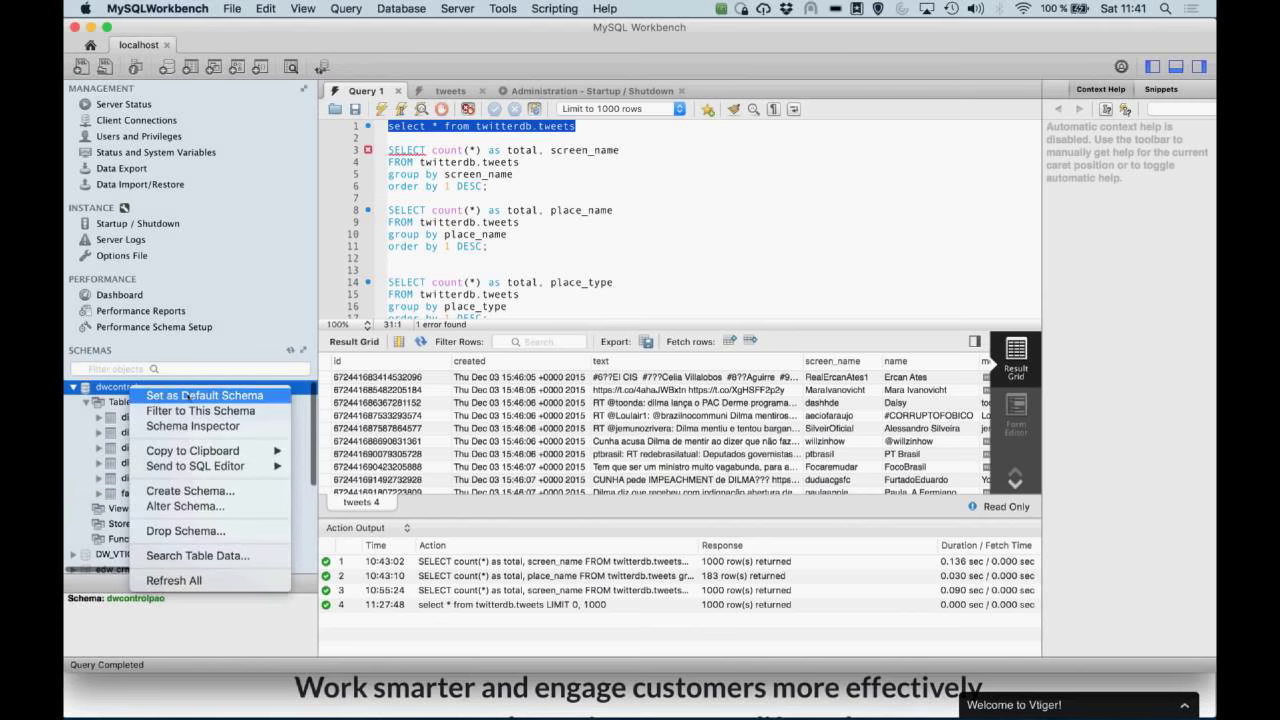
{"action": "left_click", "coordinate": [145, 395]}
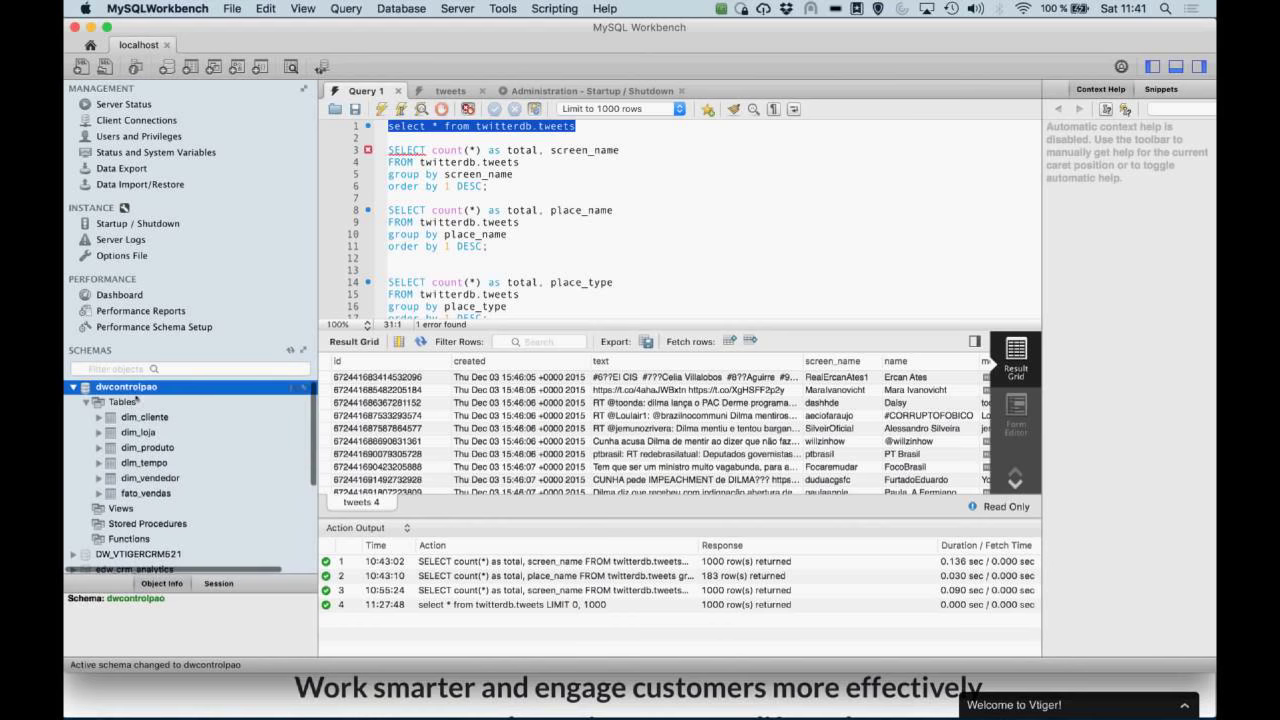
Review the columns of dim_cliente, dim_loja, dim_produto, dim_tempo, dim_vendedor and fato_vendas.
{"action": "left_click", "coordinate": [140, 417]}
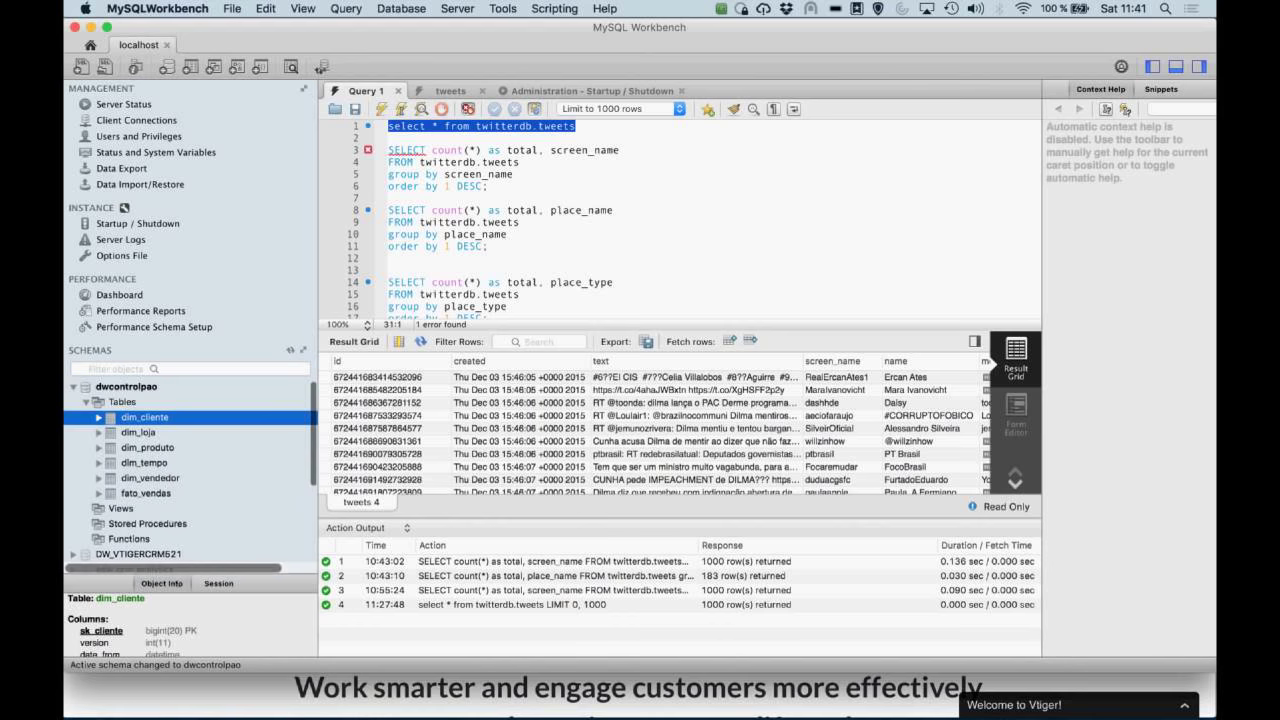
{"action": "left_click_drag", "start_coordinate": [176, 579], "coordinate": [176, 533]}
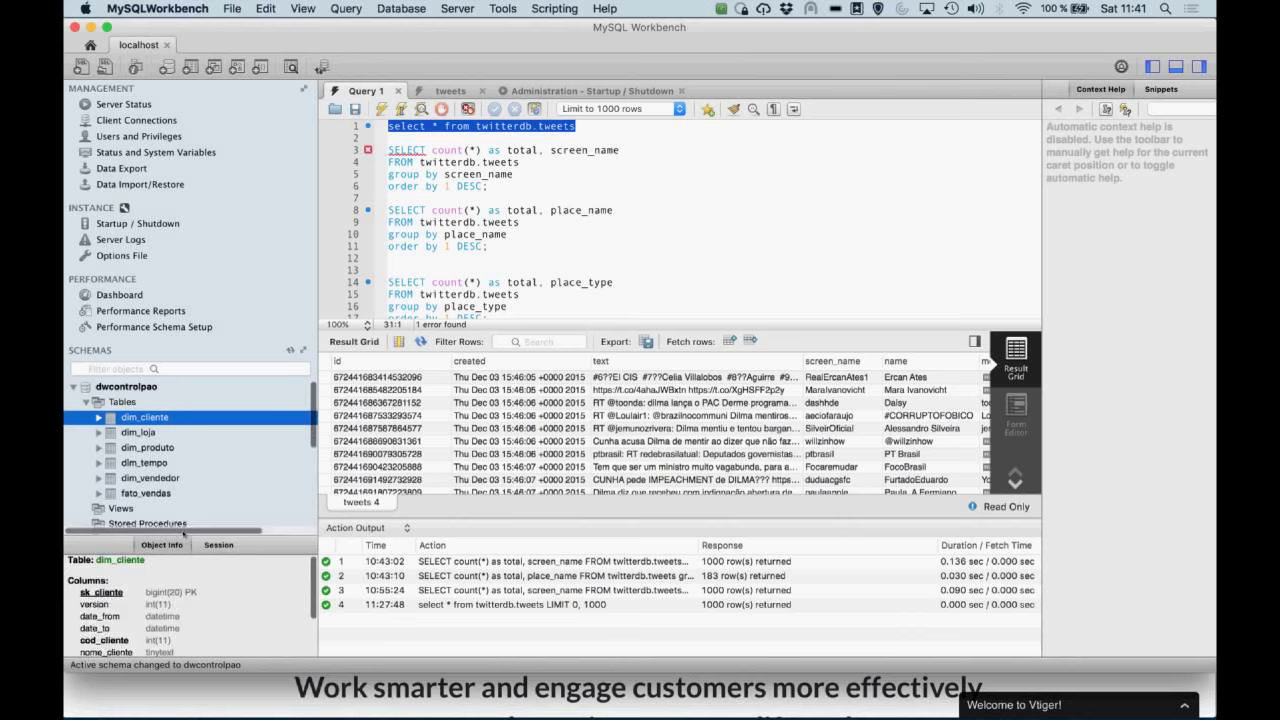
{"action": "scroll", "coordinate": [167, 599], "scroll_direction": "down", "scroll_amount": 2}
{"action": "scroll", "coordinate": [167, 599], "scroll_direction": "up", "scroll_amount": 2}
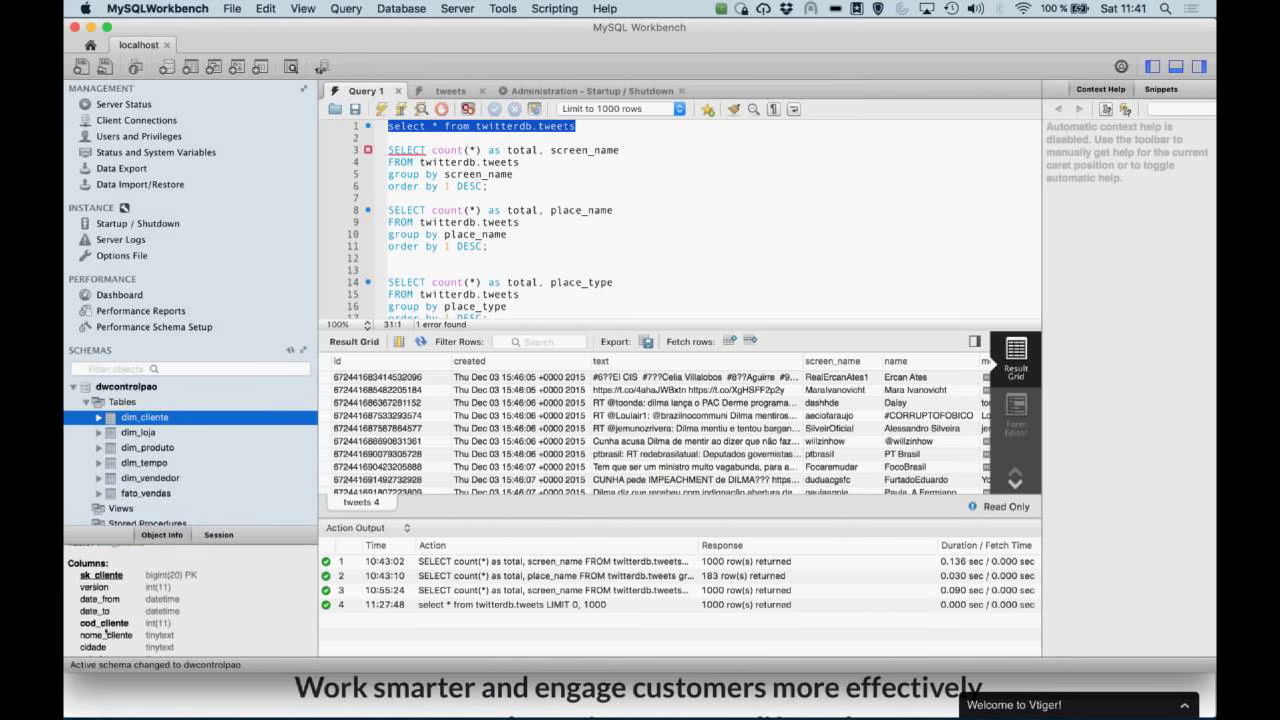
{"action": "scroll", "coordinate": [108, 643], "scroll_direction": "down", "scroll_amount": 2}
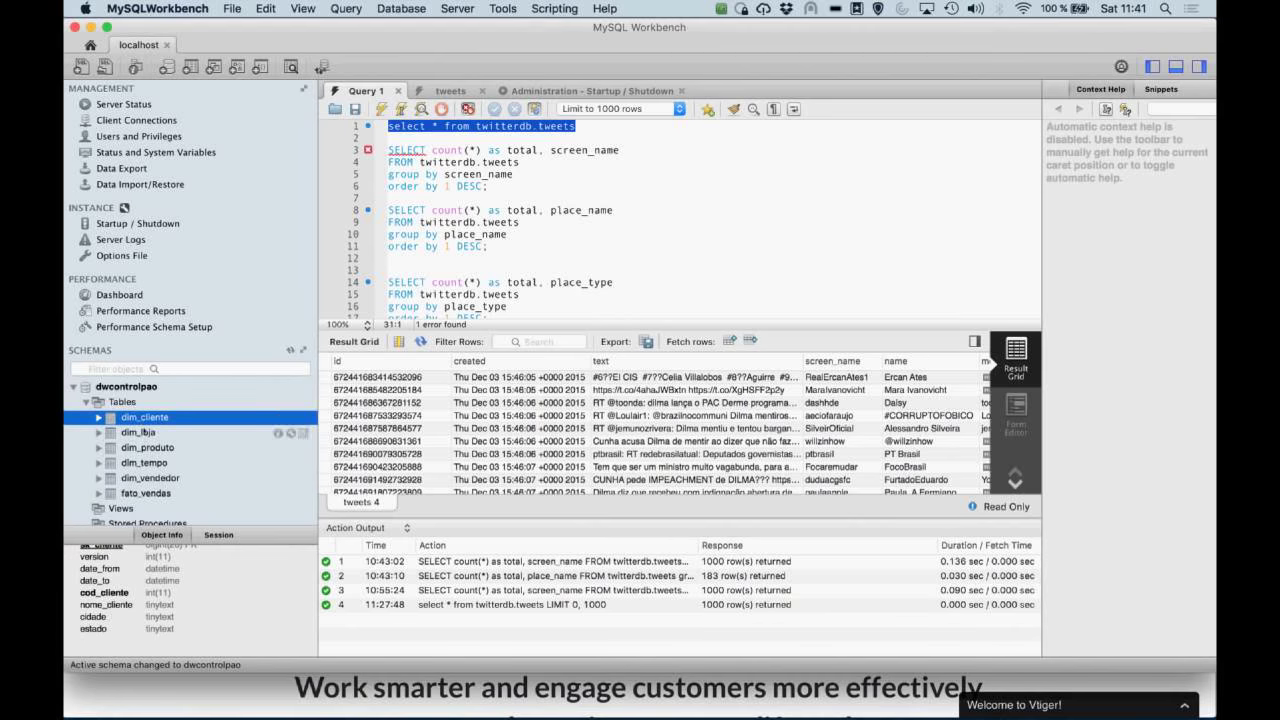
{"action": "left_click", "coordinate": [146, 432]}
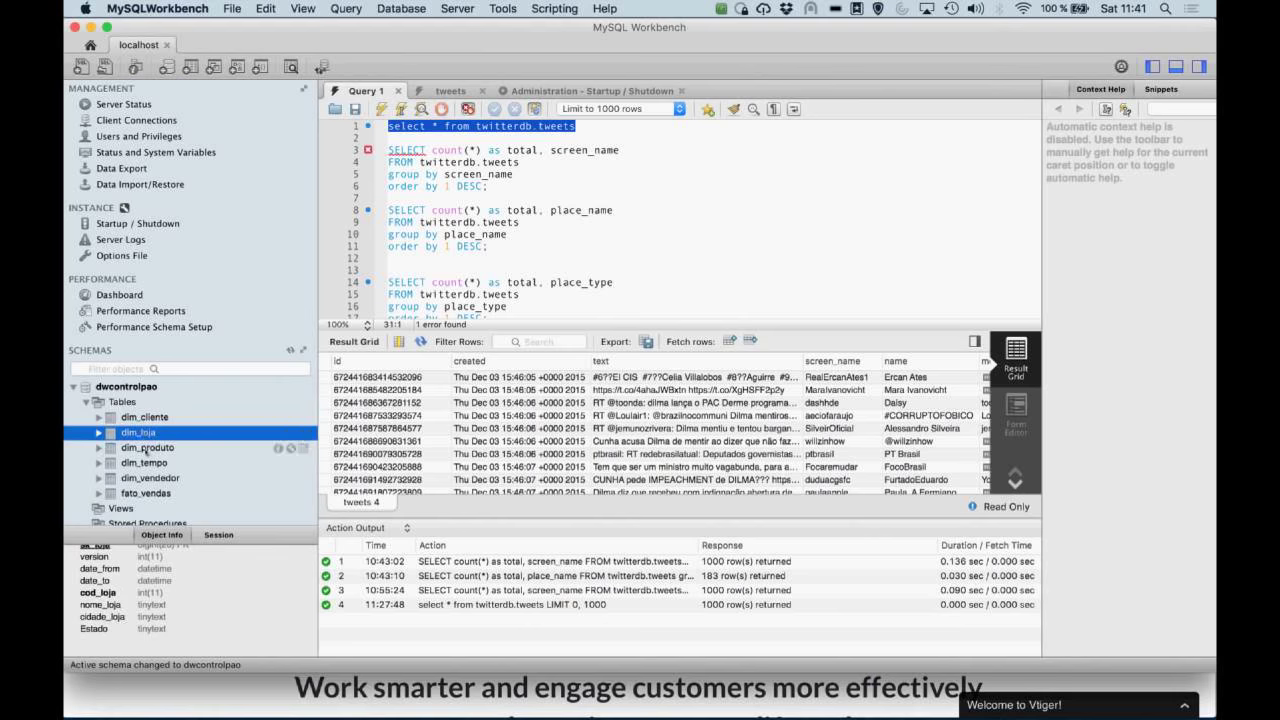
{"action": "left_click", "coordinate": [146, 447]}
{"action": "left_click", "coordinate": [150, 463]}
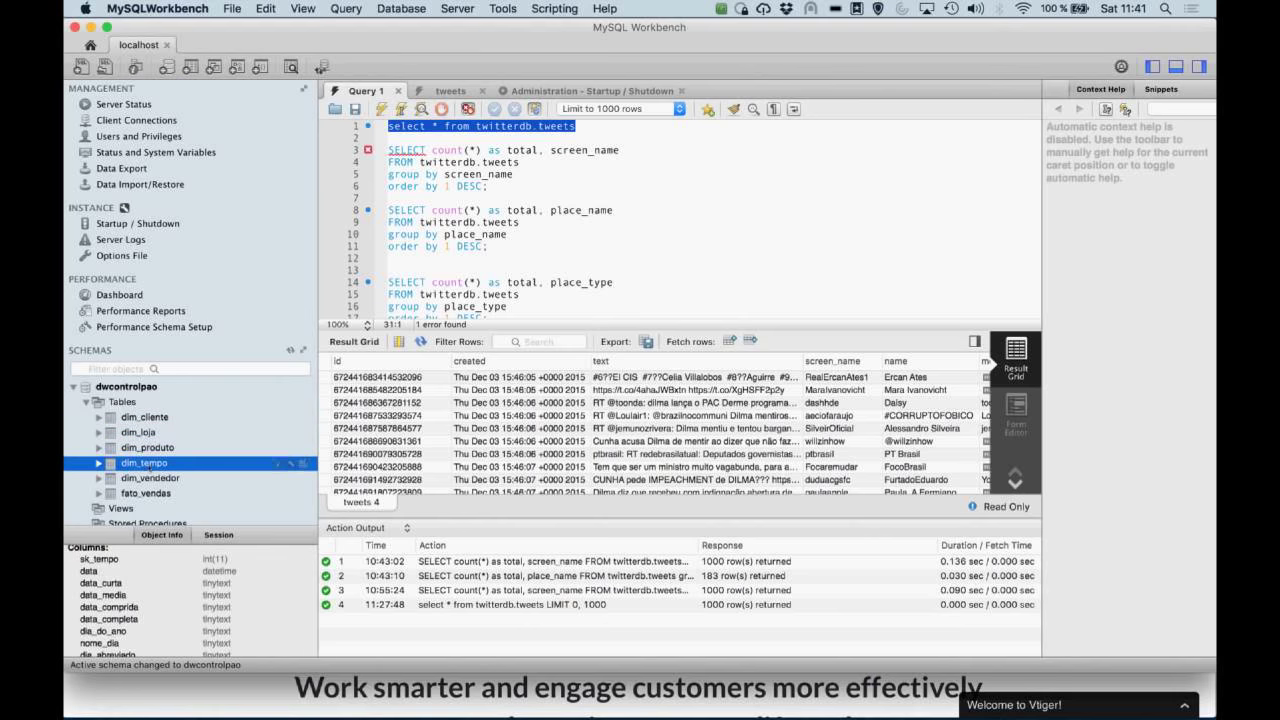
{"action": "left_click", "coordinate": [150, 479]}
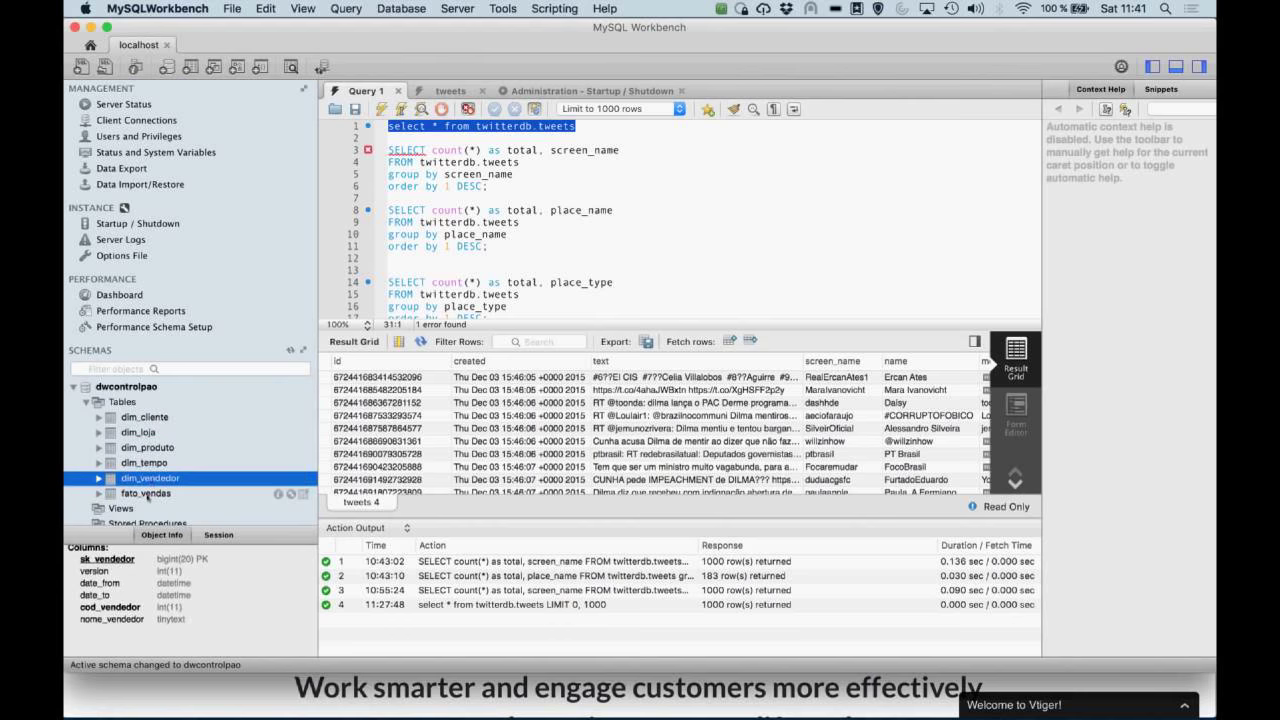
{"action": "left_click", "coordinate": [148, 494]}
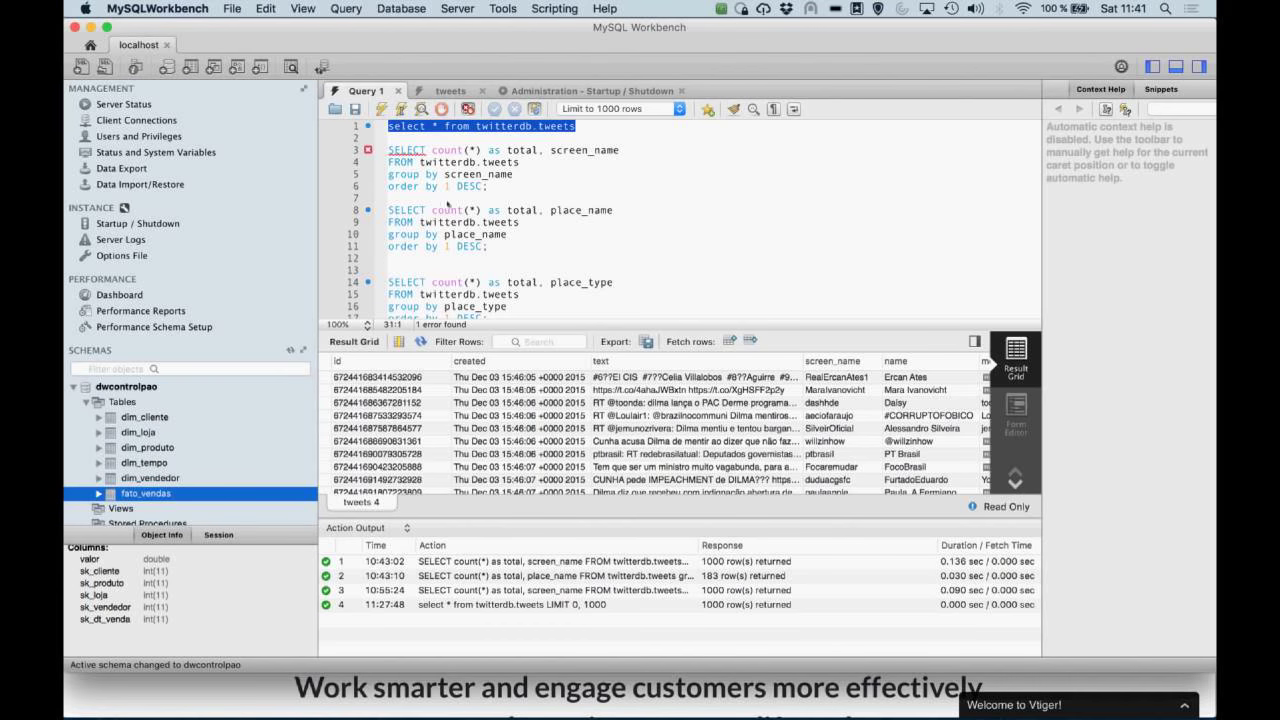
{"action": "left_click", "coordinate": [581, 131]}
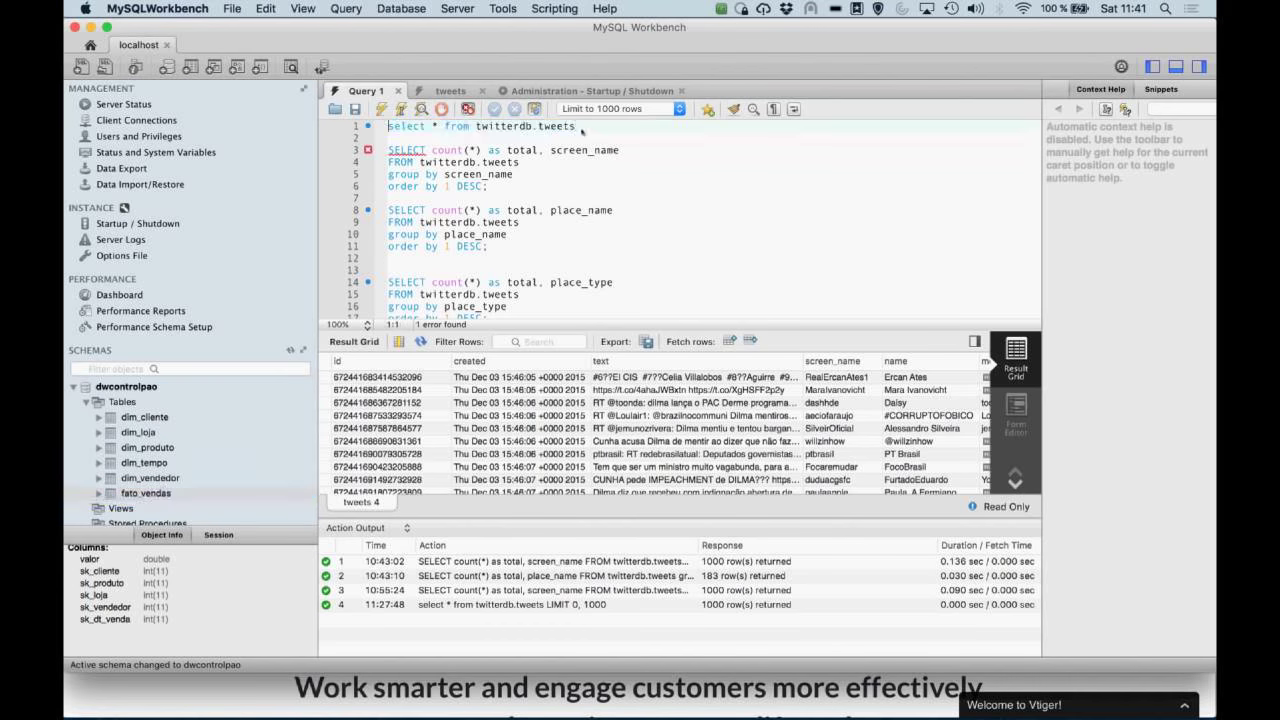
Insert 'select * from fato_vendas' on a new line at the top of the script.
{"action": "key", "text": "Return"}
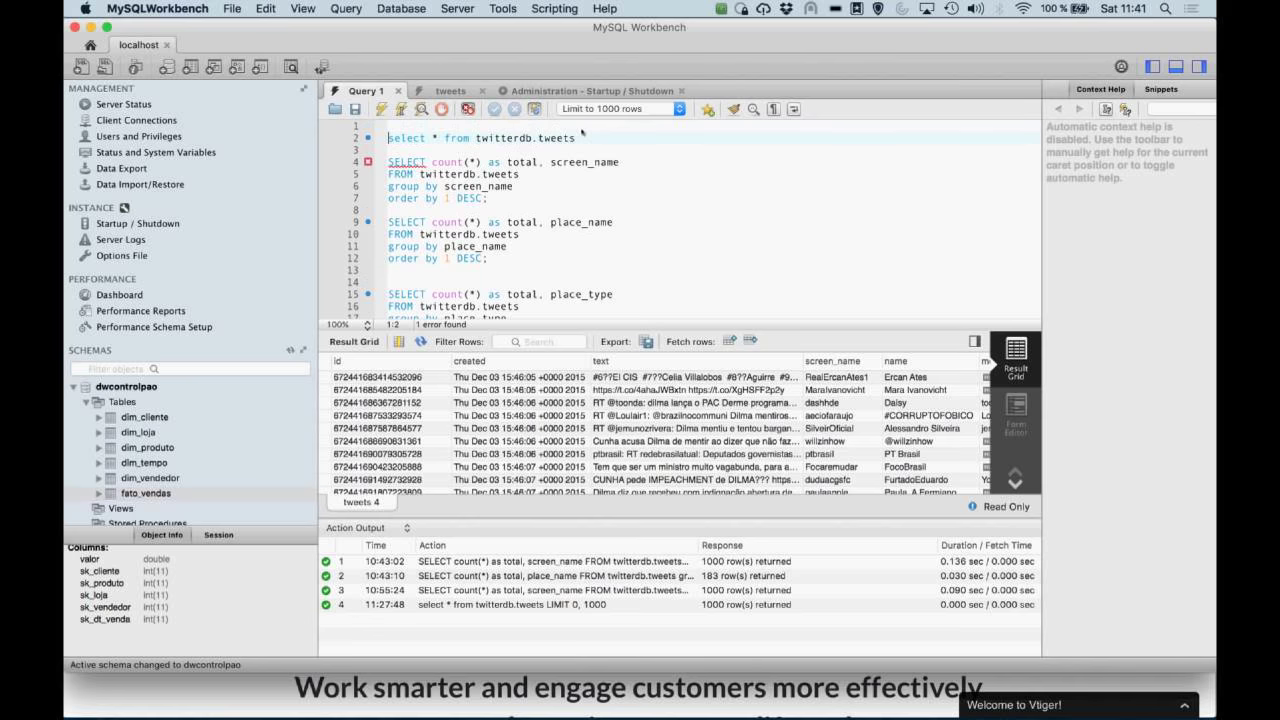
{"action": "key", "text": "Return"}
{"action": "key", "text": "Return"}
{"action": "key", "text": "Up"}
{"action": "key", "text": "Up"}
{"action": "type", "text": "select * form"}
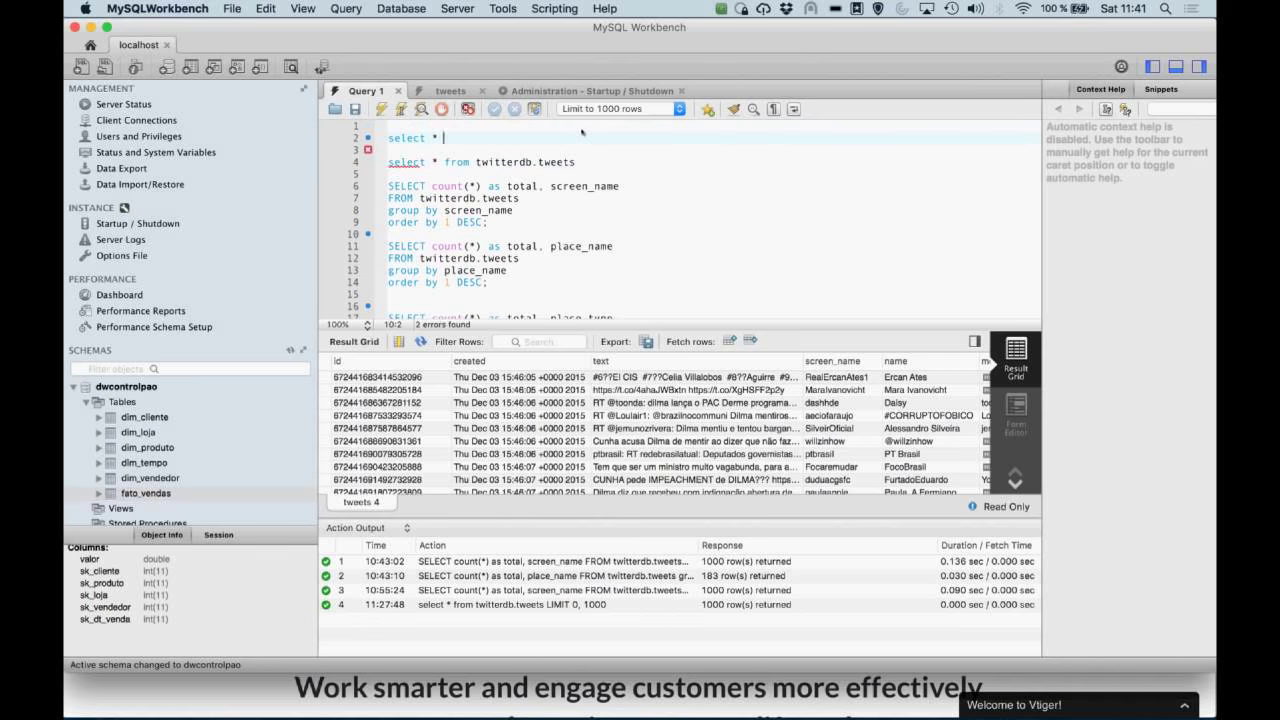
{"action": "key", "text": "BackSpace"}
{"action": "key", "text": "BackSpace"}
{"action": "key", "text": "BackSpace"}
{"action": "key", "text": "BackSpace"}
{"action": "key", "text": "BackSpace"}
{"action": "type", "text": "from f"}
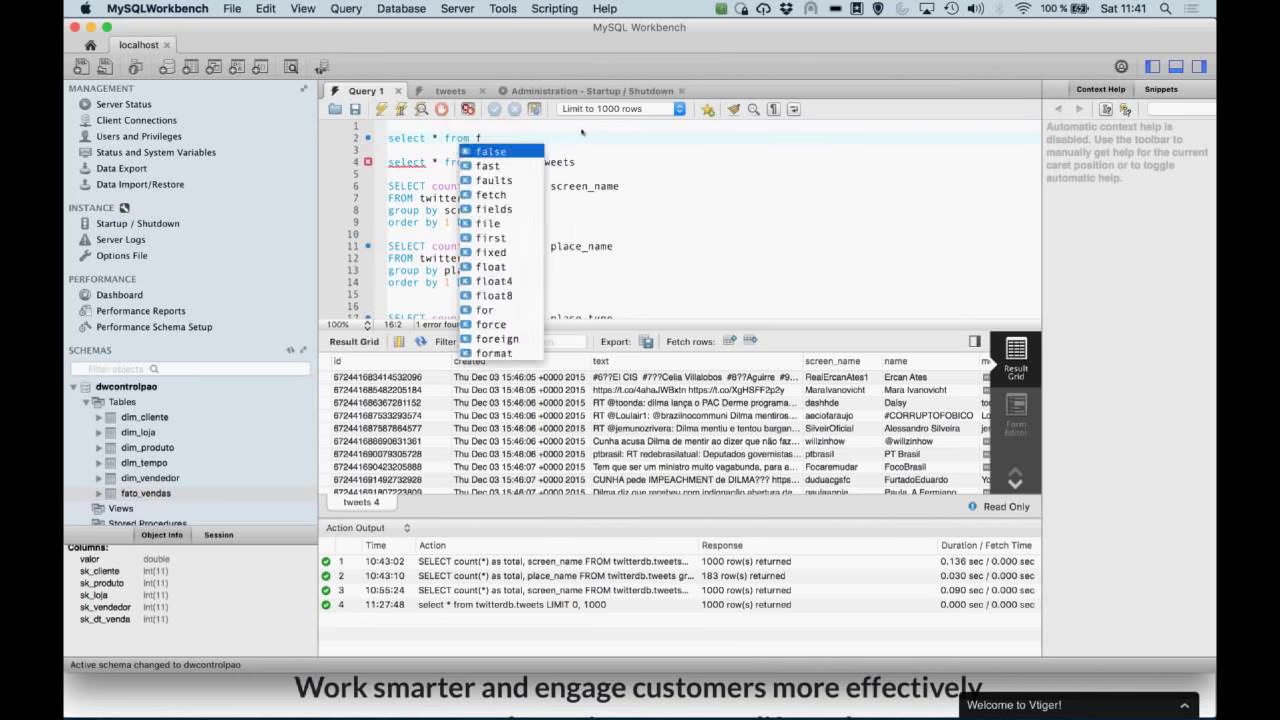
{"action": "type", "text": "ato_vendas;"}
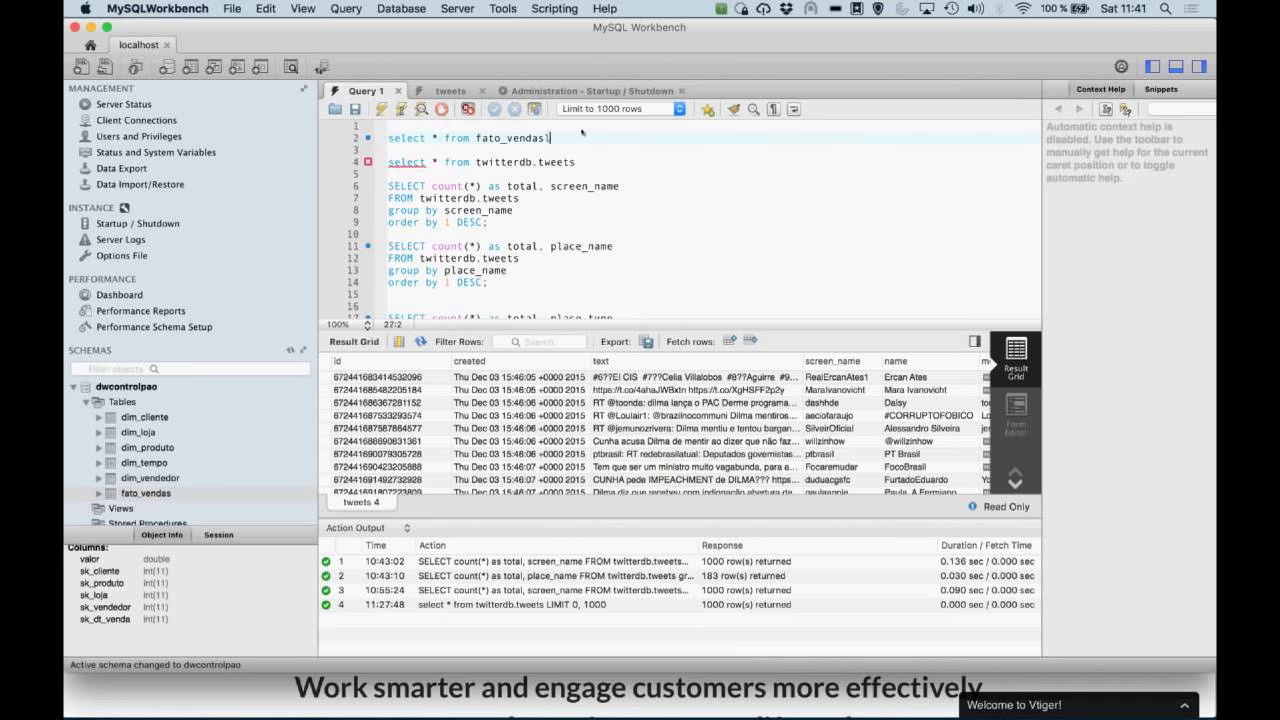
{"action": "key", "text": "Return"}
{"action": "key", "text": "BackSpace"}
{"action": "key", "text": "BackSpace"}
Run only the fato_vendas query and review its 16 returned sales rows.
{"action": "key", "text": "shift+Home"}
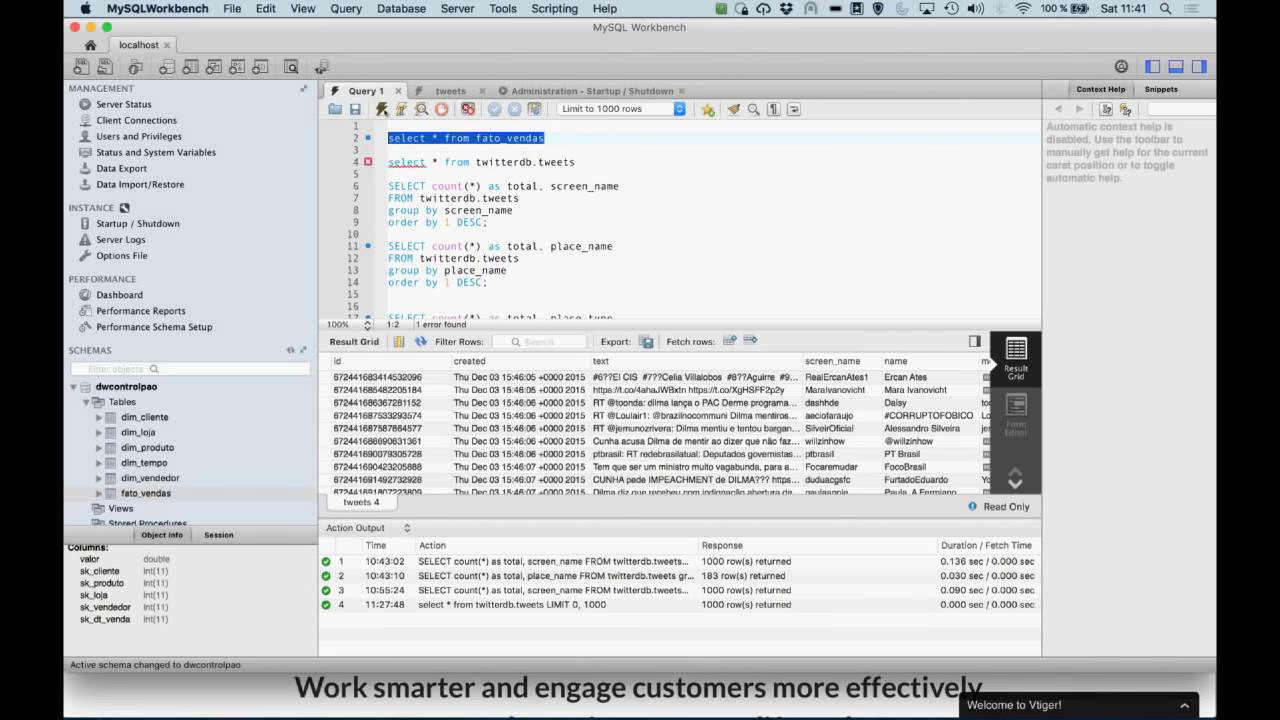
{"action": "left_click", "coordinate": [382, 109]}
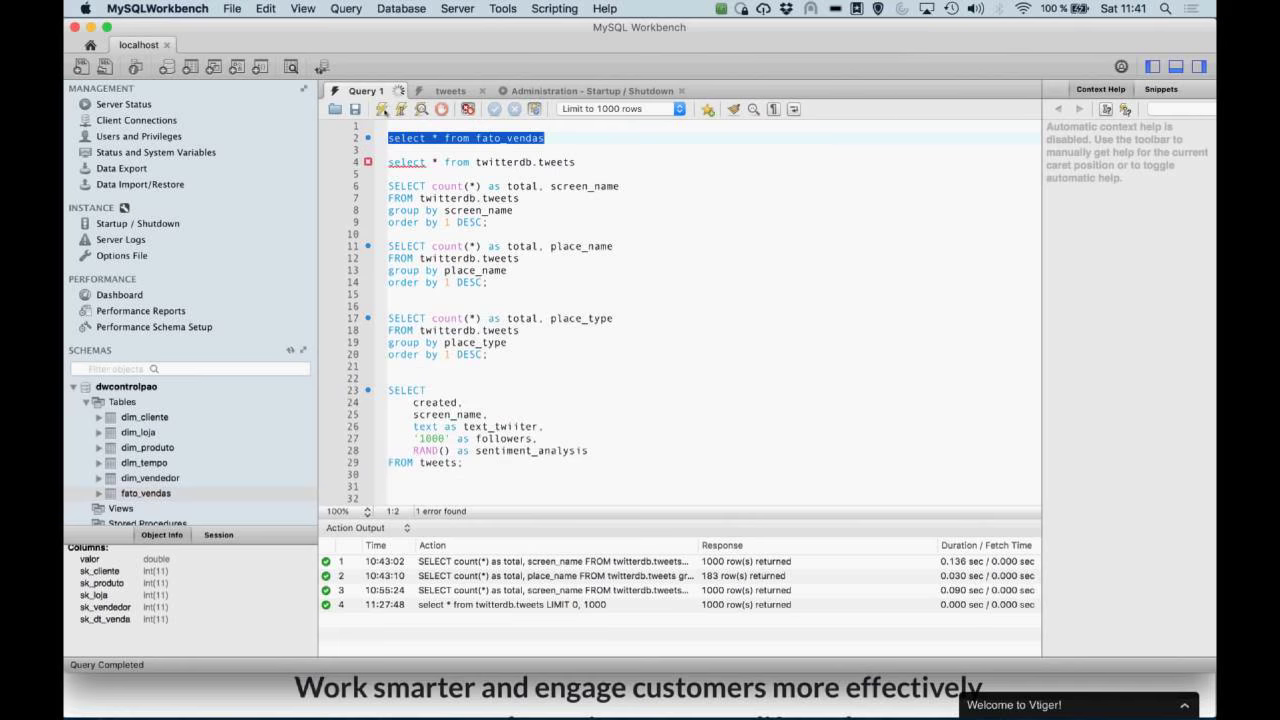
{"action": "scroll", "coordinate": [378, 380], "scroll_direction": "up", "scroll_amount": 2}
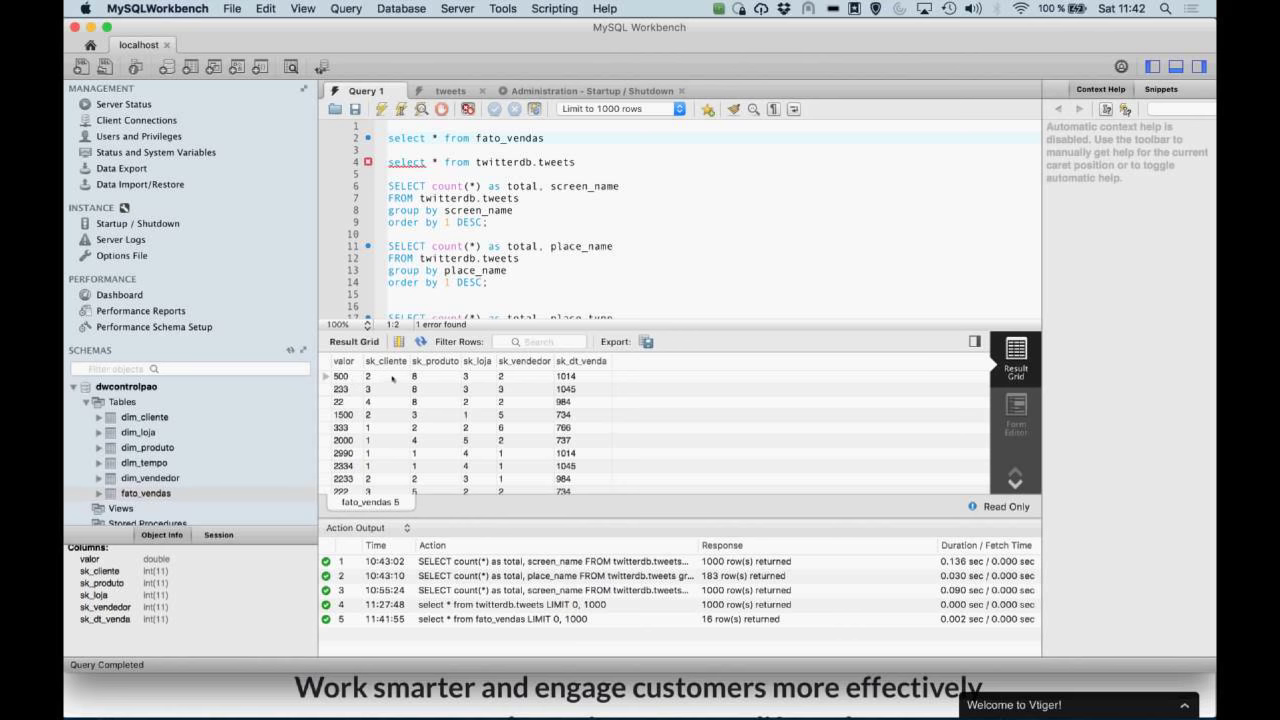
{"action": "left_click", "coordinate": [578, 139]}
{"action": "key", "text": "Return"}
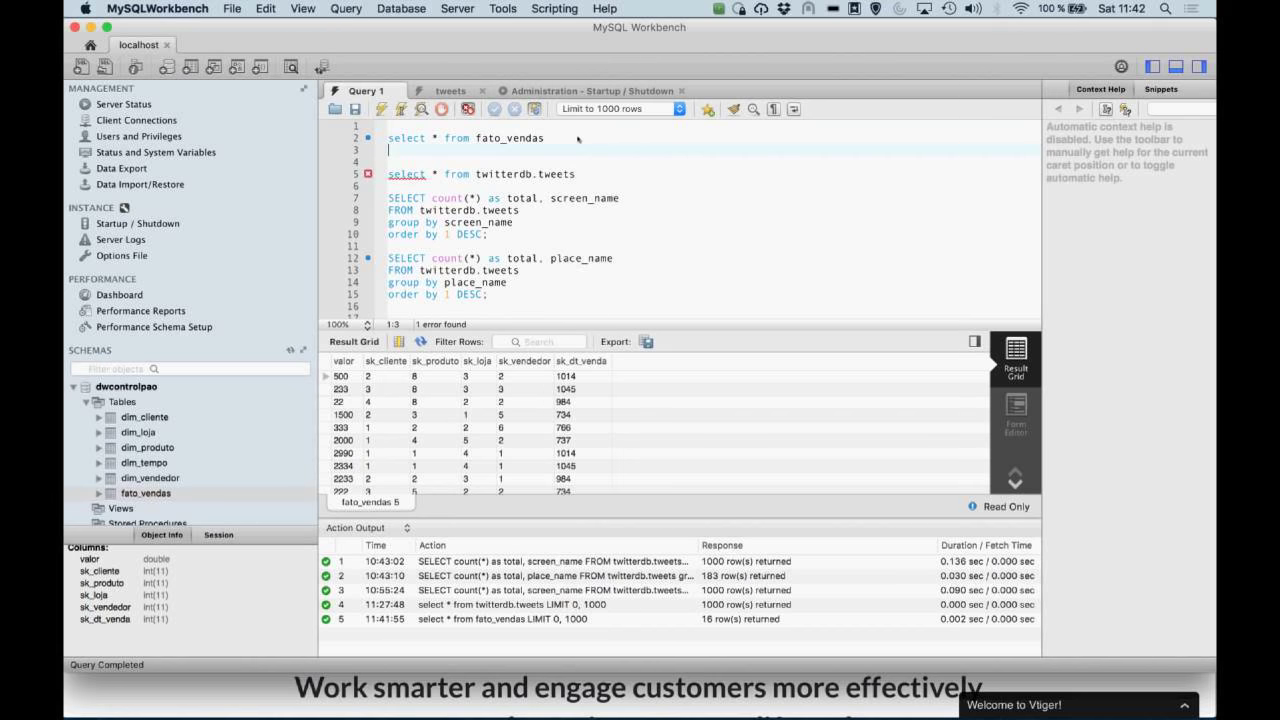
Add 'select * from dim_cliente' on its own line and run just that query.
{"action": "key", "text": "Return"}
{"action": "type", "text": "select * fr"}
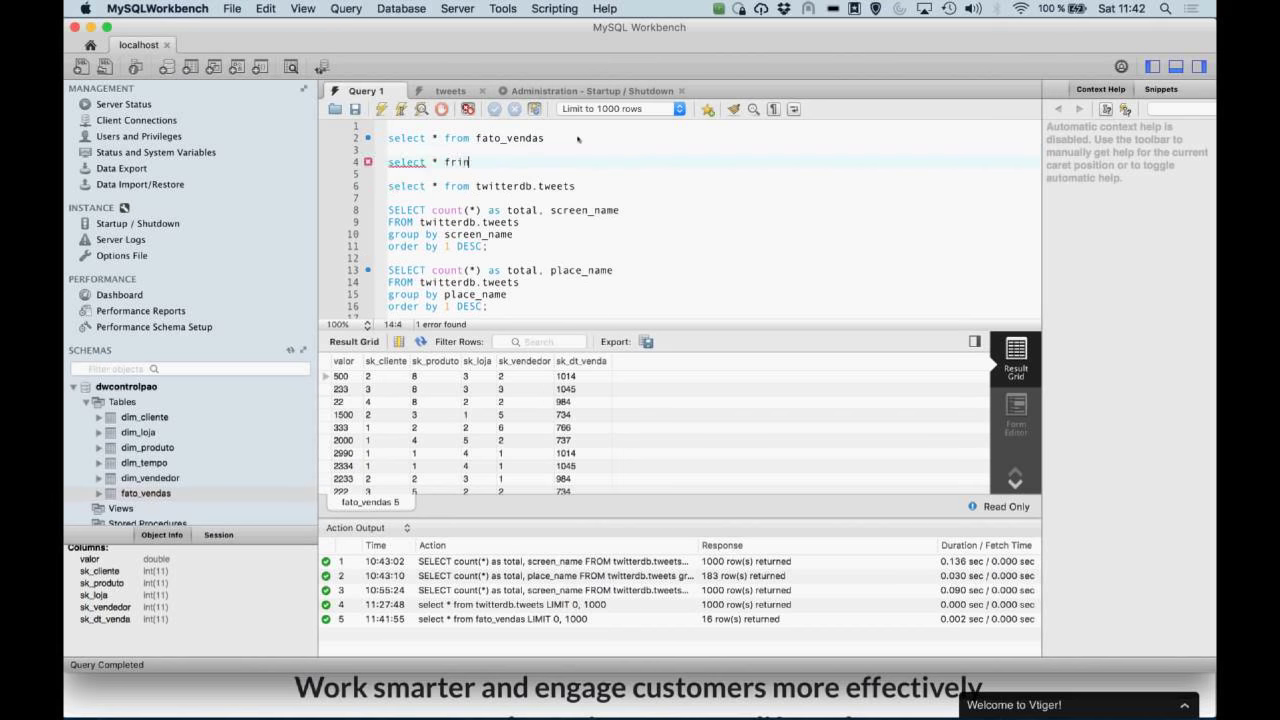
{"action": "type", "text": "om dim_cliente"}
{"action": "key", "text": "super+shift+Left"}
{"action": "key", "text": "ctrl+space"}
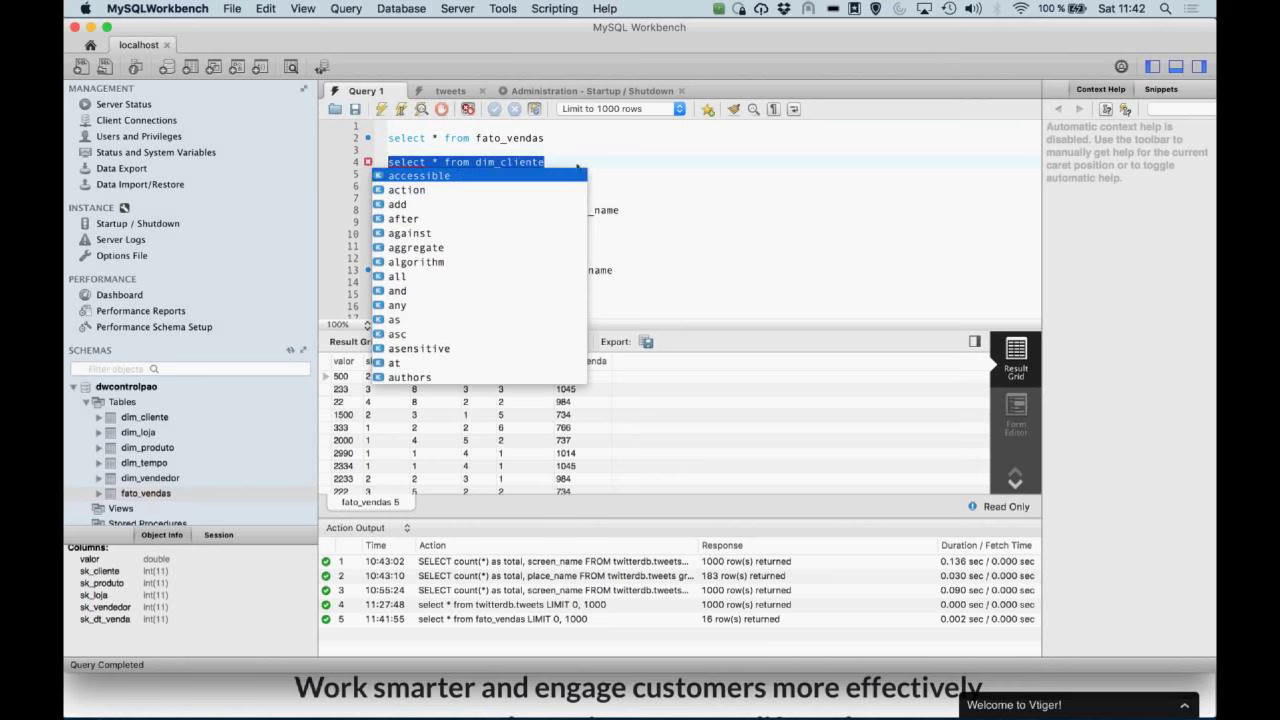
{"action": "left_click", "coordinate": [577, 166]}
{"action": "key", "text": "super+shift+Left"}
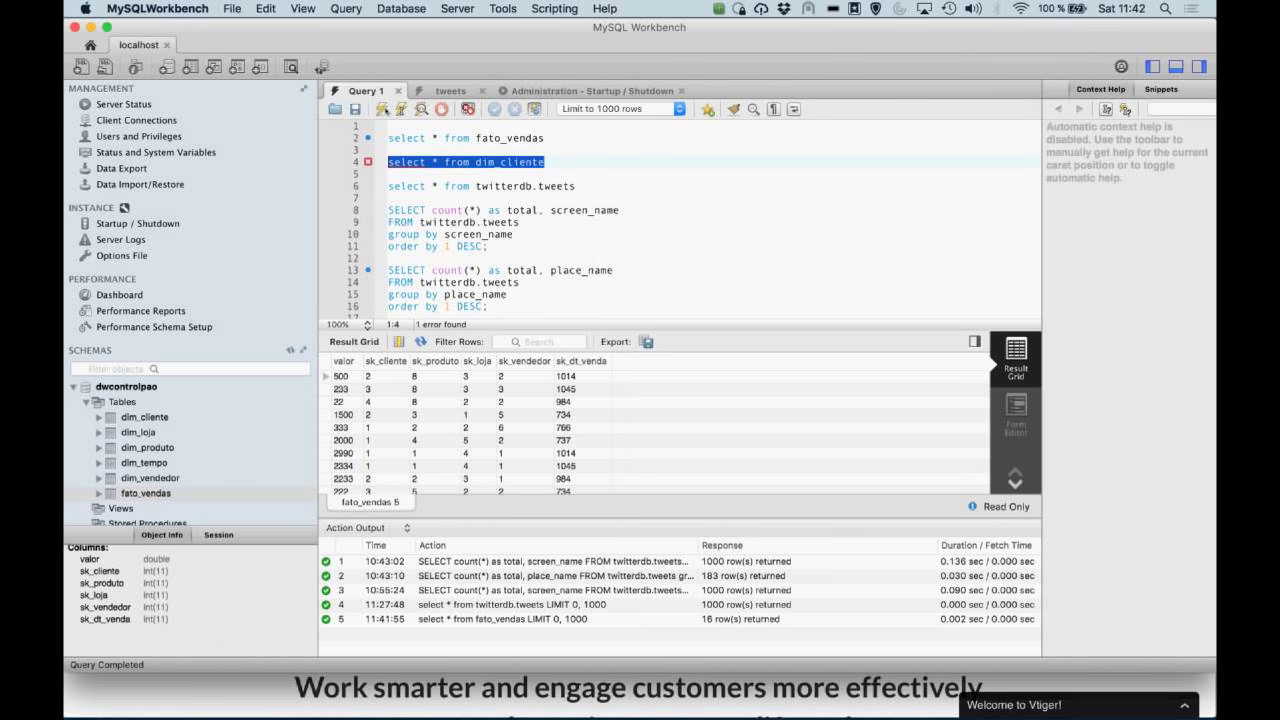
{"action": "key", "text": "super+Return"}
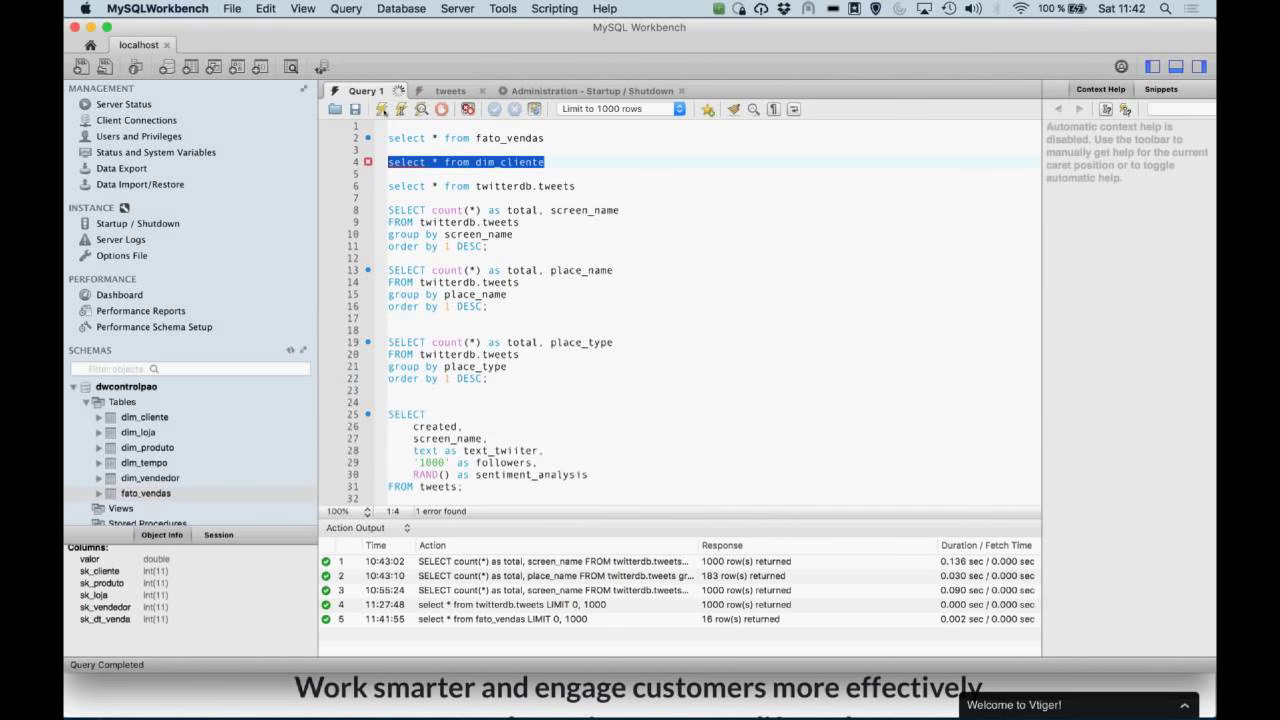
Inspect the dim_cliente result rows, such as the Google customer, leaving values unchanged.
{"action": "left_click", "coordinate": [352, 402]}
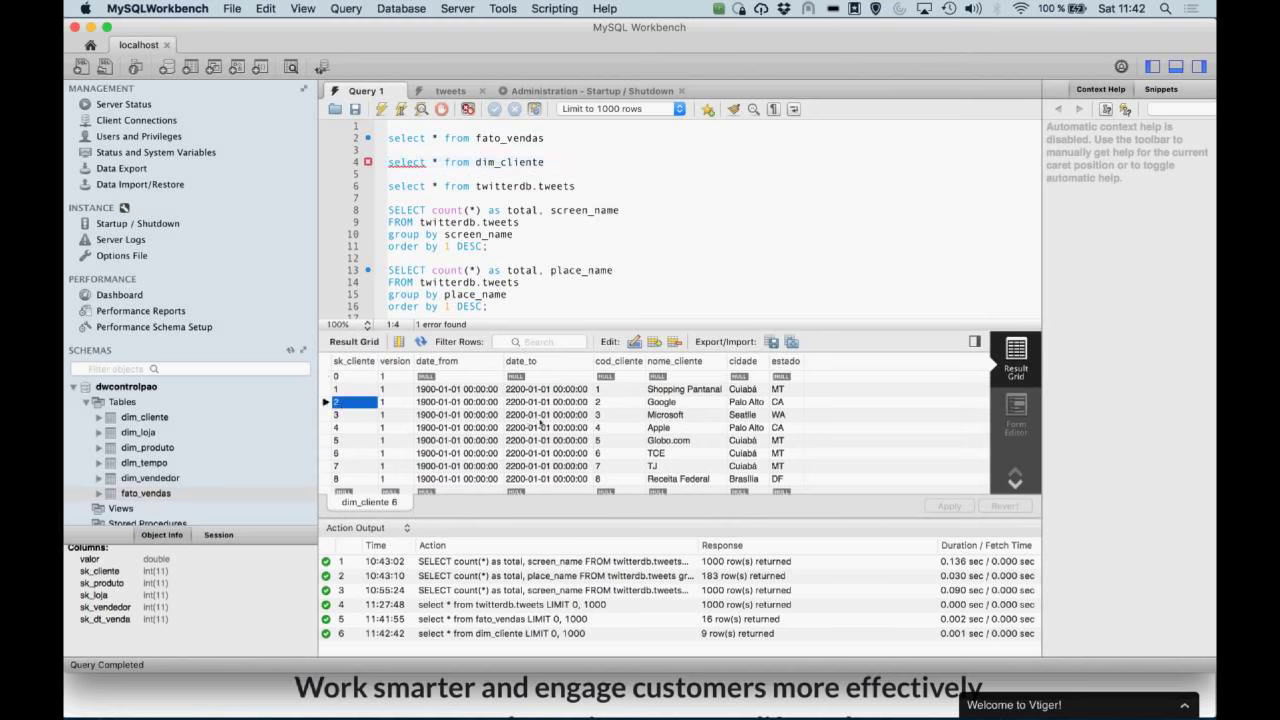
{"action": "left_click", "coordinate": [678, 406]}
{"action": "left_click", "coordinate": [680, 405]}
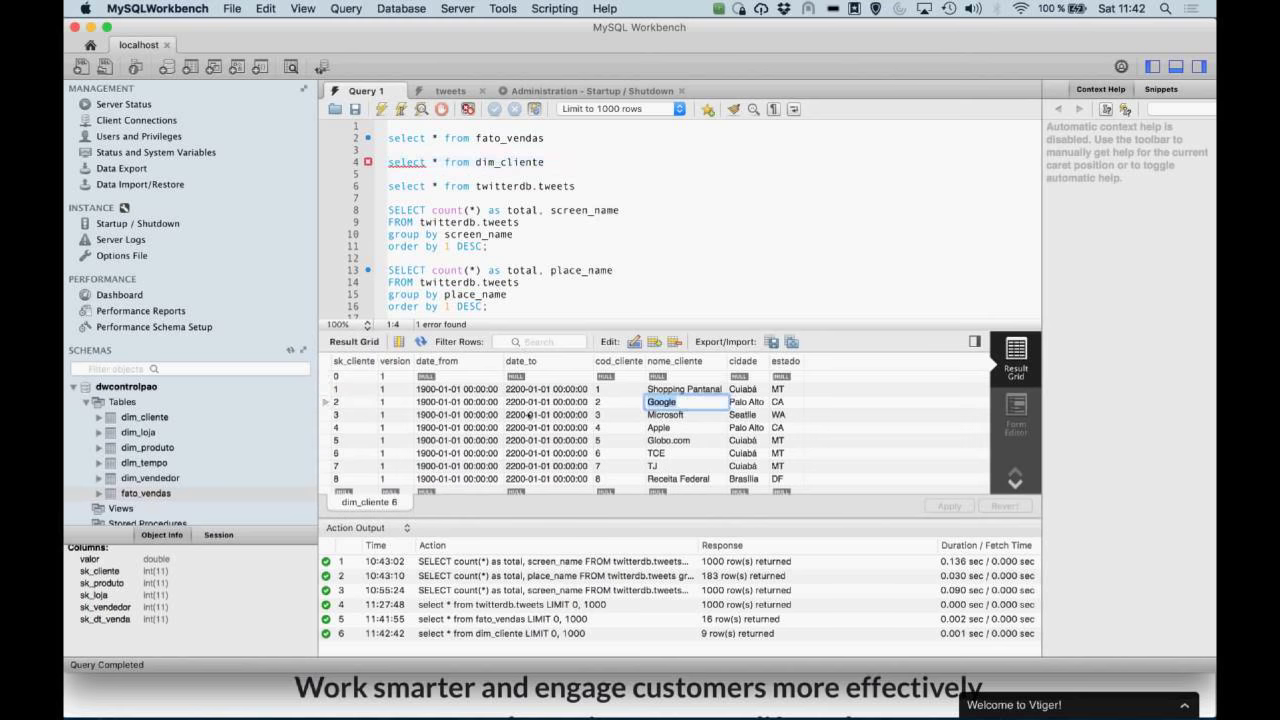
{"action": "left_click", "coordinate": [347, 402]}
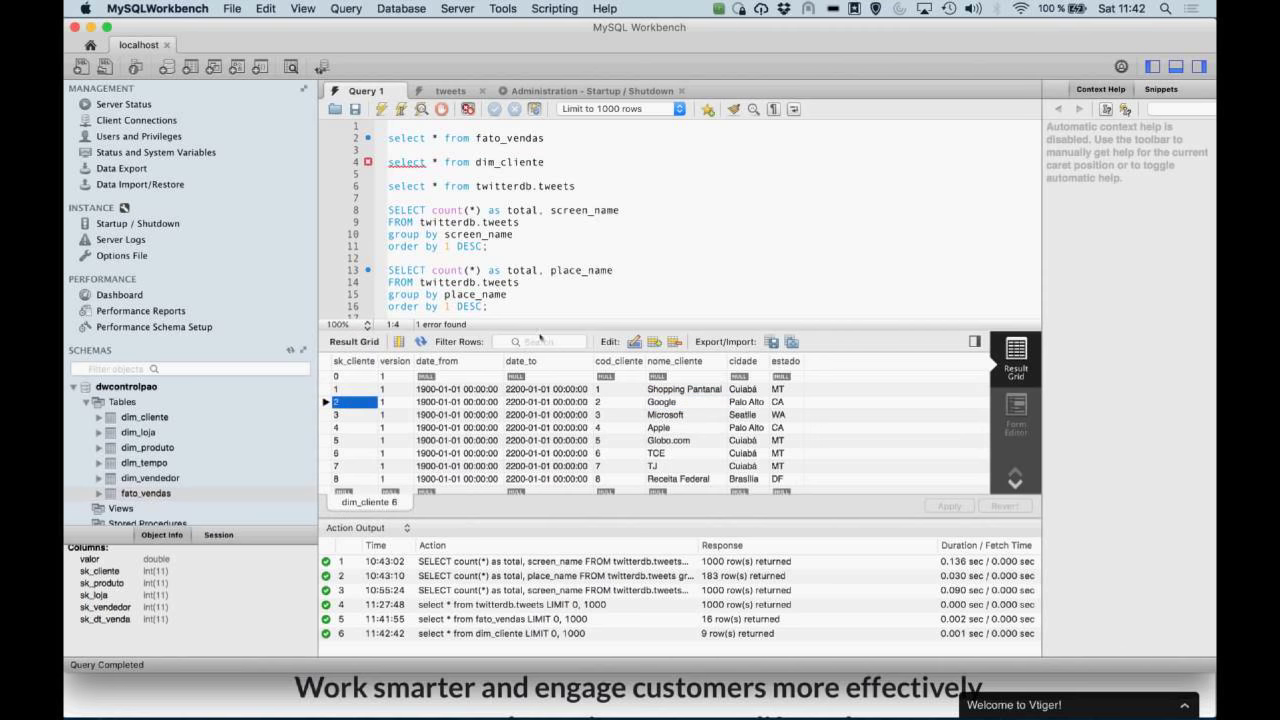
{"action": "left_click", "coordinate": [583, 178]}
{"action": "key", "text": "Return"}
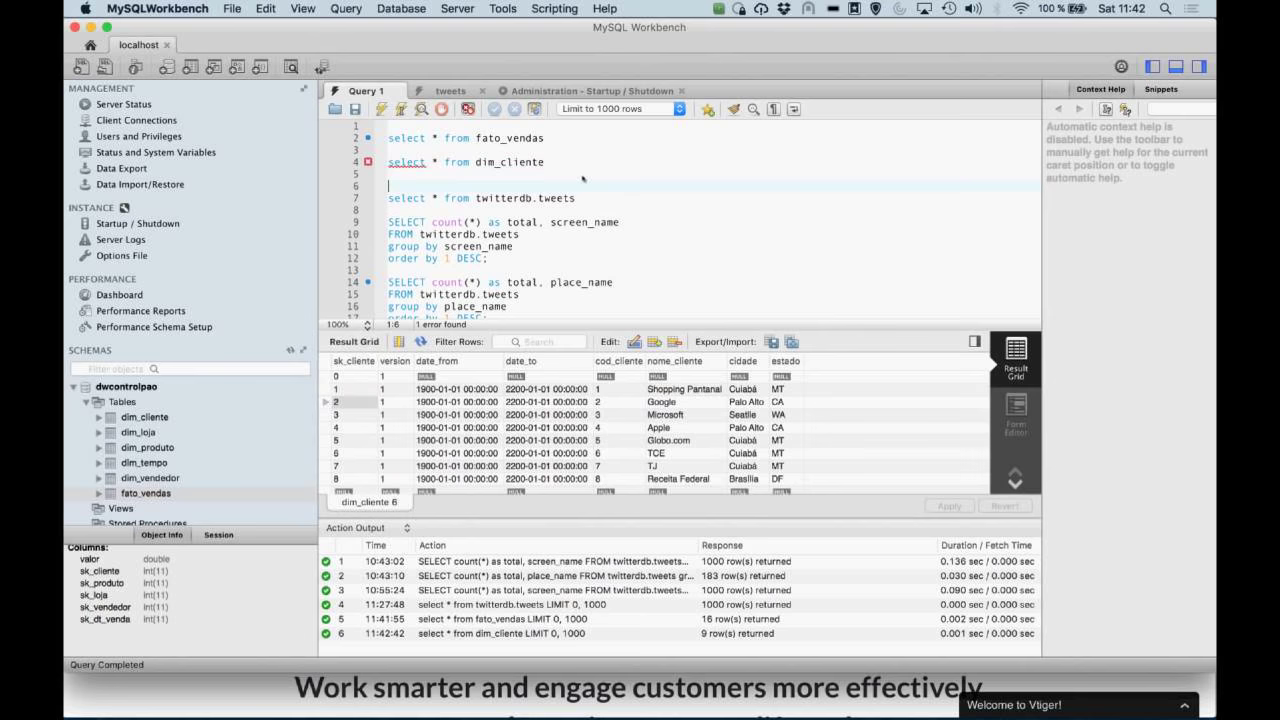
{"action": "key", "text": "super+Tab"}
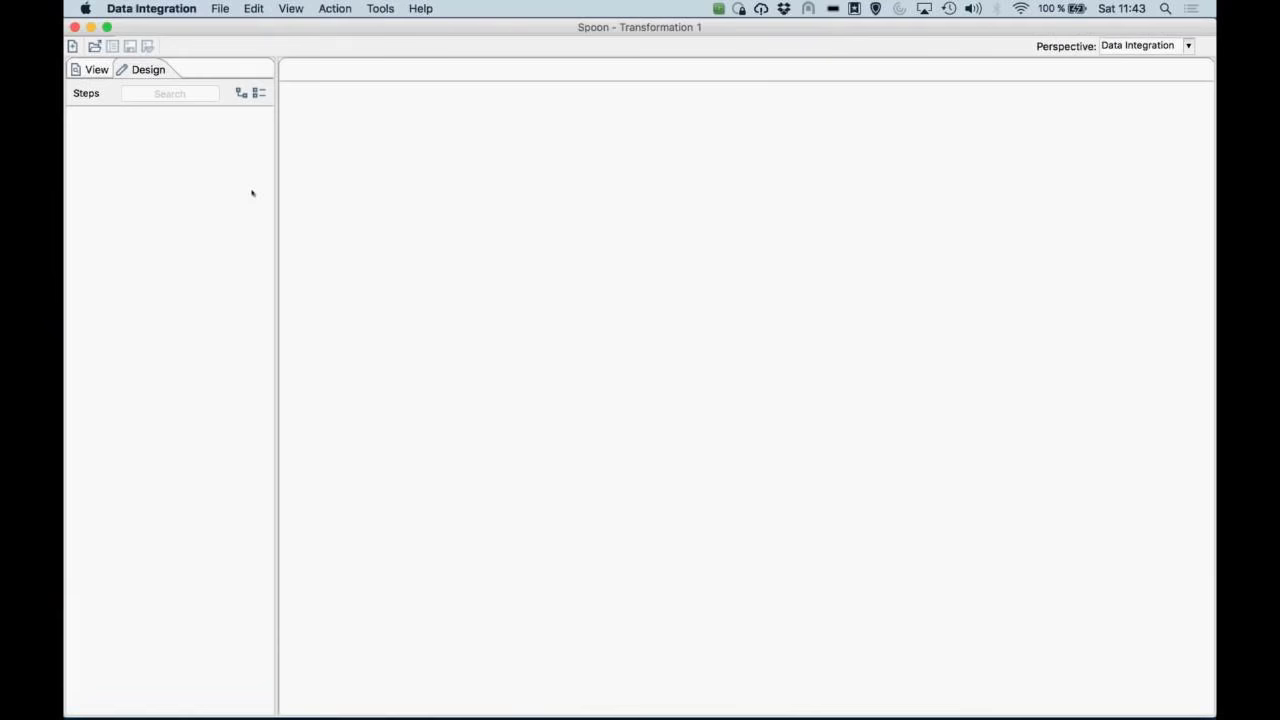
In Spoon's Open dialog, check Documents and Downloads for a transformation, then move on to Firefox.
{"action": "key", "text": "super+o"}
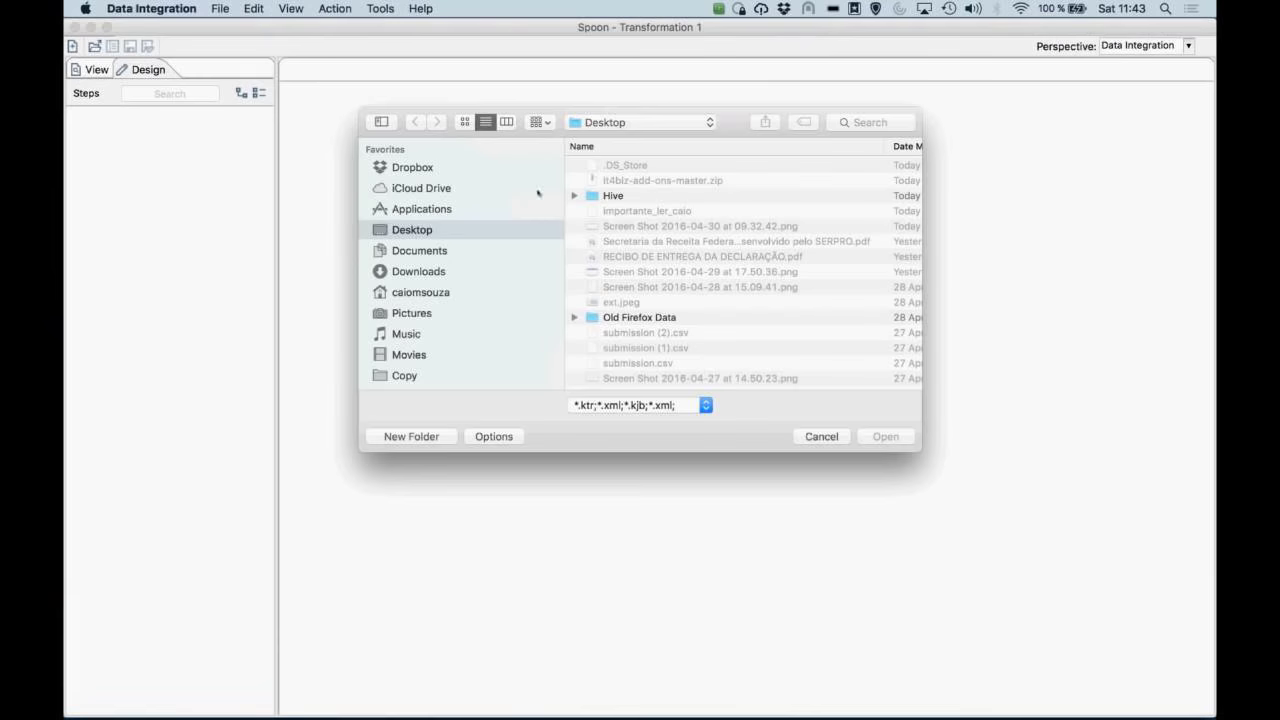
{"action": "left_click", "coordinate": [425, 254]}
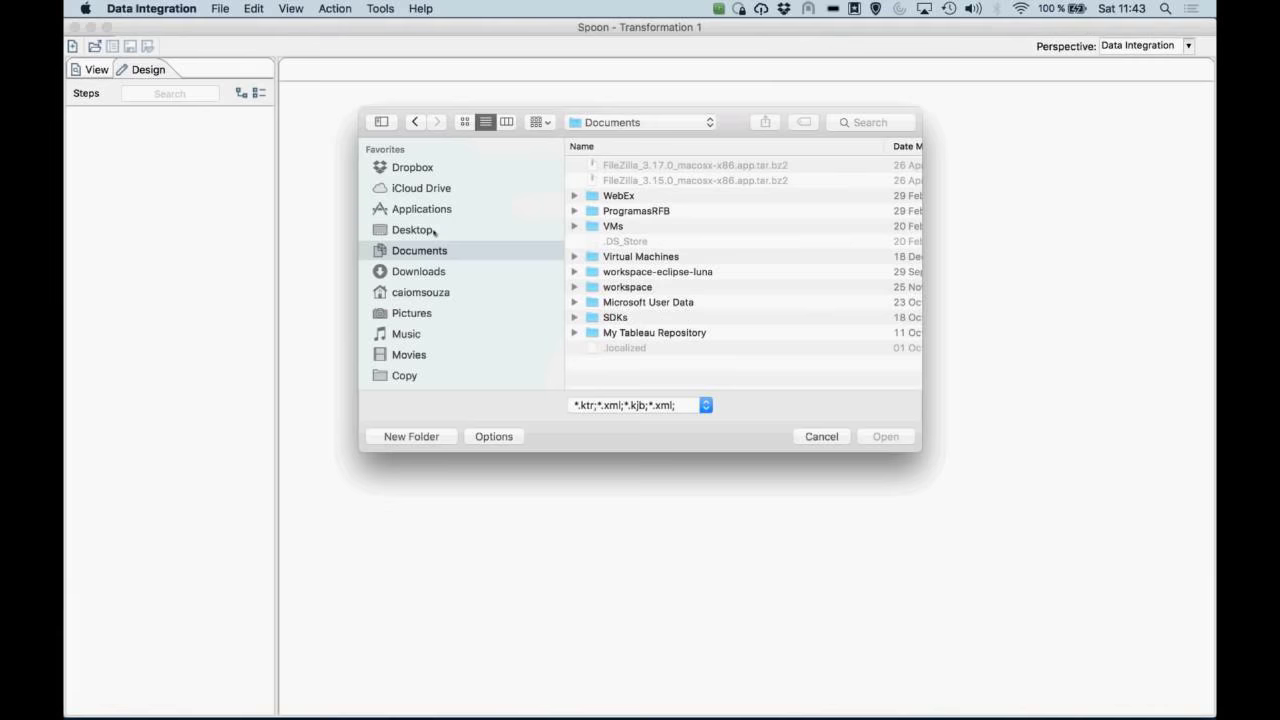
{"action": "left_click", "coordinate": [418, 271]}
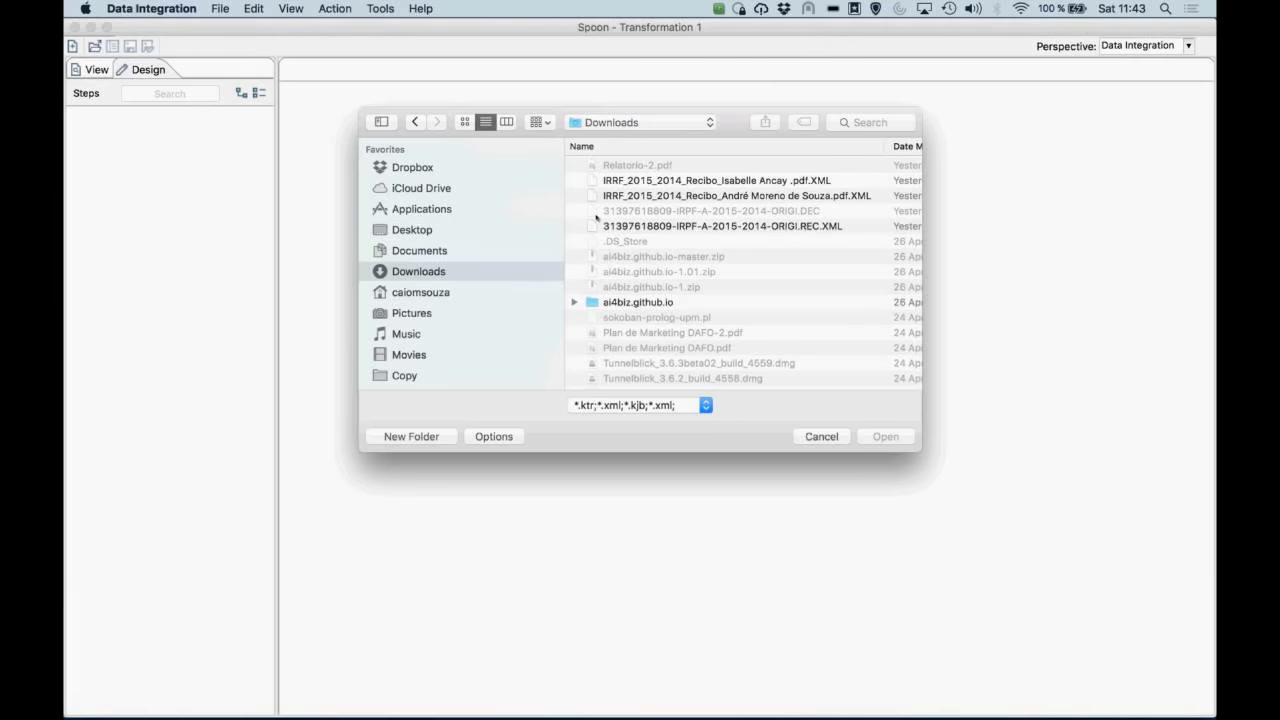
{"action": "key", "text": "super+Tab"}
{"action": "key", "text": "super+Tab"}
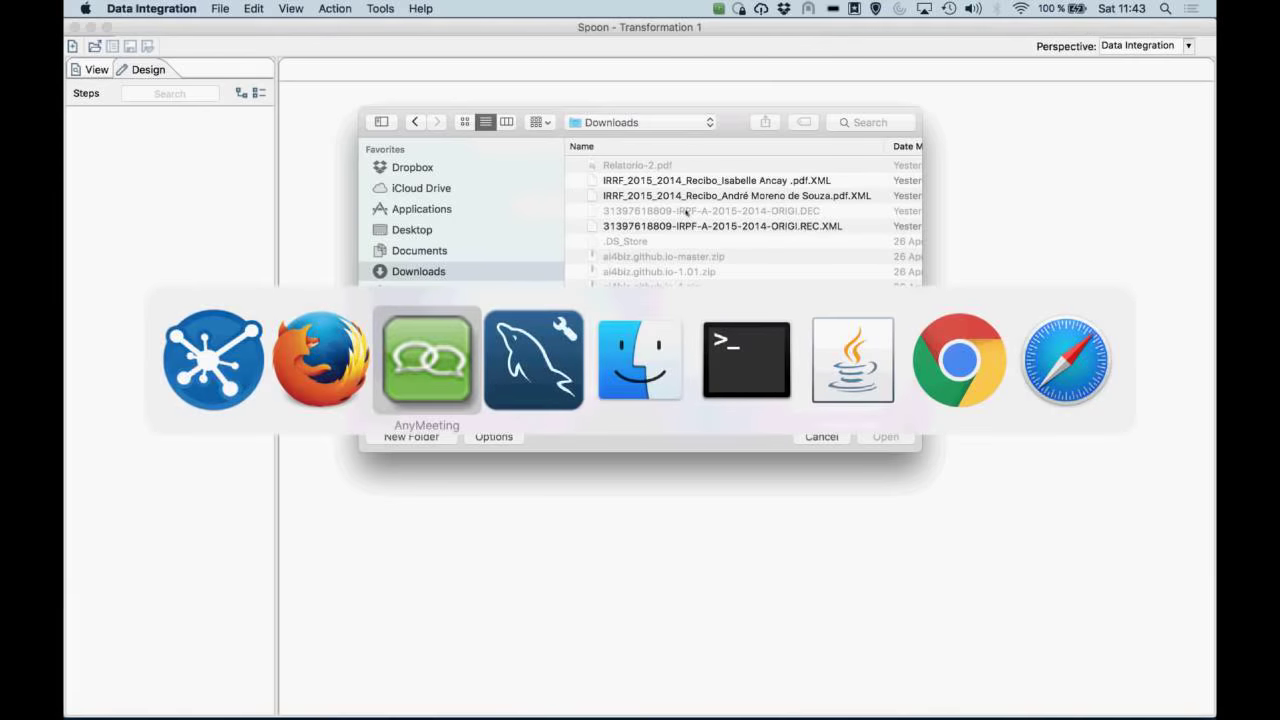
{"action": "key", "text": "super+Tab"}
{"action": "key", "text": "super+Tab"}
{"action": "key", "text": "super+Tab"}
{"action": "key", "text": "super+Tab"}
{"action": "key", "text": "super+Tab"}
{"action": "key", "text": "super+Tab"}
{"action": "key", "text": "super+Tab"}
{"action": "key", "text": "super+Tab"}
{"action": "key", "text": "super+Tab"}
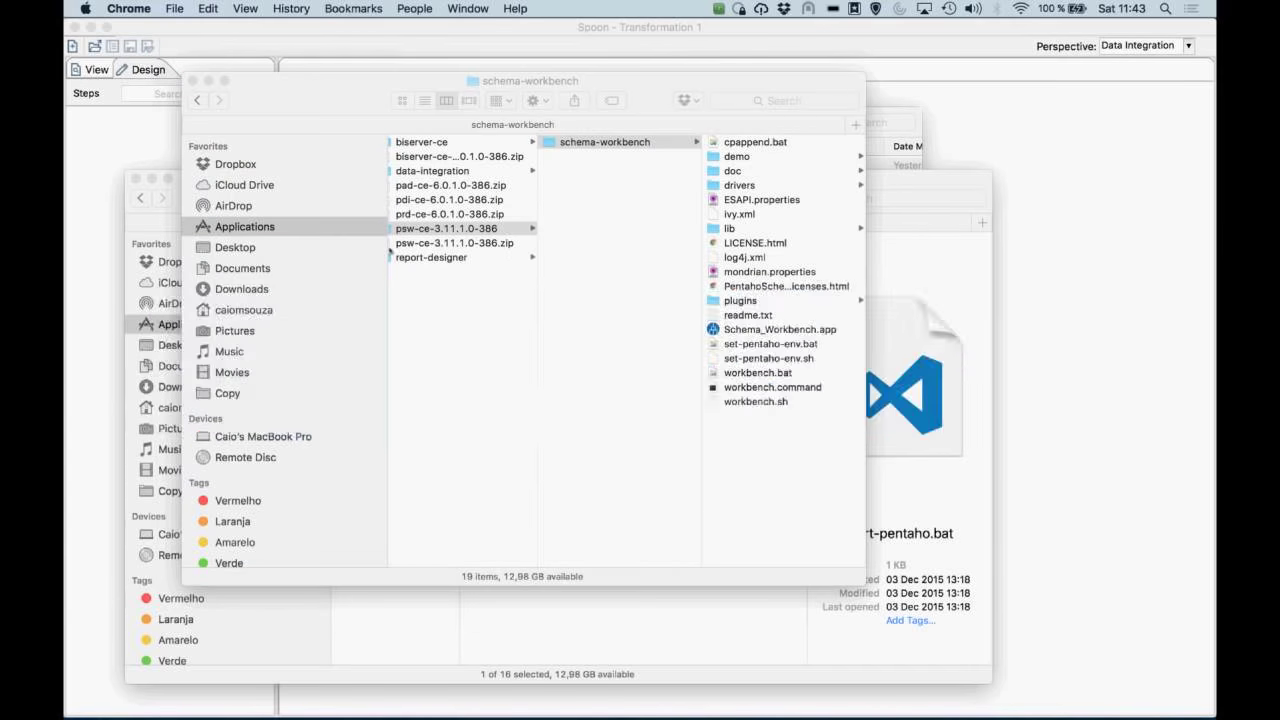
{"action": "key", "text": "super+Tab"}
{"action": "key", "text": "super+Tab"}
{"action": "key", "text": "super+Tab"}
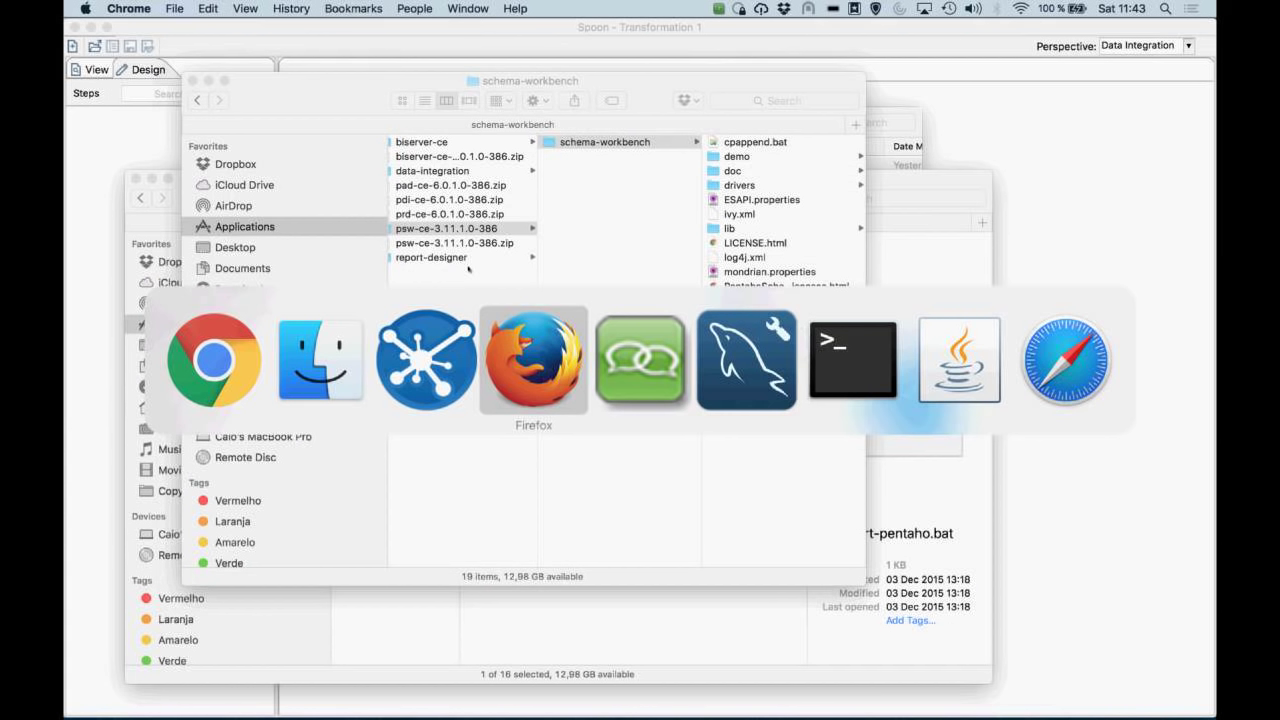
{"action": "key", "text": "super"}
Download the SICONV-Analytics repository as a ZIP, saving it to the Desktop.
{"action": "left_click", "coordinate": [440, 38]}
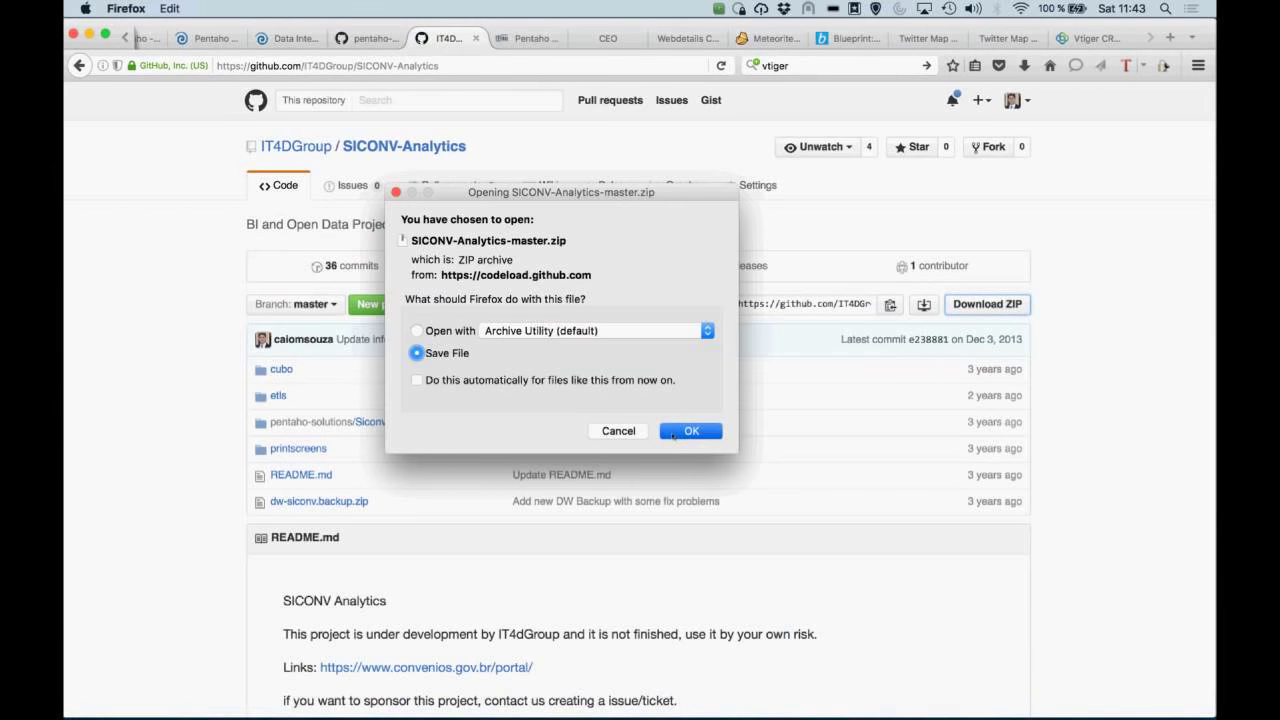
{"action": "left_click", "coordinate": [690, 431]}
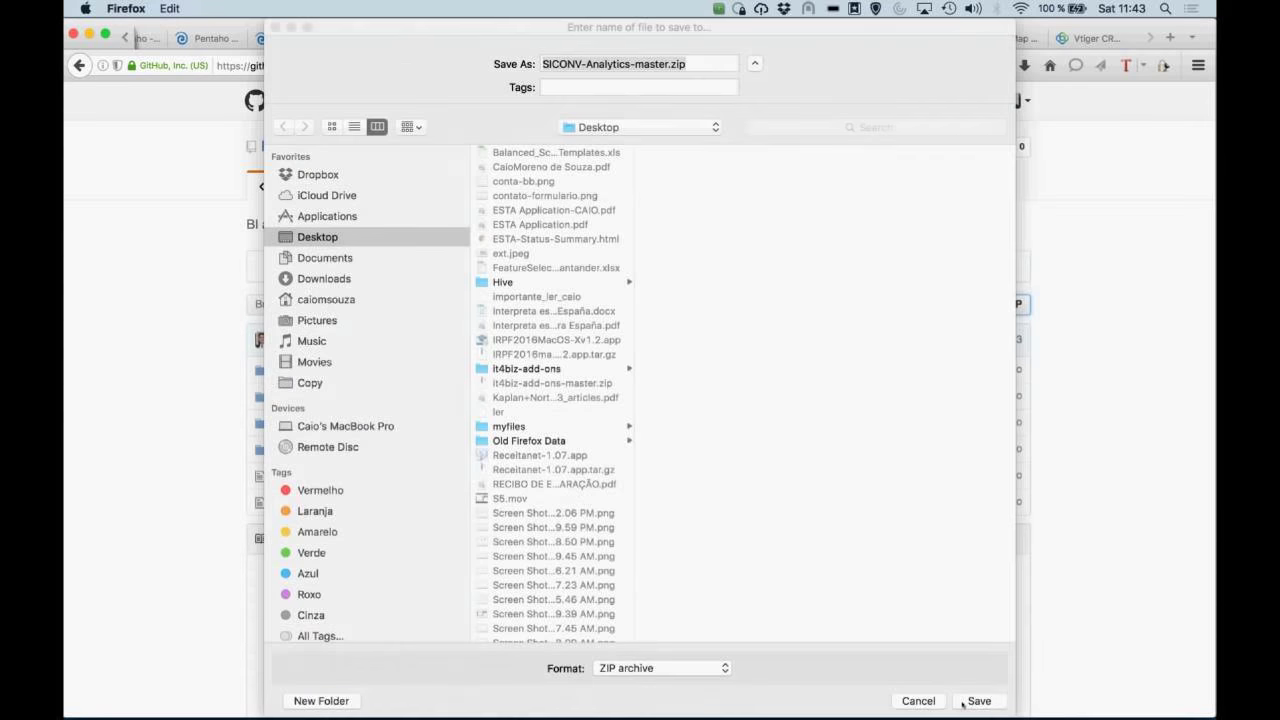
{"action": "left_click", "coordinate": [966, 702]}
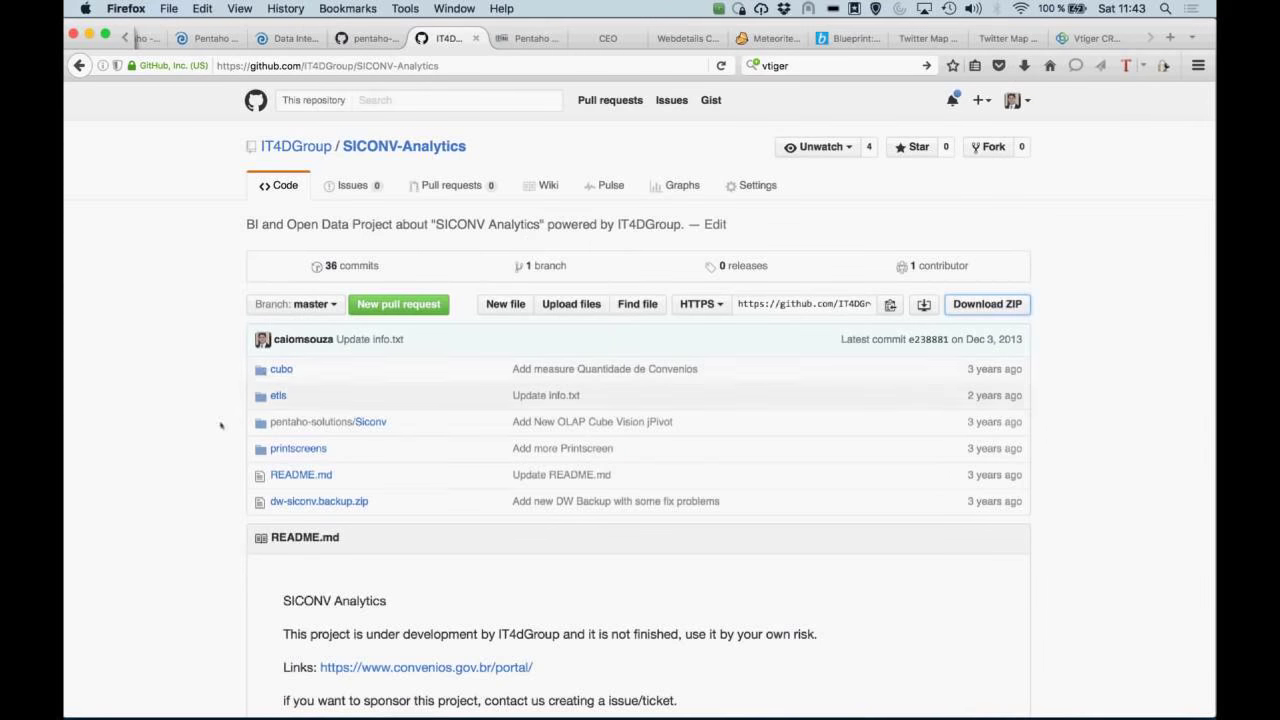
Browse the repo's etls/files and printscreens folders, then check the finished download.
{"action": "scroll", "coordinate": [221, 425], "scroll_direction": "down", "scroll_amount": 3}
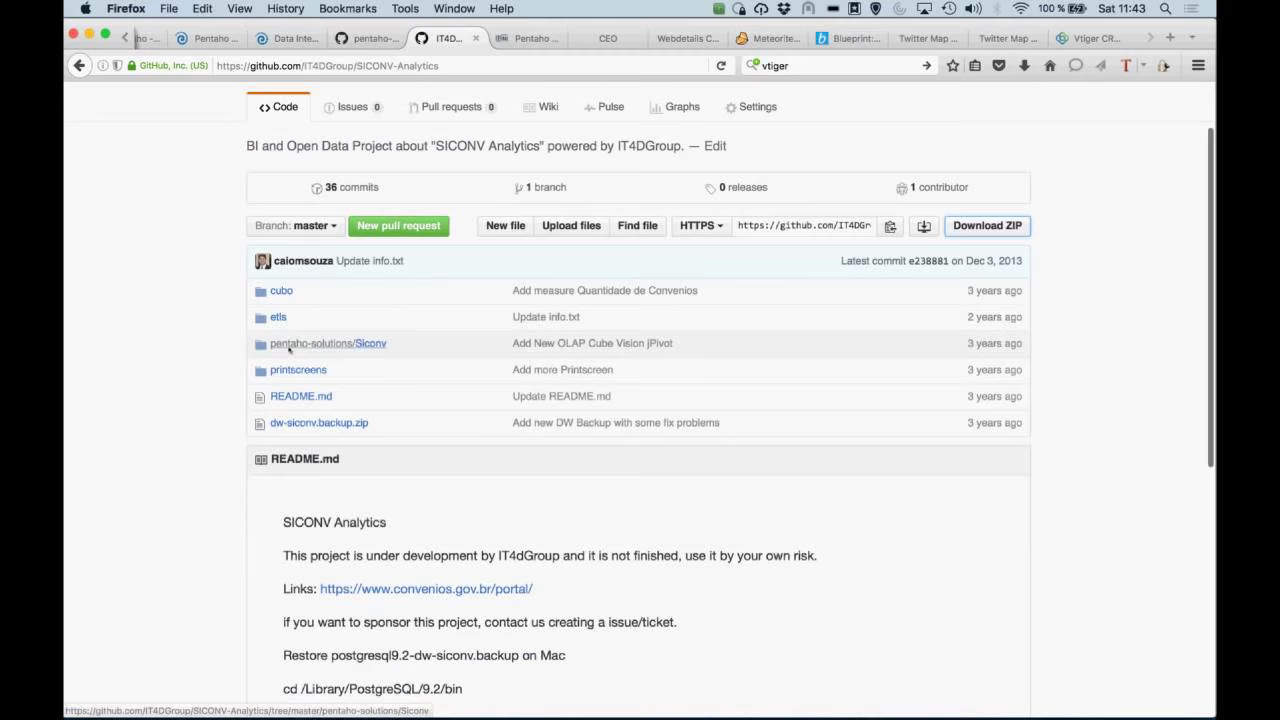
{"action": "left_click", "coordinate": [280, 318]}
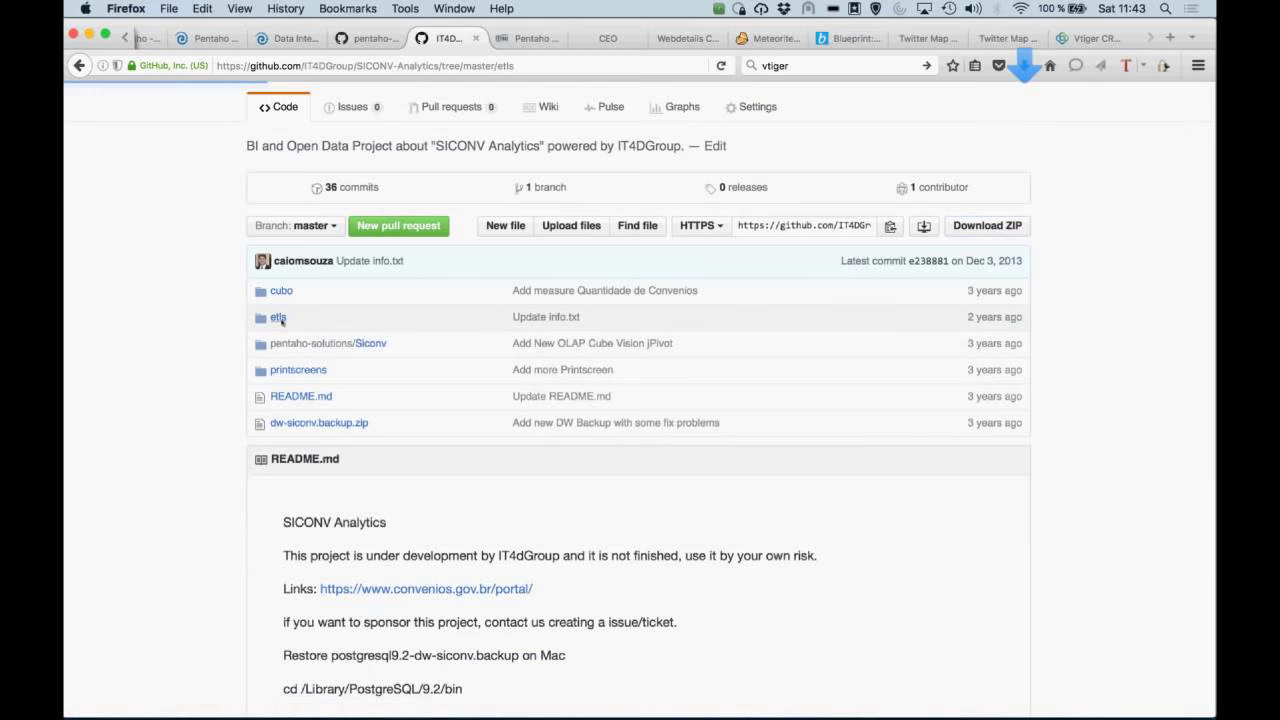
{"action": "left_click", "coordinate": [283, 318]}
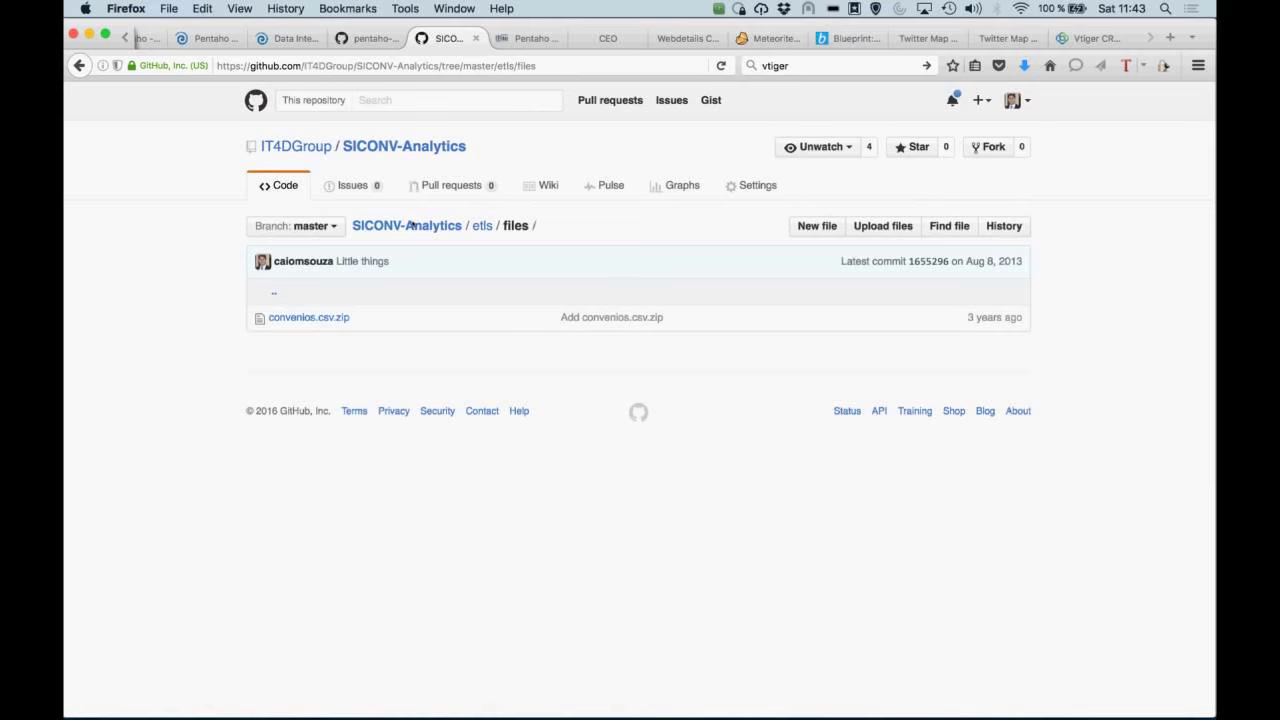
{"action": "left_click", "coordinate": [411, 225]}
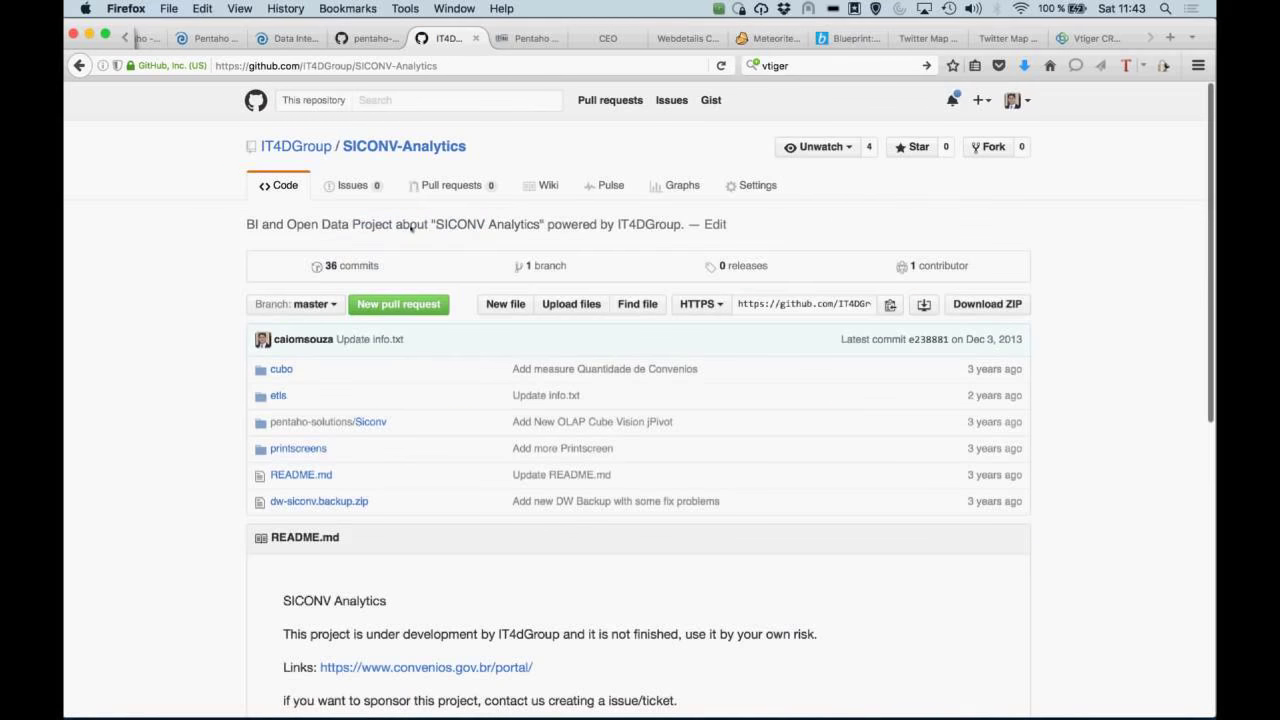
{"action": "scroll", "coordinate": [518, 409], "scroll_direction": "down", "scroll_amount": 5}
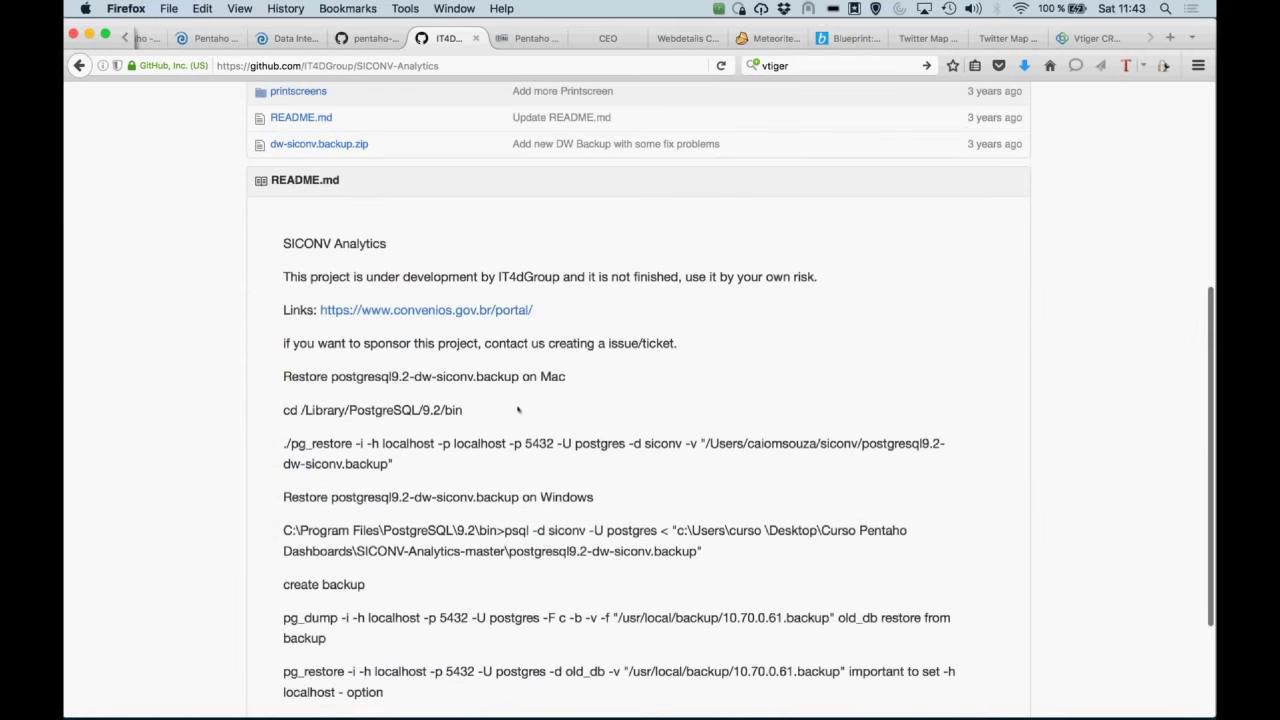
{"action": "scroll", "coordinate": [518, 409], "scroll_direction": "up", "scroll_amount": 5}
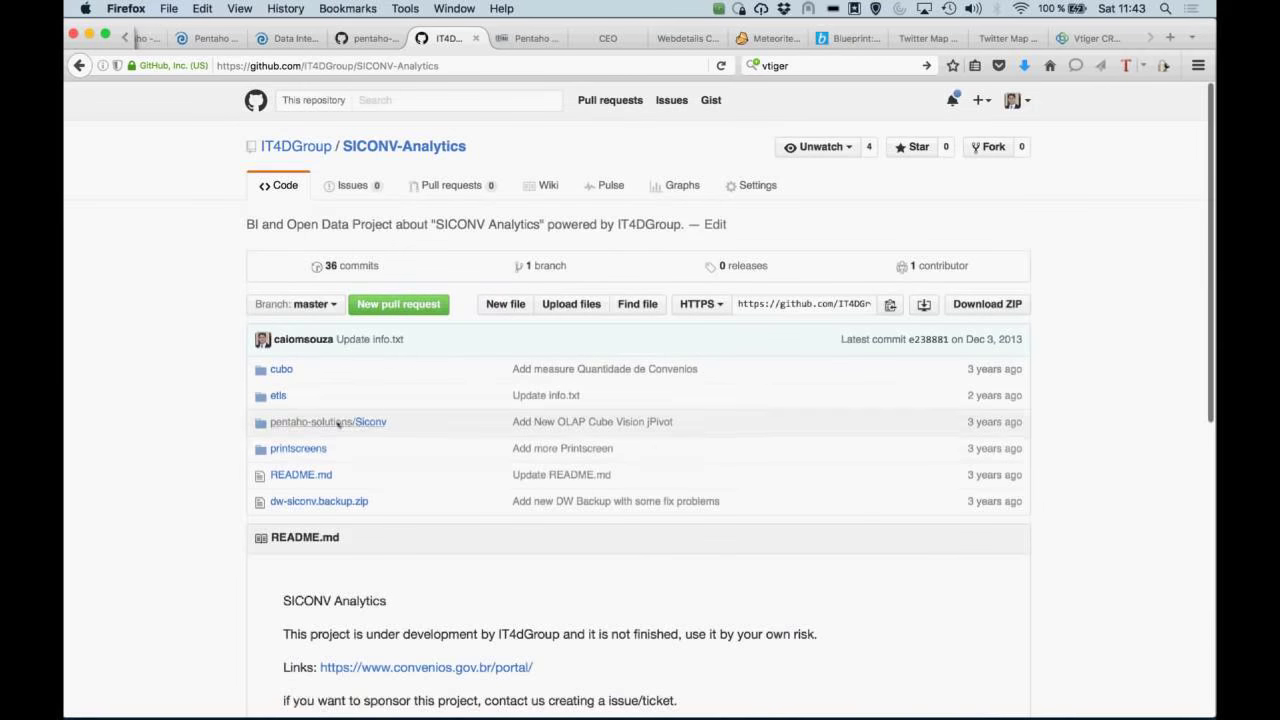
{"action": "left_click", "coordinate": [300, 448]}
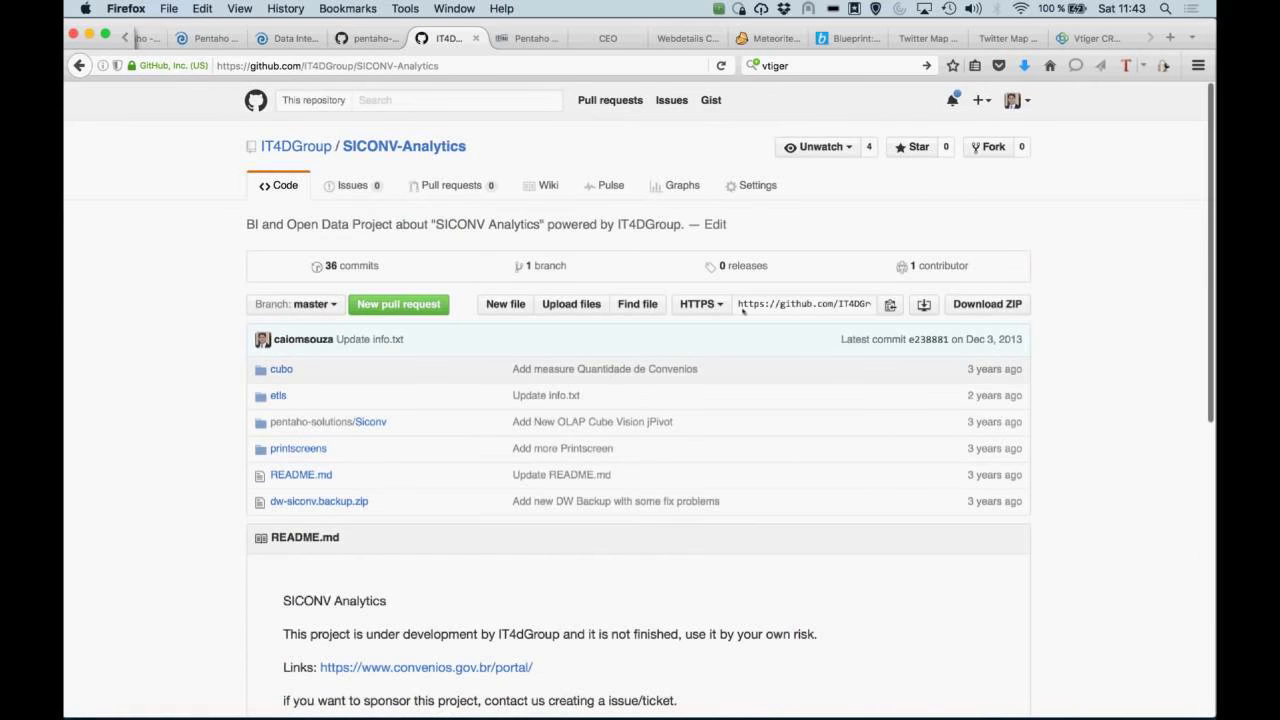
{"action": "left_click", "coordinate": [1024, 65]}
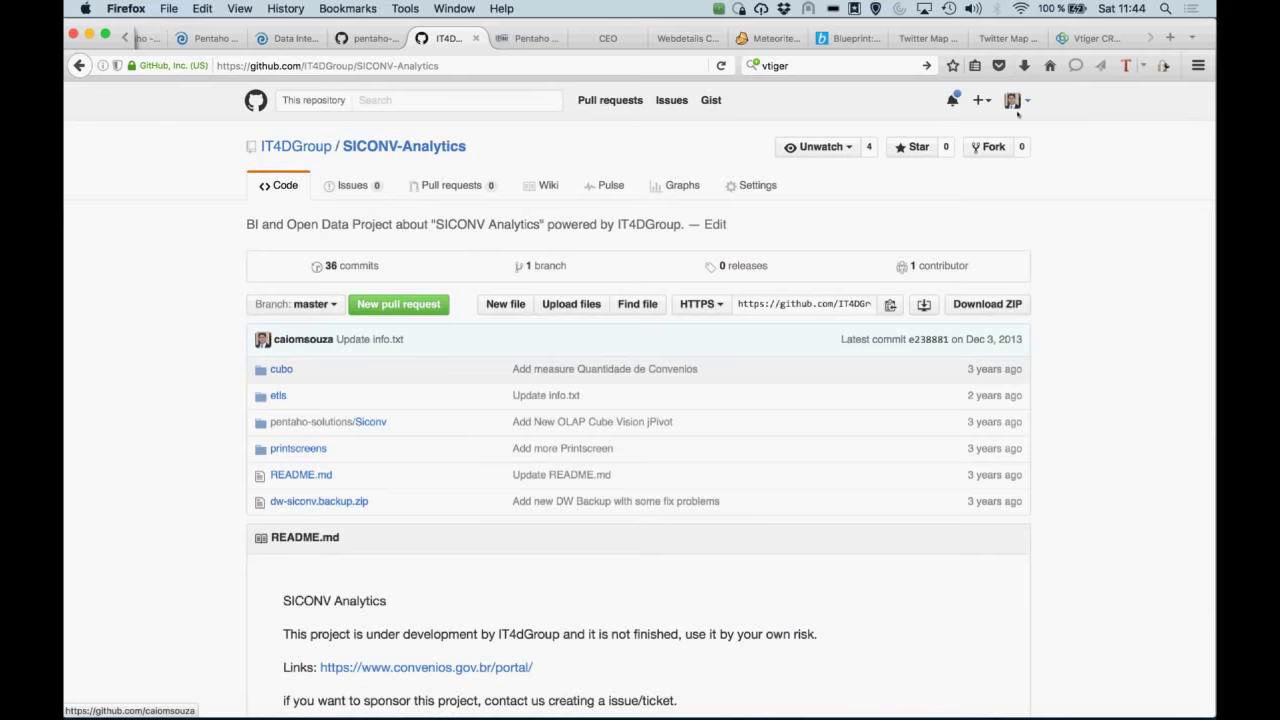
{"action": "key", "text": "super+Tab"}
{"action": "key", "text": "super+Tab"}
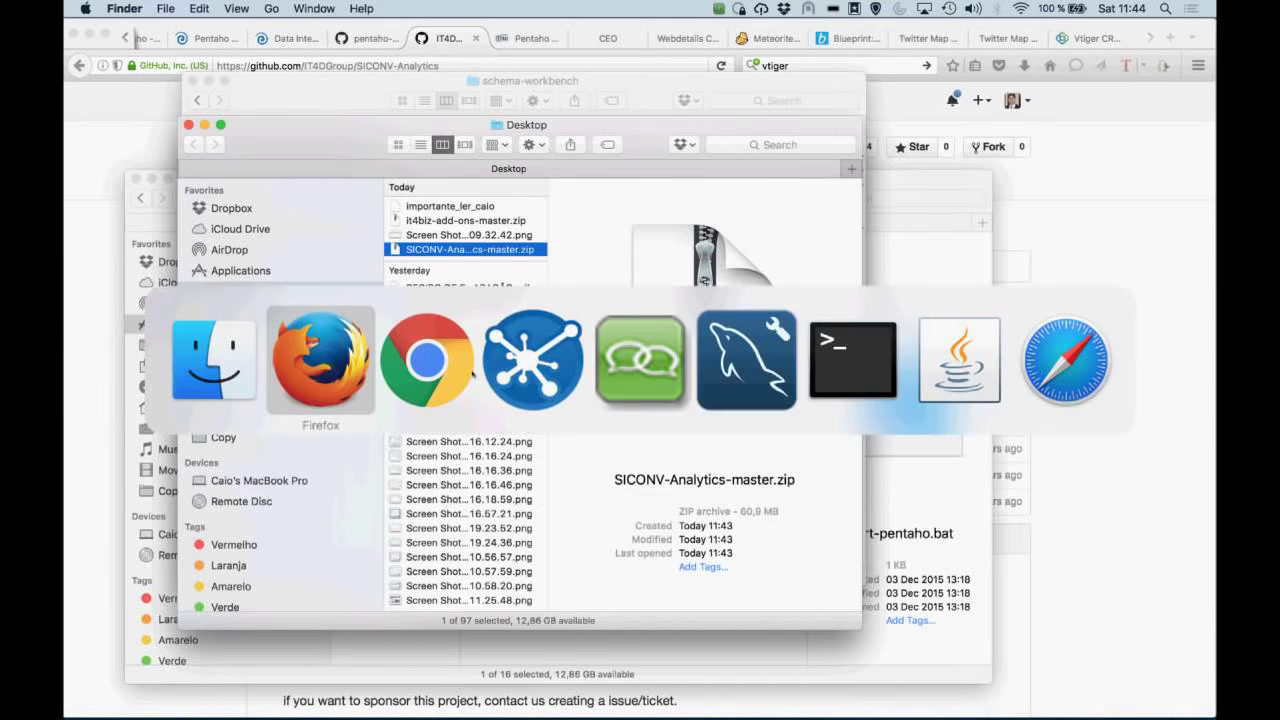
{"action": "key", "text": "super+Tab"}
{"action": "key", "text": "super+Tab"}
{"action": "scroll", "coordinate": [705, 300], "scroll_direction": "down", "scroll_amount": 5}
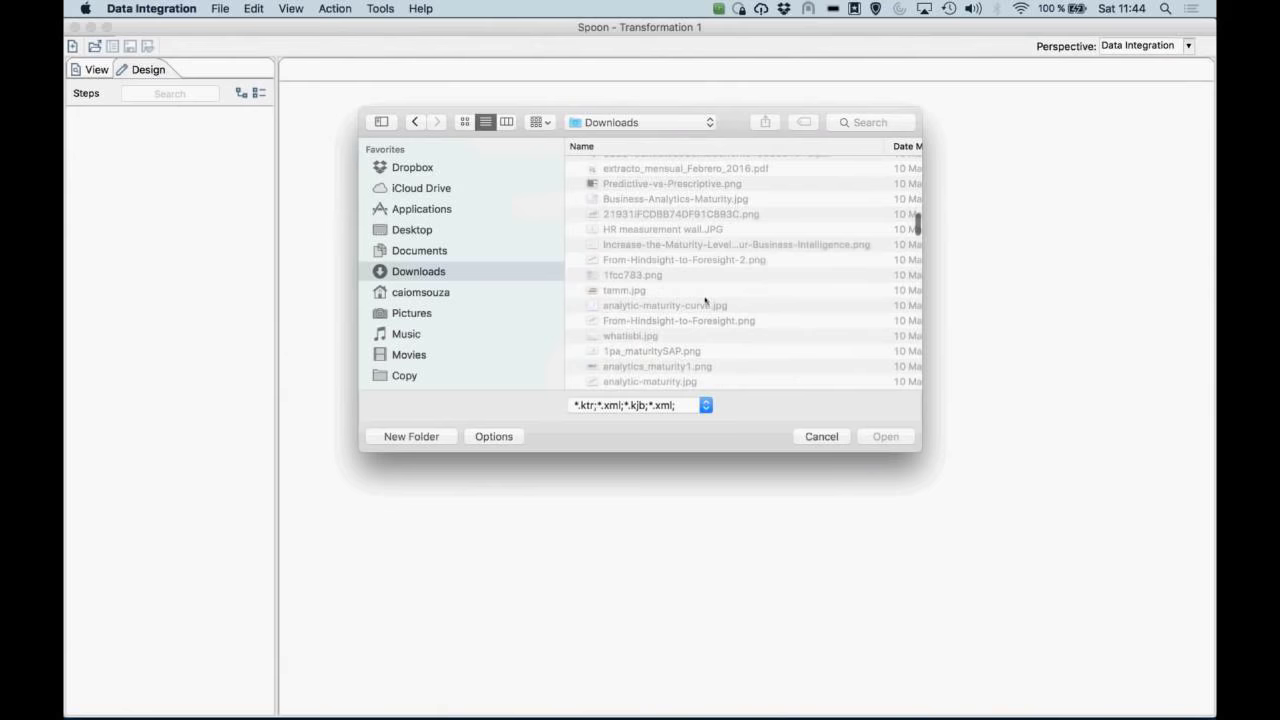
{"action": "scroll", "coordinate": [705, 300], "scroll_direction": "down", "scroll_amount": 5}
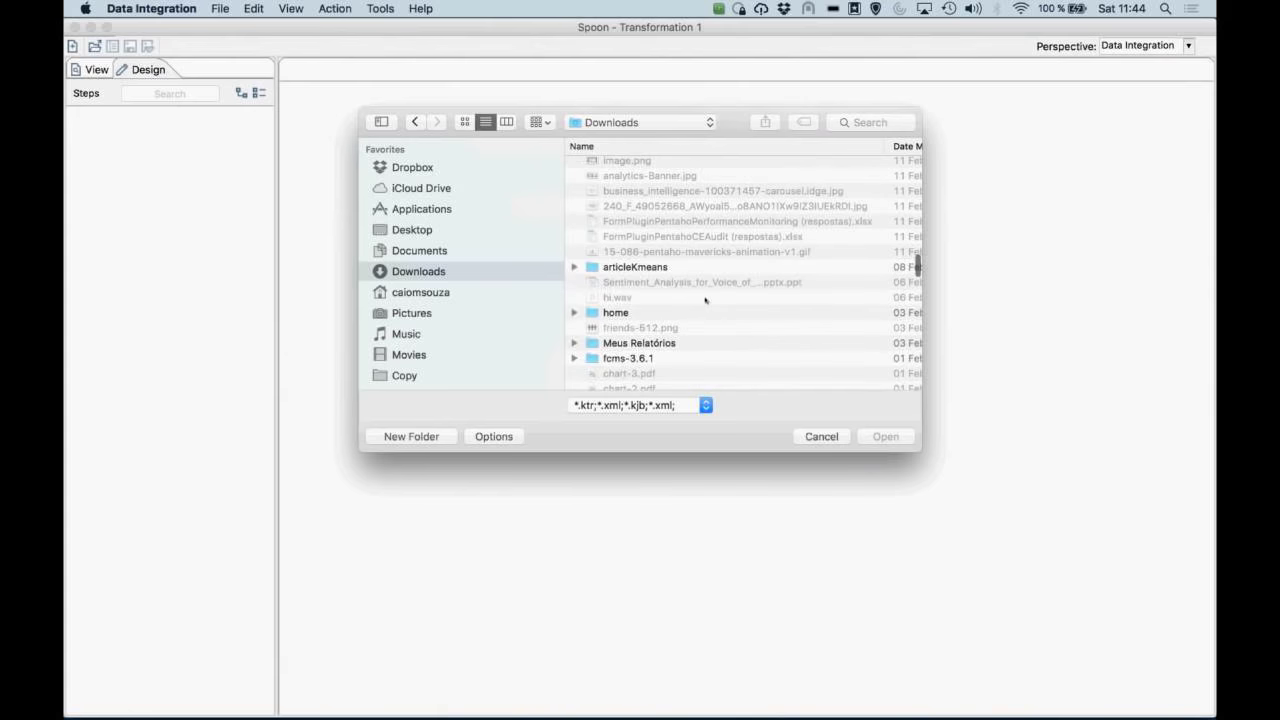
{"action": "scroll", "coordinate": [705, 300], "scroll_direction": "down", "scroll_amount": 10}
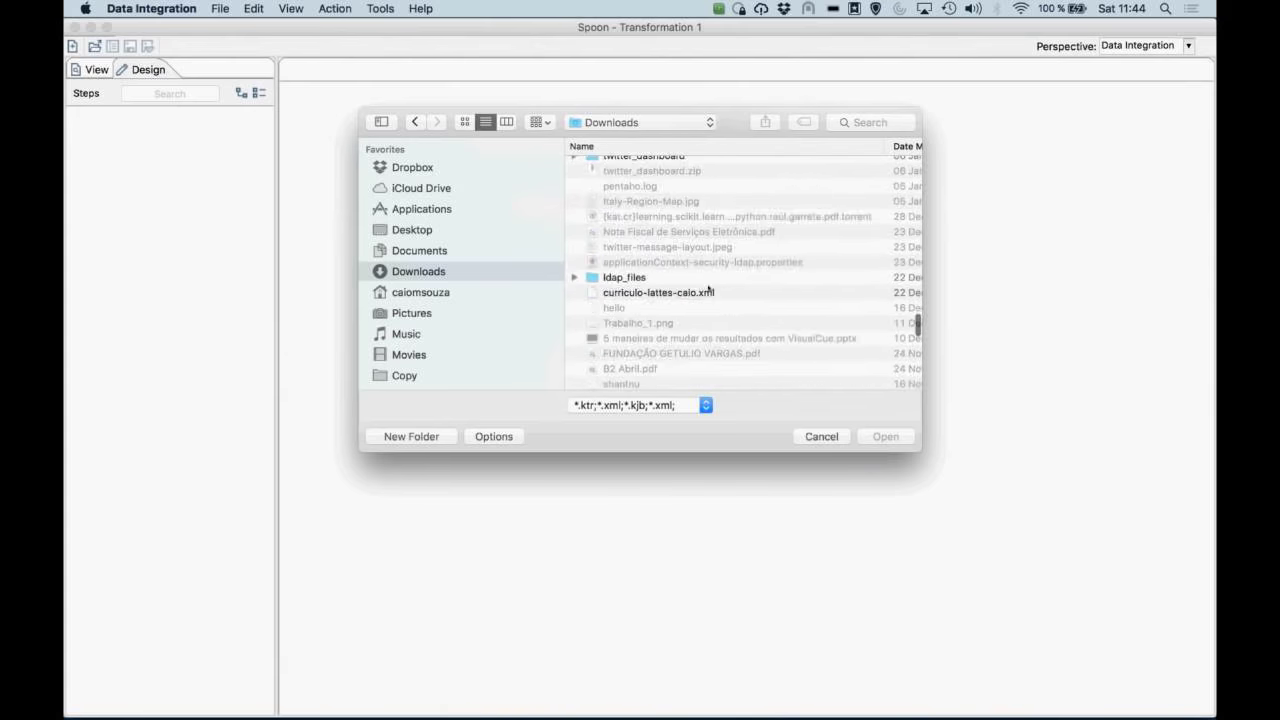
{"action": "scroll", "coordinate": [708, 289], "scroll_direction": "down", "scroll_amount": 10}
{"action": "scroll", "coordinate": [708, 289], "scroll_direction": "down", "scroll_amount": 3}
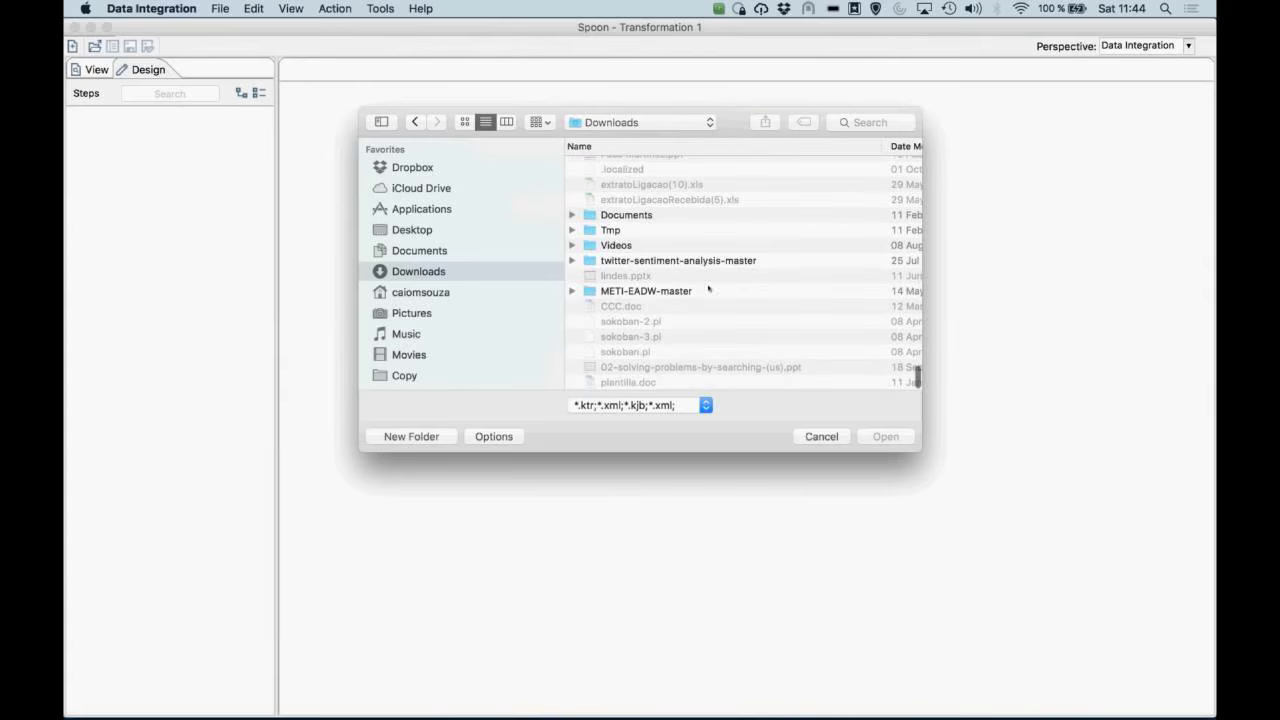
{"action": "left_click", "coordinate": [833, 436]}
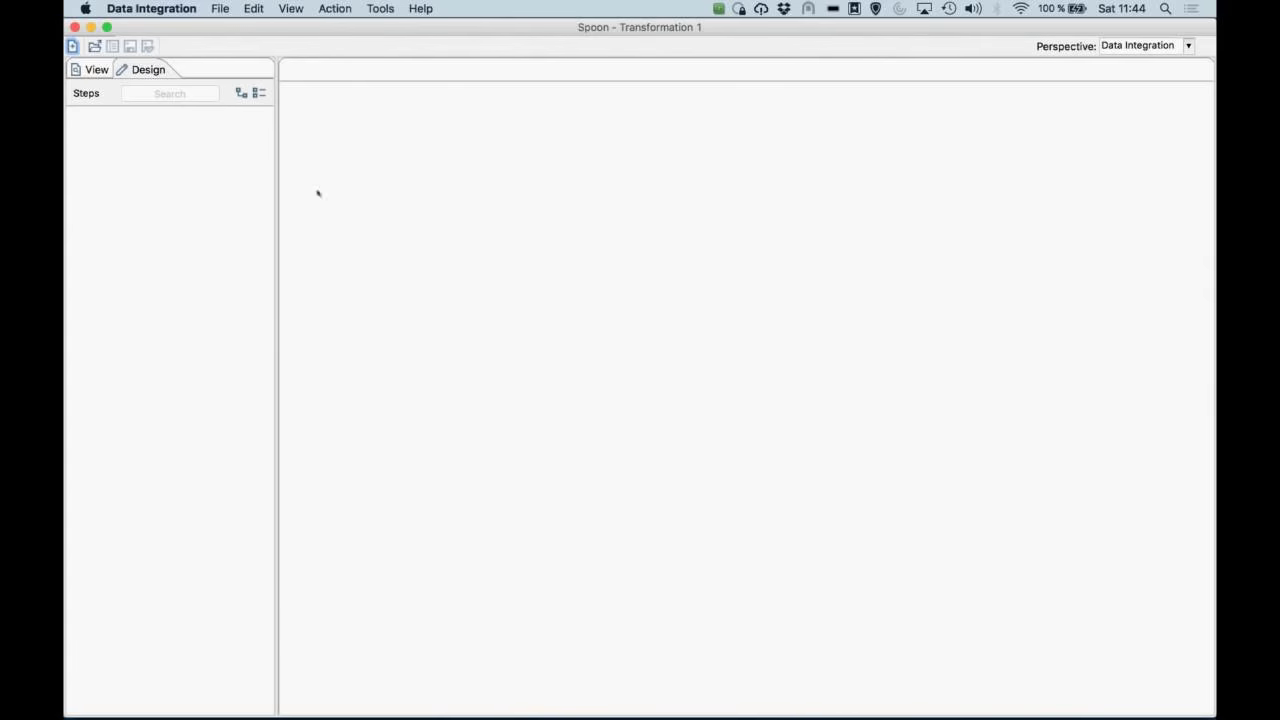
{"action": "left_click", "coordinate": [219, 8]}
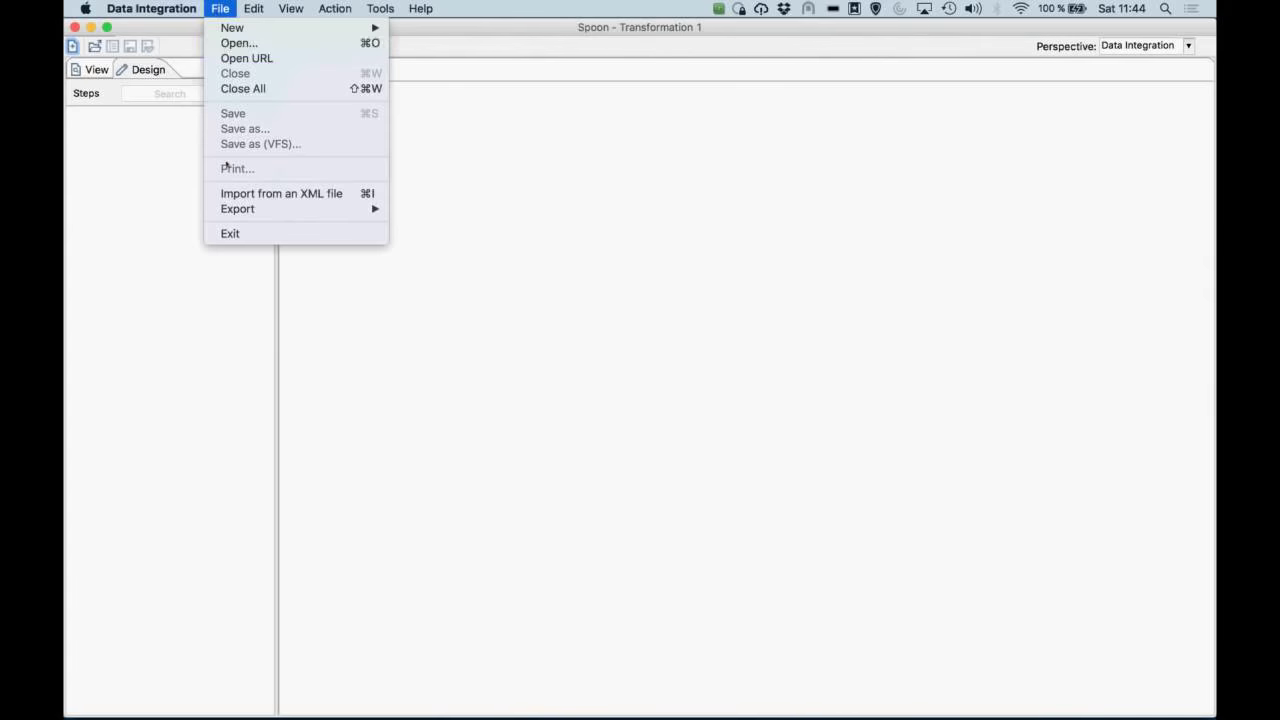
{"action": "left_click", "coordinate": [236, 194]}
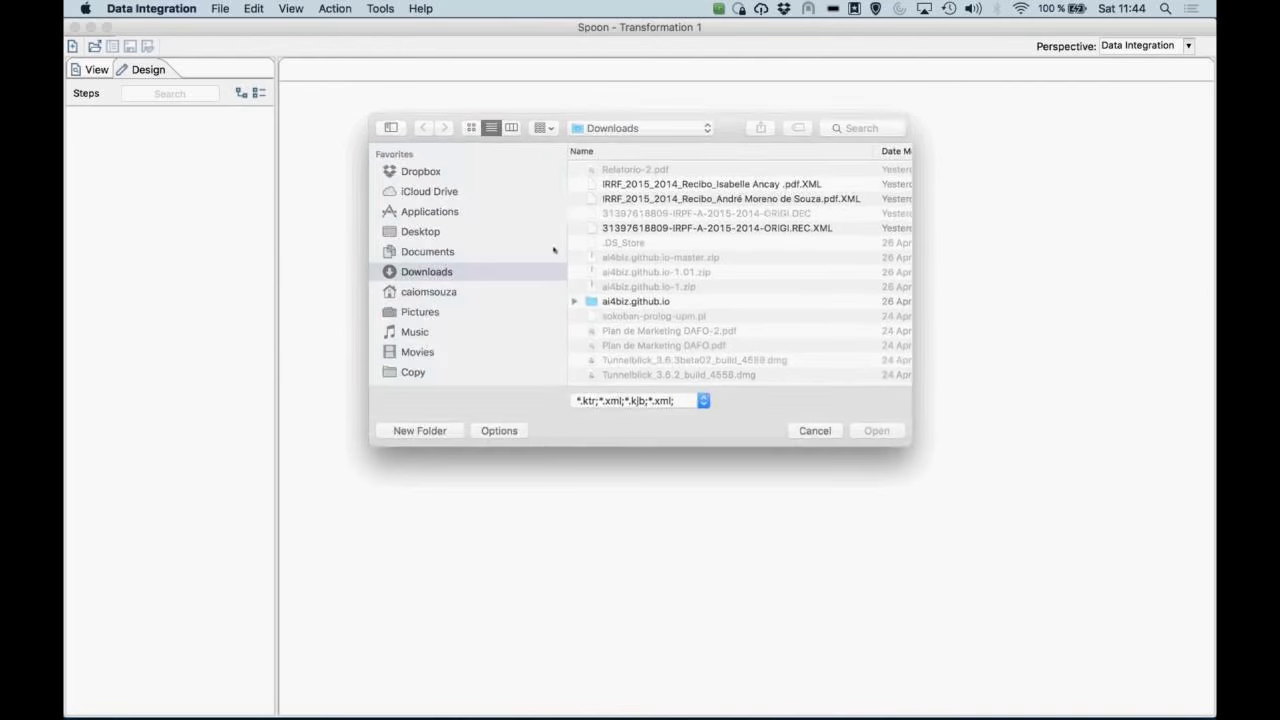
{"action": "scroll", "coordinate": [742, 314], "scroll_direction": "up", "scroll_amount": 1}
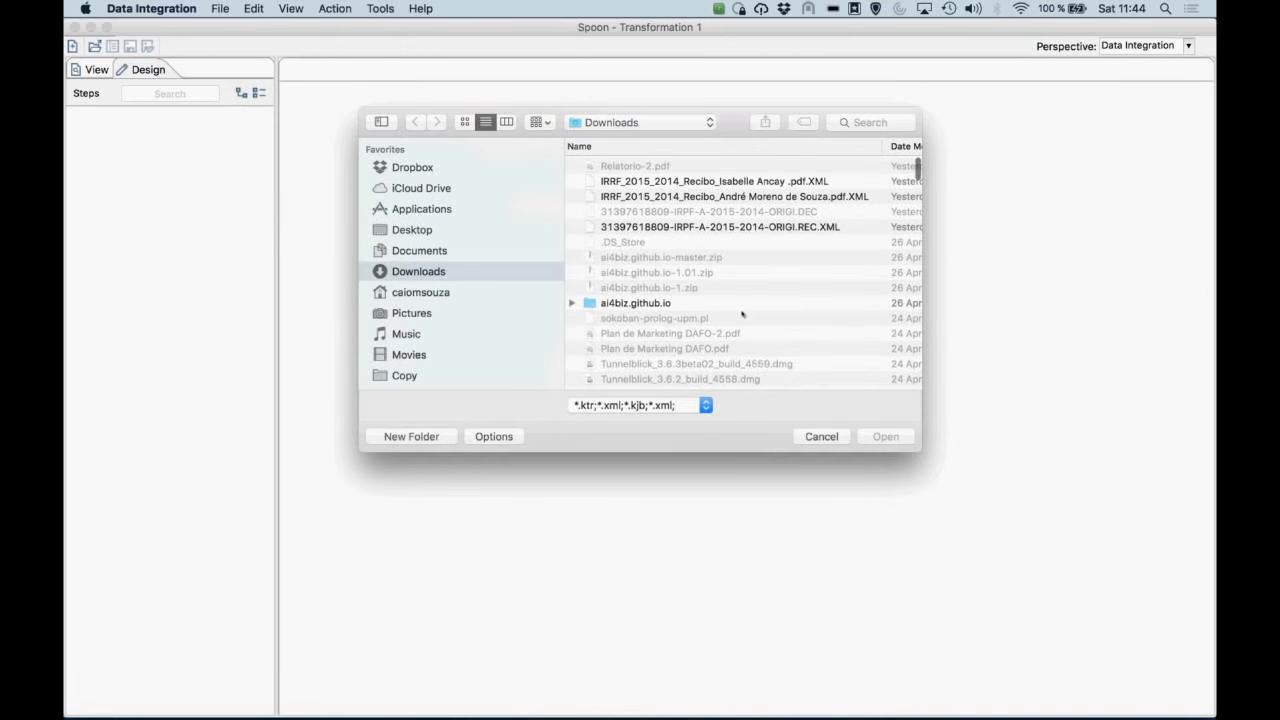
{"action": "scroll", "coordinate": [742, 314], "scroll_direction": "down", "scroll_amount": 5}
{"action": "scroll", "coordinate": [742, 314], "scroll_direction": "down", "scroll_amount": 5}
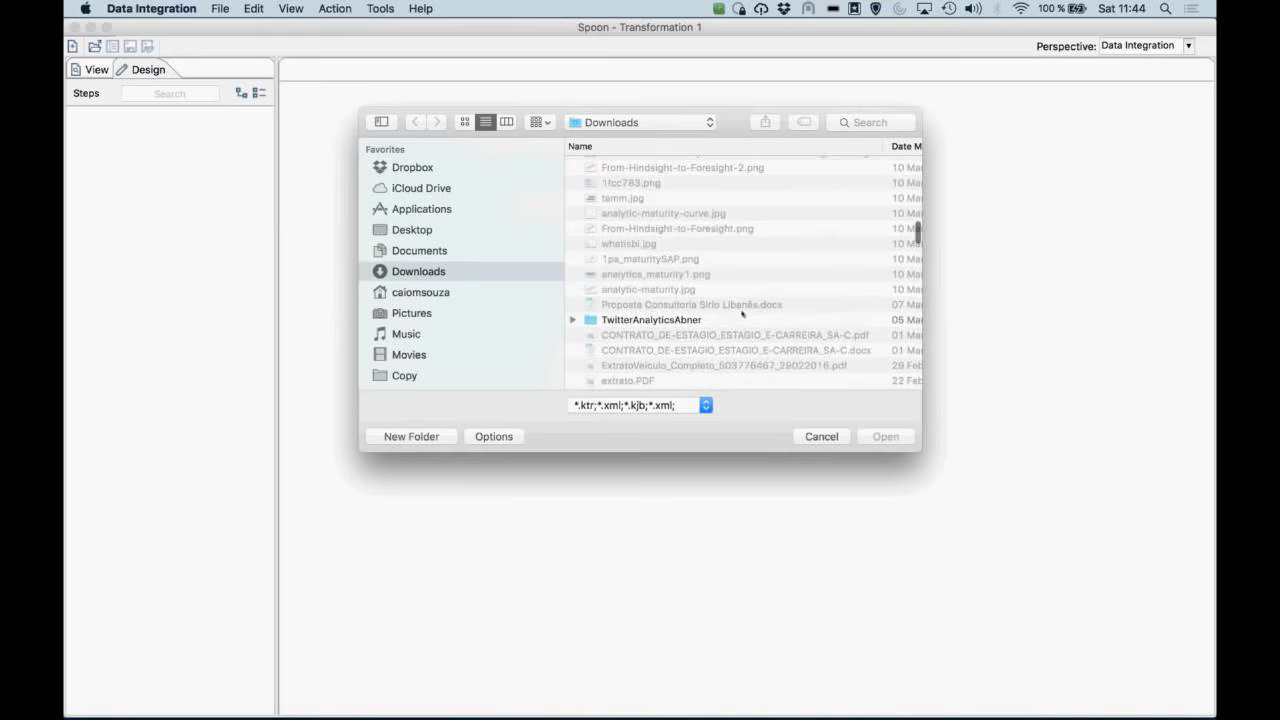
{"action": "scroll", "coordinate": [742, 314], "scroll_direction": "down", "scroll_amount": 5}
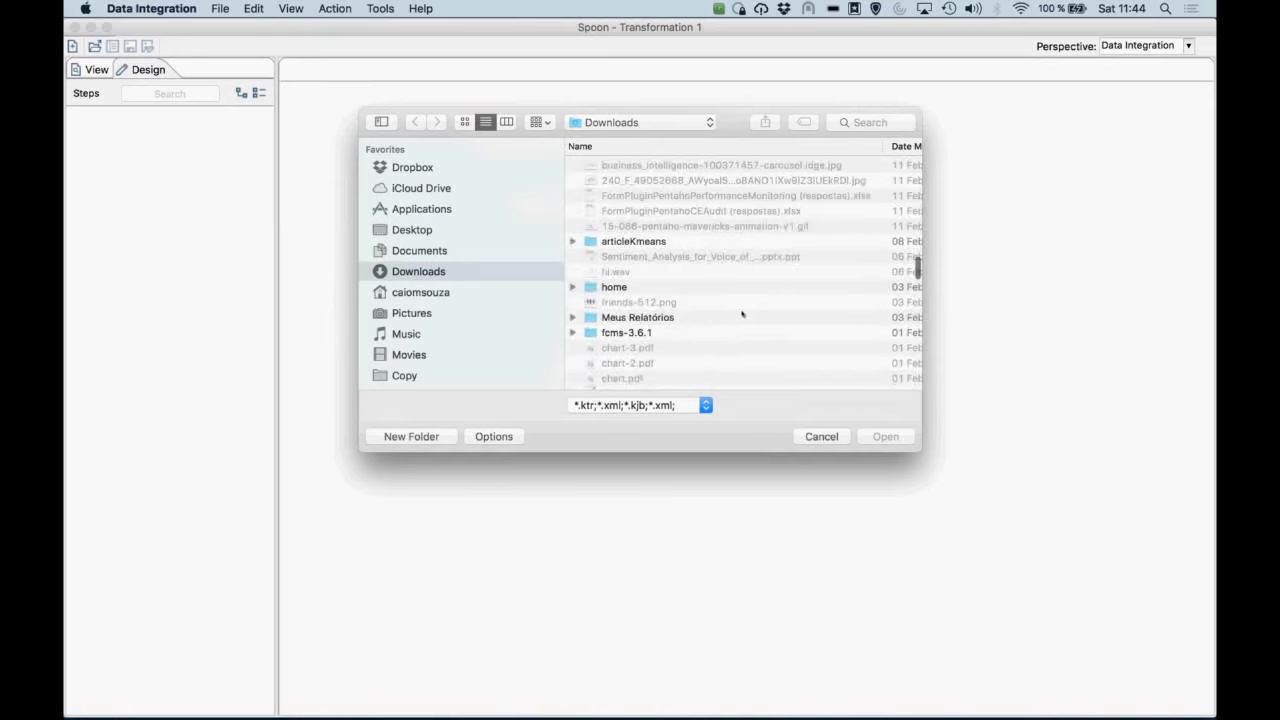
{"action": "scroll", "coordinate": [742, 314], "scroll_direction": "down", "scroll_amount": 10}
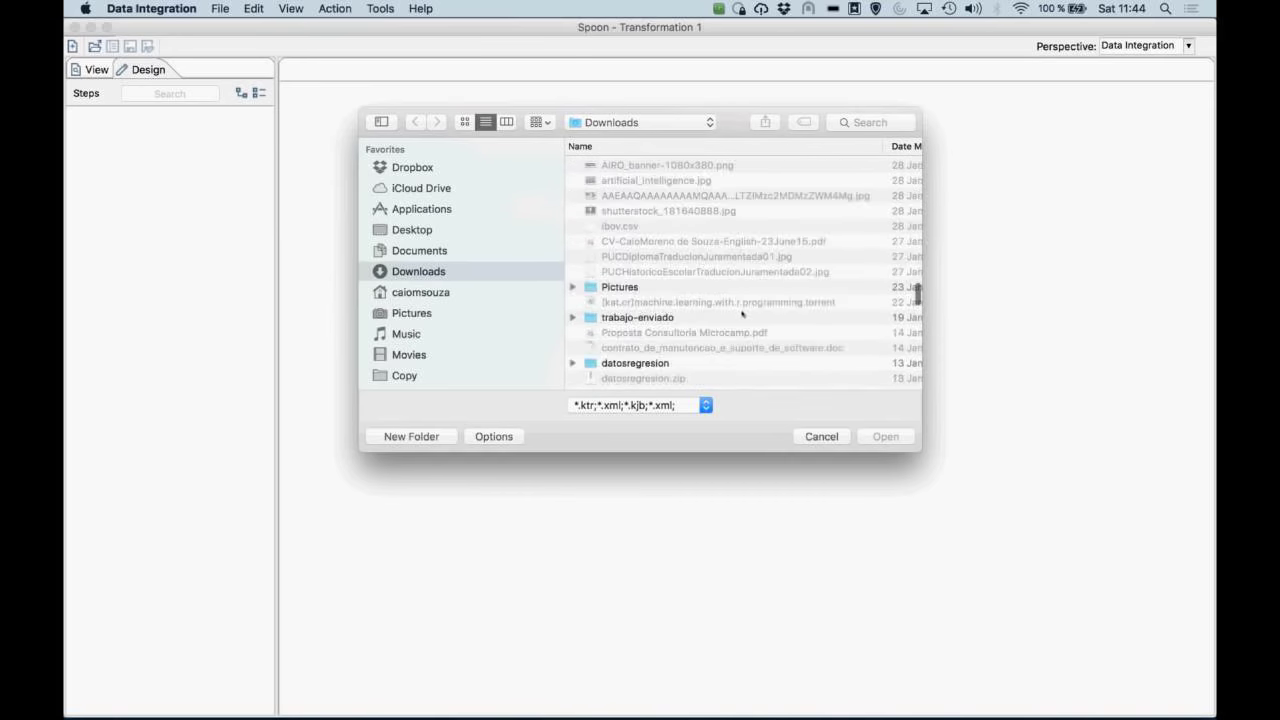
{"action": "scroll", "coordinate": [742, 314], "scroll_direction": "down", "scroll_amount": 10}
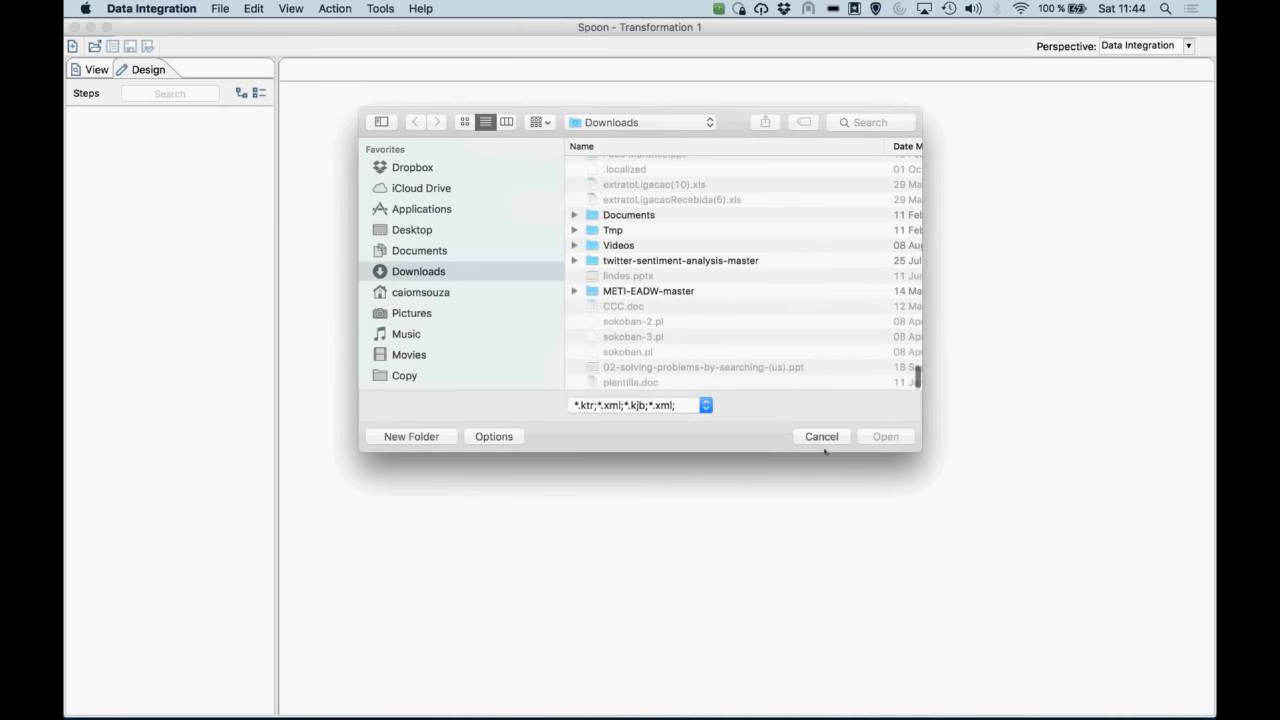
{"action": "left_click", "coordinate": [575, 291]}
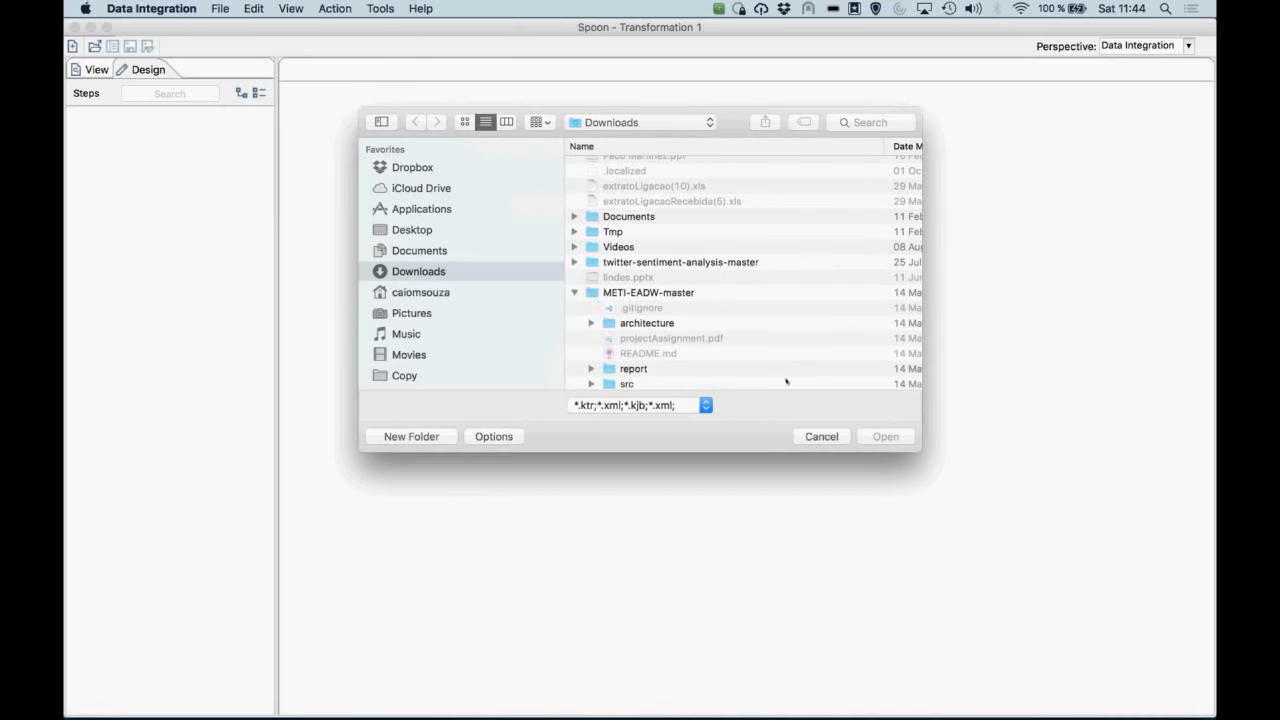
{"action": "left_click", "coordinate": [822, 436]}
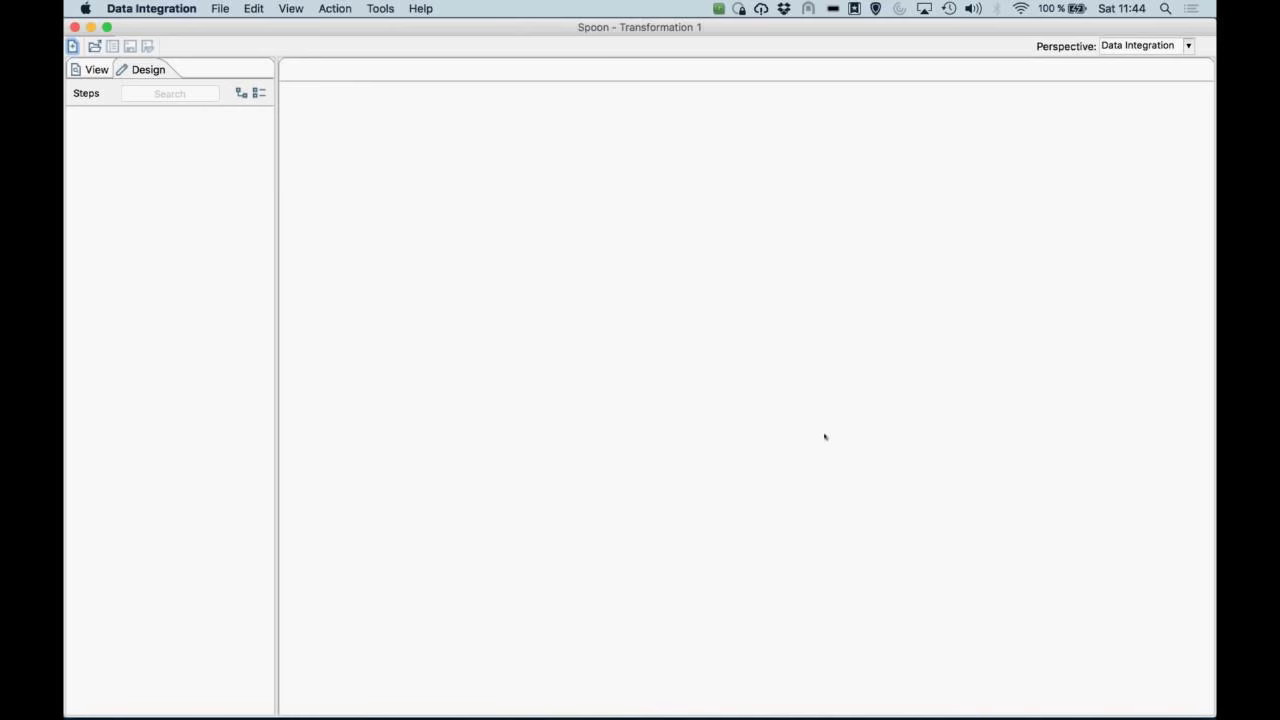
Reveal SICONV-Analytics-master.zip from Firefox's Downloads panel in Finder and extract it.
{"action": "key", "text": "super+Tab"}
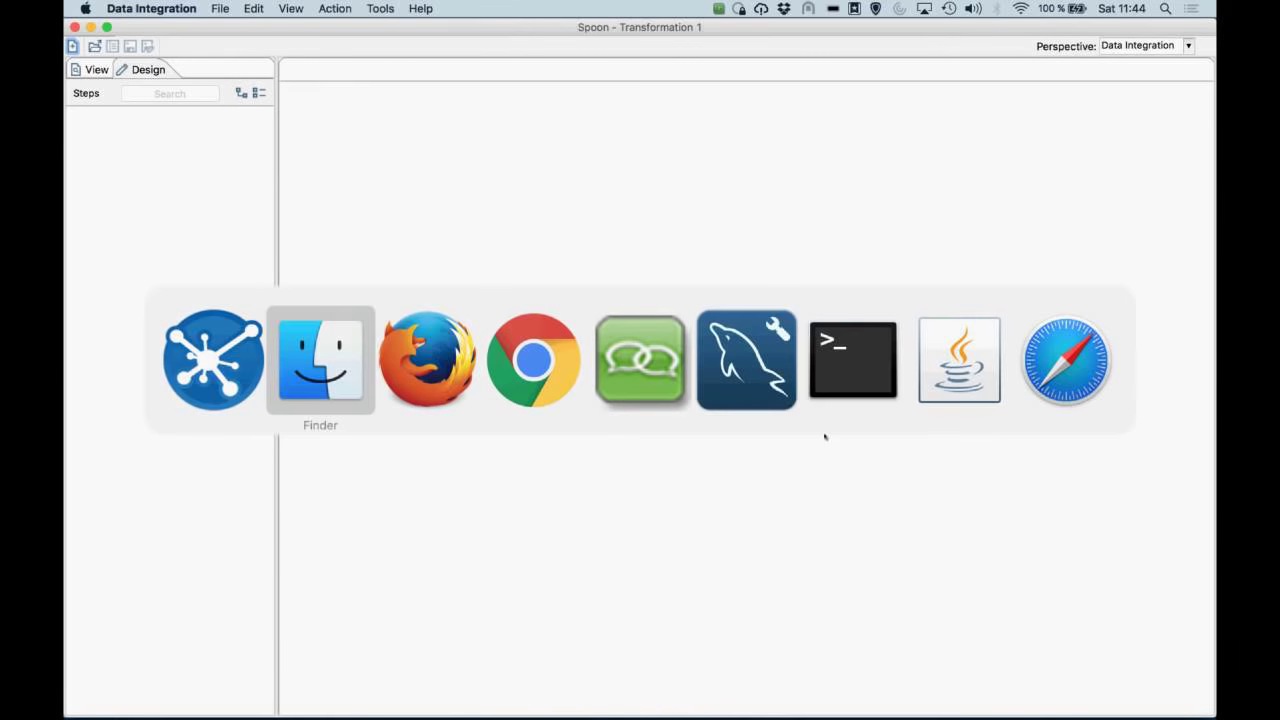
{"action": "key", "text": "super+Tab"}
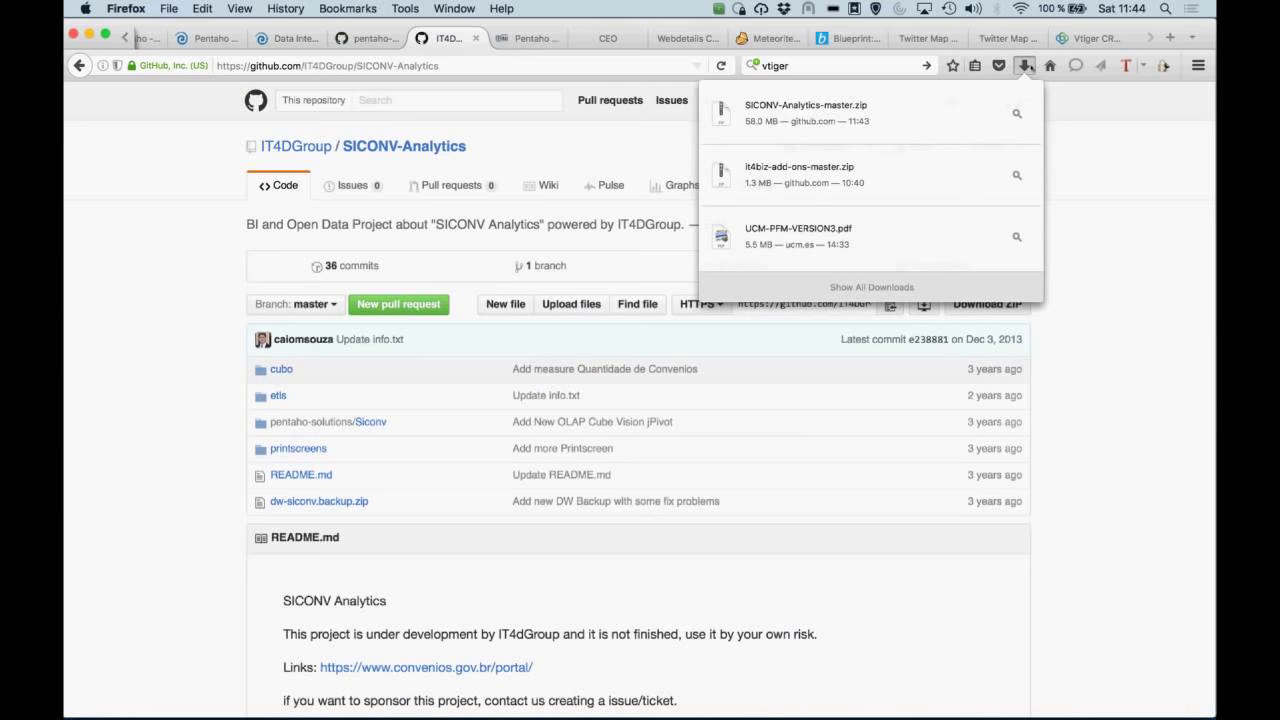
{"action": "left_click", "coordinate": [870, 113]}
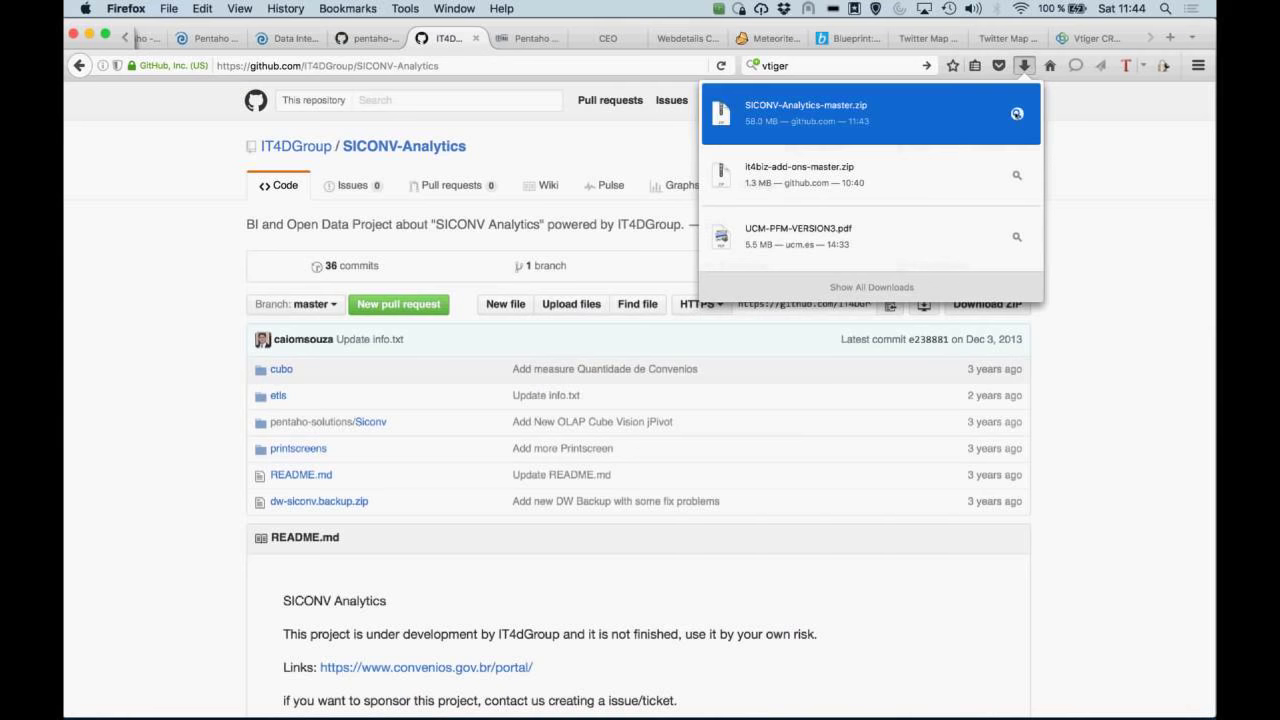
{"action": "left_click", "coordinate": [1016, 113]}
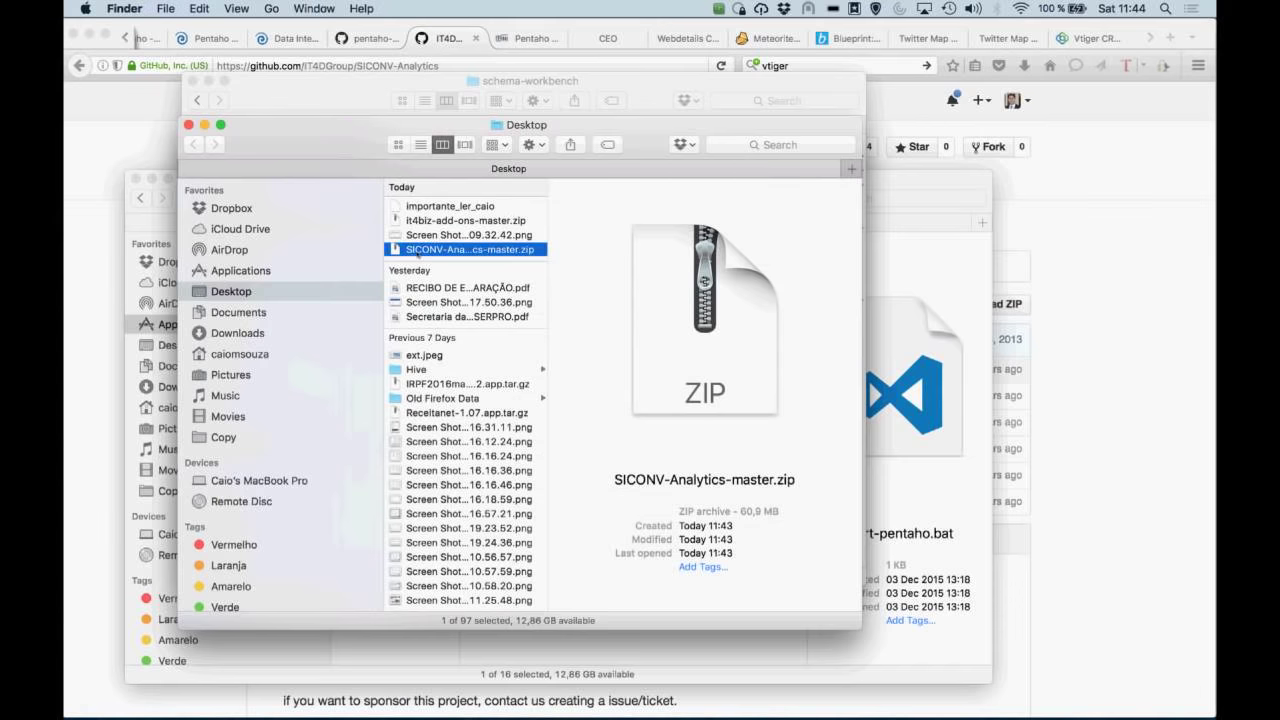
{"action": "double_click", "coordinate": [417, 254]}
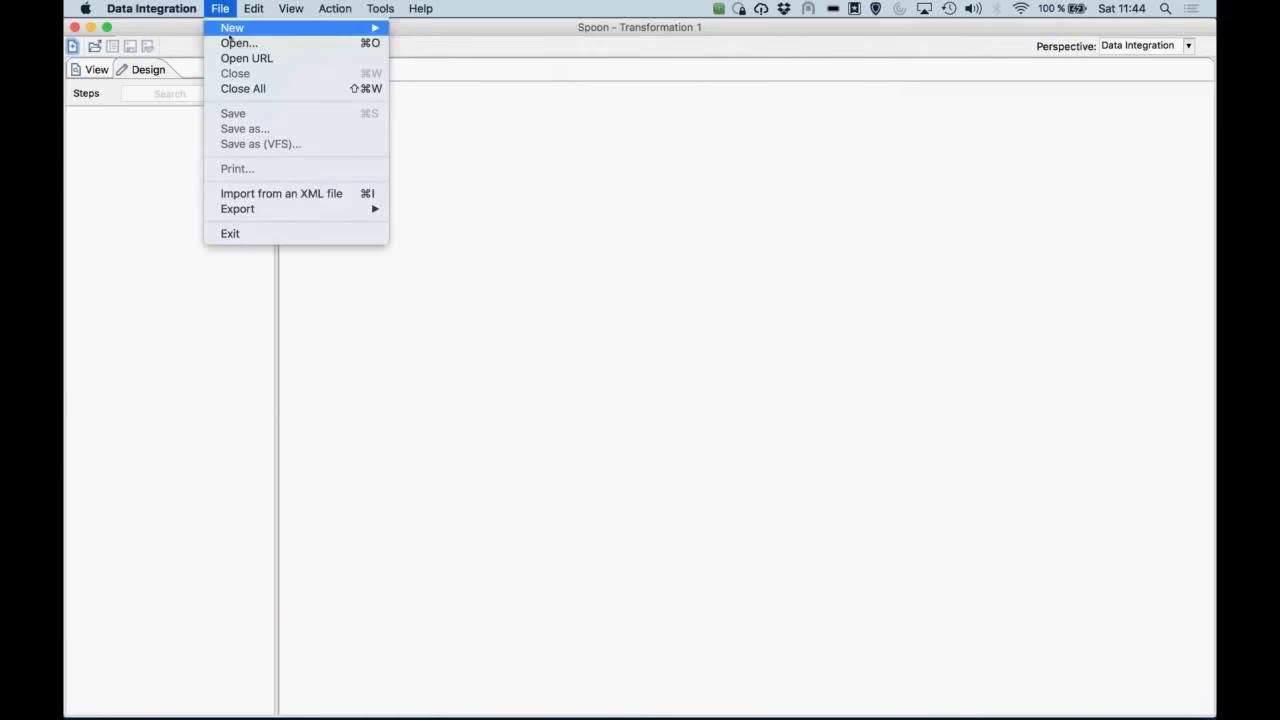
Import job_dm_convenios_siconv.kjb from Desktop > SICONV-Analytics-master > etls as an XML job.
{"action": "left_click", "coordinate": [286, 195]}
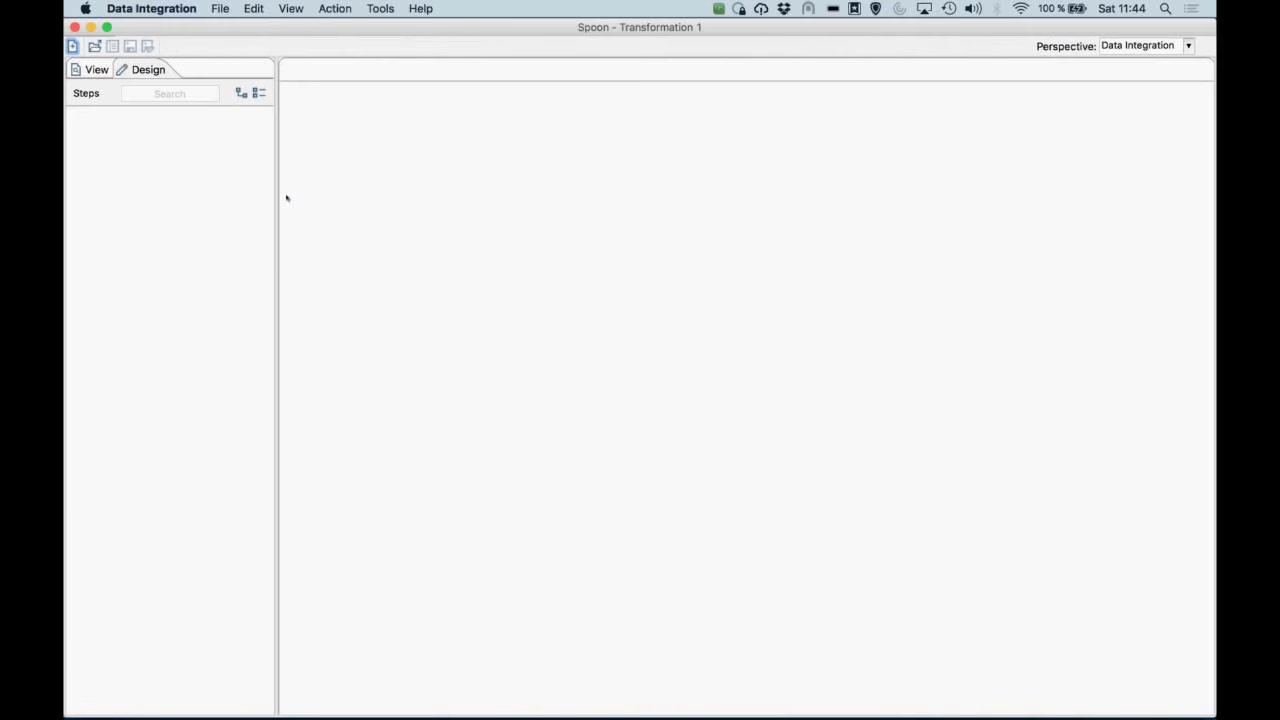
{"action": "left_click", "coordinate": [441, 231]}
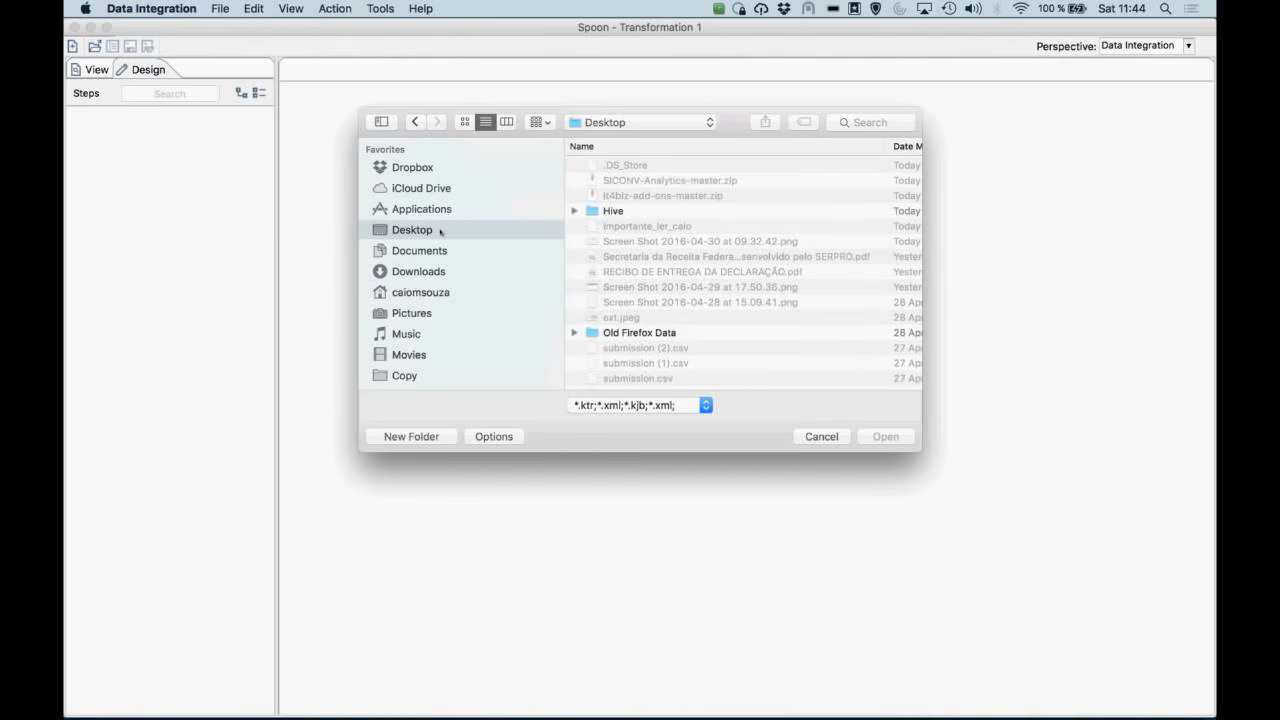
{"action": "scroll", "coordinate": [703, 264], "scroll_direction": "up", "scroll_amount": 2}
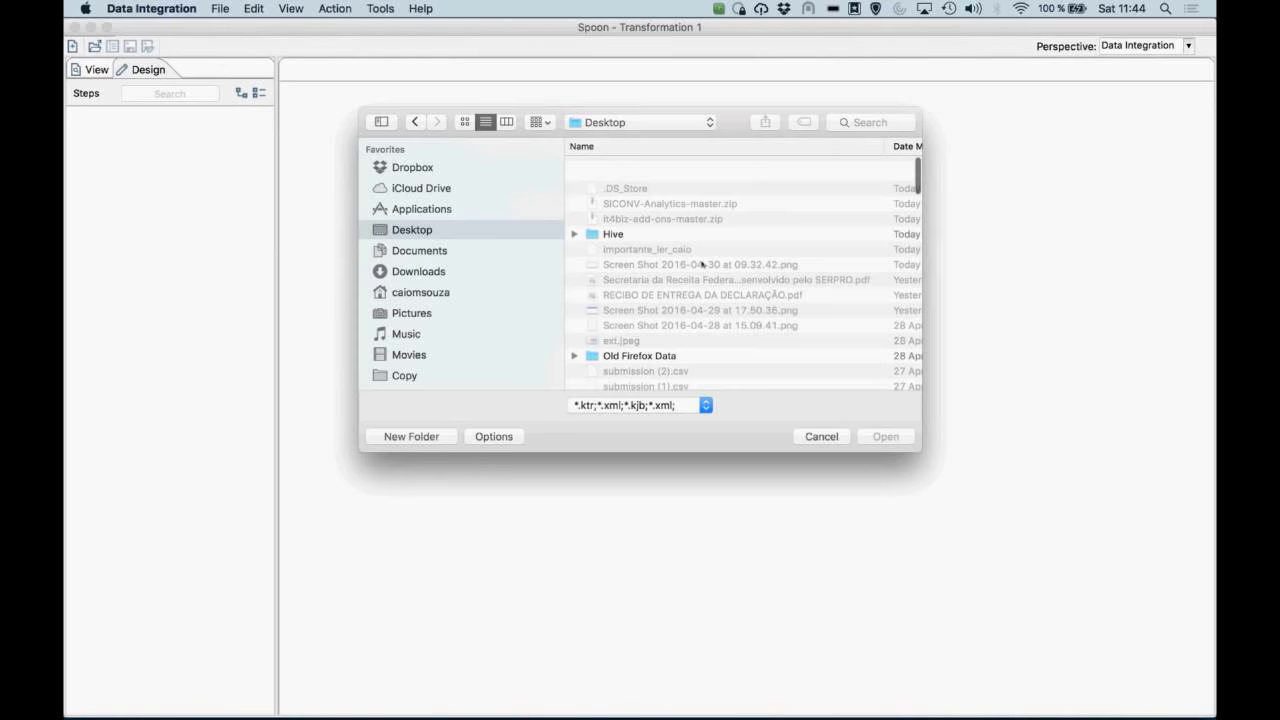
{"action": "scroll", "coordinate": [703, 264], "scroll_direction": "down", "scroll_amount": 15}
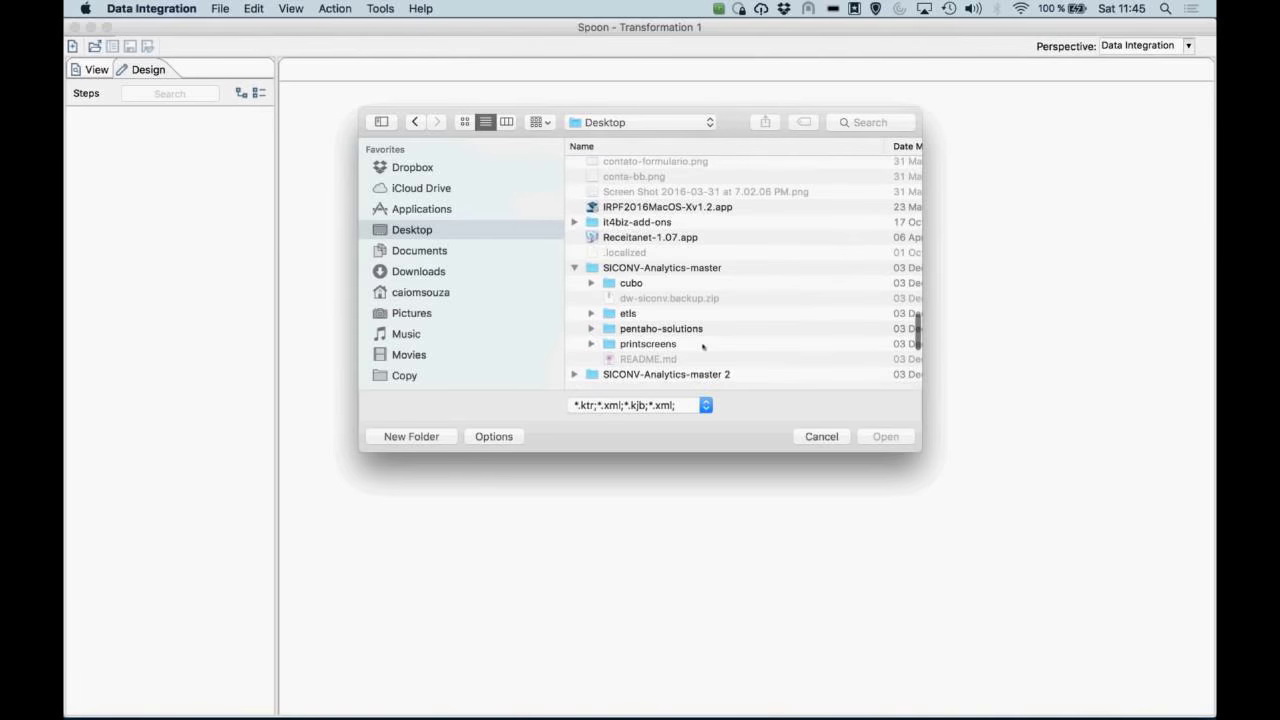
{"action": "left_click", "coordinate": [591, 321]}
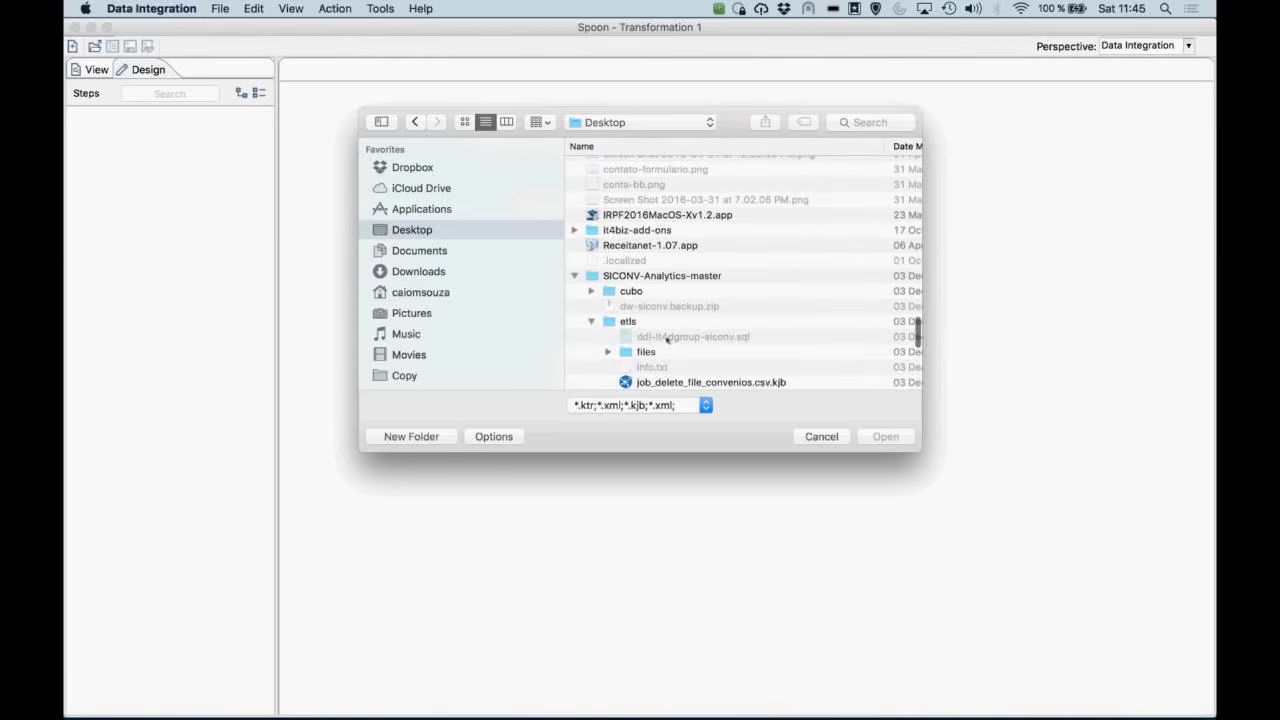
{"action": "scroll", "coordinate": [667, 339], "scroll_direction": "down", "scroll_amount": 5}
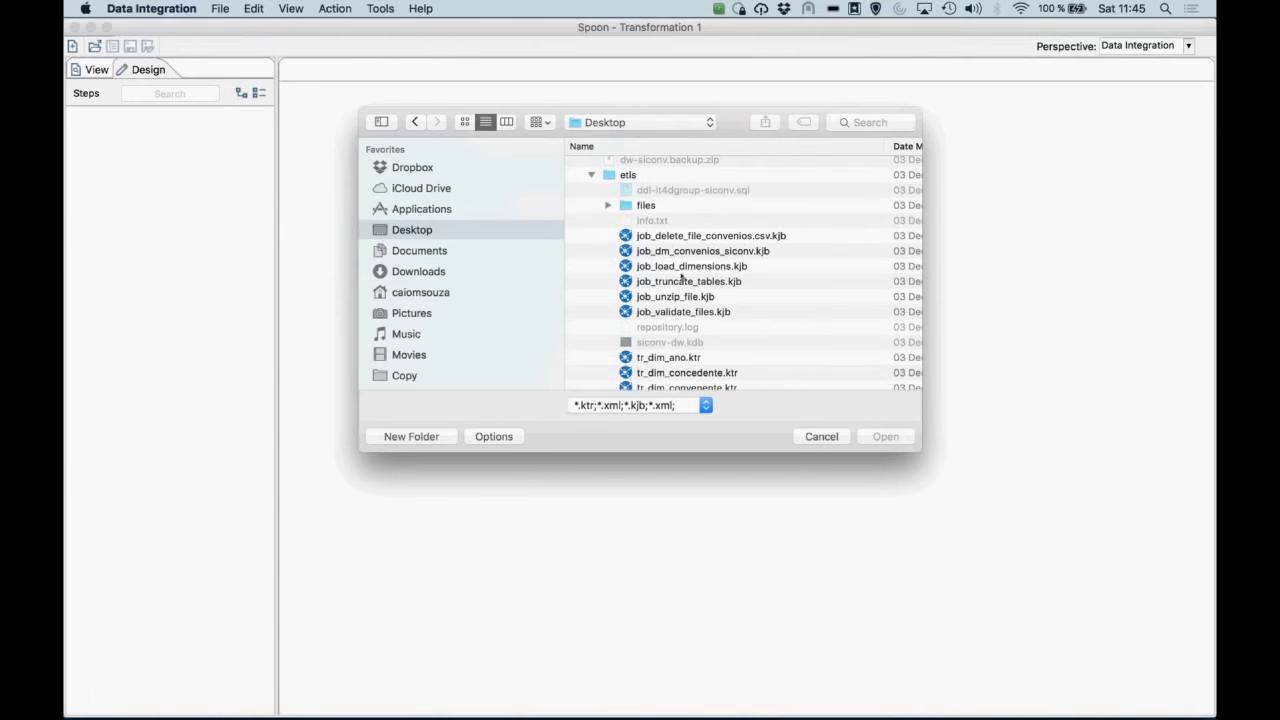
{"action": "scroll", "coordinate": [667, 253], "scroll_direction": "down", "scroll_amount": 10}
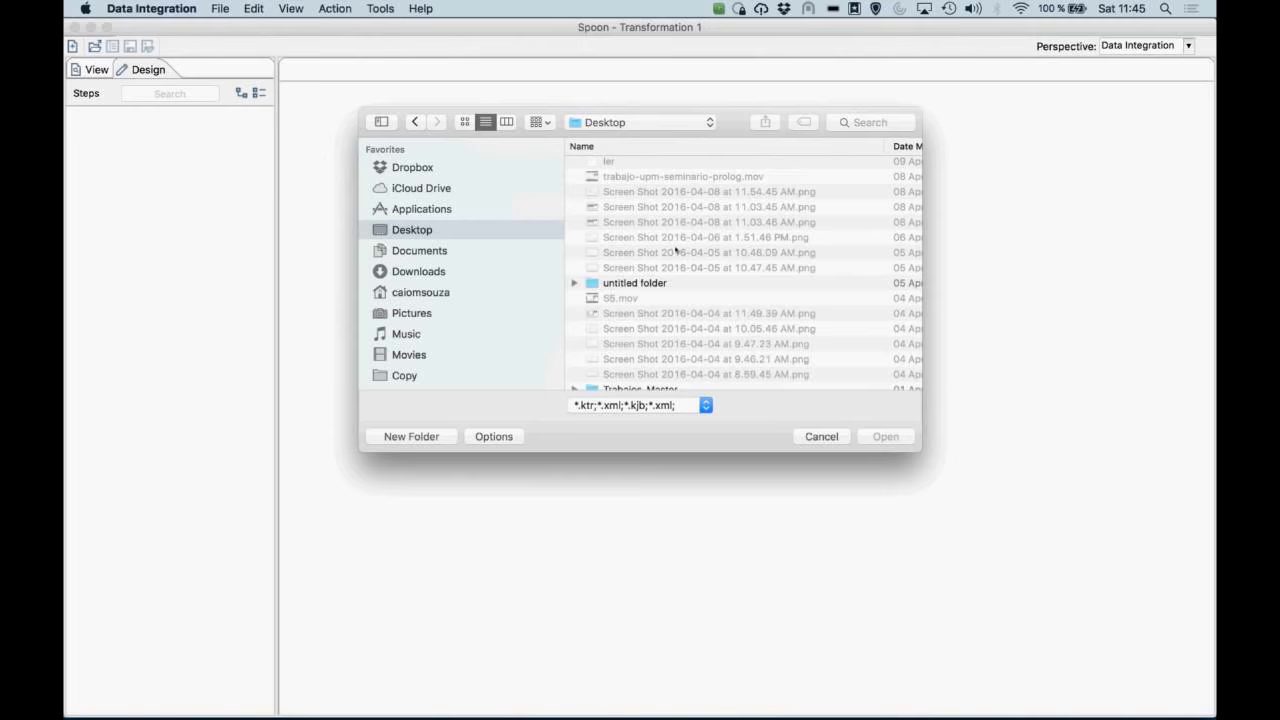
{"action": "scroll", "coordinate": [676, 250], "scroll_direction": "up", "scroll_amount": 10}
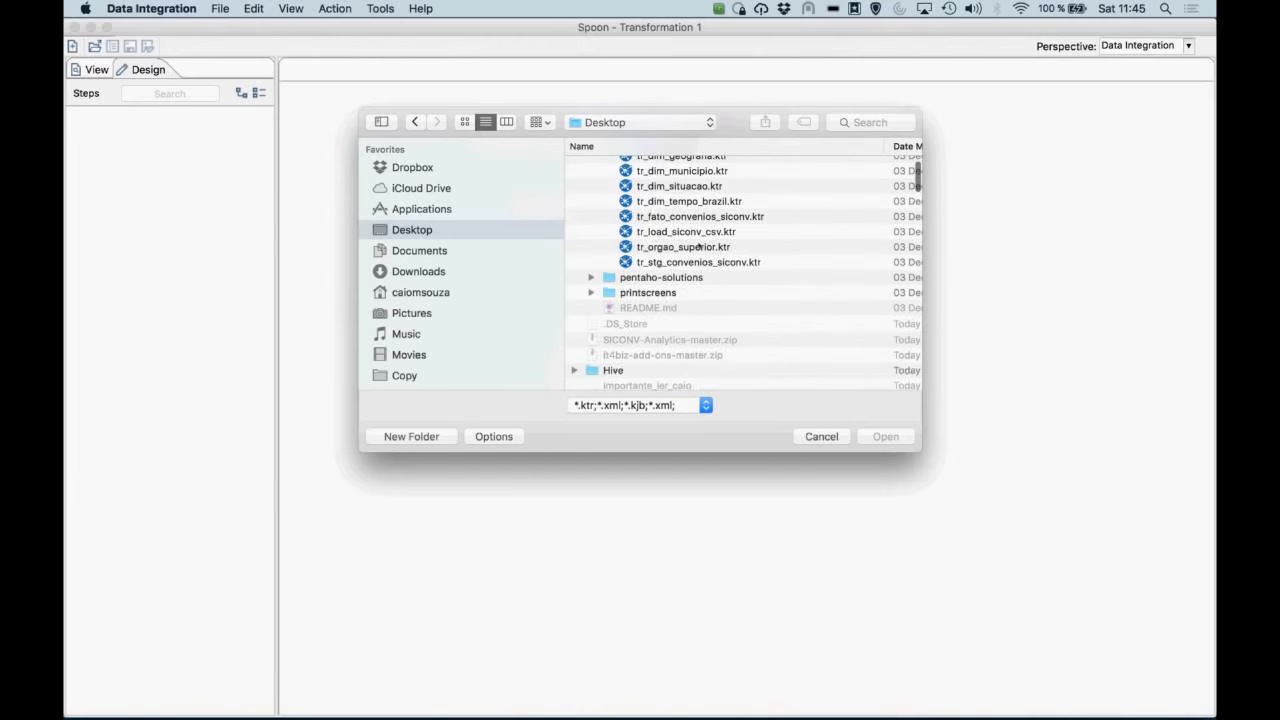
{"action": "scroll", "coordinate": [698, 245], "scroll_direction": "up", "scroll_amount": 5}
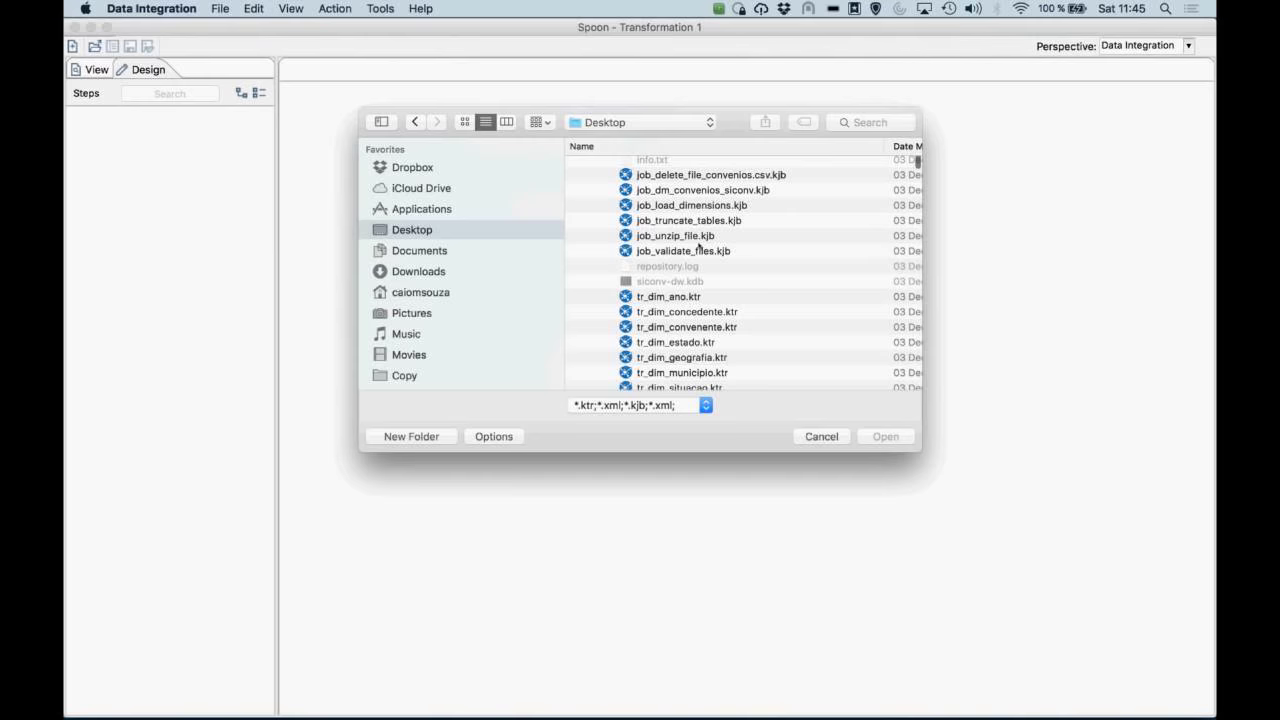
{"action": "scroll", "coordinate": [700, 246], "scroll_direction": "up", "scroll_amount": 1}
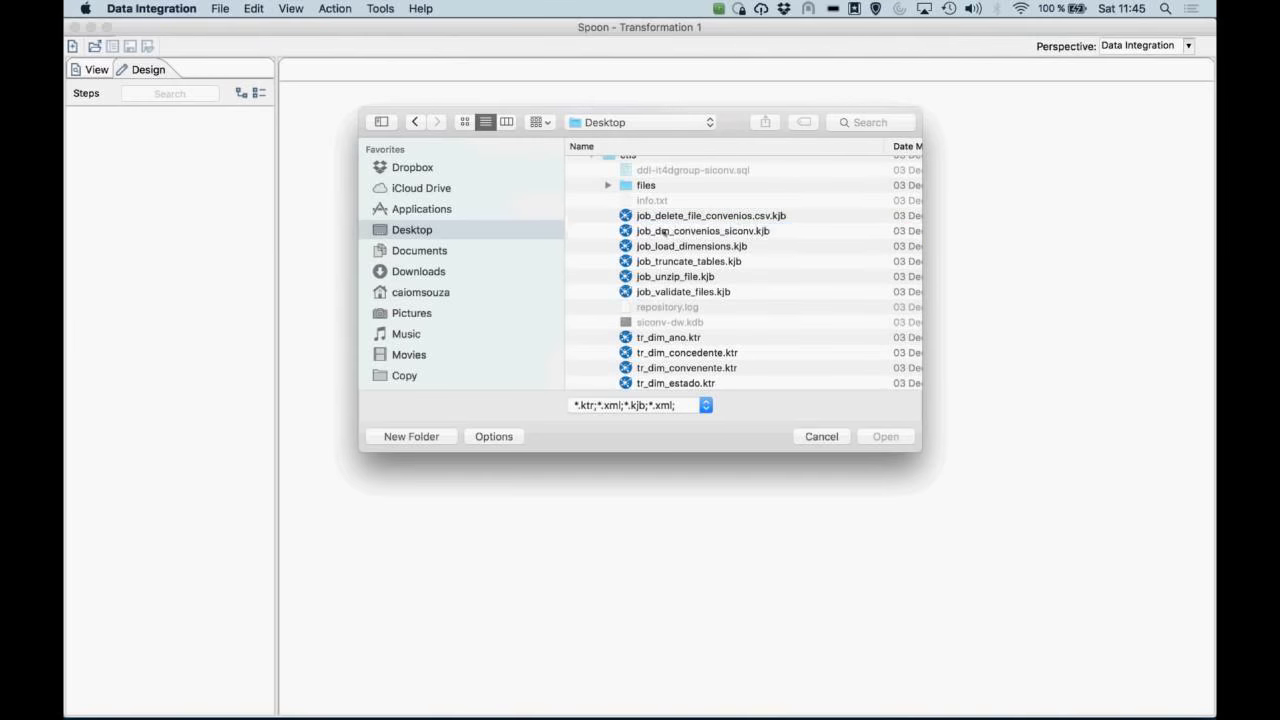
{"action": "left_click", "coordinate": [665, 231]}
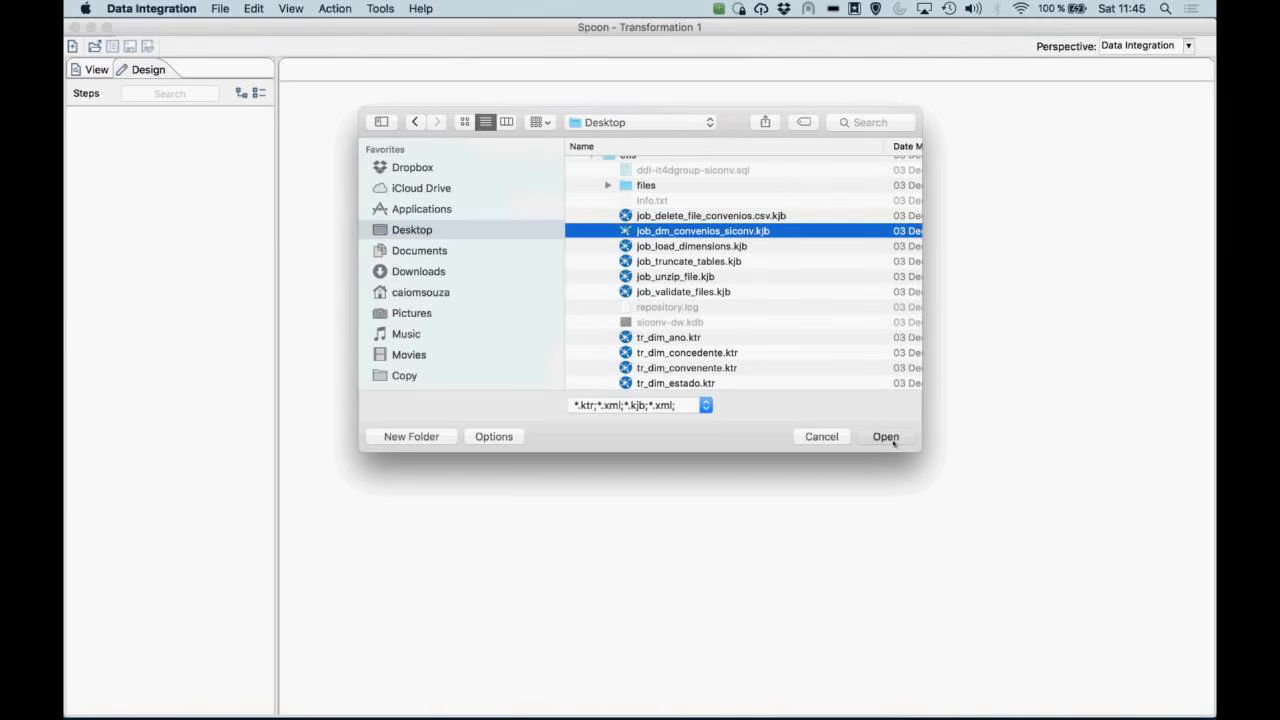
{"action": "left_click", "coordinate": [885, 437]}
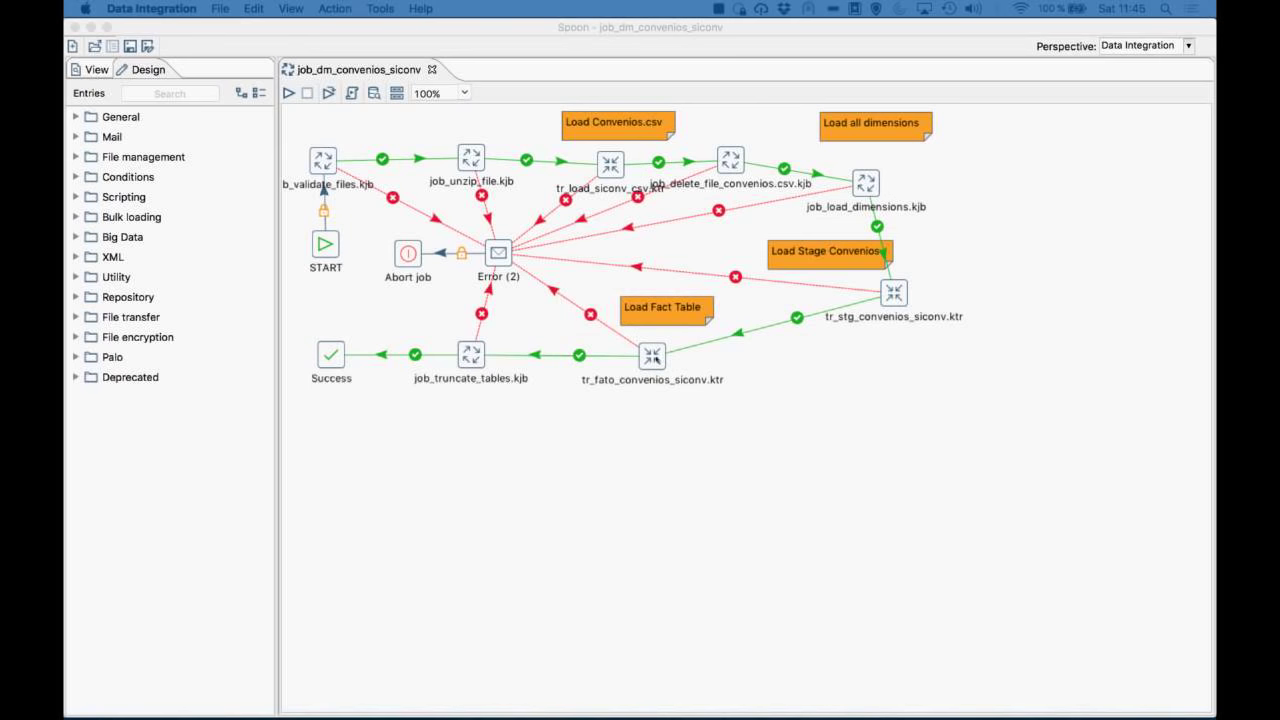
Line up tr_fato_convenios_siconv.ktr, job_truncate_tables.kjb and Success along the bottom row.
{"action": "left_click_drag", "start_coordinate": [652, 358], "coordinate": [756, 387]}
{"action": "left_click_drag", "start_coordinate": [471, 355], "coordinate": [550, 399]}
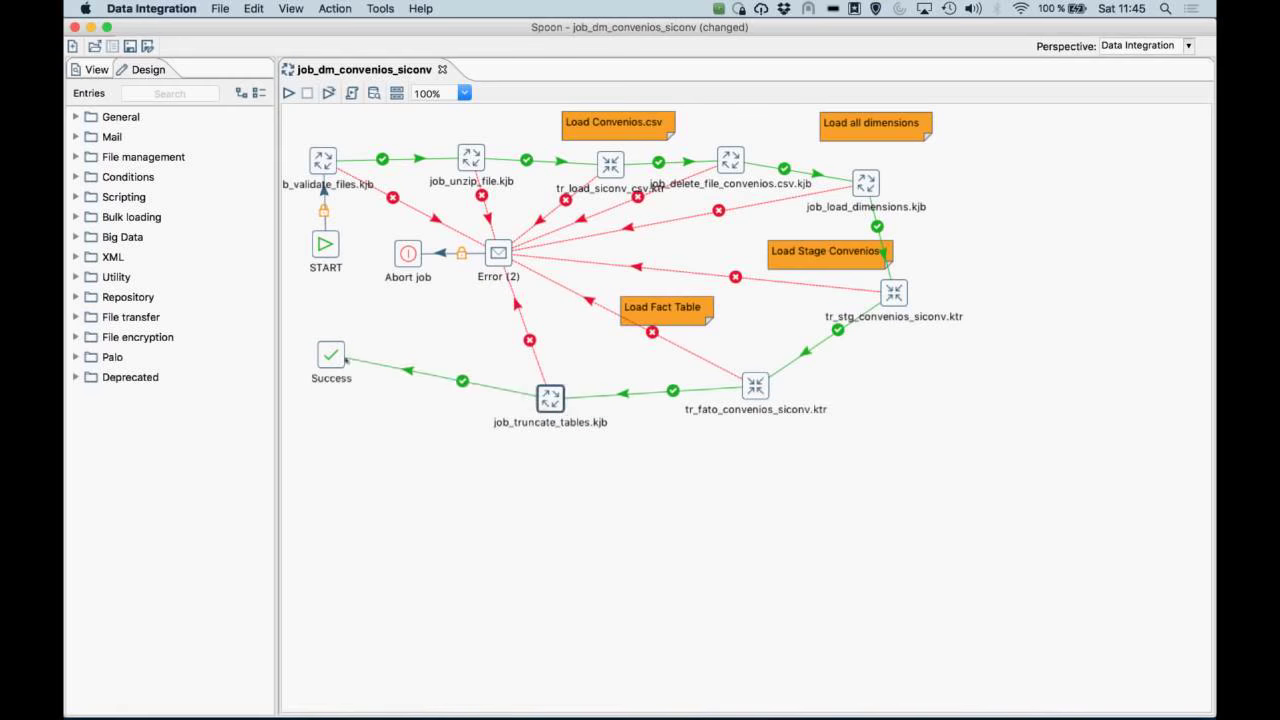
{"action": "left_click_drag", "start_coordinate": [331, 354], "coordinate": [332, 398]}
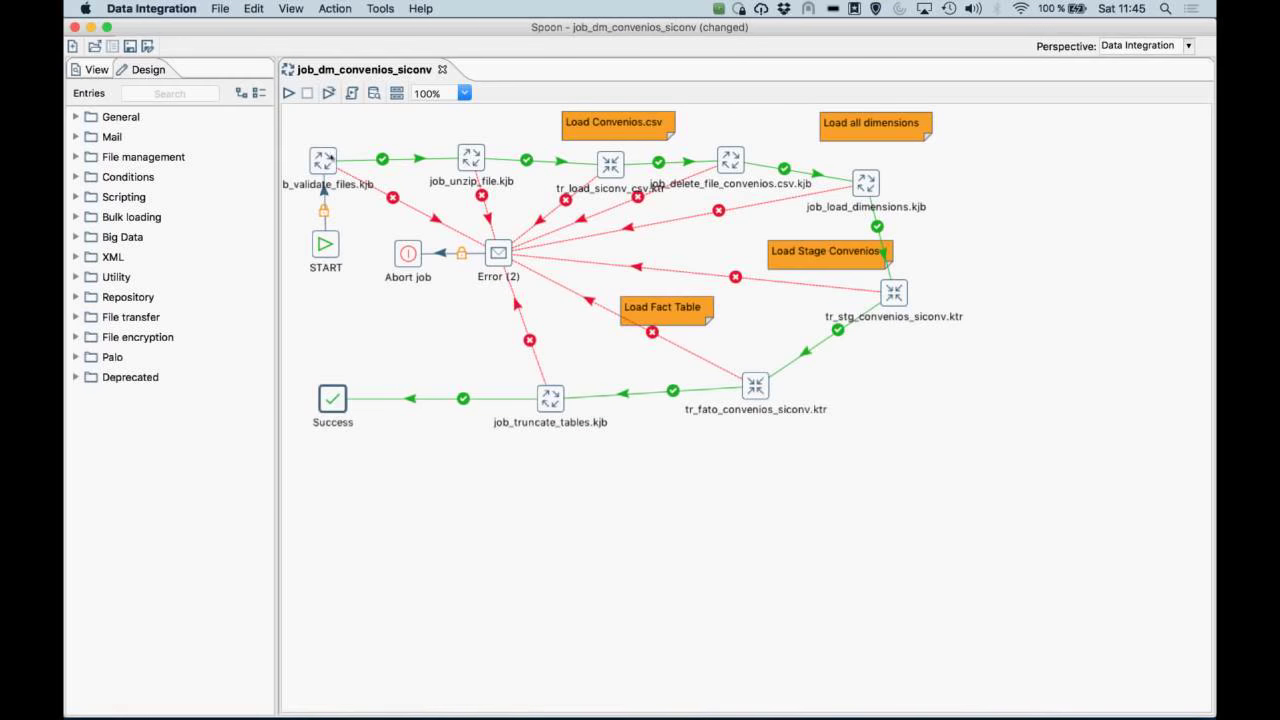
Align job_validate_files, job_unzip_file, tr_load_siconv_csv, delete-file and load-dimensions entries along the top row.
{"action": "left_click_drag", "start_coordinate": [329, 157], "coordinate": [352, 145]}
{"action": "left_click_drag", "start_coordinate": [472, 158], "coordinate": [487, 143]}
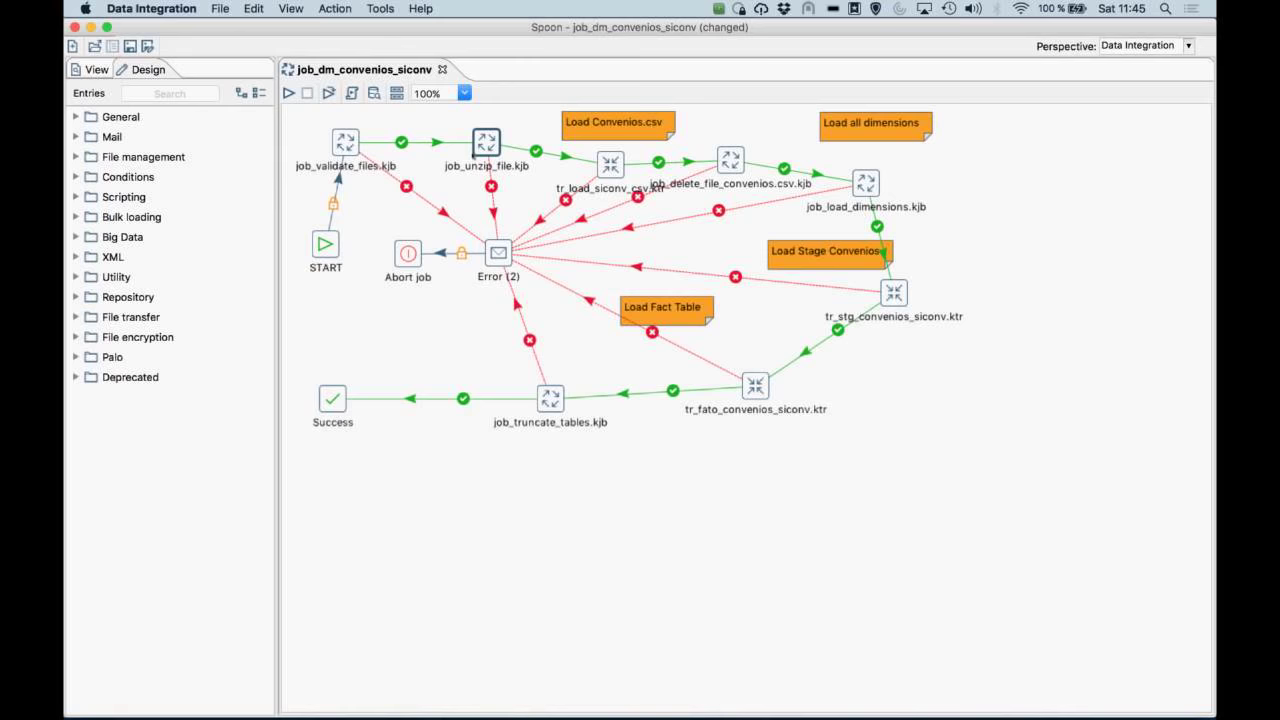
{"action": "left_click_drag", "start_coordinate": [617, 176], "coordinate": [612, 156]}
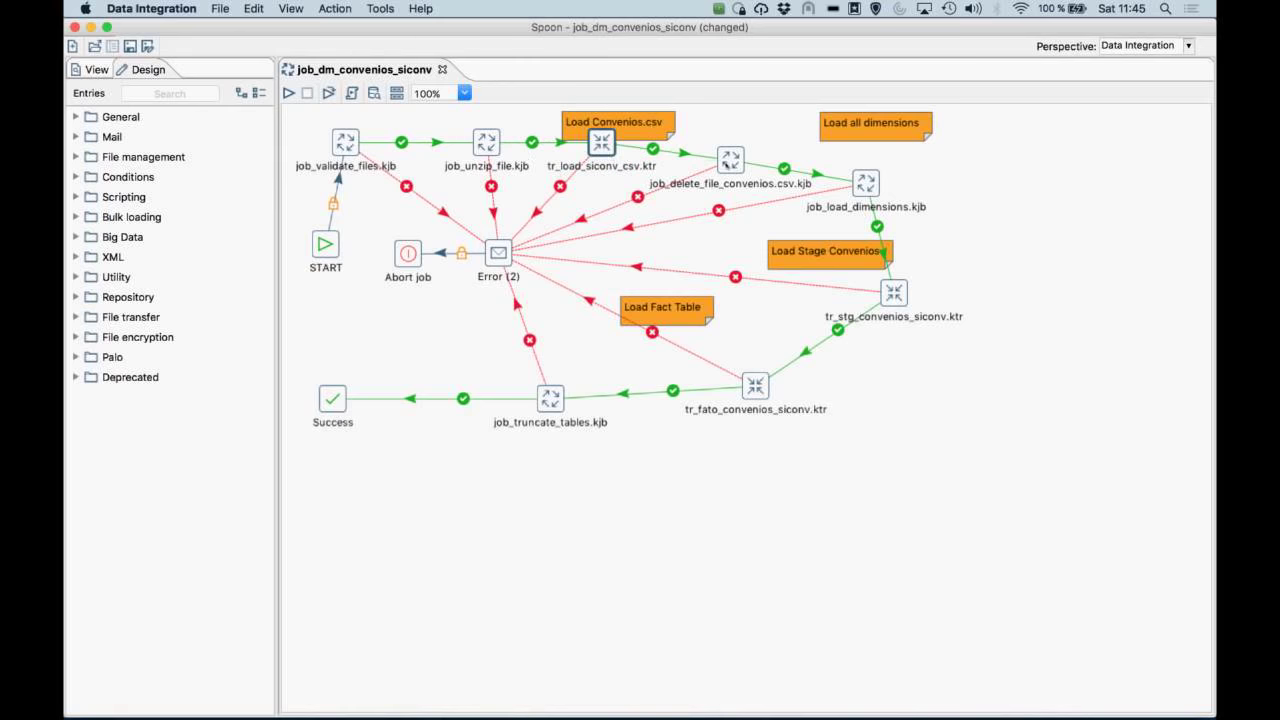
{"action": "left_click_drag", "start_coordinate": [740, 167], "coordinate": [740, 149]}
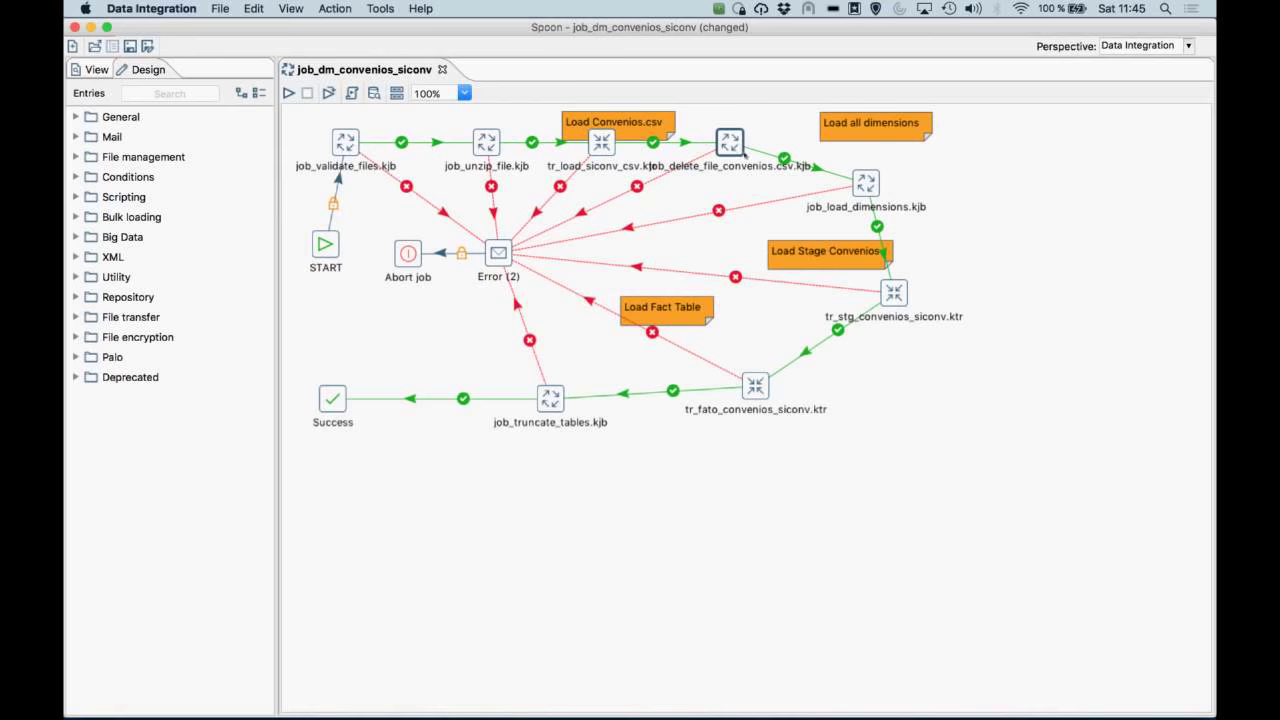
{"action": "left_click_drag", "start_coordinate": [867, 189], "coordinate": [876, 173]}
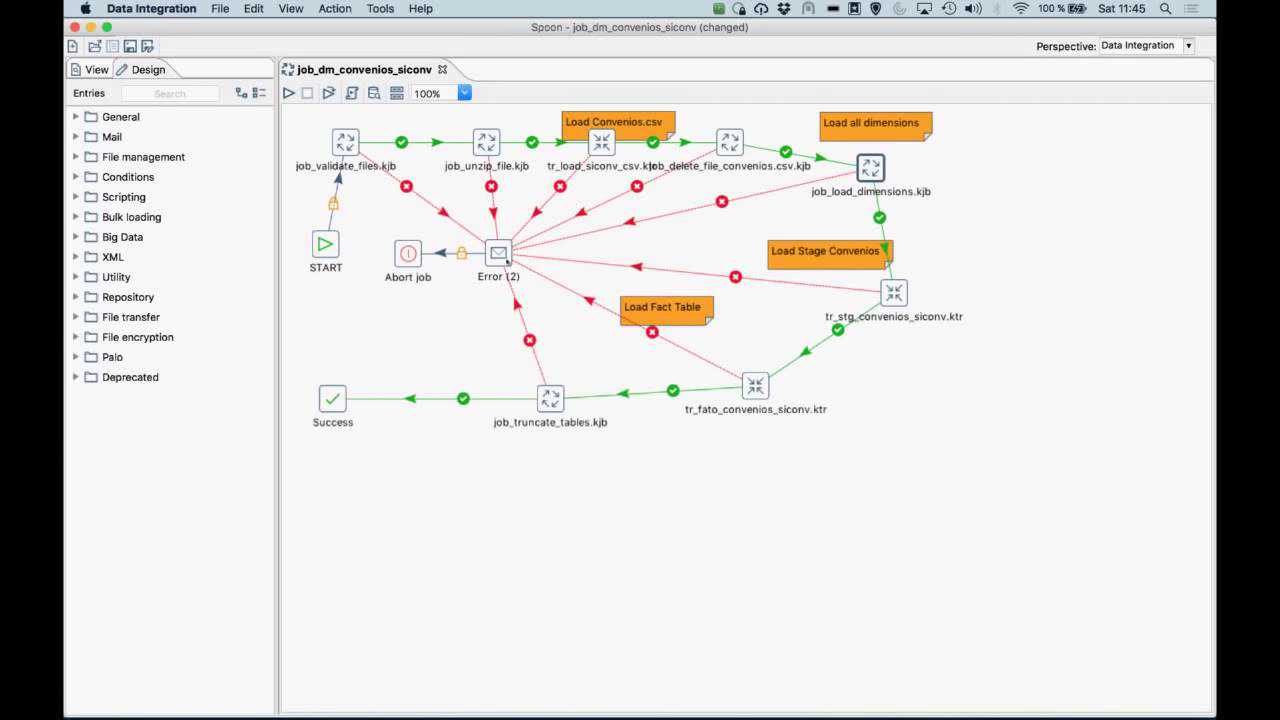
{"action": "mouse_move", "coordinate": [510, 254]}
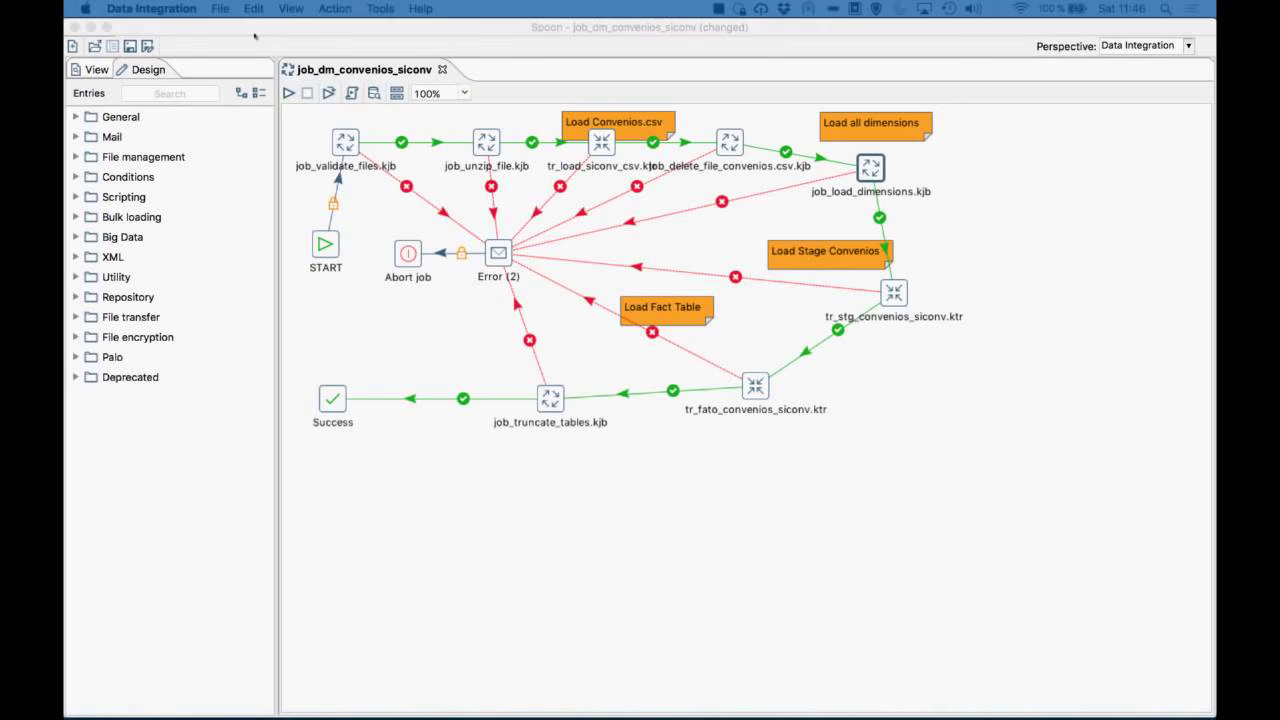
Open tr_dim_concedente.ktr from the etls folder in a new tab.
{"action": "left_click", "coordinate": [220, 8]}
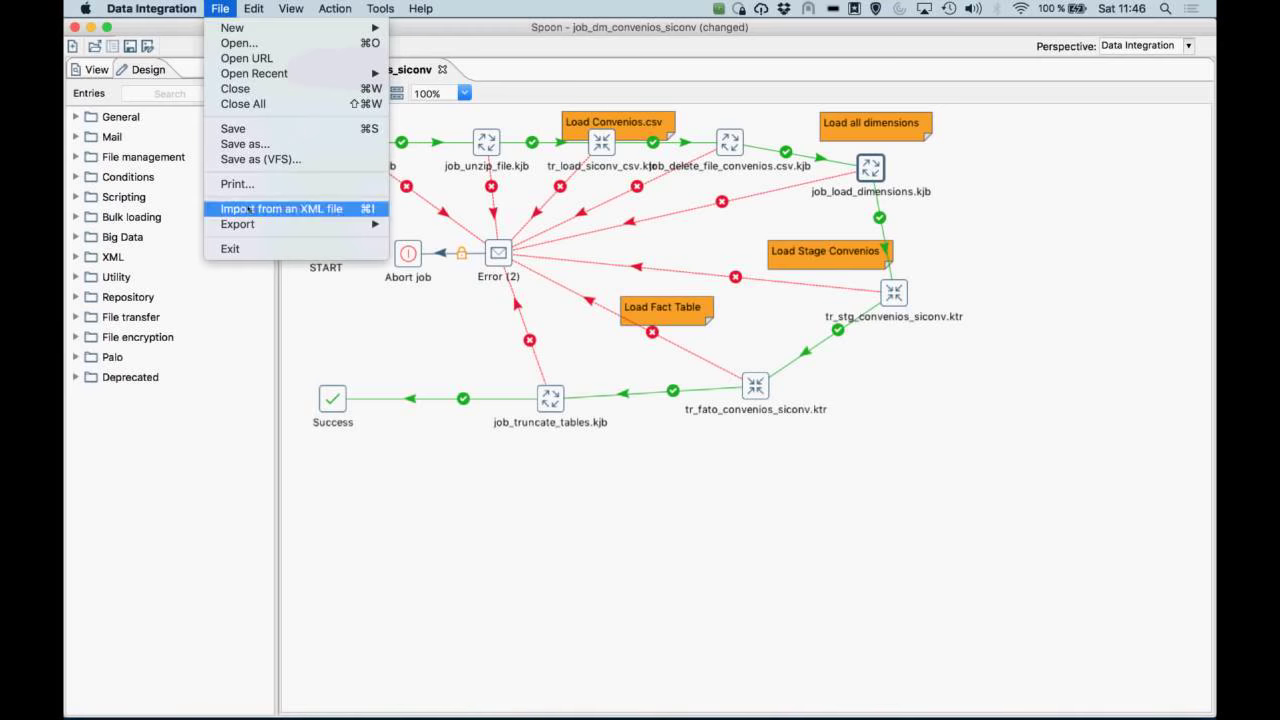
{"action": "key", "text": "Escape"}
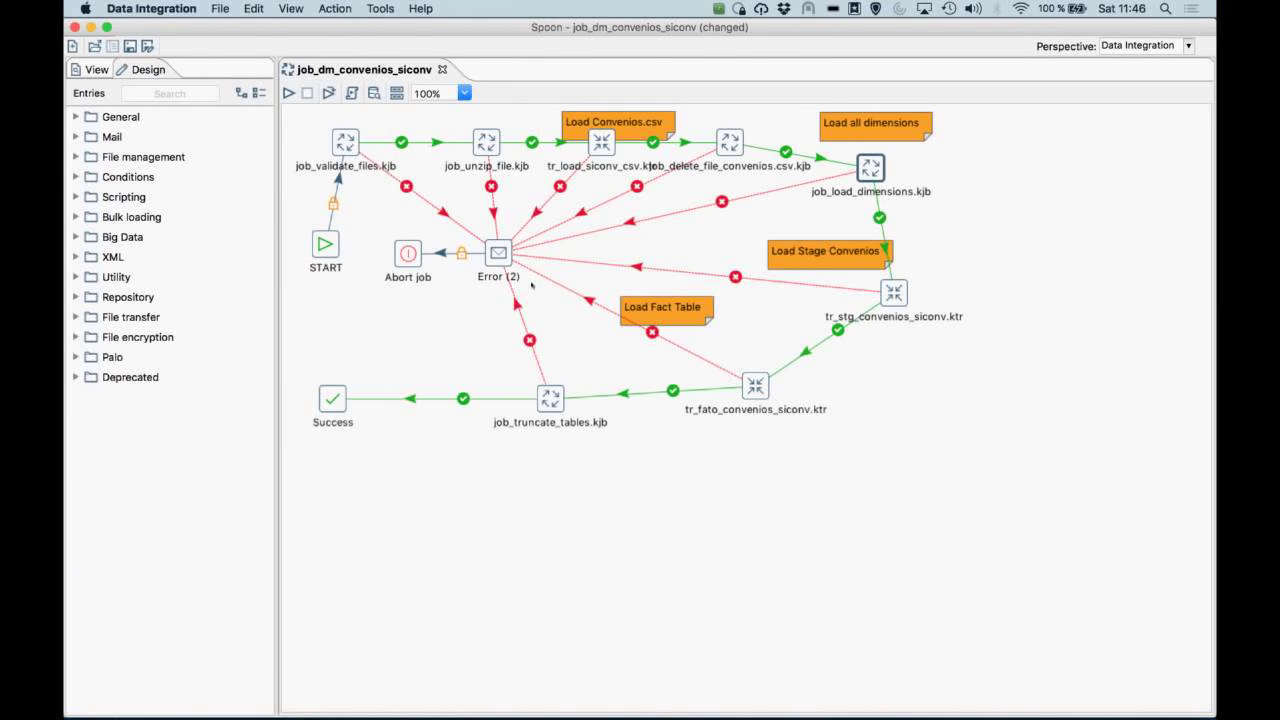
{"action": "key", "text": "super+o"}
{"action": "scroll", "coordinate": [641, 261], "scroll_direction": "down", "scroll_amount": 5}
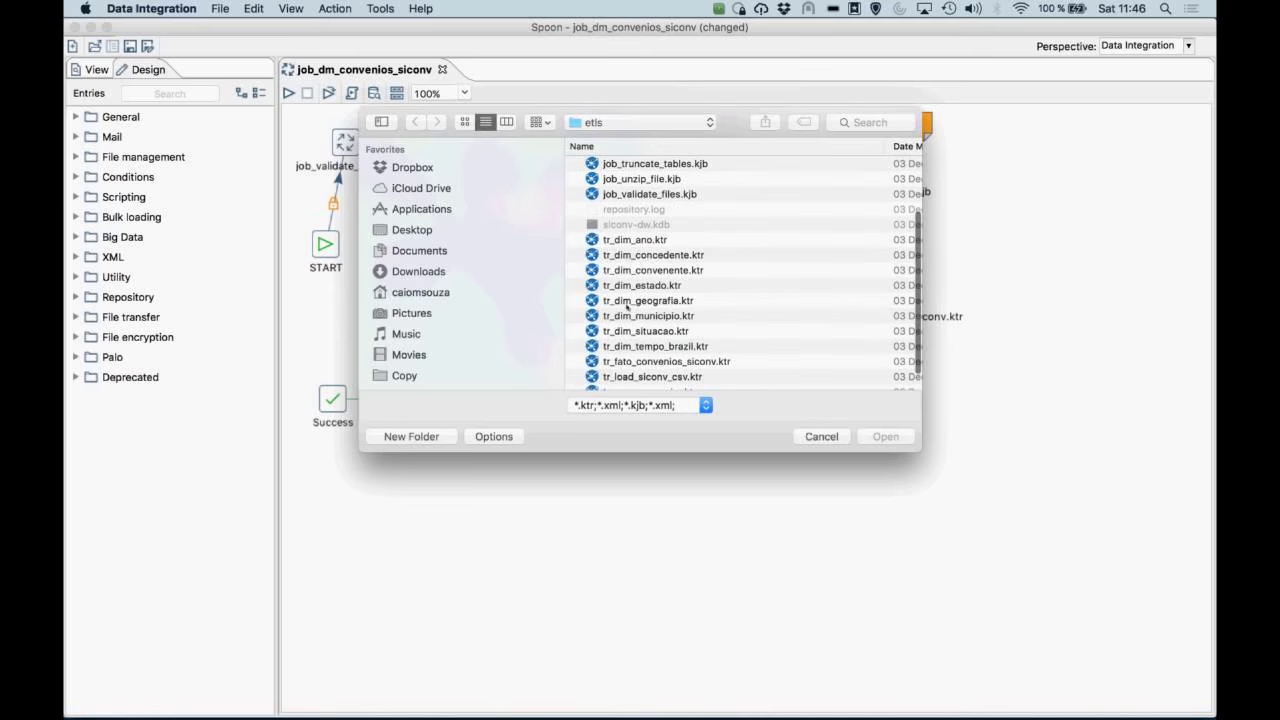
{"action": "left_click", "coordinate": [641, 259]}
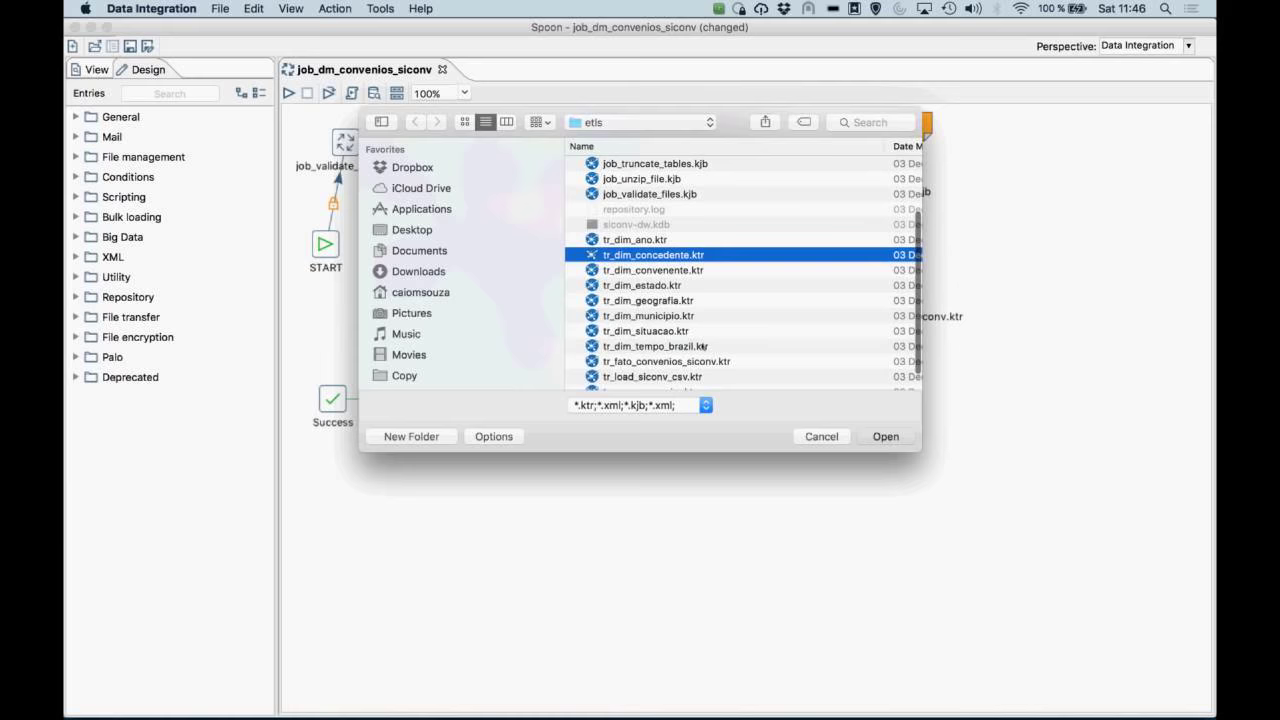
{"action": "key", "text": "Return"}
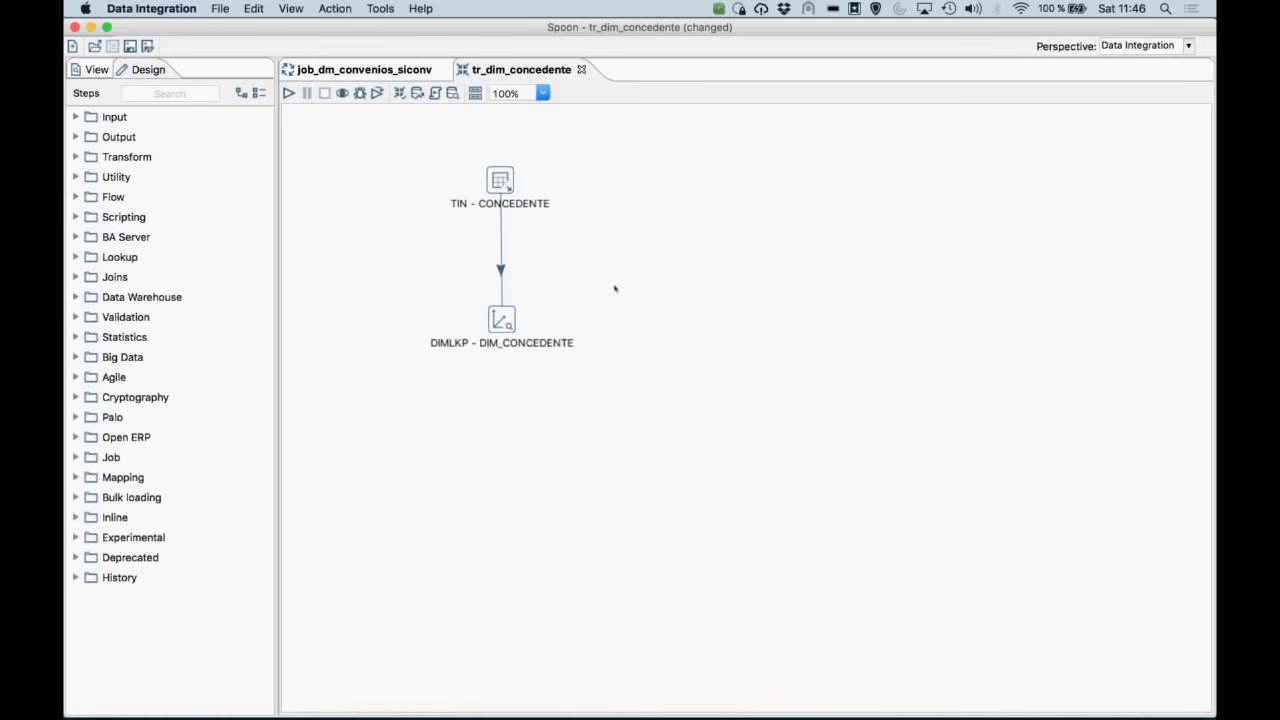
Review the TIN - CONCEDENTE and DIMLKP - DIM_CONCEDENTE step settings without changing them.
{"action": "double_click", "coordinate": [503, 182]}
{"action": "left_click", "coordinate": [726, 631]}
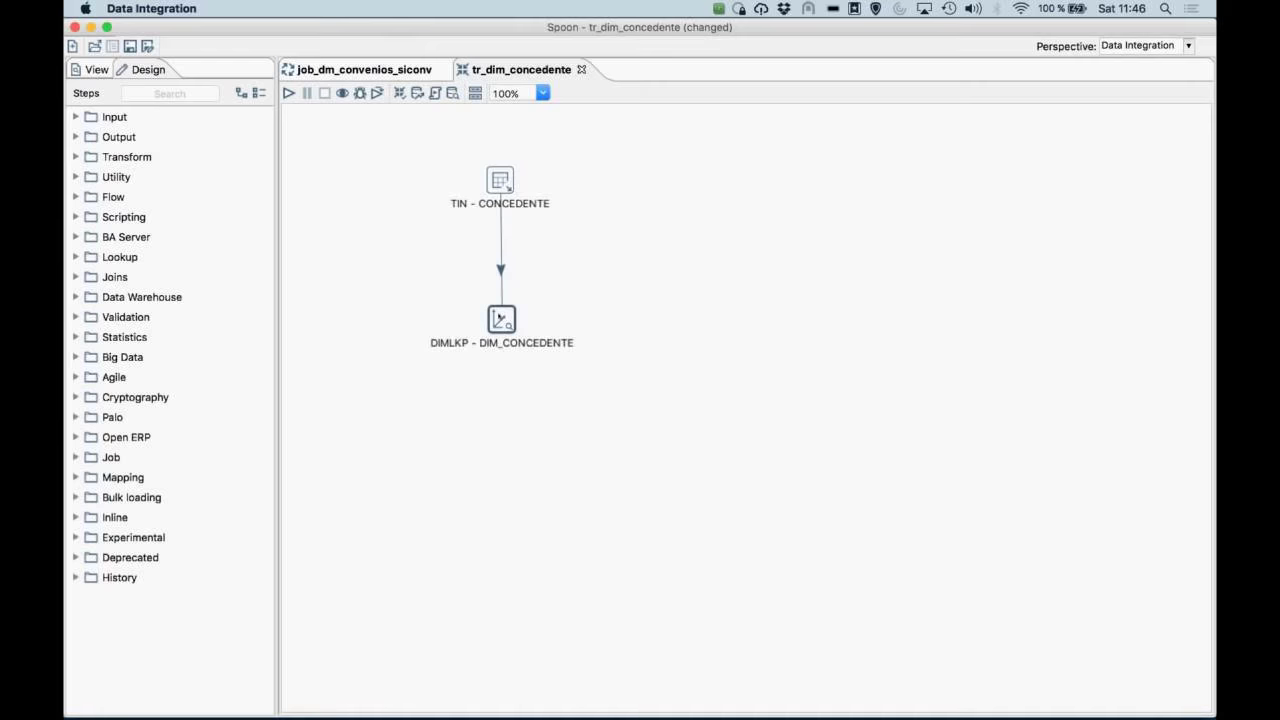
{"action": "double_click", "coordinate": [500, 318]}
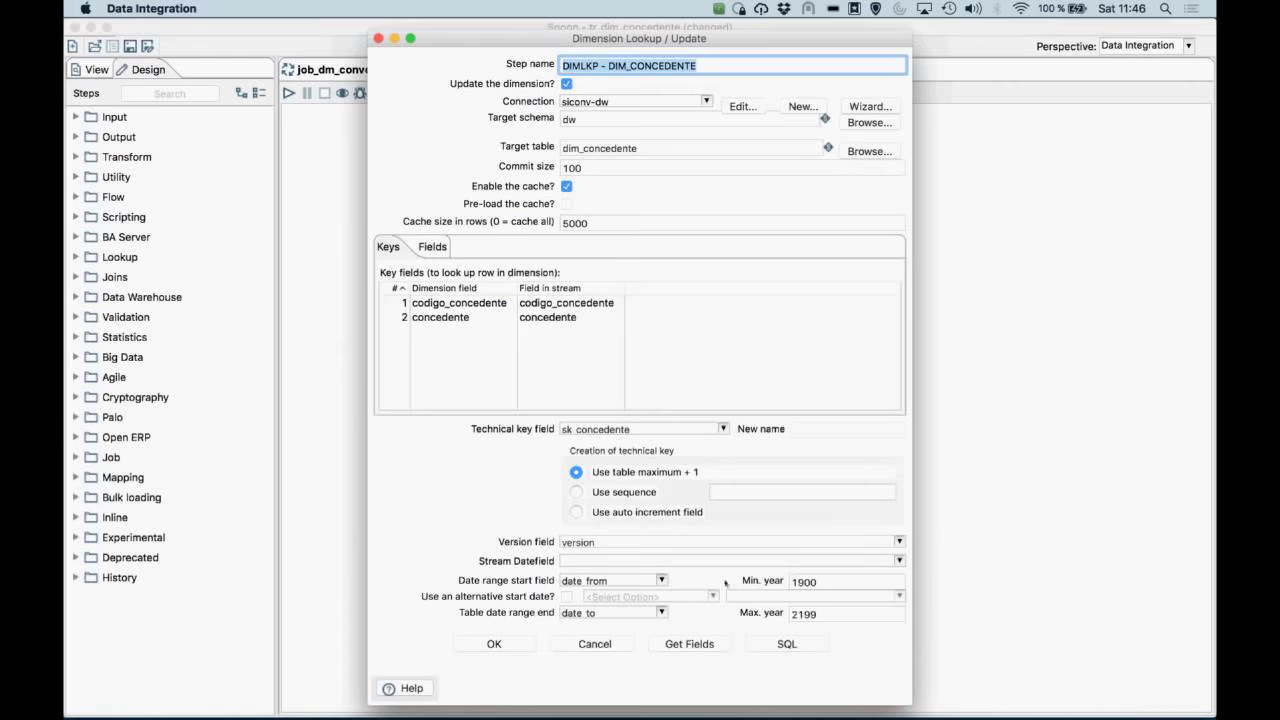
{"action": "left_click", "coordinate": [604, 643]}
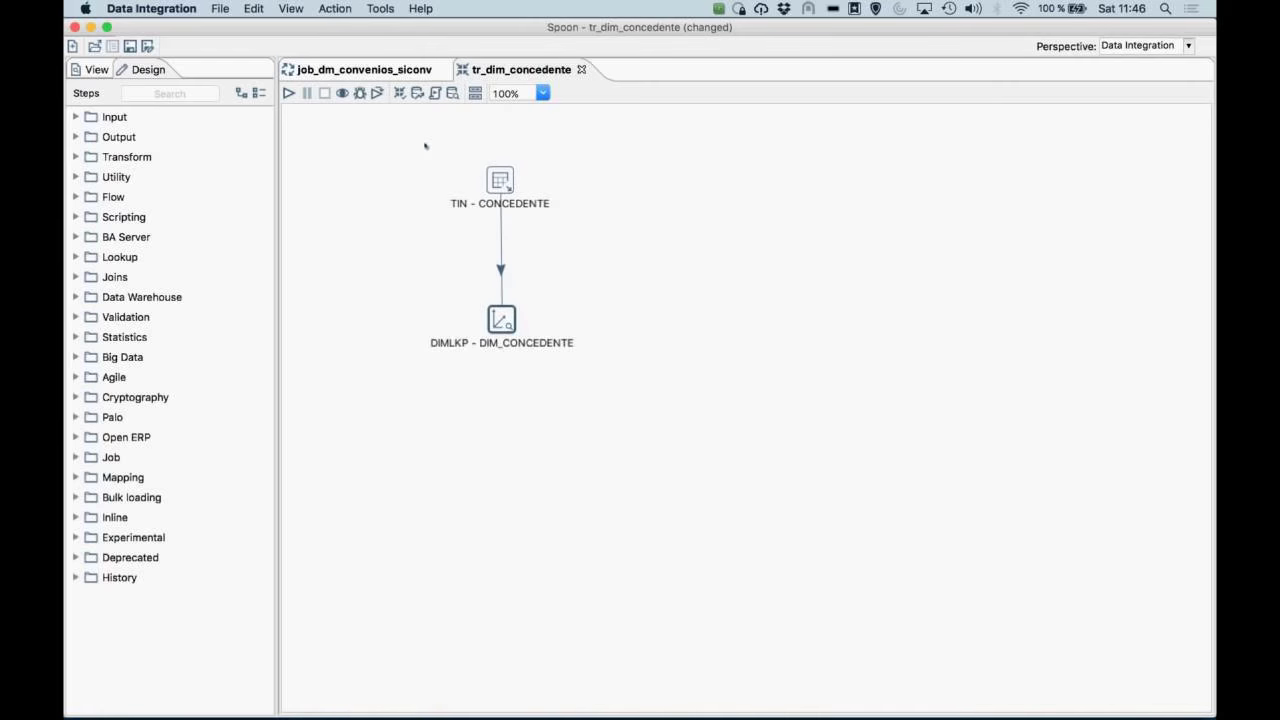
Open tr_fato_convenios_siconv.ktr in a new tab.
{"action": "left_click", "coordinate": [220, 8]}
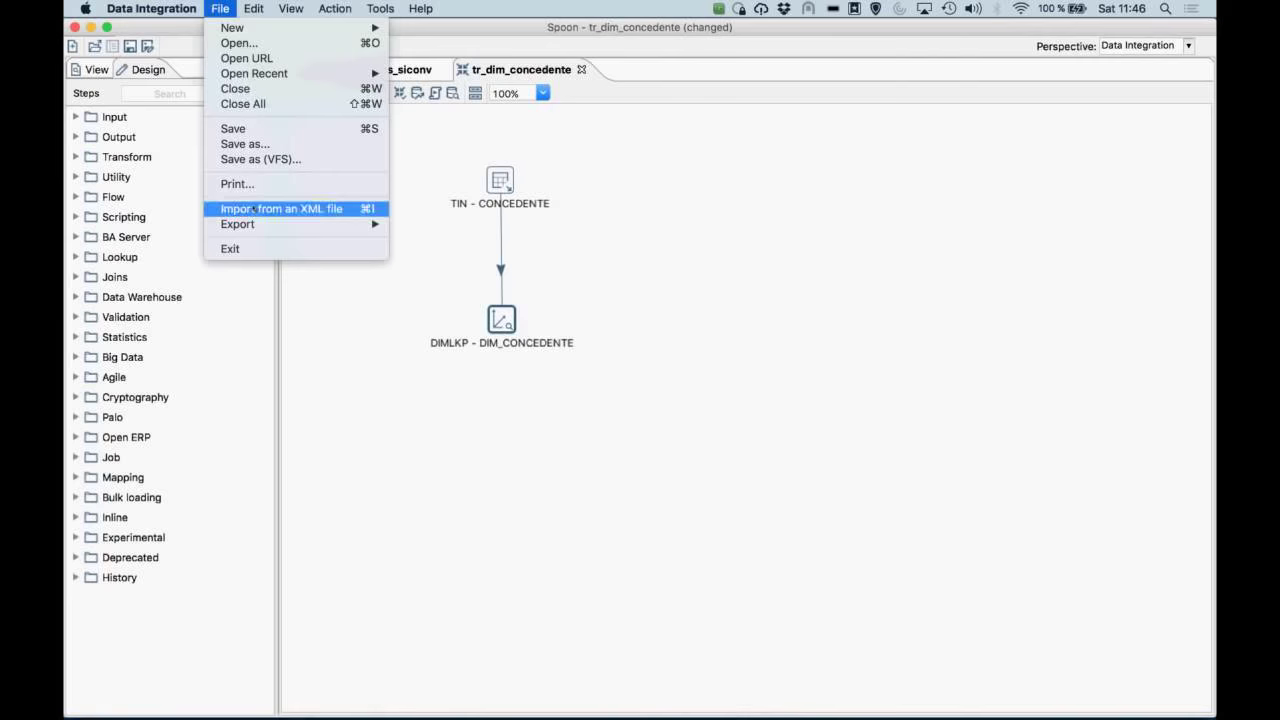
{"action": "left_click", "coordinate": [425, 211]}
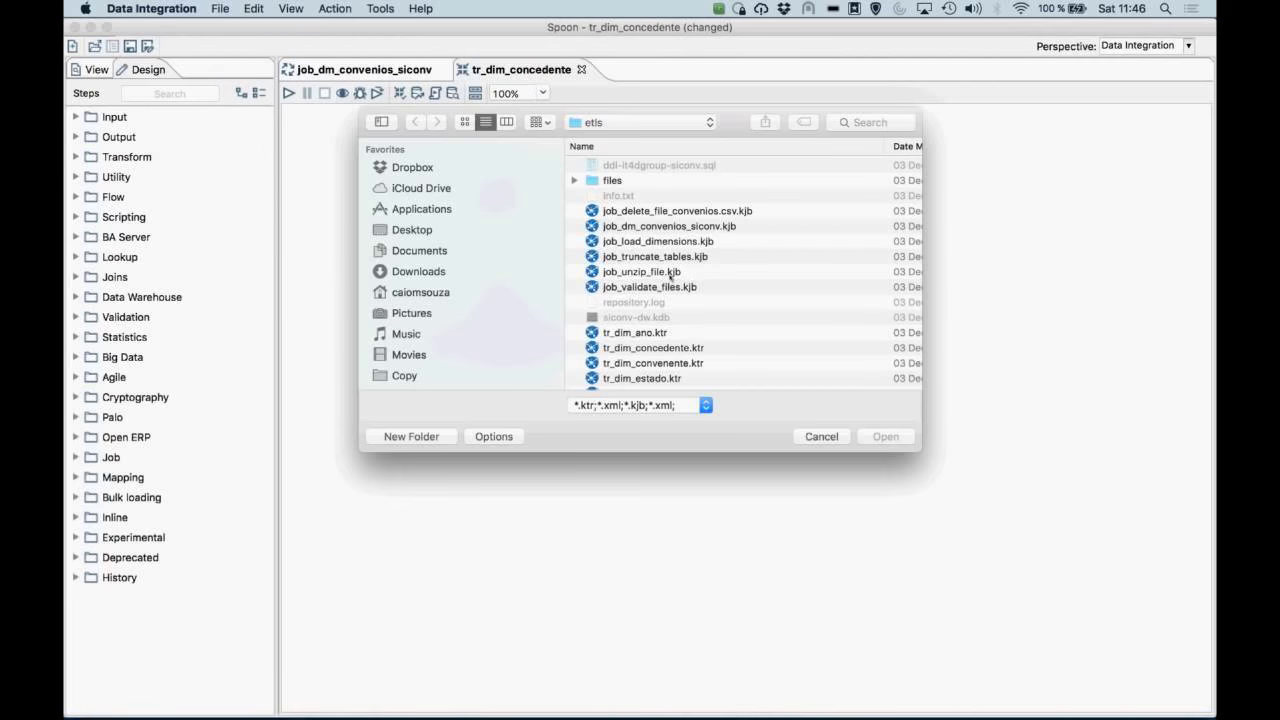
{"action": "scroll", "coordinate": [687, 278], "scroll_direction": "down", "scroll_amount": 5}
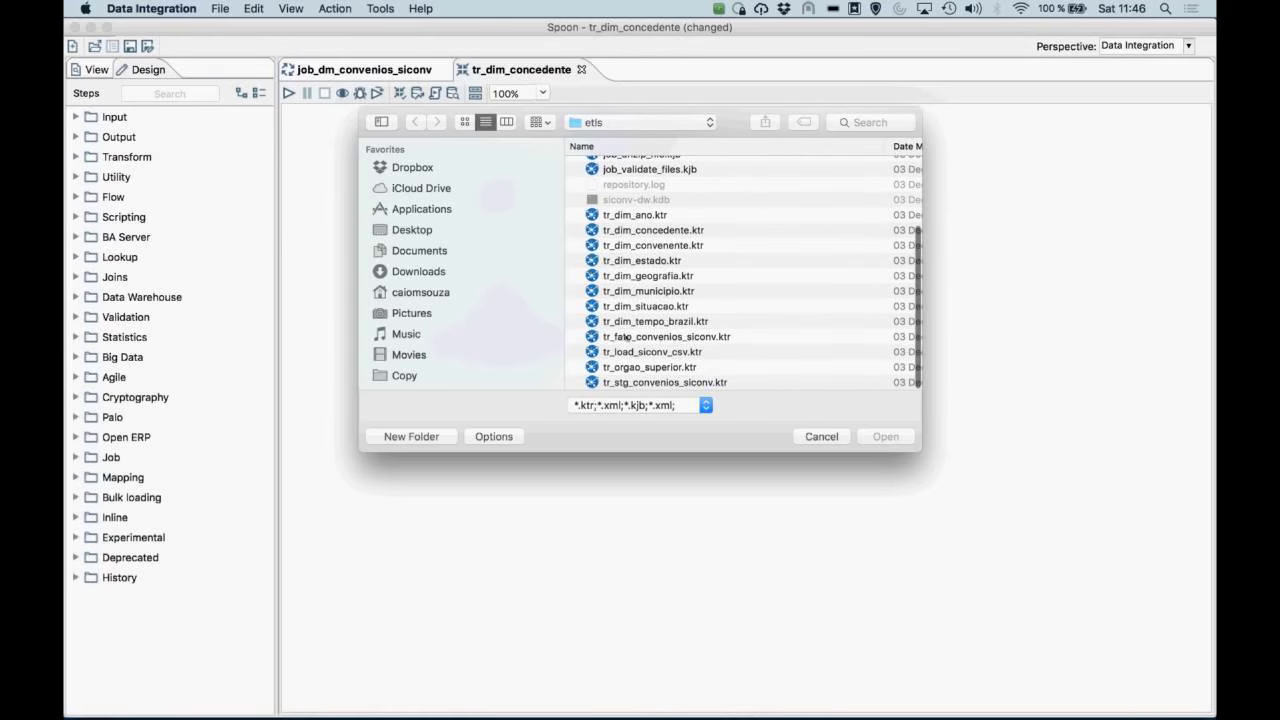
{"action": "left_click", "coordinate": [625, 338]}
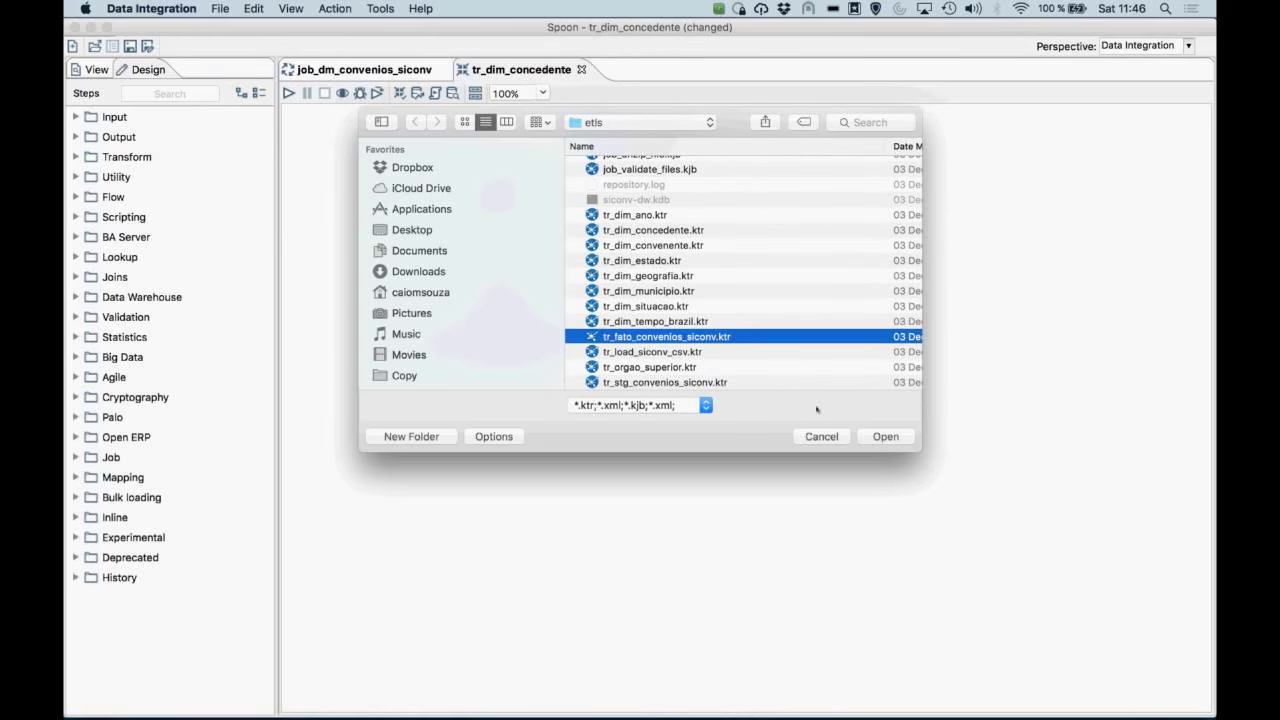
{"action": "left_click", "coordinate": [886, 437]}
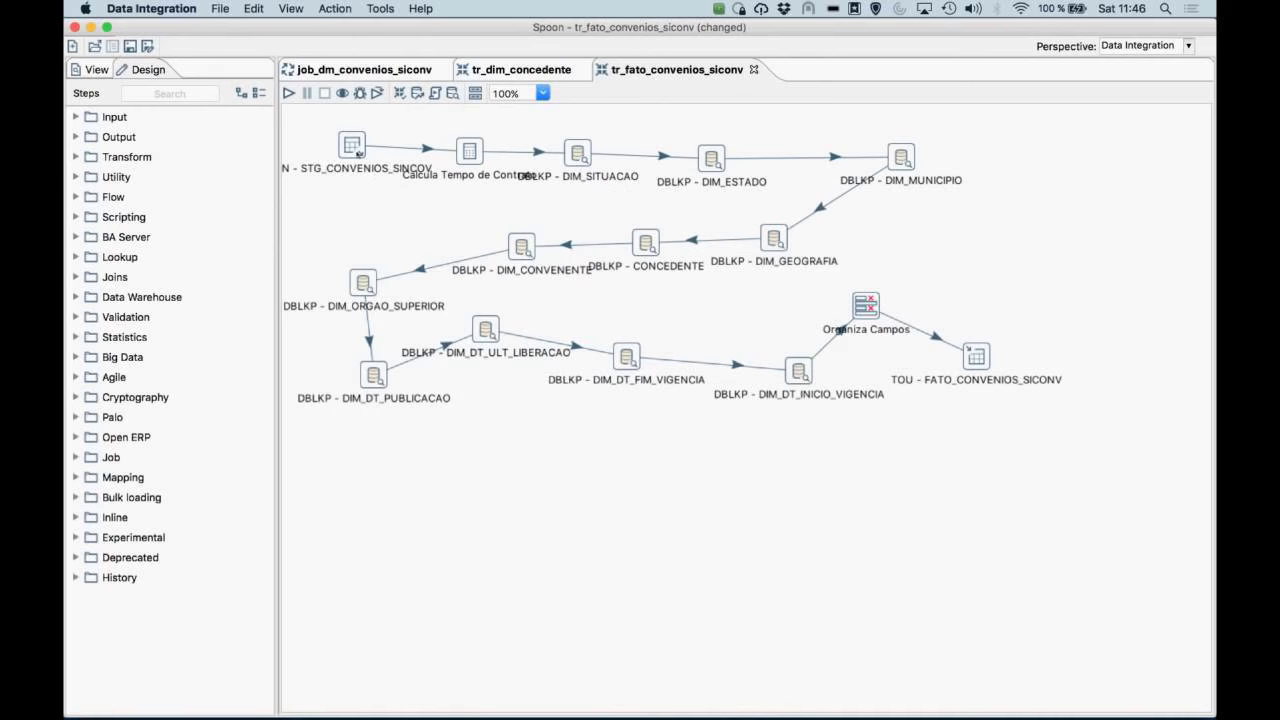
Open tr_stg_convenios_siconv.ktr in another new tab.
{"action": "mouse_move", "coordinate": [358, 153]}
{"action": "left_click", "coordinate": [220, 8]}
{"action": "left_click", "coordinate": [252, 210]}
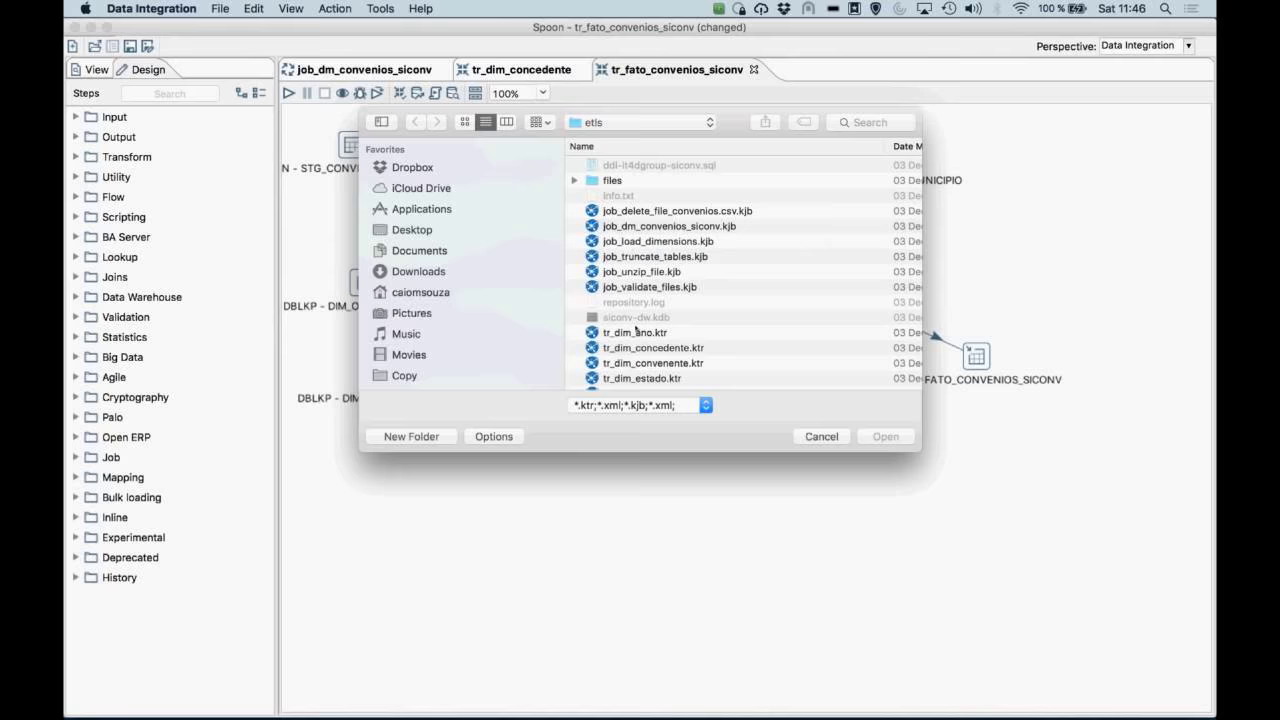
{"action": "scroll", "coordinate": [714, 257], "scroll_direction": "down", "scroll_amount": 4}
{"action": "double_click", "coordinate": [652, 383]}
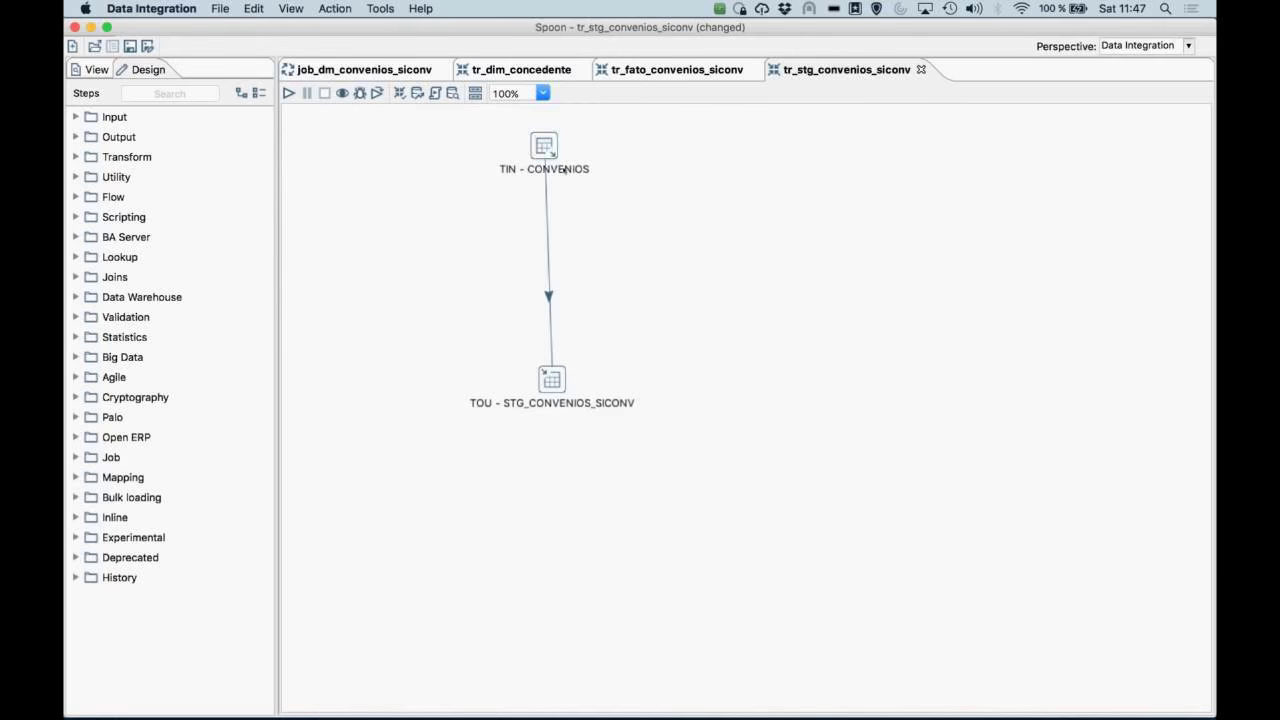
Review the TIN - CONVENIOS query settings without changes, then switch to Firefox.
{"action": "double_click", "coordinate": [541, 151]}
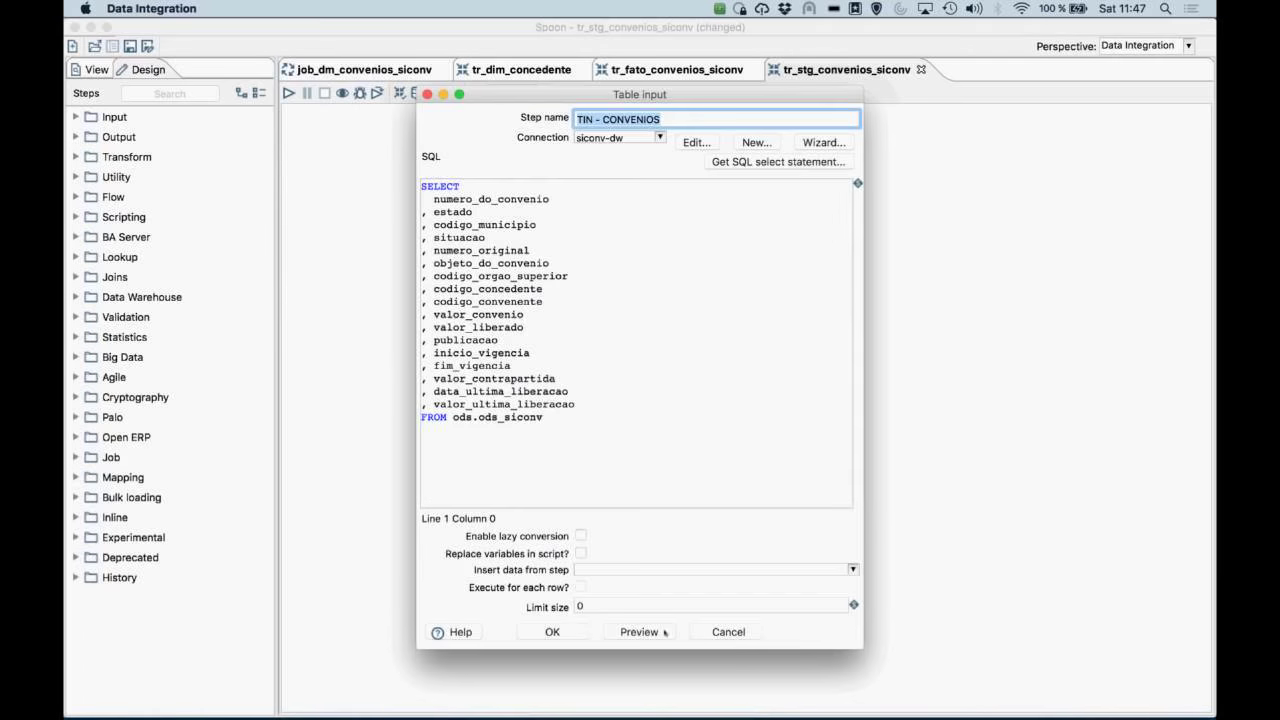
{"action": "left_click", "coordinate": [712, 631]}
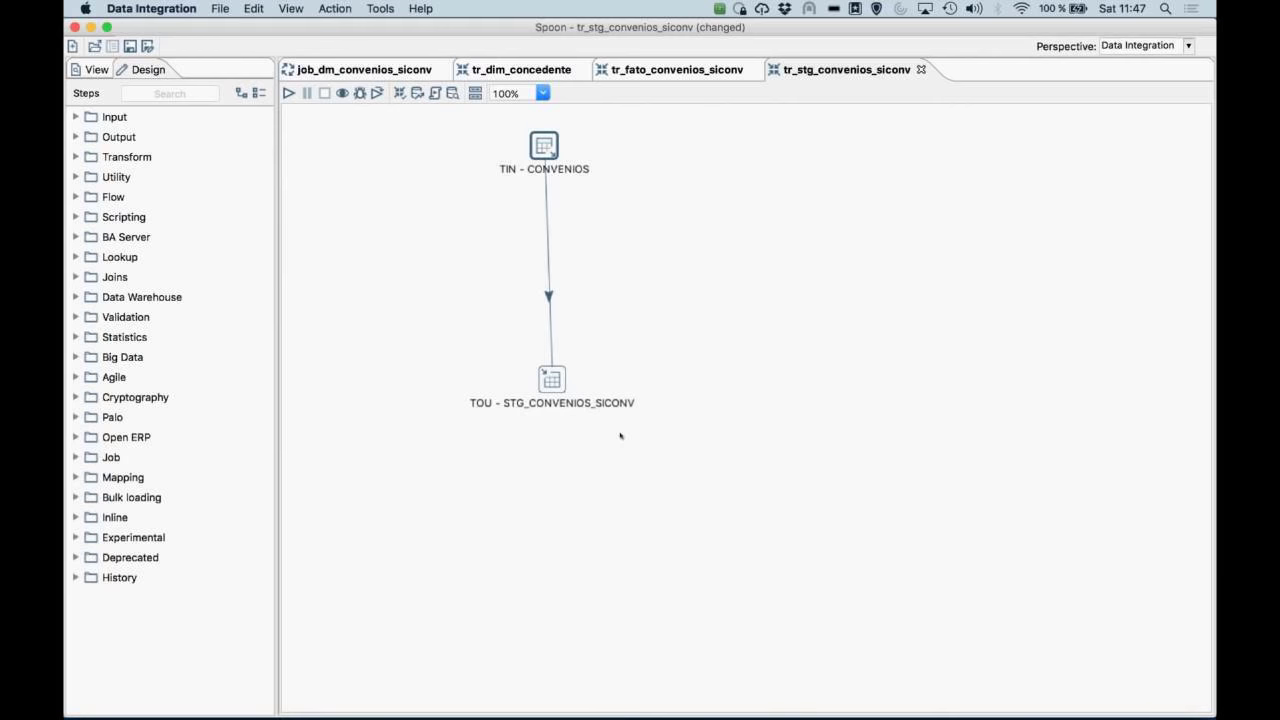
{"action": "key", "text": "super+Tab"}
{"action": "key", "text": "super+Tab"}
{"action": "key", "text": "super+Tab"}
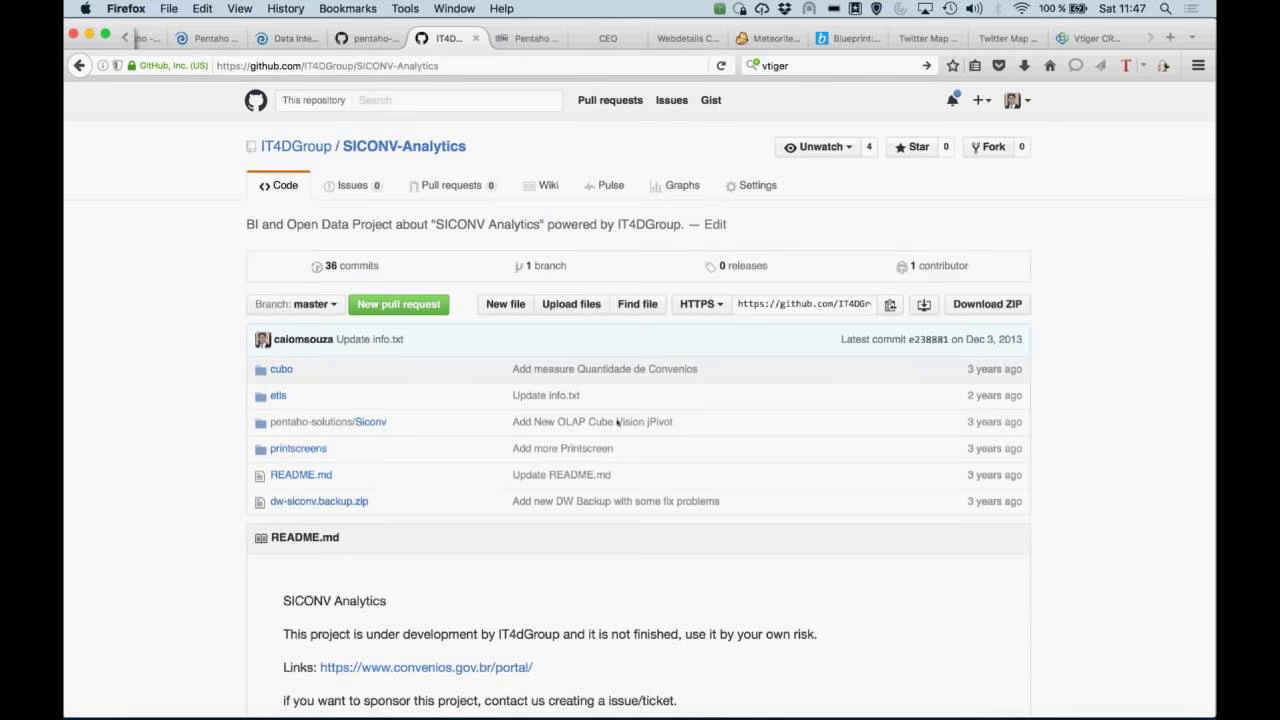
Go from the SICONV-Analytics page to the IT4DGroup organization and open edw_cenipa.
{"action": "key", "text": "ctrl+shift+Tab"}
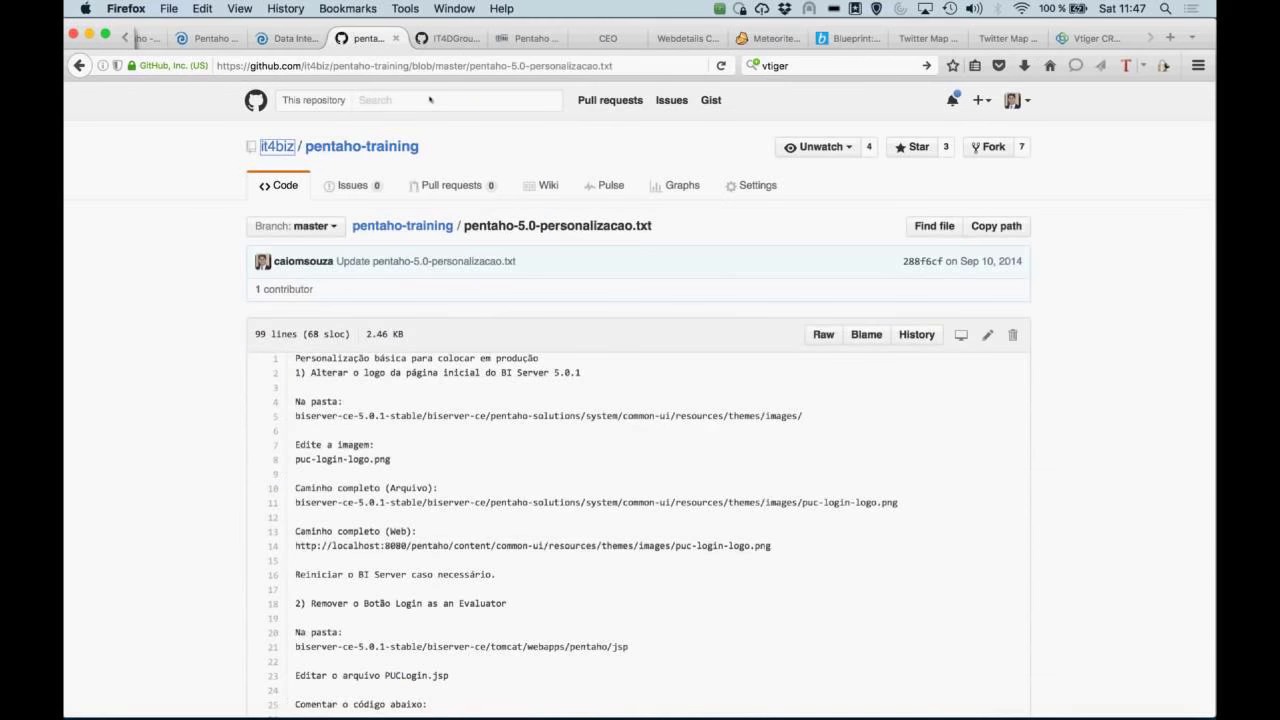
{"action": "key", "text": "ctrl+Tab"}
{"action": "left_click", "coordinate": [308, 147]}
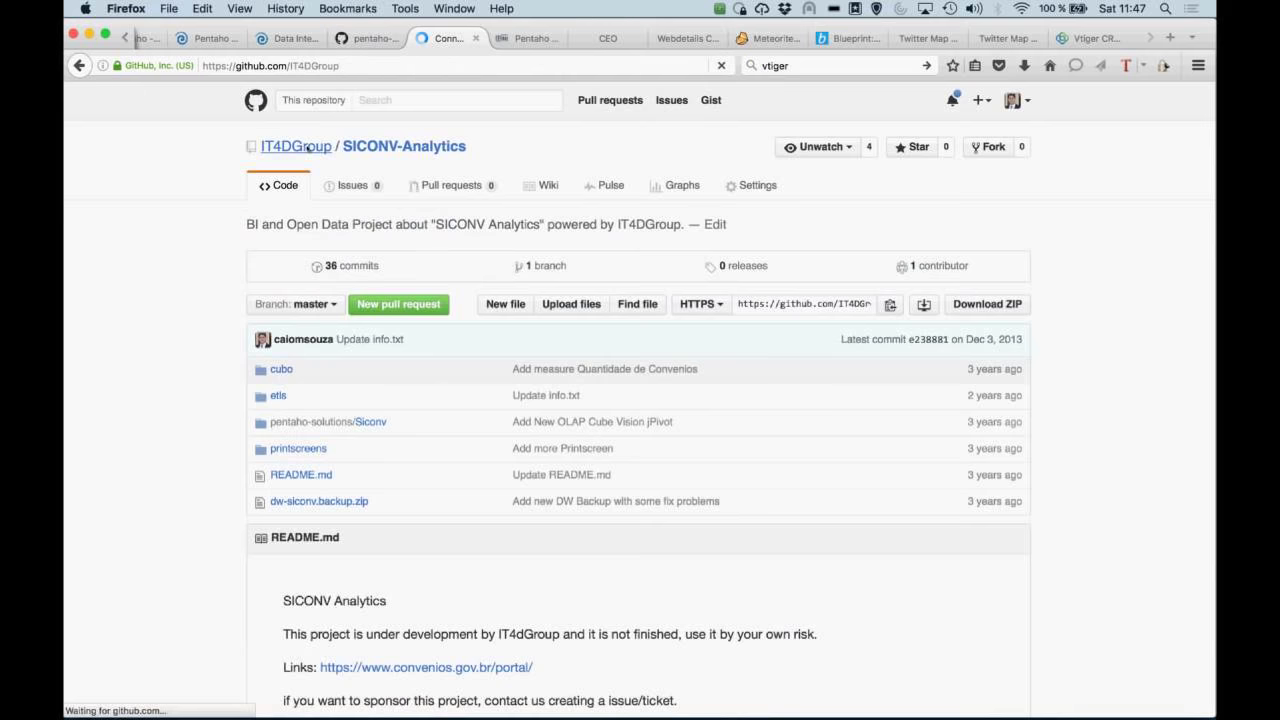
{"action": "scroll", "coordinate": [354, 449], "scroll_direction": "down", "scroll_amount": 2}
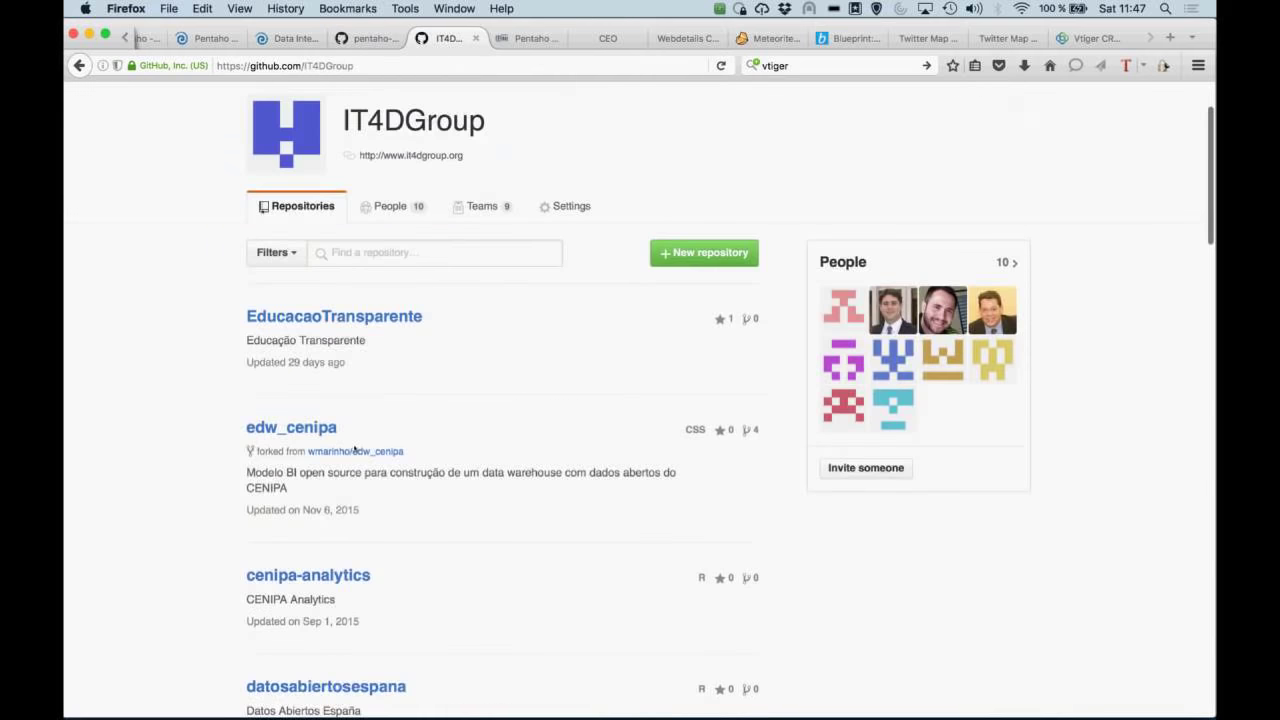
{"action": "left_click", "coordinate": [354, 451]}
Browse edw_cenipa's pdi > 2_etl > cenipa folders down to 2_fatos, then return to Spoon.
{"action": "left_click", "coordinate": [277, 482]}
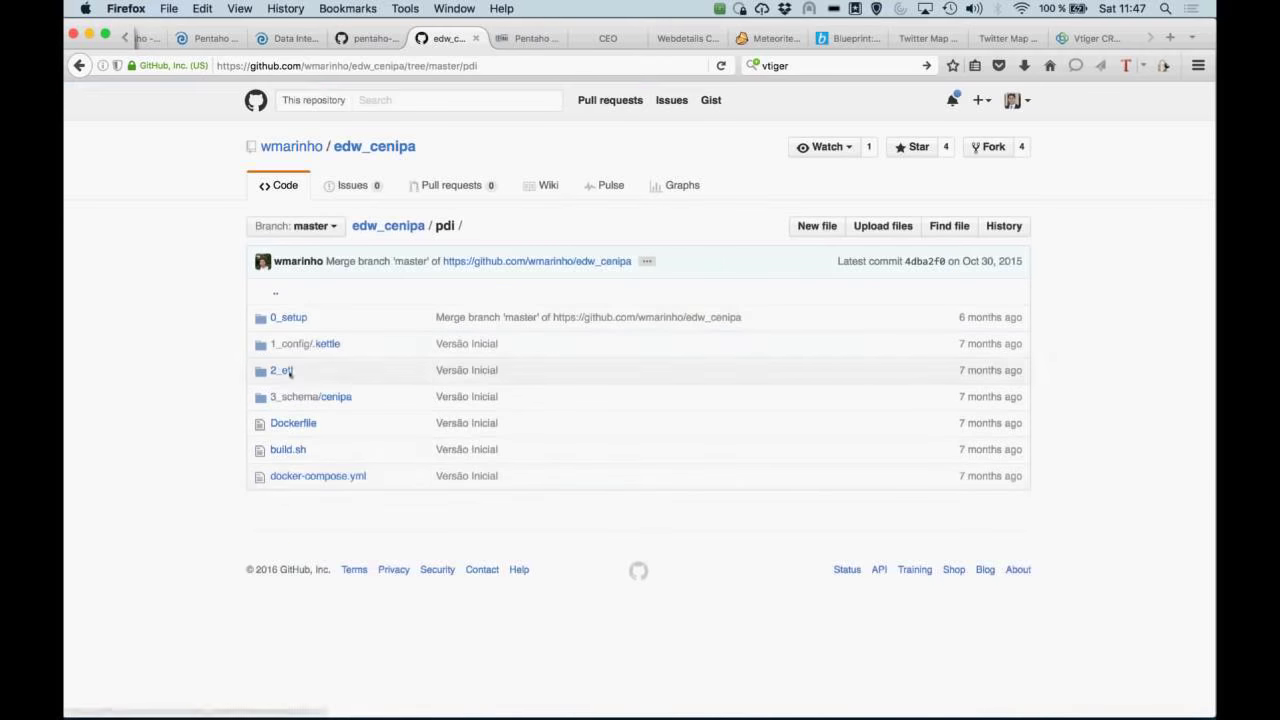
{"action": "left_click", "coordinate": [284, 371]}
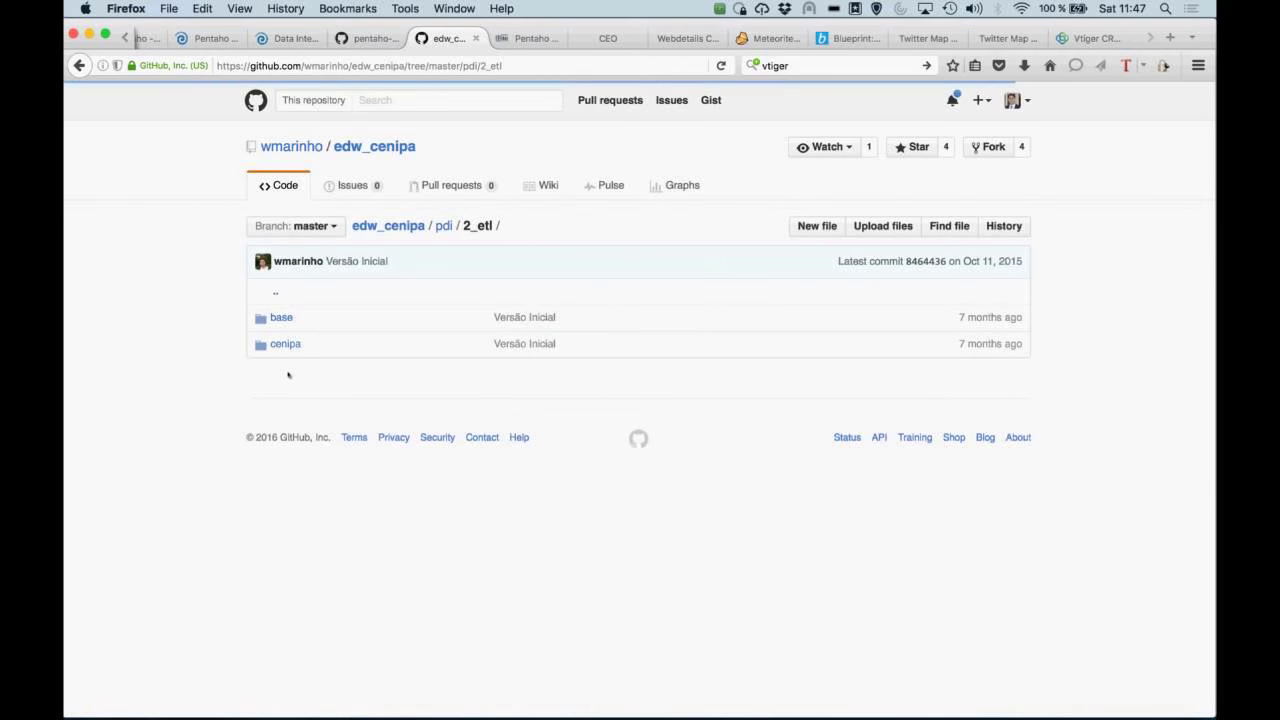
{"action": "left_click", "coordinate": [285, 344]}
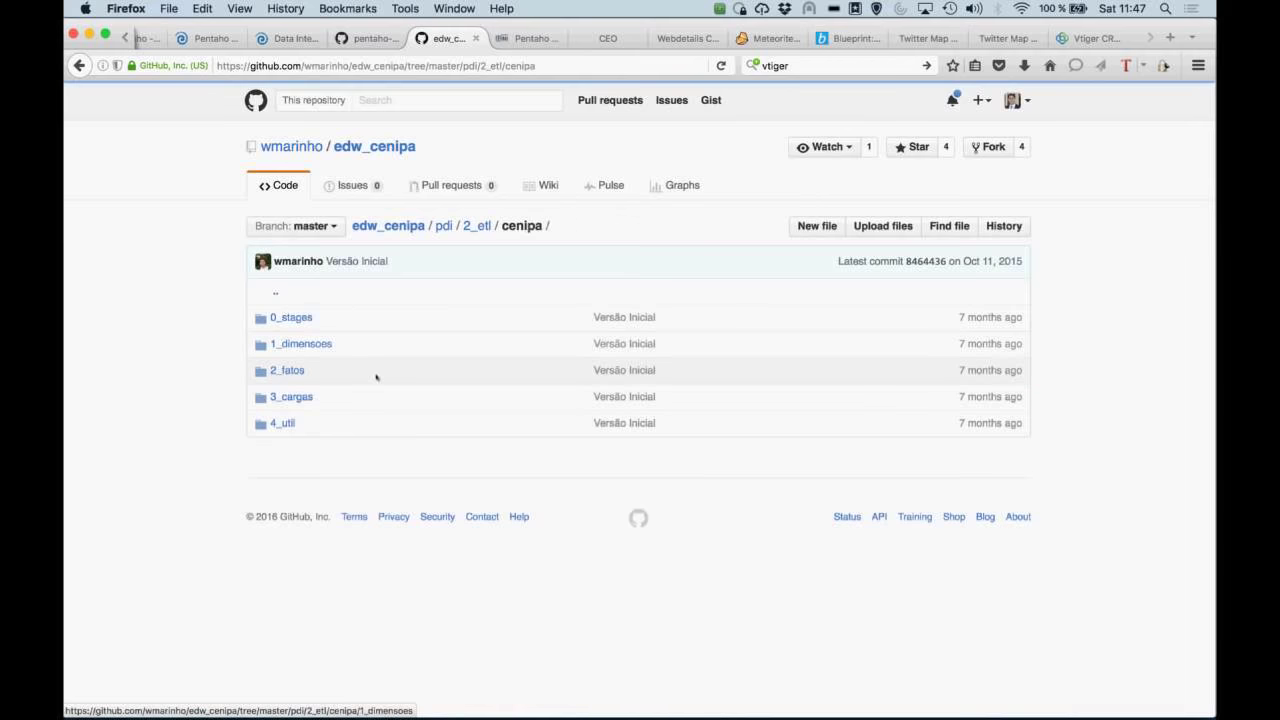
{"action": "left_click", "coordinate": [300, 343]}
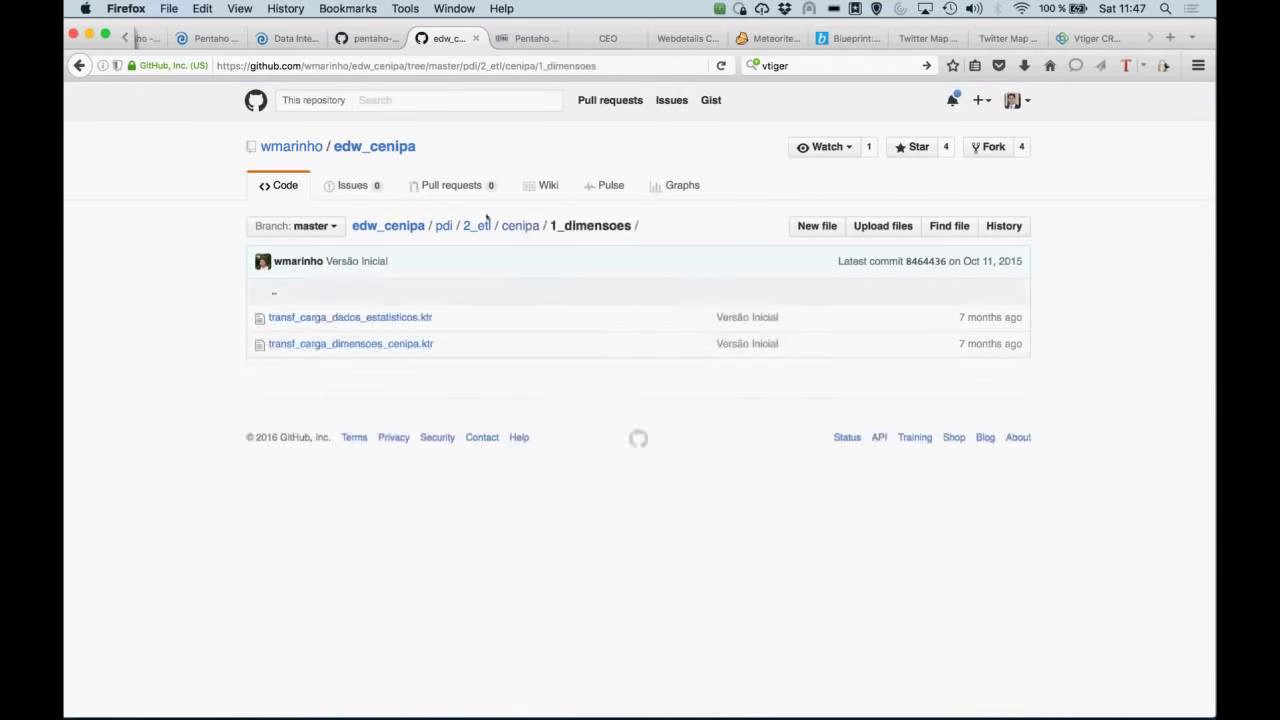
{"action": "key", "text": "super+Left"}
{"action": "left_click", "coordinate": [298, 377]}
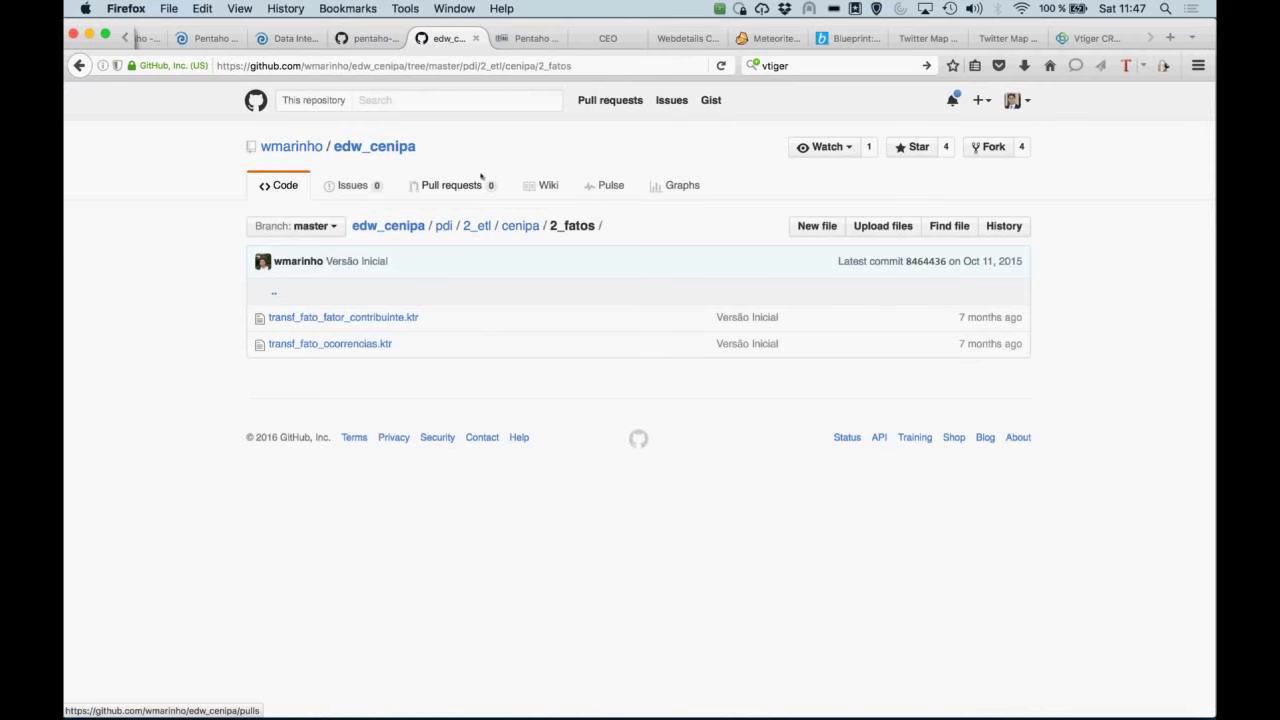
{"action": "key", "text": "super+Tab"}
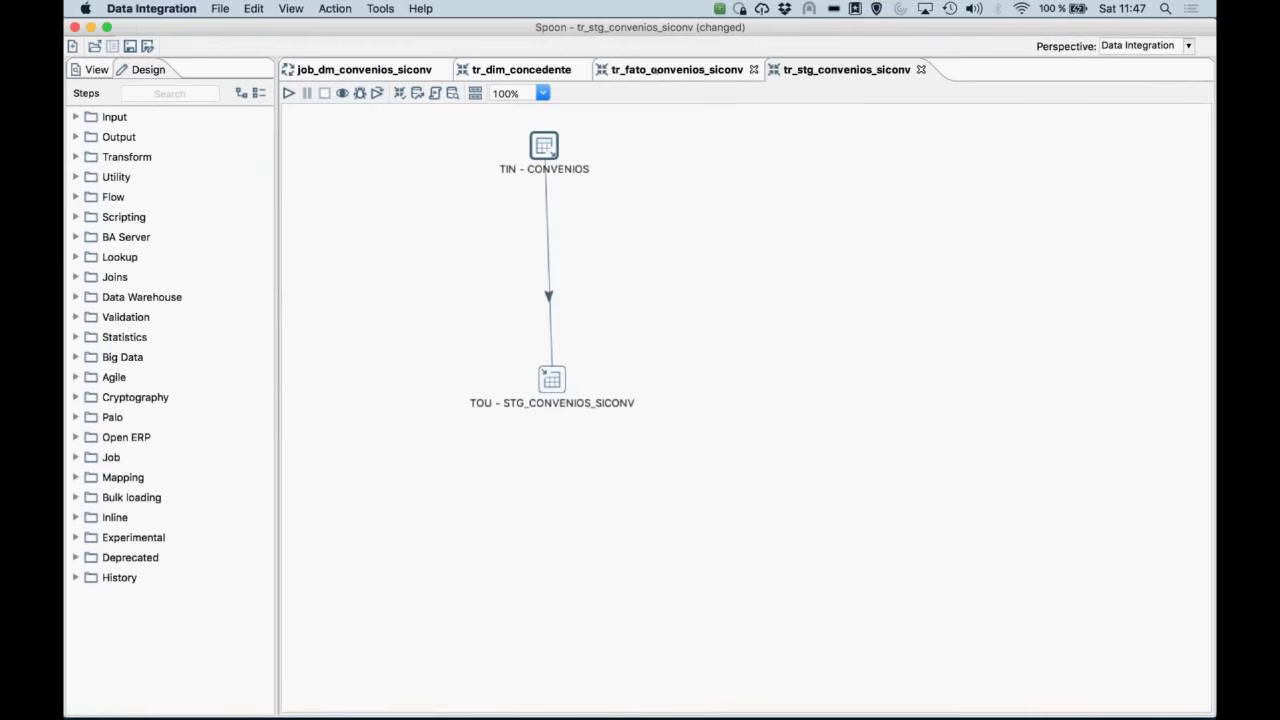
Check the fact and staging transformation tabs, then create a new empty transformation.
{"action": "left_click", "coordinate": [657, 70]}
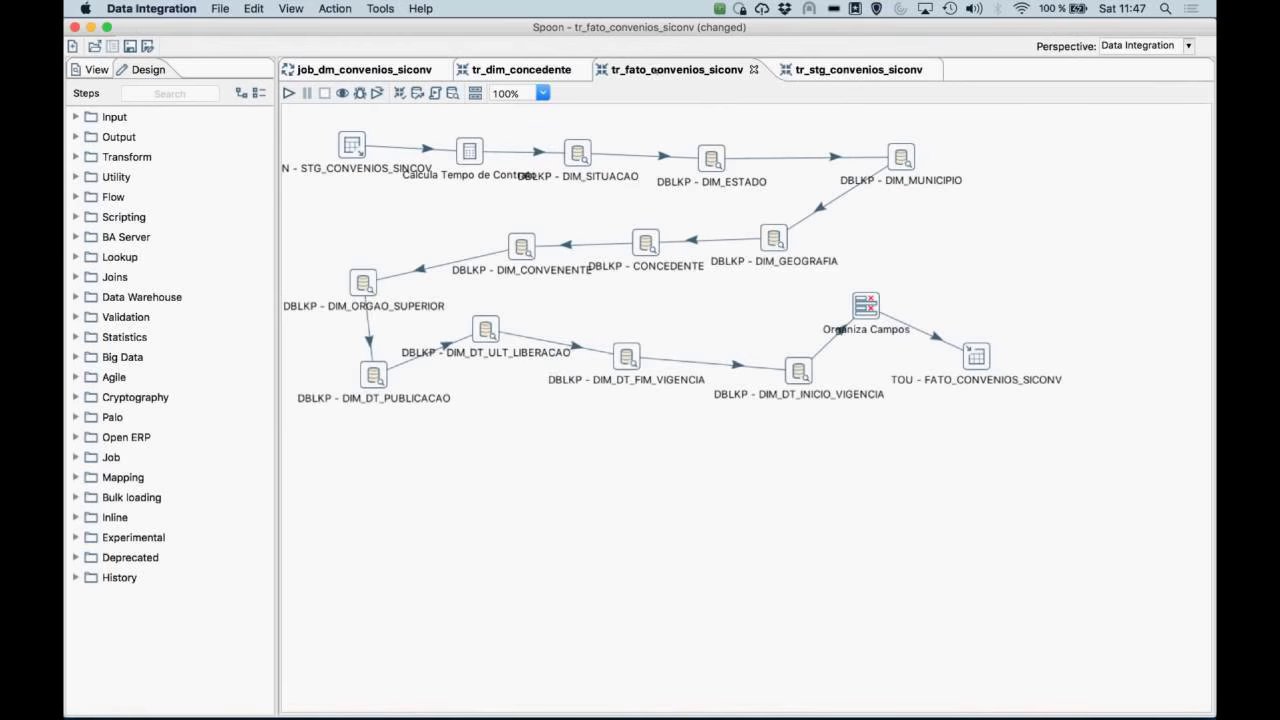
{"action": "left_click", "coordinate": [845, 70]}
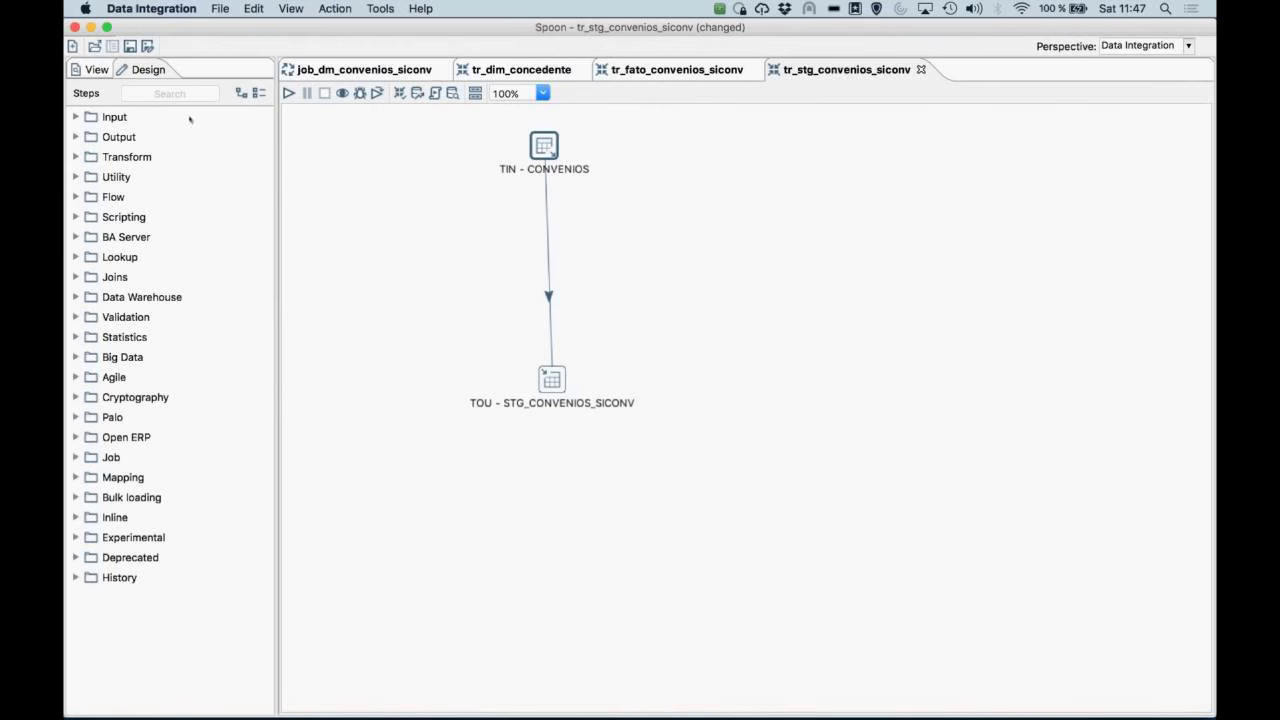
{"action": "left_click", "coordinate": [72, 46]}
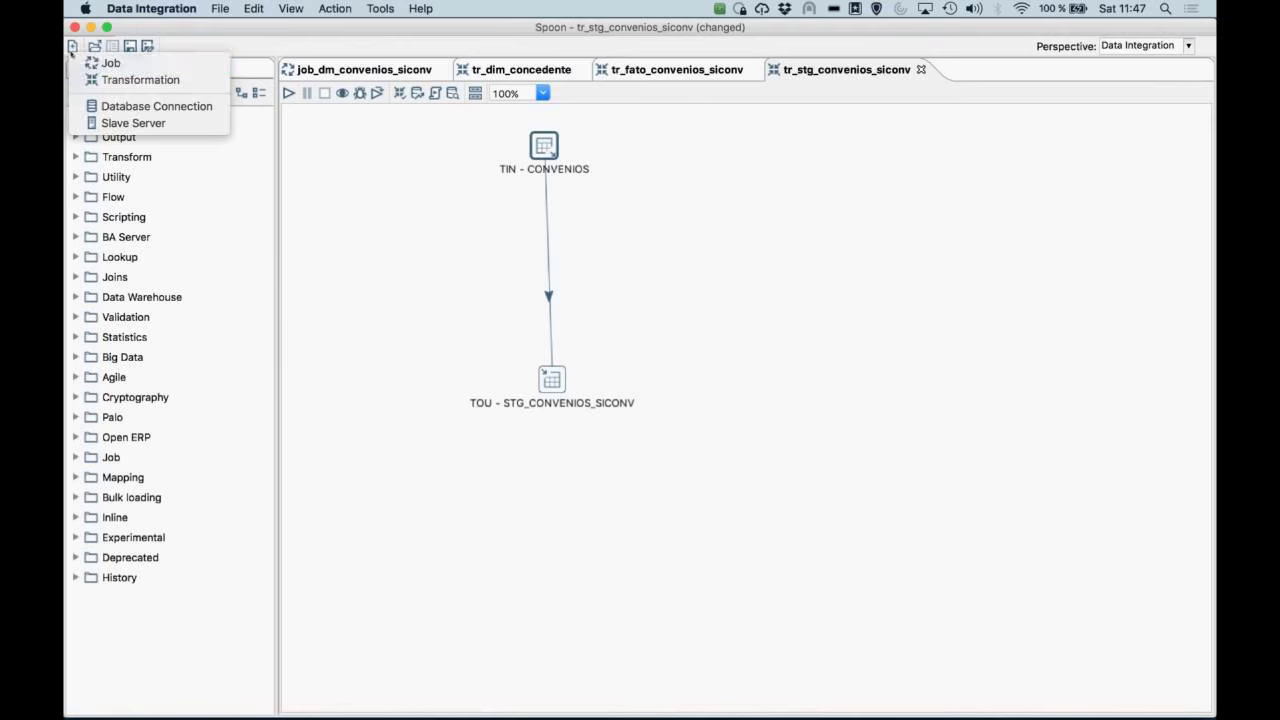
{"action": "left_click", "coordinate": [140, 80]}
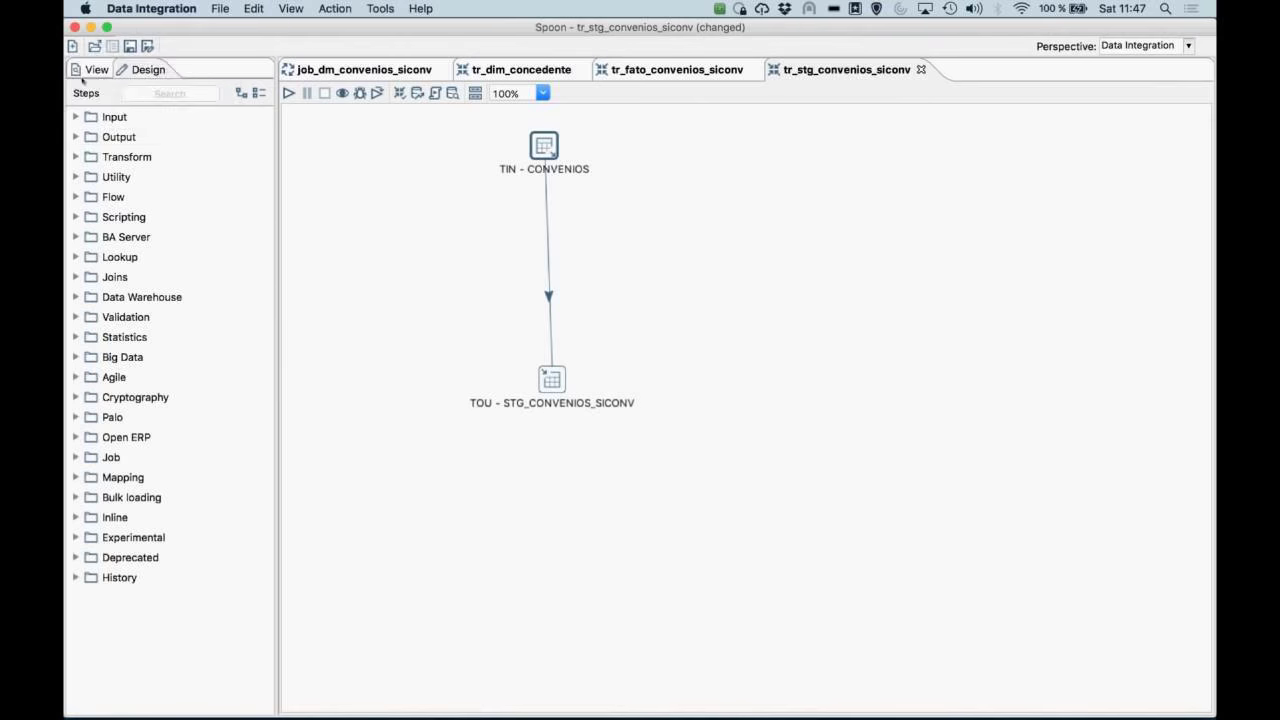
Add a CSV file input step, view its settings, and place an Email messages input below it.
{"action": "left_click", "coordinate": [76, 118]}
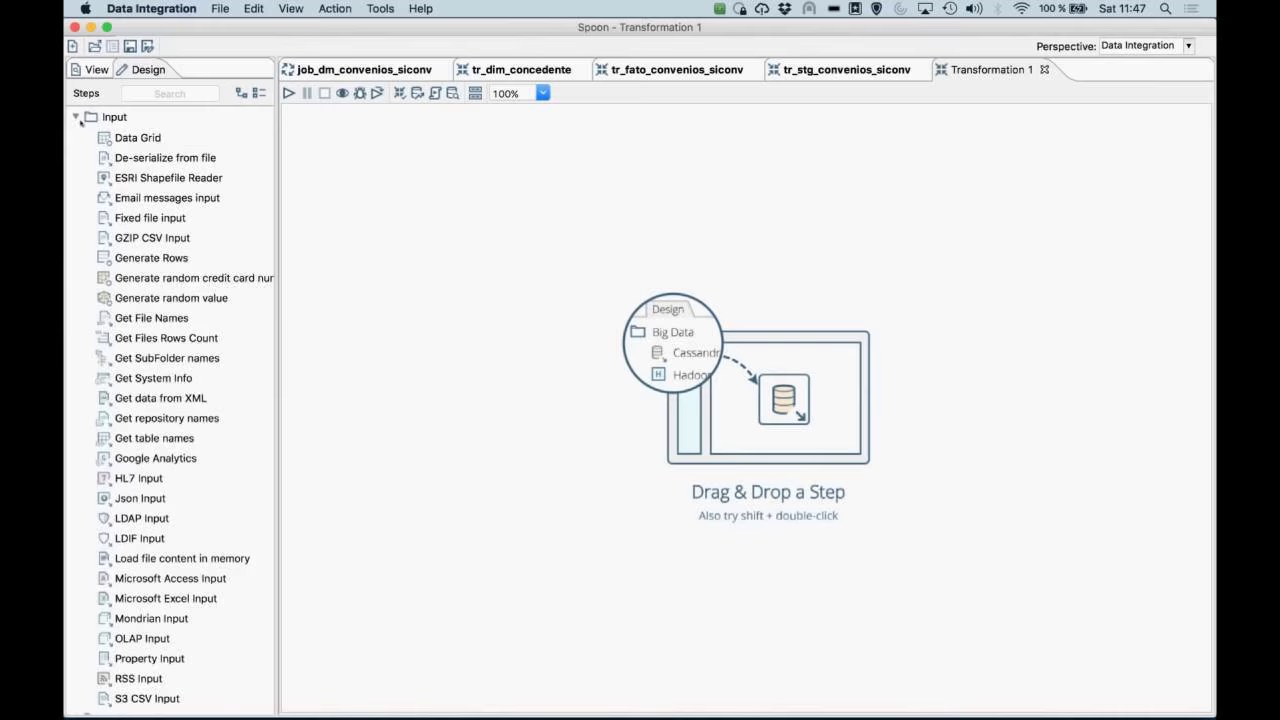
{"action": "left_click_drag", "start_coordinate": [145, 137], "coordinate": [550, 204]}
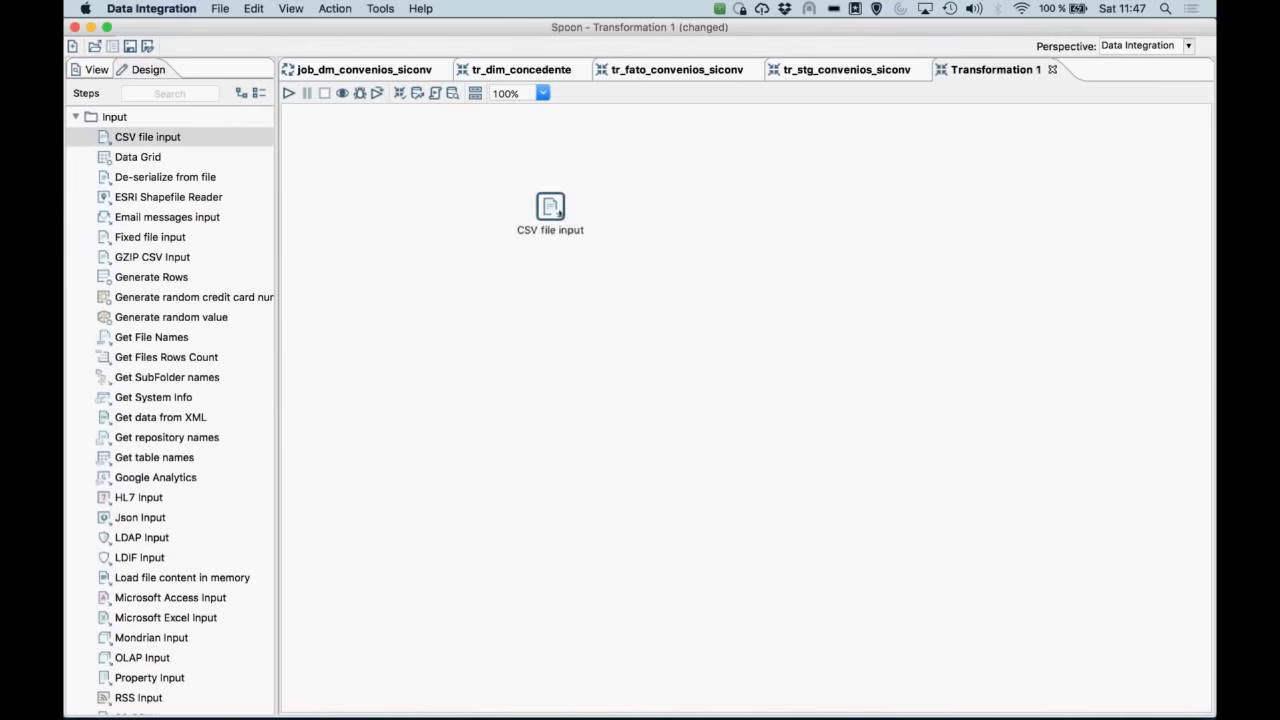
{"action": "double_click", "coordinate": [551, 206]}
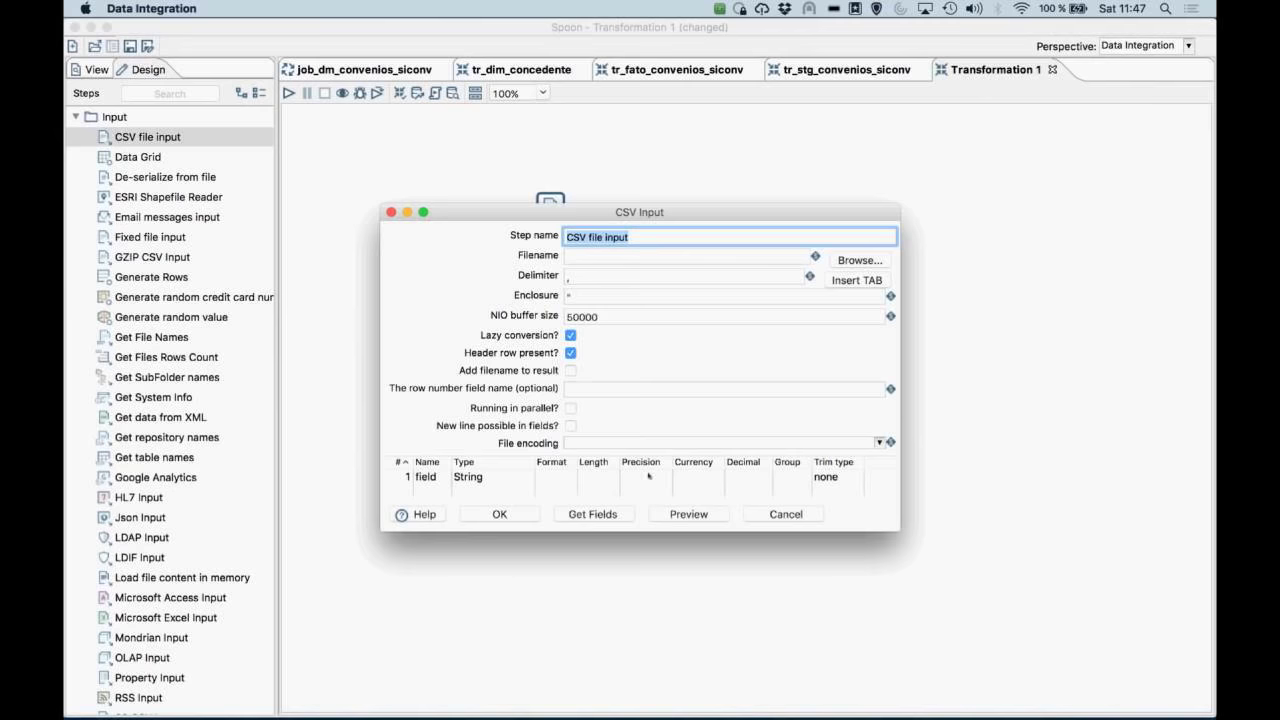
{"action": "left_click", "coordinate": [786, 514]}
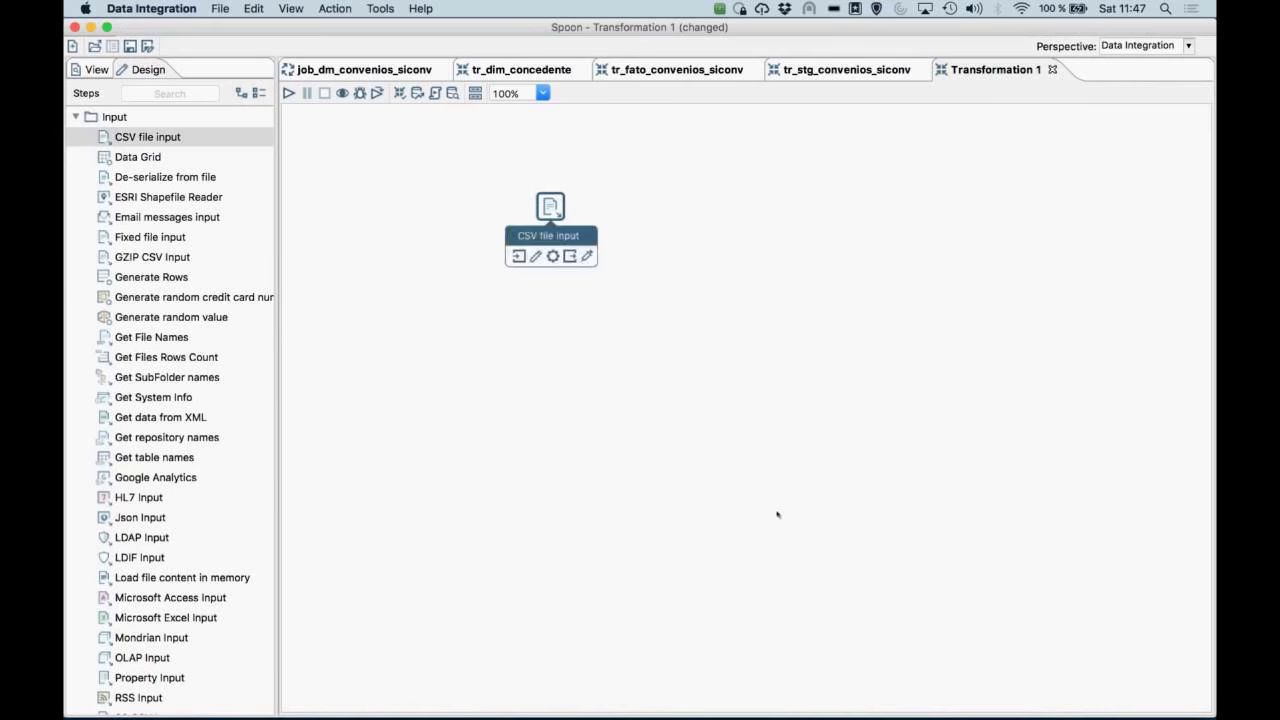
{"action": "left_click_drag", "start_coordinate": [167, 217], "coordinate": [576, 360]}
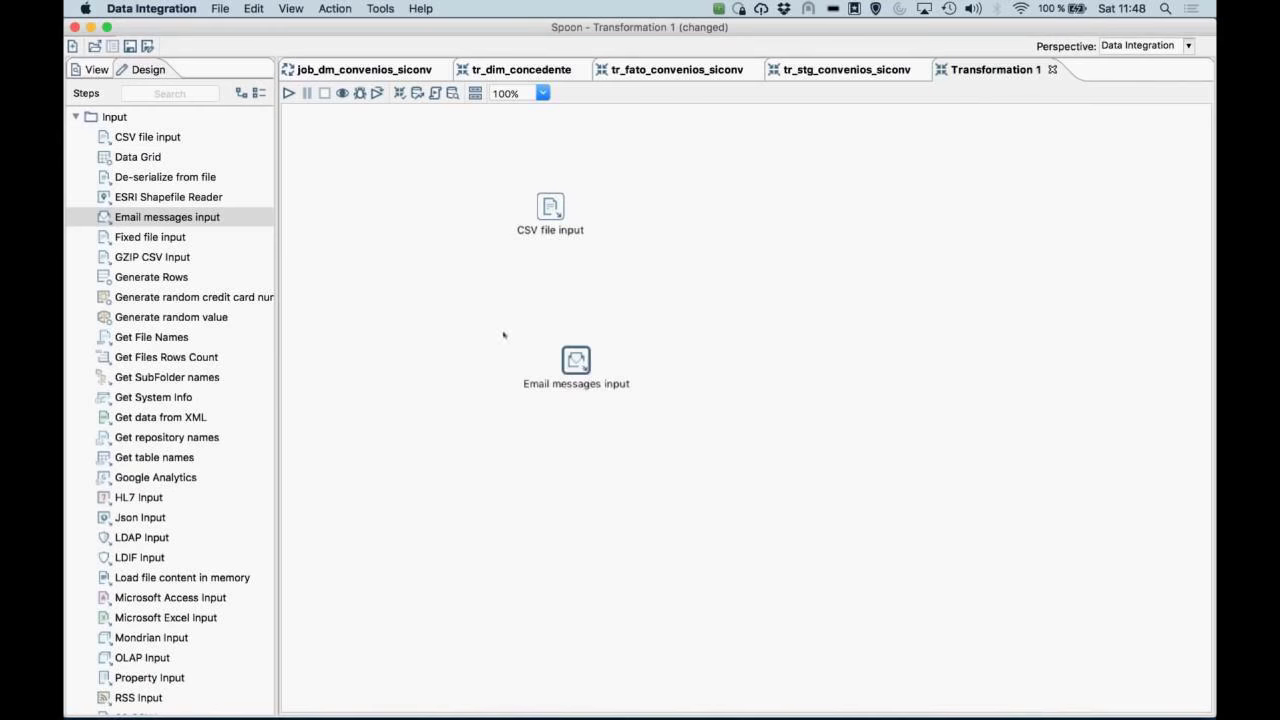
Review the Email messages input settings, including email retrieval options, without changes.
{"action": "double_click", "coordinate": [578, 362]}
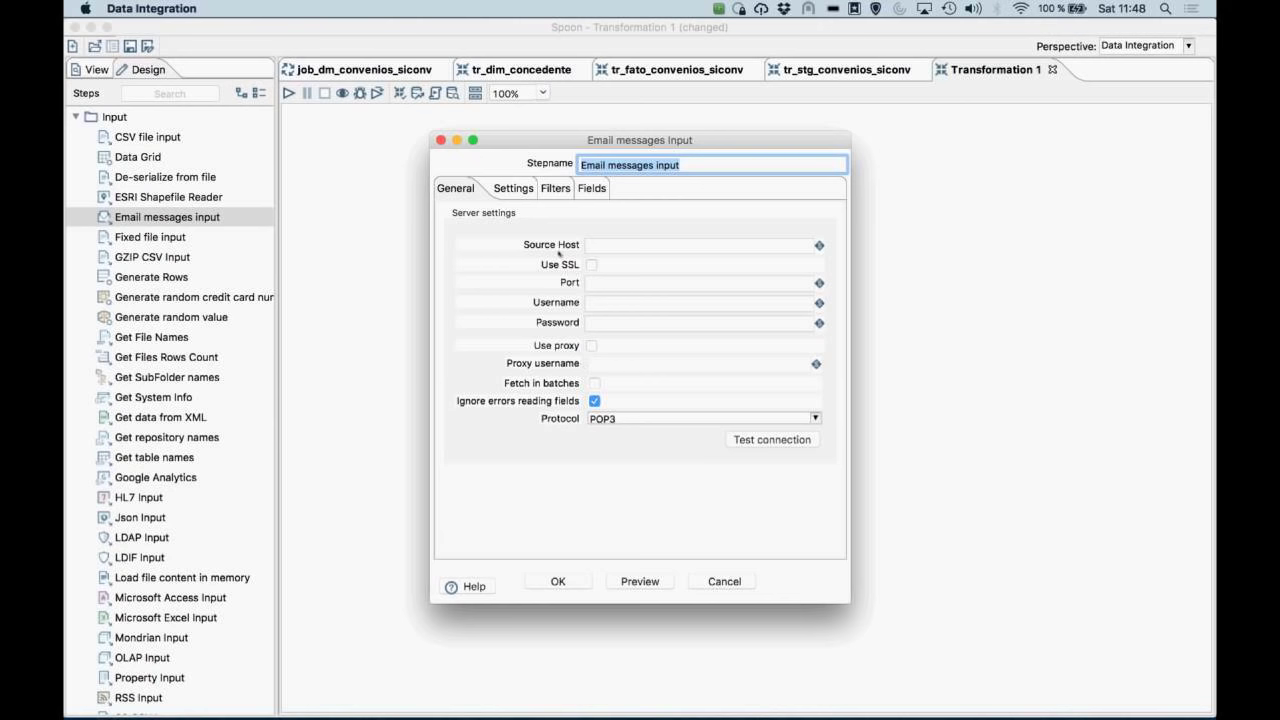
{"action": "left_click", "coordinate": [515, 189]}
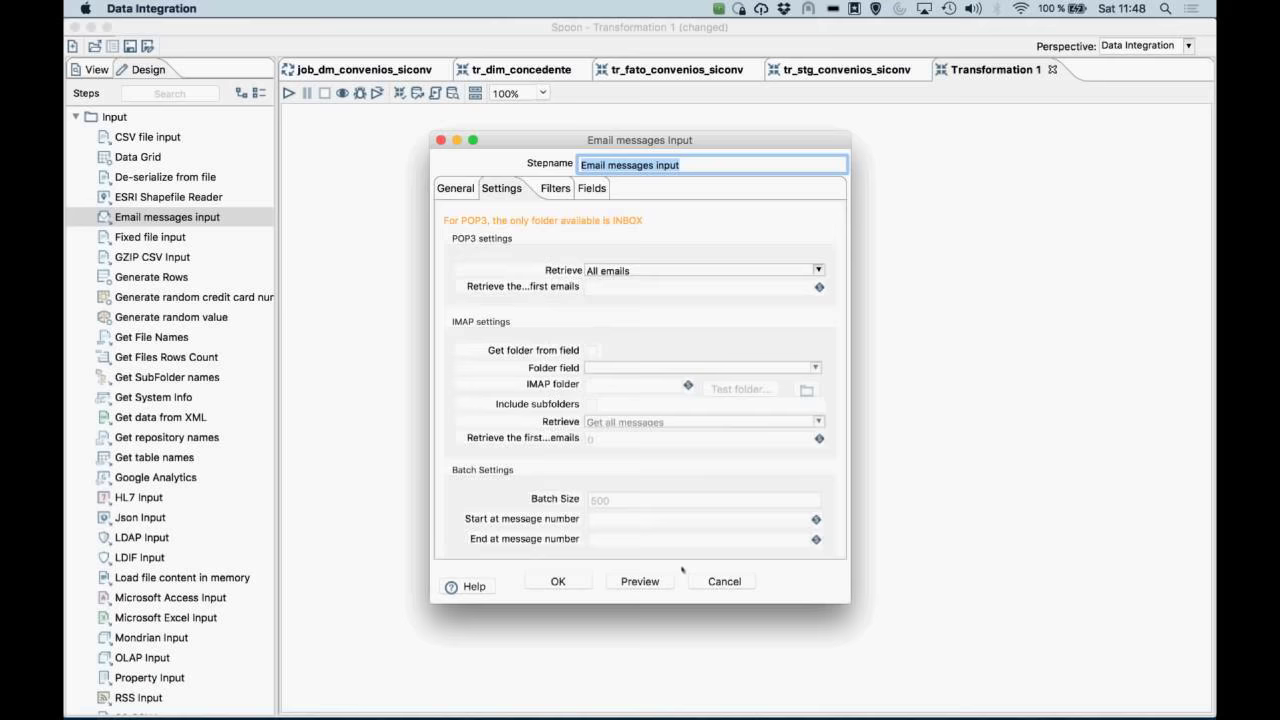
{"action": "left_click", "coordinate": [724, 581]}
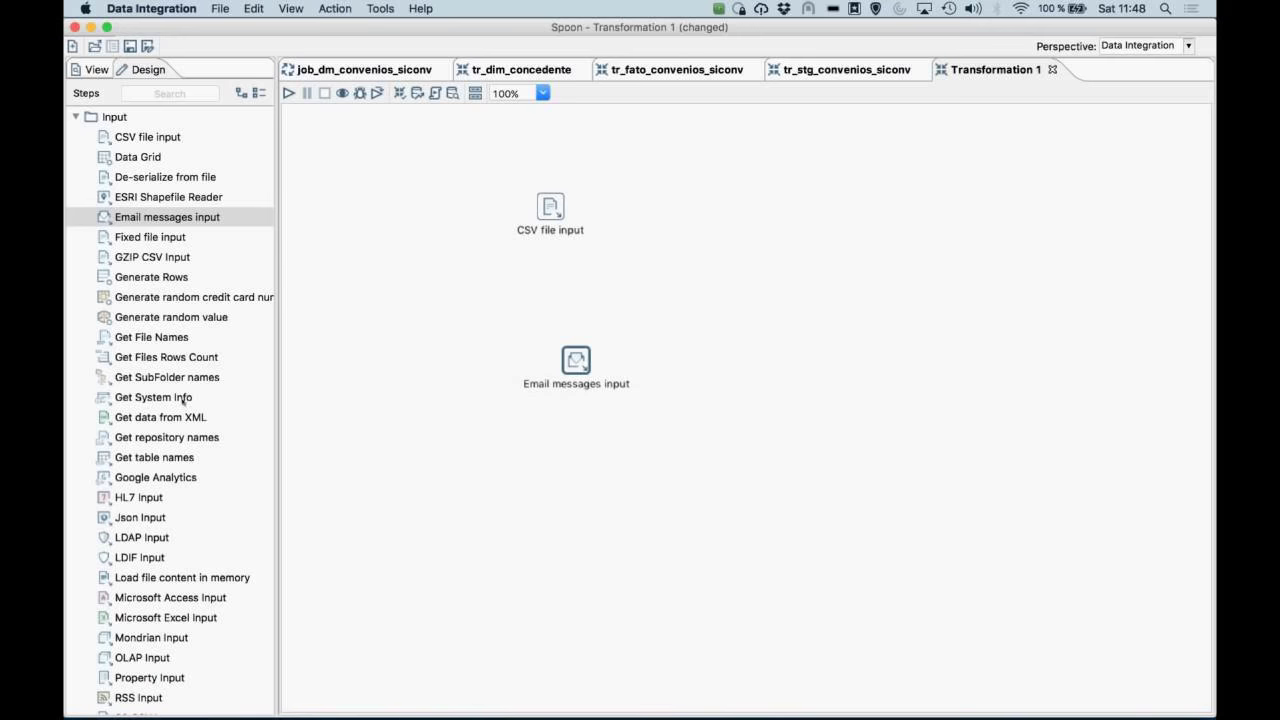
Add Json Input, RSS Input and Table input steps, then open the Table input settings.
{"action": "scroll", "coordinate": [182, 400], "scroll_direction": "down", "scroll_amount": 3}
{"action": "left_click_drag", "start_coordinate": [140, 427], "coordinate": [449, 296]}
{"action": "scroll", "coordinate": [162, 448], "scroll_direction": "down", "scroll_amount": 3}
{"action": "scroll", "coordinate": [162, 448], "scroll_direction": "down", "scroll_amount": 2}
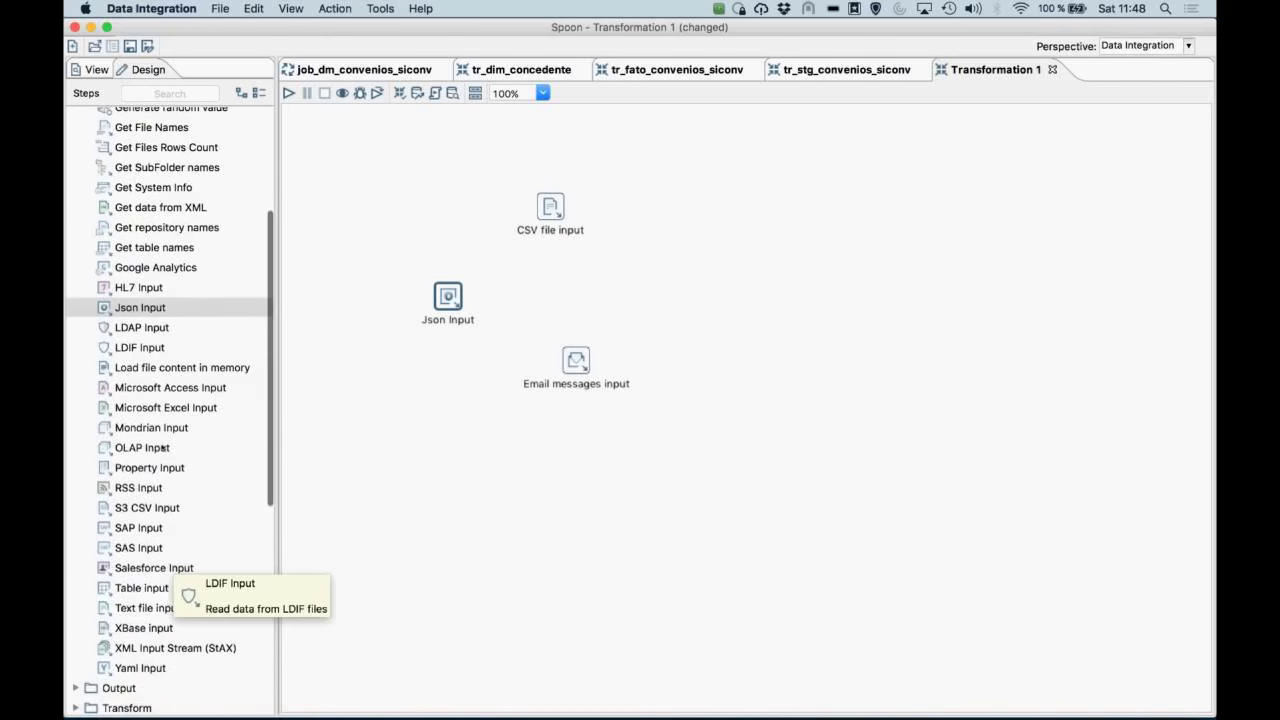
{"action": "scroll", "coordinate": [163, 448], "scroll_direction": "down", "scroll_amount": 4}
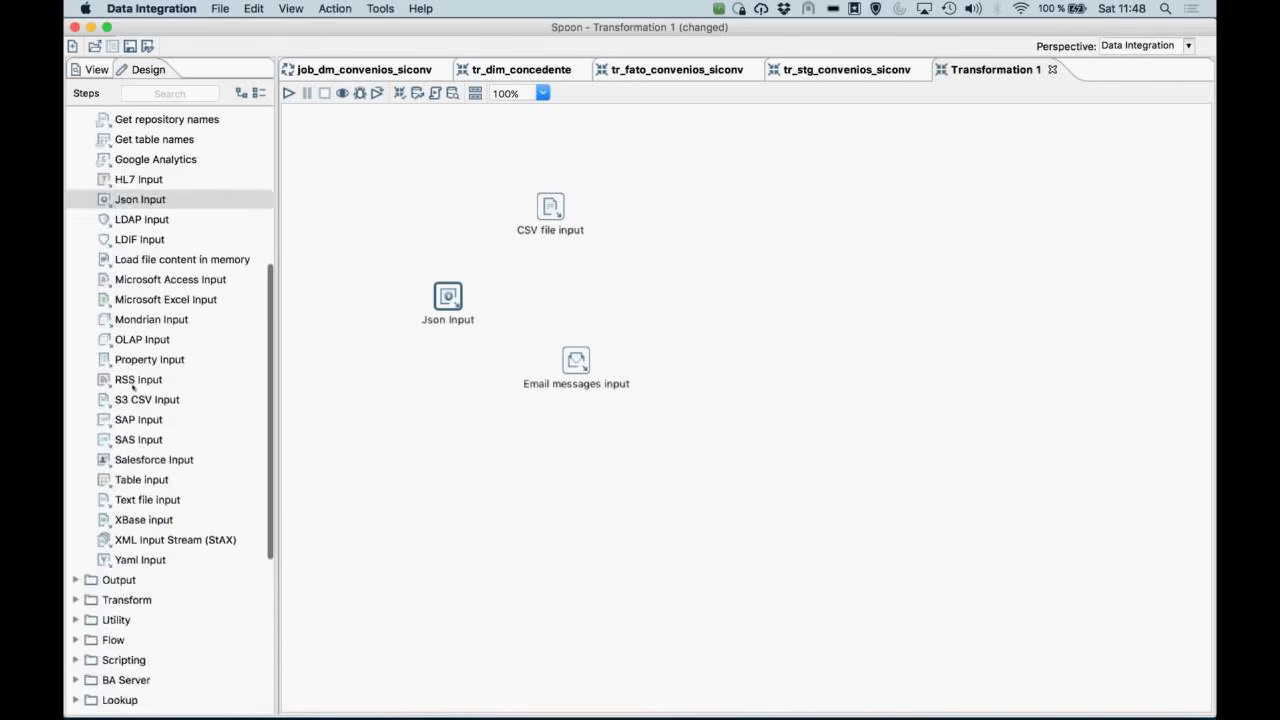
{"action": "left_click_drag", "start_coordinate": [138, 380], "coordinate": [461, 451]}
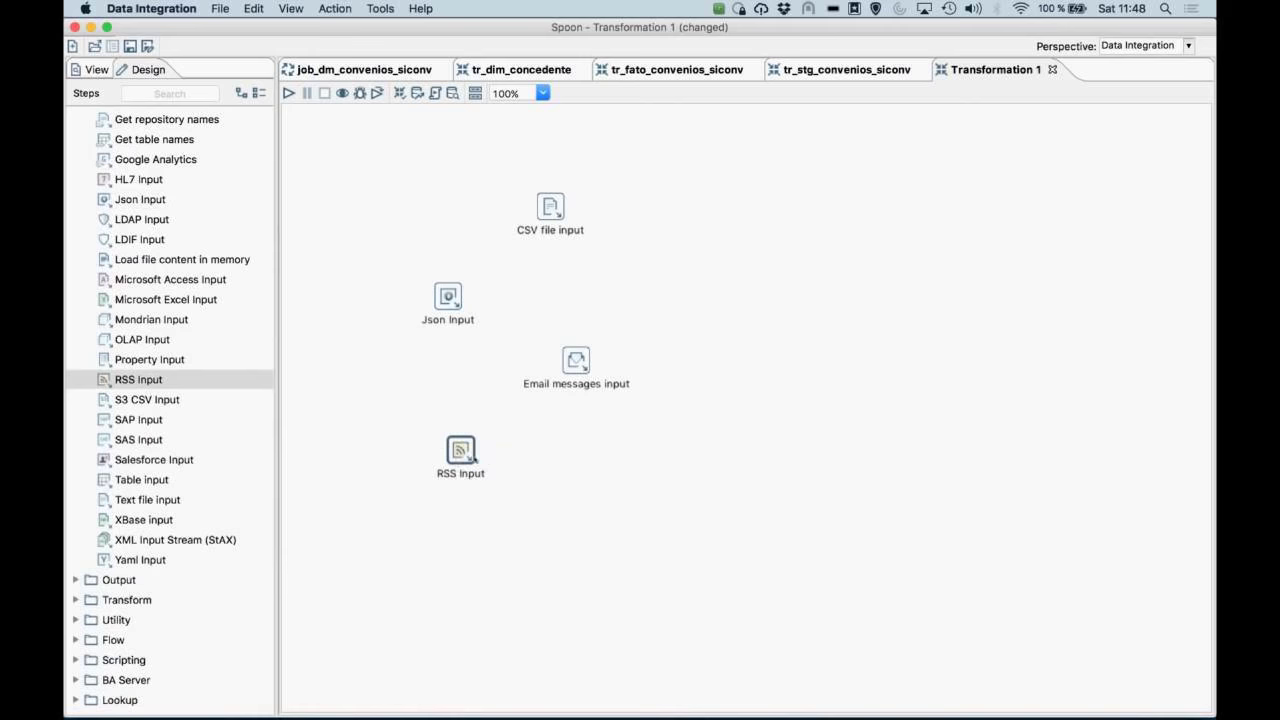
{"action": "mouse_move", "coordinate": [463, 452]}
{"action": "left_click_drag", "start_coordinate": [141, 480], "coordinate": [765, 200]}
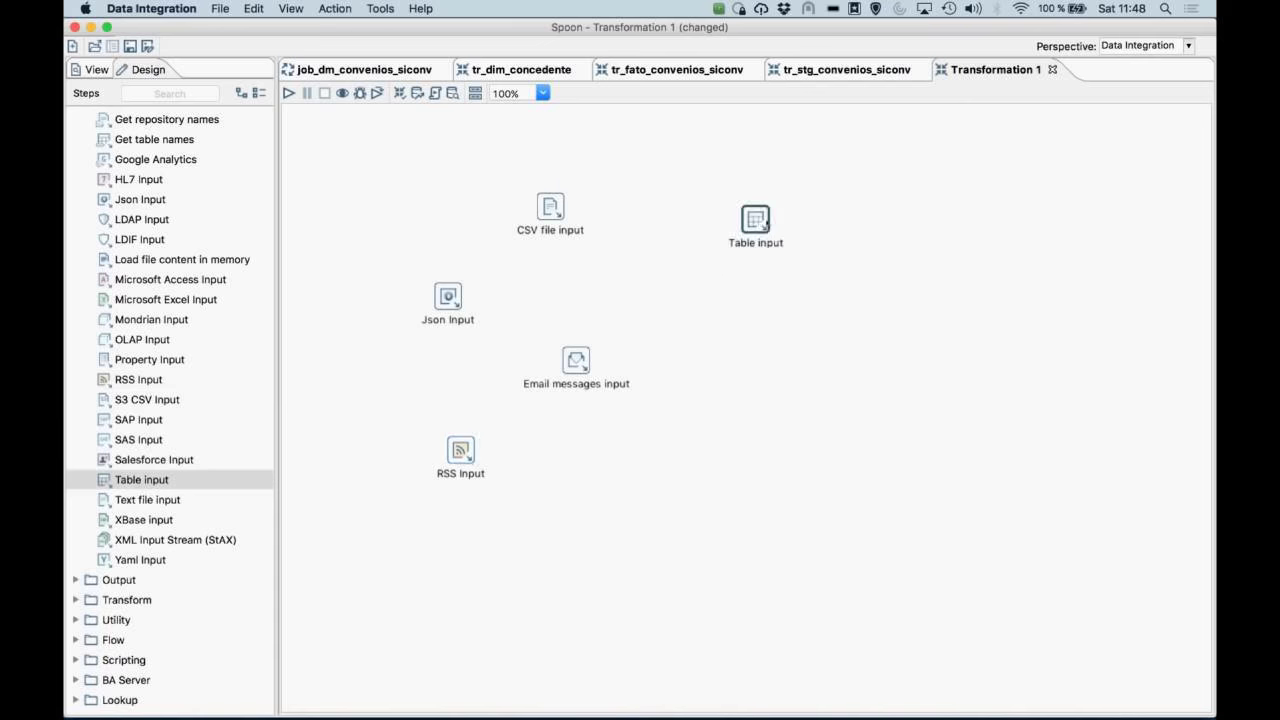
{"action": "double_click", "coordinate": [757, 220]}
Set the Table input connection to dw_it4biz and request a generated SELECT statement.
{"action": "left_click", "coordinate": [660, 137]}
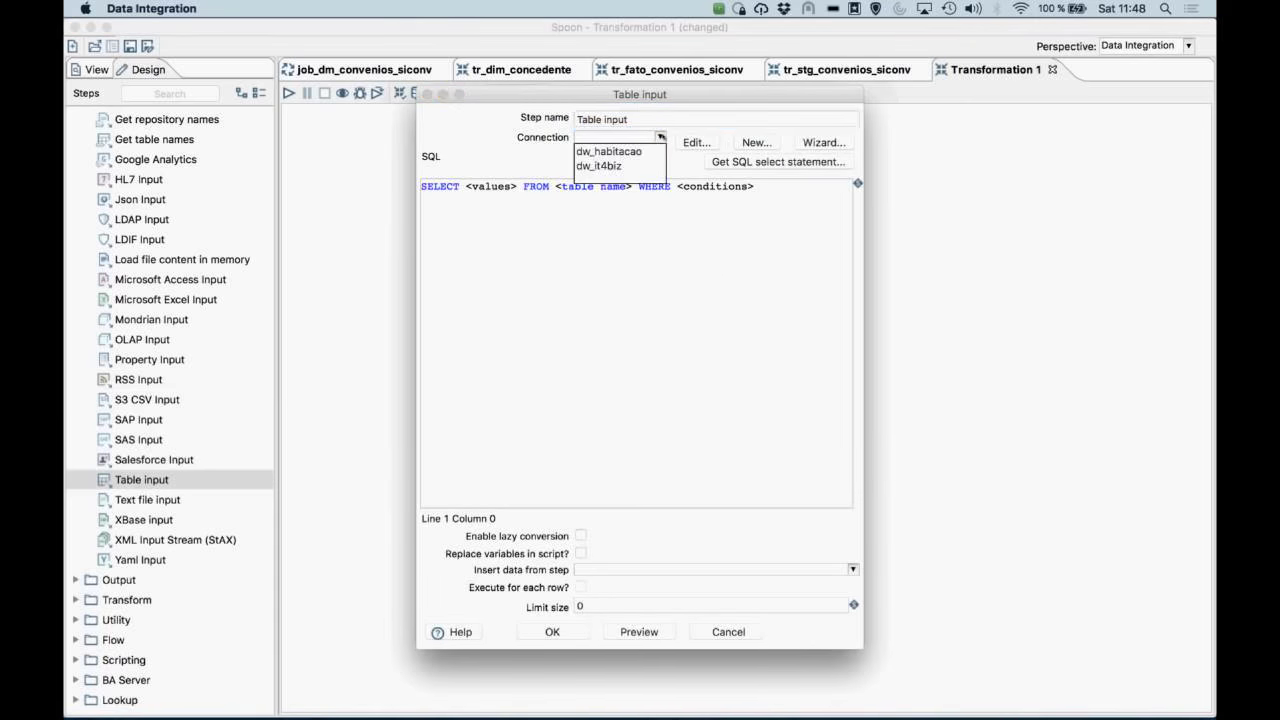
{"action": "left_click", "coordinate": [617, 166]}
{"action": "left_click", "coordinate": [762, 168]}
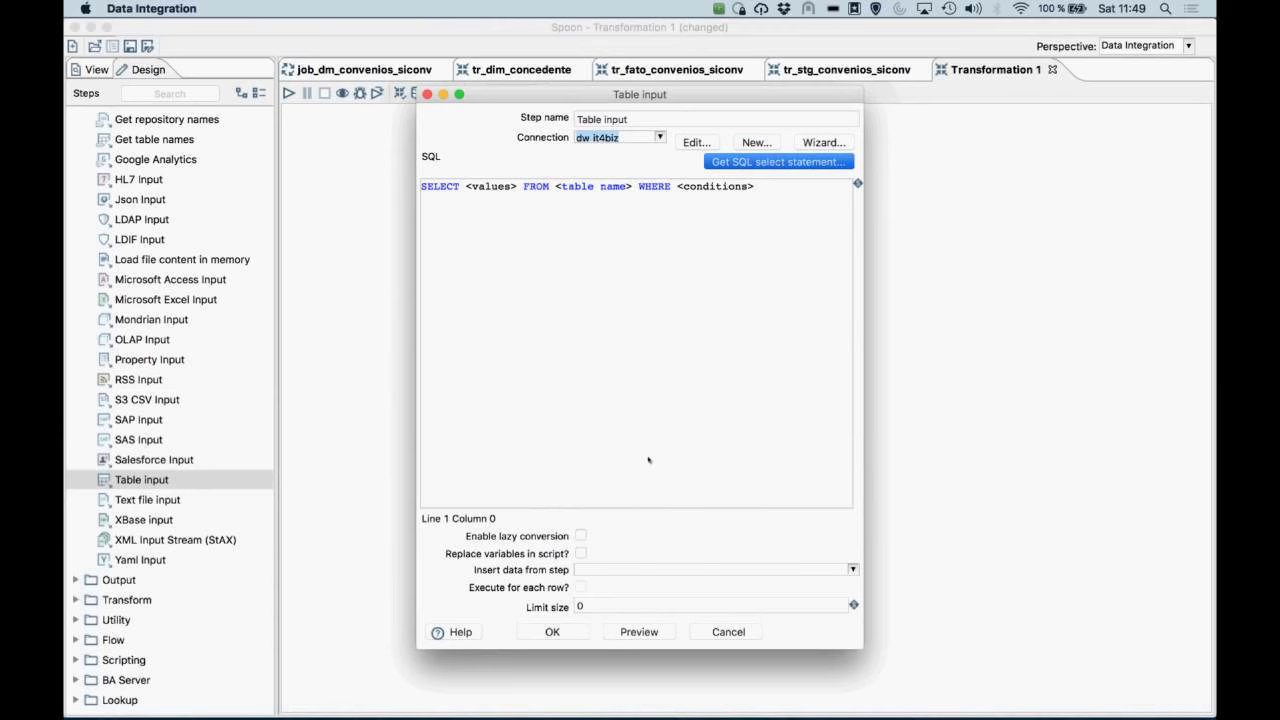
{"action": "key", "text": "super+Tab"}
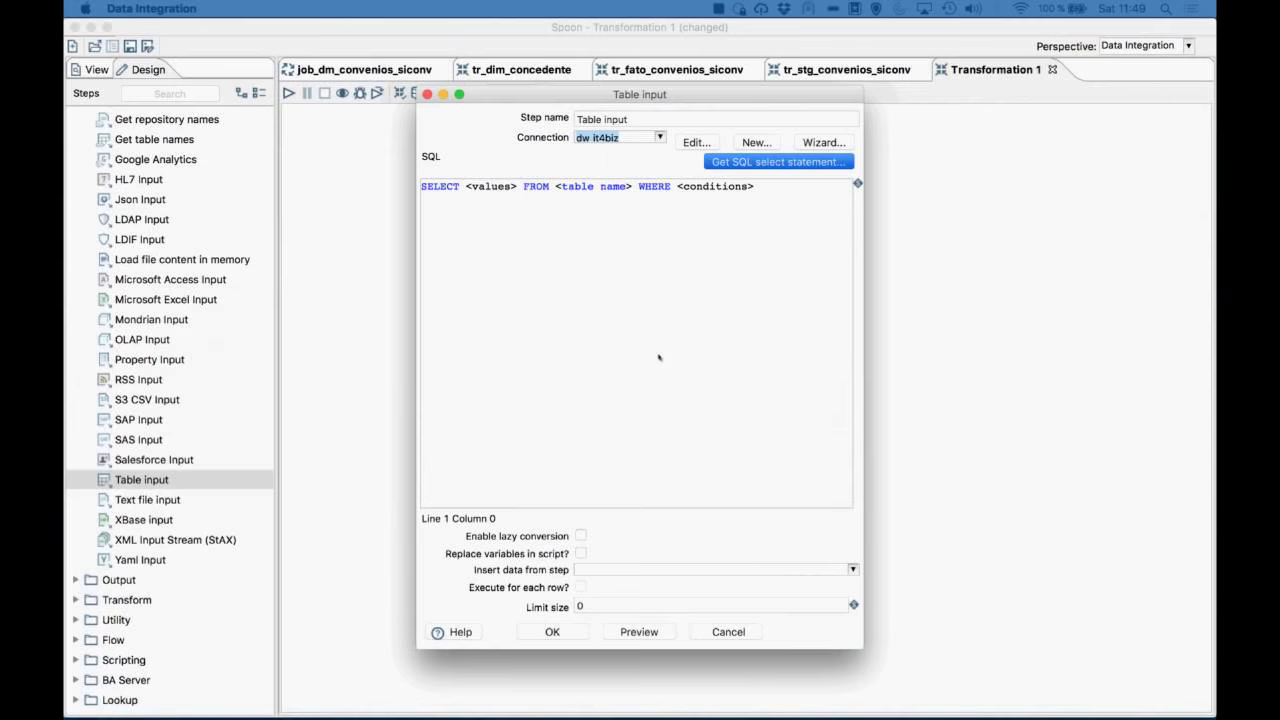
Interrupt the hung Spoon process in Terminal with Ctrl+C and dismiss the crash report.
{"action": "key", "text": "super+Tab"}
{"action": "key", "text": "Tab"}
{"action": "key", "text": "Tab"}
{"action": "key", "text": "Tab"}
{"action": "key", "text": "Tab"}
{"action": "key", "text": "Tab"}
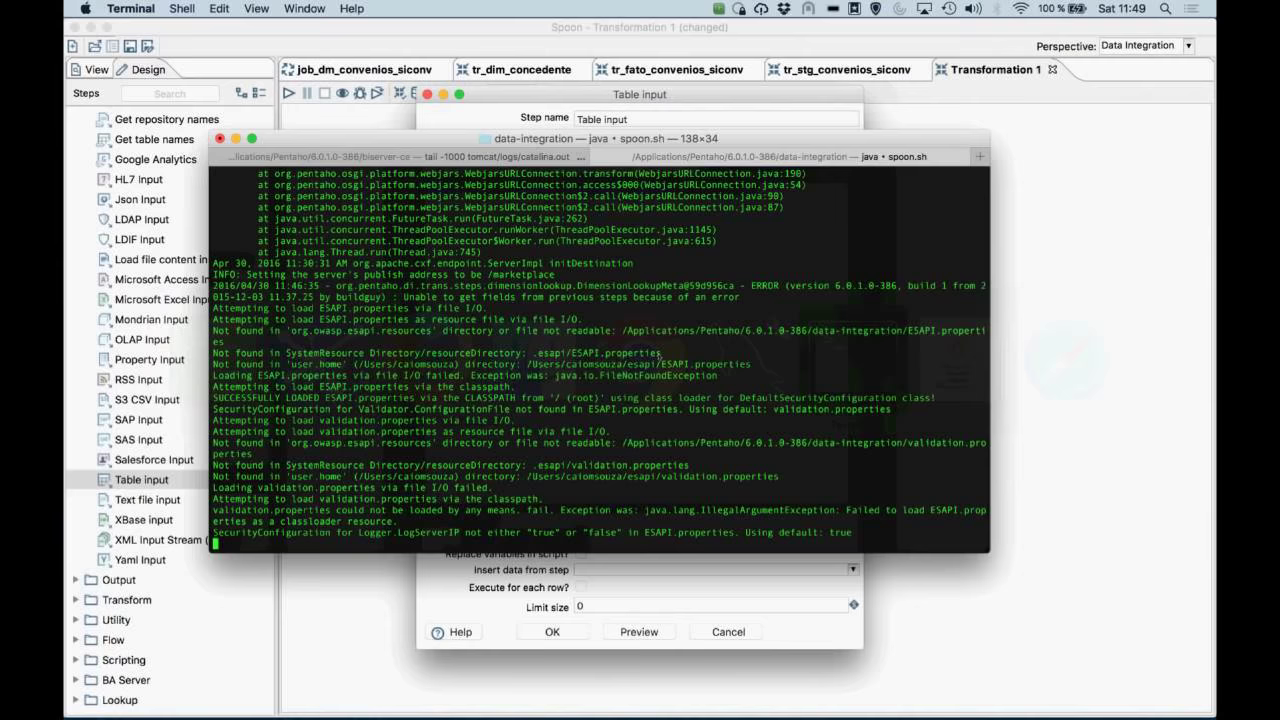
{"action": "key", "text": "super+Tab"}
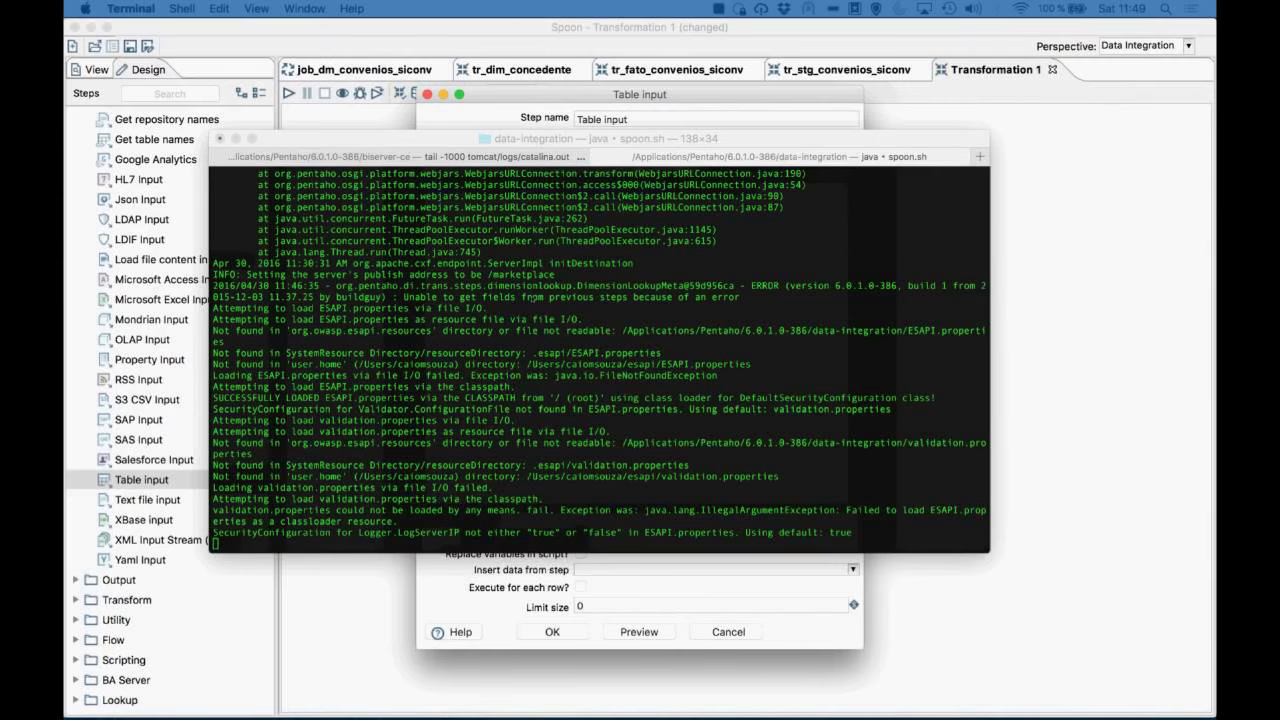
{"action": "left_click", "coordinate": [463, 452]}
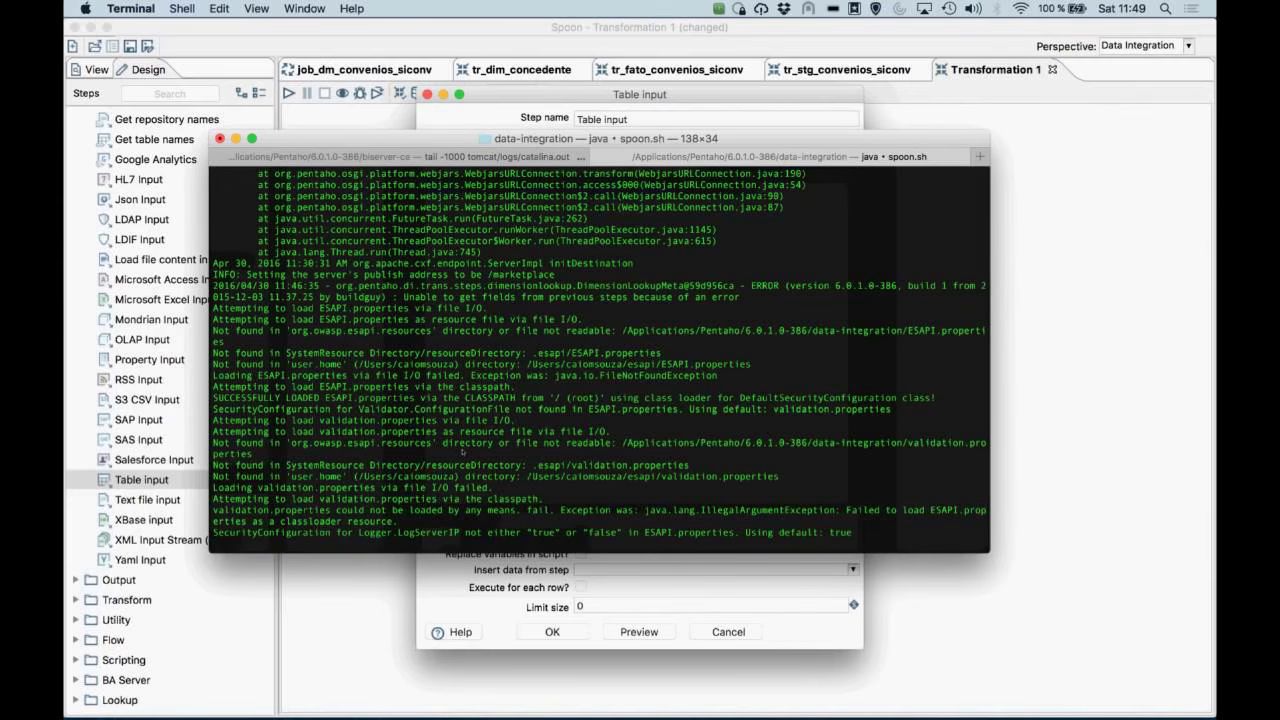
{"action": "key", "text": "ctrl+c"}
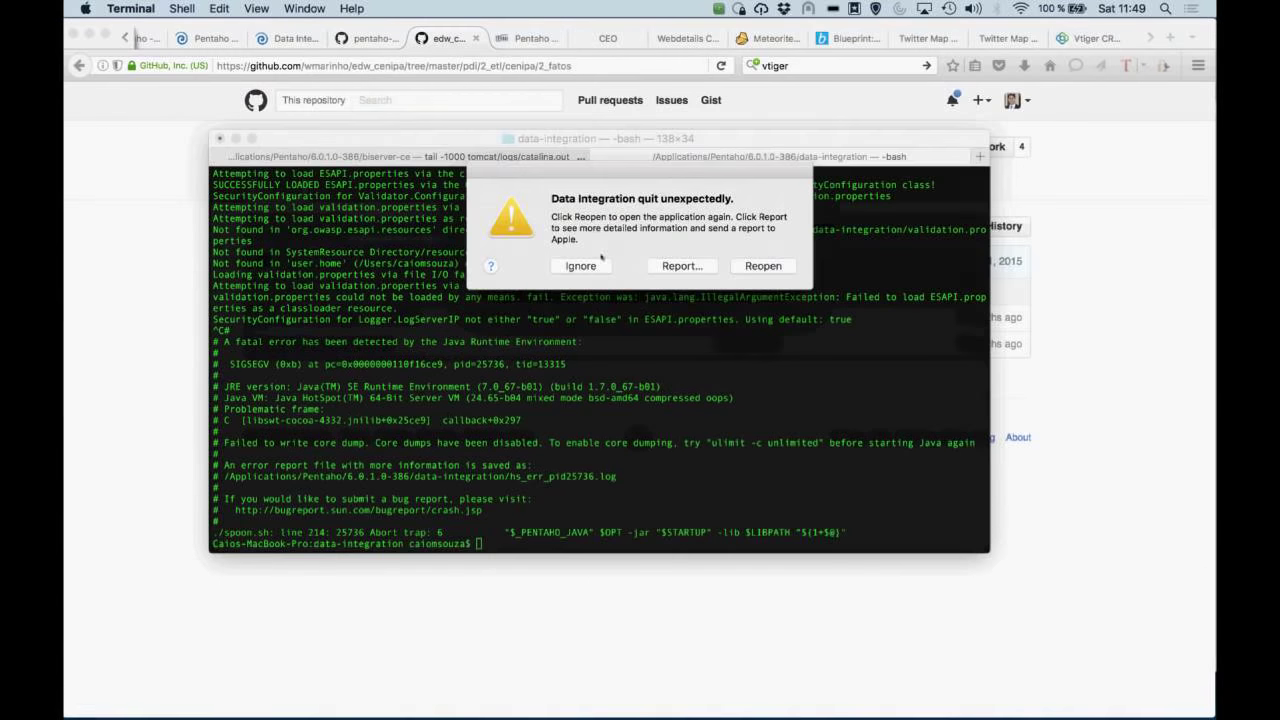
{"action": "left_click", "coordinate": [582, 266]}
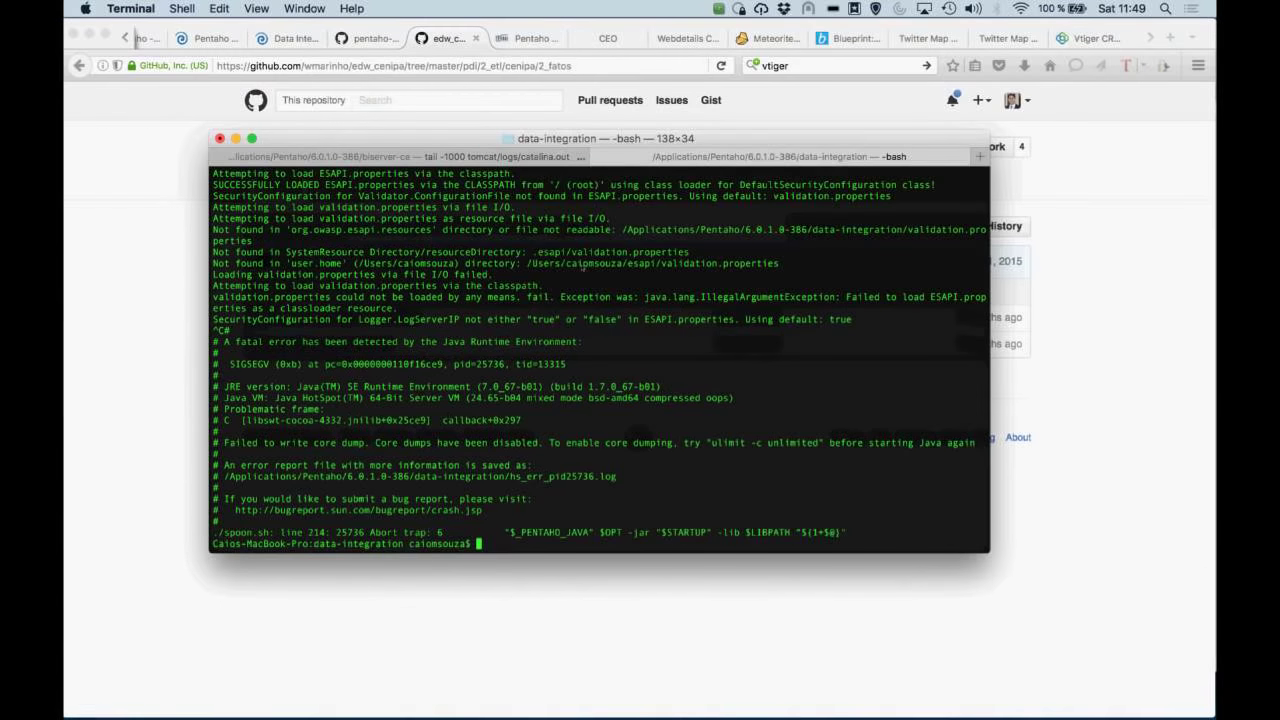
Rerun ./spoon.sh from the command history, then switch to Firefox.
{"action": "key", "text": "Up"}
{"action": "key", "text": "Return"}
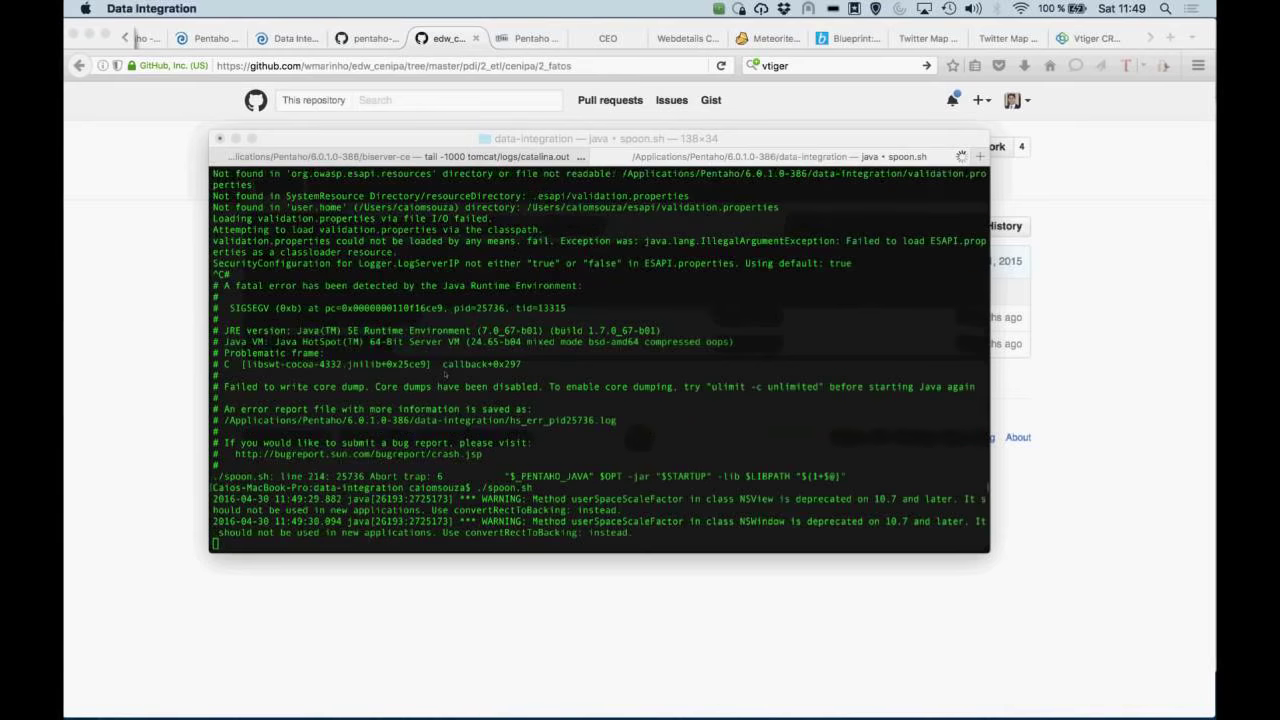
{"action": "left_click", "coordinate": [421, 104]}
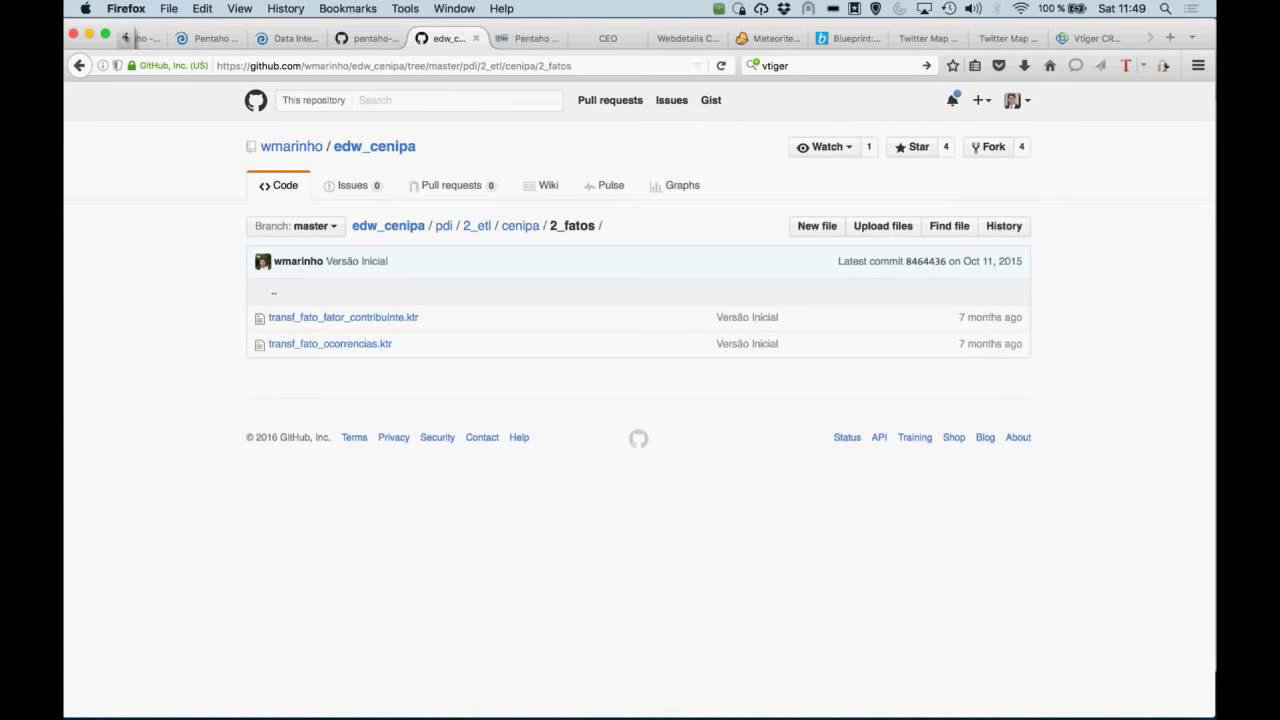
Switch Firefox to the Pentaho User Groups tab, then launch ./report-designer.sh in Terminal.
{"action": "left_click", "coordinate": [125, 37]}
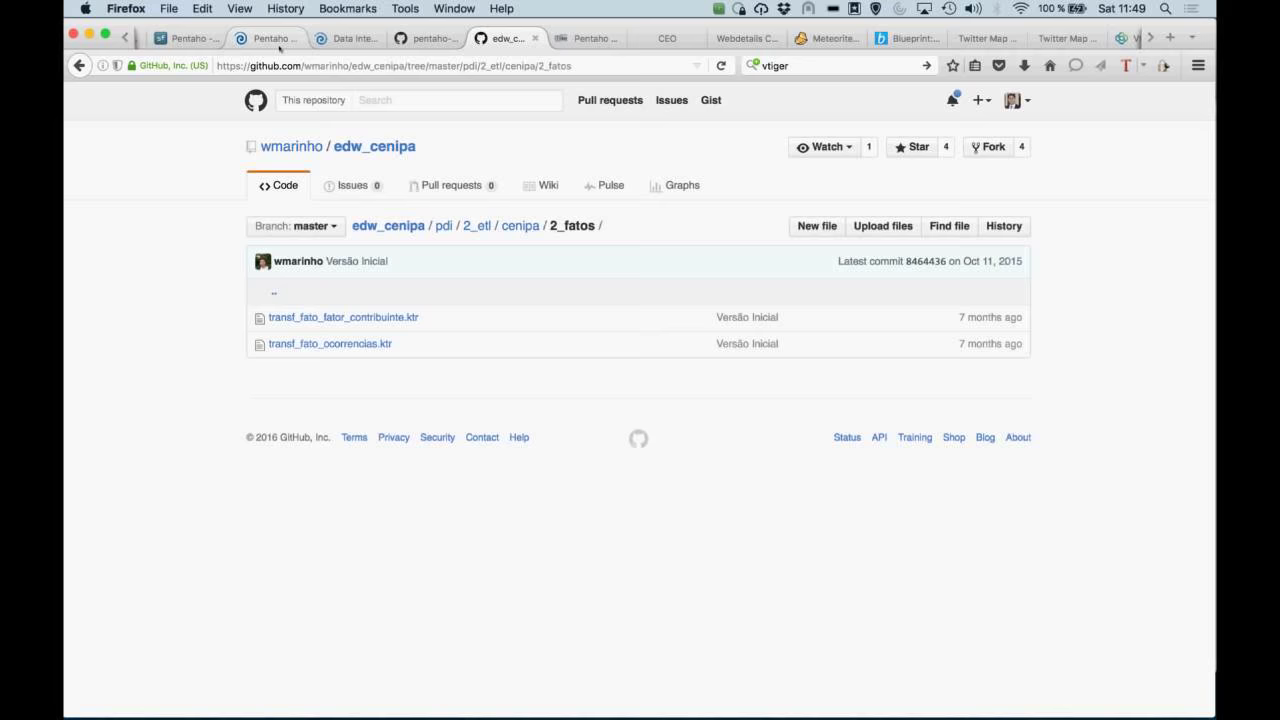
{"action": "left_click", "coordinate": [279, 44]}
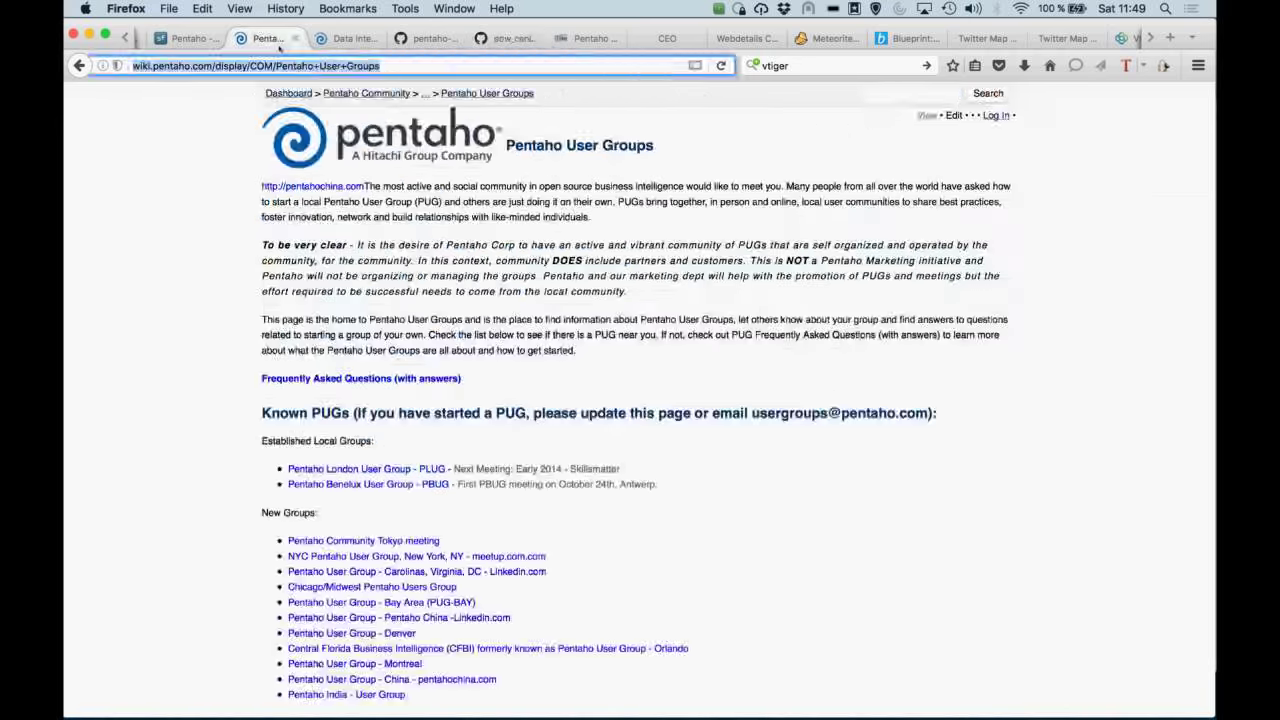
{"action": "key", "text": "super+Tab"}
{"action": "type", "text": "./re"}
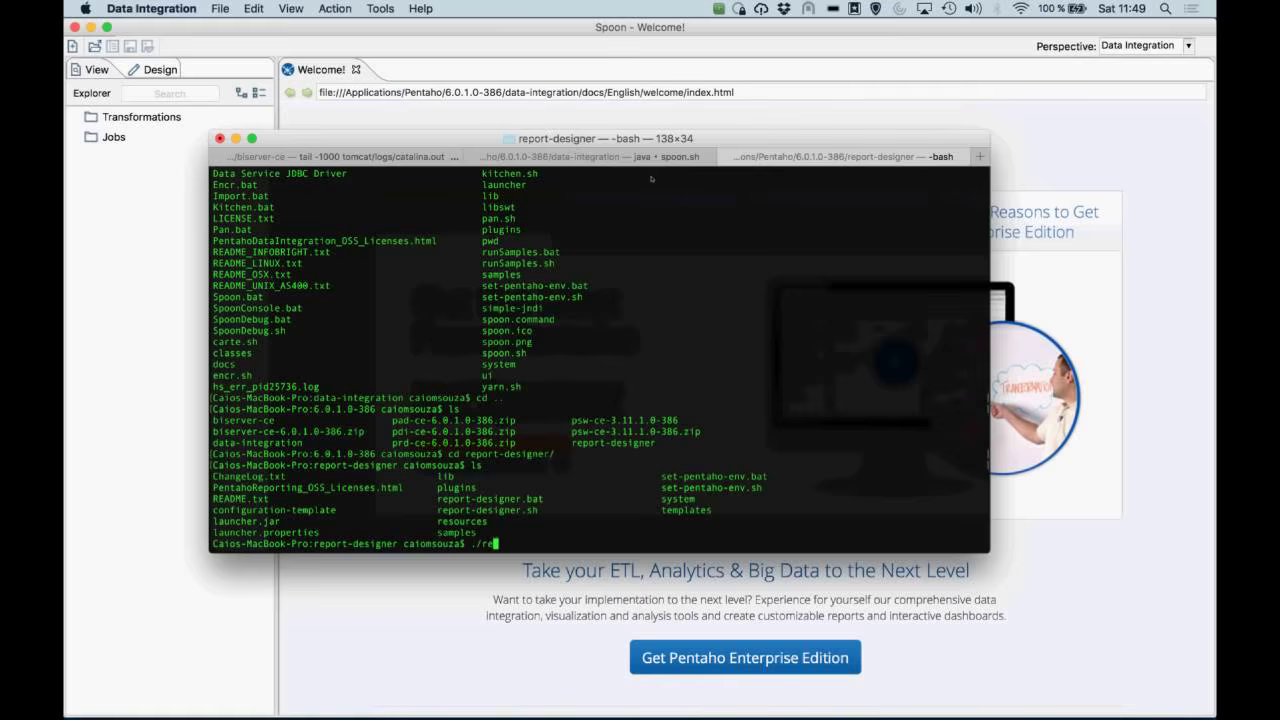
{"action": "type", "text": "port-designer.sh"}
{"action": "key", "text": "Return"}
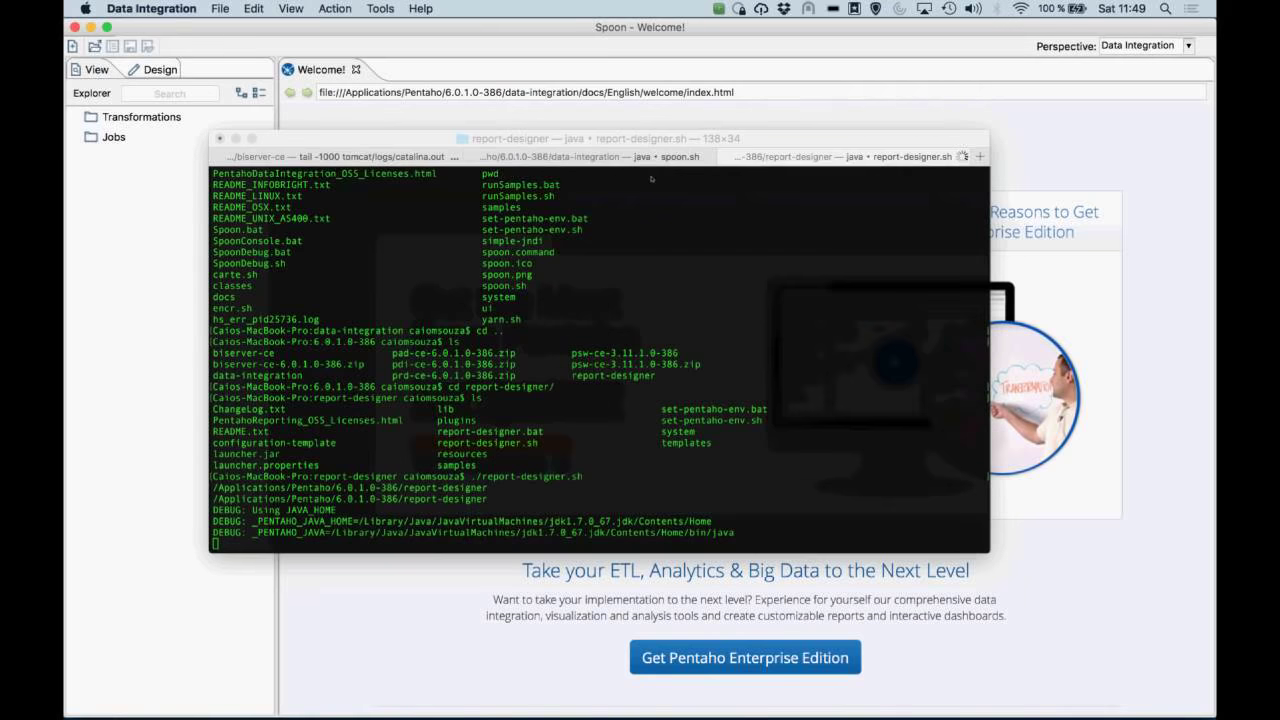
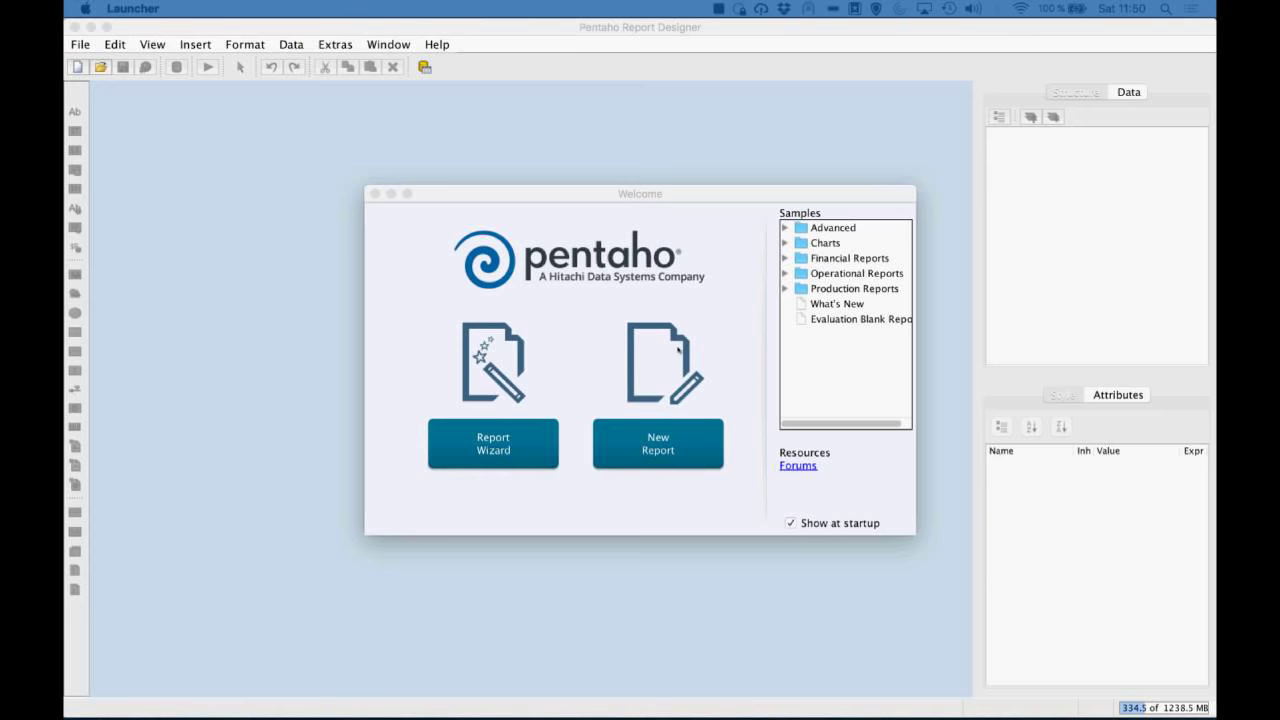
Create a new blank report with a 'Test' label in the Page Header.
{"action": "left_click", "coordinate": [651, 451]}
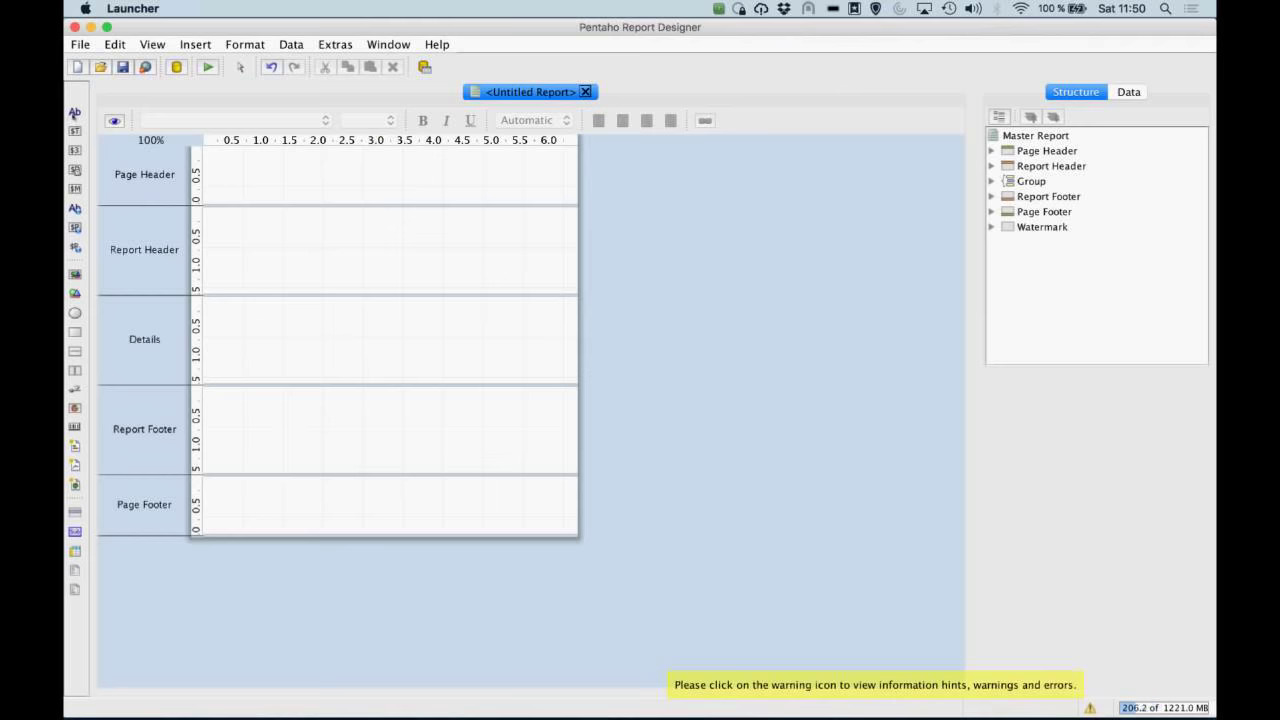
{"action": "left_click_drag", "start_coordinate": [74, 113], "coordinate": [345, 173]}
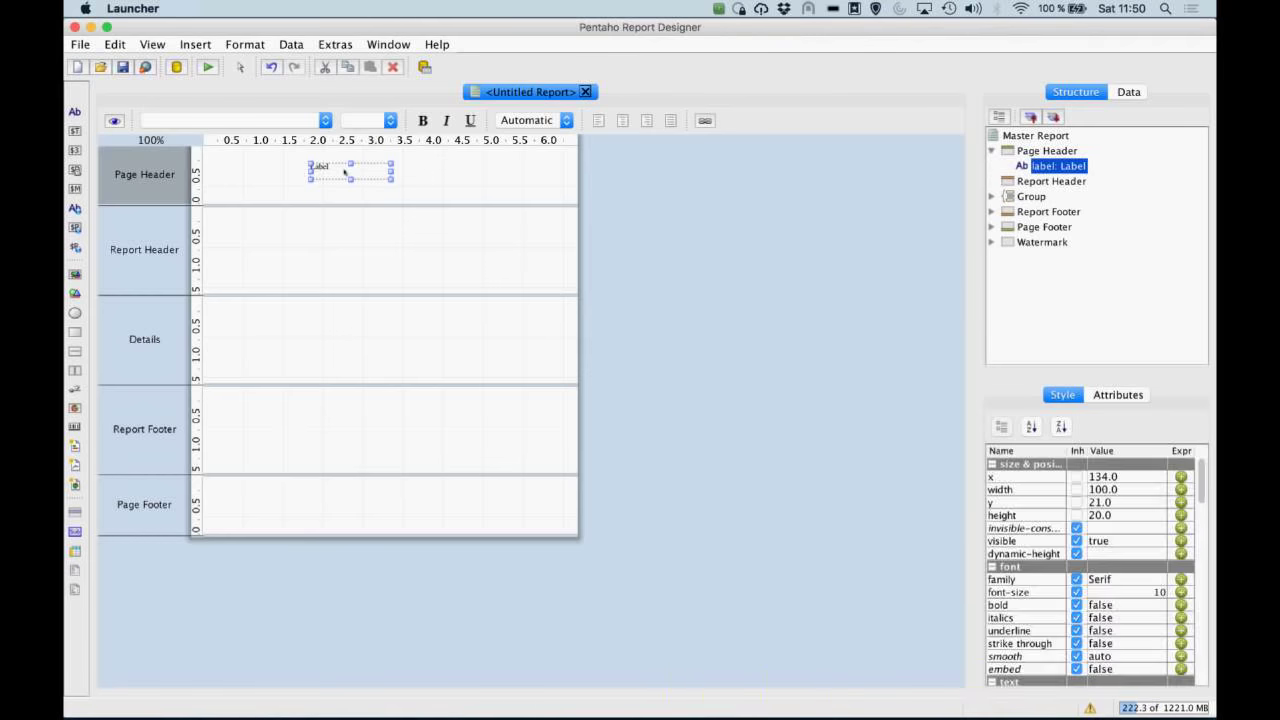
{"action": "double_click", "coordinate": [345, 172]}
{"action": "type", "text": "Test"}
{"action": "key", "text": "Return"}
{"action": "left_click", "coordinate": [242, 184]}
From the Data tab's Data Sets node, add a JDBC data source.
{"action": "left_click", "coordinate": [1129, 93]}
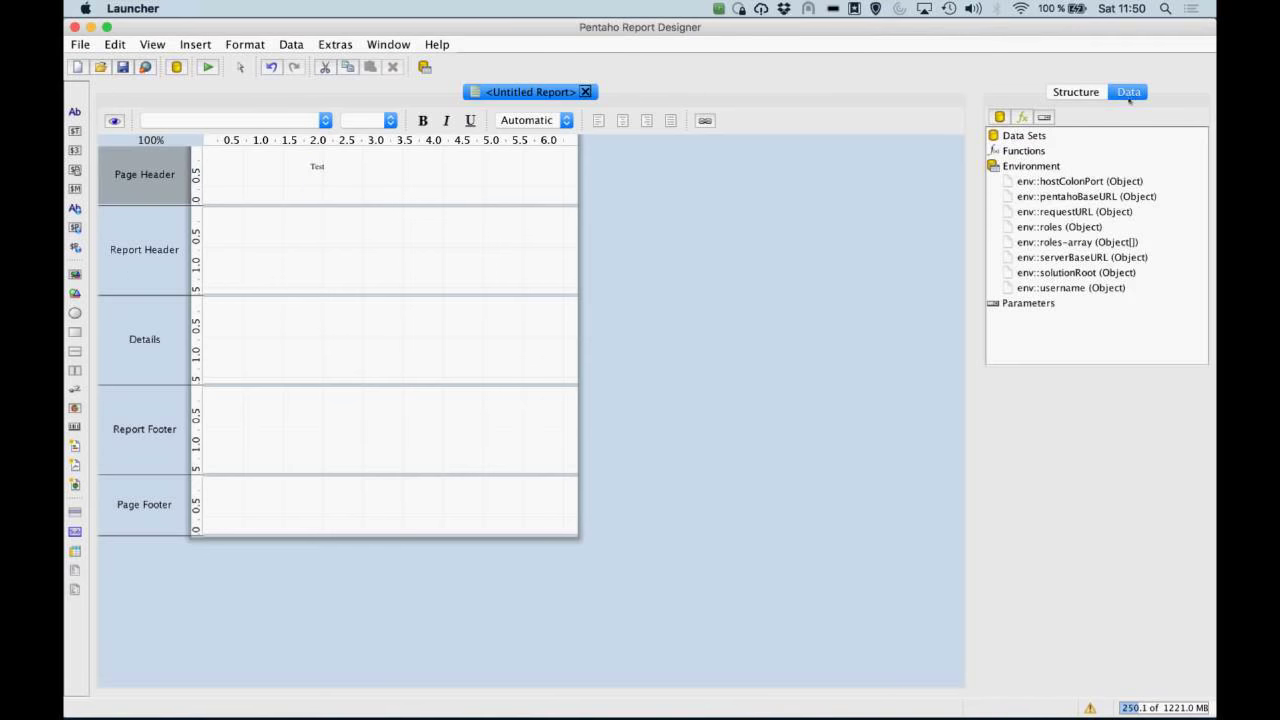
{"action": "left_click", "coordinate": [1022, 139]}
{"action": "right_click", "coordinate": [1022, 139]}
{"action": "left_click", "coordinate": [1022, 184]}
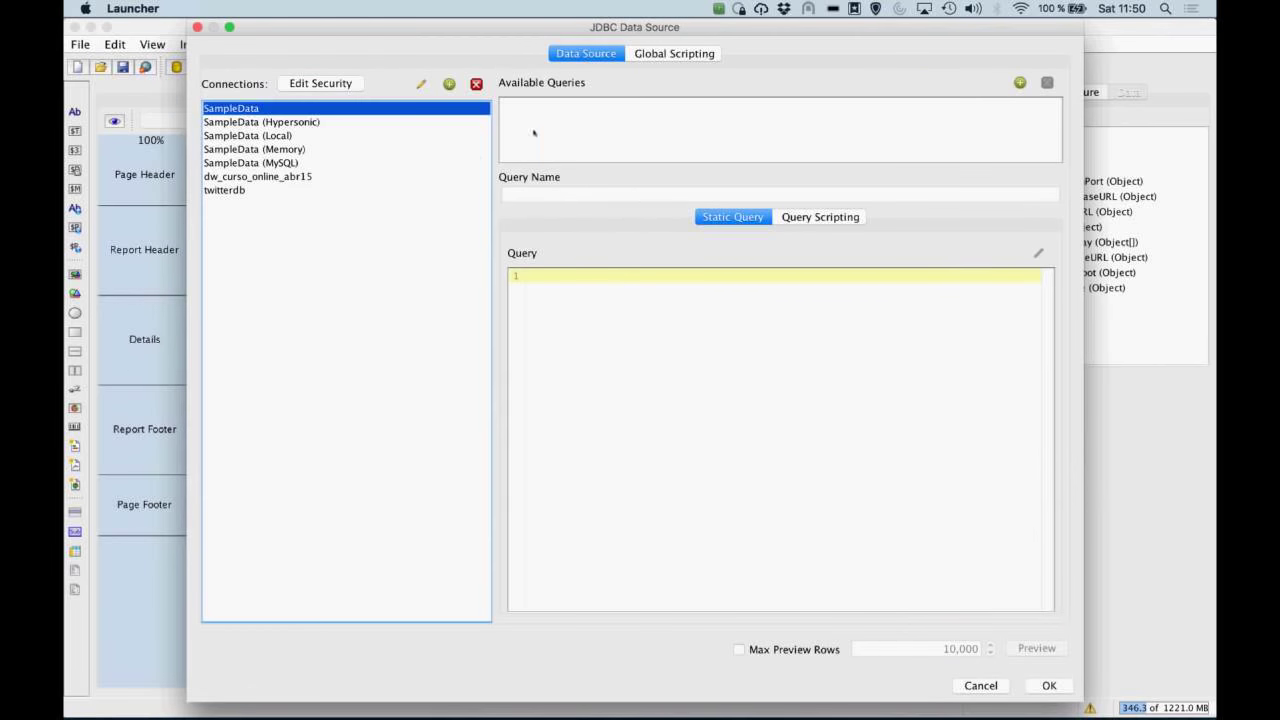
Add a new query on SampleData named 'Consulta'.
{"action": "left_click", "coordinate": [1020, 82]}
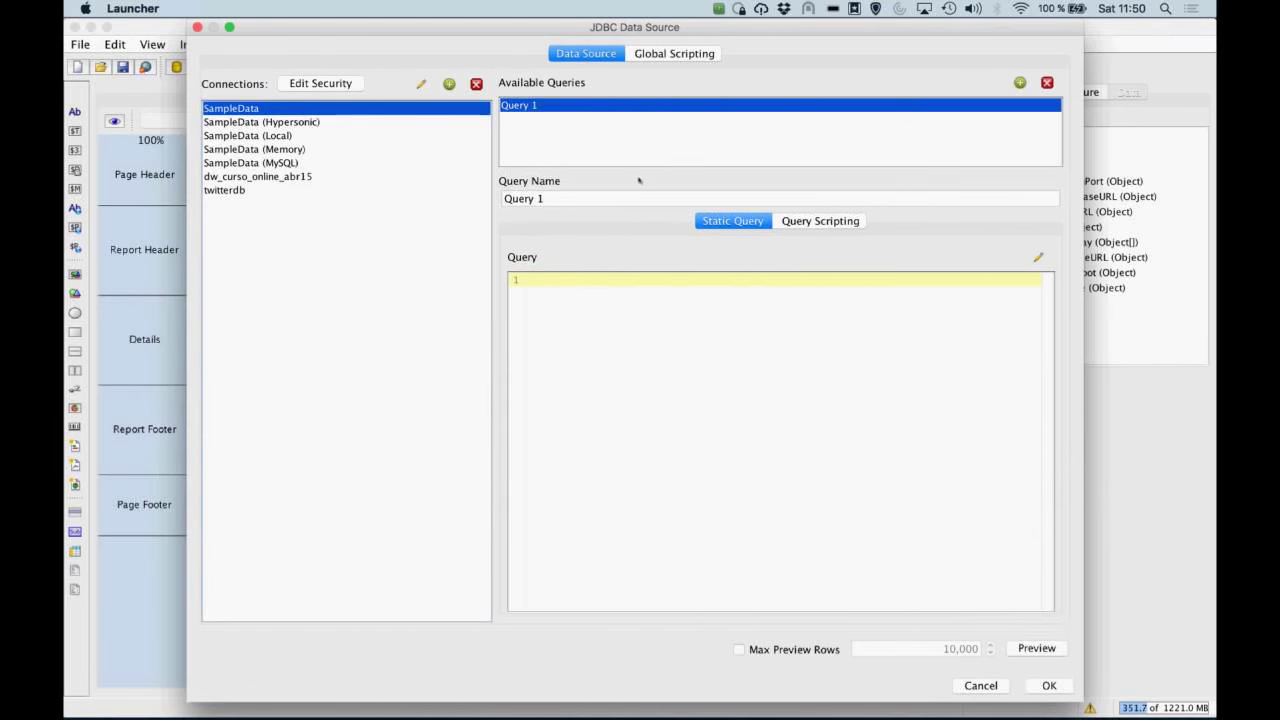
{"action": "left_click_drag", "start_coordinate": [546, 198], "coordinate": [496, 197]}
{"action": "type", "text": "Cons"}
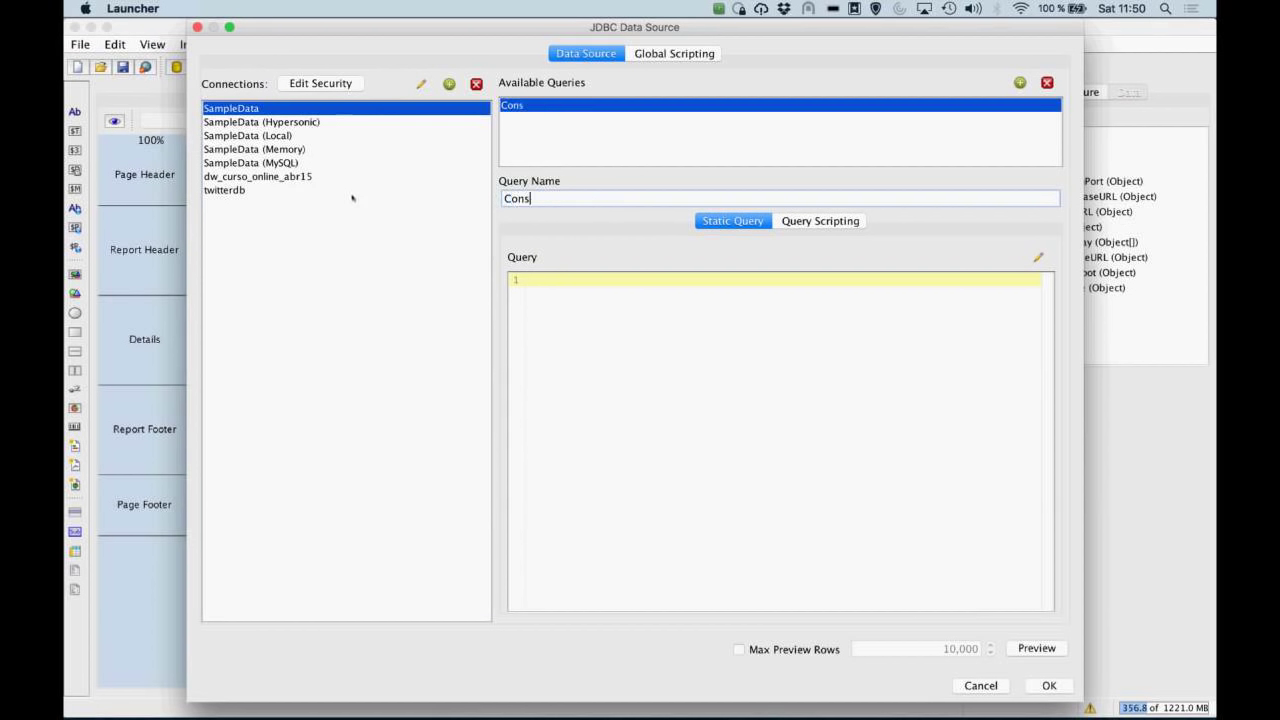
{"action": "type", "text": "ulta"}
Build the query in SQL Query Designer from the PUBLIC schema's CUSTOMERS table.
{"action": "left_click", "coordinate": [1038, 258]}
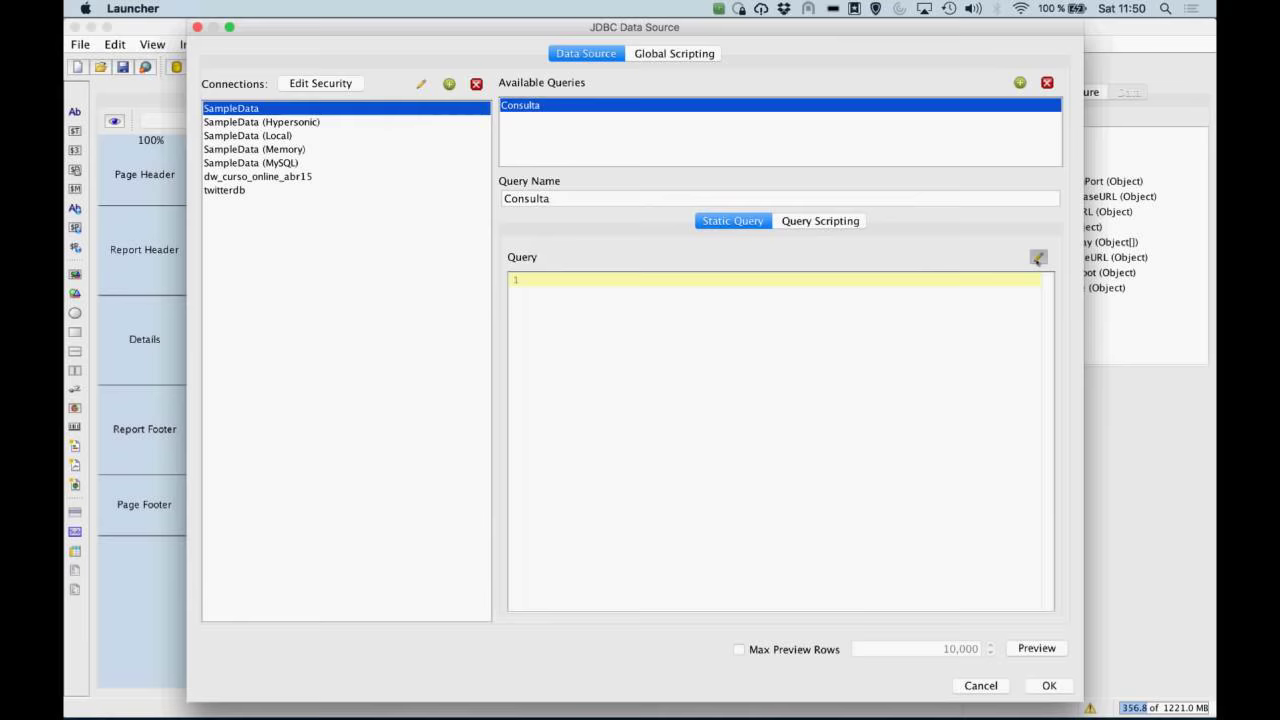
{"action": "left_click", "coordinate": [371, 347]}
{"action": "left_click", "coordinate": [362, 377]}
{"action": "left_click", "coordinate": [335, 348]}
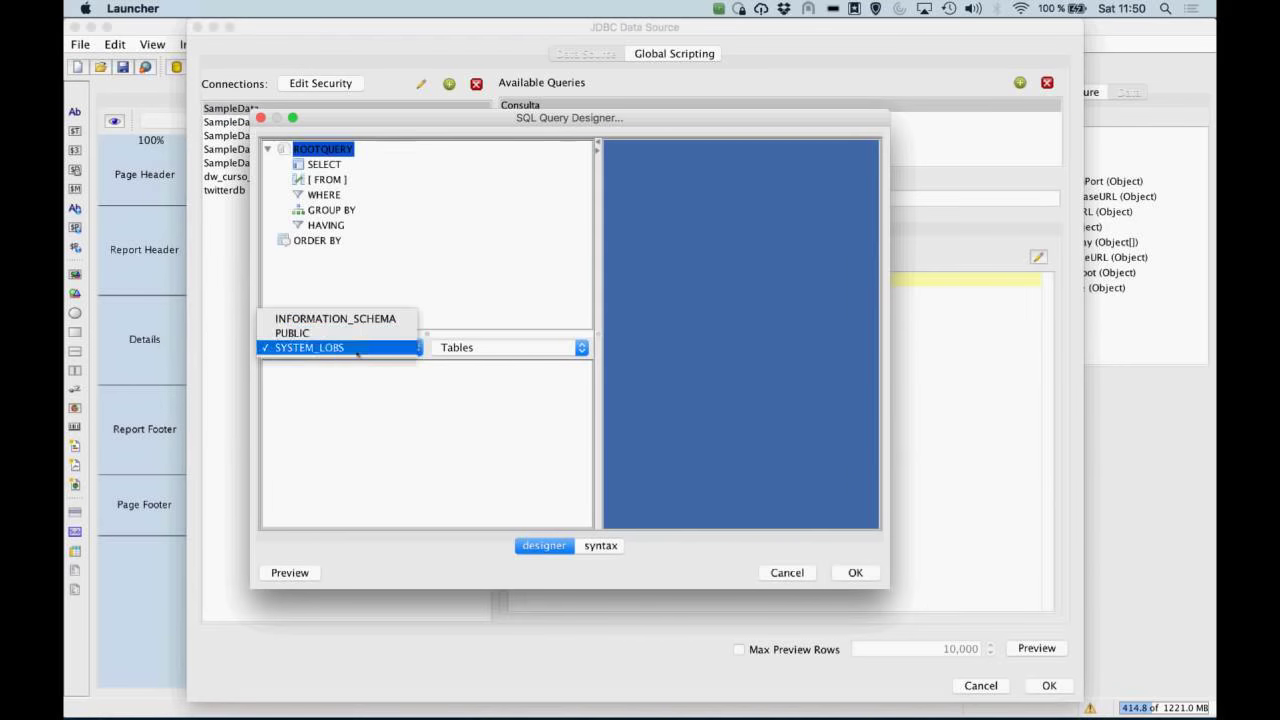
{"action": "left_click", "coordinate": [319, 335]}
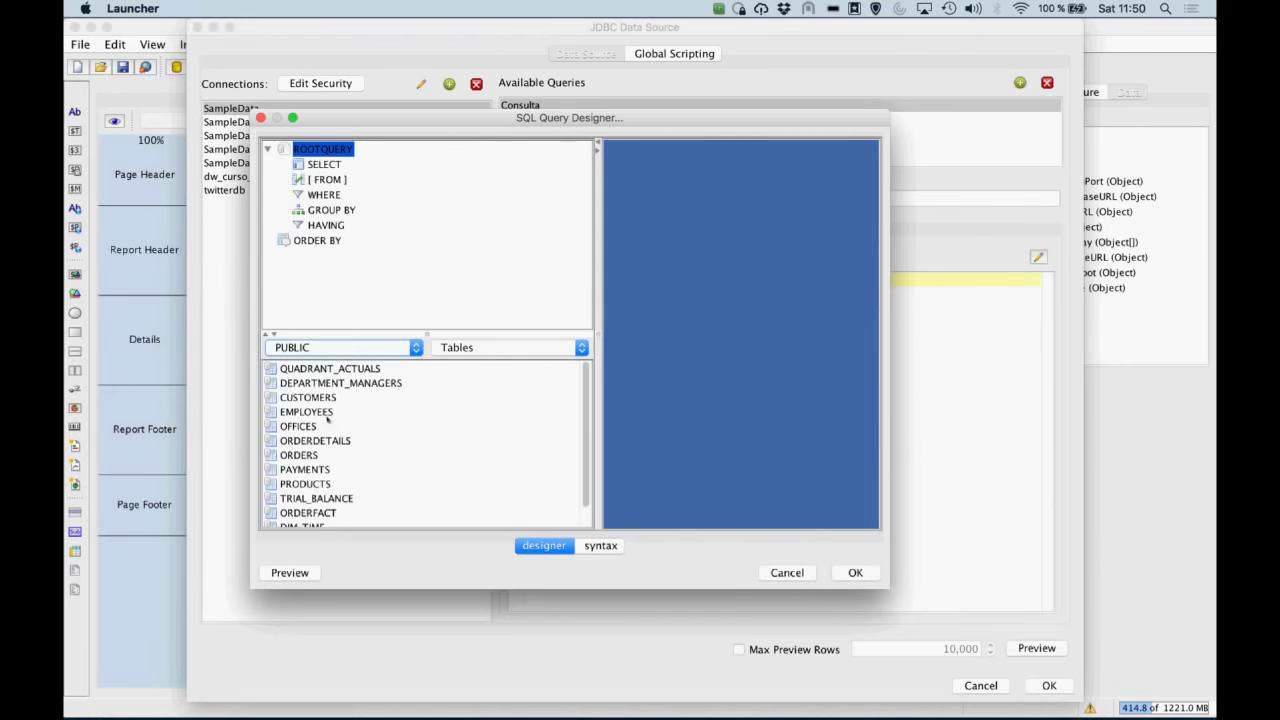
{"action": "left_click_drag", "start_coordinate": [300, 398], "coordinate": [695, 234]}
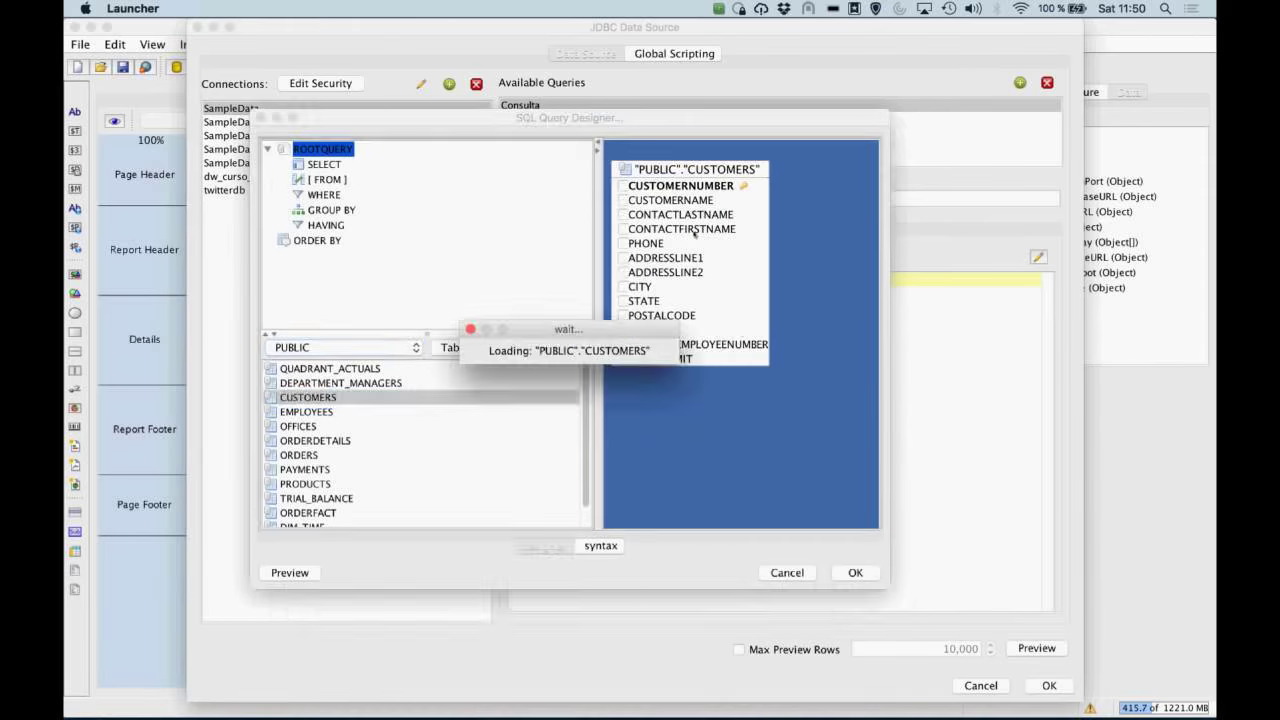
{"action": "left_click", "coordinate": [852, 572]}
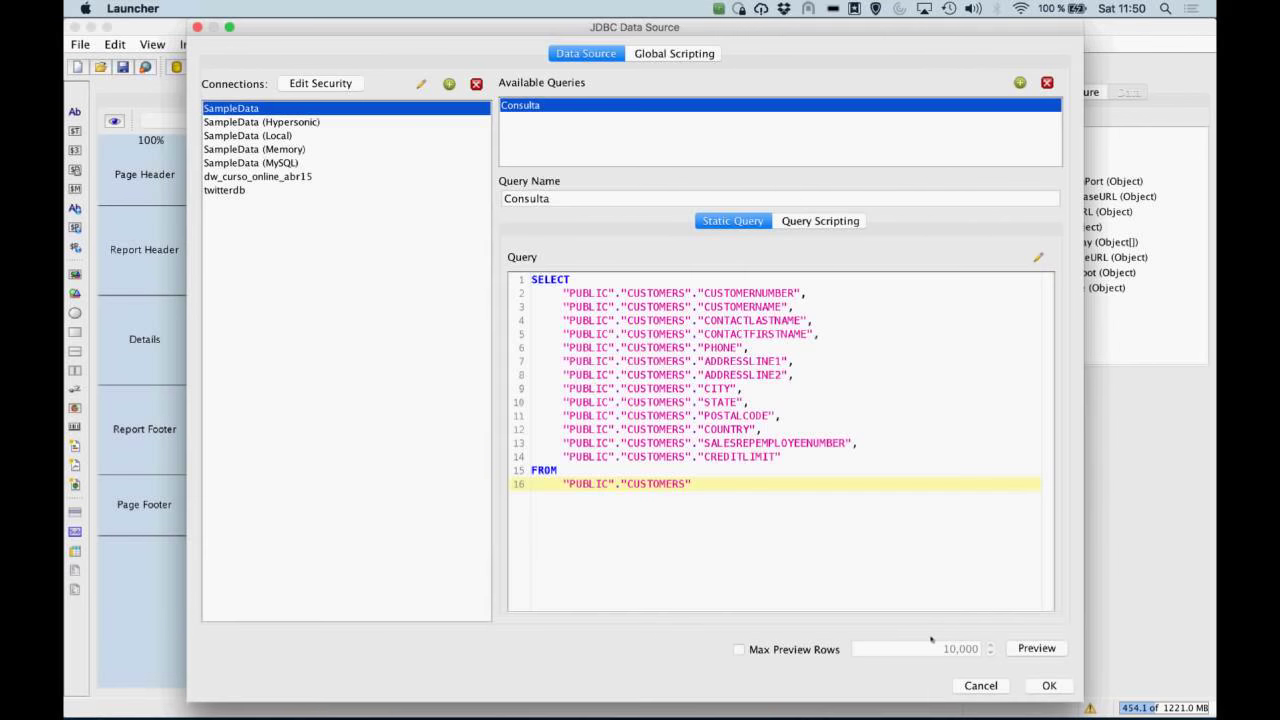
Preview the returned customer rows and confirm the JDBC data source.
{"action": "left_click", "coordinate": [1036, 648]}
{"action": "left_click", "coordinate": [1000, 580]}
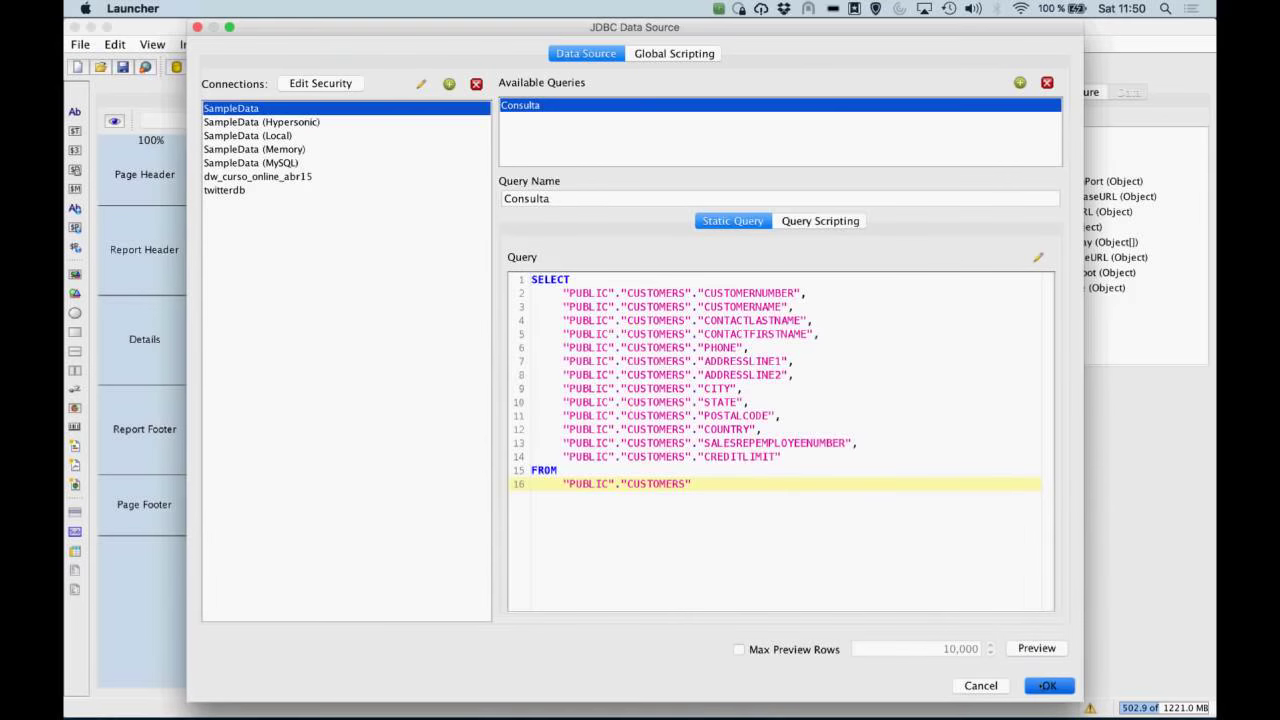
{"action": "left_click", "coordinate": [1047, 686]}
{"action": "left_click", "coordinate": [1075, 91]}
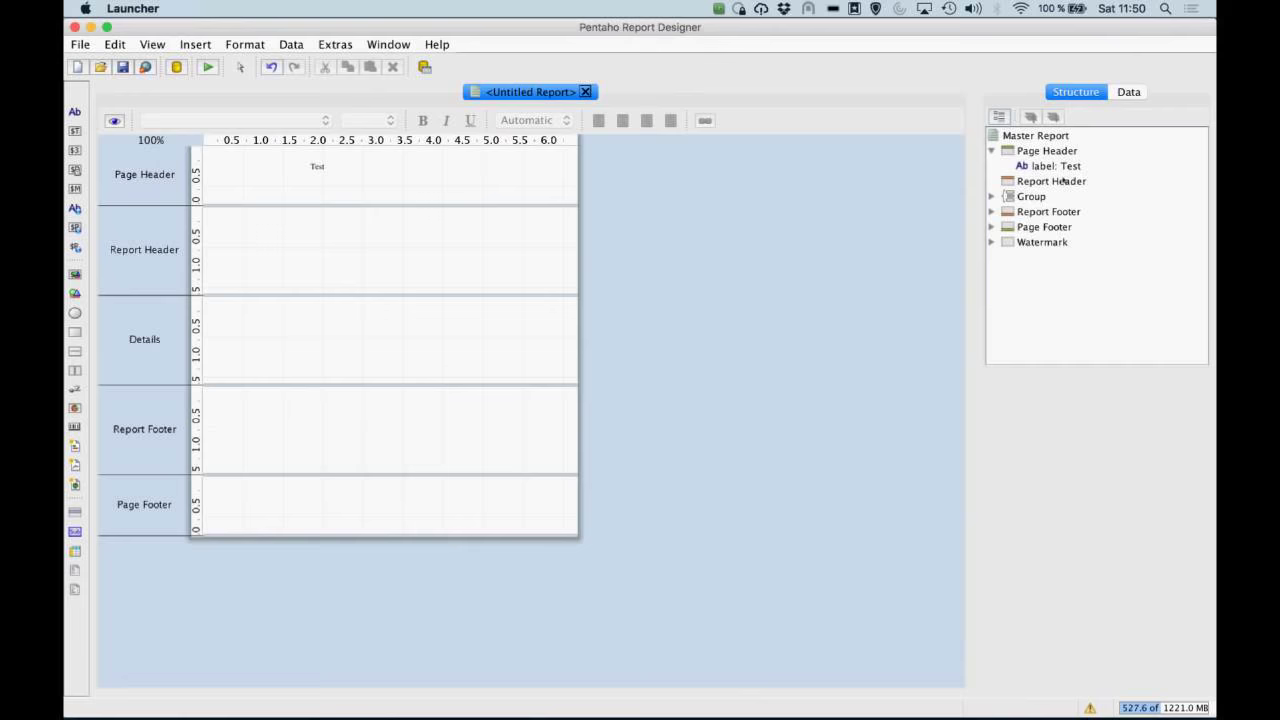
Place the CUSTOMERNAME and CITY fields side by side in the Details band, then preview the listing.
{"action": "left_click", "coordinate": [1128, 93]}
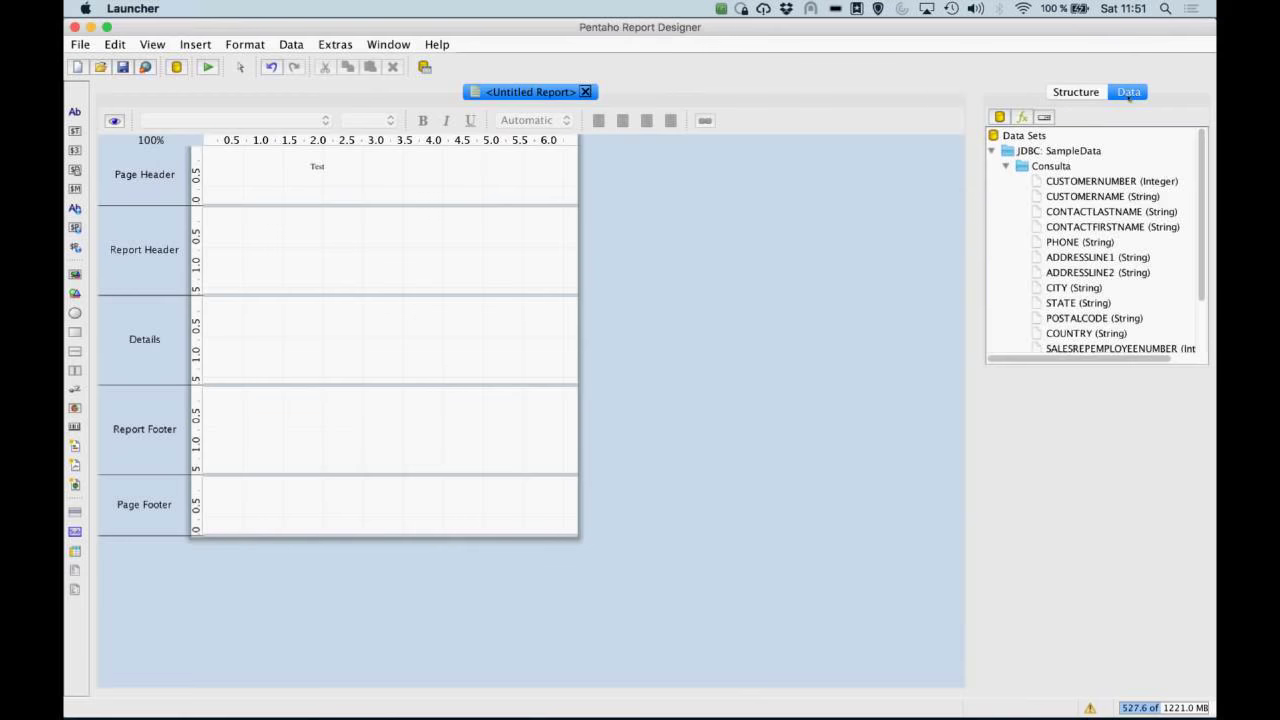
{"action": "left_click", "coordinate": [991, 151]}
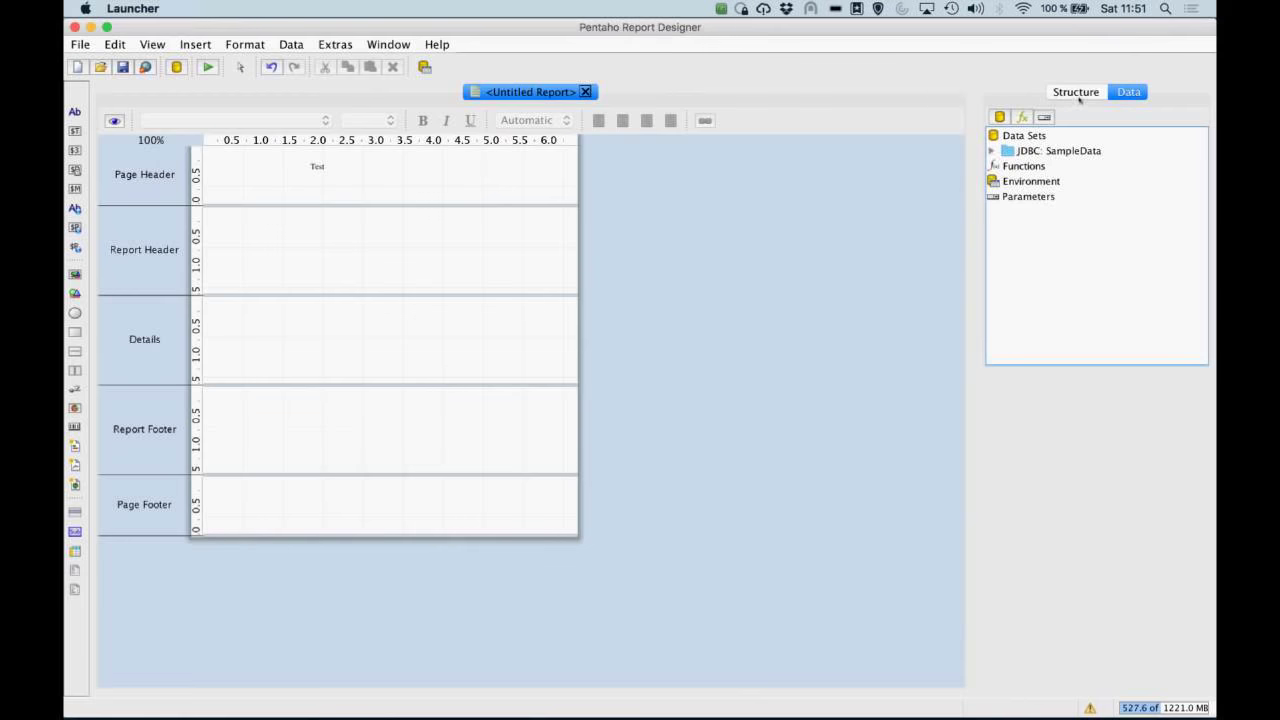
{"action": "left_click", "coordinate": [992, 151]}
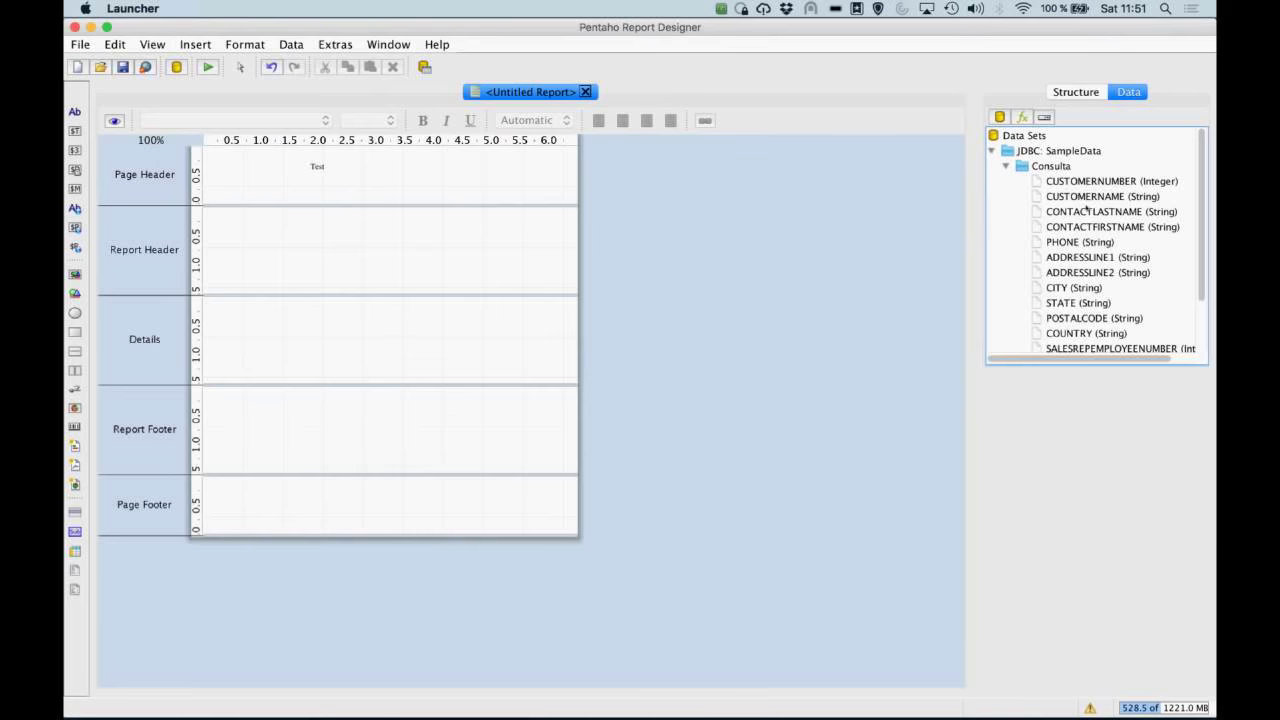
{"action": "left_click_drag", "start_coordinate": [1084, 197], "coordinate": [242, 311]}
{"action": "left_click_drag", "start_coordinate": [1068, 288], "coordinate": [350, 313]}
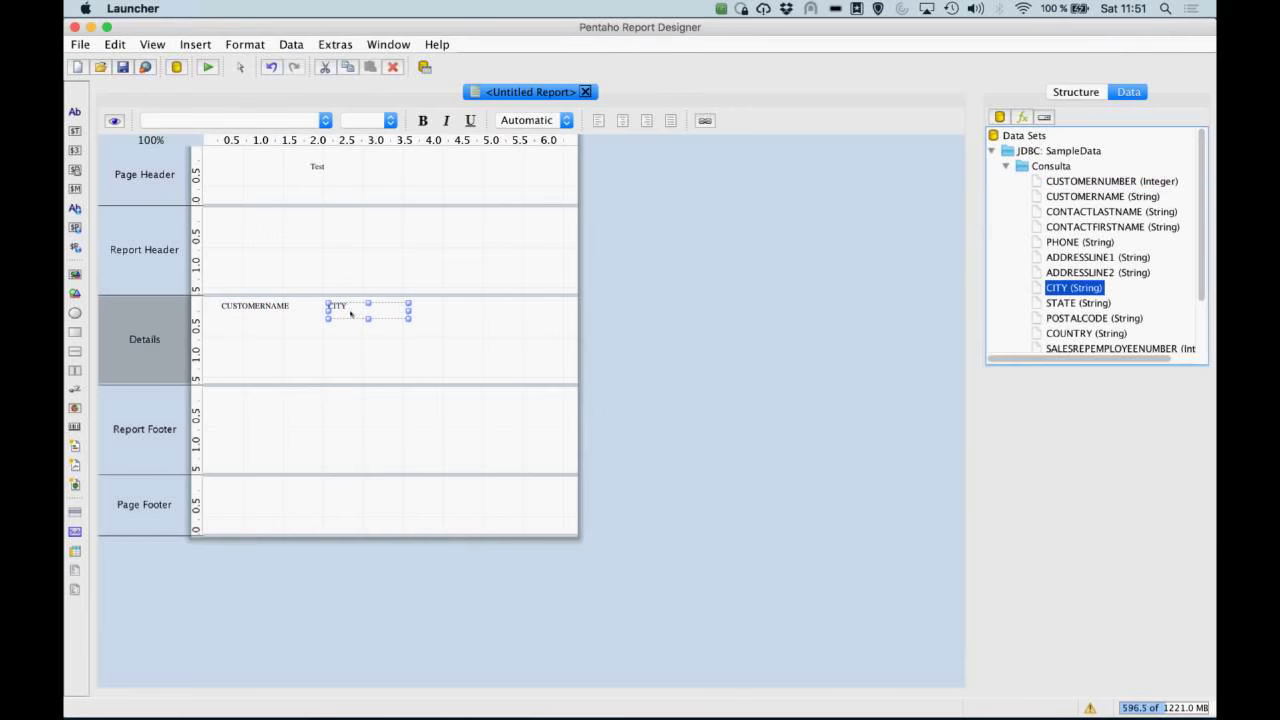
{"action": "left_click", "coordinate": [120, 126]}
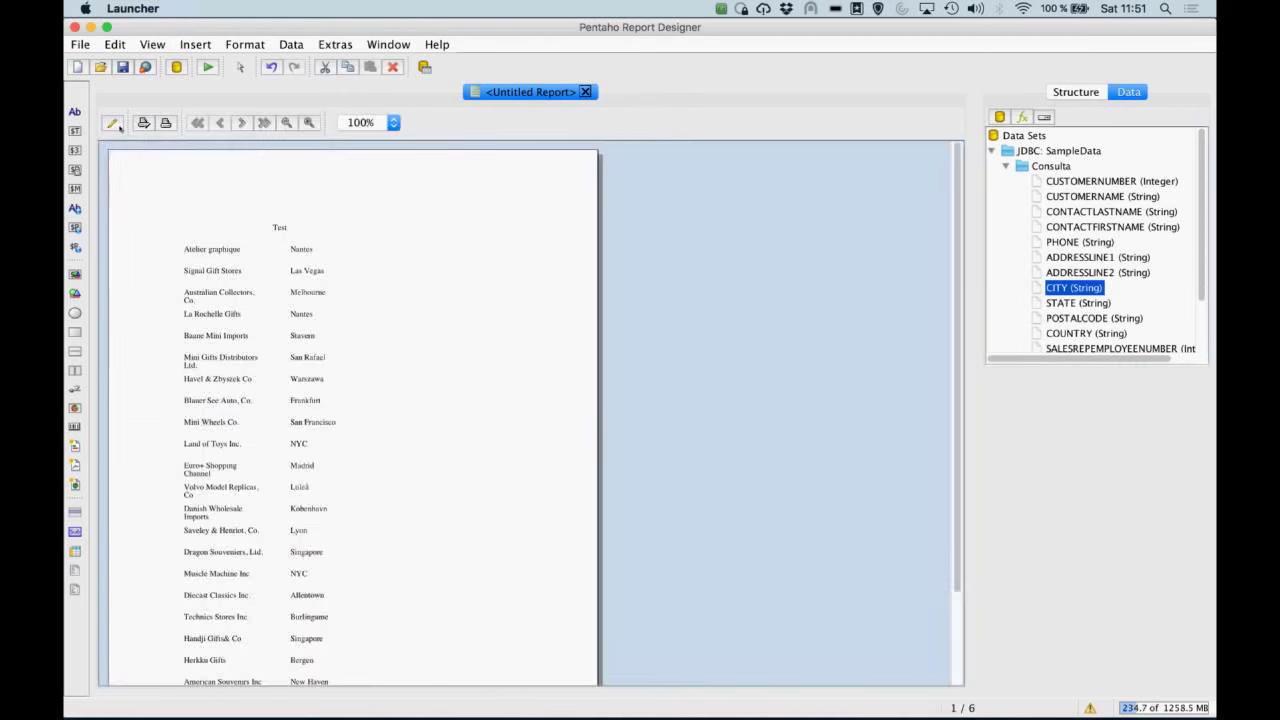
{"action": "left_click", "coordinate": [113, 123]}
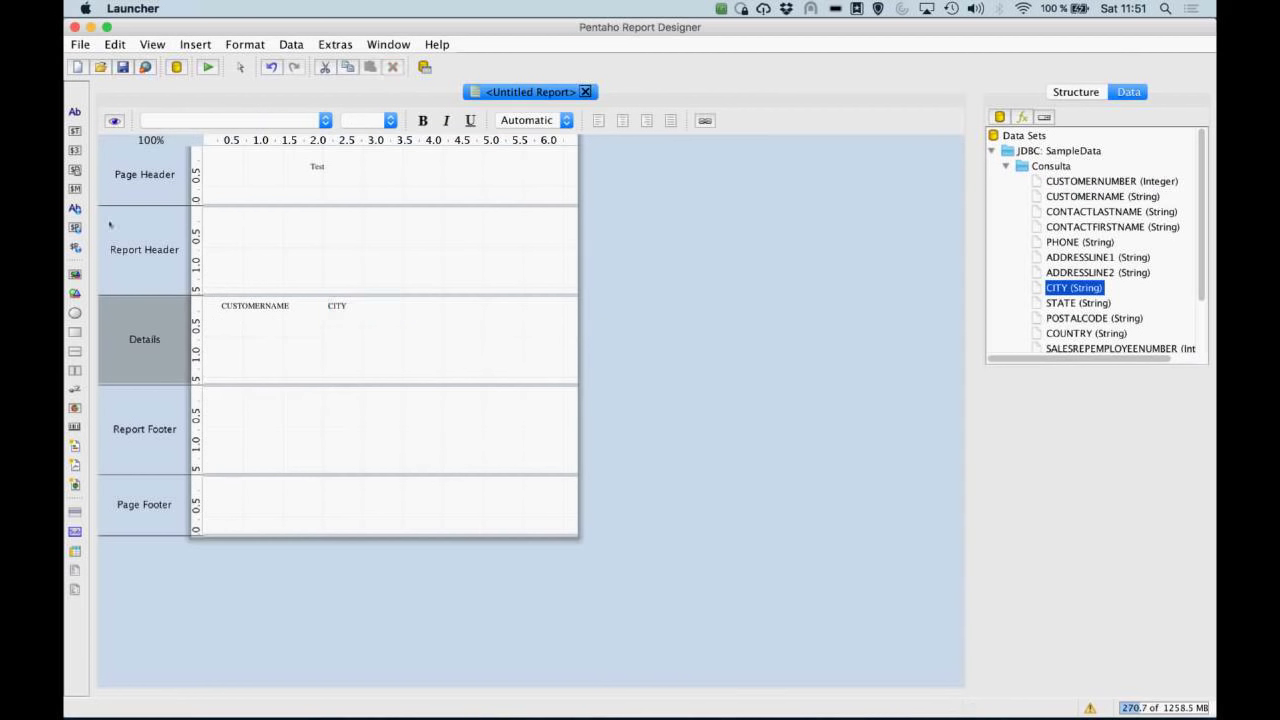
Save the report as 'test' on the Desktop.
{"action": "left_click", "coordinate": [80, 45]}
{"action": "left_click", "coordinate": [113, 204]}
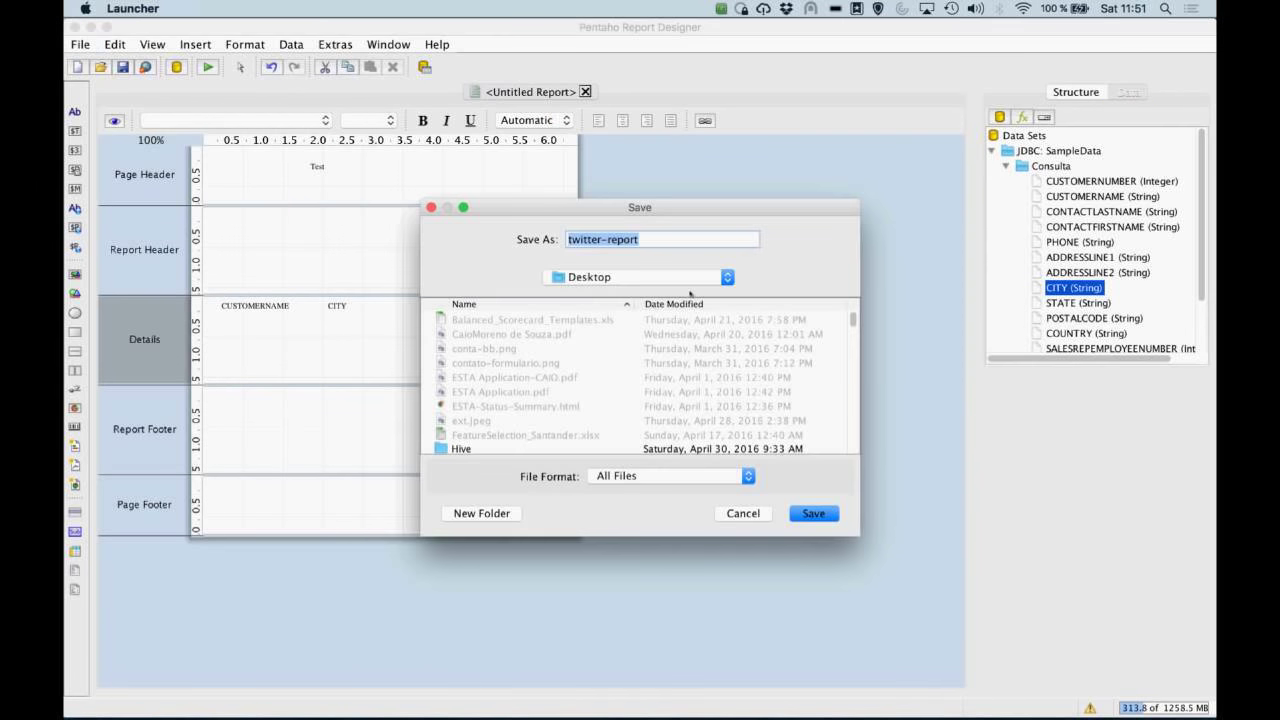
{"action": "type", "text": "t"}
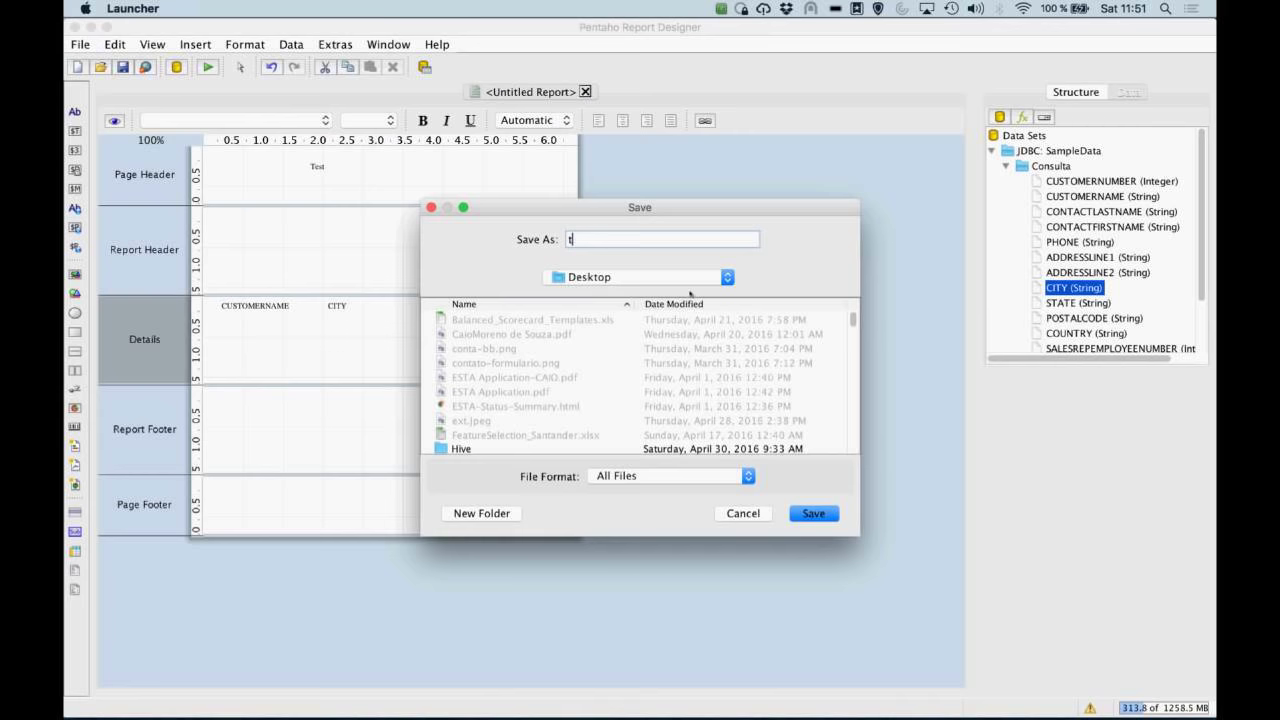
{"action": "type", "text": "est"}
{"action": "left_click", "coordinate": [815, 514]}
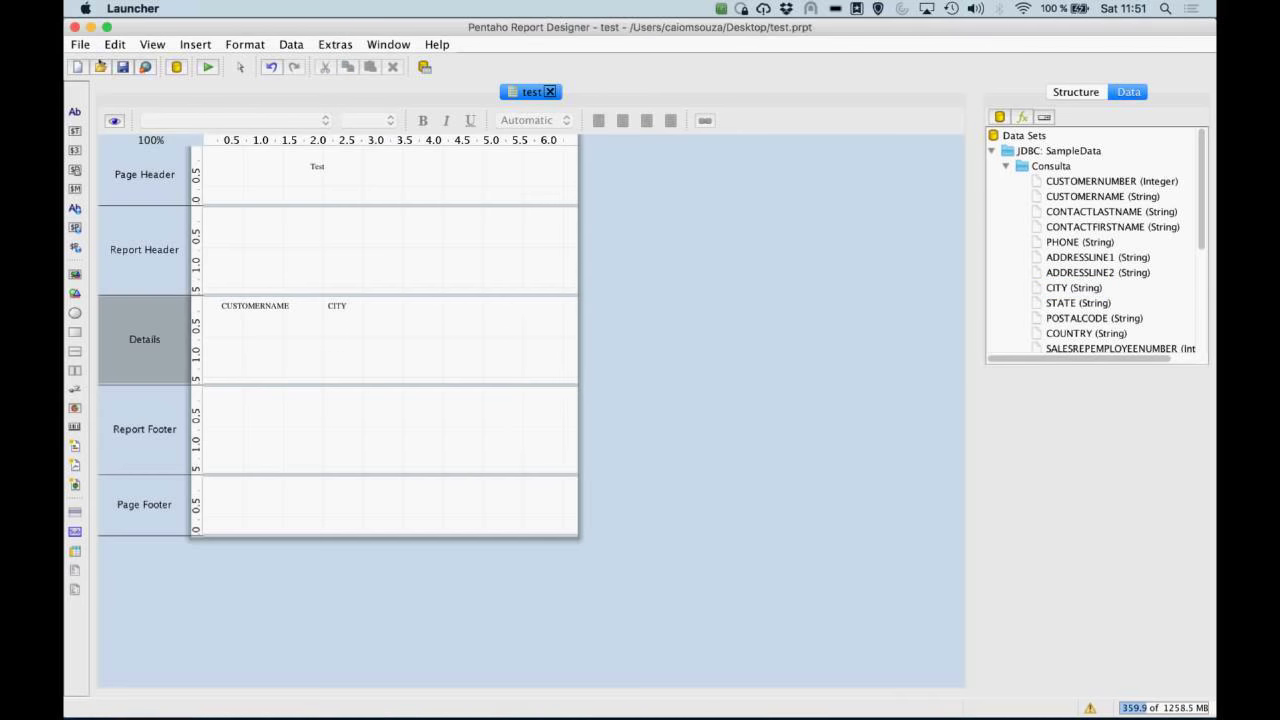
Publish the report, logging in to the server at localhost:8080/pentaho.
{"action": "left_click", "coordinate": [80, 45]}
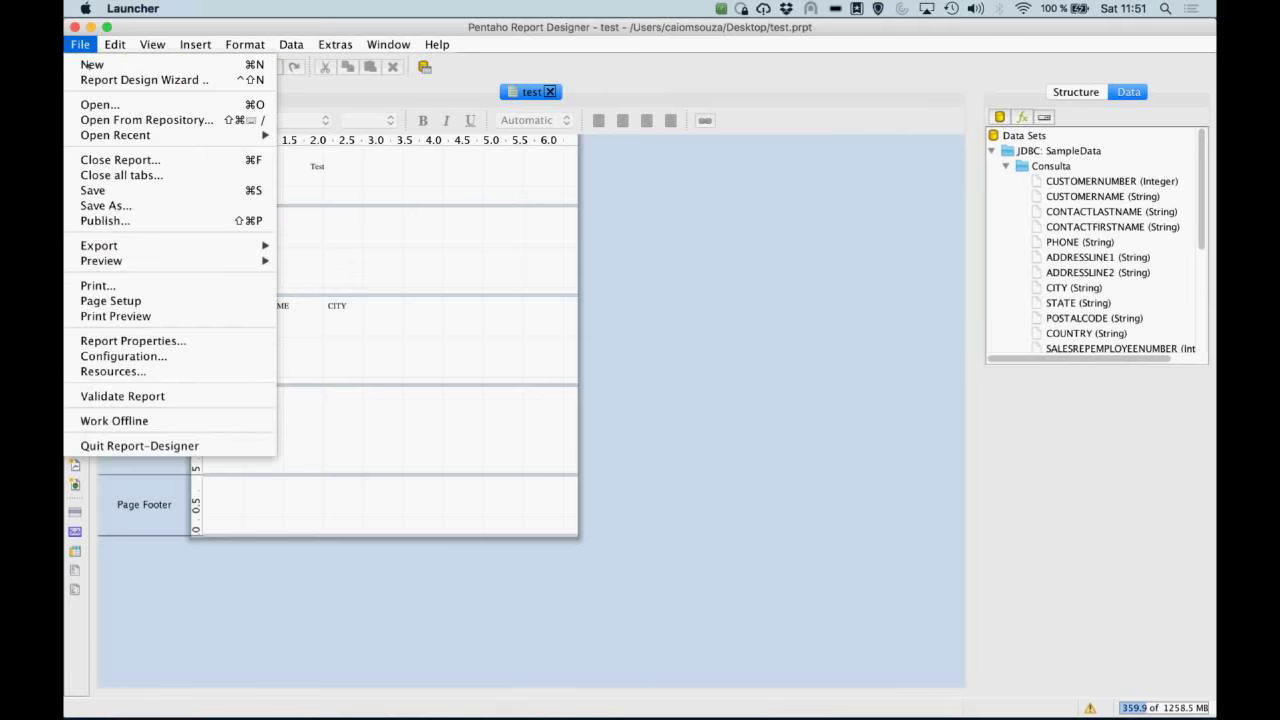
{"action": "left_click", "coordinate": [131, 222]}
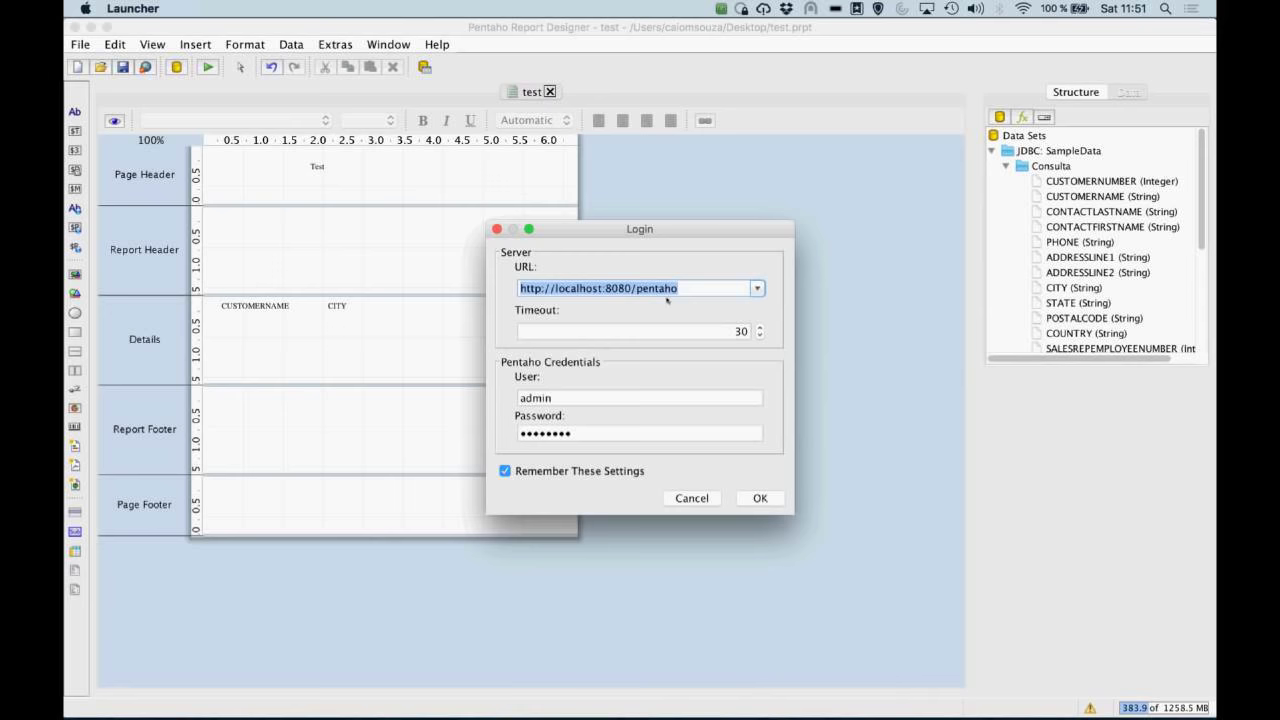
{"action": "key", "text": "super+Tab"}
{"action": "key", "text": "super+Tab"}
{"action": "key", "text": "super+Tab"}
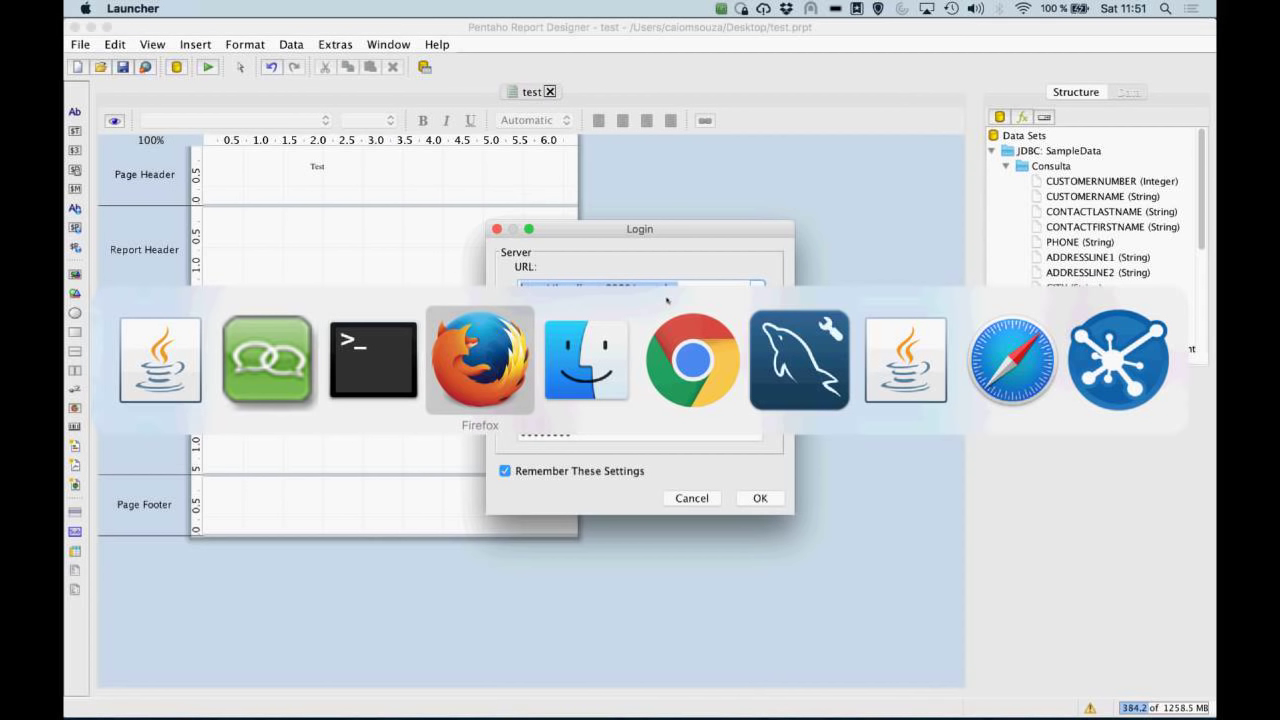
{"action": "key", "text": "super"}
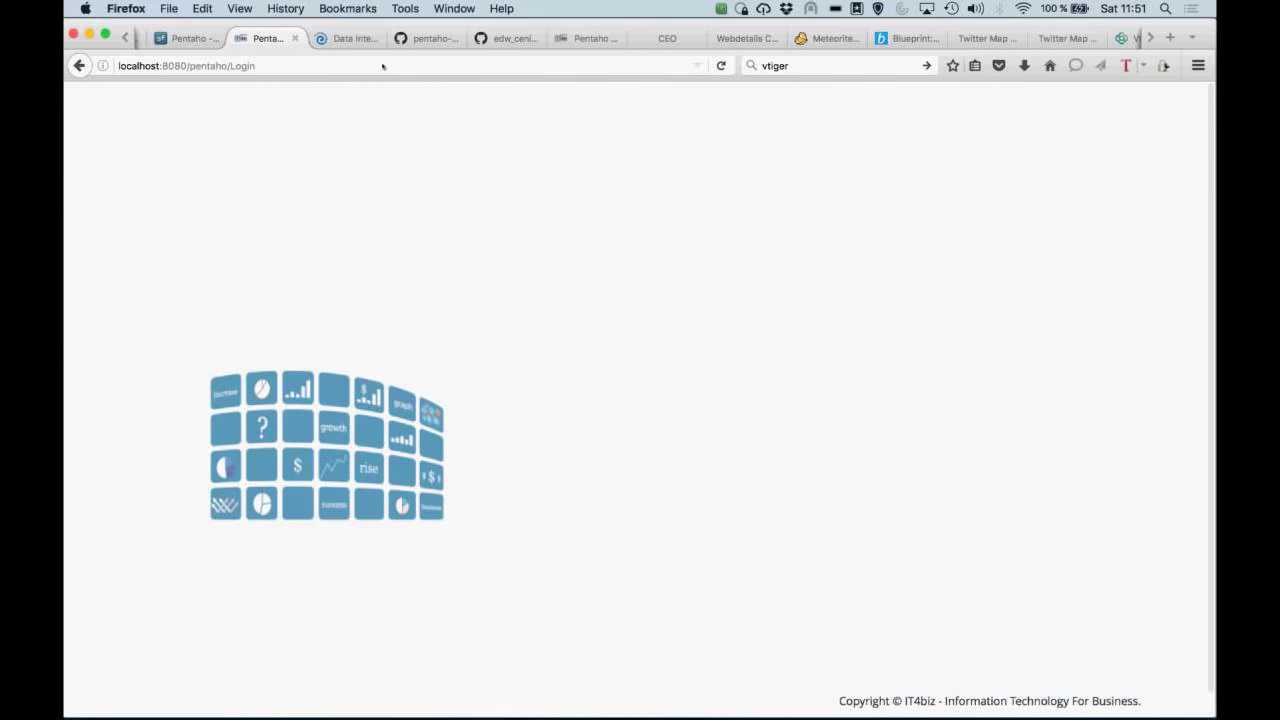
{"action": "key", "text": "super+Tab"}
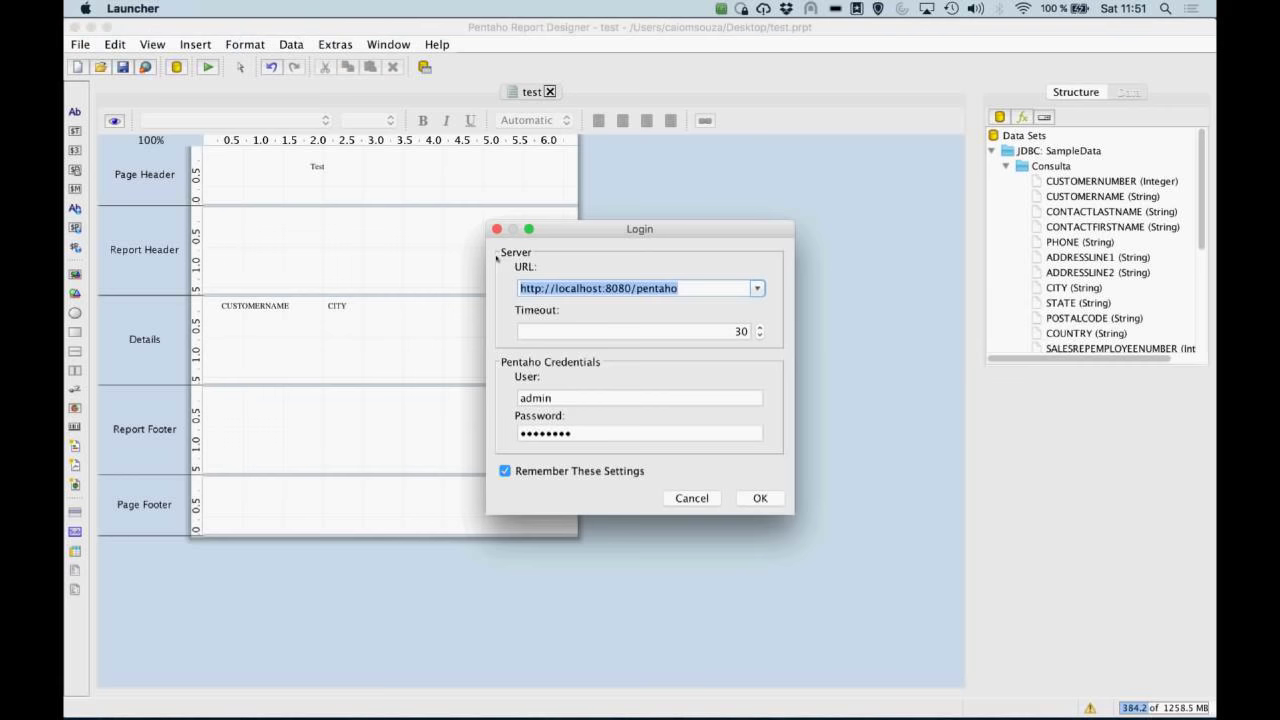
{"action": "left_click", "coordinate": [754, 497]}
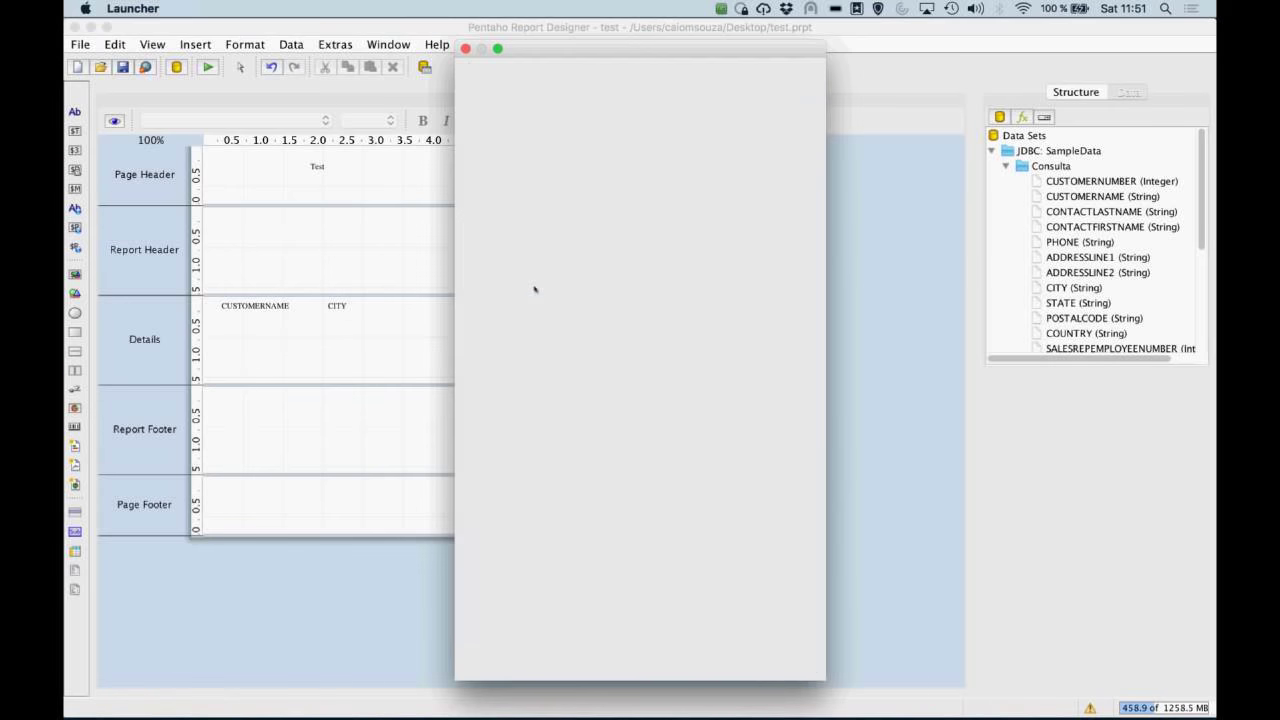
Choose /public/IT4biz/Analysis as the publish destination folder.
{"action": "left_click", "coordinate": [497, 268]}
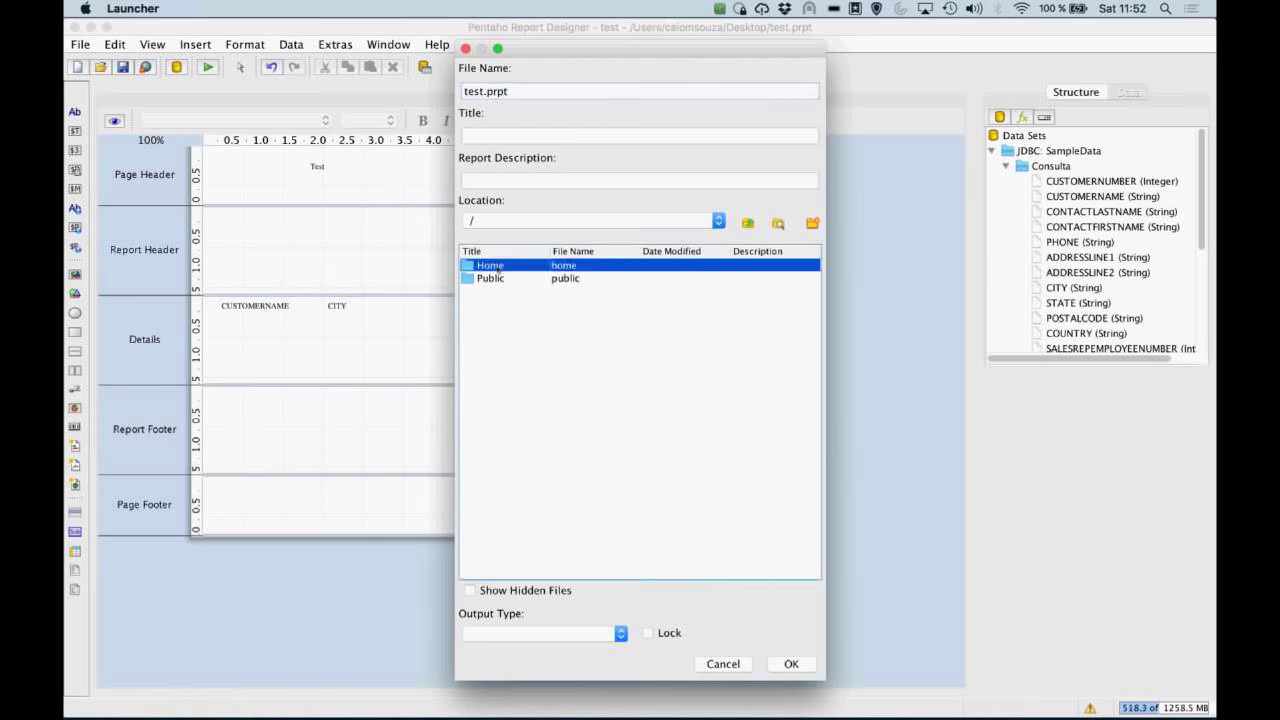
{"action": "double_click", "coordinate": [497, 268]}
{"action": "left_click", "coordinate": [508, 221]}
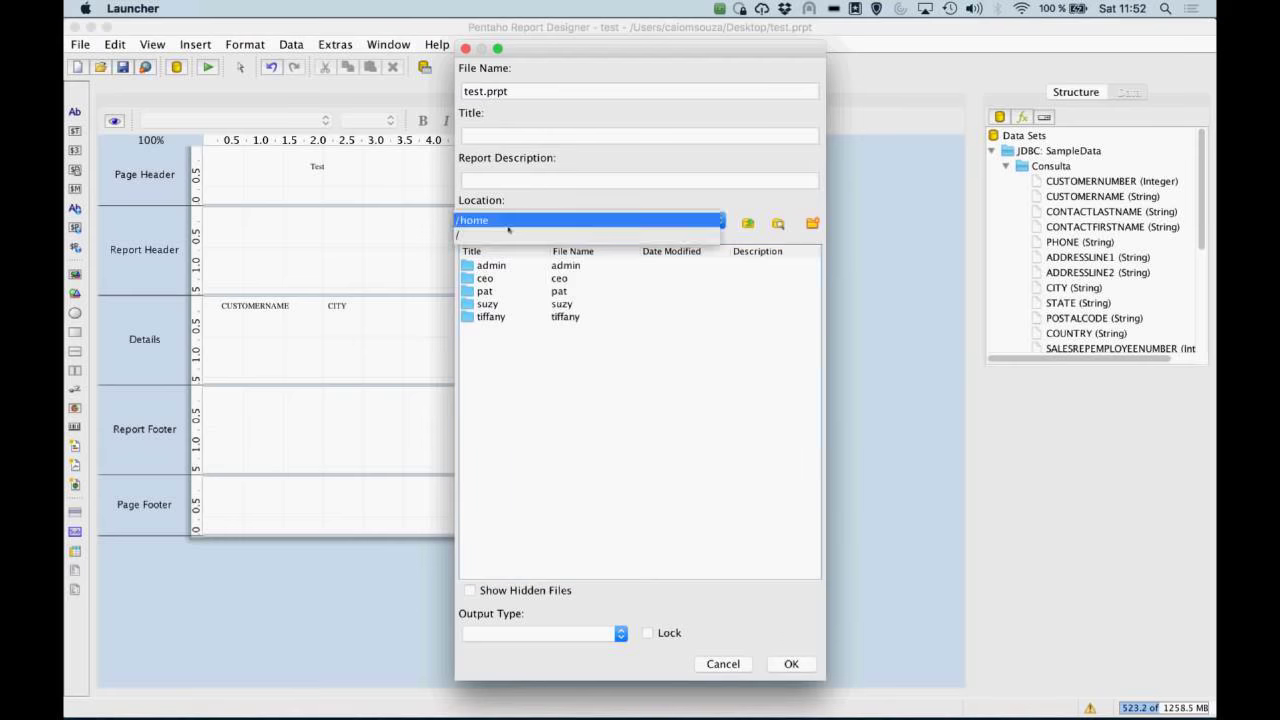
{"action": "left_click", "coordinate": [506, 240]}
{"action": "double_click", "coordinate": [502, 279]}
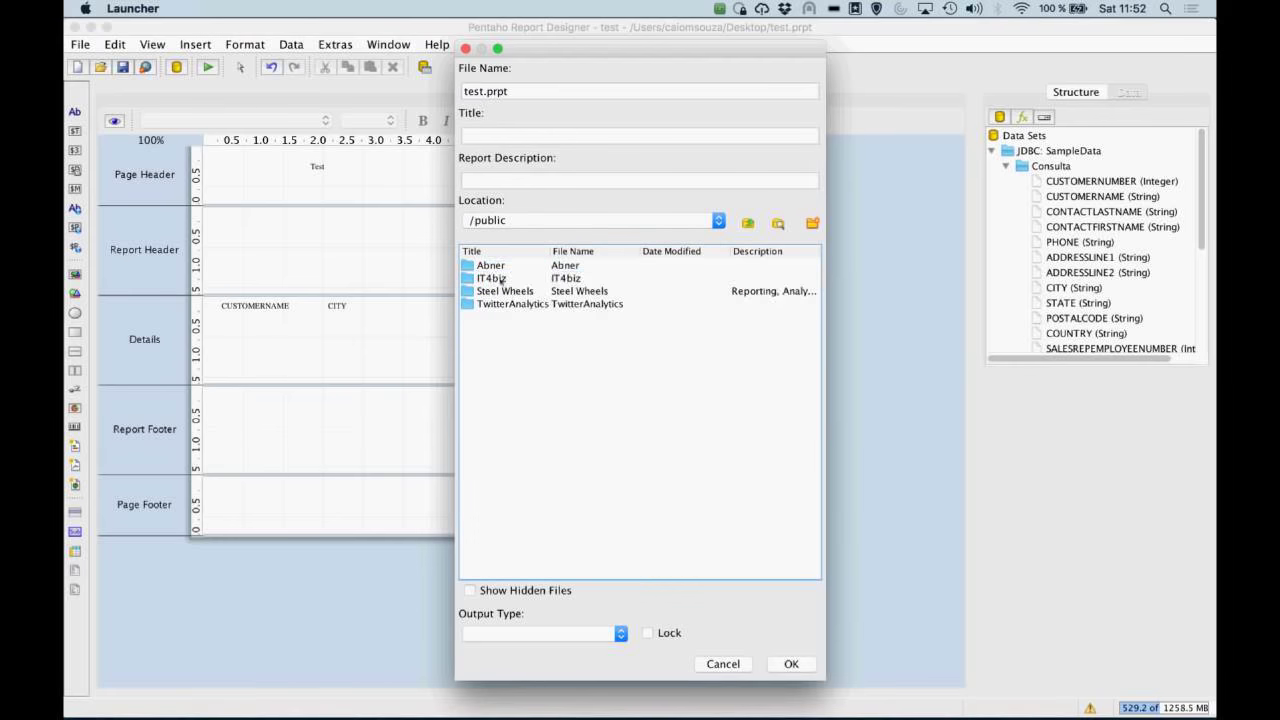
{"action": "double_click", "coordinate": [502, 279]}
{"action": "left_click", "coordinate": [497, 268]}
{"action": "double_click", "coordinate": [497, 268]}
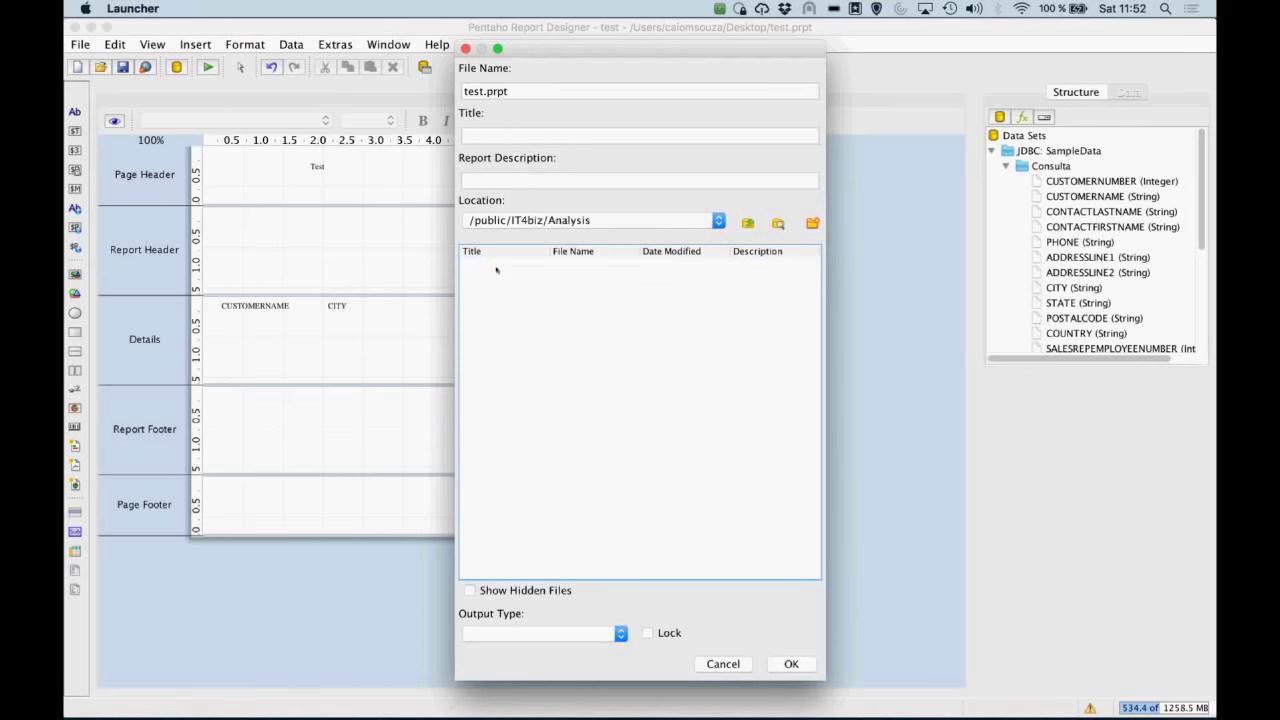
Title the report 'Test', publish it, and launch it right away.
{"action": "left_click", "coordinate": [491, 138]}
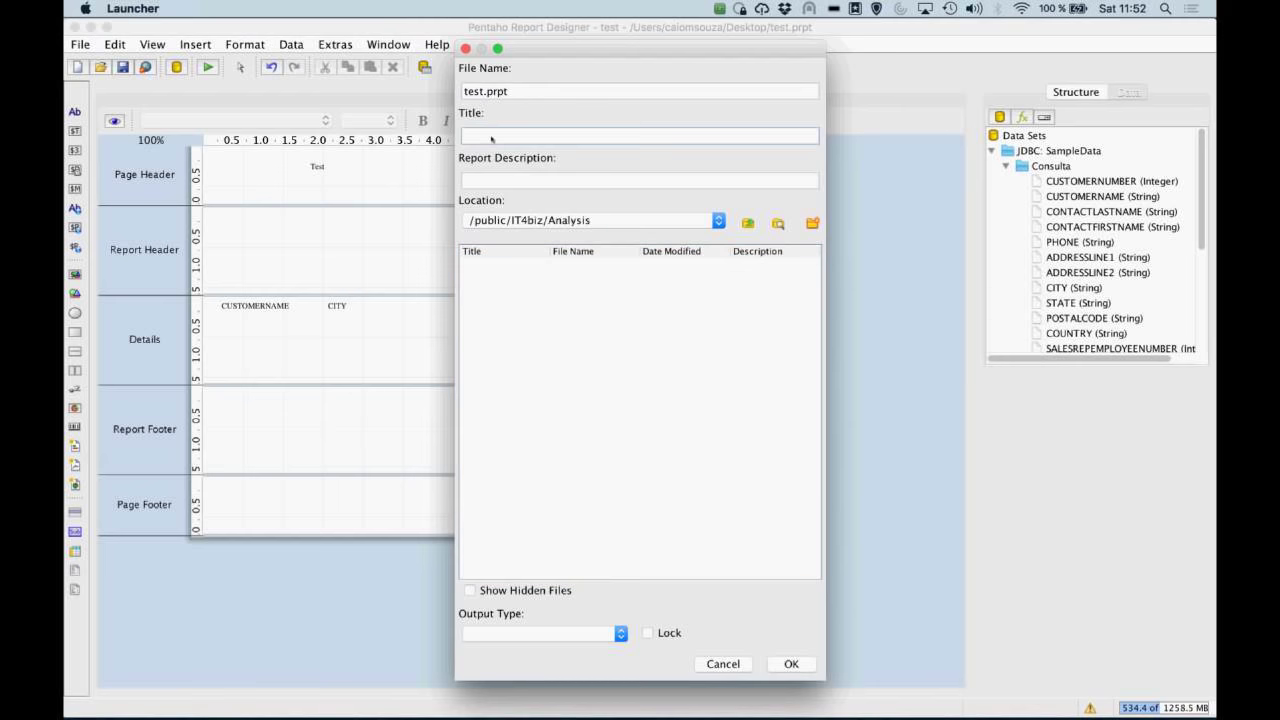
{"action": "type", "text": "Test"}
{"action": "left_click", "coordinate": [785, 663]}
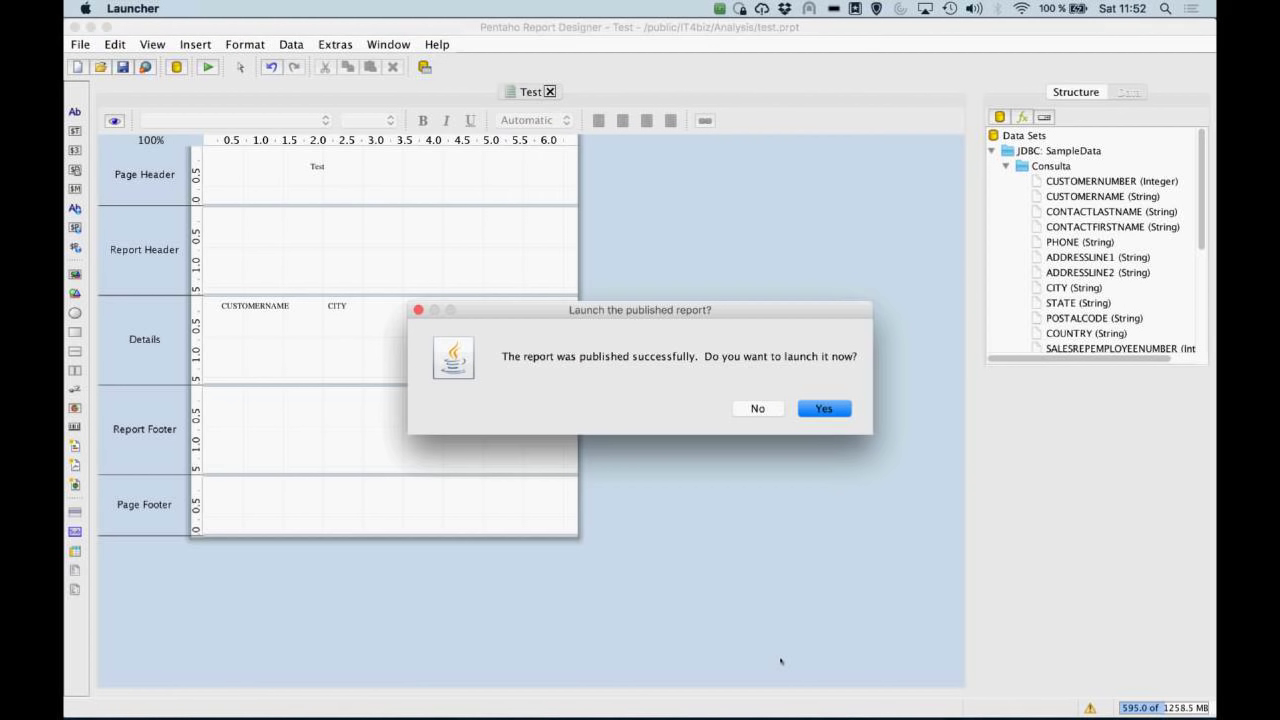
{"action": "left_click", "coordinate": [823, 409]}
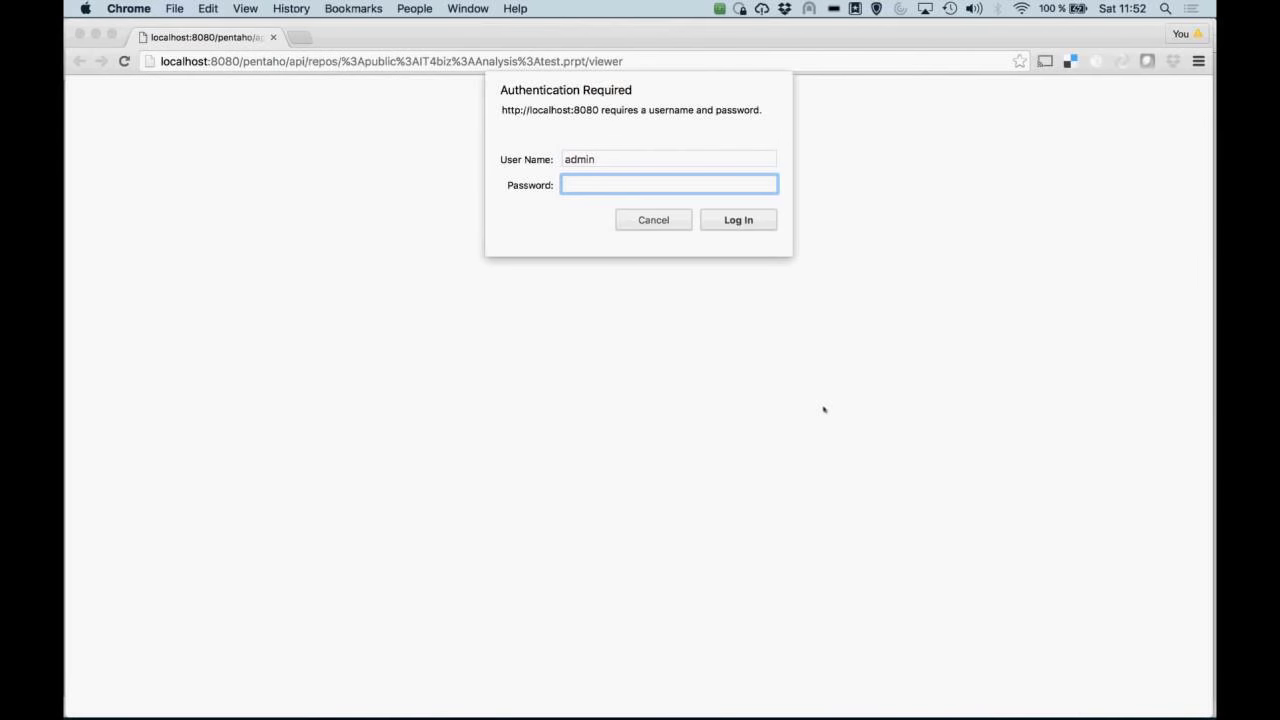
Log in with the admin account's password, decline saving it, then return to Report Designer.
{"action": "type", "text": "password"}
{"action": "key", "text": "Return"}
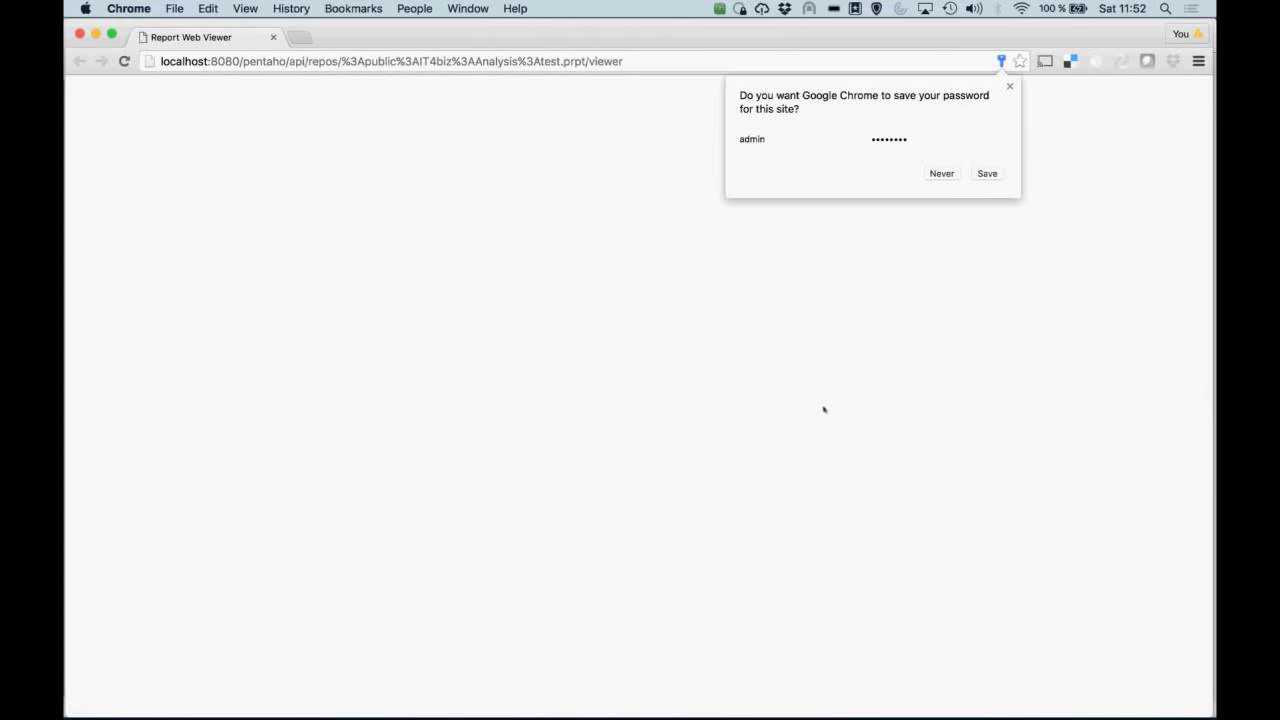
{"action": "left_click", "coordinate": [946, 174]}
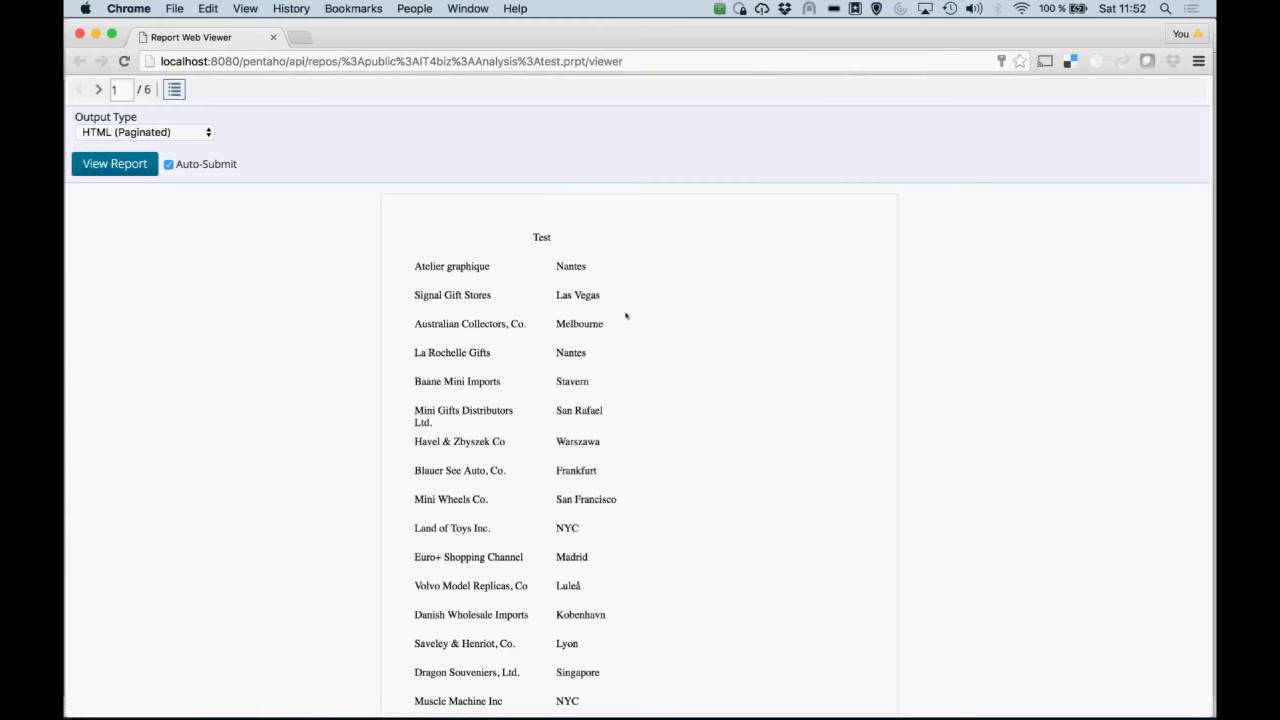
{"action": "key", "text": "super+Tab"}
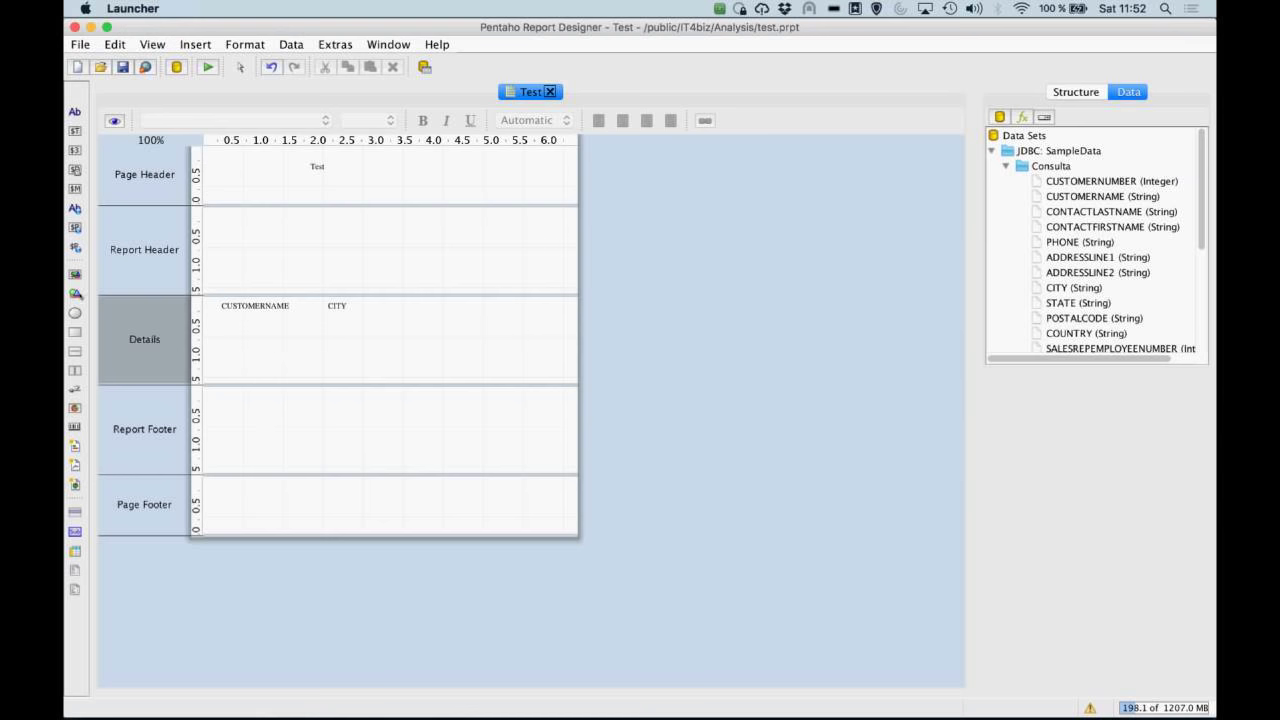
Drop a bar chart into the Report Header and look over its chart settings.
{"action": "left_click_drag", "start_coordinate": [75, 407], "coordinate": [270, 240]}
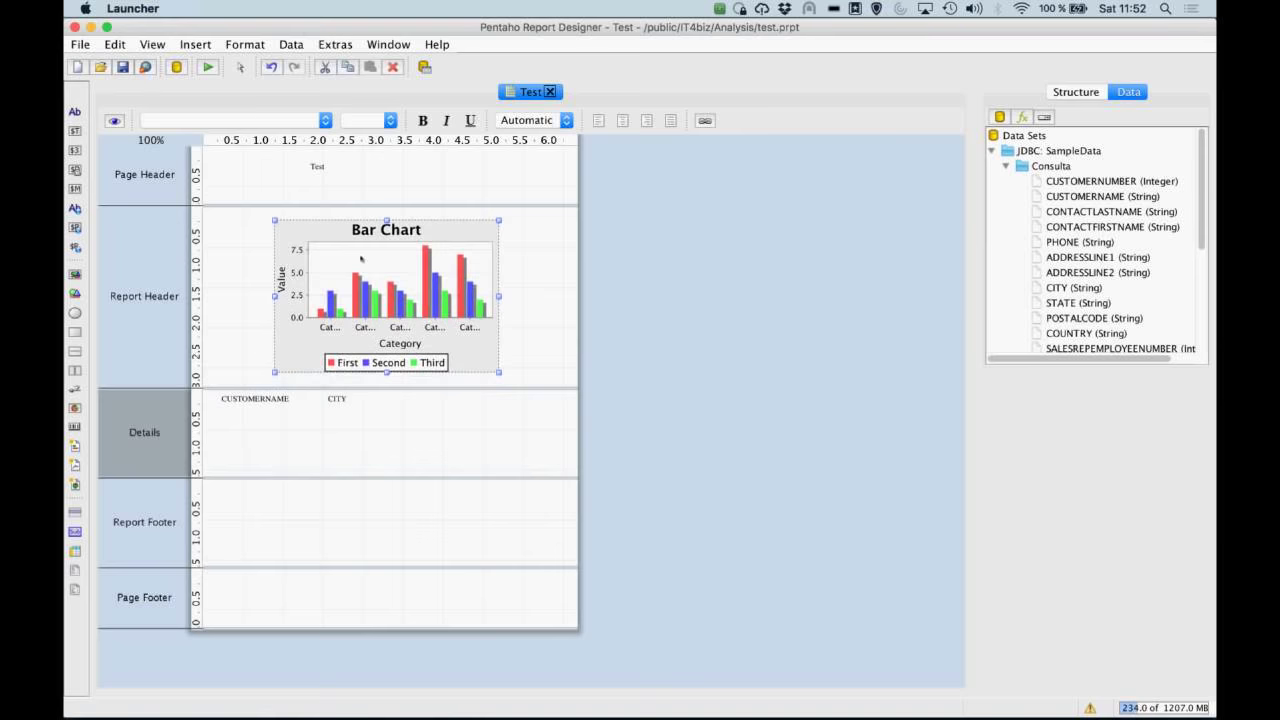
{"action": "double_click", "coordinate": [361, 259]}
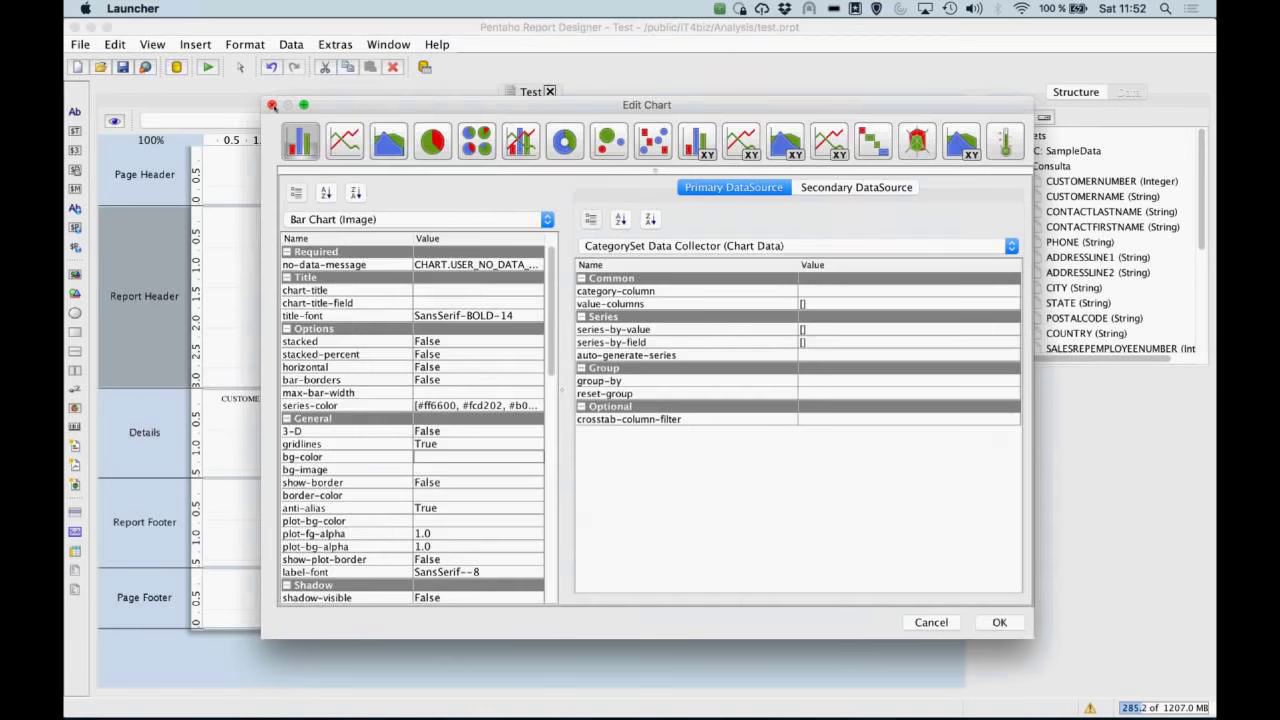
{"action": "key", "text": "Escape"}
{"action": "left_click", "coordinate": [437, 44]}
Open the Area chart sample report, preview it, and inspect its chart settings without changes.
{"action": "mouse_move", "coordinate": [490, 95]}
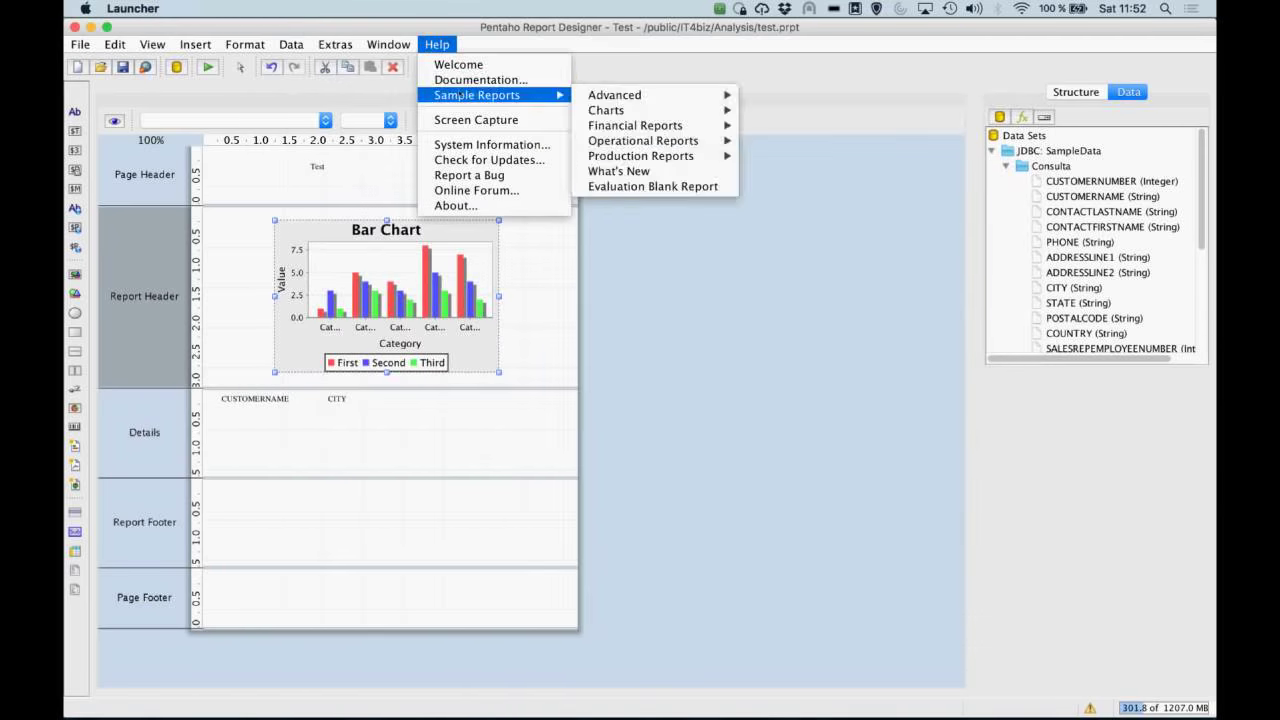
{"action": "mouse_move", "coordinate": [636, 115]}
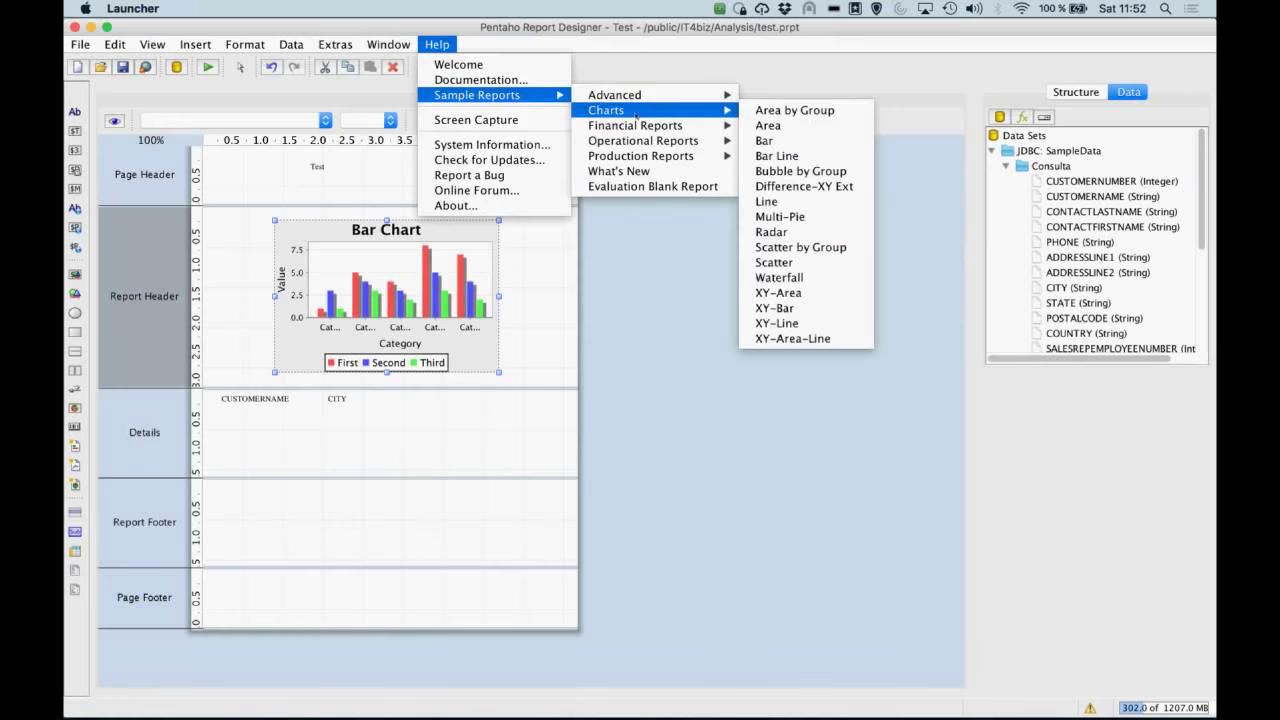
{"action": "left_click", "coordinate": [793, 126]}
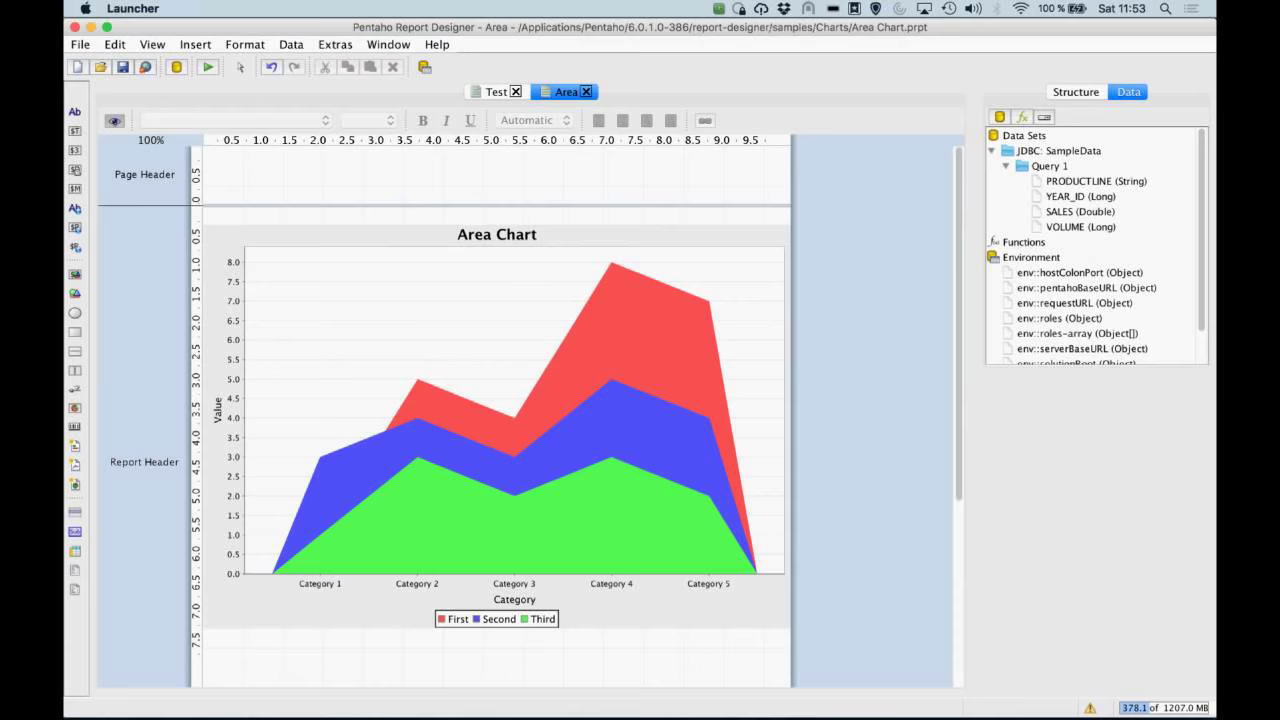
{"action": "left_click", "coordinate": [114, 120]}
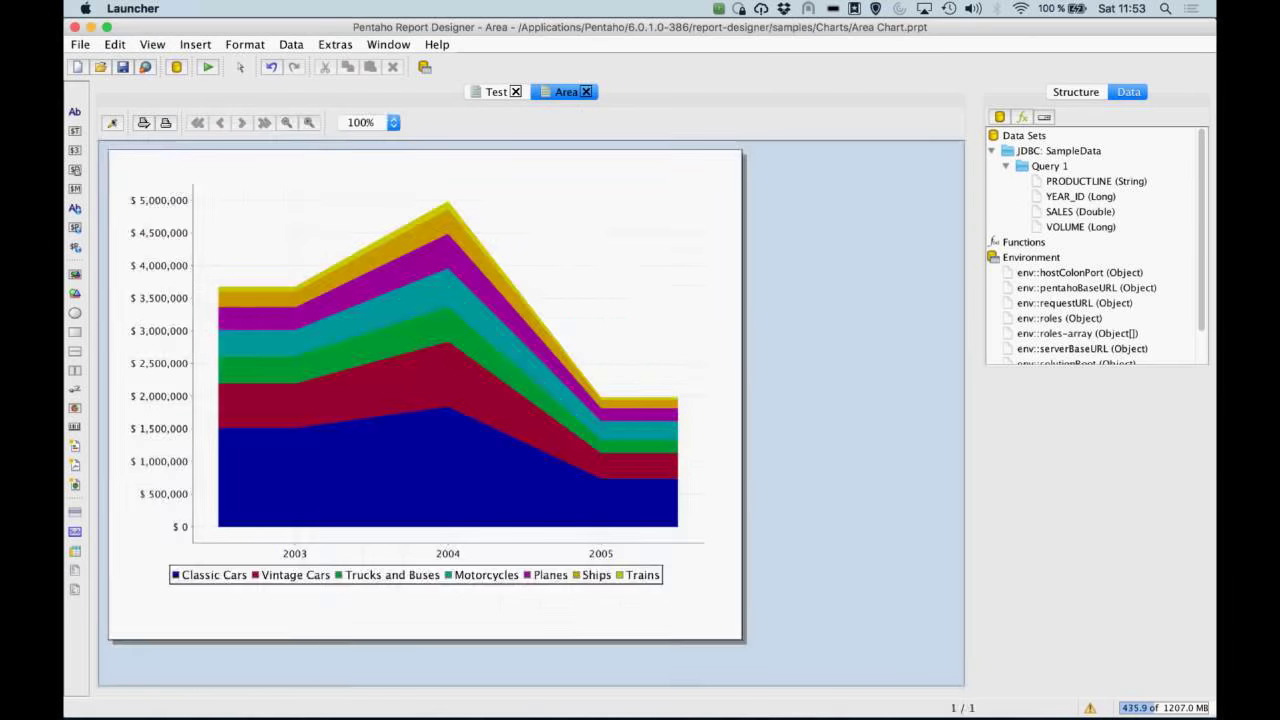
{"action": "left_click", "coordinate": [112, 122]}
{"action": "double_click", "coordinate": [467, 329]}
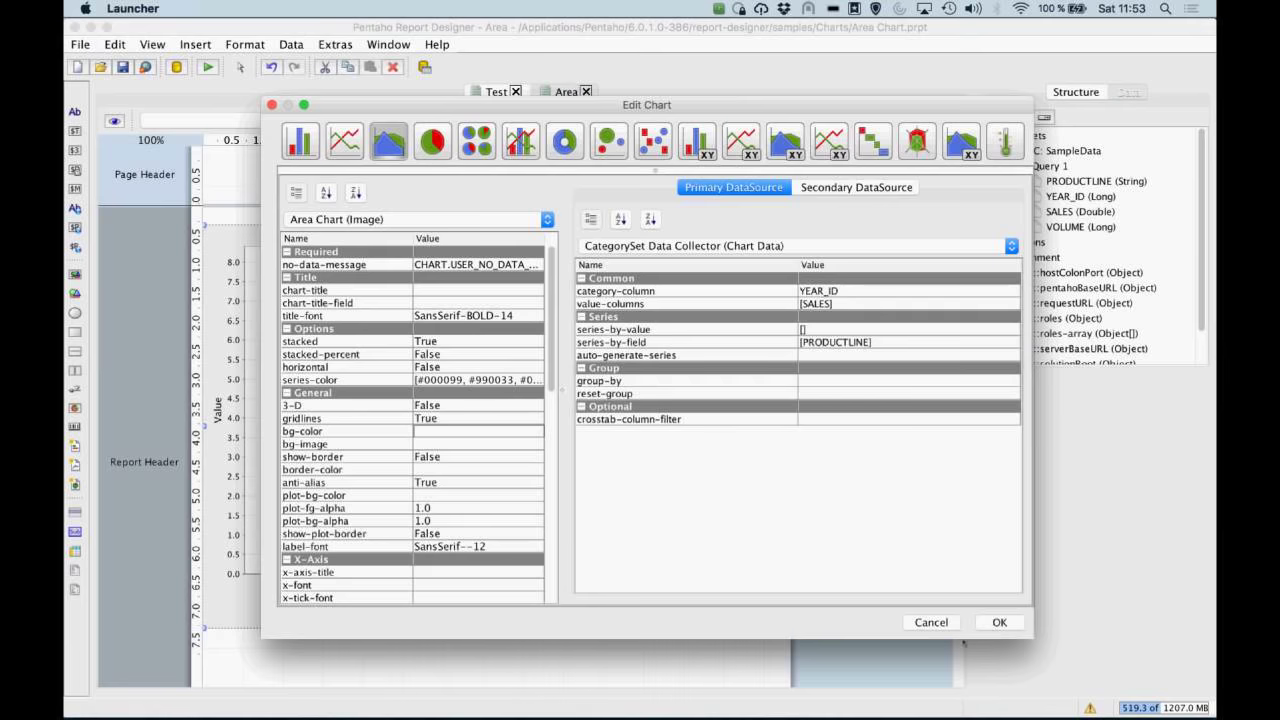
{"action": "left_click", "coordinate": [931, 623]}
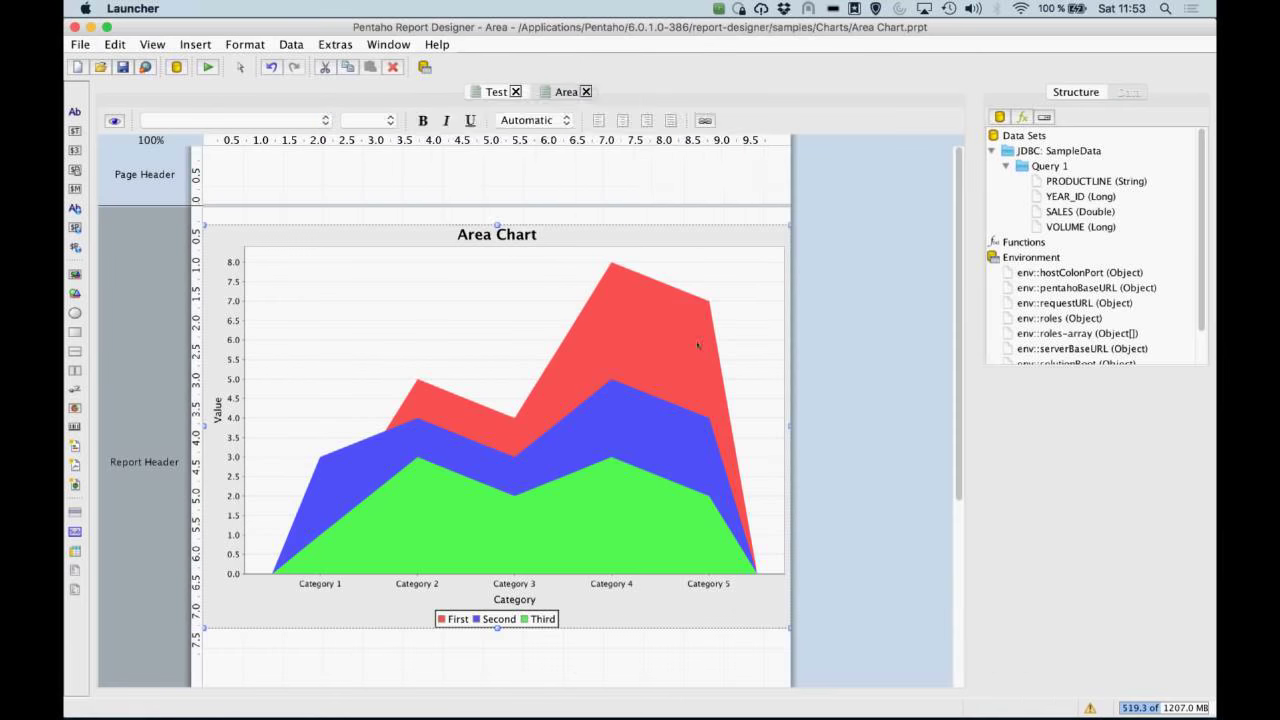
Open the Income Statement financial sample report and preview it.
{"action": "left_click", "coordinate": [437, 44]}
{"action": "mouse_move", "coordinate": [560, 95]}
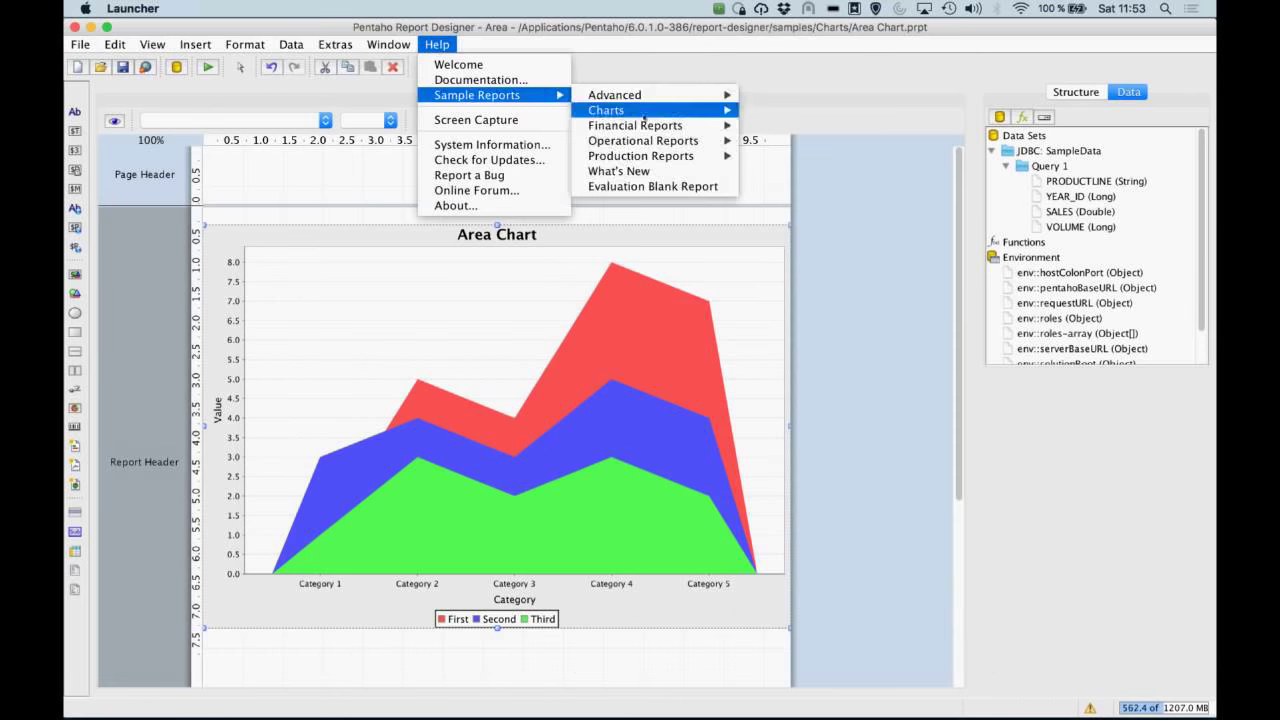
{"action": "mouse_move", "coordinate": [666, 141]}
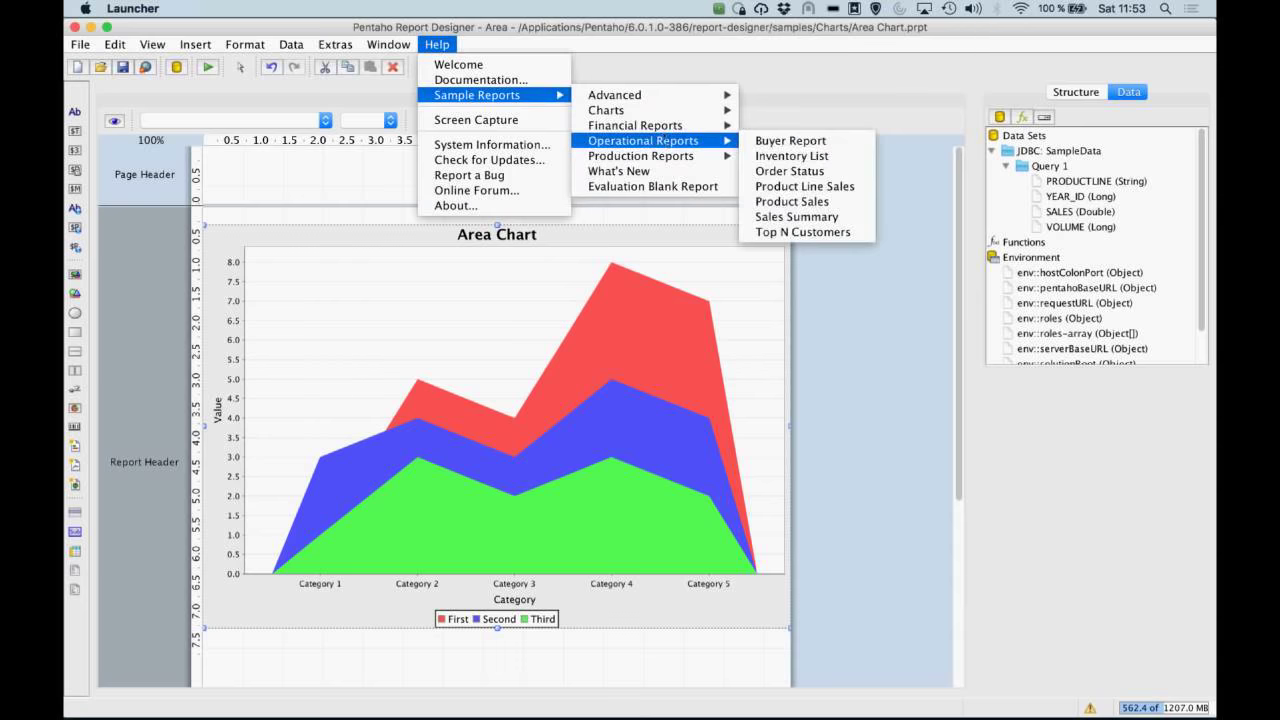
{"action": "left_click", "coordinate": [750, 126]}
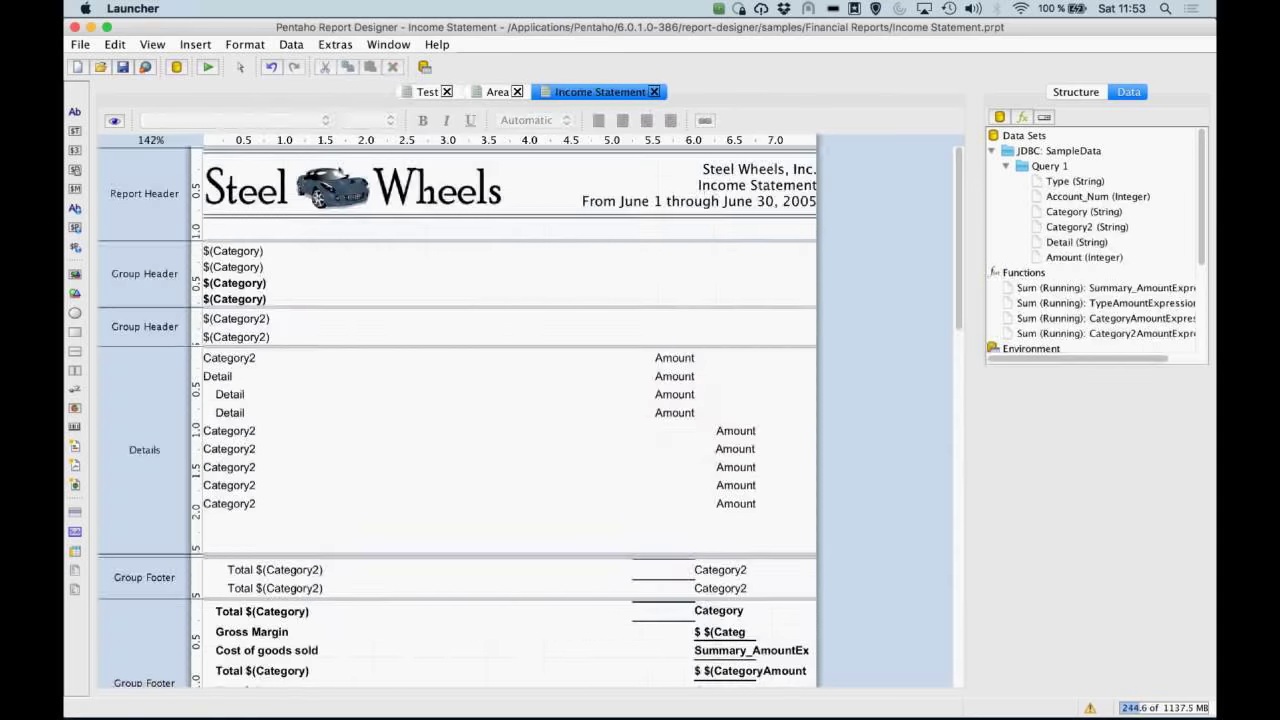
{"action": "left_click", "coordinate": [124, 126]}
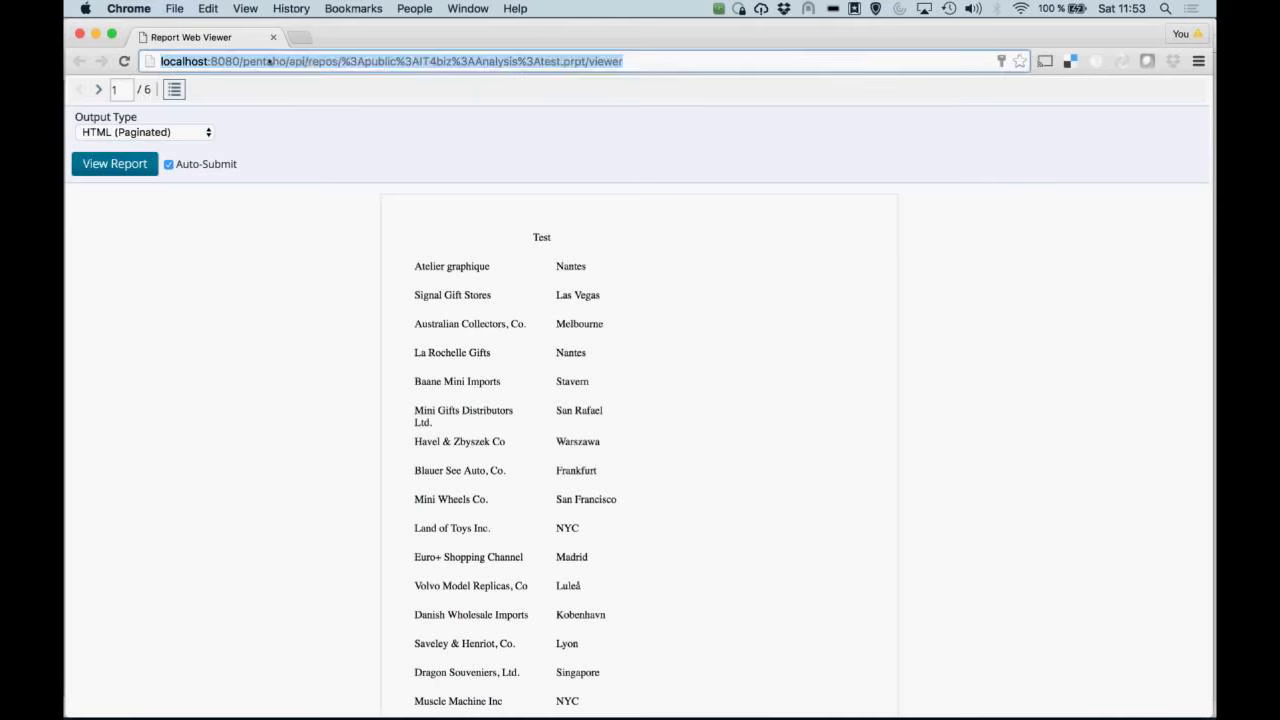
Go to the server home page at localhost:8080.
{"action": "left_click", "coordinate": [243, 61]}
{"action": "left_click_drag", "start_coordinate": [243, 61], "coordinate": [243, 134]}
{"action": "key", "text": "BackSpace"}
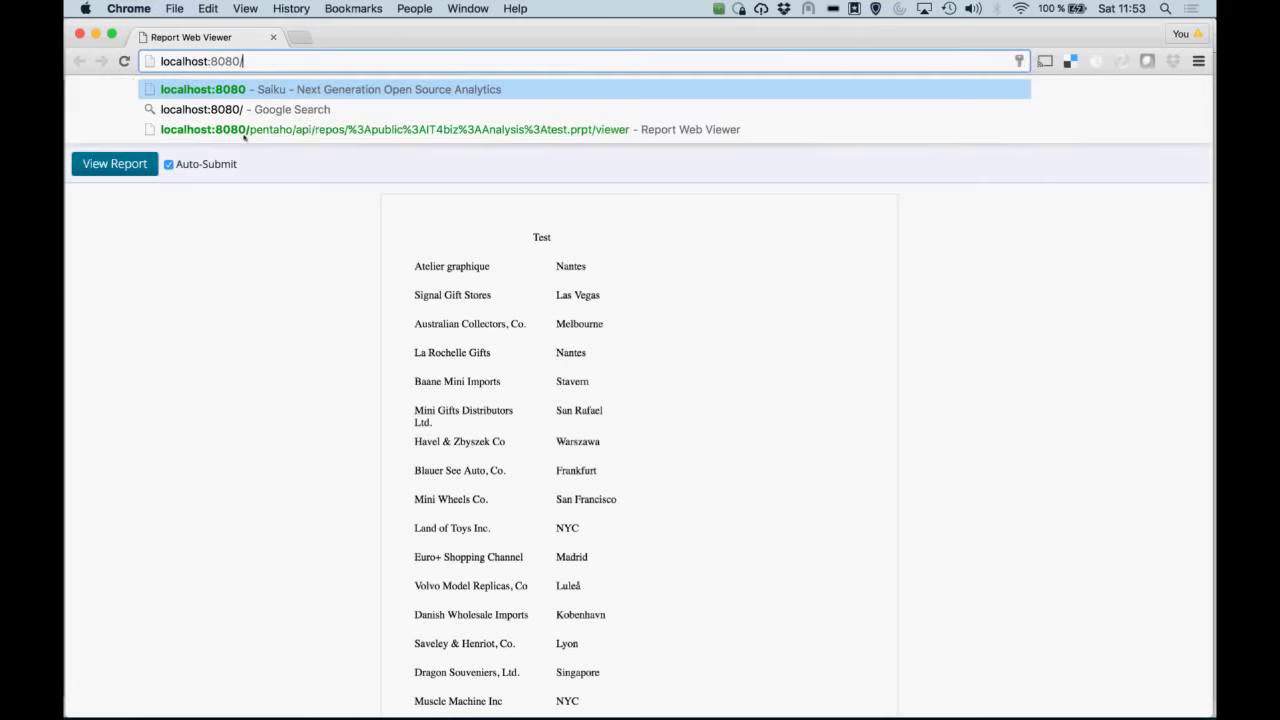
{"action": "key", "text": "Return"}
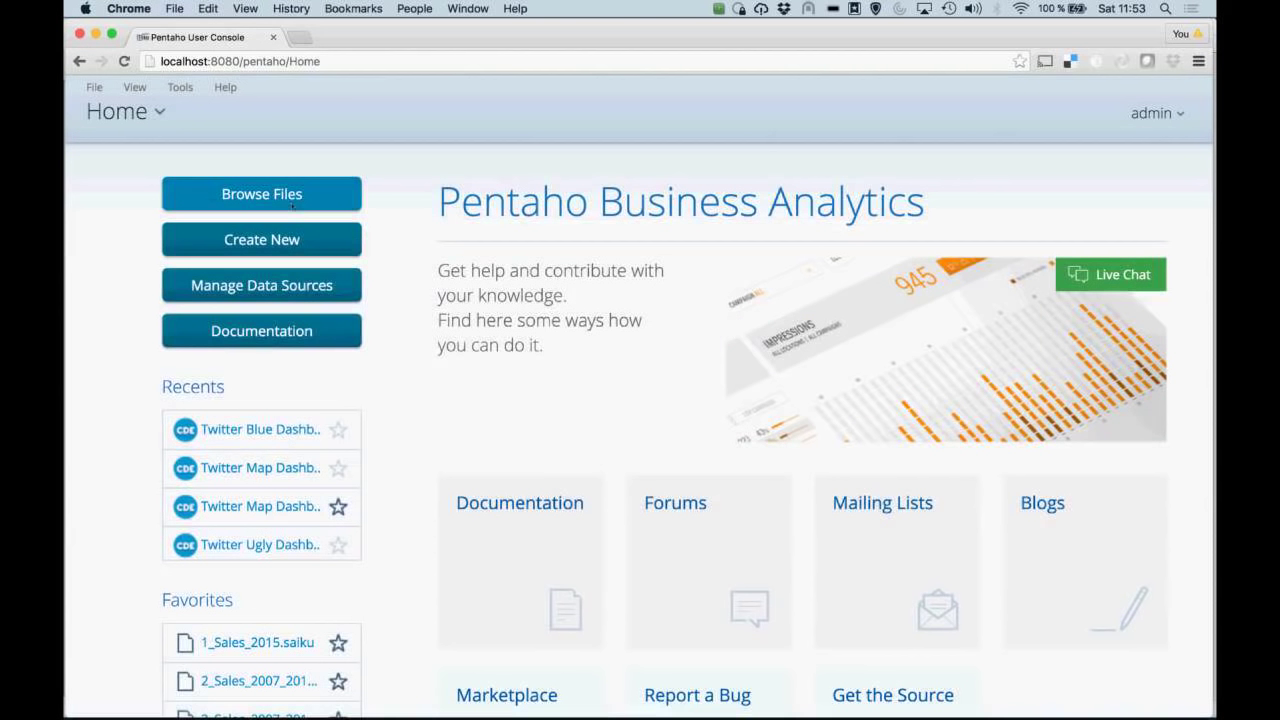
Open Income Statement from Public > Steel Wheels > Reports, then close it.
{"action": "left_click", "coordinate": [261, 193]}
{"action": "left_click", "coordinate": [240, 371]}
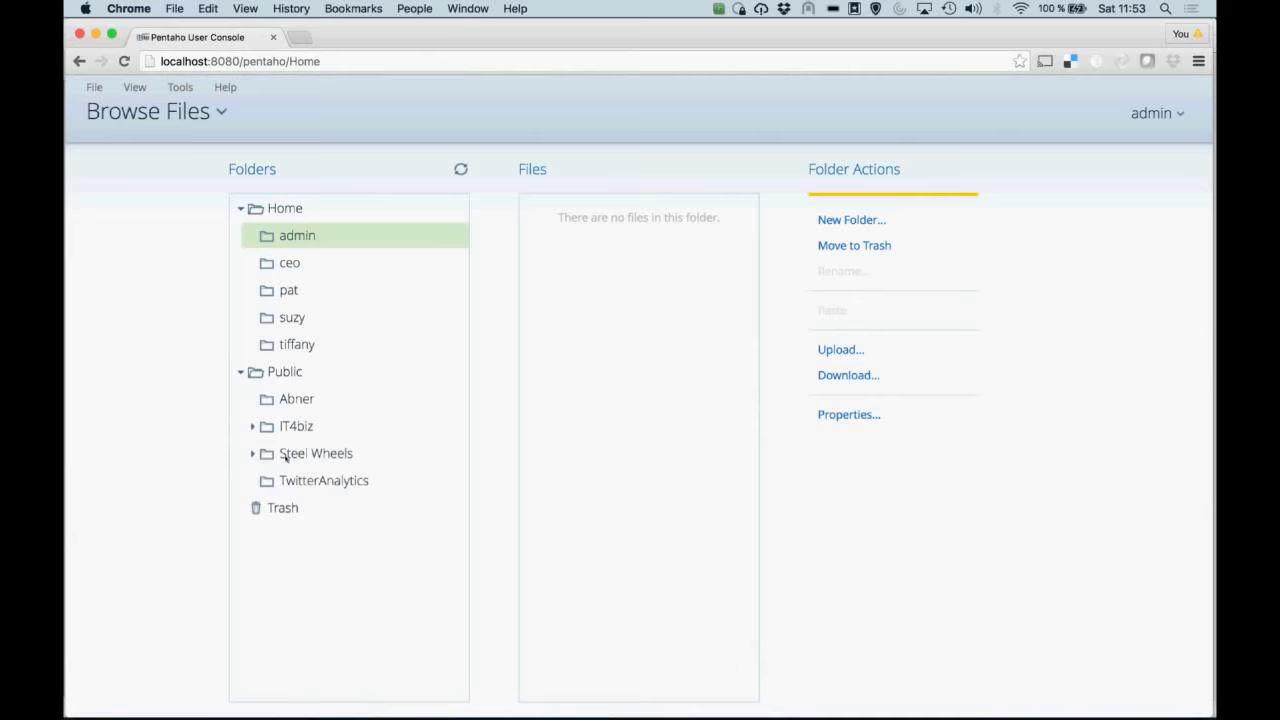
{"action": "left_click", "coordinate": [285, 456]}
{"action": "left_click", "coordinate": [252, 454]}
{"action": "left_click", "coordinate": [334, 589]}
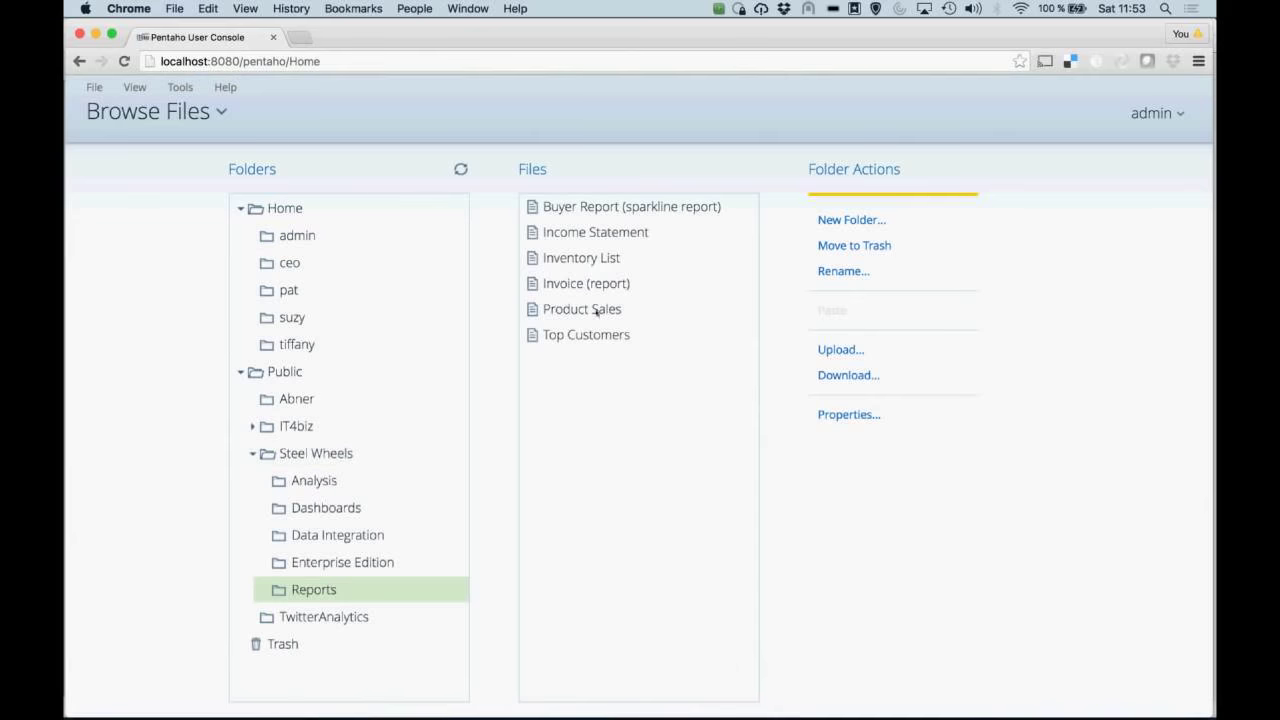
{"action": "left_click", "coordinate": [576, 232]}
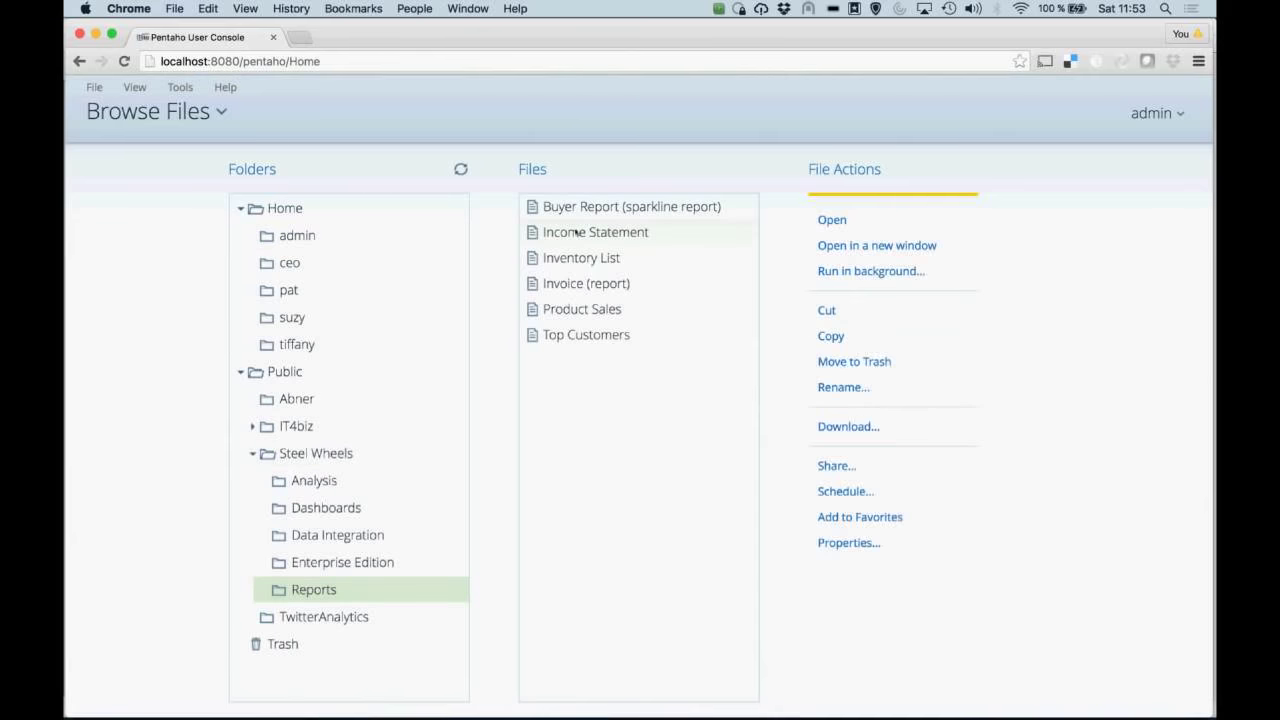
{"action": "double_click", "coordinate": [576, 232]}
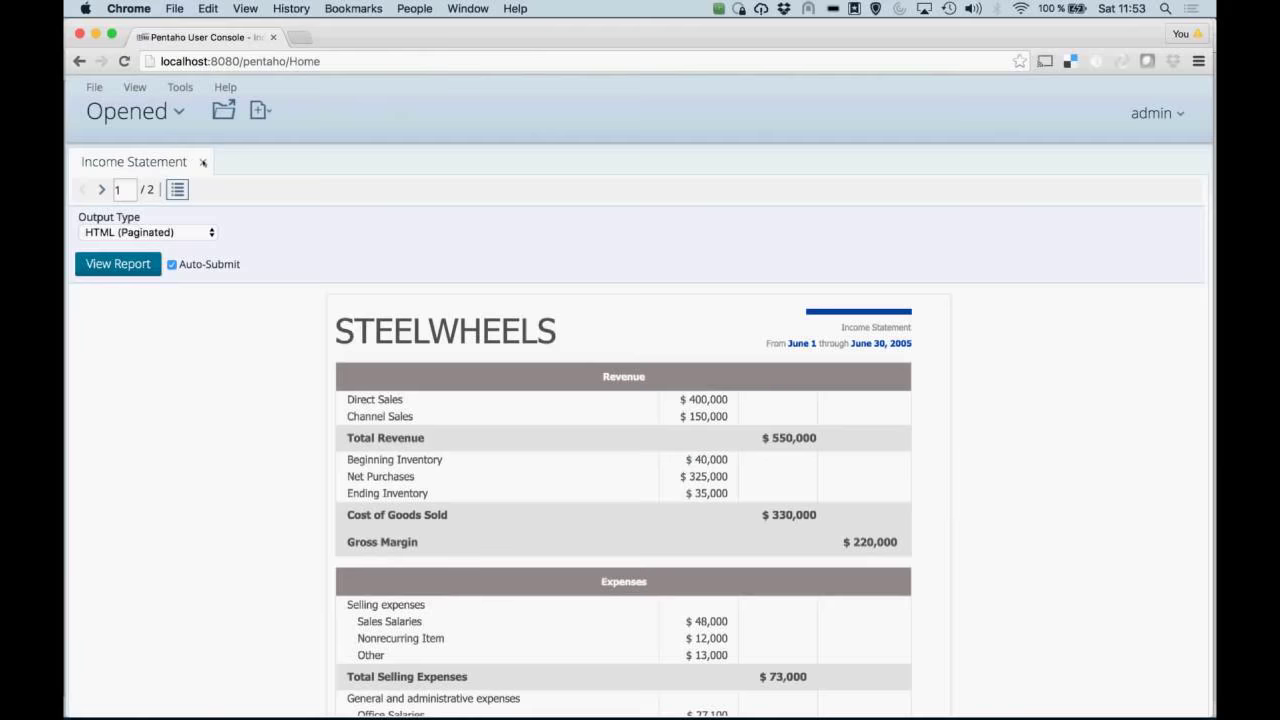
{"action": "left_click", "coordinate": [203, 162]}
{"action": "left_click", "coordinate": [262, 191]}
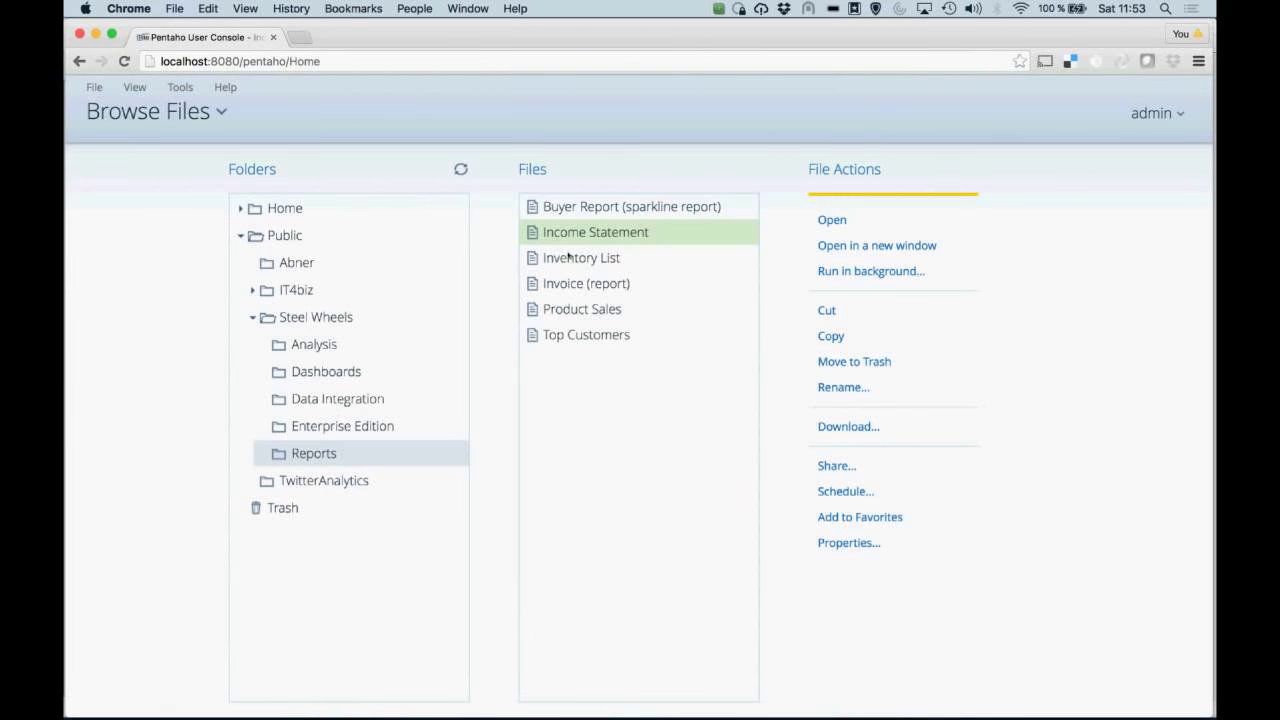
Open Product Sales and view the 1962 LanciaA Delta 16V and 2001 Ferrari Enzo breakdowns.
{"action": "double_click", "coordinate": [561, 310]}
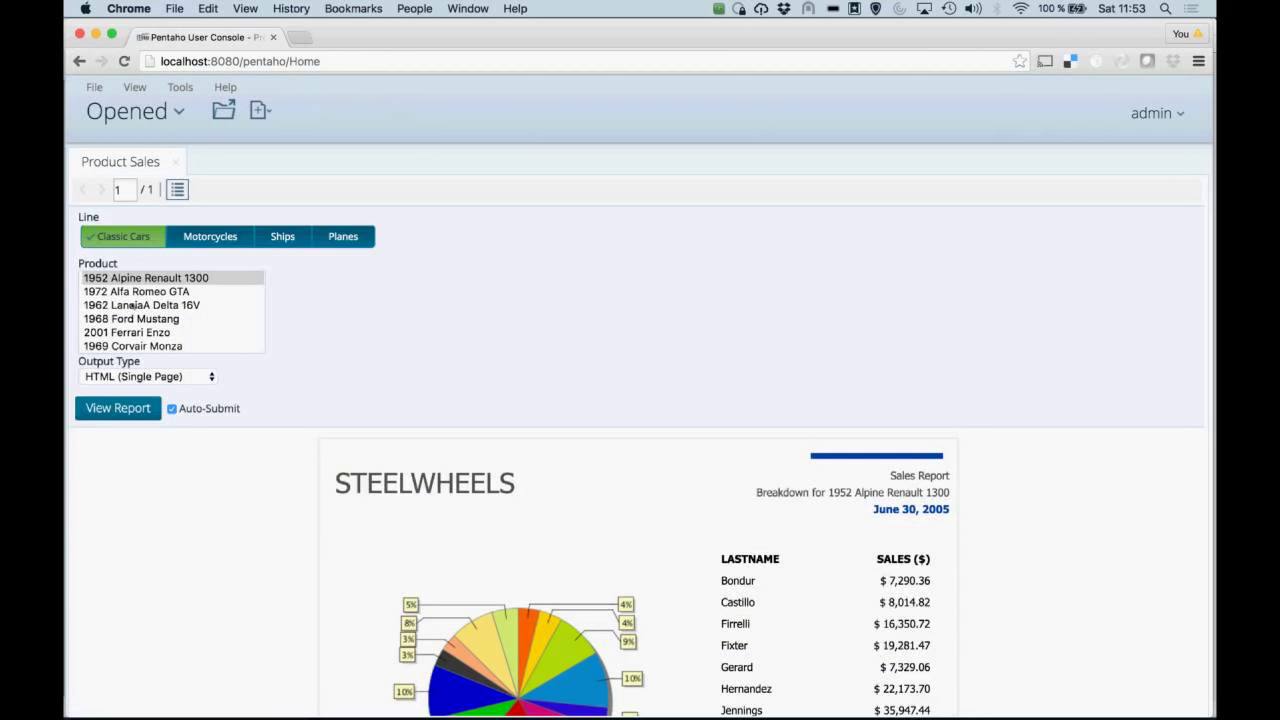
{"action": "left_click", "coordinate": [133, 305]}
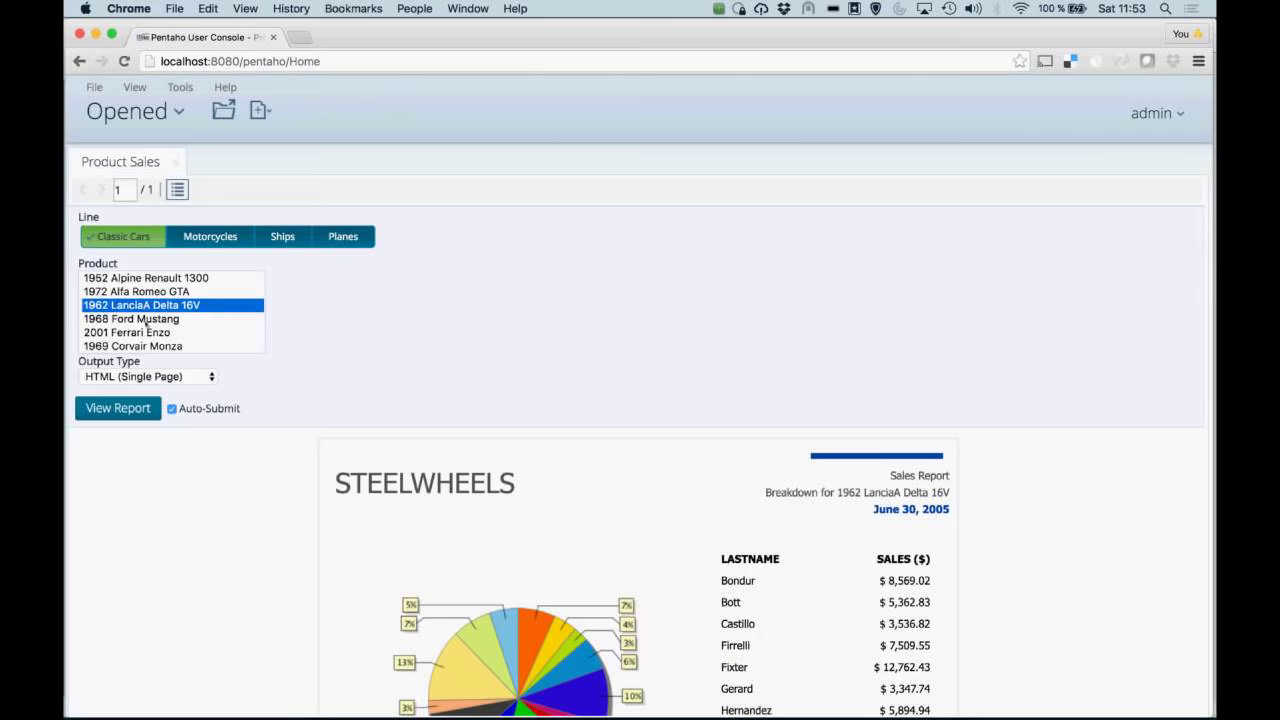
{"action": "left_click", "coordinate": [150, 332]}
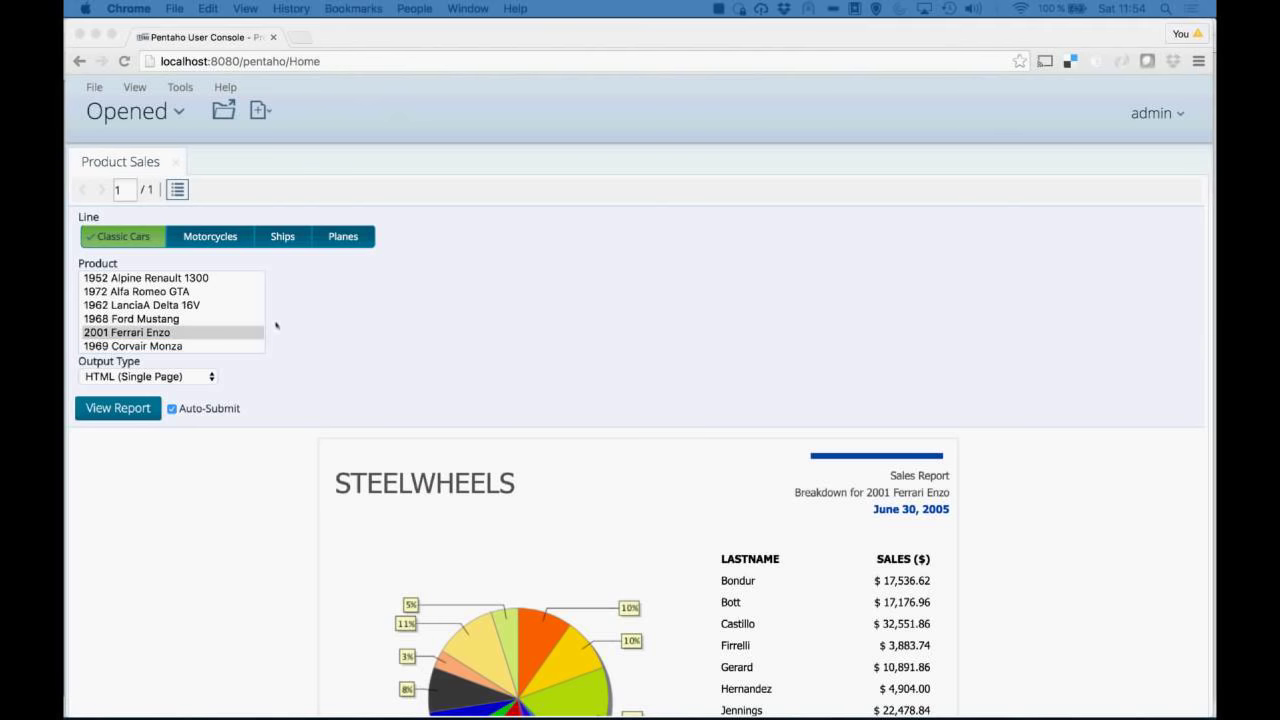
Render the 1972 Alfa Romeo GTA sales report as PDF, scroll through it, and close it.
{"action": "left_click", "coordinate": [151, 296]}
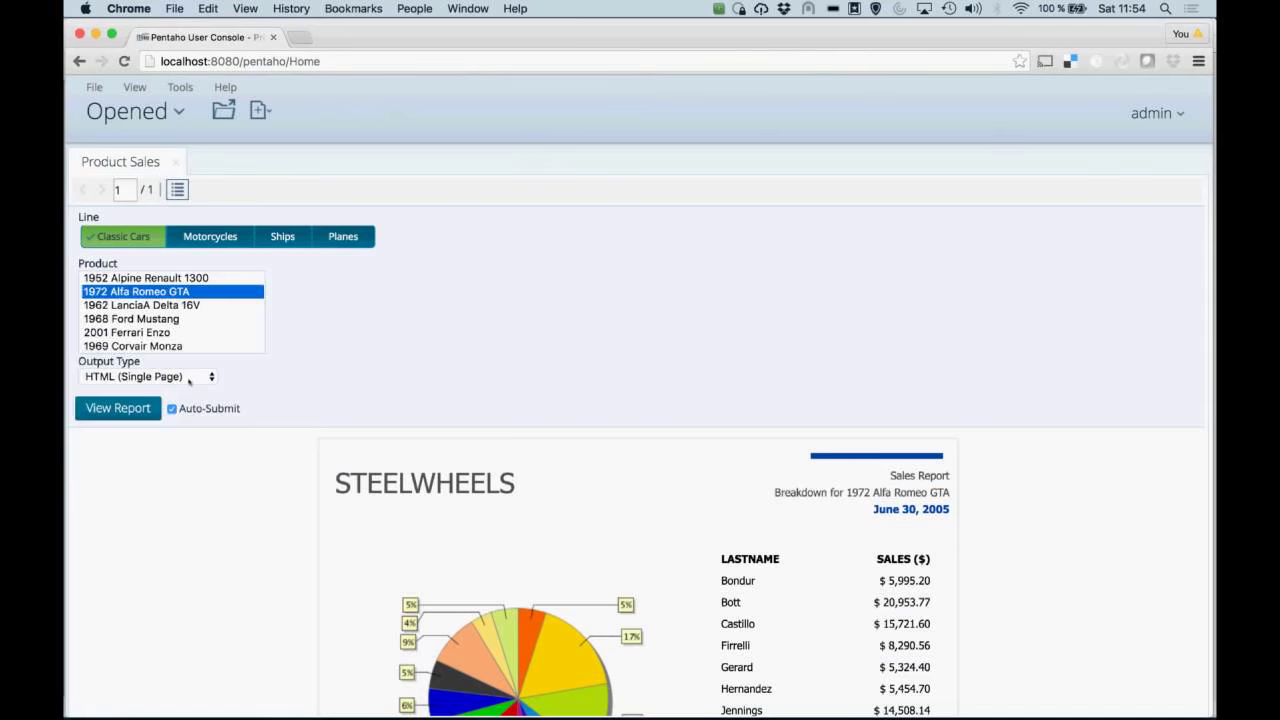
{"action": "left_click", "coordinate": [140, 376]}
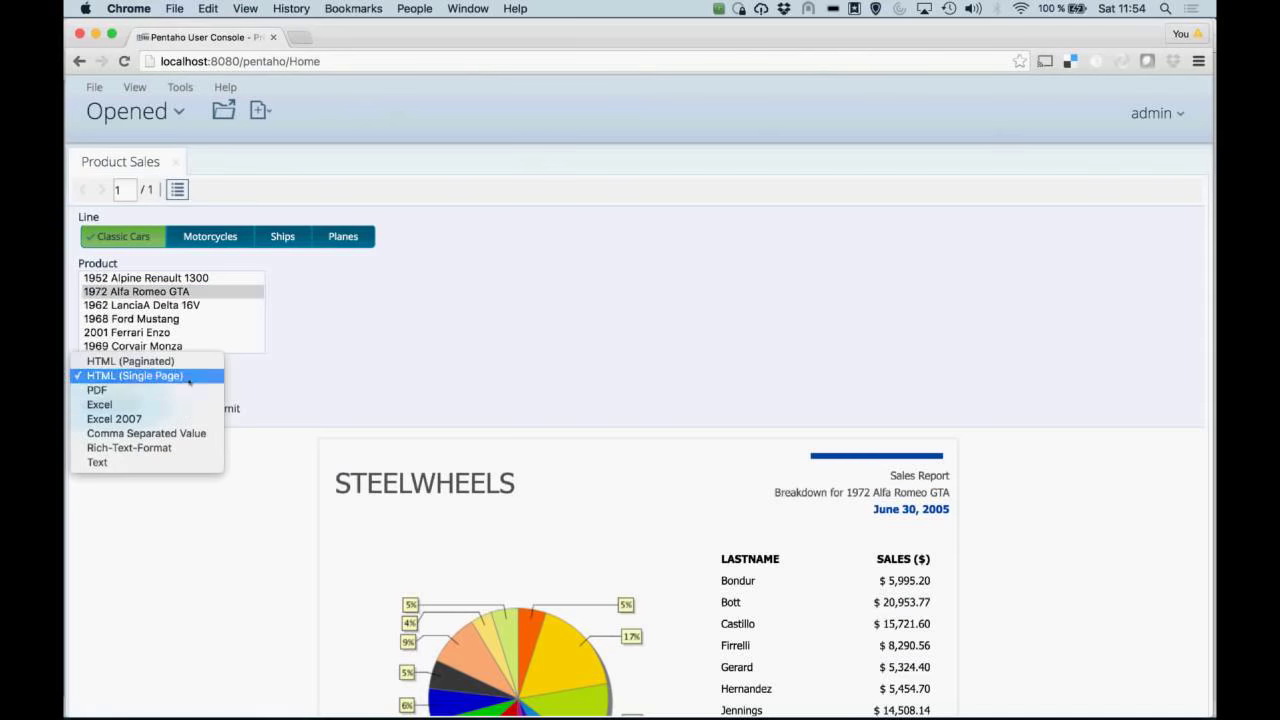
{"action": "left_click", "coordinate": [152, 391]}
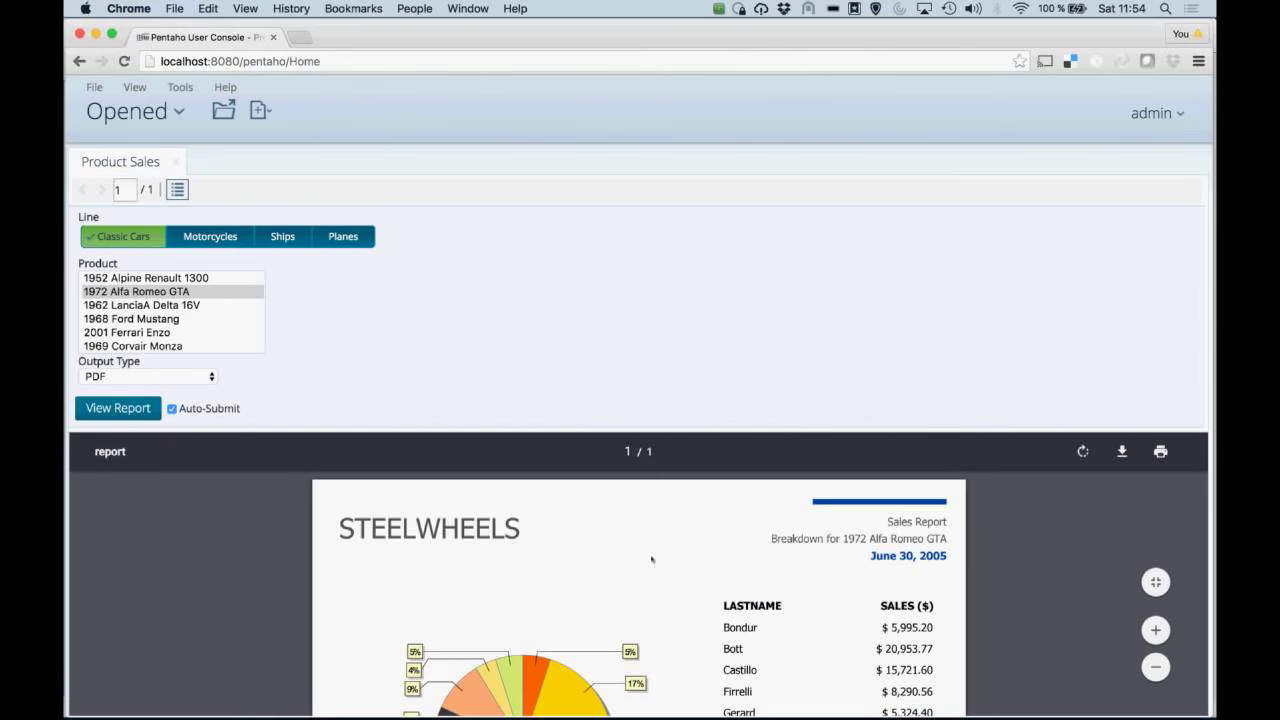
{"action": "scroll", "coordinate": [917, 560], "scroll_direction": "down", "scroll_amount": 10}
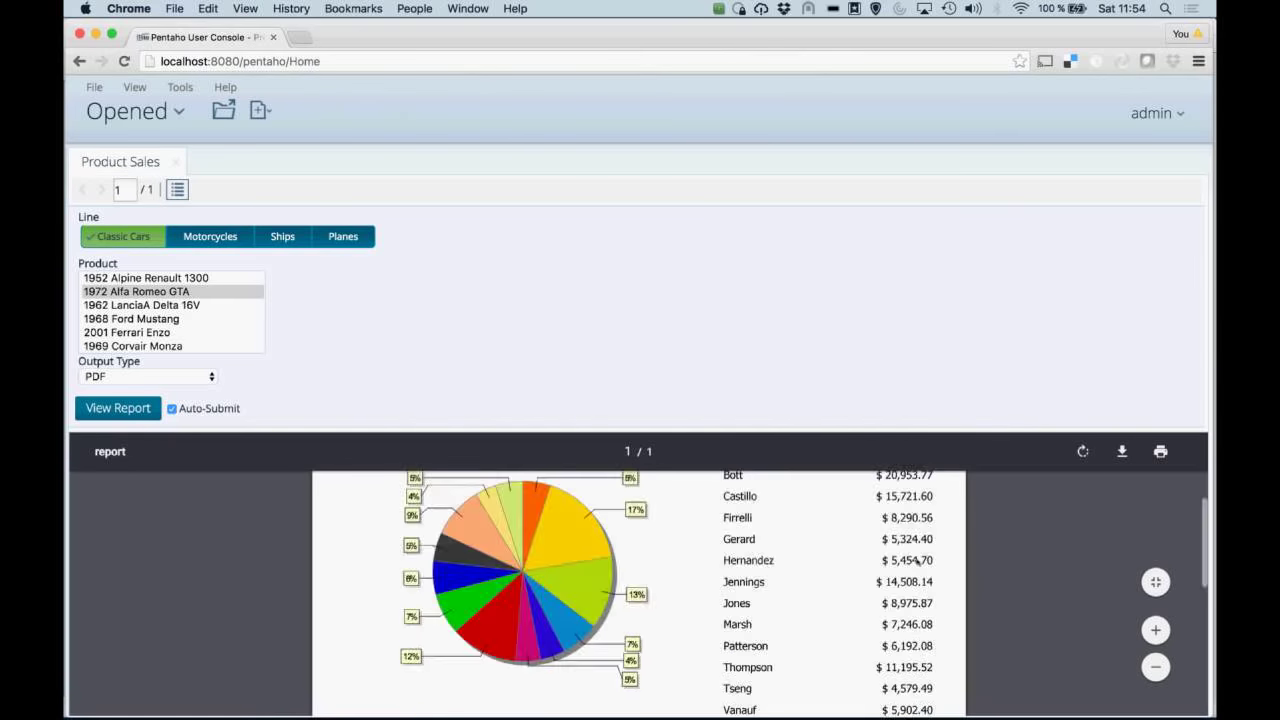
{"action": "scroll", "coordinate": [917, 562], "scroll_direction": "up", "scroll_amount": 10}
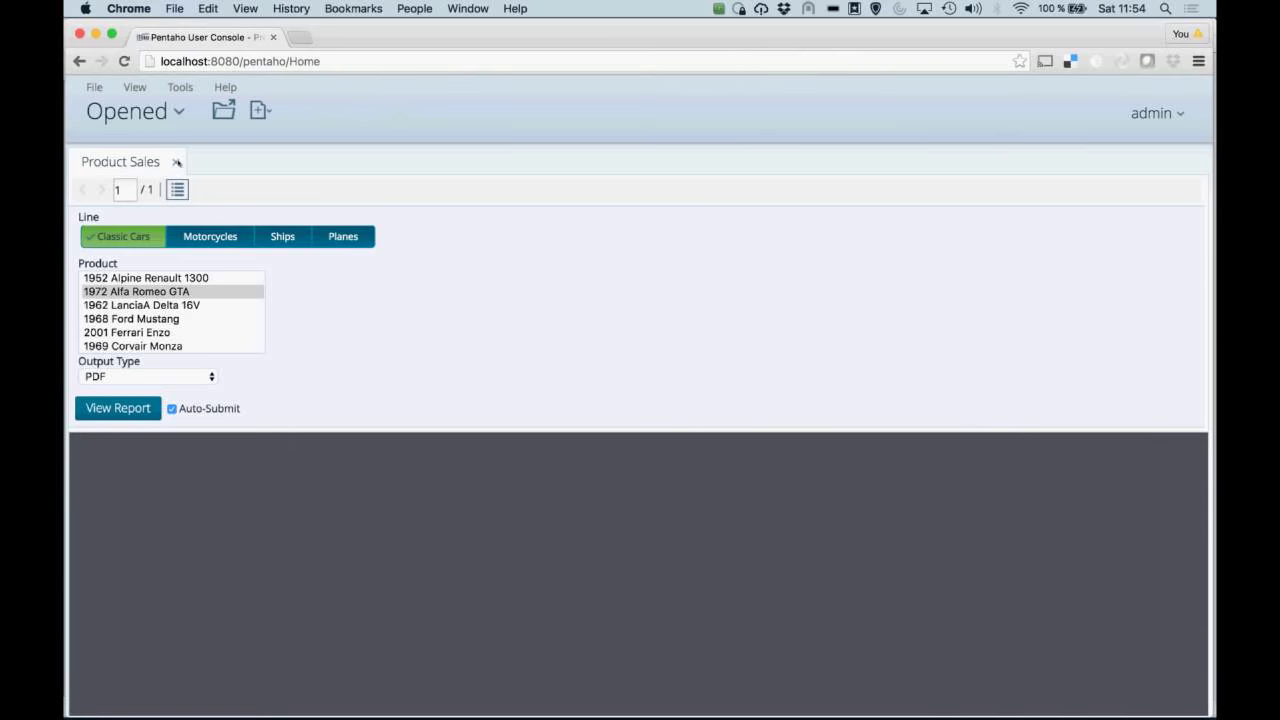
{"action": "left_click", "coordinate": [177, 162]}
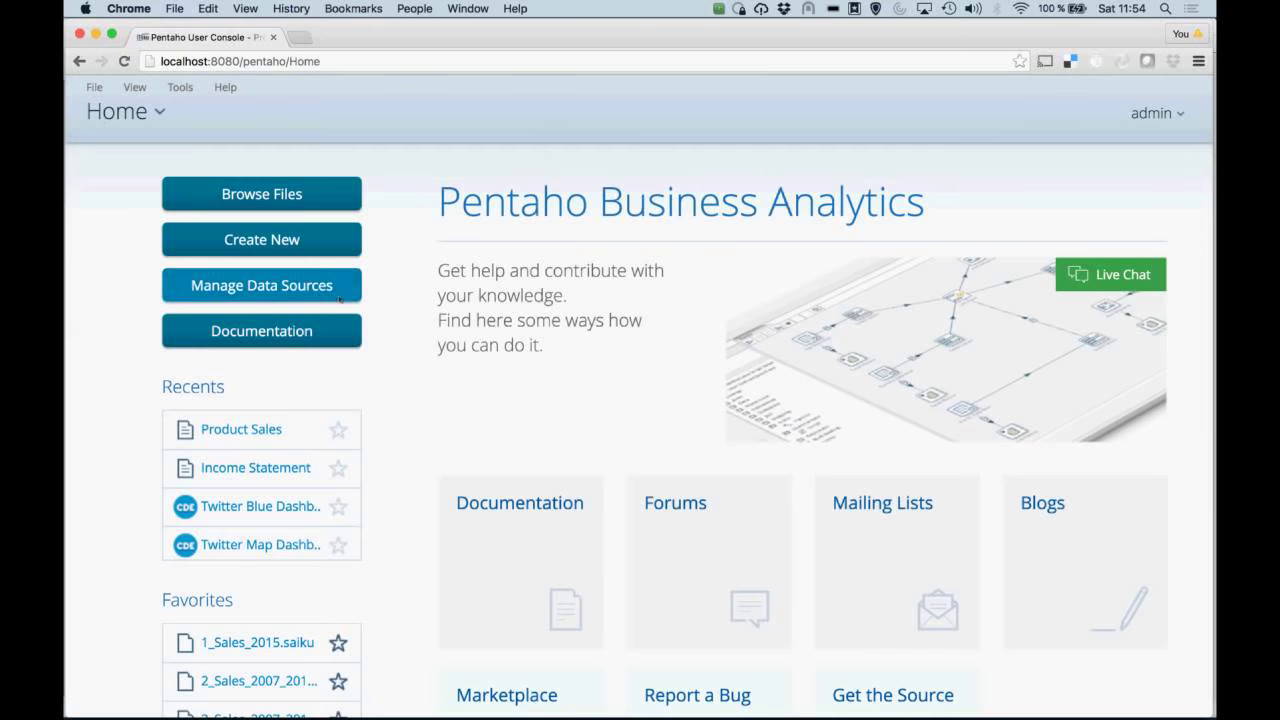
Start a new SQL Query data source named 'test' on the SampleData connection.
{"action": "left_click", "coordinate": [311, 286]}
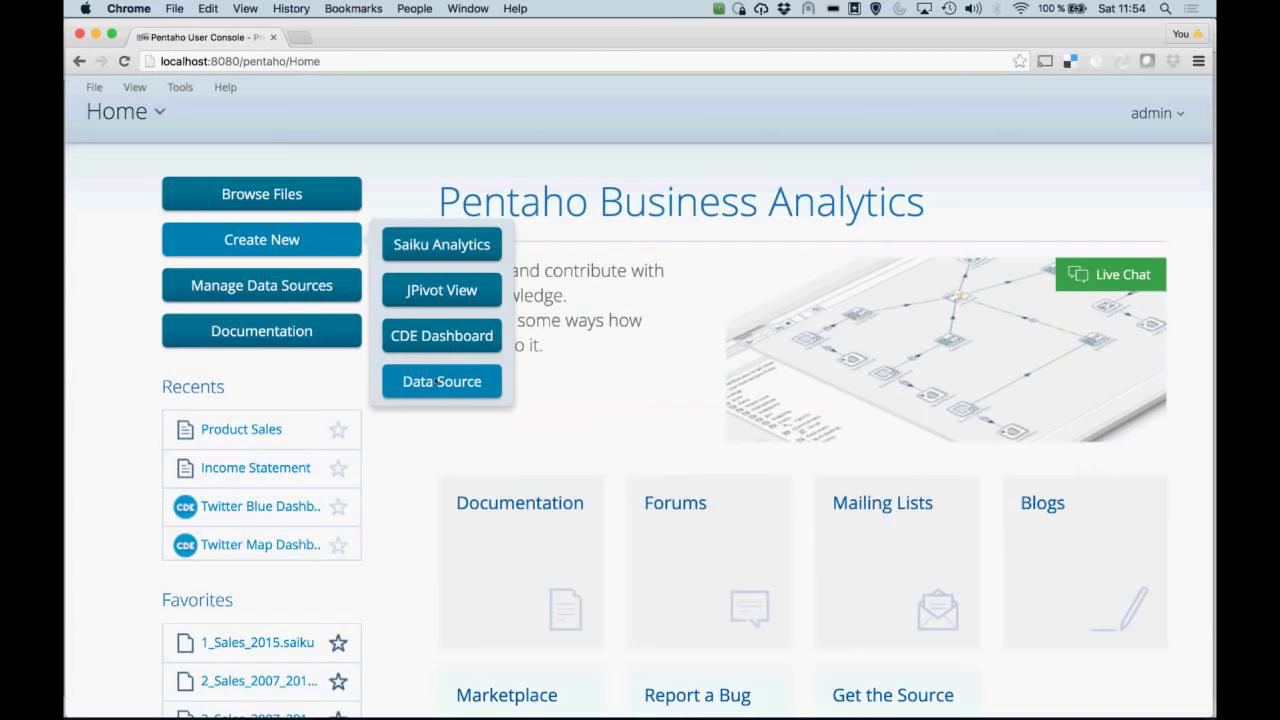
{"action": "left_click", "coordinate": [443, 380]}
{"action": "left_click", "coordinate": [505, 212]}
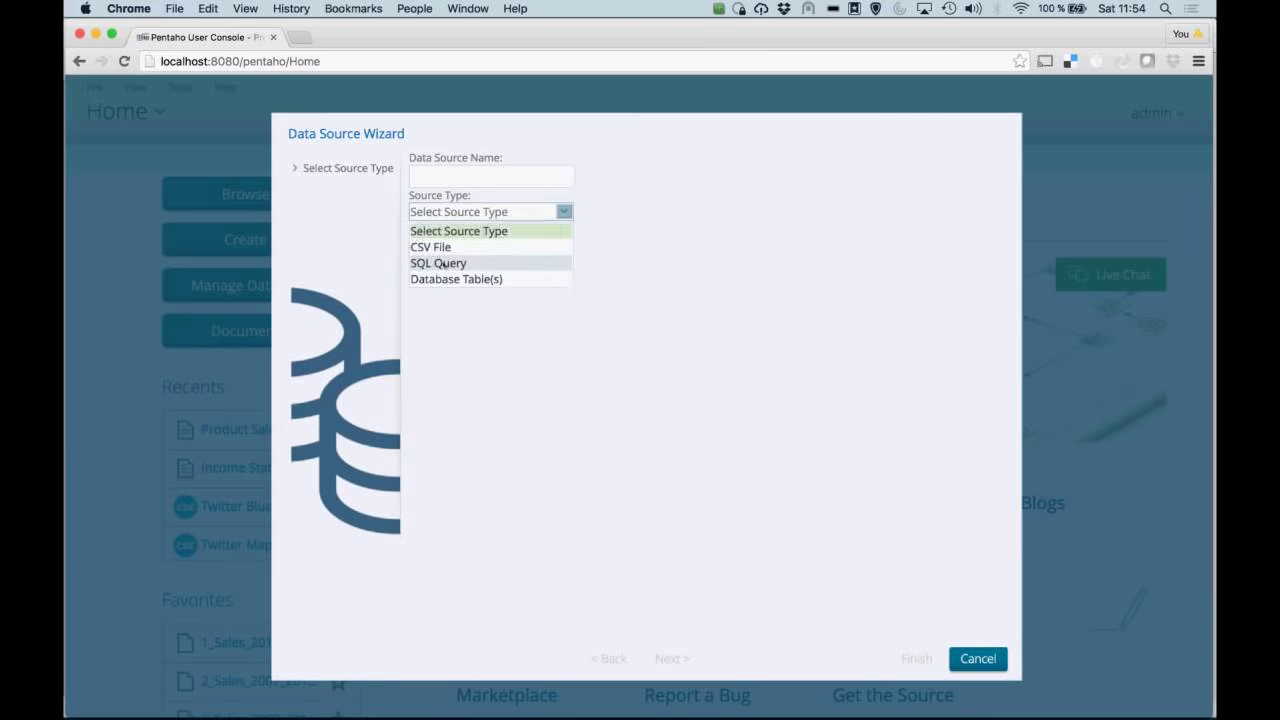
{"action": "left_click", "coordinate": [450, 260]}
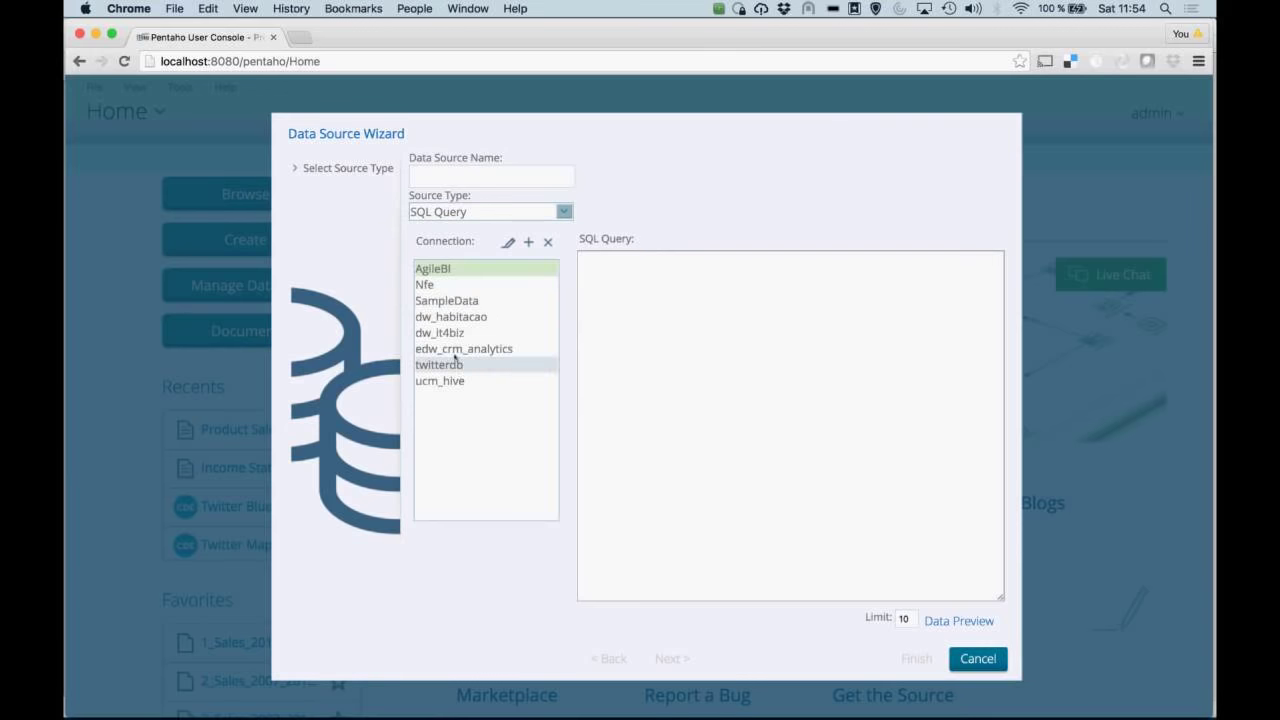
{"action": "left_click", "coordinate": [460, 301]}
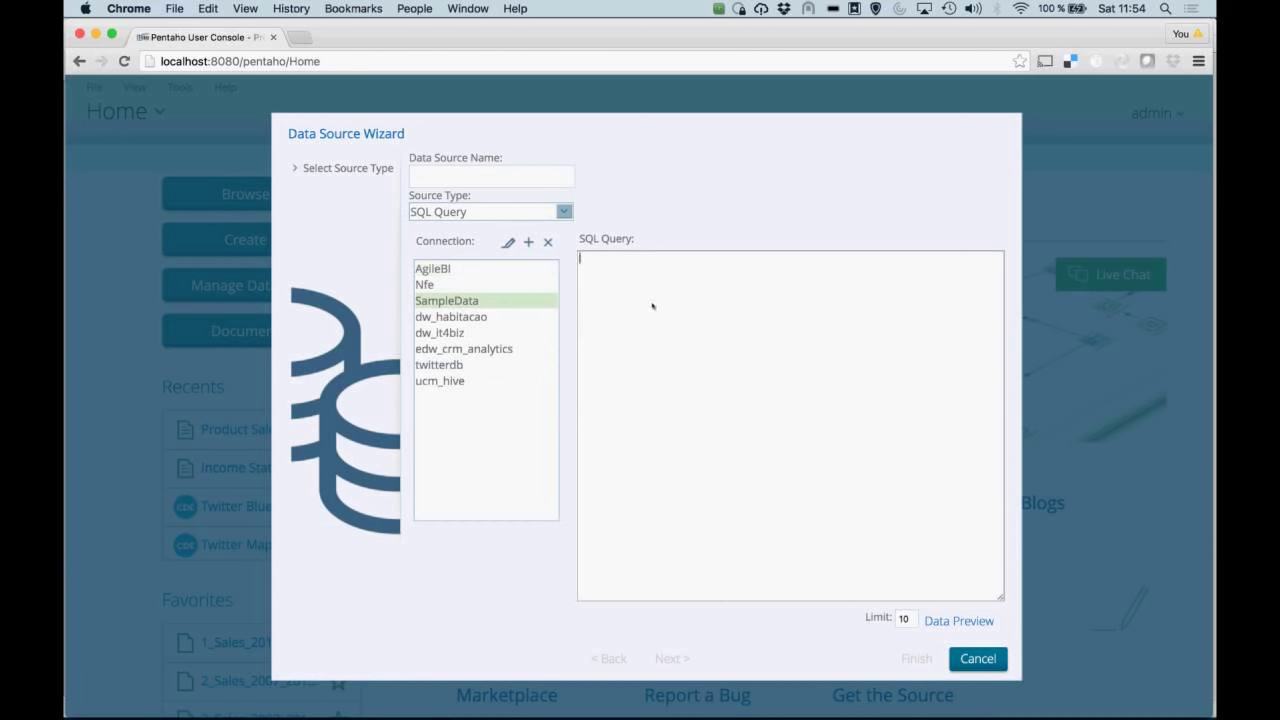
{"action": "left_click", "coordinate": [462, 177]}
{"action": "type", "text": "test"}
Enter the query 'select * from customers', preview it, finish, and open Saiku Analytics.
{"action": "left_click", "coordinate": [634, 260]}
{"action": "type", "text": "select"}
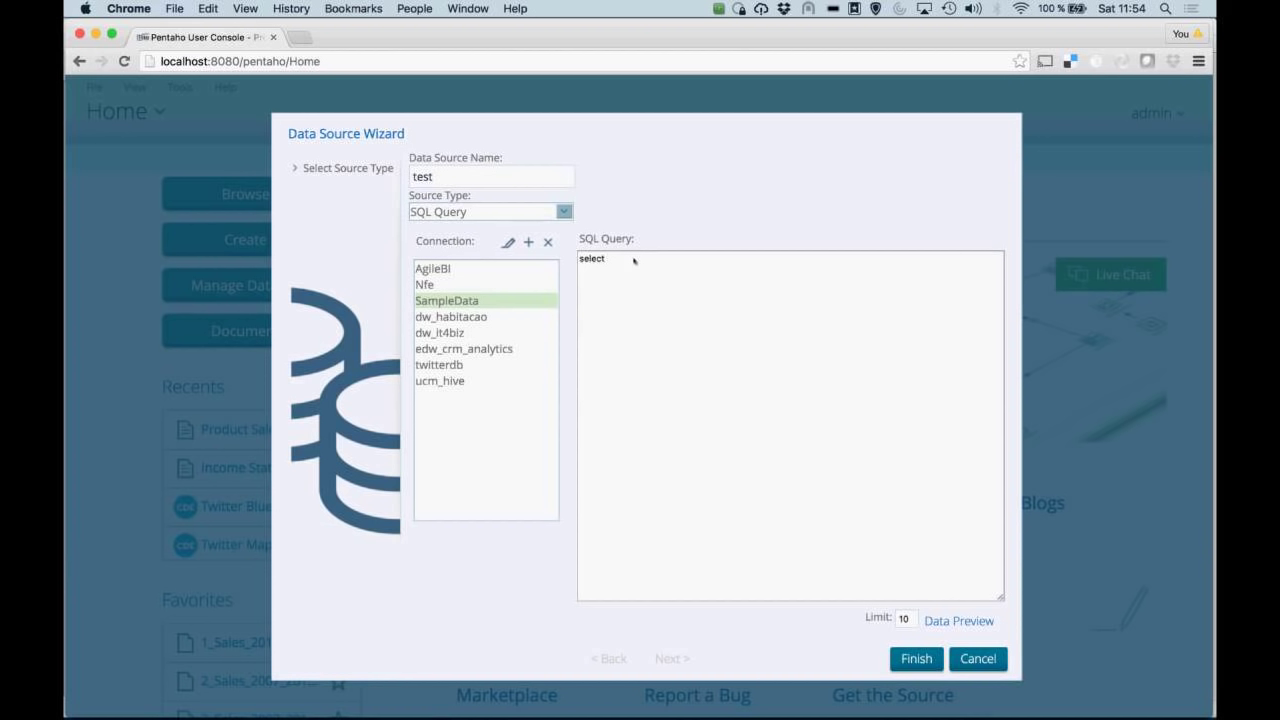
{"action": "type", "text": " * from customers"}
{"action": "left_click", "coordinate": [949, 622]}
{"action": "left_click", "coordinate": [826, 546]}
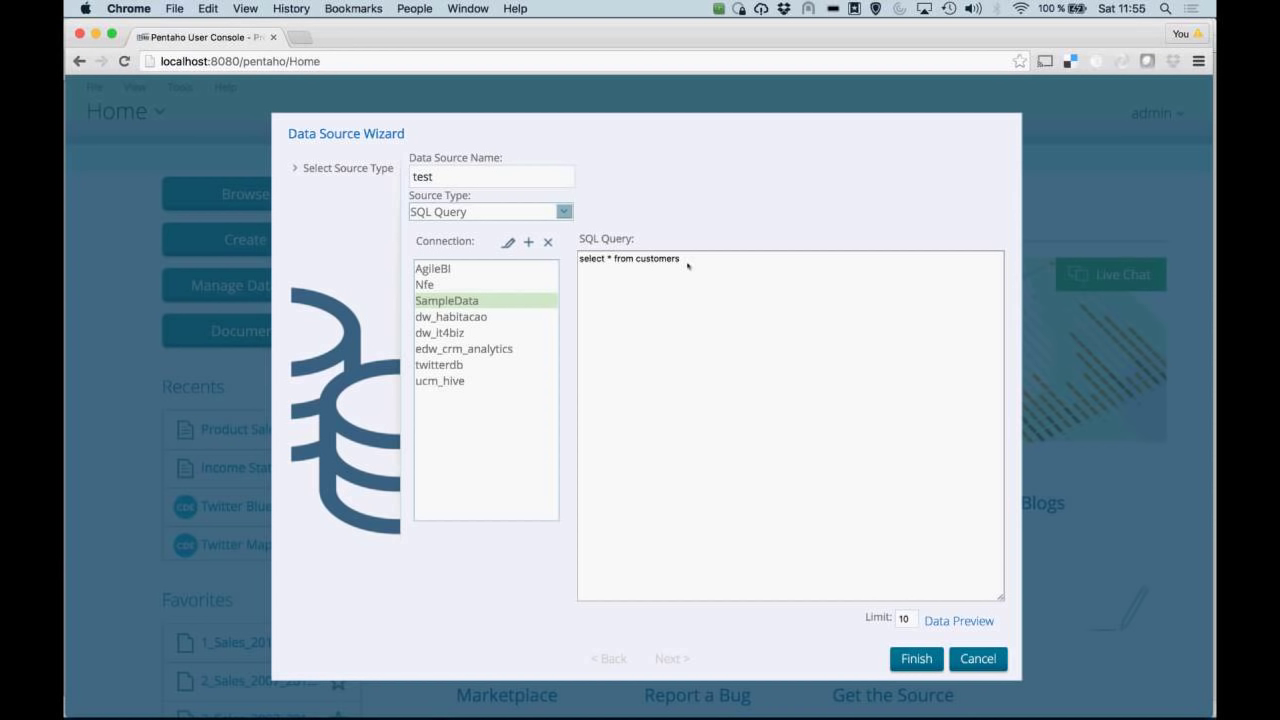
{"action": "left_click", "coordinate": [929, 663]}
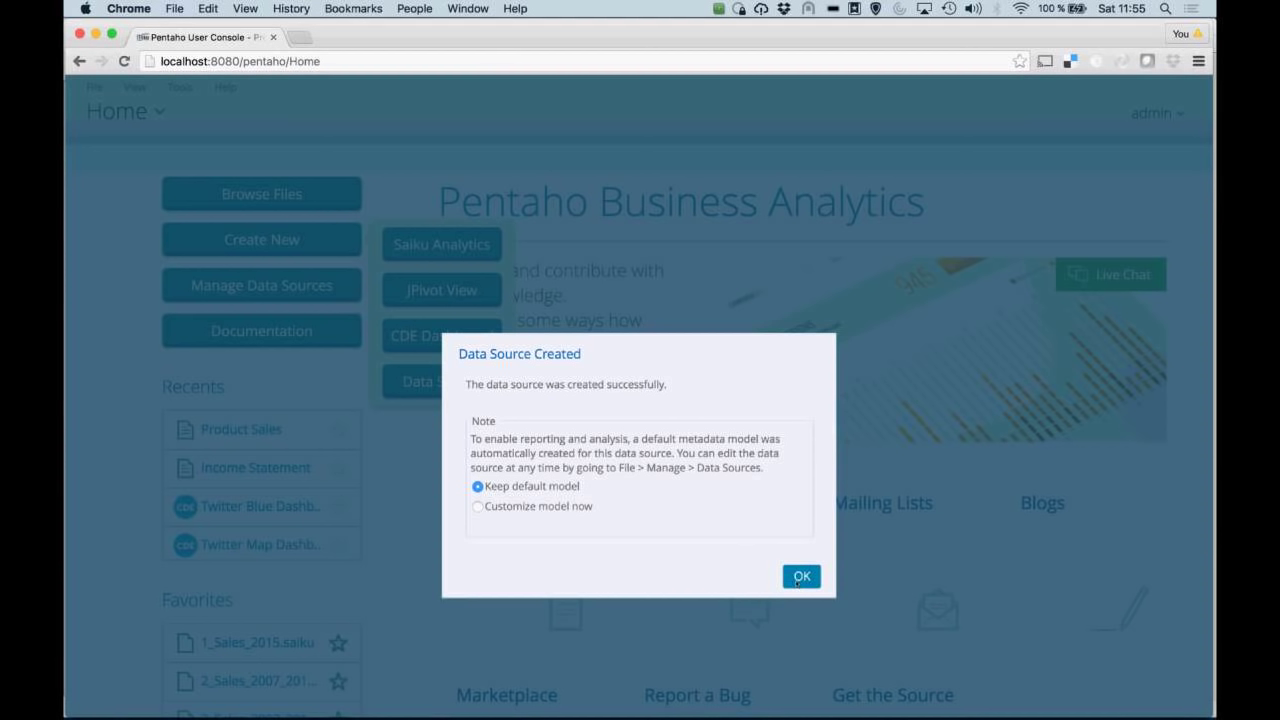
{"action": "left_click", "coordinate": [800, 577]}
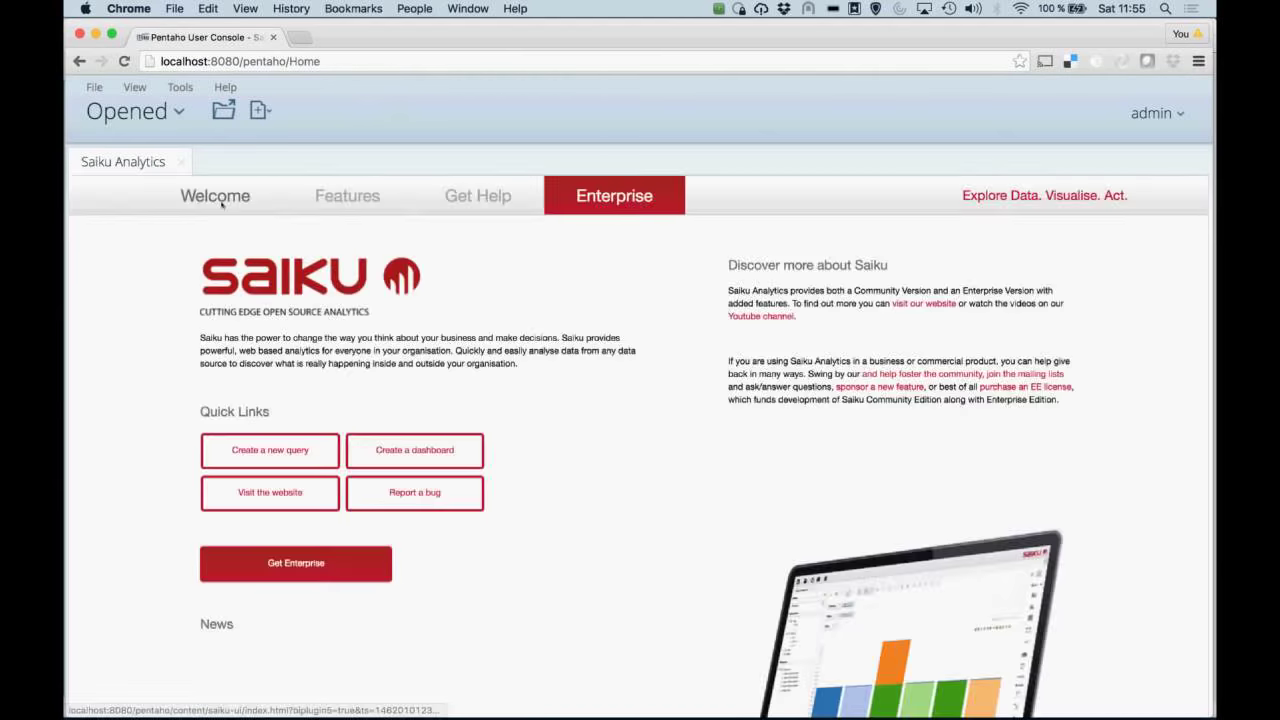
Query the test cube with CREDITLIMIT as the measure and CUSTOMERNAME on rows.
{"action": "left_click", "coordinate": [264, 451]}
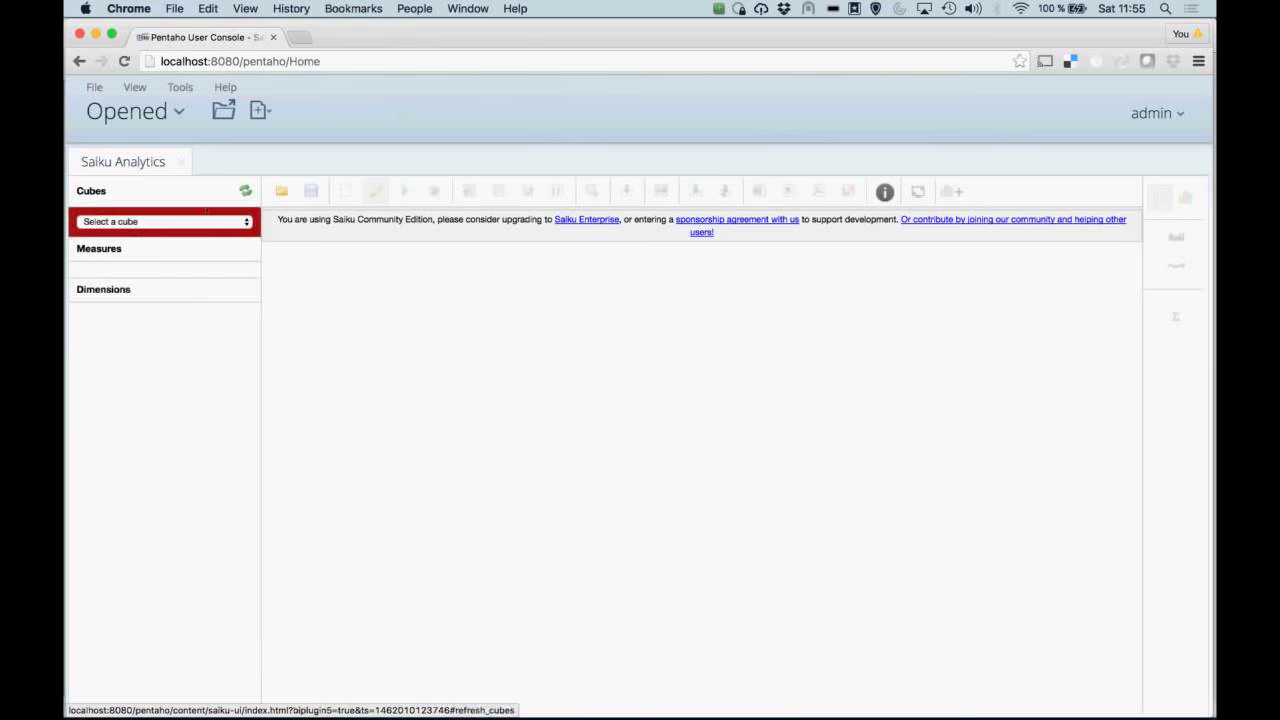
{"action": "left_click", "coordinate": [165, 222]}
{"action": "left_click", "coordinate": [126, 329]}
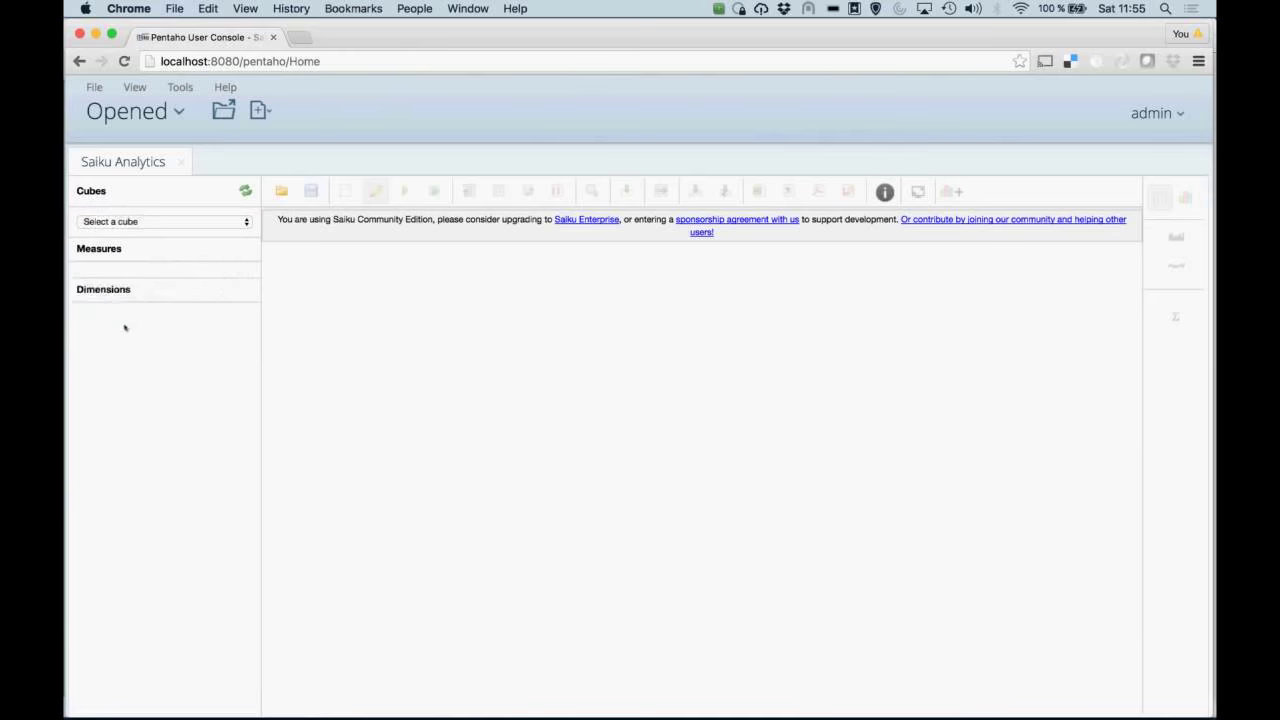
{"action": "left_click_drag", "start_coordinate": [127, 291], "coordinate": [330, 287]}
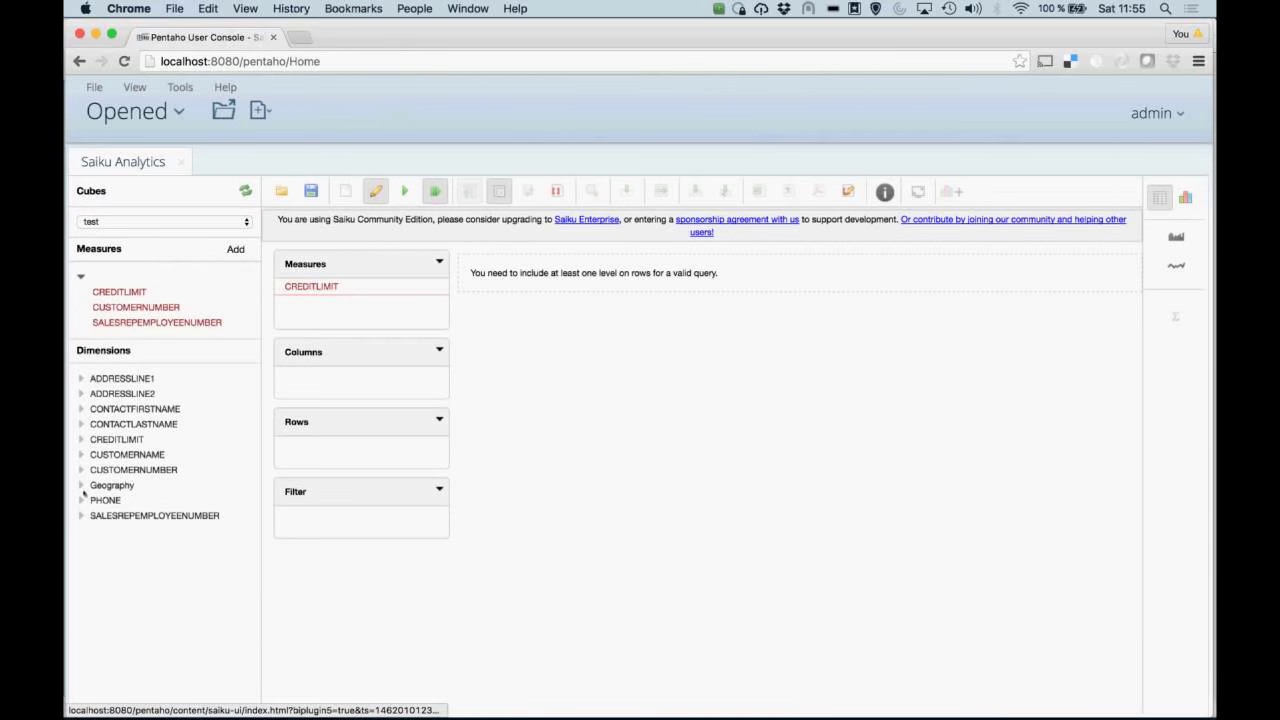
{"action": "left_click", "coordinate": [81, 454]}
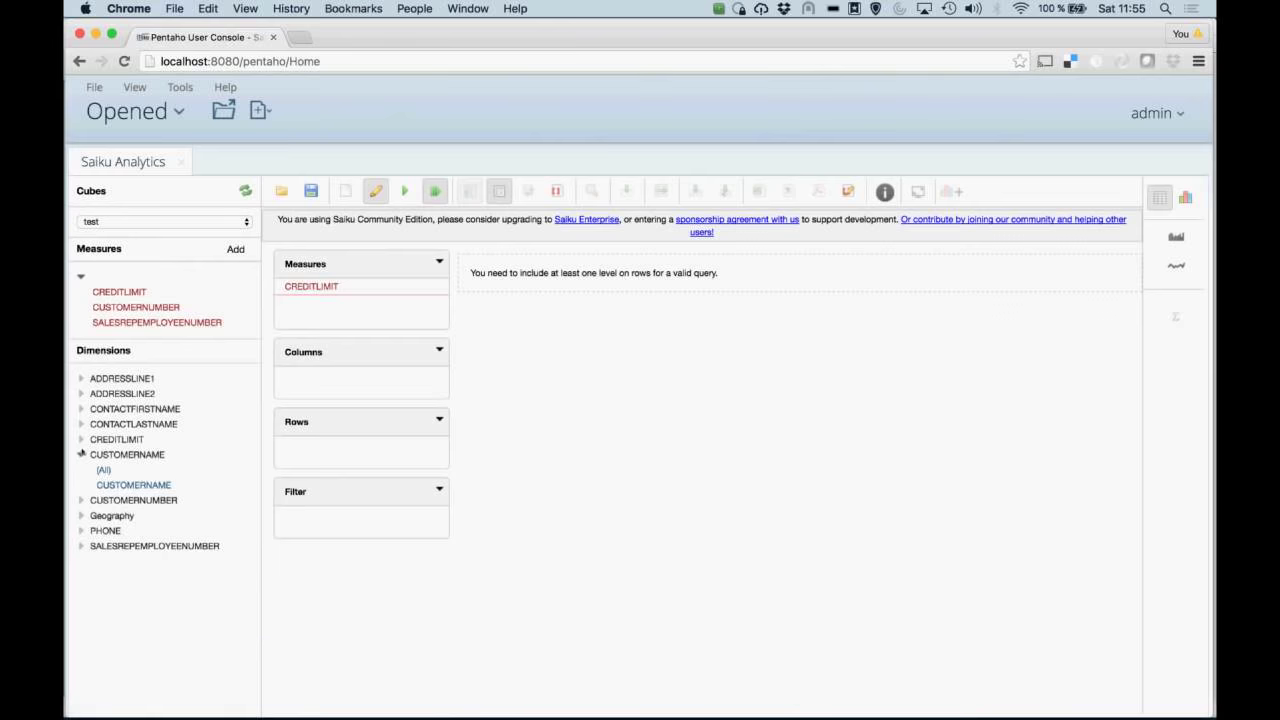
{"action": "left_click_drag", "start_coordinate": [115, 484], "coordinate": [312, 455]}
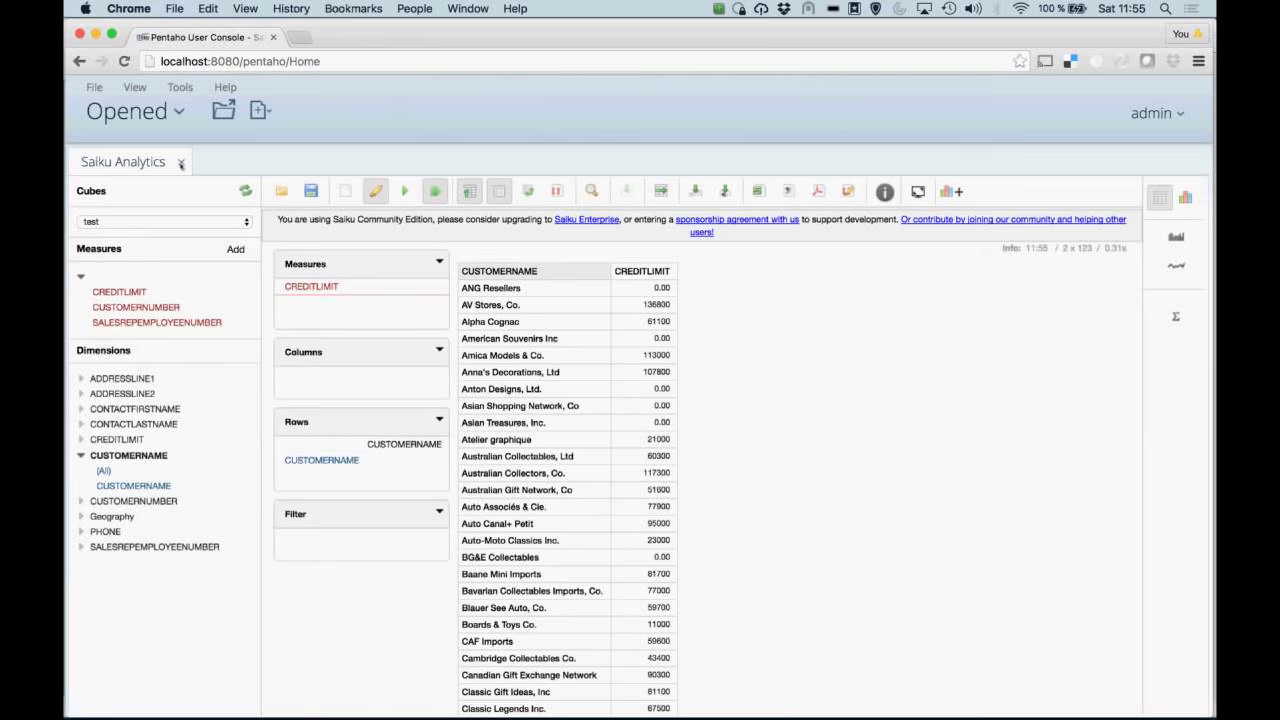
{"action": "key", "text": "super+Tab"}
{"action": "key", "text": "super+Tab"}
{"action": "key", "text": "super+Tab"}
{"action": "key", "text": "super+Tab"}
{"action": "key", "text": "super+Tab"}
{"action": "key", "text": "super+Tab"}
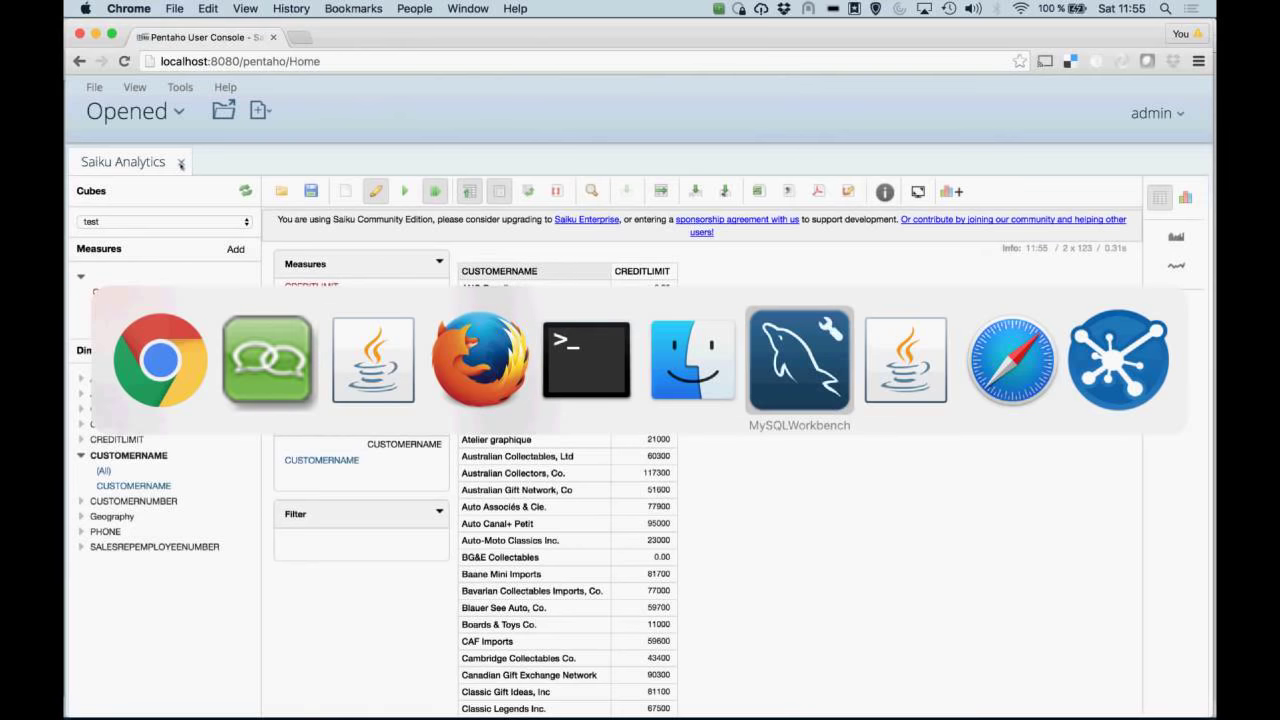
In Spoon, create a new job and place a Table output step on the canvas.
{"action": "key", "text": "super+Tab"}
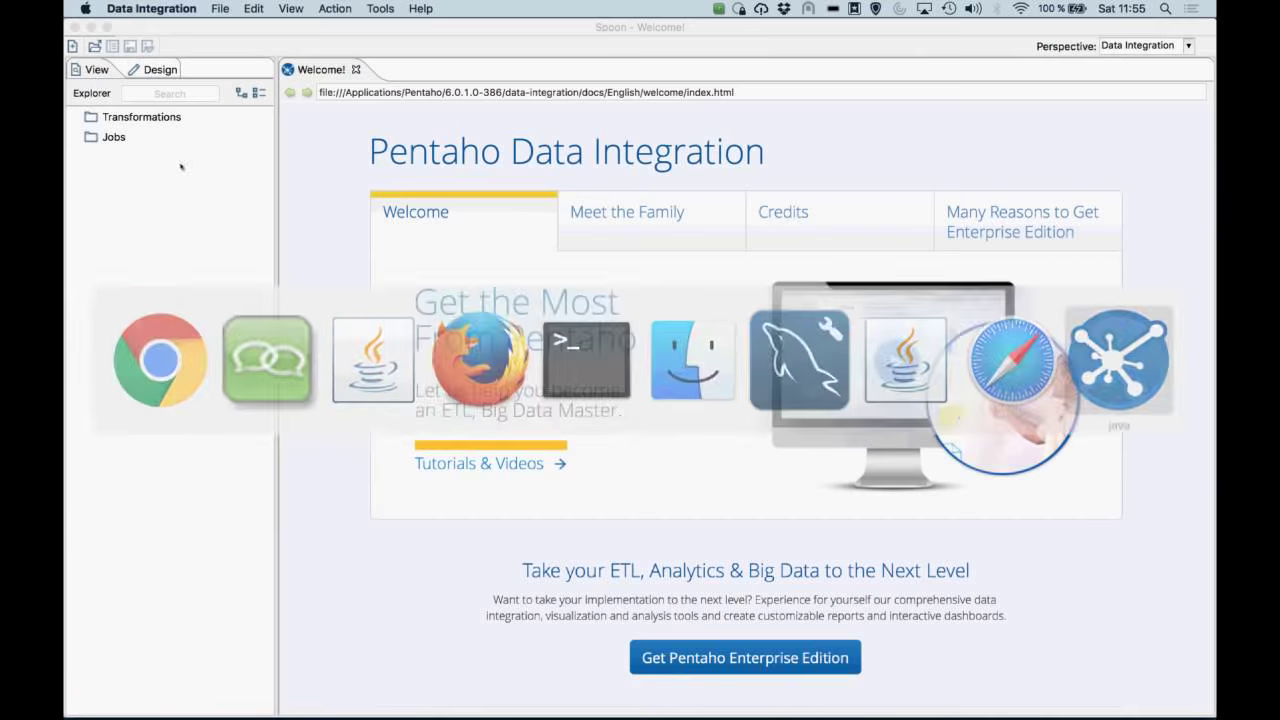
{"action": "left_click", "coordinate": [72, 46]}
{"action": "left_click", "coordinate": [112, 63]}
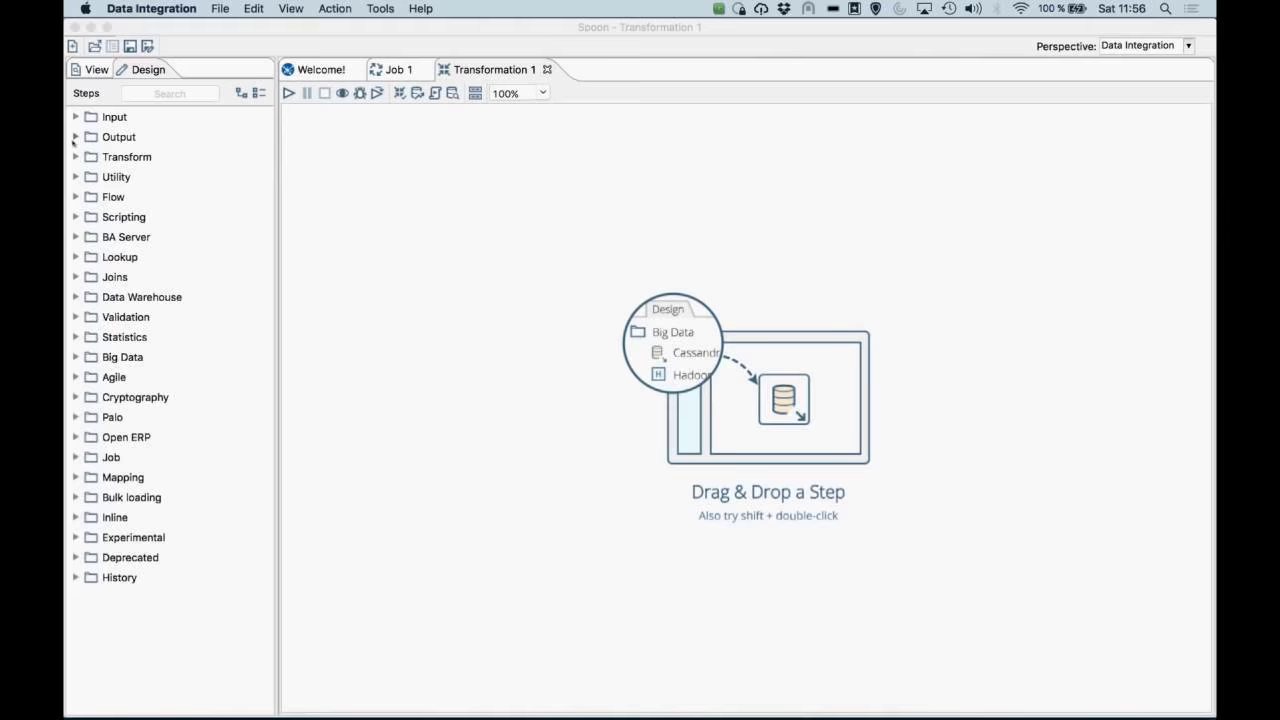
{"action": "left_click", "coordinate": [75, 137]}
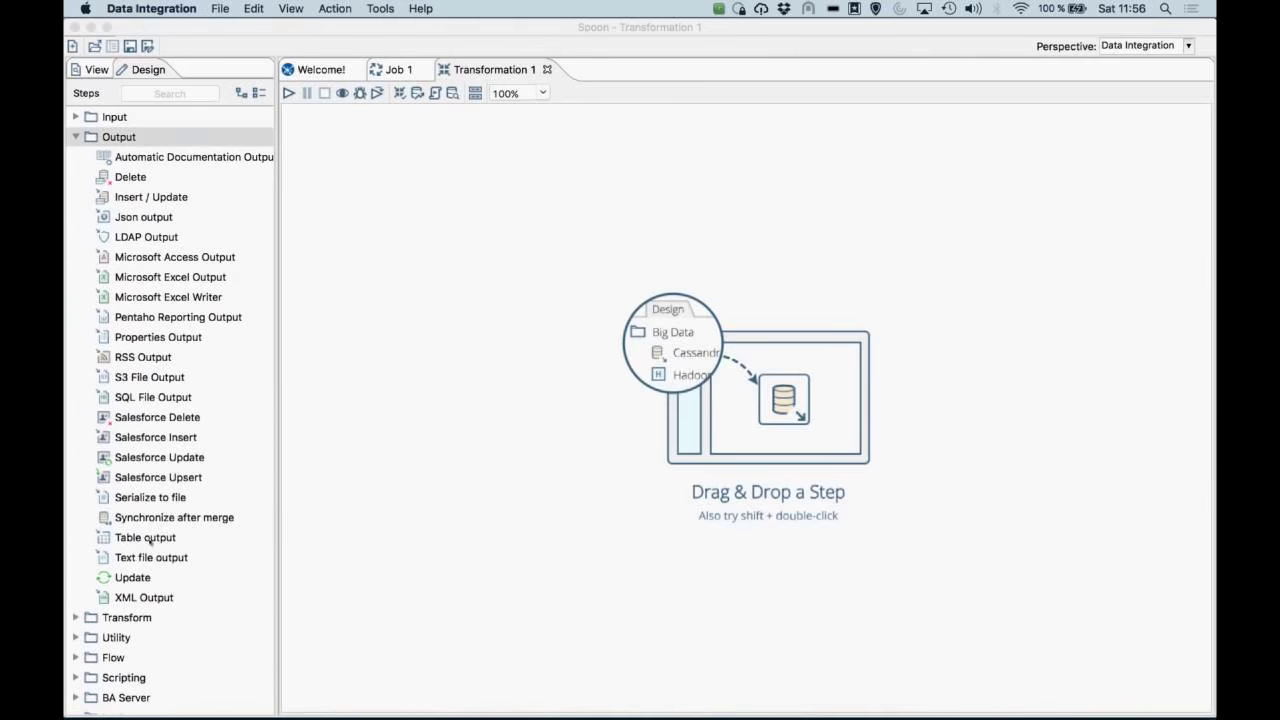
{"action": "left_click_drag", "start_coordinate": [147, 540], "coordinate": [593, 229]}
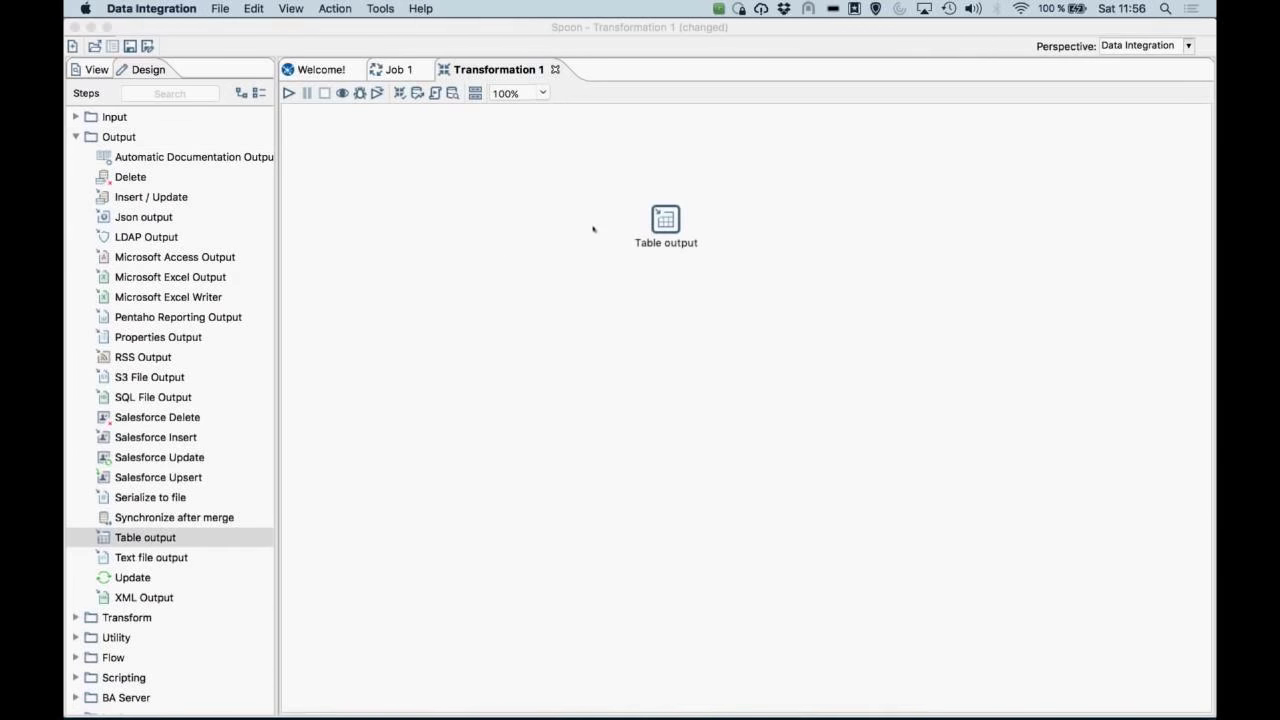
Add a Table input step to the canvas so it feeds the Table output step.
{"action": "left_click", "coordinate": [76, 117]}
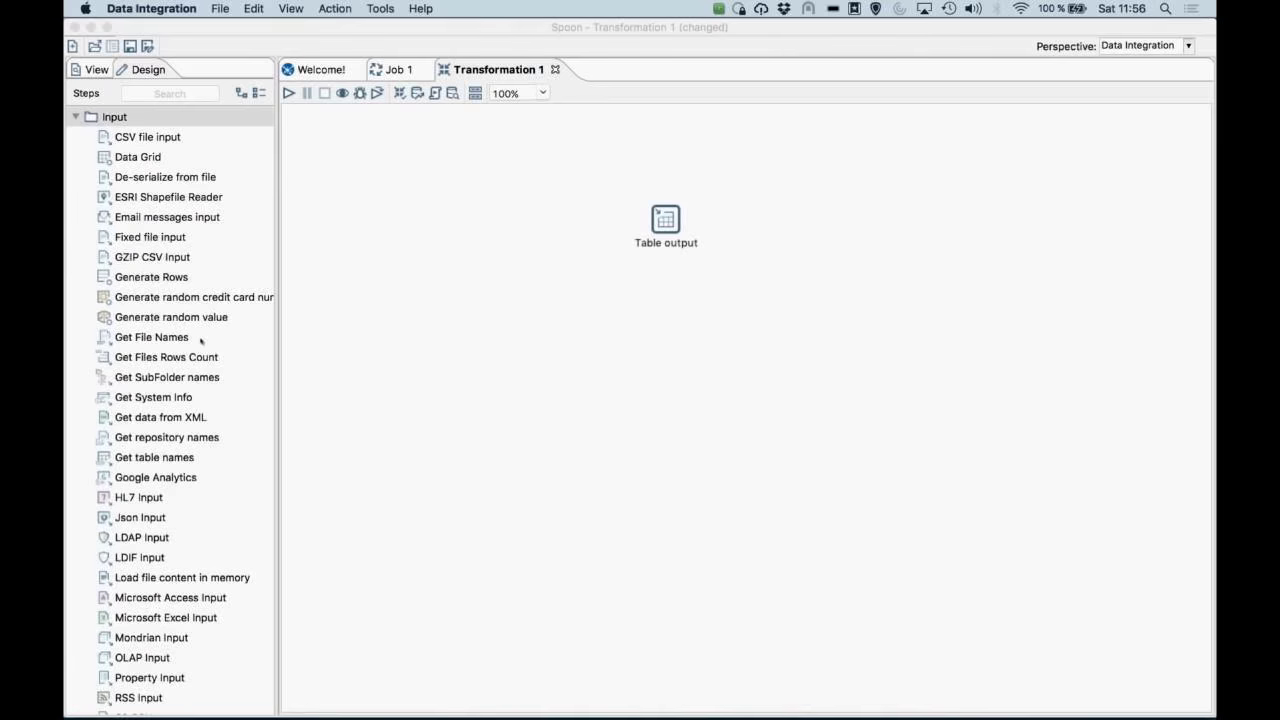
{"action": "scroll", "coordinate": [184, 581], "scroll_direction": "down", "scroll_amount": 5}
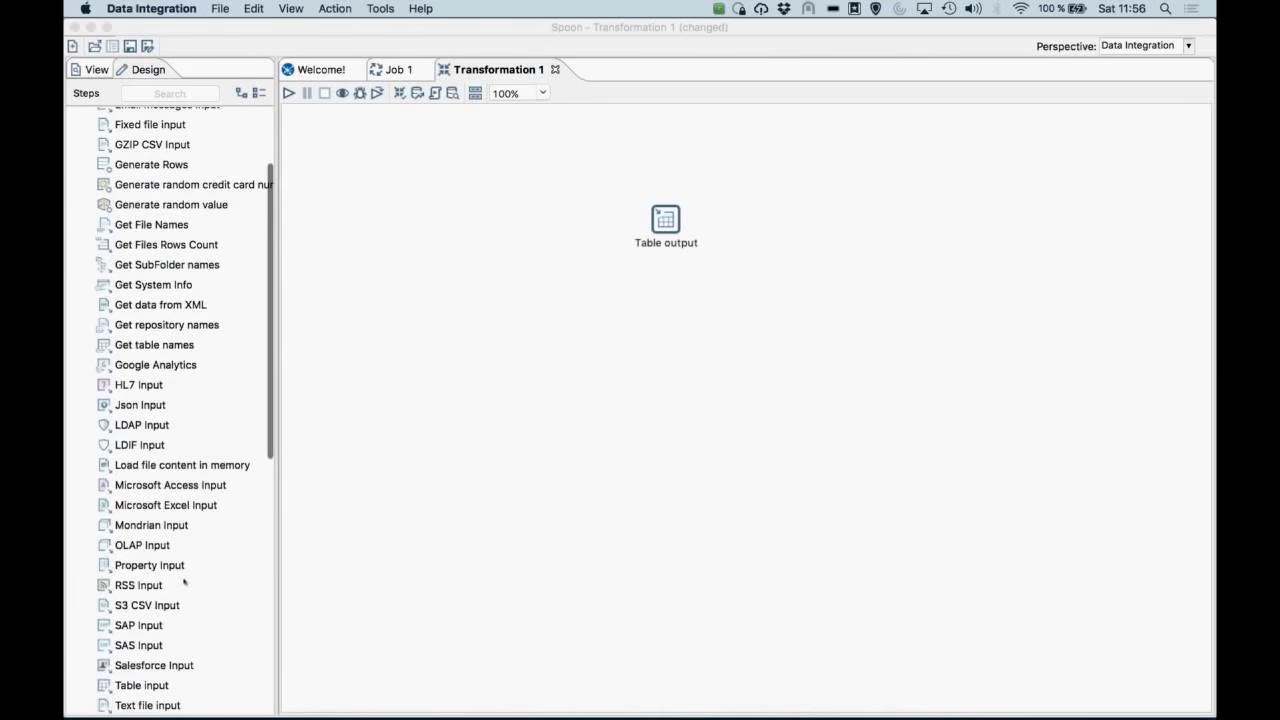
{"action": "scroll", "coordinate": [184, 581], "scroll_direction": "down", "scroll_amount": 4}
{"action": "left_click_drag", "start_coordinate": [141, 593], "coordinate": [719, 235]}
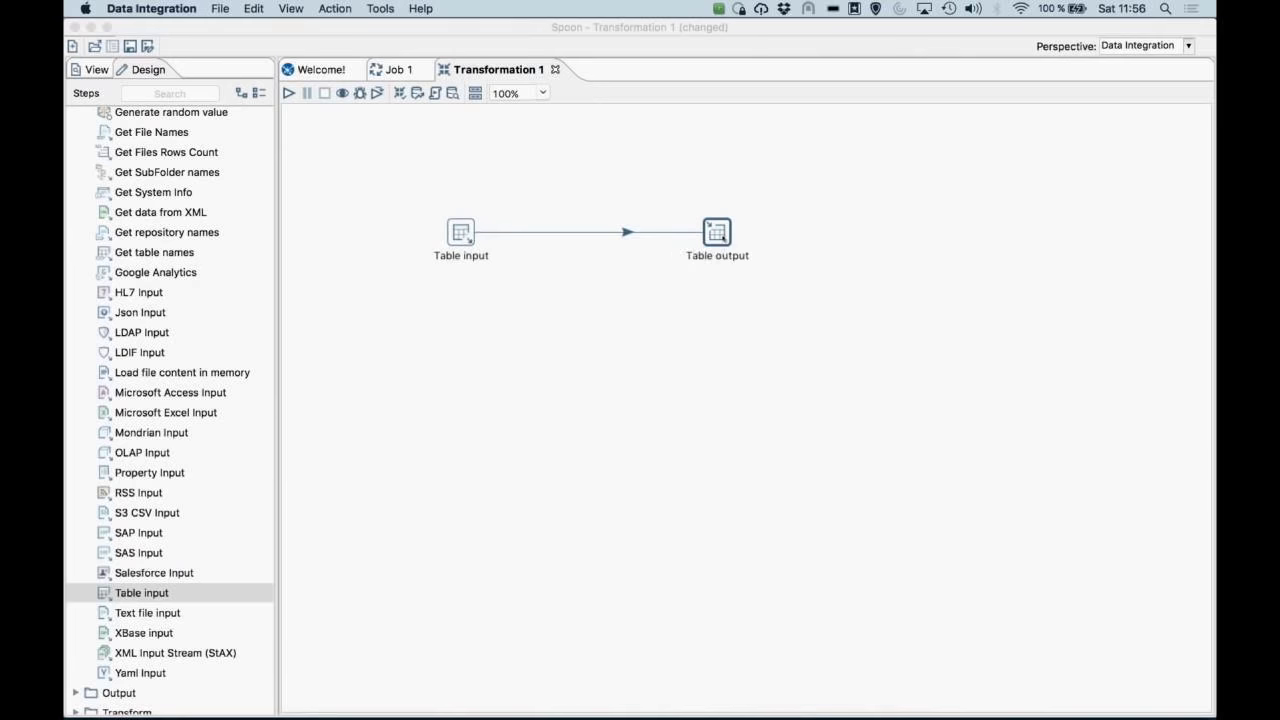
{"action": "double_click", "coordinate": [470, 234]}
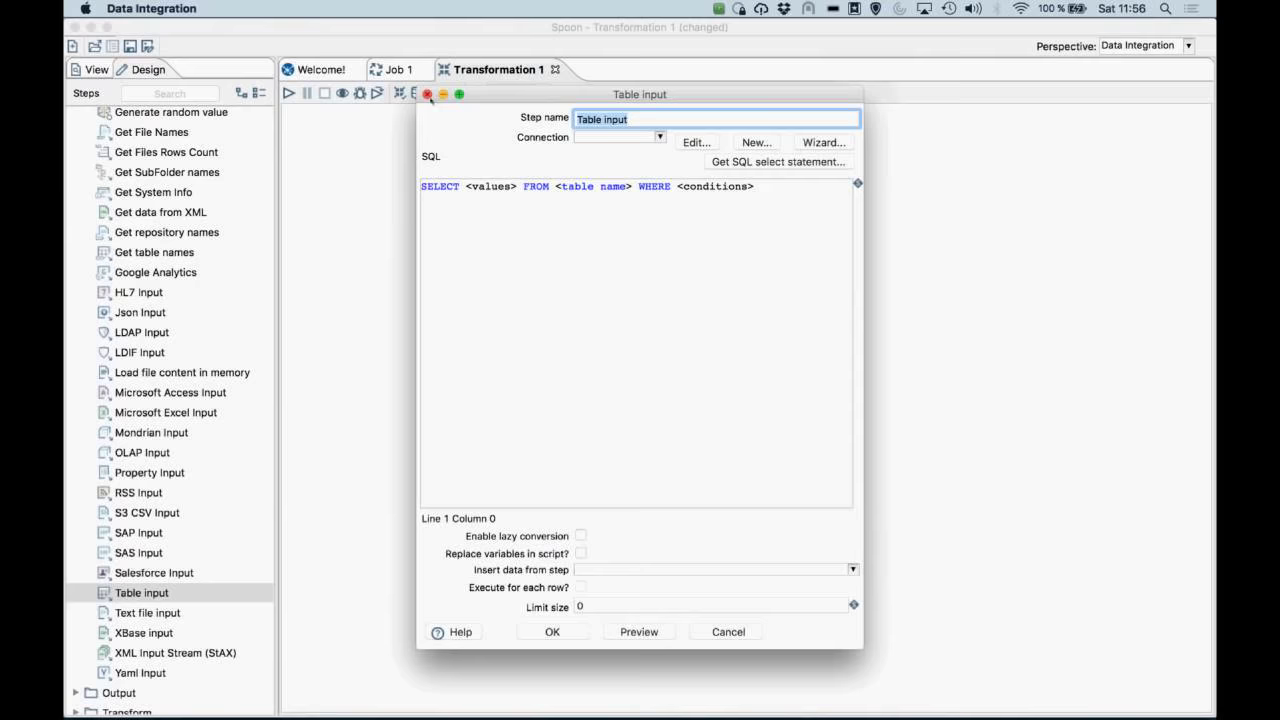
{"action": "left_click", "coordinate": [427, 94]}
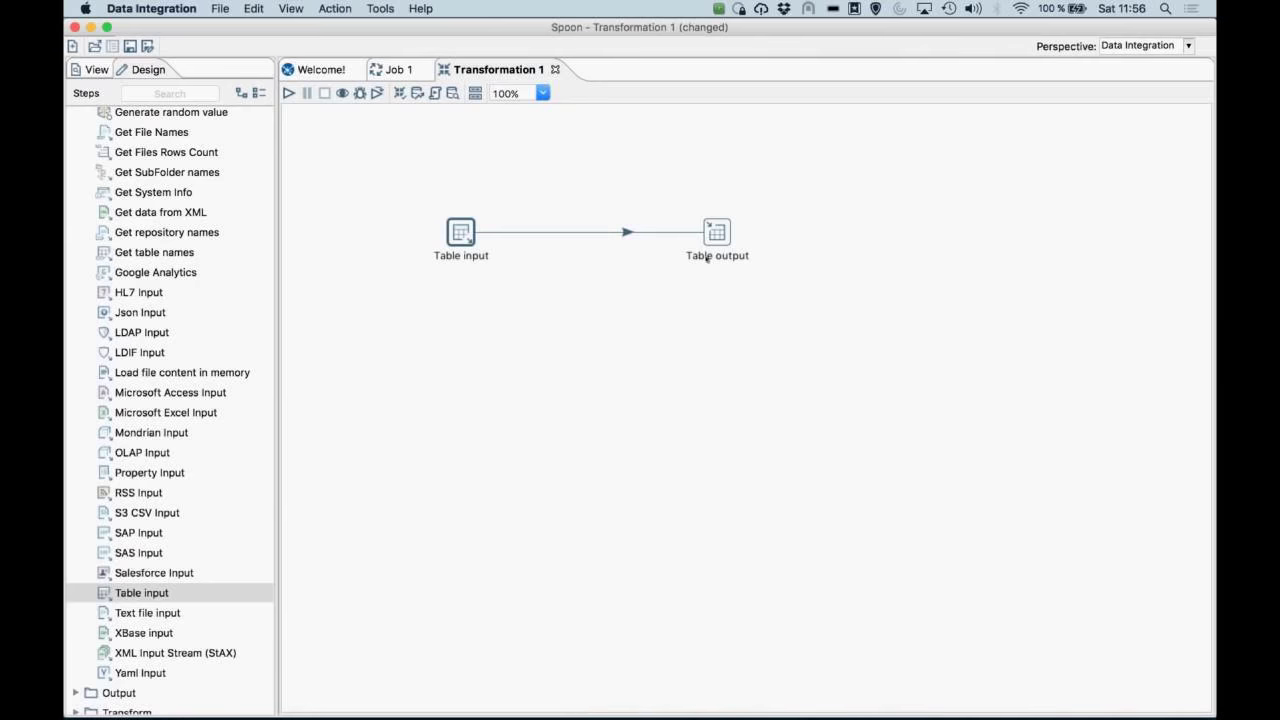
{"action": "left_click", "coordinate": [706, 256]}
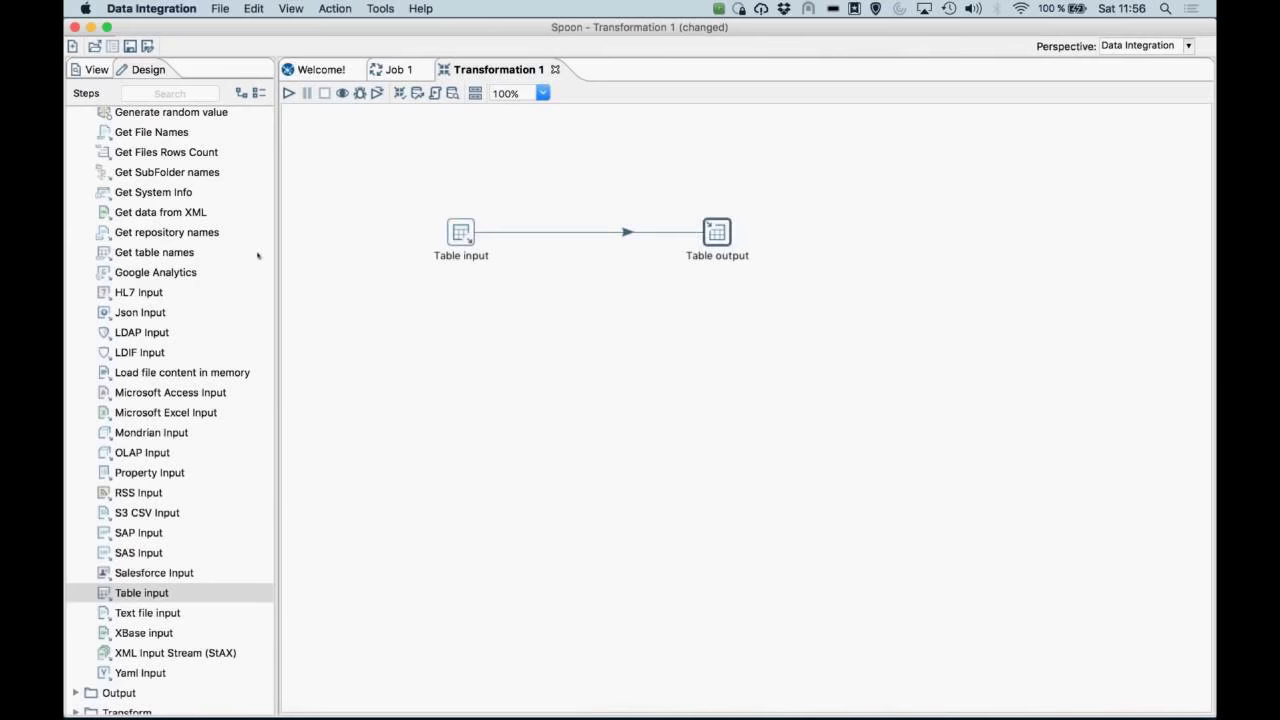
{"action": "scroll", "coordinate": [257, 256], "scroll_direction": "up", "scroll_amount": 5}
{"action": "left_click", "coordinate": [75, 119]}
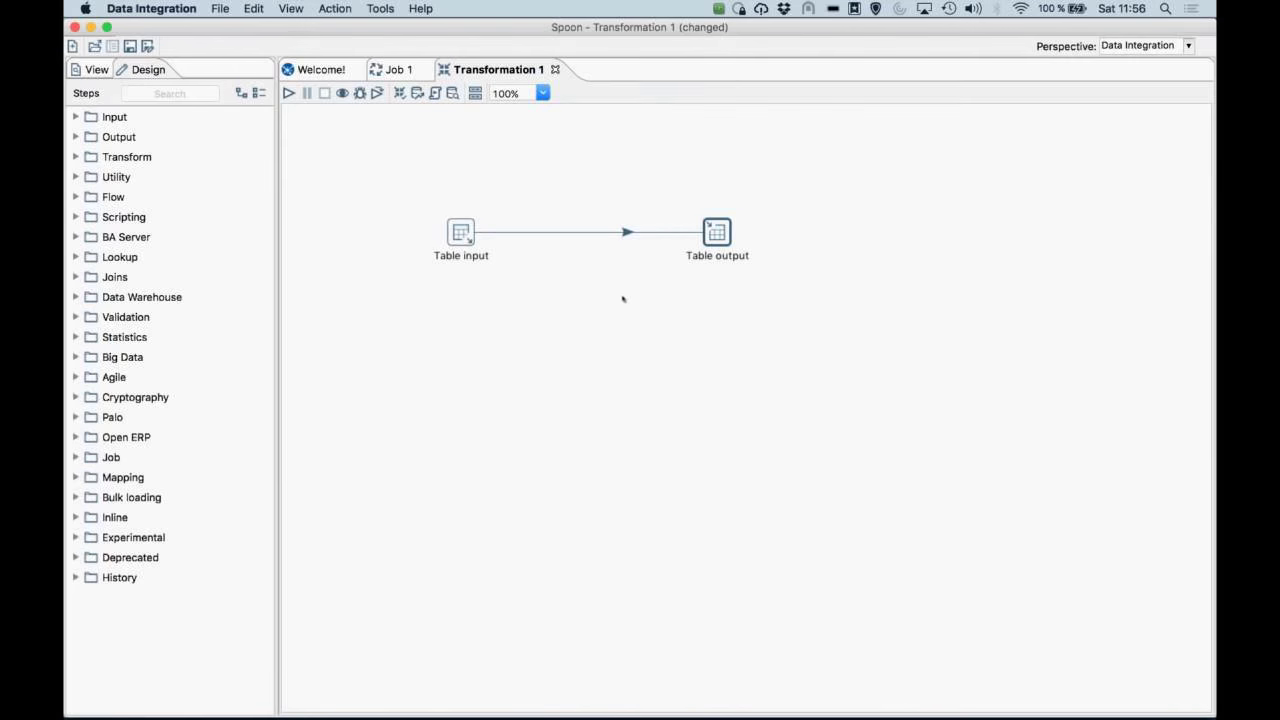
Begin a MySQL connection named 'misdatos', then cancel it and close the data sources manager.
{"action": "key", "text": "super+Tab"}
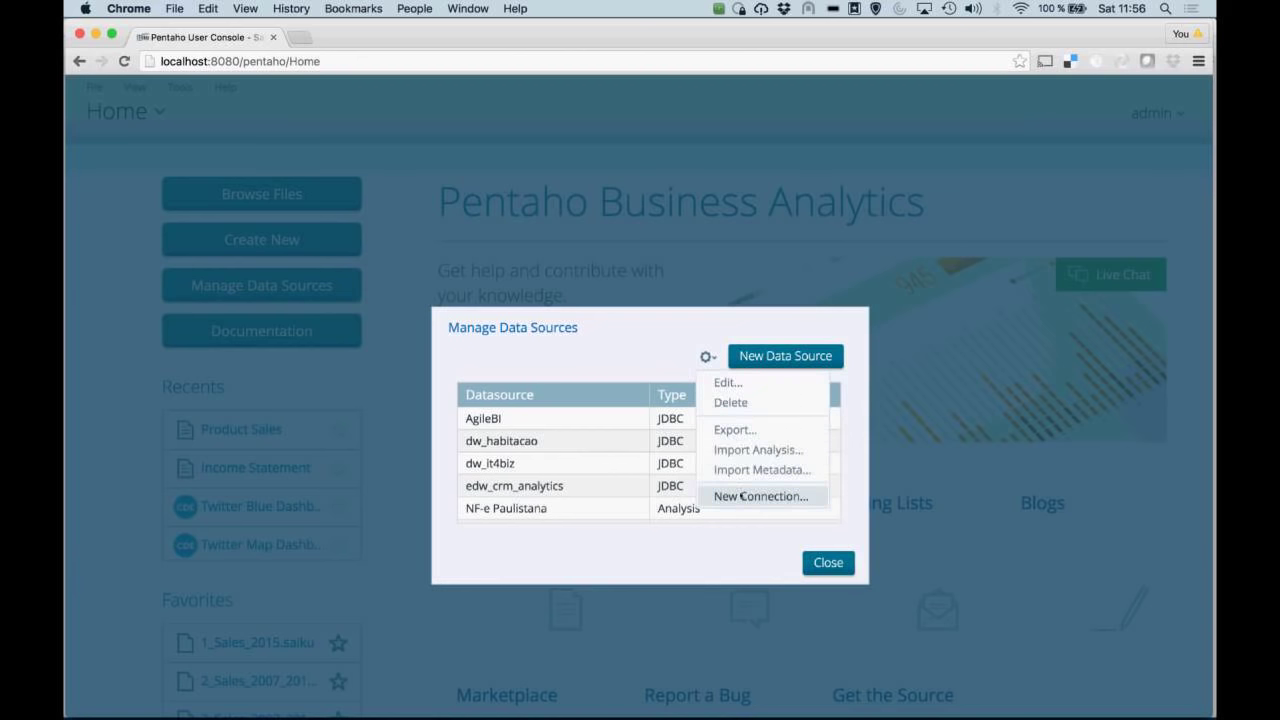
{"action": "left_click", "coordinate": [631, 347]}
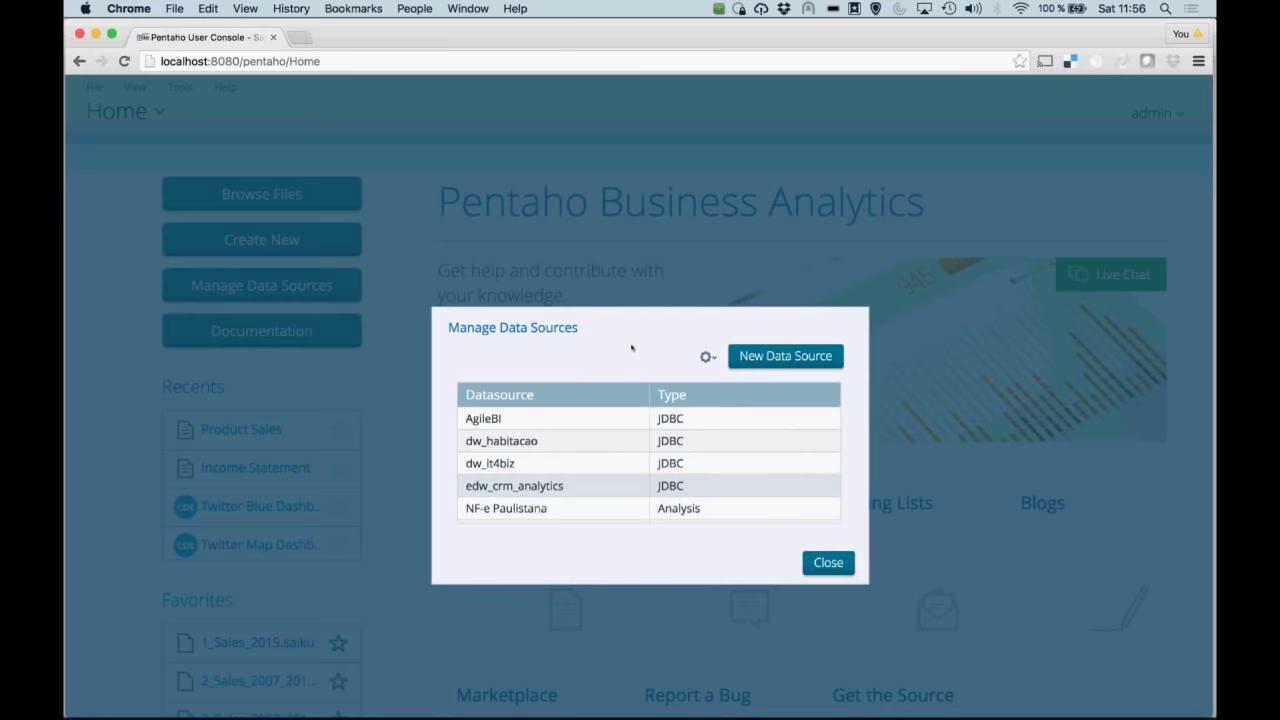
{"action": "type", "text": "m"}
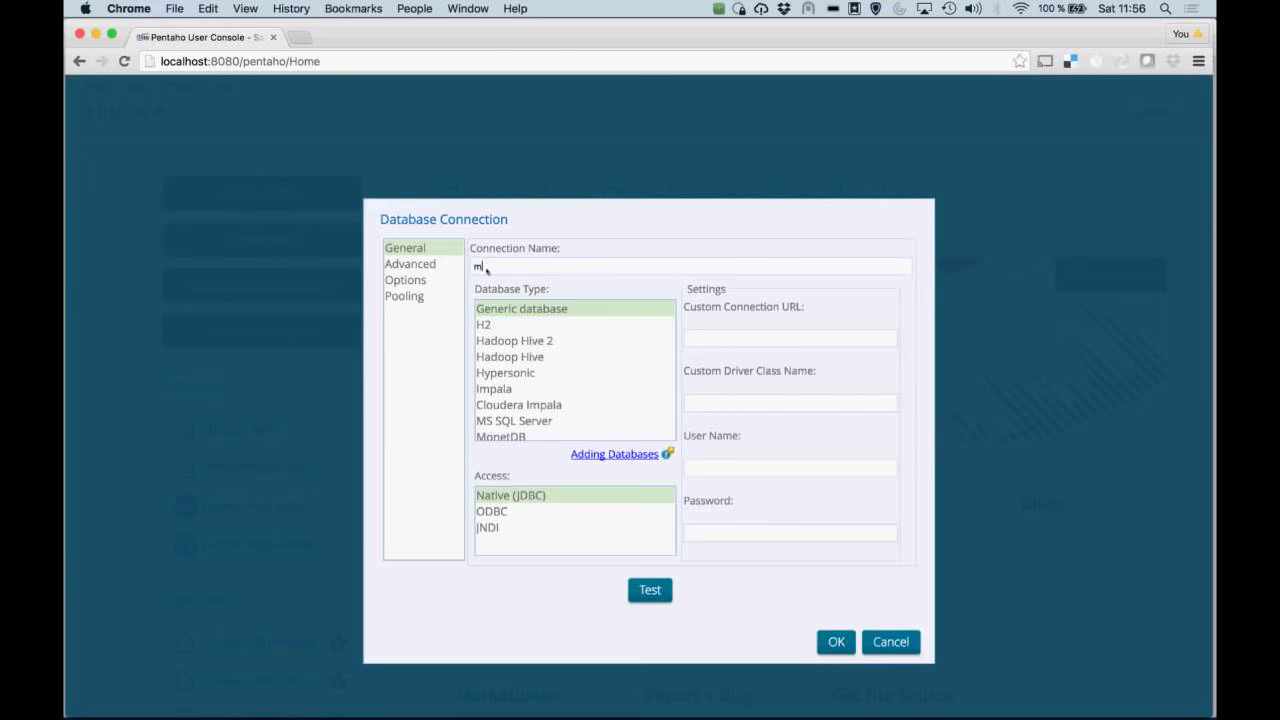
{"action": "type", "text": "isdatos"}
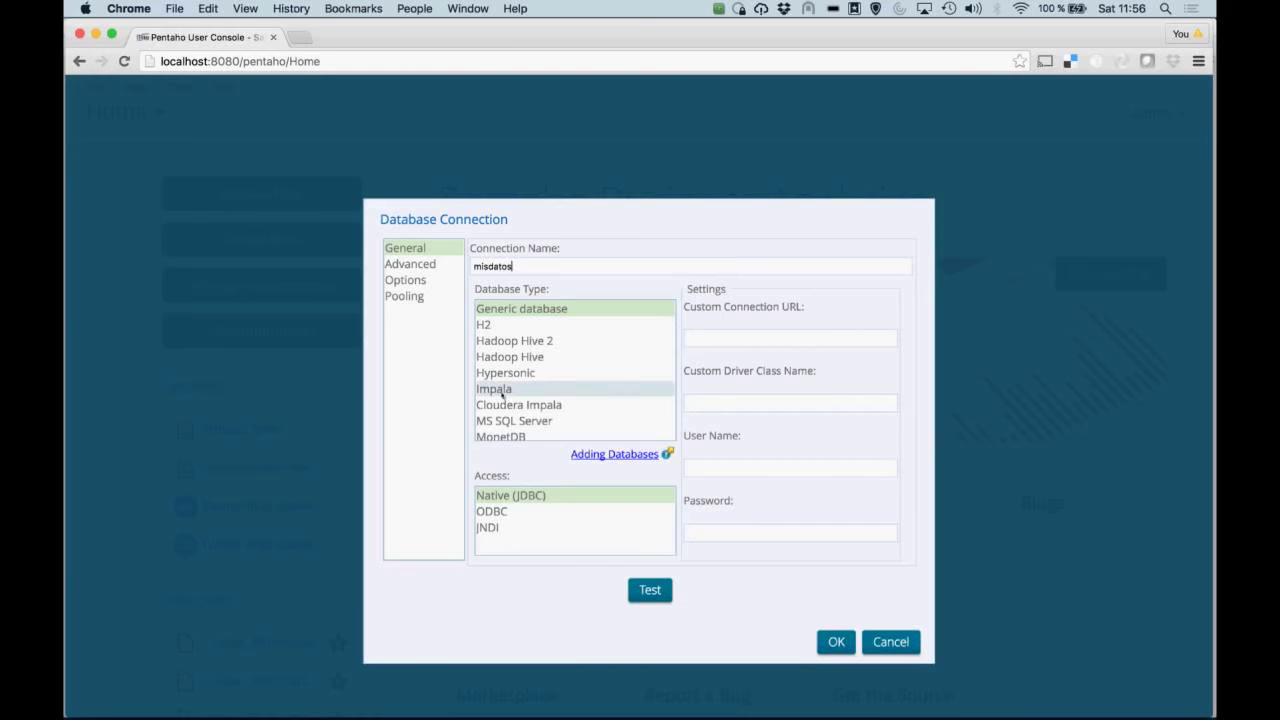
{"action": "scroll", "coordinate": [514, 410], "scroll_direction": "down", "scroll_amount": 1}
{"action": "left_click", "coordinate": [514, 430]}
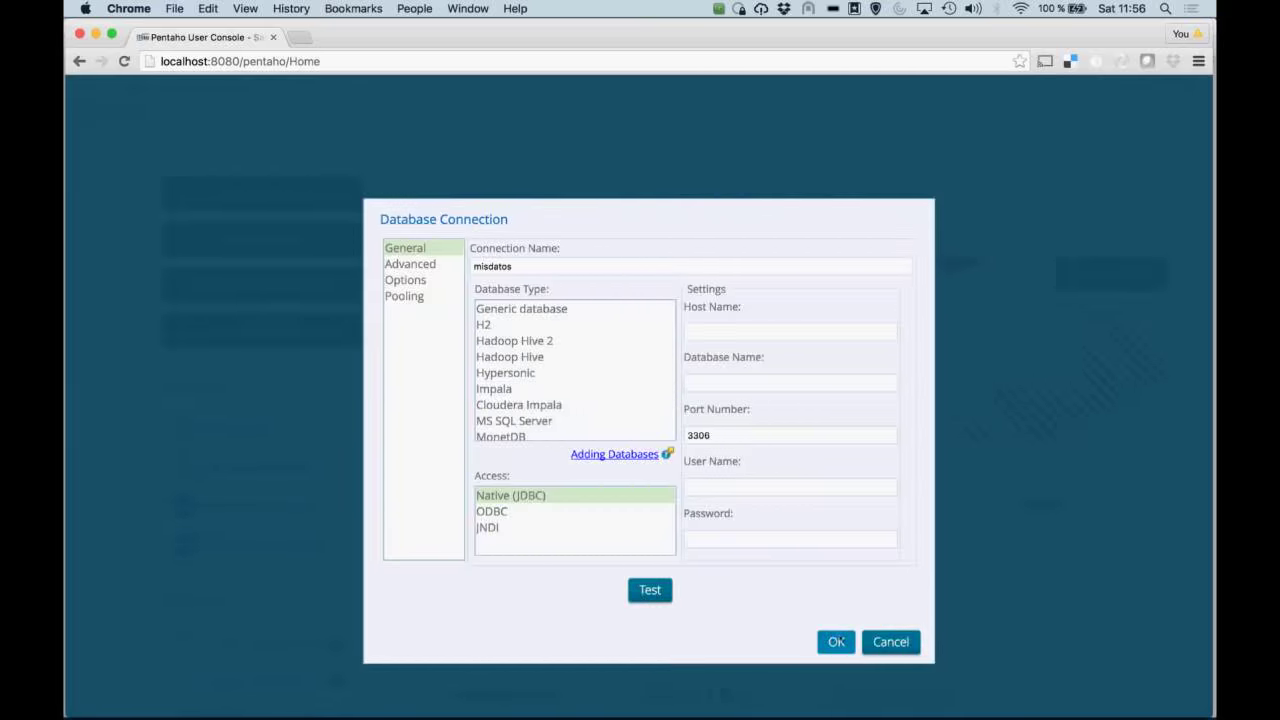
{"action": "left_click", "coordinate": [885, 643]}
{"action": "left_click", "coordinate": [828, 562]}
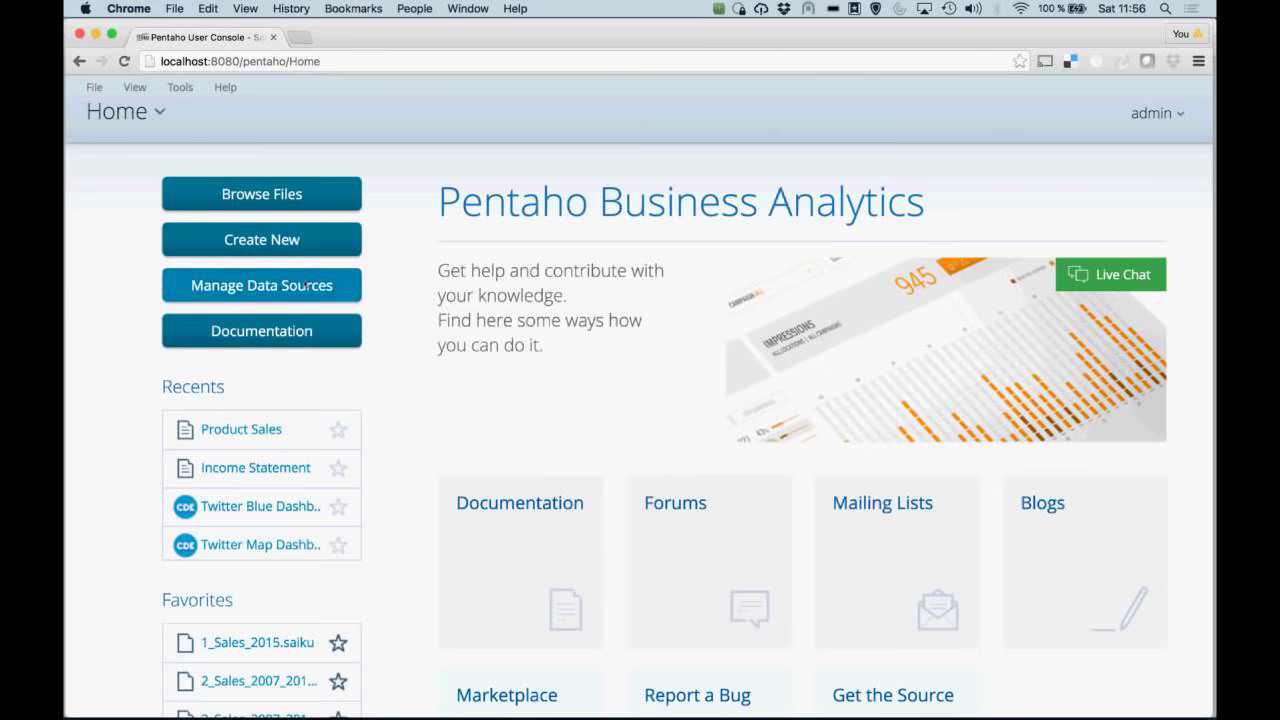
Draft a SQL Query data source 'micubo' on SampleData with a partial 'select * from' query.
{"action": "left_click", "coordinate": [290, 241]}
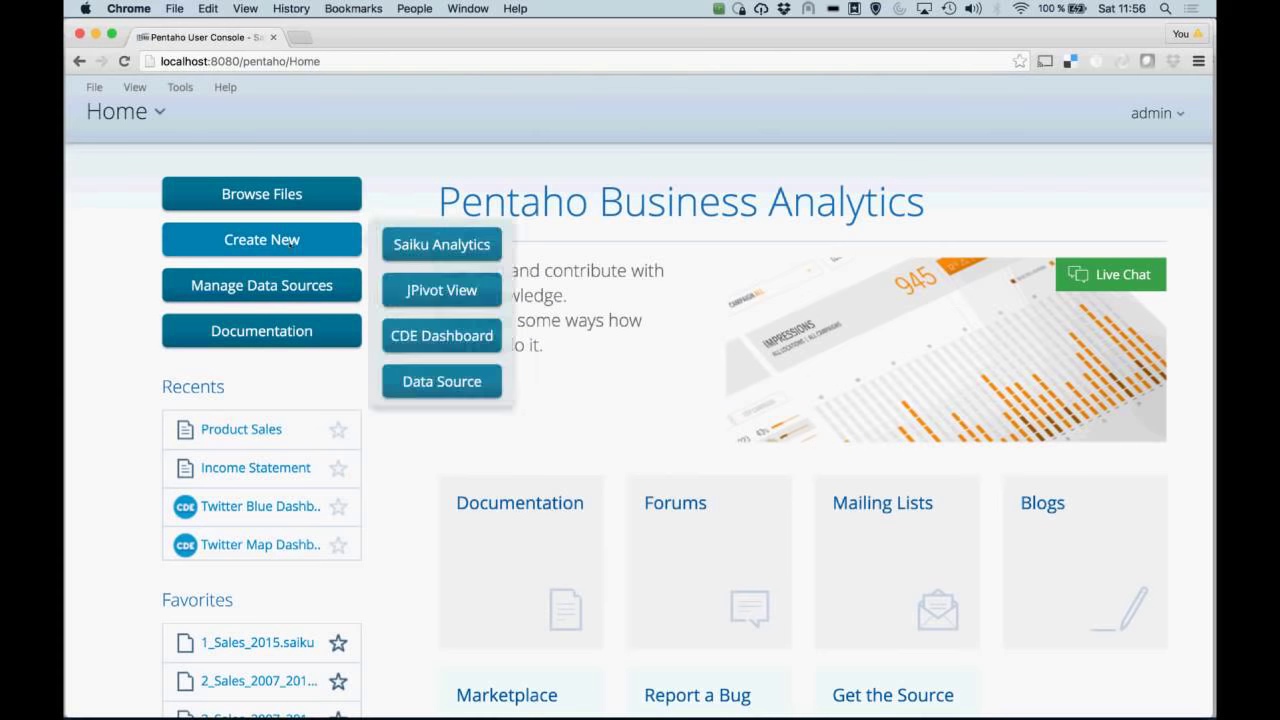
{"action": "left_click", "coordinate": [443, 379]}
{"action": "type", "text": "micubo"}
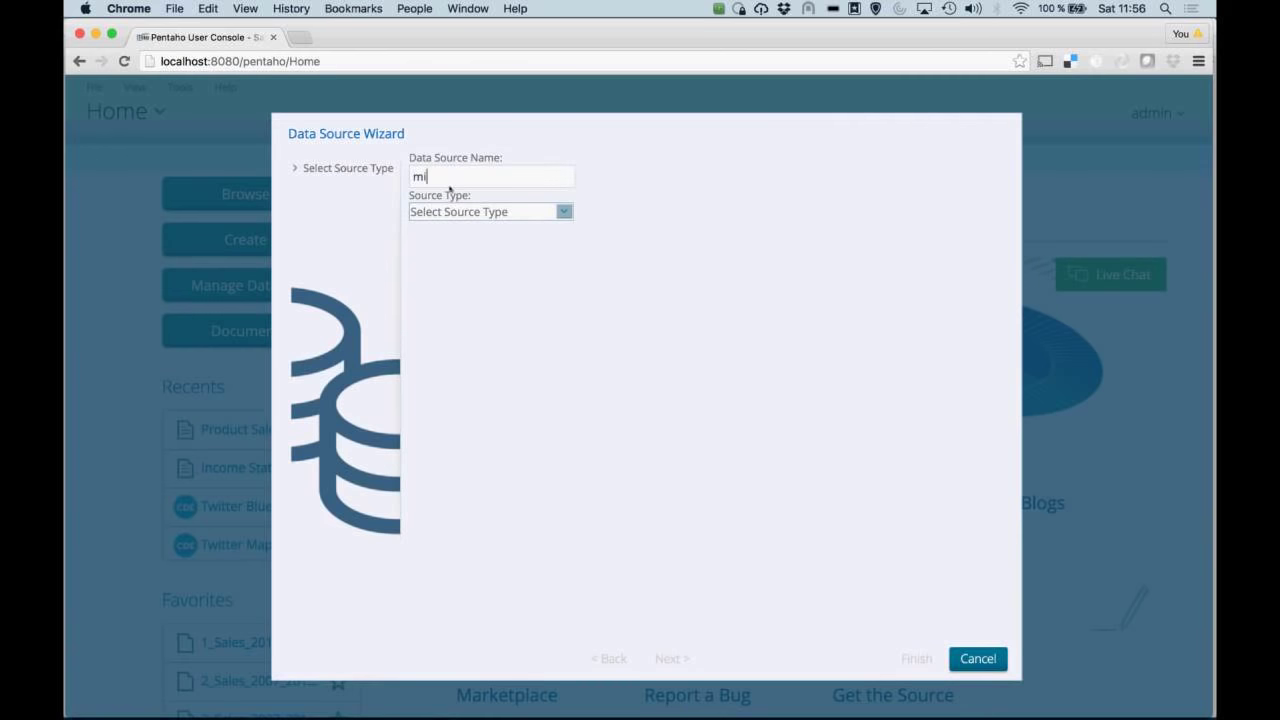
{"action": "left_click", "coordinate": [456, 213]}
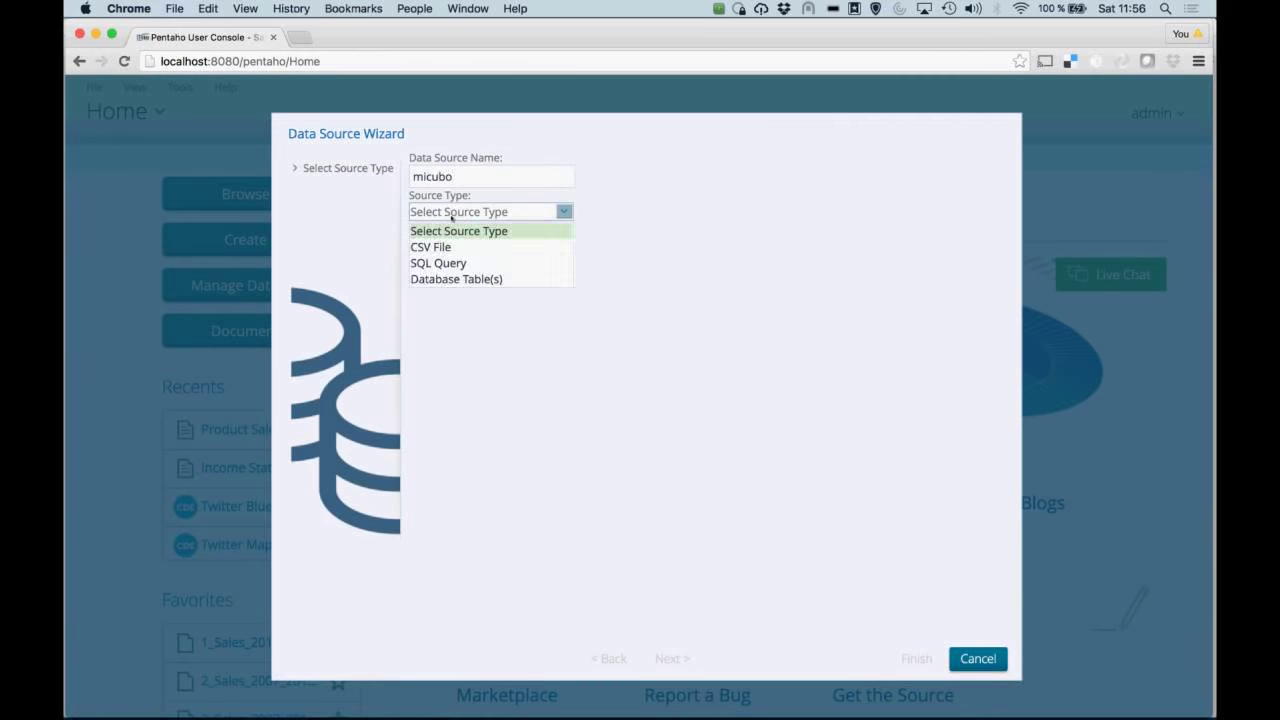
{"action": "left_click", "coordinate": [455, 261]}
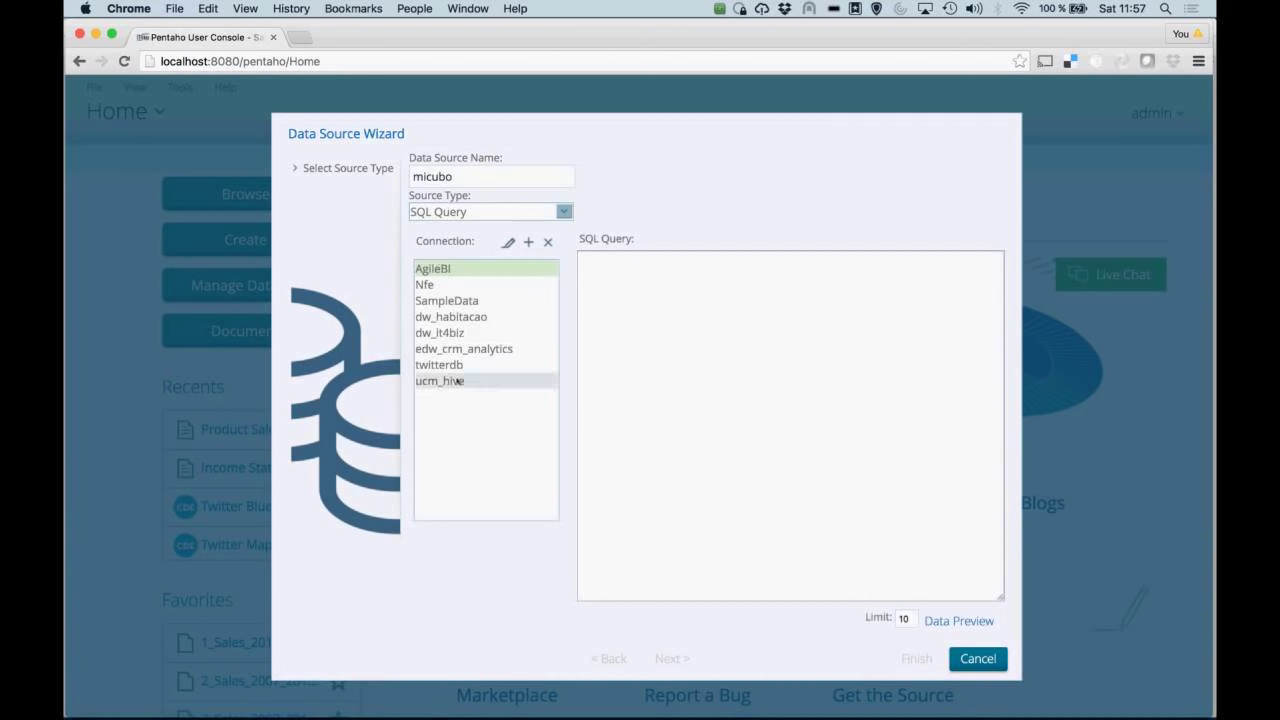
{"action": "left_click", "coordinate": [455, 300]}
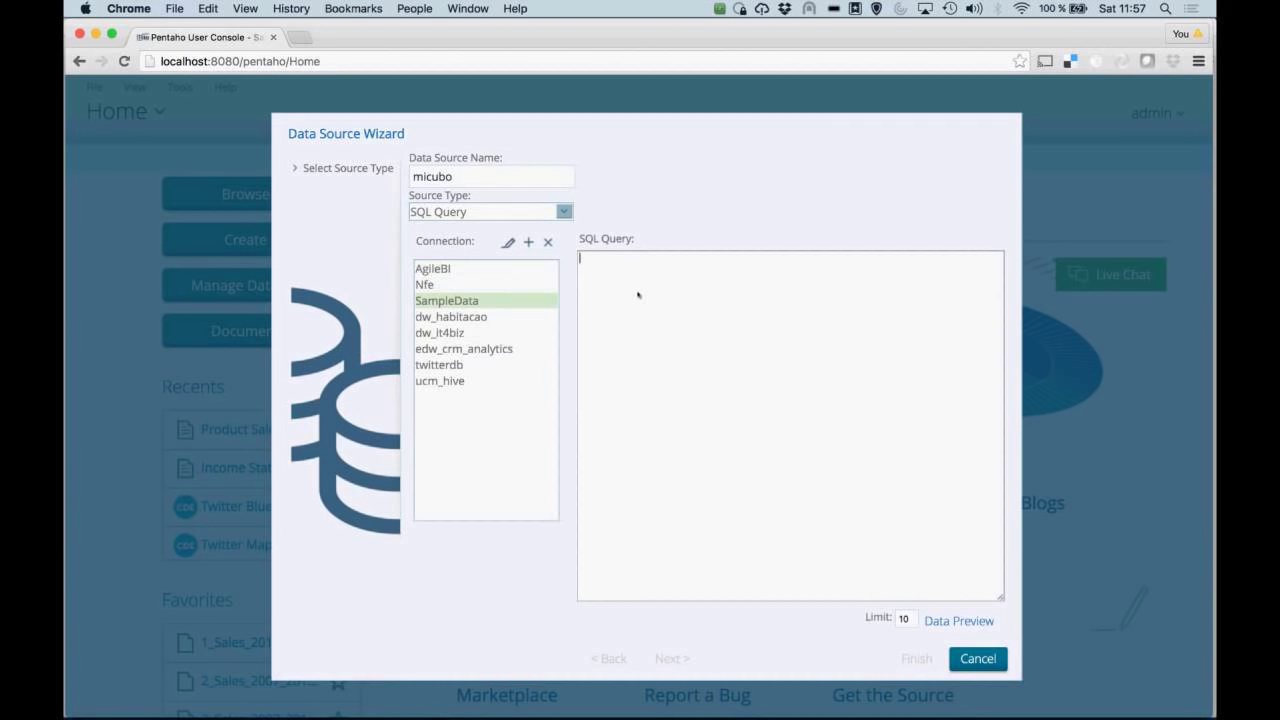
{"action": "type", "text": "select "}
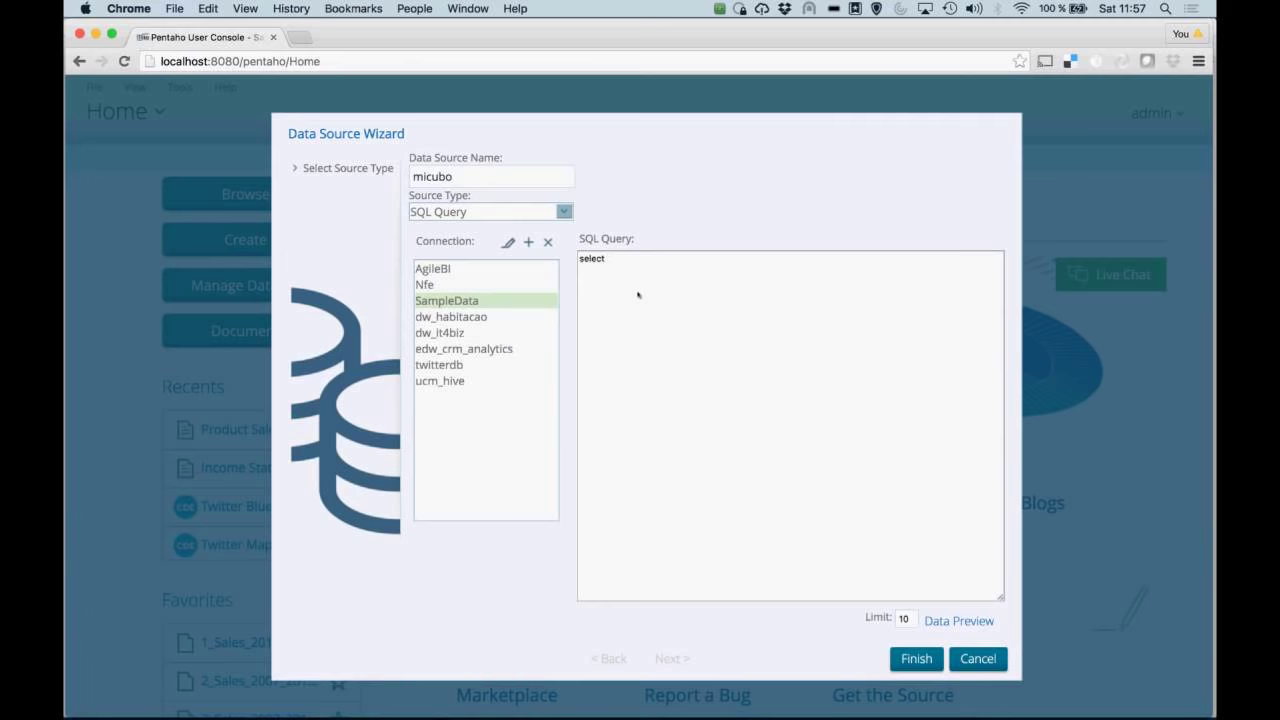
{"action": "type", "text": "* from"}
Cancel the data source wizard and start a new Saiku Analytics analysis.
{"action": "left_click", "coordinate": [978, 660]}
{"action": "left_click", "coordinate": [290, 240]}
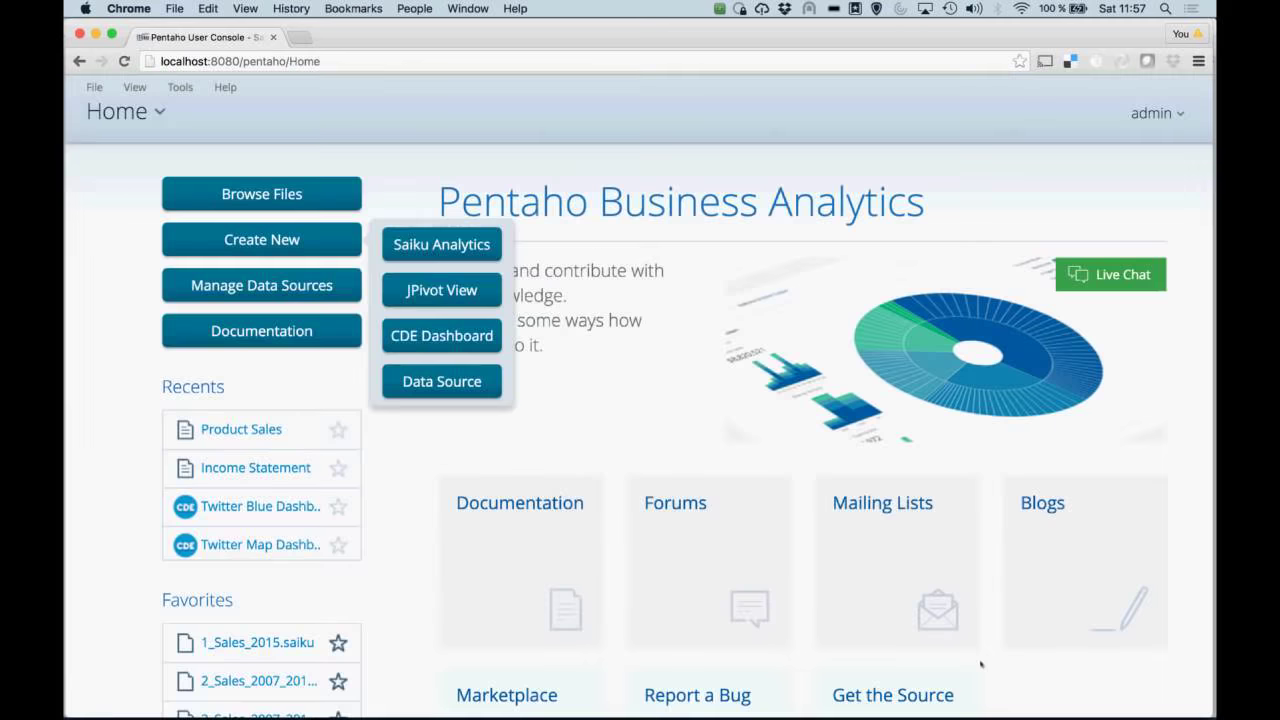
{"action": "left_click", "coordinate": [422, 250]}
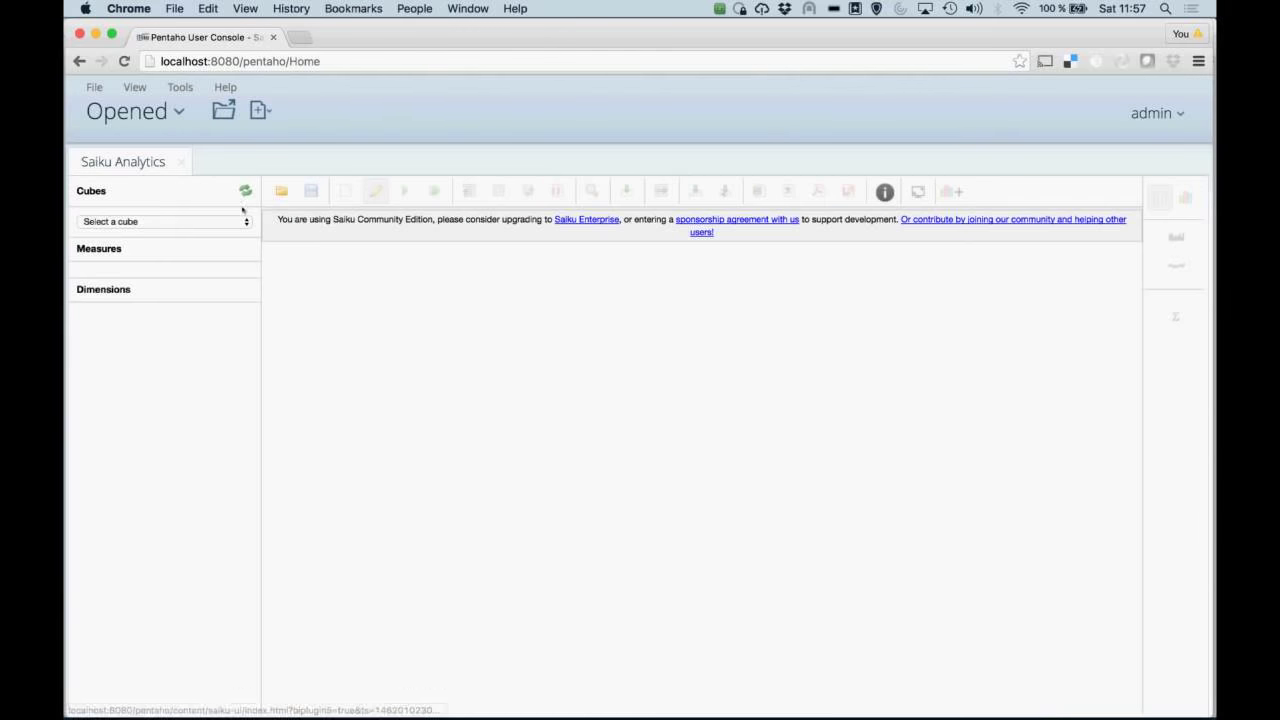
Select the test cube in the analysis, then open a new Chrome tab and type 'fl'.
{"action": "left_click", "coordinate": [238, 221]}
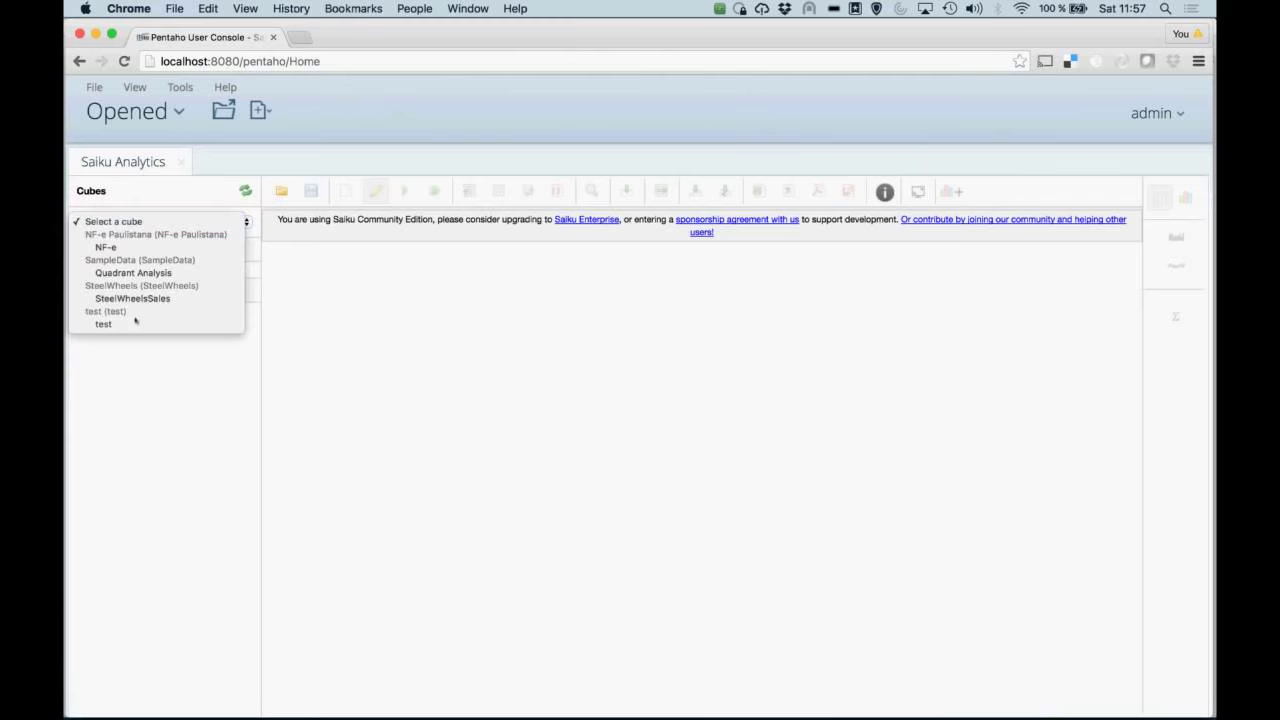
{"action": "left_click", "coordinate": [135, 322]}
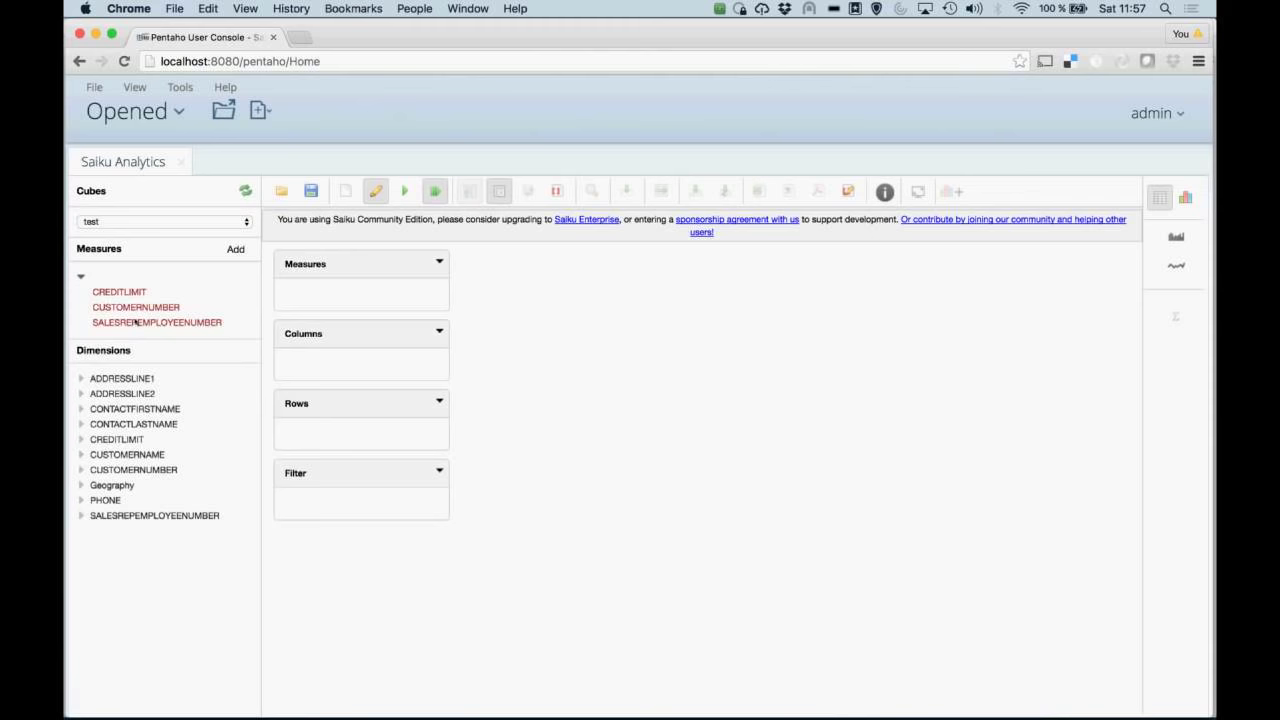
{"action": "left_click", "coordinate": [300, 38]}
{"action": "type", "text": "fl"}
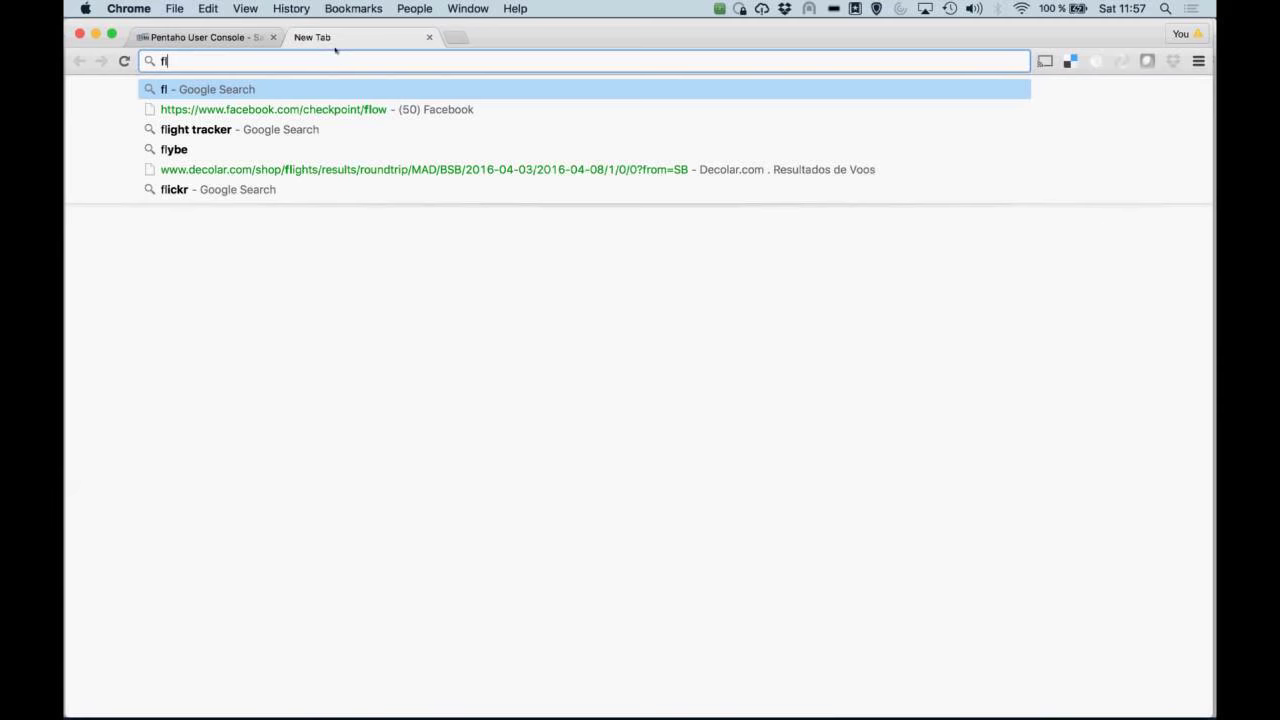
Search Google for 'dimensional modeling'.
{"action": "key", "text": "BackSpace"}
{"action": "key", "text": "BackSpace"}
{"action": "type", "text": "uol"}
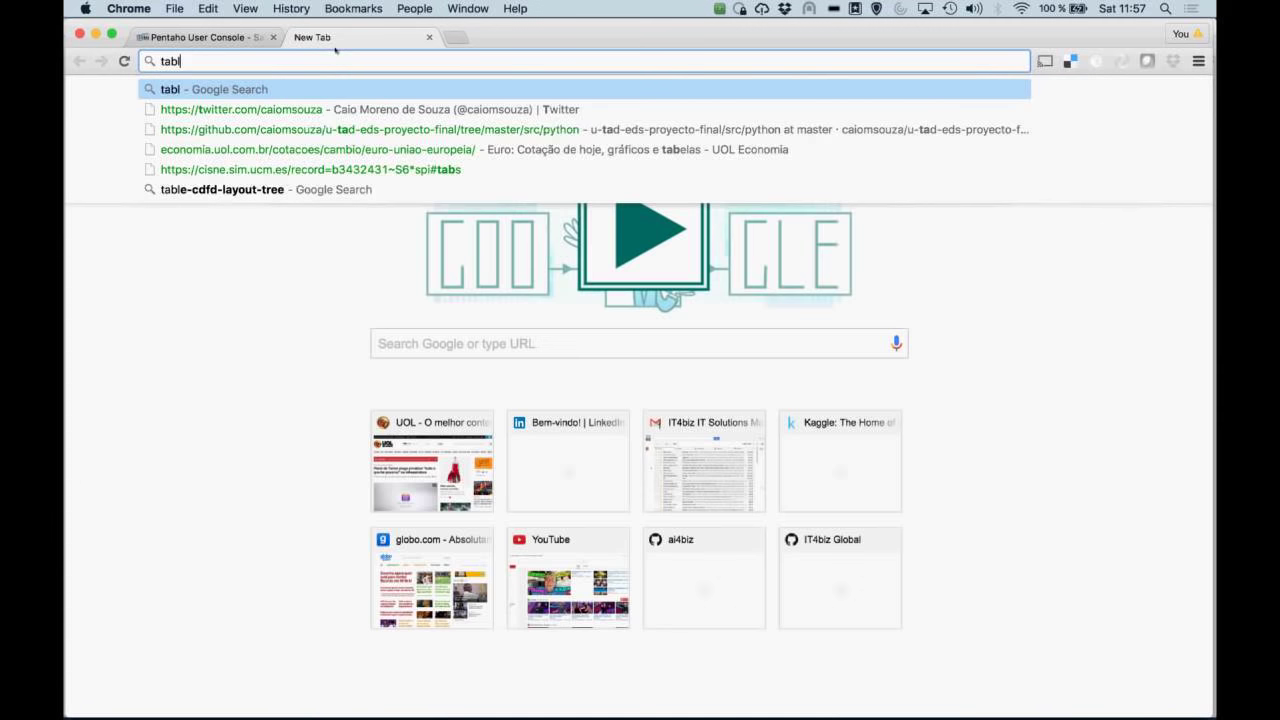
{"action": "key", "text": "BackSpace"}
{"action": "key", "text": "BackSpace"}
{"action": "key", "text": "BackSpace"}
{"action": "type", "text": "flat%20"}
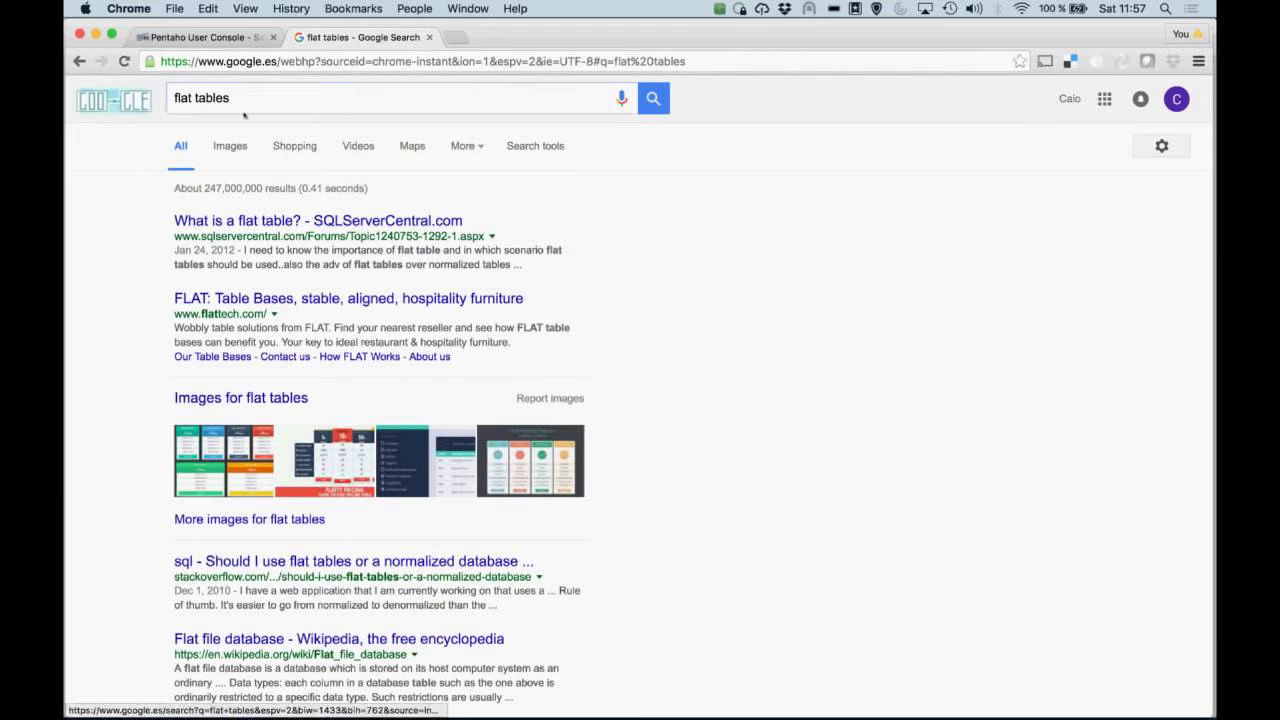
{"action": "triple_click", "coordinate": [200, 98]}
{"action": "type", "text": "d"}
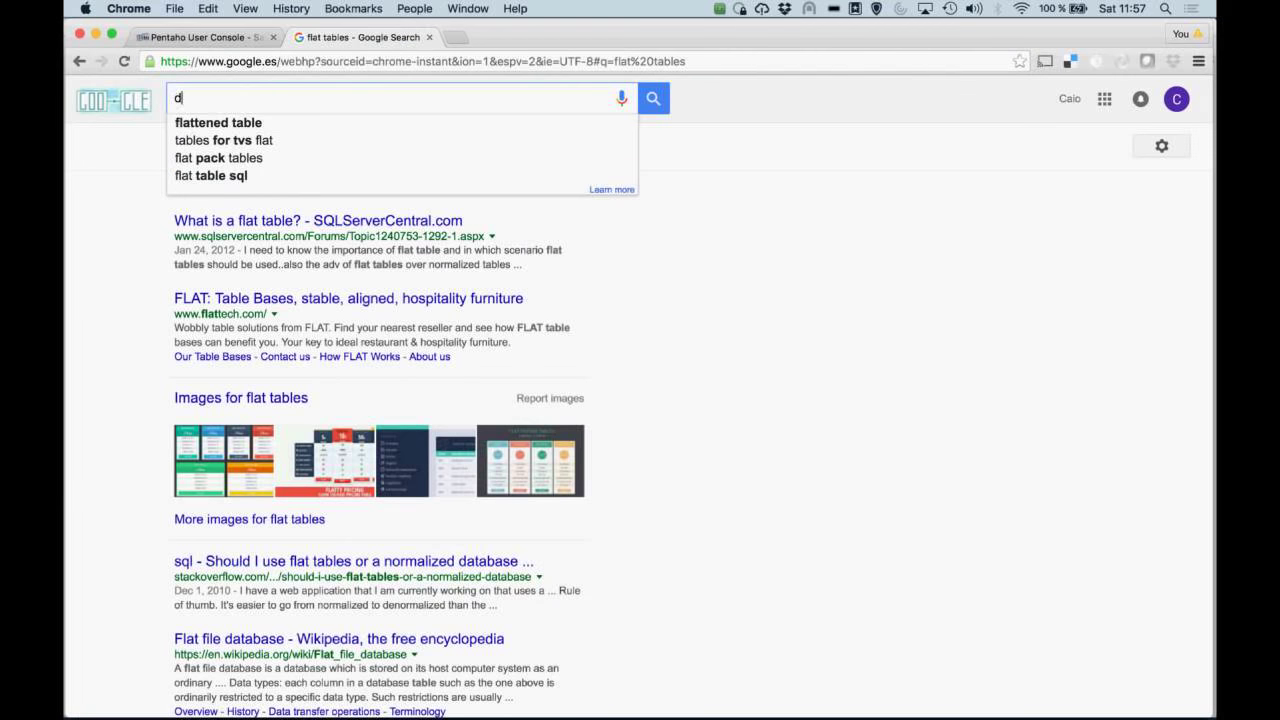
{"action": "type", "text": "im"}
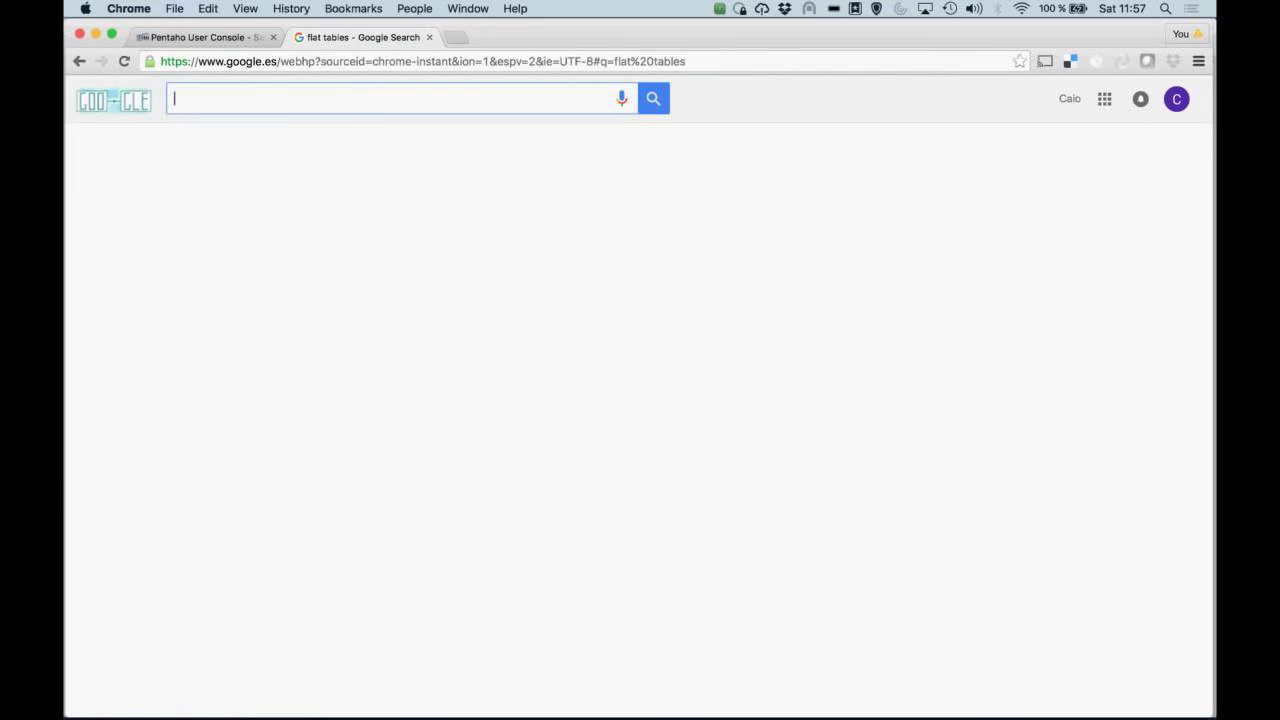
{"action": "type", "text": "ensi"}
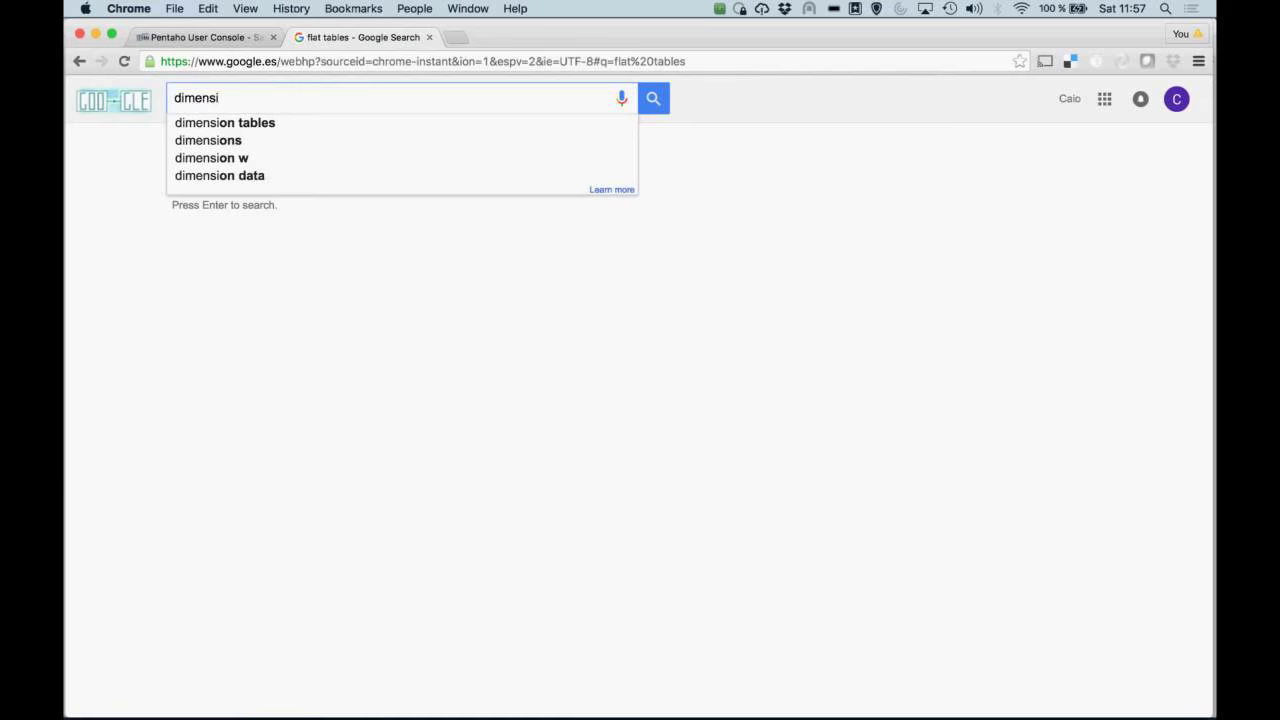
{"action": "type", "text": "onal mo"}
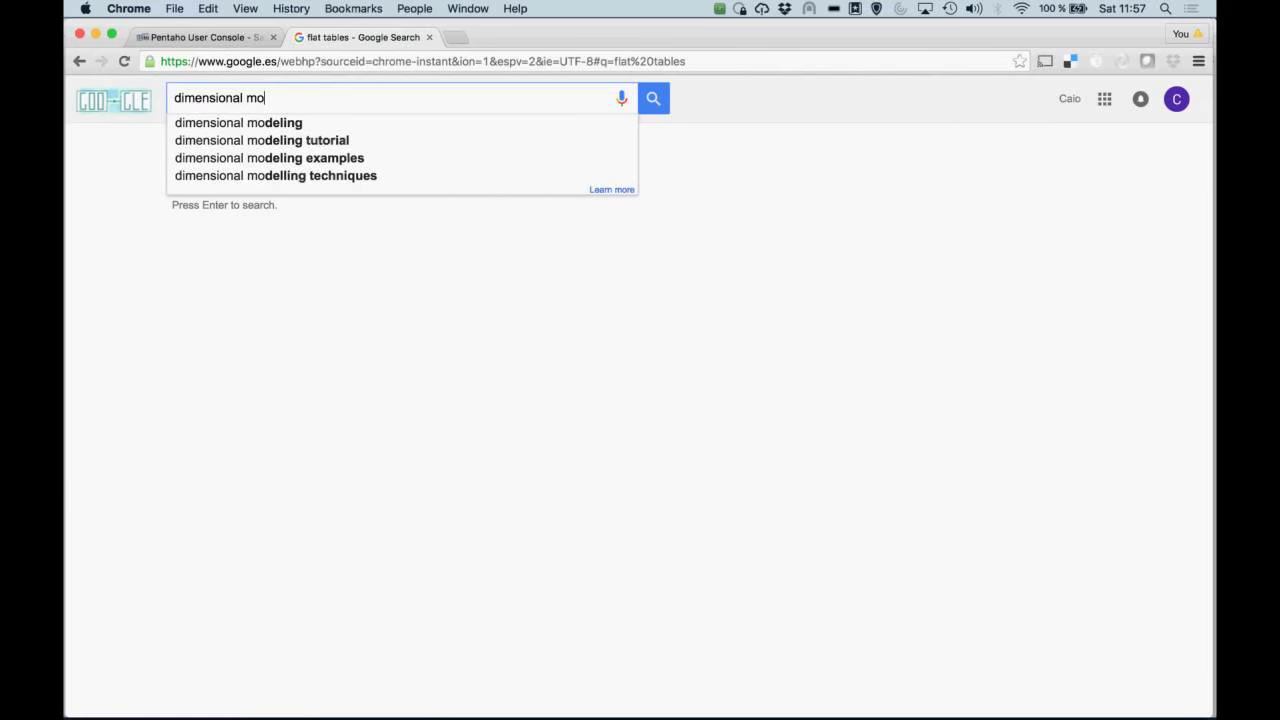
{"action": "key", "text": "Down"}
{"action": "key", "text": "Return"}
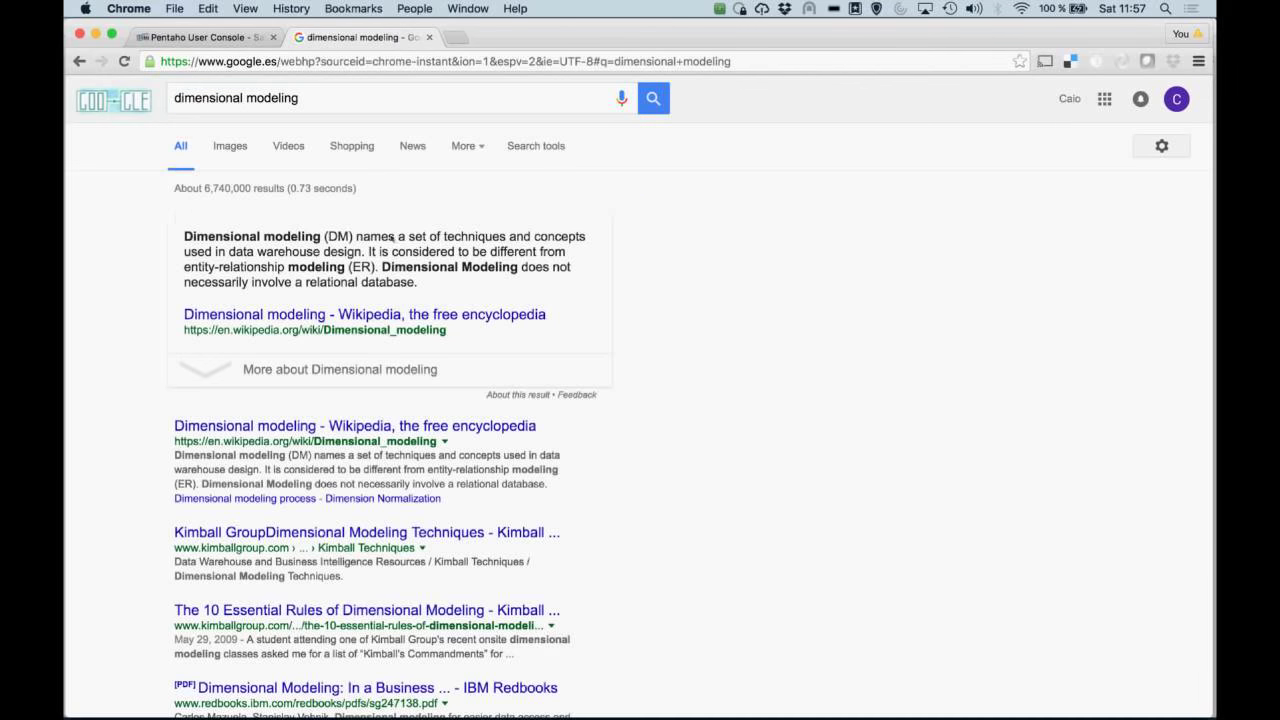
Skim the Wikipedia Dimensional modeling article, then return to the Pentaho console tab.
{"action": "left_click", "coordinate": [279, 318]}
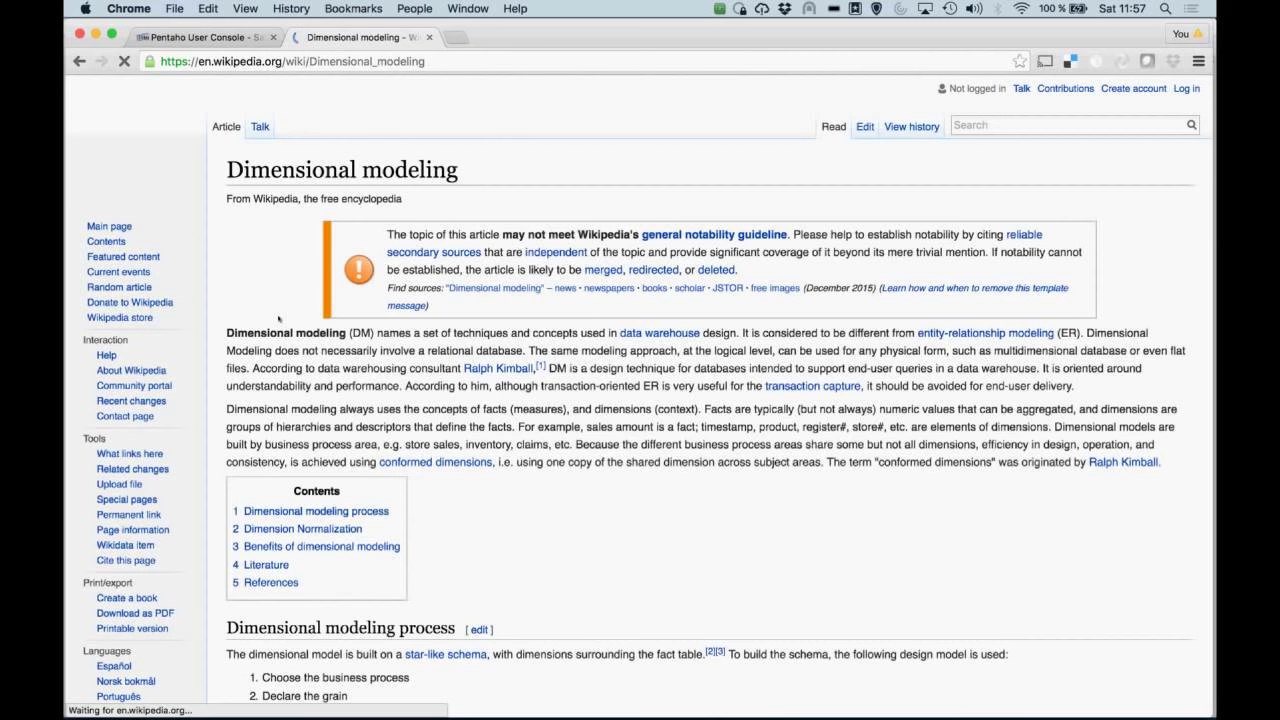
{"action": "scroll", "coordinate": [602, 402], "scroll_direction": "down", "scroll_amount": 10}
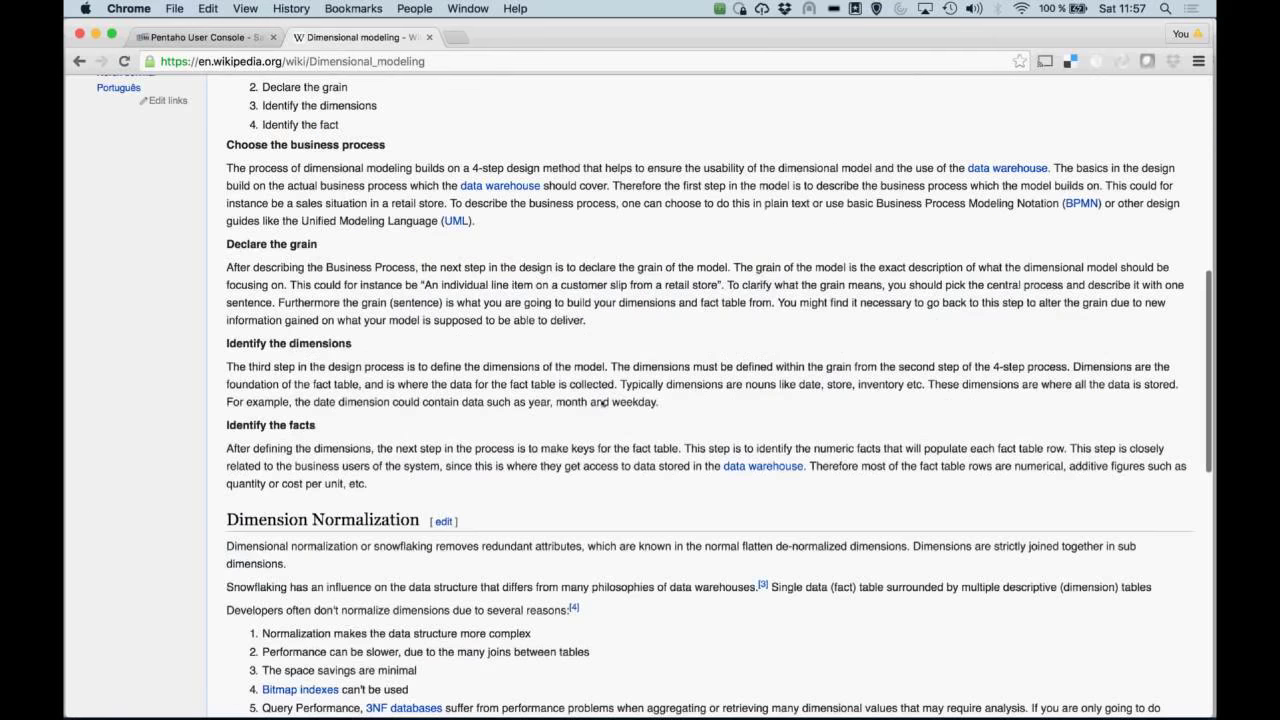
{"action": "scroll", "coordinate": [602, 402], "scroll_direction": "up", "scroll_amount": 10}
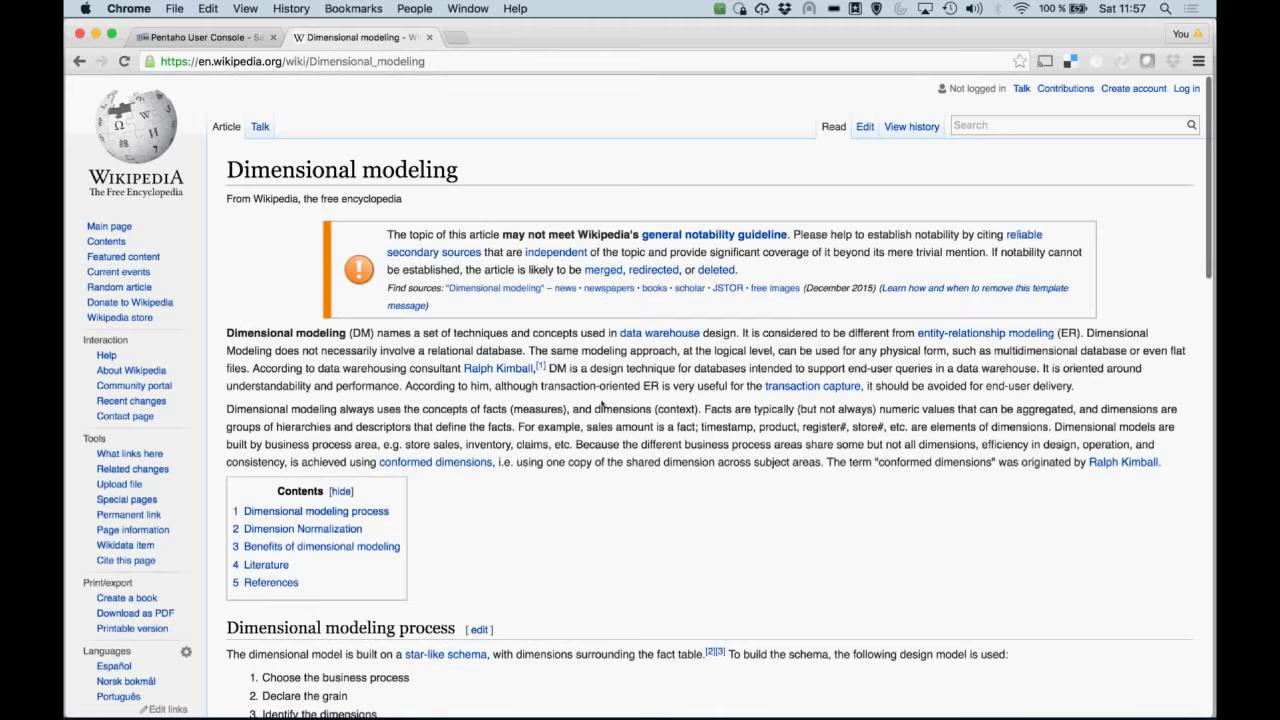
{"action": "scroll", "coordinate": [602, 402], "scroll_direction": "down", "scroll_amount": 5}
{"action": "key", "text": "super+alt+Left"}
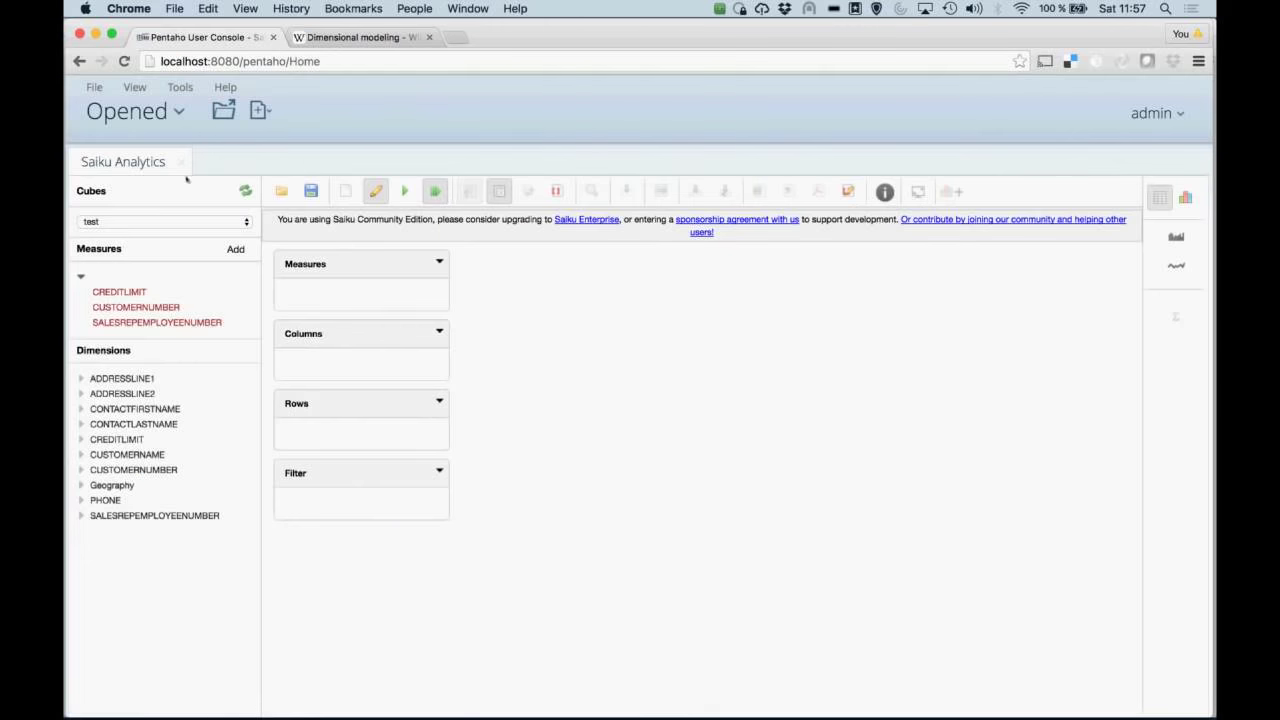
Close the Saiku Analytics analysis and switch to Firefox's IT4biz login page.
{"action": "left_click", "coordinate": [182, 162]}
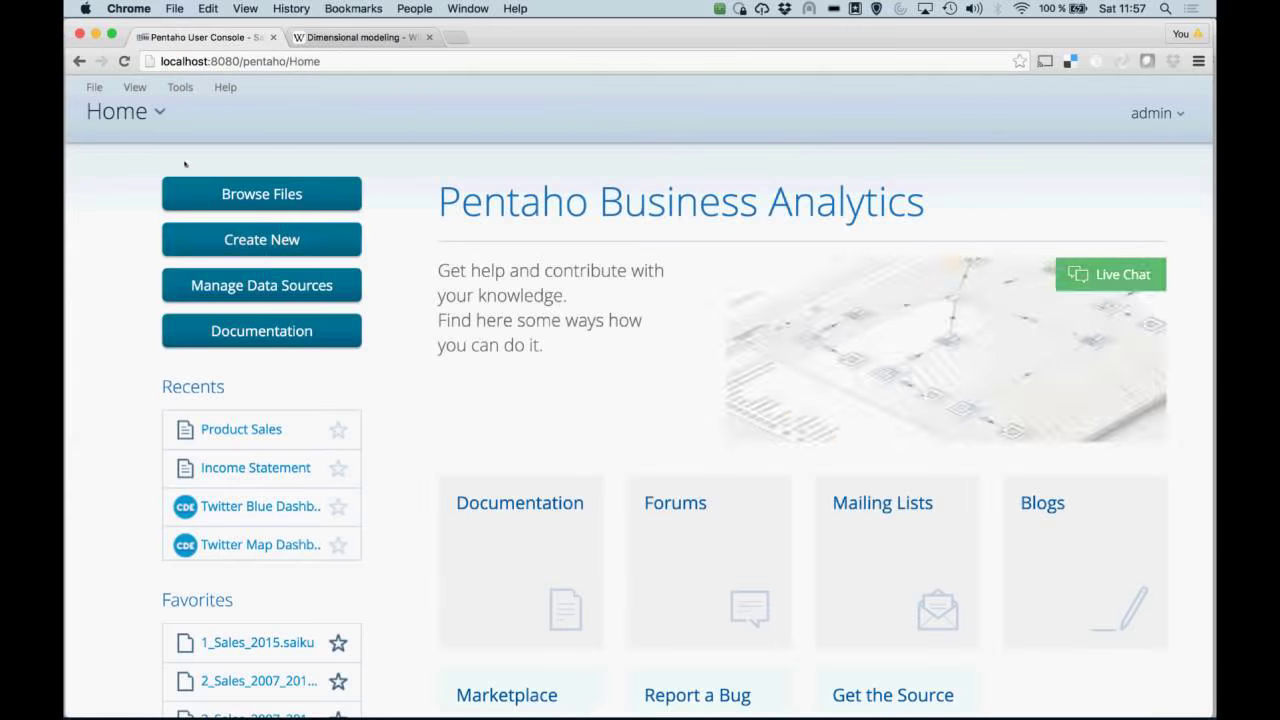
{"action": "left_click", "coordinate": [262, 239]}
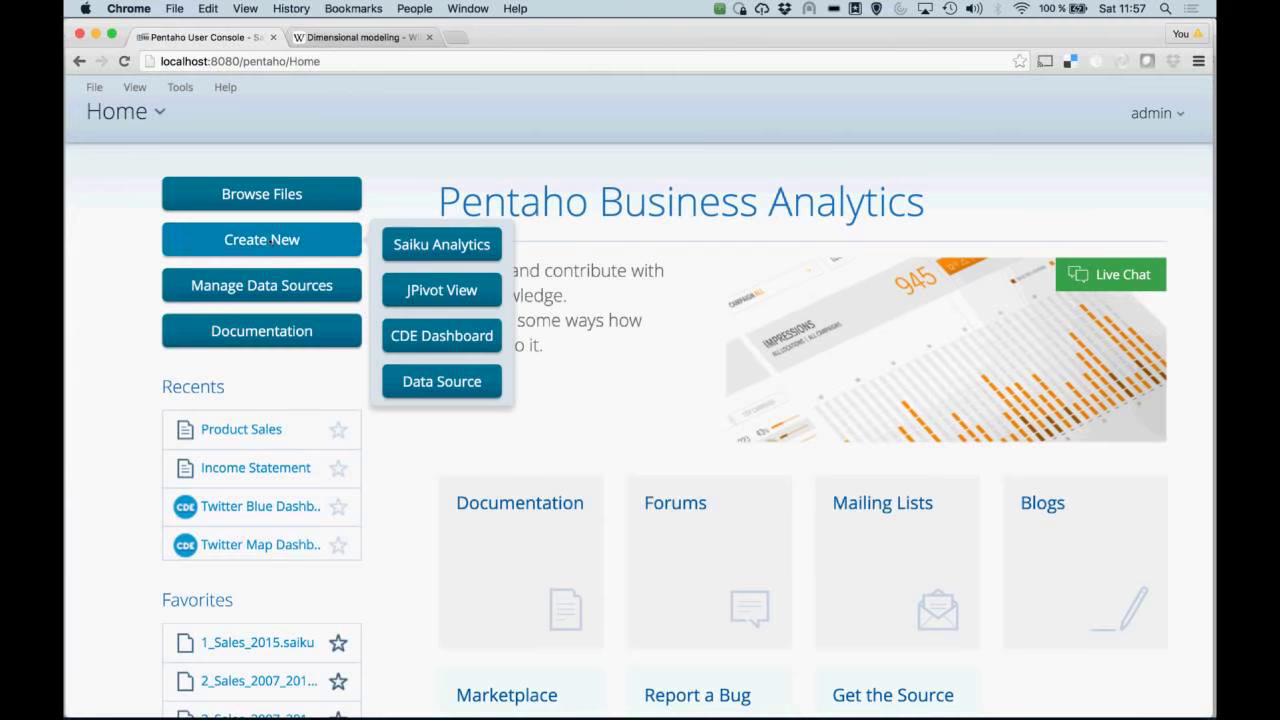
{"action": "key", "text": "super+Tab"}
{"action": "key", "text": "Tab"}
{"action": "key", "text": "Tab"}
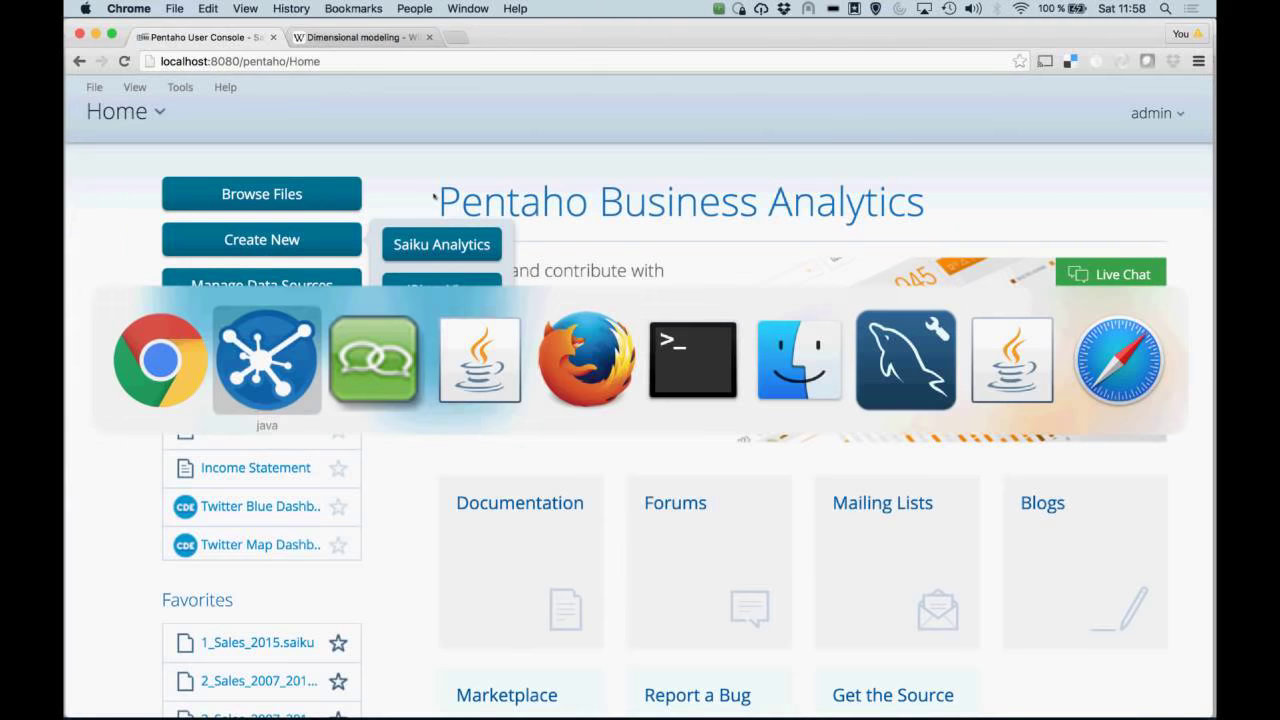
{"action": "key", "text": "super+Tab"}
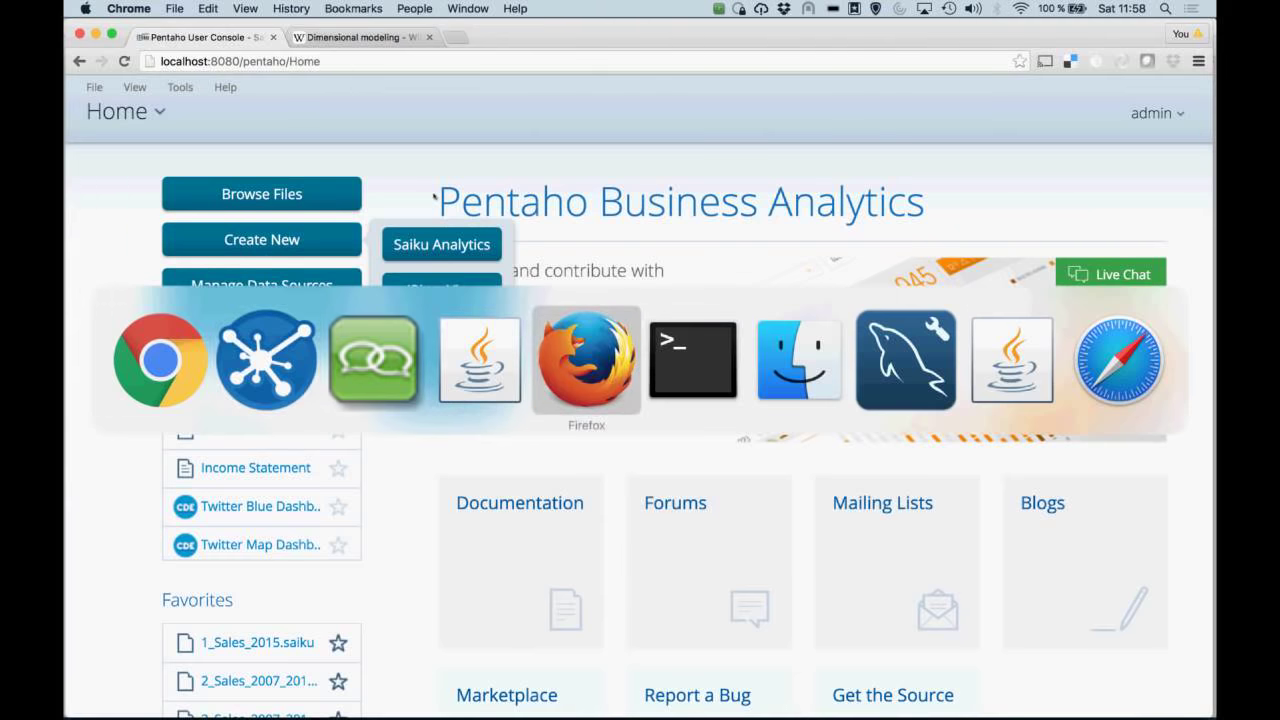
{"action": "key", "text": "super+Tab"}
{"action": "key", "text": "super+Tab"}
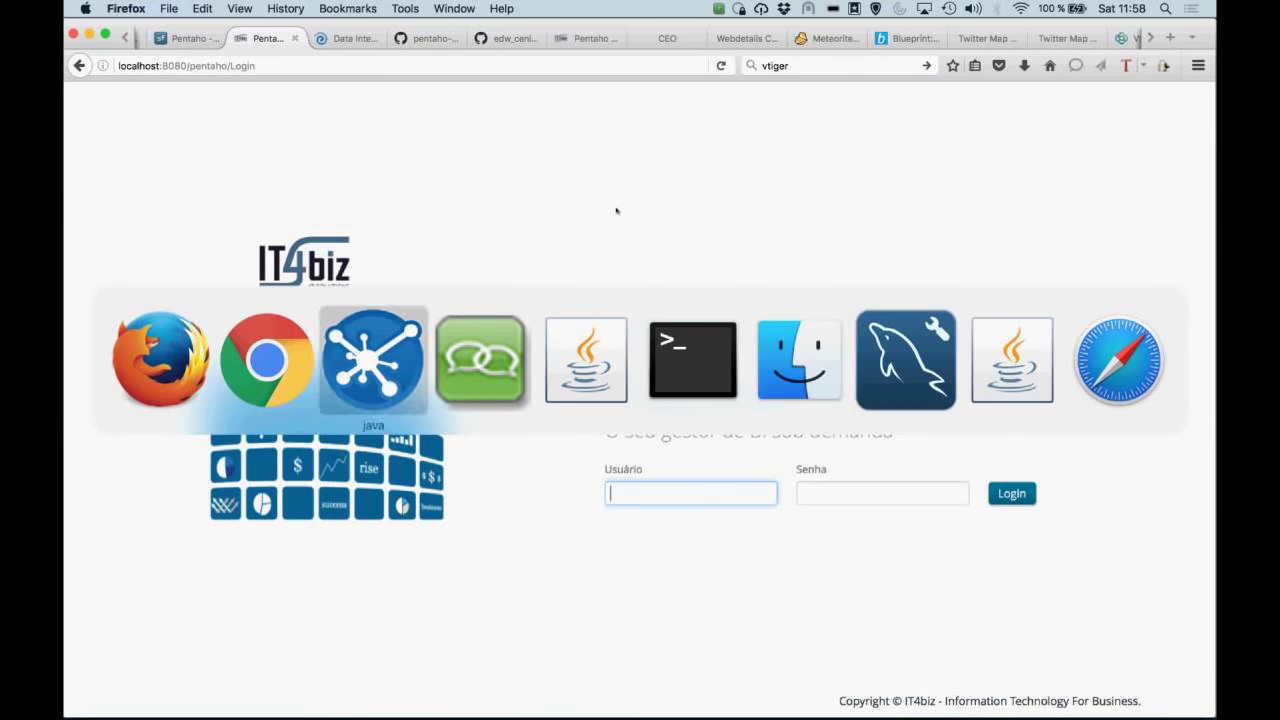
{"action": "key", "text": "super+Tab"}
{"action": "key", "text": "super+Tab"}
{"action": "key", "text": "super+Tab"}
{"action": "key", "text": "super+Tab"}
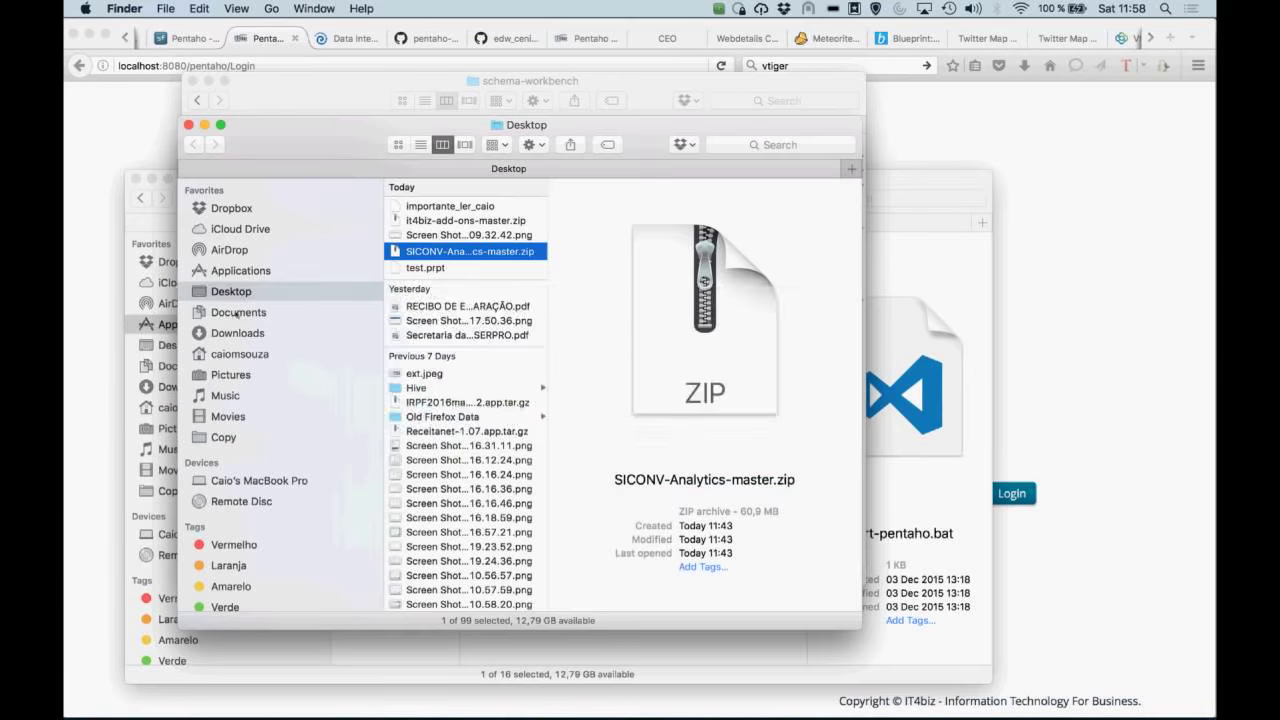
Browse the Applications folder in Finder, jumping to entries starting with 'pe'.
{"action": "left_click", "coordinate": [240, 271]}
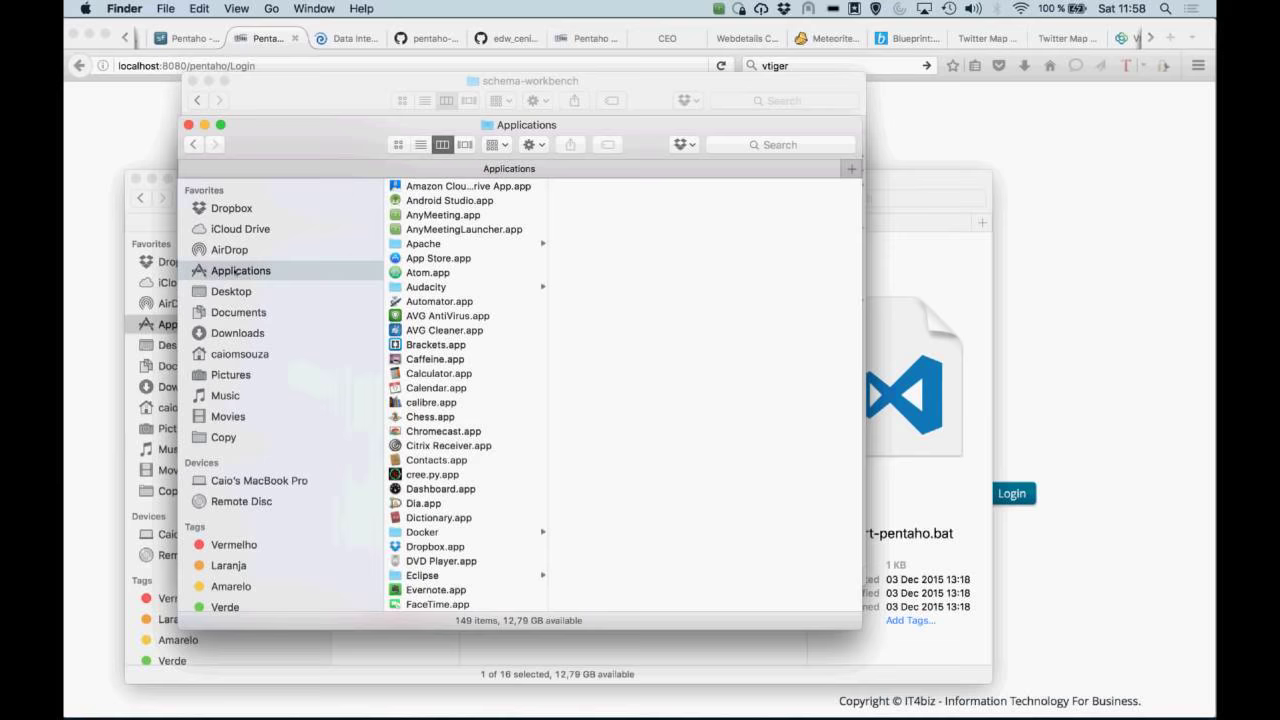
{"action": "left_click", "coordinate": [464, 358]}
{"action": "type", "text": "pe"}
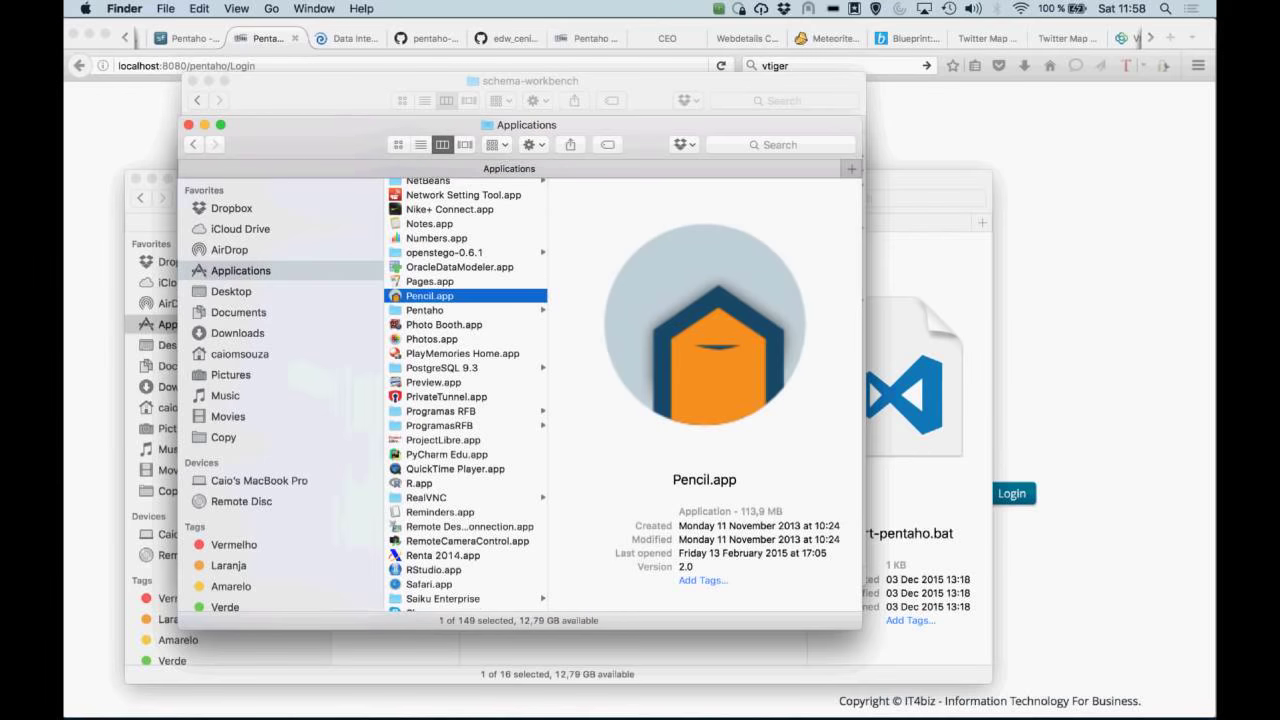
{"action": "key", "text": "super+o"}
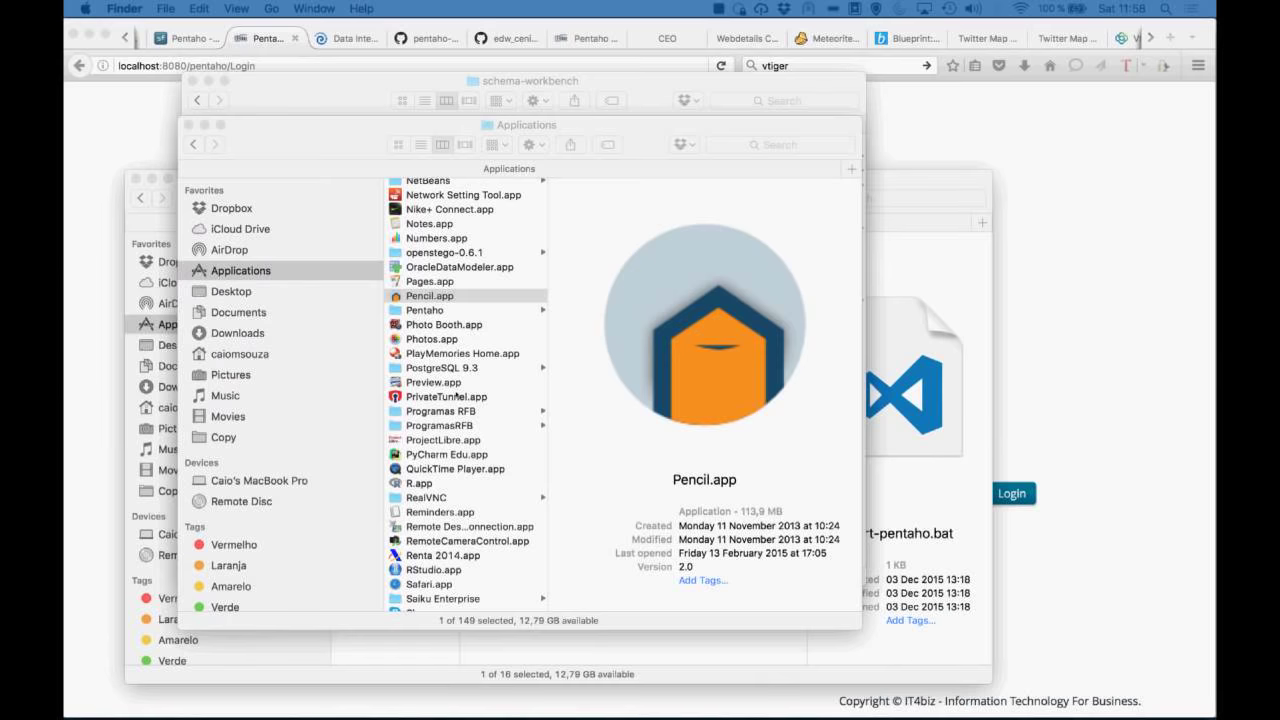
{"action": "scroll", "coordinate": [446, 405], "scroll_direction": "up", "scroll_amount": 5}
{"action": "scroll", "coordinate": [436, 418], "scroll_direction": "down", "scroll_amount": 10}
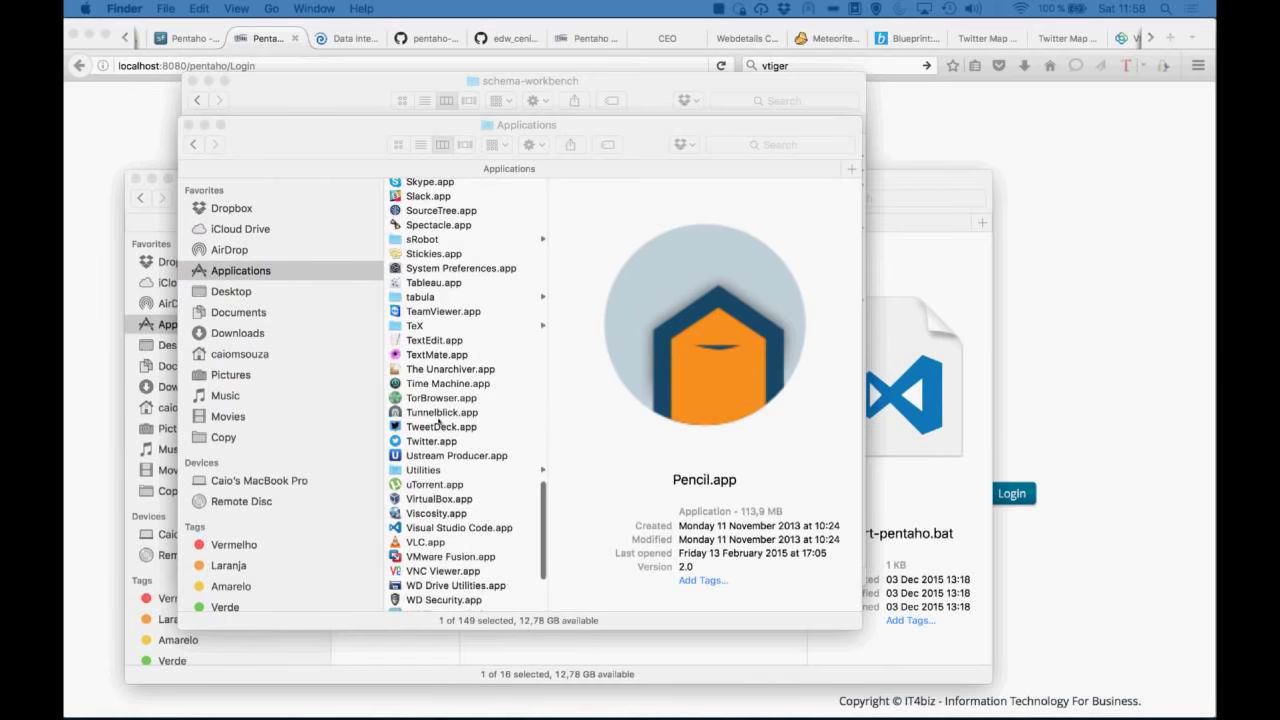
{"action": "key", "text": "Up"}
Drill into Pentaho › 6.0.1.0-386 › psw-ce-3.11.1.0-386 › schema-workbench.
{"action": "left_click", "coordinate": [444, 214]}
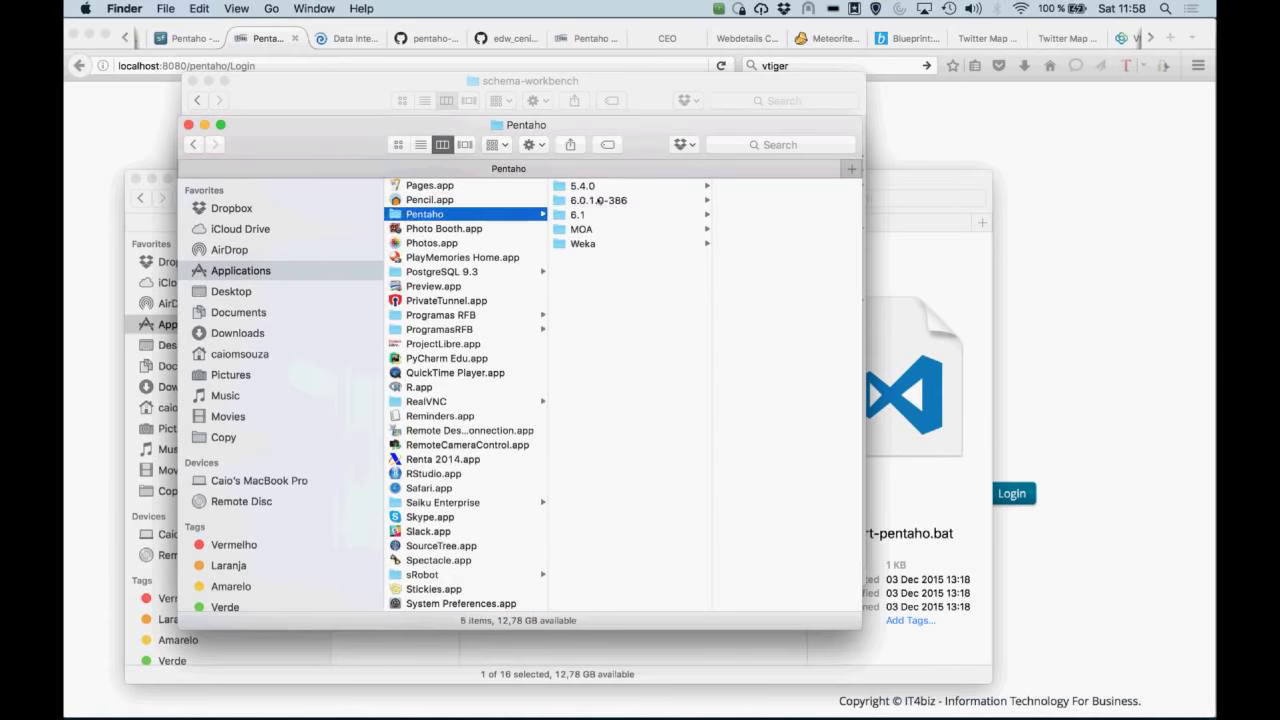
{"action": "left_click", "coordinate": [584, 200]}
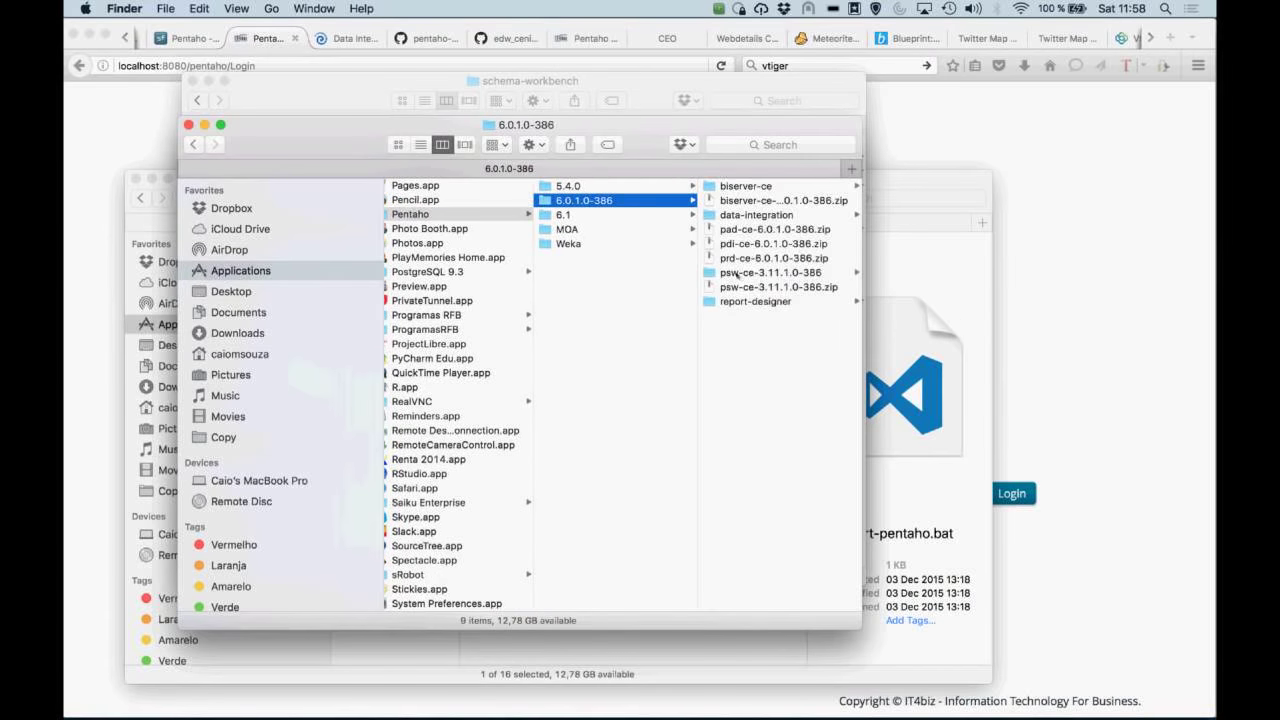
{"action": "left_click", "coordinate": [740, 272]}
{"action": "key", "text": "Right"}
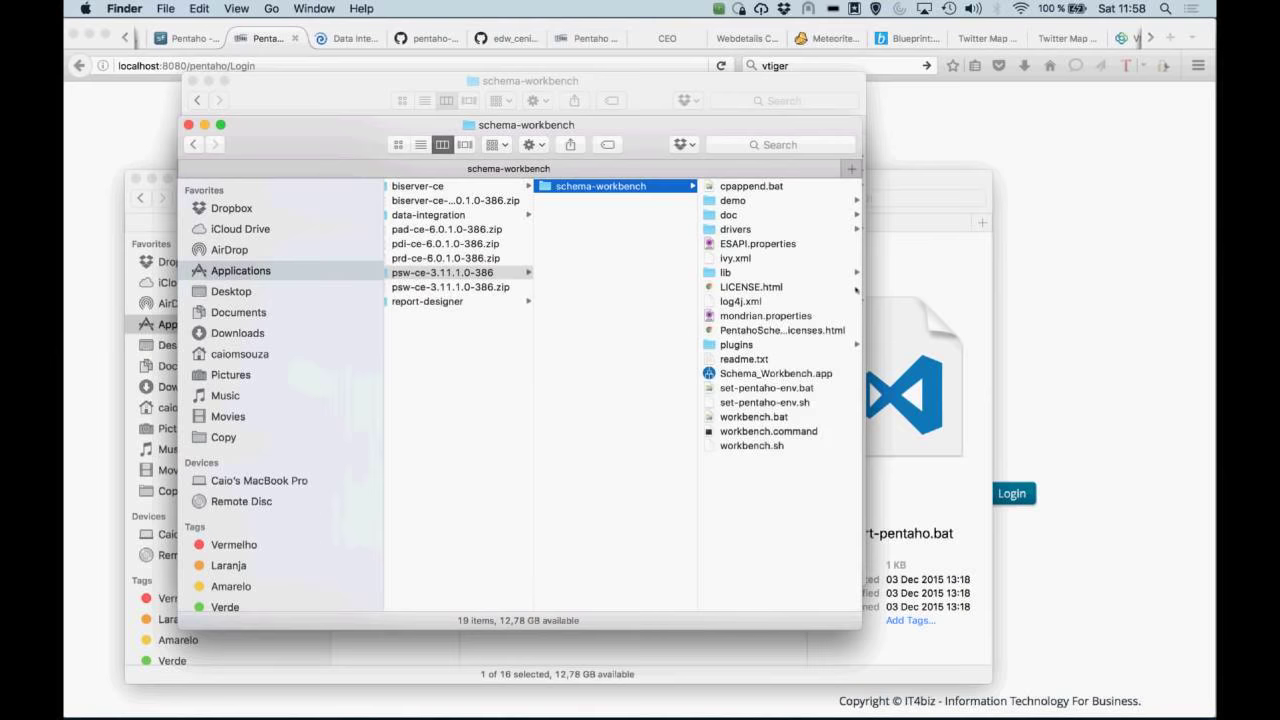
{"action": "key", "text": "super+Tab"}
{"action": "key", "text": "super+Tab"}
{"action": "key", "text": "super+Tab"}
{"action": "key", "text": "super+Tab"}
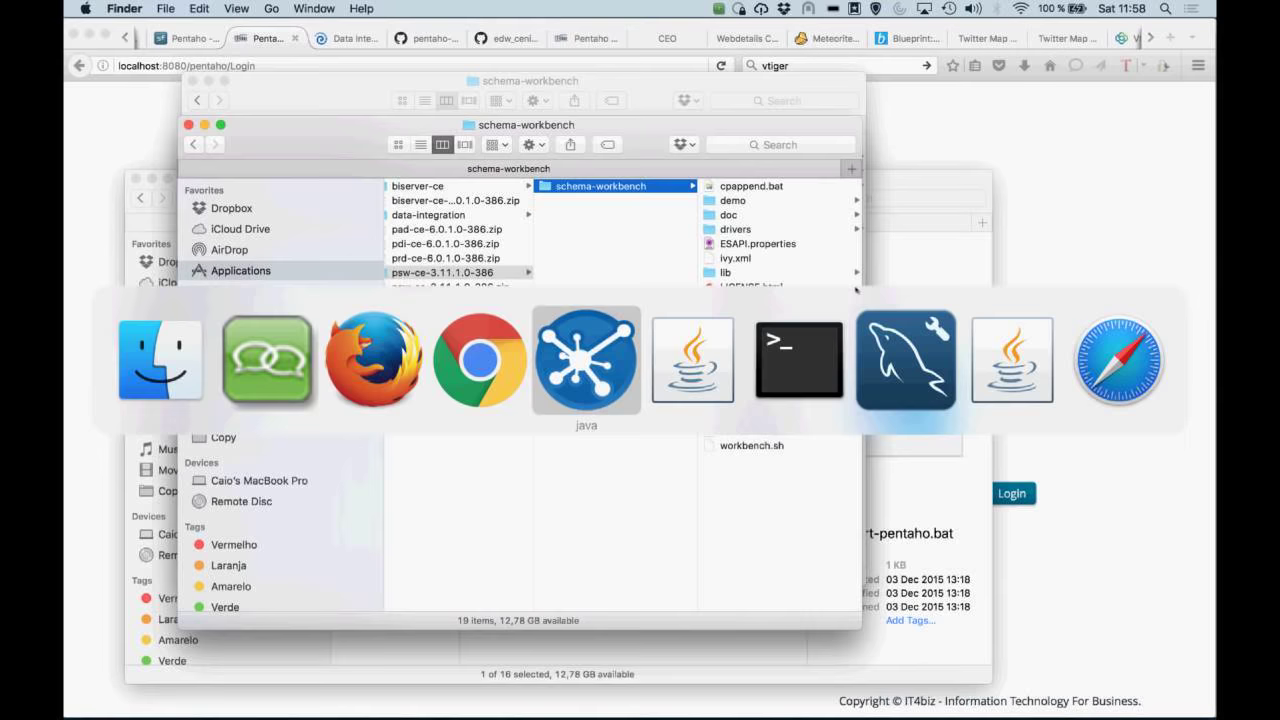
In Terminal, go up to 6.0.1.0-386 and cd into psw-ce-3.11.1.0-386, listing contents.
{"action": "key", "text": "super+Tab"}
{"action": "key", "text": "super+Tab"}
{"action": "key", "text": "super+4"}
{"action": "key", "text": "BackSpace"}
{"action": "key", "text": "BackSpace"}
{"action": "key", "text": "BackSpace"}
{"action": "key", "text": "BackSpace"}
{"action": "key", "text": "BackSpace"}
{"action": "key", "text": "BackSpace"}
{"action": "key", "text": "BackSpace"}
{"action": "key", "text": "BackSpace"}
{"action": "key", "text": "BackSpace"}
{"action": "key", "text": "BackSpace"}
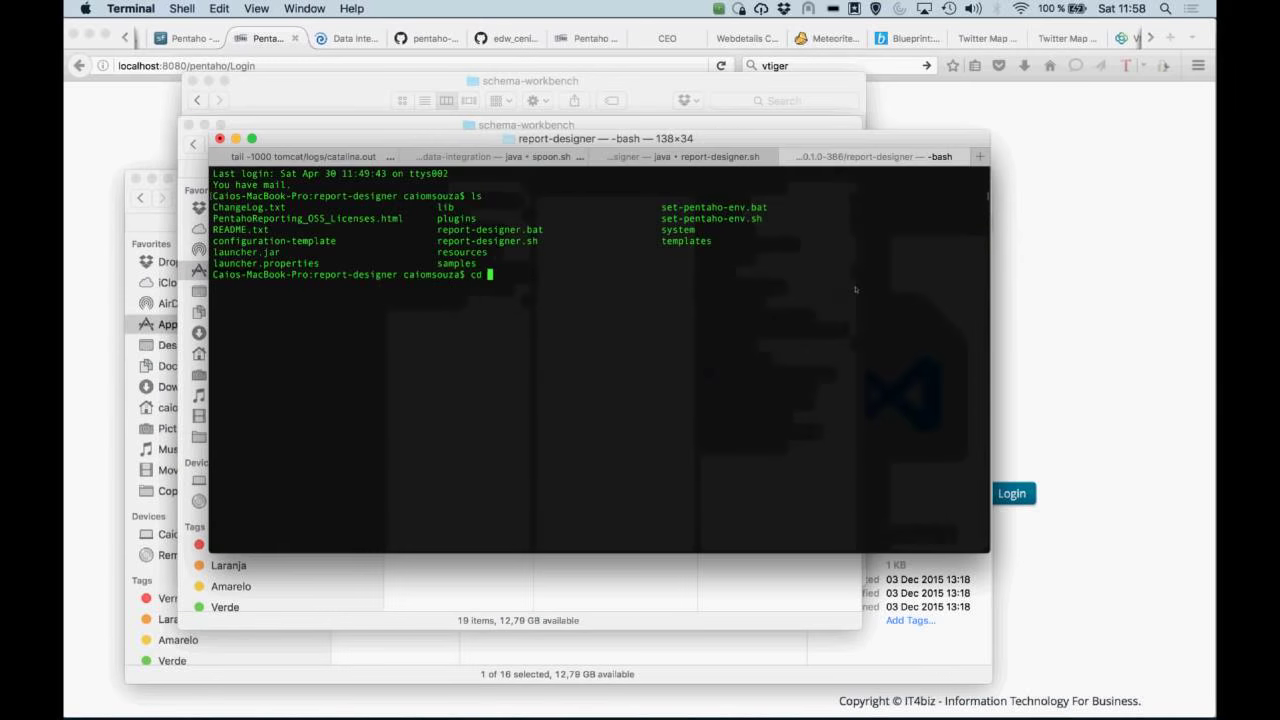
{"action": "type", "text": ".."}
{"action": "key", "text": "Return"}
{"action": "type", "text": "ls"}
{"action": "key", "text": "Return"}
{"action": "type", "text": "cd s"}
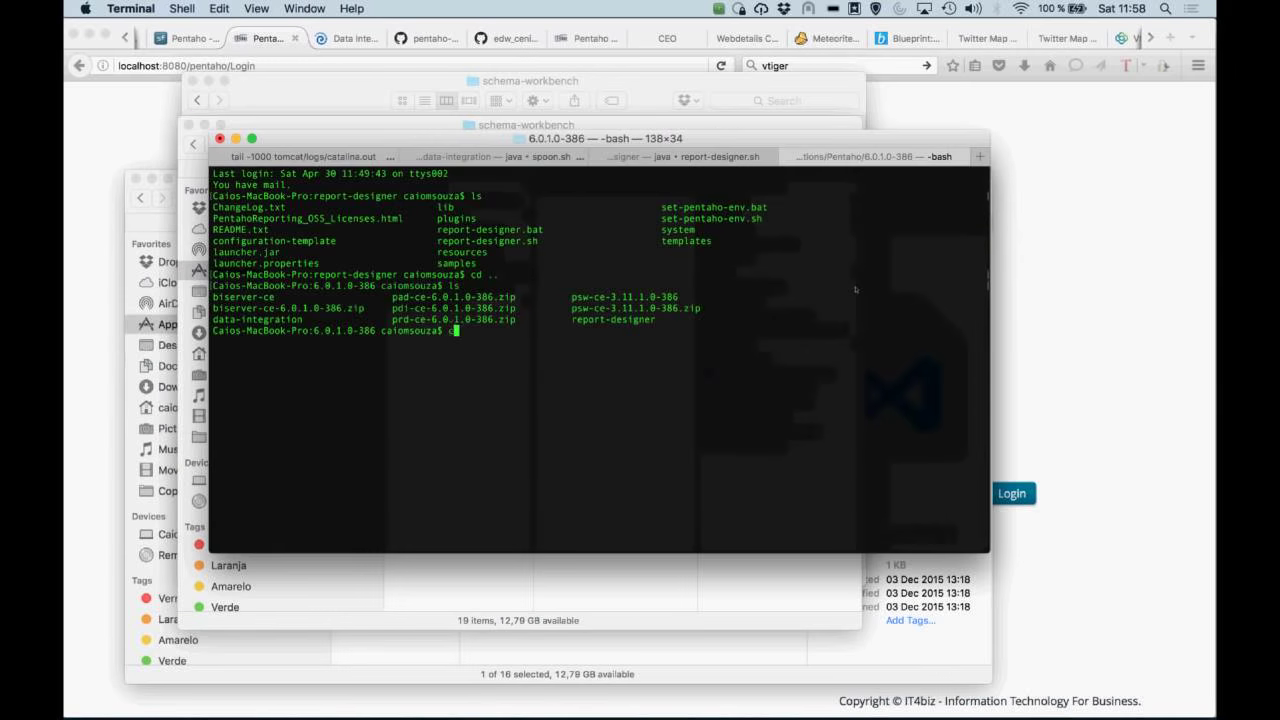
{"action": "type", "text": "s"}
{"action": "key", "text": "Tab"}
{"action": "key", "text": "Tab"}
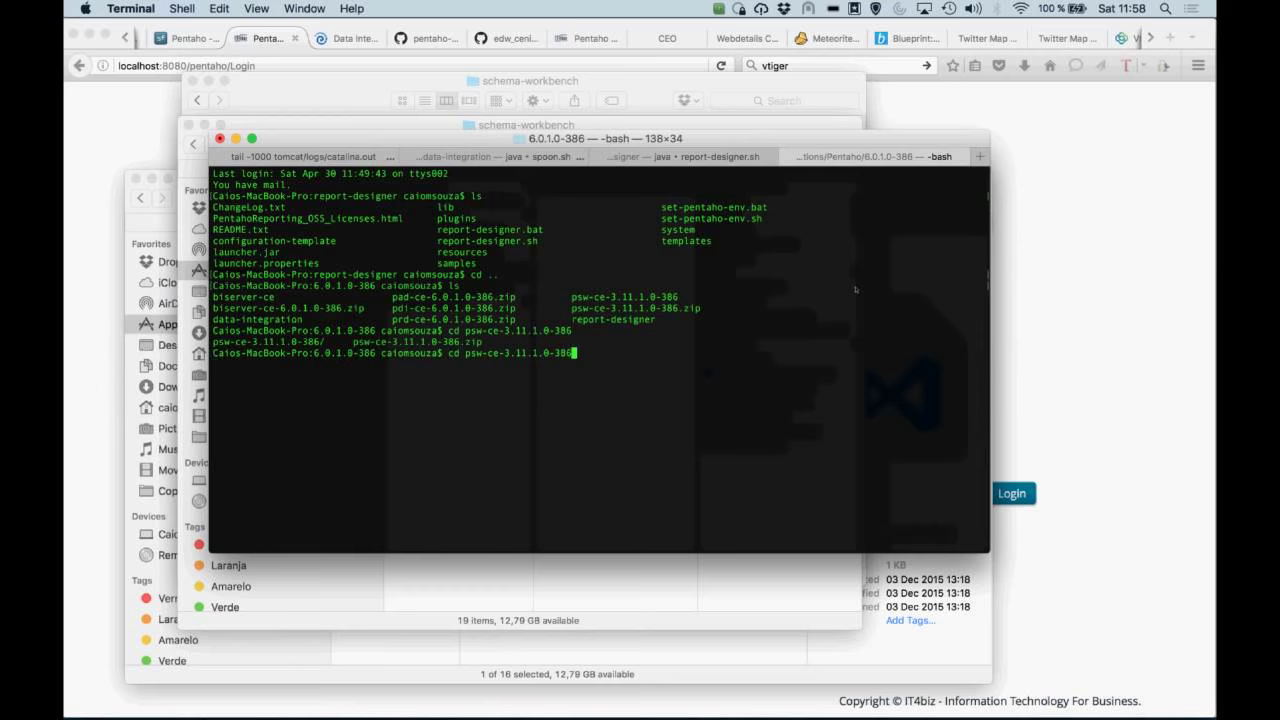
{"action": "key", "text": "Return"}
{"action": "type", "text": "ls"}
{"action": "key", "text": "Return"}
Enter schema-workbench, list its files, and run ./workbench.sh.
{"action": "type", "text": "cd s"}
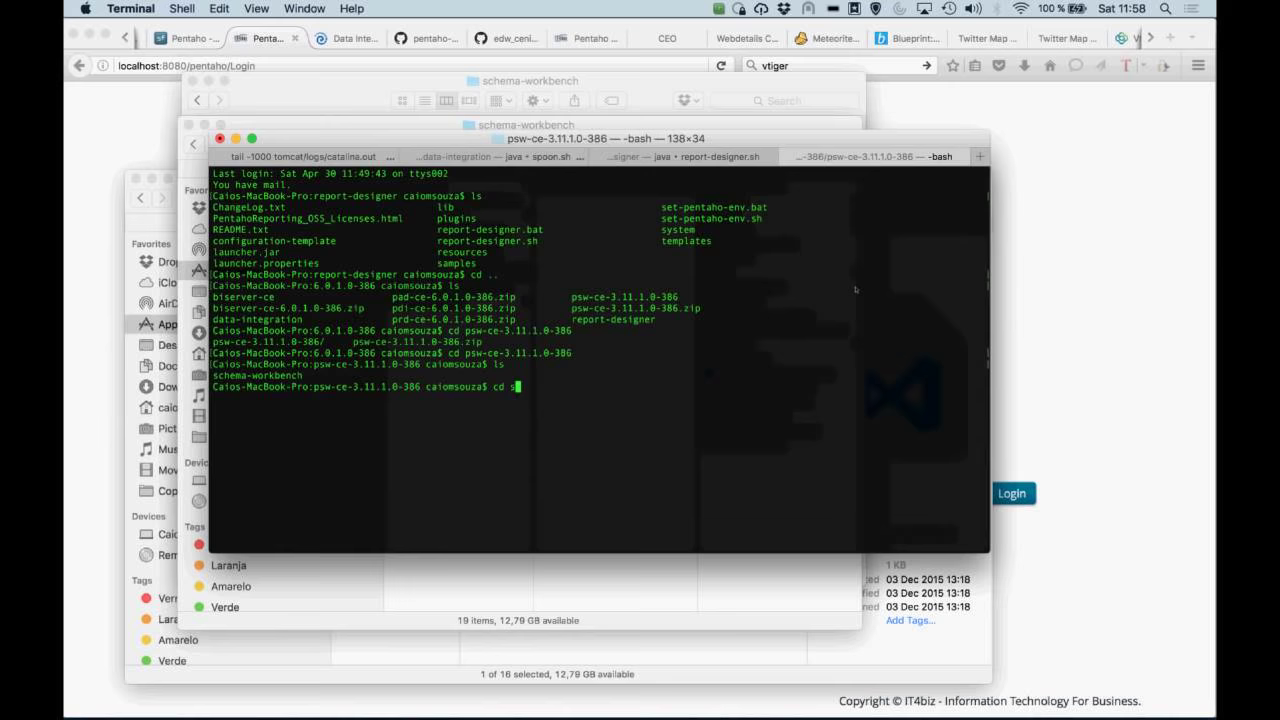
{"action": "type", "text": "ch"}
{"action": "key", "text": "Tab"}
{"action": "key", "text": "Return"}
{"action": "type", "text": "ls"}
{"action": "key", "text": "Return"}
{"action": "type", "text": "./"}
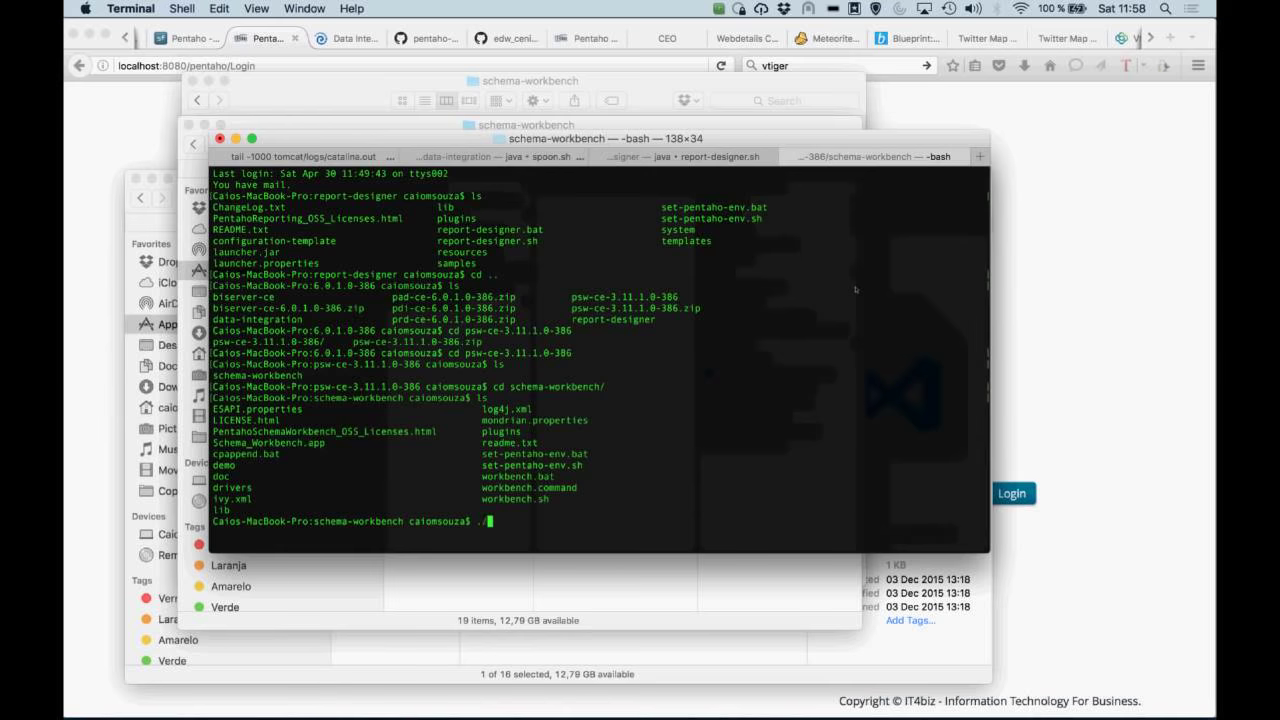
{"action": "type", "text": "wo"}
{"action": "key", "text": "Tab"}
{"action": "type", "text": "sh"}
{"action": "key", "text": "Tab"}
{"action": "key", "text": "Return"}
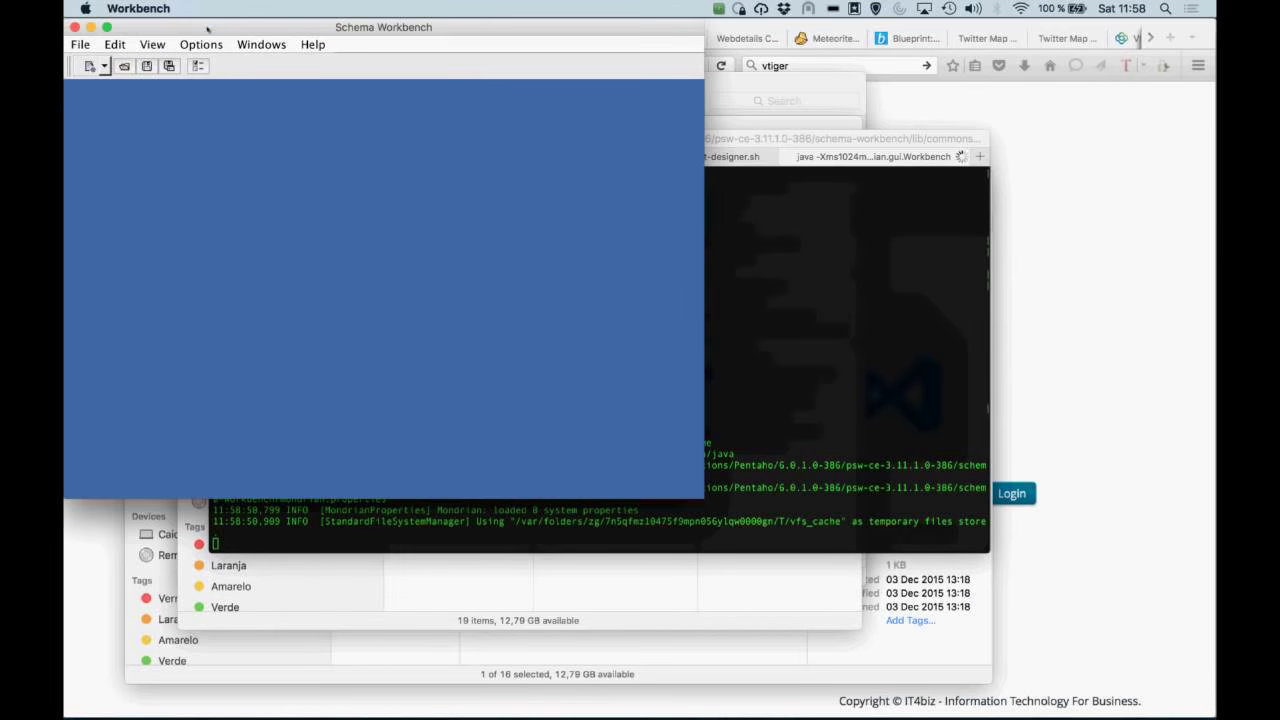
Create New Schema1 via File > New > Schema and view its Schema root attributes.
{"action": "left_click_drag", "start_coordinate": [207, 29], "coordinate": [406, 80]}
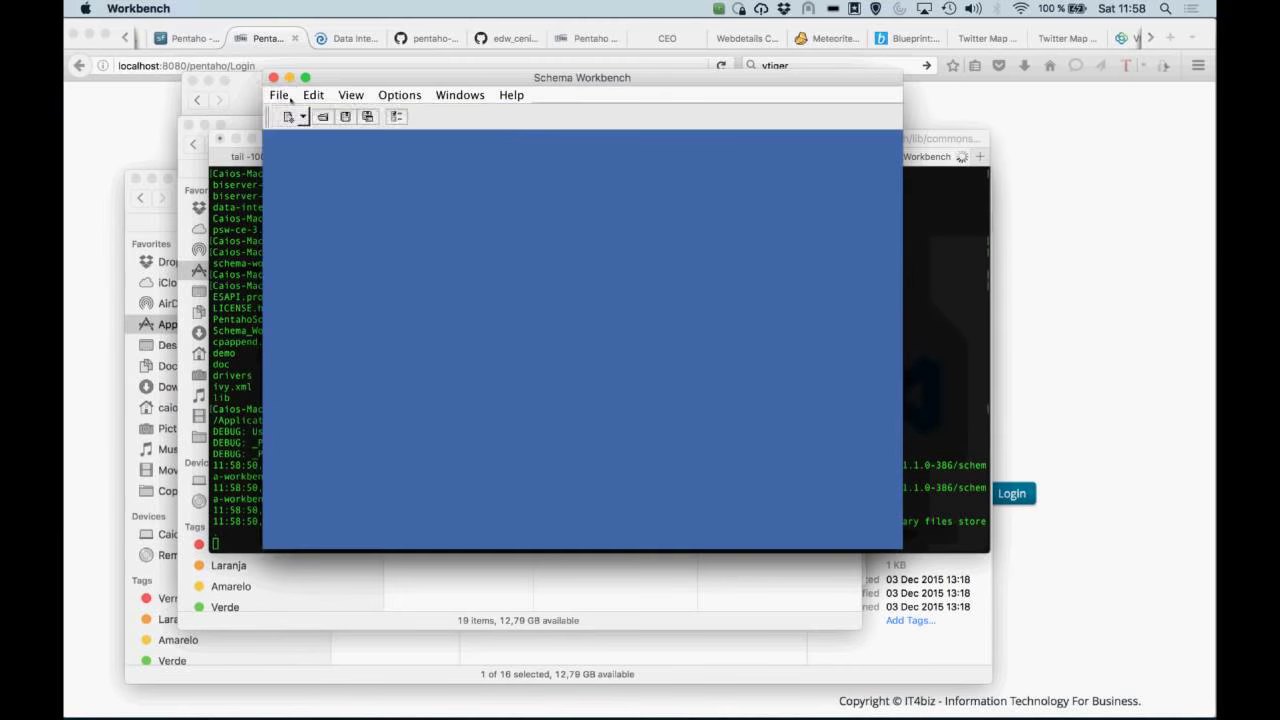
{"action": "left_click", "coordinate": [289, 97]}
{"action": "mouse_move", "coordinate": [300, 118]}
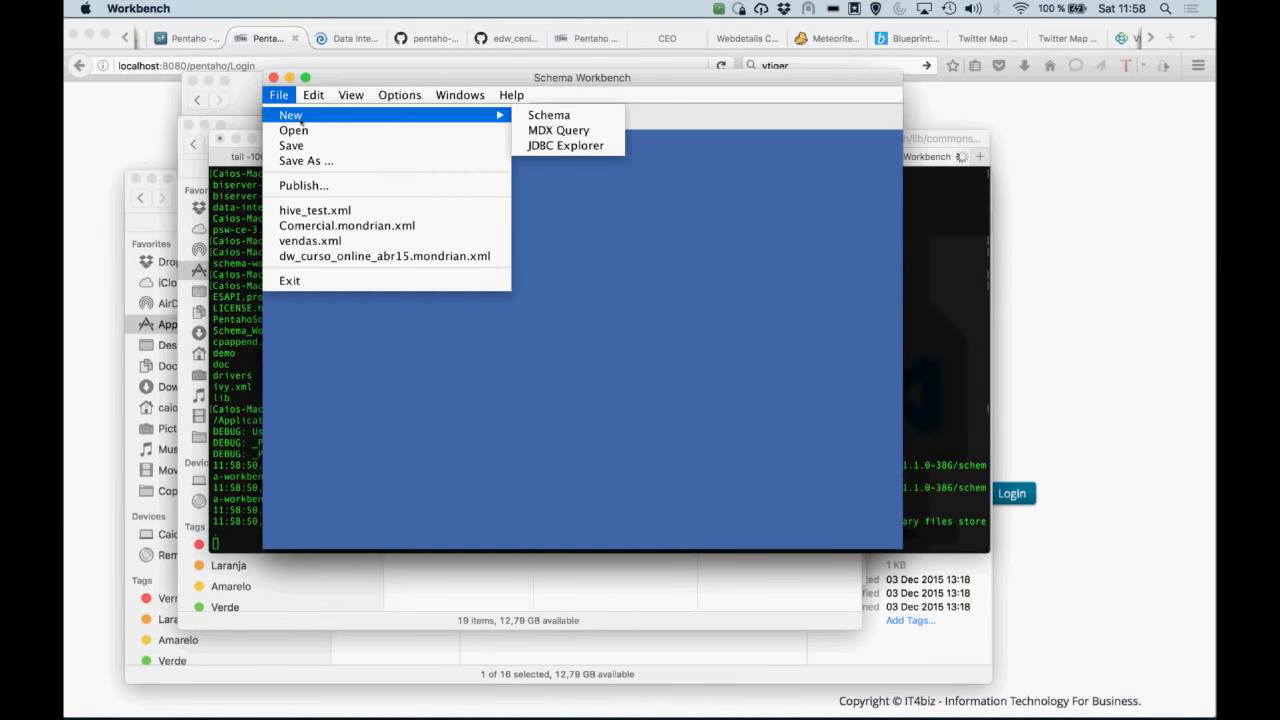
{"action": "left_click", "coordinate": [543, 116]}
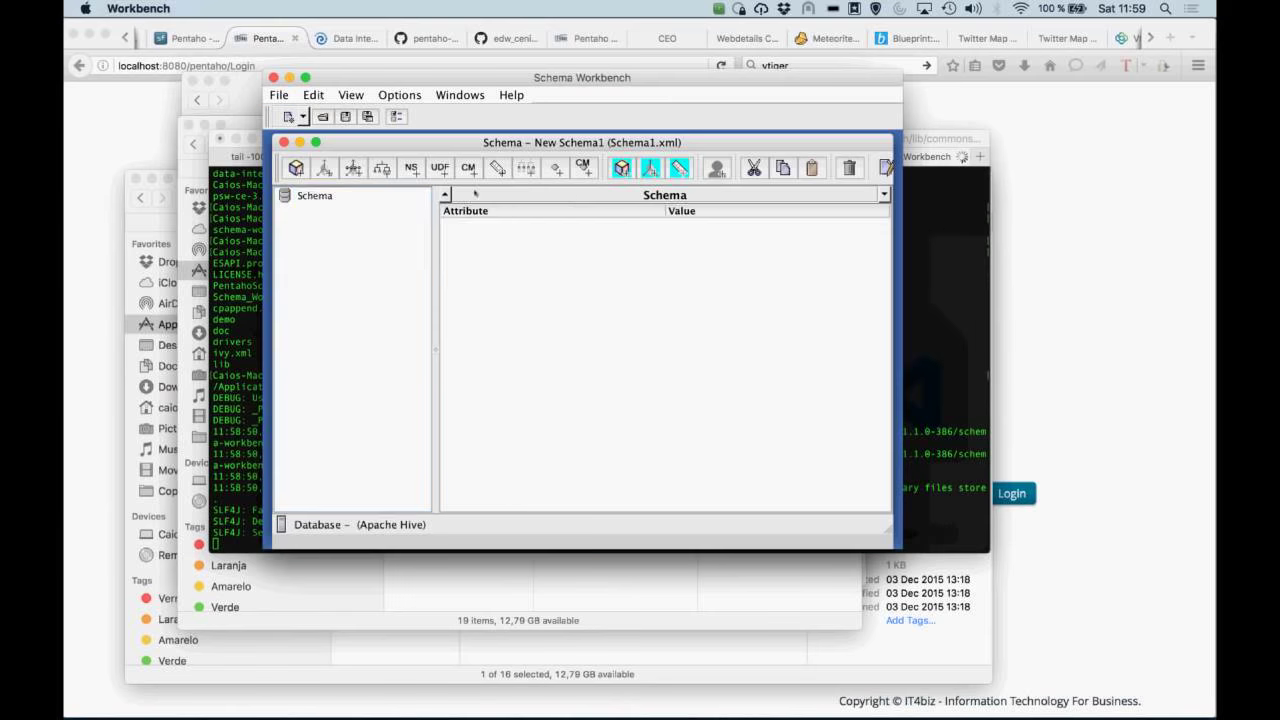
{"action": "left_click", "coordinate": [326, 197]}
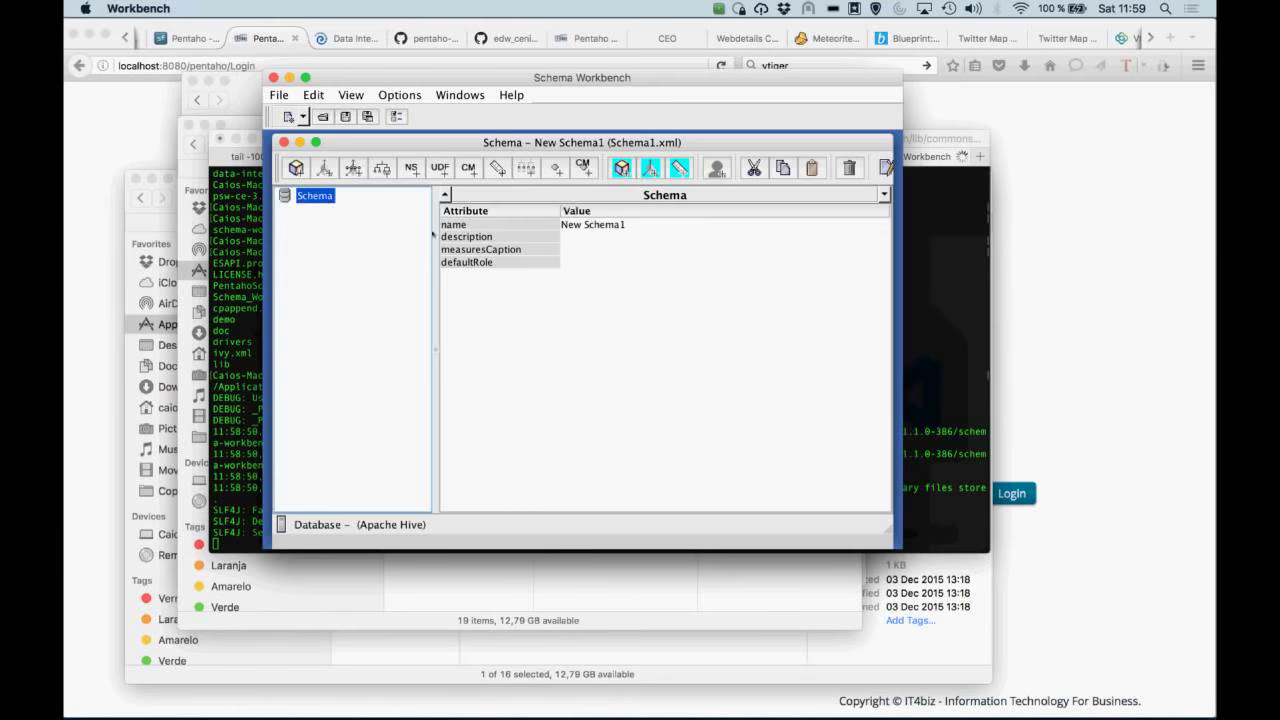
{"action": "left_click", "coordinate": [283, 95]}
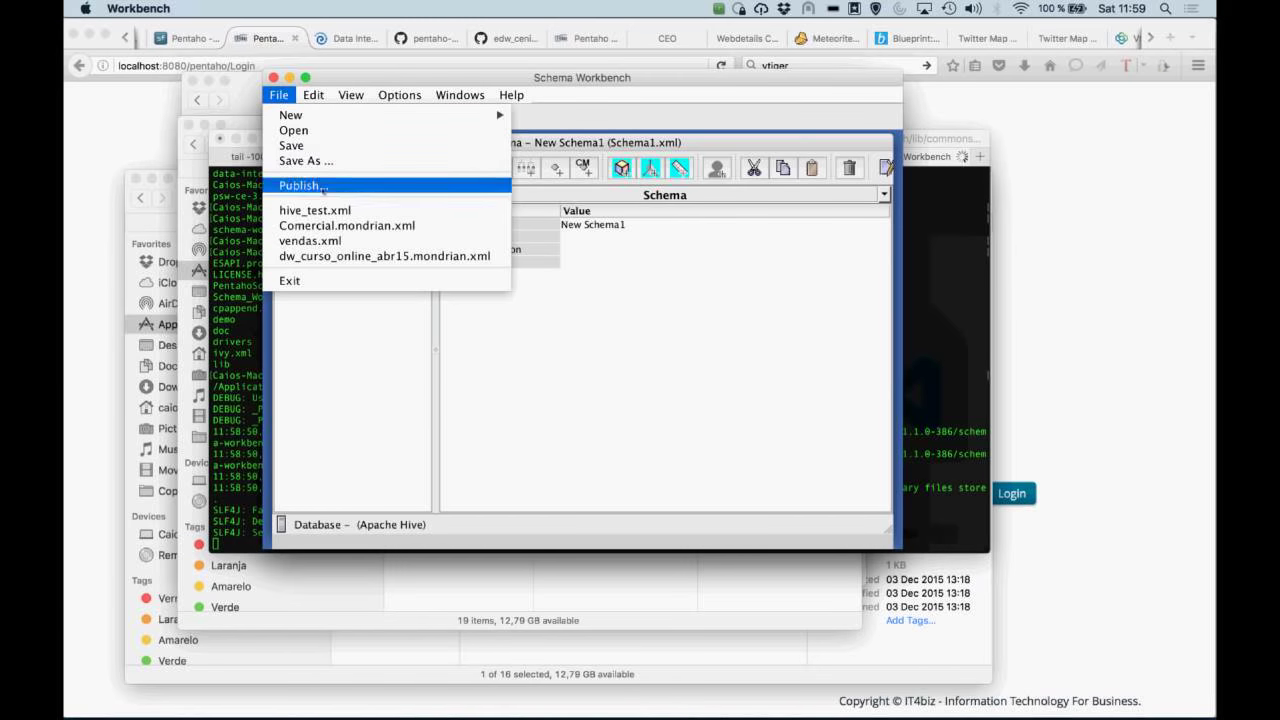
Start opening a schema file and browse to the Desktop folder.
{"action": "left_click", "coordinate": [312, 132]}
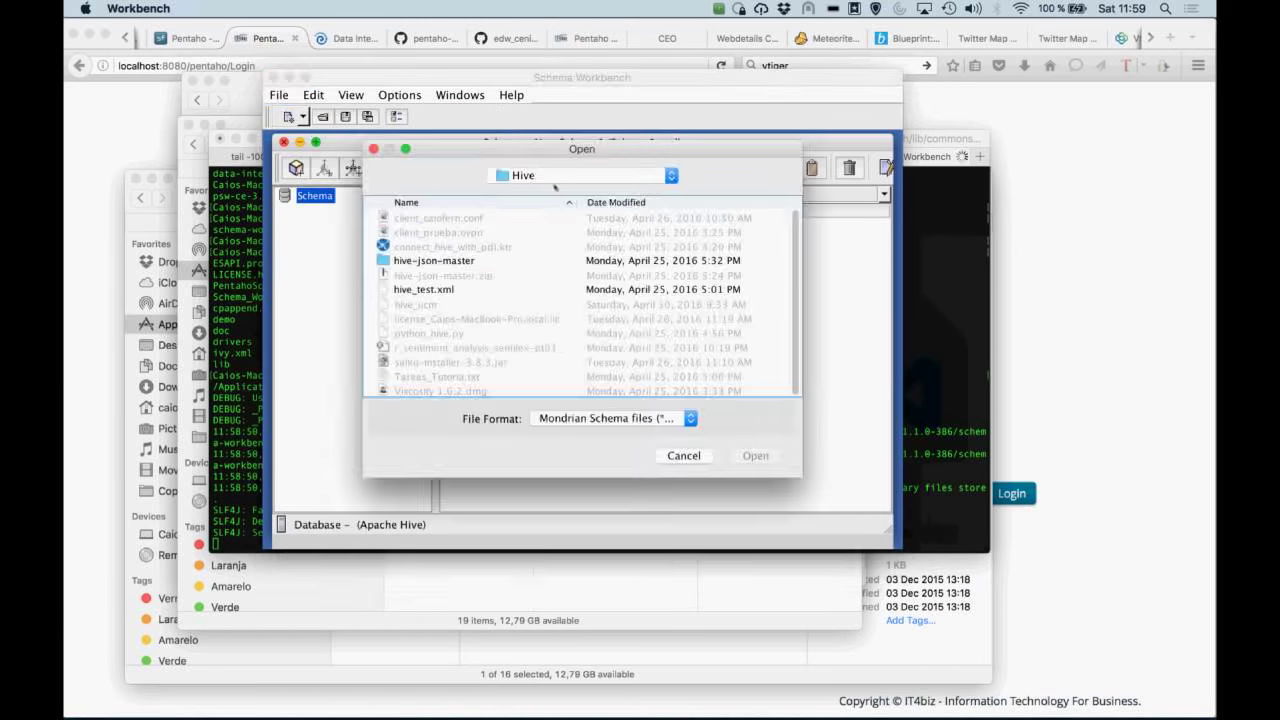
{"action": "left_click", "coordinate": [578, 175]}
{"action": "left_click", "coordinate": [592, 208]}
{"action": "left_click", "coordinate": [546, 184]}
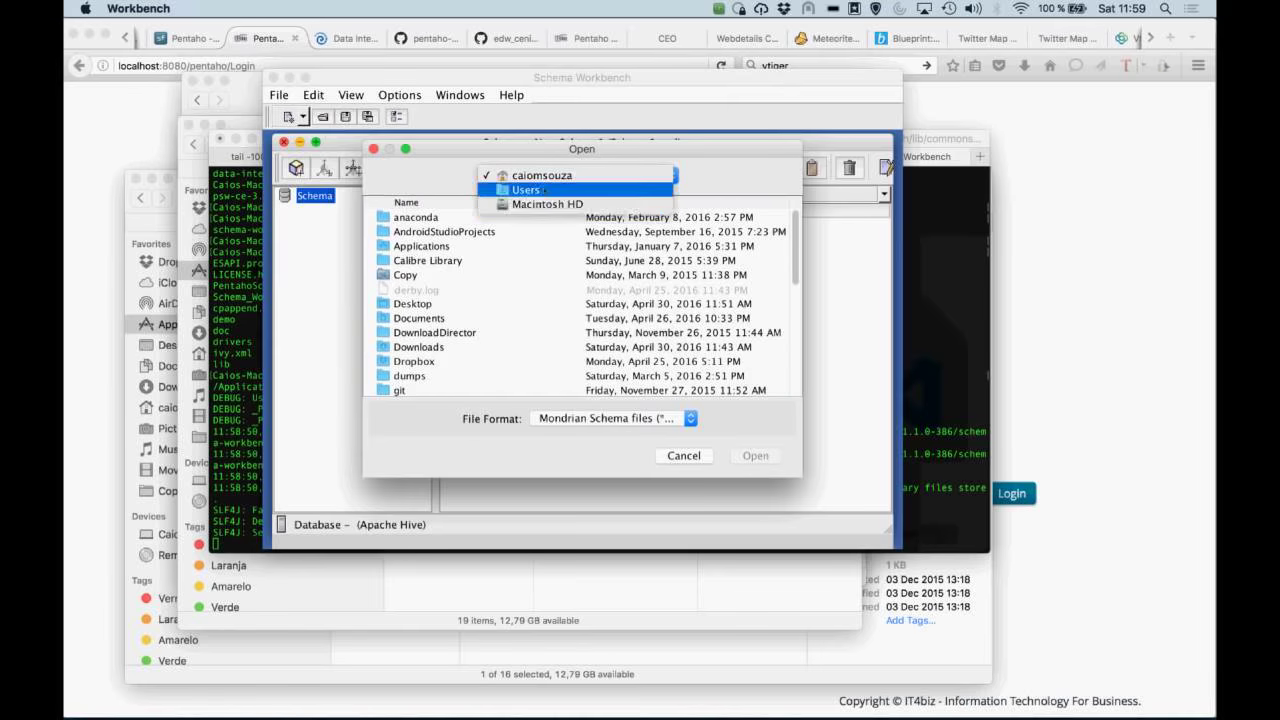
{"action": "double_click", "coordinate": [410, 304]}
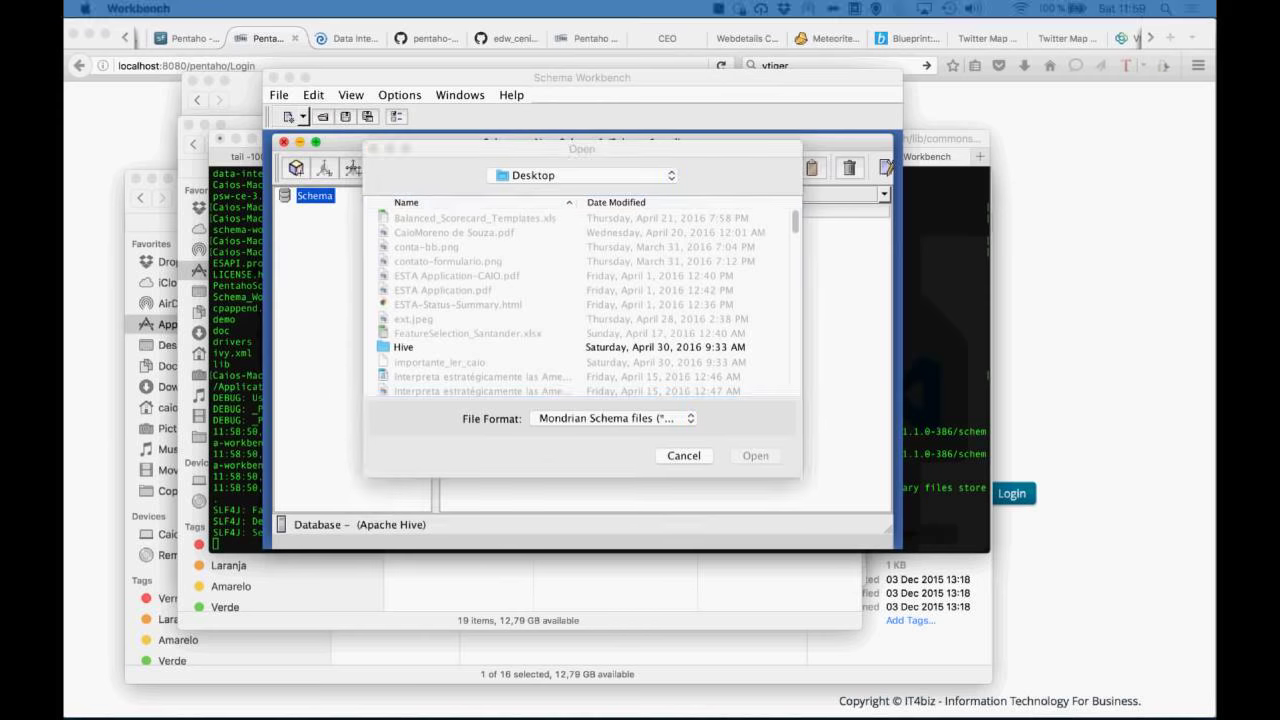
Open siconv.xml from SICONV-Analytics-master 2 > cubo.
{"action": "scroll", "coordinate": [628, 250], "scroll_direction": "down", "scroll_amount": 10}
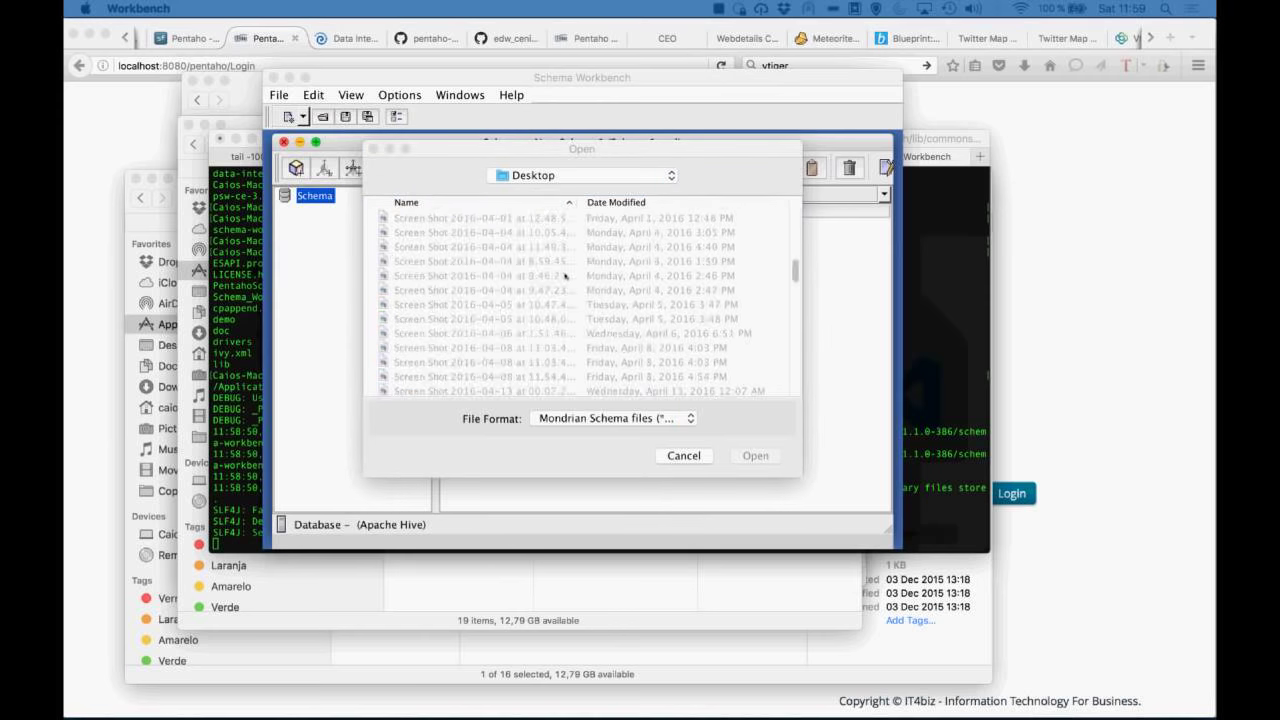
{"action": "scroll", "coordinate": [565, 276], "scroll_direction": "up", "scroll_amount": 10}
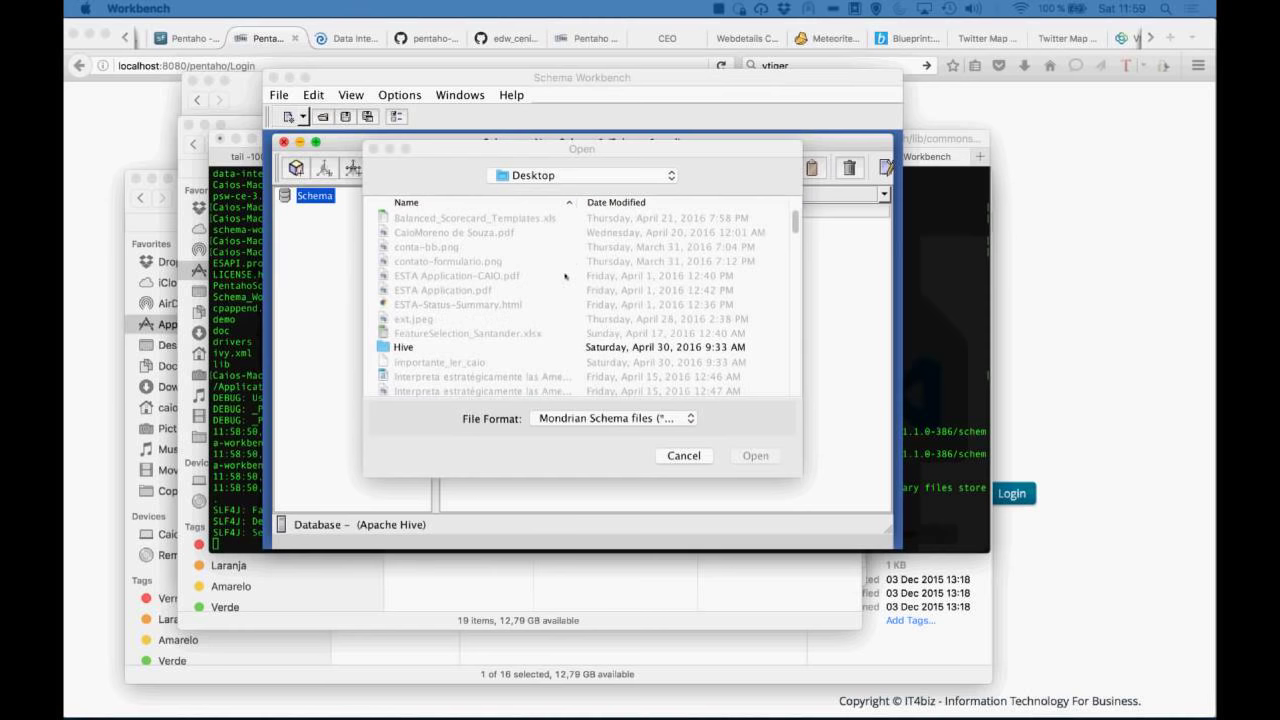
{"action": "scroll", "coordinate": [565, 276], "scroll_direction": "down", "scroll_amount": 3}
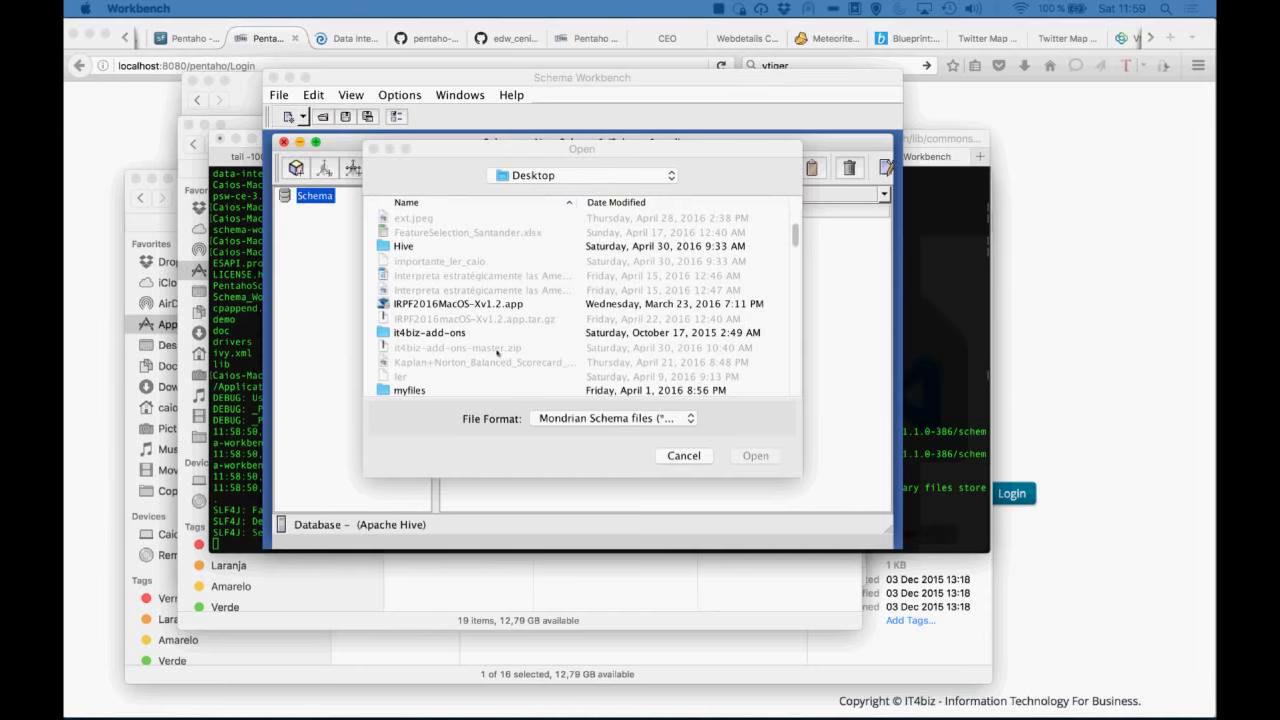
{"action": "scroll", "coordinate": [497, 352], "scroll_direction": "down", "scroll_amount": 1}
{"action": "scroll", "coordinate": [497, 352], "scroll_direction": "down", "scroll_amount": 10}
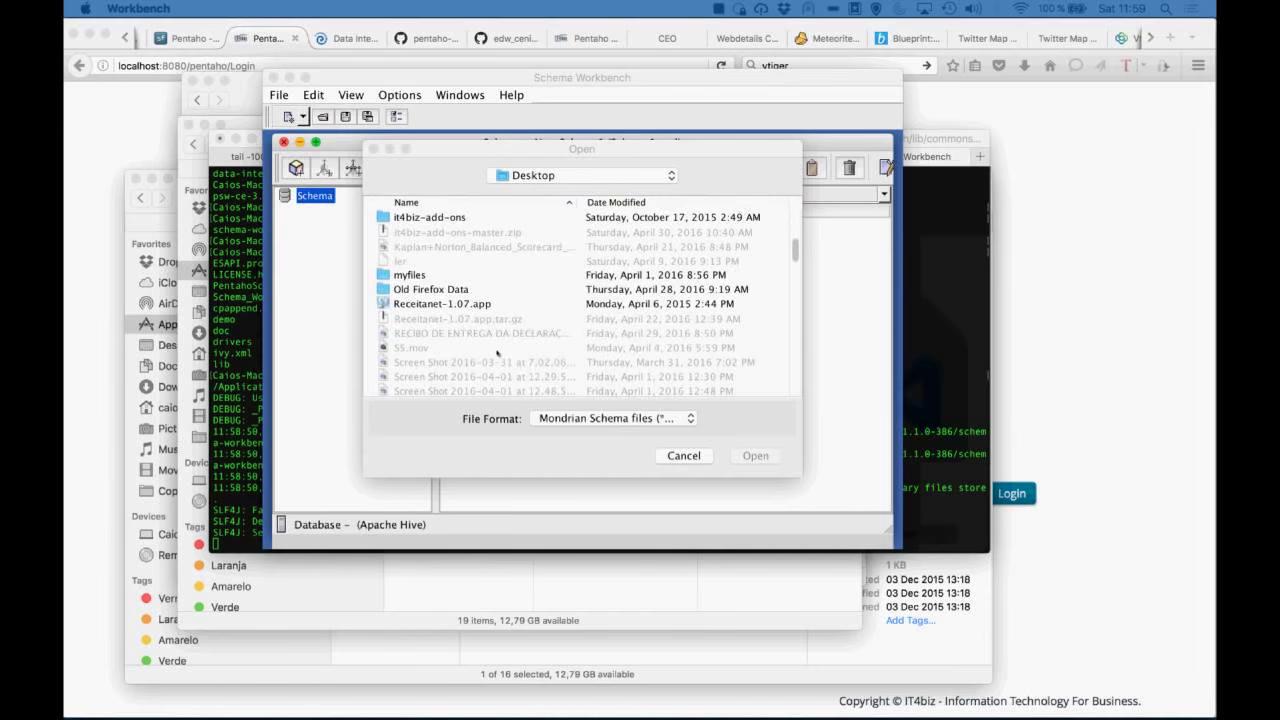
{"action": "scroll", "coordinate": [497, 352], "scroll_direction": "up", "scroll_amount": 4}
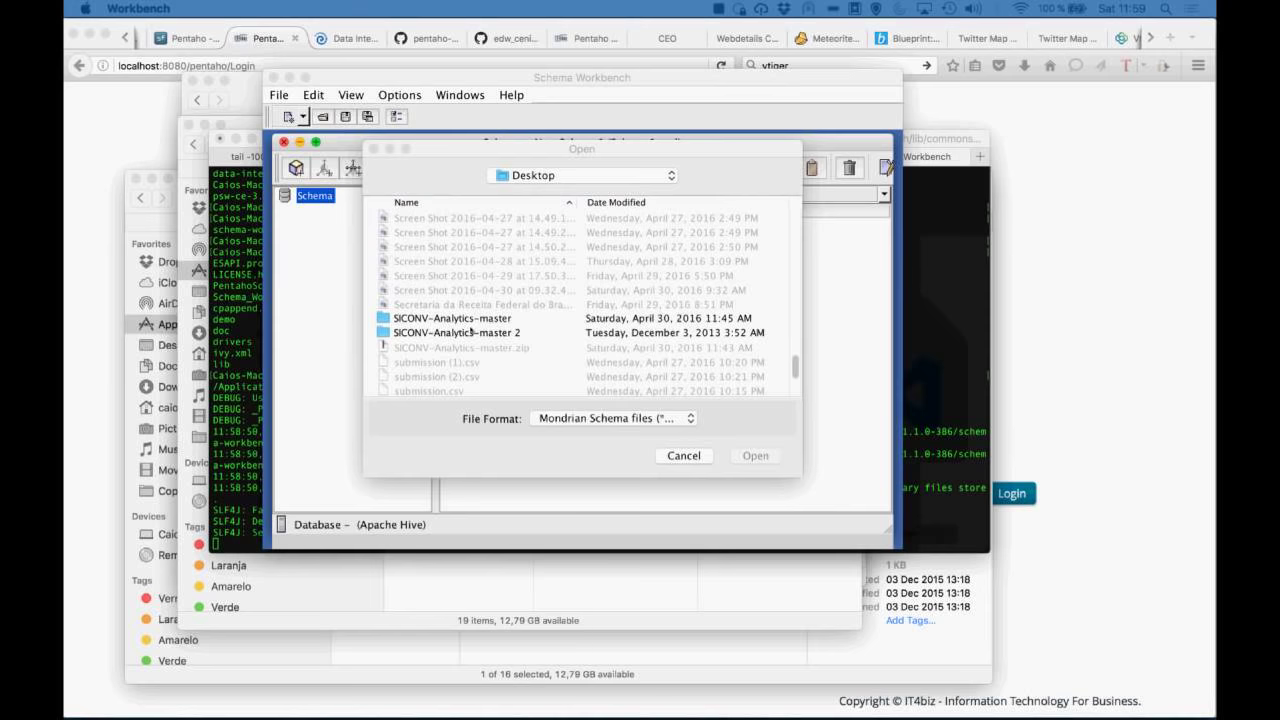
{"action": "double_click", "coordinate": [470, 332]}
{"action": "double_click", "coordinate": [399, 218]}
{"action": "left_click", "coordinate": [410, 218]}
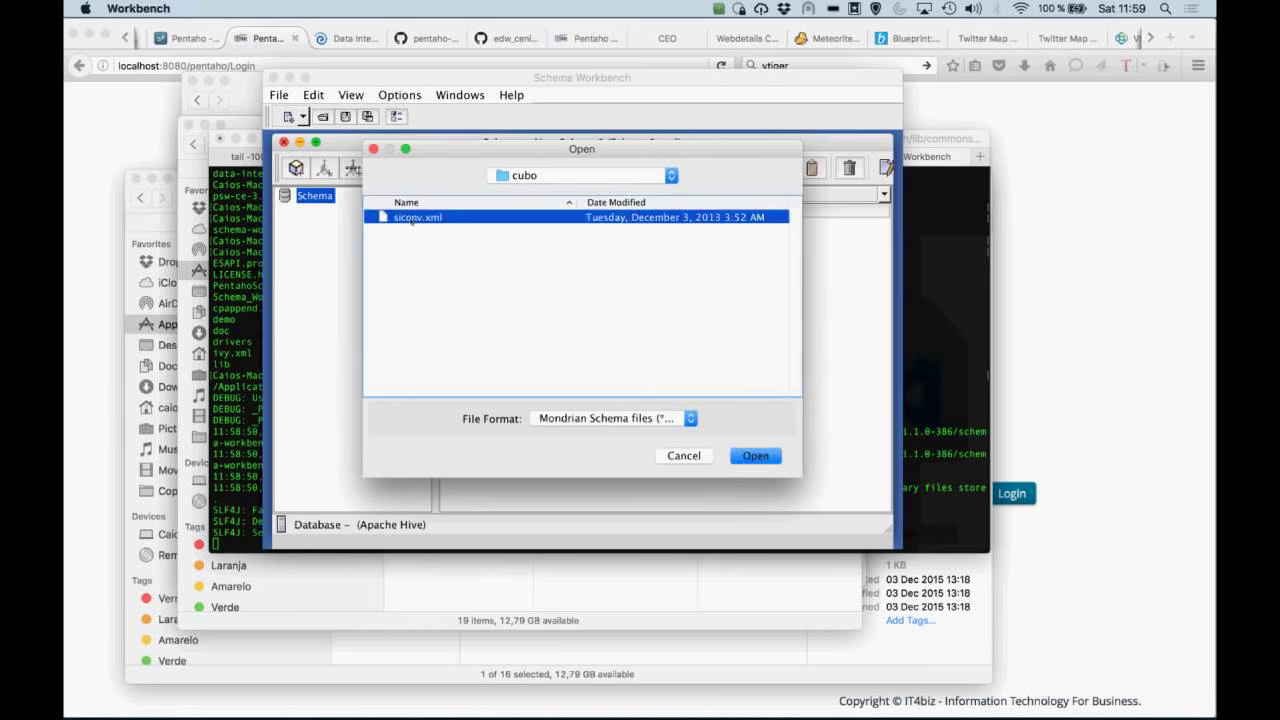
{"action": "left_click", "coordinate": [757, 456]}
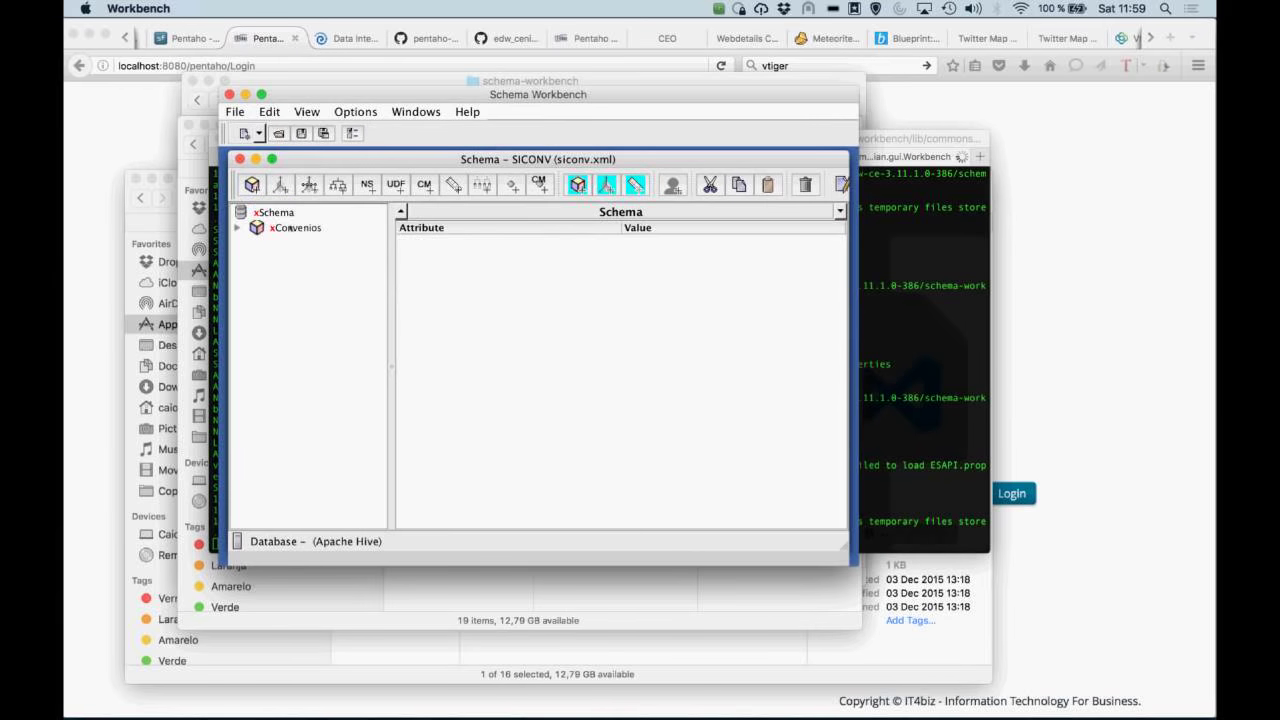
Select the Convenios cube and expand it to list its table, dimensions and measures.
{"action": "left_click", "coordinate": [330, 247]}
{"action": "left_click", "coordinate": [291, 228]}
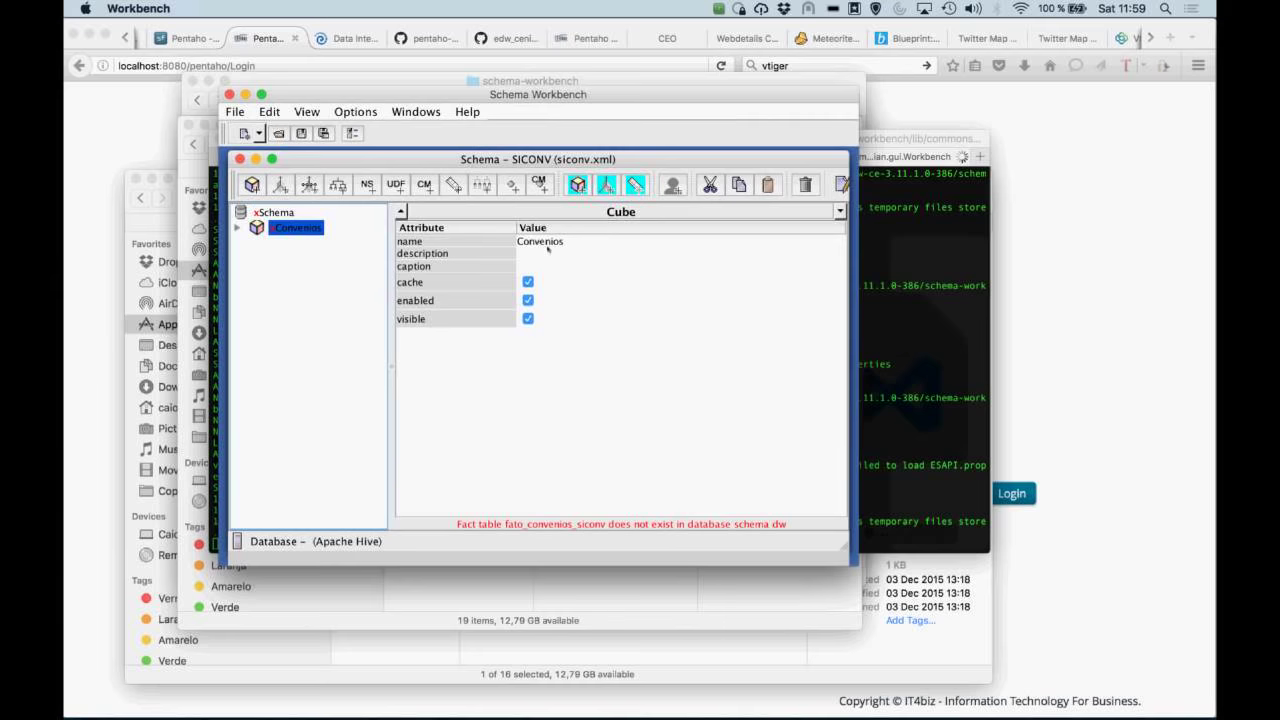
{"action": "left_click", "coordinate": [238, 228]}
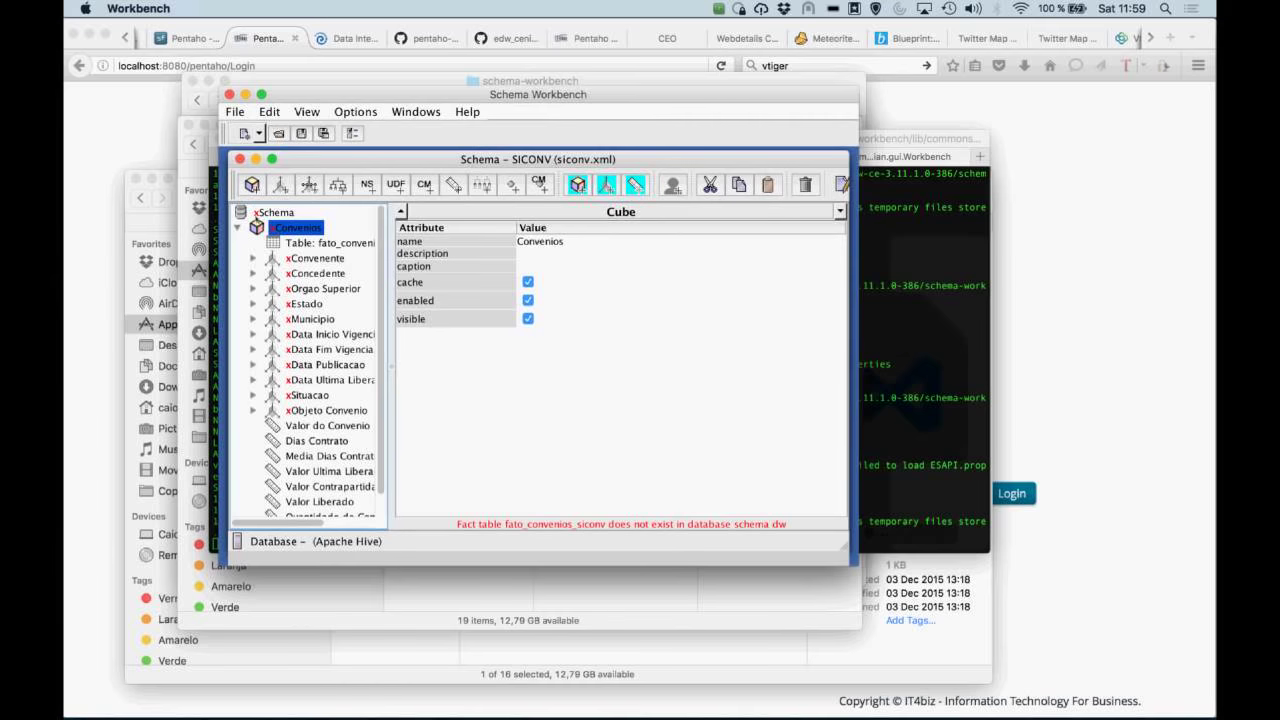
Review the hive connection under Options > Connection, close it, and widen the schema tree.
{"action": "left_click", "coordinate": [358, 112]}
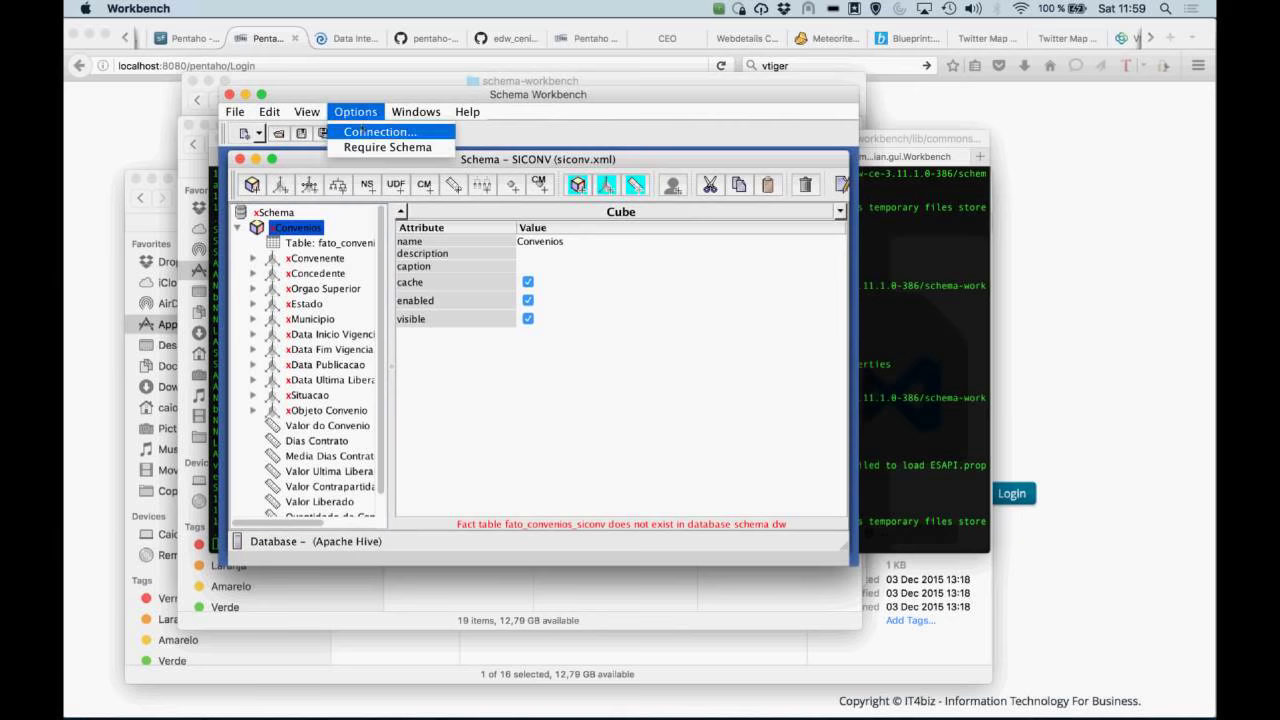
{"action": "left_click", "coordinate": [364, 131]}
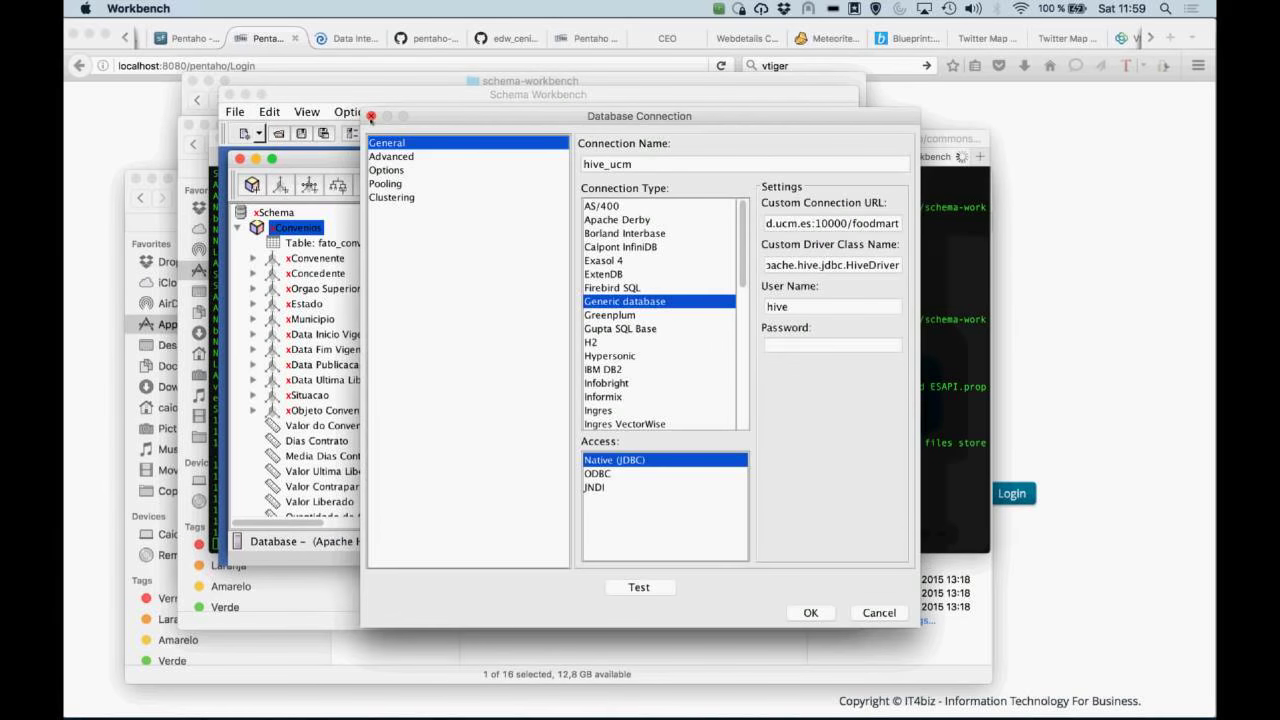
{"action": "left_click", "coordinate": [370, 116]}
{"action": "left_click_drag", "start_coordinate": [445, 360], "coordinate": [487, 360]}
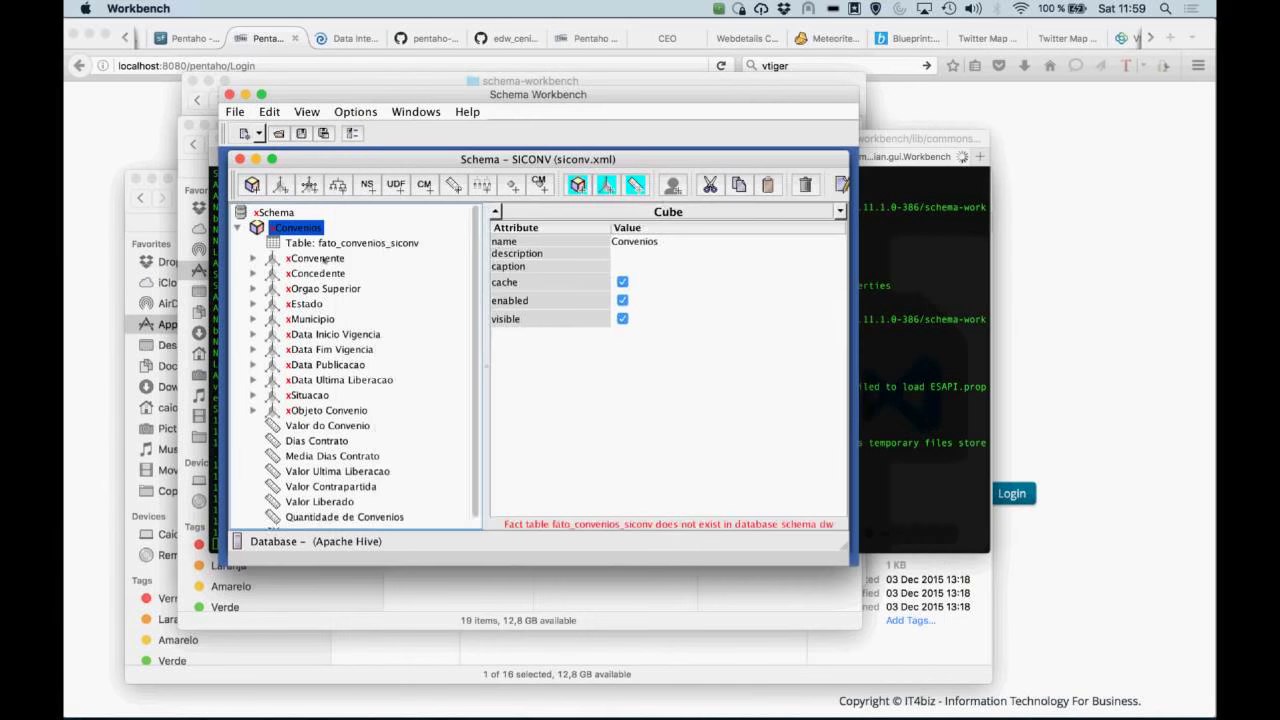
Inspect the fact table, Valor do Convenio, Dias Contrato, Quantidade de Convenios and Cor dias Contrato.
{"action": "left_click", "coordinate": [318, 258]}
{"action": "left_click", "coordinate": [313, 243]}
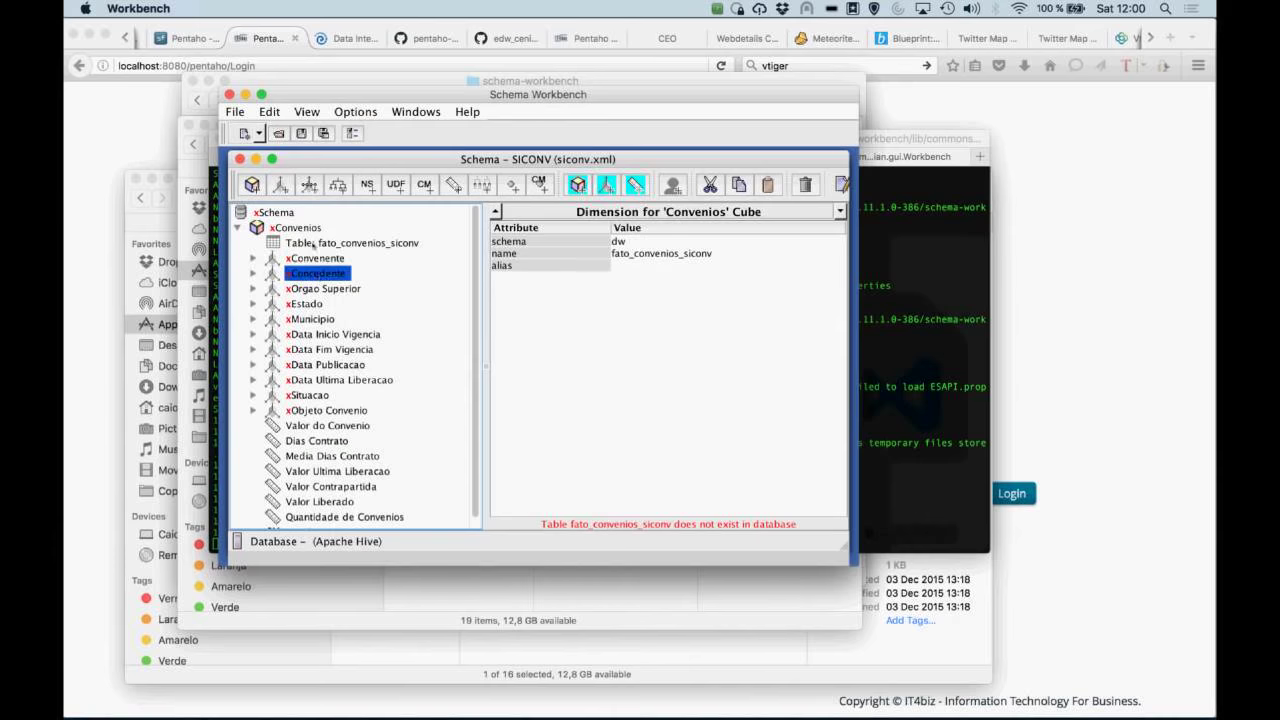
{"action": "left_click", "coordinate": [321, 426]}
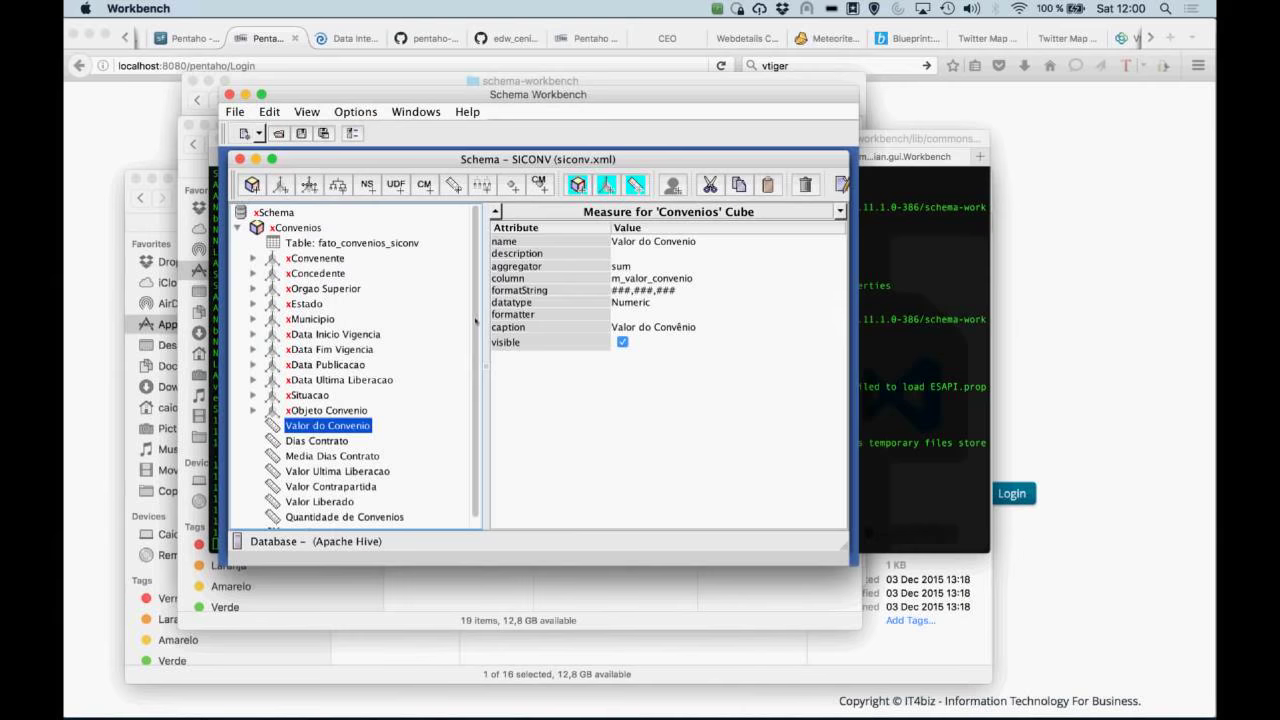
{"action": "scroll", "coordinate": [400, 420], "scroll_direction": "down", "scroll_amount": 1}
{"action": "left_click", "coordinate": [316, 429]}
{"action": "left_click", "coordinate": [323, 506]}
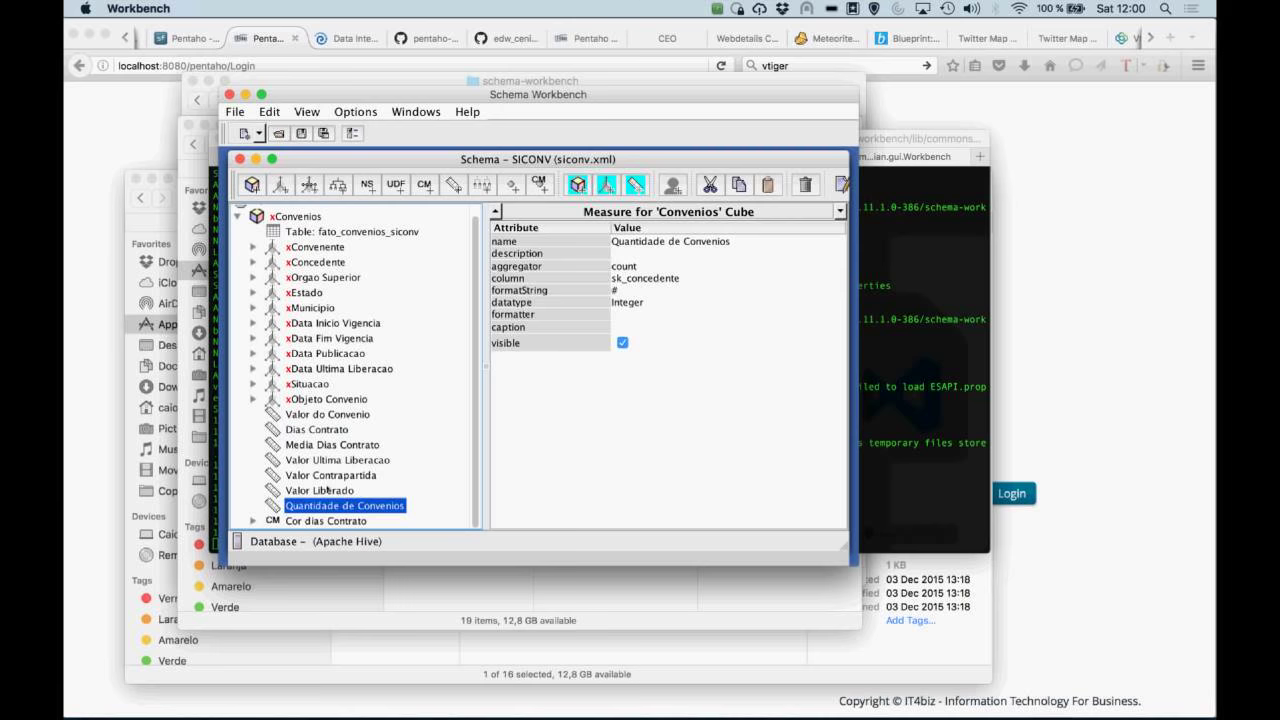
{"action": "left_click", "coordinate": [313, 521]}
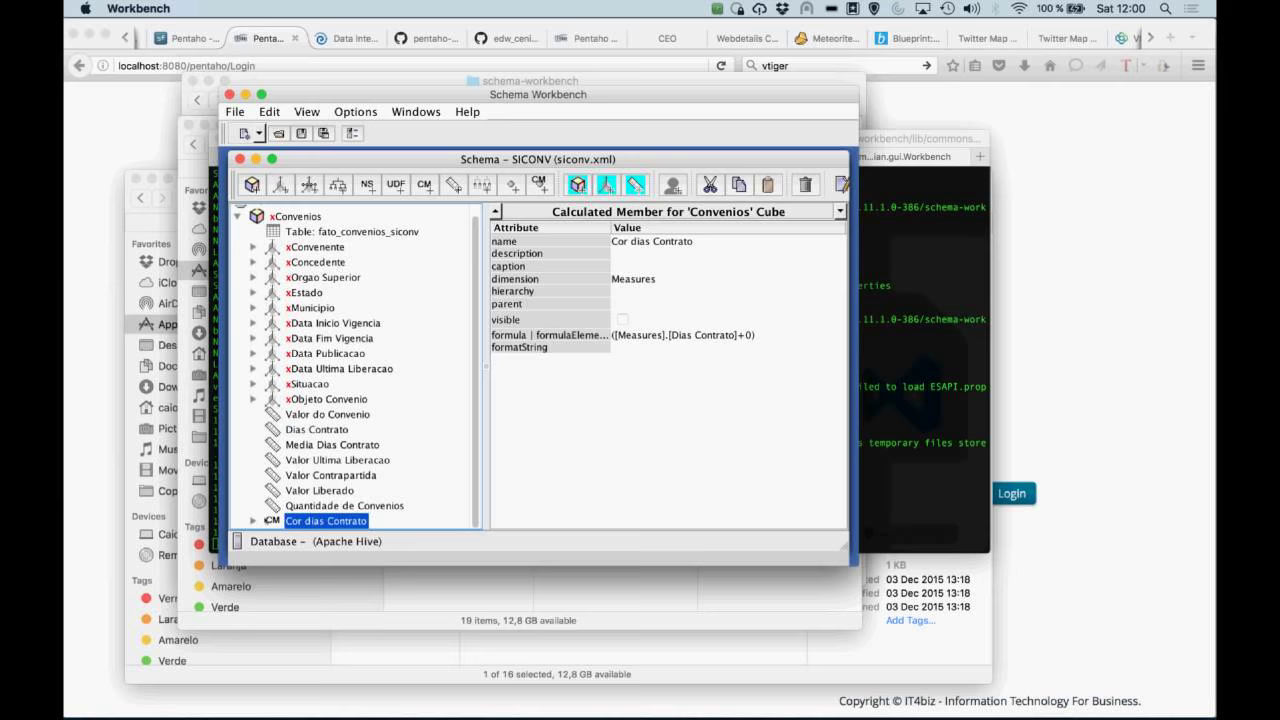
{"action": "left_click", "coordinate": [253, 520]}
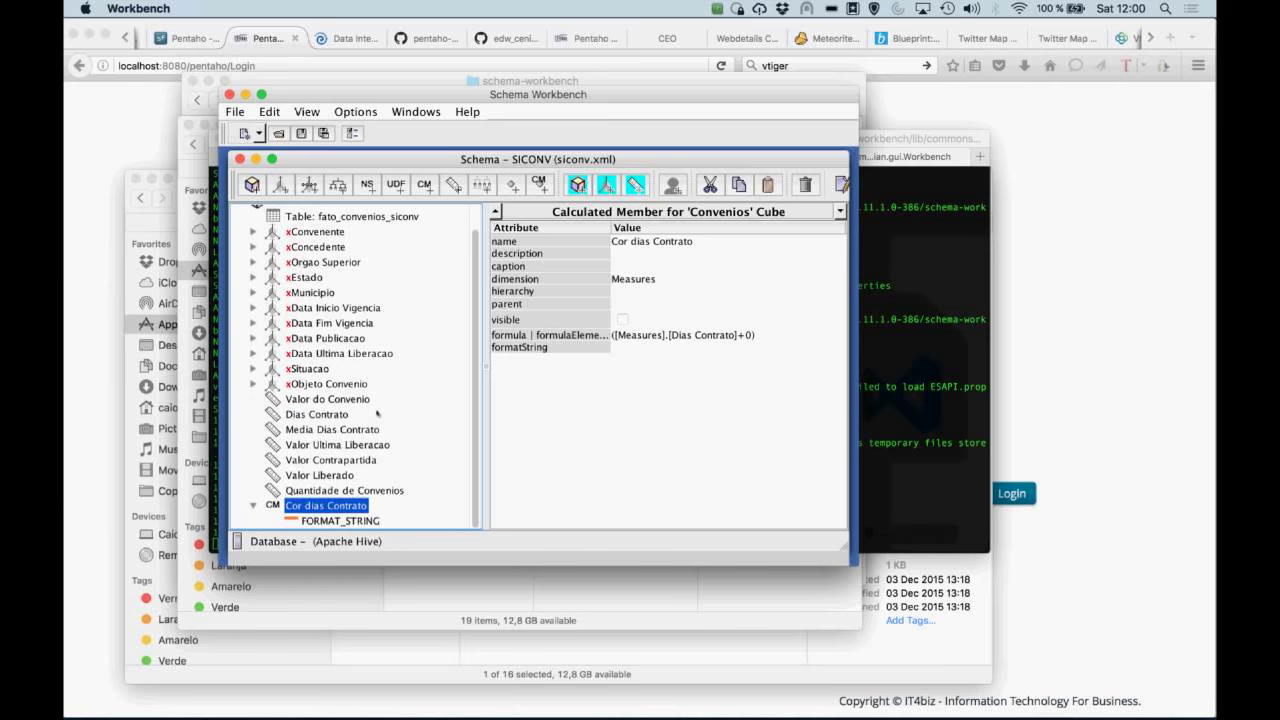
{"action": "scroll", "coordinate": [377, 413], "scroll_direction": "up", "scroll_amount": 1}
{"action": "left_click", "coordinate": [330, 426]}
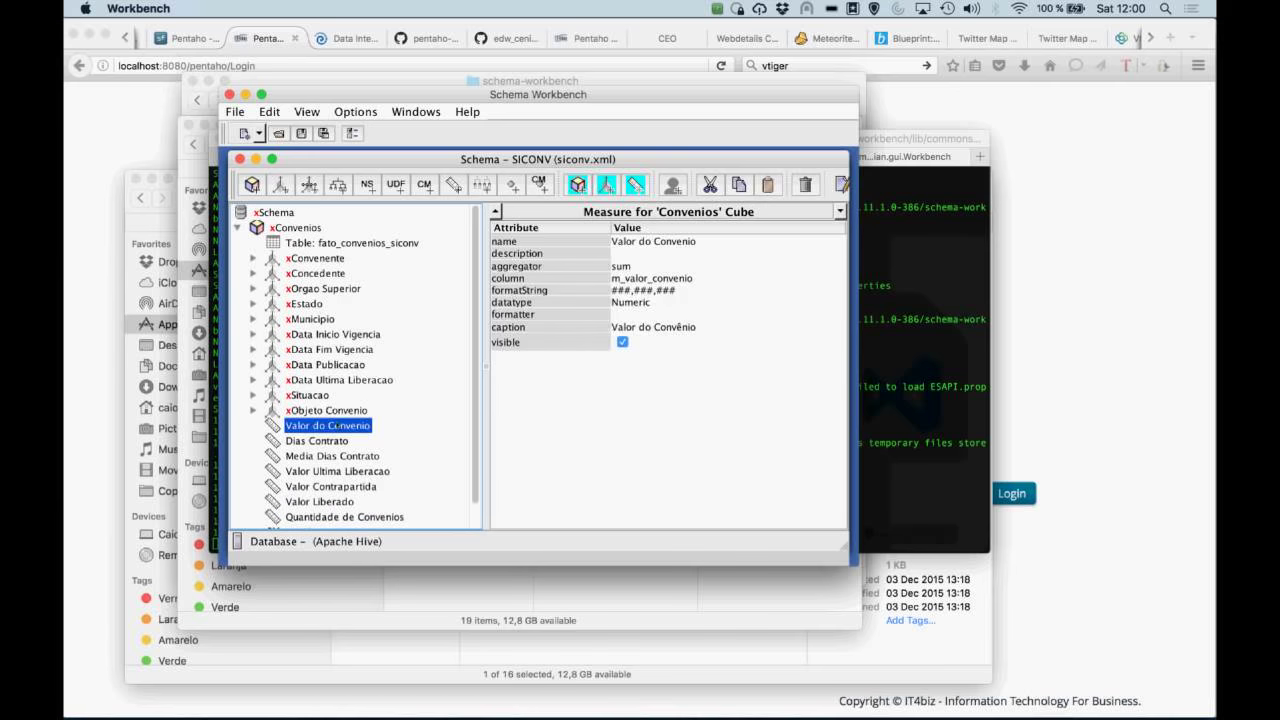
{"action": "key", "text": "Down"}
{"action": "key", "text": "Down"}
{"action": "key", "text": "Up"}
{"action": "key", "text": "Up"}
{"action": "key", "text": "Up"}
{"action": "key", "text": "Up"}
{"action": "key", "text": "Up"}
{"action": "key", "text": "Up"}
{"action": "key", "text": "Up"}
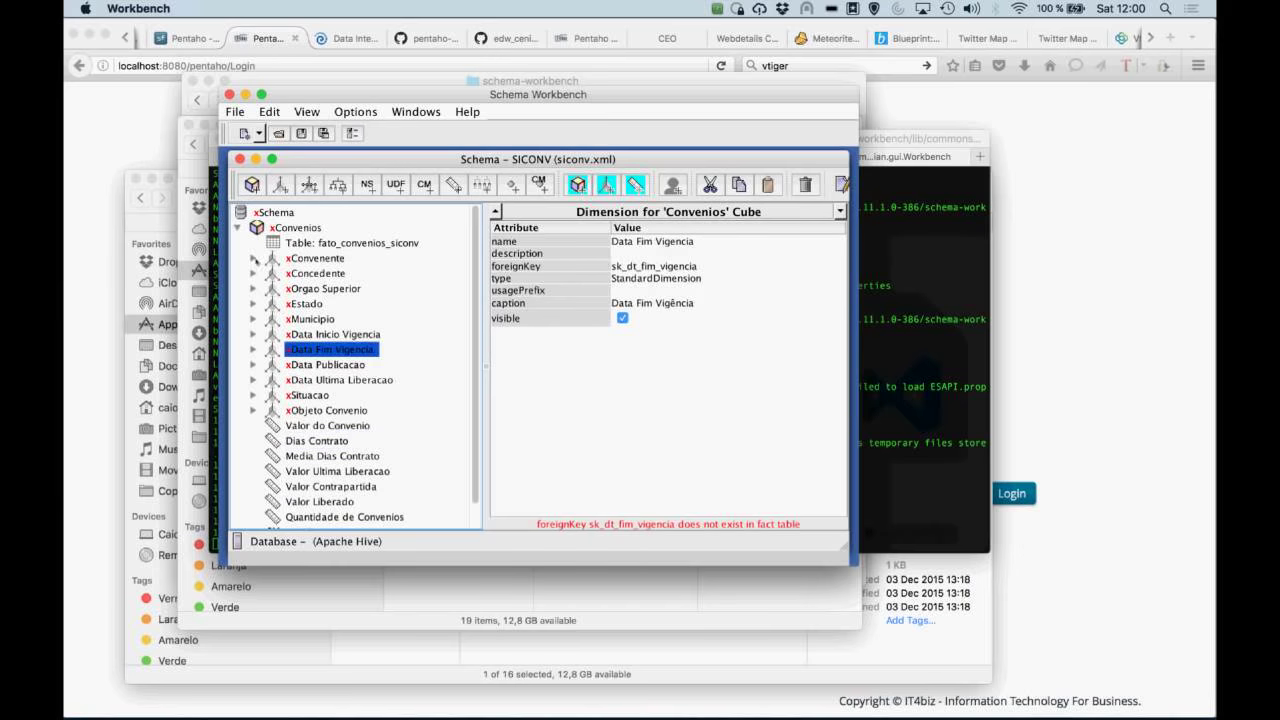
Expand the Convenente dimension and hierarchy down to its level, then bring Firefox forward.
{"action": "left_click", "coordinate": [253, 258]}
{"action": "left_click", "coordinate": [330, 273]}
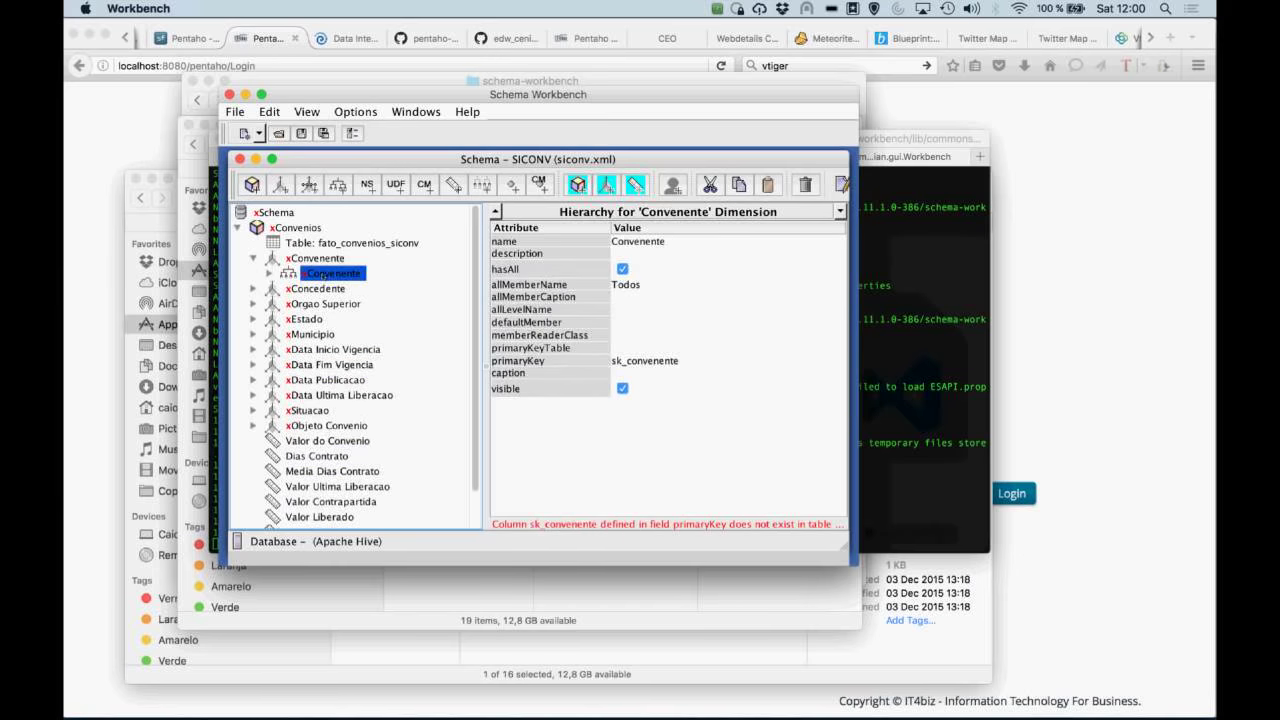
{"action": "double_click", "coordinate": [330, 273]}
{"action": "left_click", "coordinate": [362, 290]}
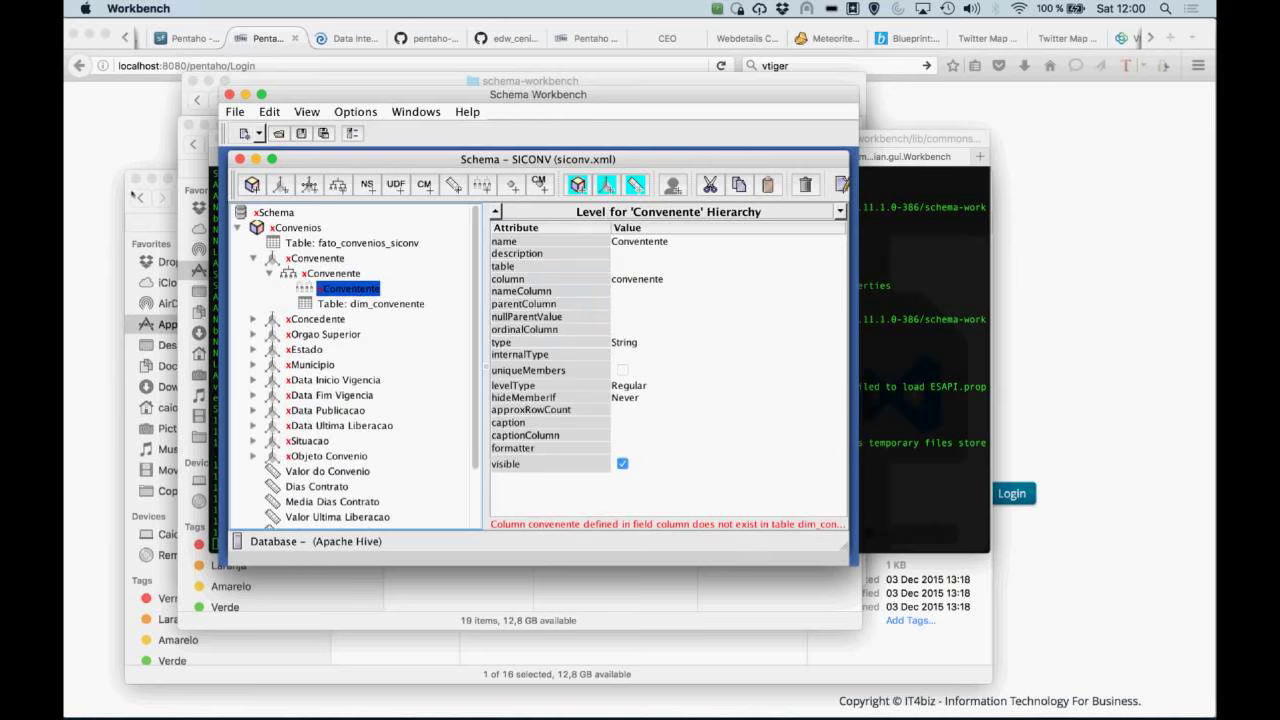
{"action": "left_click", "coordinate": [117, 163]}
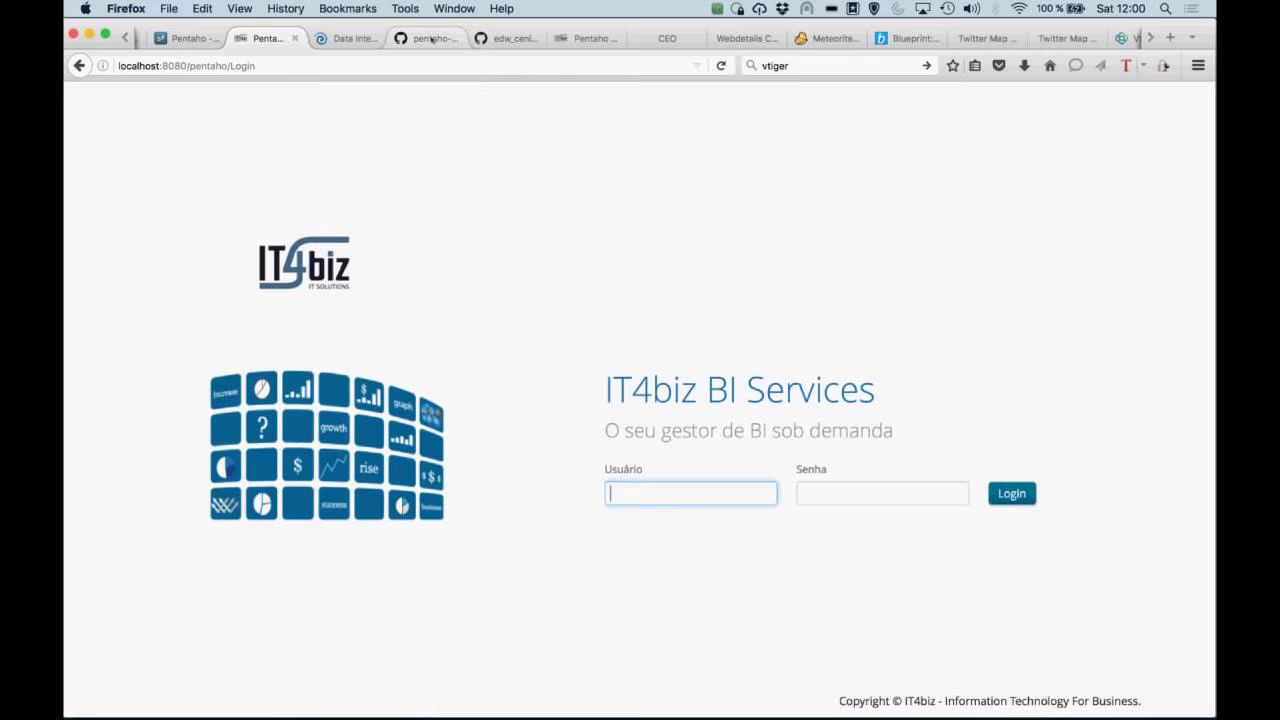
From the pentaho-training GitHub tab, load the github.com/it4dgroup organization page.
{"action": "left_click", "coordinate": [432, 38]}
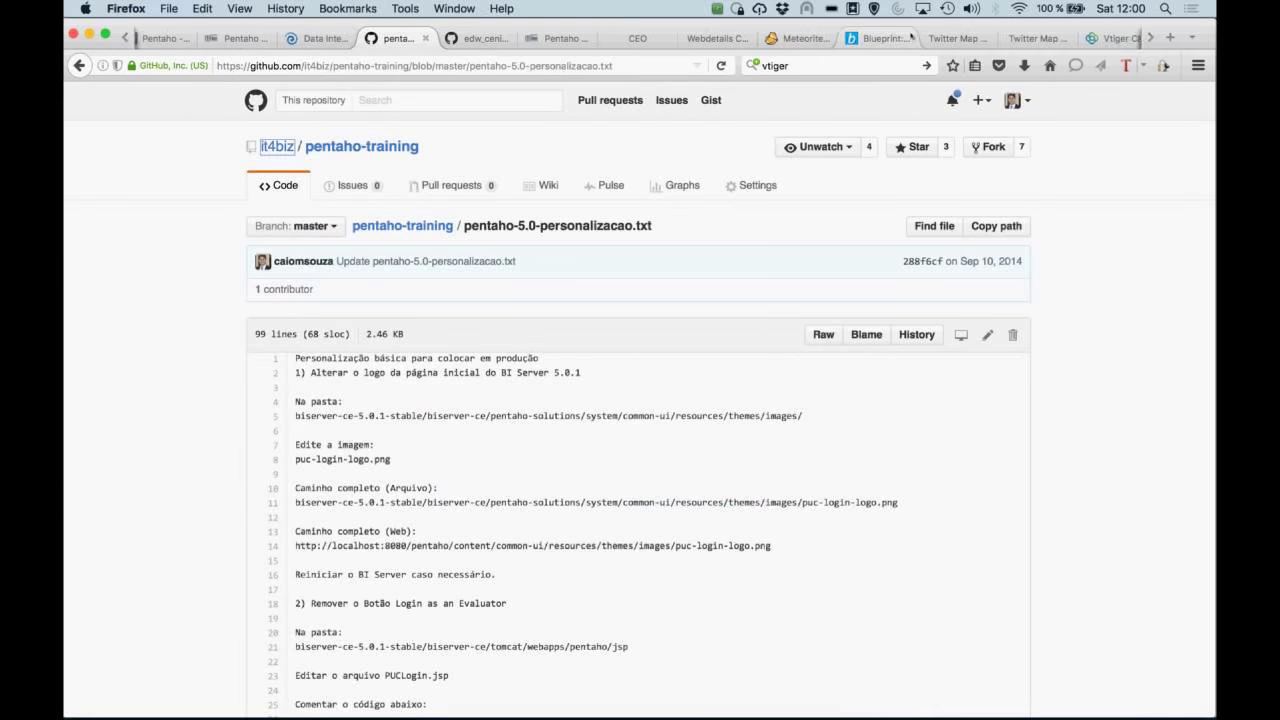
{"action": "left_click", "coordinate": [455, 40]}
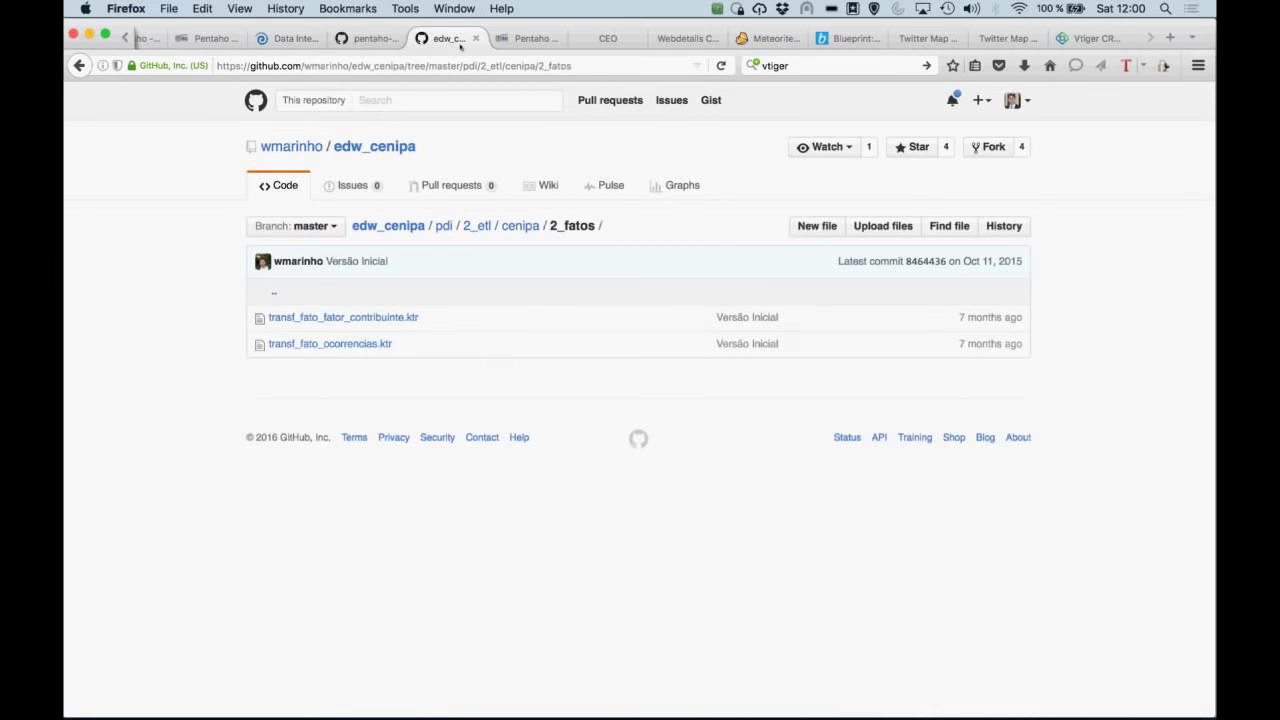
{"action": "left_click", "coordinate": [386, 40]}
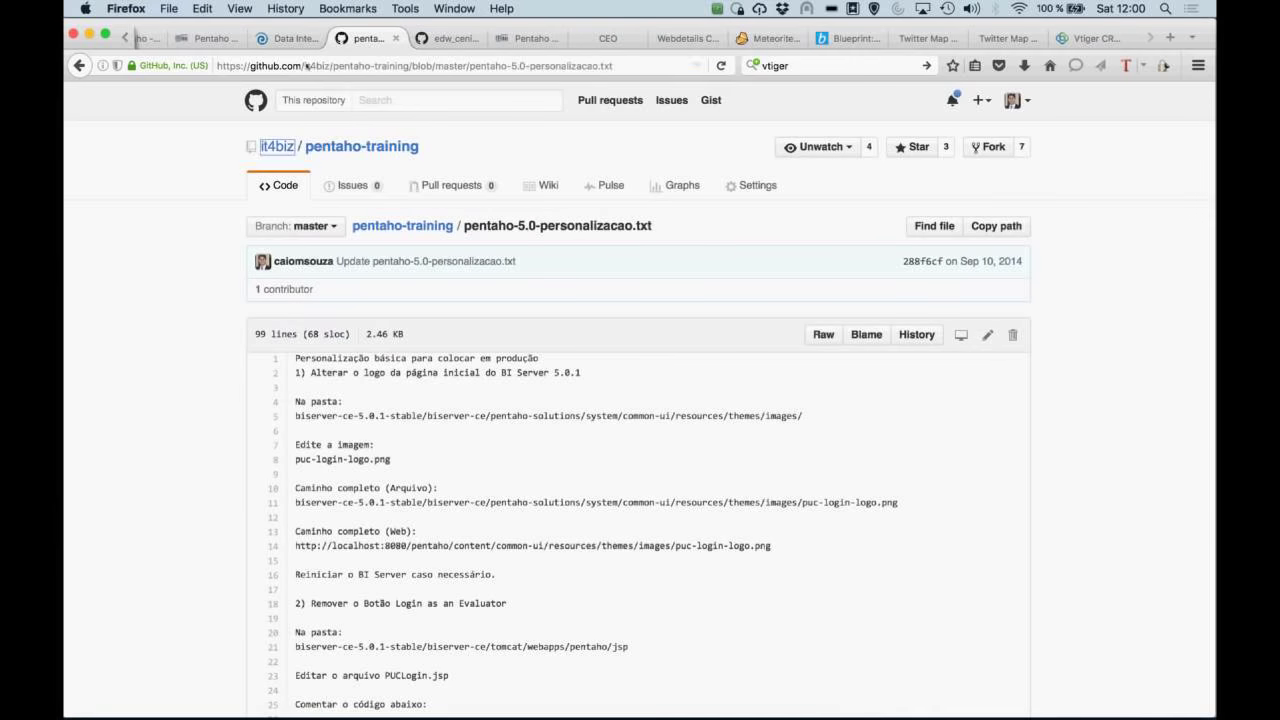
{"action": "left_click_drag", "start_coordinate": [305, 66], "coordinate": [307, 120]}
{"action": "key", "text": "BackSpace"}
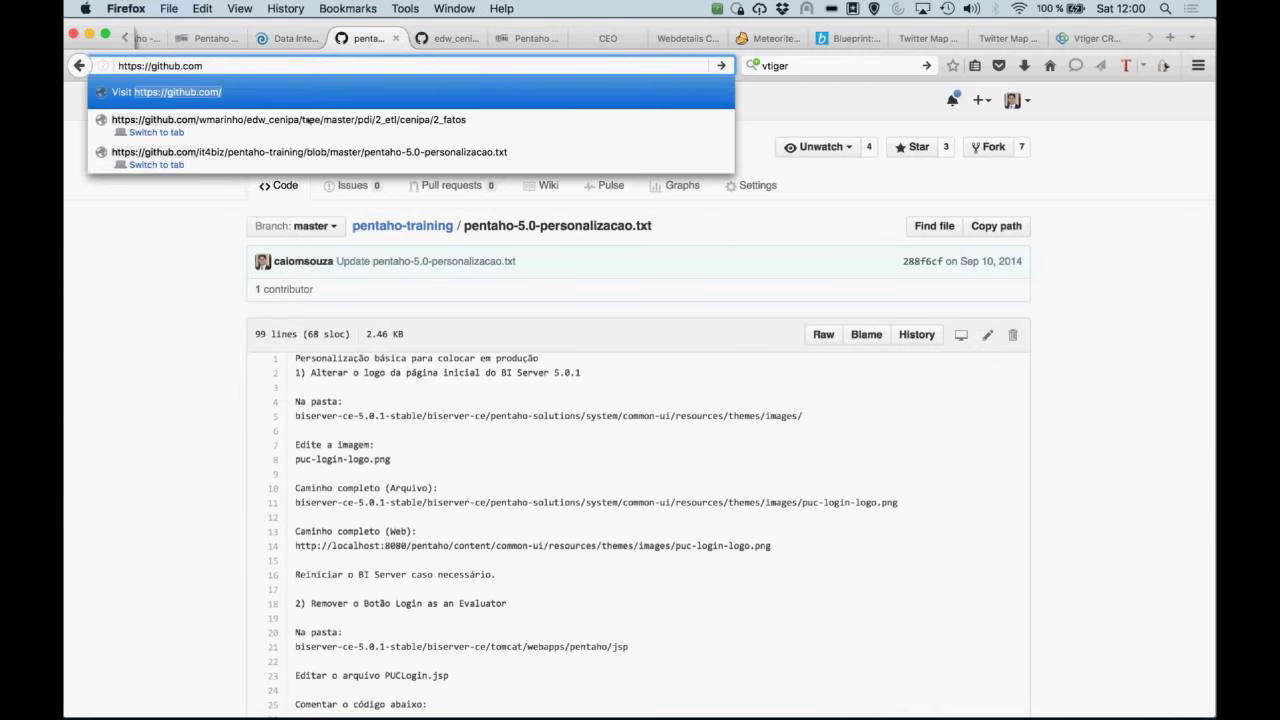
{"action": "type", "text": "/it4dg"}
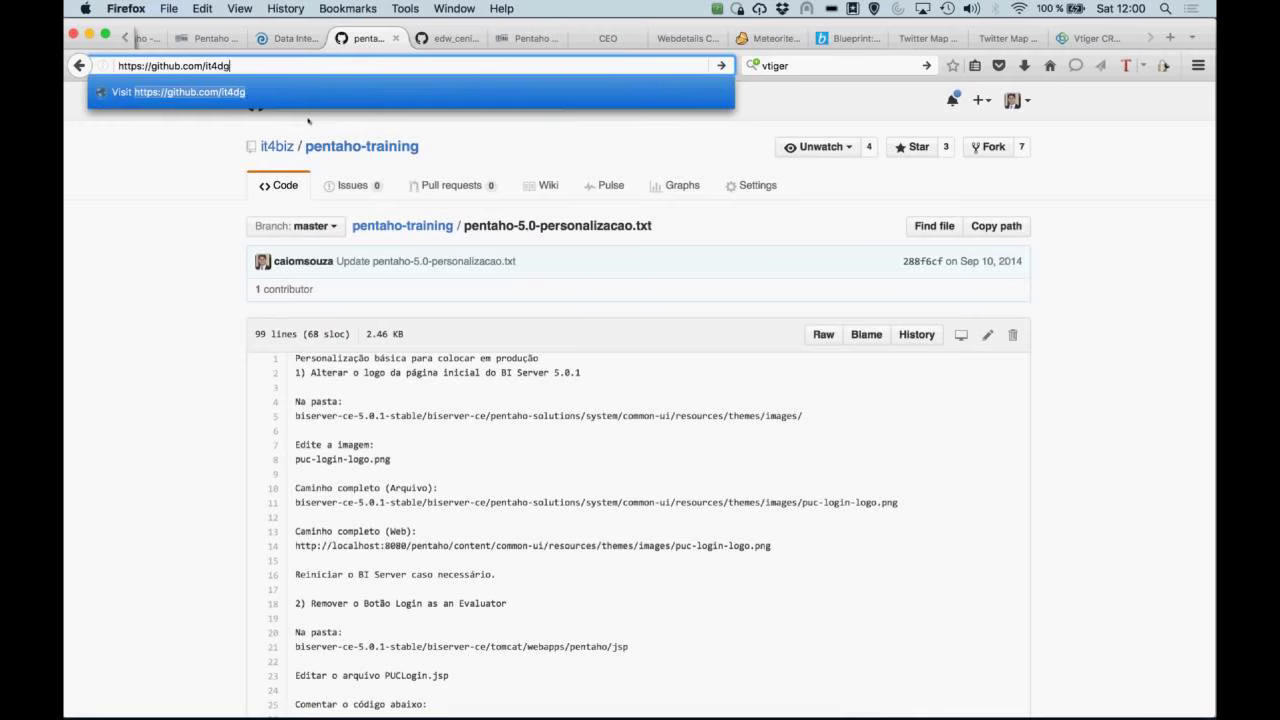
{"action": "type", "text": "rou"}
{"action": "type", "text": "p"}
{"action": "key", "text": "Return"}
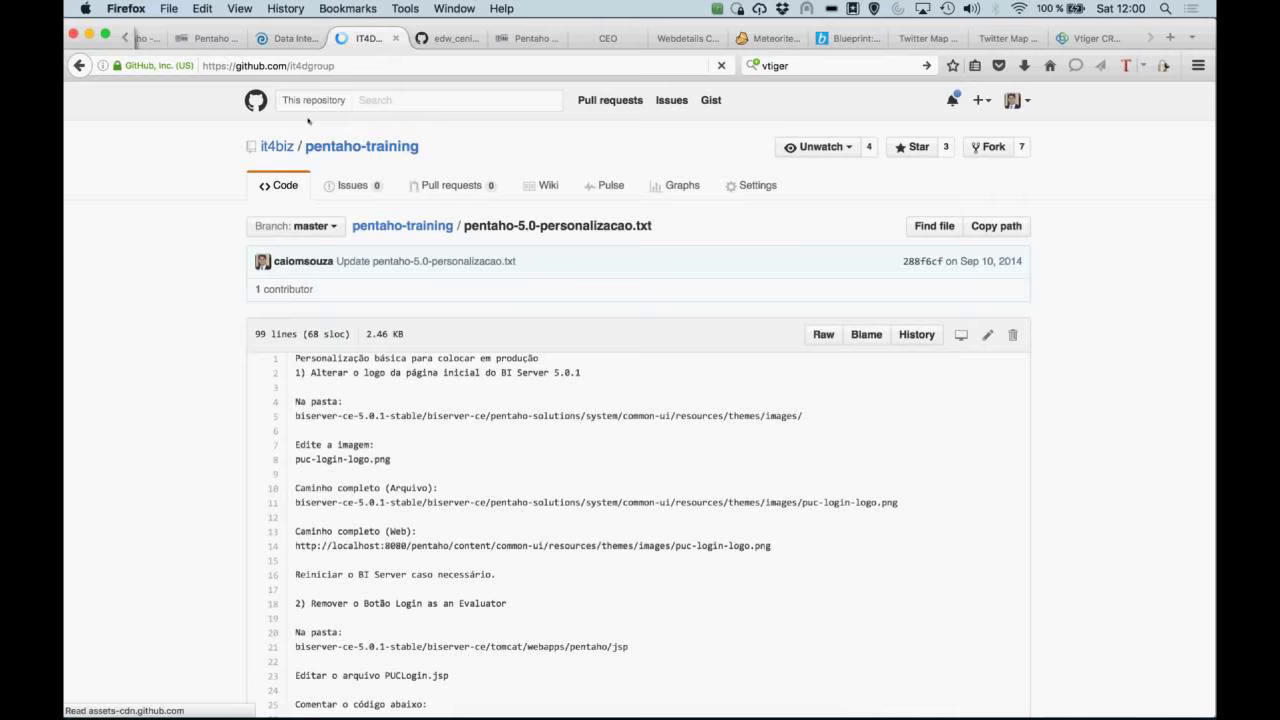
Scroll through the it4dgroup organization's repository list.
{"action": "scroll", "coordinate": [329, 461], "scroll_direction": "down", "scroll_amount": 5}
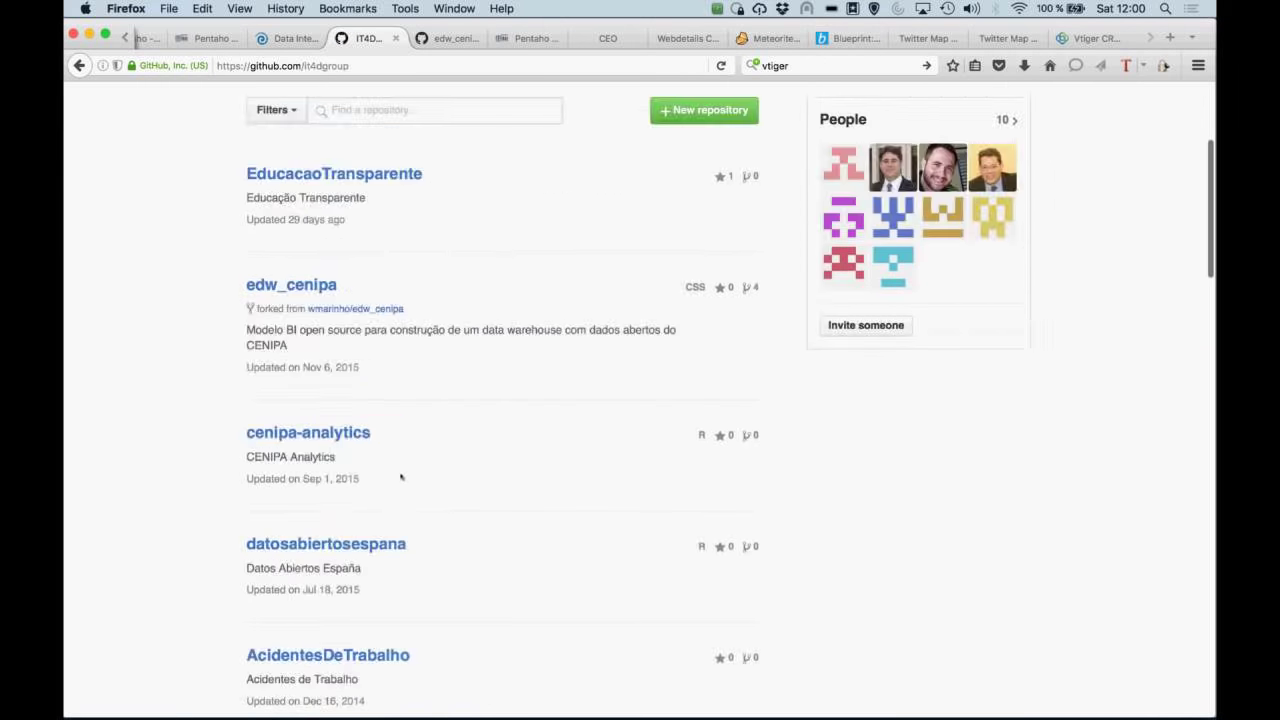
{"action": "scroll", "coordinate": [401, 477], "scroll_direction": "down", "scroll_amount": 5}
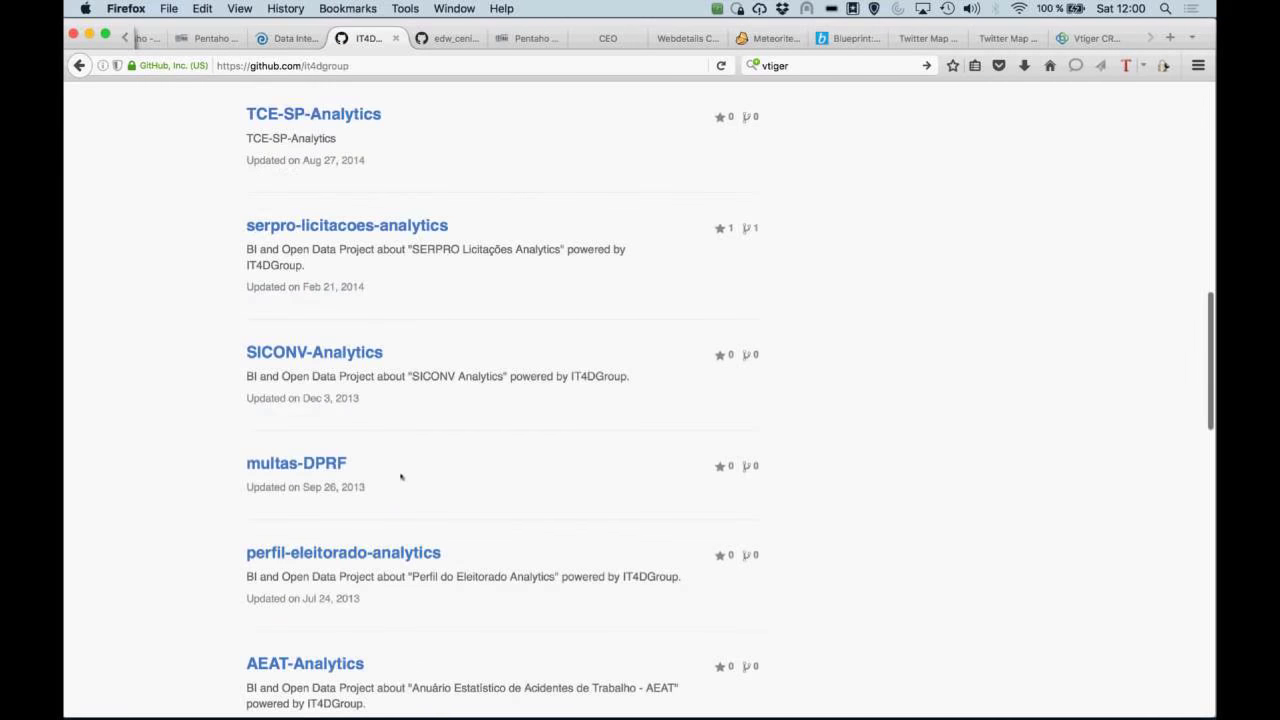
{"action": "scroll", "coordinate": [401, 477], "scroll_direction": "down", "scroll_amount": 4}
{"action": "scroll", "coordinate": [401, 477], "scroll_direction": "down", "scroll_amount": 5}
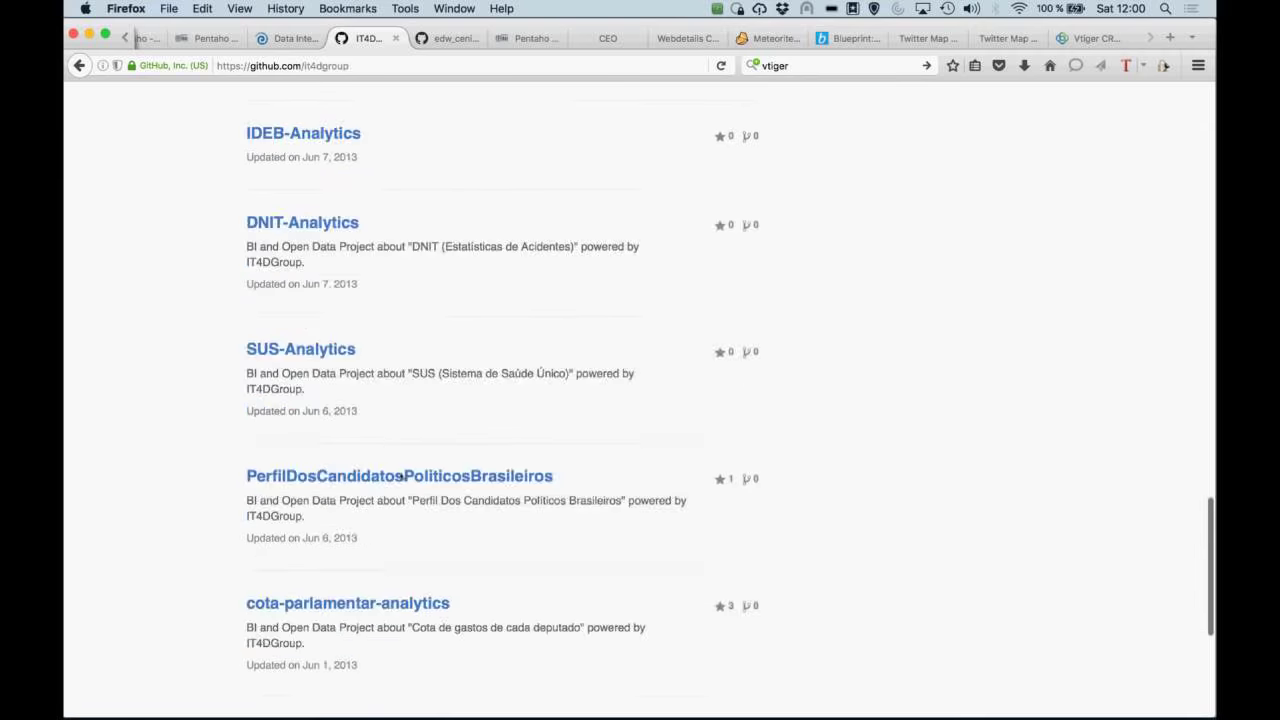
{"action": "scroll", "coordinate": [401, 477], "scroll_direction": "down", "scroll_amount": 4}
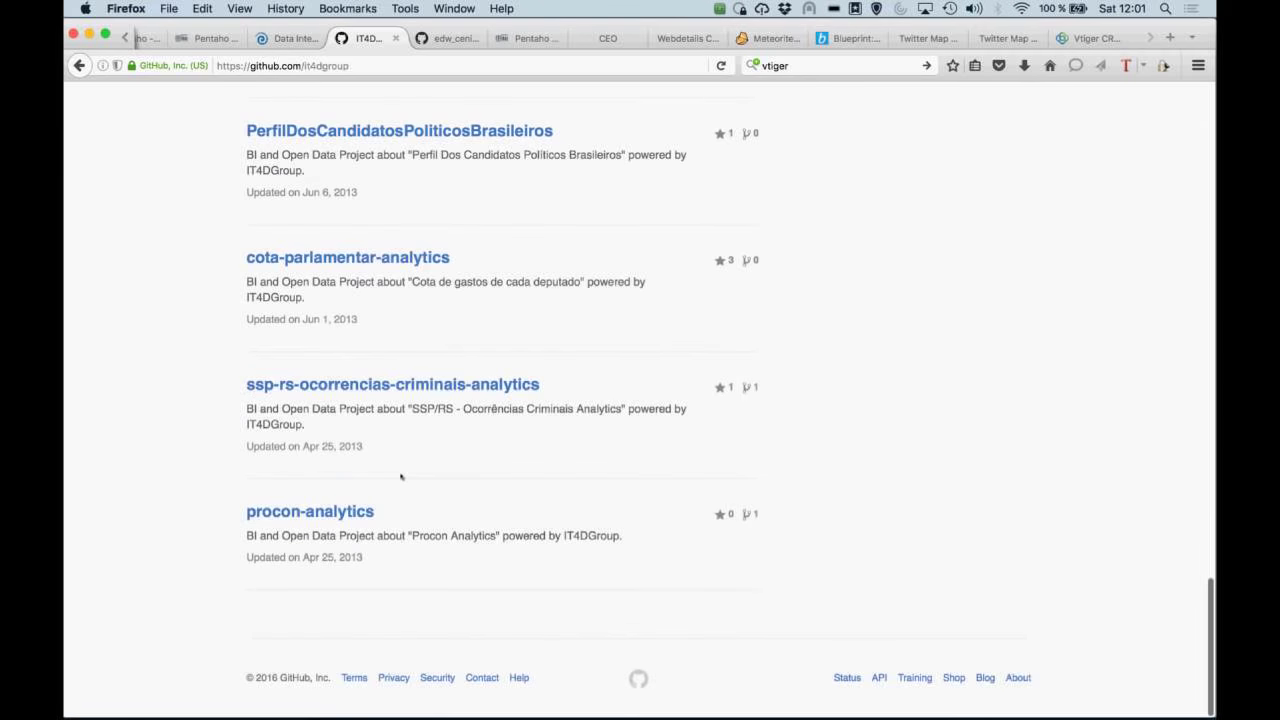
{"action": "scroll", "coordinate": [411, 356], "scroll_direction": "up", "scroll_amount": 1}
{"action": "scroll", "coordinate": [411, 356], "scroll_direction": "up", "scroll_amount": 4}
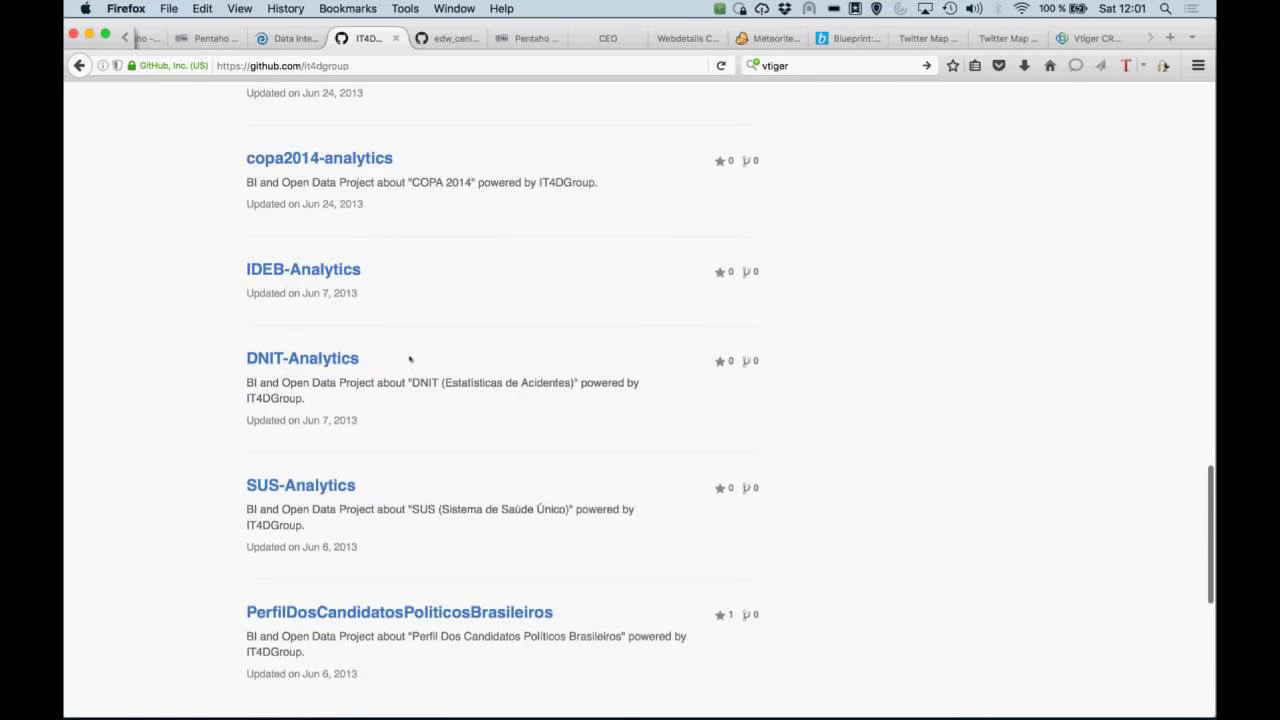
{"action": "scroll", "coordinate": [410, 358], "scroll_direction": "up", "scroll_amount": 5}
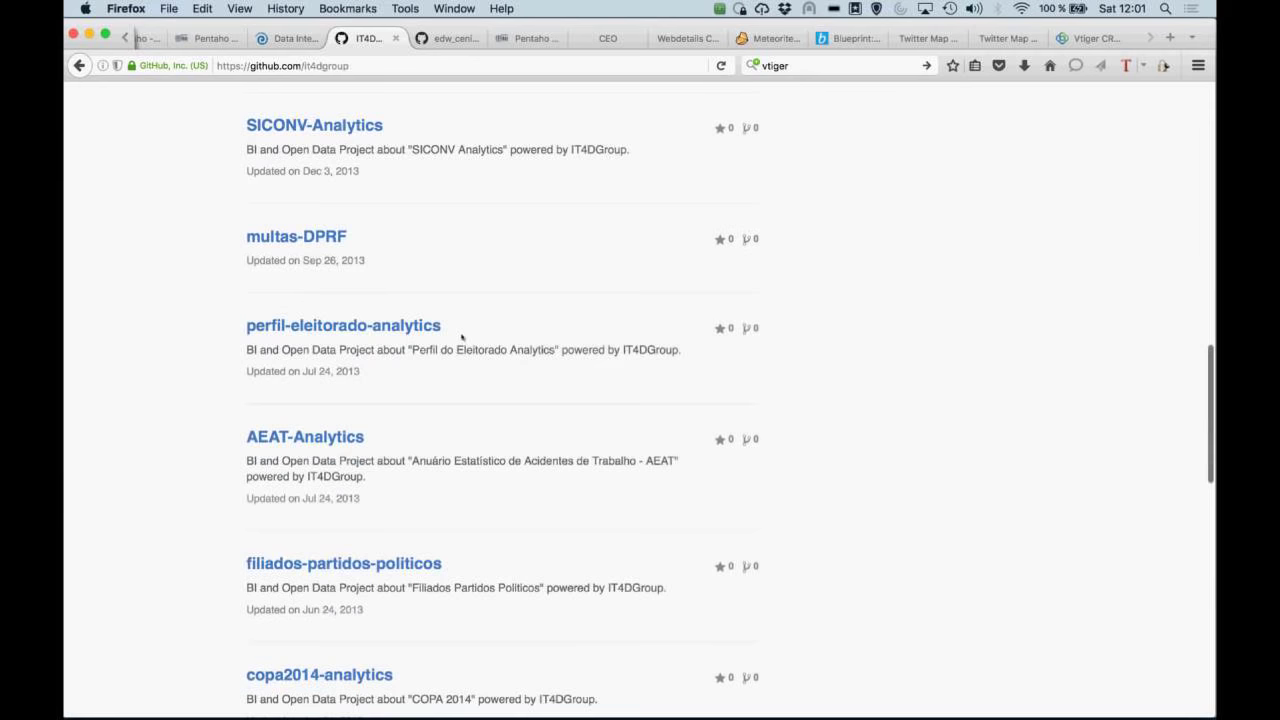
{"action": "scroll", "coordinate": [462, 337], "scroll_direction": "up", "scroll_amount": 1}
Open siconv.xml from the SICONV-Analytics repository's cubo folder.
{"action": "left_click", "coordinate": [300, 263]}
{"action": "left_click", "coordinate": [280, 366]}
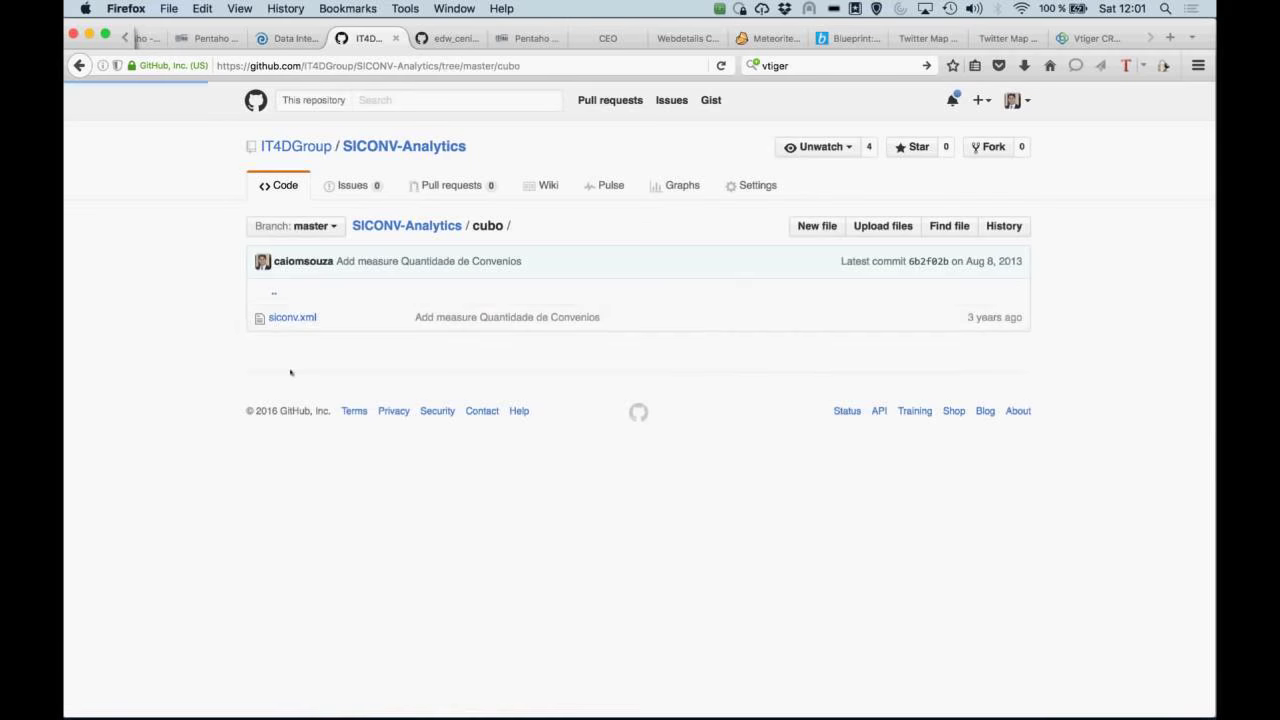
{"action": "left_click", "coordinate": [300, 318]}
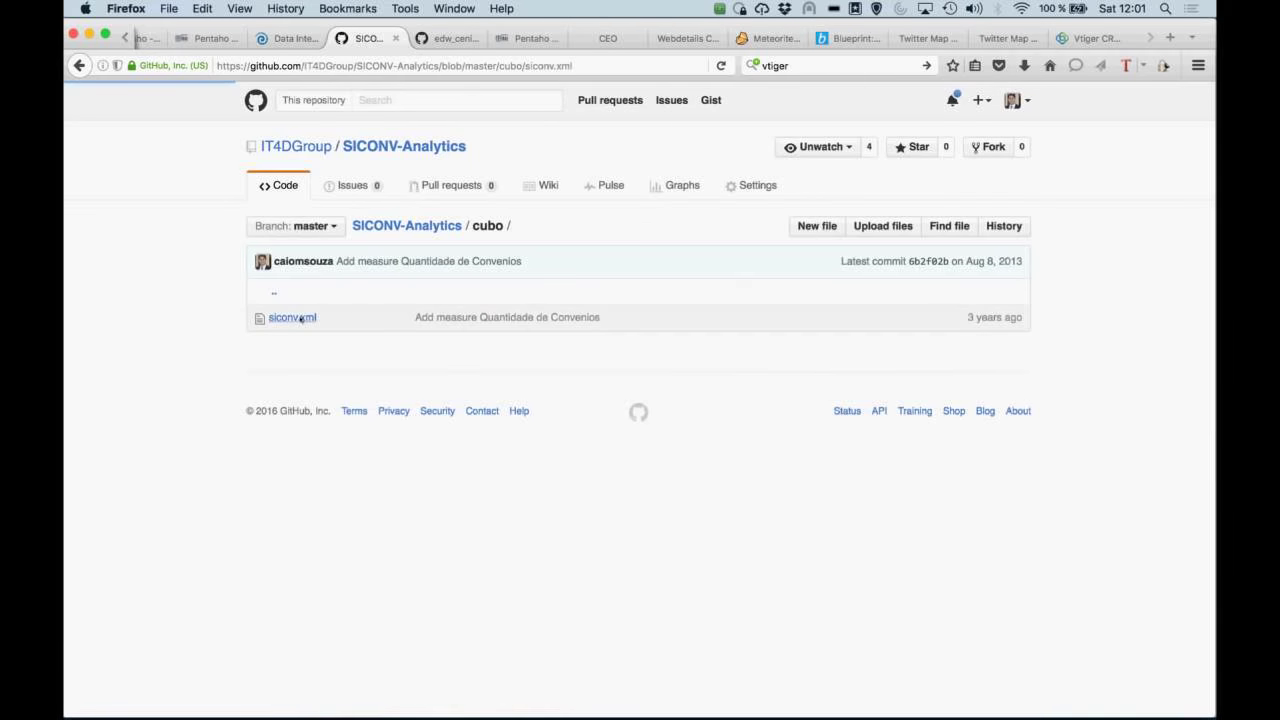
Scroll through the siconv.xml XML to read its dimensions and measures.
{"action": "left_click_drag", "start_coordinate": [434, 373], "coordinate": [337, 502]}
{"action": "scroll", "coordinate": [440, 393], "scroll_direction": "down", "scroll_amount": 3}
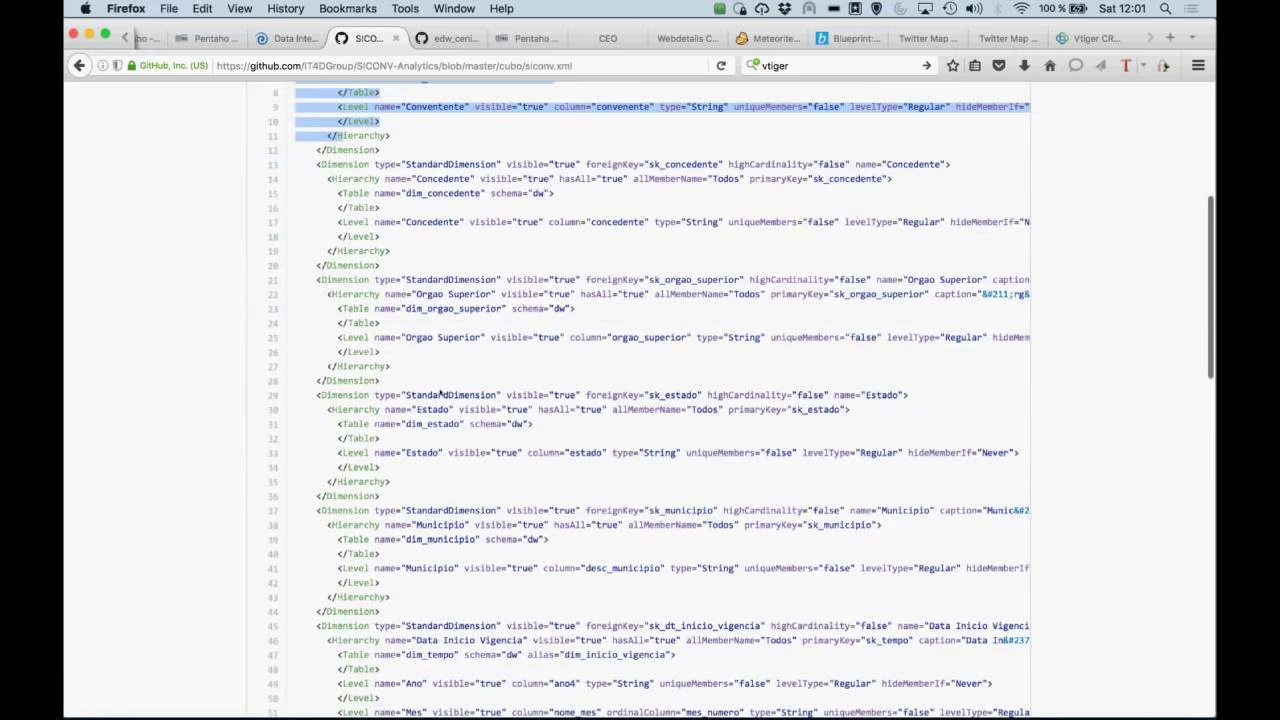
{"action": "scroll", "coordinate": [440, 393], "scroll_direction": "down", "scroll_amount": 10}
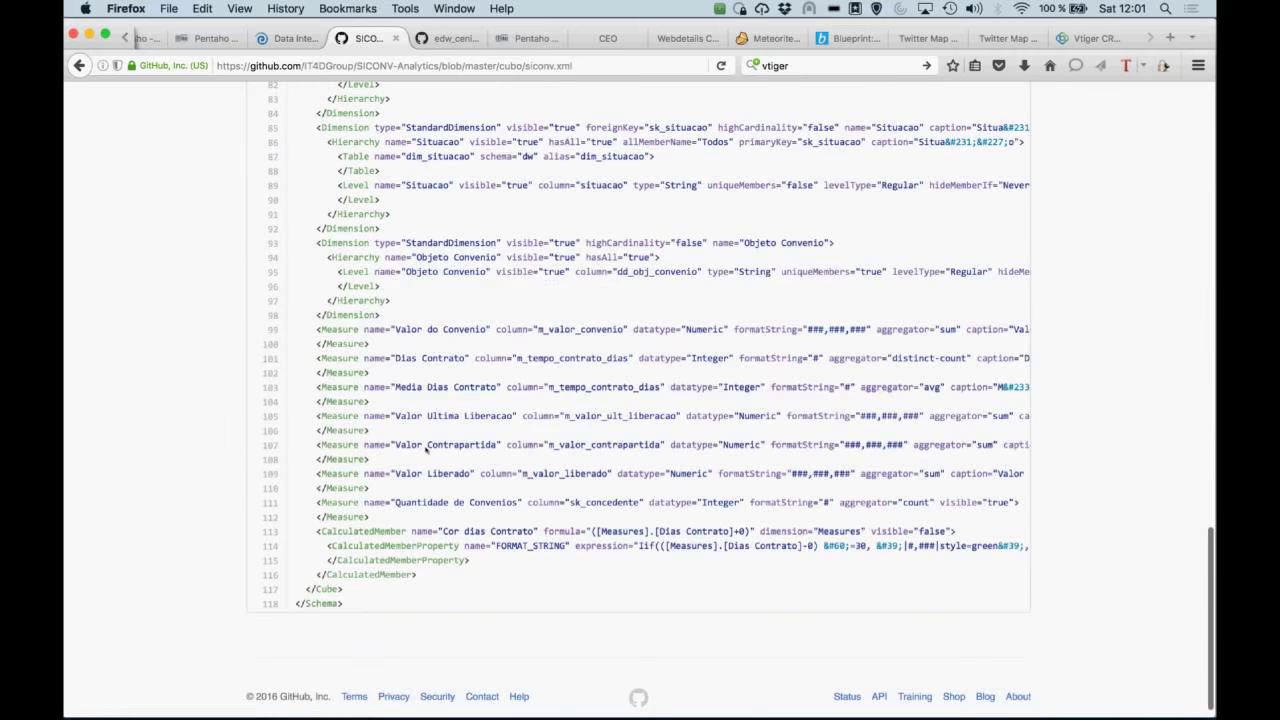
{"action": "scroll", "coordinate": [426, 449], "scroll_direction": "down", "scroll_amount": 1}
{"action": "left_click_drag", "start_coordinate": [392, 455], "coordinate": [508, 271]}
{"action": "left_click", "coordinate": [508, 271]}
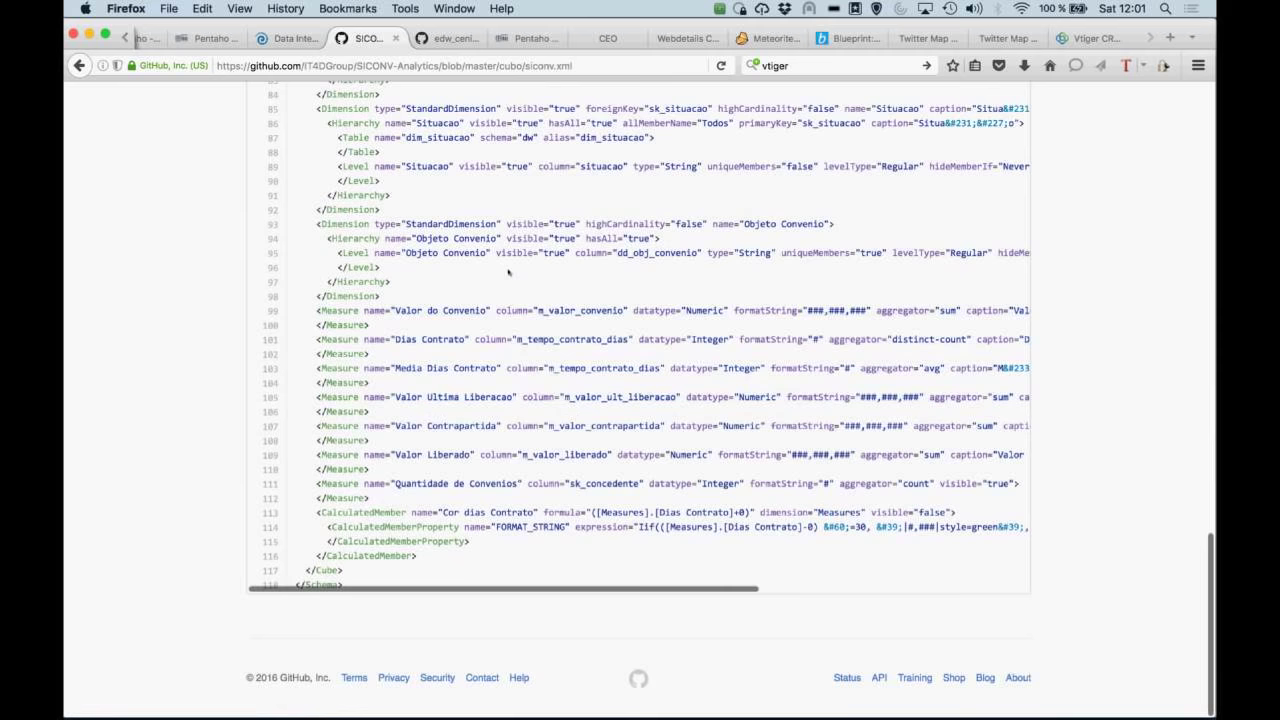
{"action": "scroll", "coordinate": [508, 271], "scroll_direction": "up", "scroll_amount": 15}
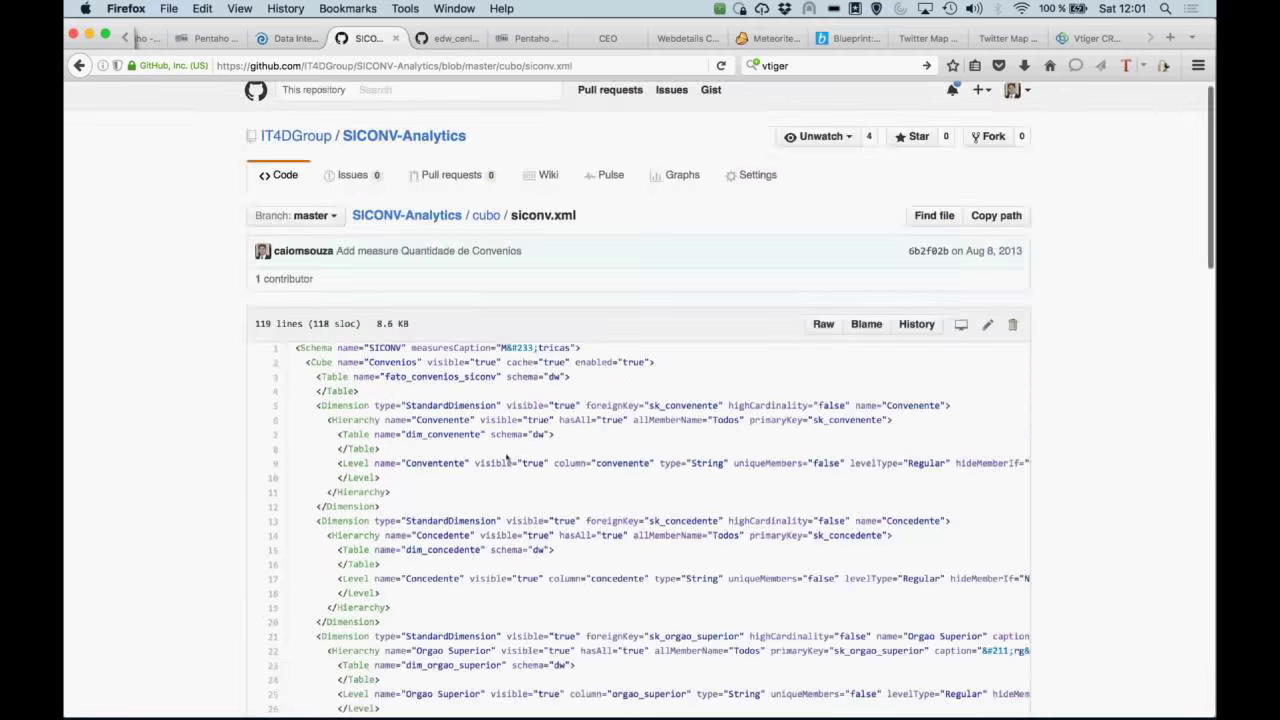
{"action": "scroll", "coordinate": [507, 458], "scroll_direction": "down", "scroll_amount": 2}
{"action": "key", "text": "super+Tab"}
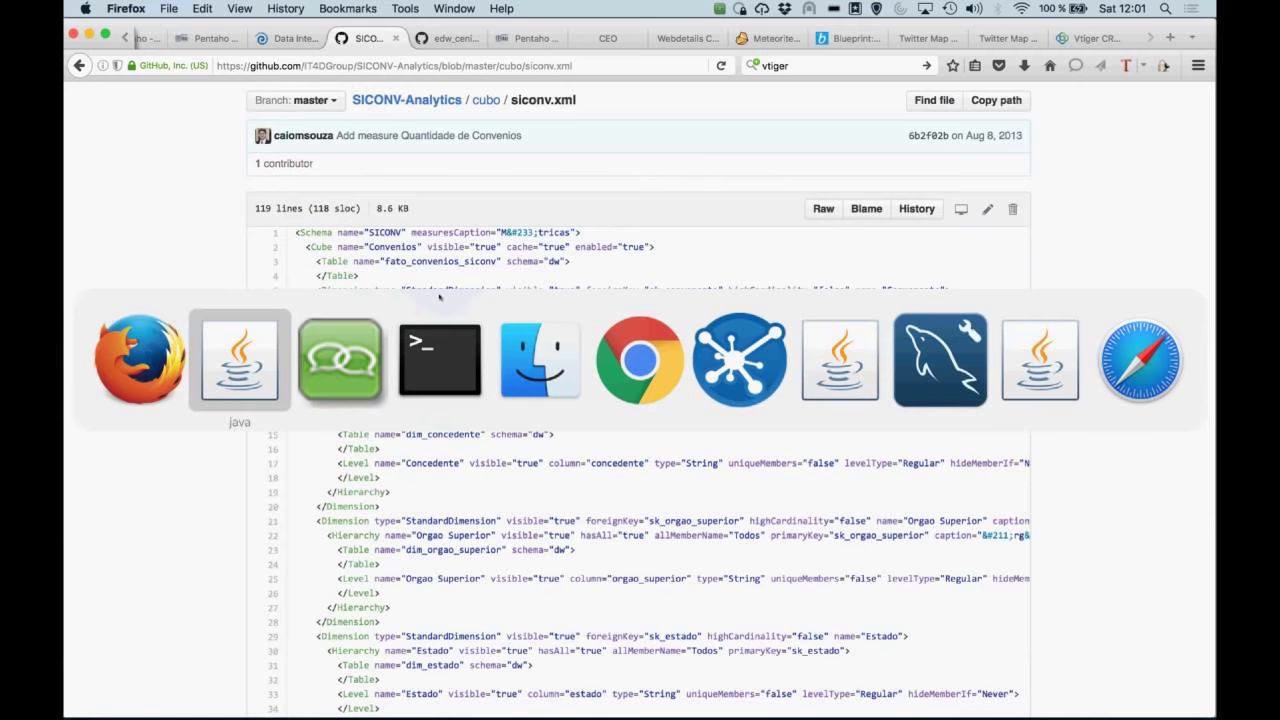
{"action": "key", "text": "super+Tab"}
{"action": "key", "text": "super+Tab"}
{"action": "key", "text": "super+Tab"}
{"action": "key", "text": "super+Tab"}
{"action": "key", "text": "super+Tab"}
{"action": "key", "text": "super+Tab"}
{"action": "key", "text": "super+Tab"}
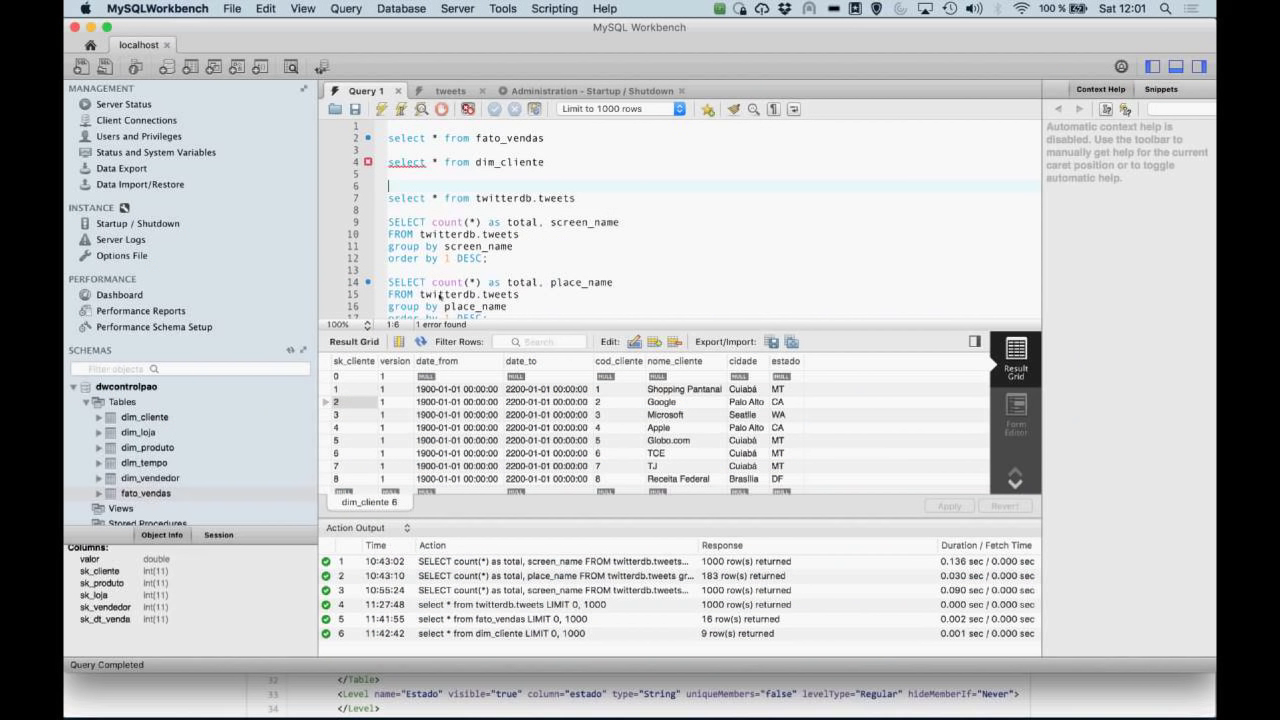
{"action": "left_click", "coordinate": [150, 478]}
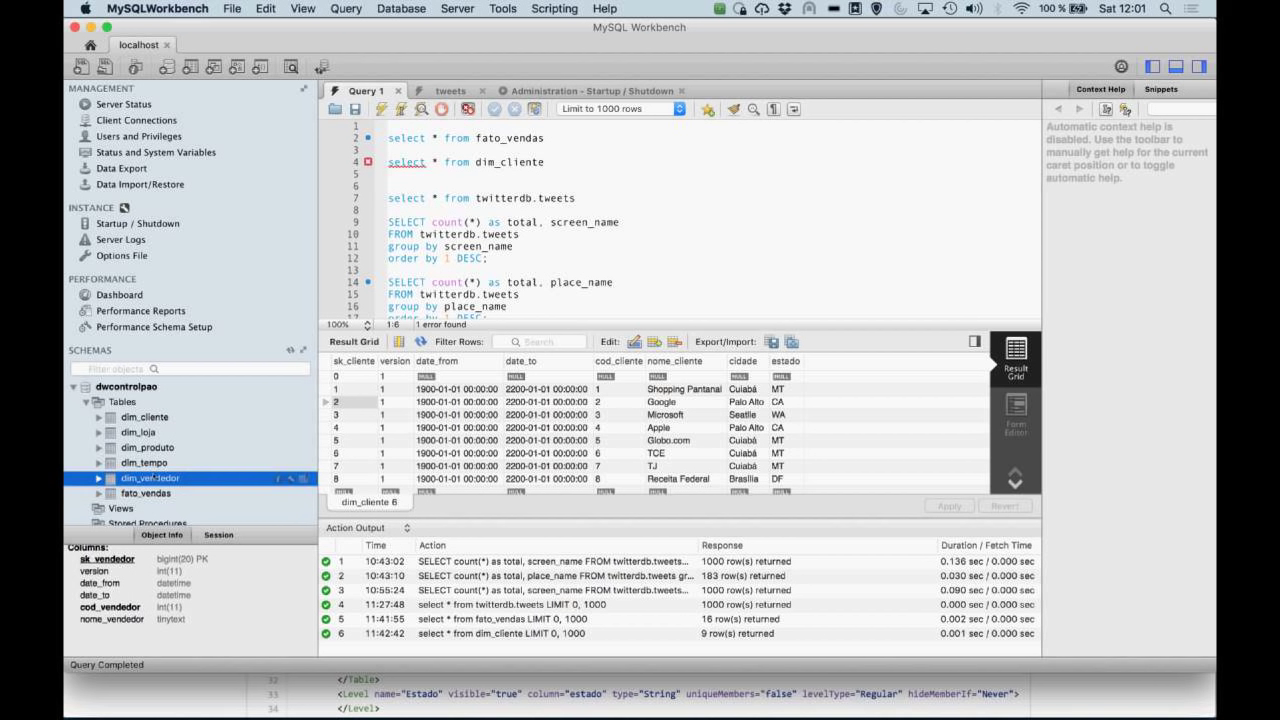
{"action": "key", "text": "super+Tab"}
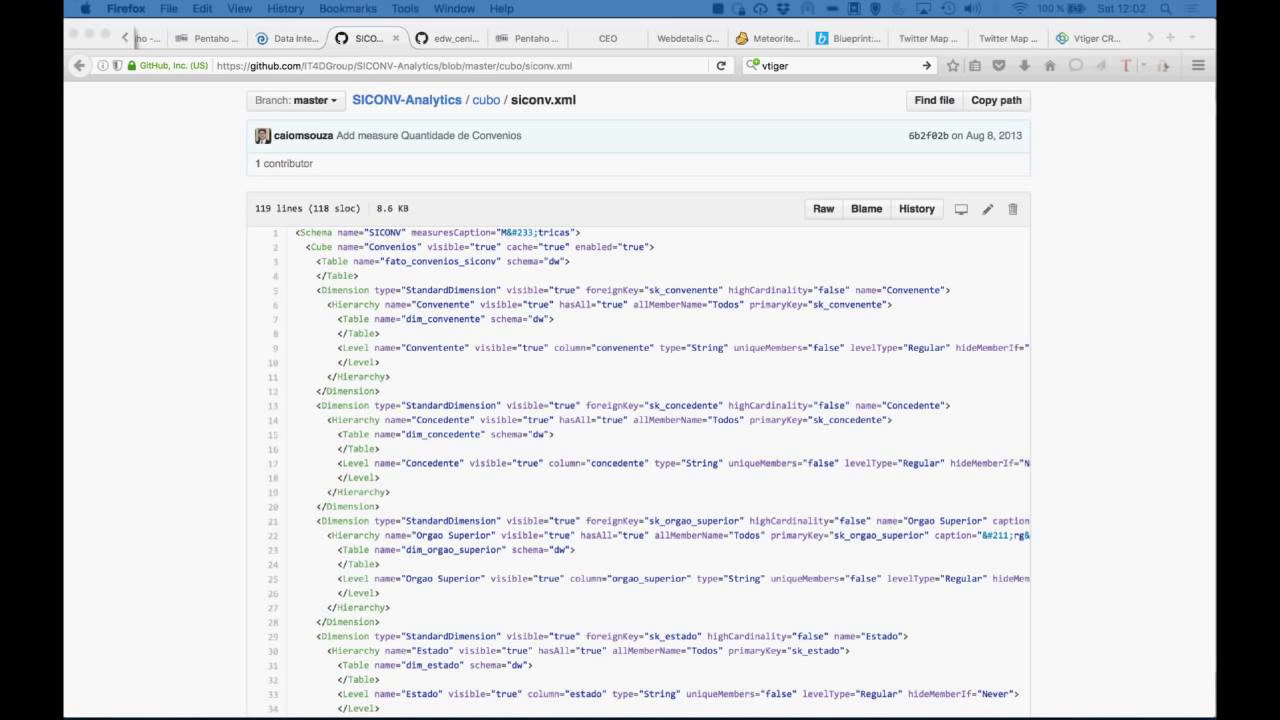
Search the web for 'info center pentaho' from Firefox's search field.
{"action": "left_click", "coordinate": [528, 62]}
{"action": "left_click", "coordinate": [533, 78]}
{"action": "left_click", "coordinate": [563, 66]}
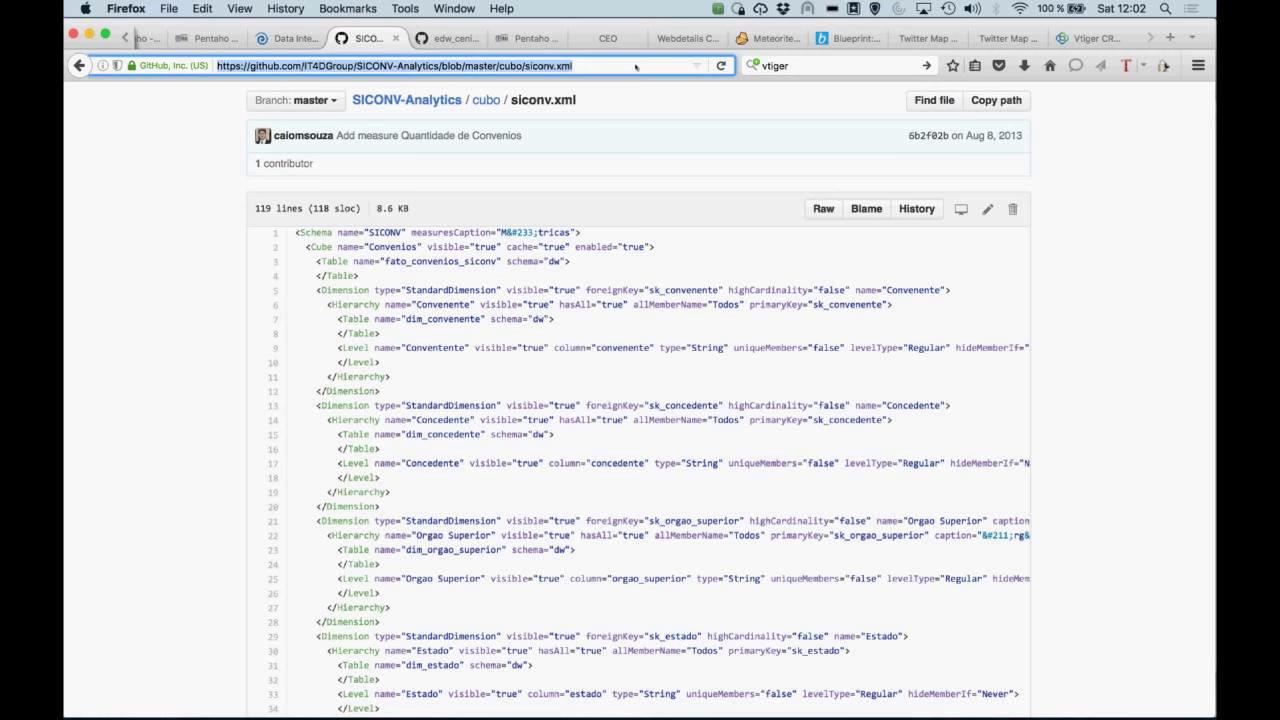
{"action": "left_click", "coordinate": [843, 66]}
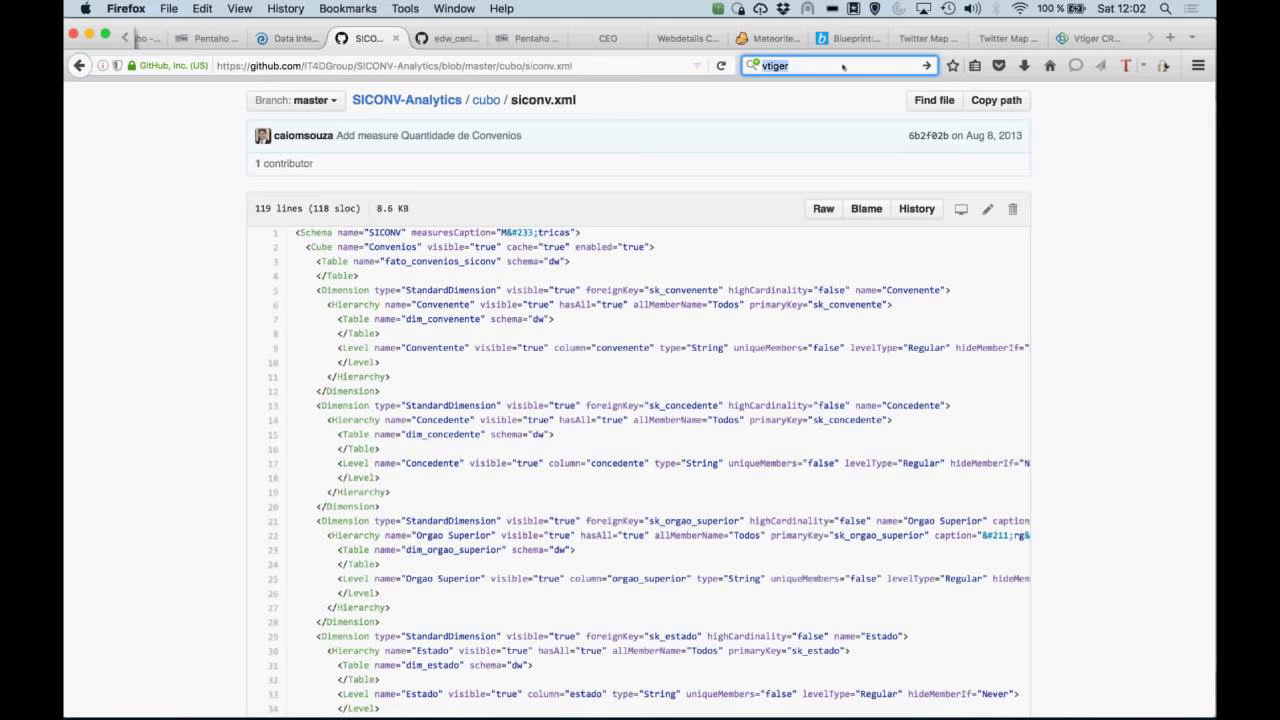
{"action": "type", "text": "info center pentaho"}
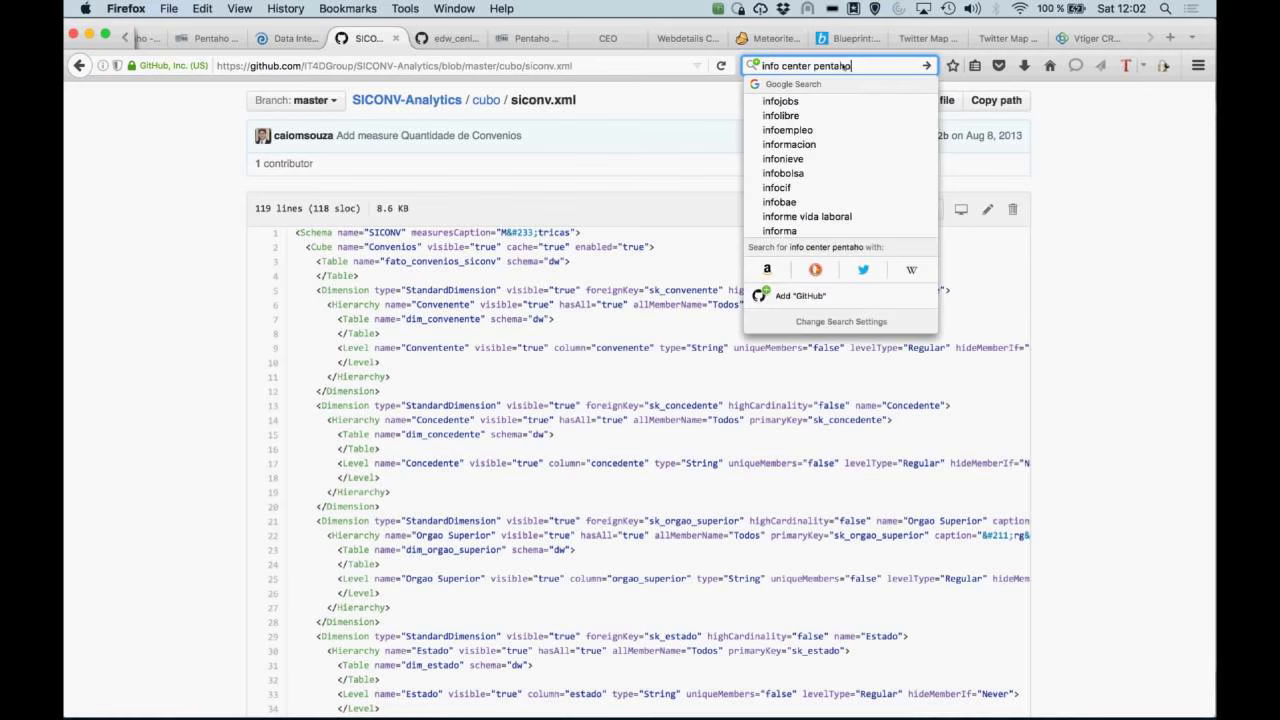
{"action": "key", "text": "Return"}
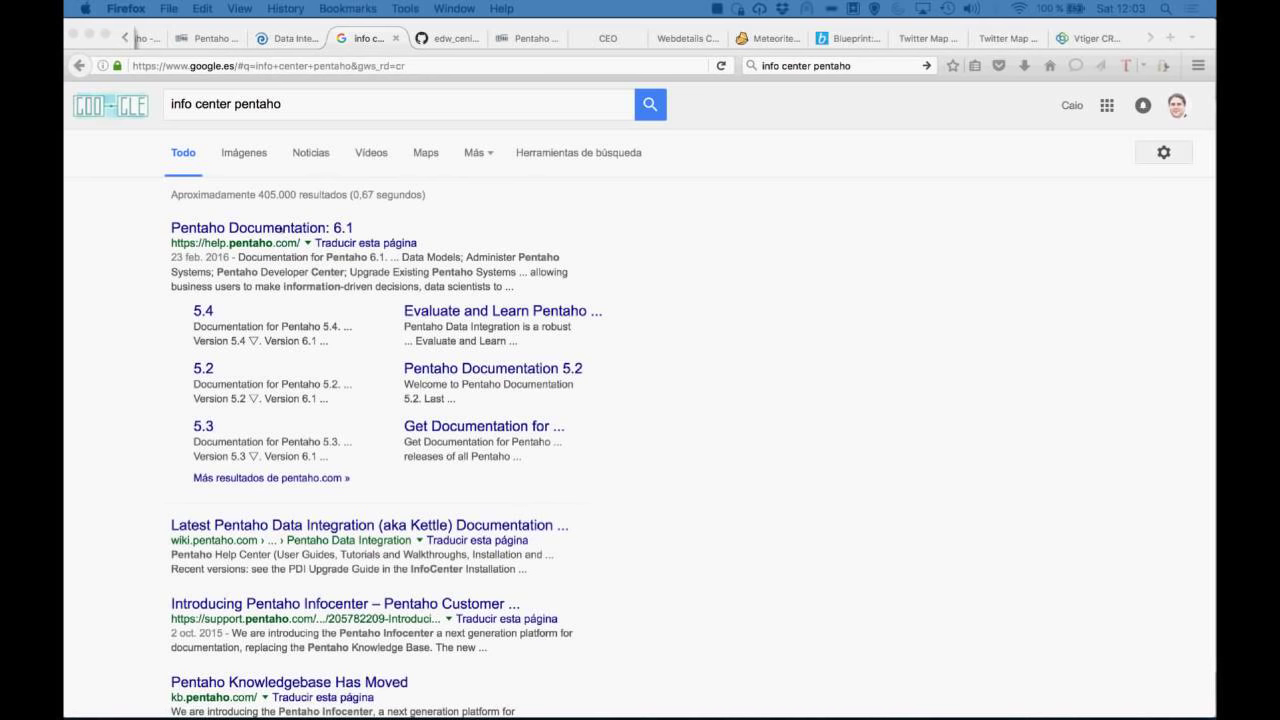
Open the Pentaho Documentation: 6.1 result, copy its address, and move the meeting panel over it.
{"action": "left_click", "coordinate": [280, 228]}
{"action": "left_click", "coordinate": [280, 228]}
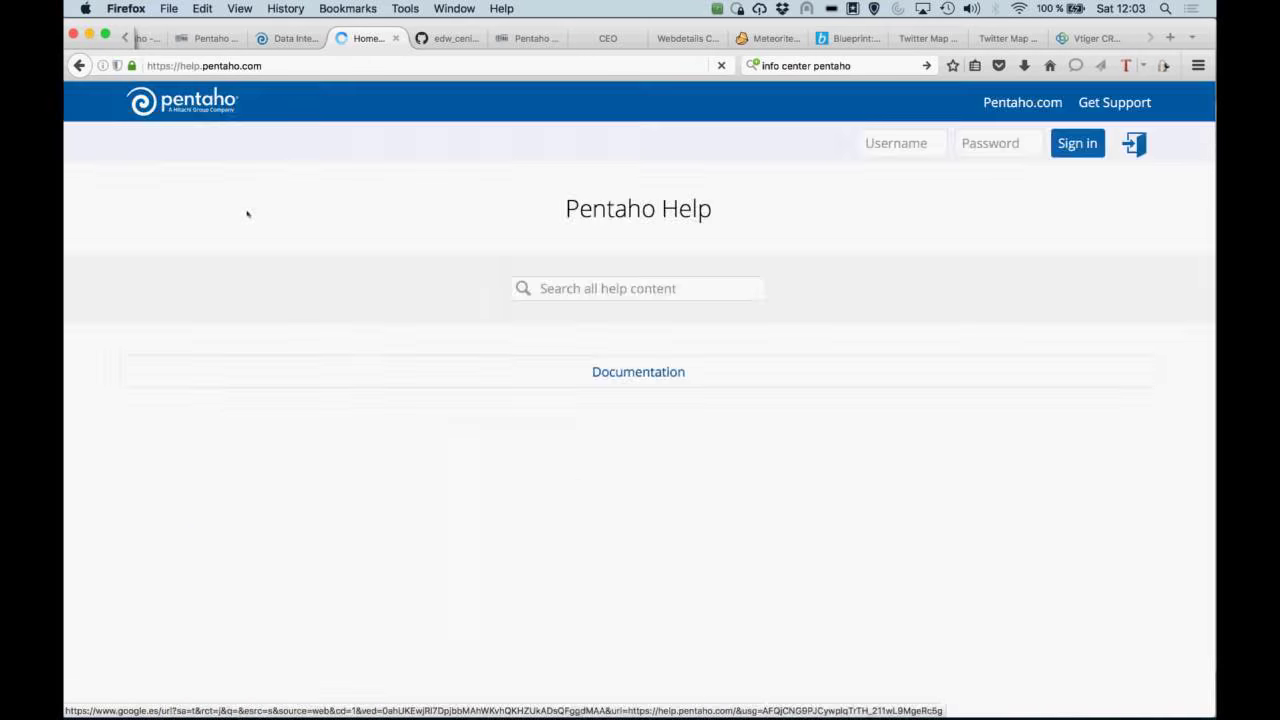
{"action": "left_click", "coordinate": [327, 63]}
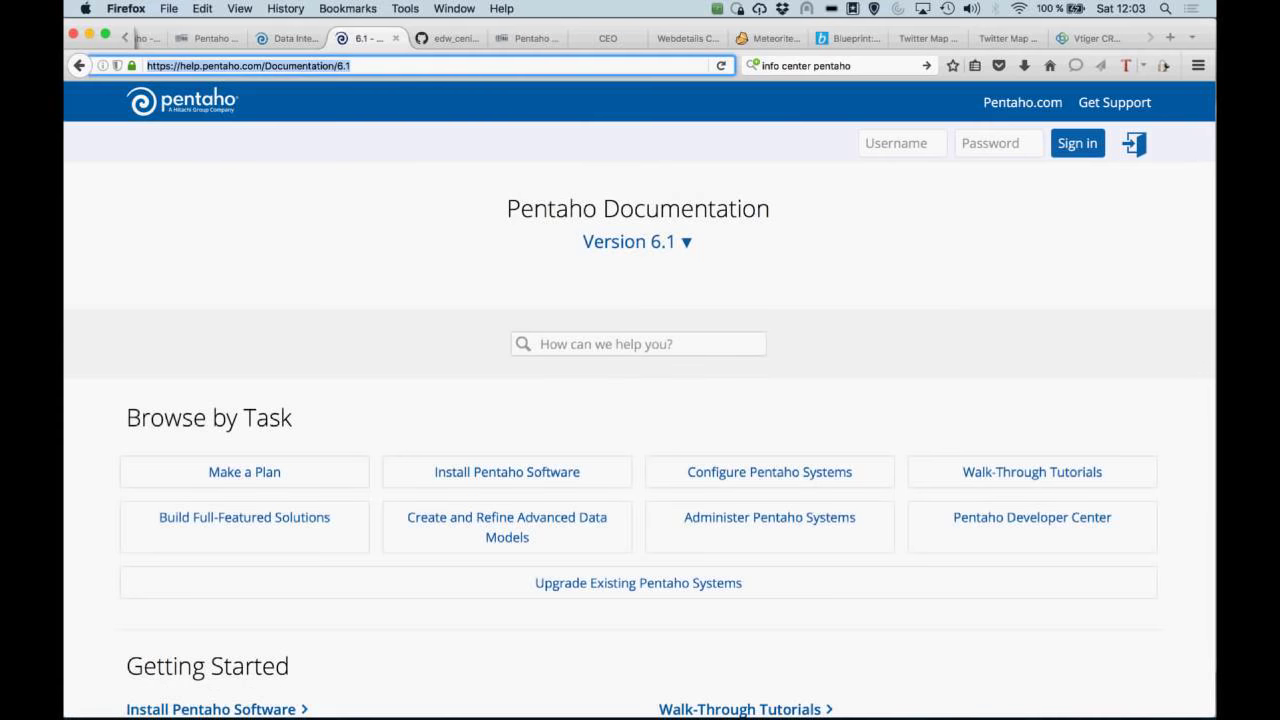
{"action": "key", "text": "super+Tab"}
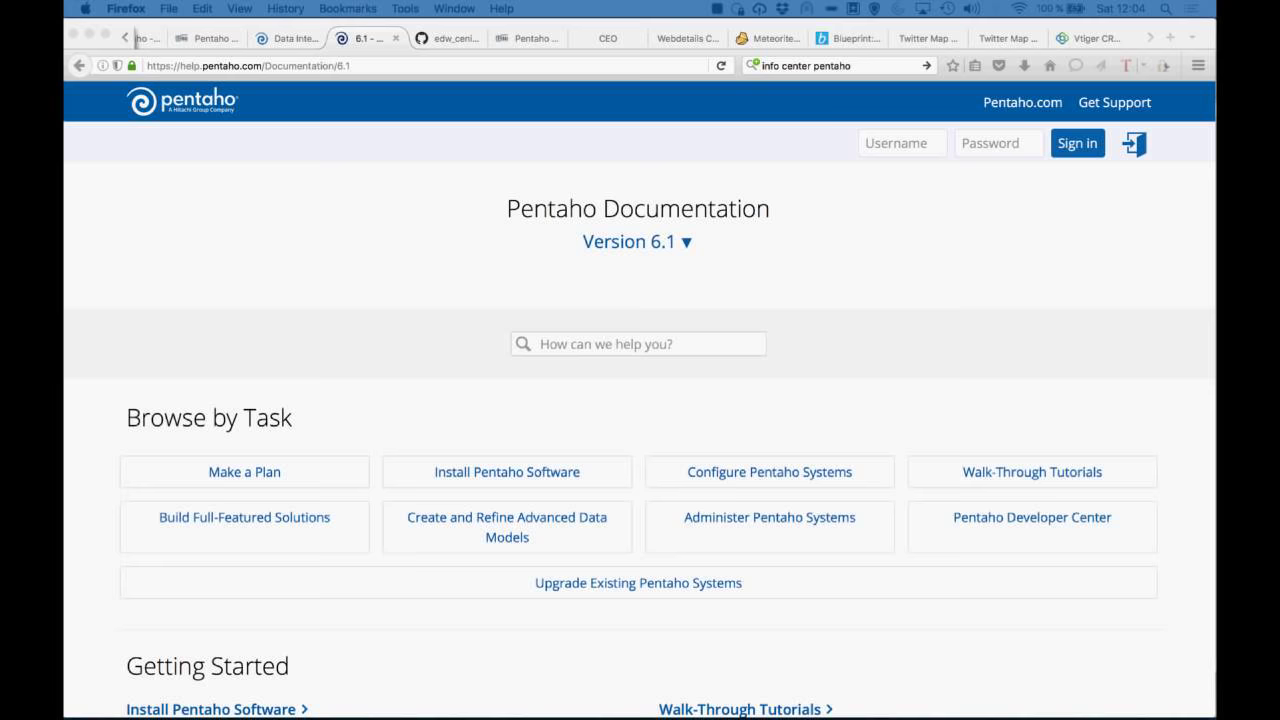
{"action": "mouse_move", "coordinate": [92, 144]}
{"action": "left_click_drag", "start_coordinate": [92, 144], "coordinate": [931, 71]}
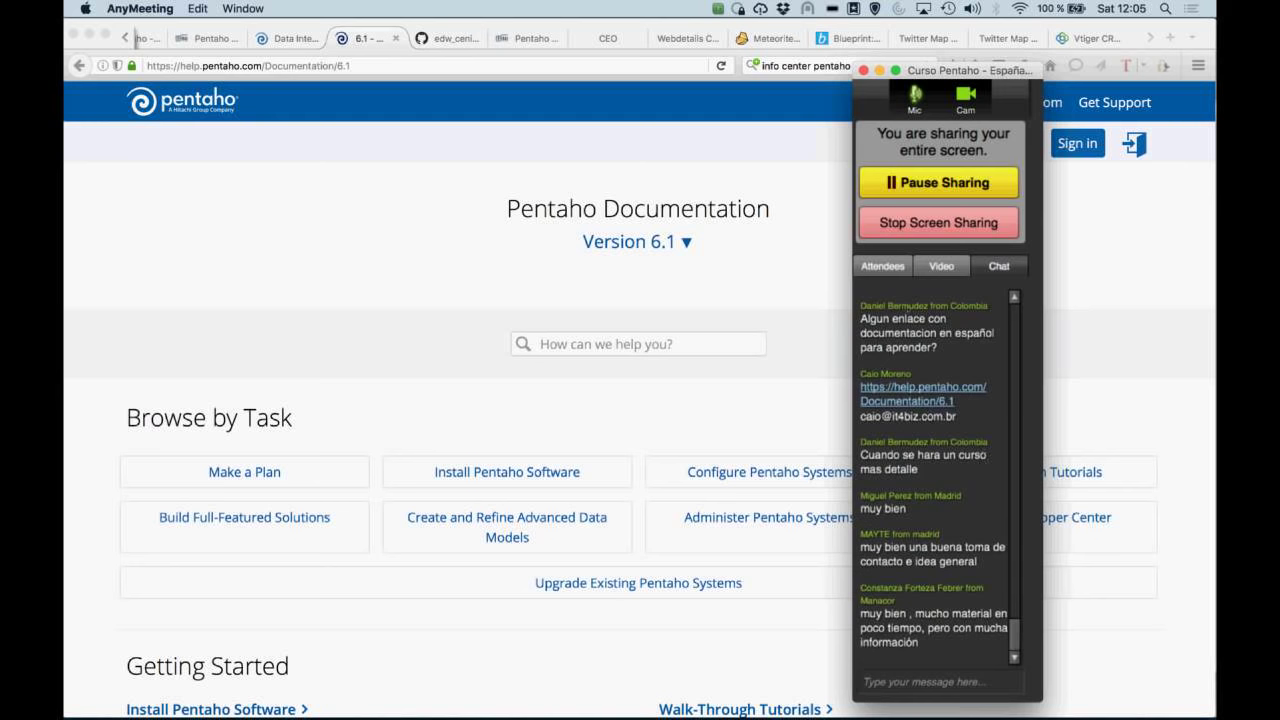
Search YouTube for 'obras do pac' and open the Projeto Aplicativo Obras do PAC video.
{"action": "left_click", "coordinate": [634, 67]}
{"action": "left_click", "coordinate": [634, 67]}
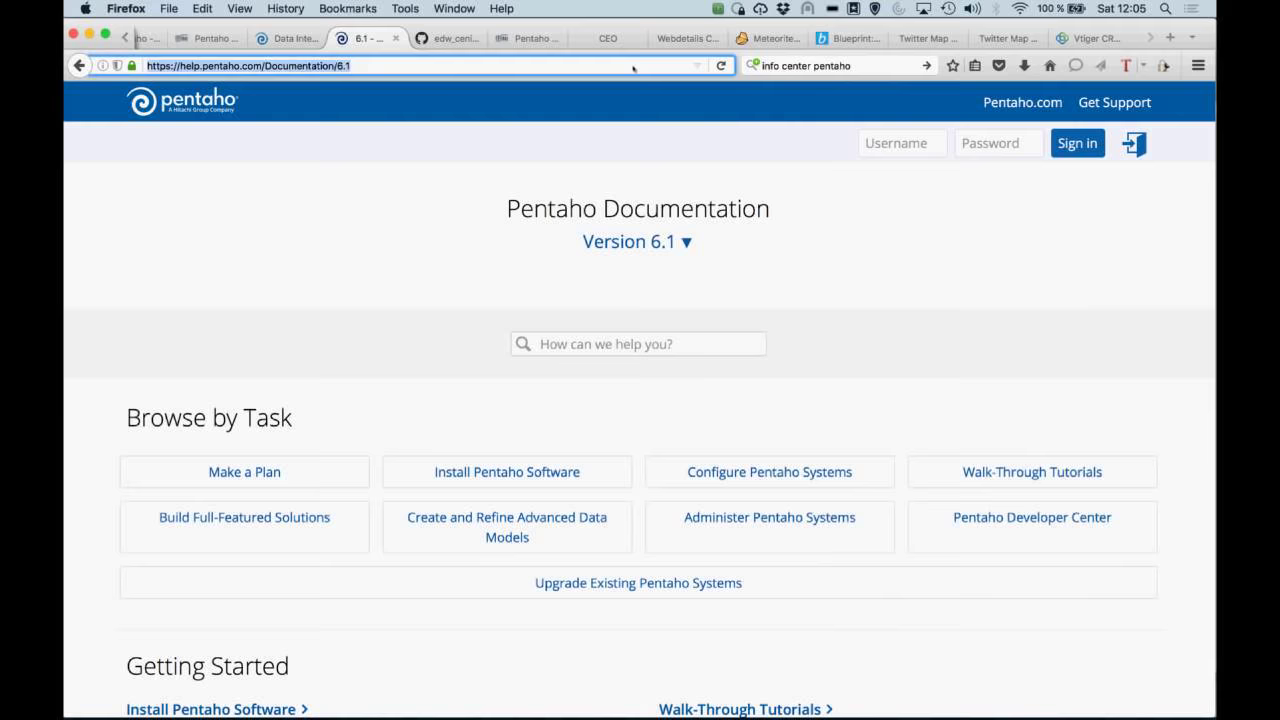
{"action": "type", "text": "youtube"}
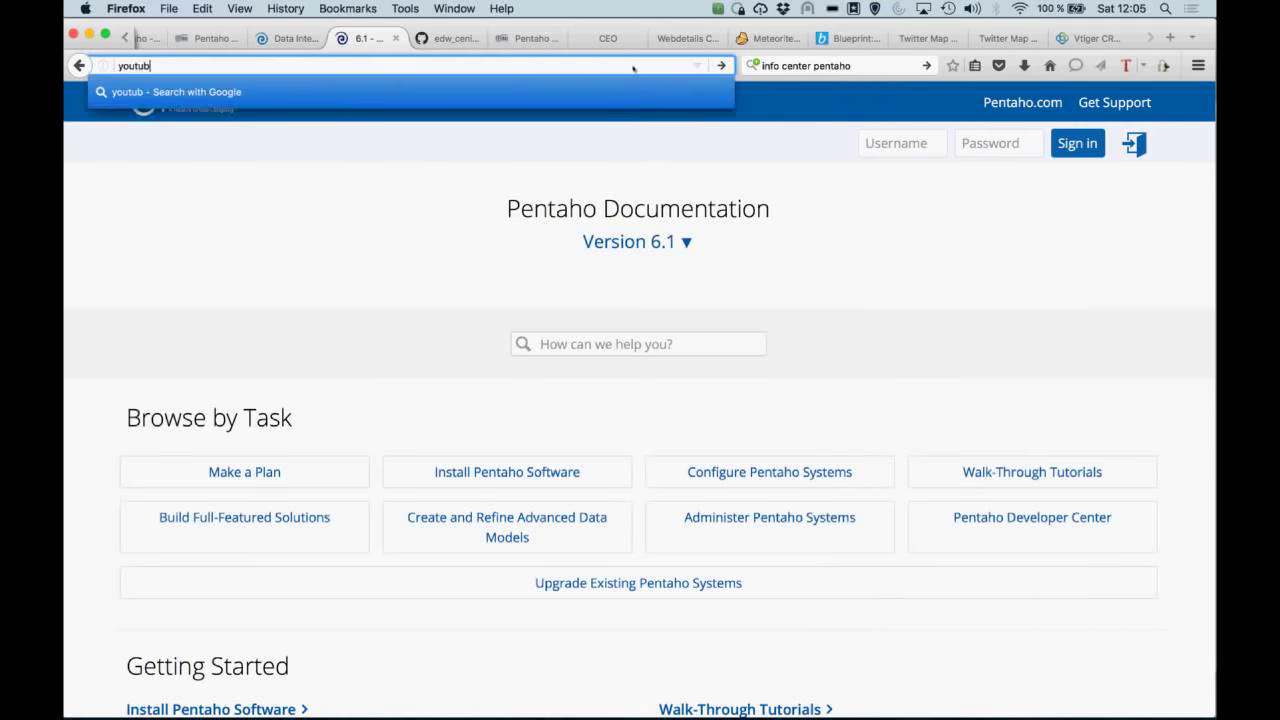
{"action": "key", "text": "Return"}
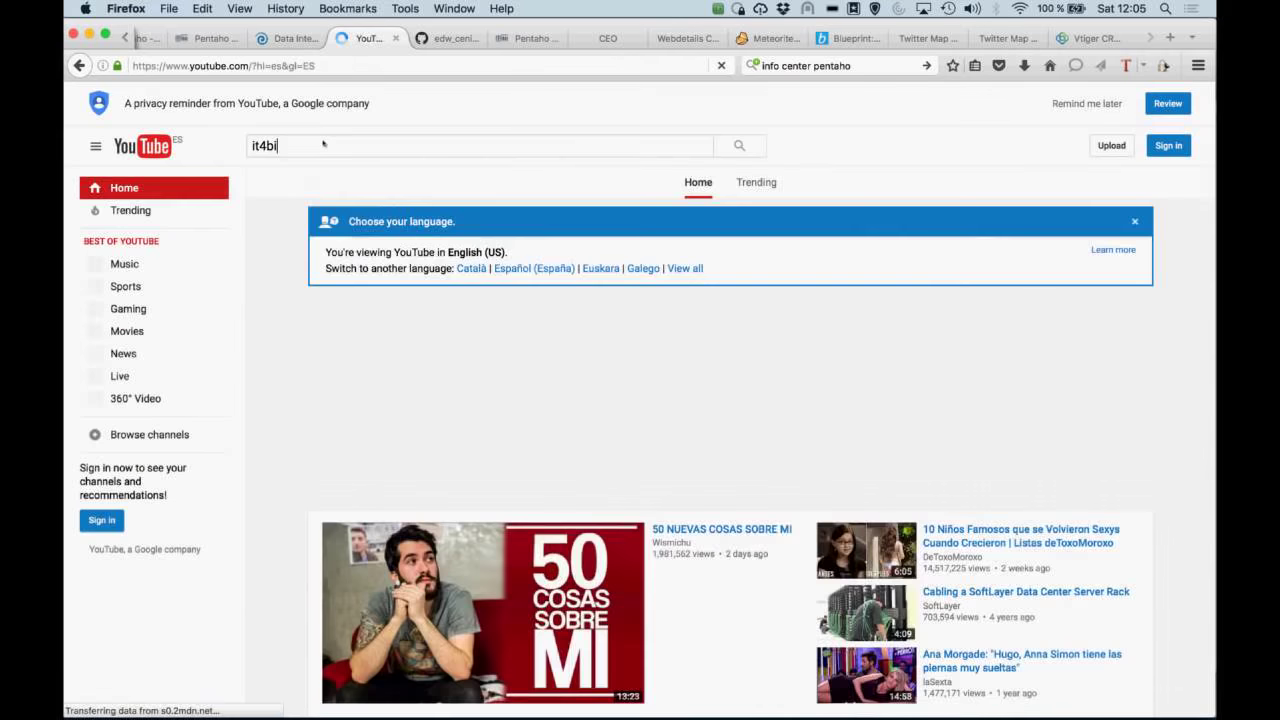
{"action": "type", "text": "obras do pac"}
{"action": "key", "text": "Return"}
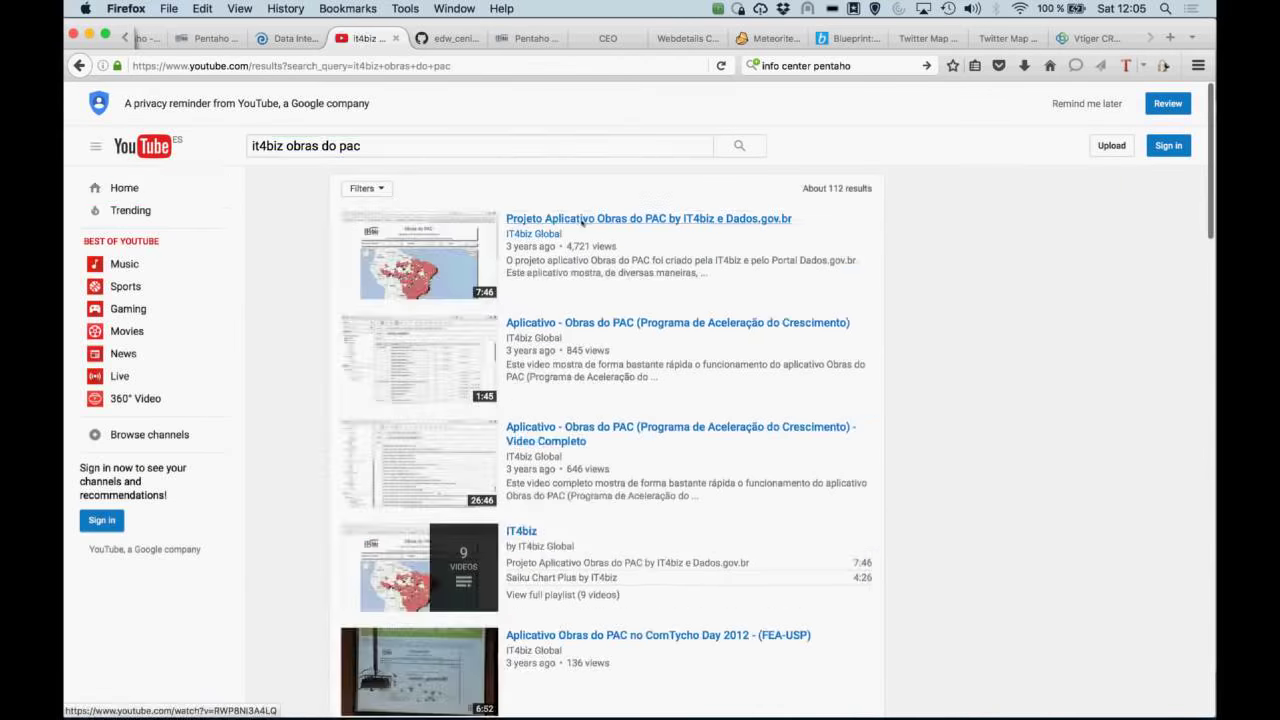
{"action": "left_click", "coordinate": [580, 225]}
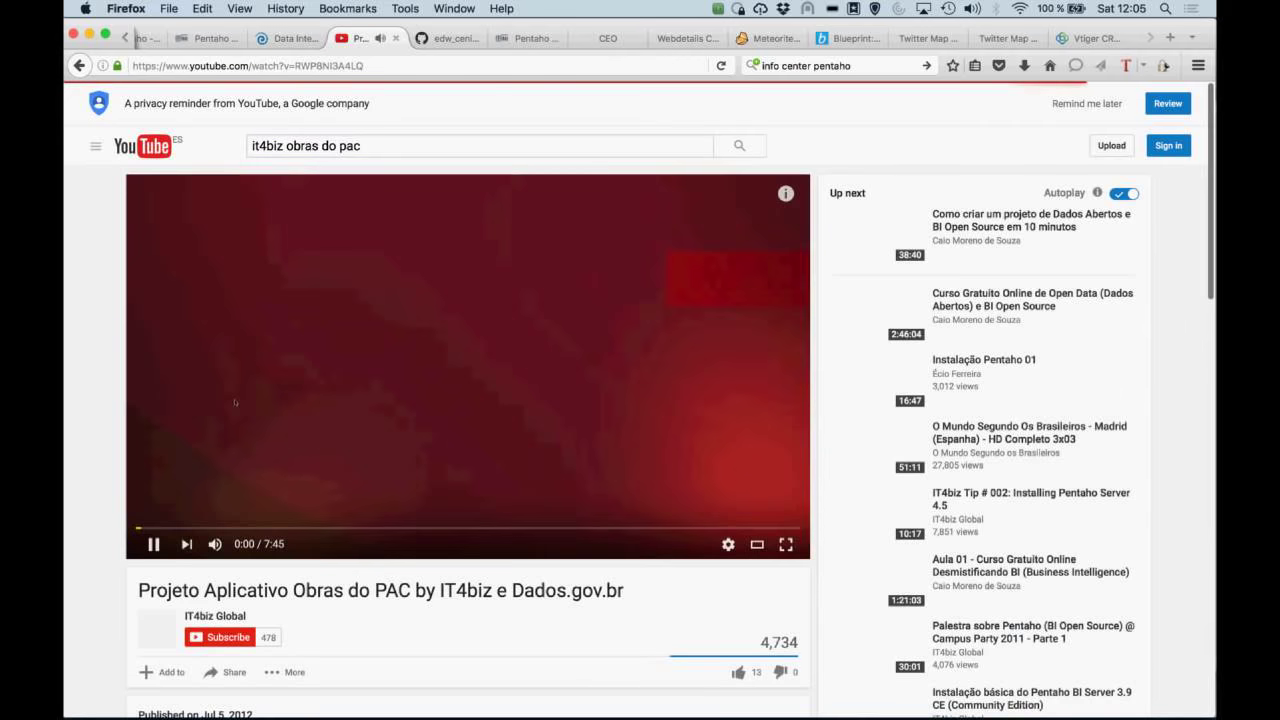
Pause the video, copy its address, and close the YouTube tab.
{"action": "left_click", "coordinate": [235, 402]}
{"action": "left_click", "coordinate": [385, 65]}
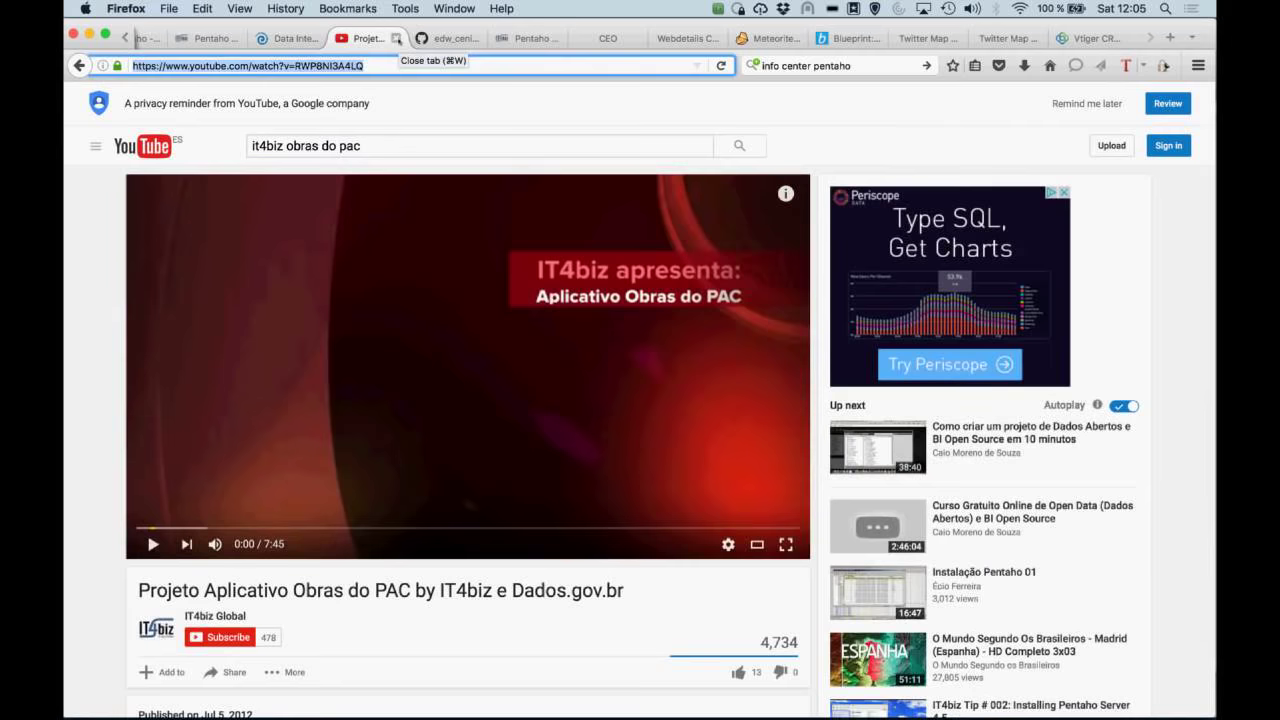
{"action": "left_click", "coordinate": [396, 38]}
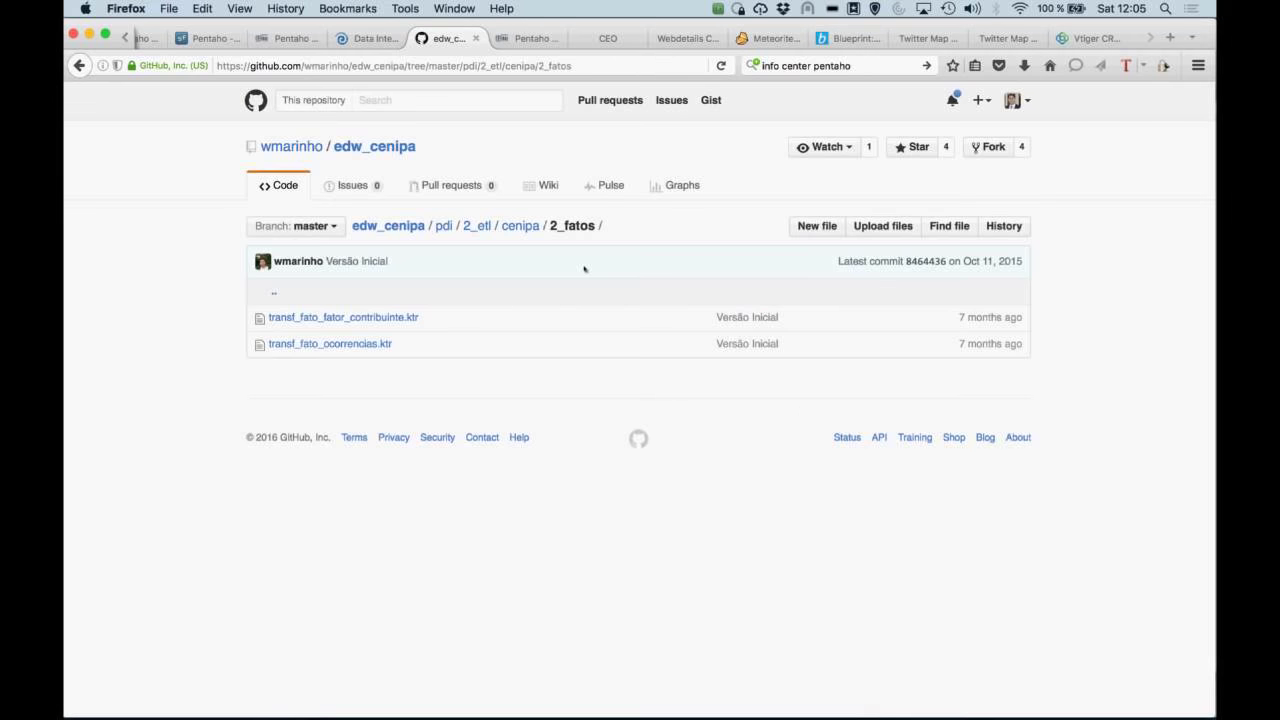
Bring the meeting chat forward to share the Obras do PAC video link.
{"action": "key", "text": "super+Tab"}
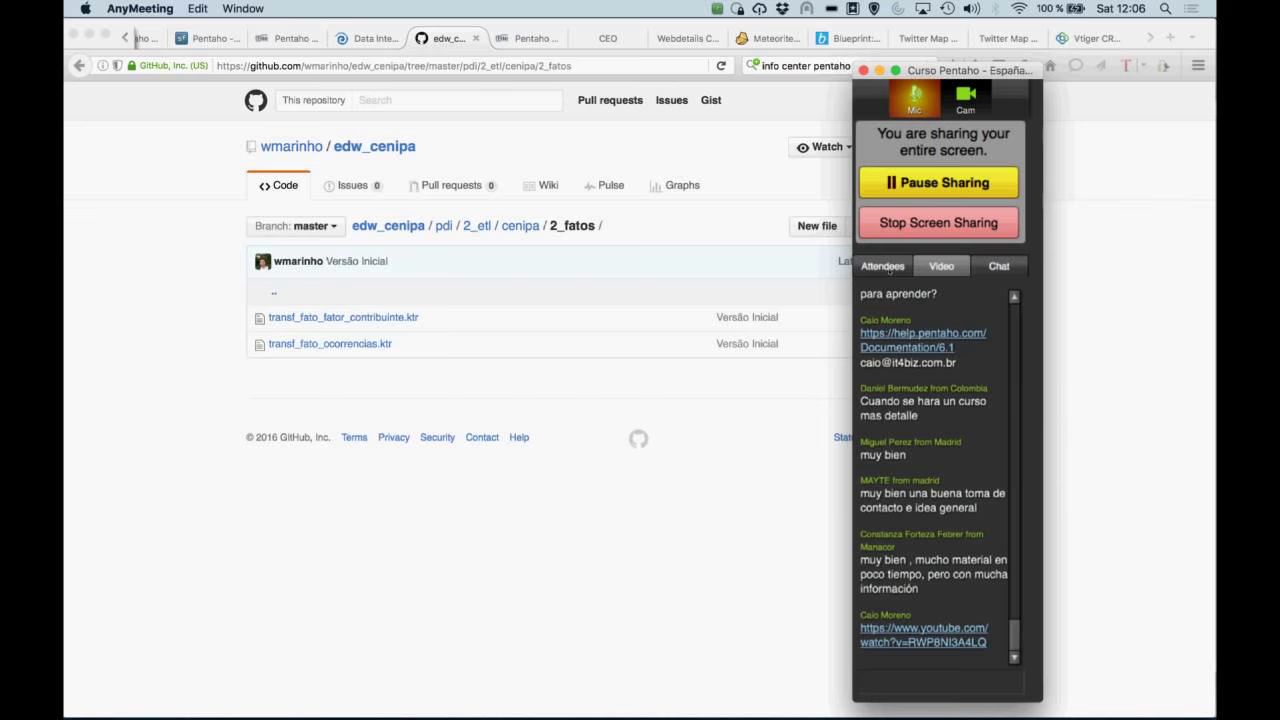
{"action": "left_click", "coordinate": [886, 268]}
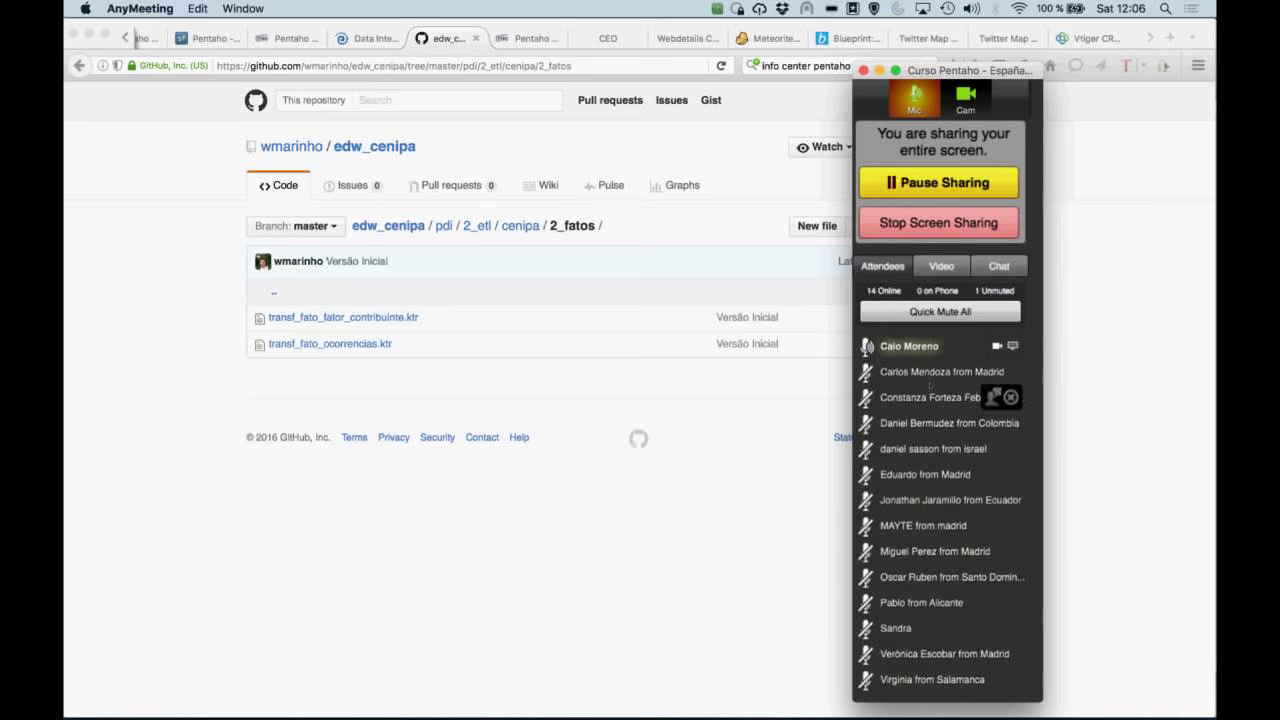
{"action": "left_click", "coordinate": [999, 266]}
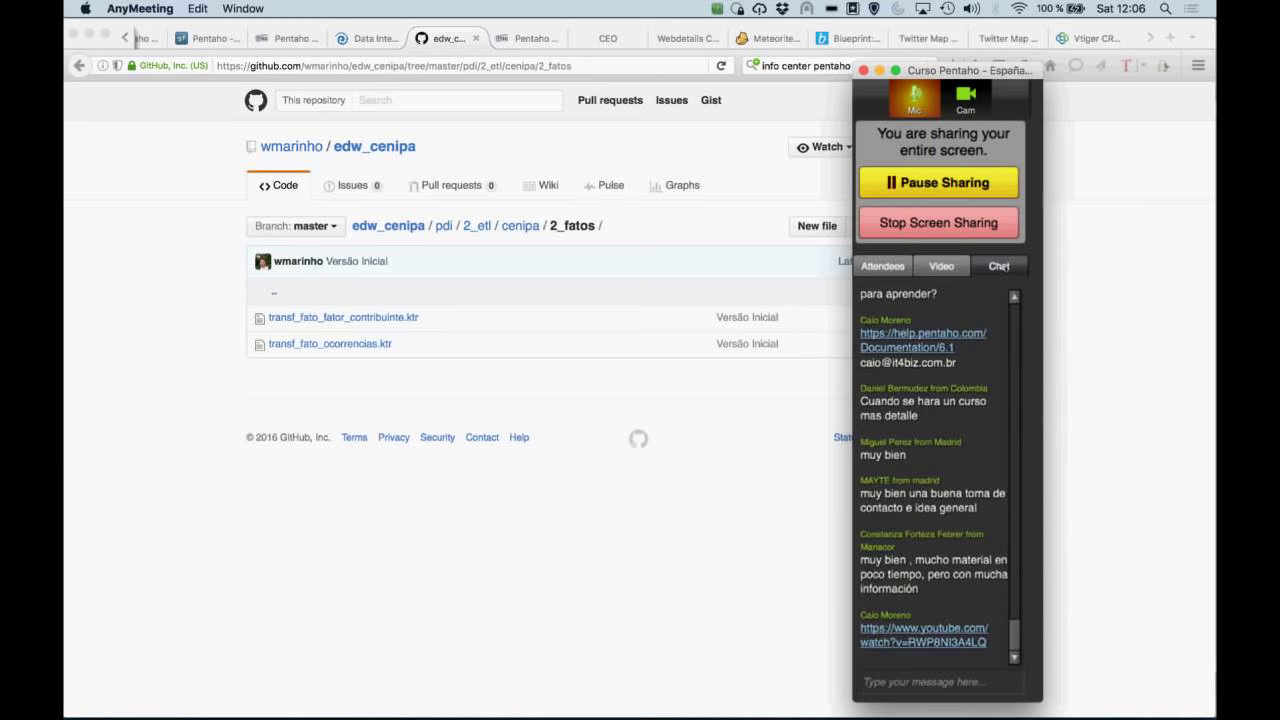